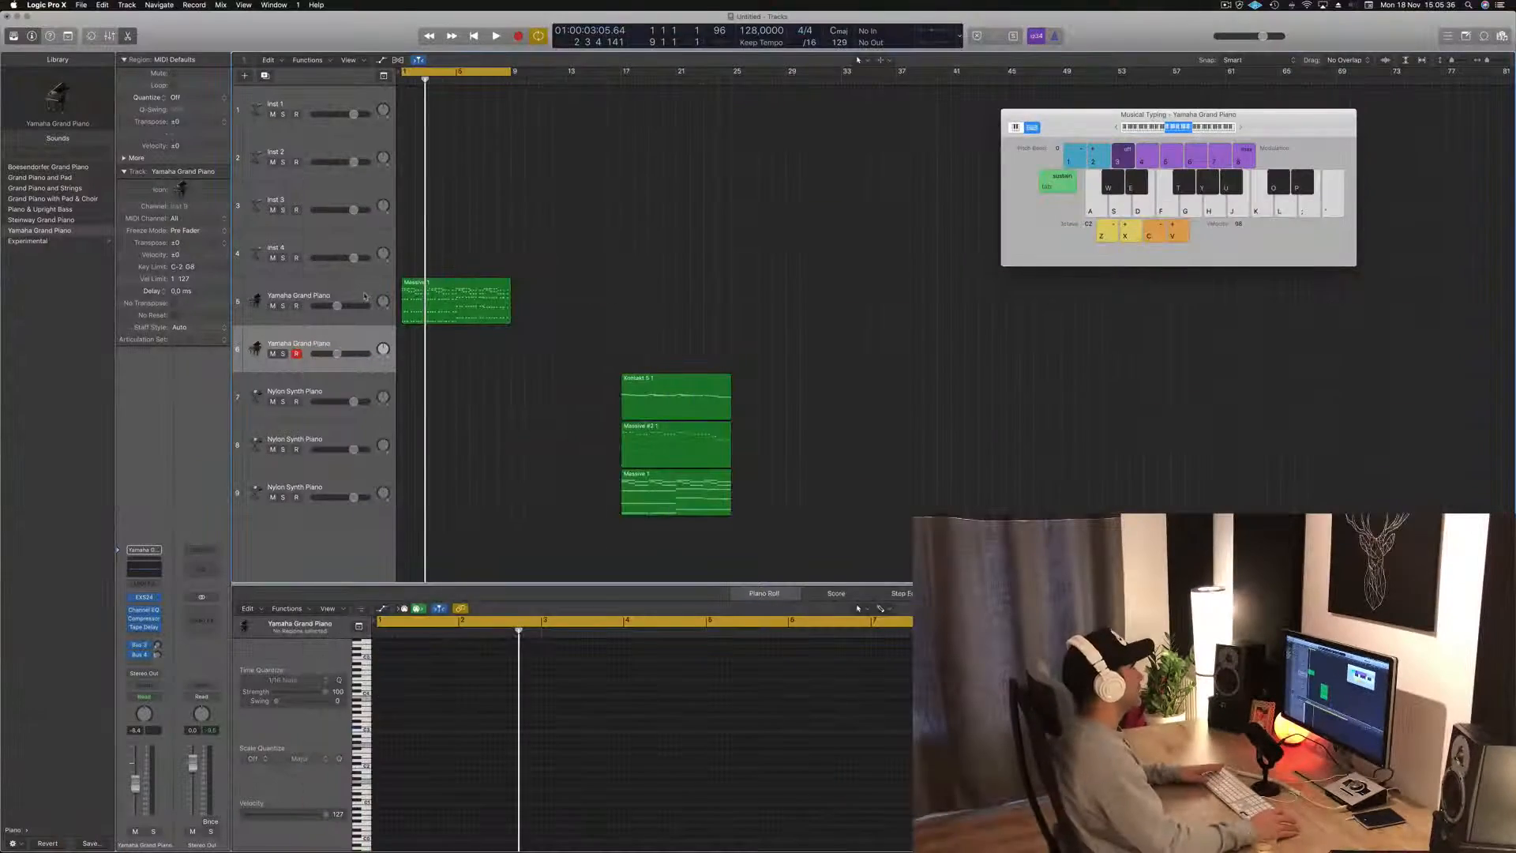
- Transpose all notes of the Massive 1 region on the first Yamaha Grand Piano track down an octave and play the result
left_click(365, 297)
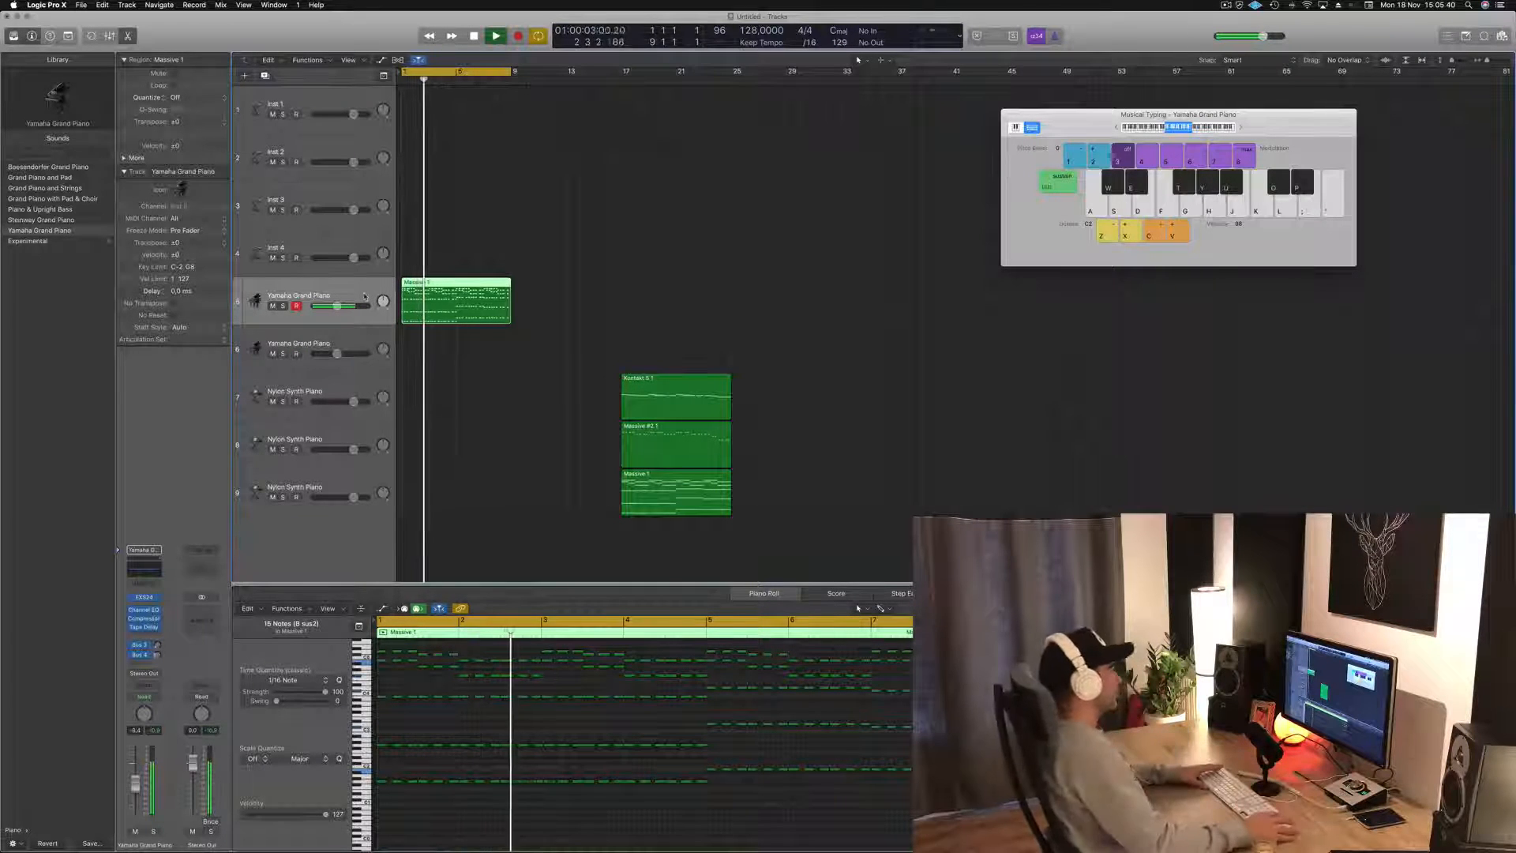
left_click(502, 812)
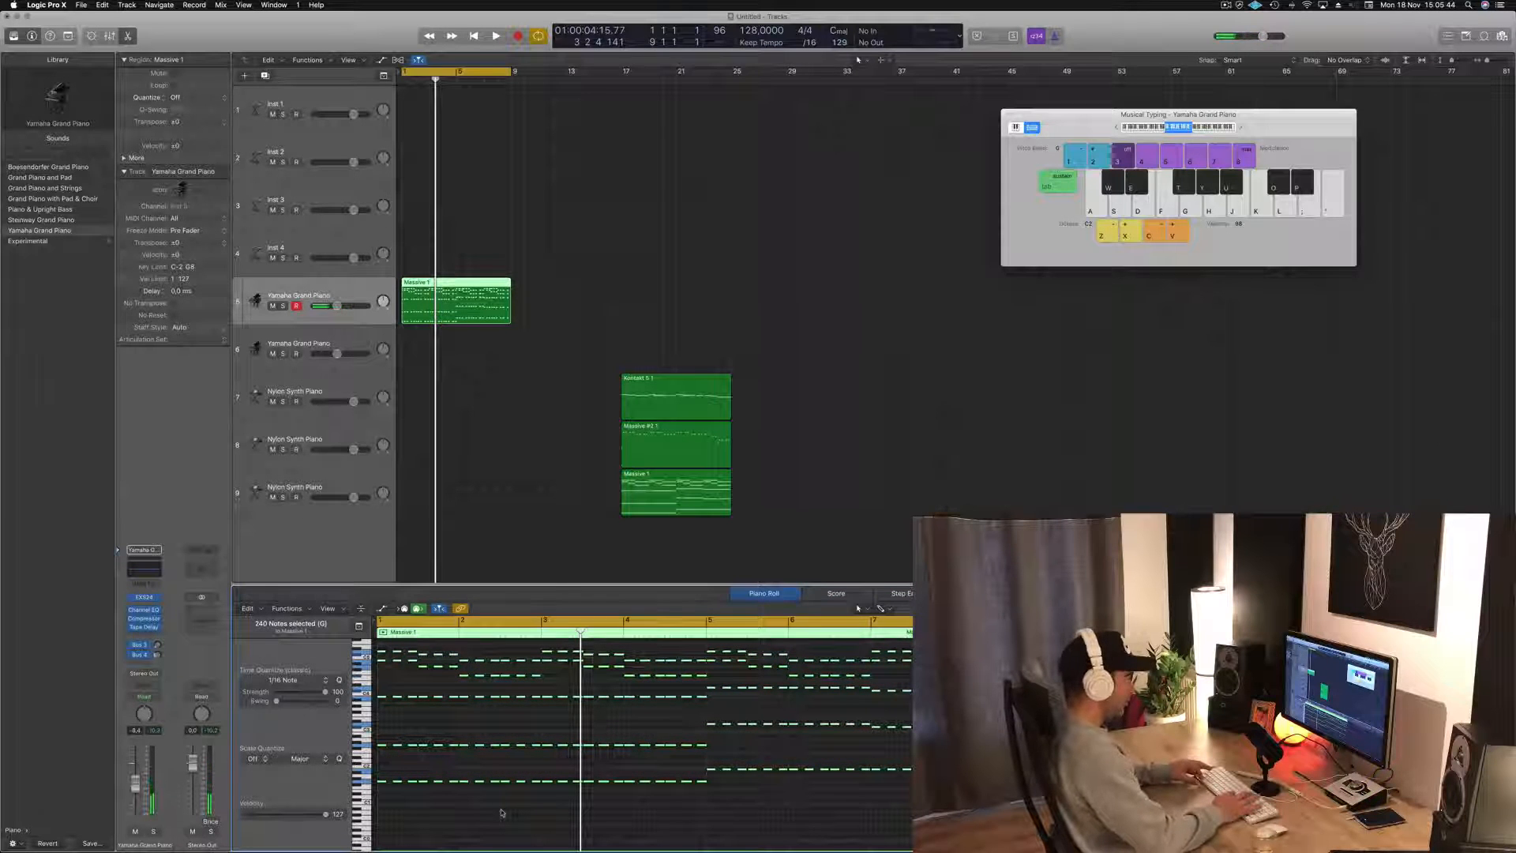
key("alt+shift+Down")
key("space")
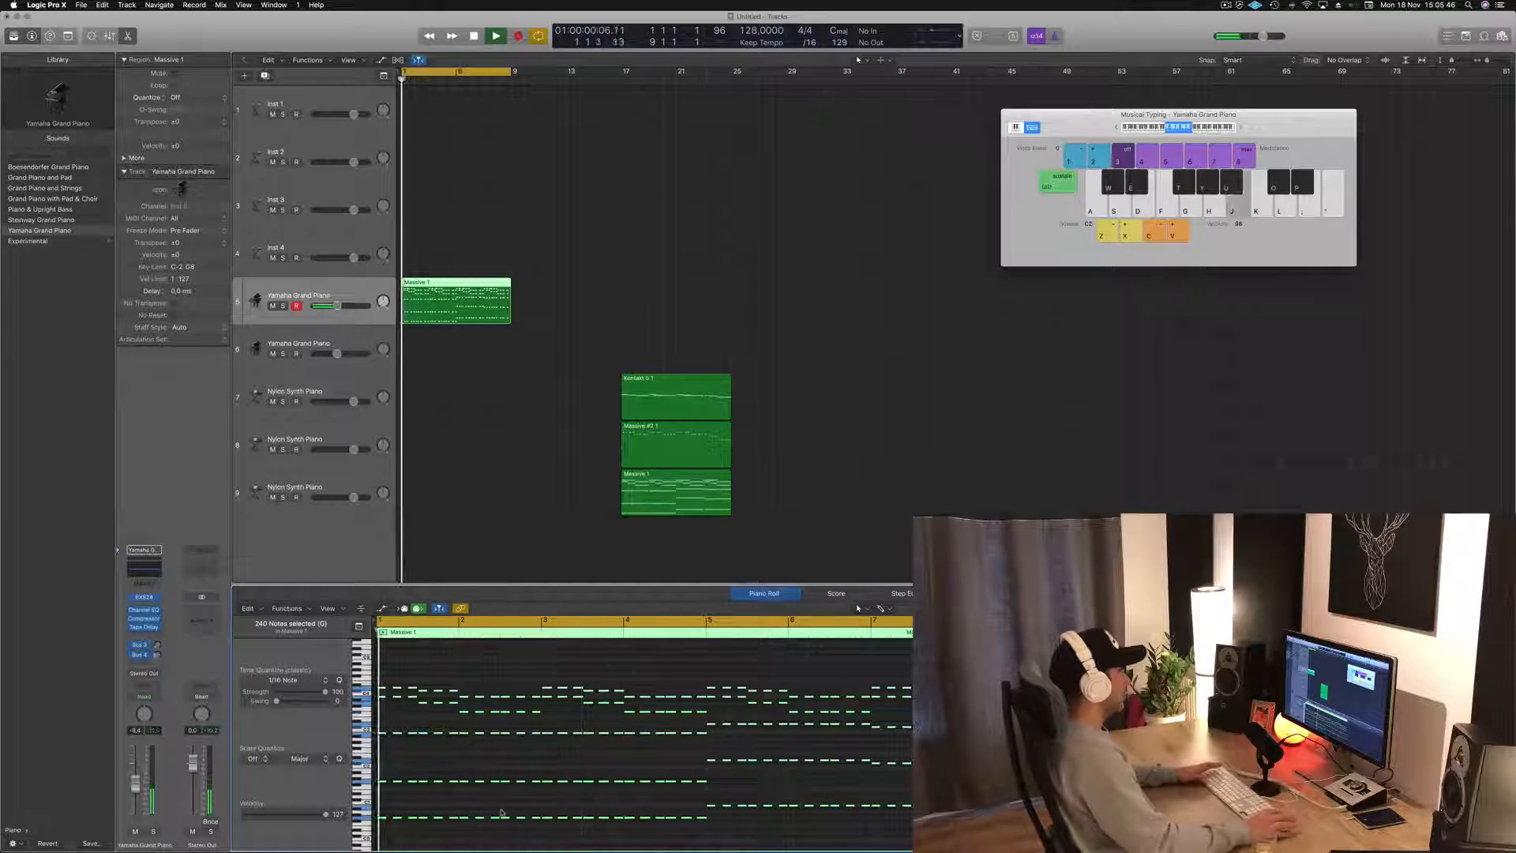
- Copy the Massive 1 piano region to bar 17 on the same track
left_click(618, 341)
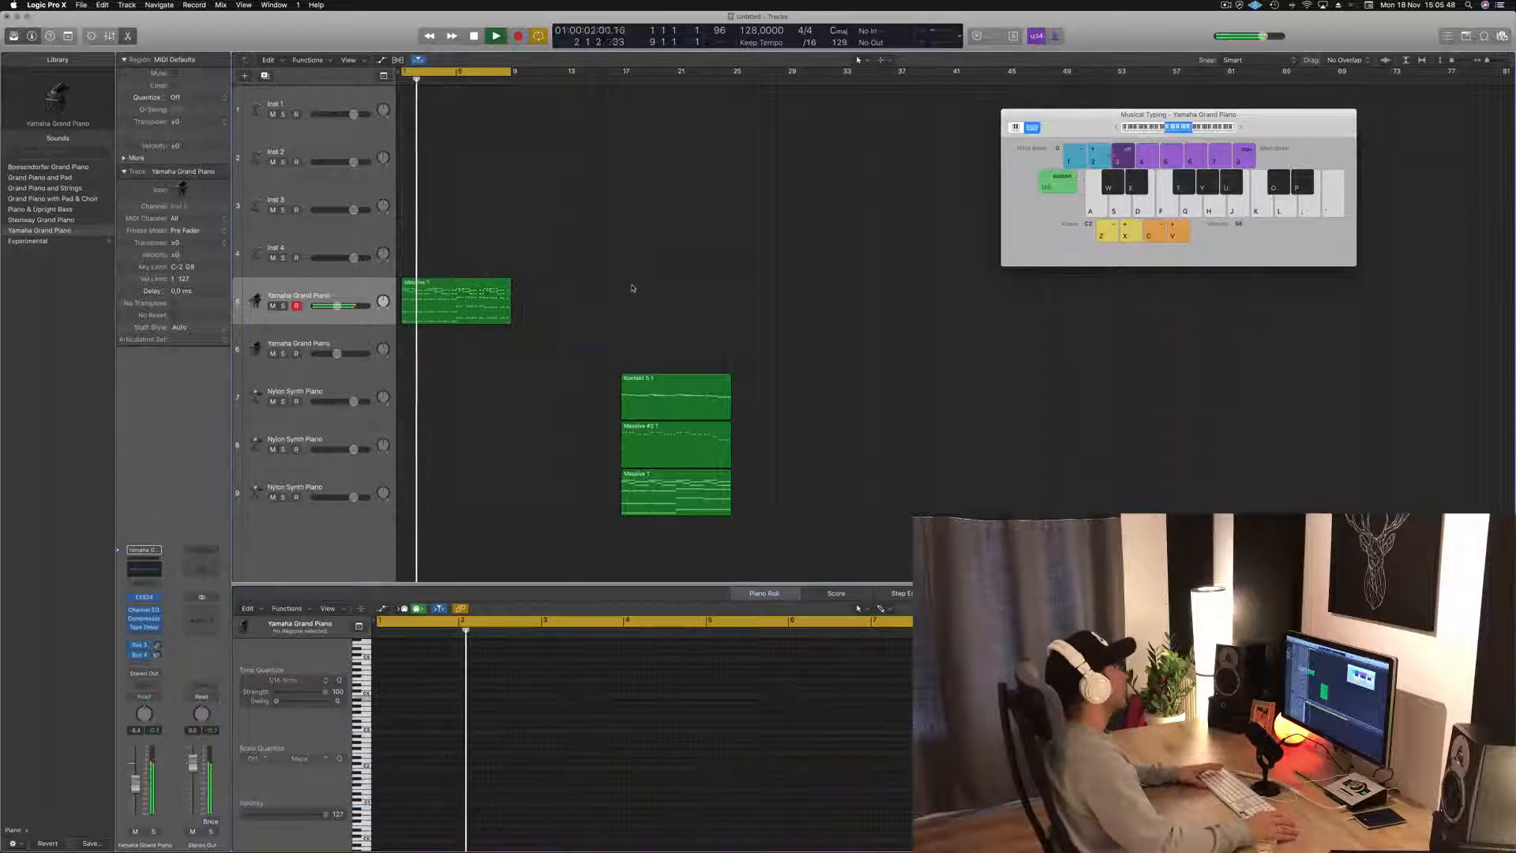
left_click(457, 293)
left_click_drag(456, 294, 673, 295)
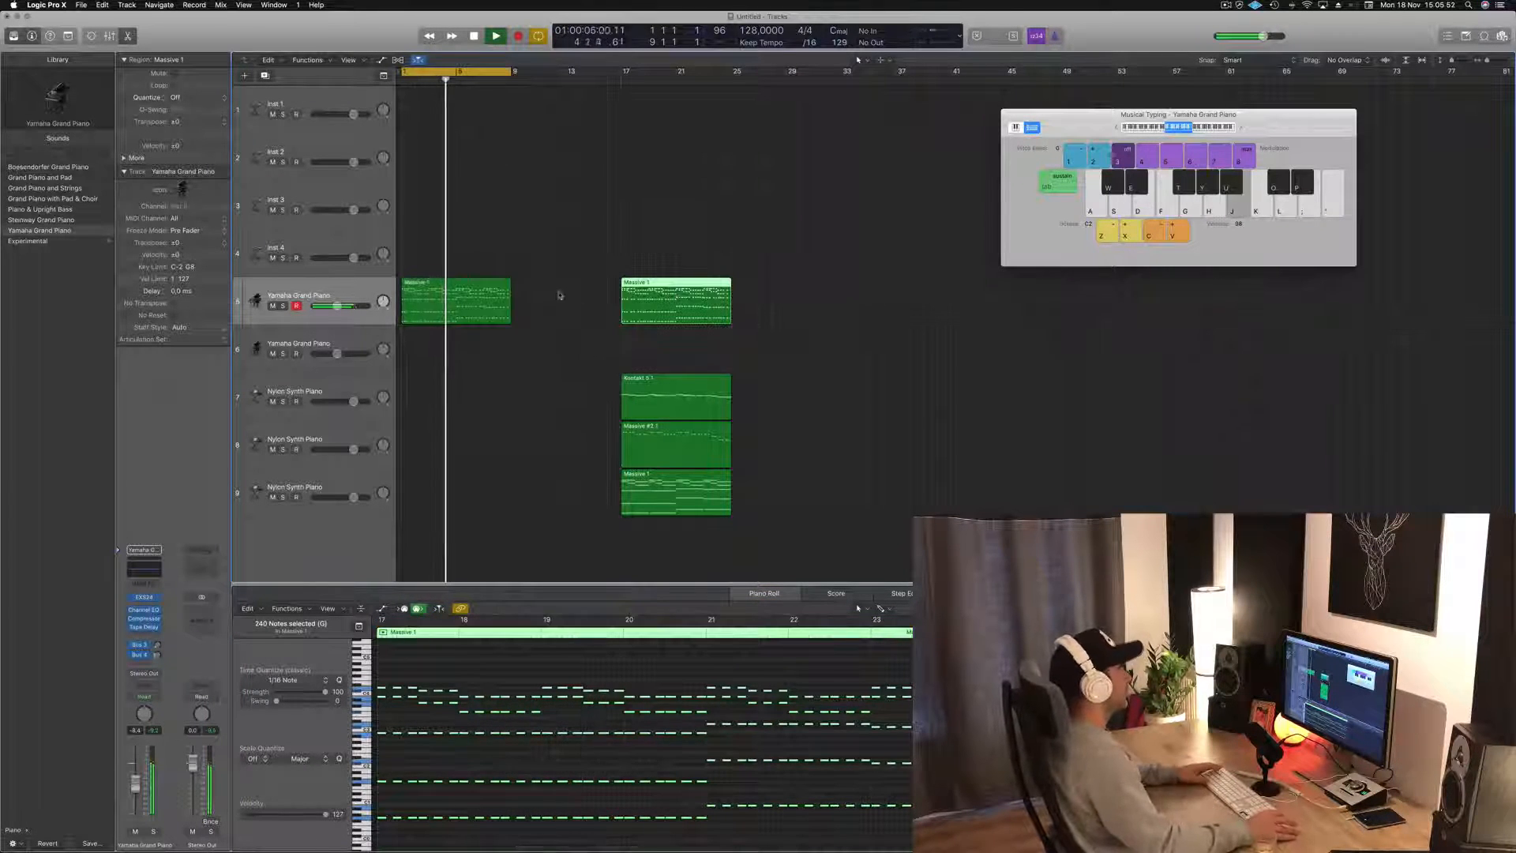
left_click(652, 342)
left_click(657, 307)
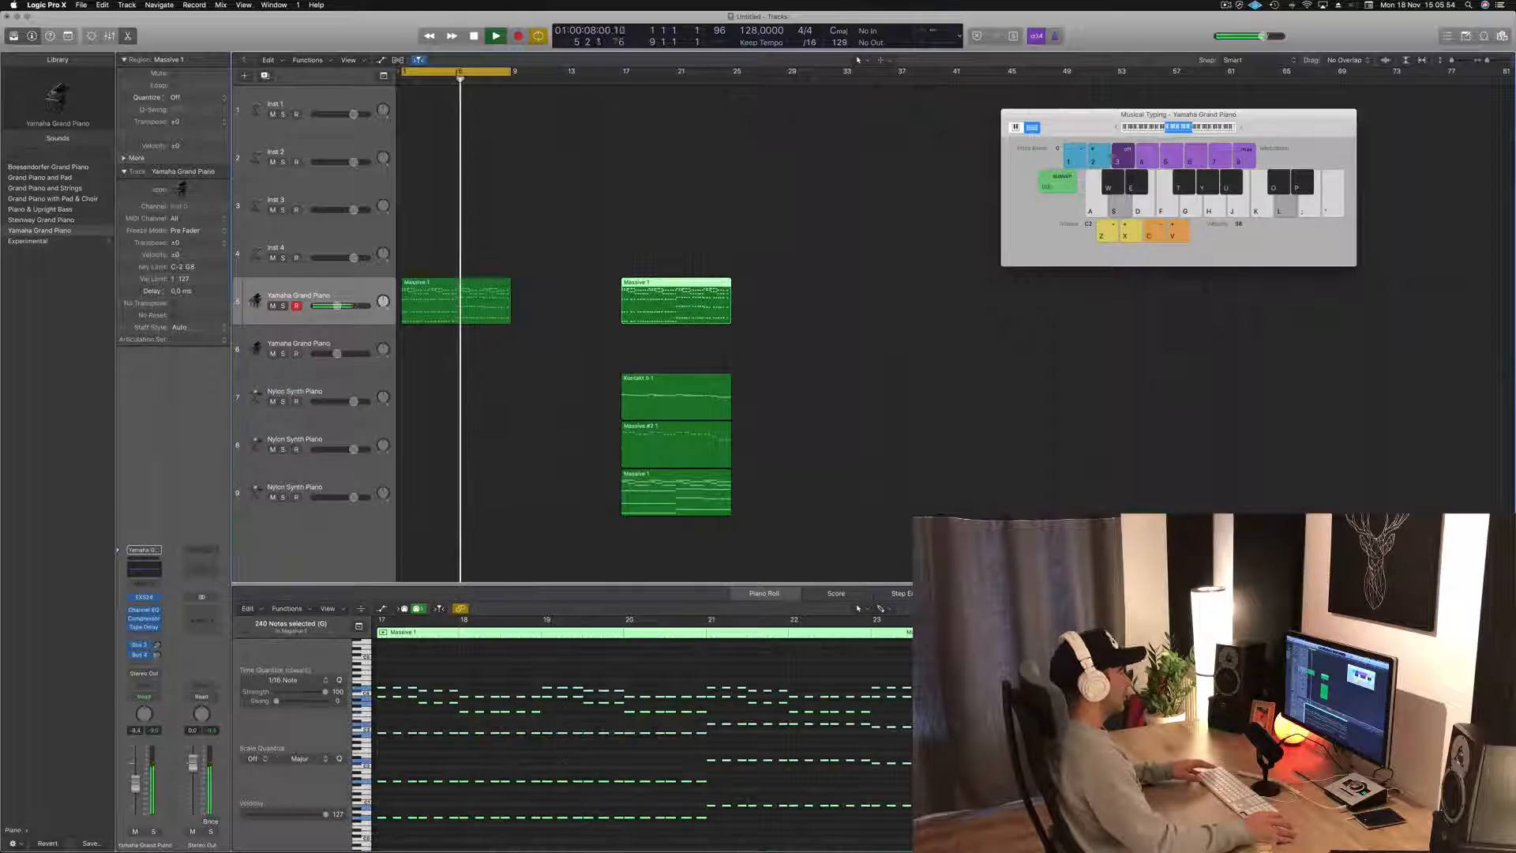
- Transpose all notes of the copied region at bar 17 up an octave
left_click(634, 671)
key("super+a")
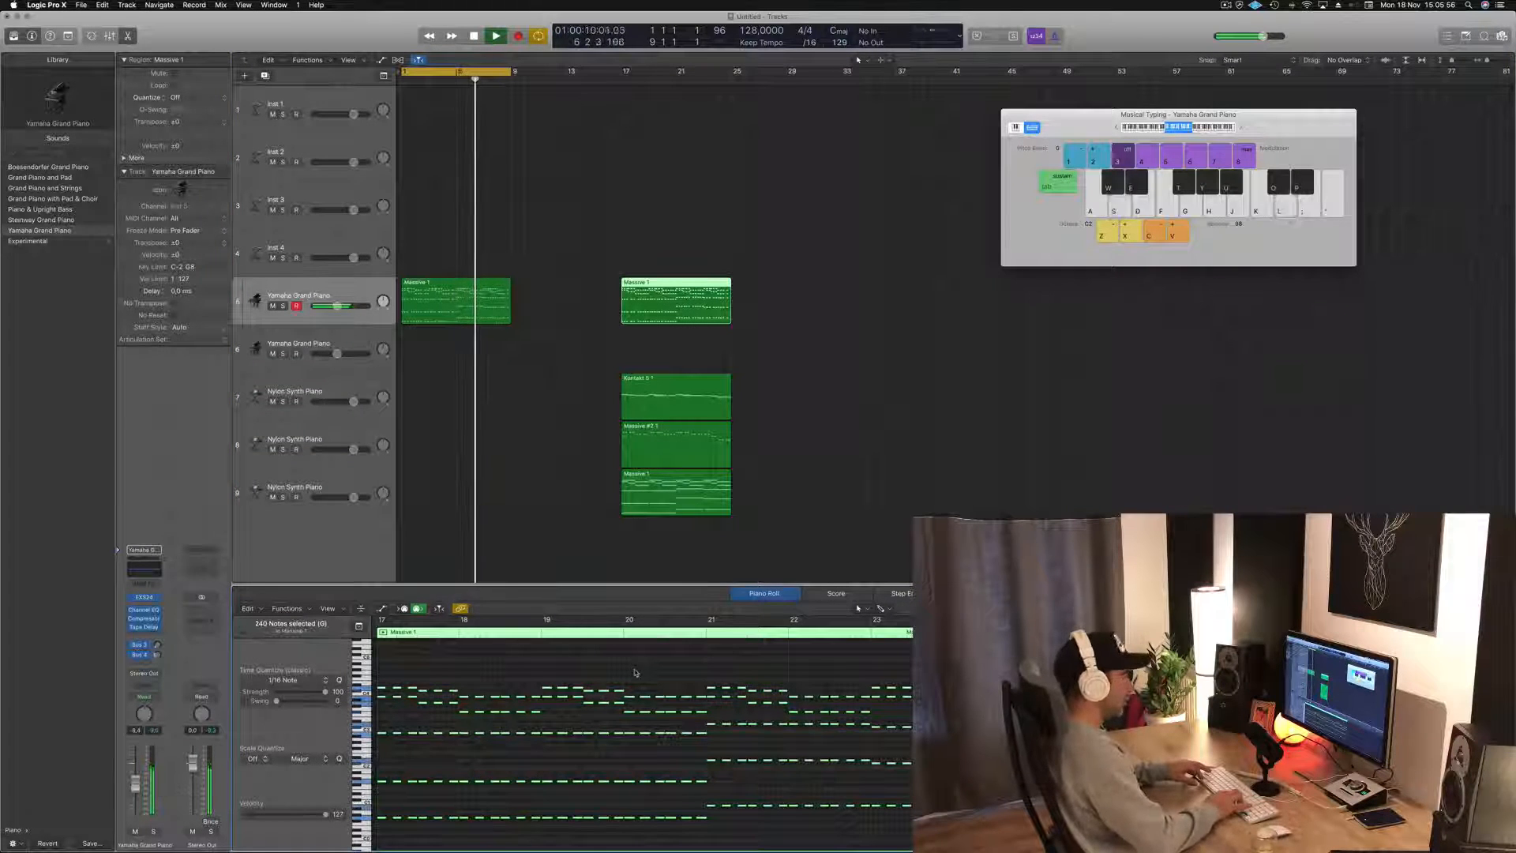
key("alt+shift+Up")
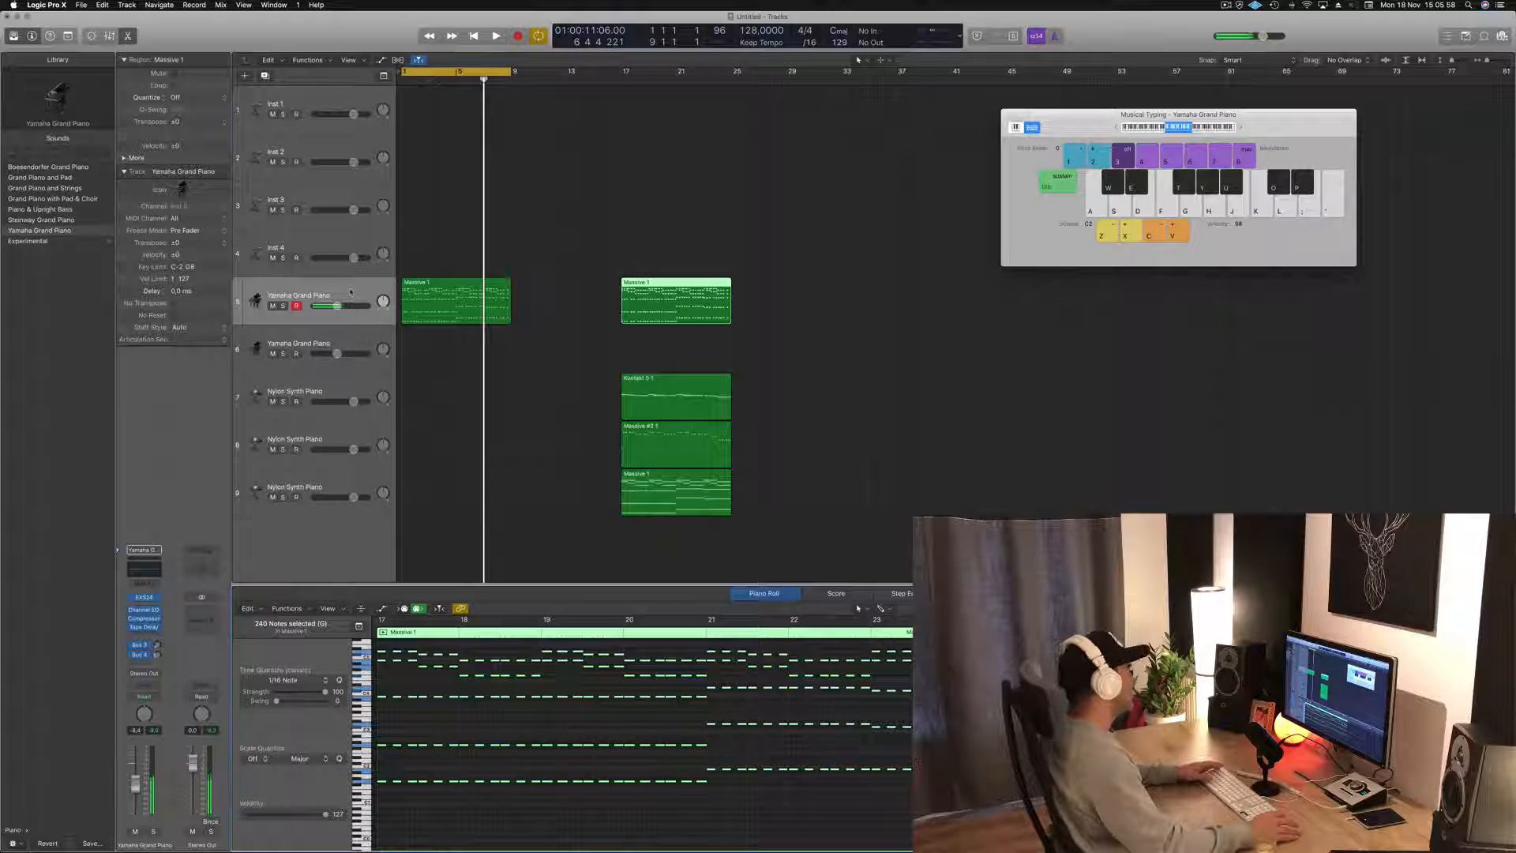
- Load the Experimental patch Backwards Bowed Piano on track 5 and play the part from the start
left_click(350, 292)
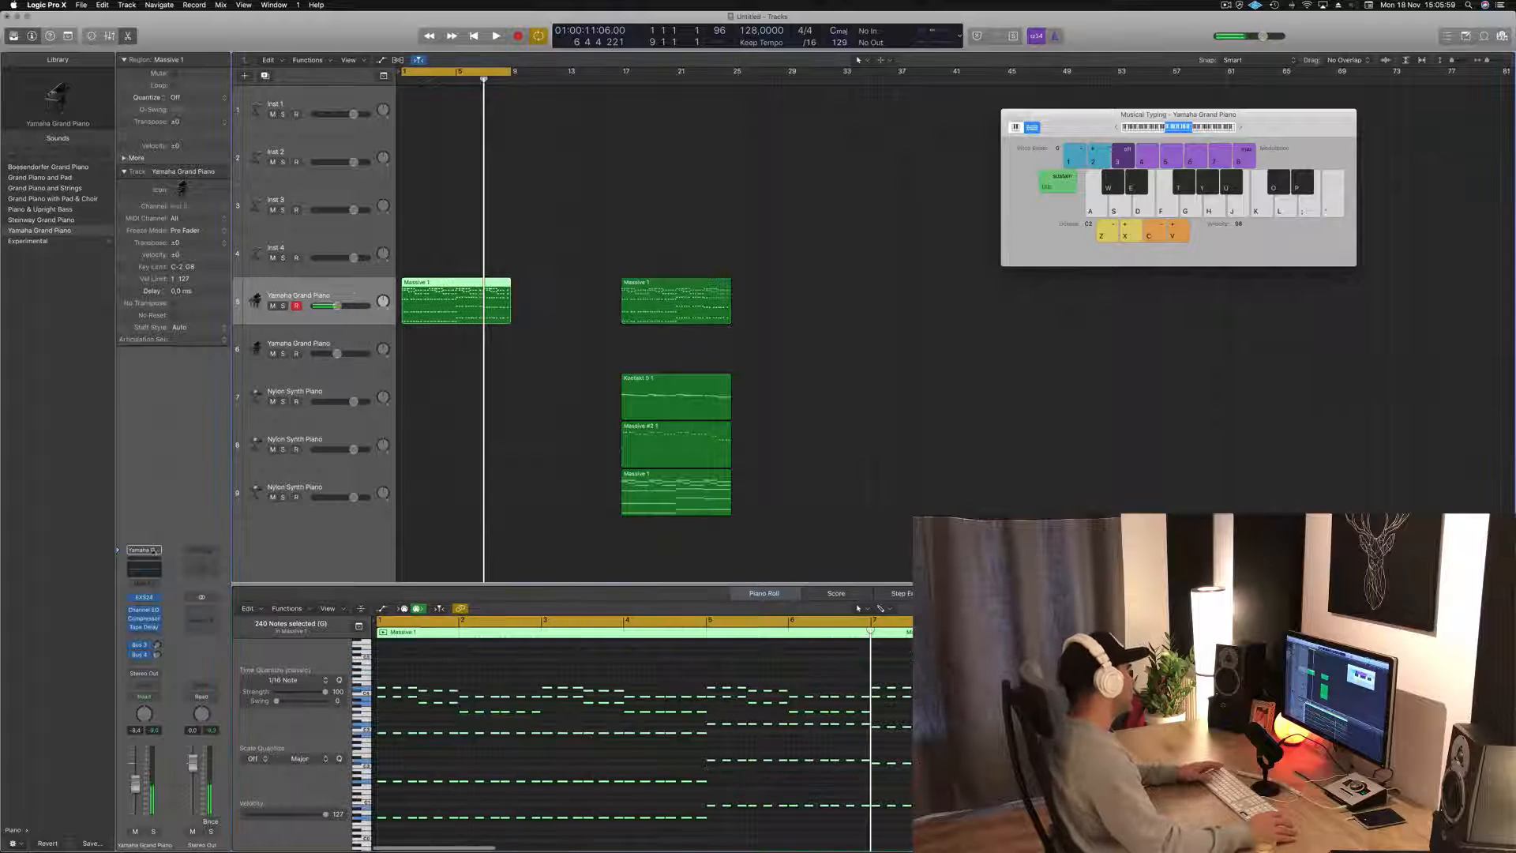
left_click(52, 242)
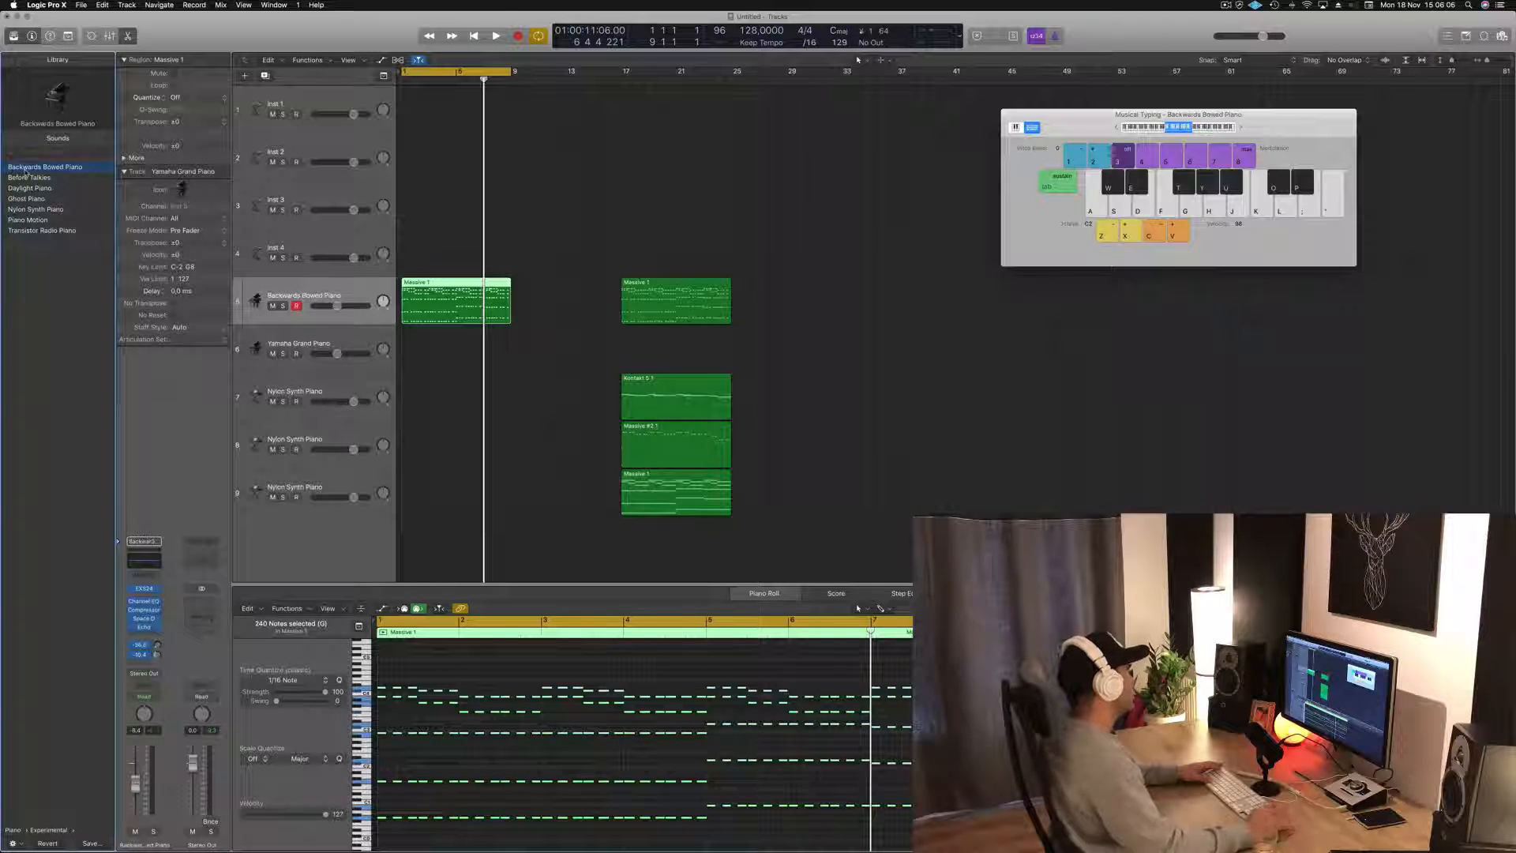
key("Return")
key("space")
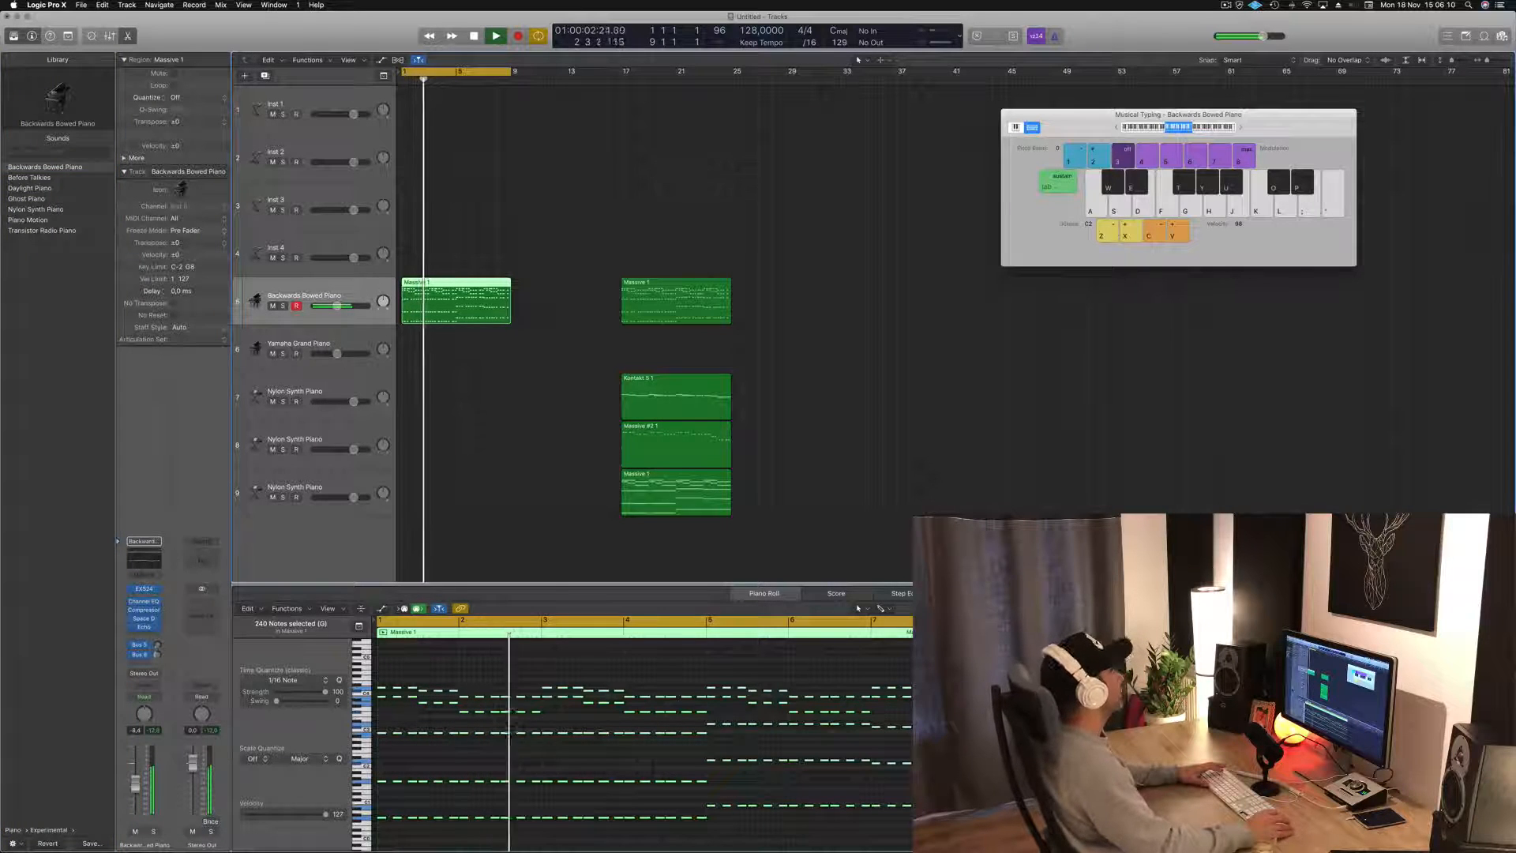
- Duplicate the Backwards Bowed Piano track, copy the first Massive 1 region onto the new track and play both briefly
key("super+d")
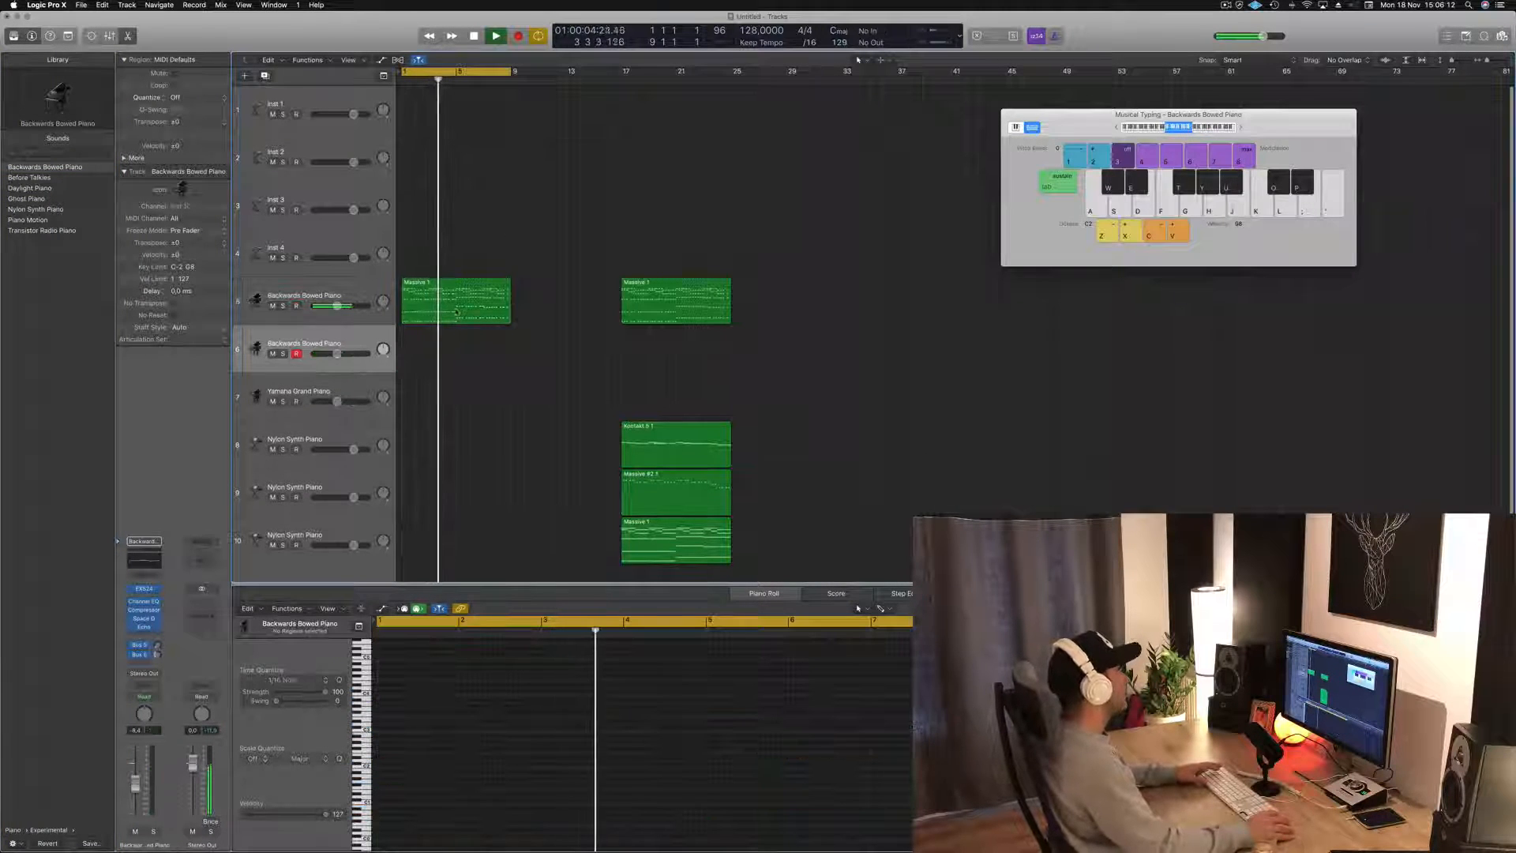
left_click(432, 306)
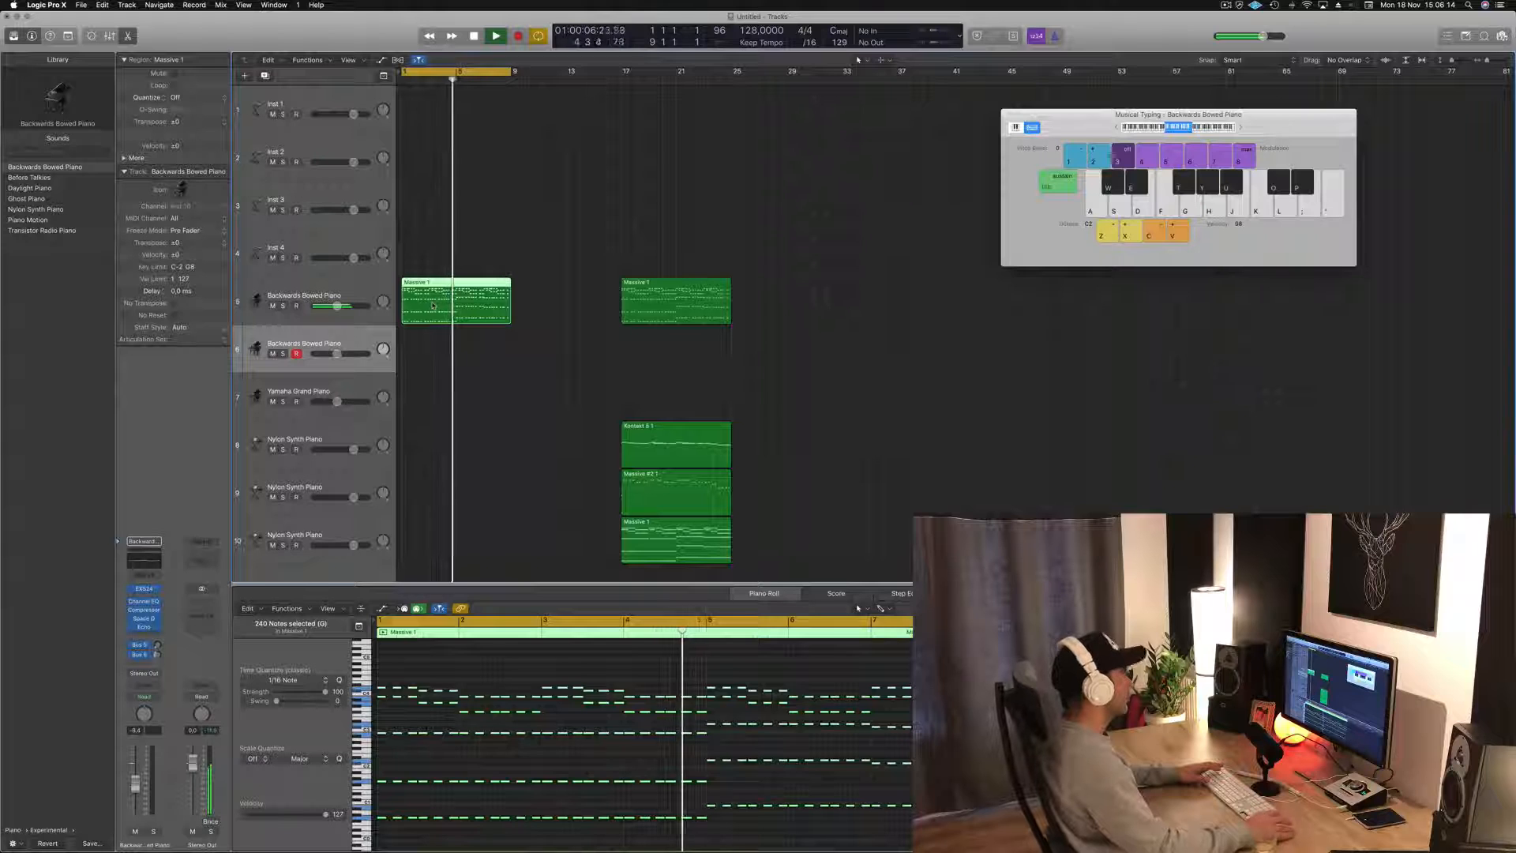
key("space")
left_click_drag(453, 306, 339, 345)
key("Return")
key("space")
key("space")
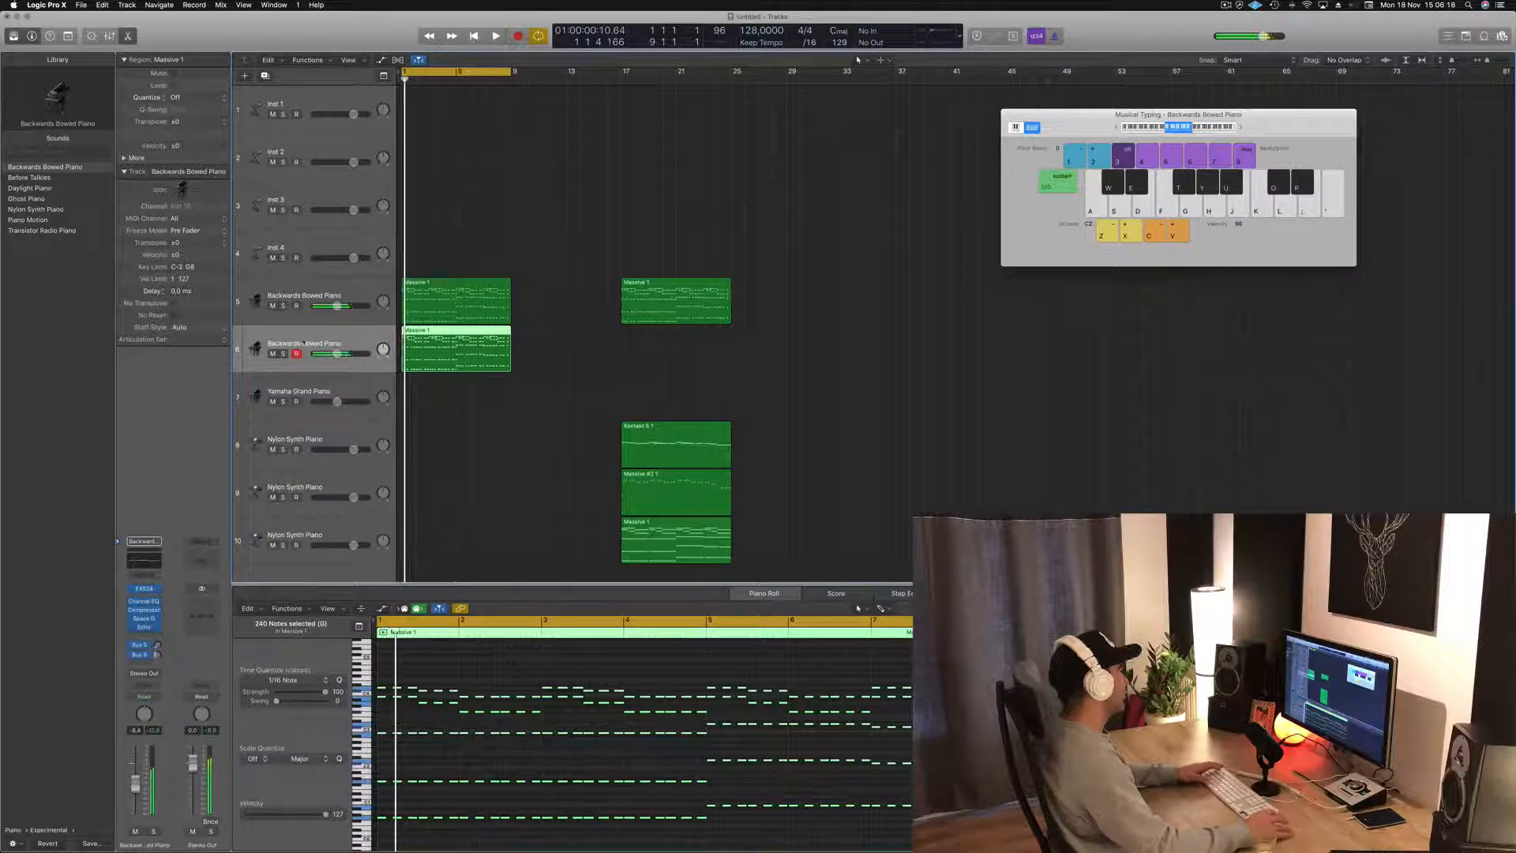
- Load the Nylon Synth Piano patch on the duplicated track and set its volume to -14.2 dB during playback
left_click(35, 220)
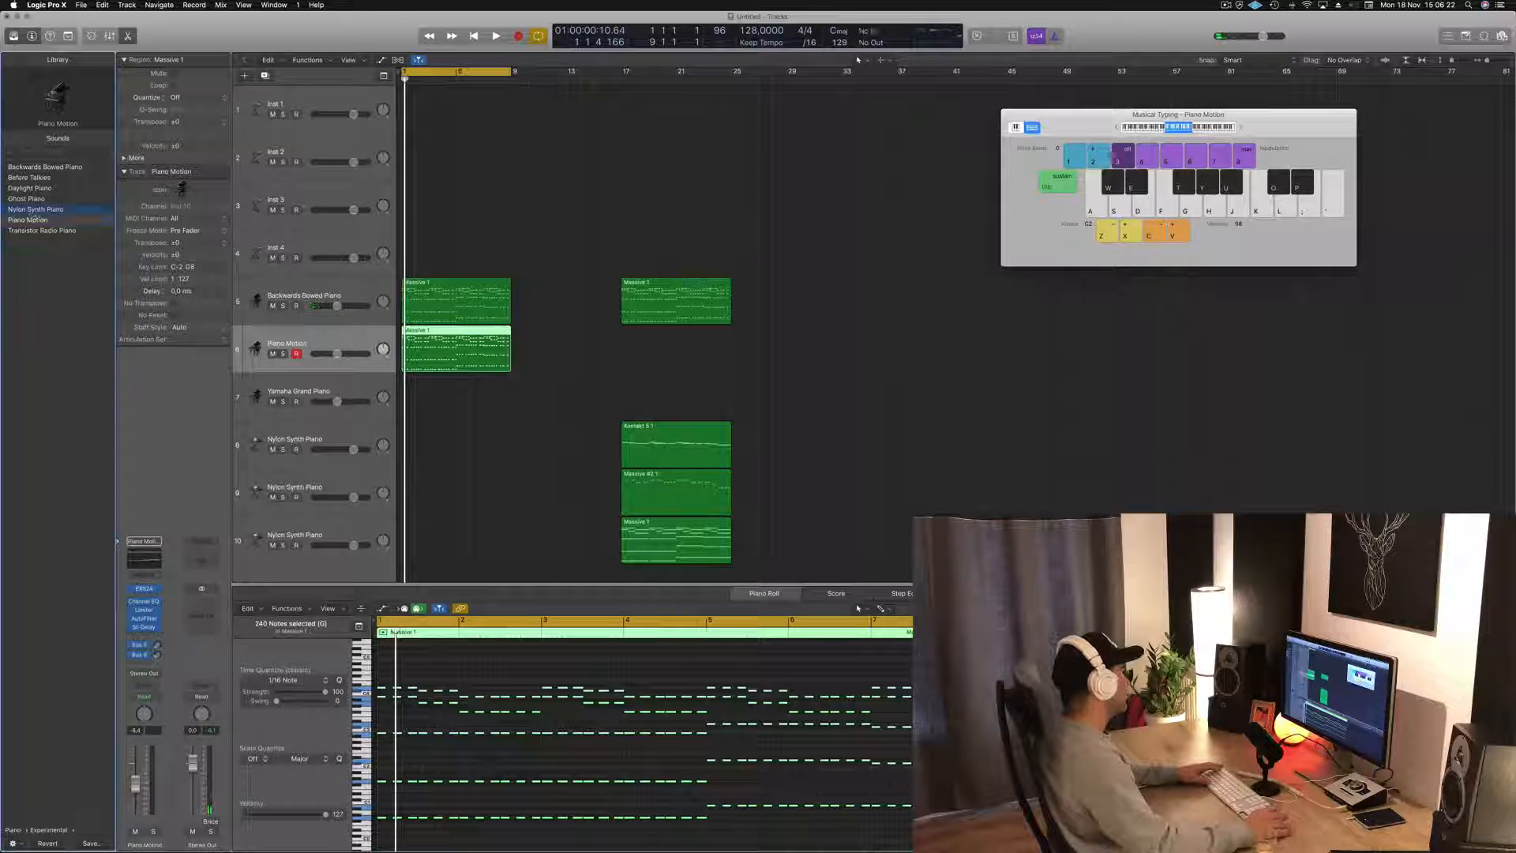
key("space")
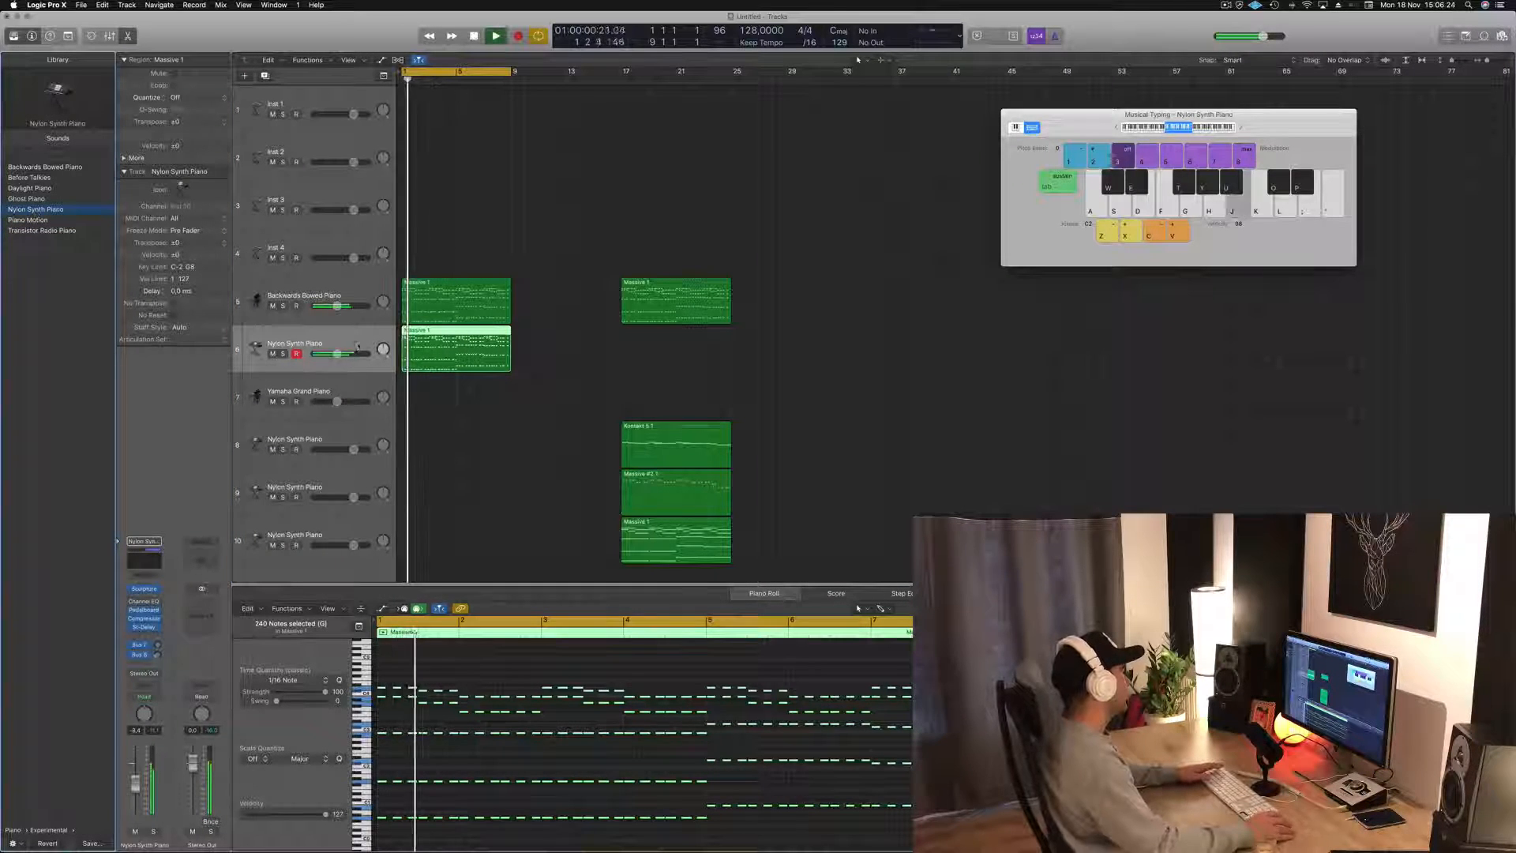
left_click_drag(337, 353, 330, 353)
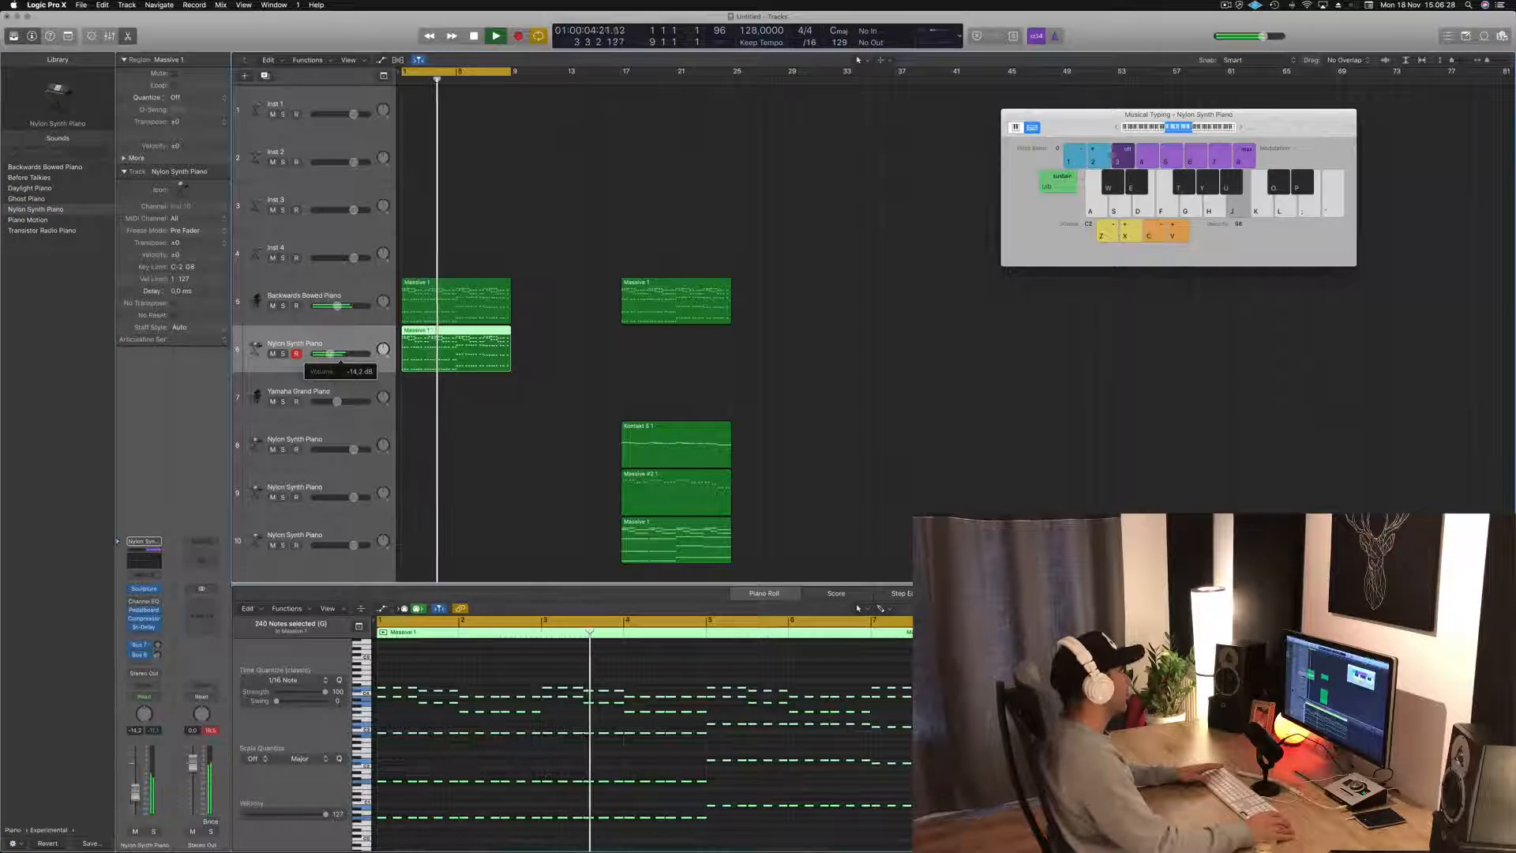
- Select all notes in the Backwards Bowed Piano region, try to shift them slightly earlier and play from the start
left_click(442, 293)
left_click(508, 669)
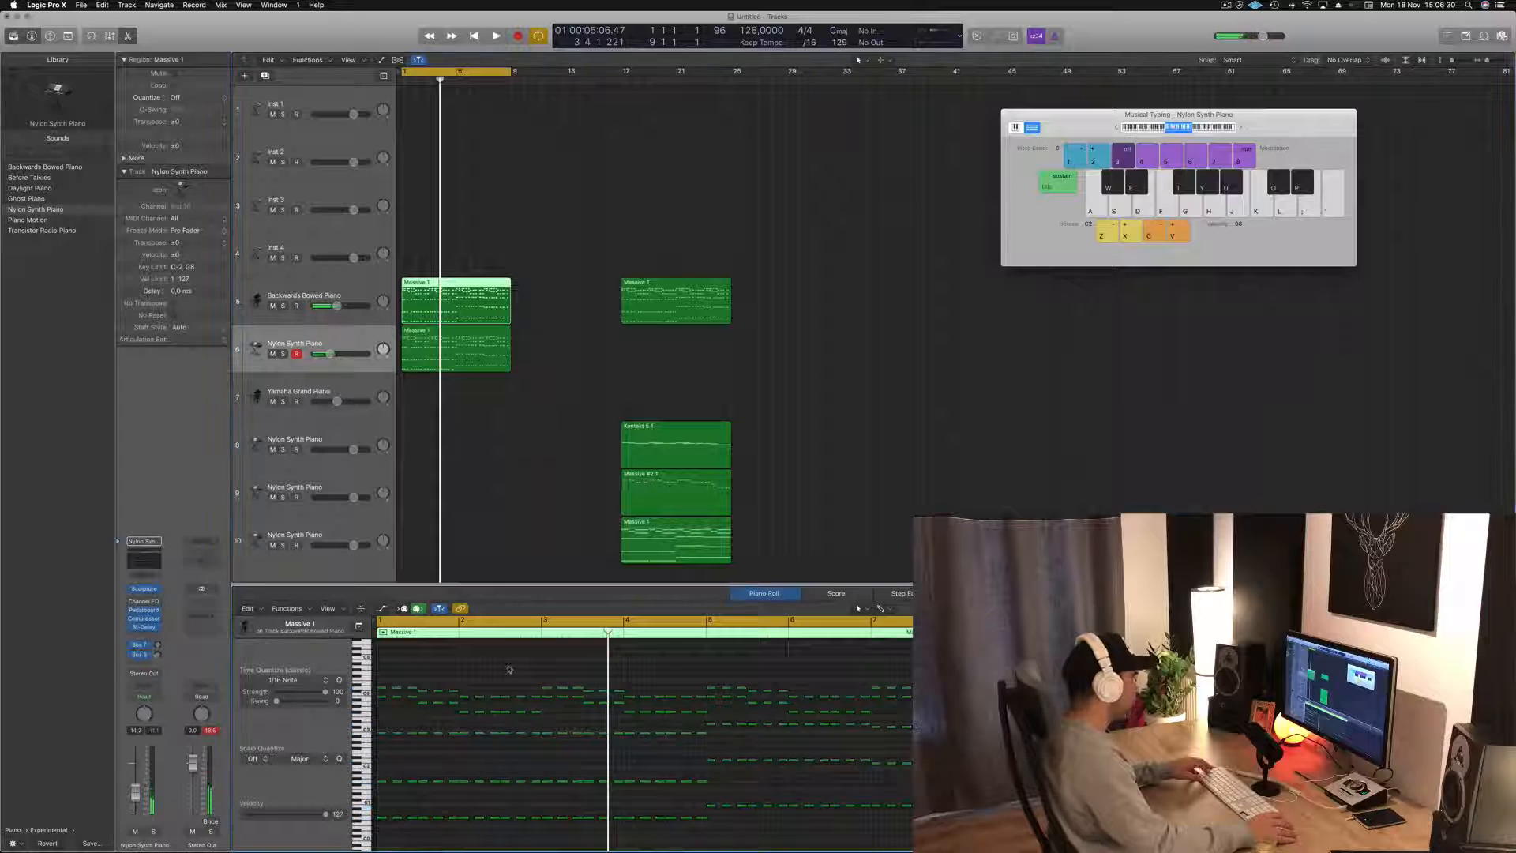
key("super+a")
key("super+Right")
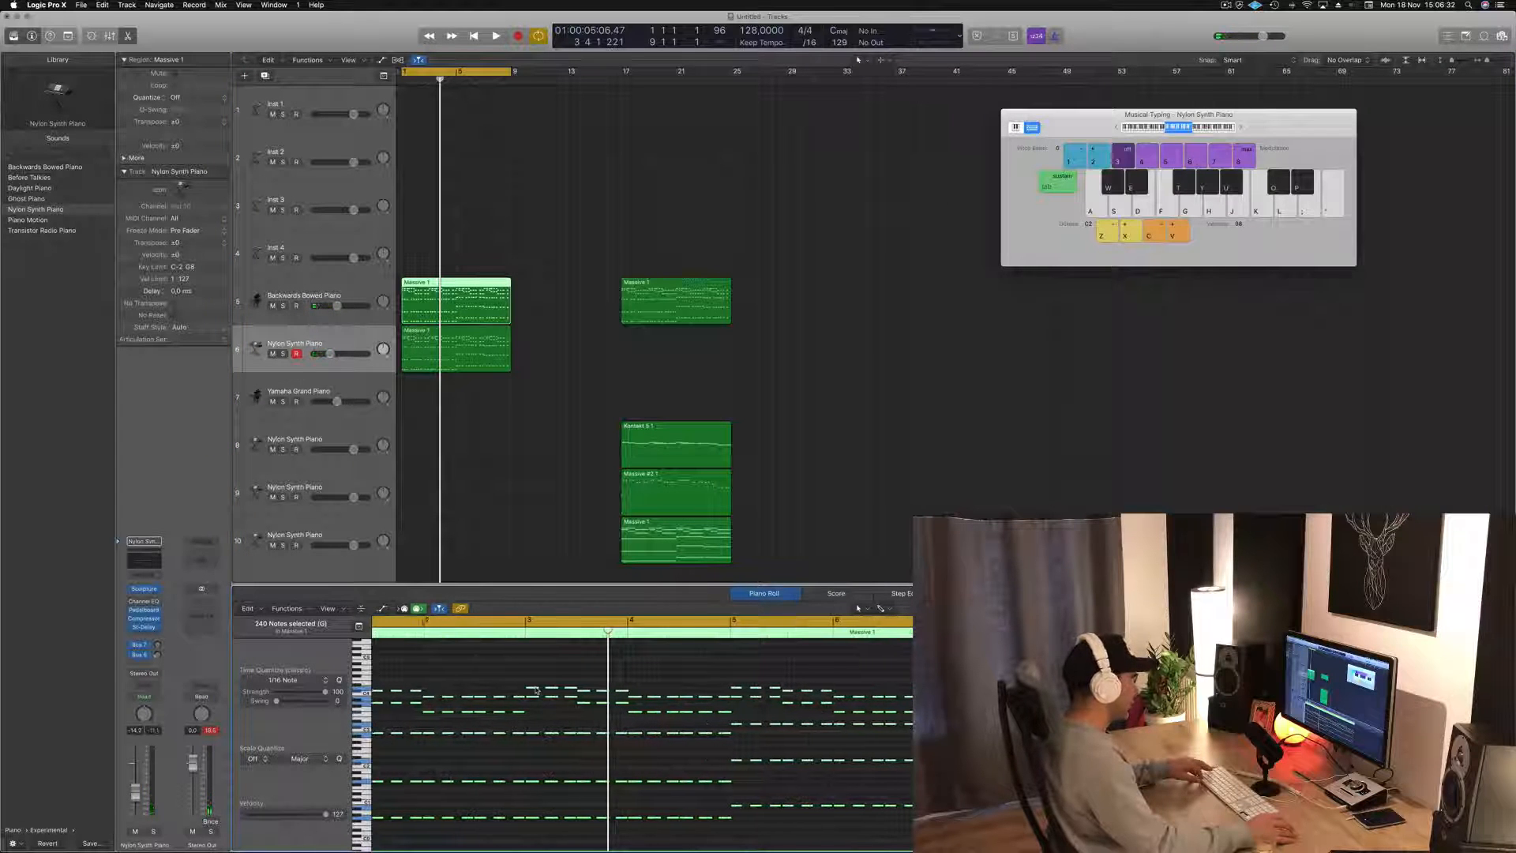
left_click(536, 690)
scroll(537, 690, "left", 4)
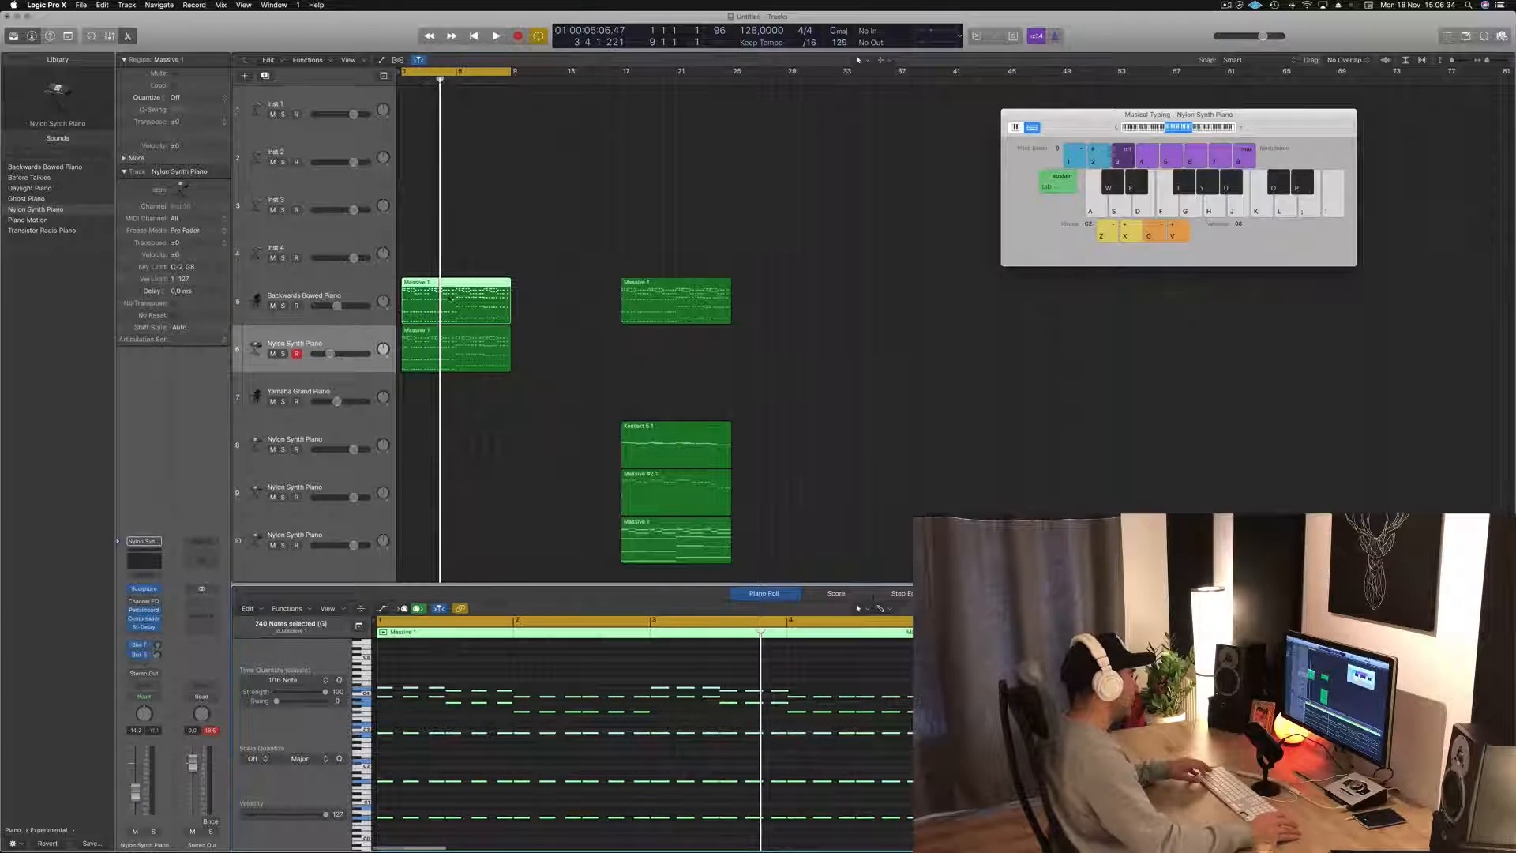
scroll(431, 317, "up", 5)
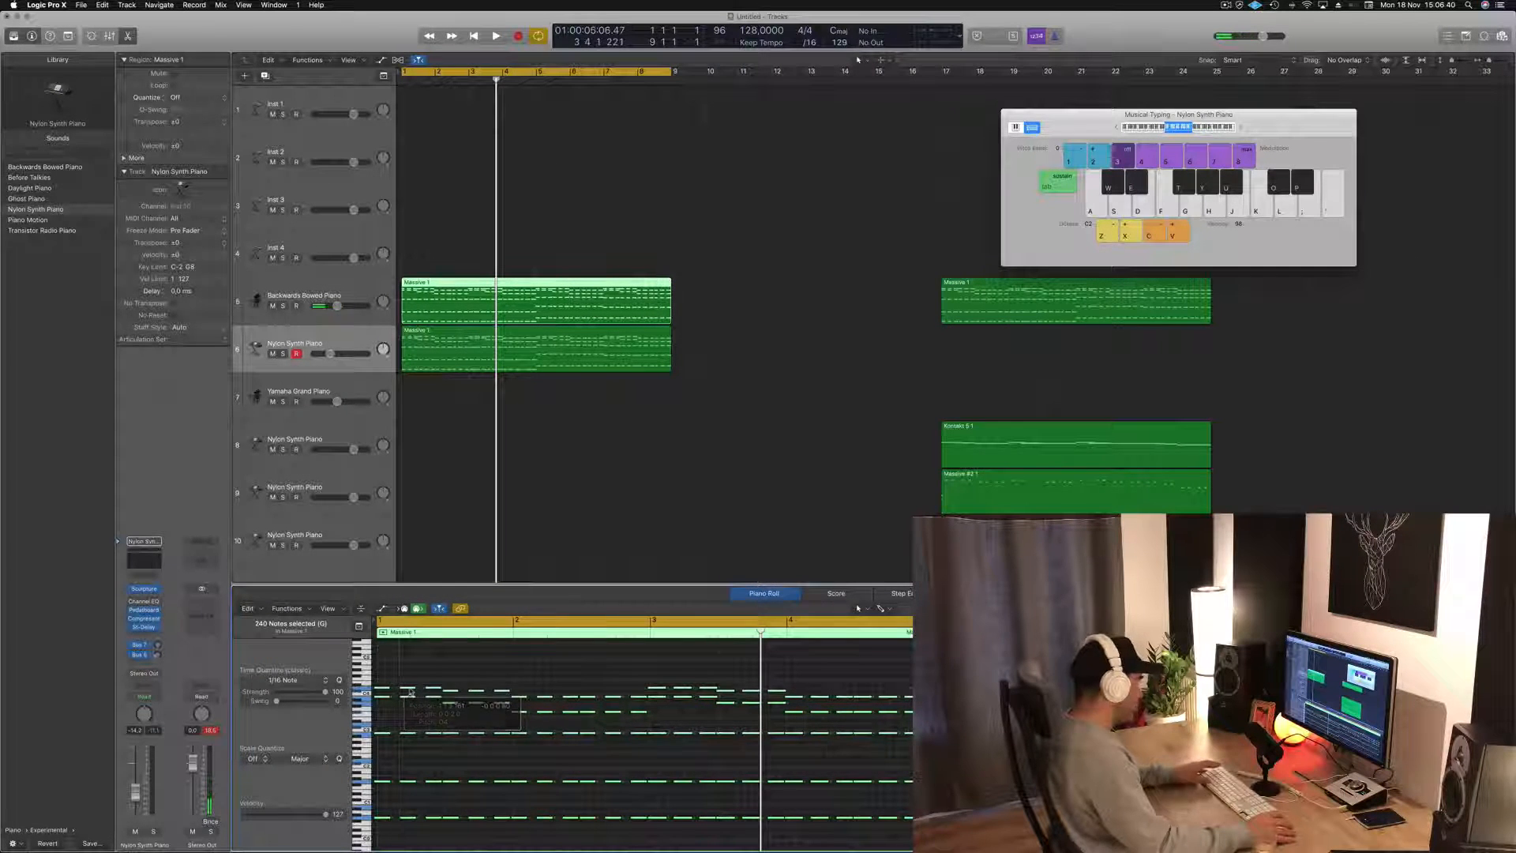
key("Return")
key("space")
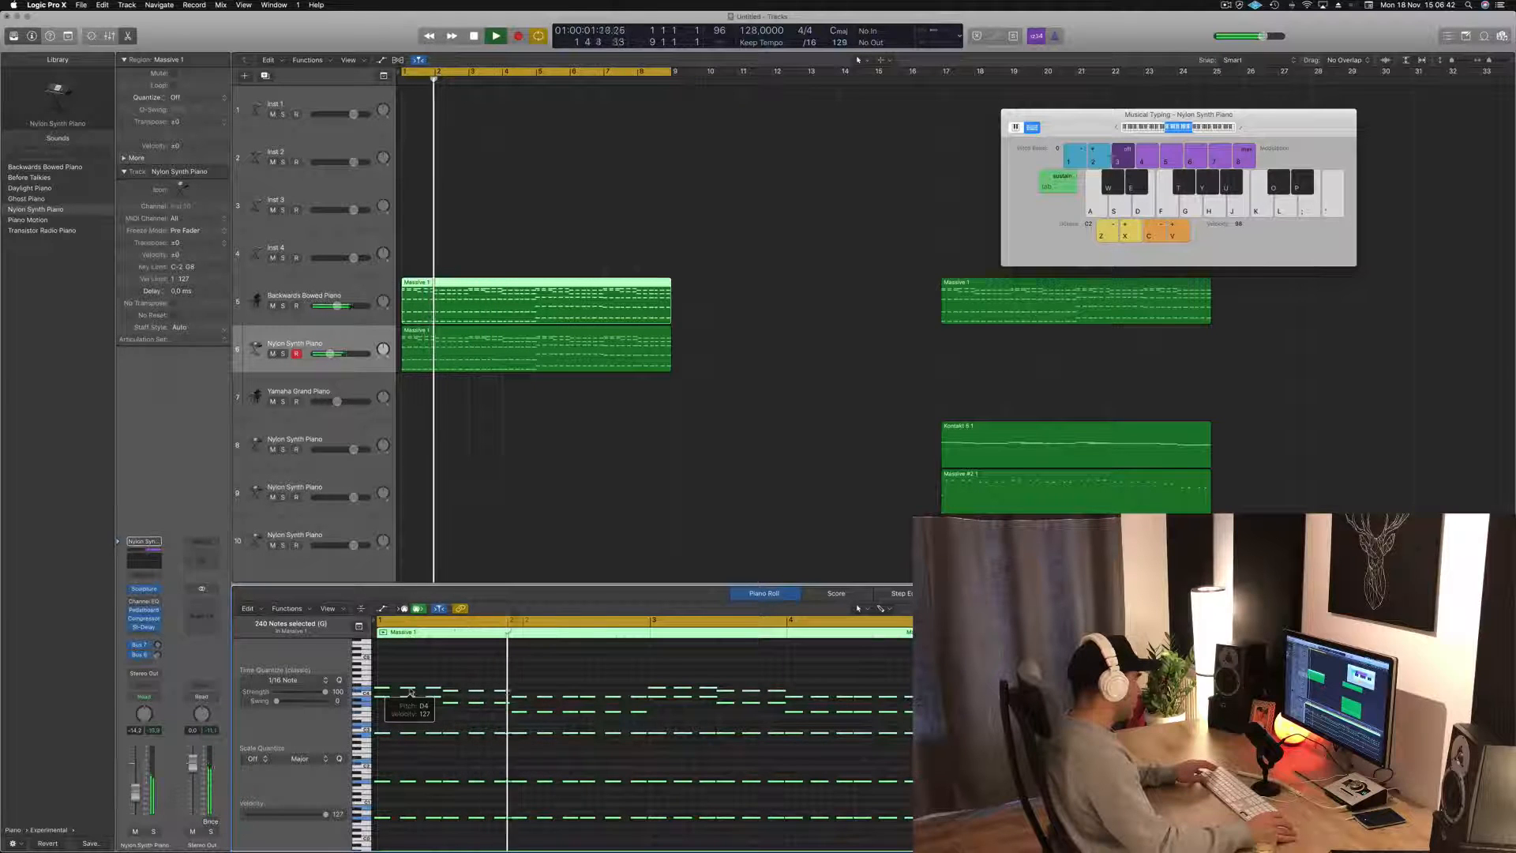
- Try shifting the Backwards Bowed Piano notes further ahead of the beat and listen to both tracks together
key("space")
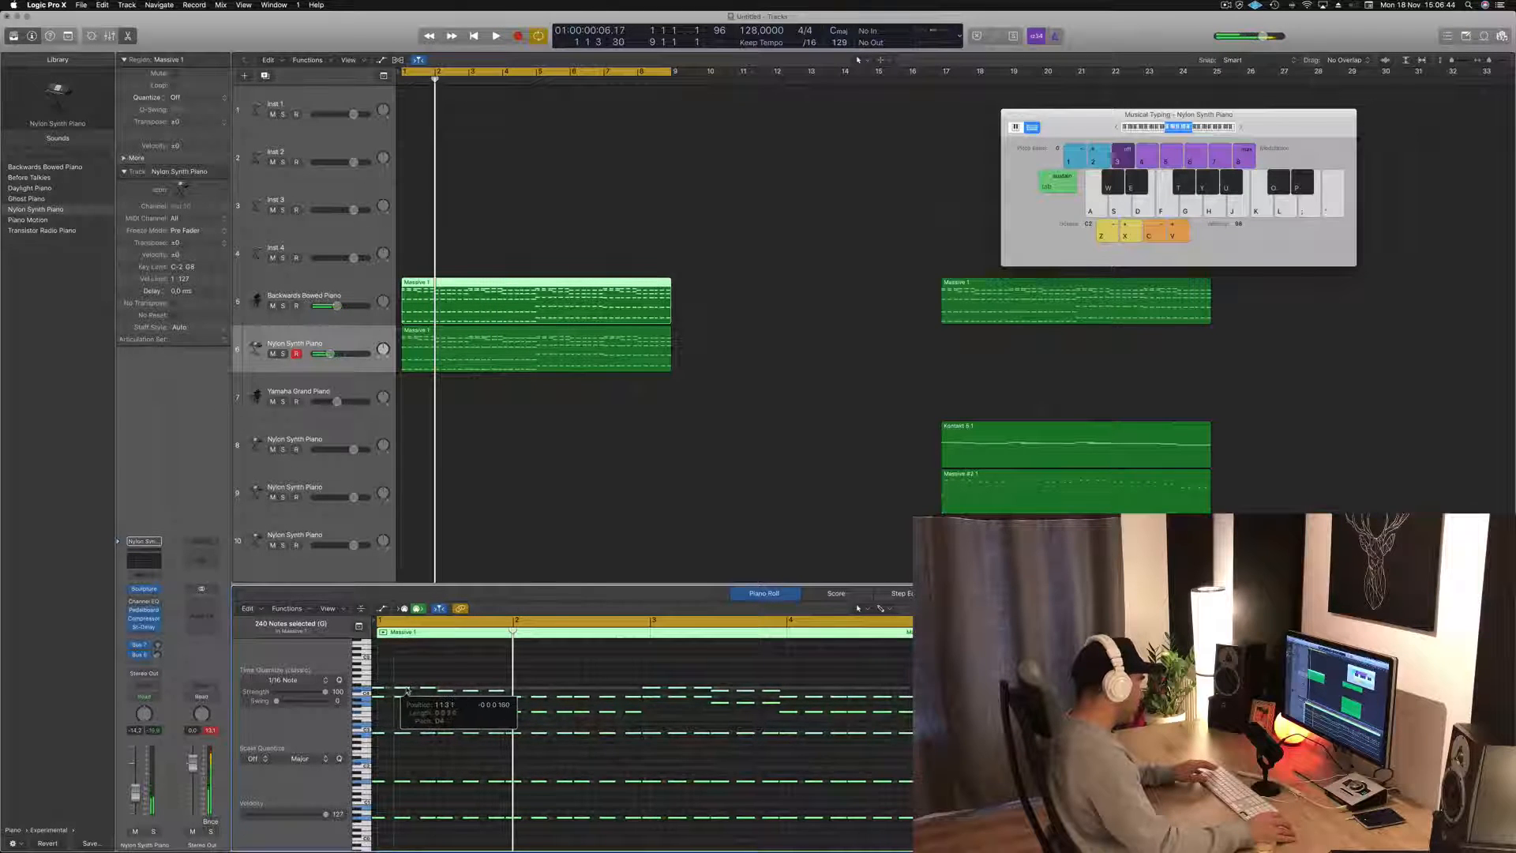
key("Return")
key("space")
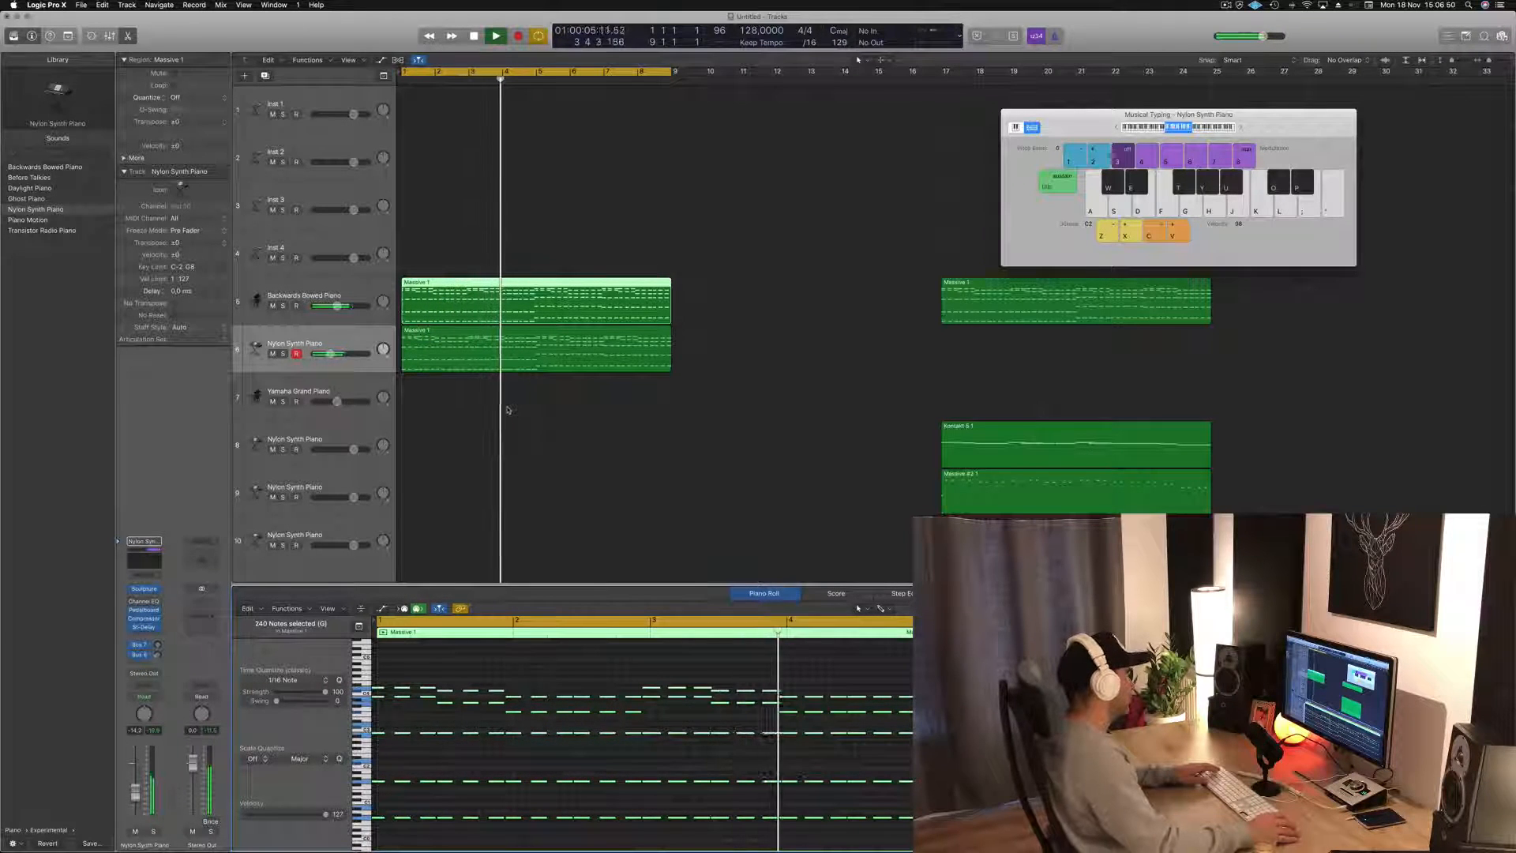
key("space")
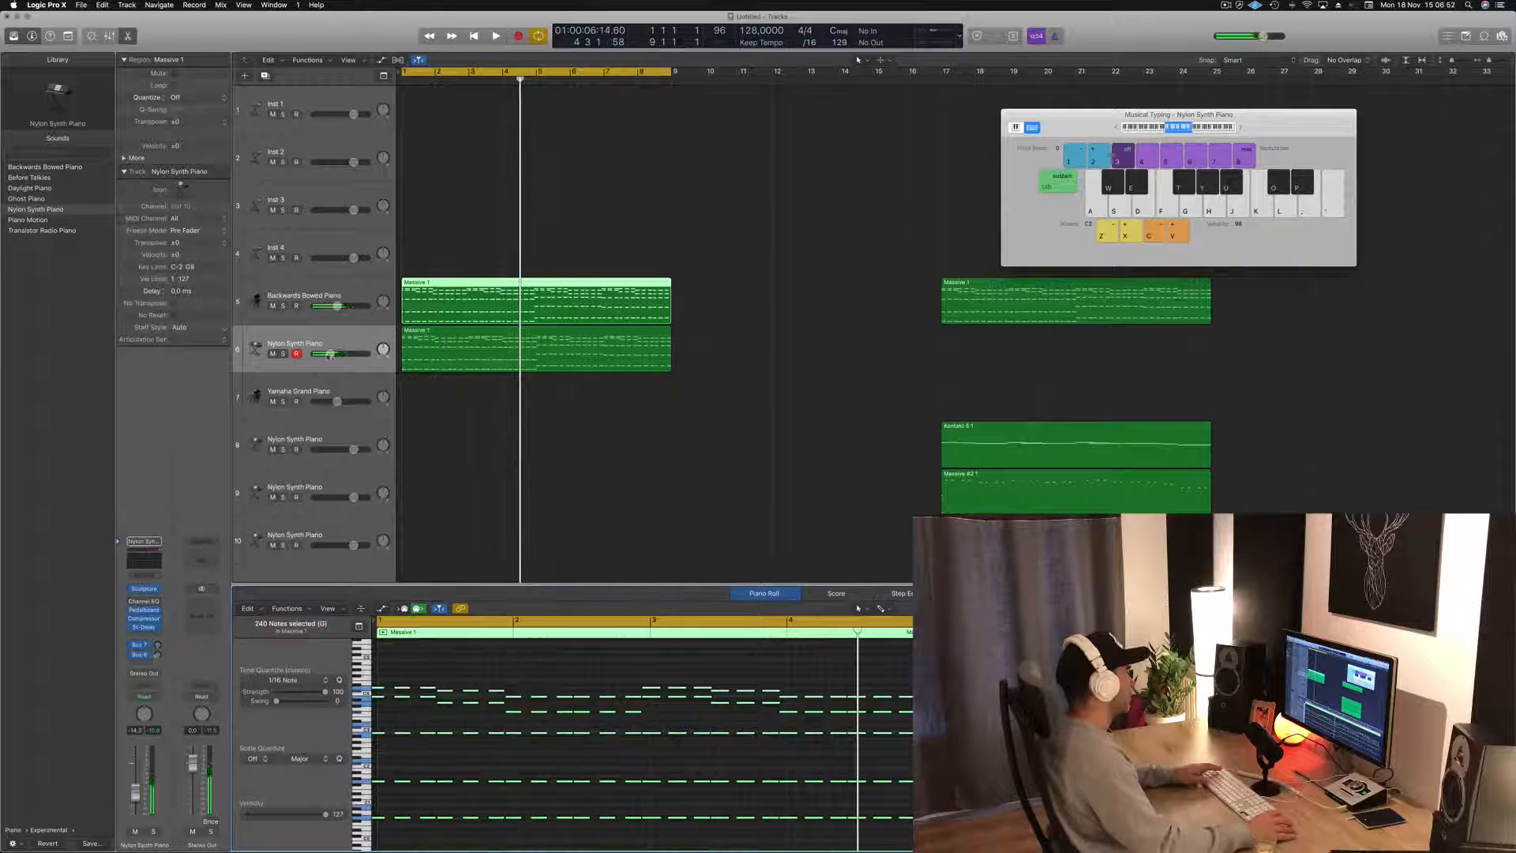
- Raise the Nylon Synth Piano track's volume slightly while playing the loop from the start
key("Return")
key("space")
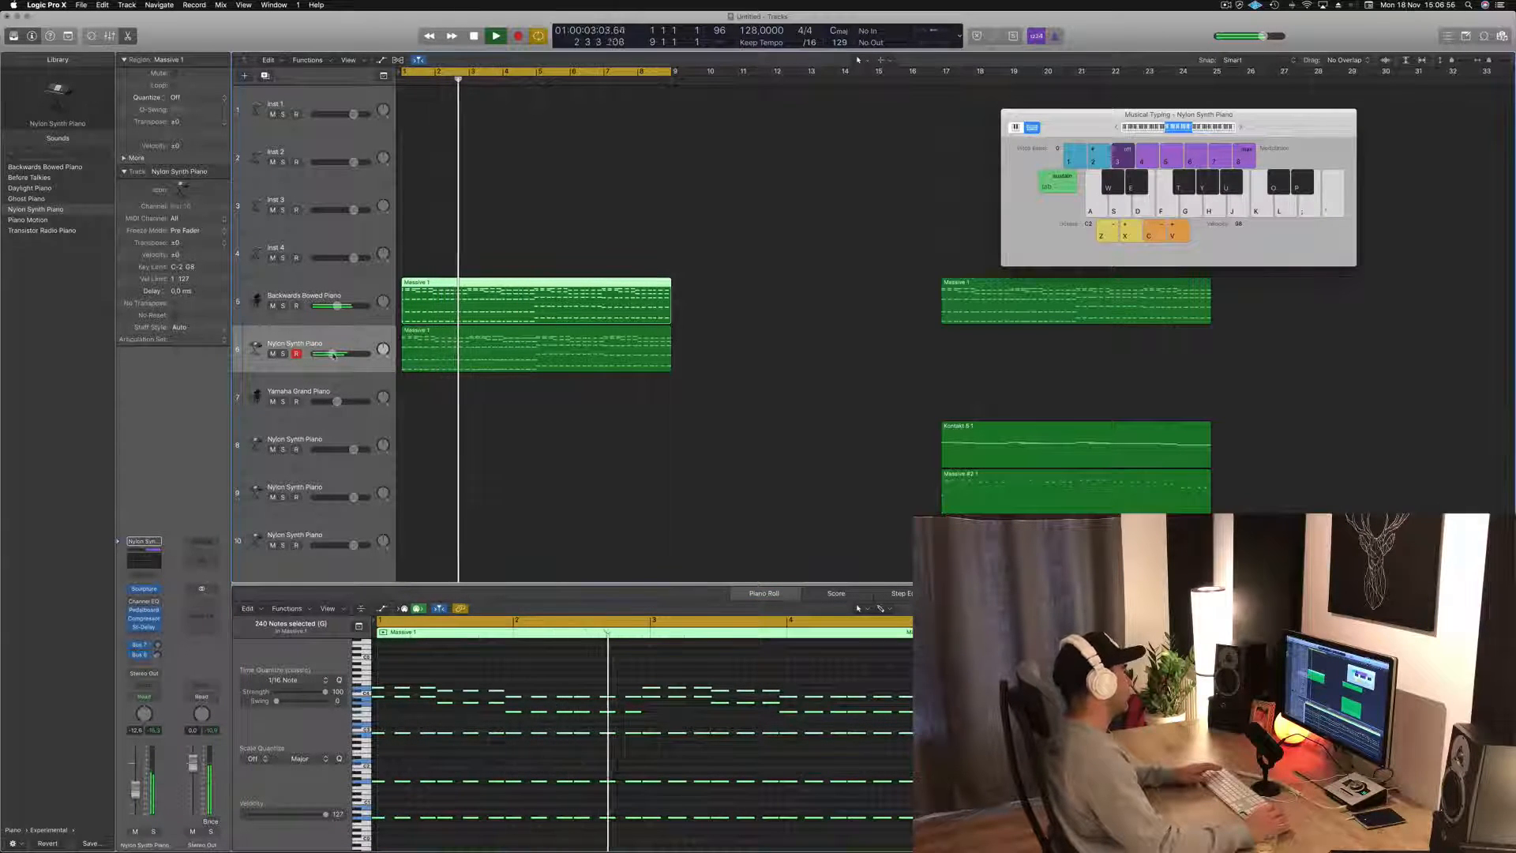
key("Return")
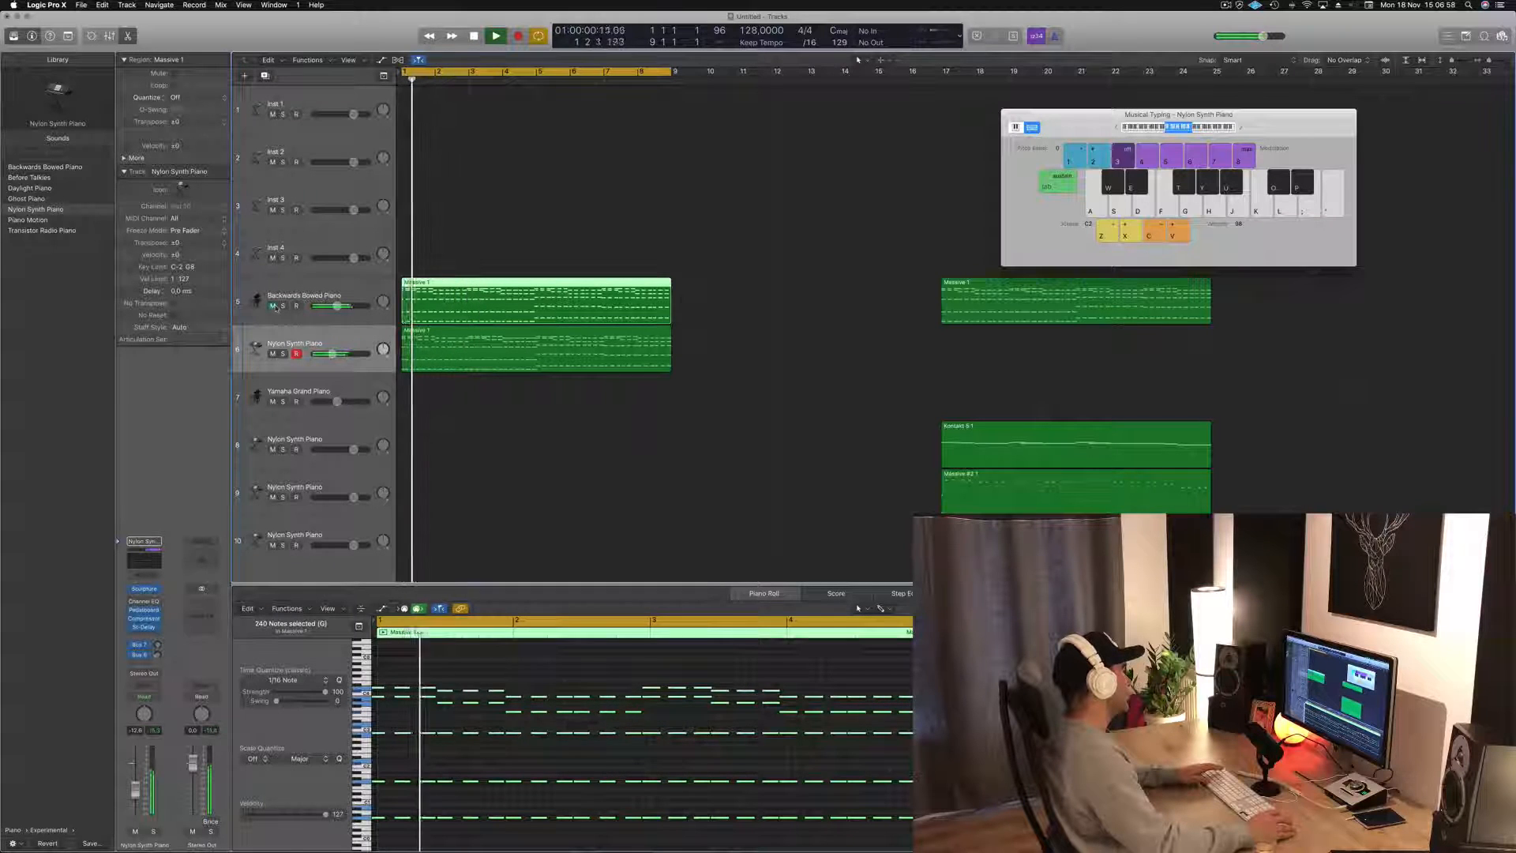
- Mute the Backwards Bowed Piano track to hear the Nylon Synth Piano part alone
left_click(274, 306)
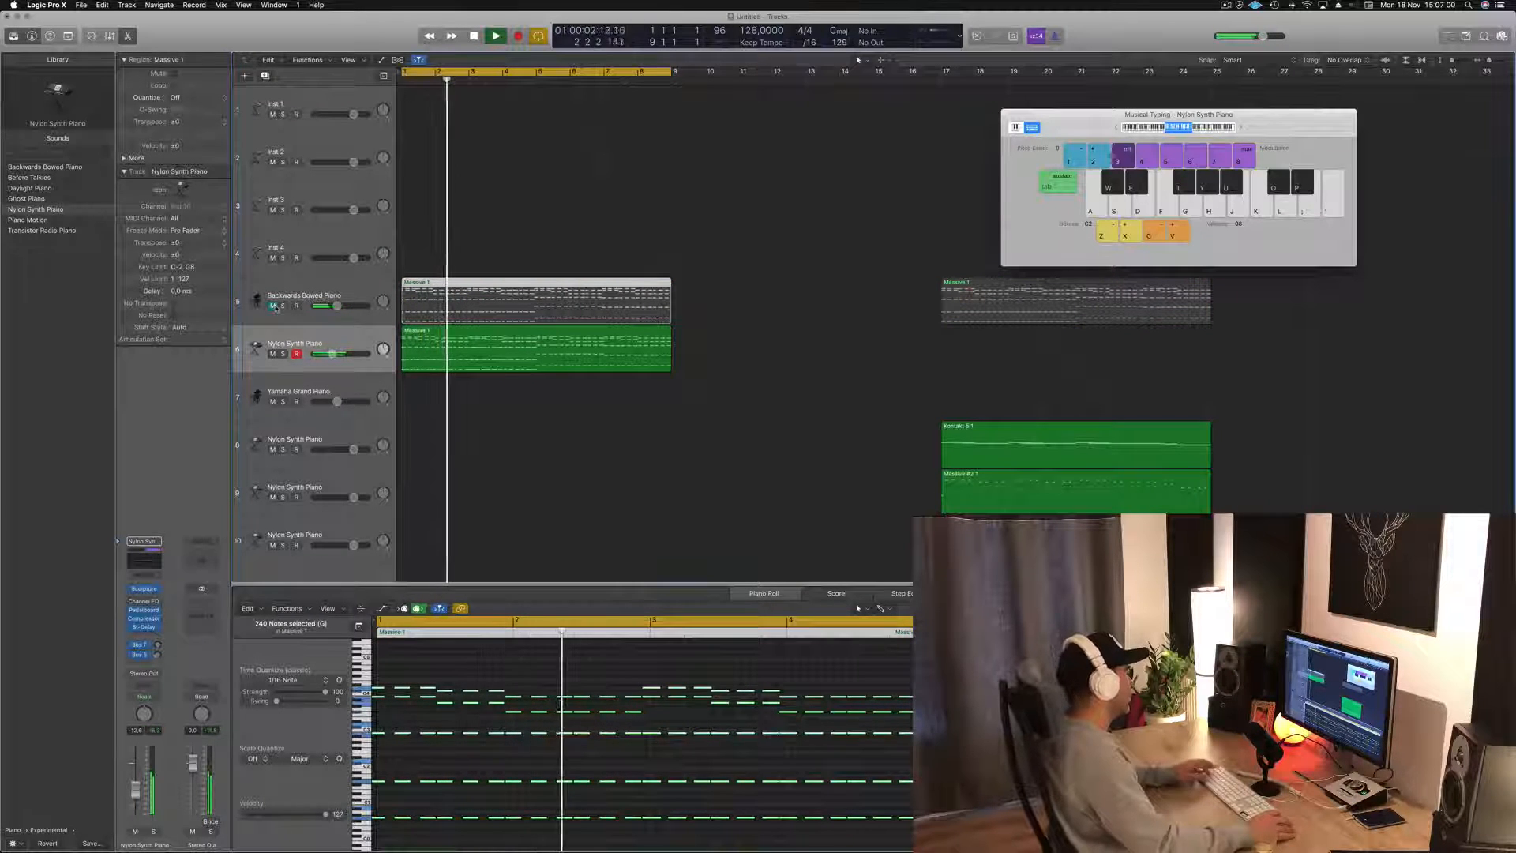
key("super+Left")
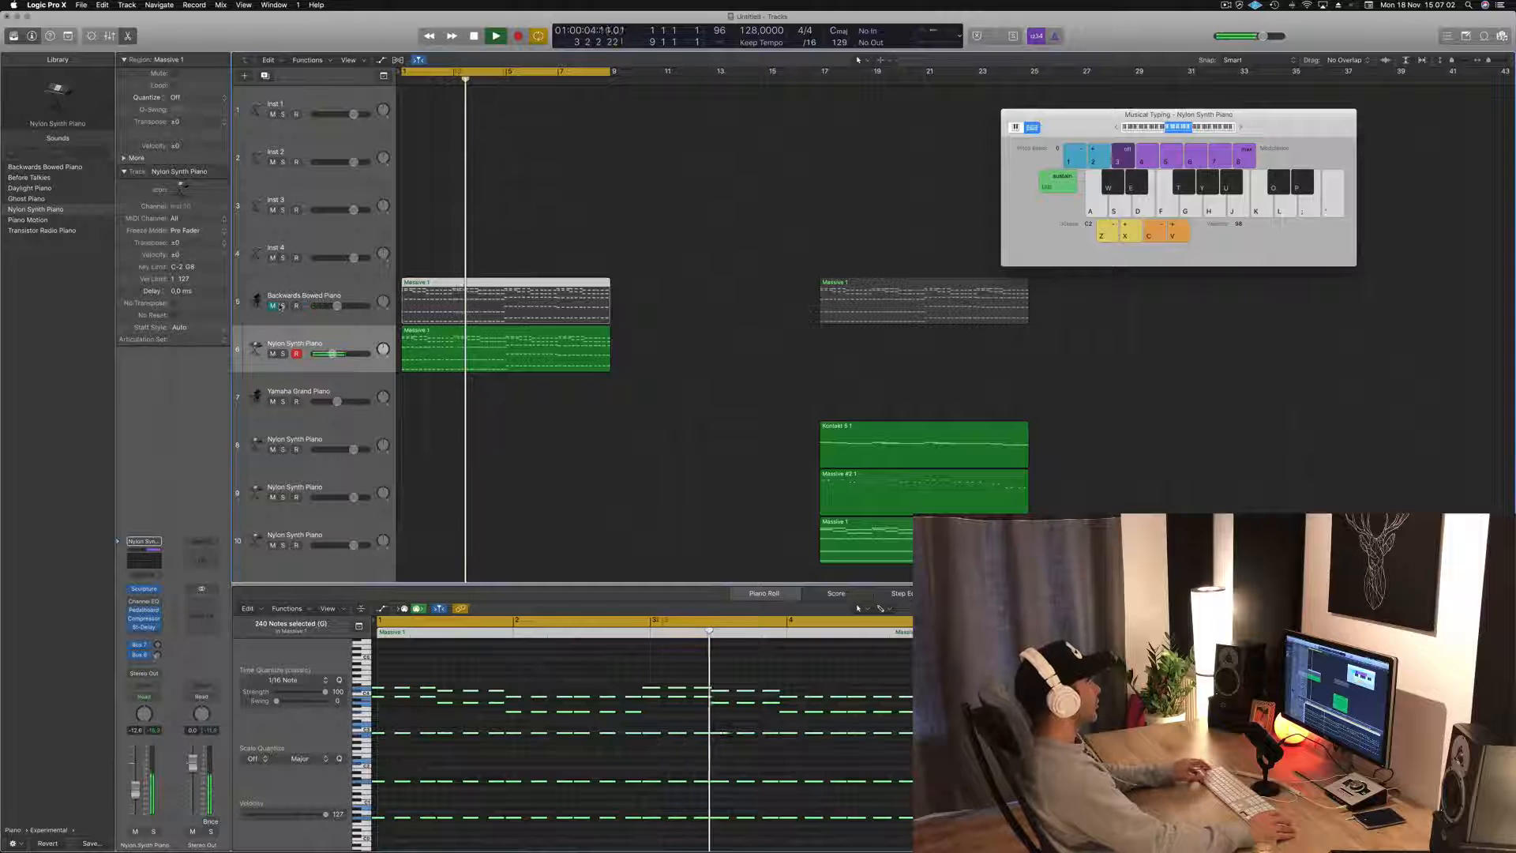
key("space")
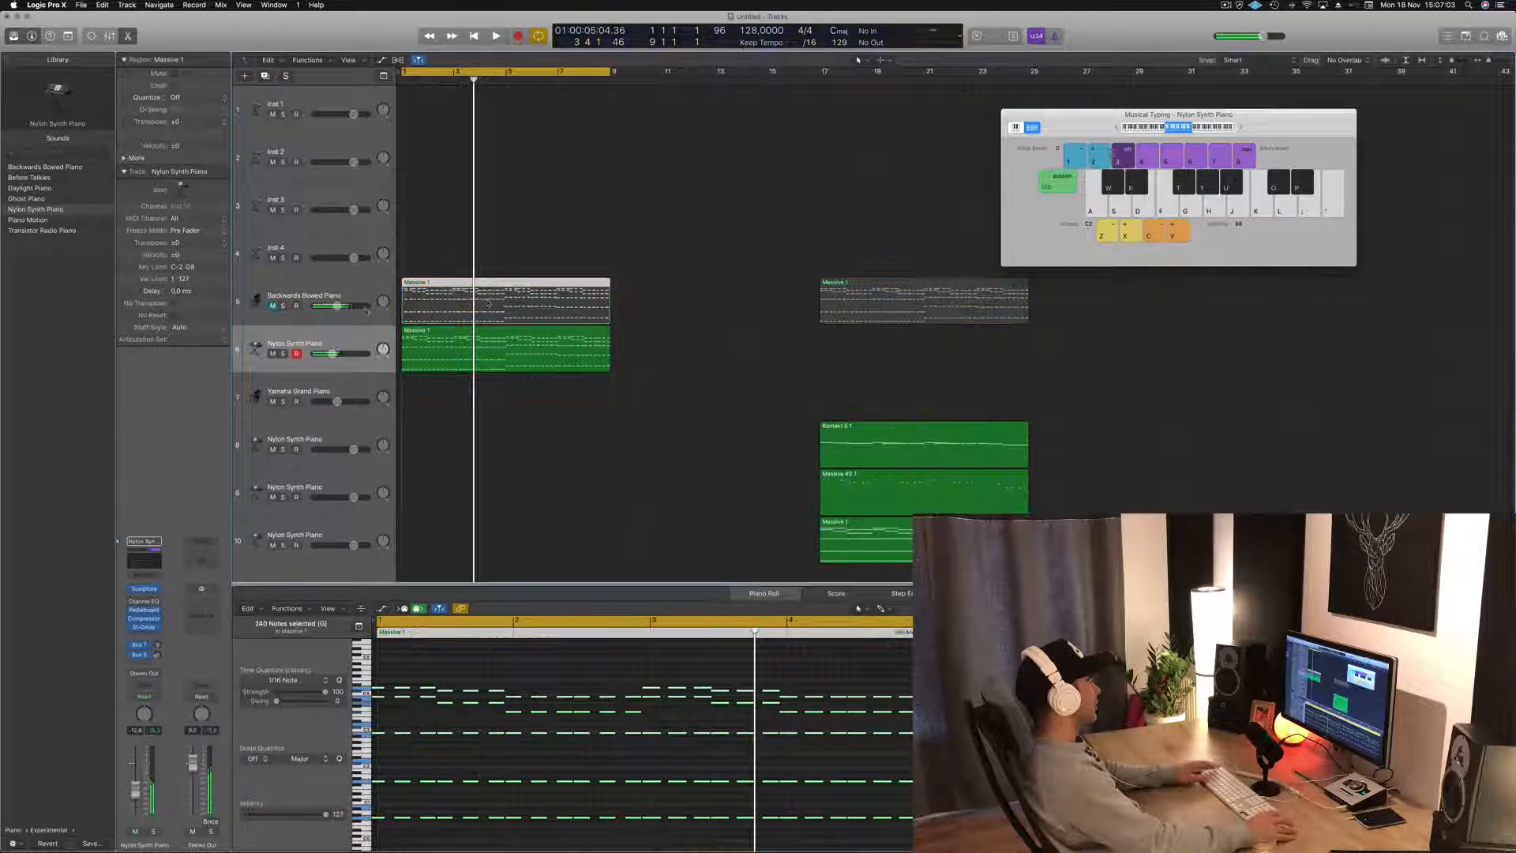
- Replace the first Backwards Bowed Piano region with a copy of the Nylon Synth Piano region at bar 1
left_click(667, 305)
left_click(546, 306)
key("Delete")
left_click(527, 339)
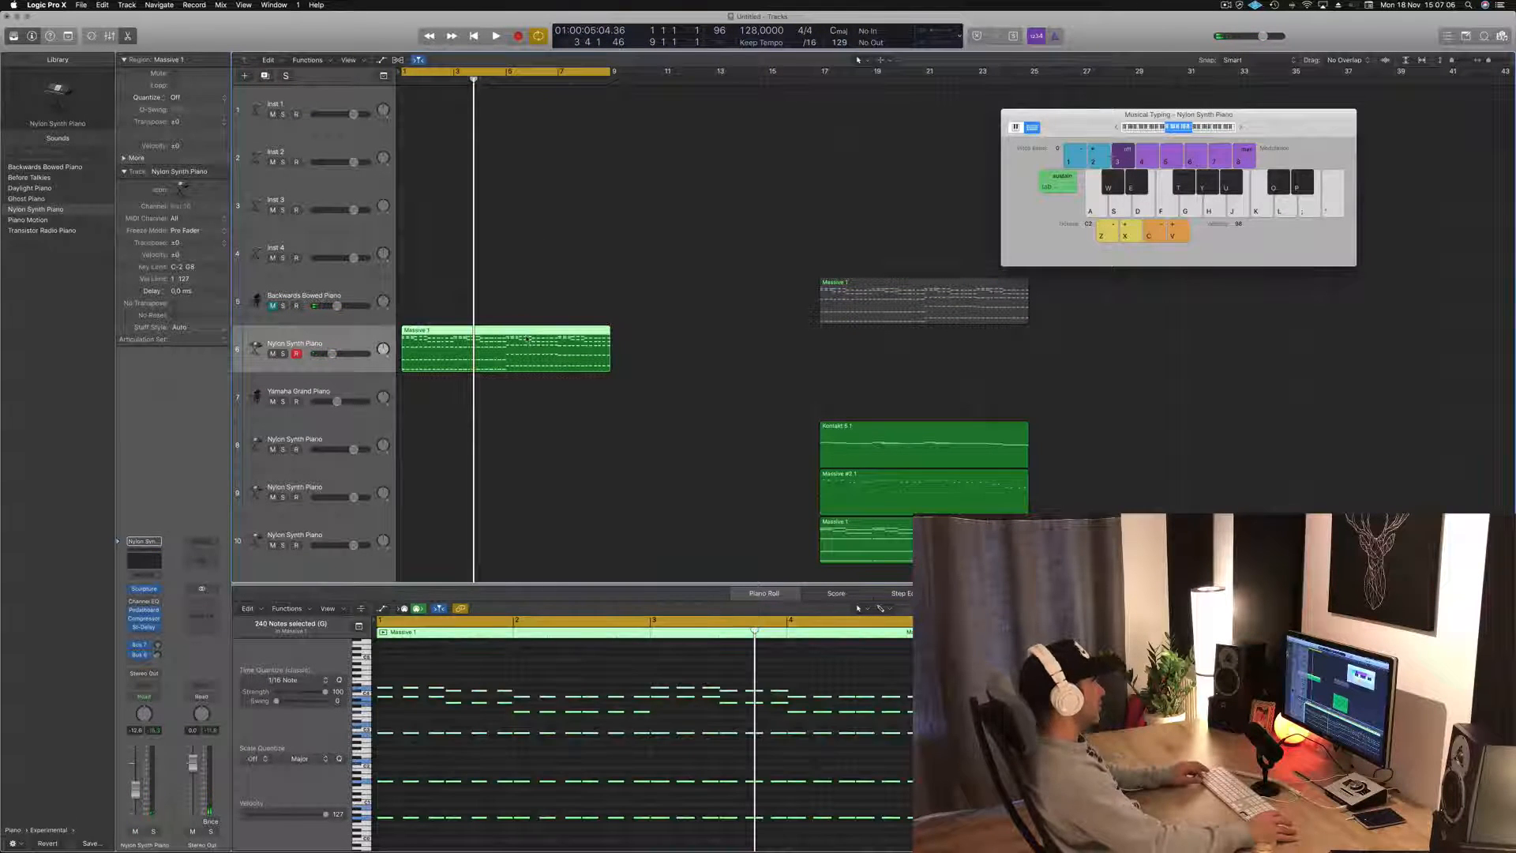
left_click_drag(526, 332, 526, 285)
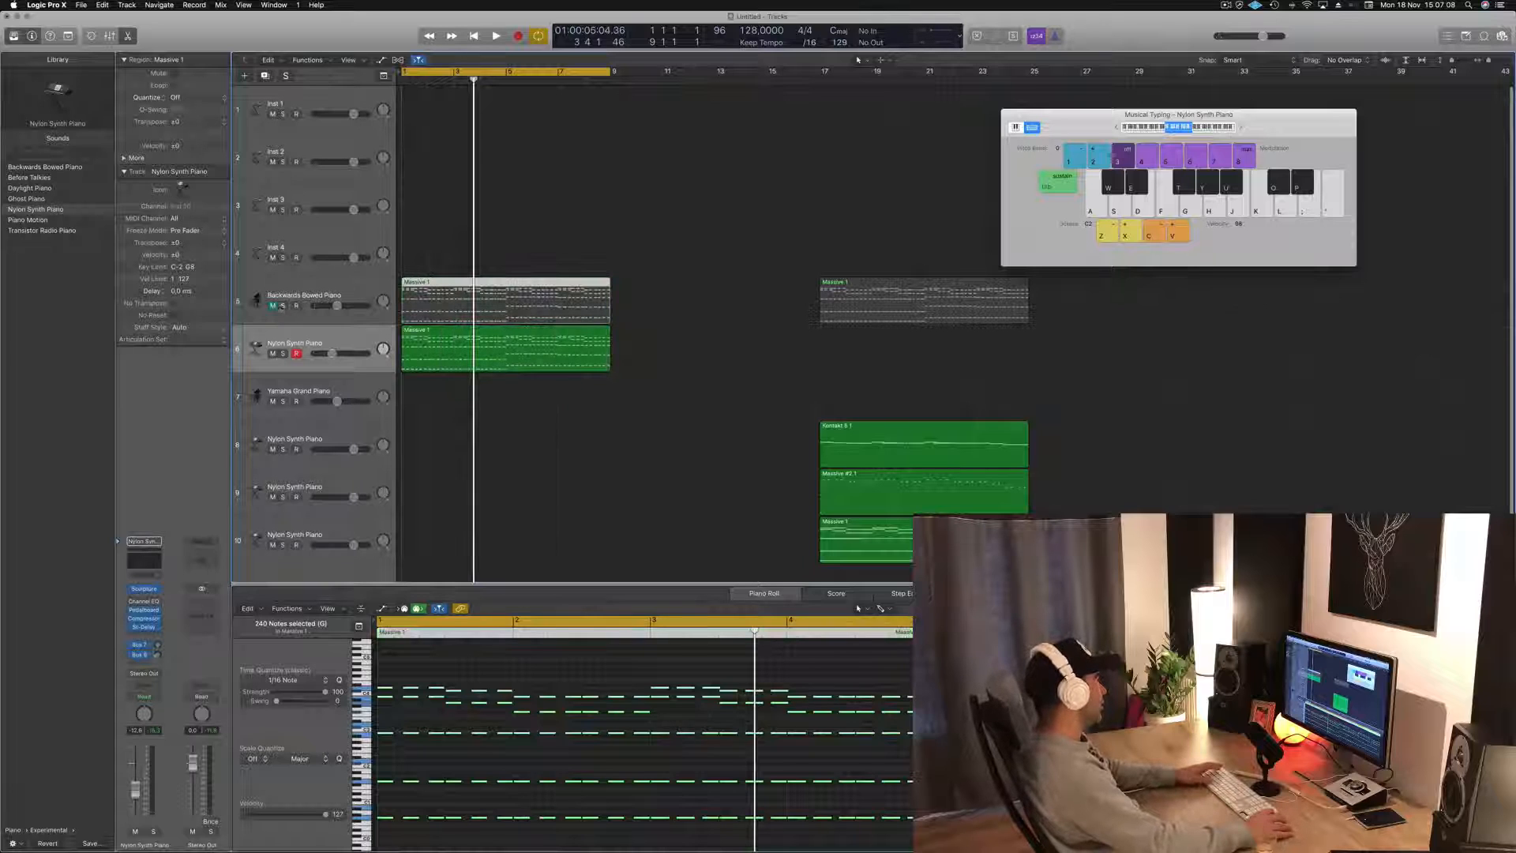
- Unmute the Backwards Bowed Piano track and lower its volume to -24.5 dB during playback
left_click(273, 305)
key("space")
left_click_drag(337, 305, 319, 306)
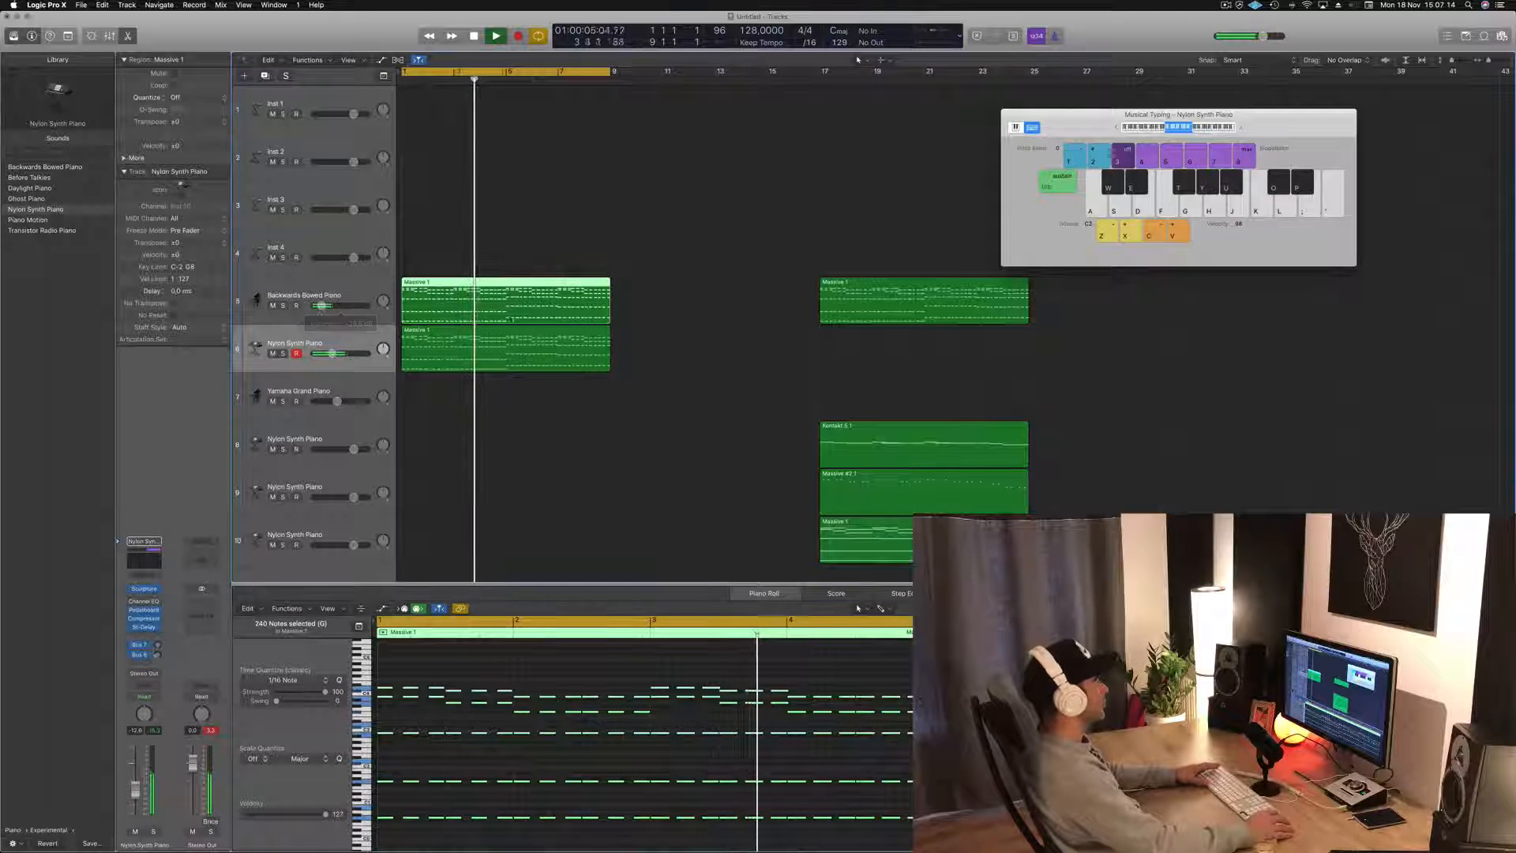
left_click_drag(321, 307, 323, 306)
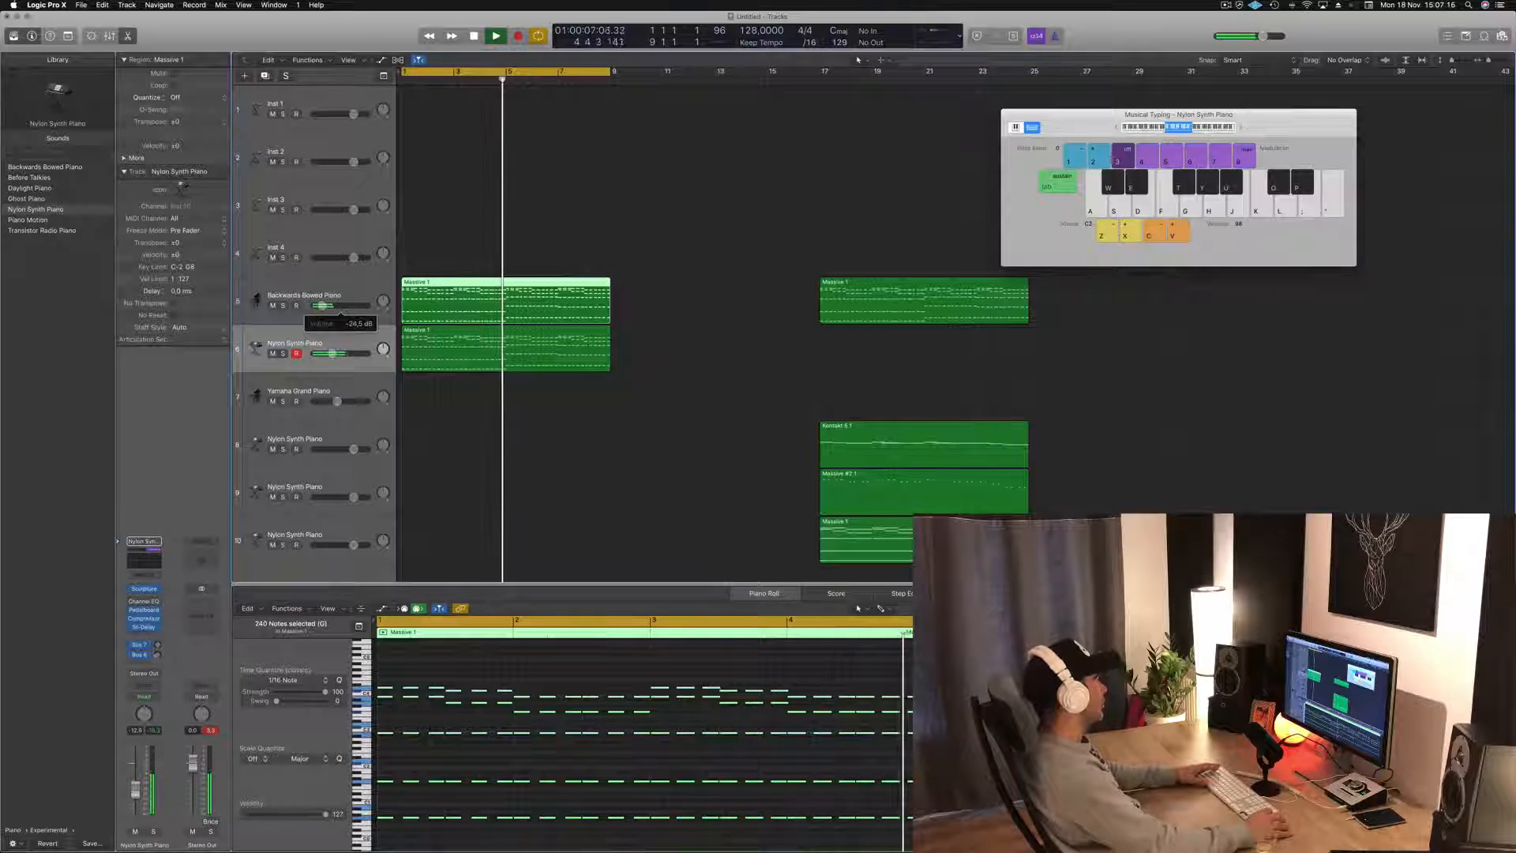
- Play the Backwards Bowed Piano and Nylon Synth Piano regions together from the start to check their balance
left_click(595, 386)
left_click(528, 364)
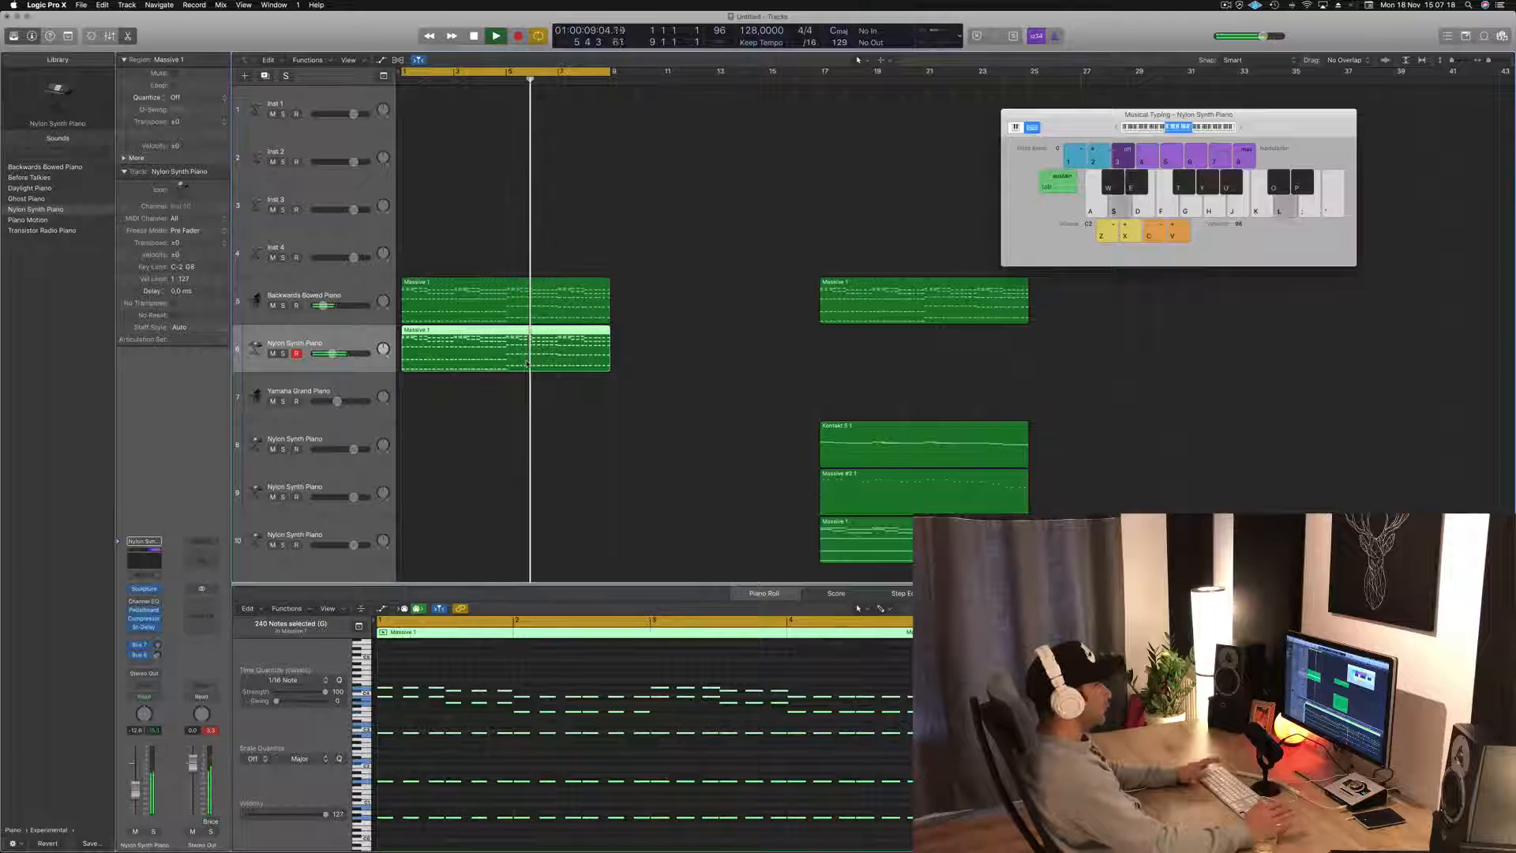
key("Return")
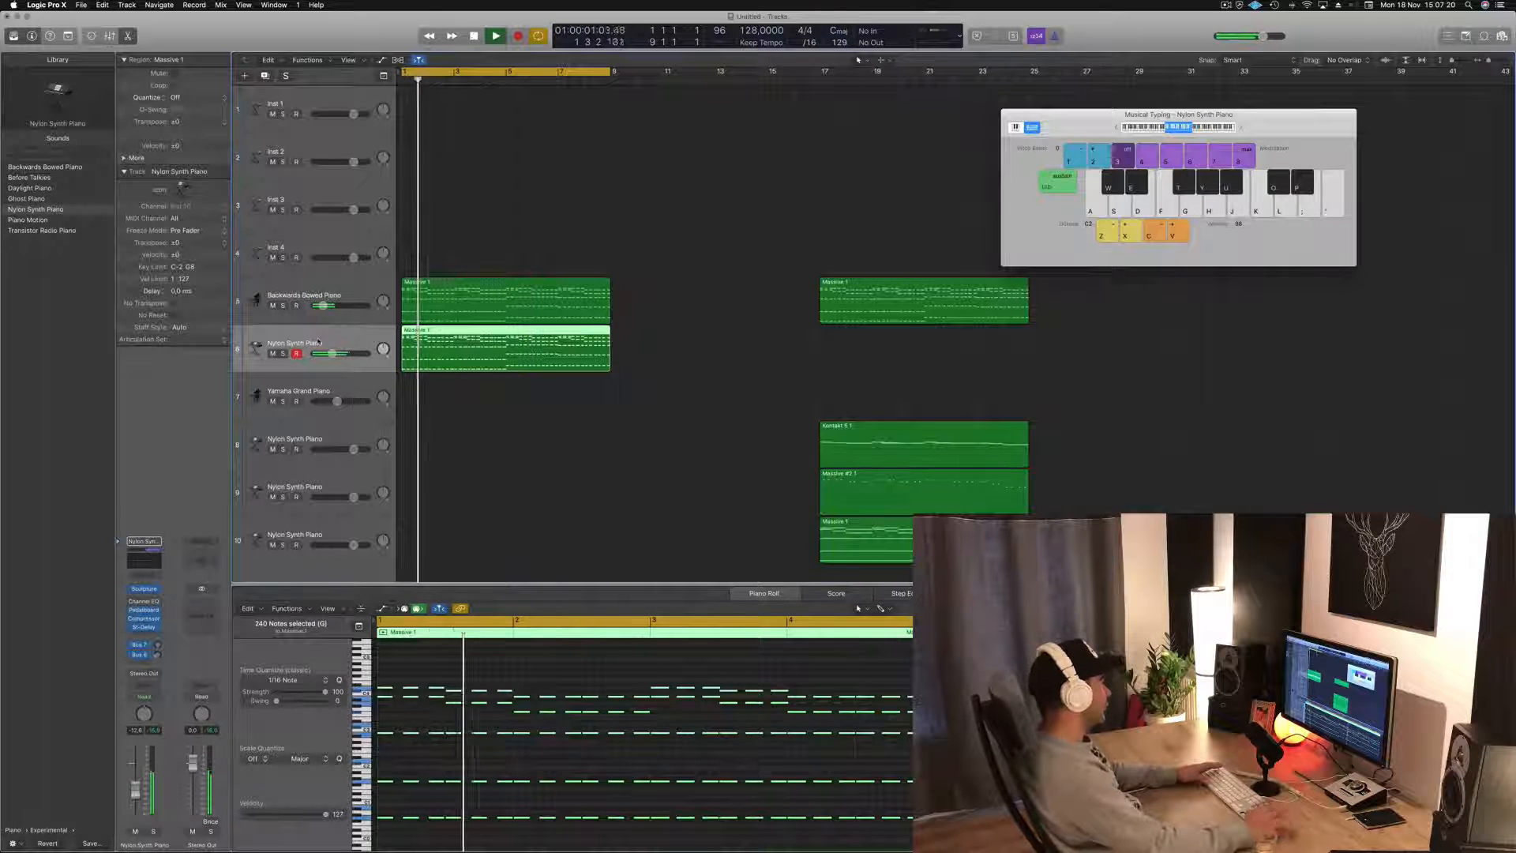
scroll(734, 365, "down", 1)
key("space")
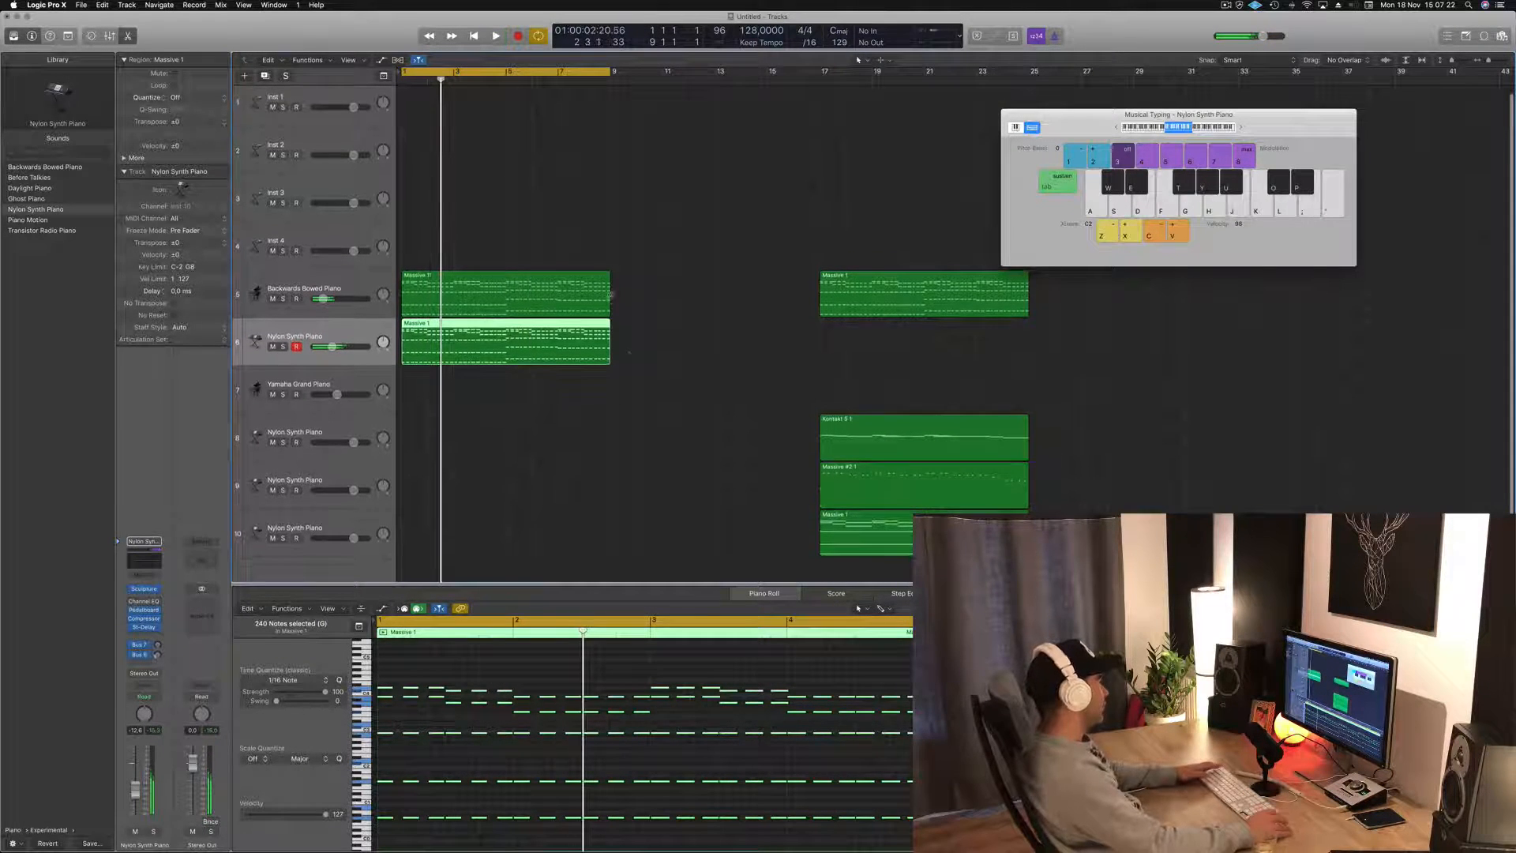
scroll(632, 340, "up", 1)
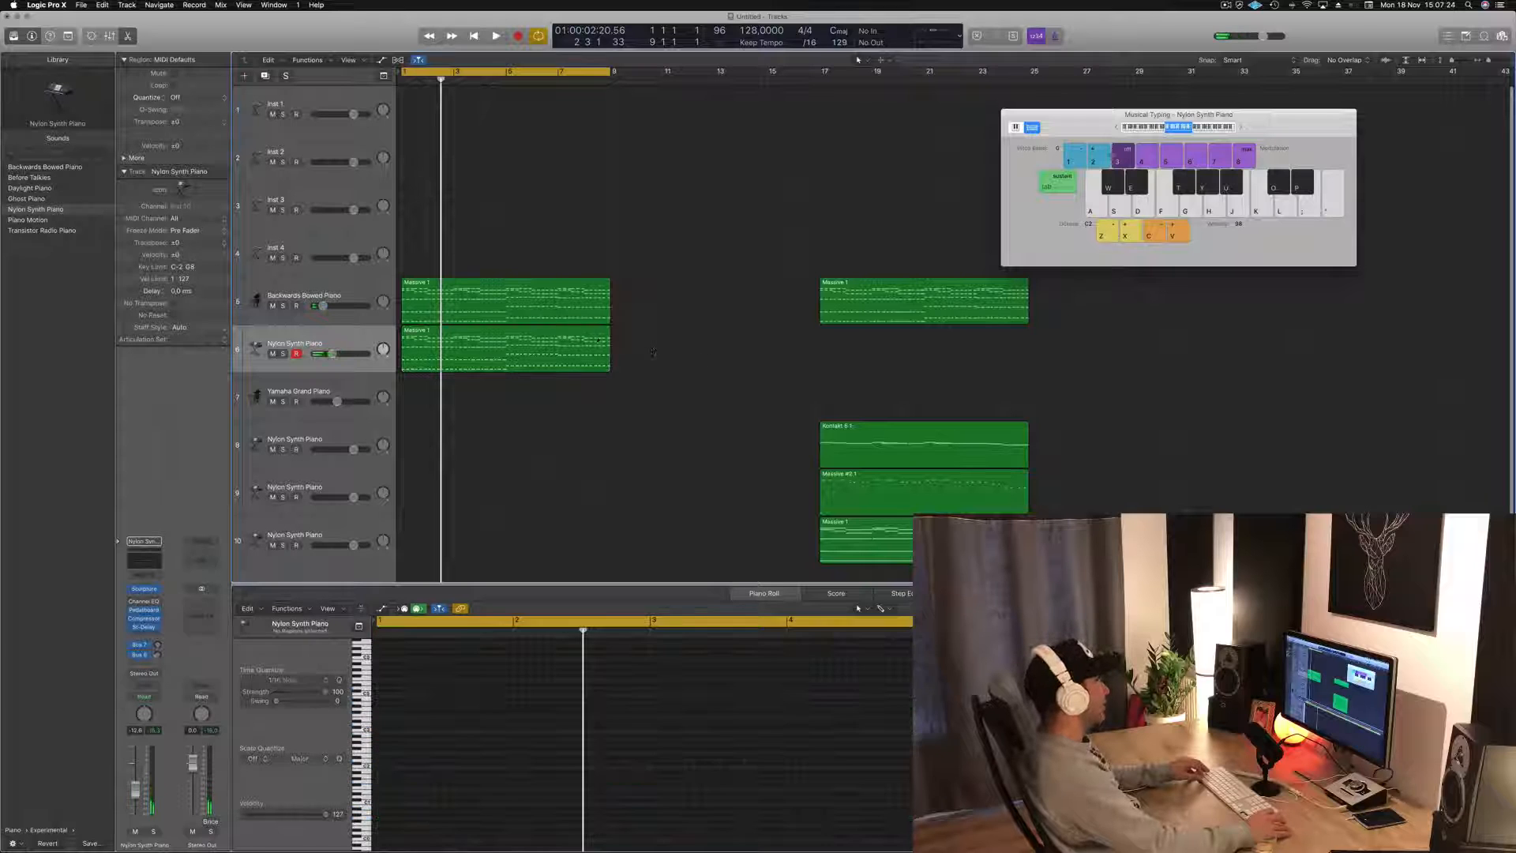
- Copy the Nylon Synth Piano region to the Inst 1 track at bar 1 and duplicate the Nylon Synth Piano track in row 10
left_click_drag(512, 327, 529, 120)
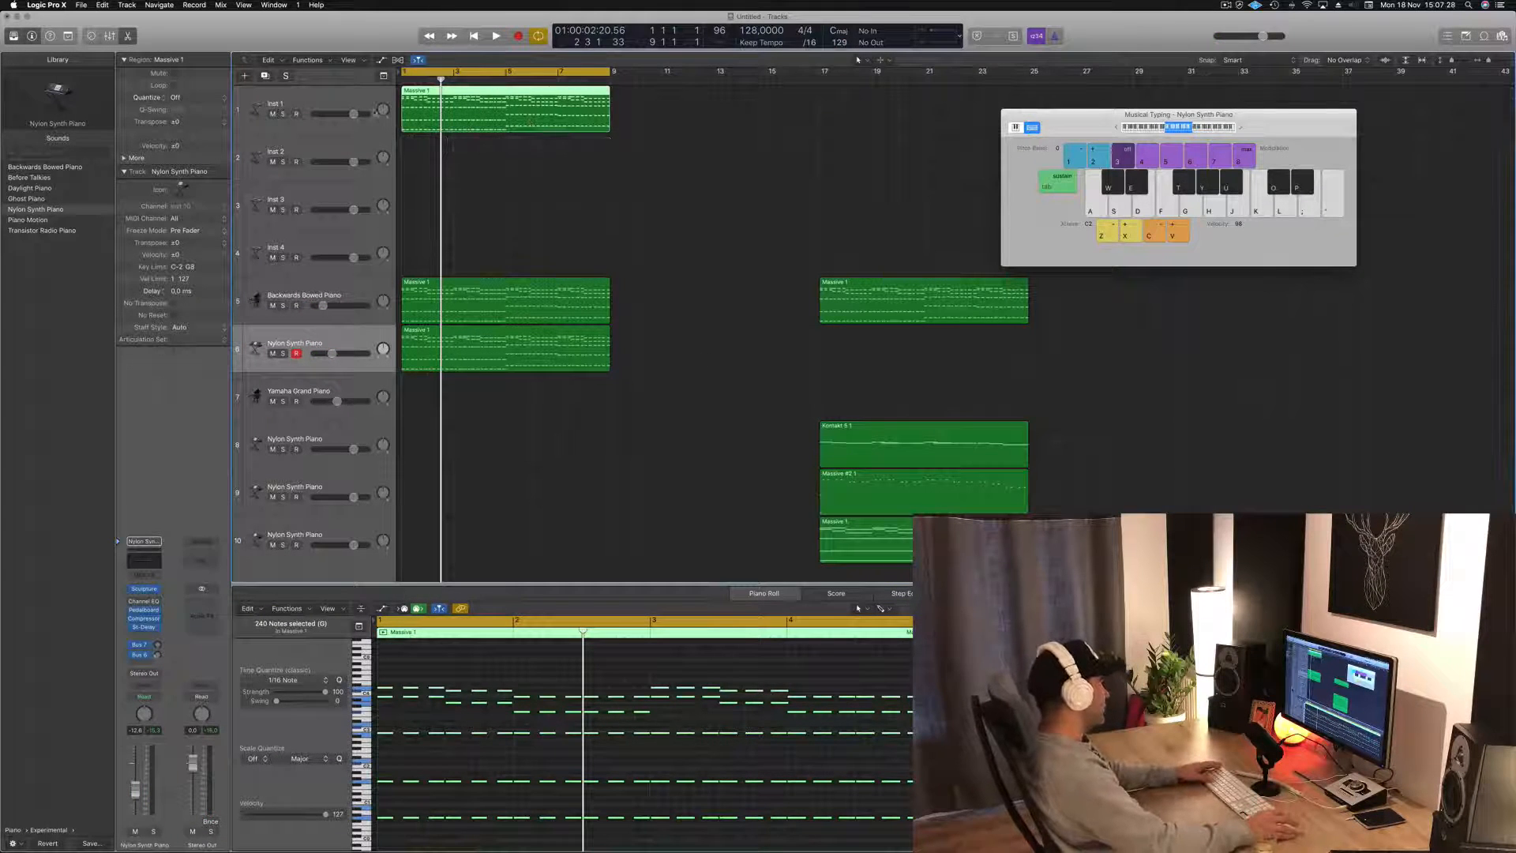
left_click(322, 102)
left_click(315, 540)
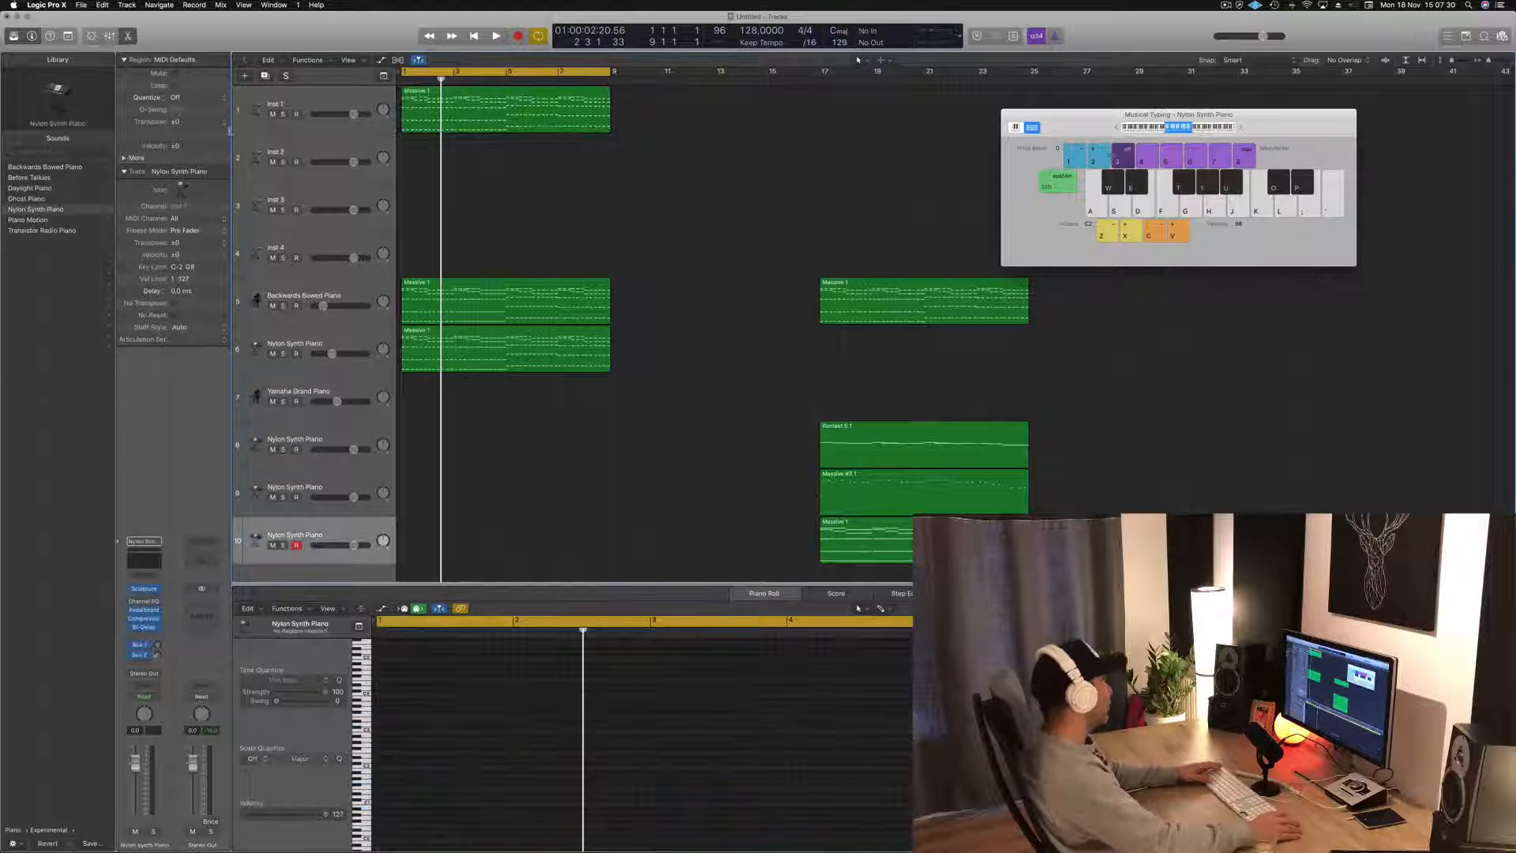
left_click(265, 76)
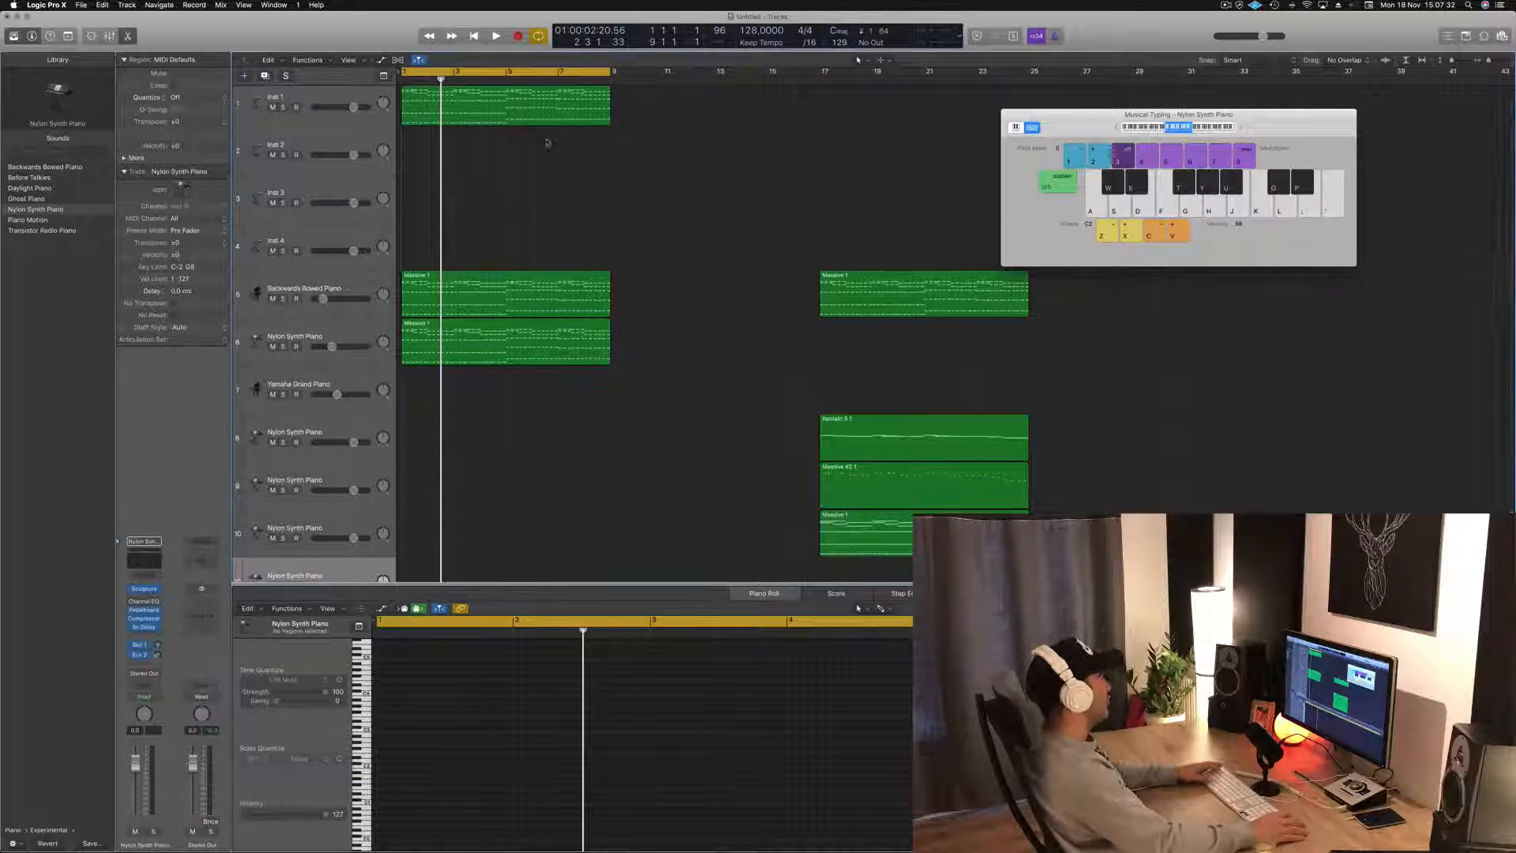
- Lower the Inst 1 track's volume and play the loop with its copied region
left_click(499, 102)
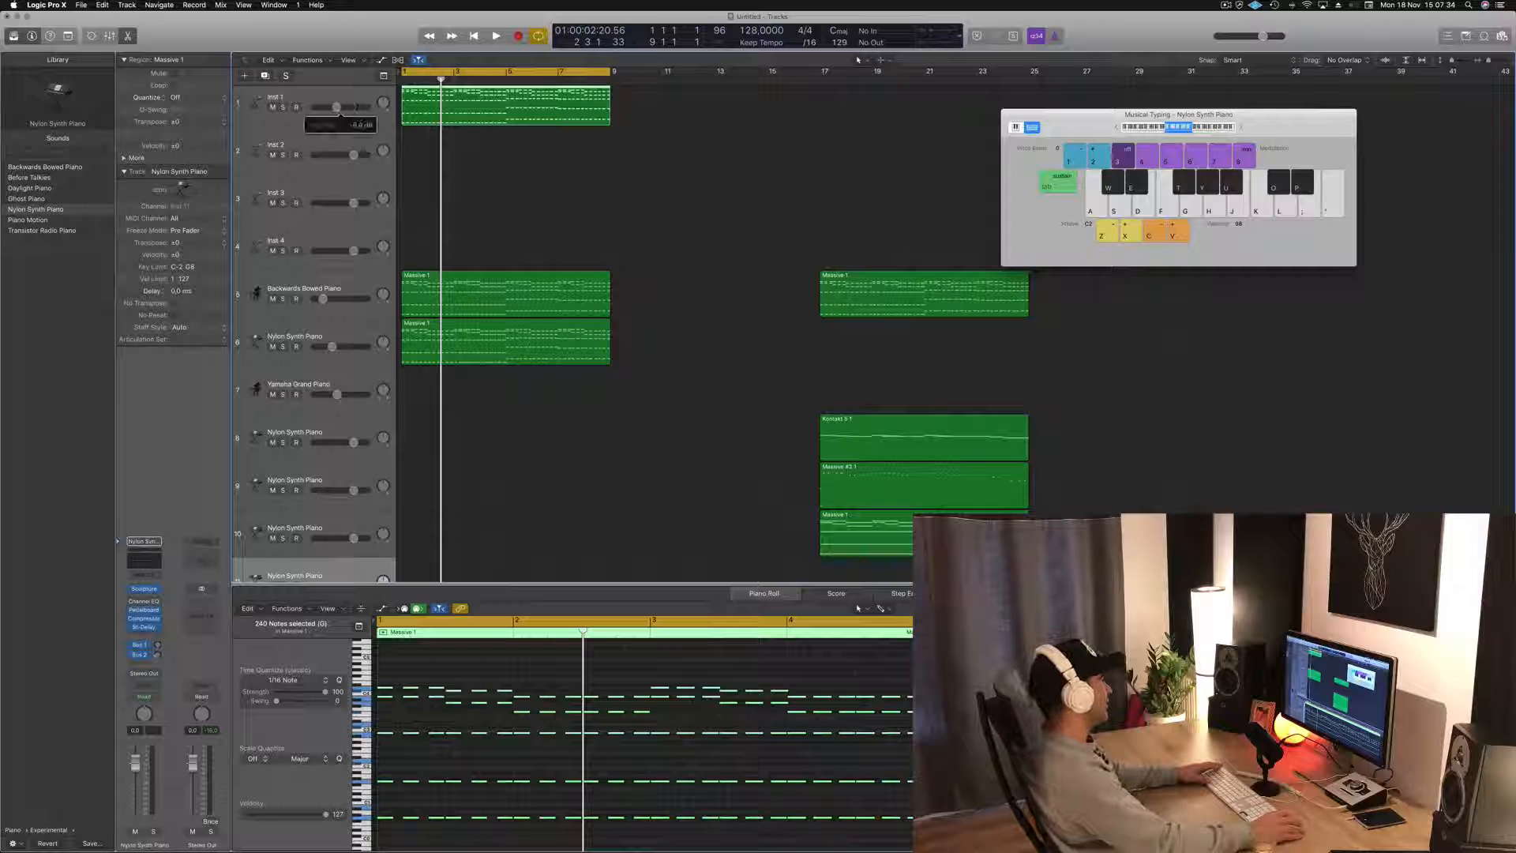
key("space")
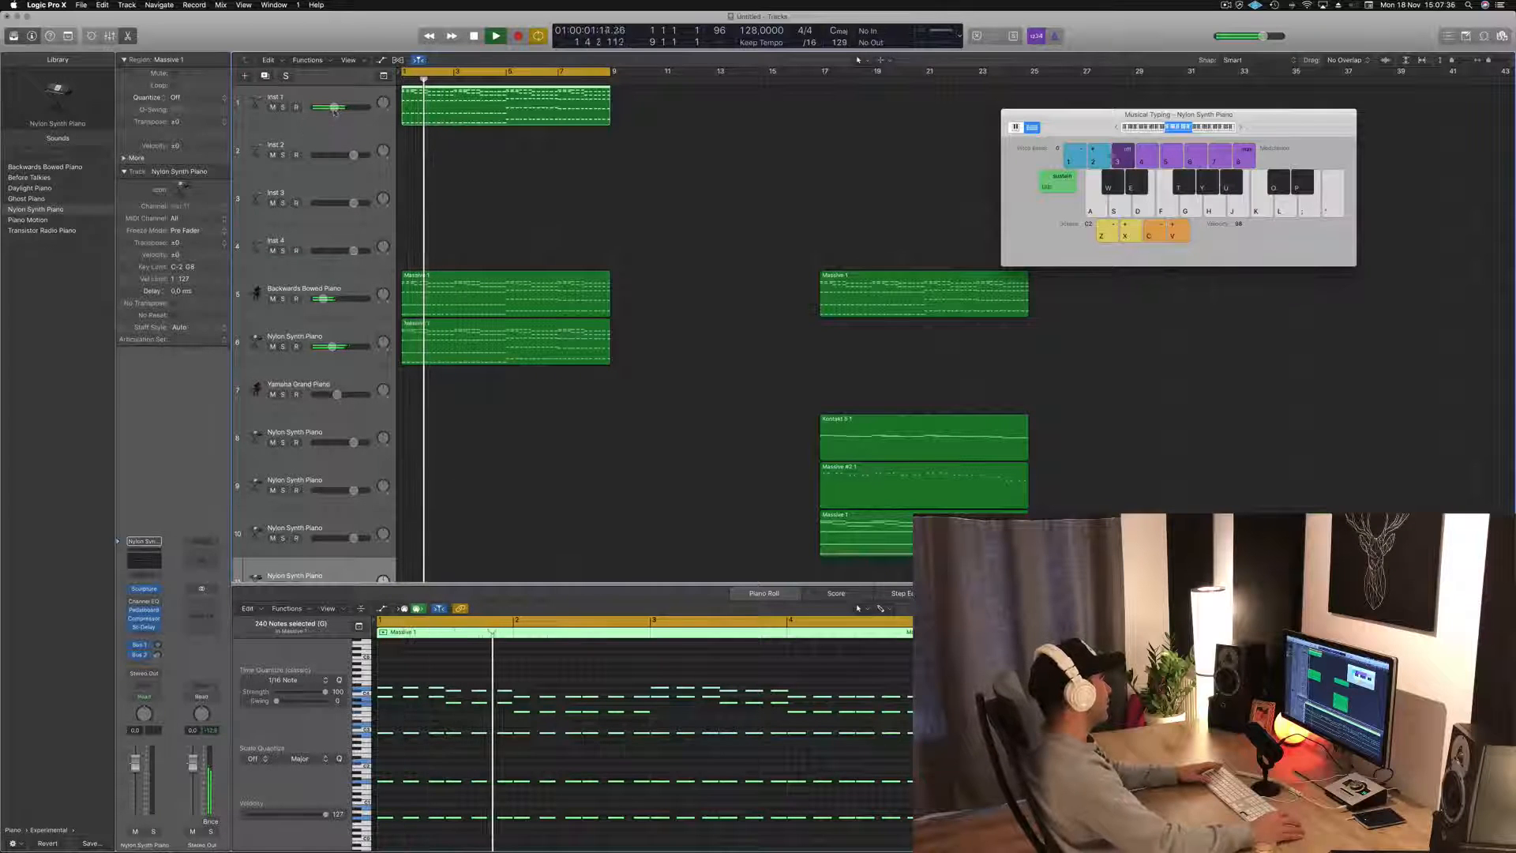
- Open the Alchemy synth on the Inst 1 track and move its window clear of the track headers
left_click(145, 589)
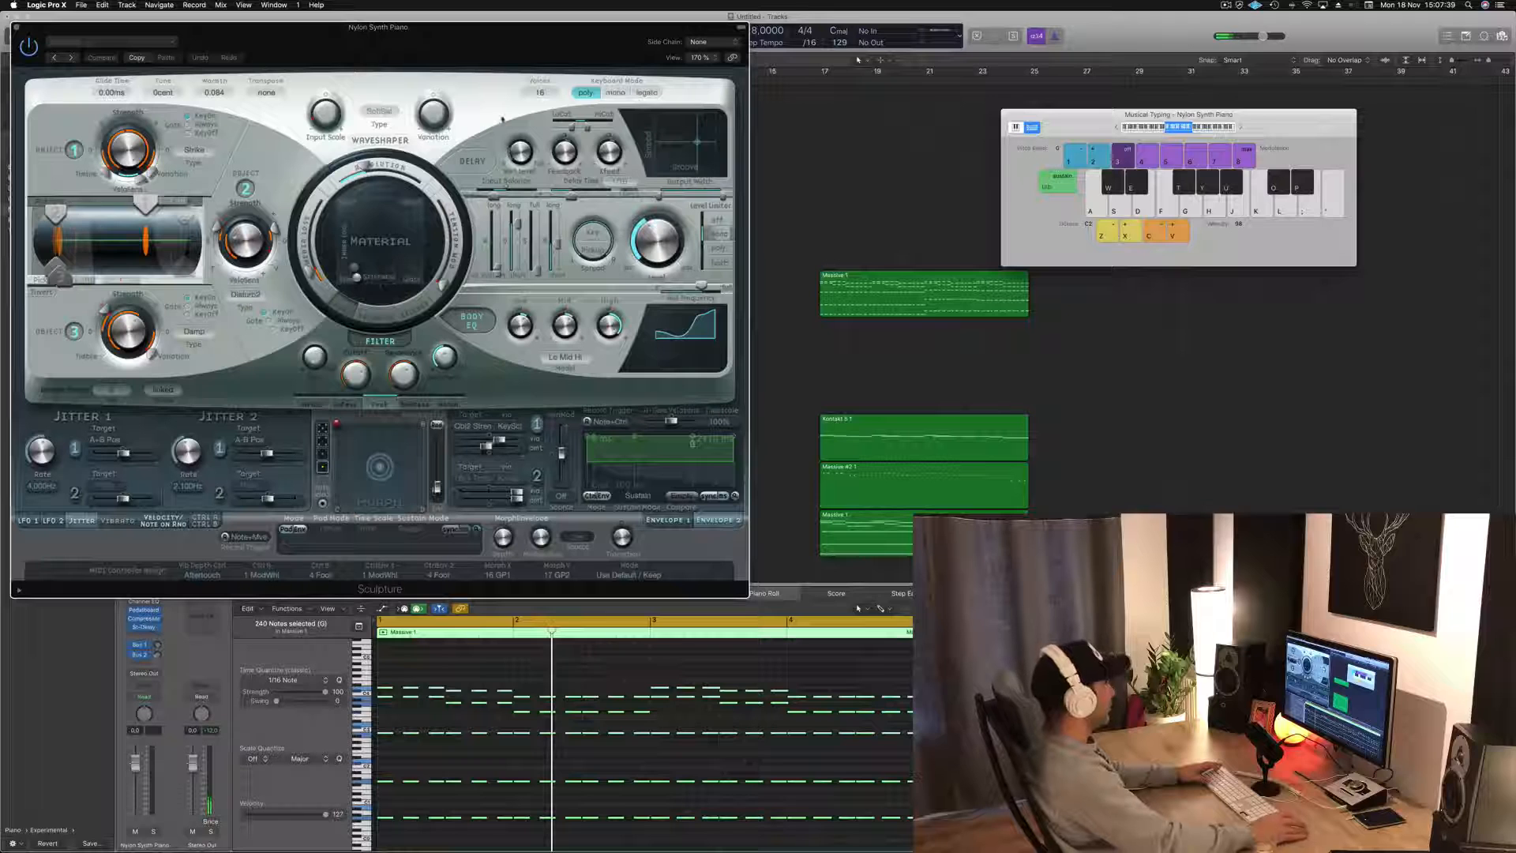
left_click(20, 30)
left_click(301, 101)
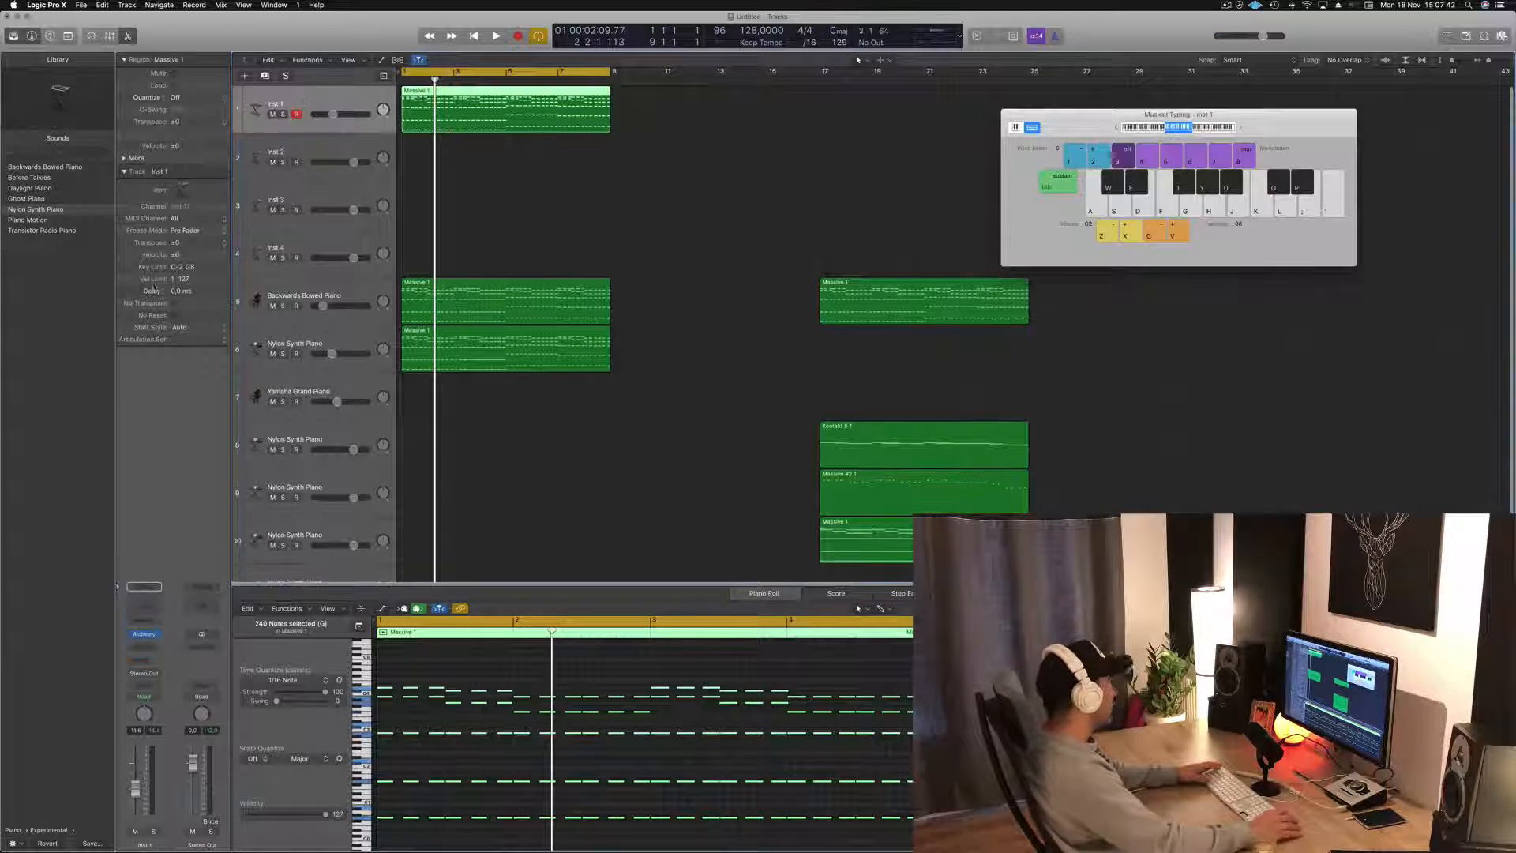
left_click(142, 635)
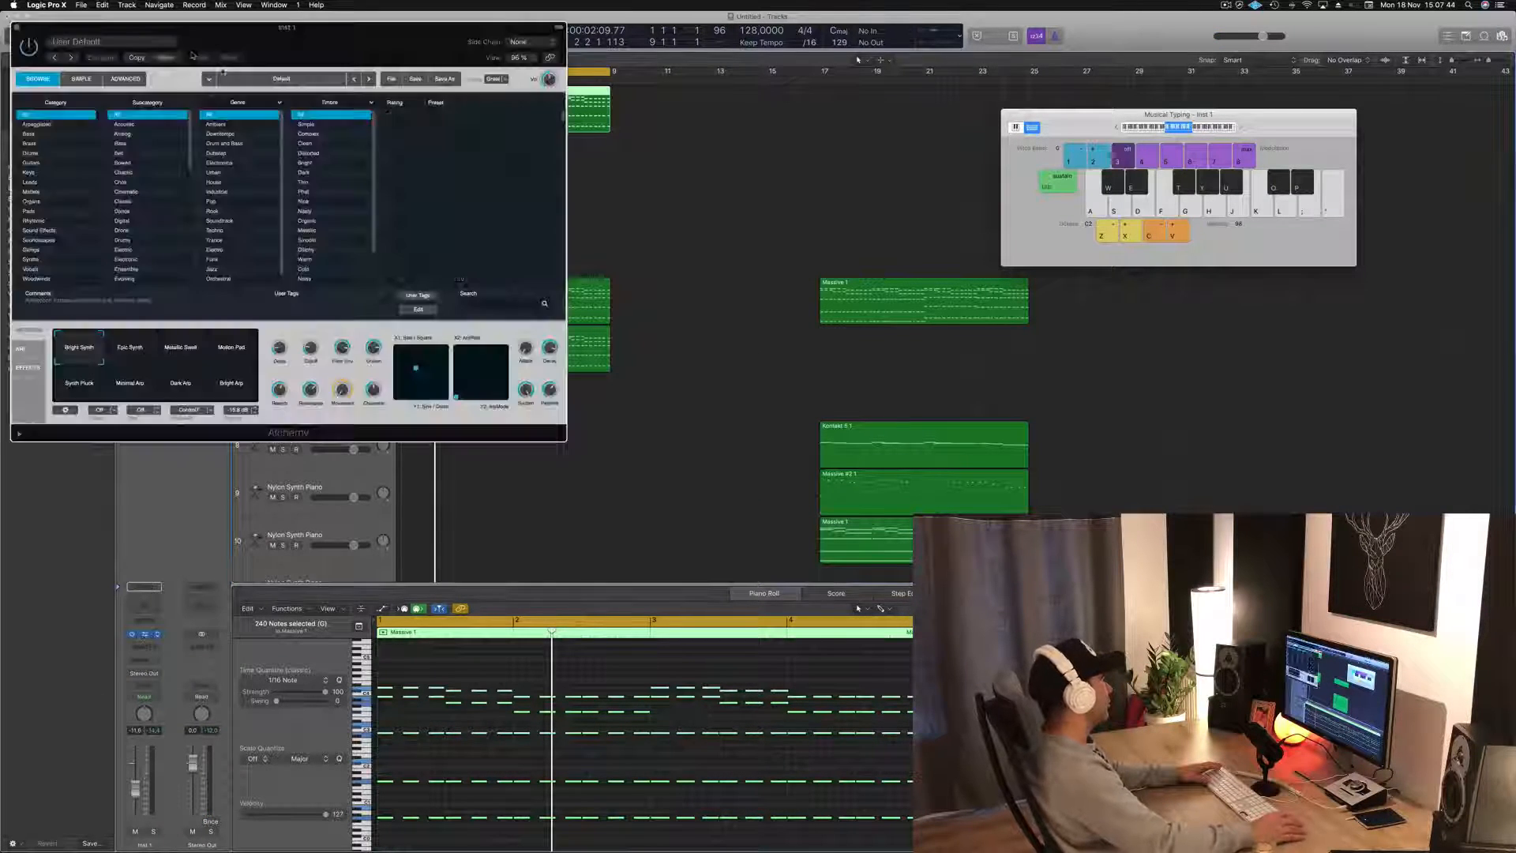
left_click_drag(268, 39, 878, 165)
- Try a much lower cutoff on Alchemy's Bright Synth sound while playing the loop
key("space")
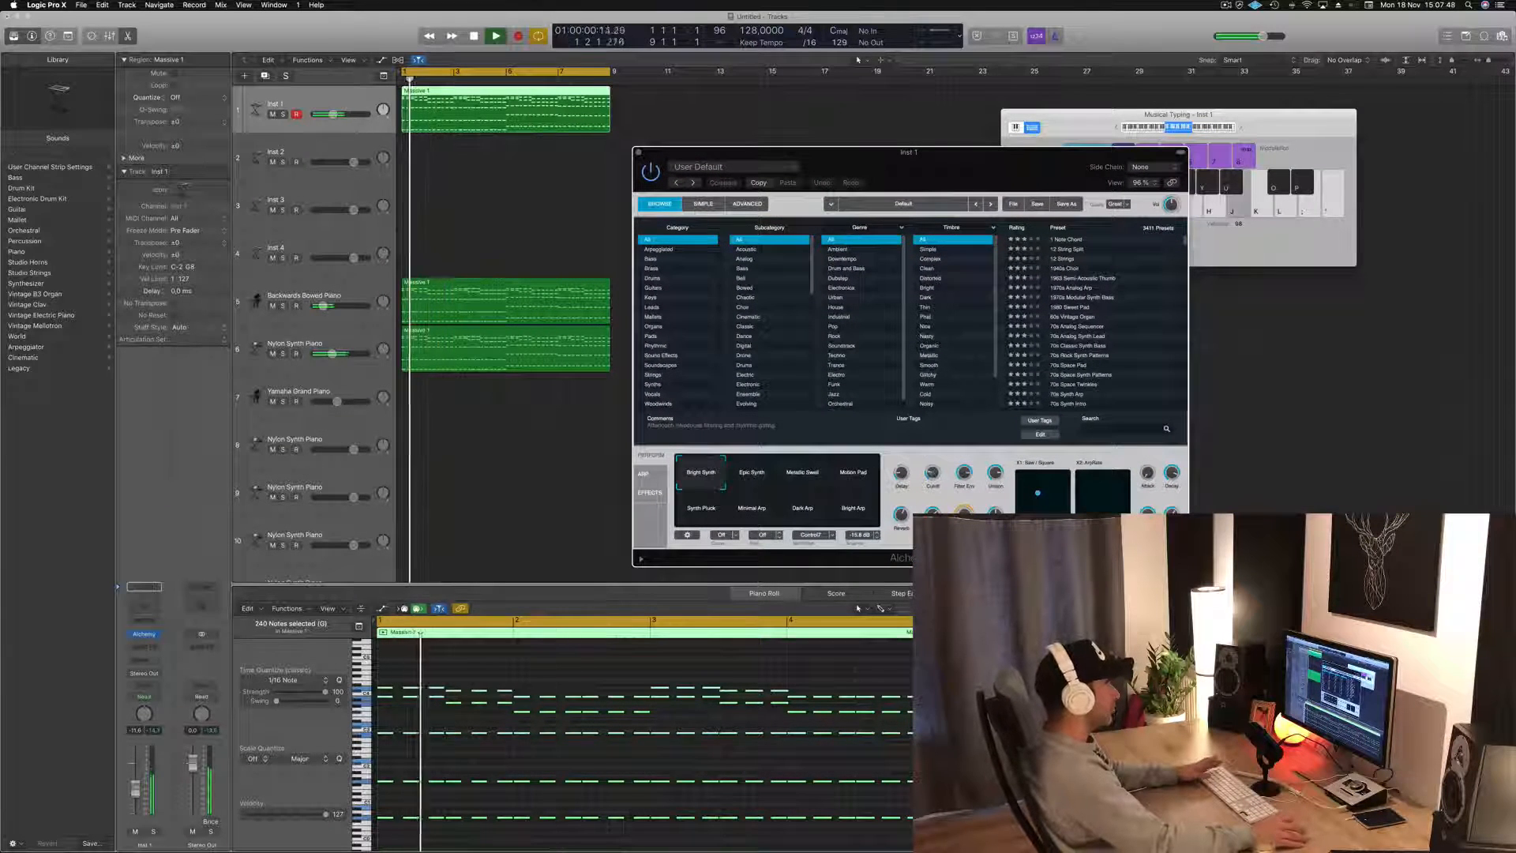
left_click_drag(933, 473, 933, 496)
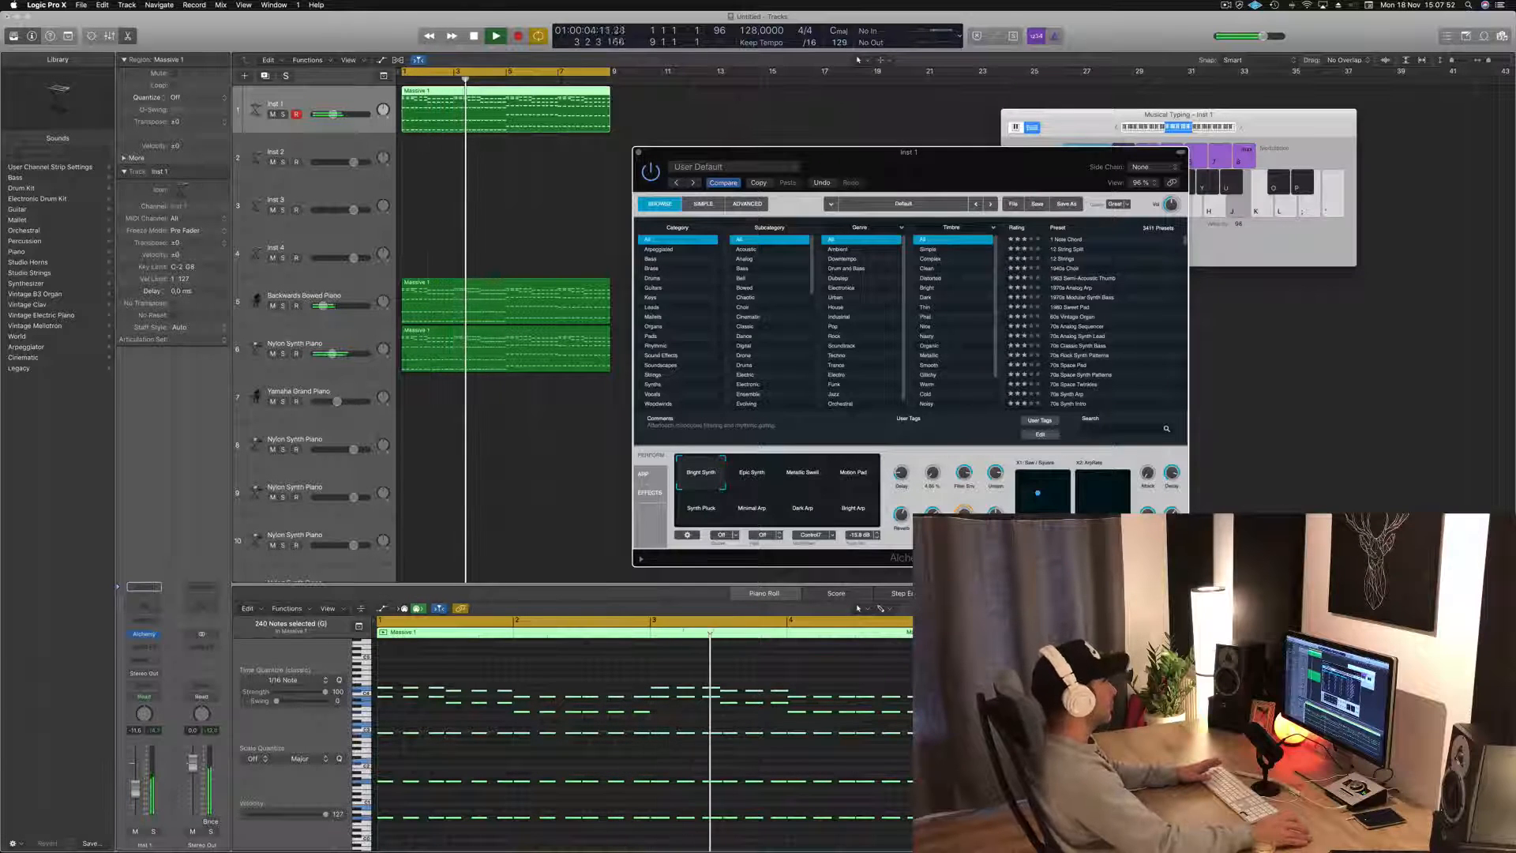
key("space")
key("space")
key("space")
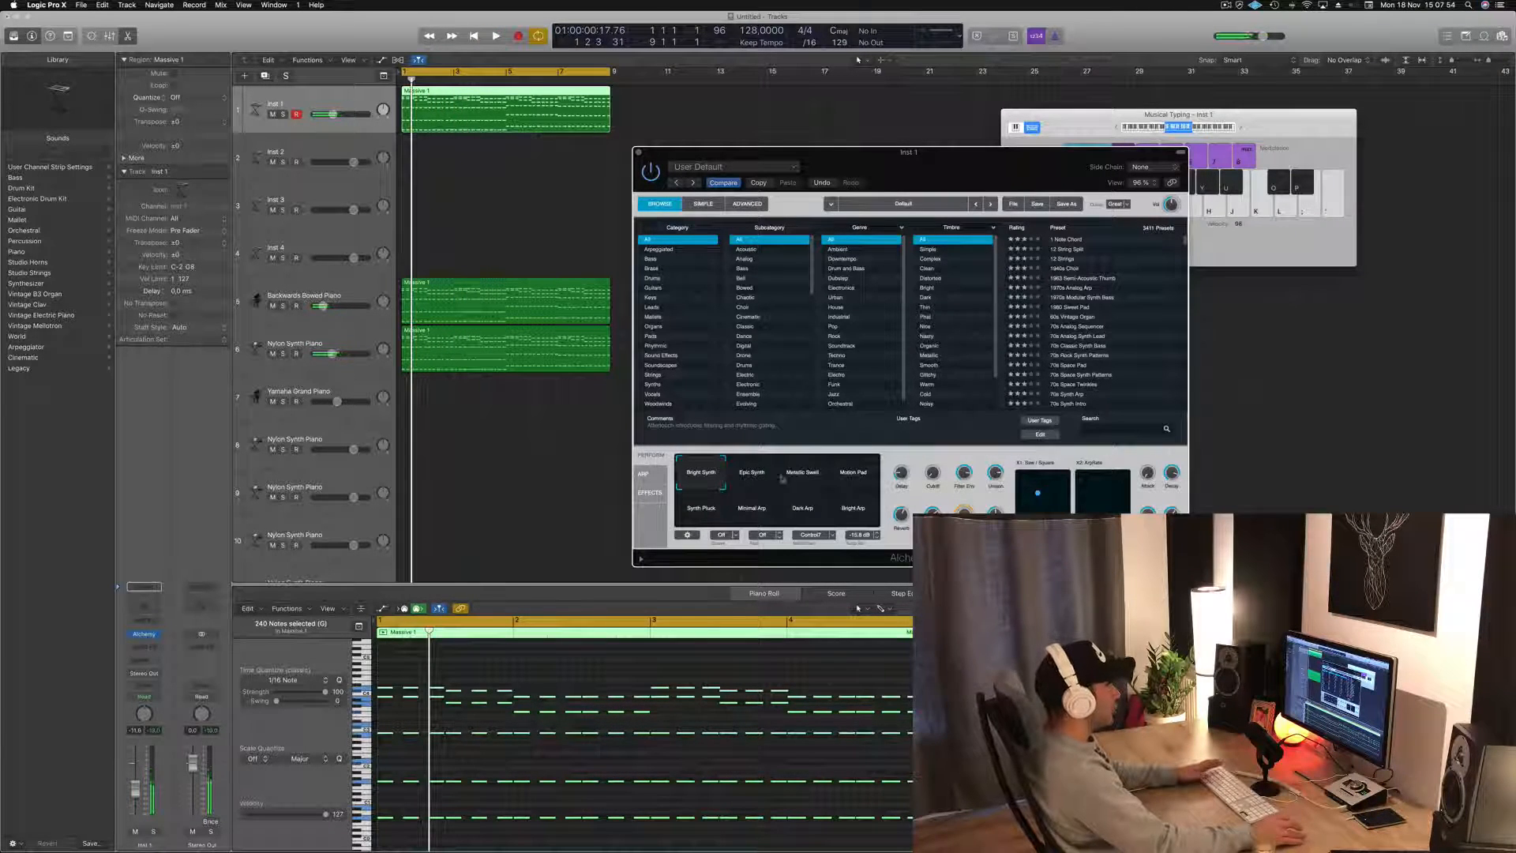
key("space")
- Try Alchemy's Epic Synth, Metallic Swell, Synth Pluck, Minimal Arp and Dark Arp variations during playback
left_click(751, 473)
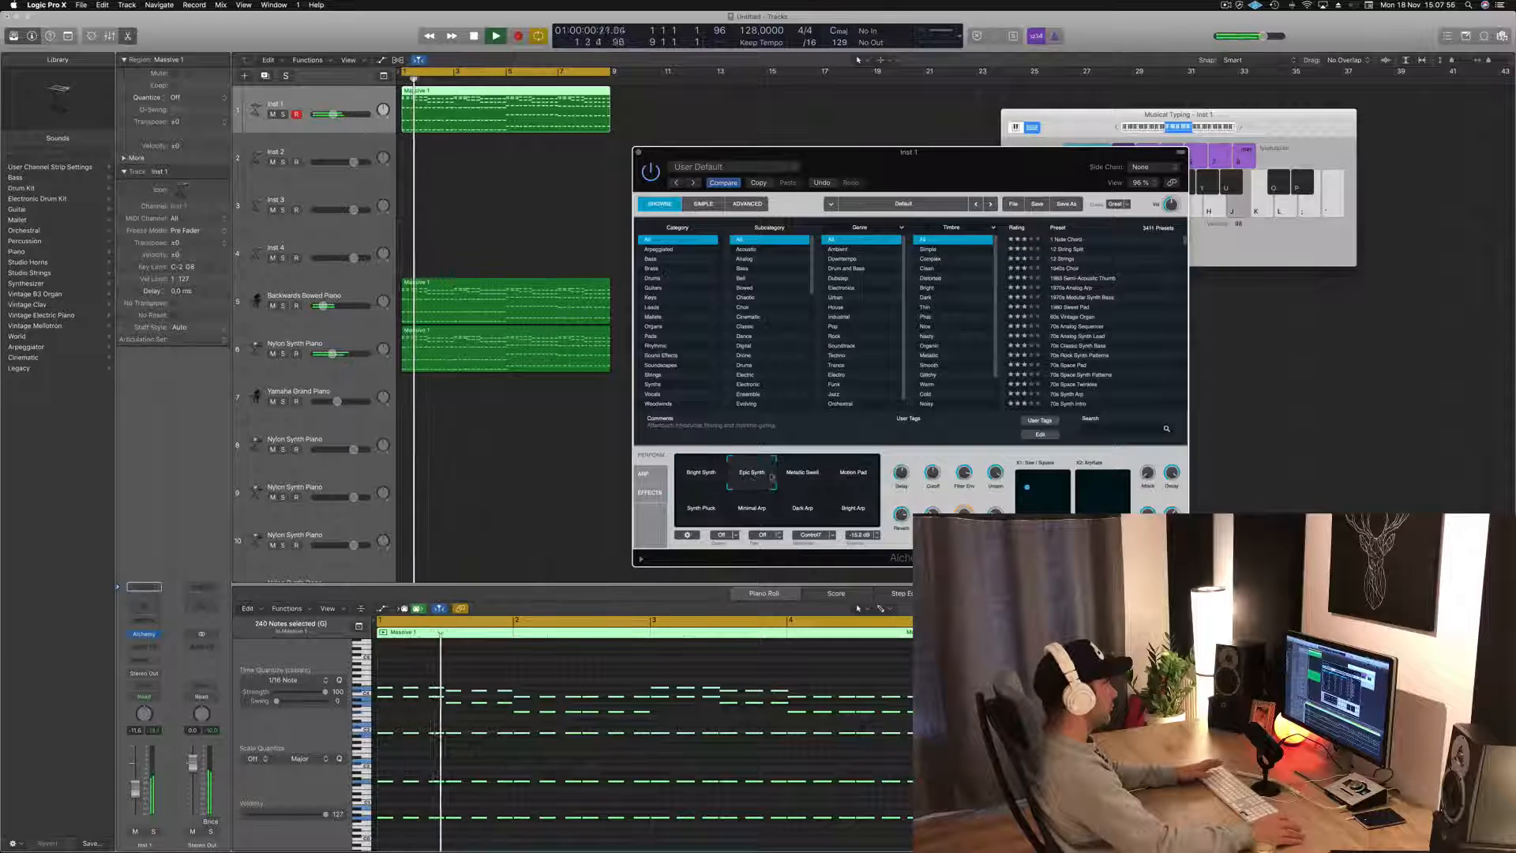
left_click(802, 472)
left_click(700, 507)
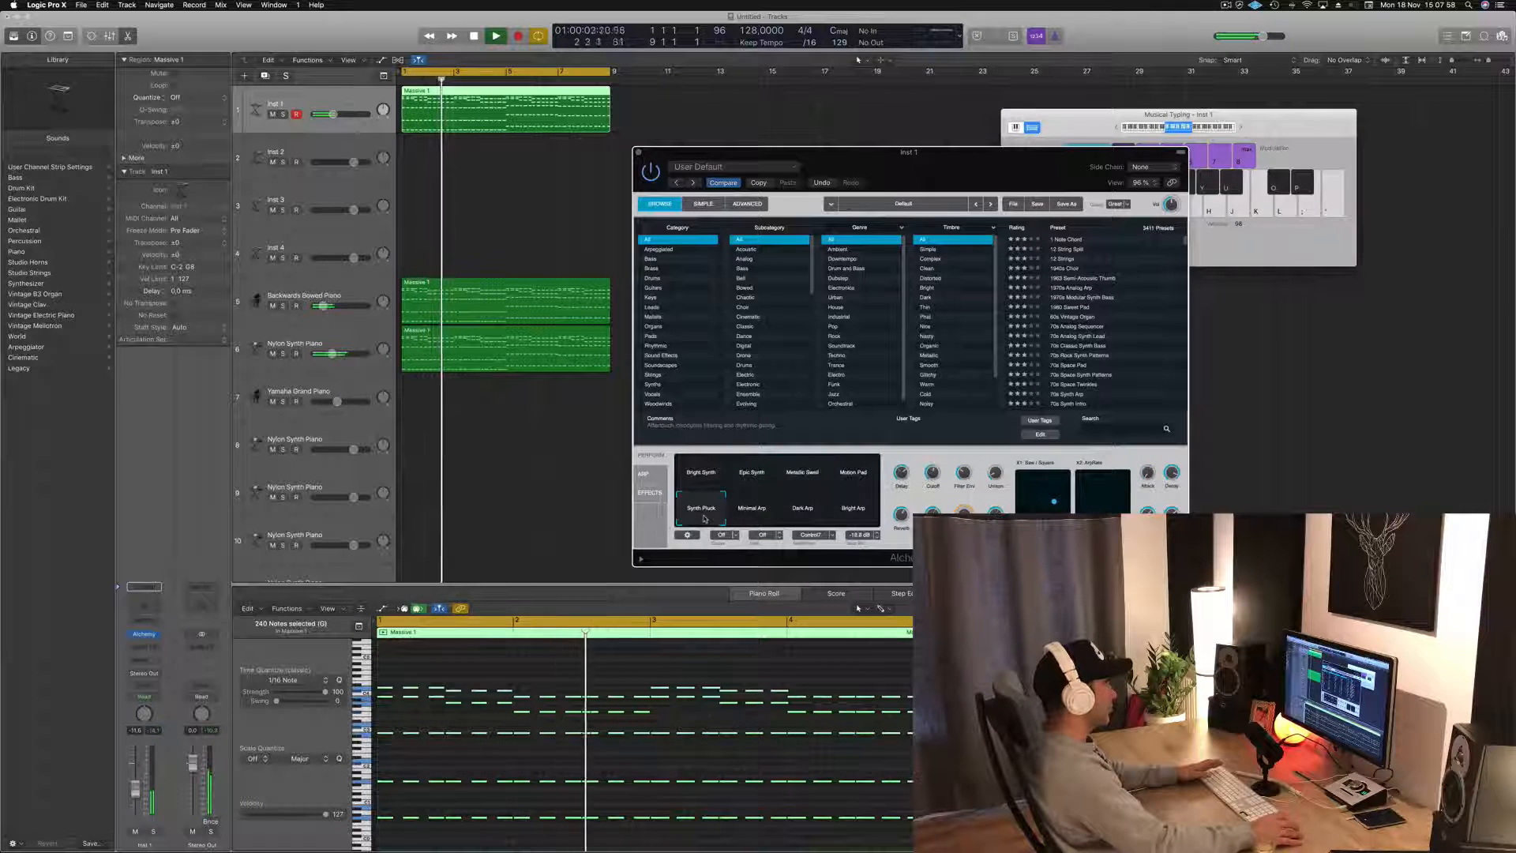
left_click(753, 513)
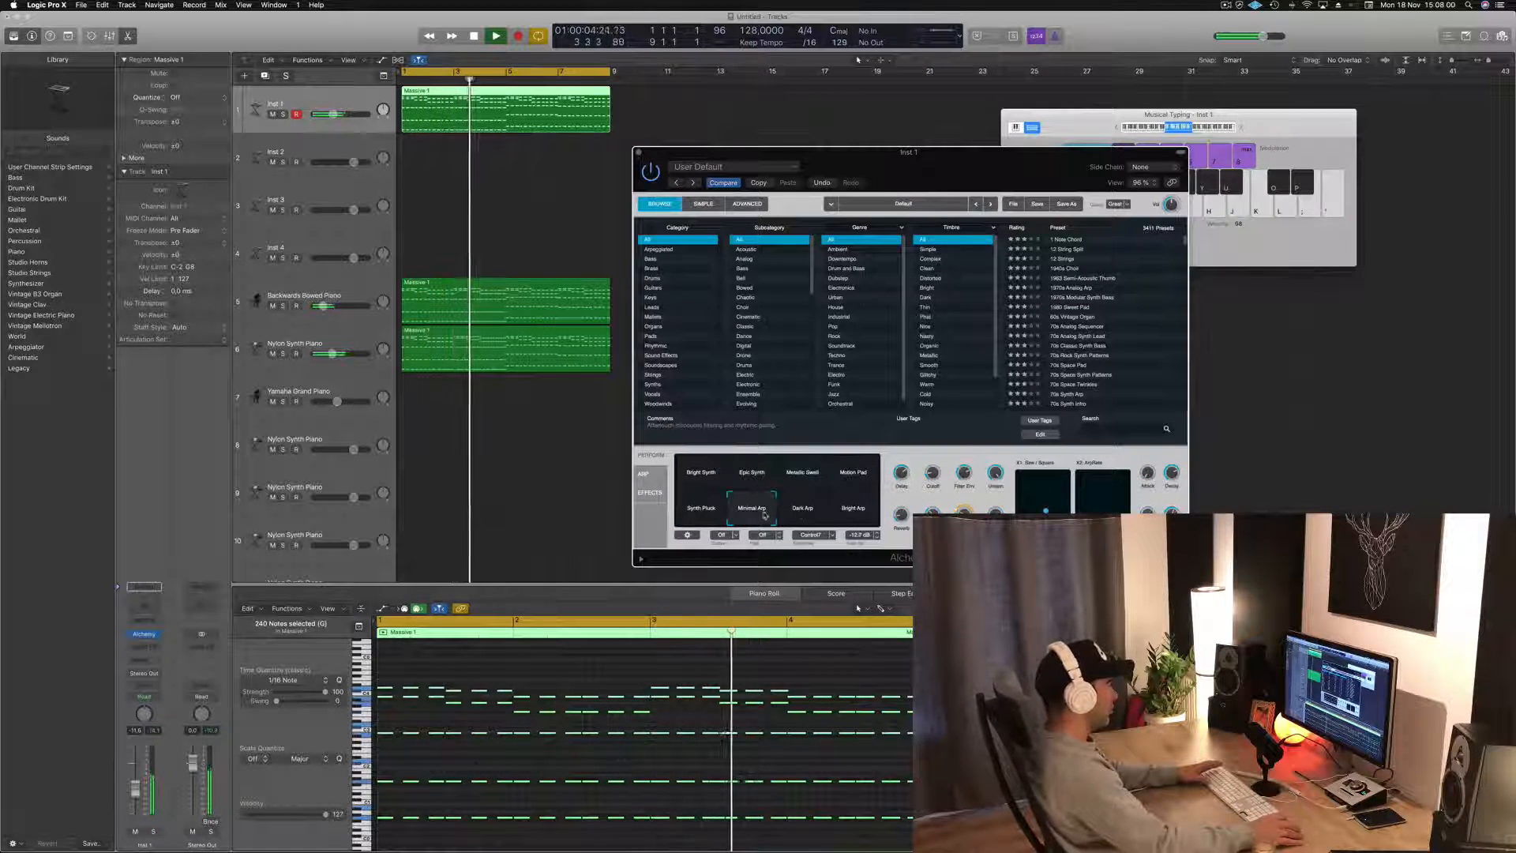
left_click(803, 513)
key("space")
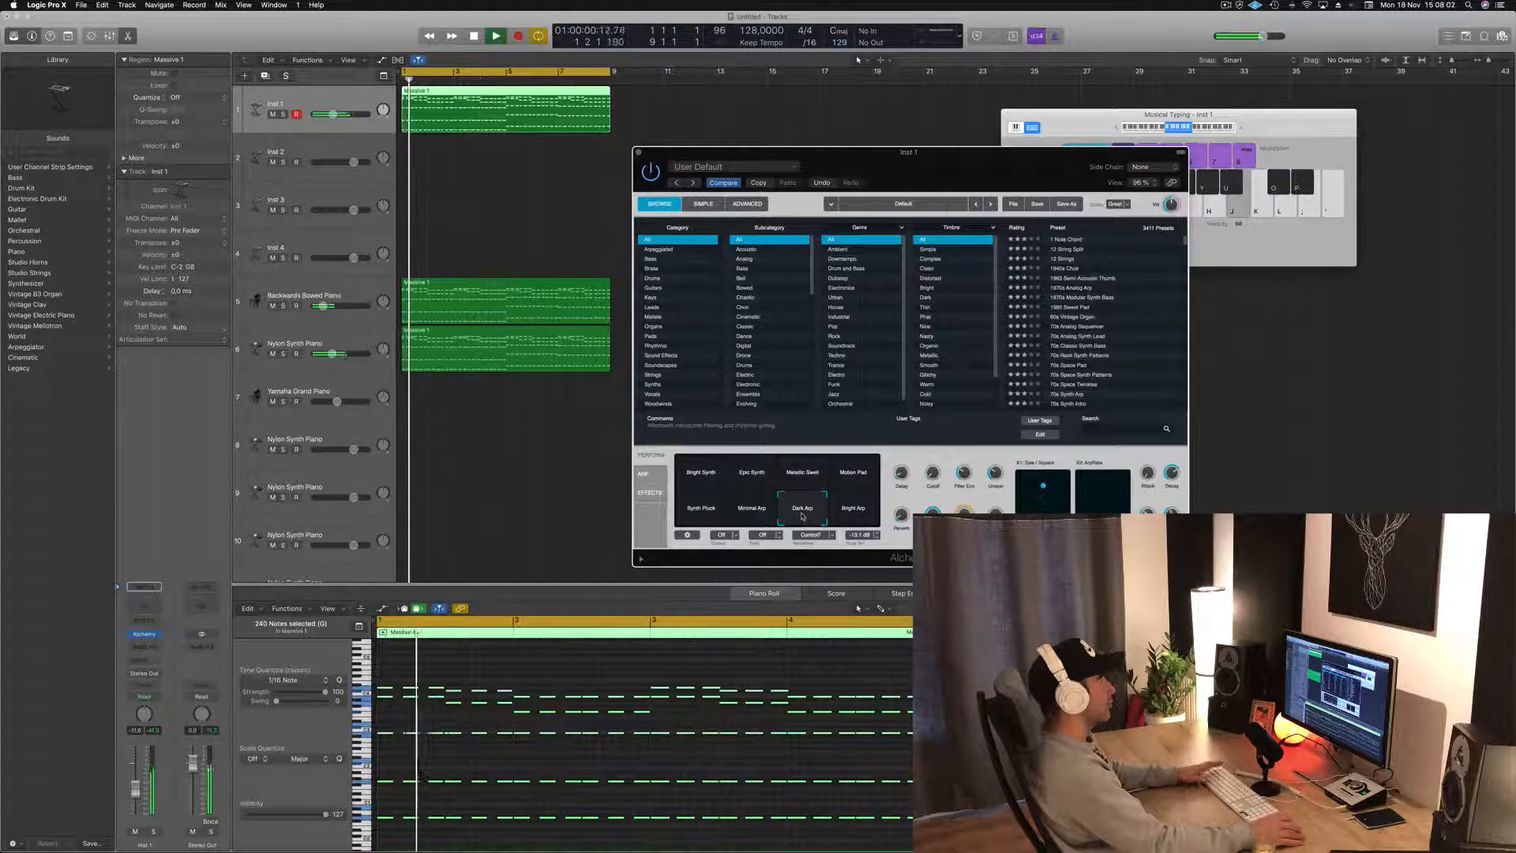
- Quit the two running Chrome browsers and return to the arrangement
right_click(554, 829)
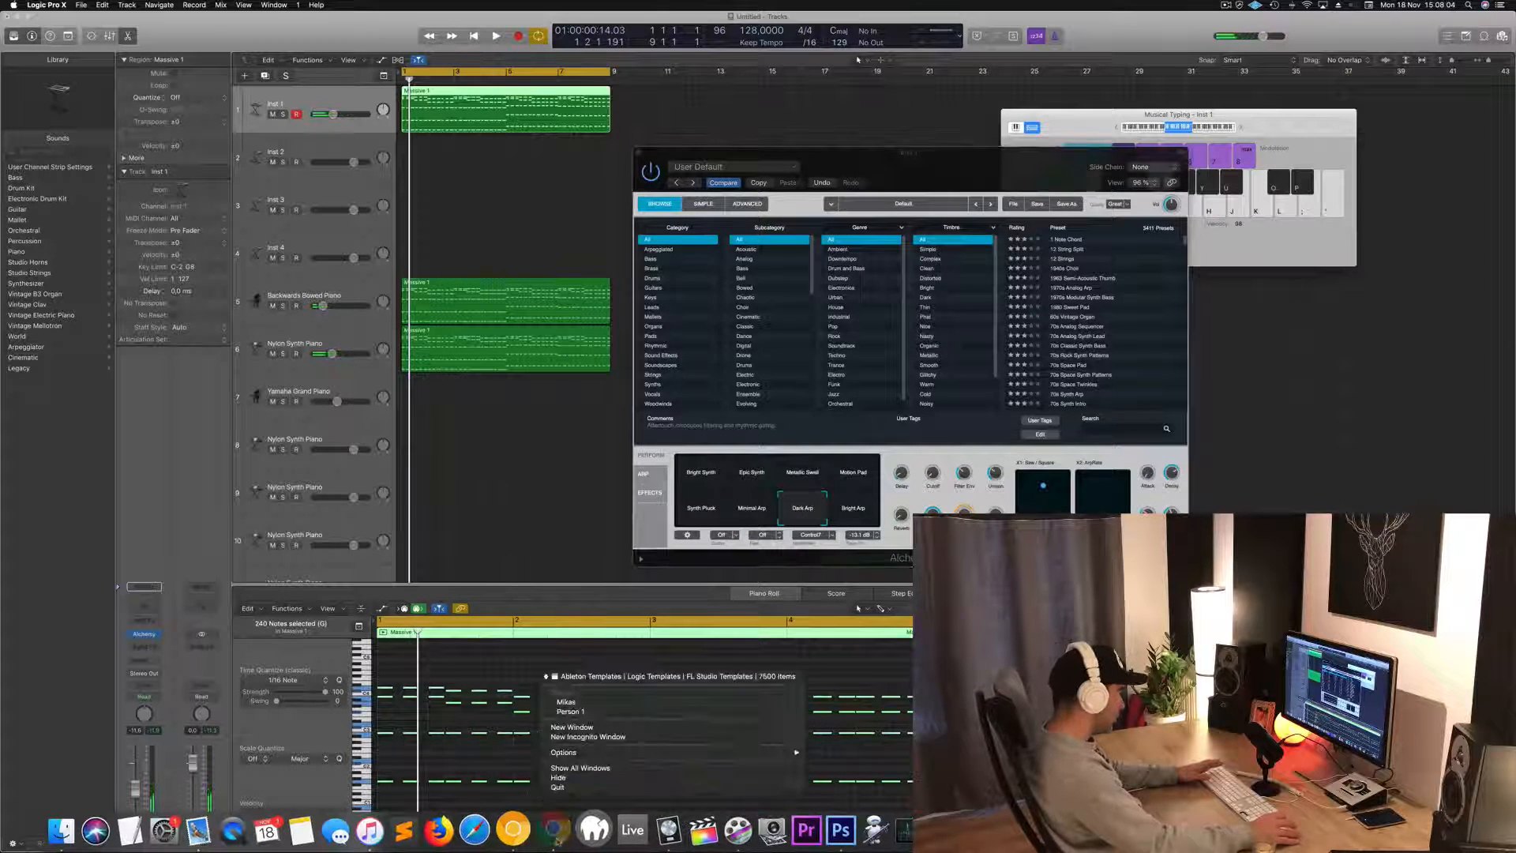
left_click(573, 787)
right_click(554, 829)
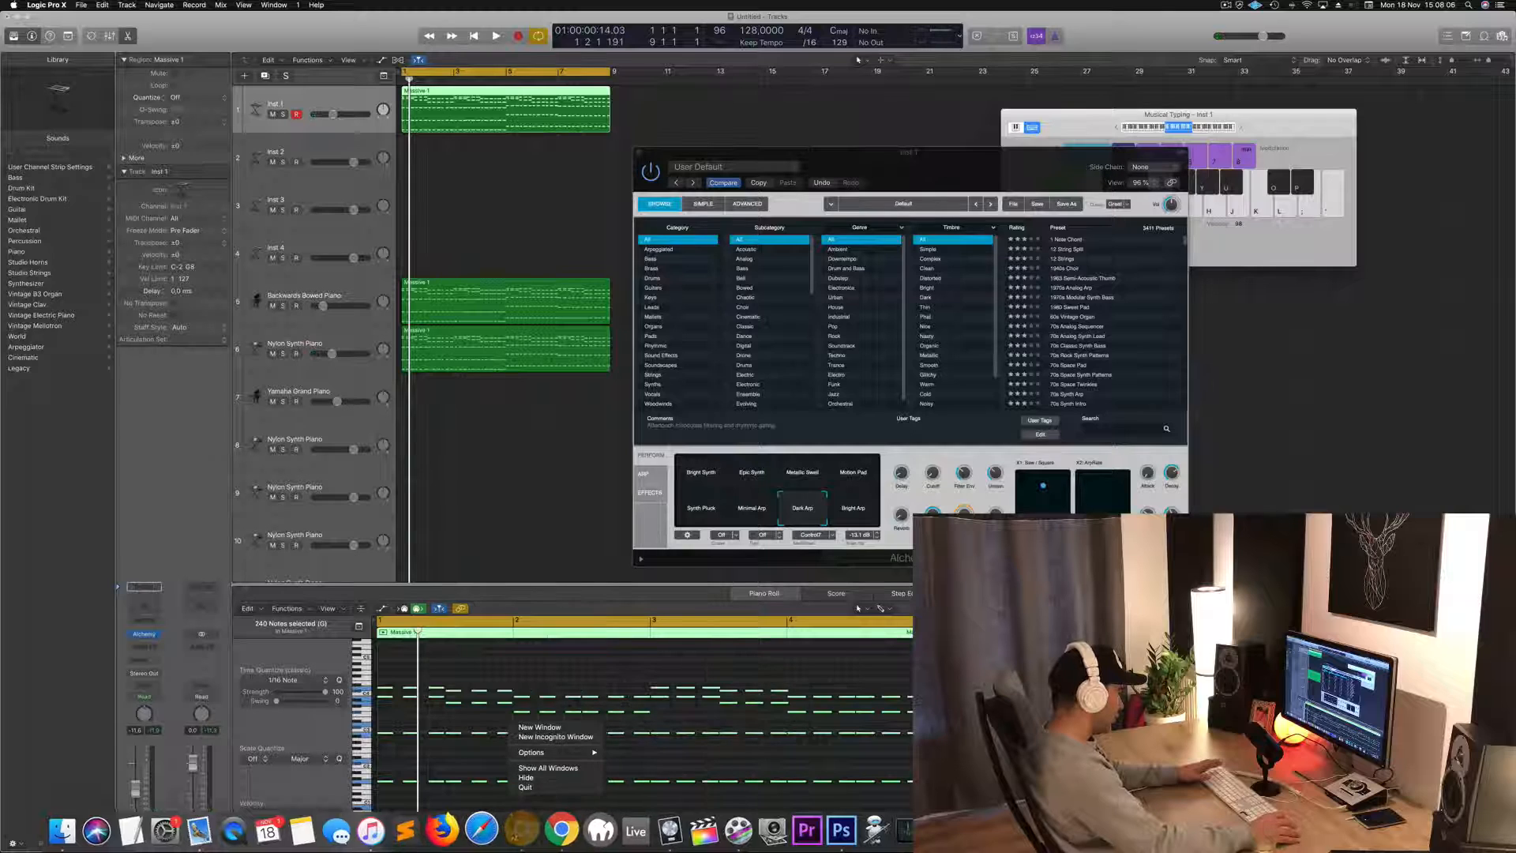
left_click(525, 787)
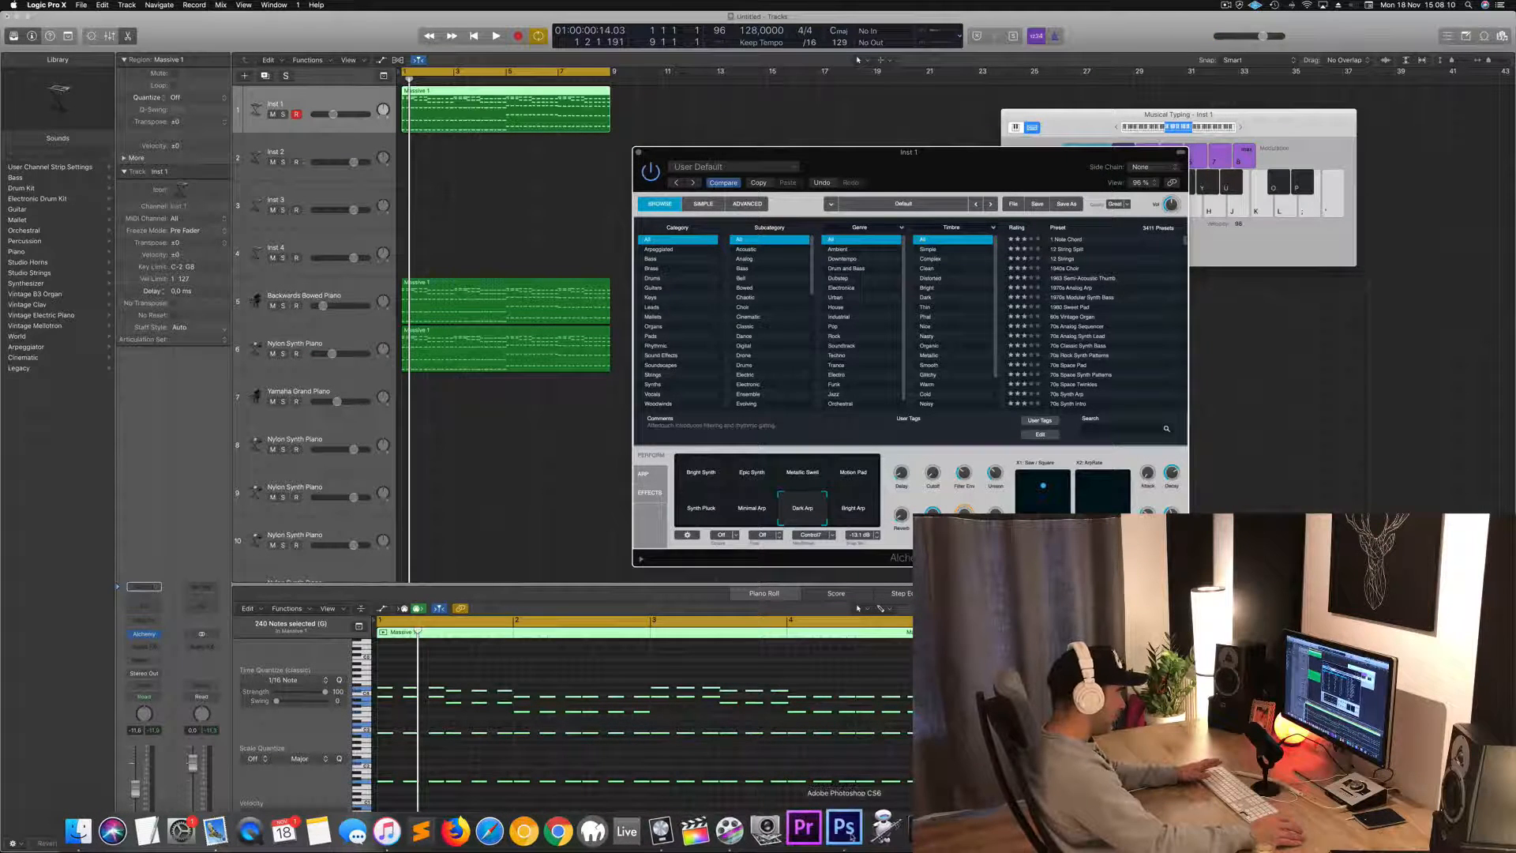
left_click(507, 472)
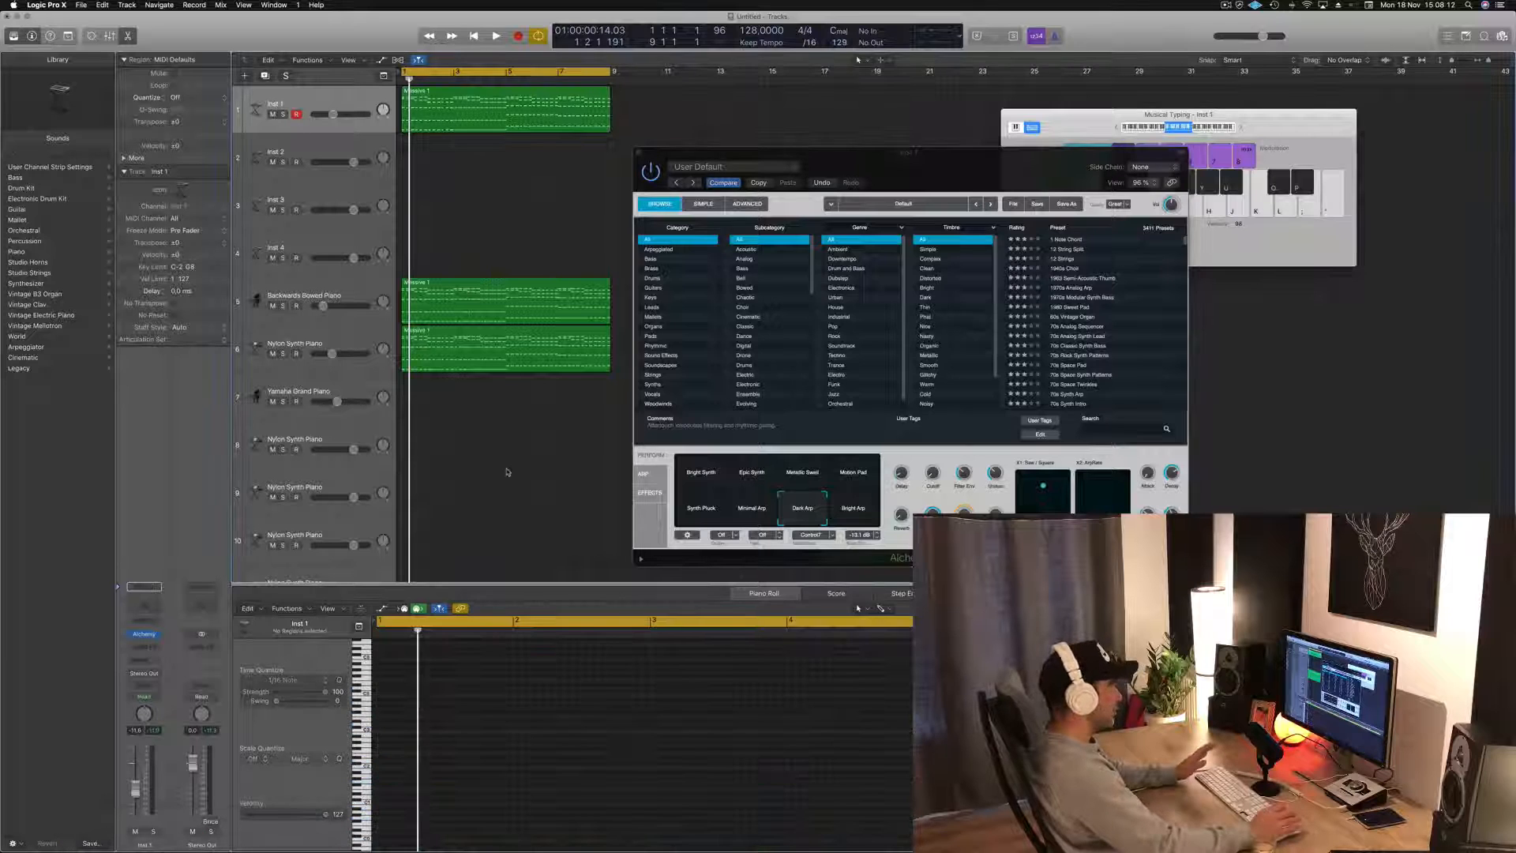
- Listen to the Inst 1 part with the Dark Arp sound alongside the two piano tracks
key("space")
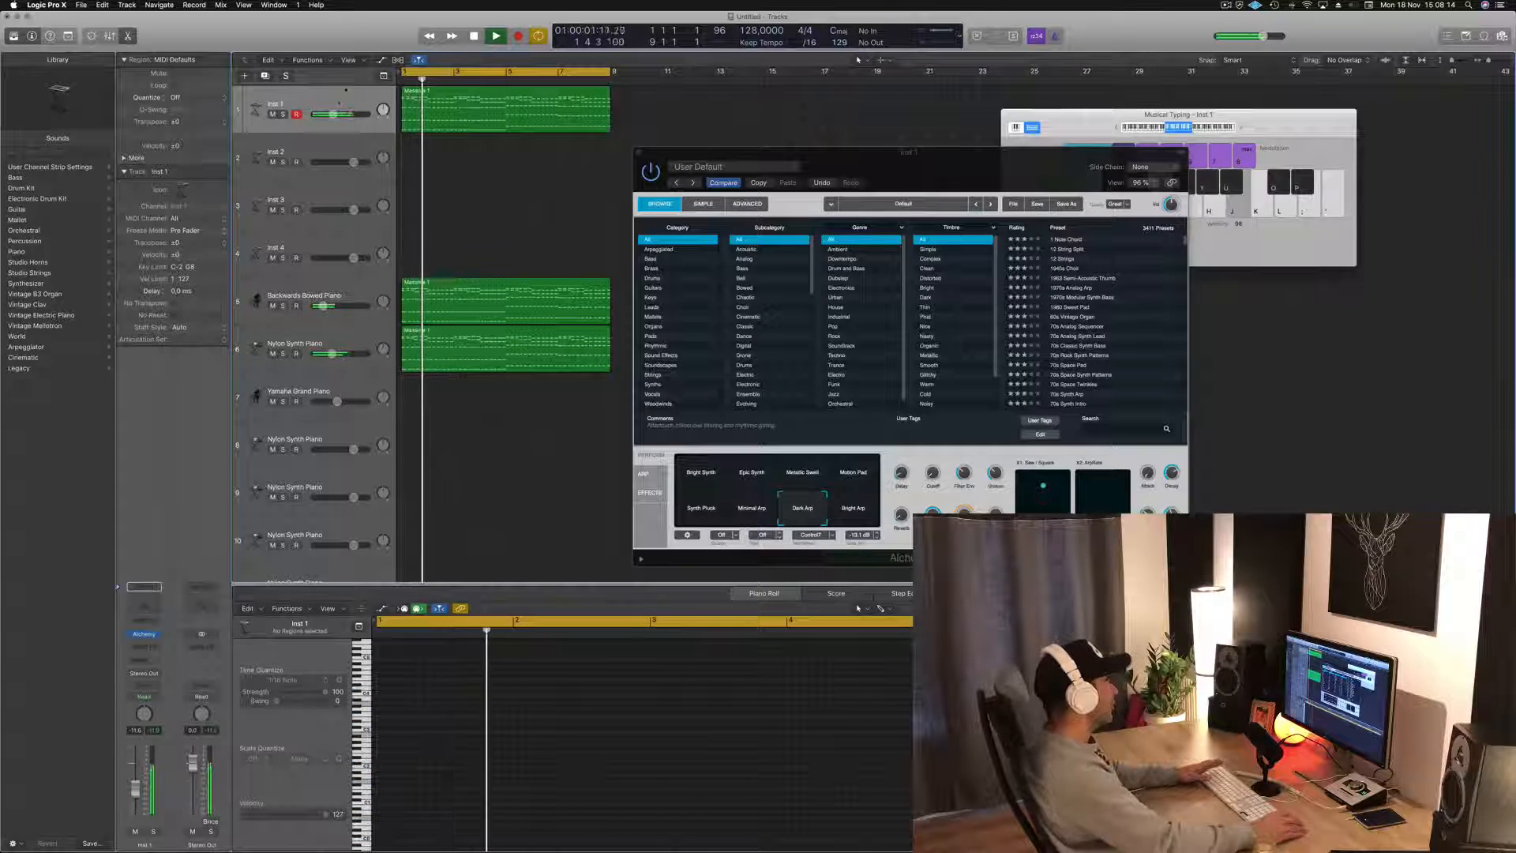
left_click(338, 103)
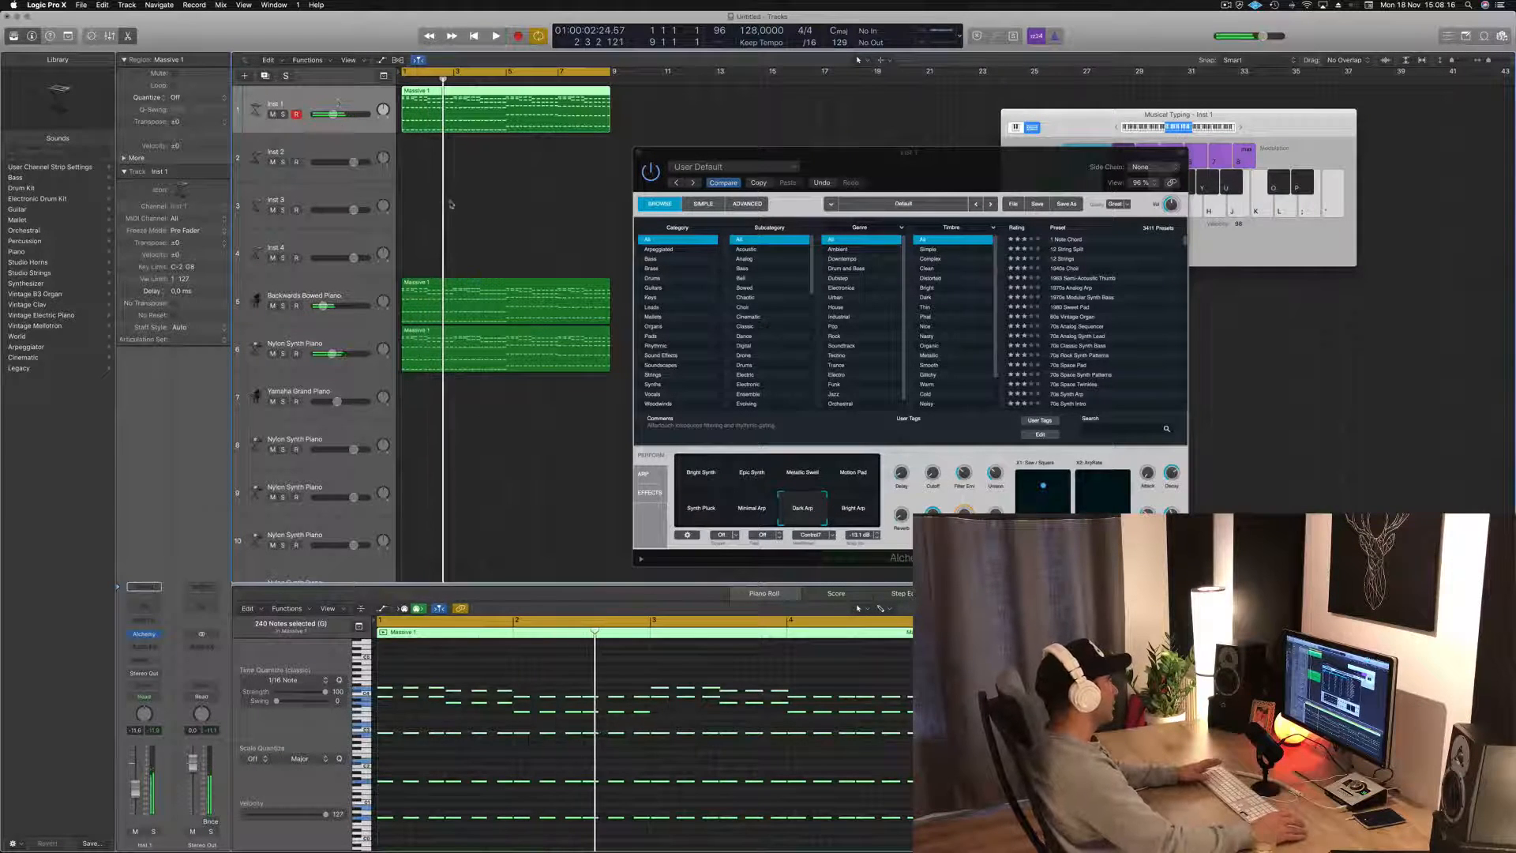
key("space")
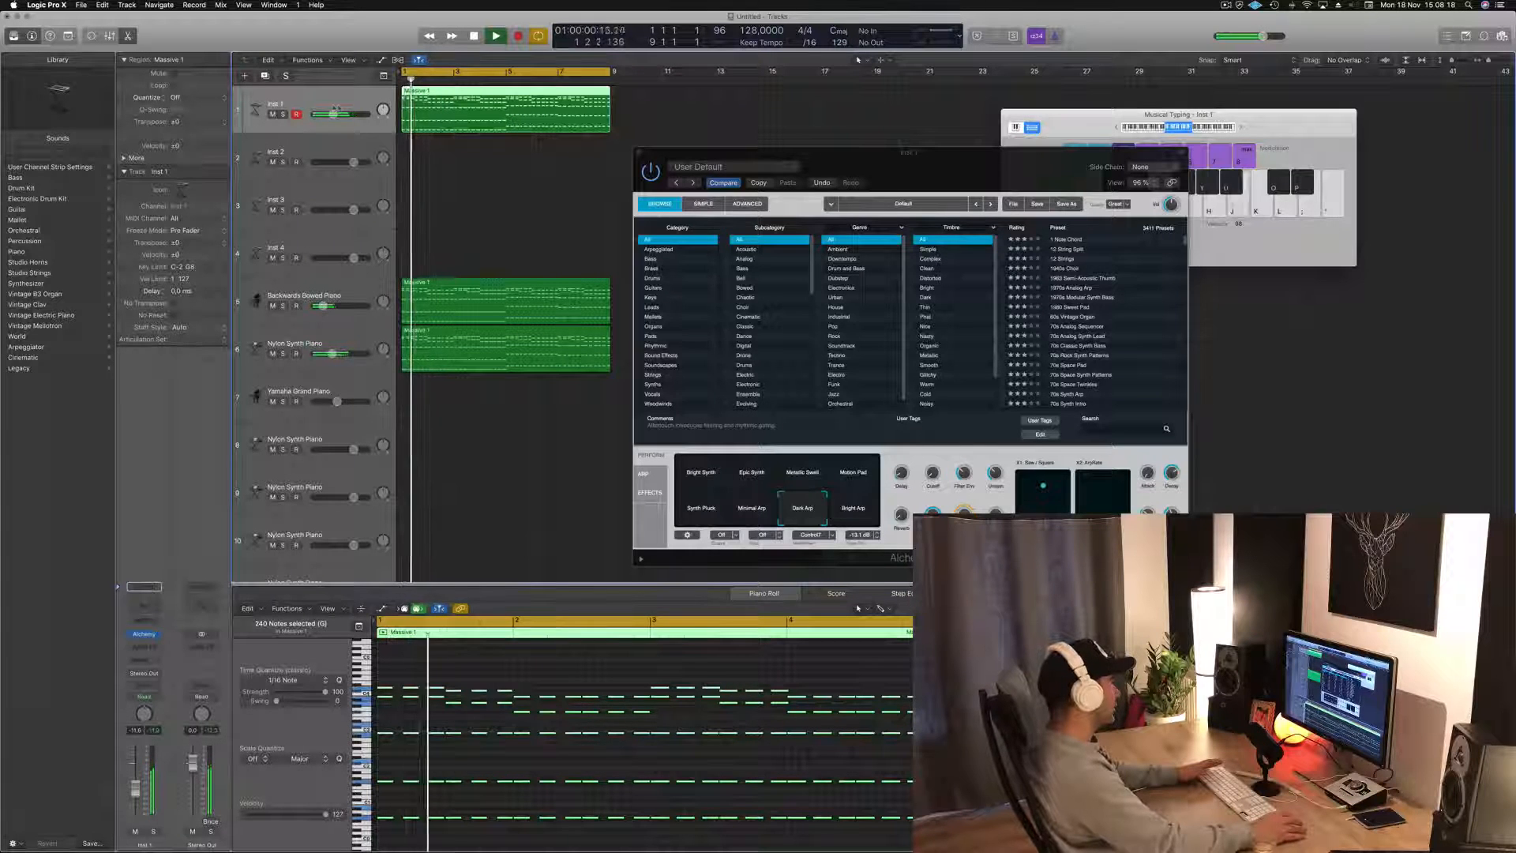
key("space")
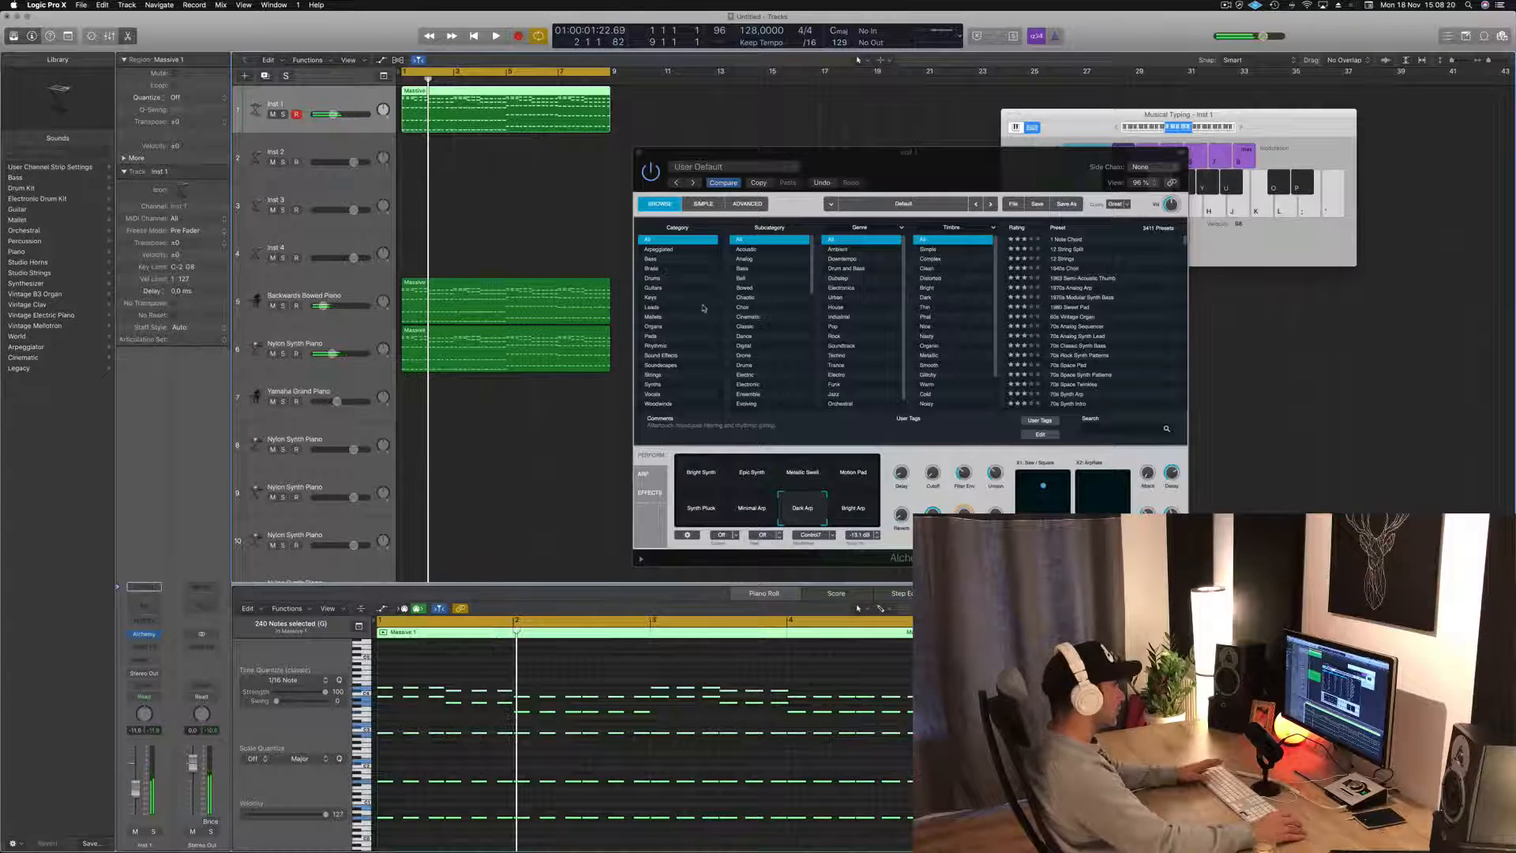
- Filter Alchemy's presets to the Keys category, load the Adding preset and audition it in the loop
left_click(665, 298)
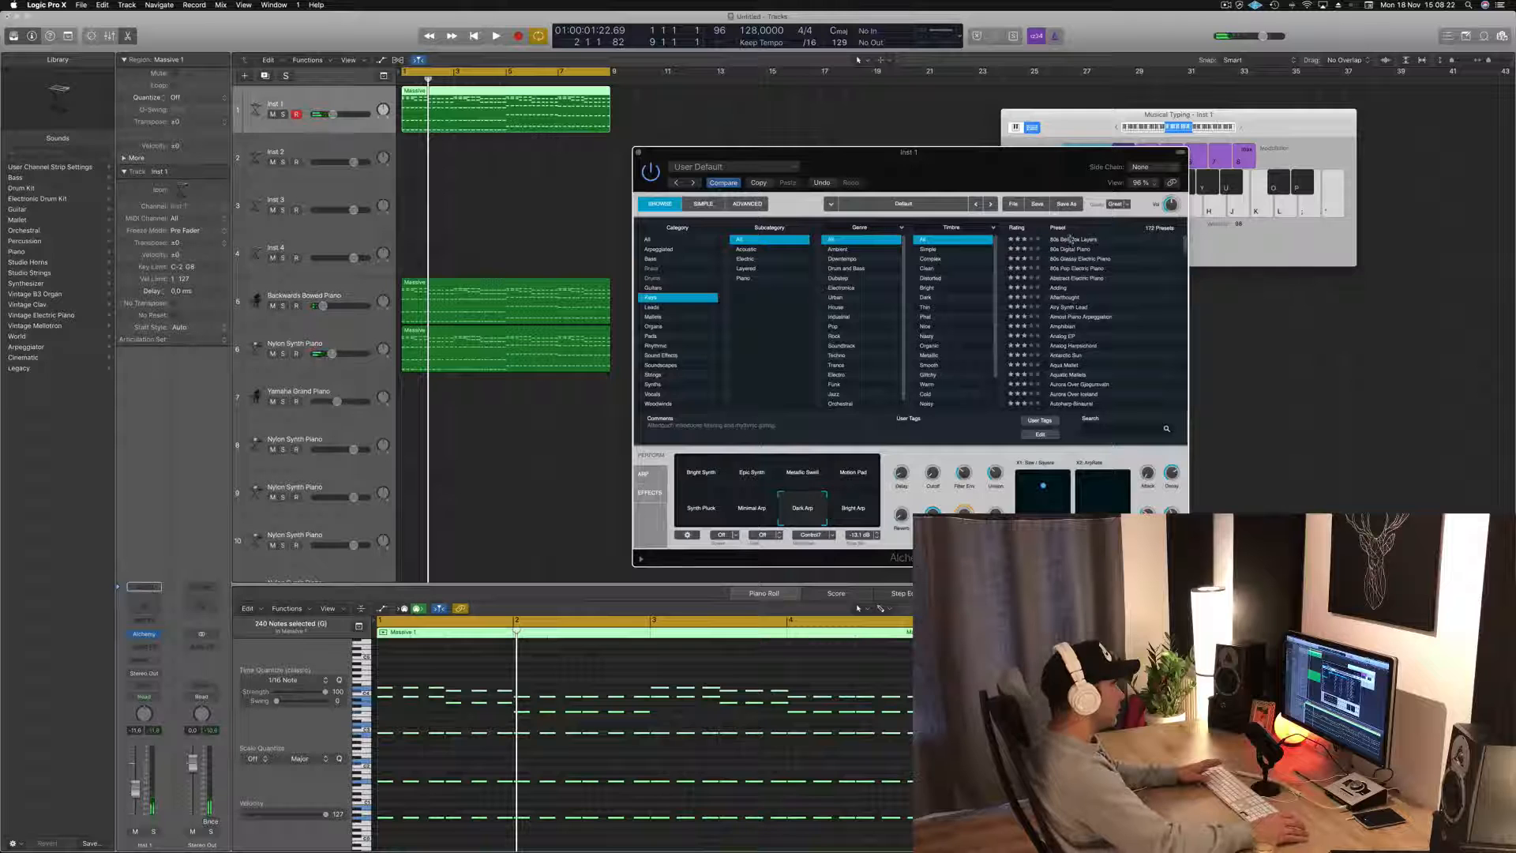
scroll(1102, 286, "down", 2)
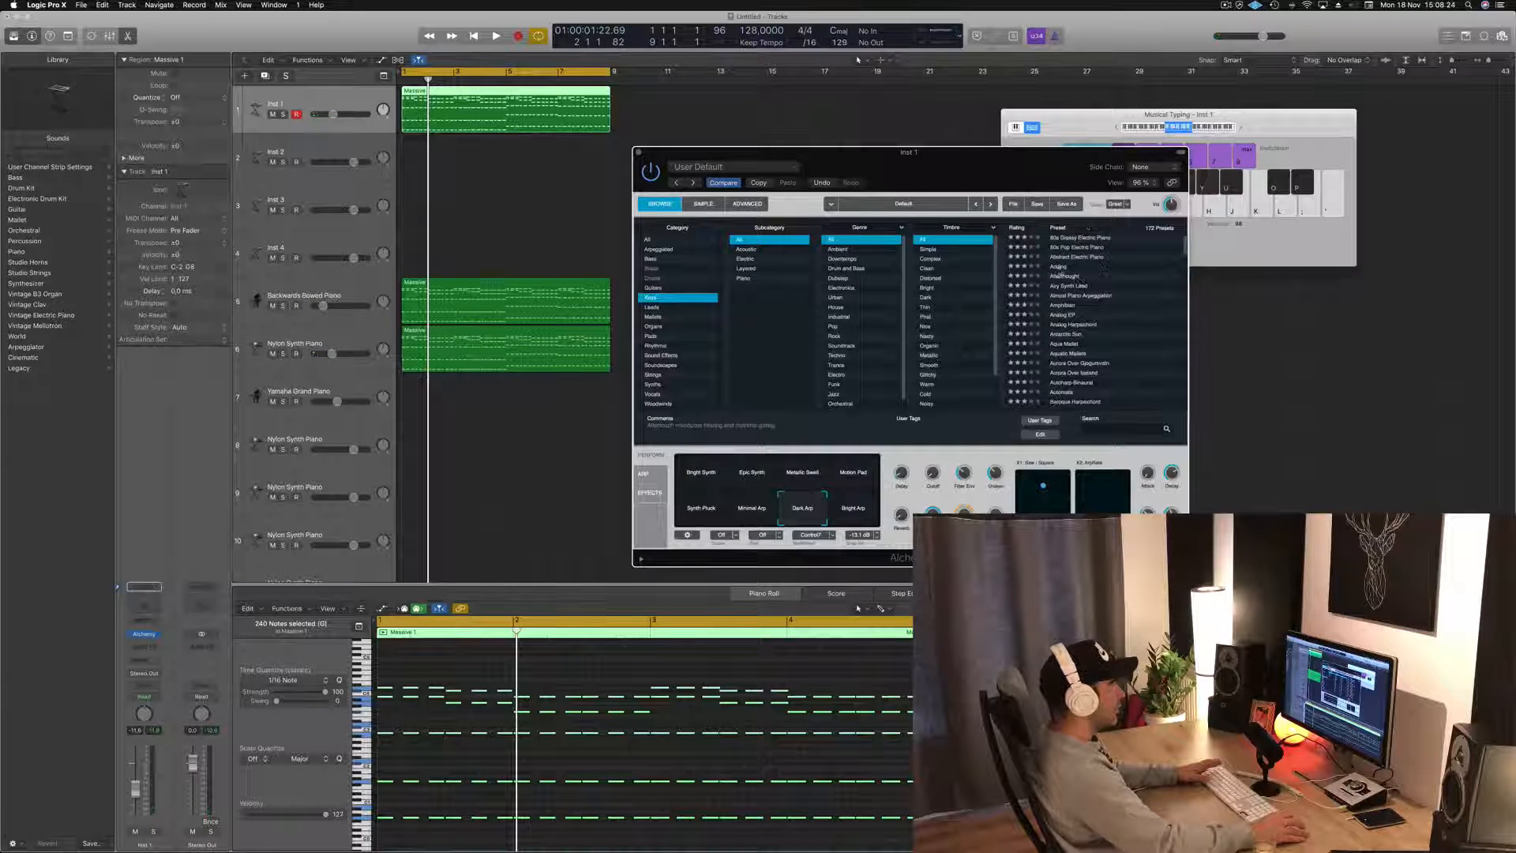
left_click(1058, 267)
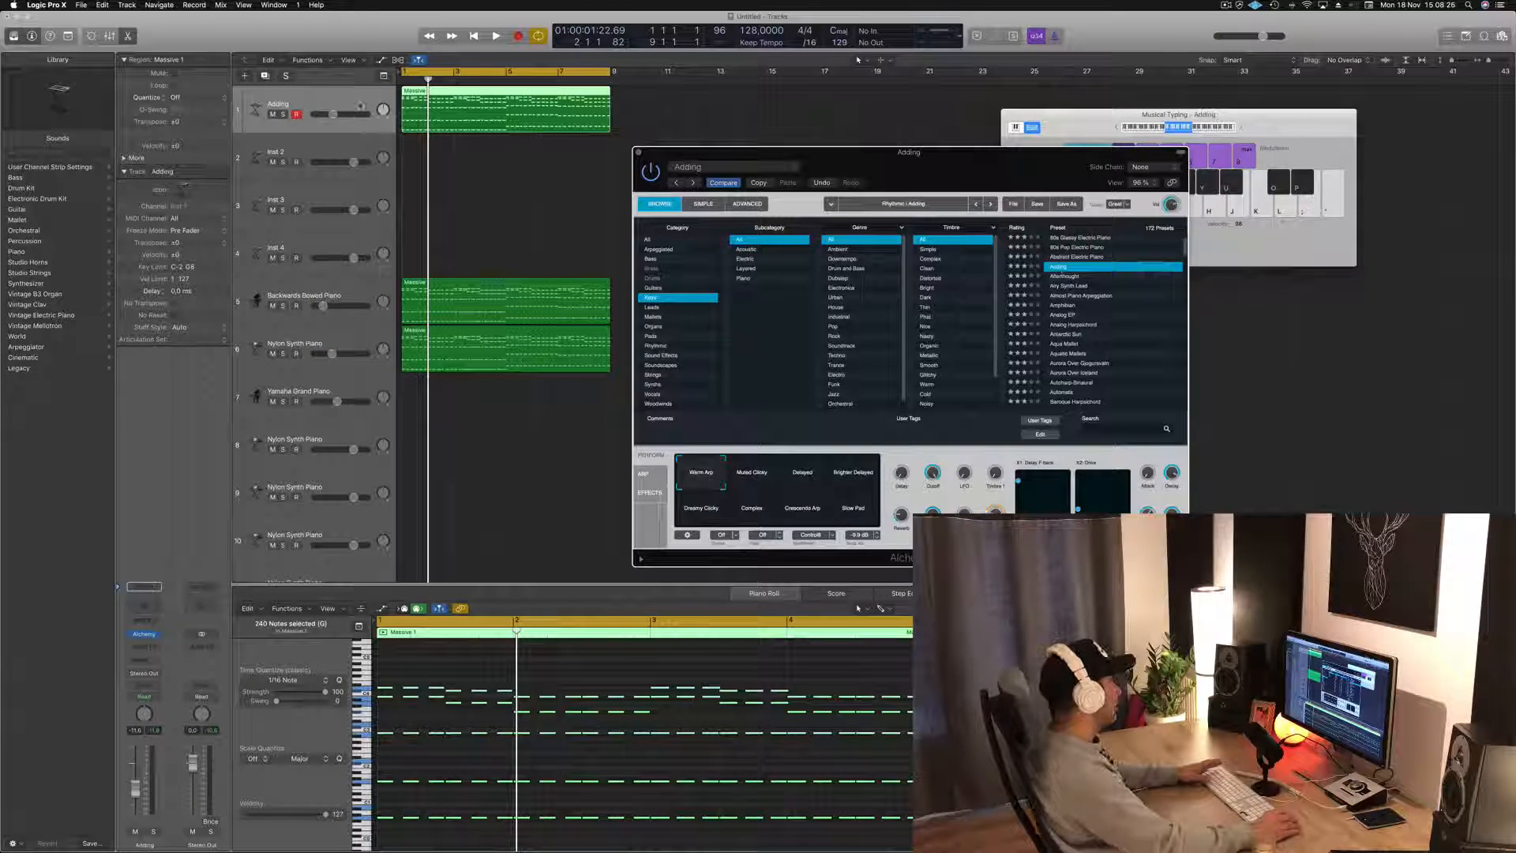
key("space")
left_click_drag(334, 114, 334, 114)
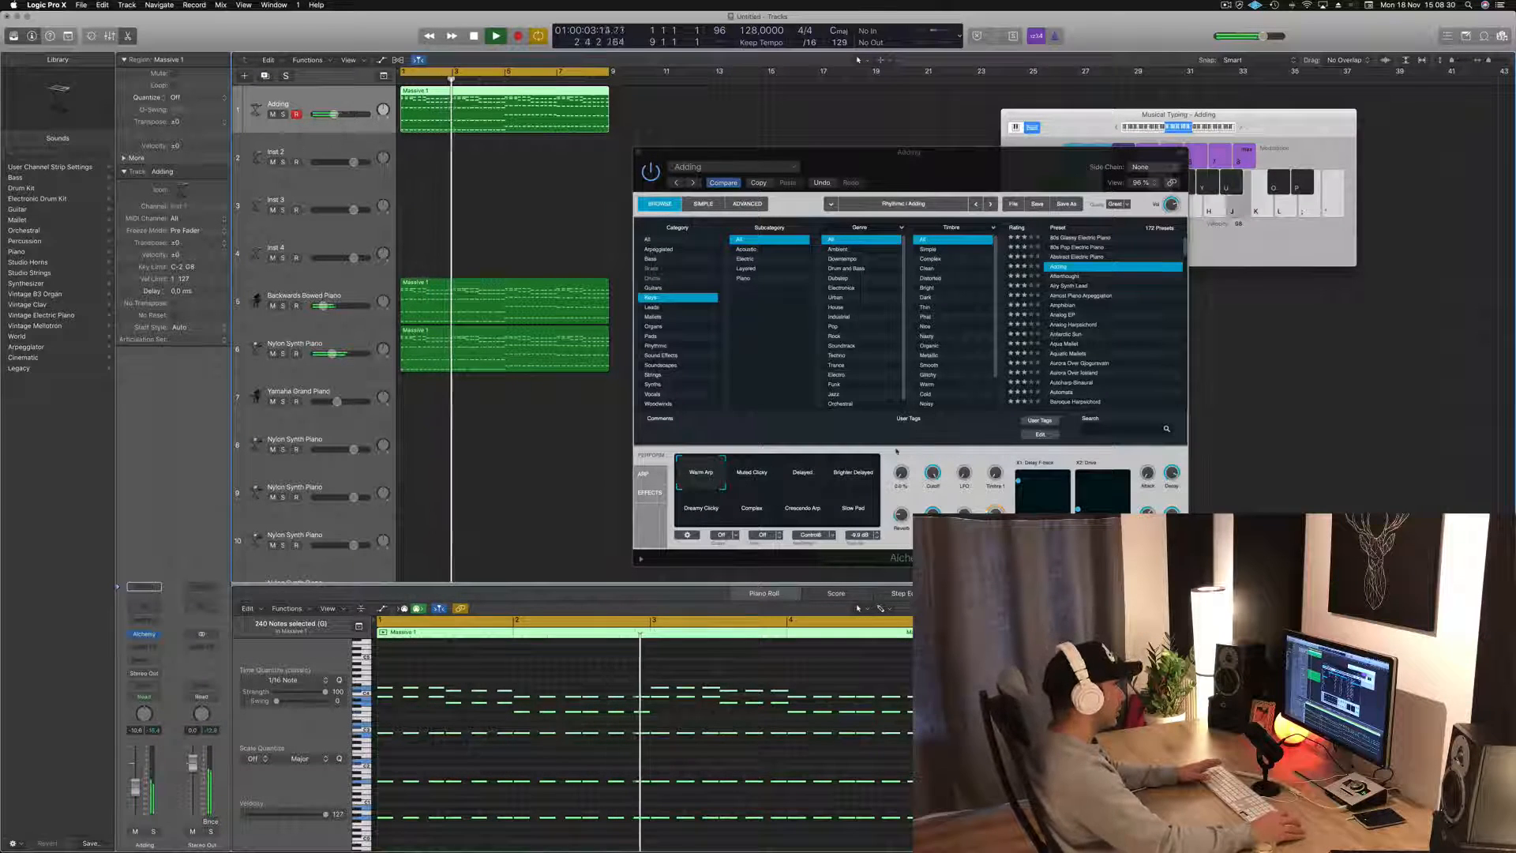
- Compare the Afterthought and Analog EP presets, keeping Analog EP loaded, and solo its track
left_click(1079, 278)
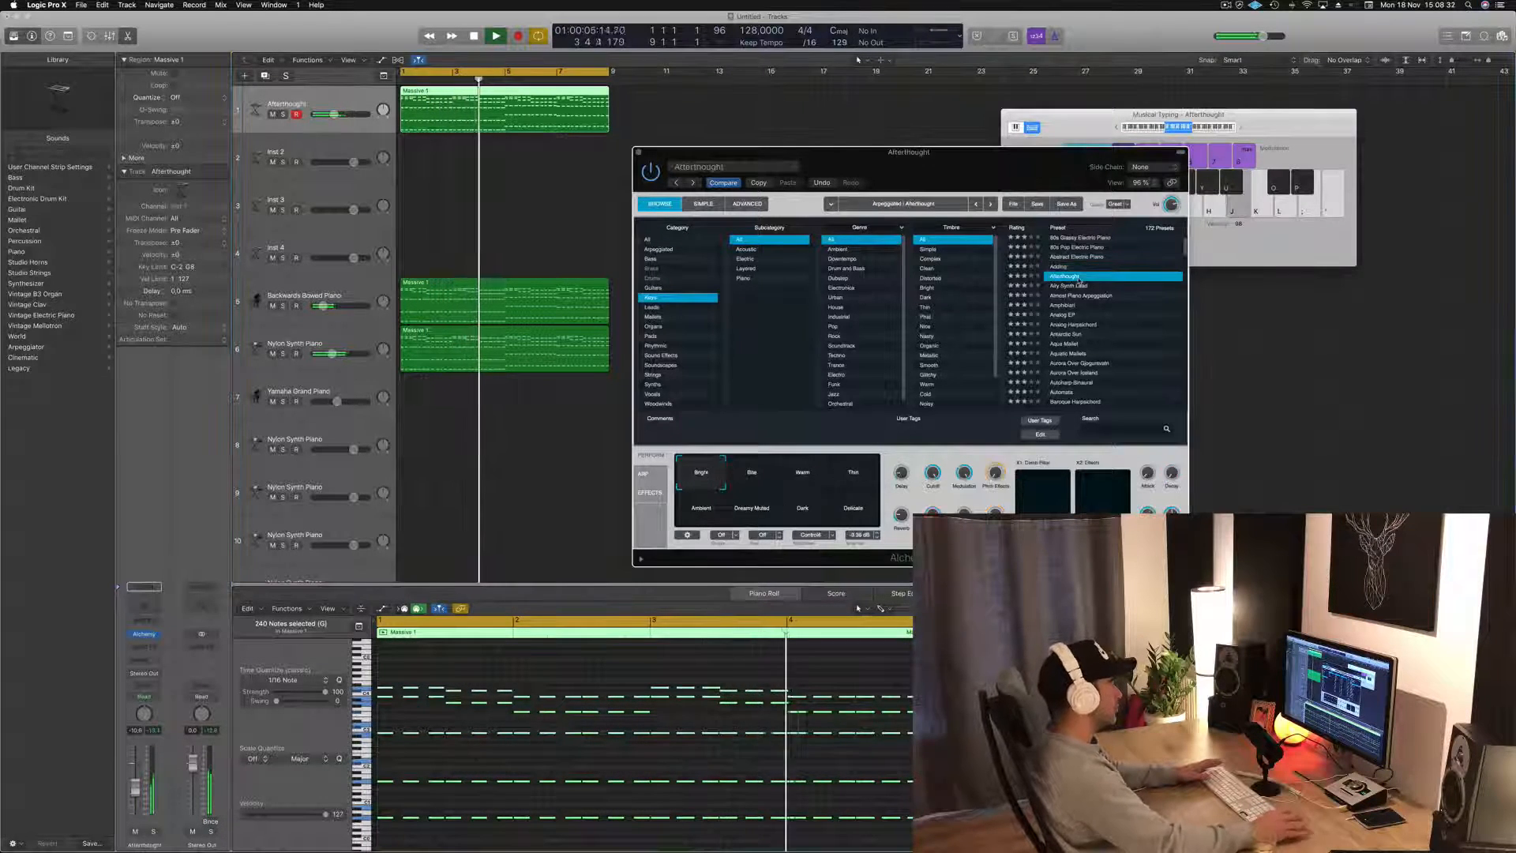
left_click_drag(815, 166, 779, 157)
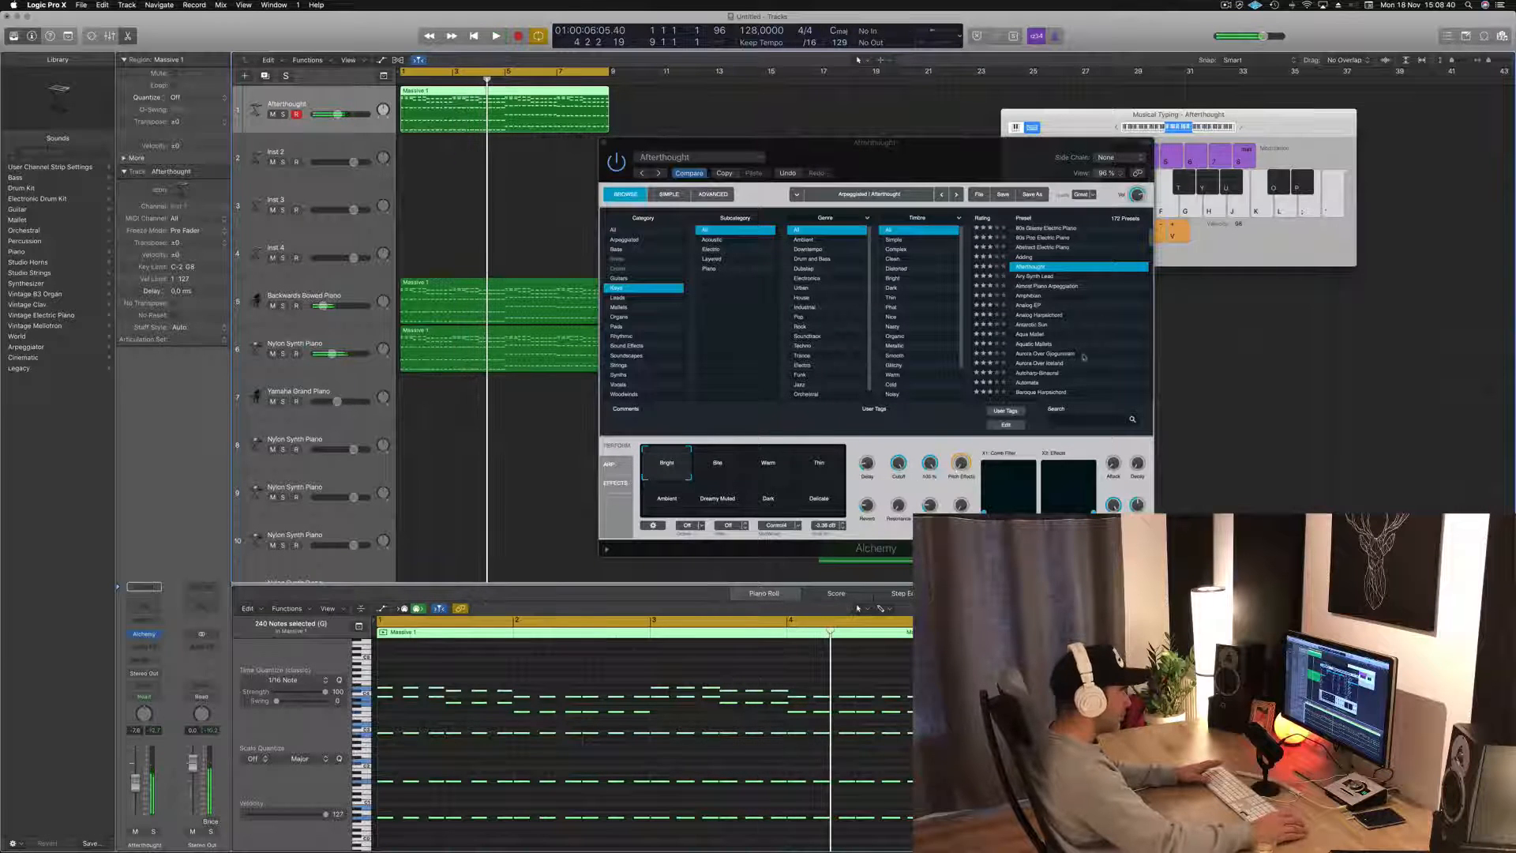
left_click(1030, 305)
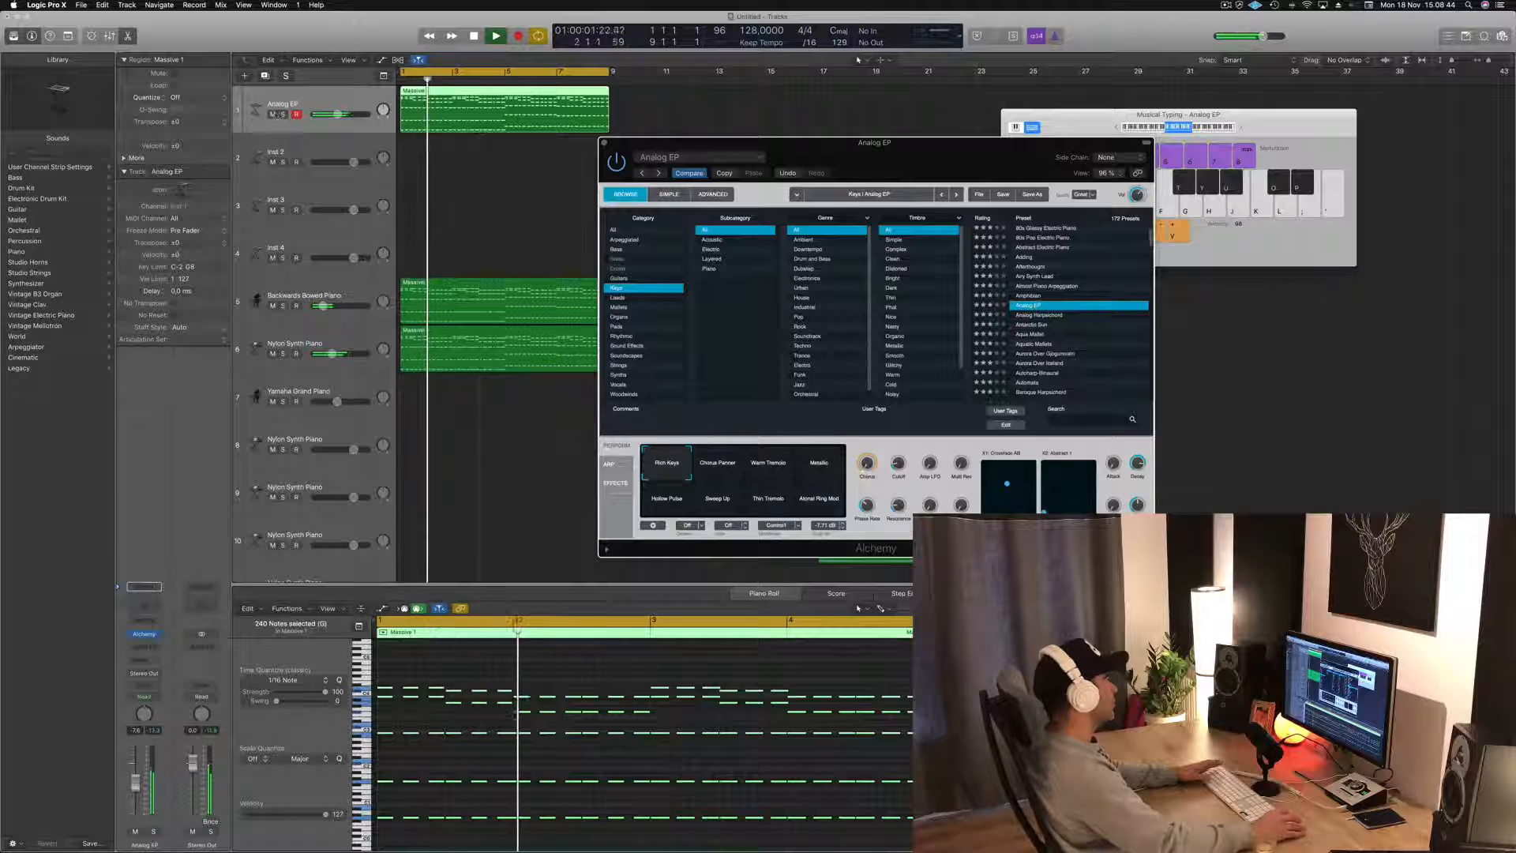
left_click(283, 114)
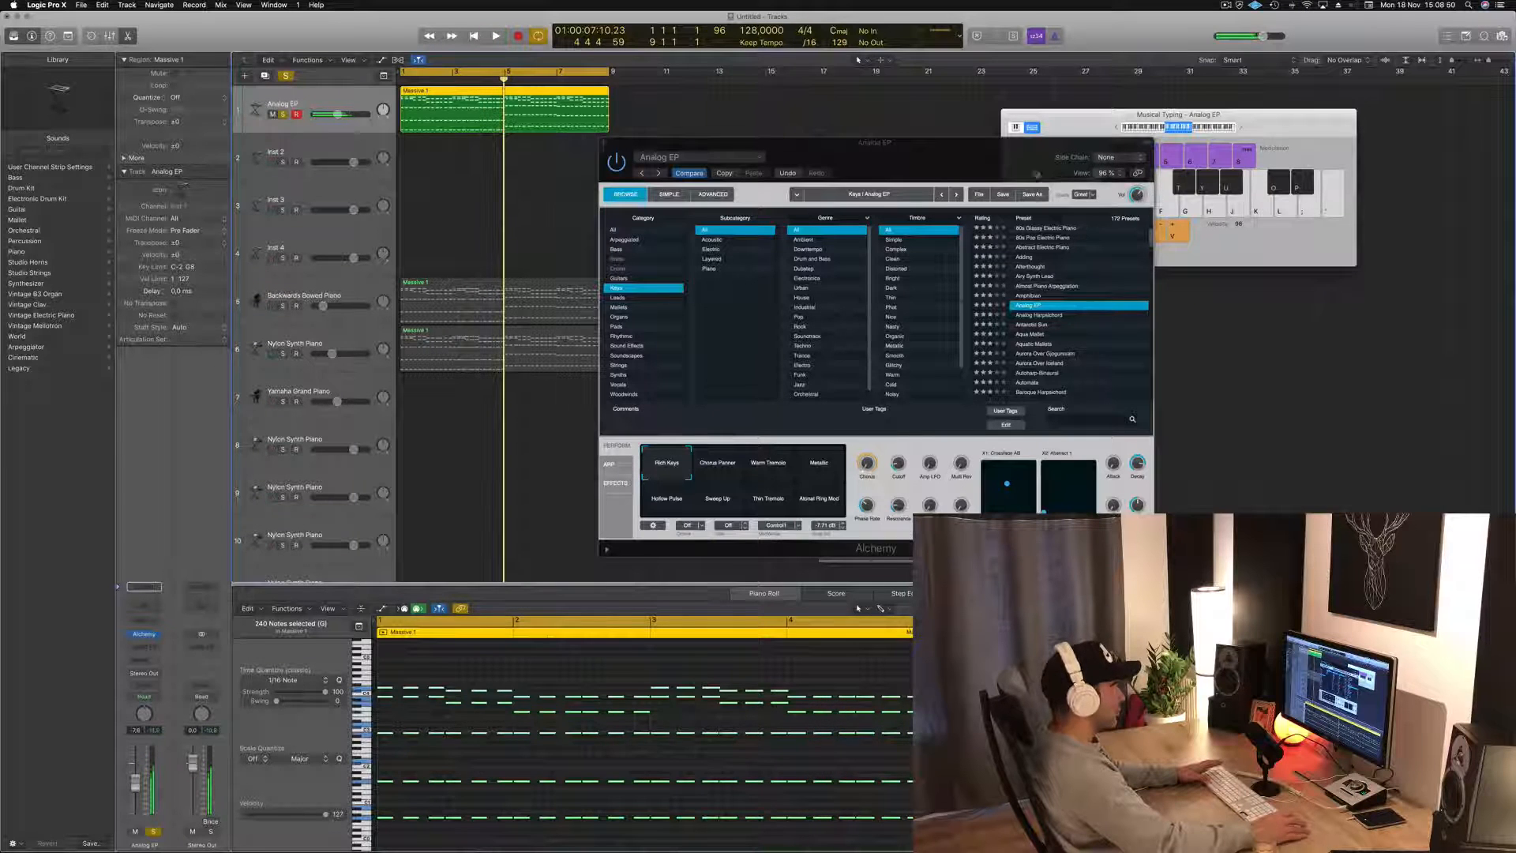
- Reopen Logic Pro X from its crash report and close the Finder window listing the MIDI files
left_click_drag(1037, 174, 1078, 155)
key("super+h")
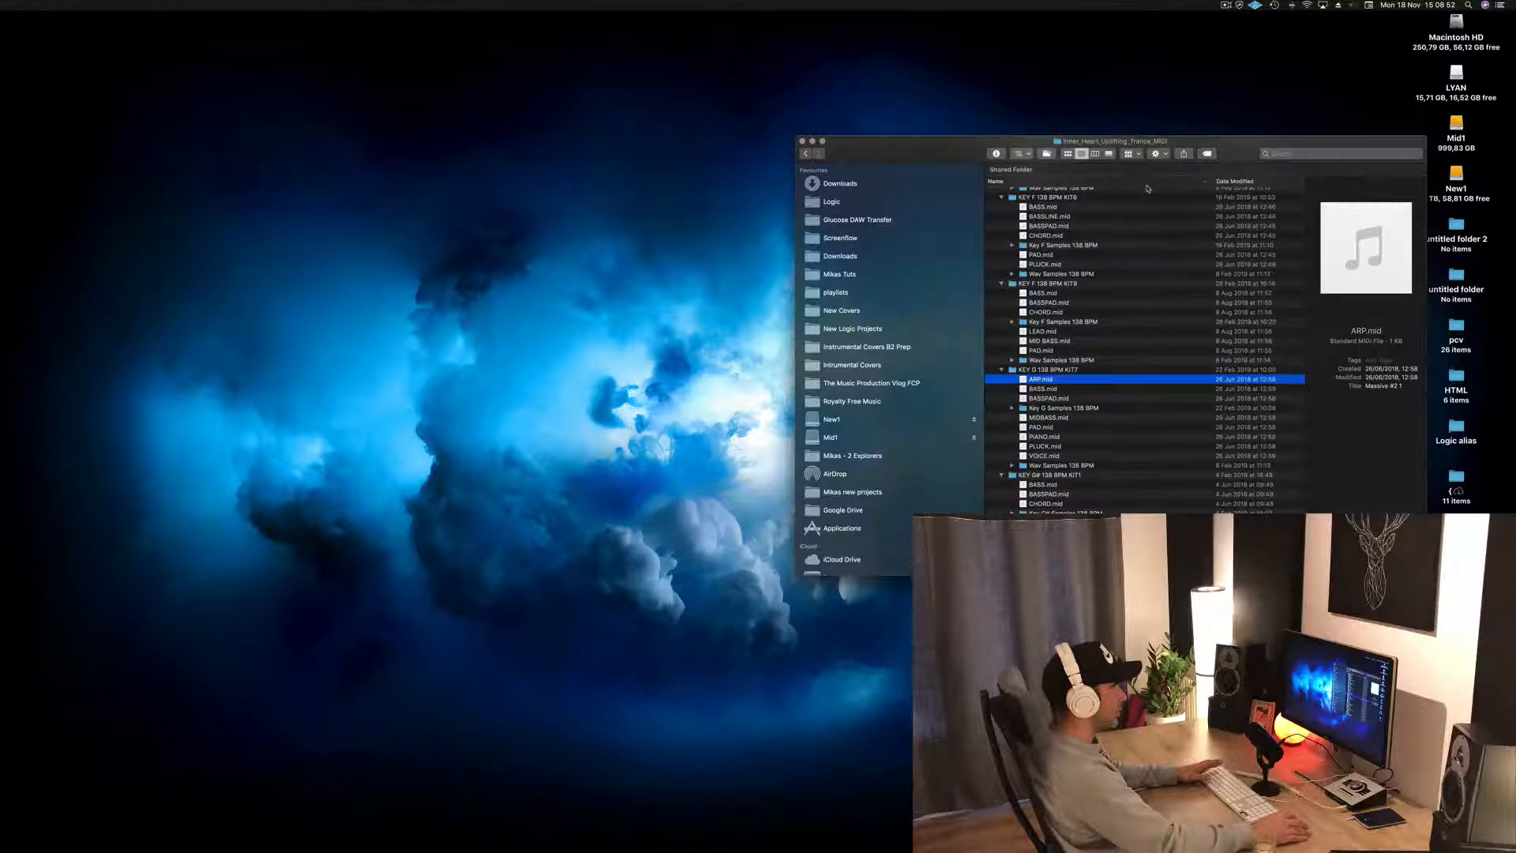
mouse_move(964, 850)
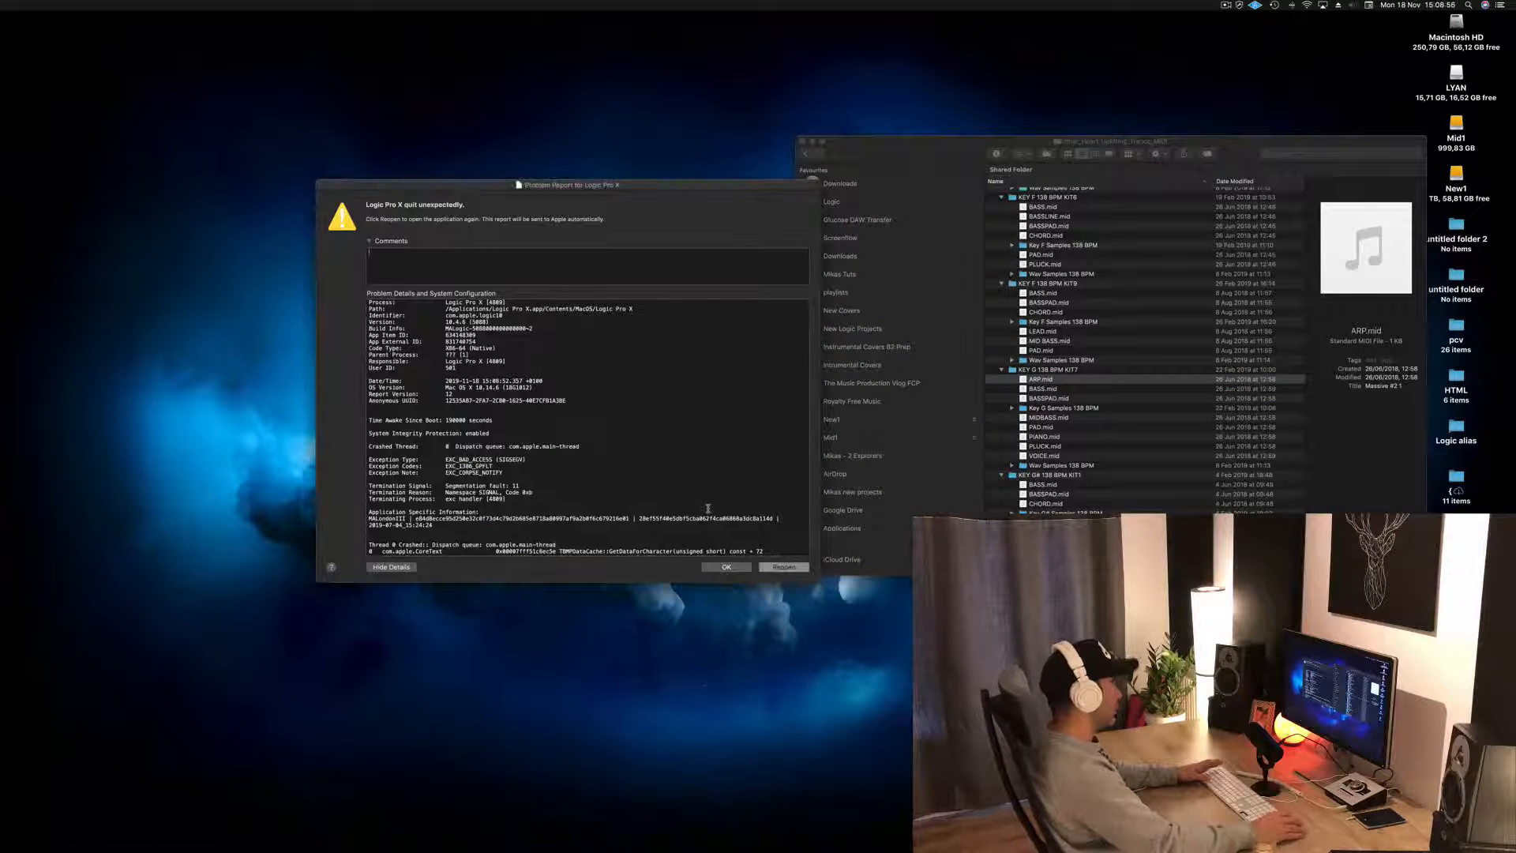
left_click(783, 568)
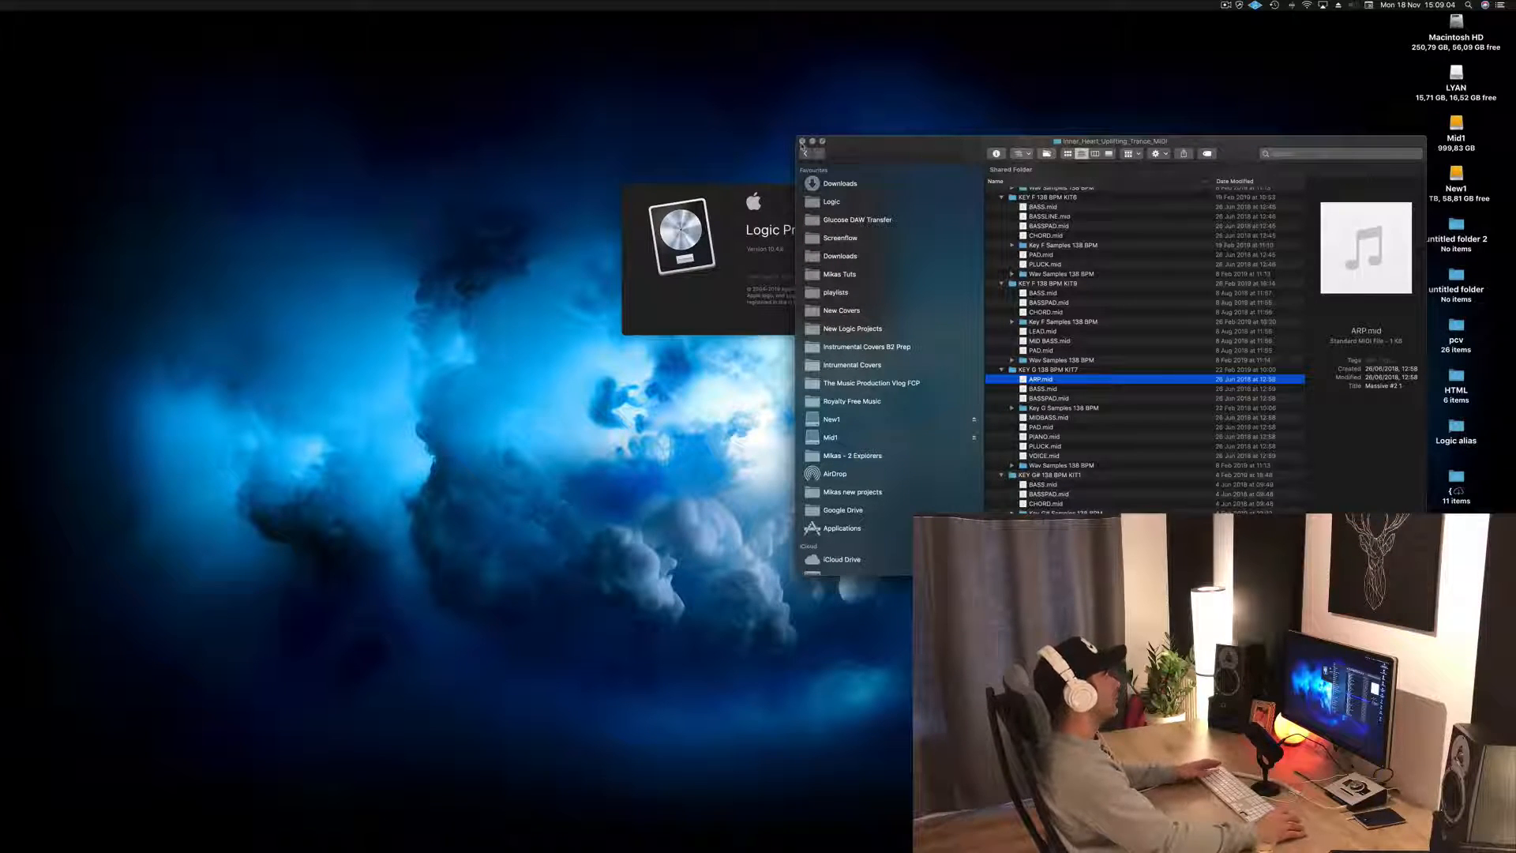
left_click(802, 141)
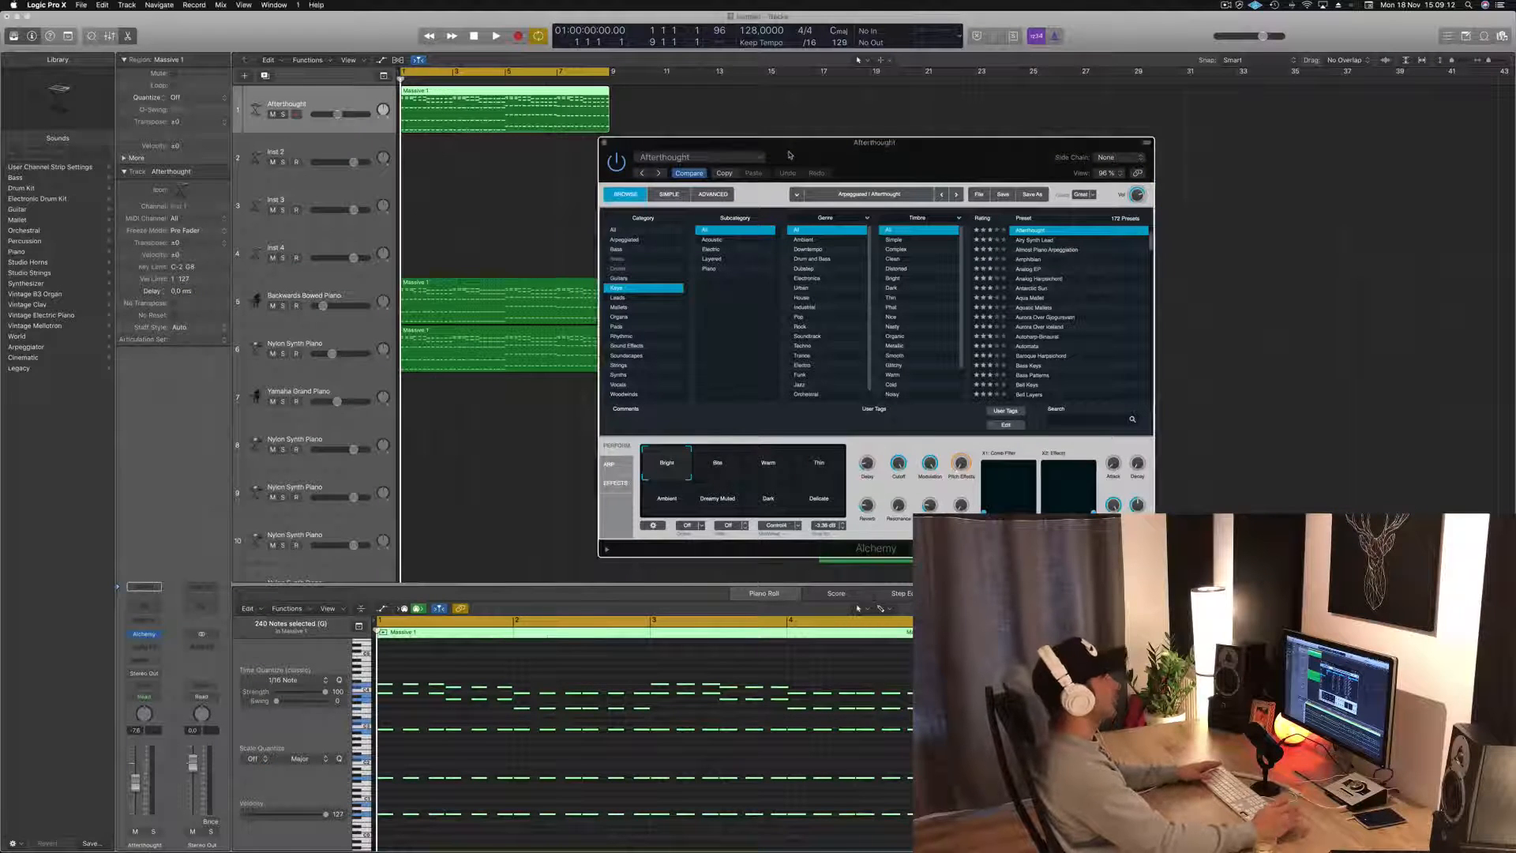
- Load Alchemy's Analog EP preset on track 1 in place of Afterthought, audition it and close the plug-in window
key("space")
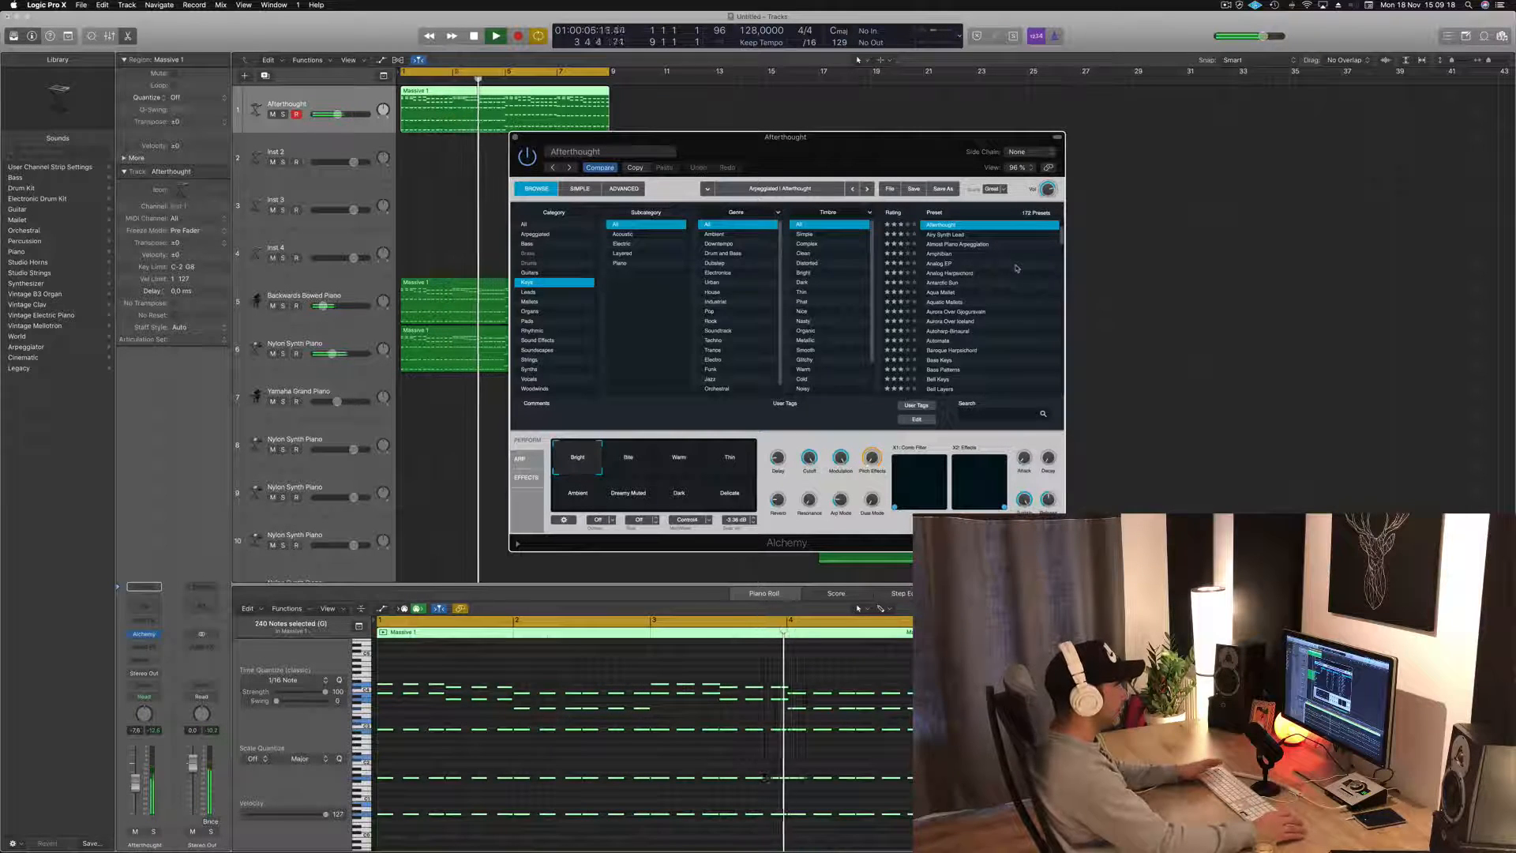
key("space")
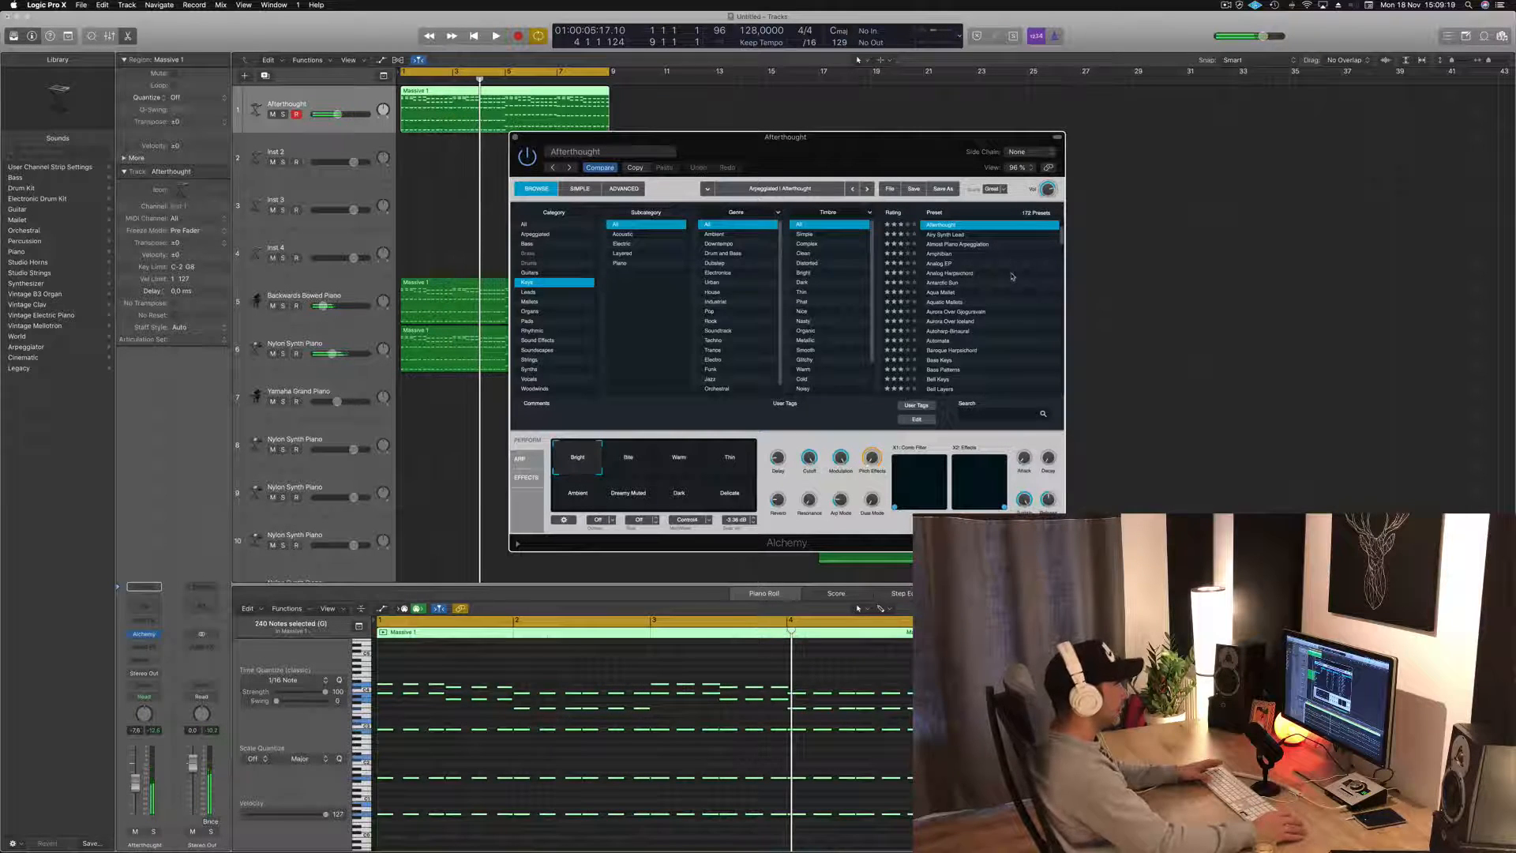
left_click(934, 263)
key("space")
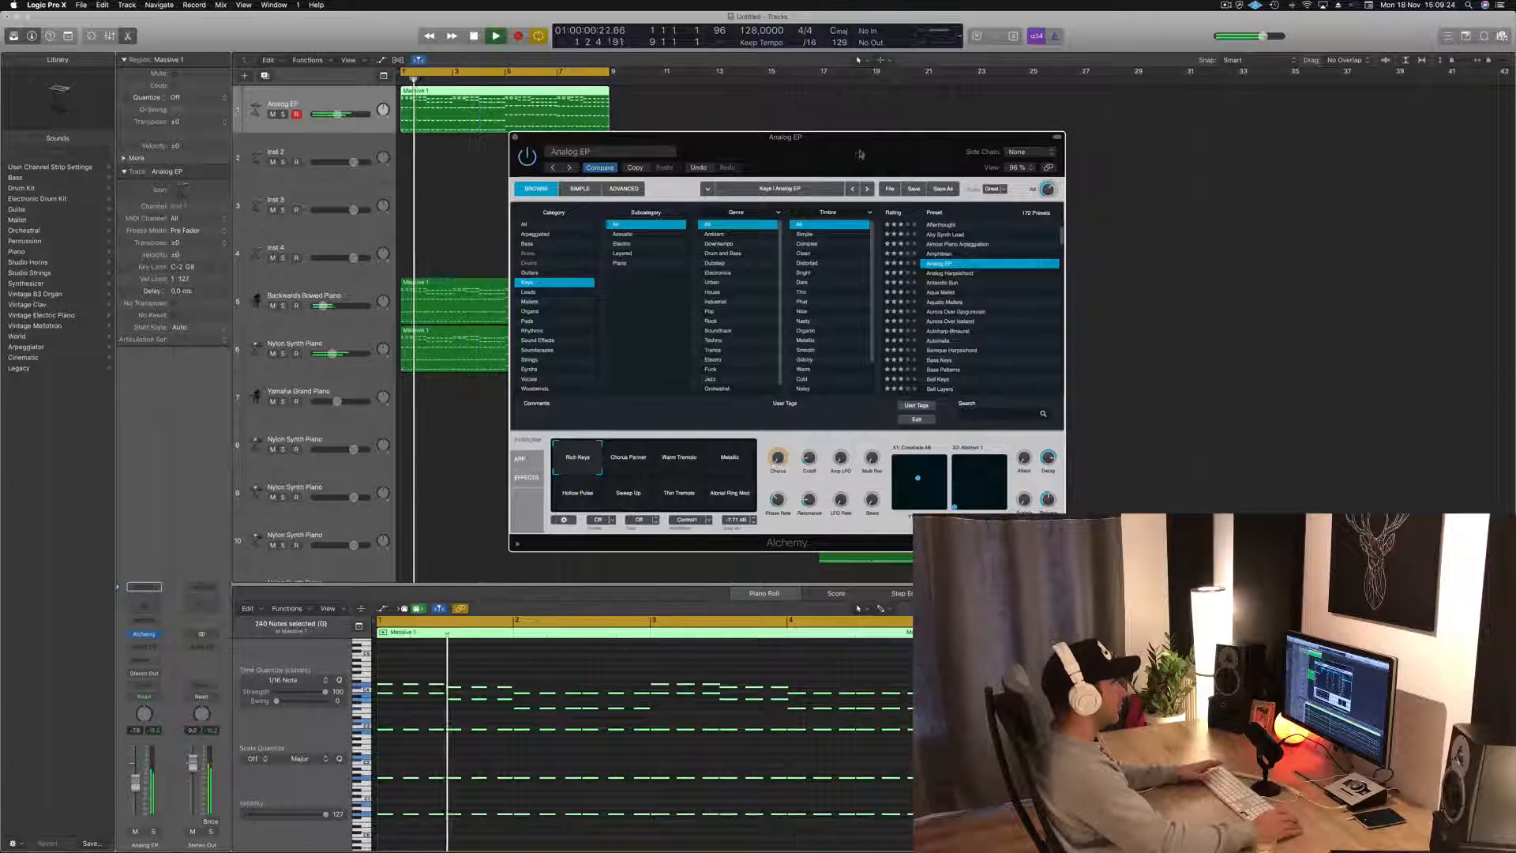
left_click_drag(521, 138, 727, 150)
left_click(720, 150)
key("space")
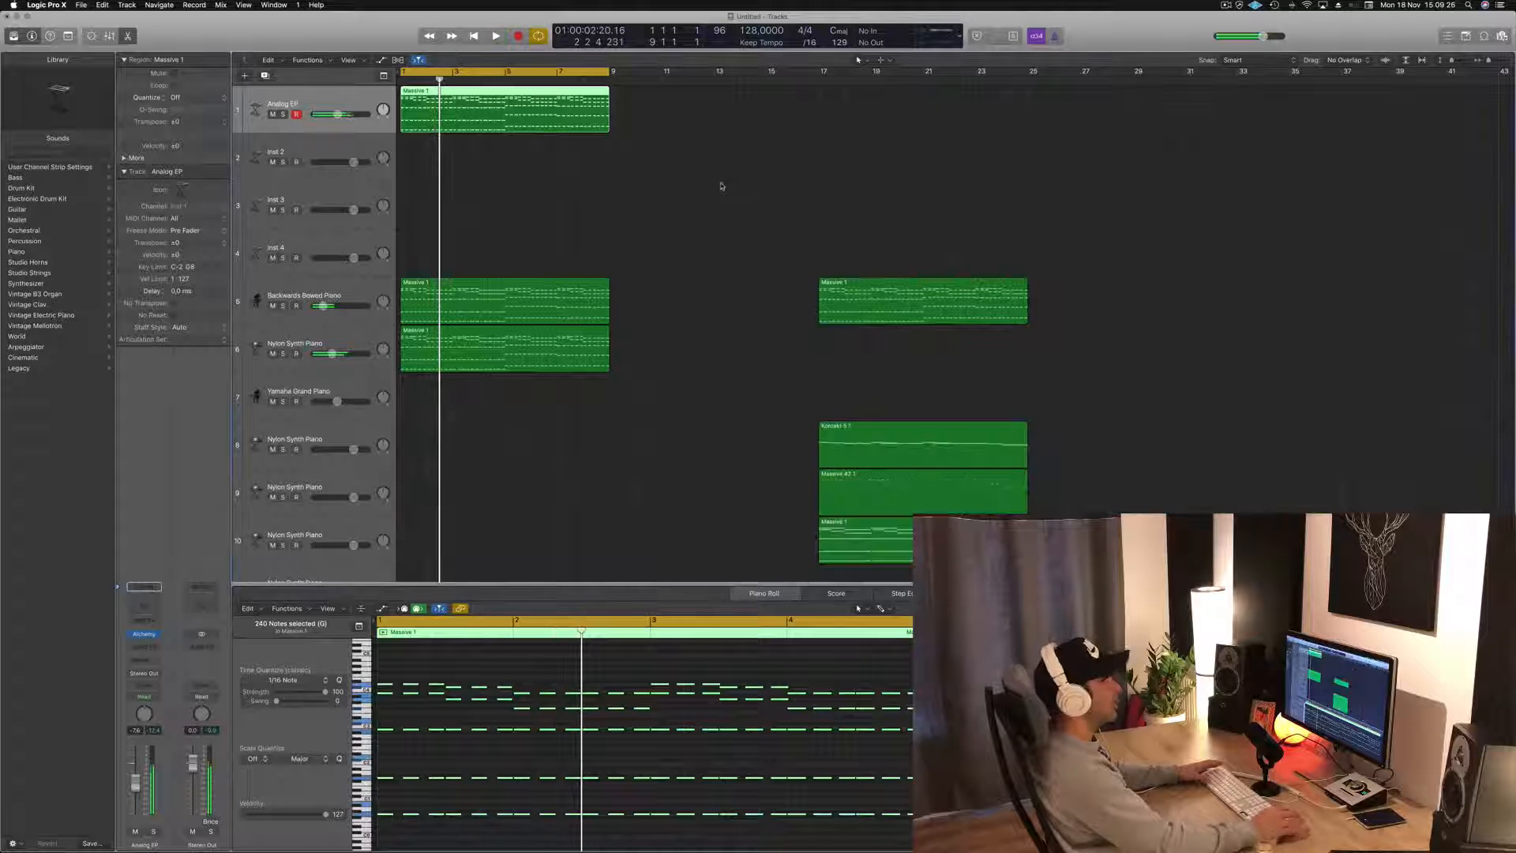
- Listen to the Analog EP track in solo and together with the two piano tracks
key("space")
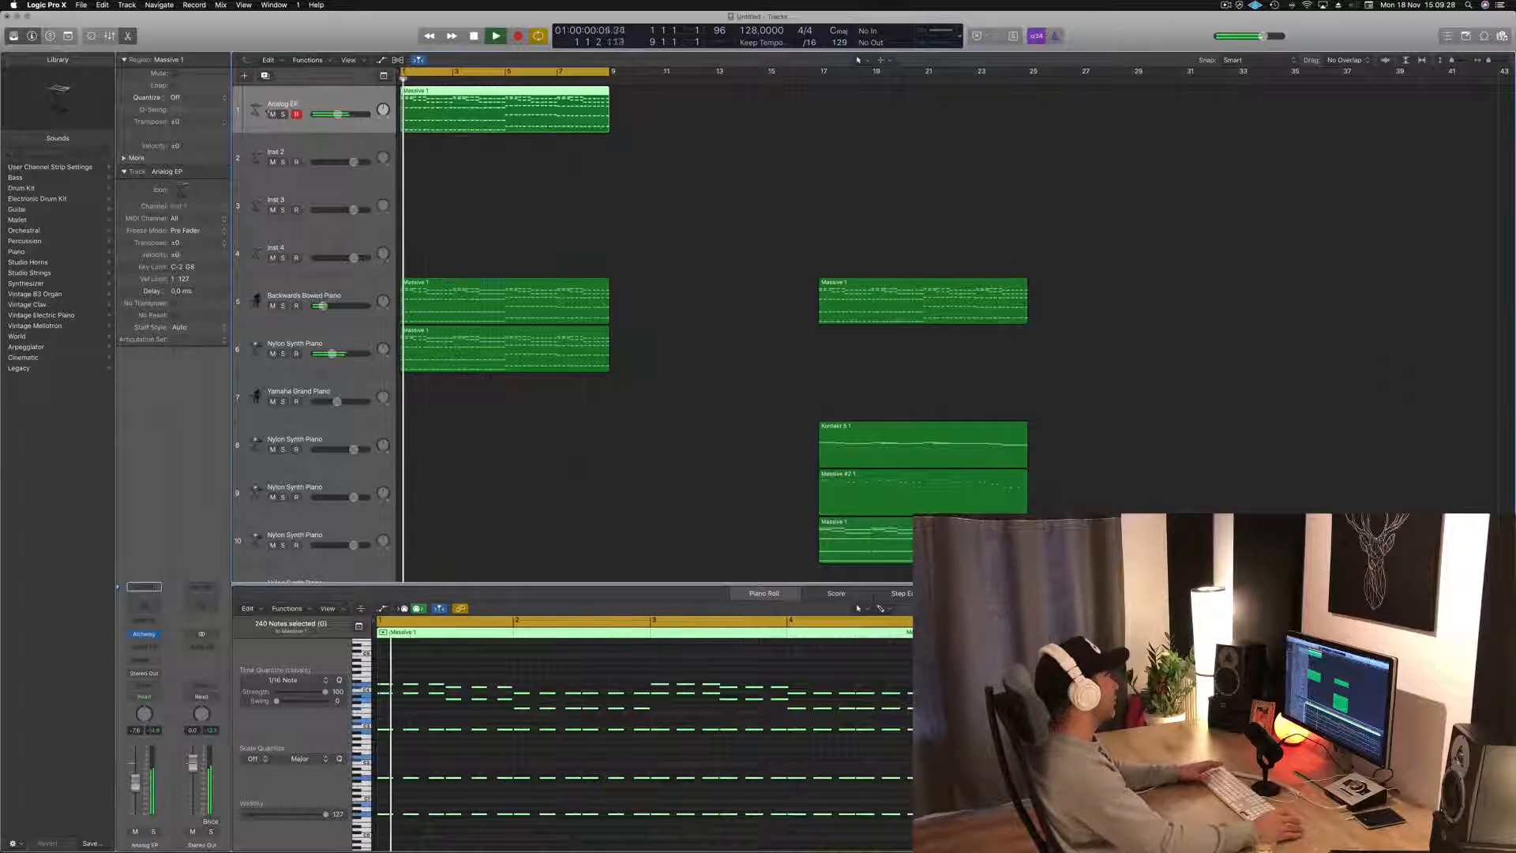
left_click(282, 114)
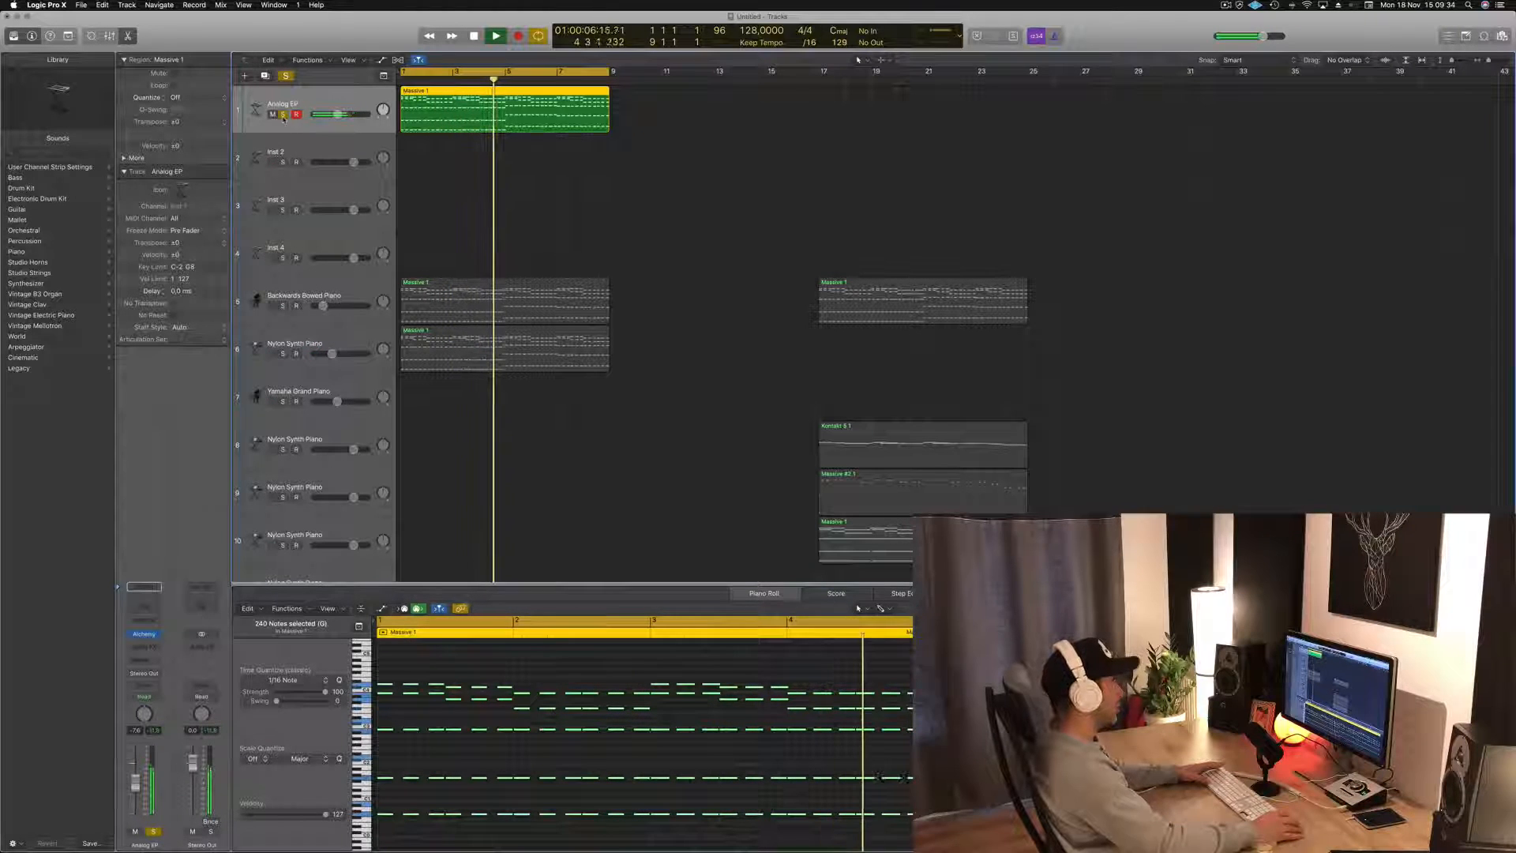
left_click(282, 115)
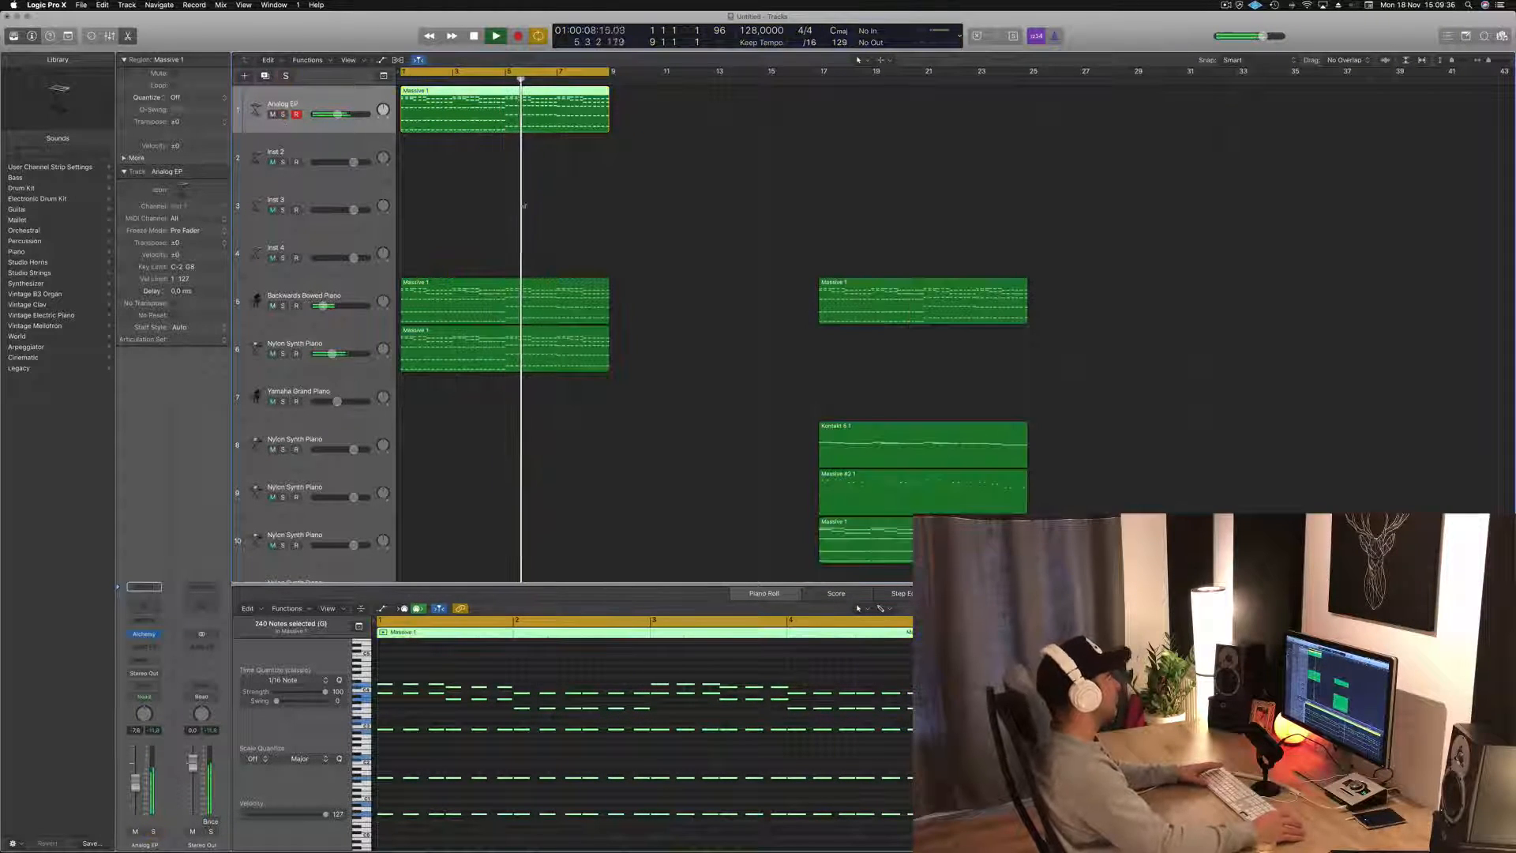
scroll(551, 210, "down", 1)
scroll(695, 315, "down", 3)
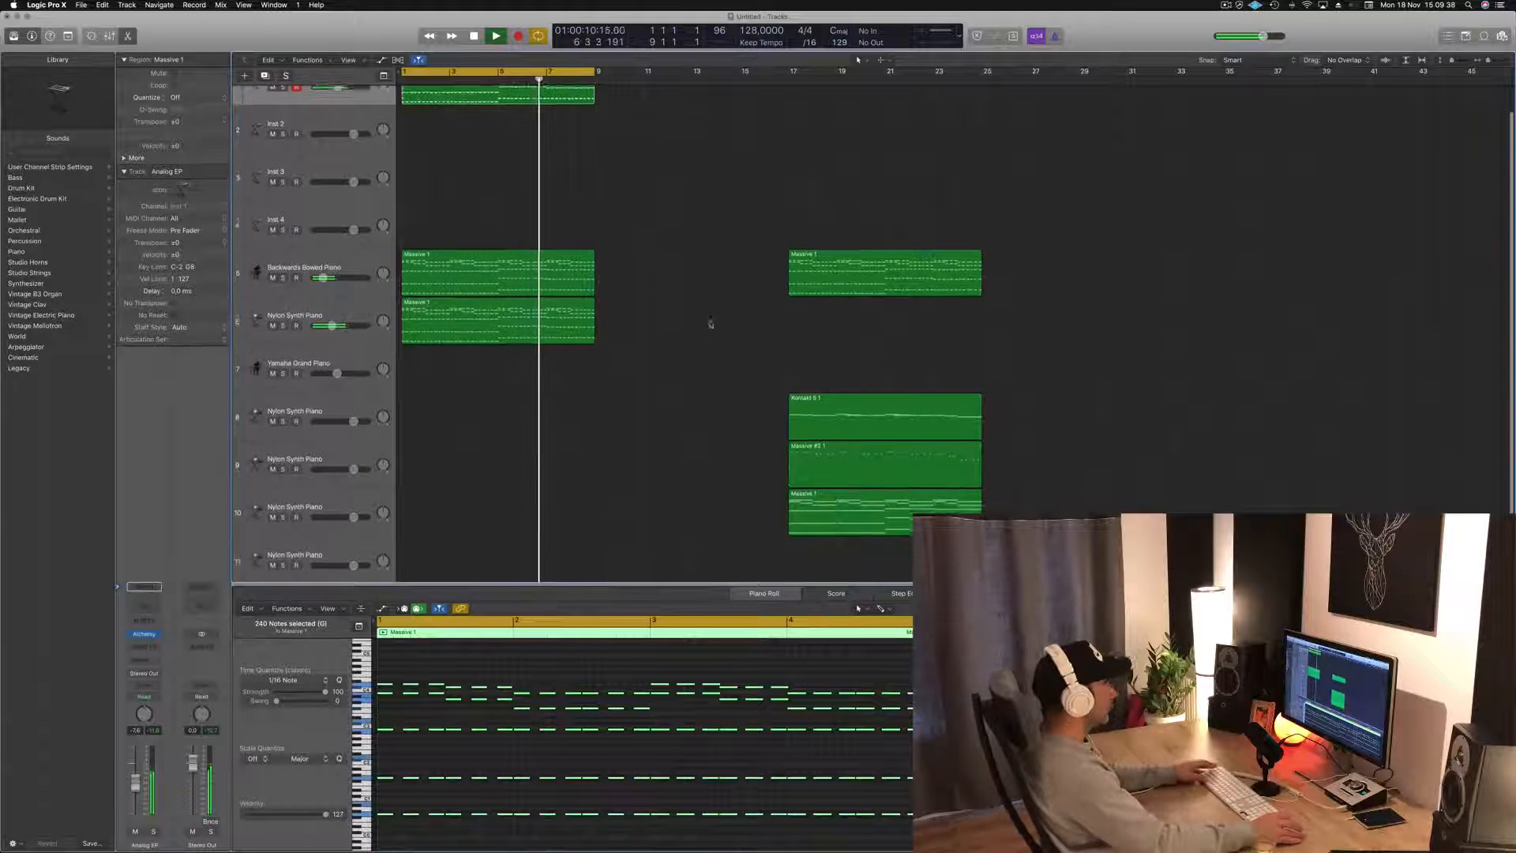
scroll(653, 335, "down", 3)
scroll(588, 341, "down", 1)
key("space")
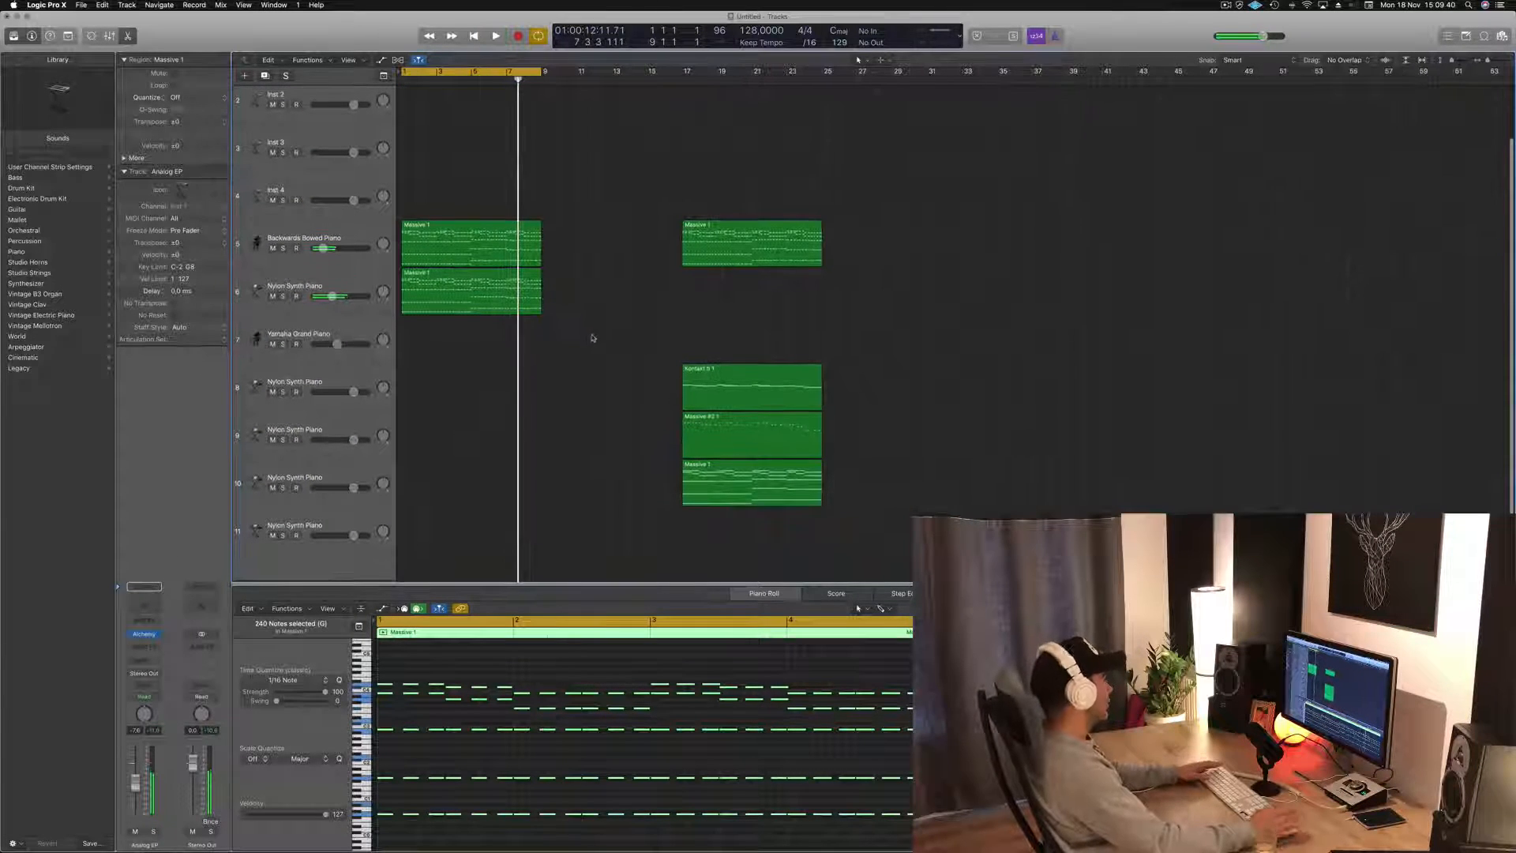
- Replace the instrument on track 11 with Drum Machine Designer using the Big Room kit and move its window aside
left_click(317, 520)
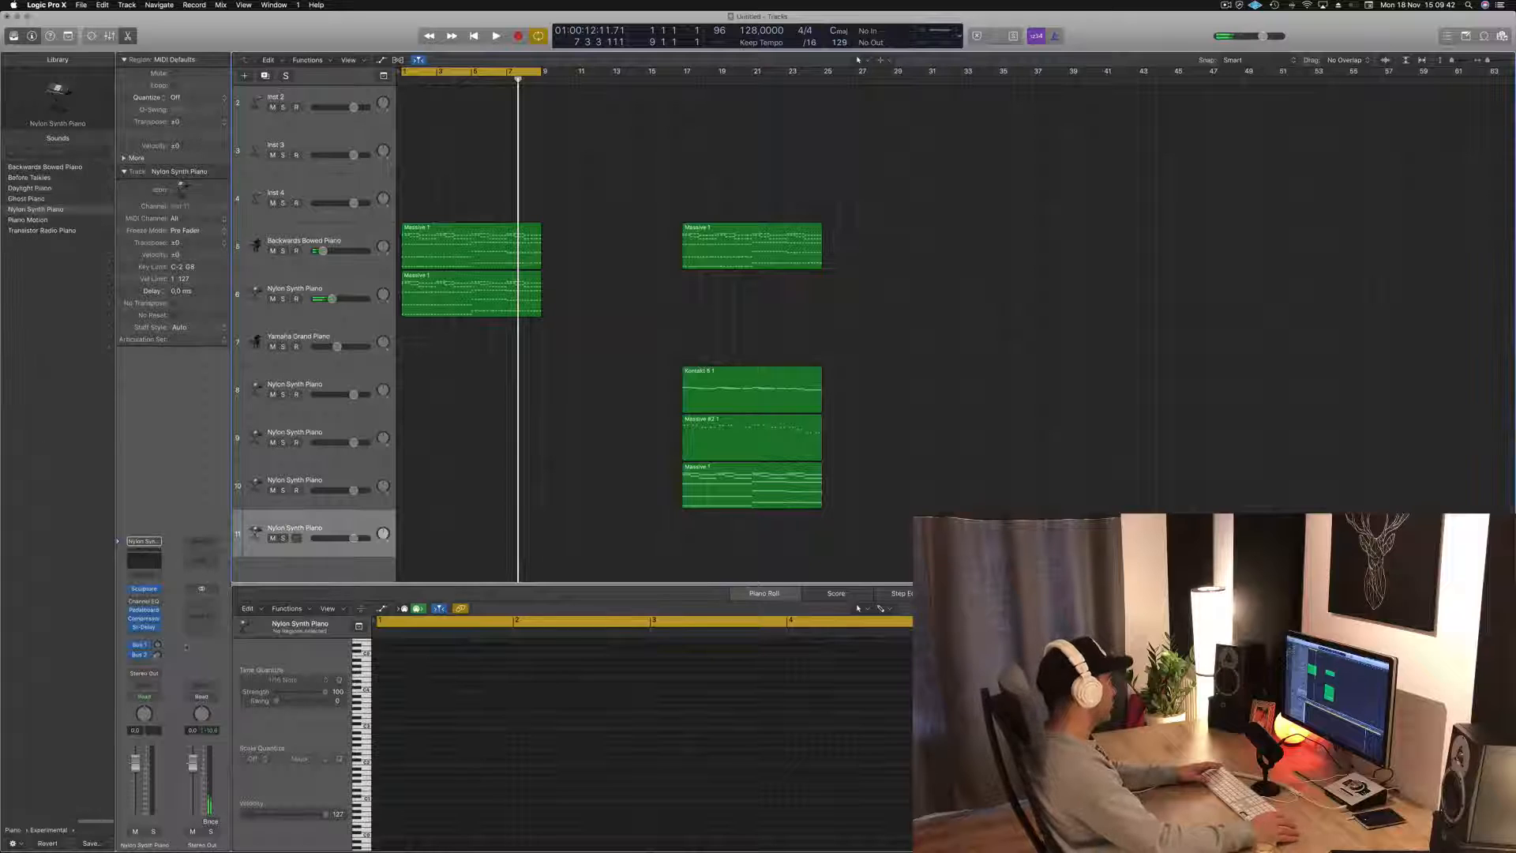
left_click(158, 590)
mouse_move(182, 616)
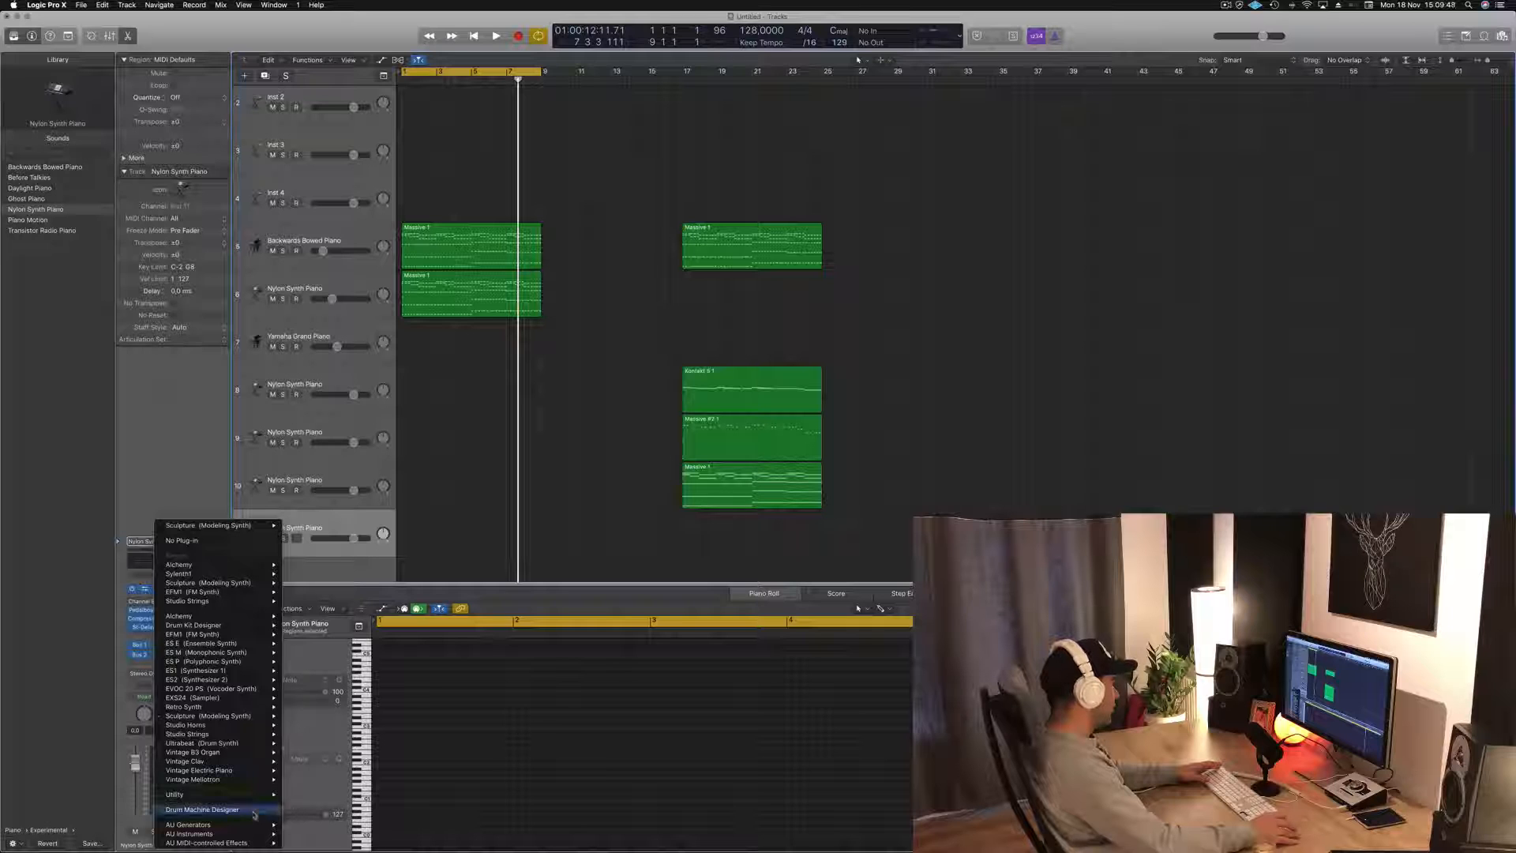
left_click(261, 369)
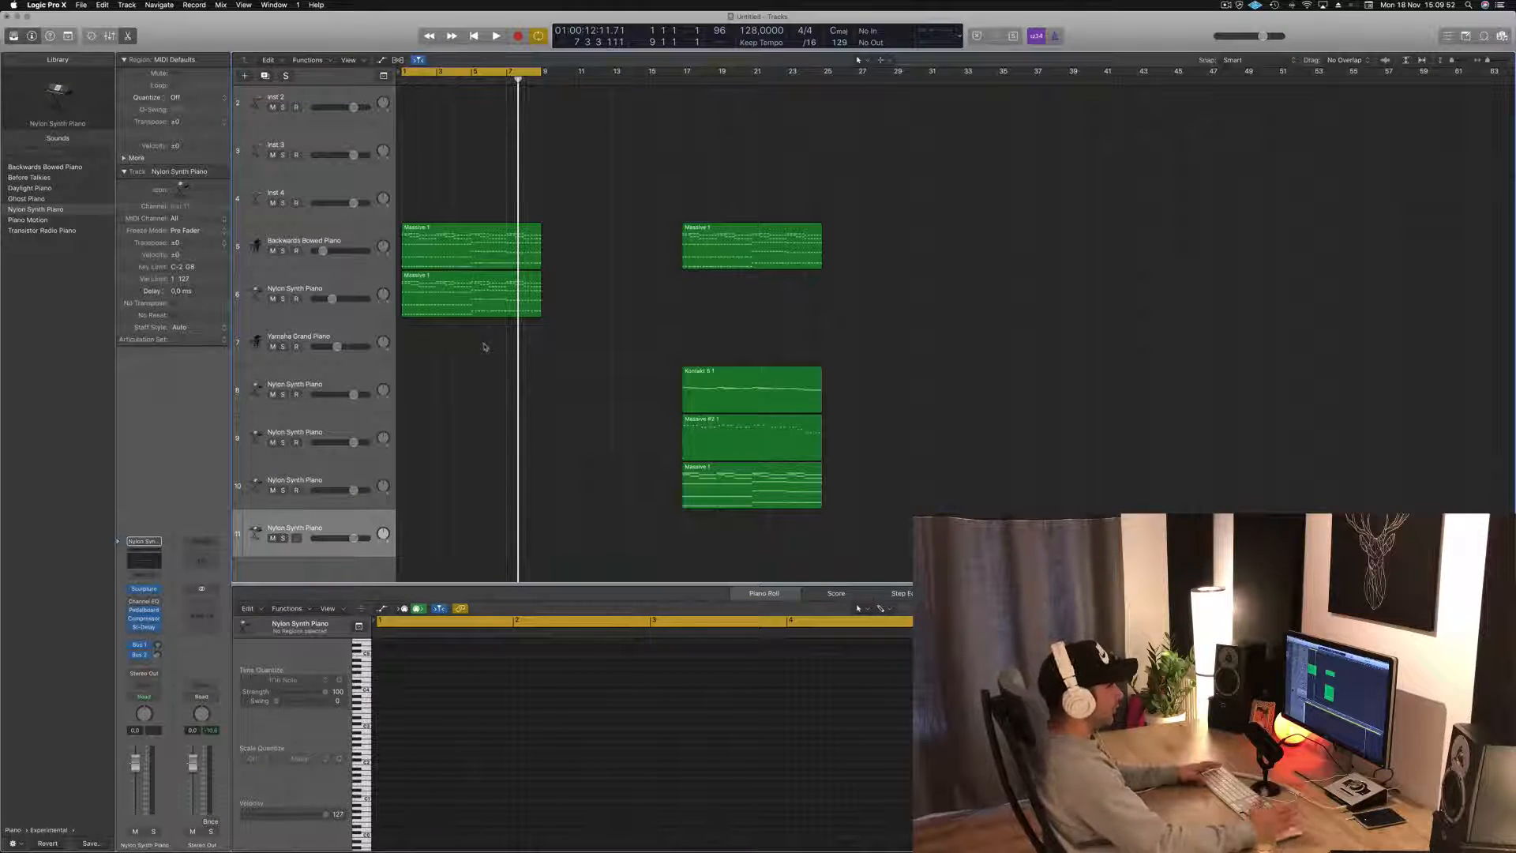
left_click_drag(665, 232, 938, 158)
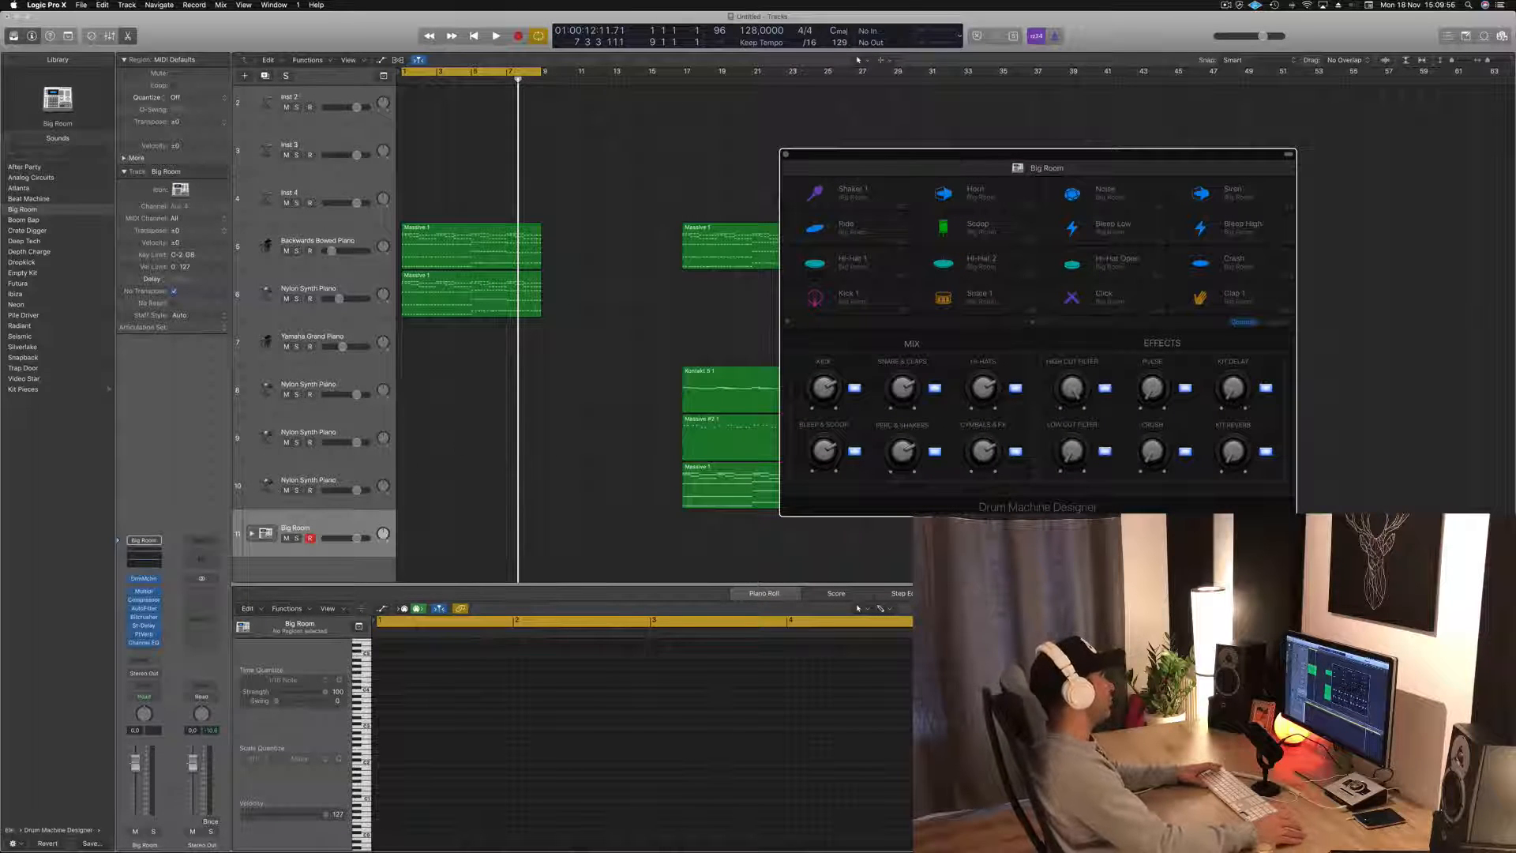
- Expand the Big Room track stack, select its Kick 1 track and show the Musical Typing keyboard
left_click(250, 534)
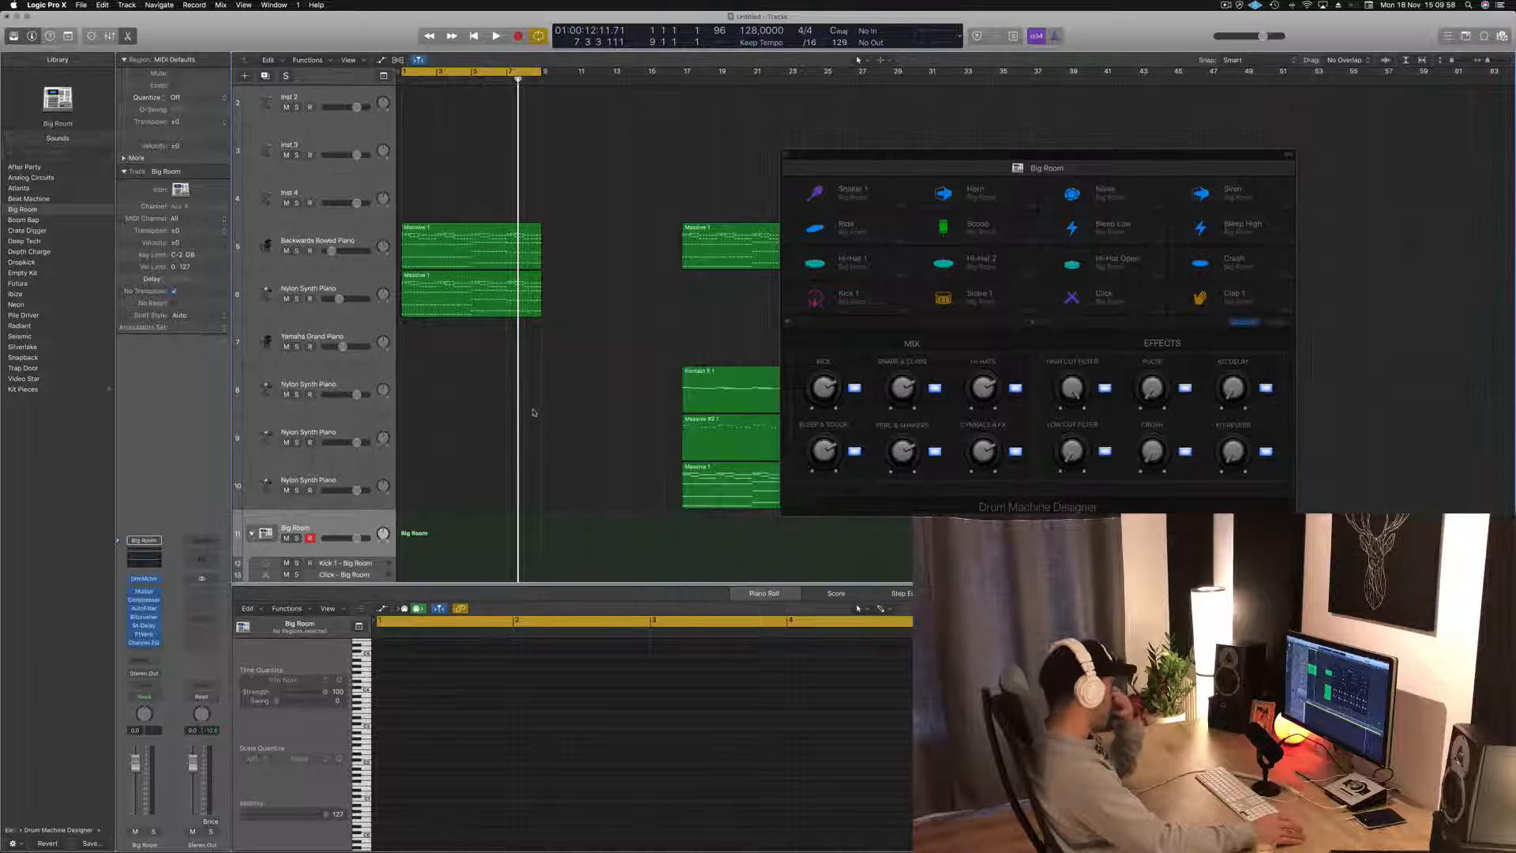
scroll(535, 401, "down", 2)
left_click(366, 484)
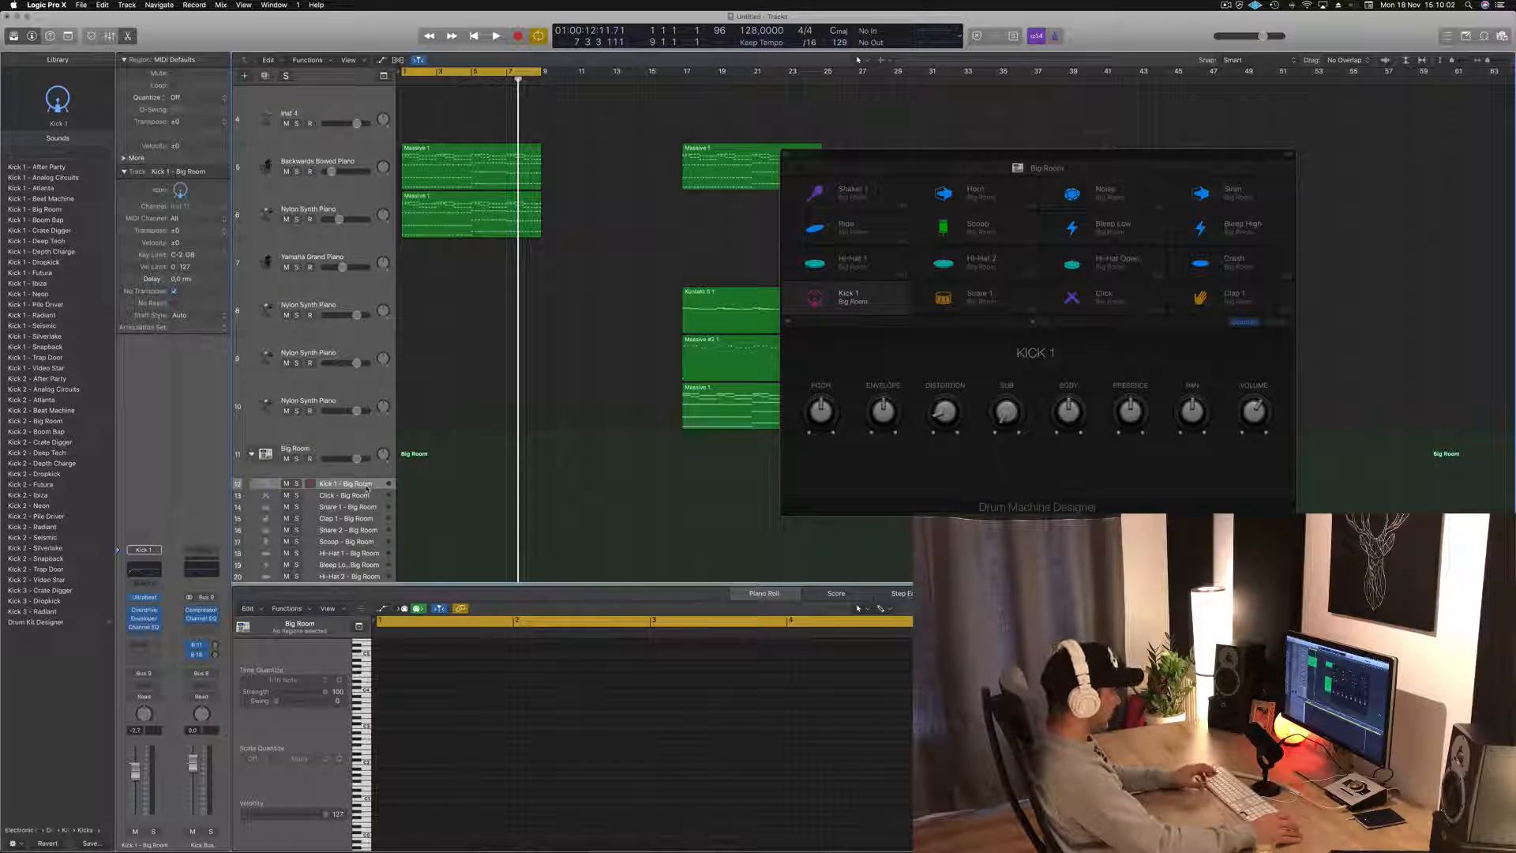
key("super+k")
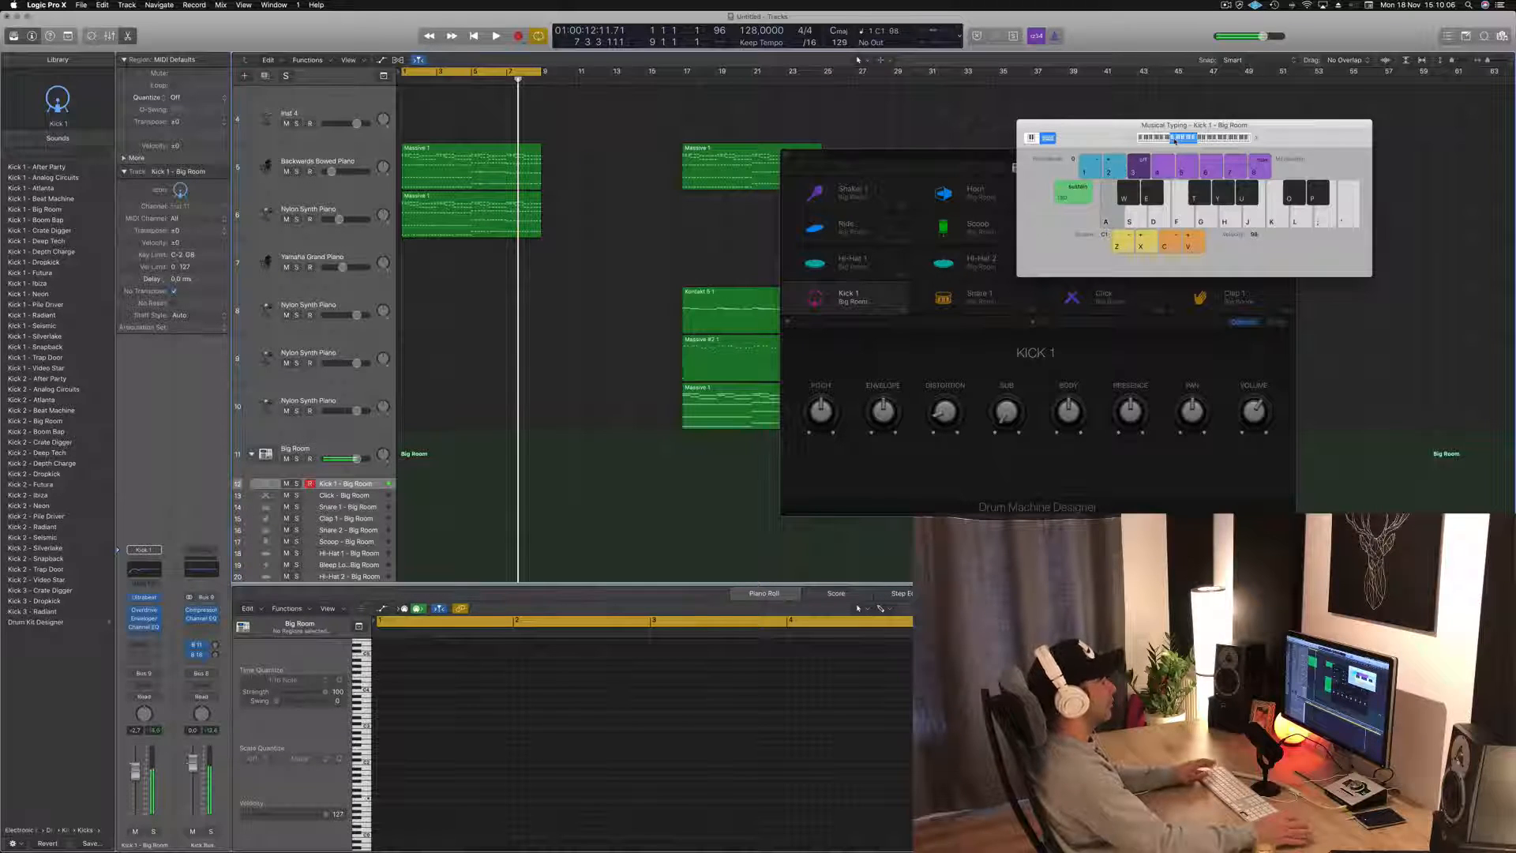
- Record four kick hits in the first bar of the Kick 1 track
key("r")
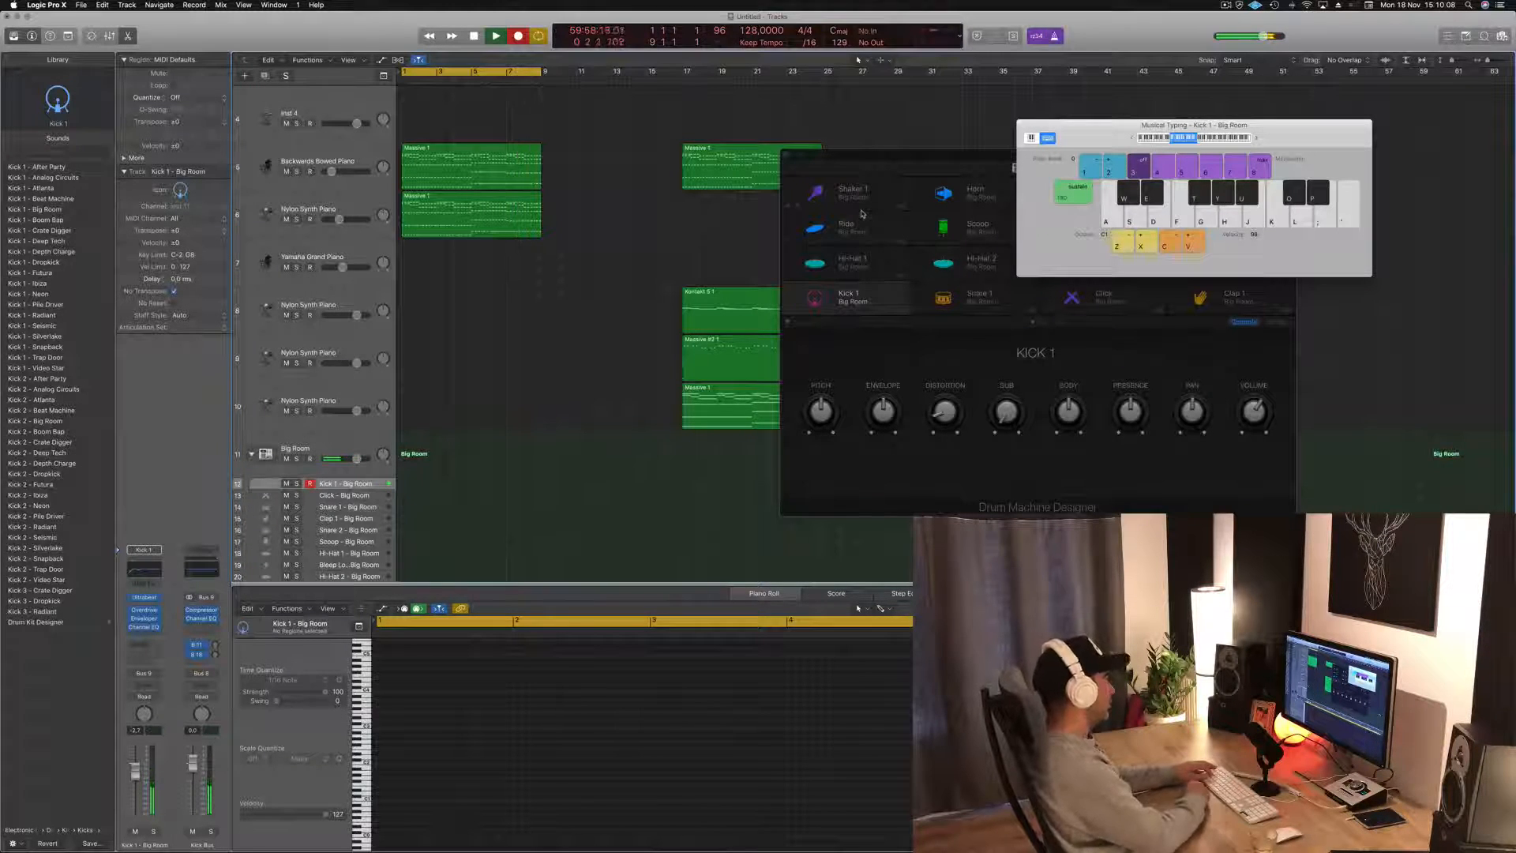
key("a")
key("a")
key("a")
key("a")
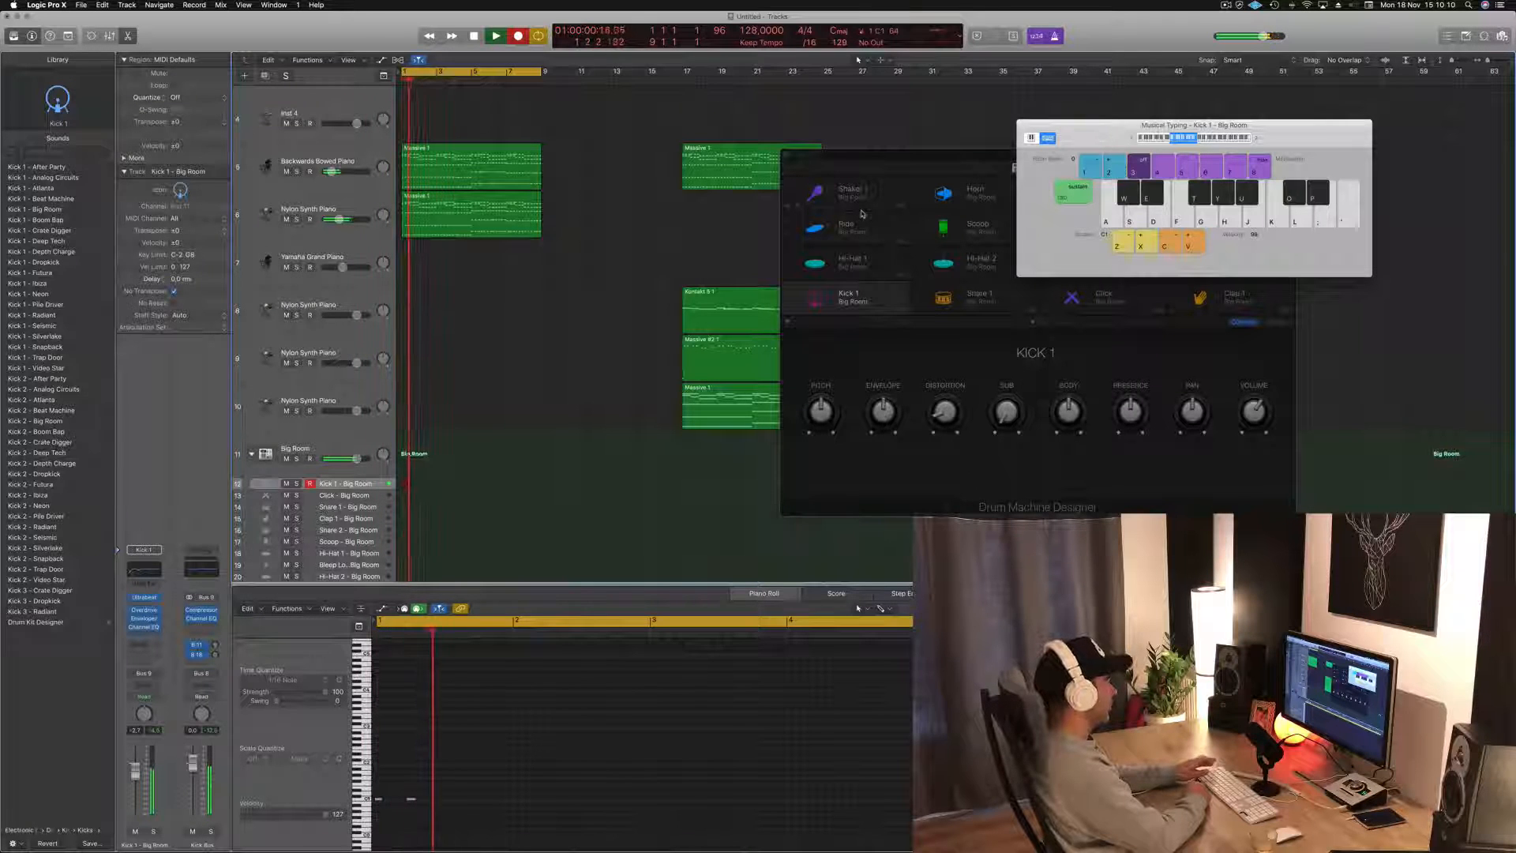
key("space")
- Quantize the four recorded notes of the Kick 1 region to 1/16 notes and play them with the pianos
left_click(746, 408)
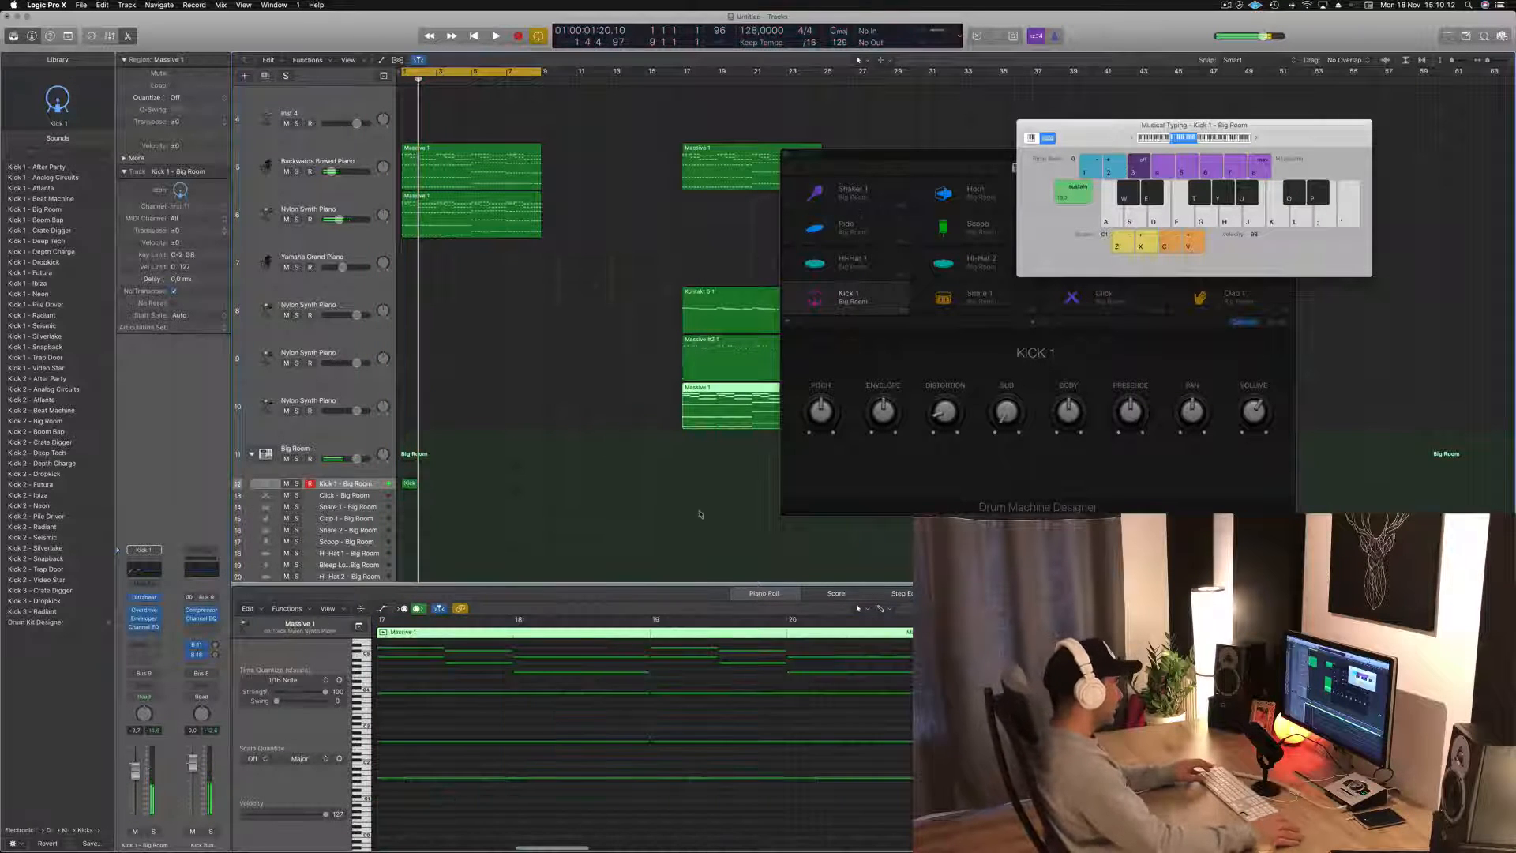
left_click(412, 483)
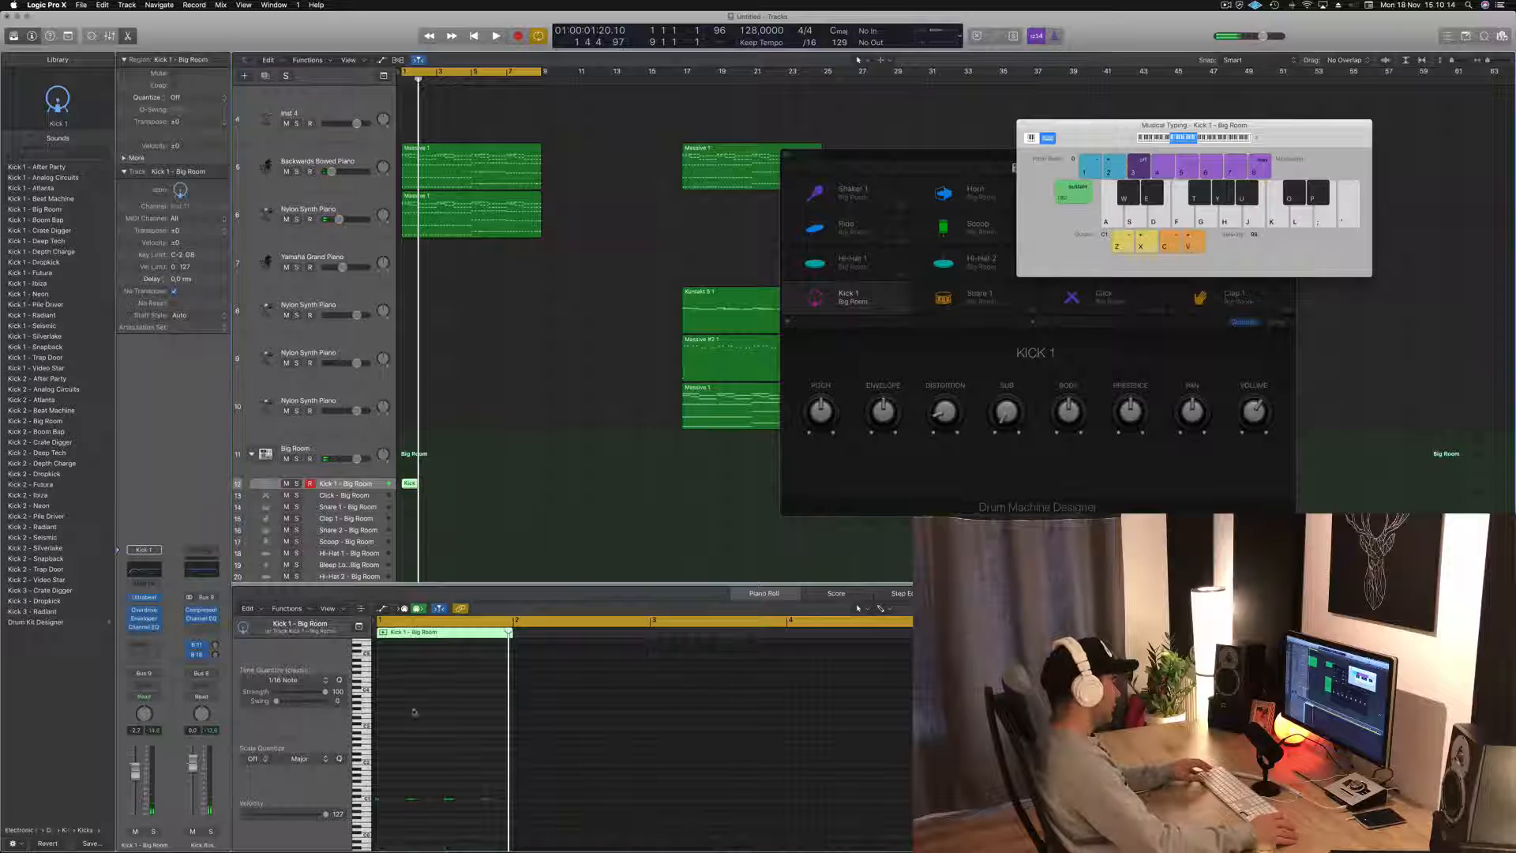
left_click(426, 720)
key("space")
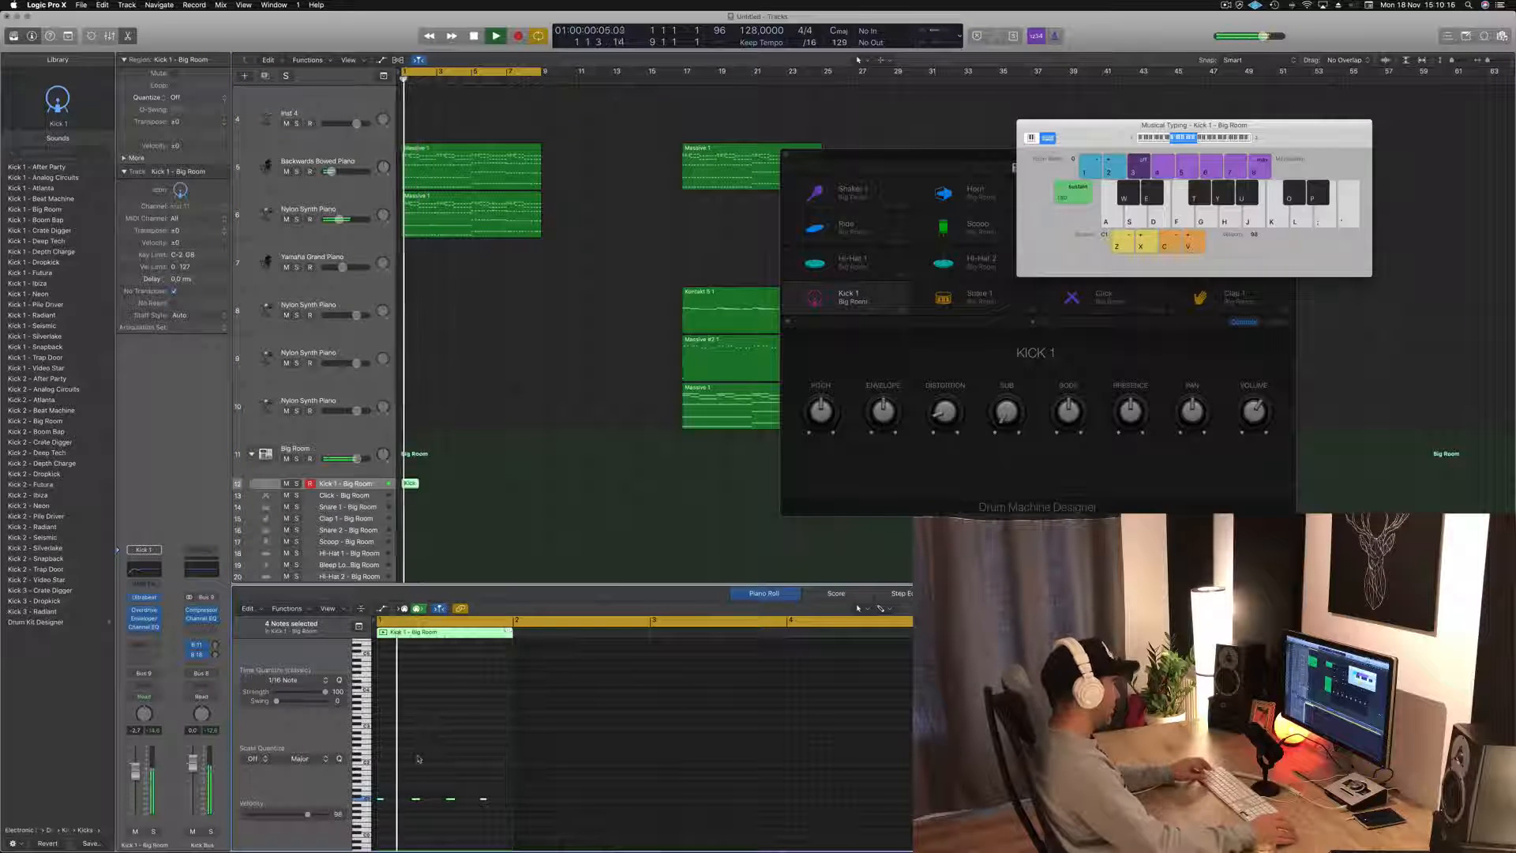
scroll(422, 755, "up", 4)
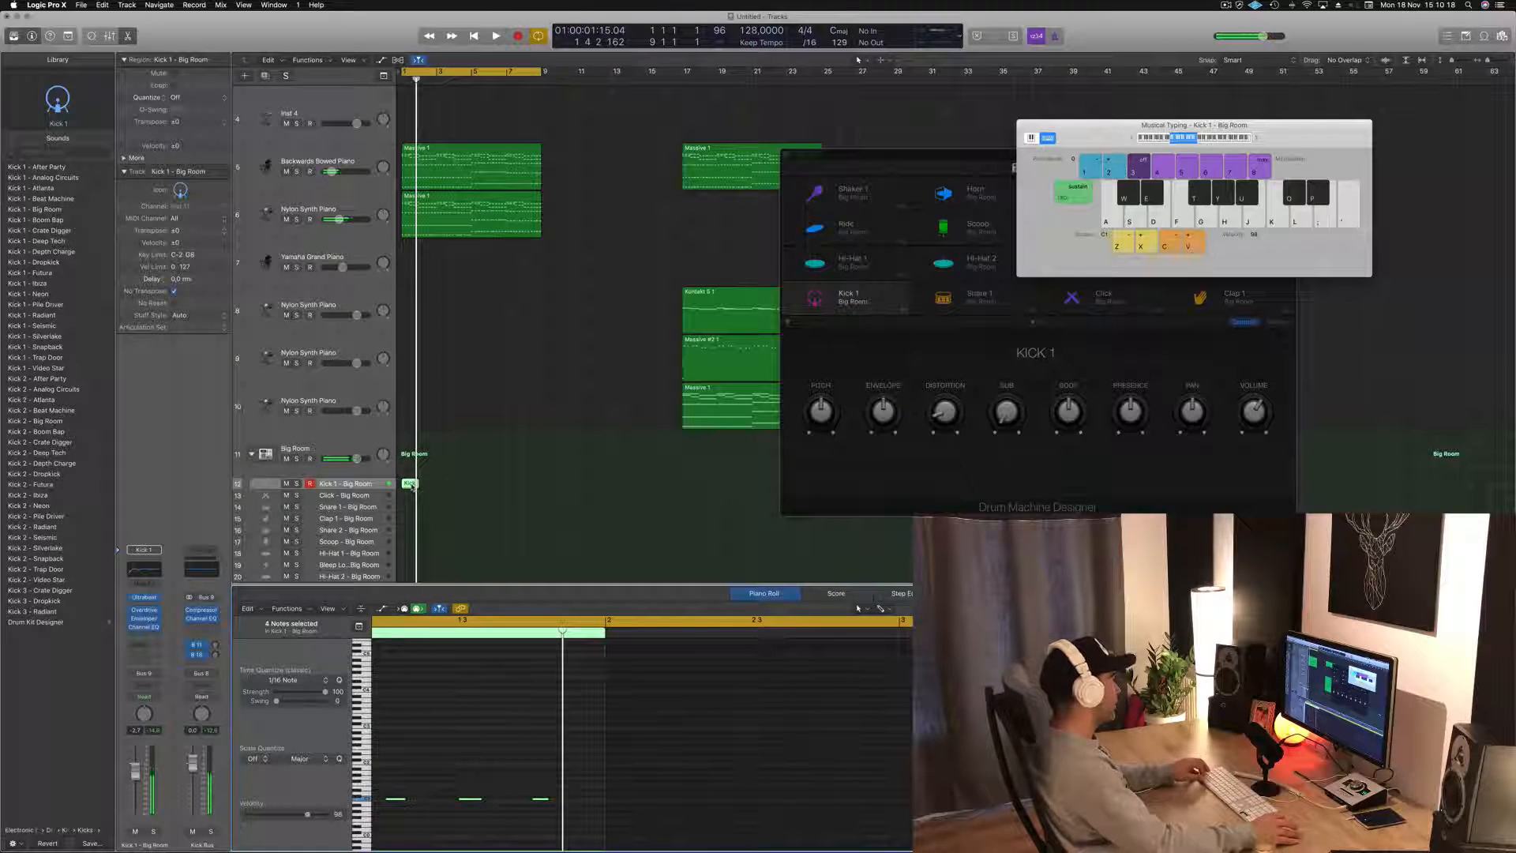
- Copy the one-bar Kick 1 region until it fills the eight-bar loop and play the result
left_click_drag(412, 487, 481, 494)
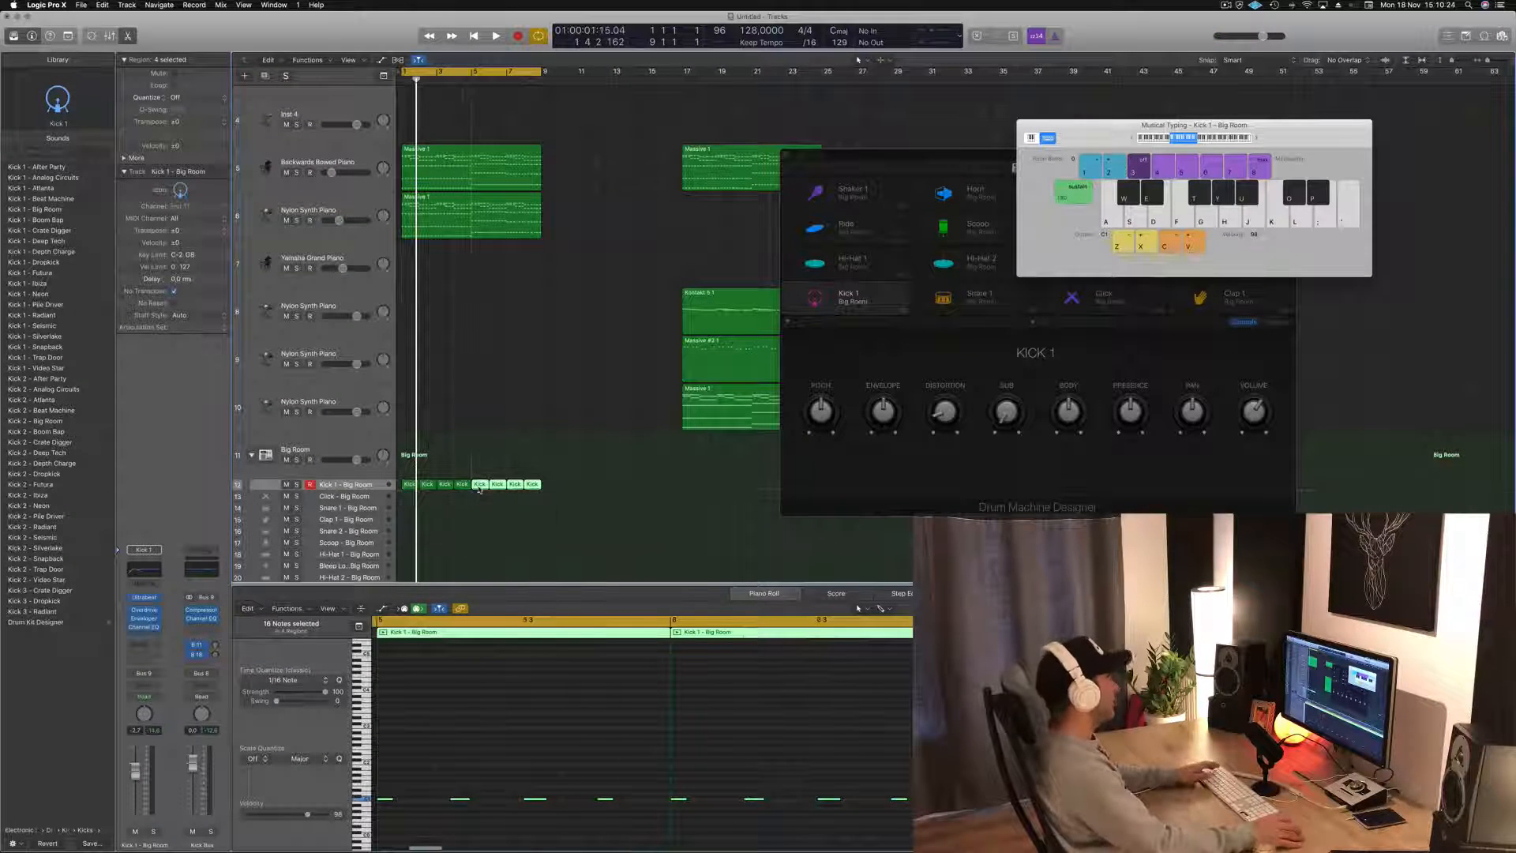
key("space")
key("super+Left")
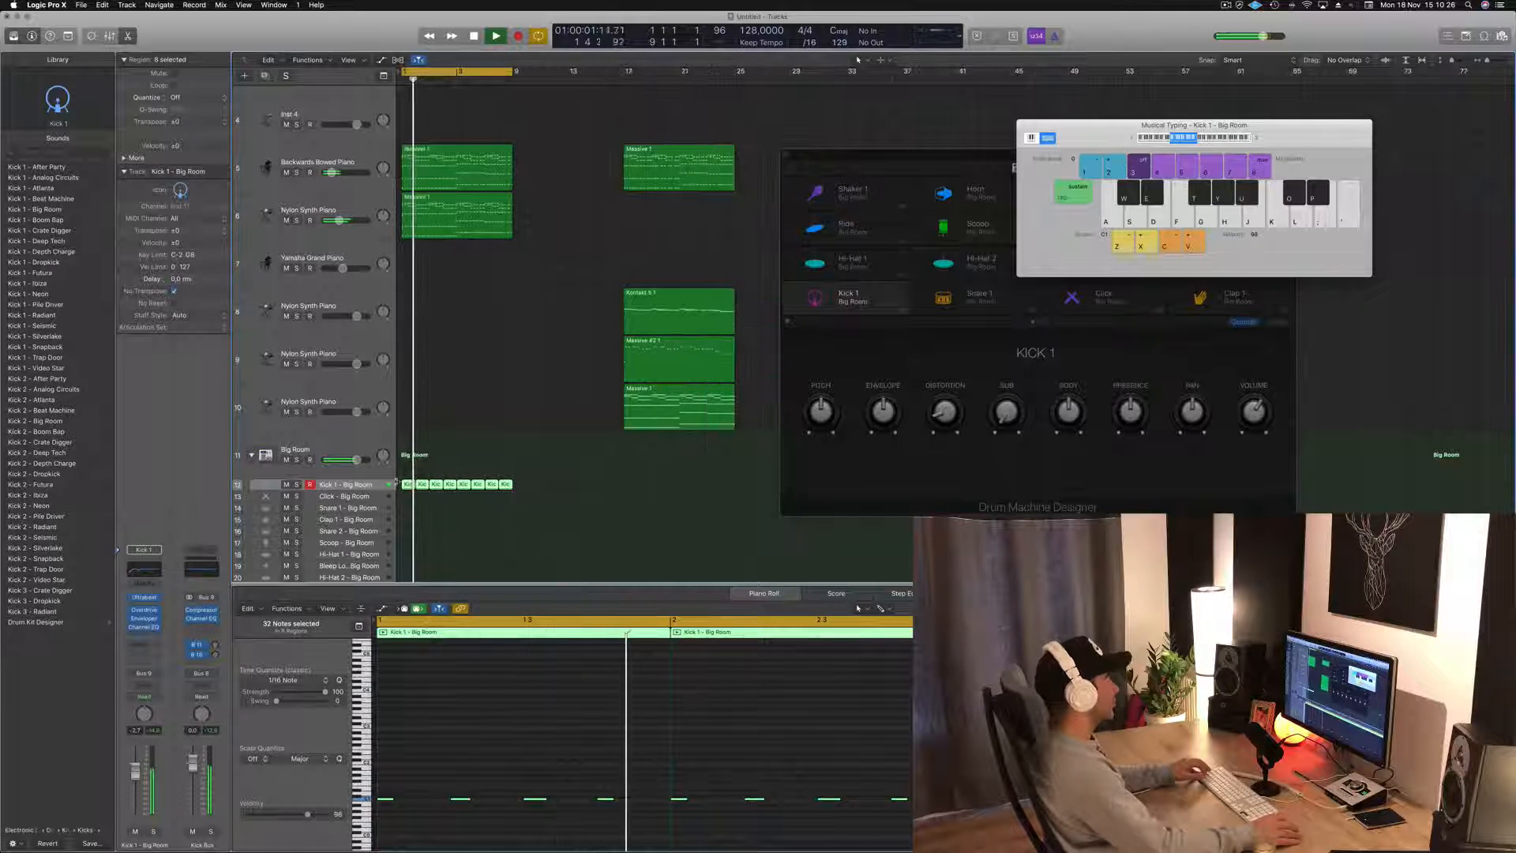
- Copy the first kick region onto the Snare 1 track at bar 1
left_click(435, 527)
scroll(436, 527, "down", 5)
scroll(447, 512, "down", 2)
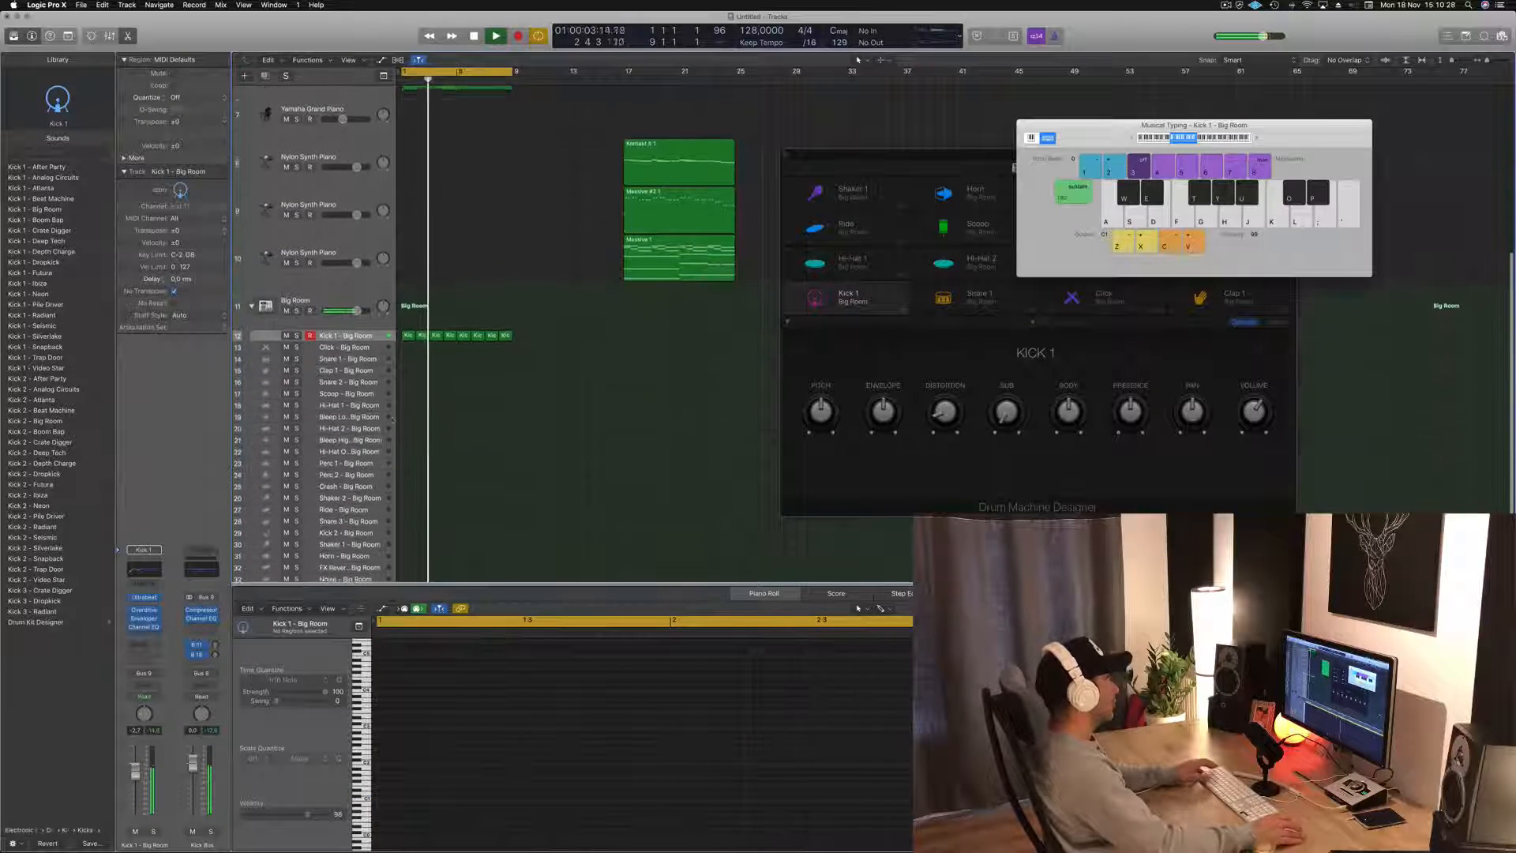
left_click(408, 330)
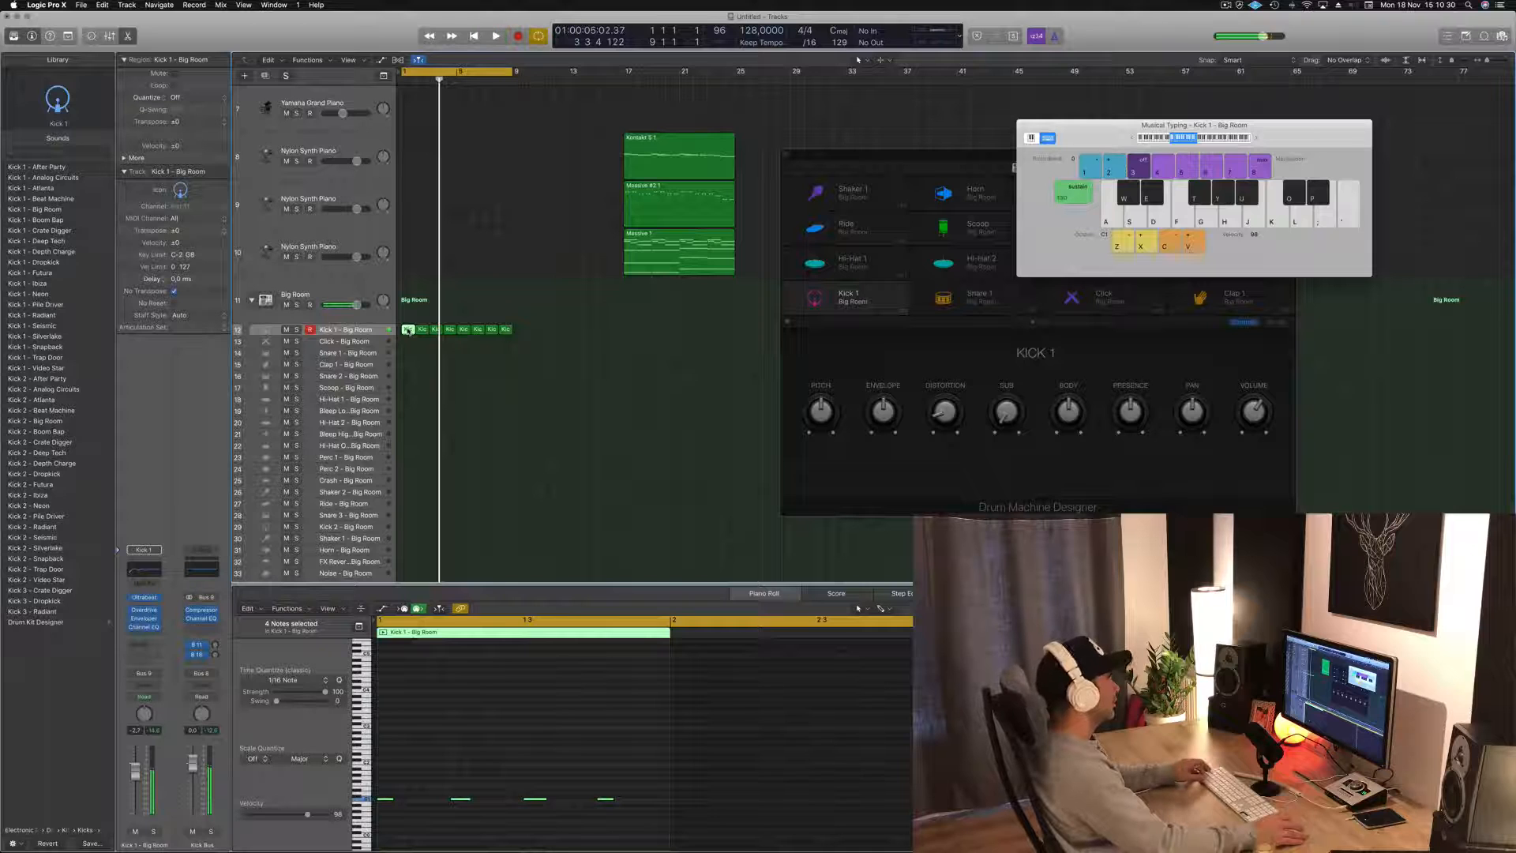
left_click_drag(408, 330, 408, 354)
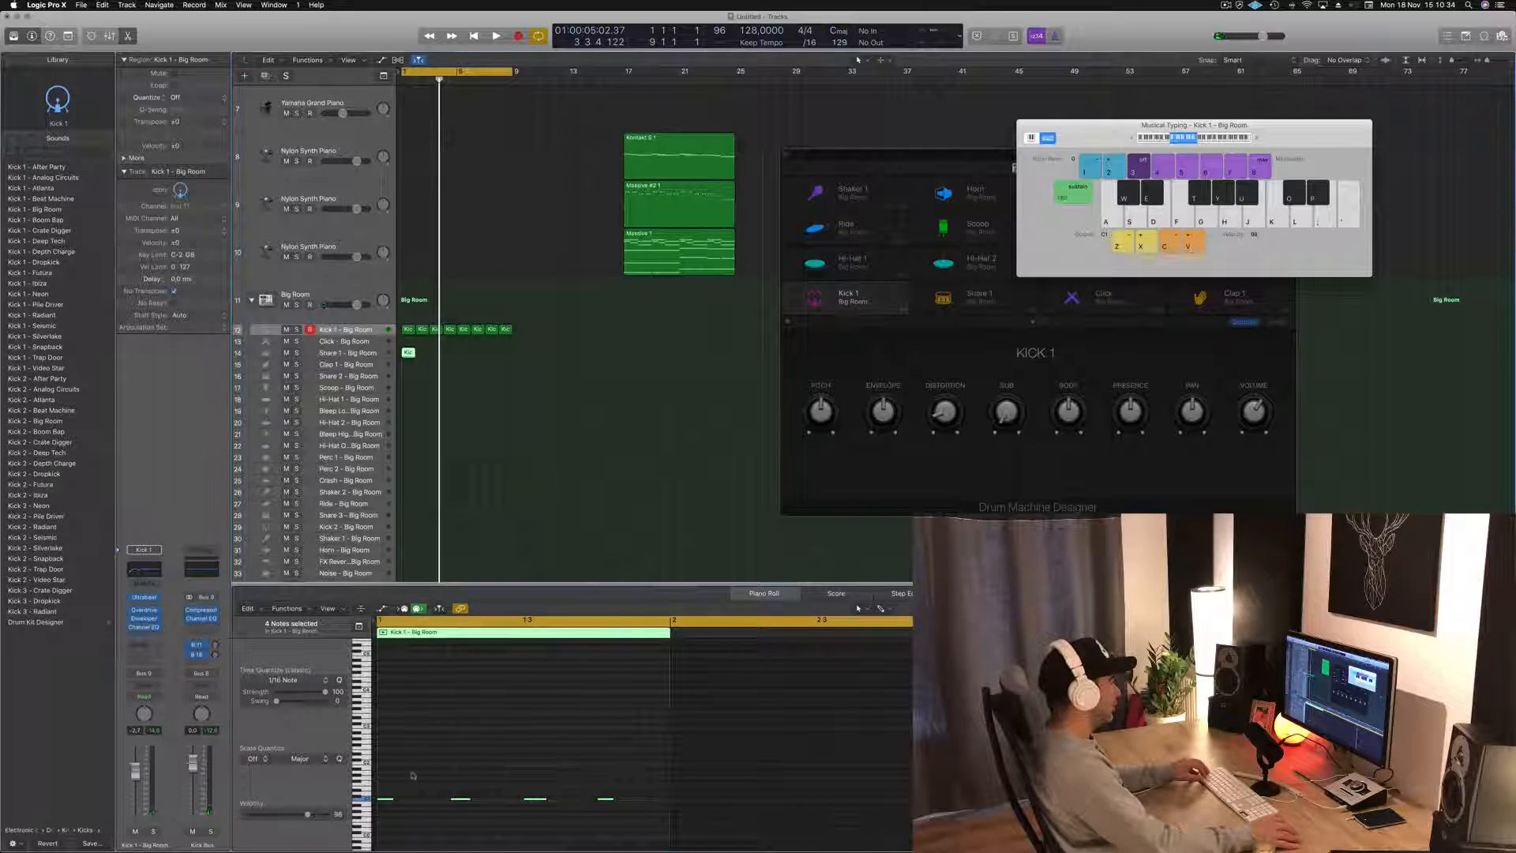
- Delete the first and third notes of the snare region and raise the remaining two to the snare's pitch
left_click_drag(412, 776, 393, 821)
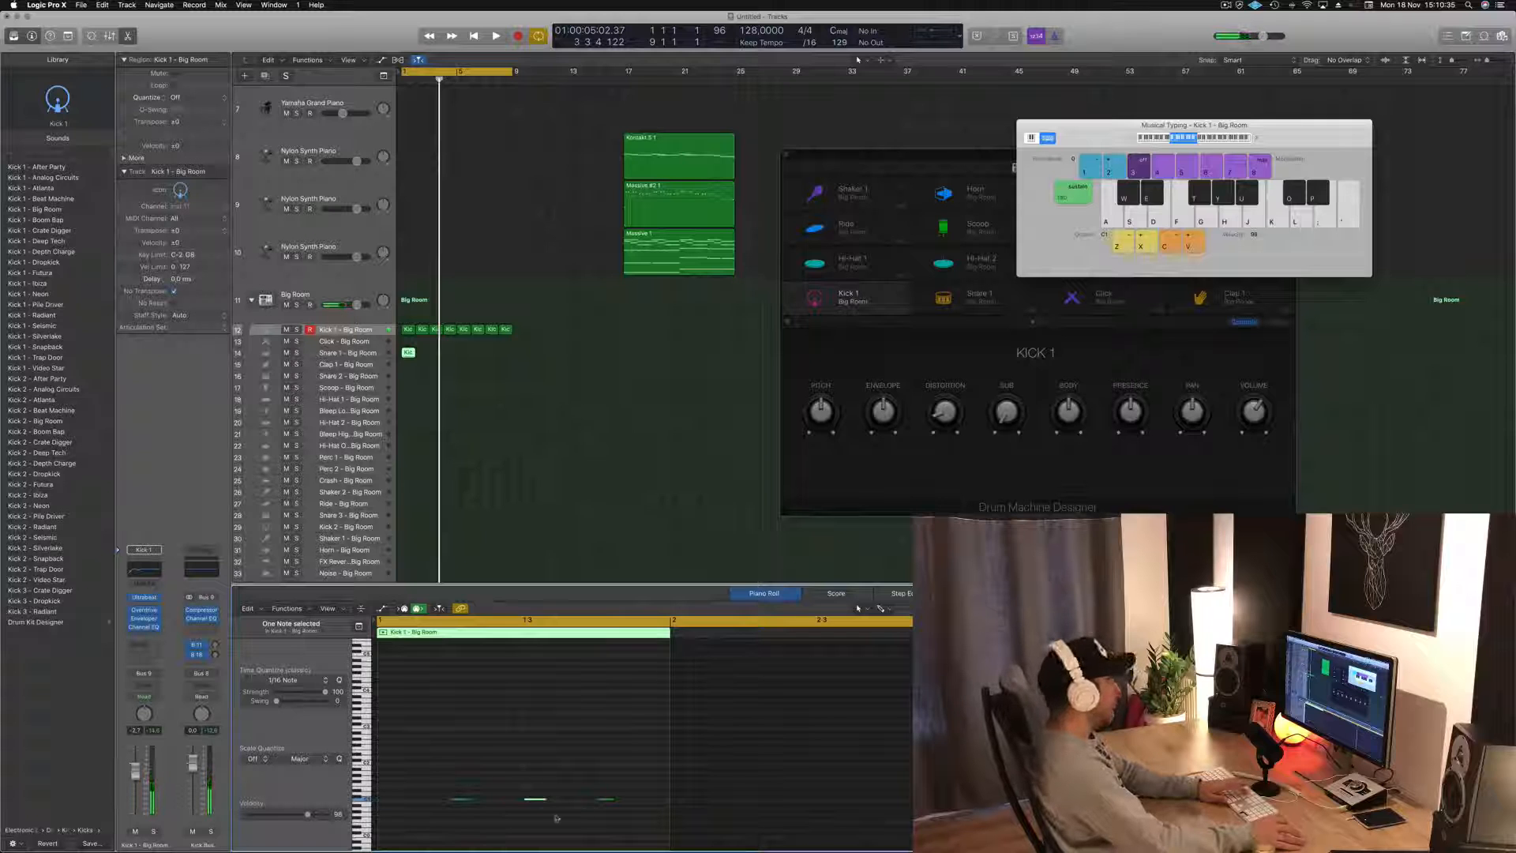
left_click_drag(630, 791, 403, 819)
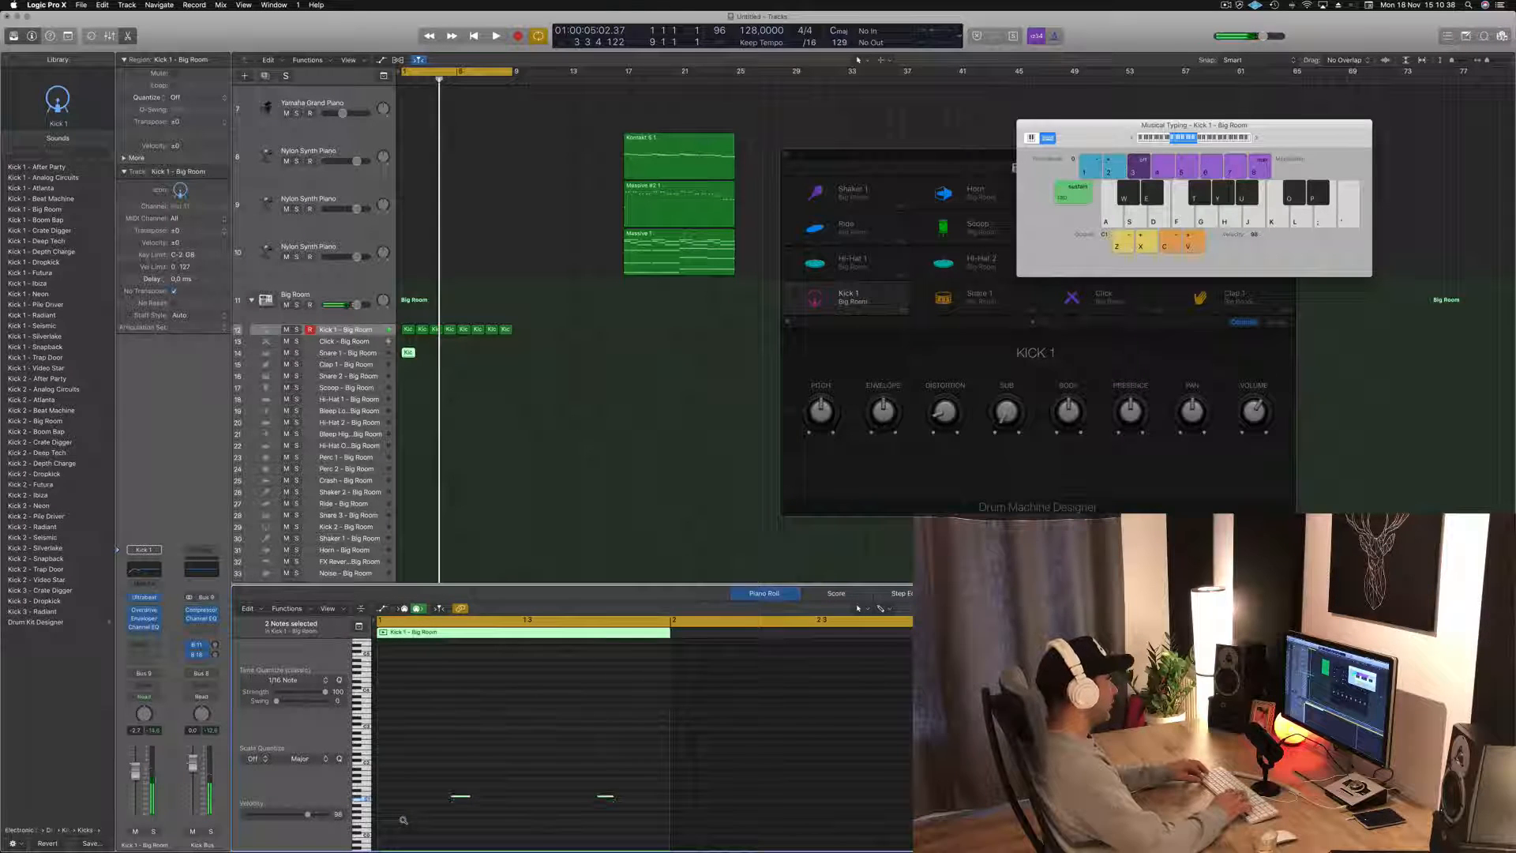
key("space")
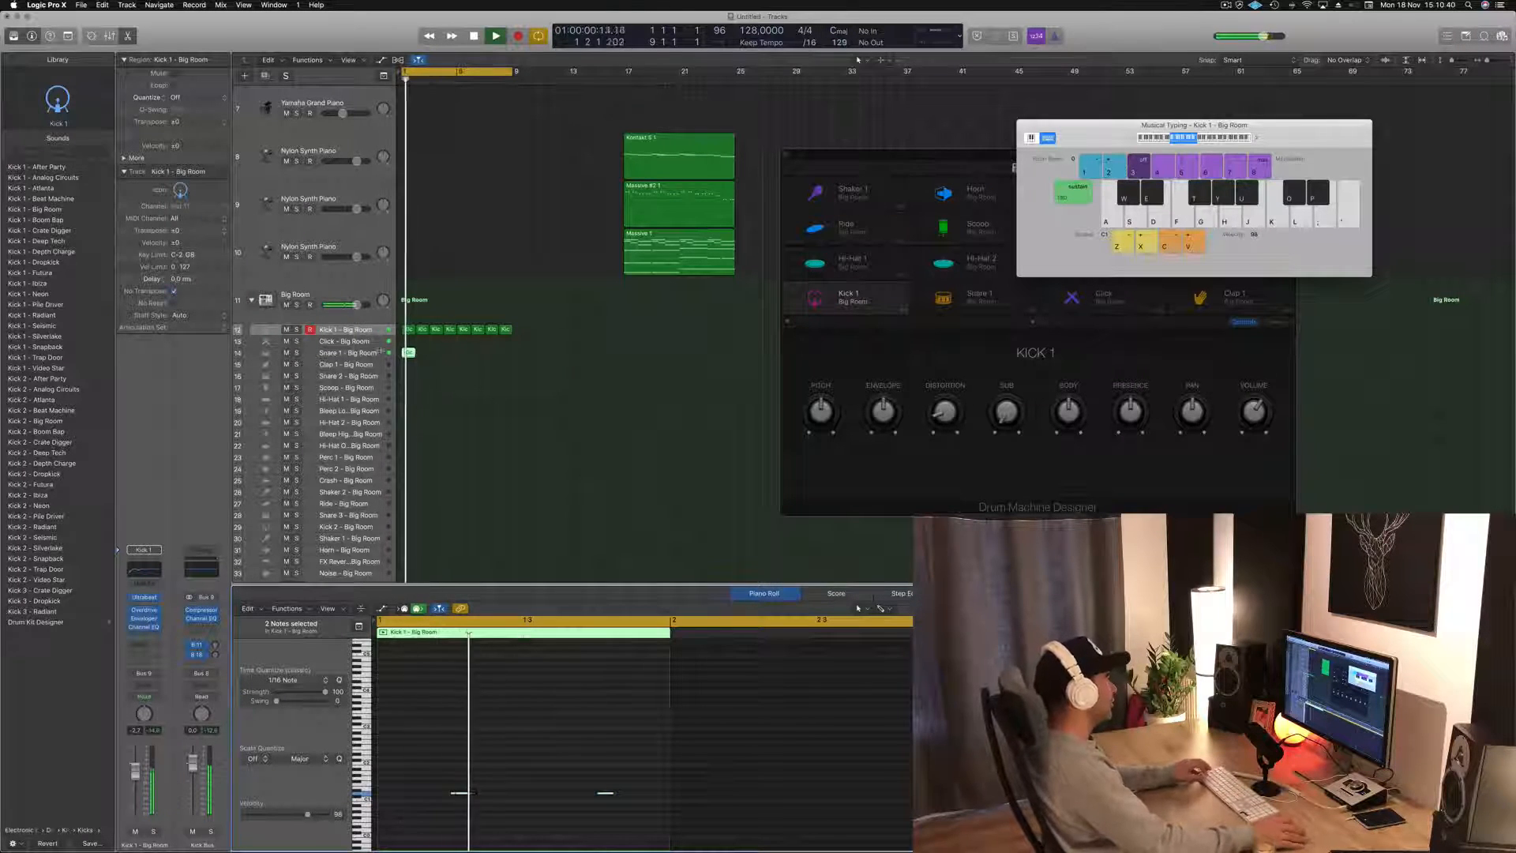
- Copy the one-bar Snare 1 region until it fills the eight-bar loop
left_click_drag(412, 354, 438, 357)
mouse_move(473, 352)
left_mouse_down()
mouse_move(409, 355)
mouse_move(464, 360)
left_mouse_up()
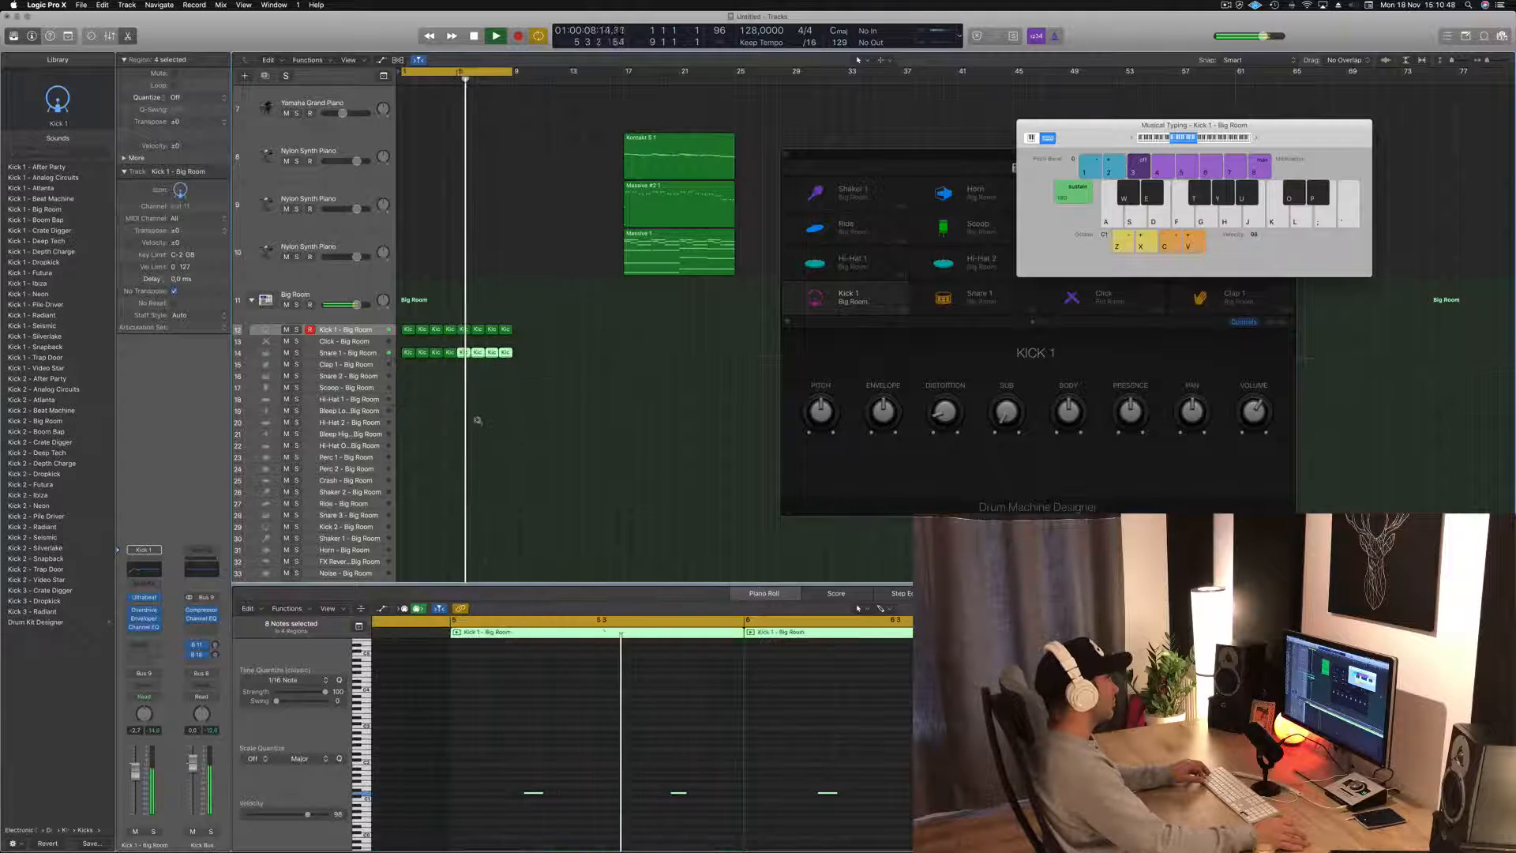
- Copy the first Snare 1 region onto the Hi-Hat 1 track at bar 1
scroll(472, 438, "down", 3)
scroll(487, 428, "down", 1)
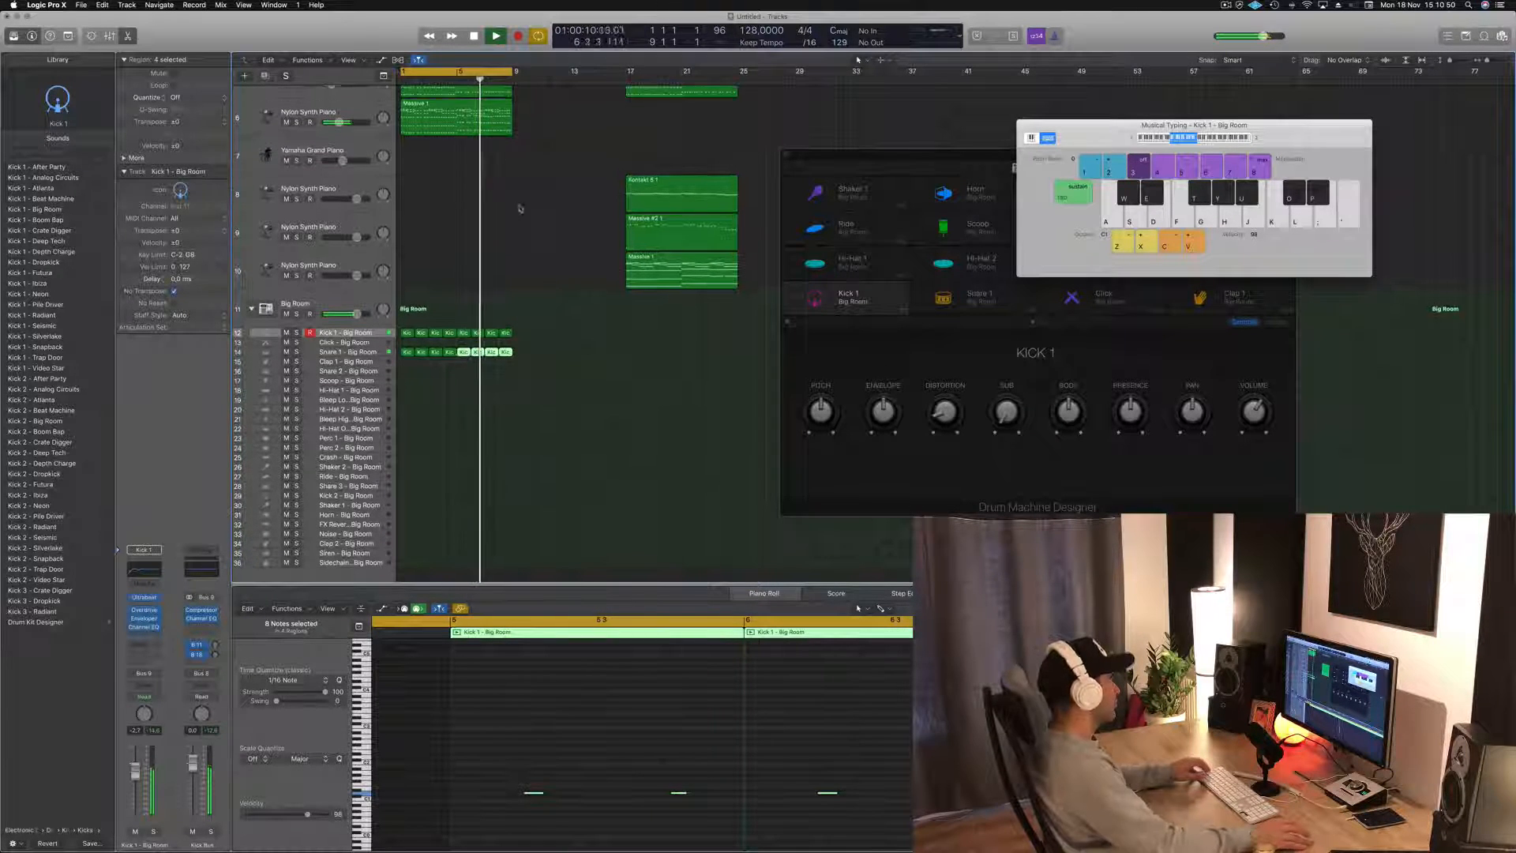
left_click(341, 110)
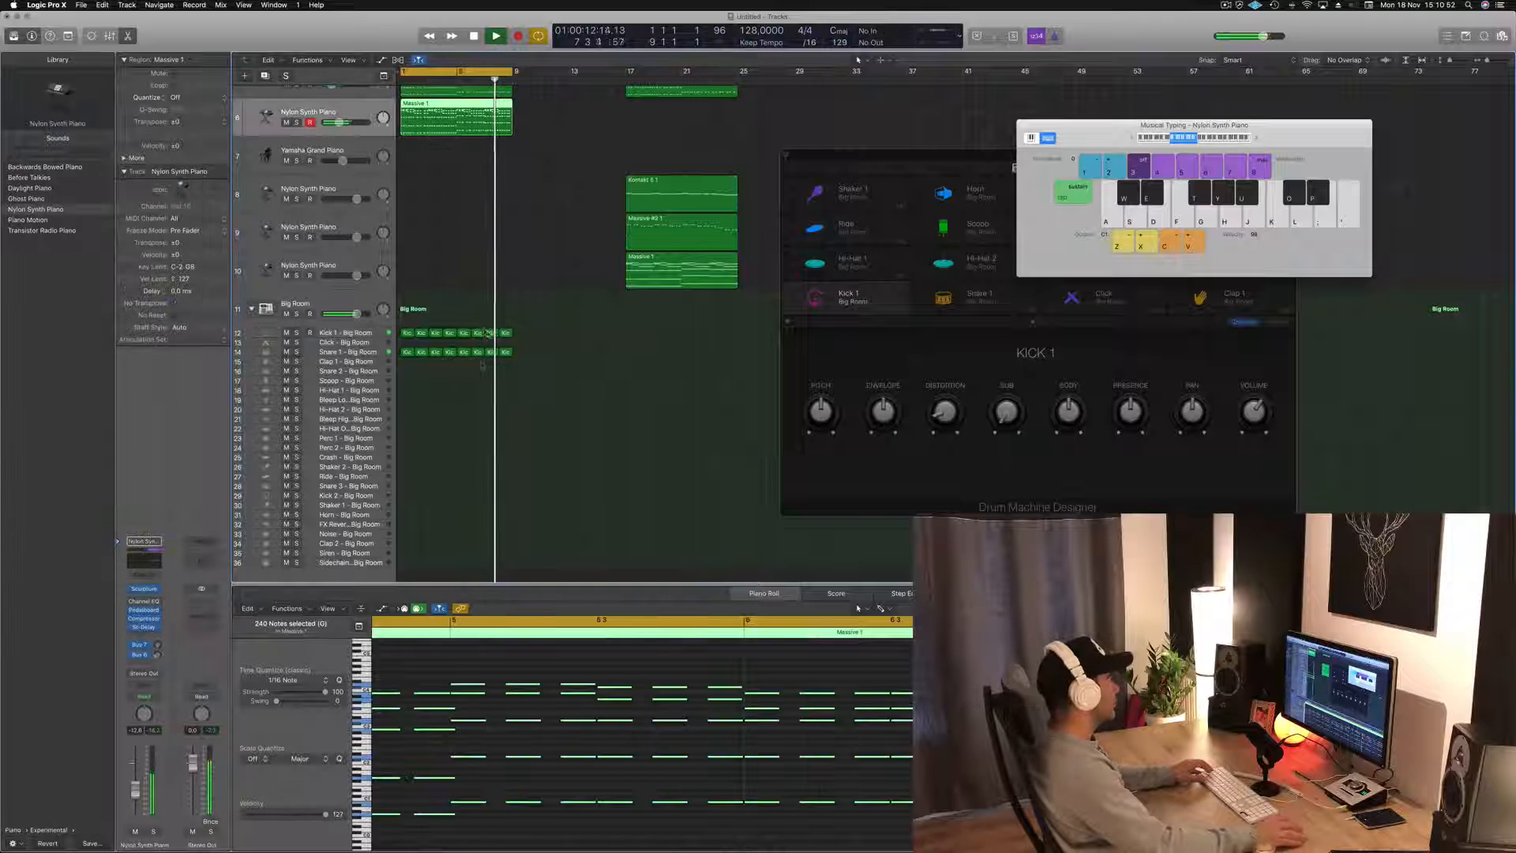
left_click(405, 352)
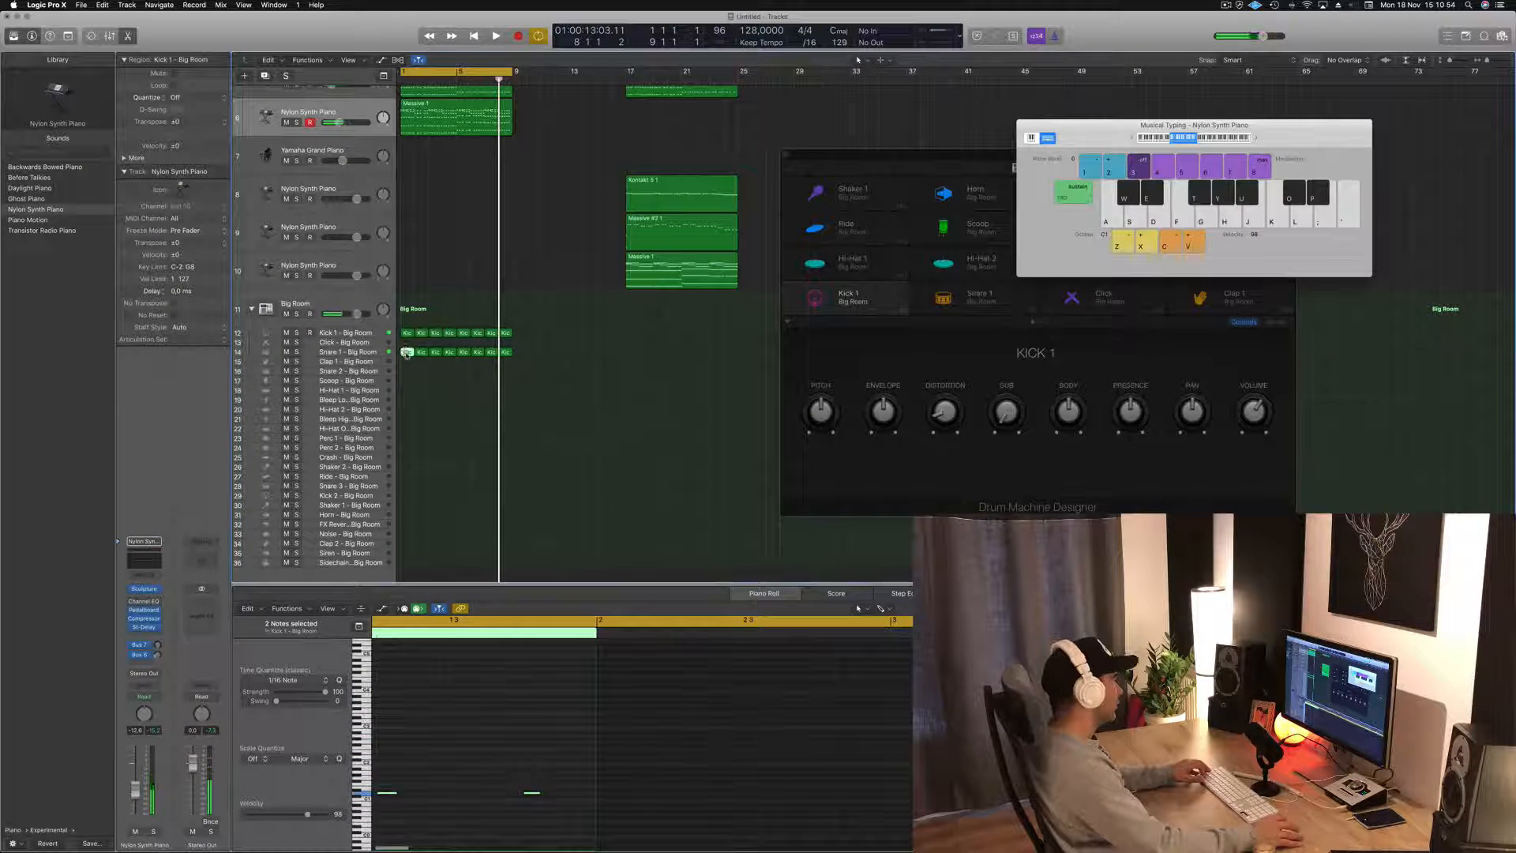
left_click_drag(406, 356, 407, 394)
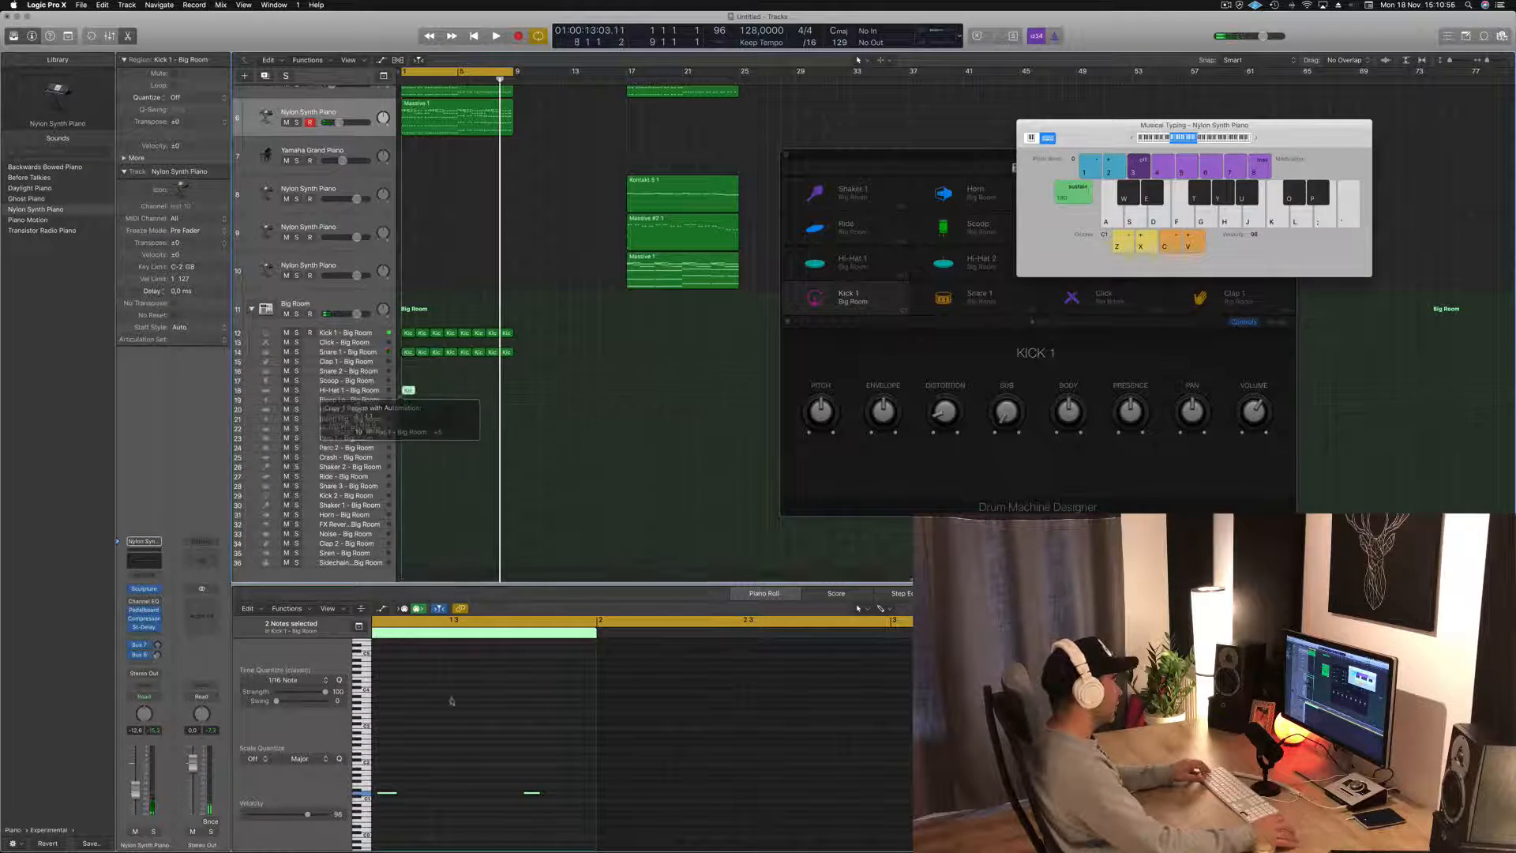
- Move the two hi-hat notes to the hi-hat's pitch on the offbeats and duplicate them so every beat has an offbeat hit
left_click_drag(551, 790, 384, 802)
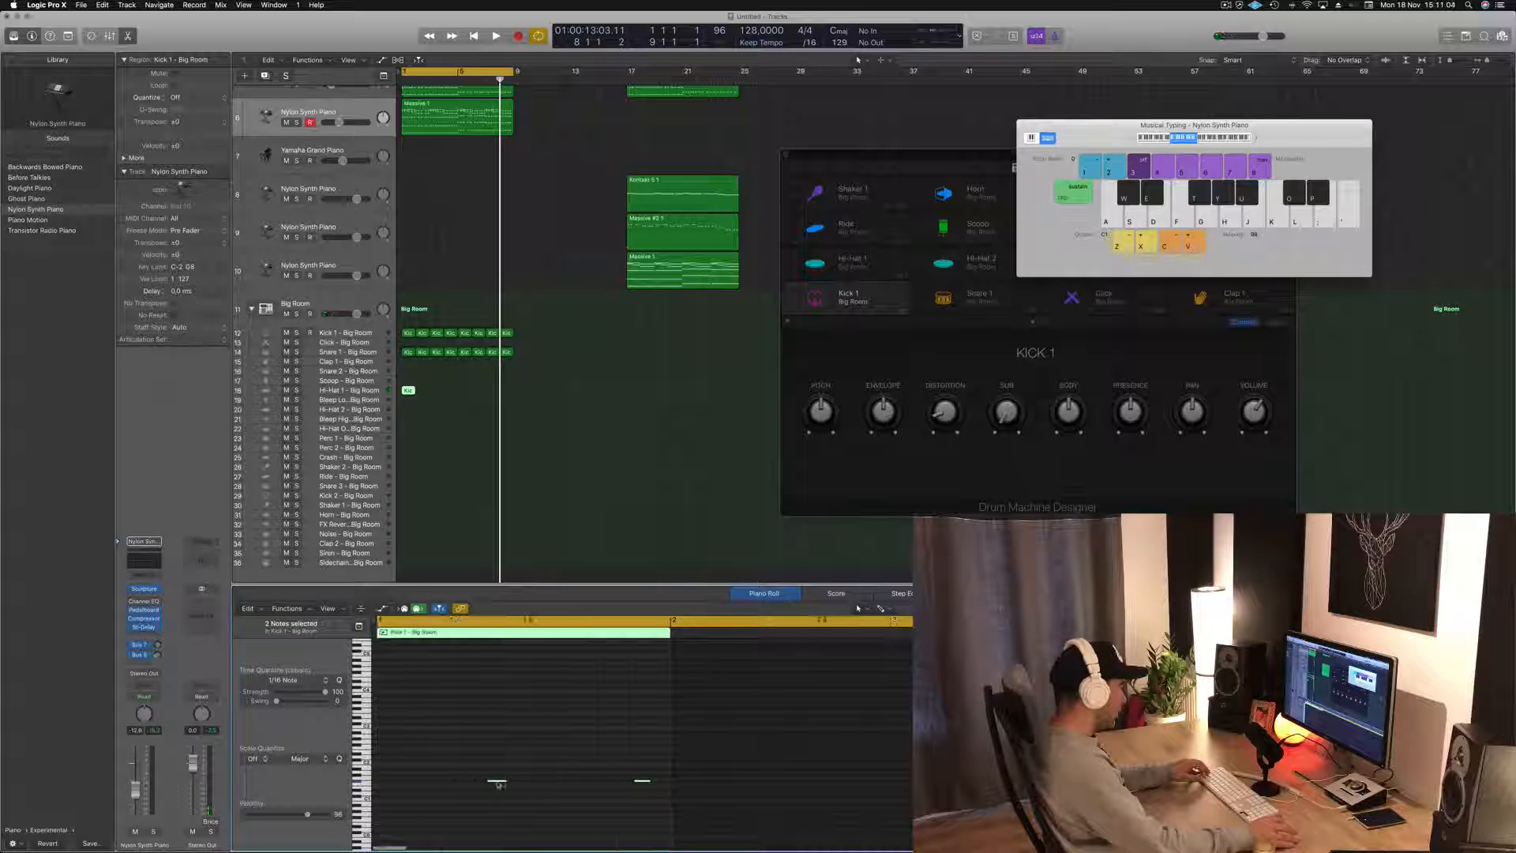
left_click_drag(496, 784, 425, 787)
key("space")
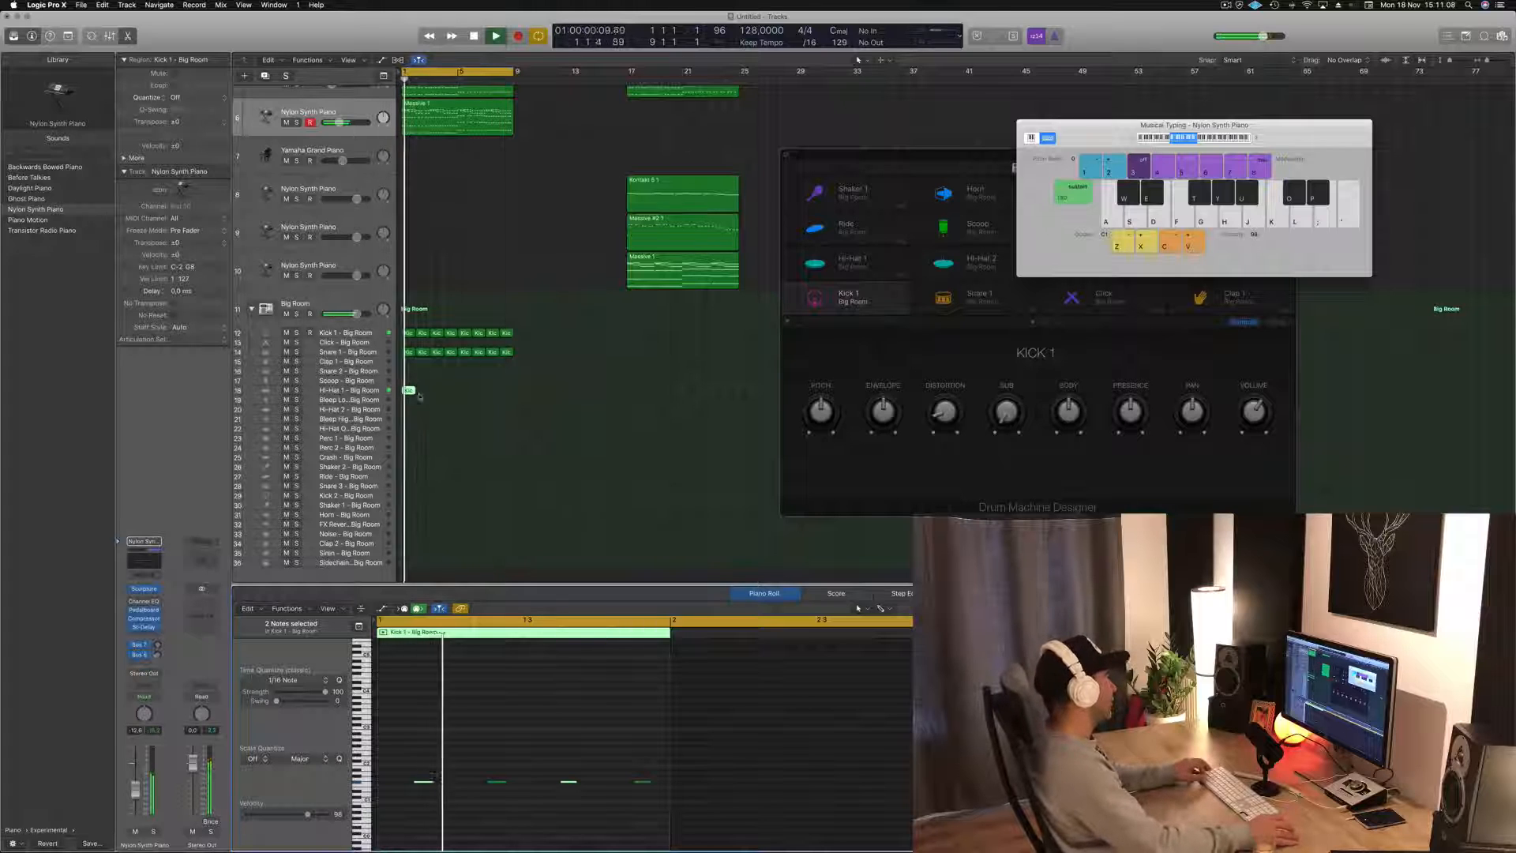
- Copy the one-bar Hi-Hat 1 region until it fills the eight-bar loop and play the result
left_click_drag(408, 390, 467, 394)
key("space")
left_click(464, 452)
key("space")
key("super+Left")
key("super+Left")
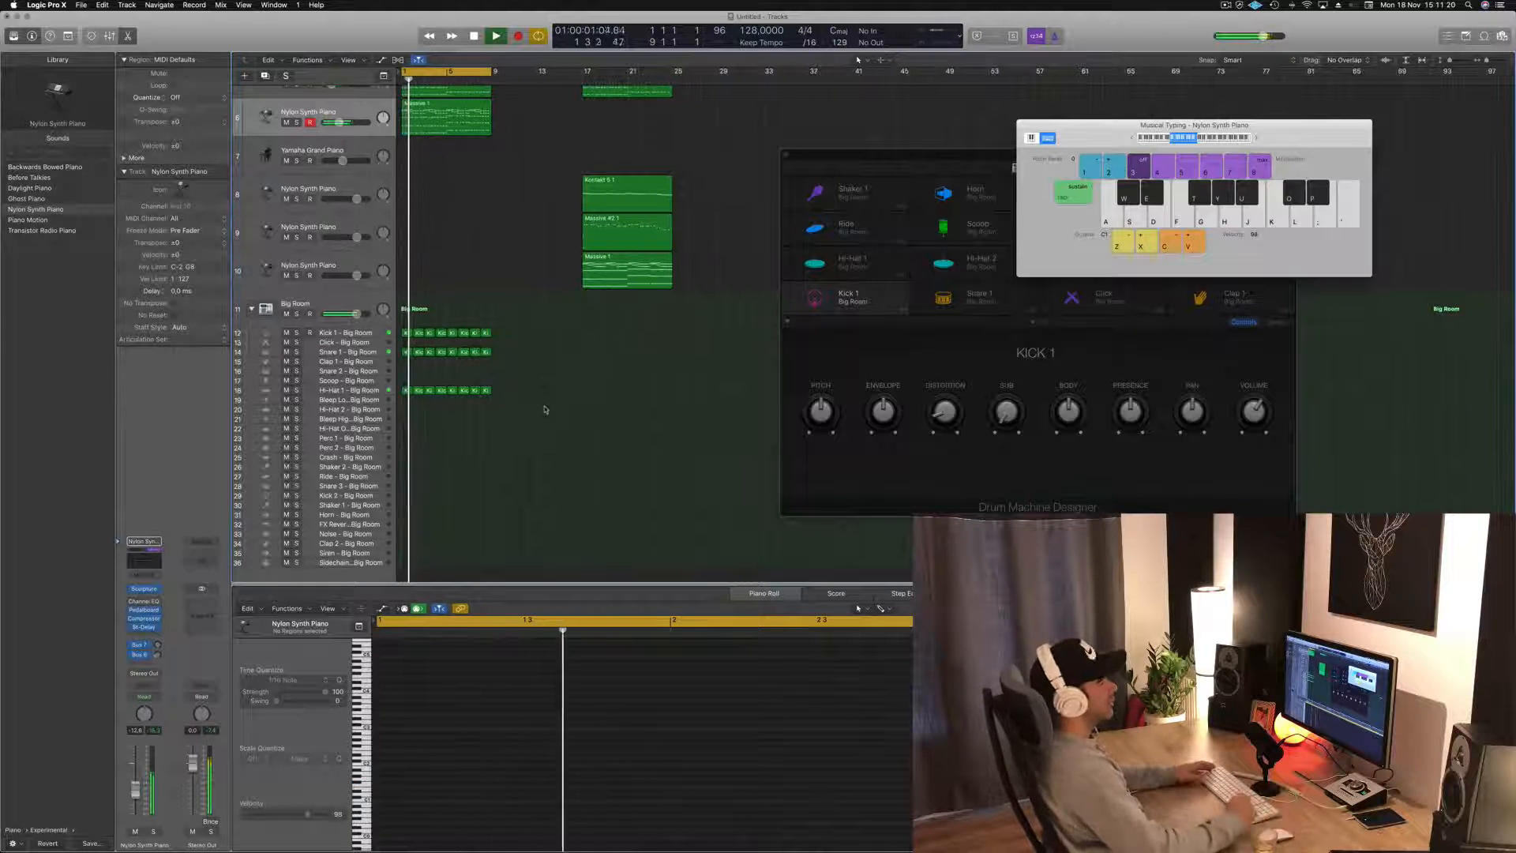
- Lower the Hi-Hat 1 track's volume while the loop plays
left_click(347, 391)
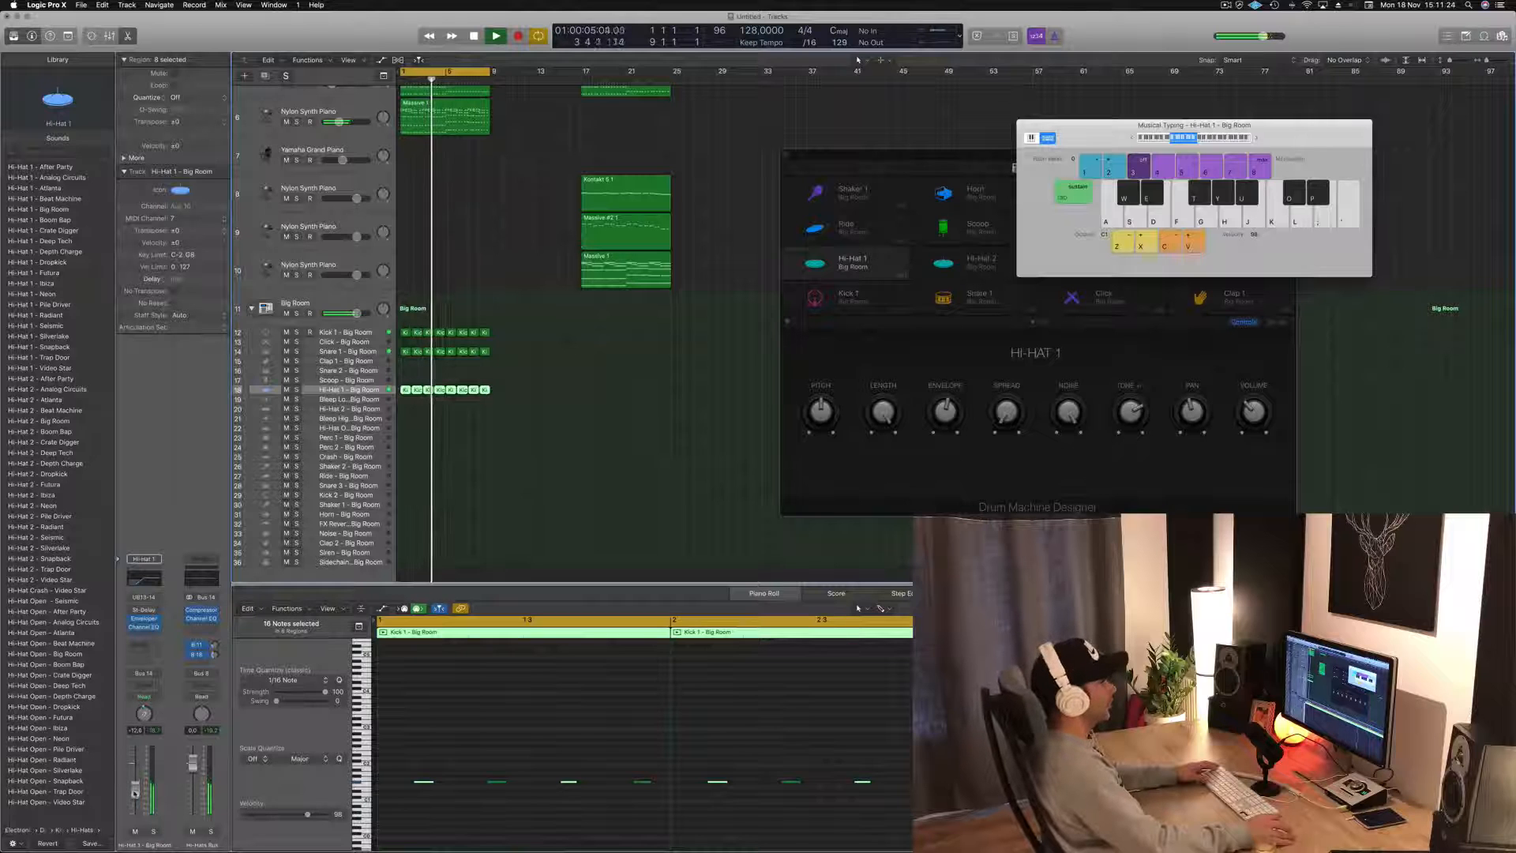
scroll(530, 380, "up", 5)
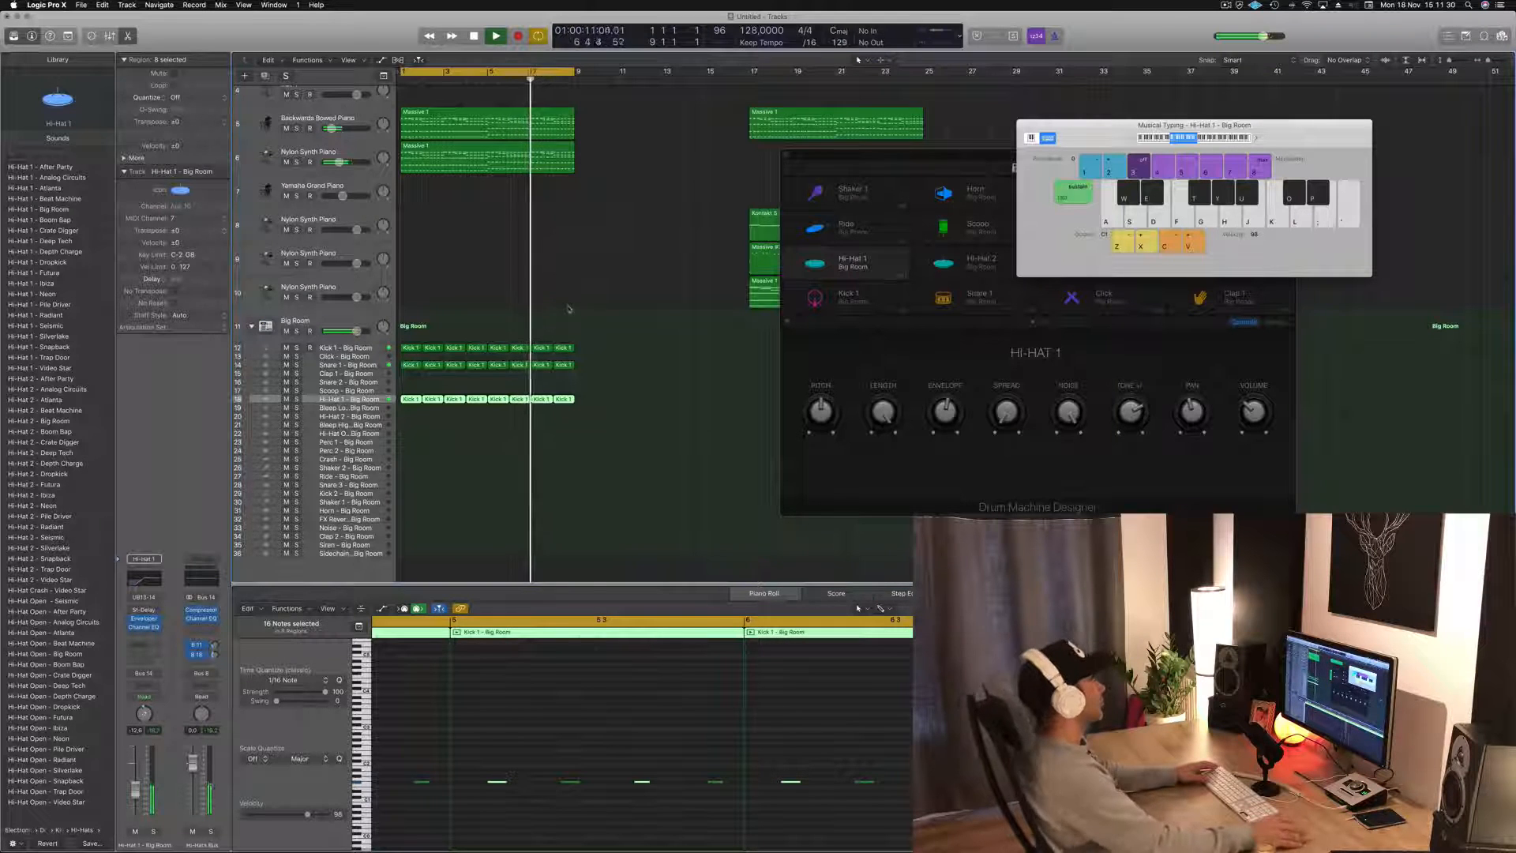
scroll(426, 285, "up", 5)
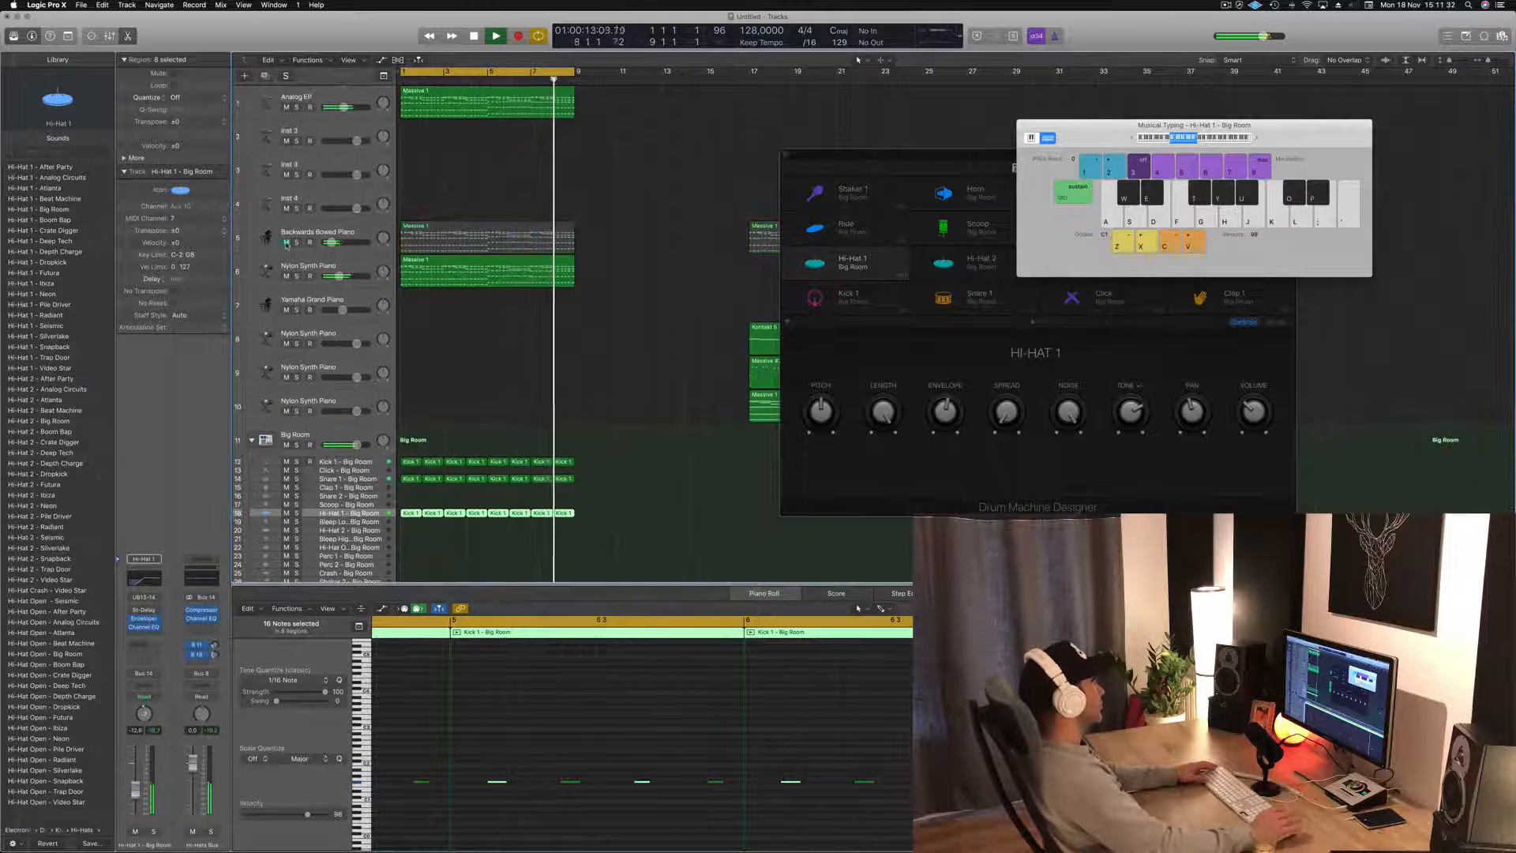
- Copy the Nylon Synth Piano region onto the Inst 2 track and place that track directly below Nylon Synth Piano
left_click(376, 268)
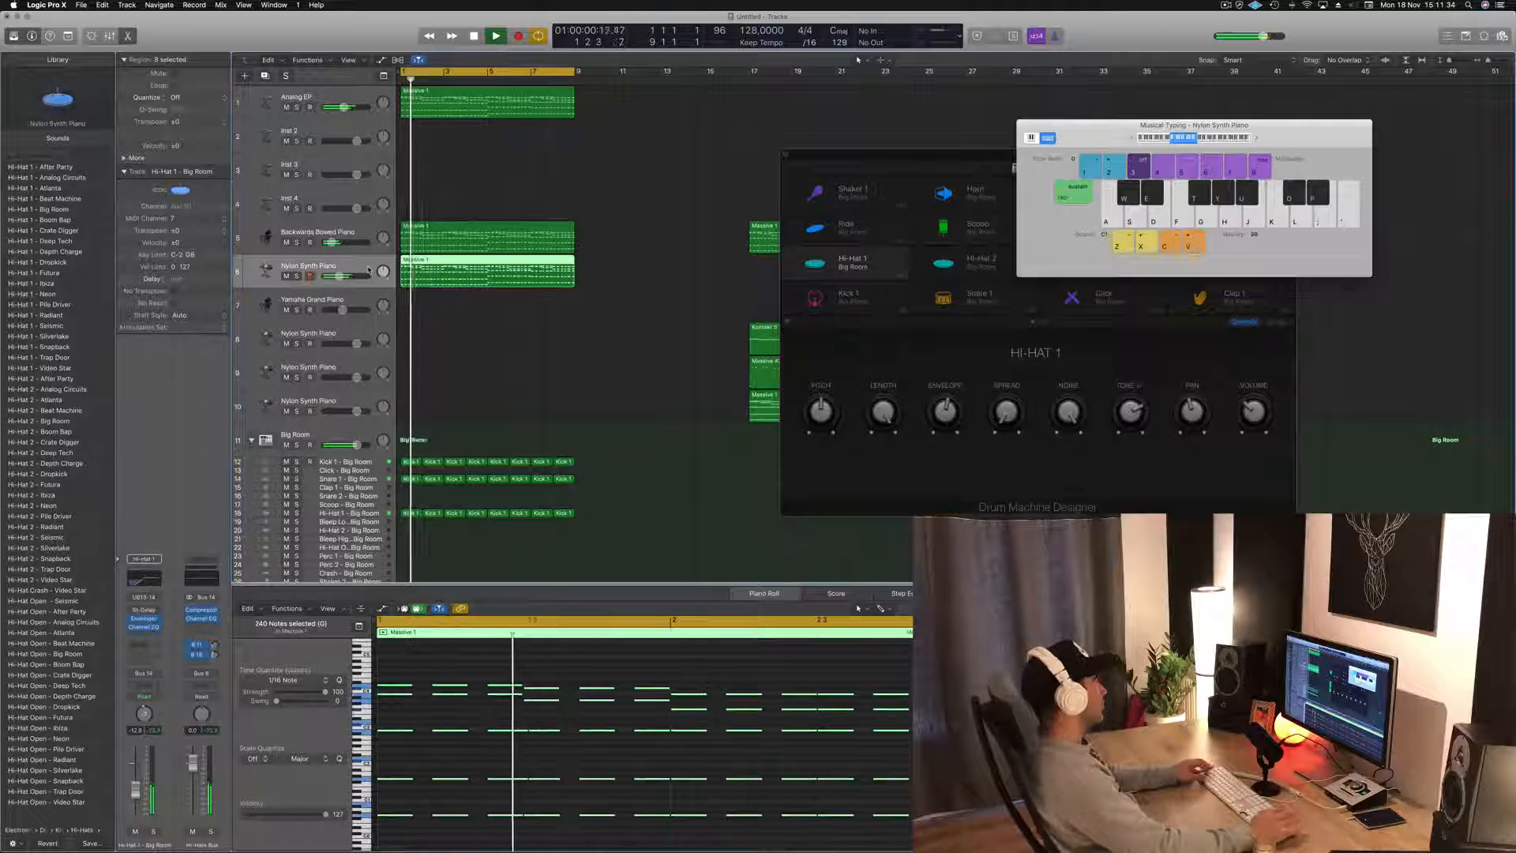
key("space")
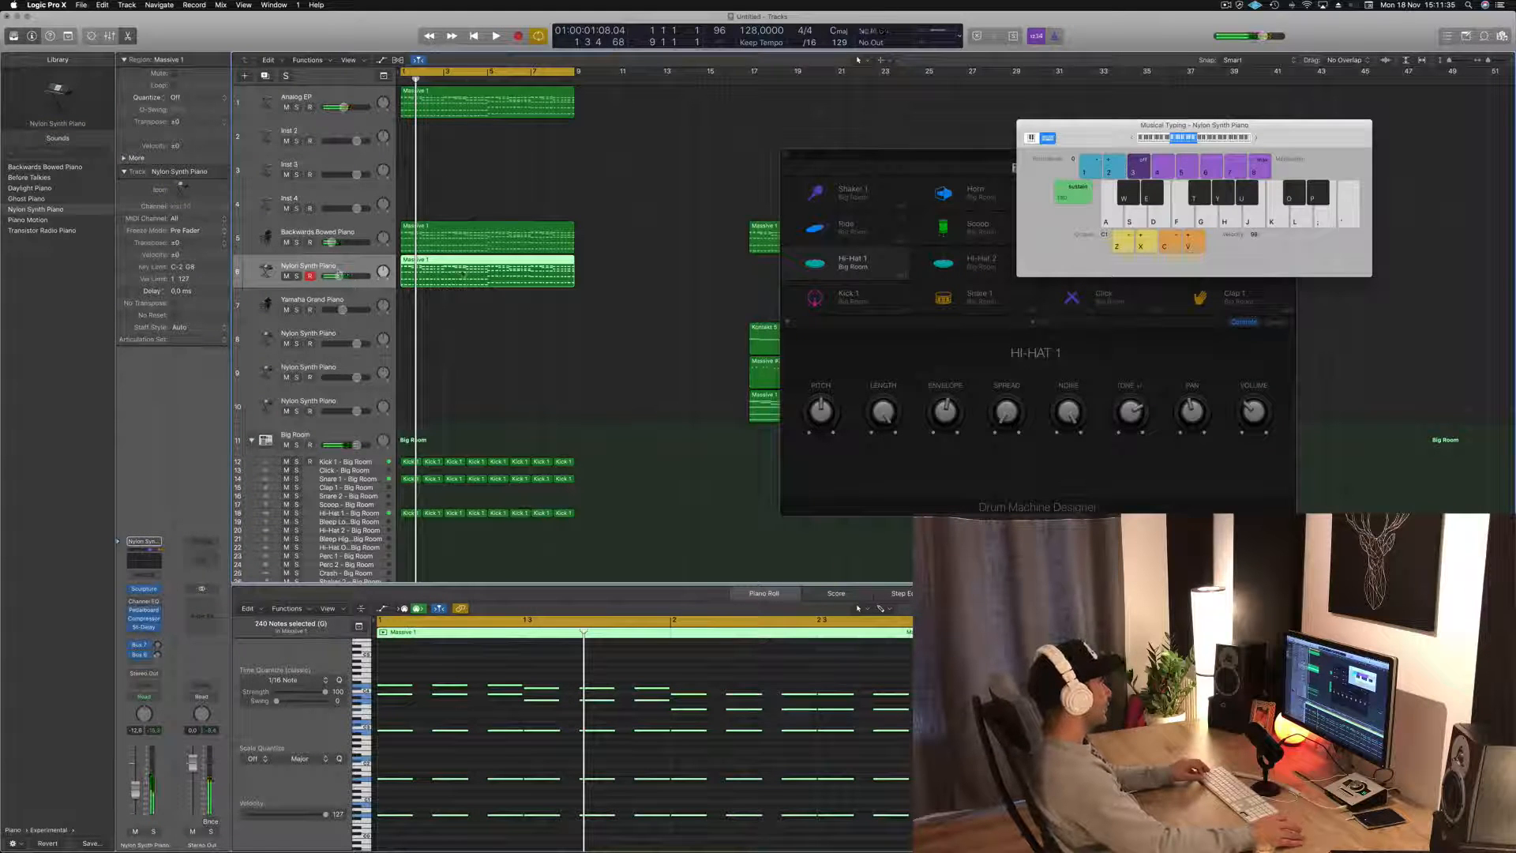
left_click_drag(463, 262, 462, 135)
left_click_drag(352, 226, 355, 295)
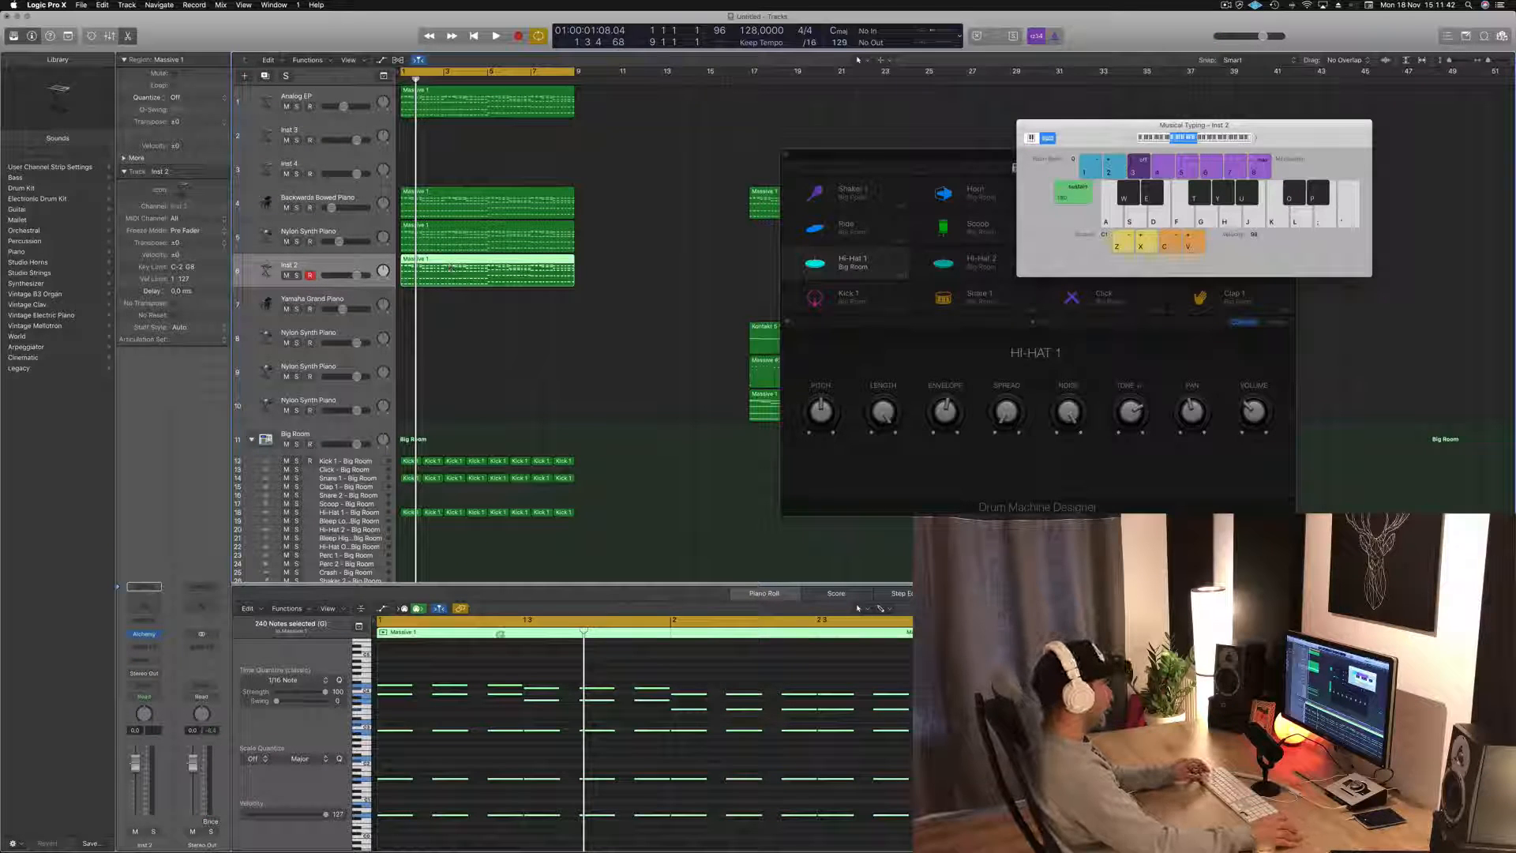
- Delete all notes above the lowest row in the Inst 2 region, keeping only the bass line
scroll(486, 671, "down", 6)
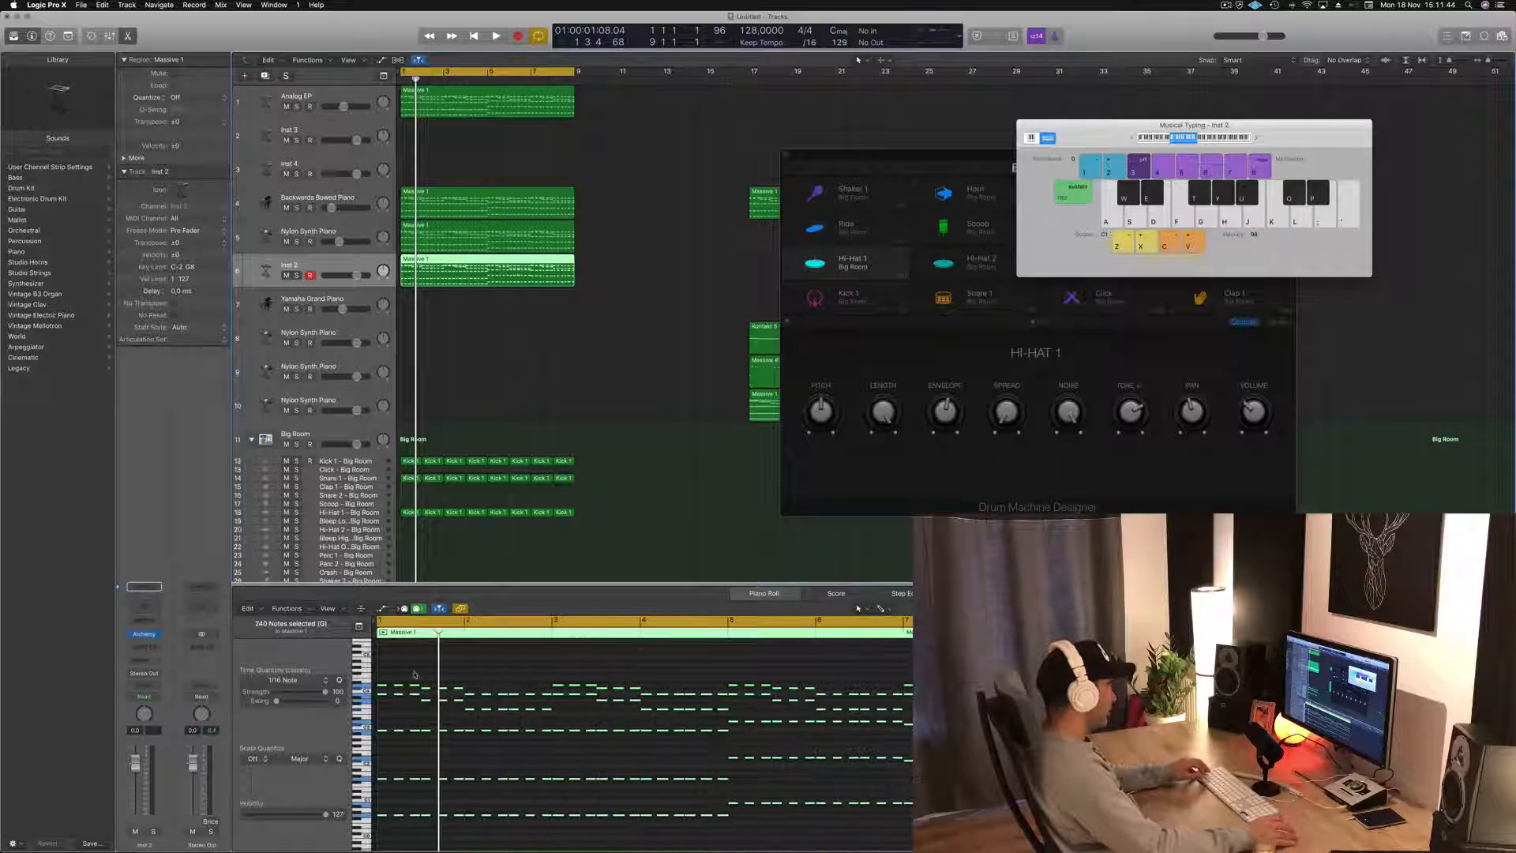
left_click_drag(388, 669, 565, 690)
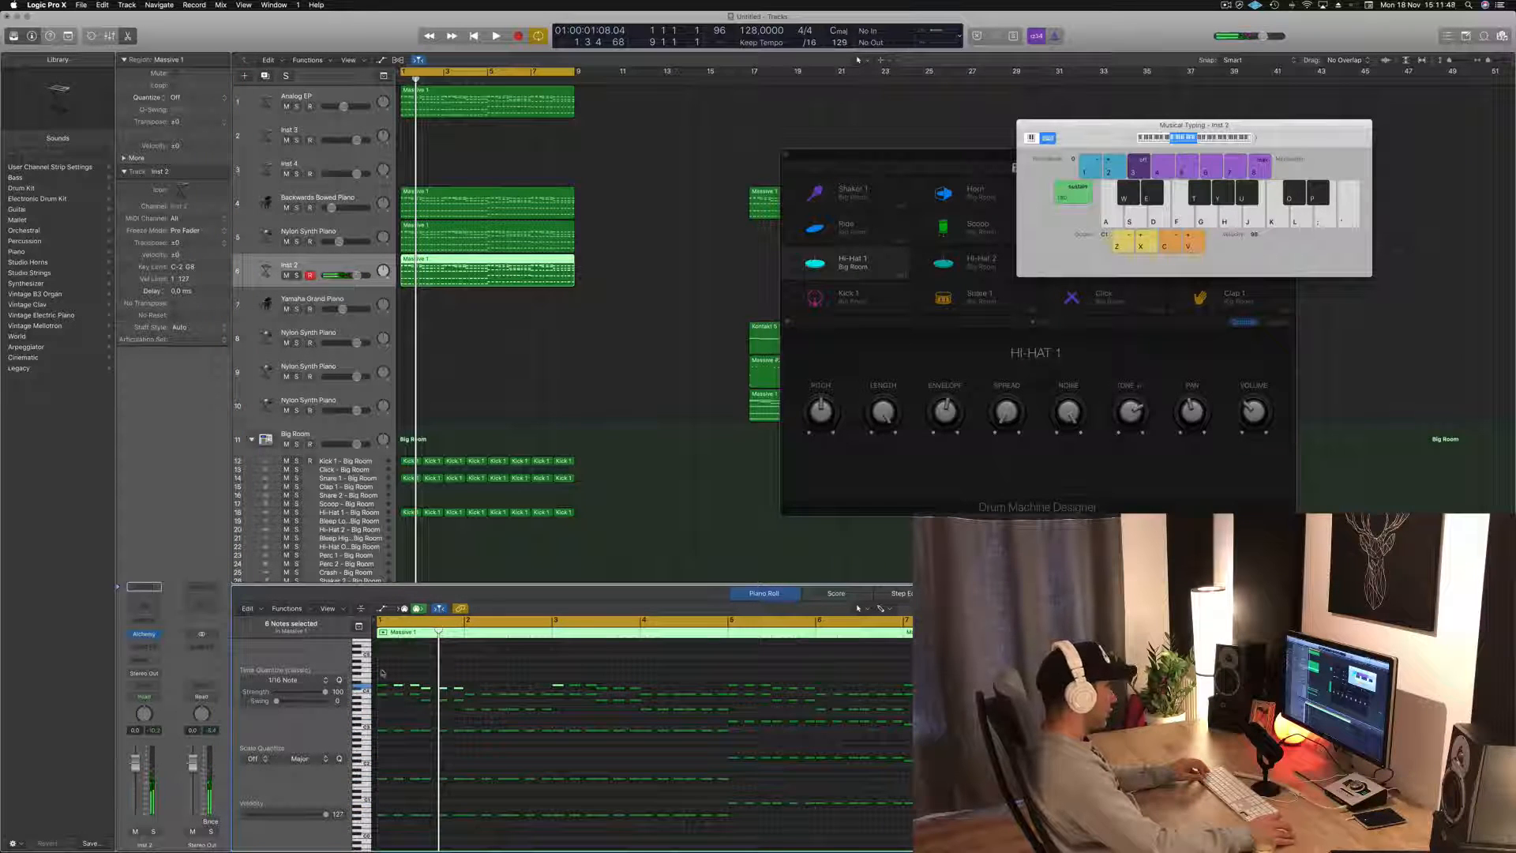
left_click_drag(383, 670, 914, 776)
key("super+a")
key("Delete")
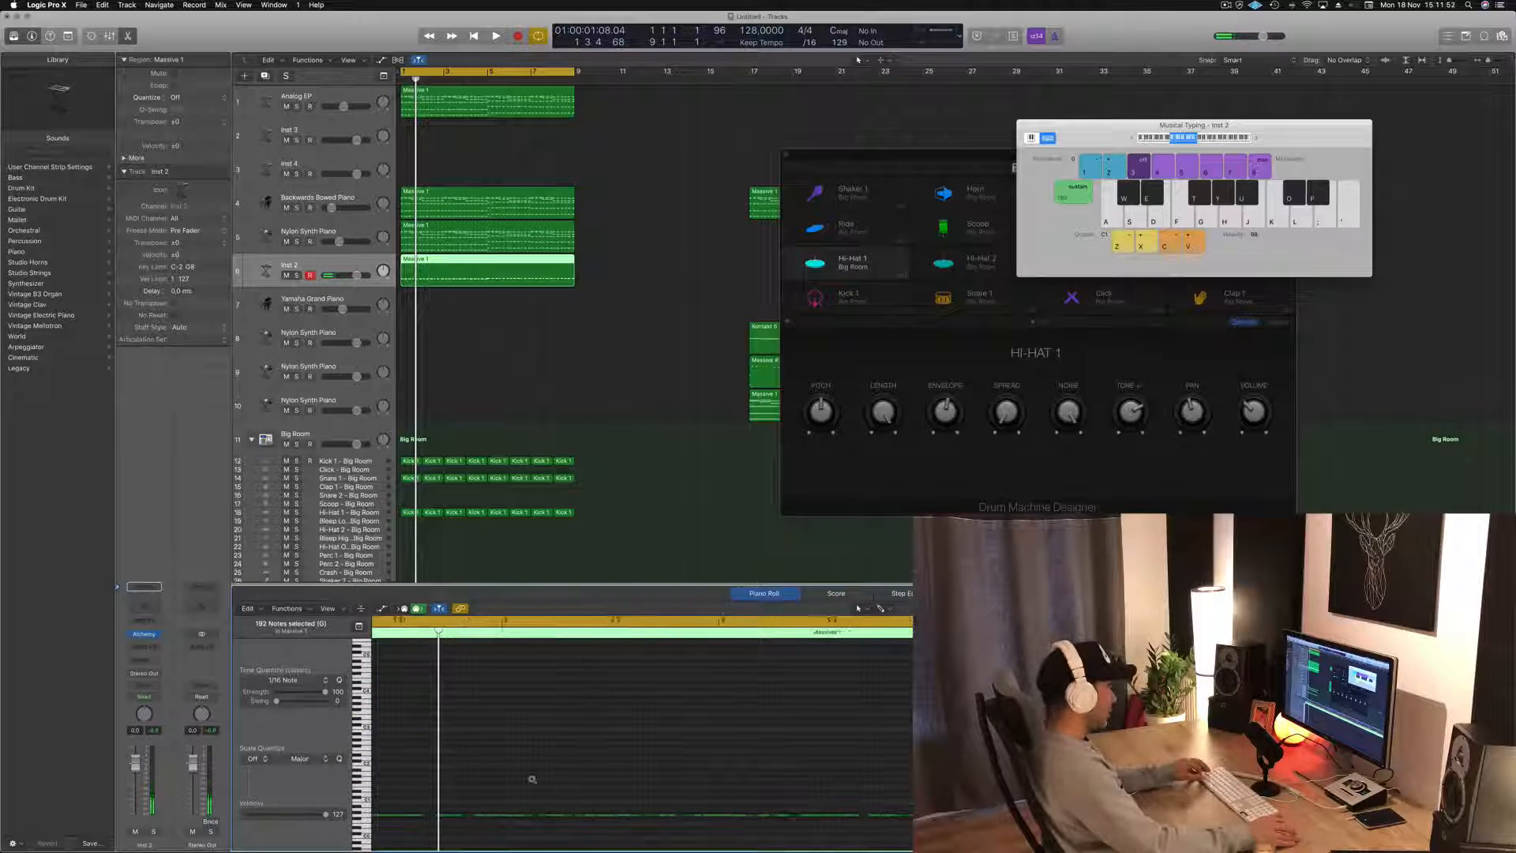
- Duplicate all remaining bass notes slightly later in time at the same pitch for a denser rhythm, and preview the result
scroll(535, 781, "up", 4)
key("super+a")
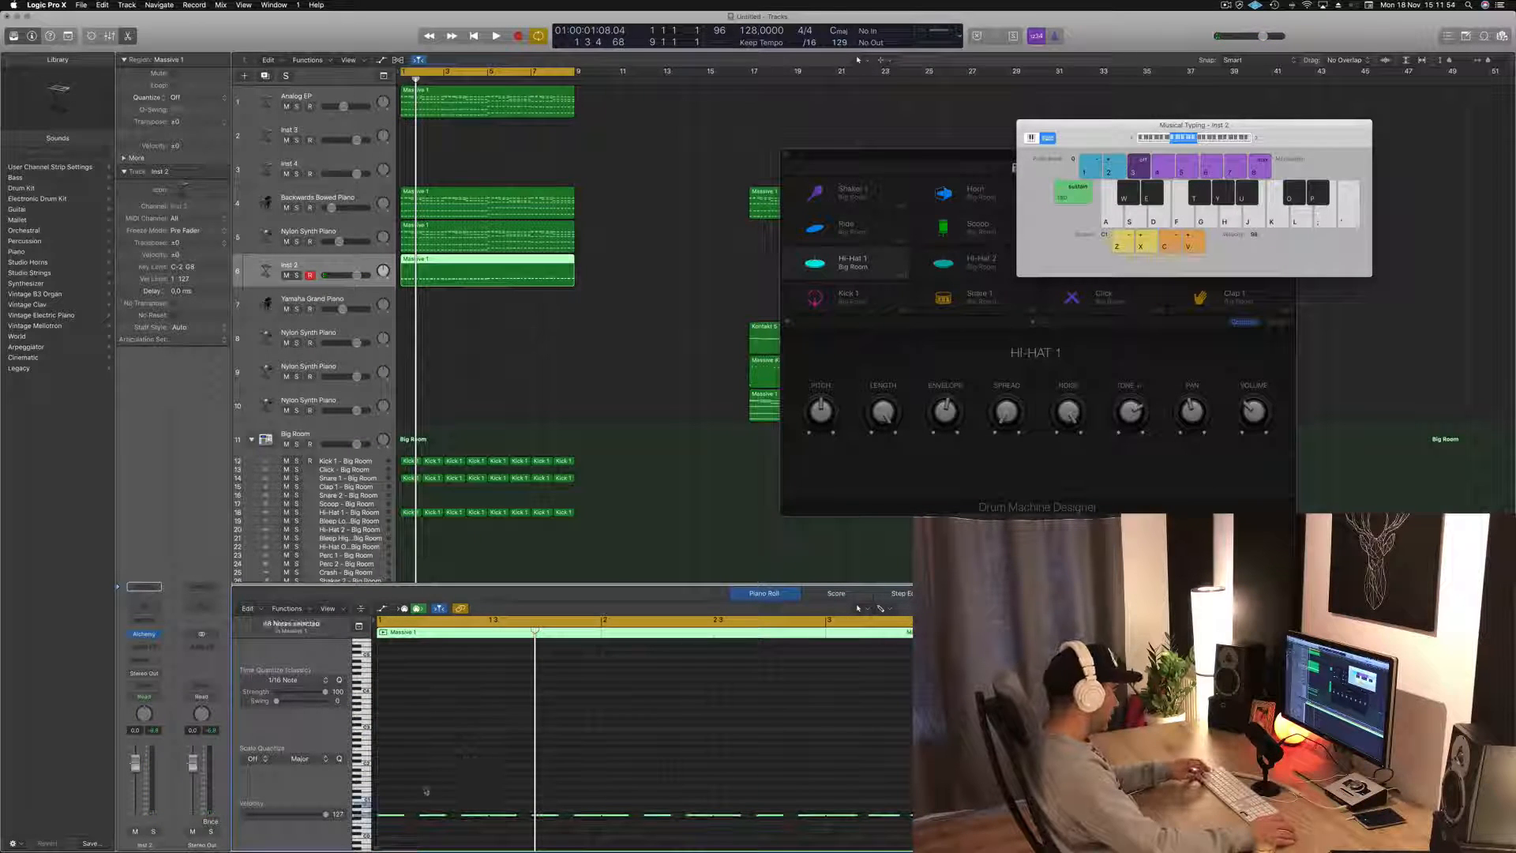
mouse_move(404, 819)
left_mouse_down()
mouse_move(386, 815)
mouse_move(403, 824)
left_mouse_up()
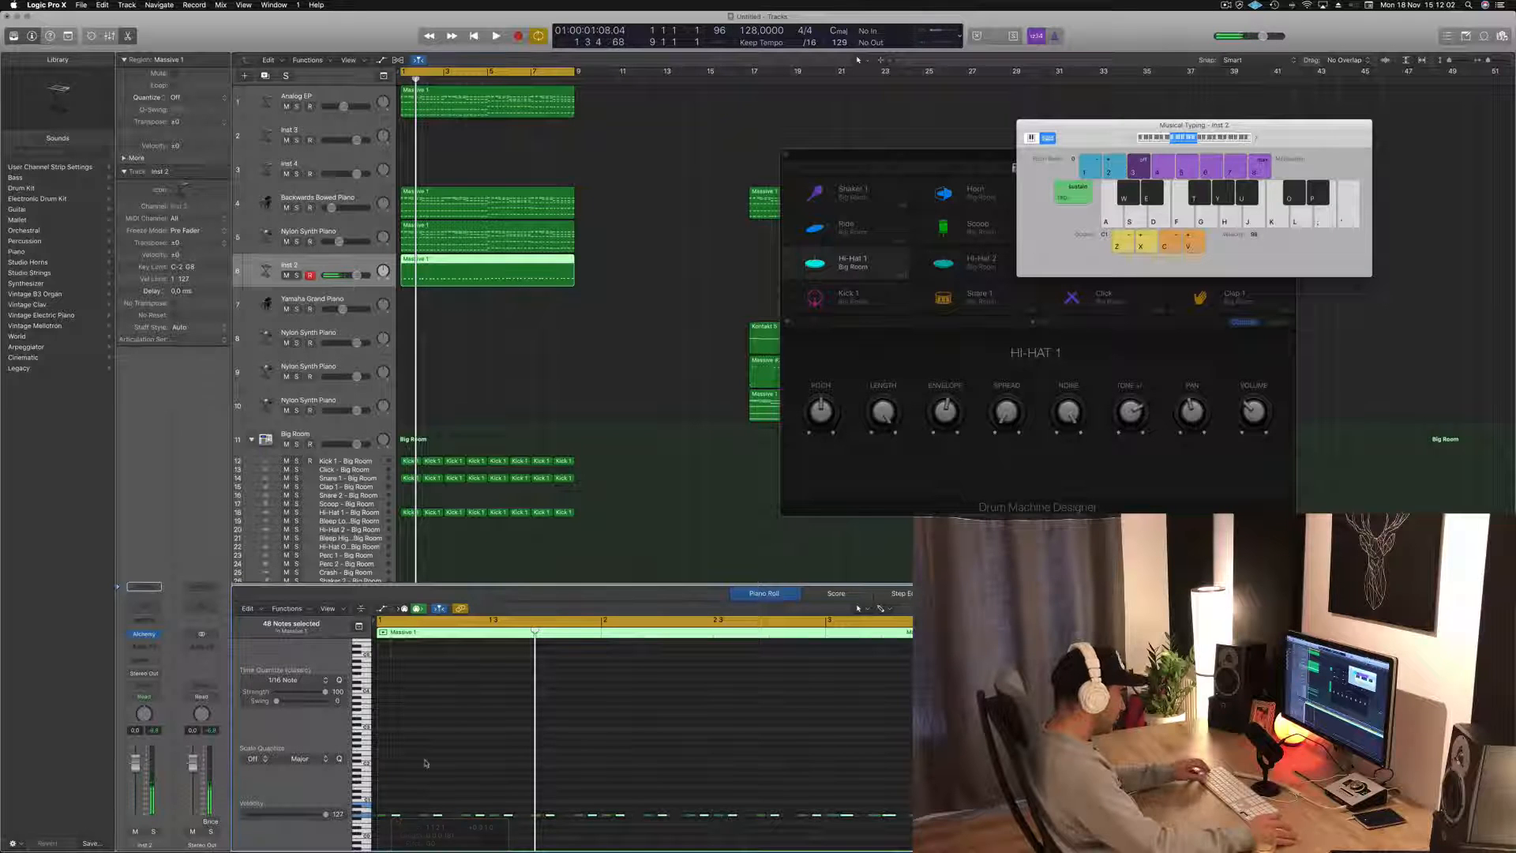
key("space")
key("space")
- Open Alchemy on the Inst 2 track and load the 70s Classic Synth Bass preset from the Bass category
left_click(358, 262)
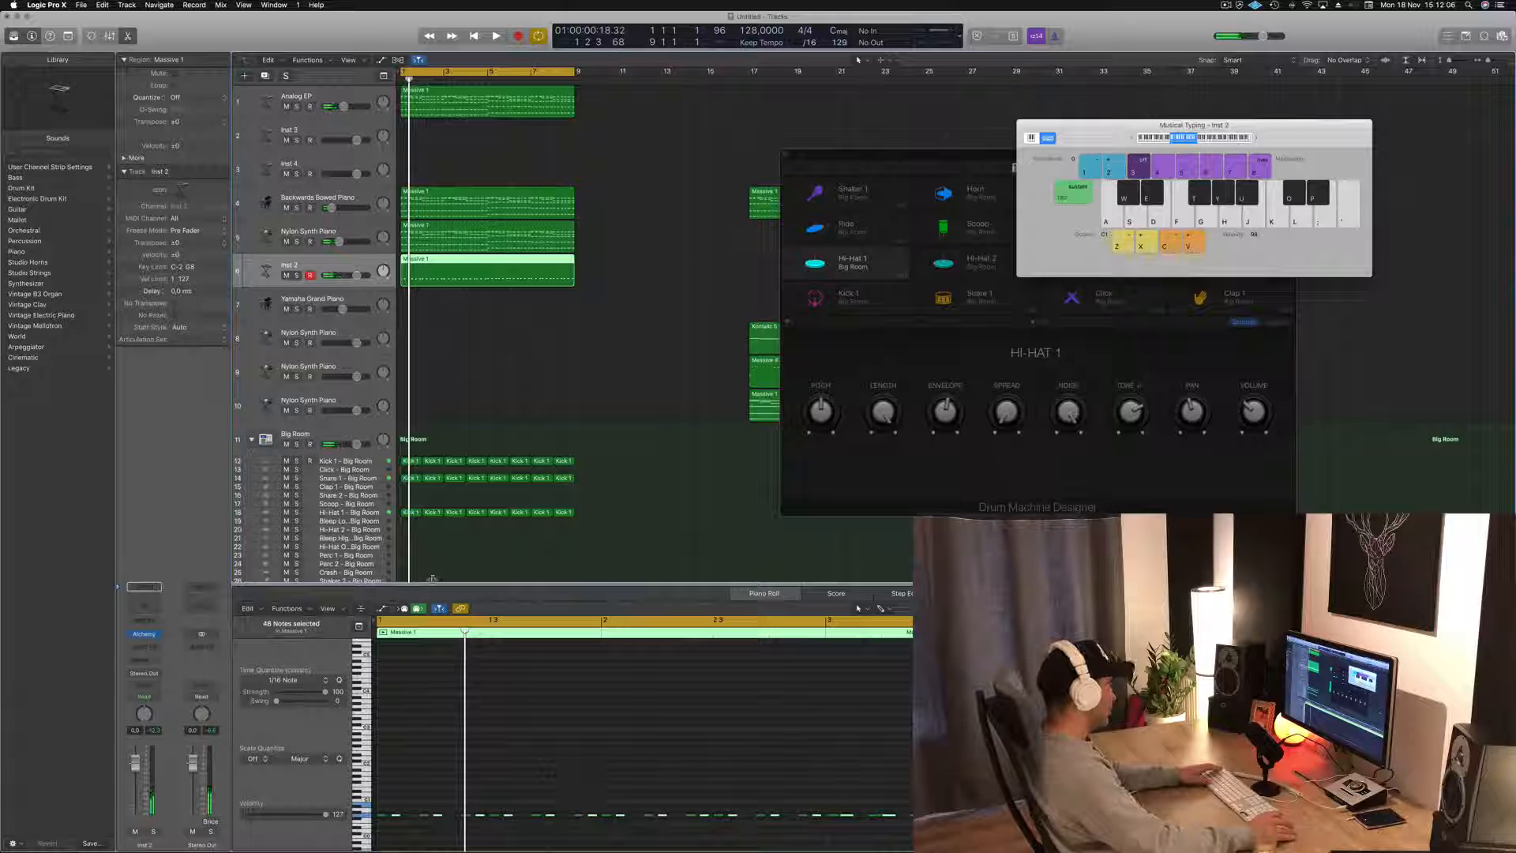
left_click(145, 635)
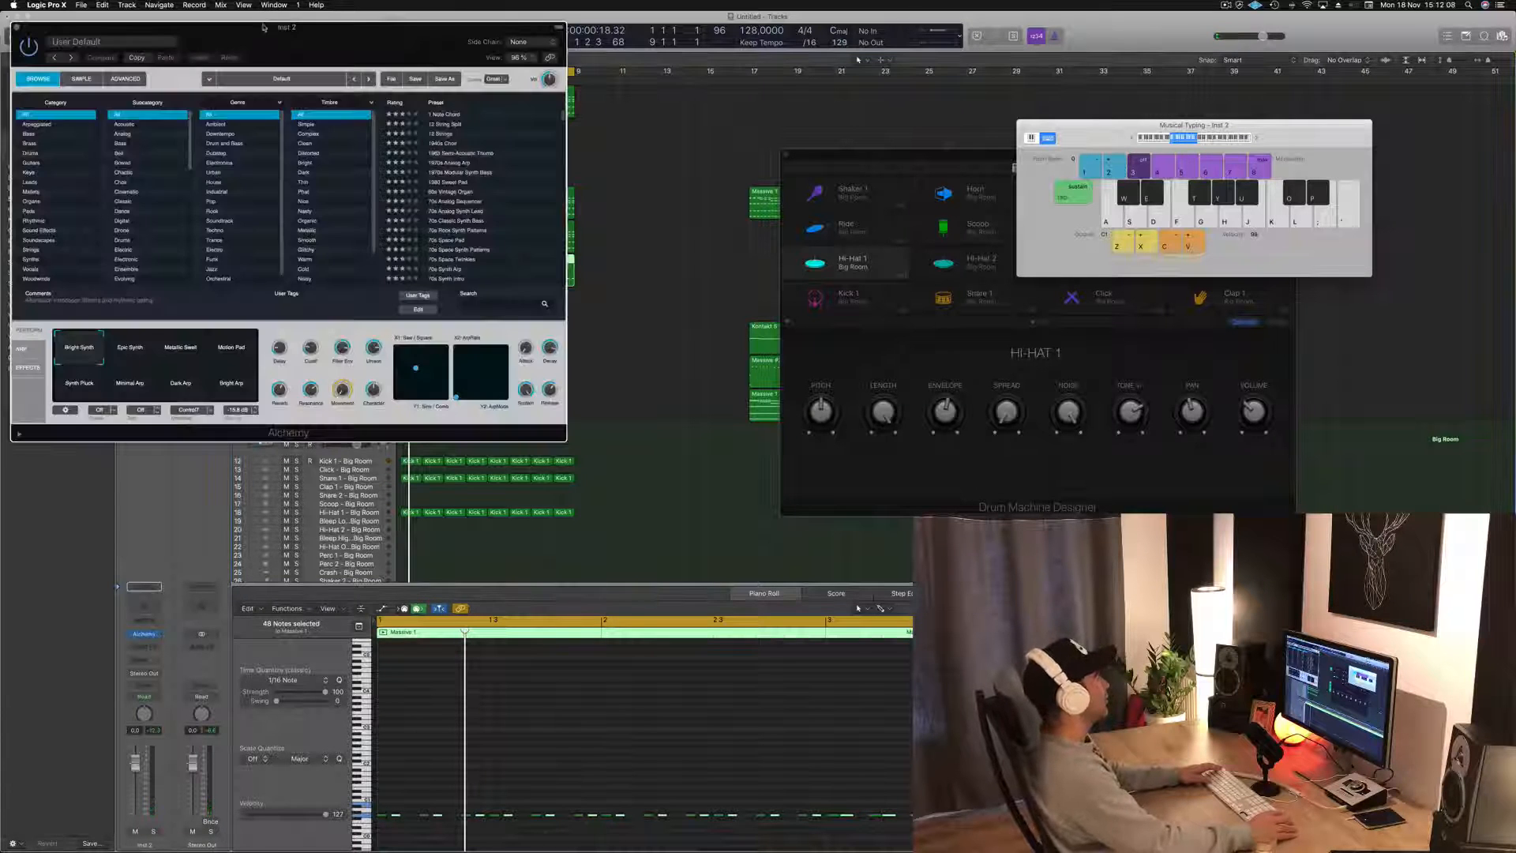
left_click_drag(271, 32, 808, 86)
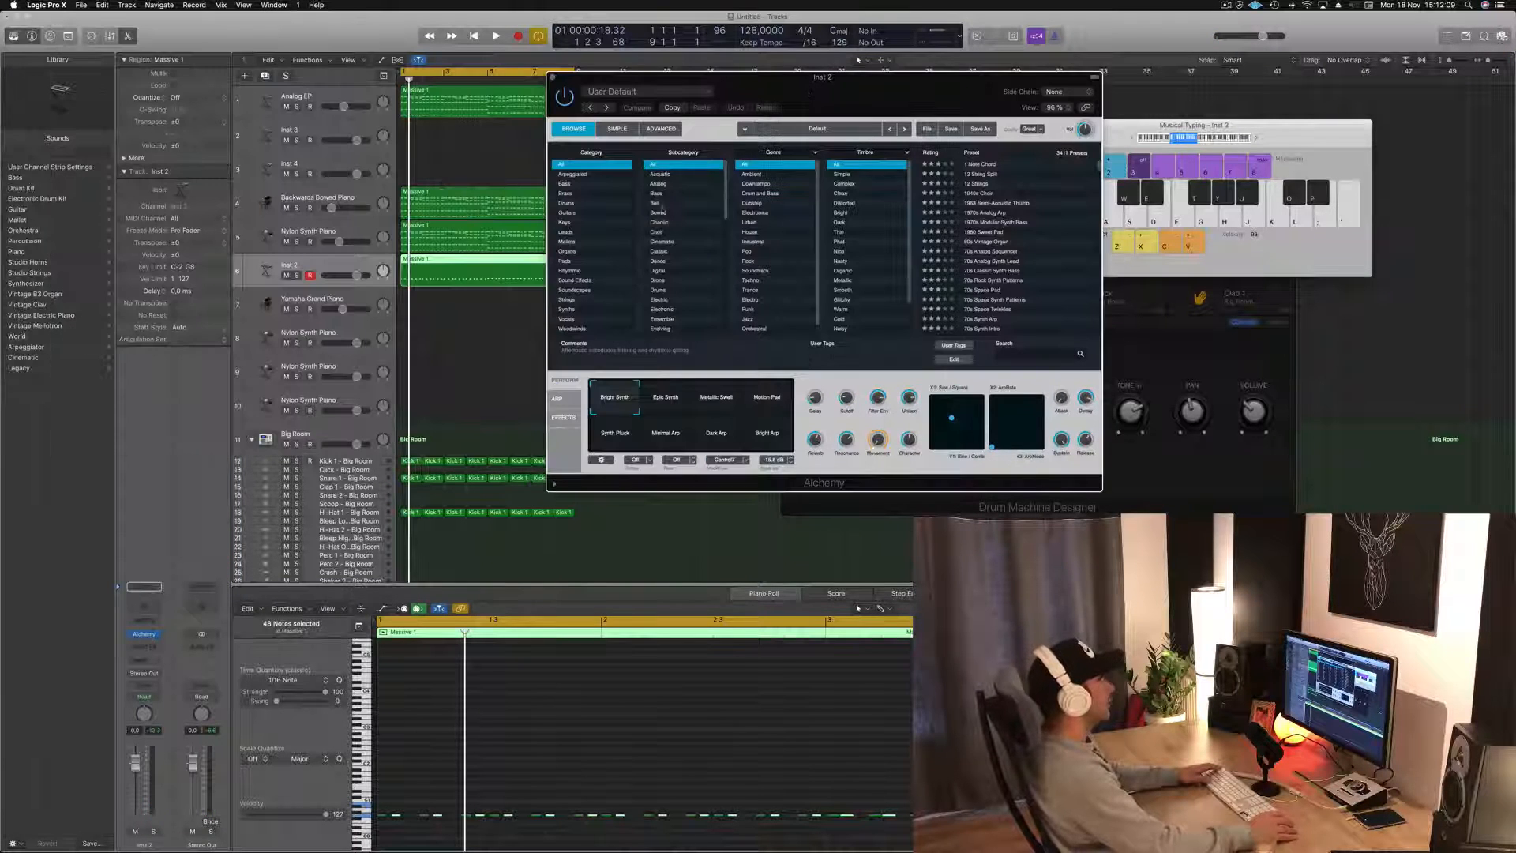
left_click(563, 183)
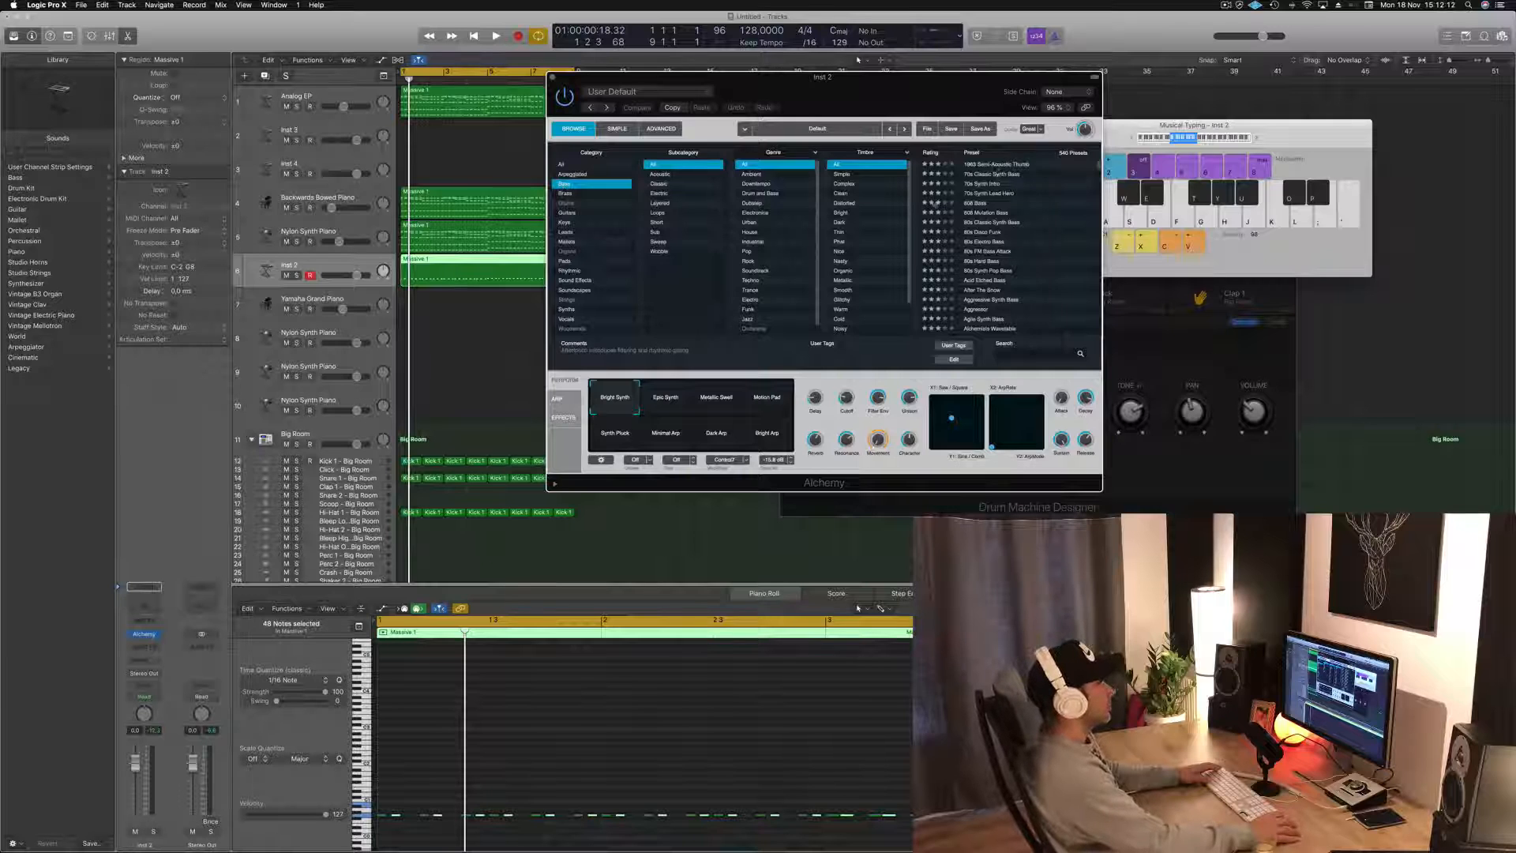
left_click(1003, 174)
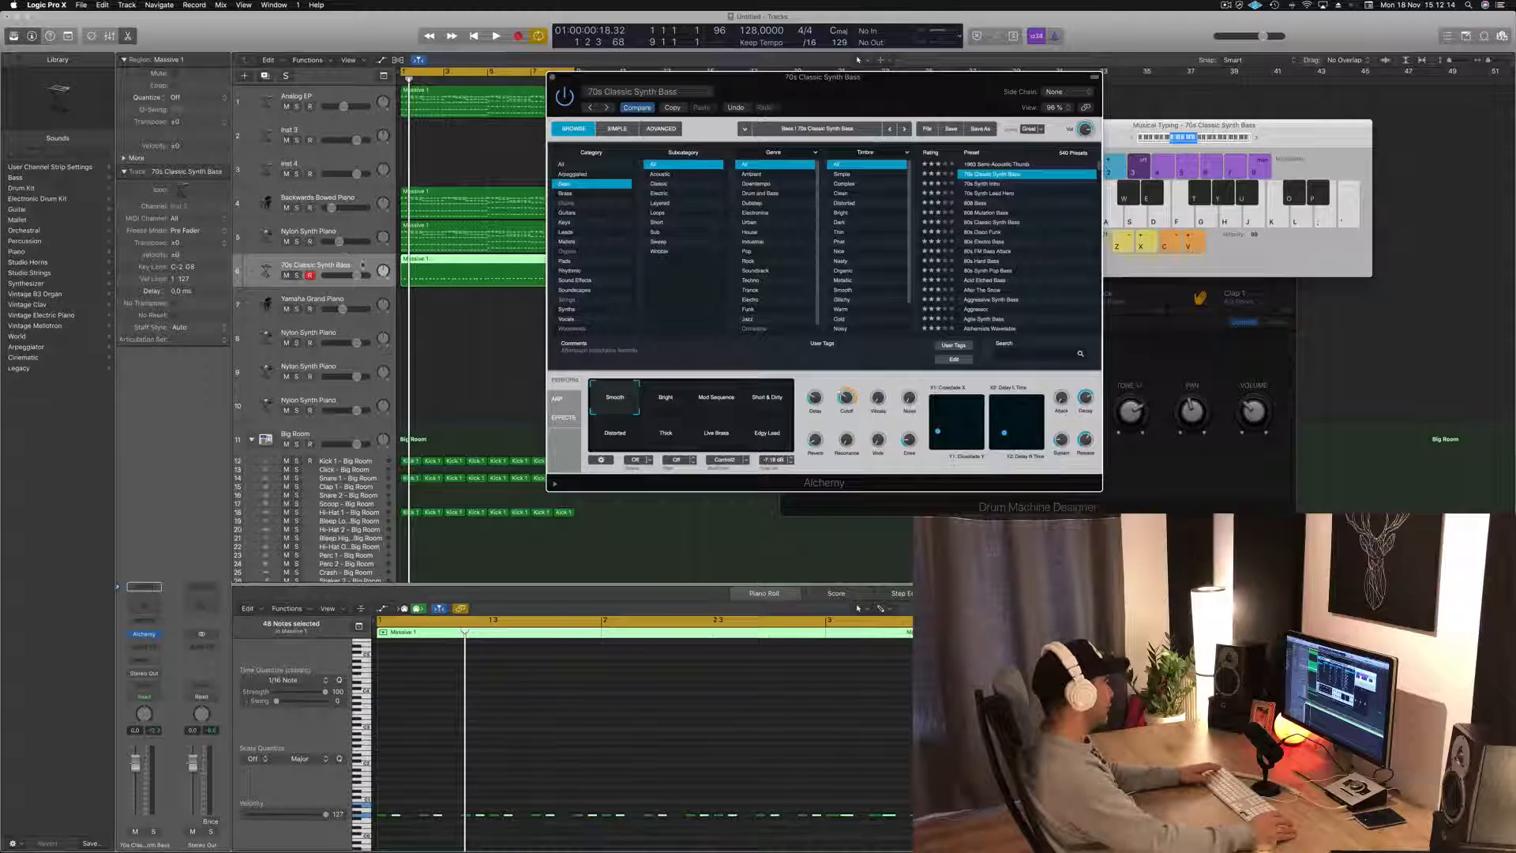
- Lower the 70s Classic Synth Bass track's volume and balance it during playback
left_click(363, 266)
key("space")
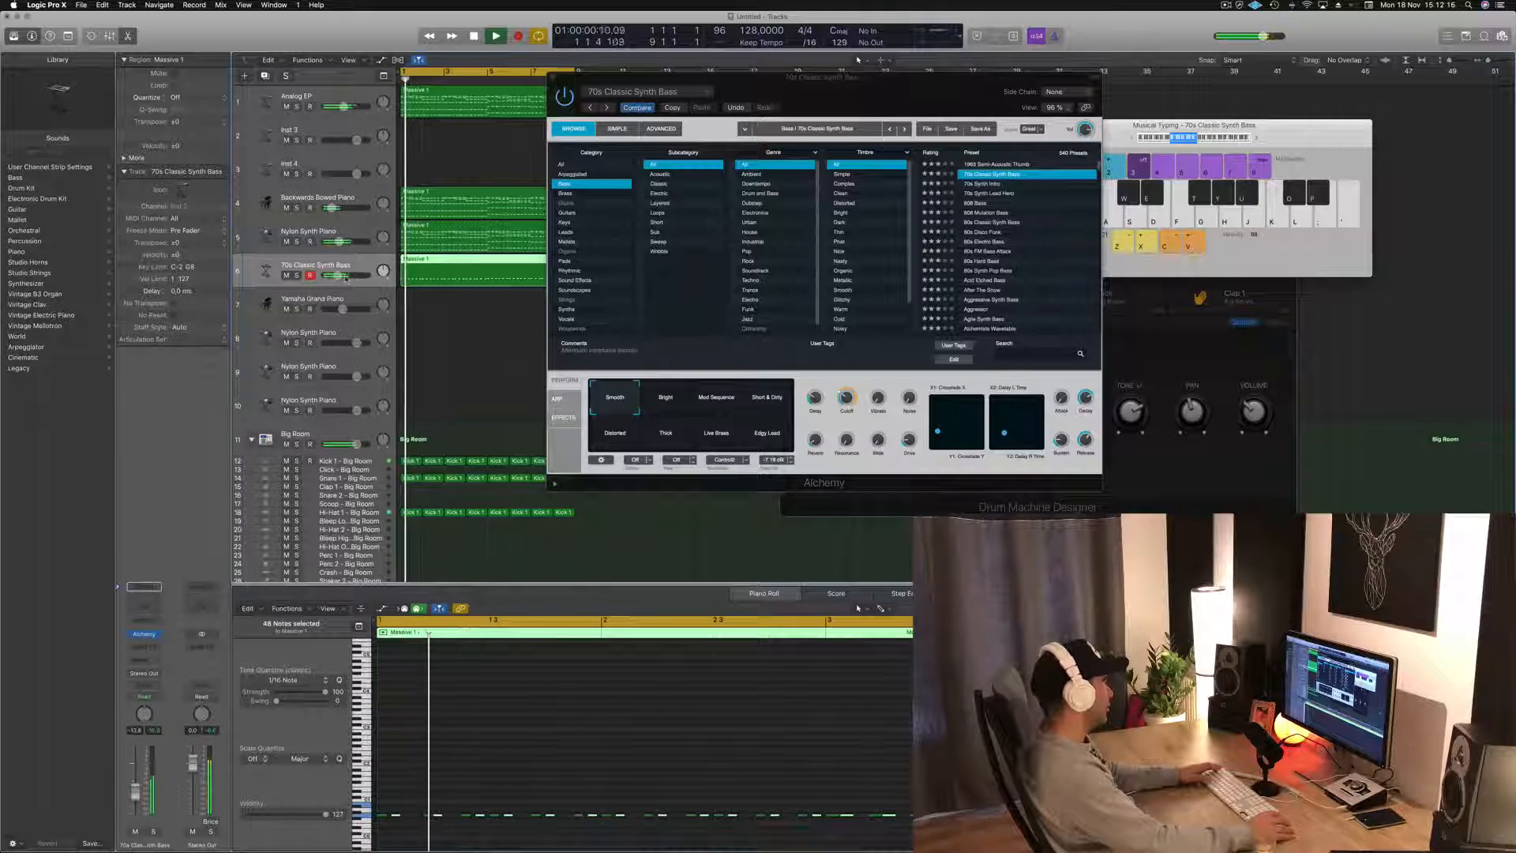
key("space")
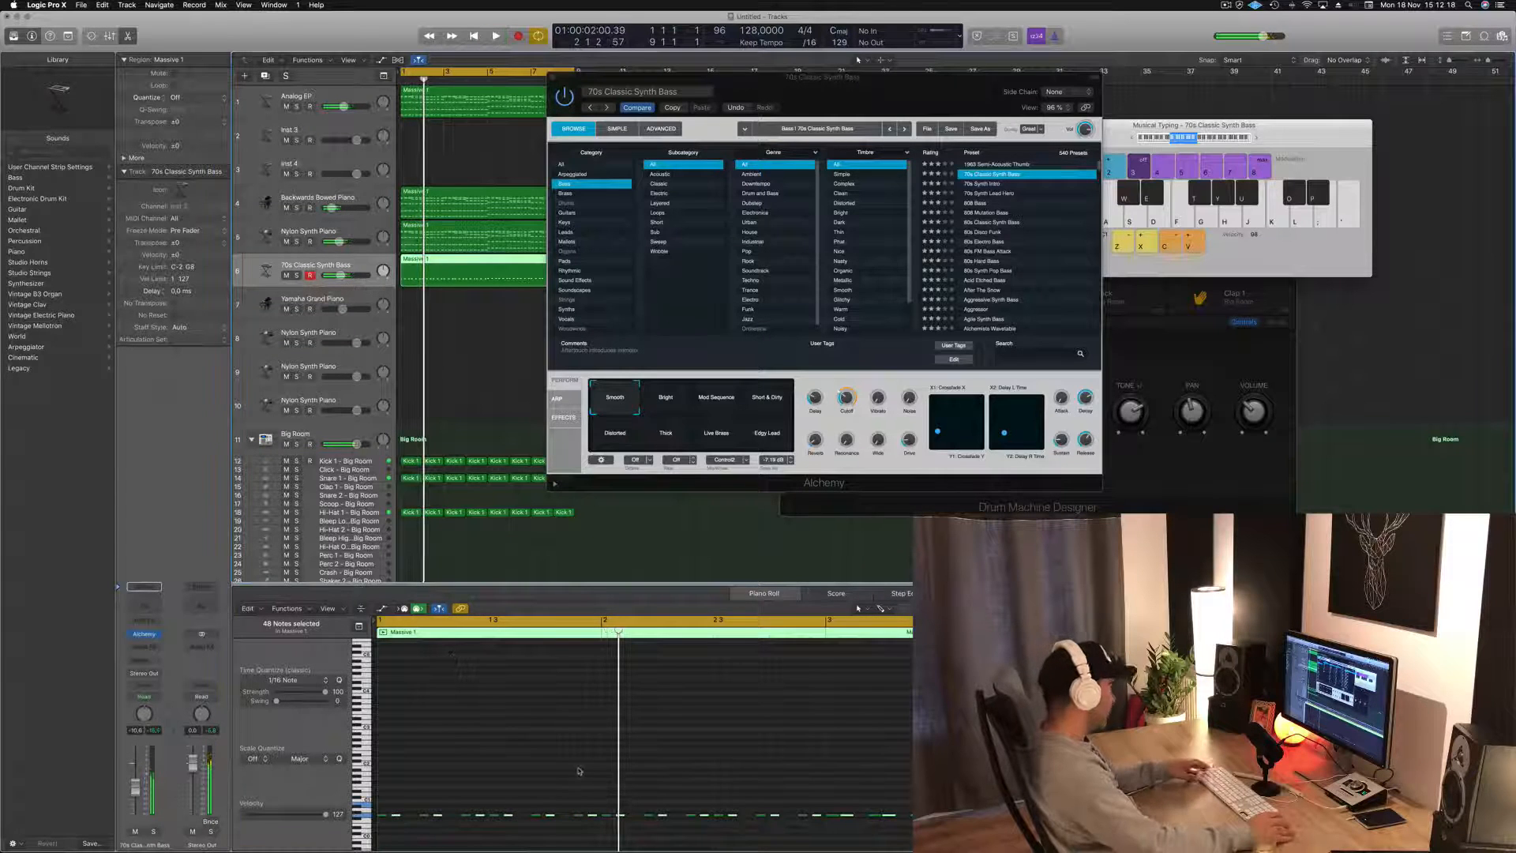
- Transpose all the bass notes up one octave and listen to them with the loop
left_click(581, 770)
key("super+a")
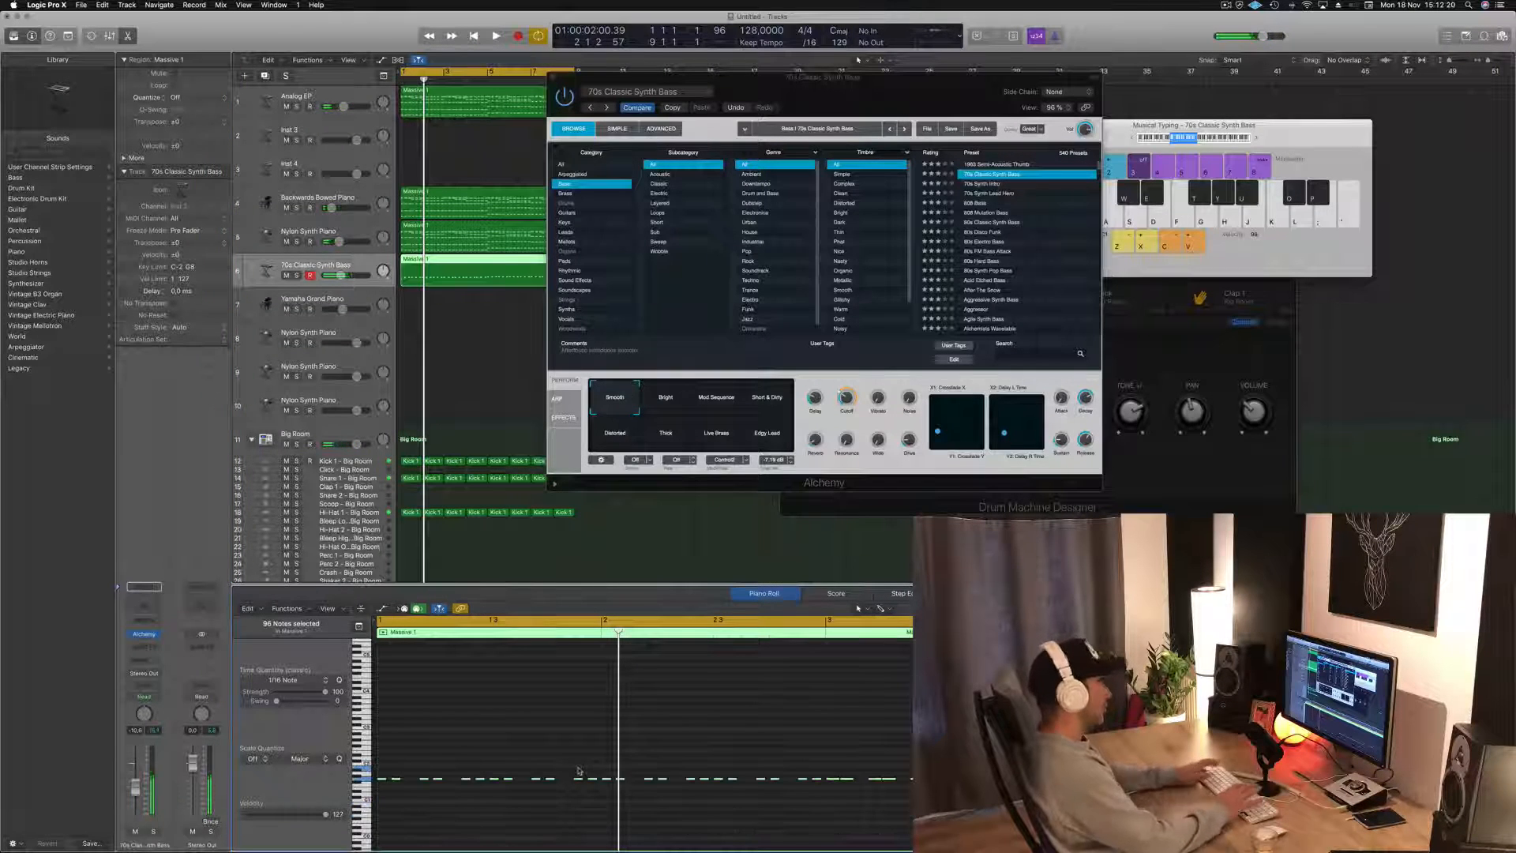
key("space")
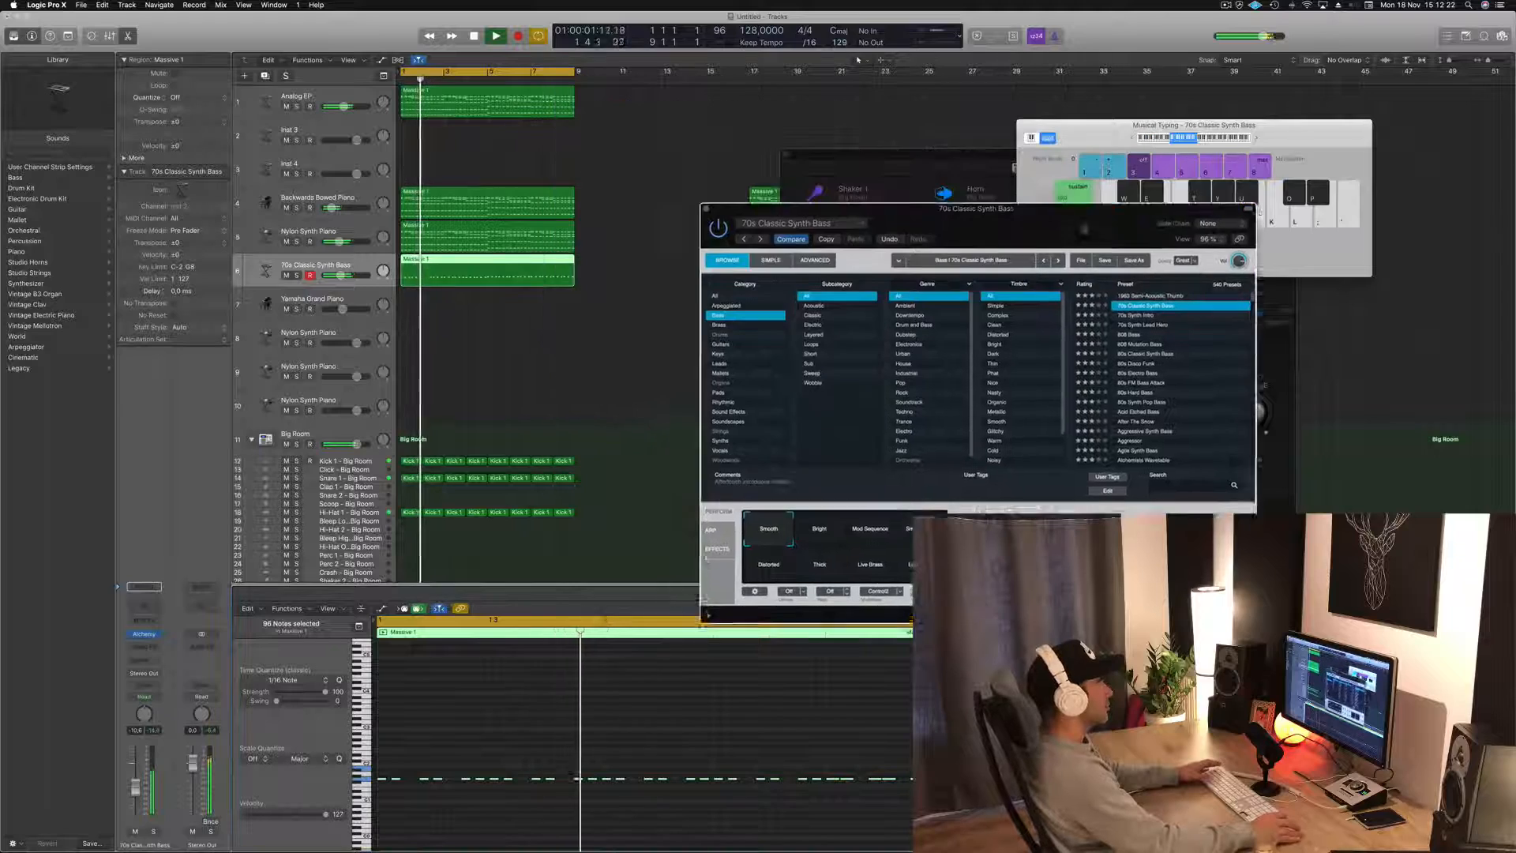
left_click_drag(1084, 229, 935, 213)
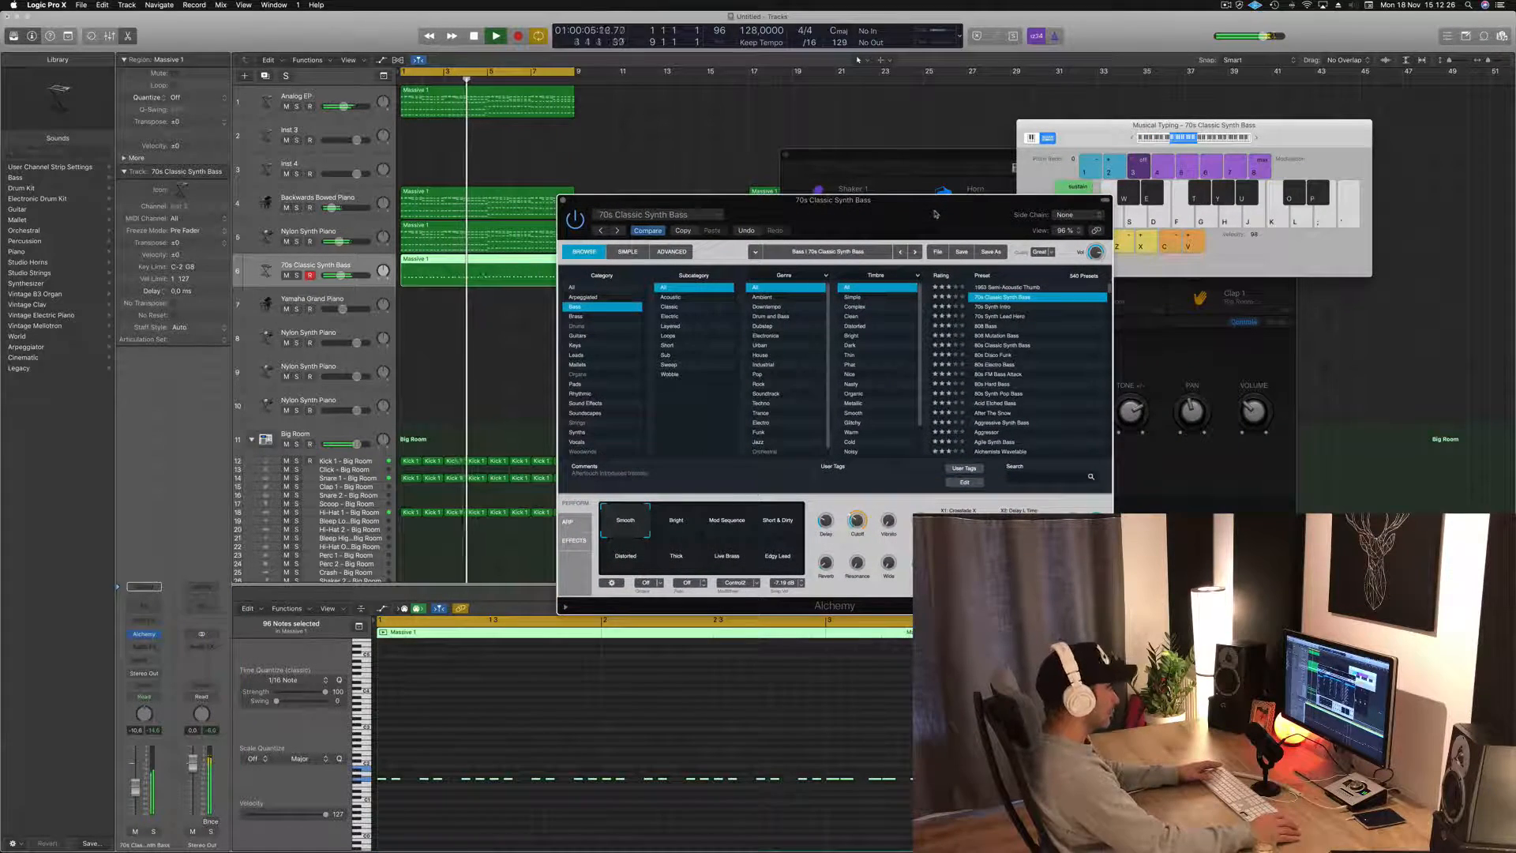
left_click(675, 718)
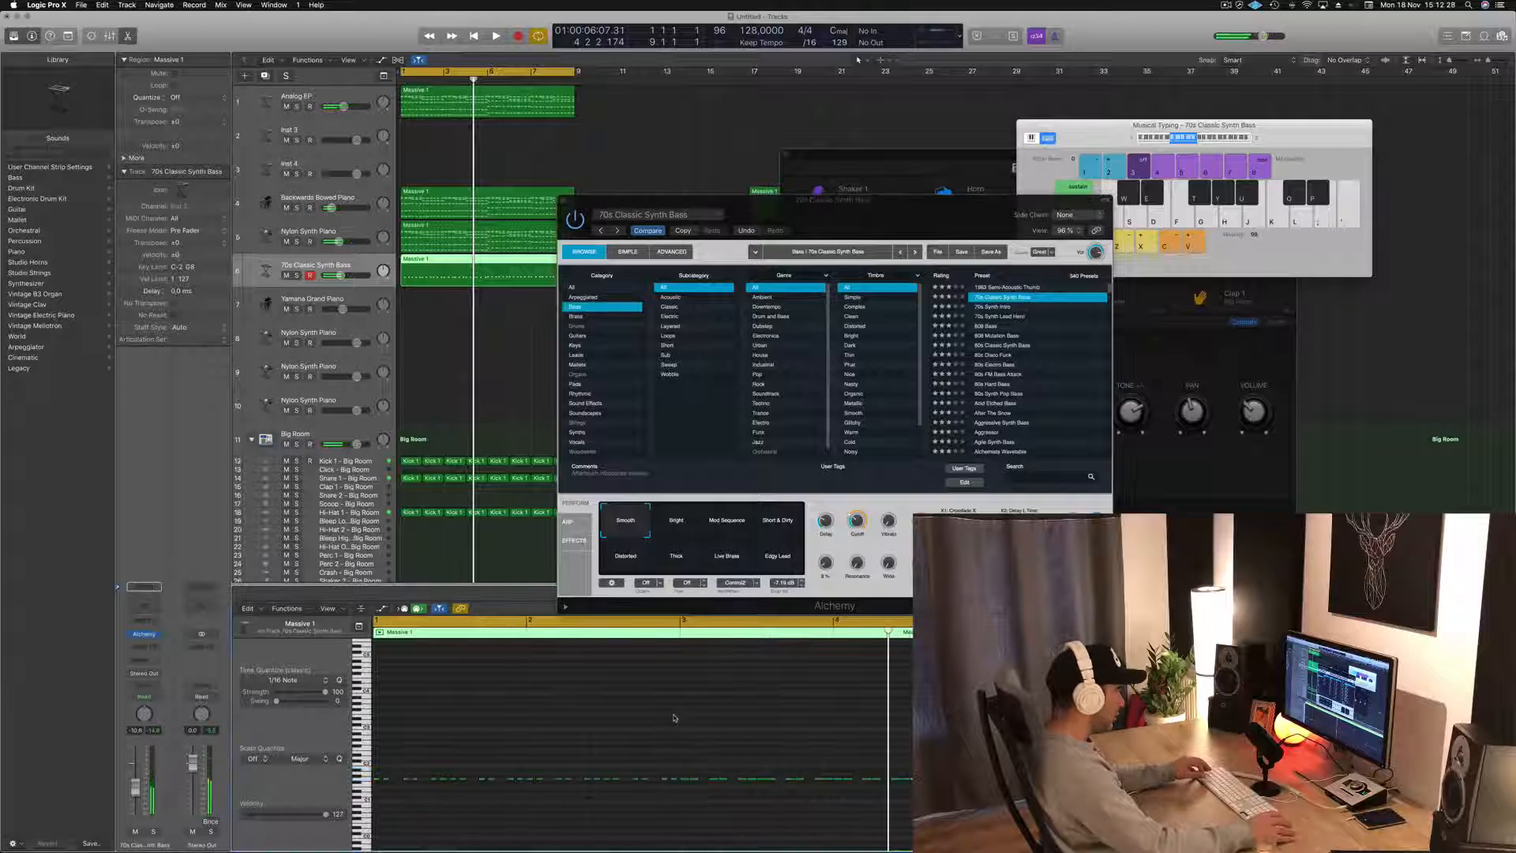
- Select the bass notes in bars 3 and 4 and play the loop from the start
scroll(678, 718, "down", 3)
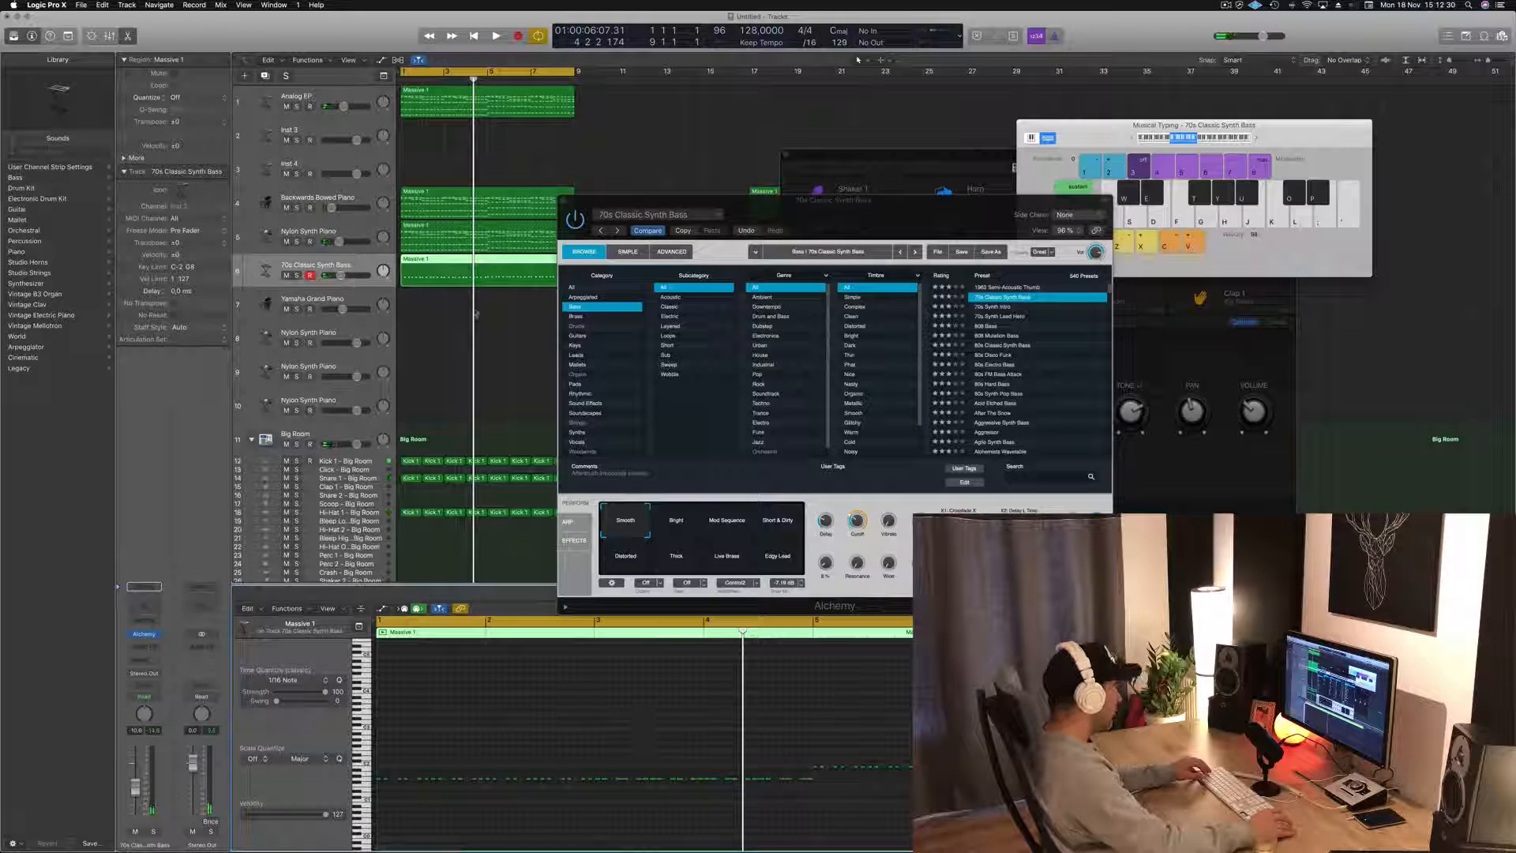
left_click(427, 332)
left_click(470, 267)
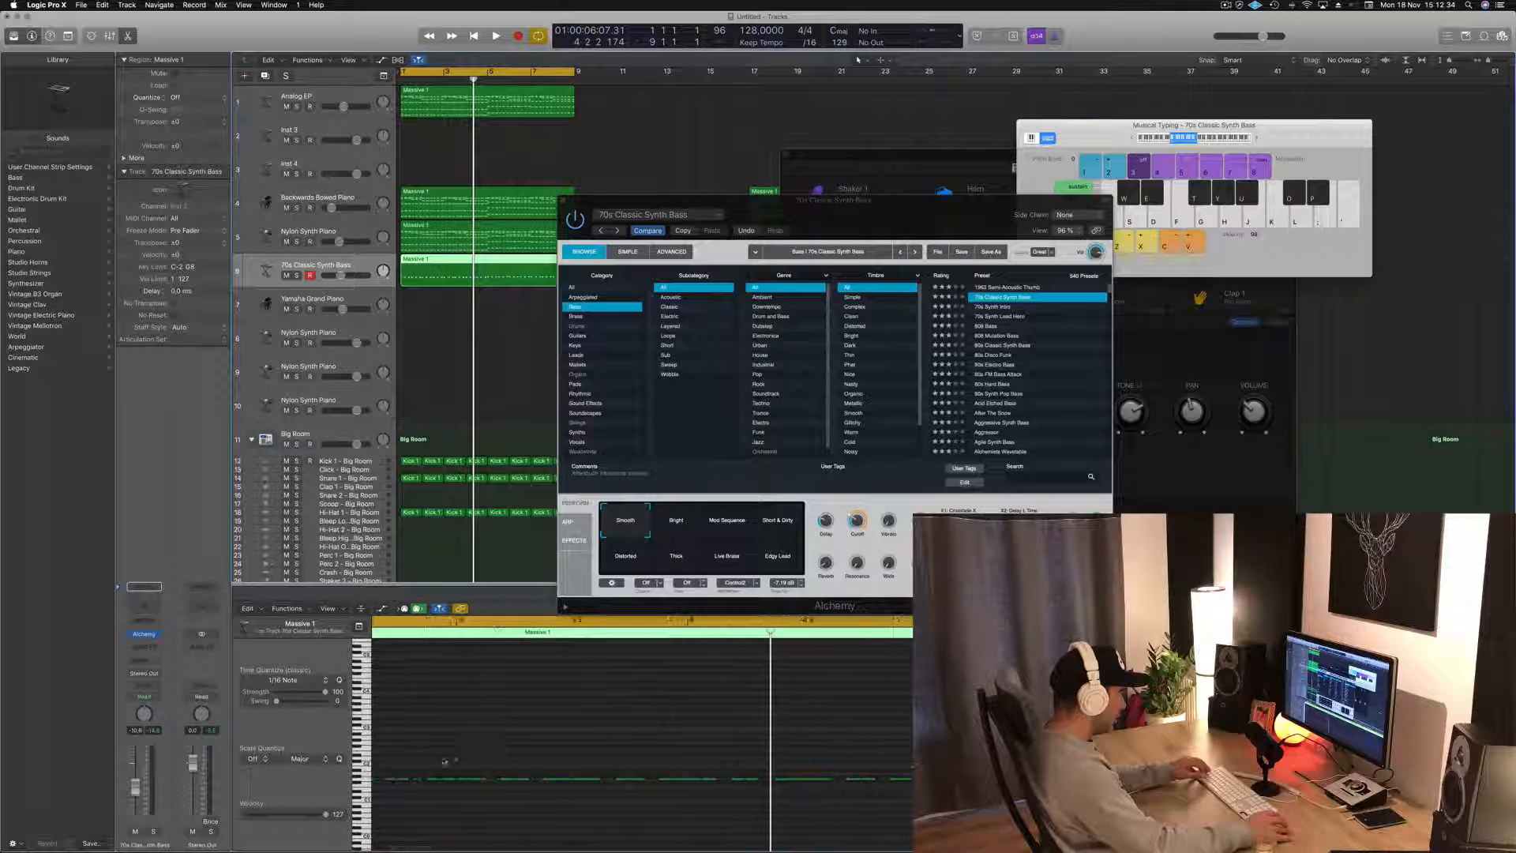
left_click_drag(458, 760, 909, 803)
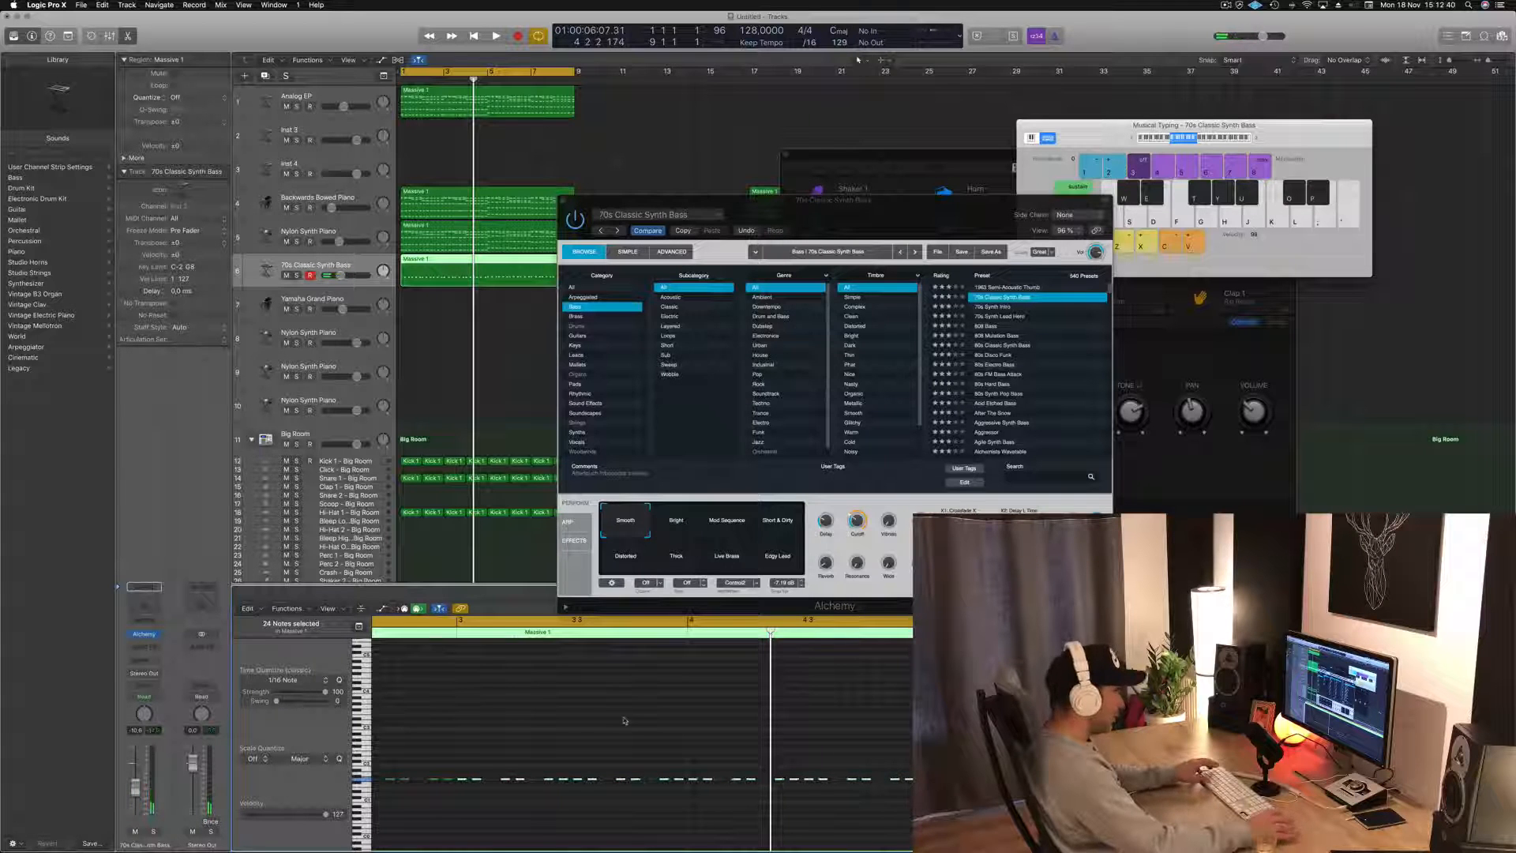
key("space")
scroll(625, 720, "down", 3)
key("space")
key("space")
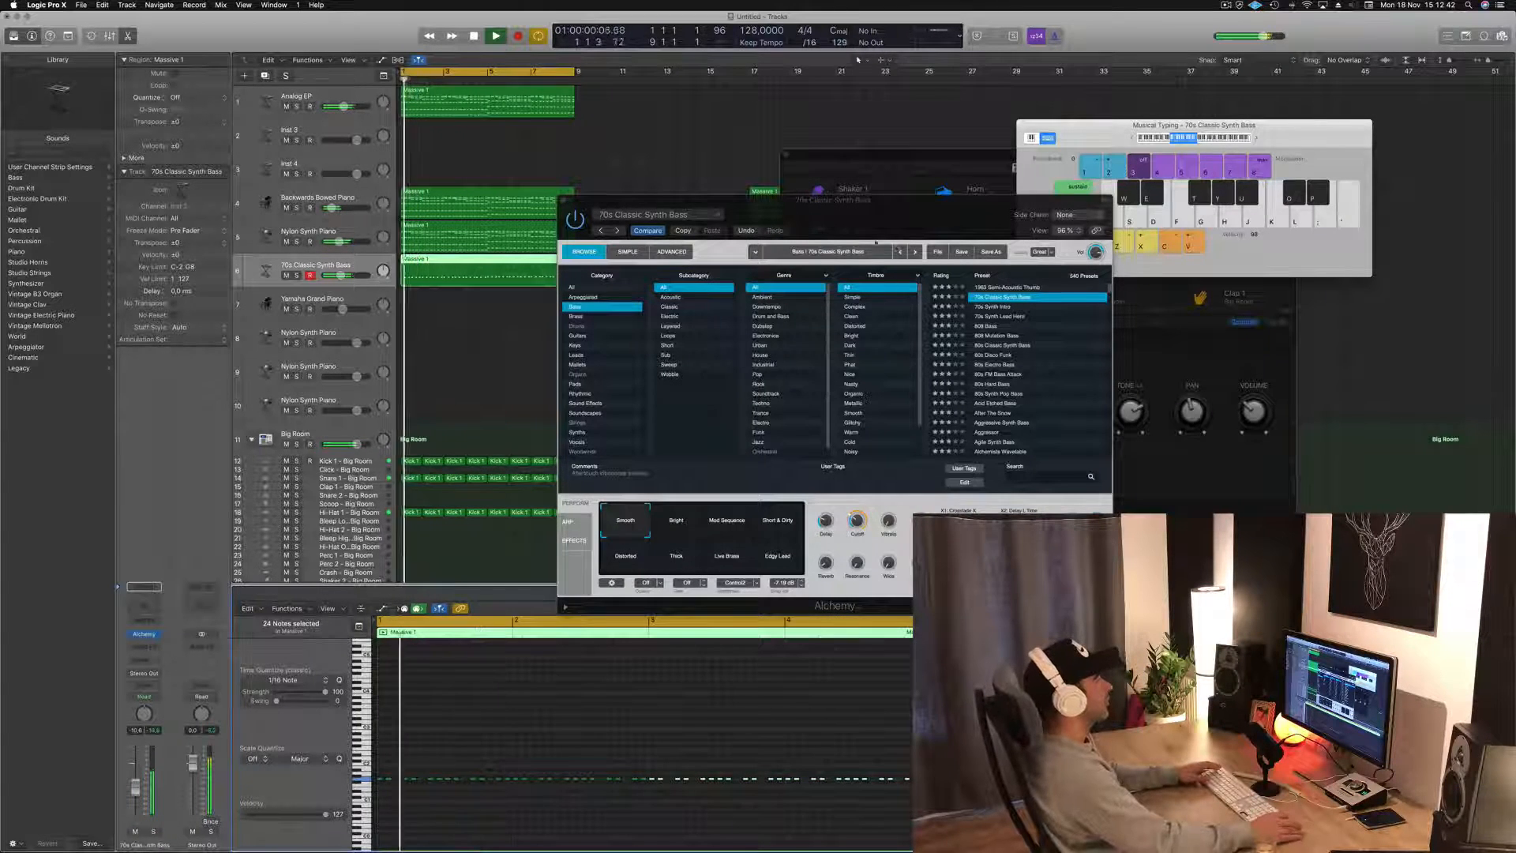
- Reposition the Alchemy window and replay the start of the loop to judge the bass sound
left_click_drag(875, 240, 1253, 167)
key("space")
left_click(263, 281)
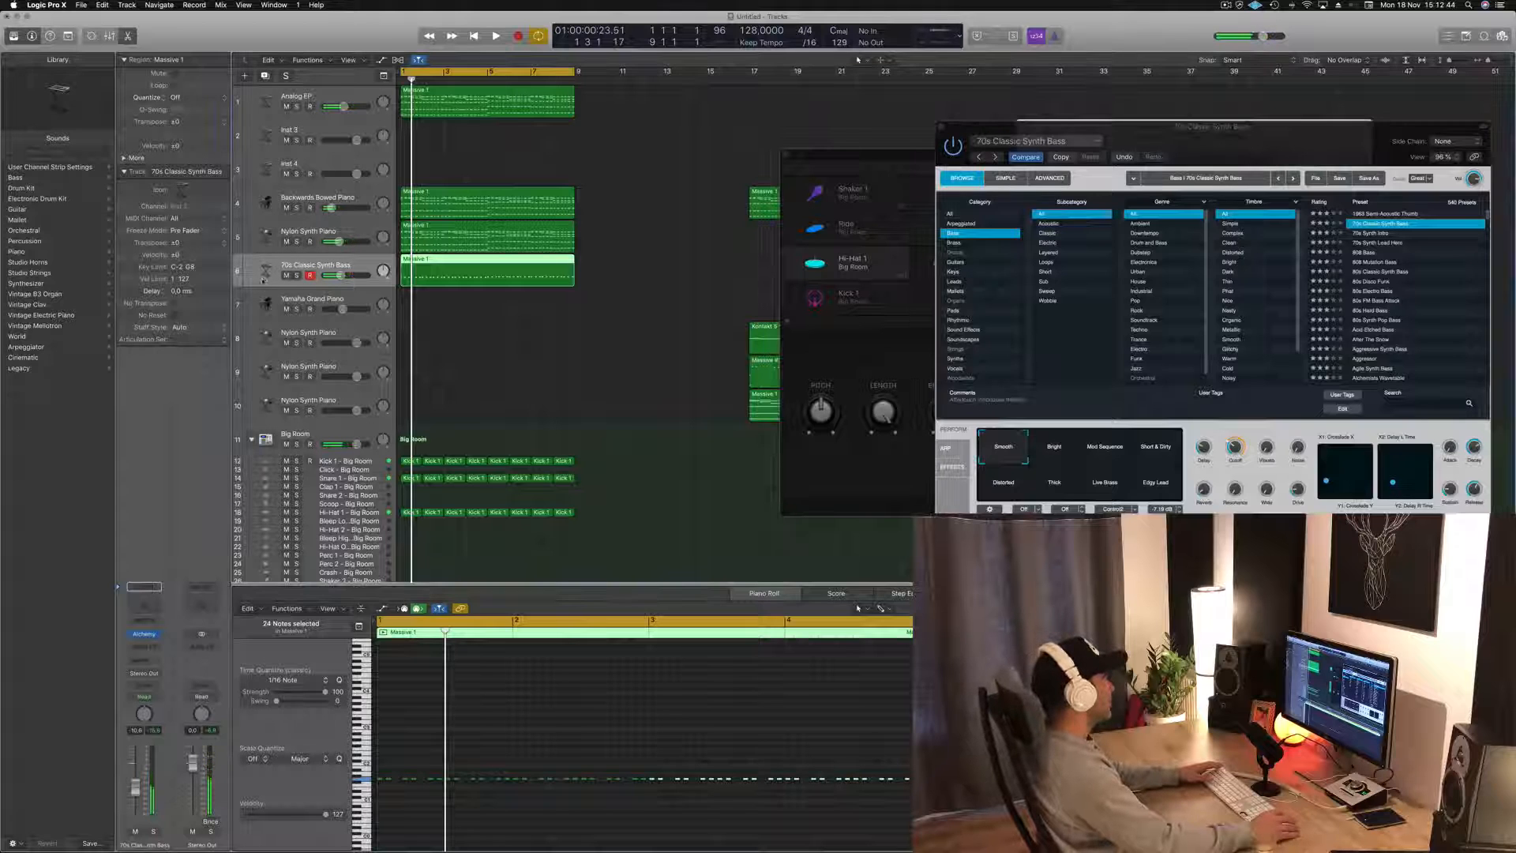
key("space")
key("space")
key("space")
key("space")
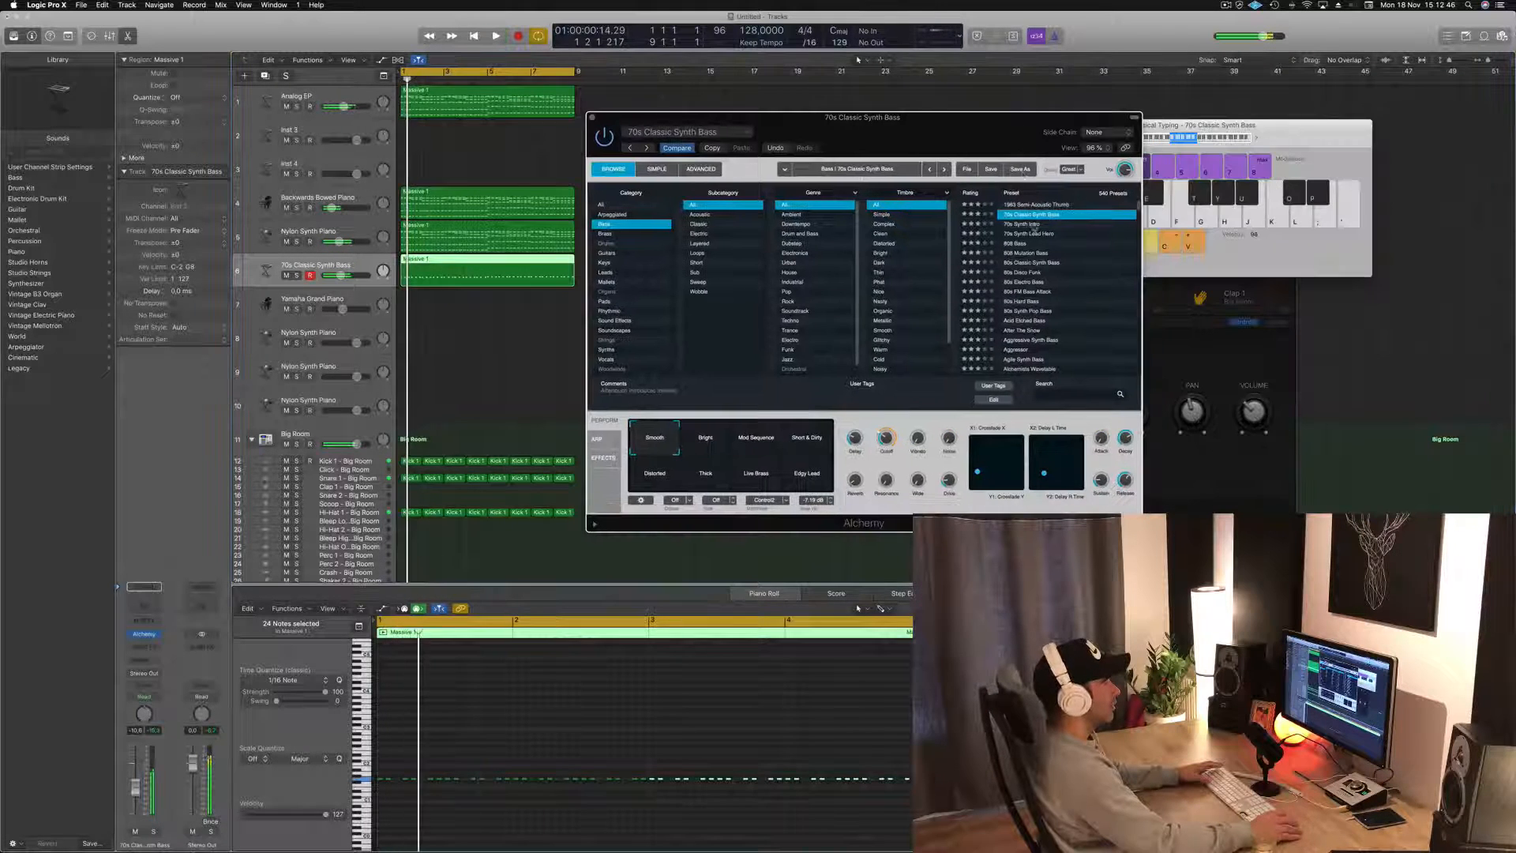
- Try the 70s Synth Intro and 70s Synth Lead Hero presets on the bass track during playback
left_click(1025, 225)
key("space")
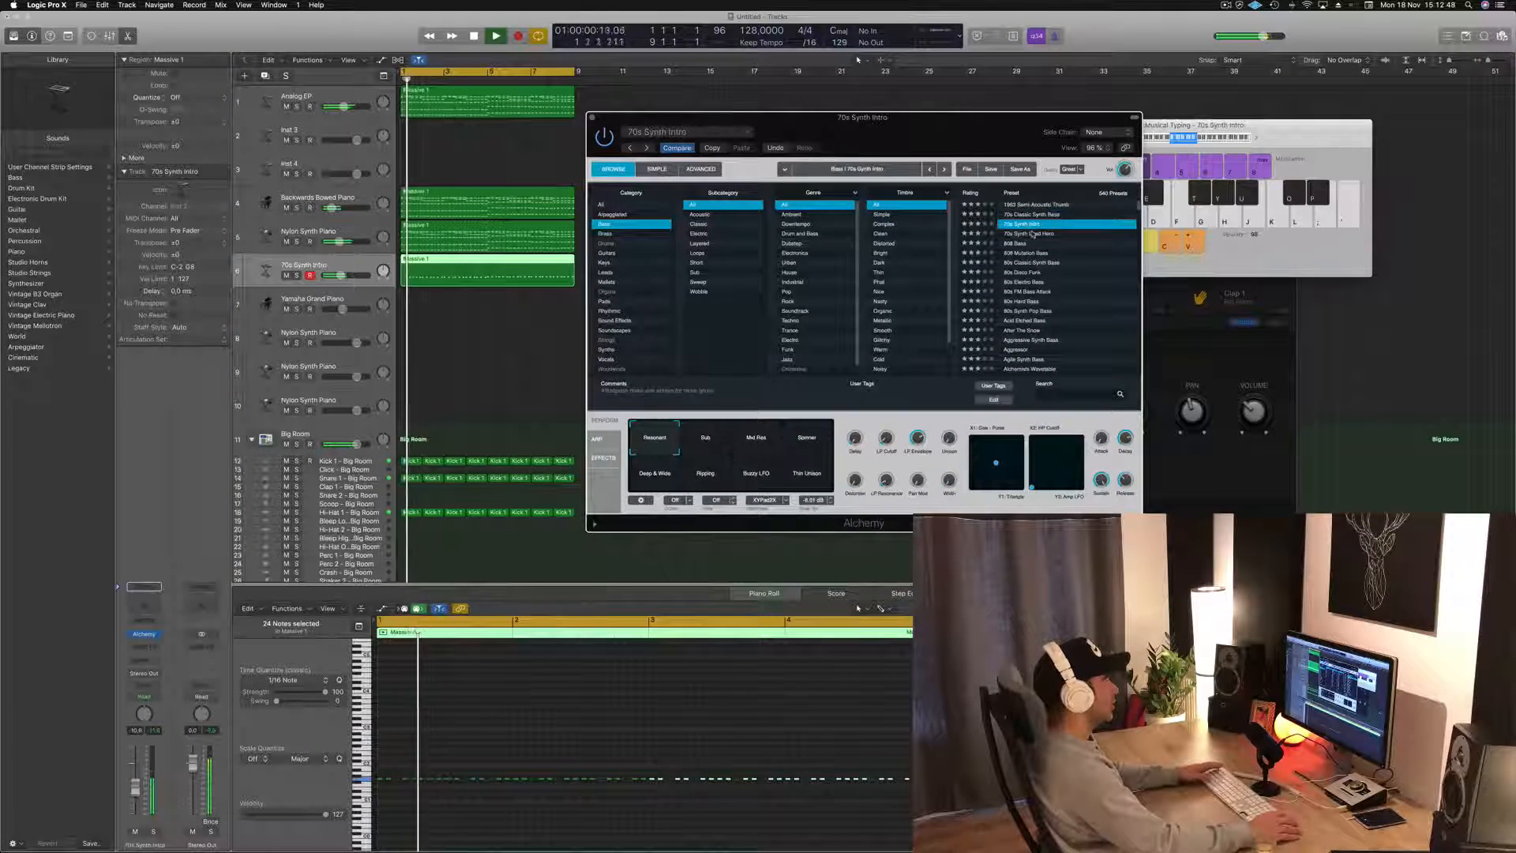
left_click(1031, 233)
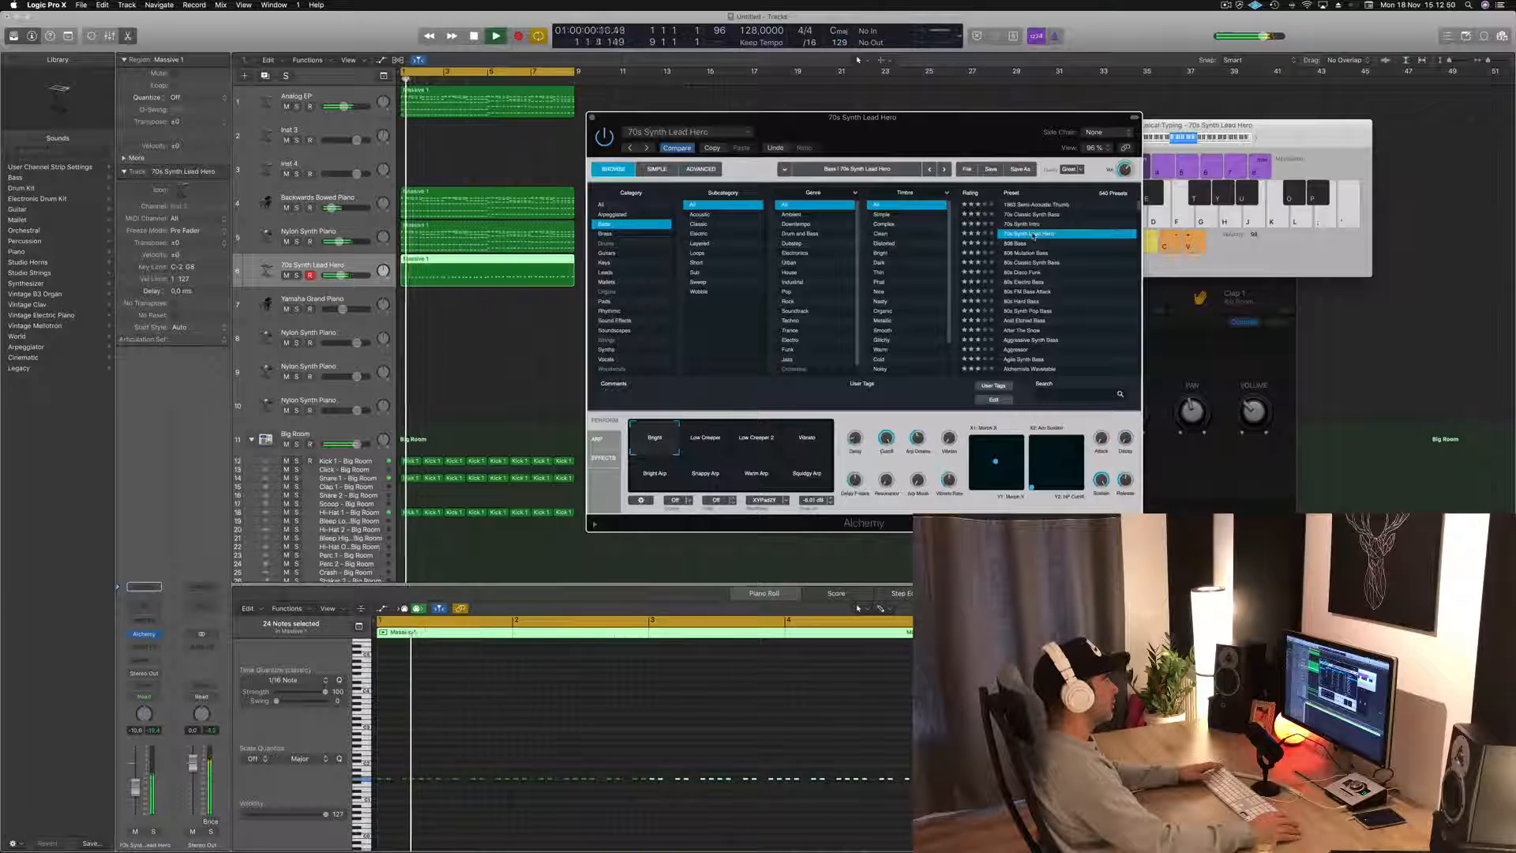
- Filter the bass presets to the Clean timbre and audition Agile Synth Bass in the loop while adjusting the track's volume
left_click(883, 233)
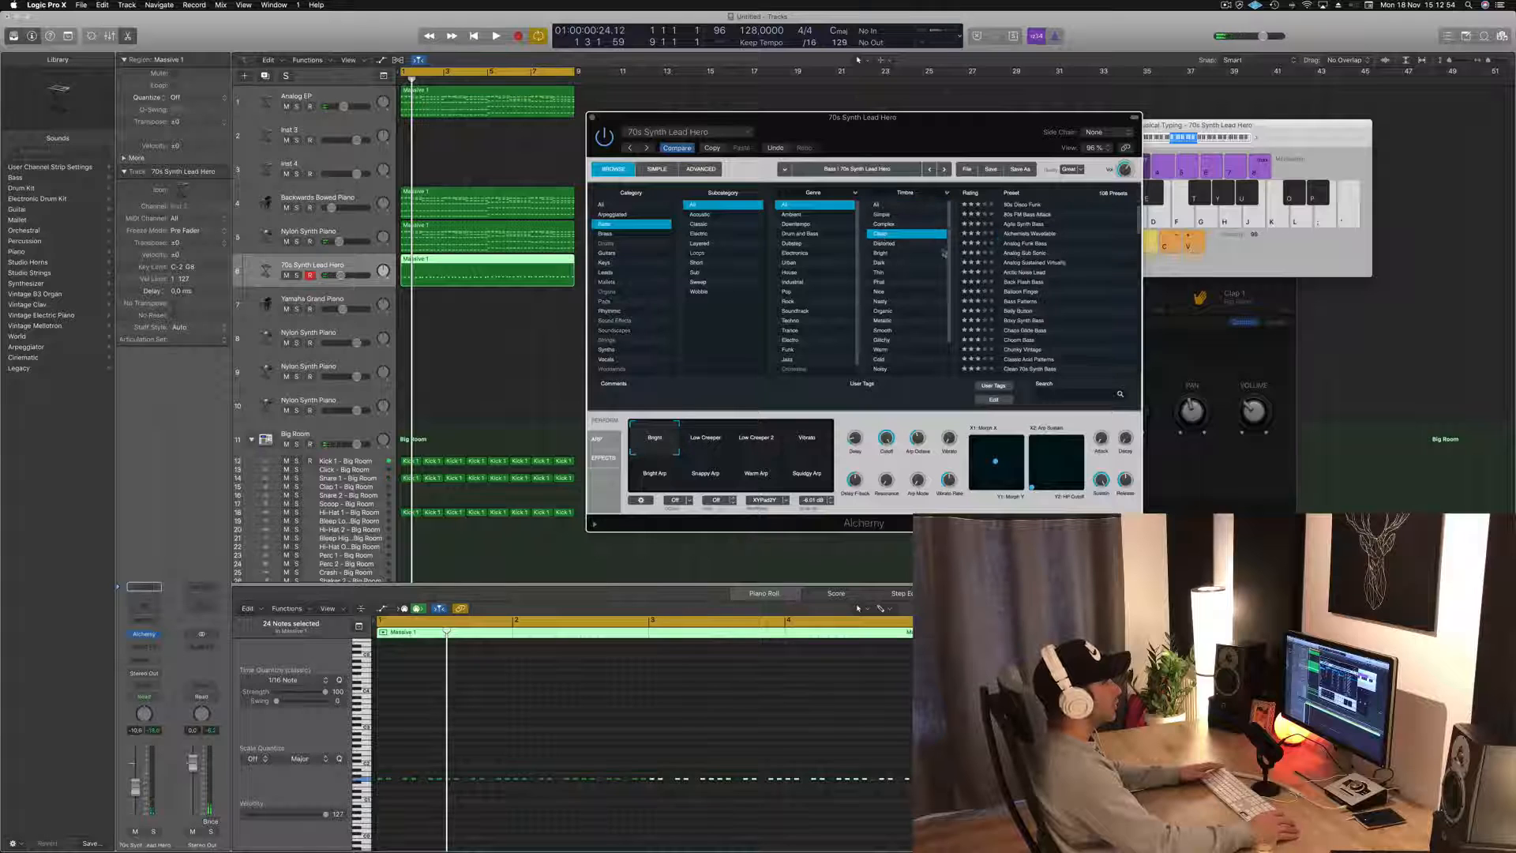
left_click(1026, 225)
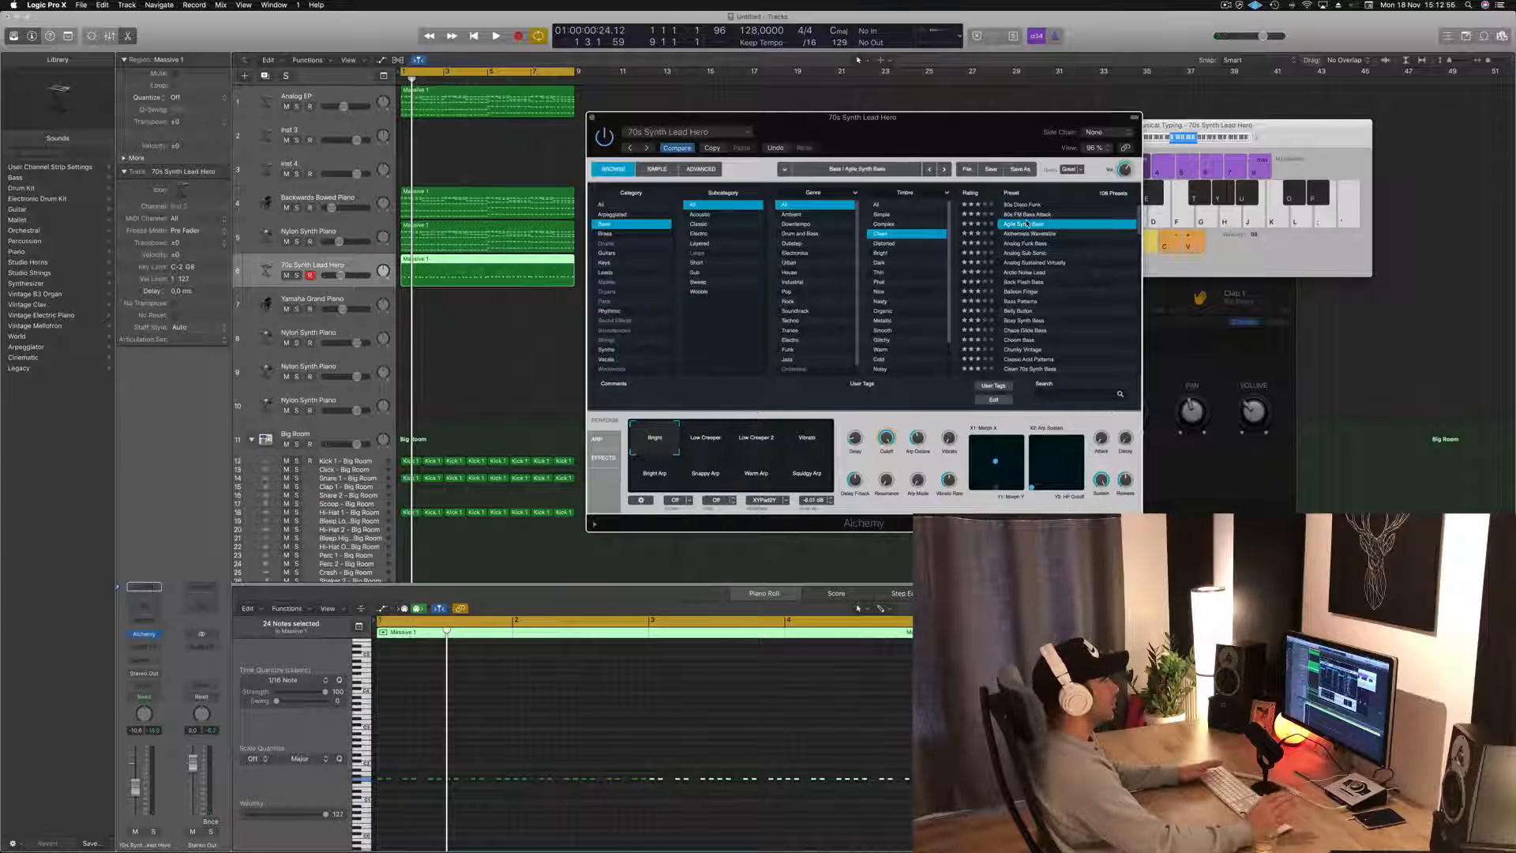
key("space")
left_click_drag(1025, 128, 1089, 123)
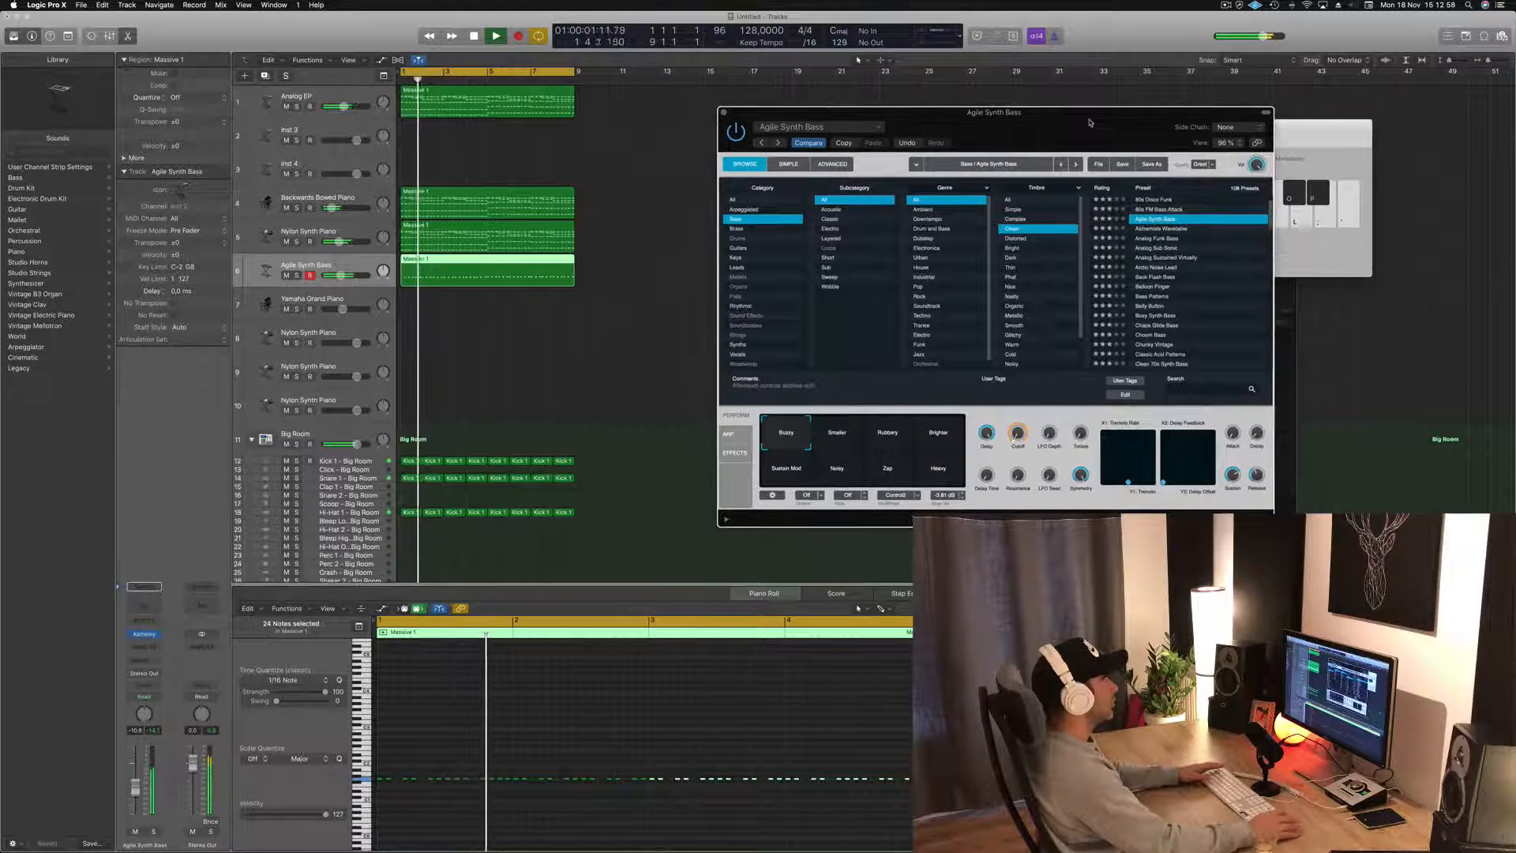
key("Return")
left_click_drag(136, 785, 140, 769)
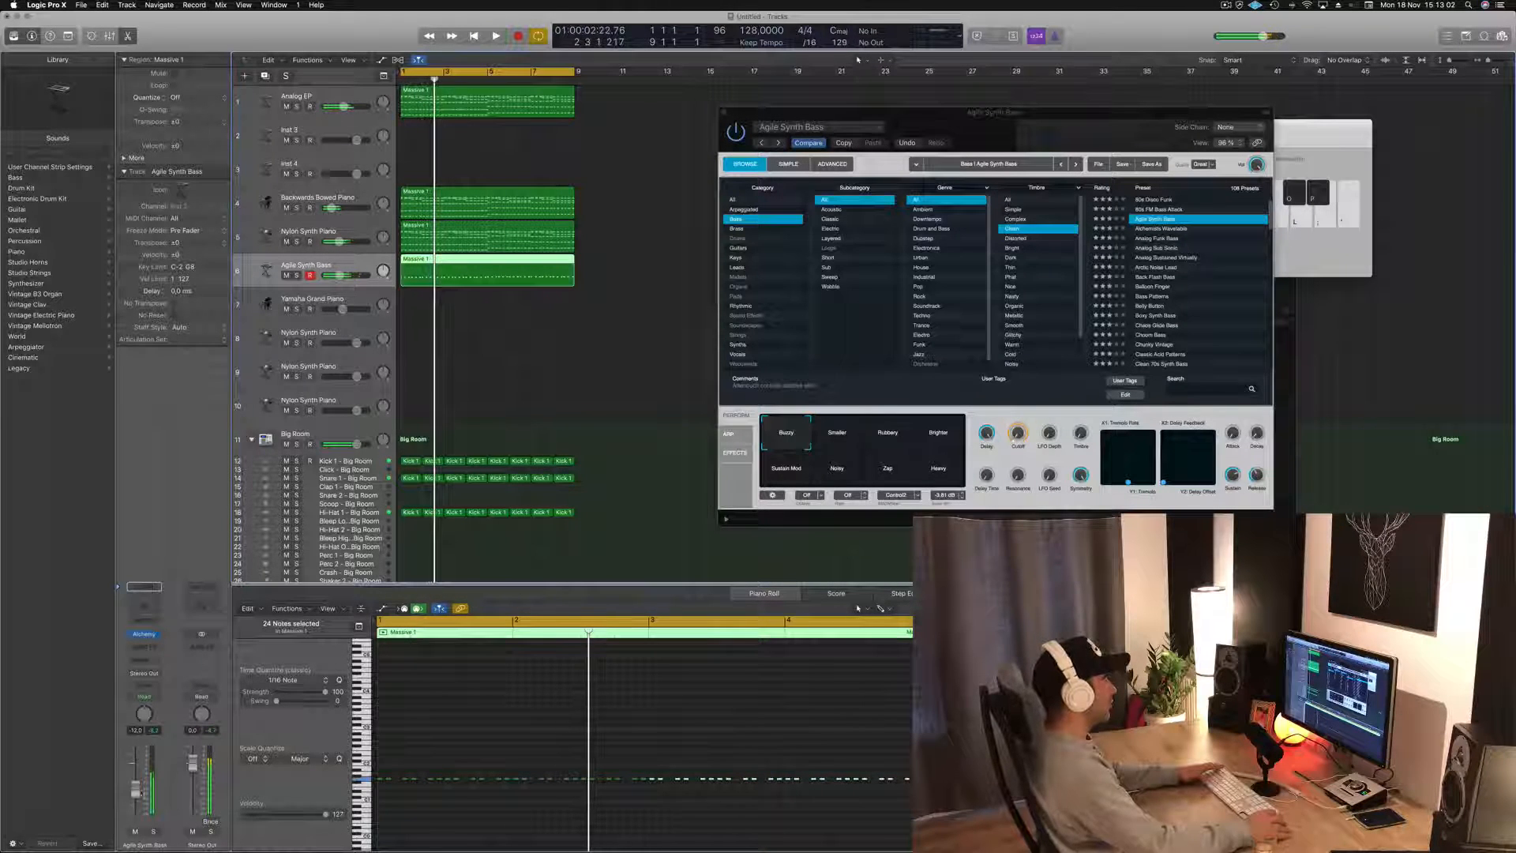
- Try the Alchemists Wavetable and Analog Funk Bass presets, raising the track's volume to match
left_click(1156, 228)
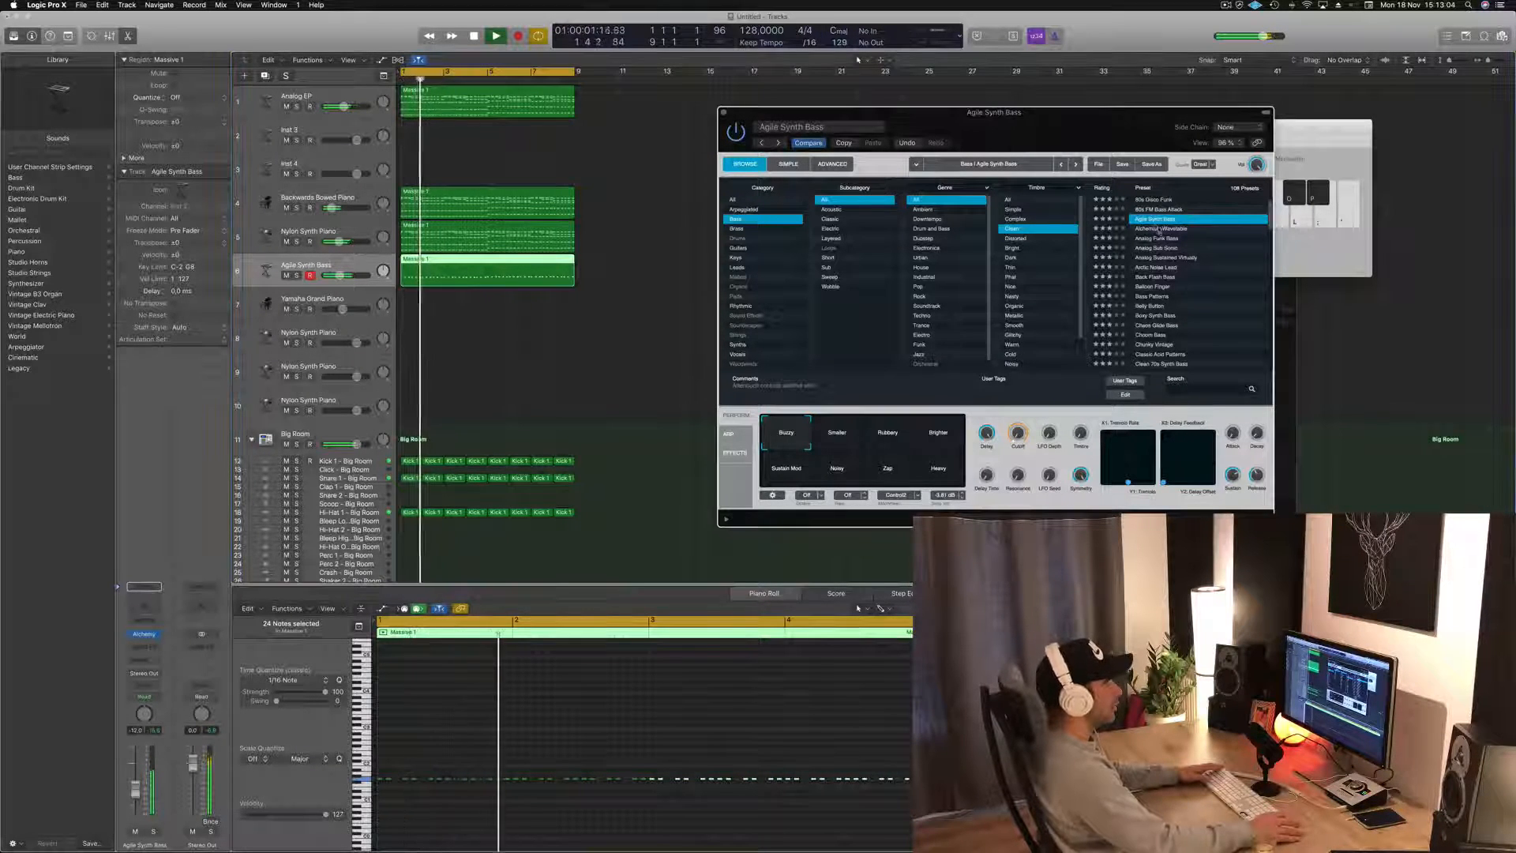
left_click(1158, 229)
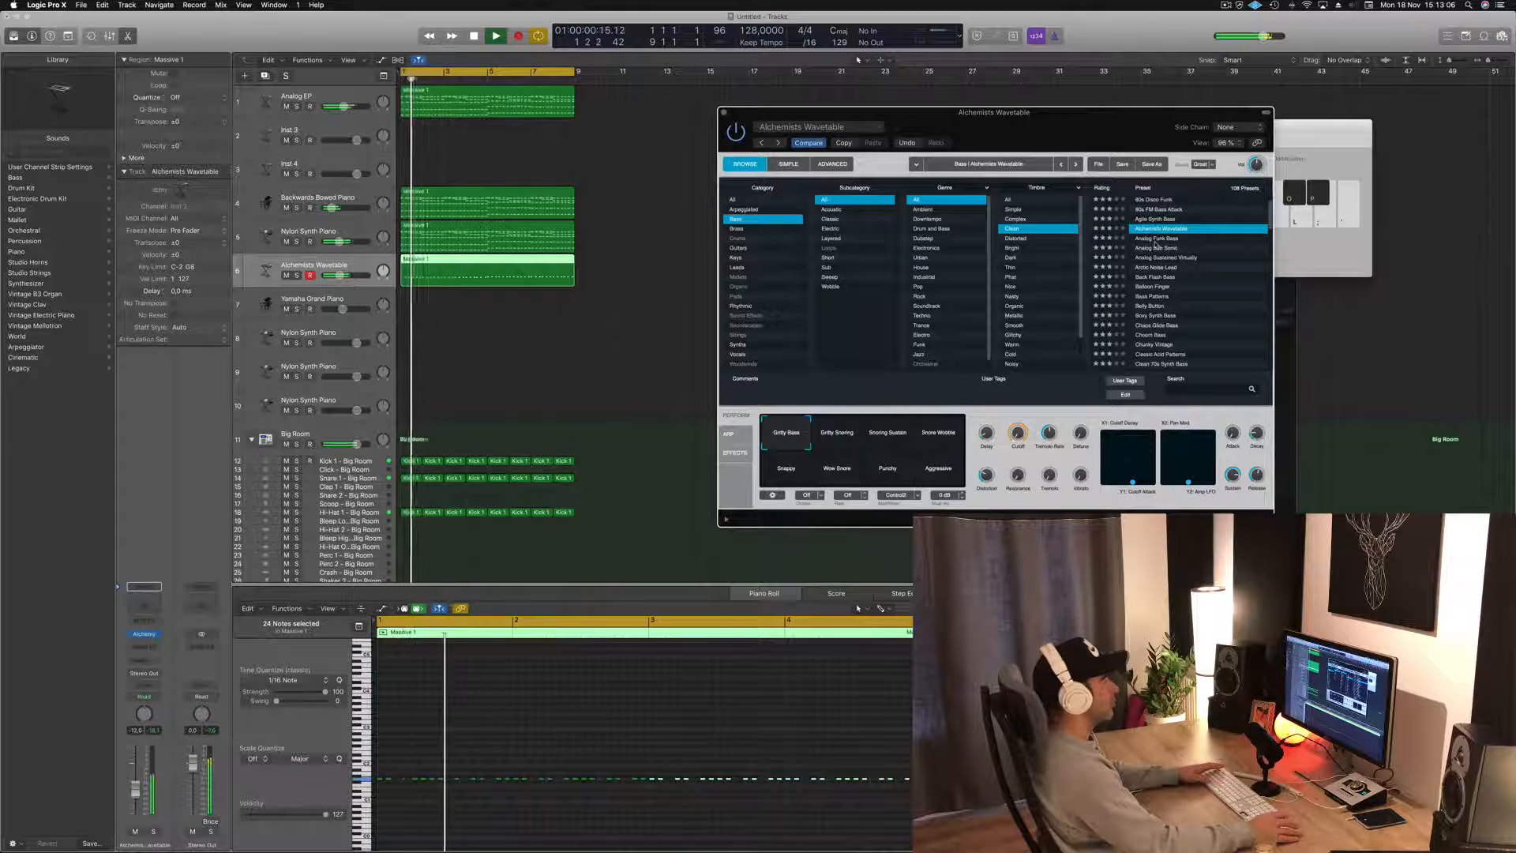
left_click(1156, 239)
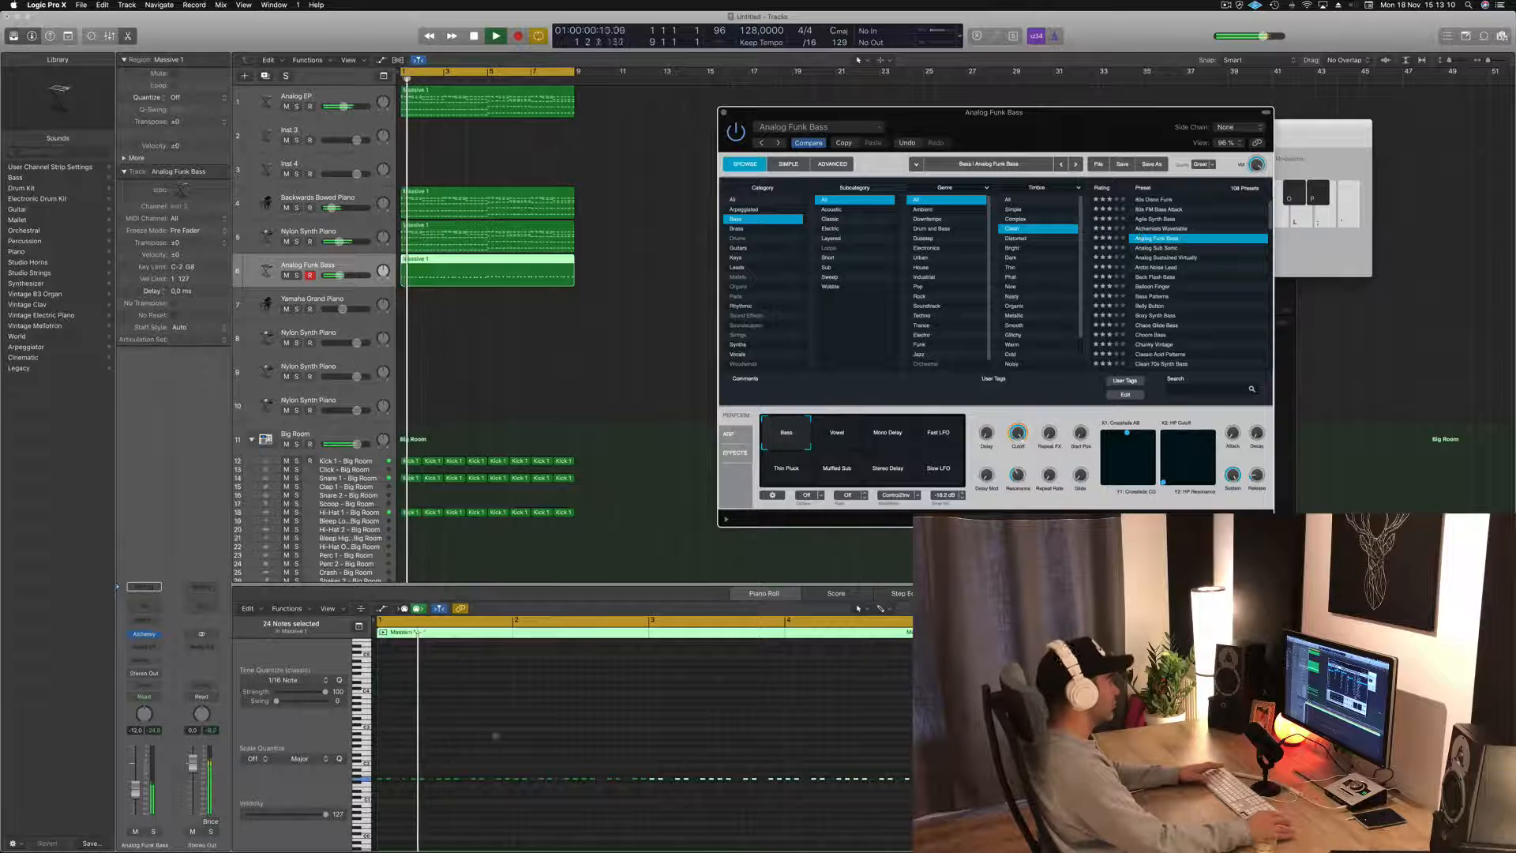
left_click_drag(135, 789, 136, 784)
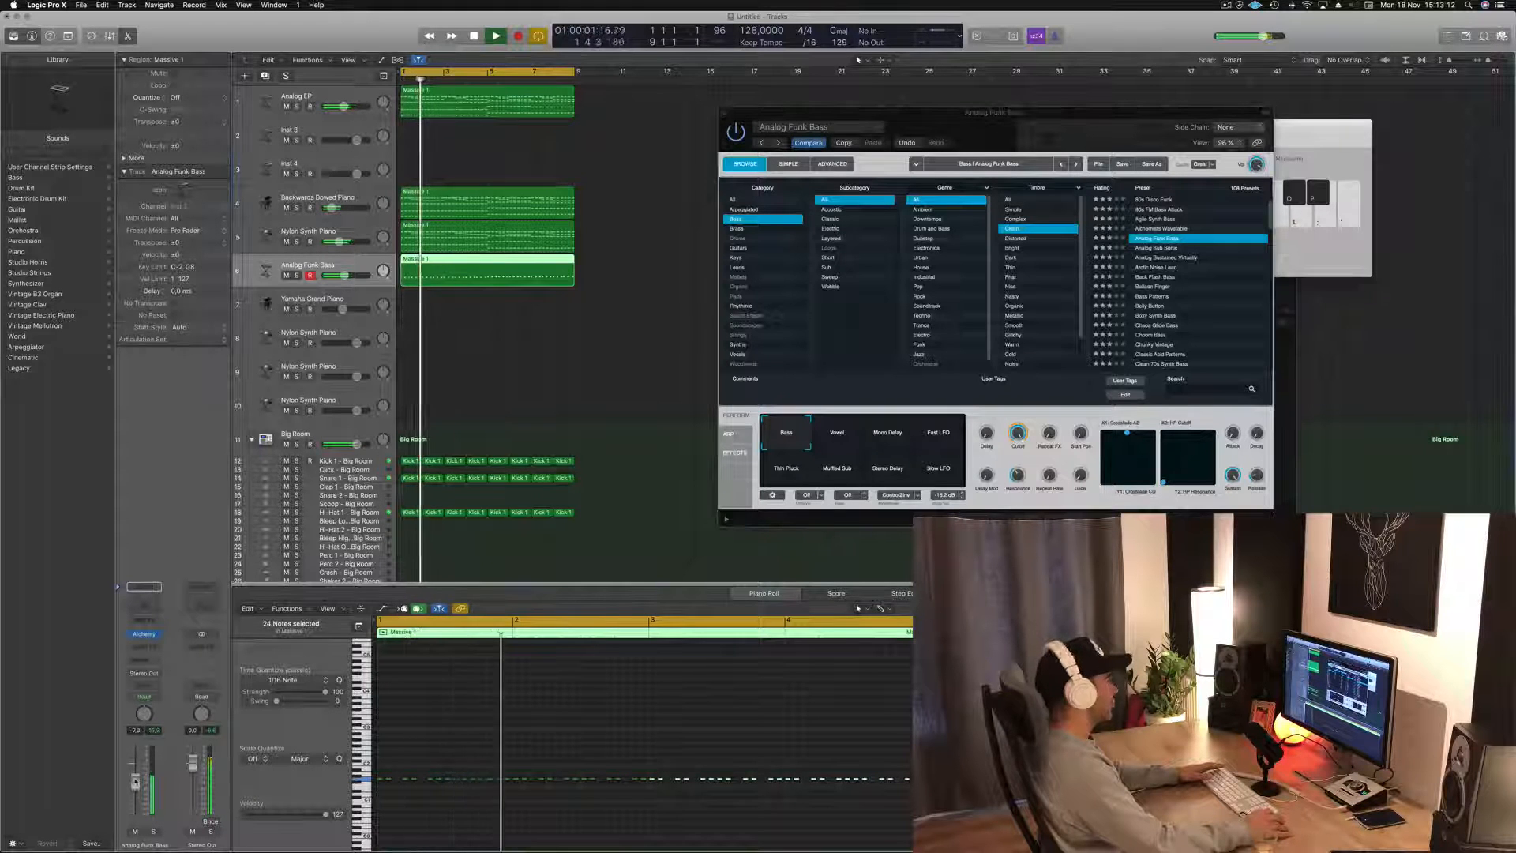
- Try the Bass Patterns and Belly Button presets and lower the bass track's volume
left_click(1152, 296)
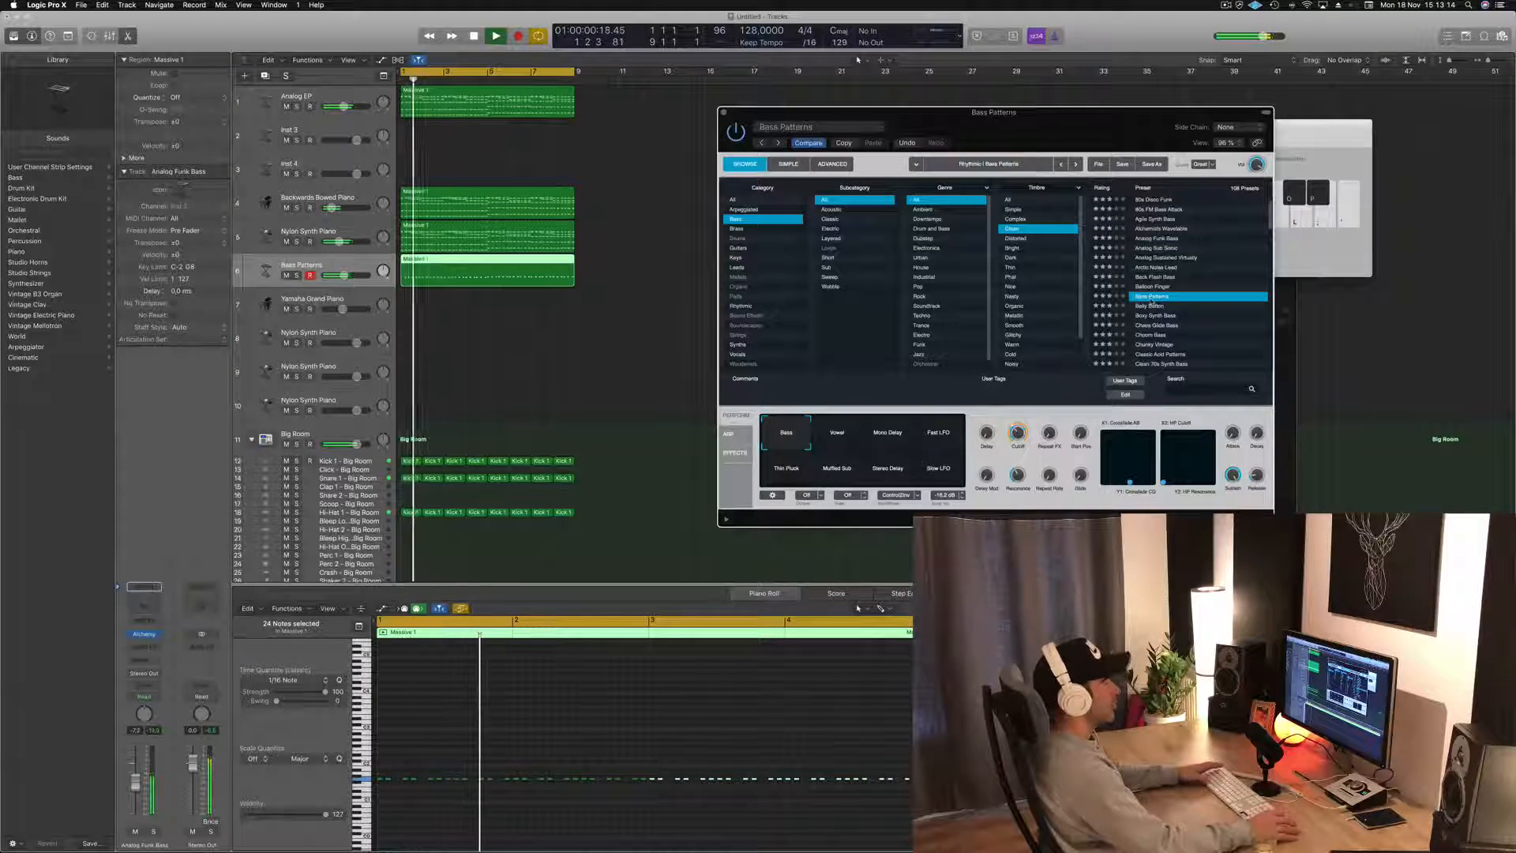
left_click(1154, 307)
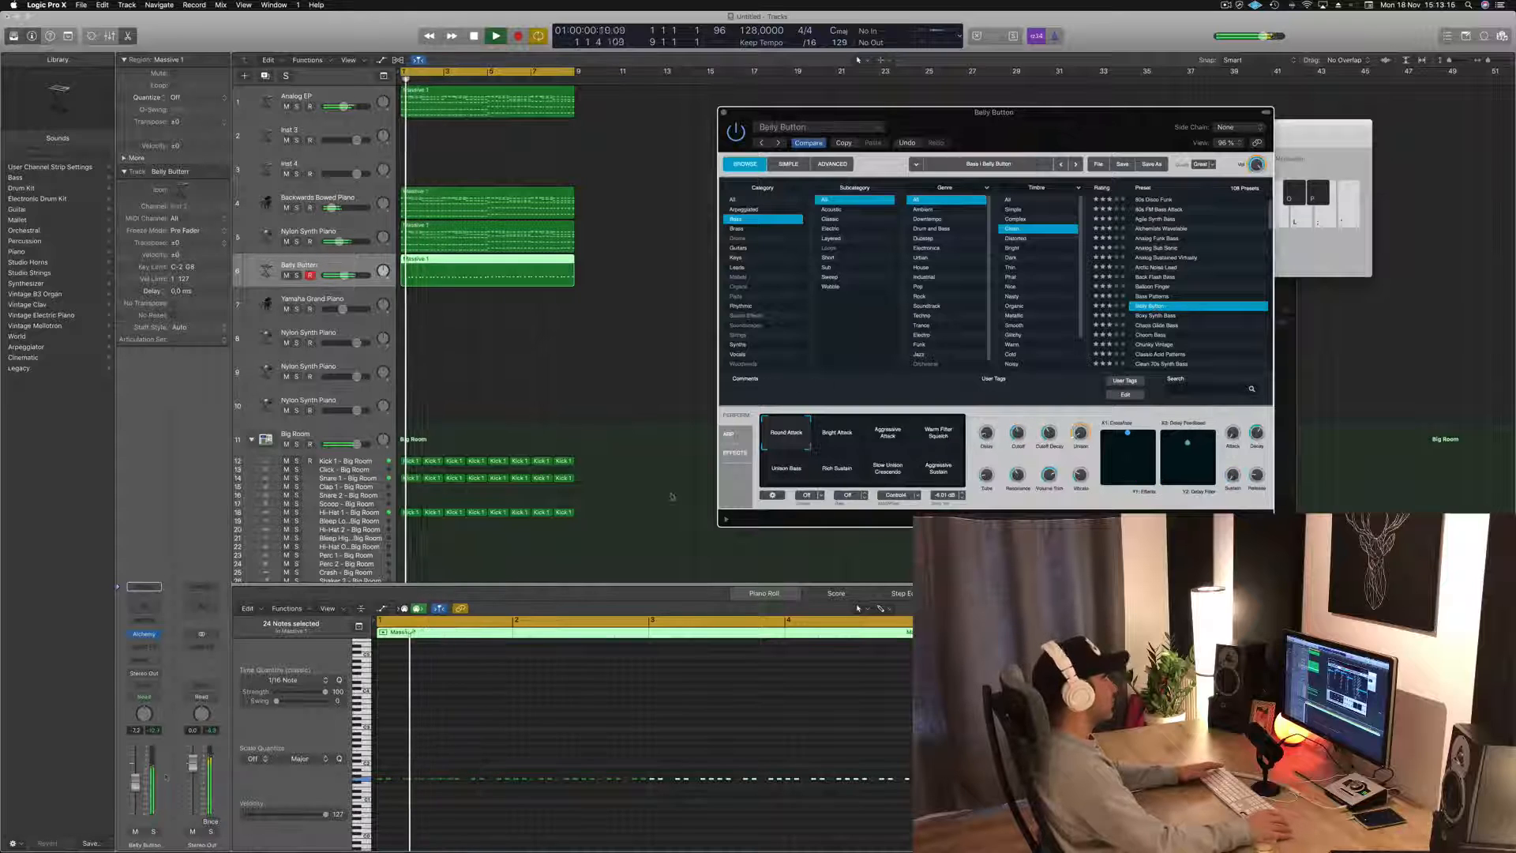
left_click_drag(135, 784, 135, 795)
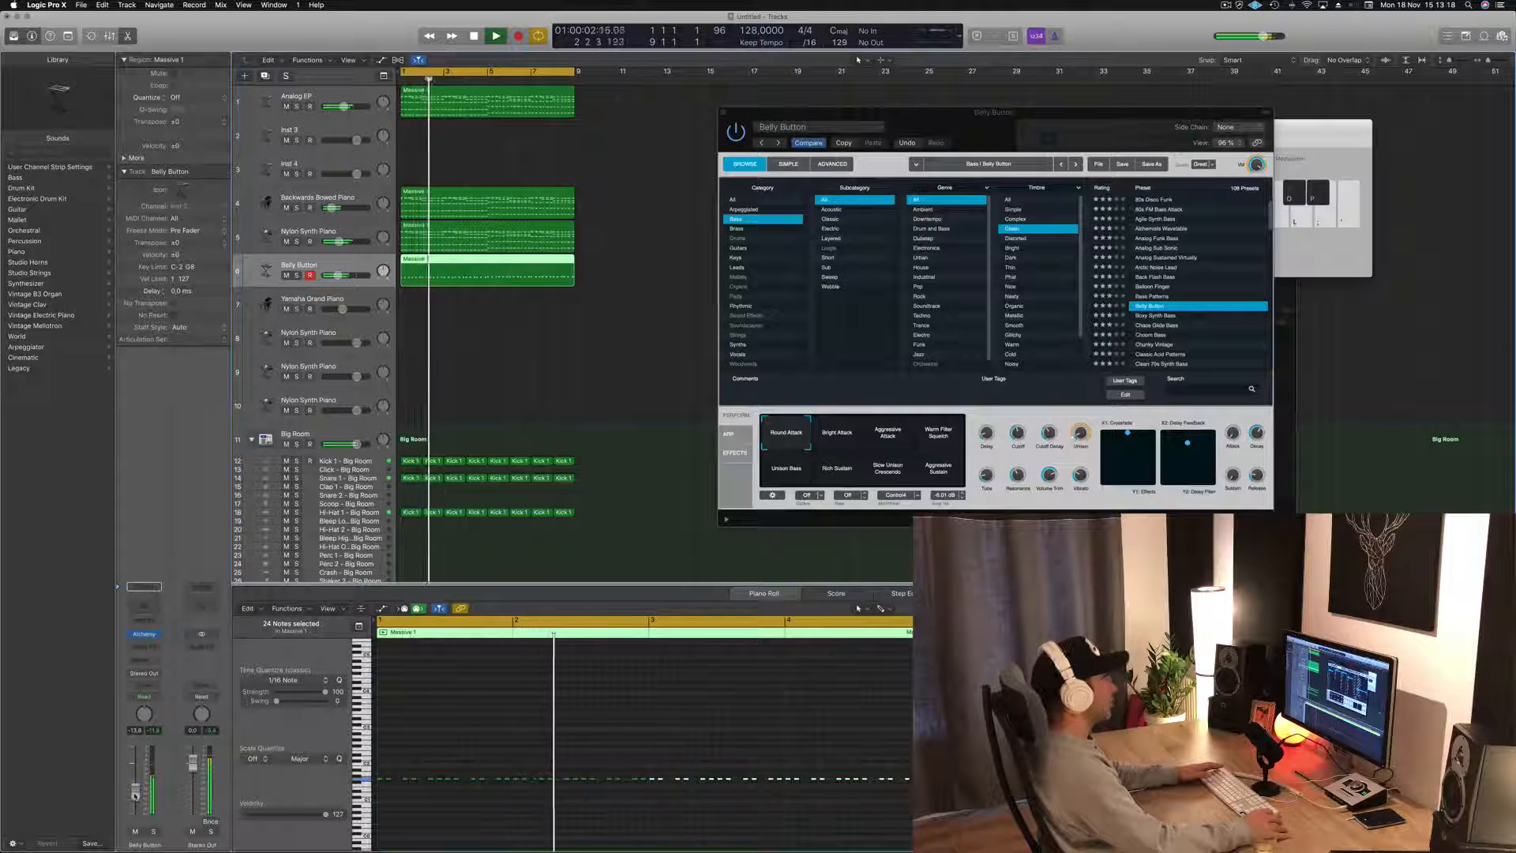
- Try the bass presets from Boxy Synth Bass through Chunky Vintage and raise the track's volume
left_click(1155, 317)
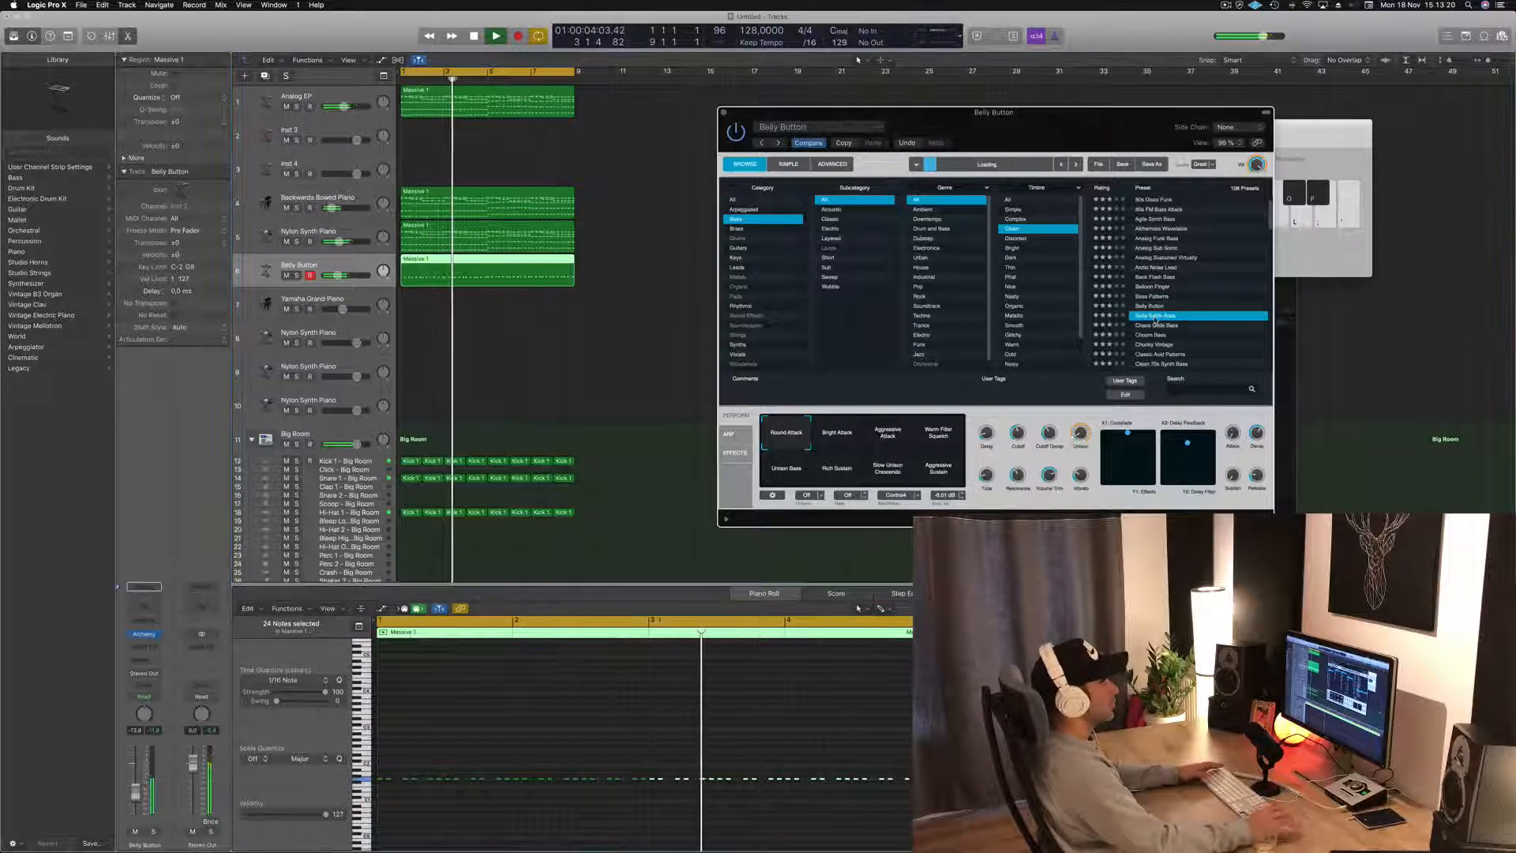
key("Down")
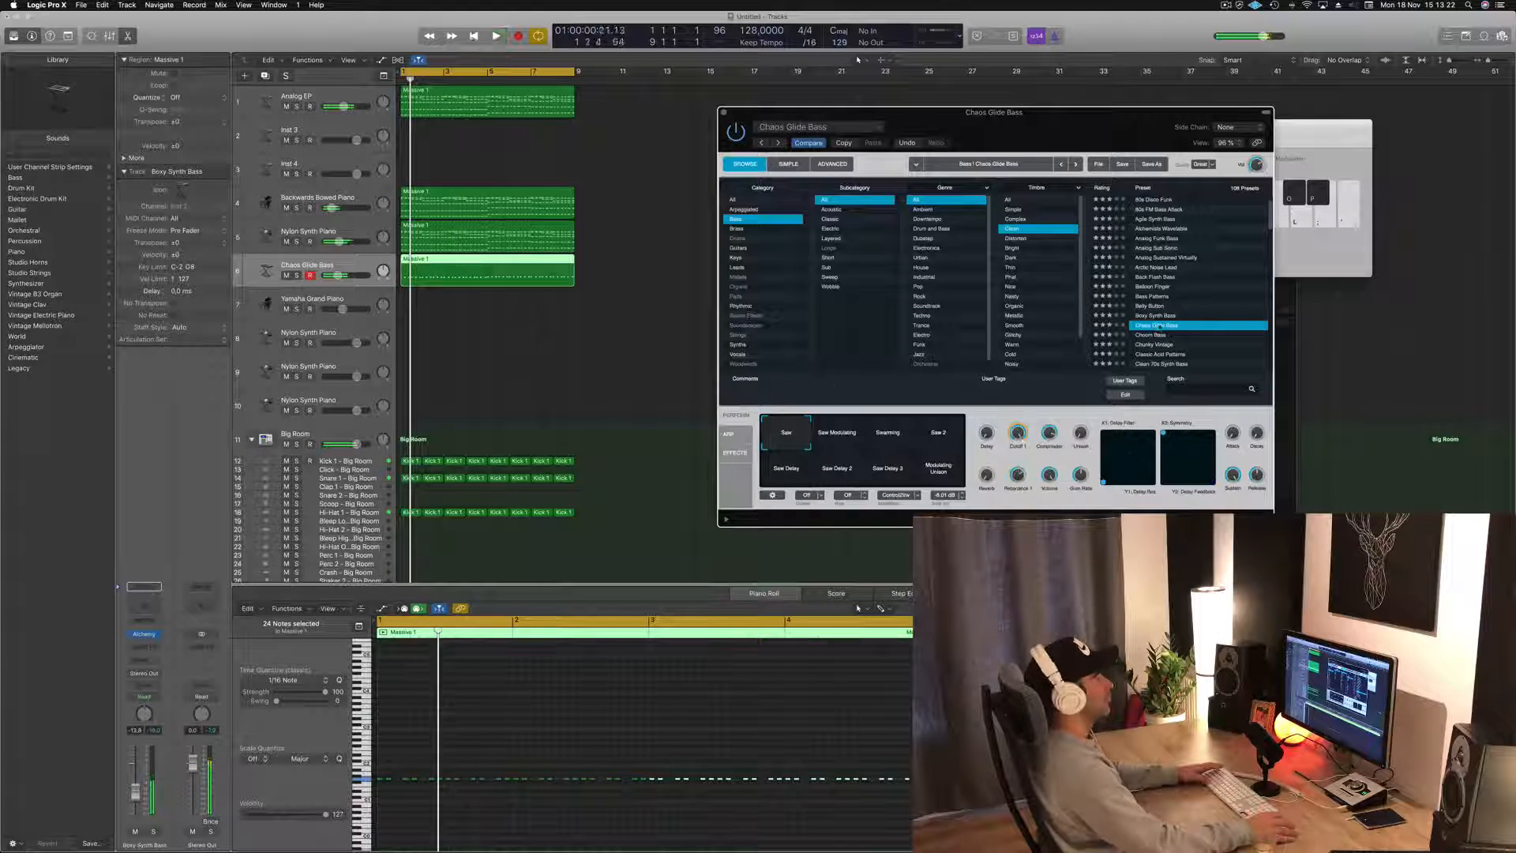
scroll(1180, 337, "down", 1)
key("Down")
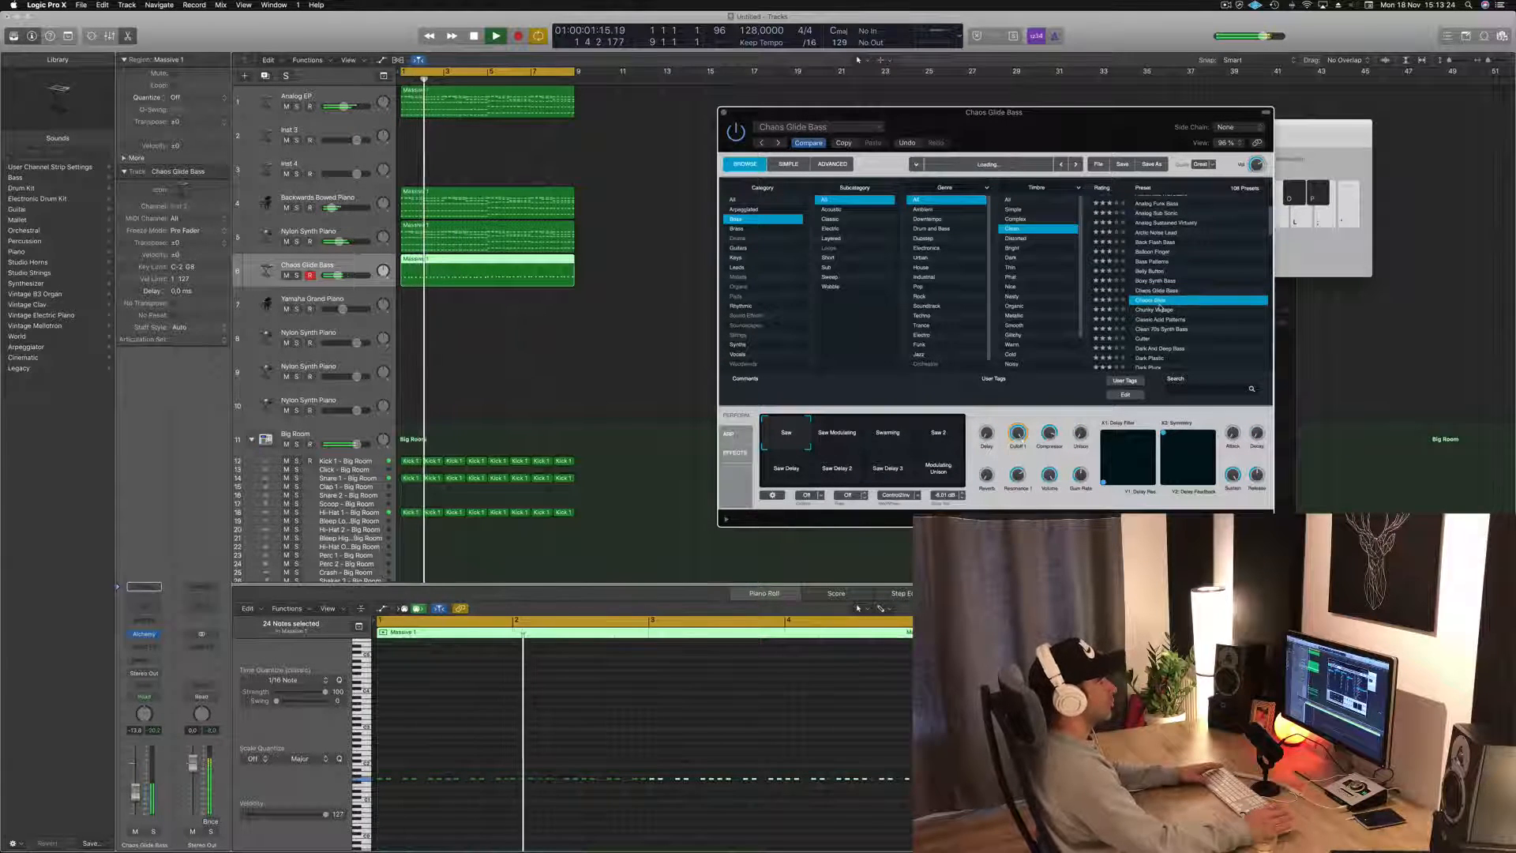
key("Down")
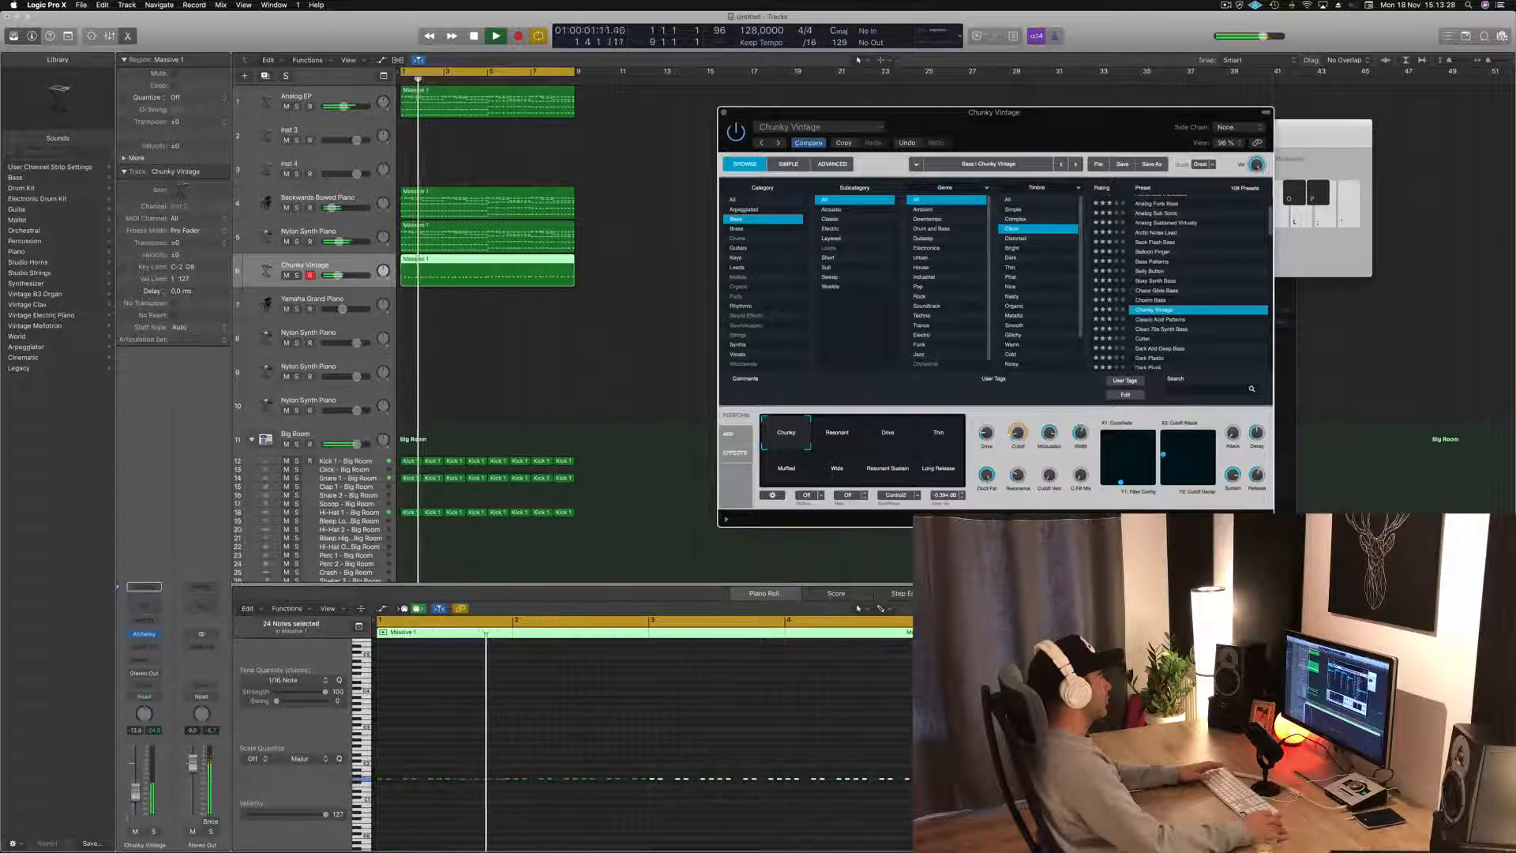
left_click_drag(135, 793, 135, 791)
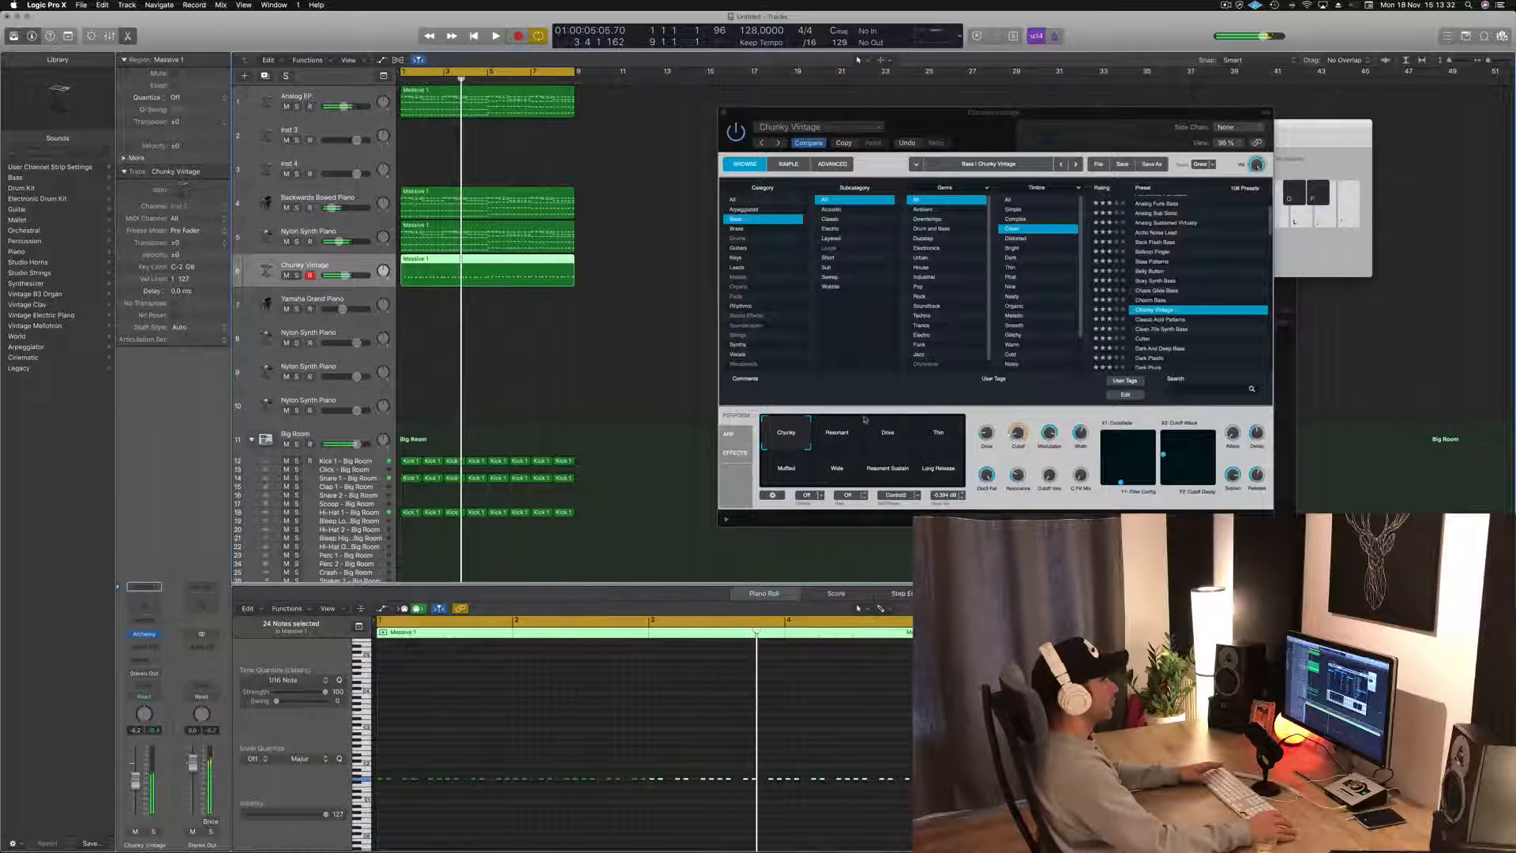
- Audition Chunky Vintage's Resonant, Drive, Thin, Muffled and Wide variations during playback
key("space")
left_click(844, 433)
left_click(887, 434)
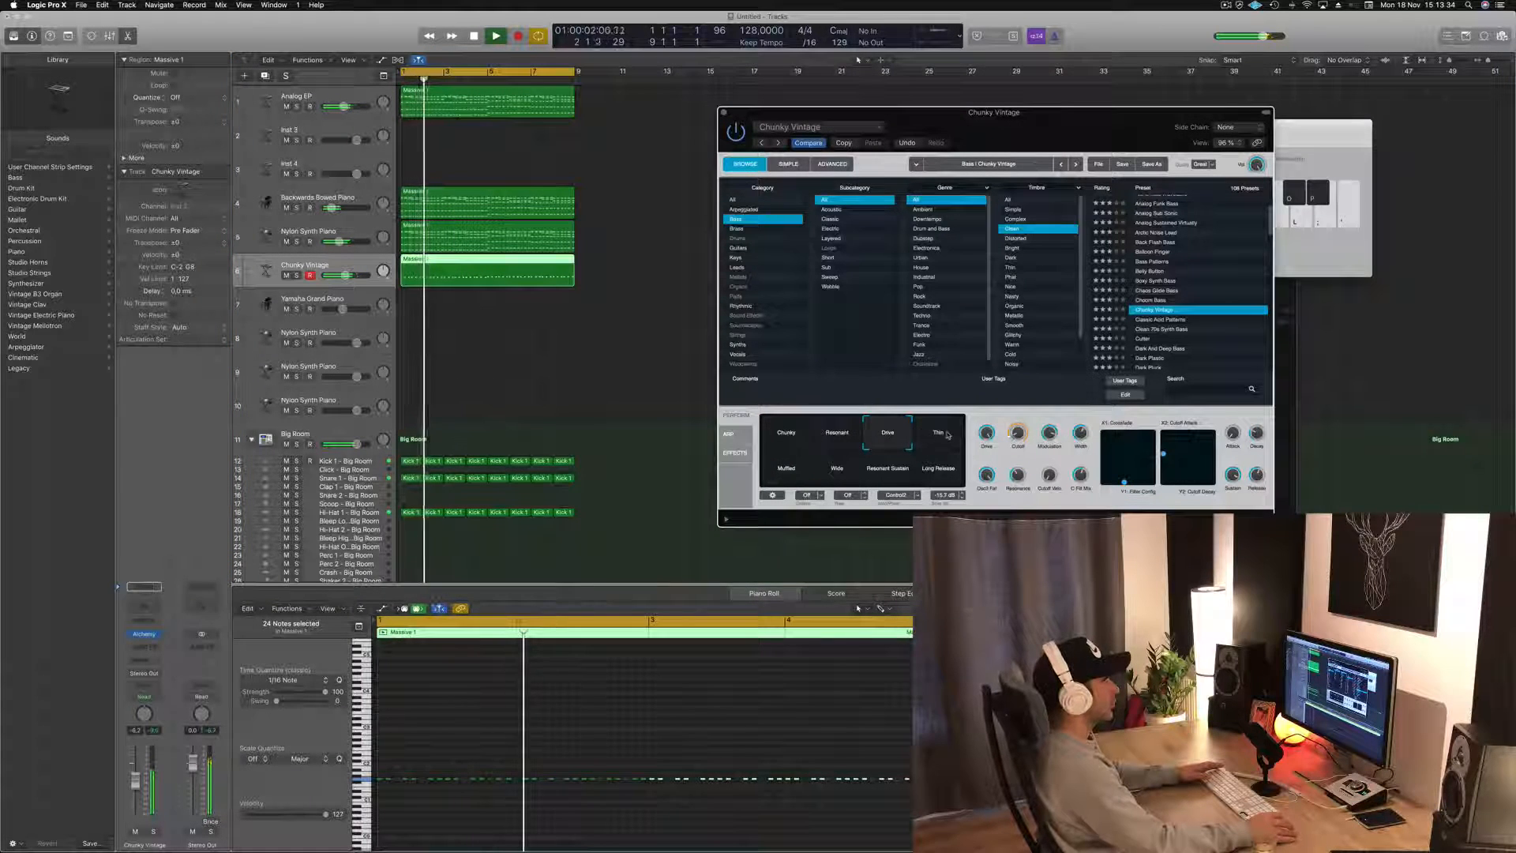
left_click(944, 433)
left_click(785, 469)
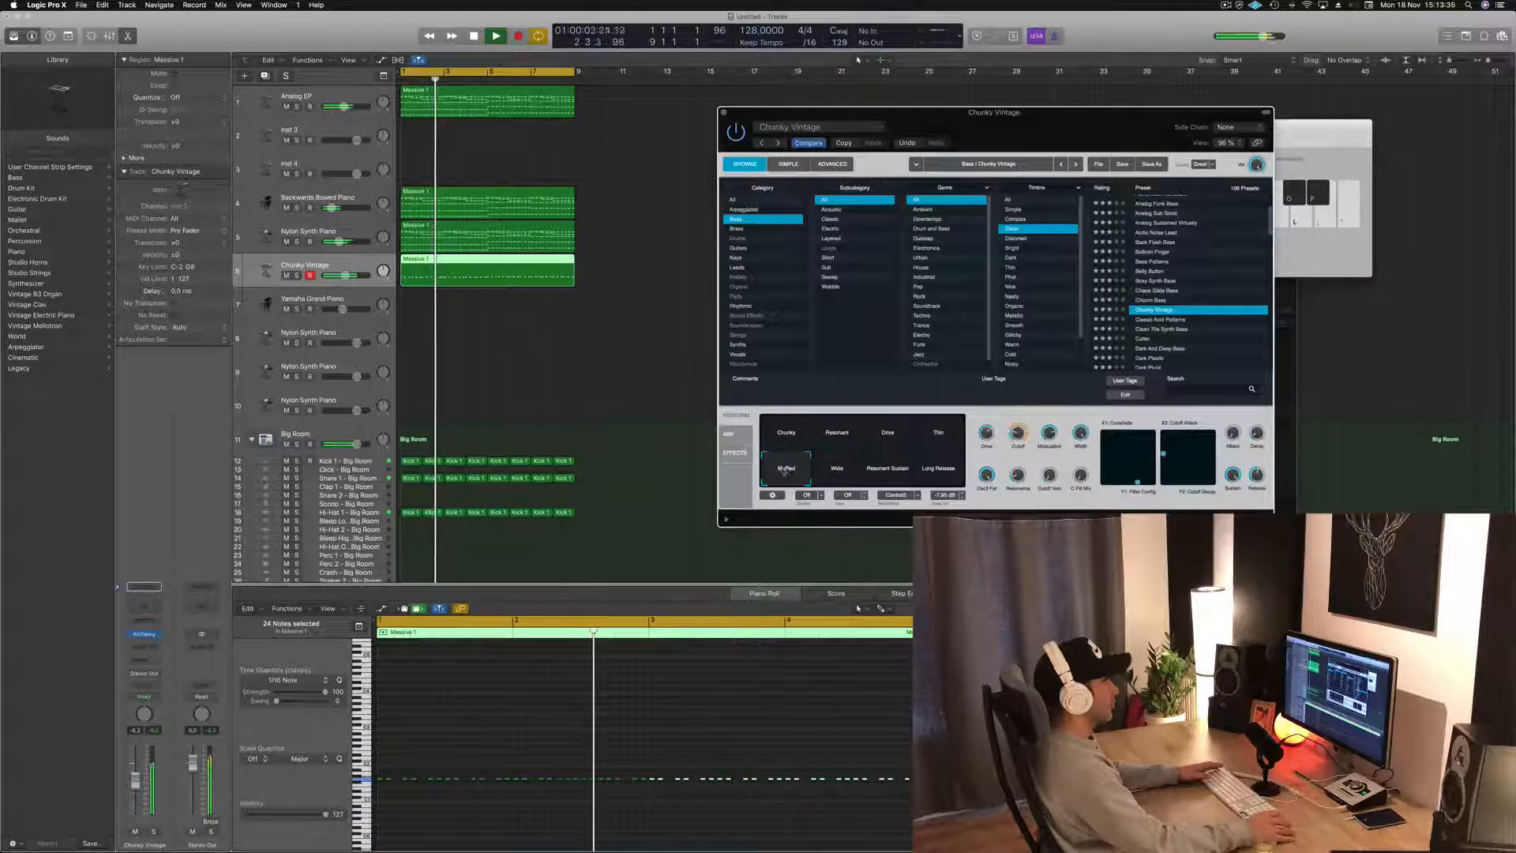
left_click(835, 469)
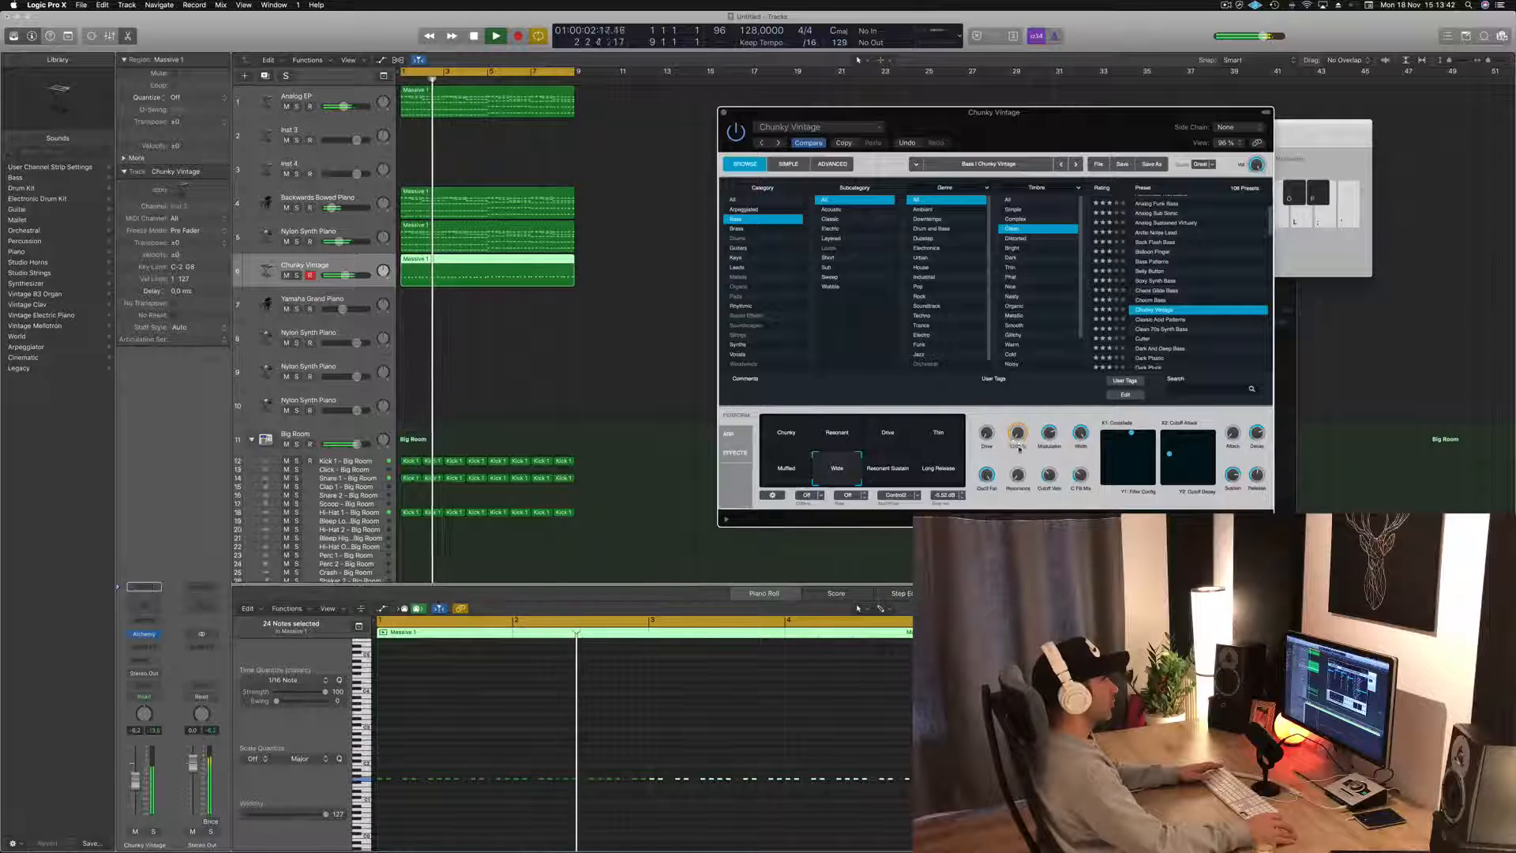
- Audition the Dark And Deep Bass preset, load Dark Plastic for the bass and play it from the start
scroll(1180, 274, "down", 3)
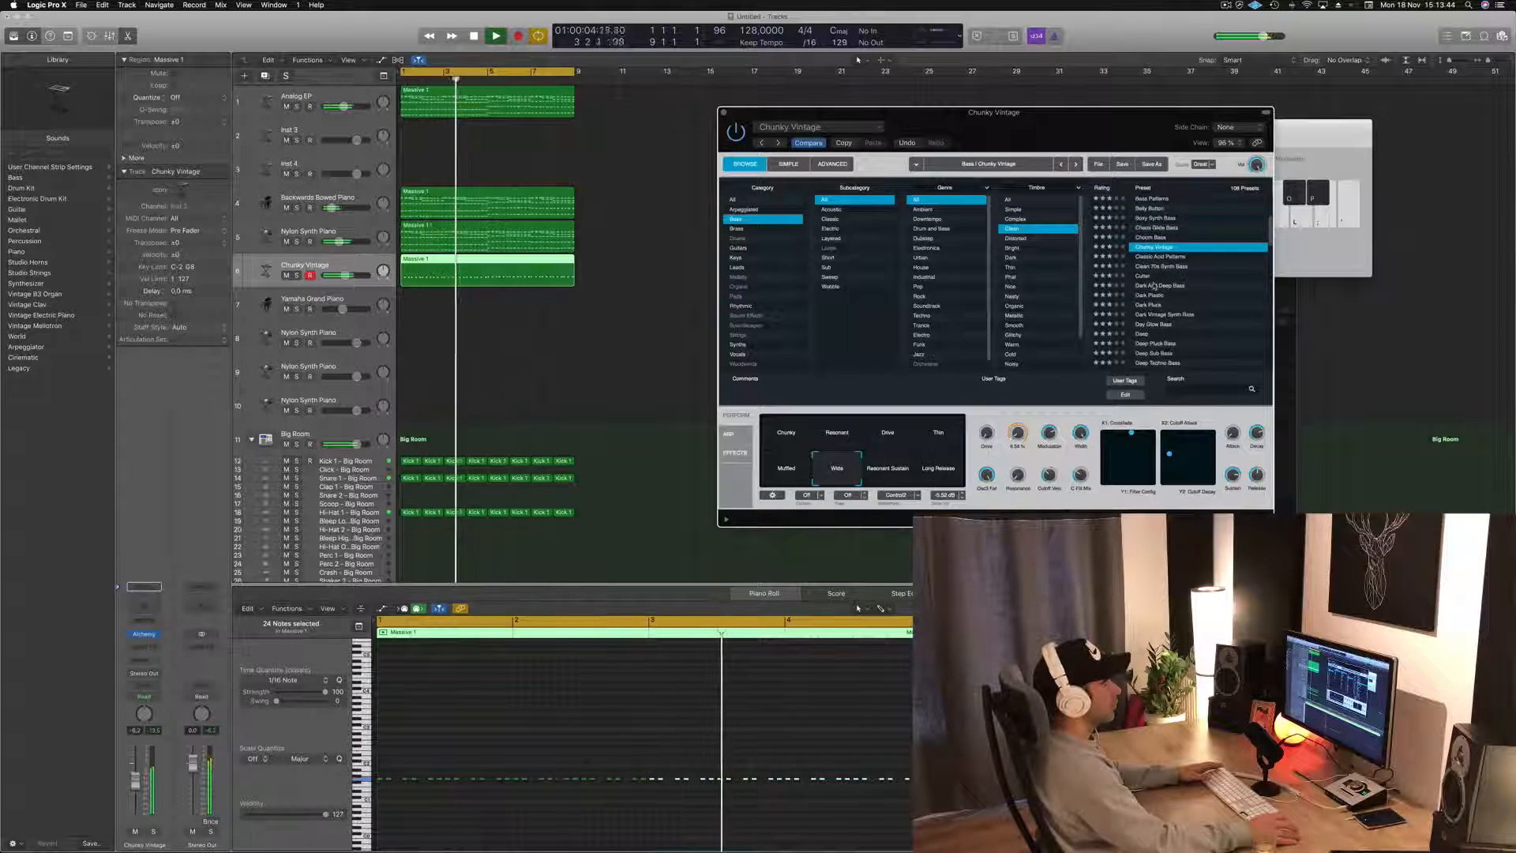
left_click(1154, 286)
key("Return")
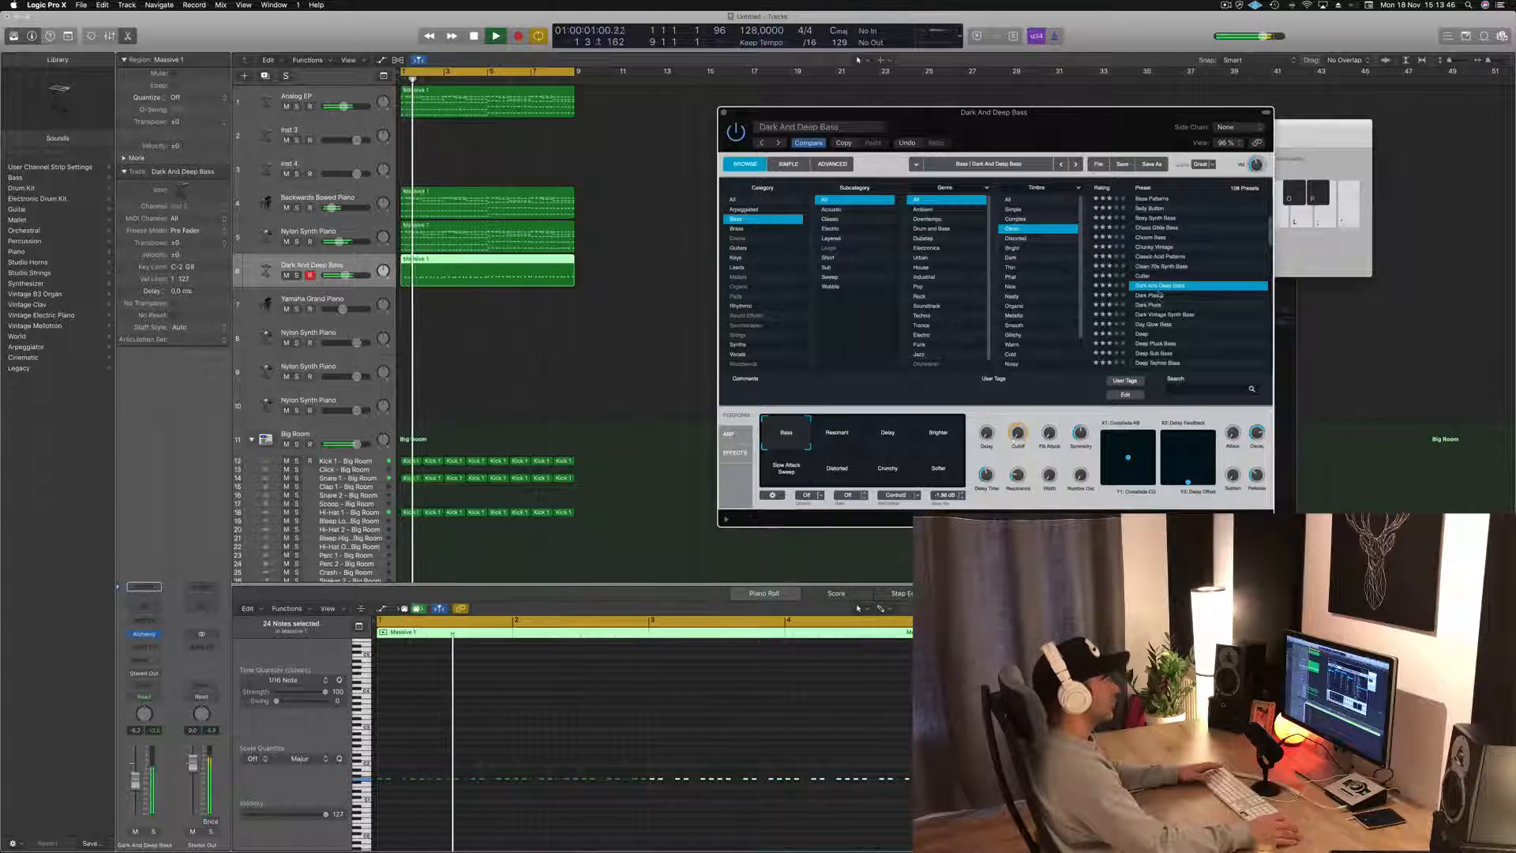
left_click(1158, 296)
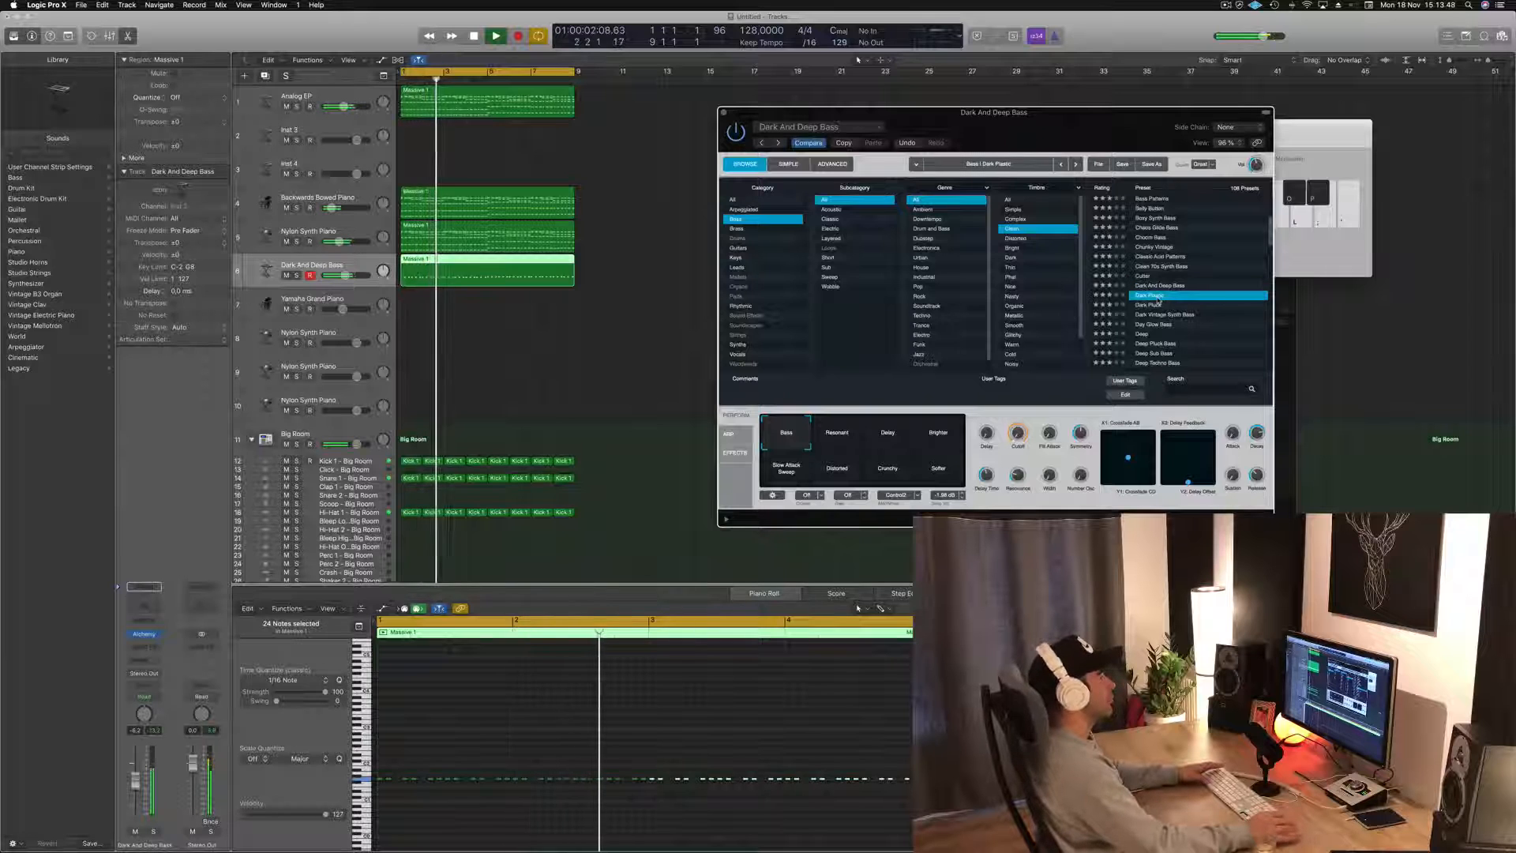
key("Return")
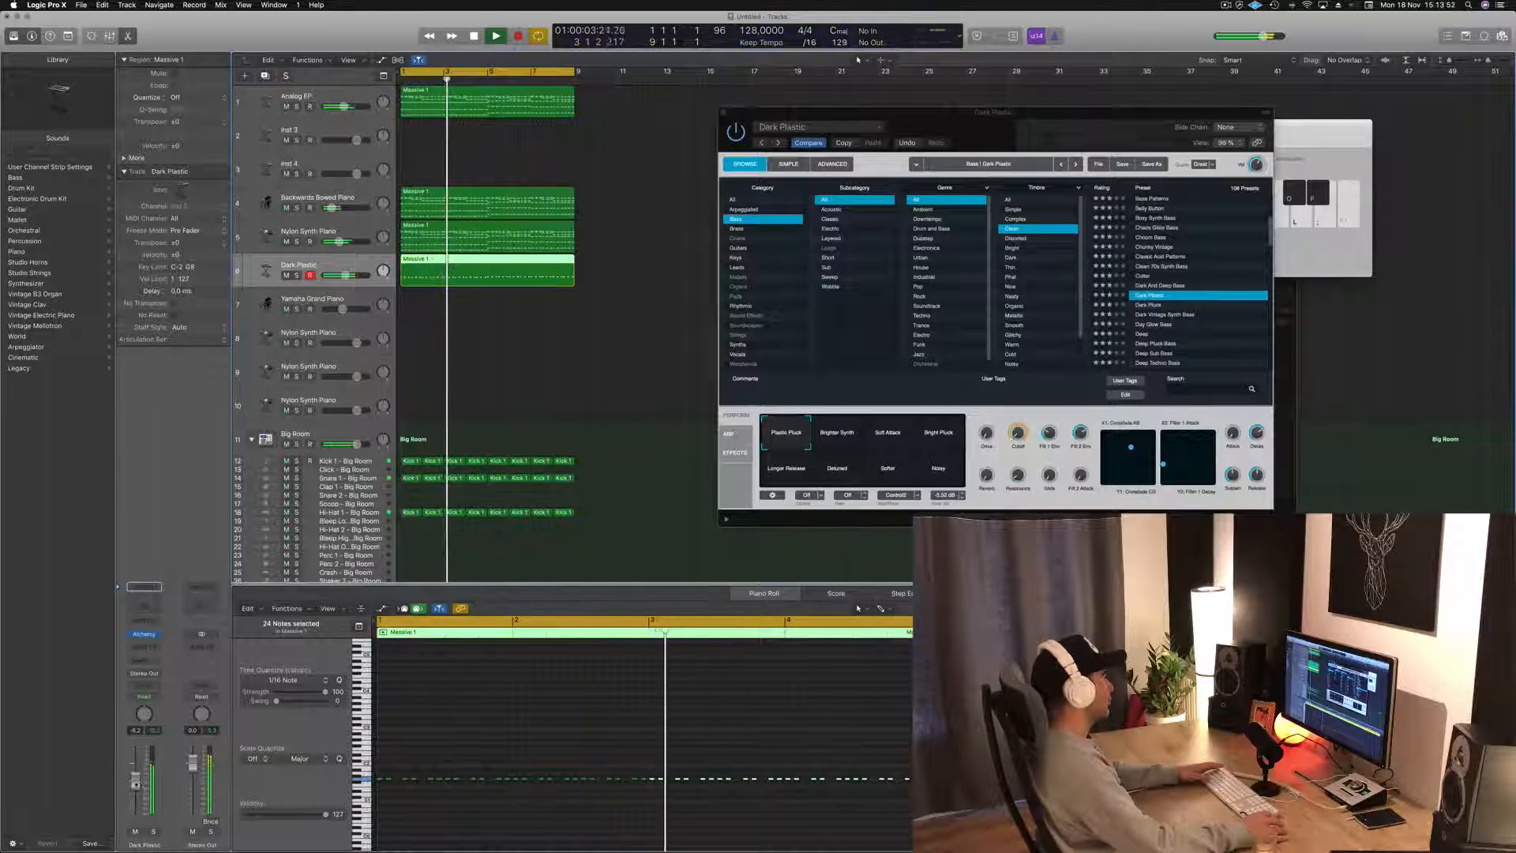
- Compare the mix with and without the Dark Plastic track, lower its volume slightly and close the Alchemy window
left_click(136, 832)
left_click(136, 832)
left_click_drag(135, 785, 137, 790)
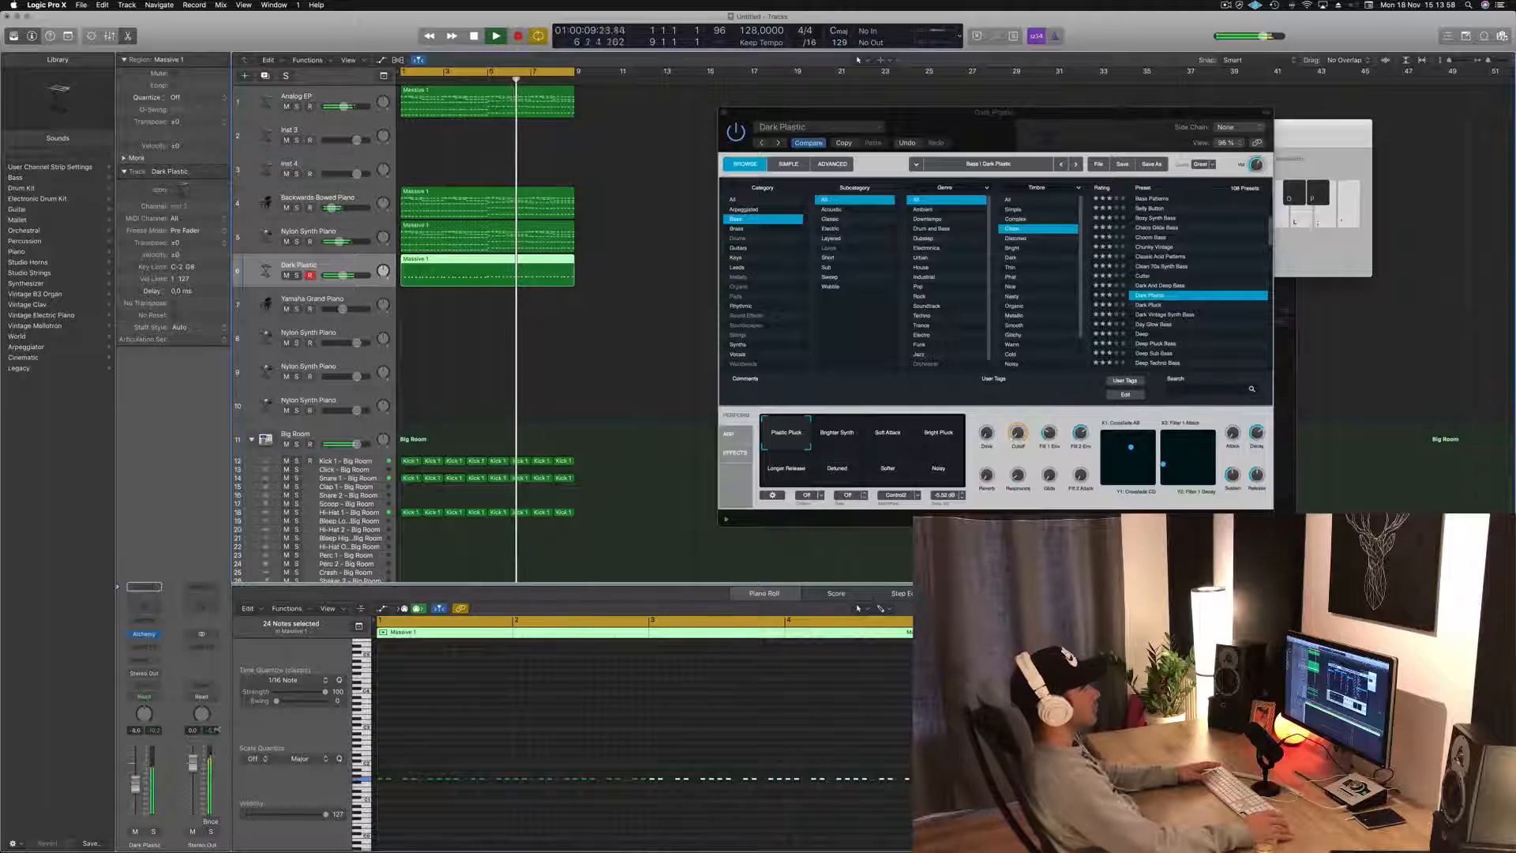
left_click_drag(722, 121, 664, 125)
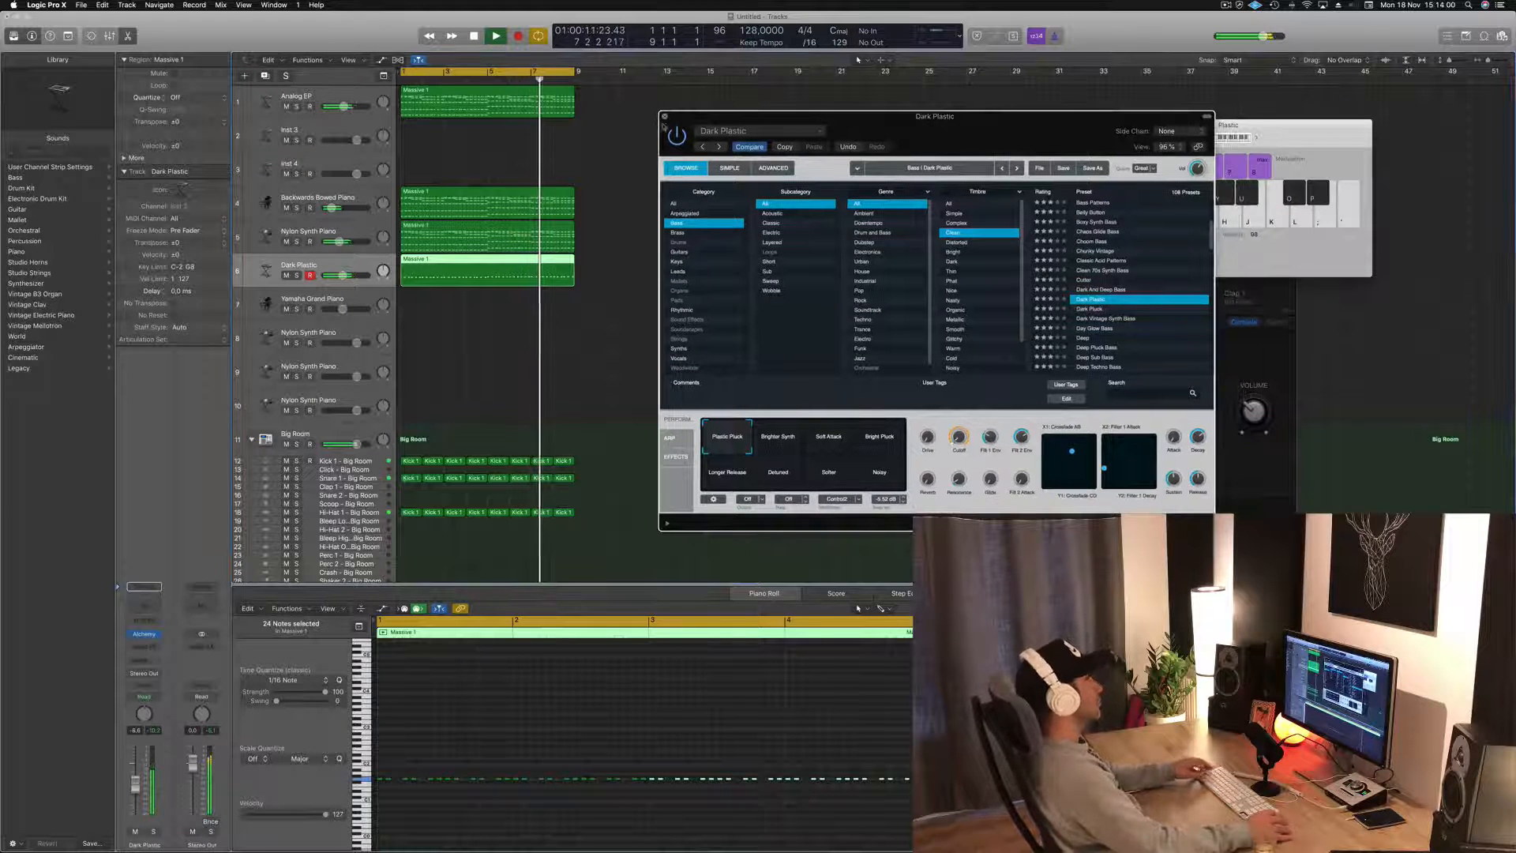
left_click(665, 117)
- Lower the Analog EP track's volume slightly and move the Drum Machine Designer window clear of the regions
scroll(638, 187, "left", 3)
scroll(593, 189, "down", 2)
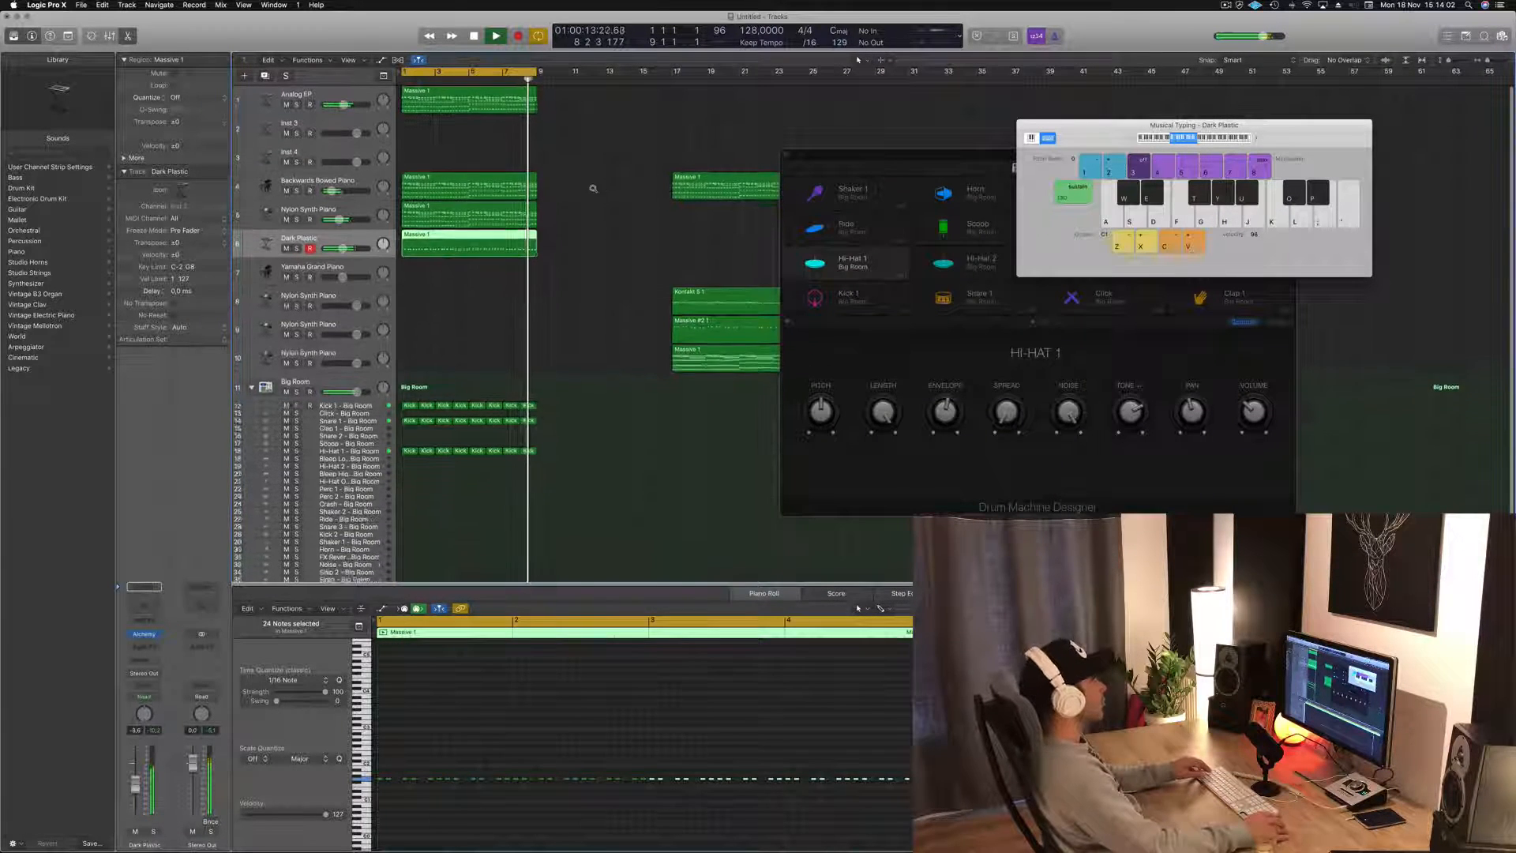
scroll(593, 189, "down", 2)
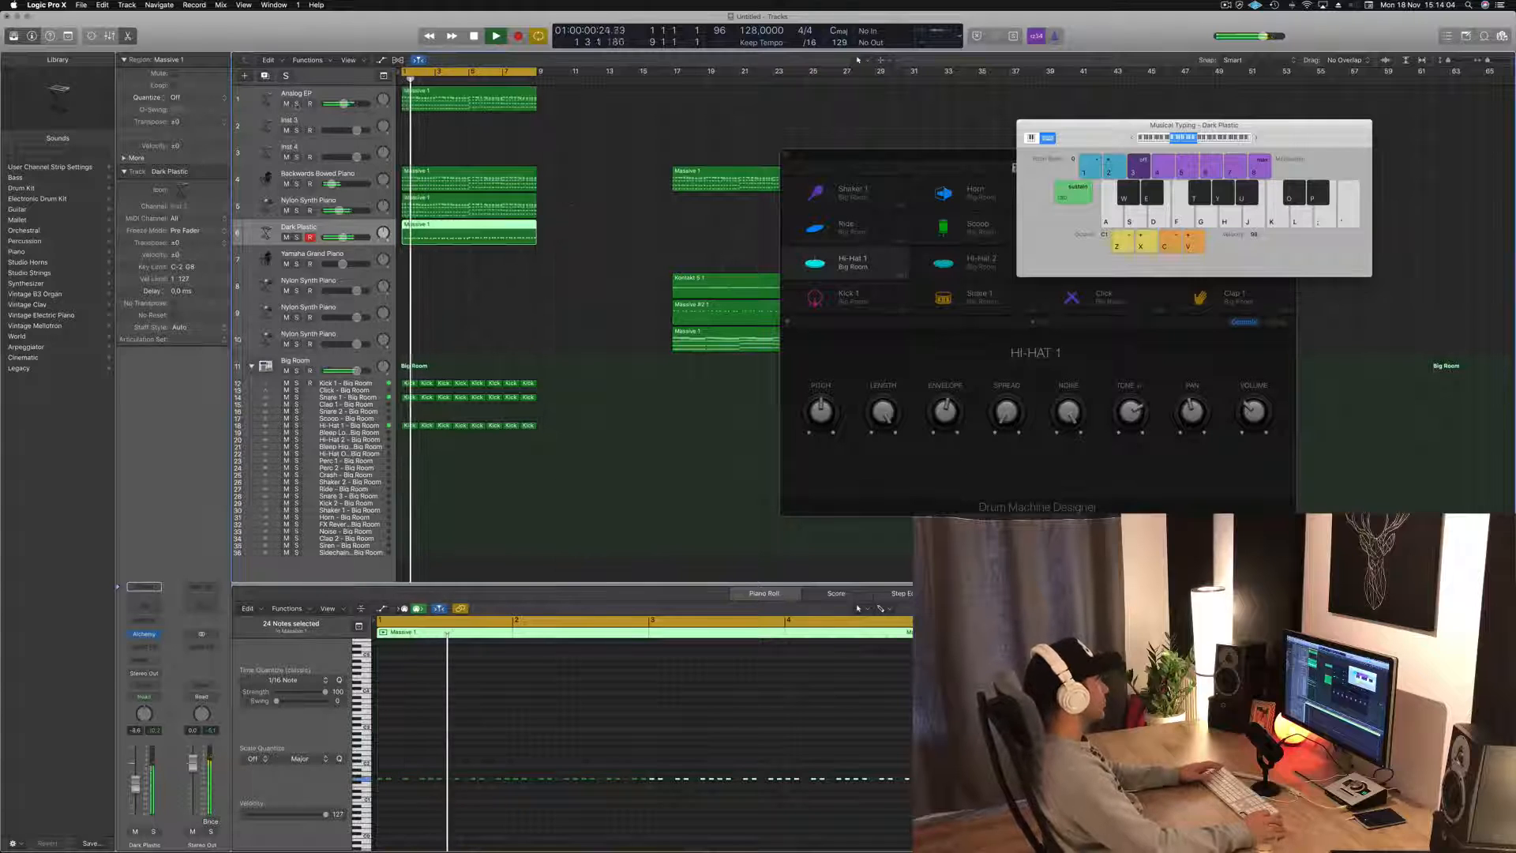
left_click(311, 100)
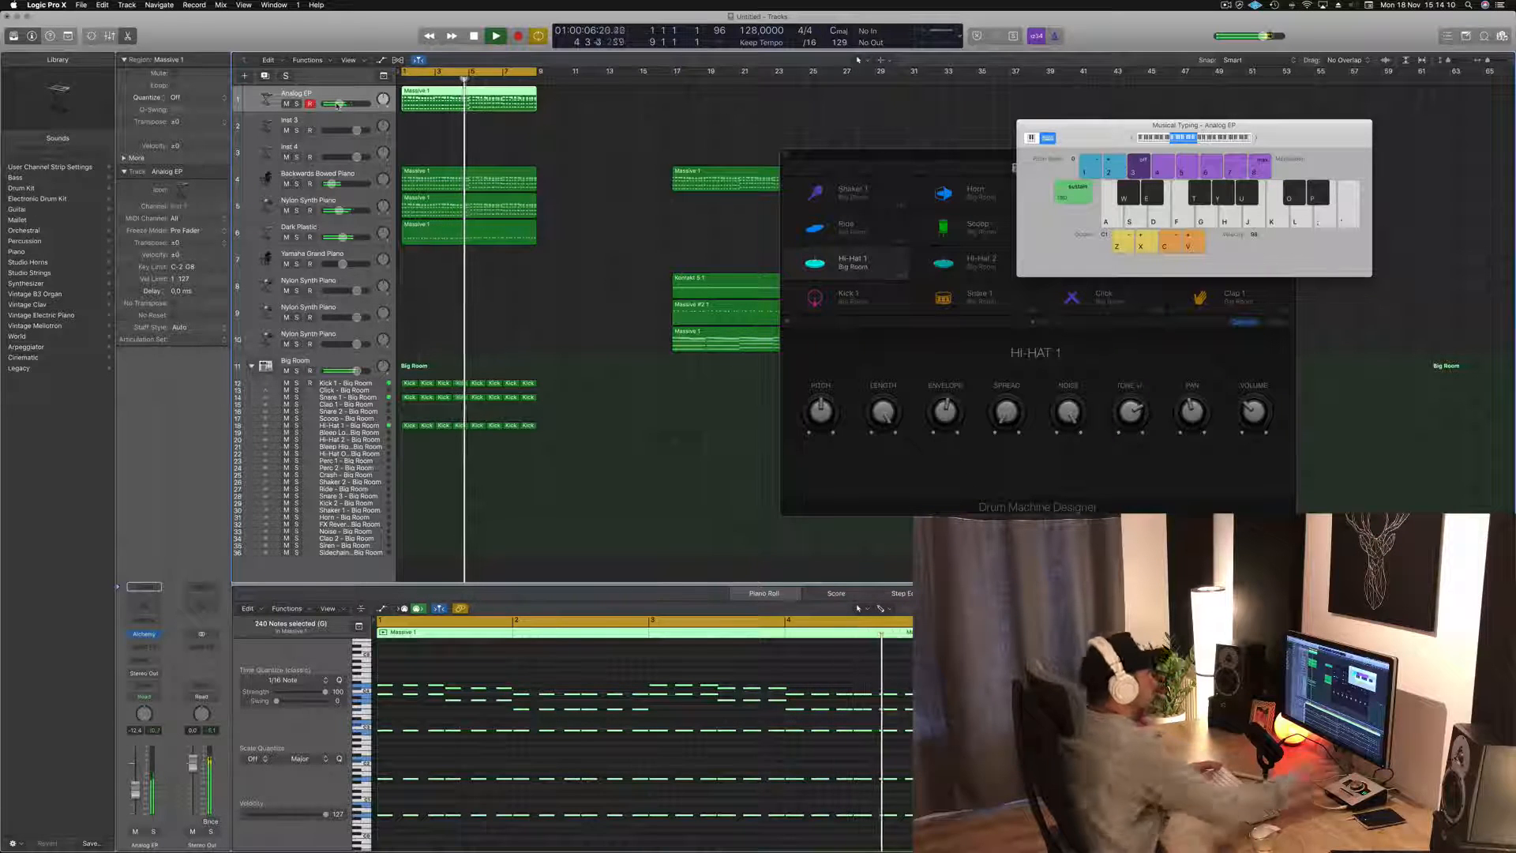
left_click_drag(886, 157, 1147, 141)
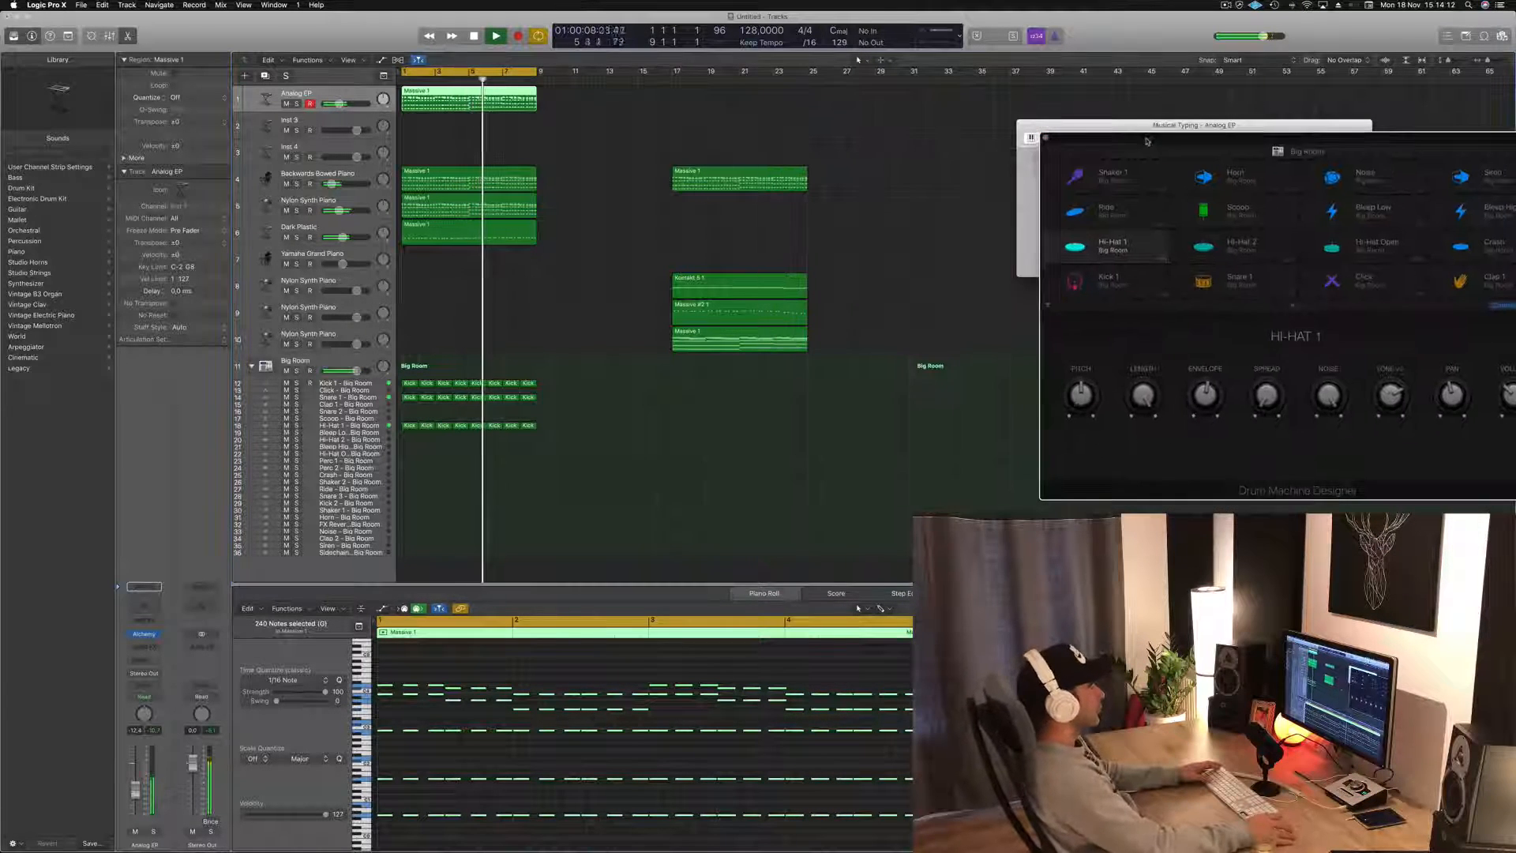
key("space")
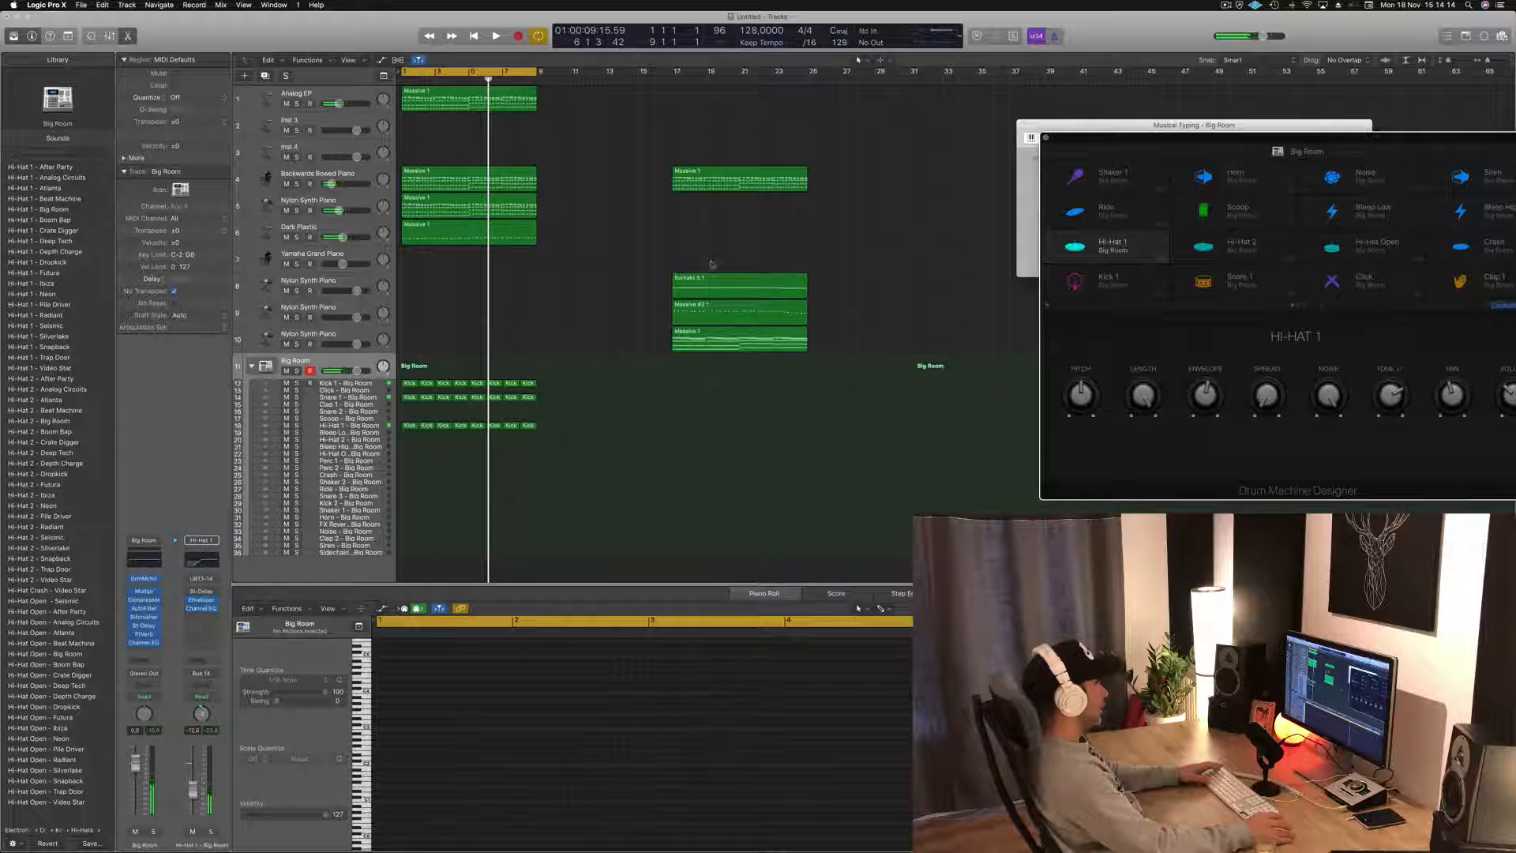
- Copy the Massive #2 1 region to bar 1 of Nylon Synth Piano track 10 and lower that track's volume during playback
left_click_drag(742, 313, 473, 341)
key("space")
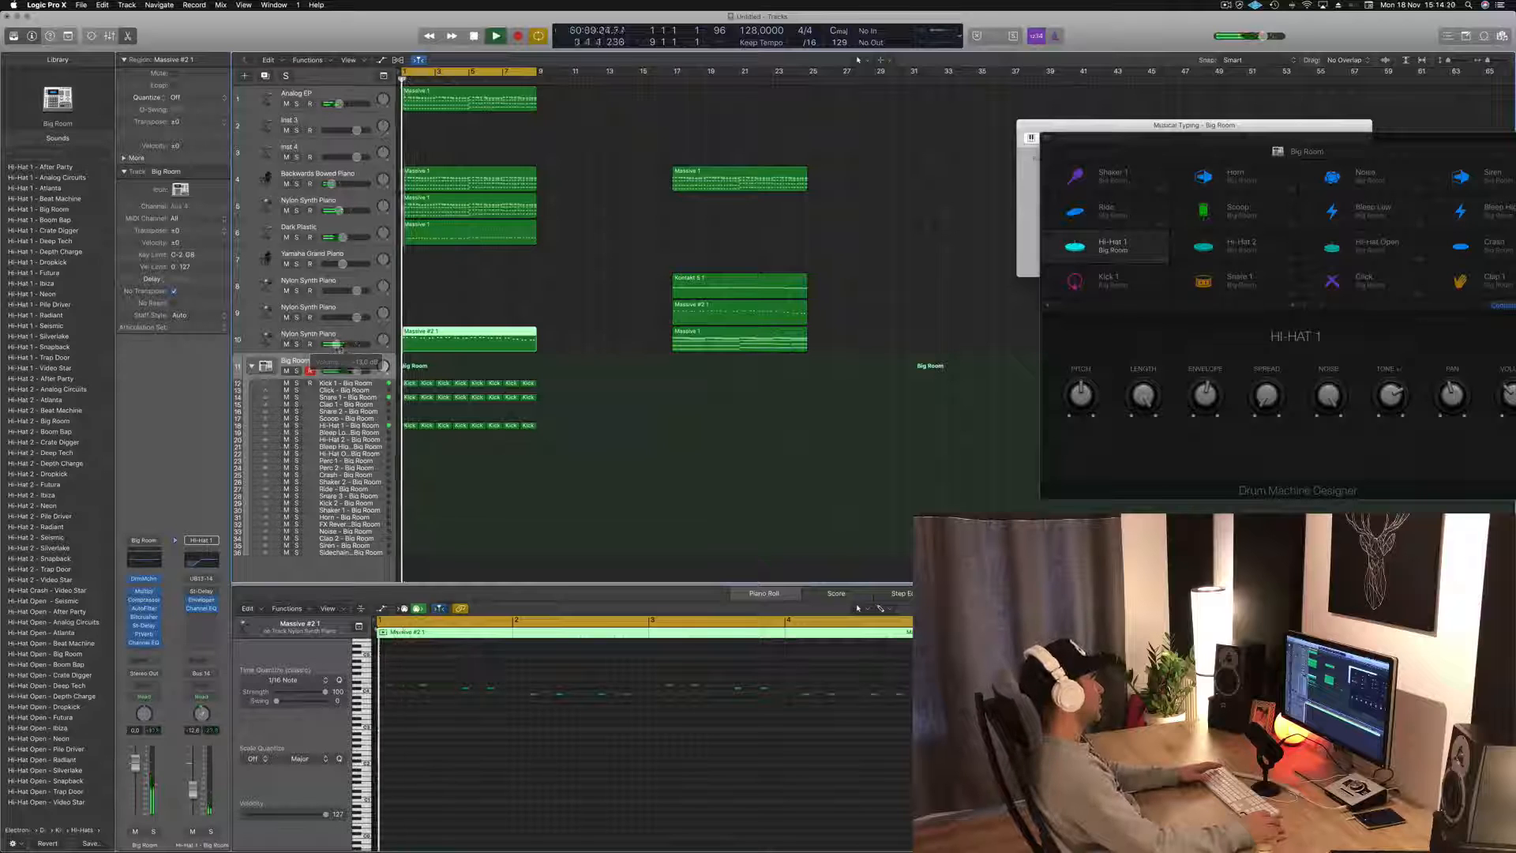
key("space")
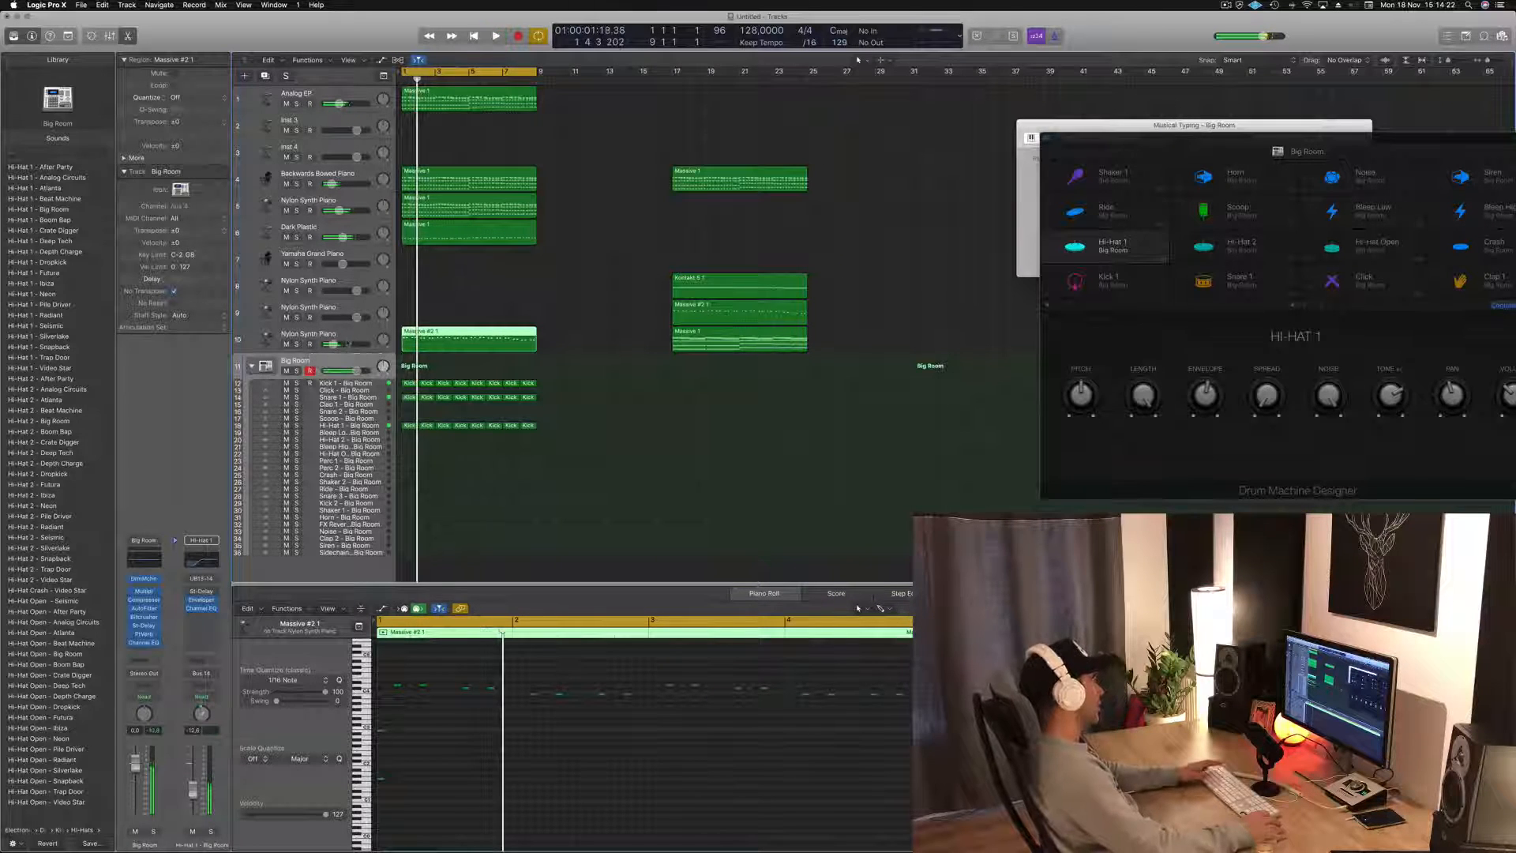
key("space")
left_click(304, 335)
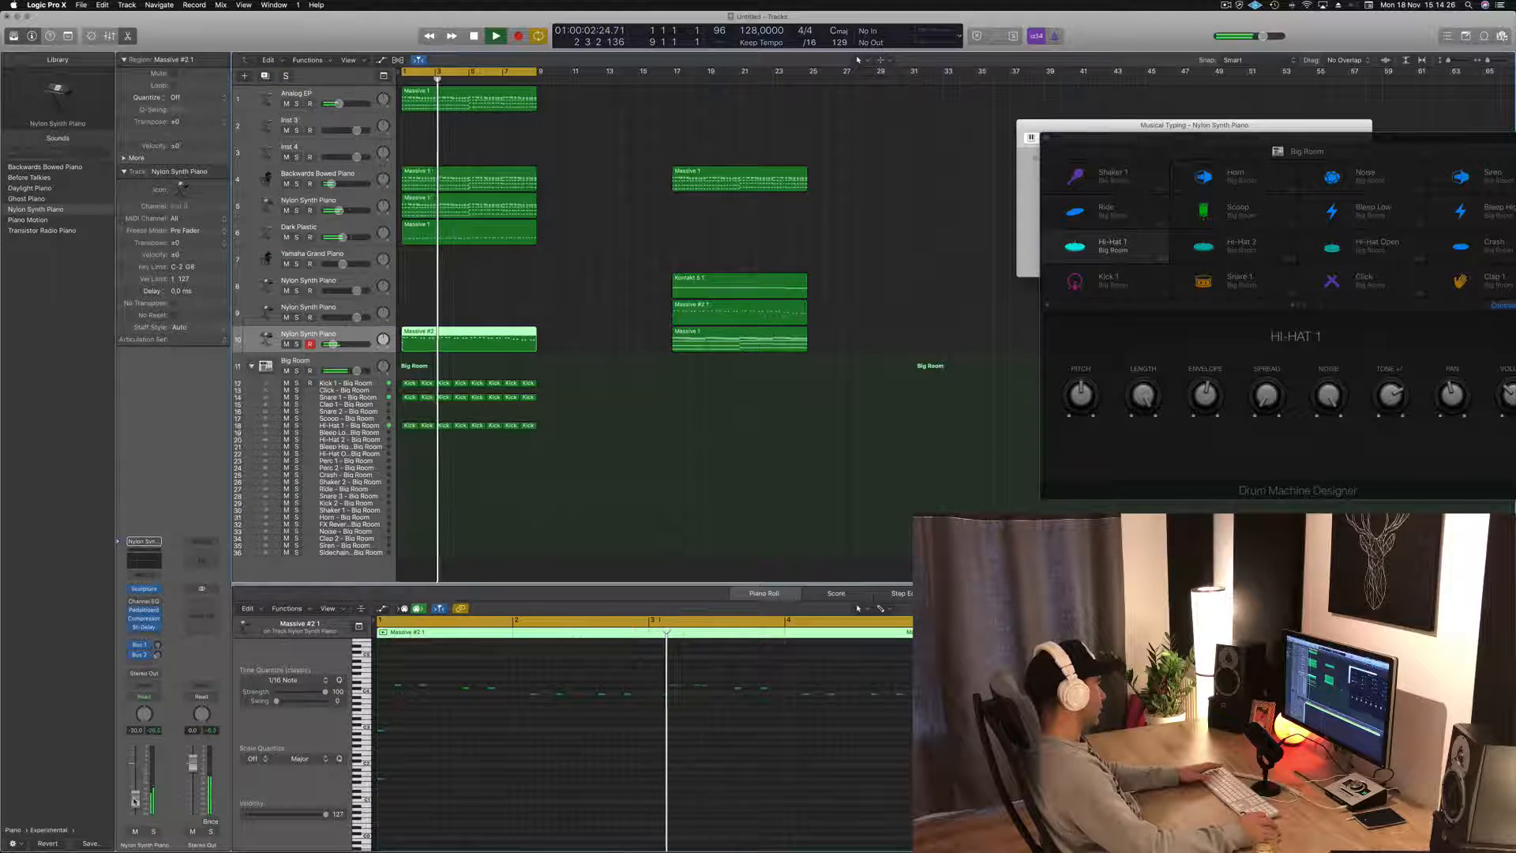
- Raise the volume of Nylon Synth Piano track 10 slightly during playback and replay the loop from the start
key("space")
key("space")
mouse_move(135, 800)
left_mouse_down()
mouse_move(130, 837)
mouse_move(138, 794)
left_mouse_up()
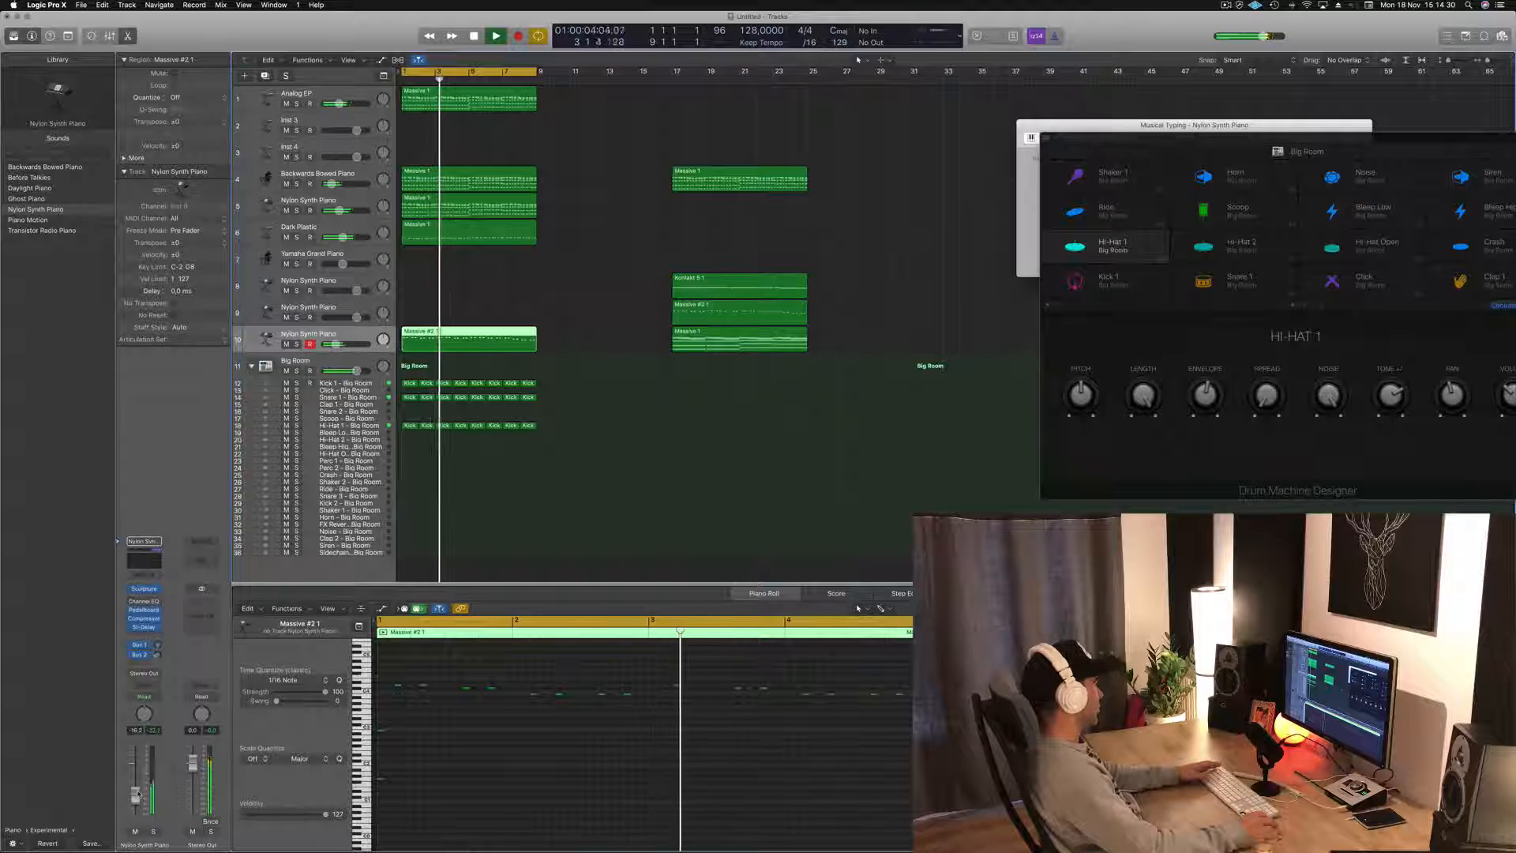
key("space")
key("space")
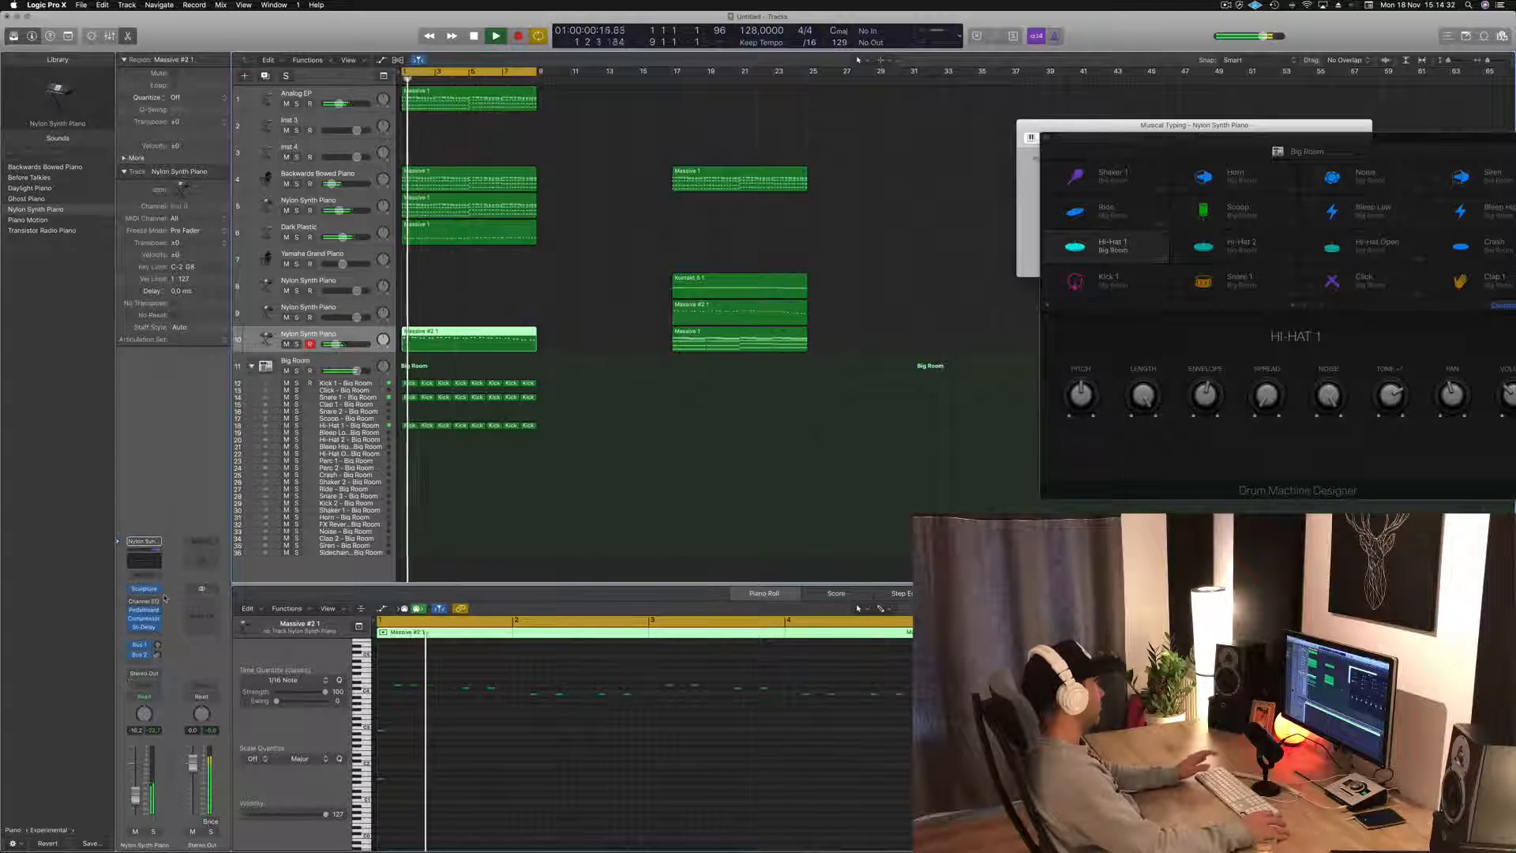
- Open track 10's Sculpture instrument, move its window clear of the tracks, load the Lean on 2 preset and play it
left_click(144, 588)
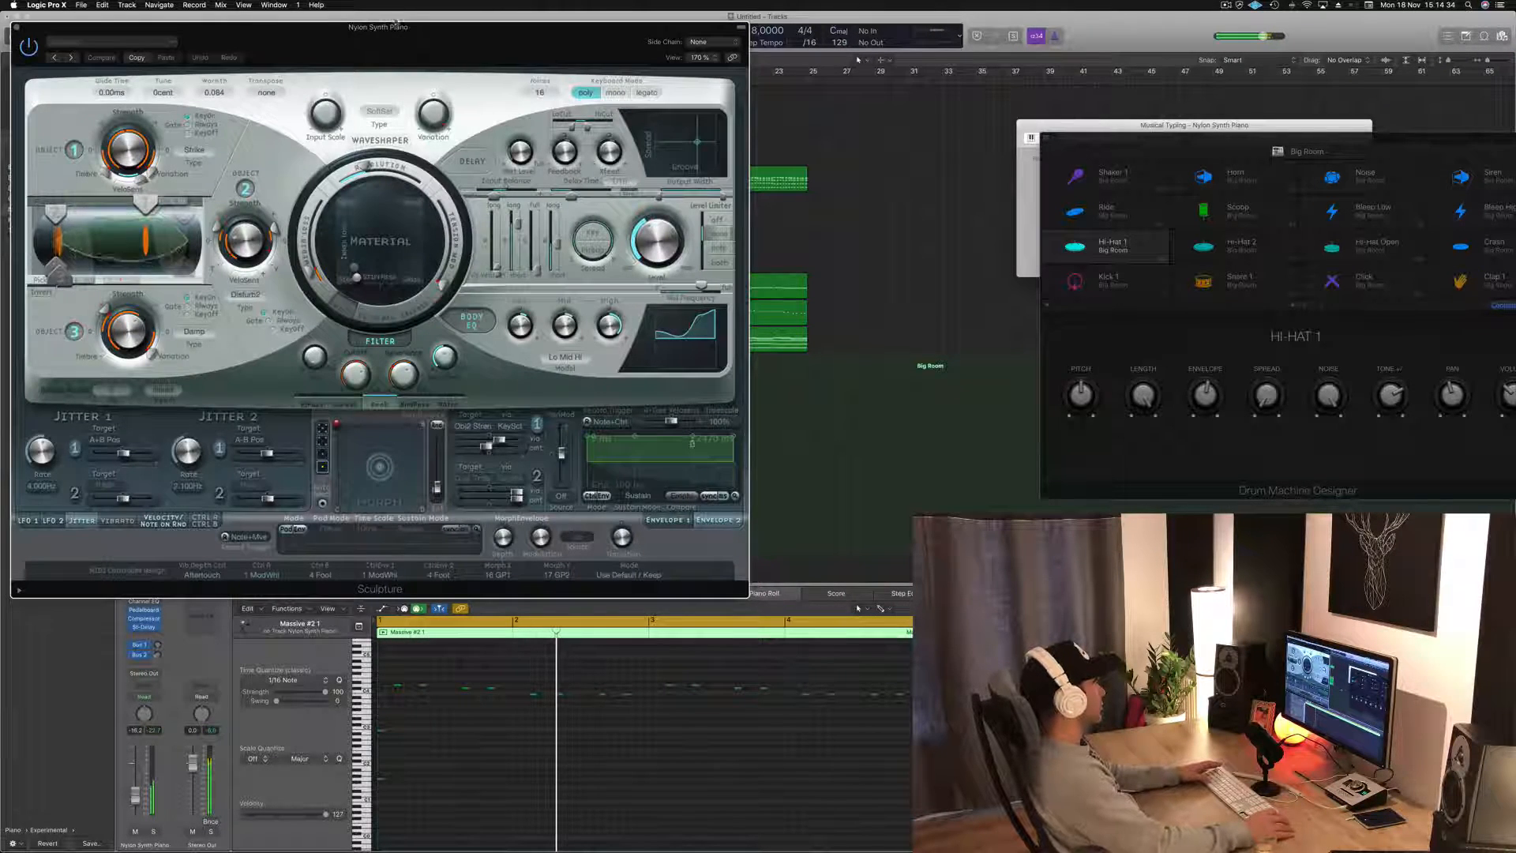
left_click_drag(375, 47, 970, 107)
left_click(677, 102)
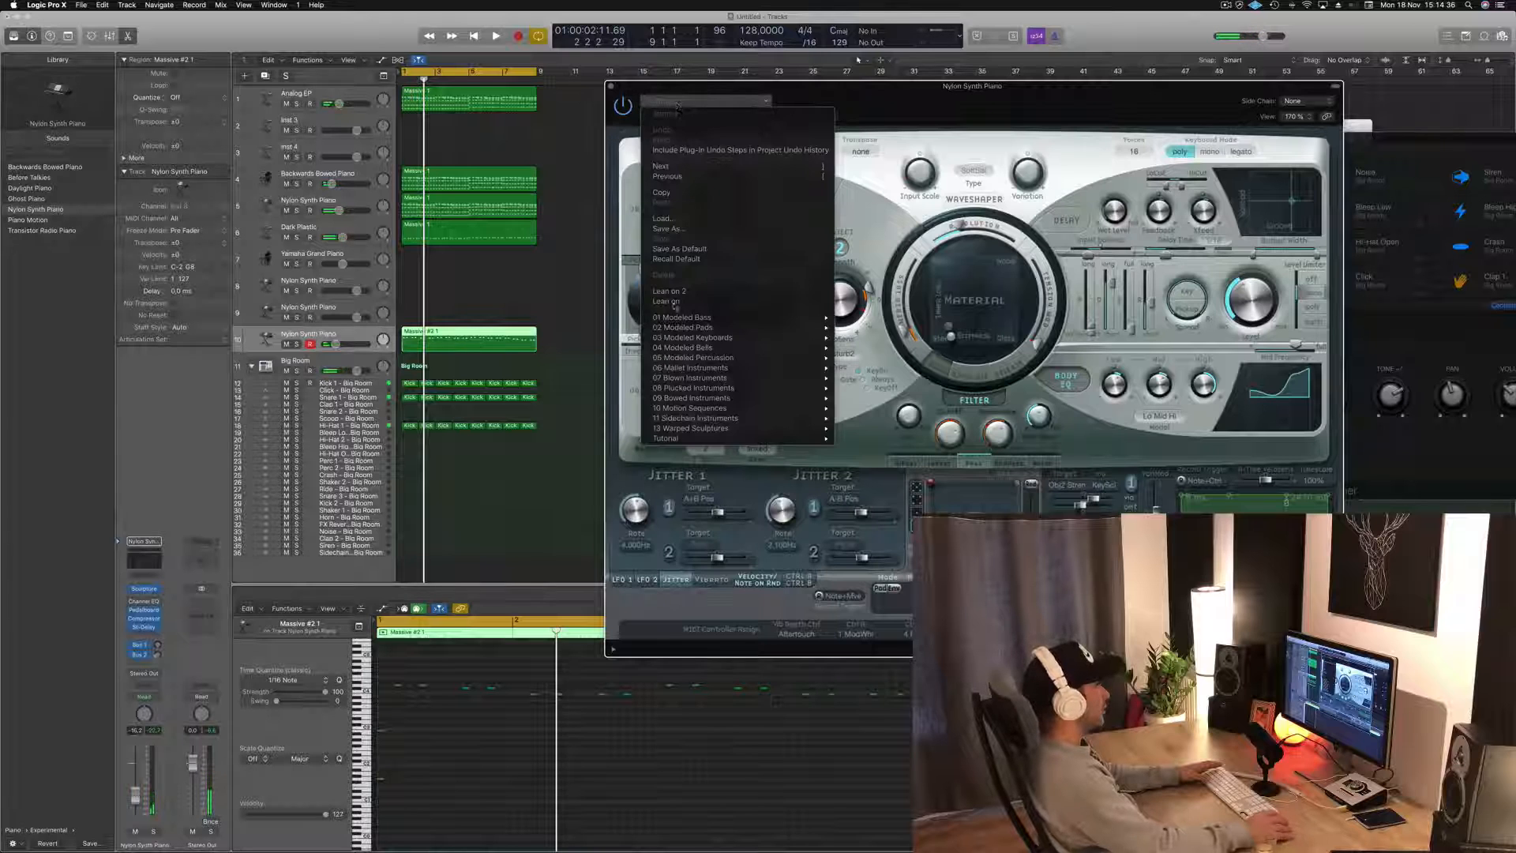
left_click(735, 293)
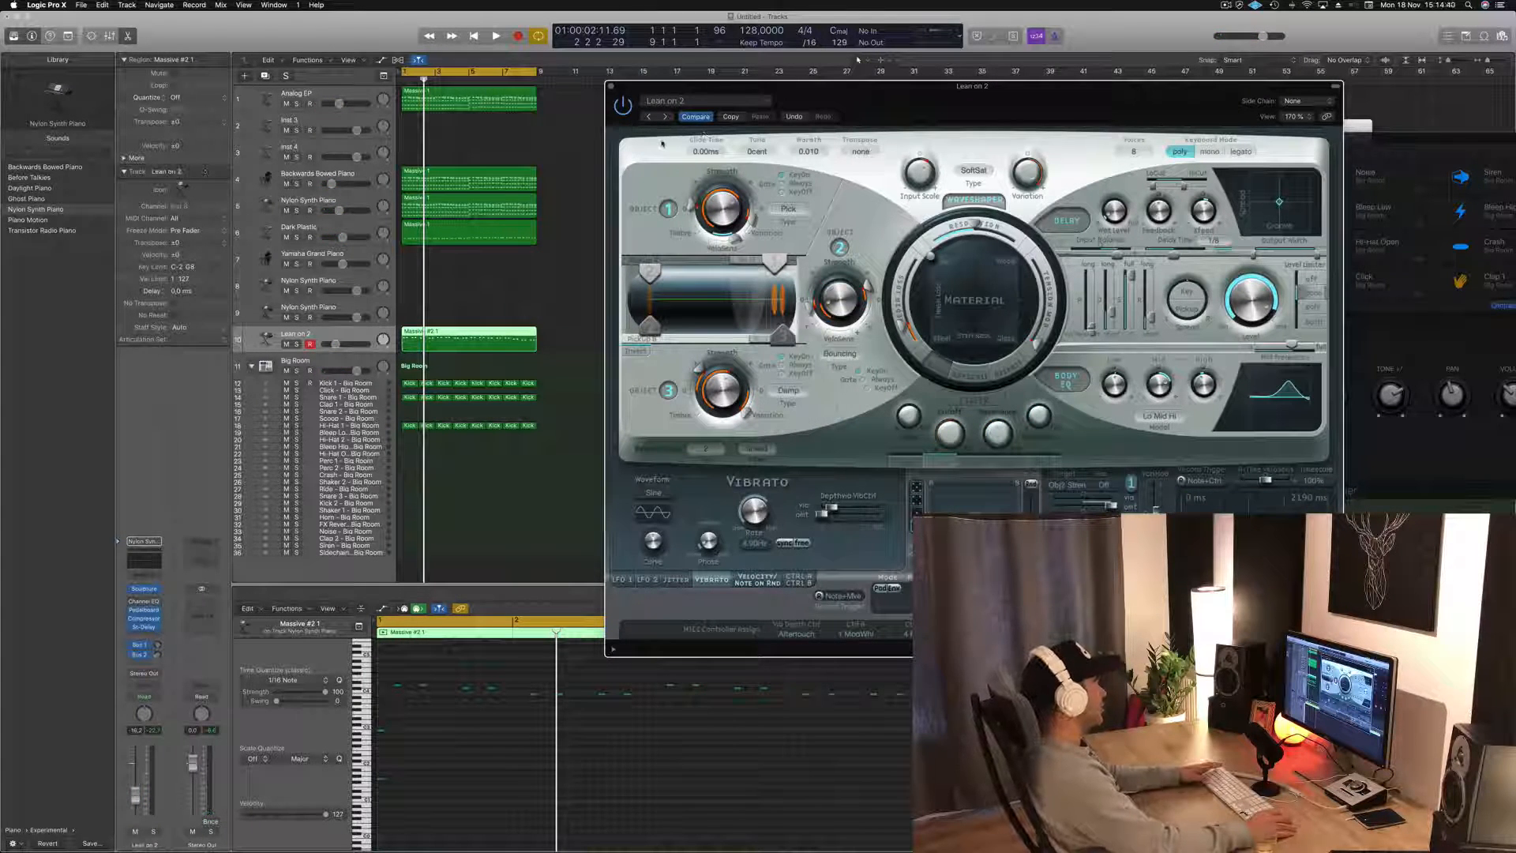
key("space")
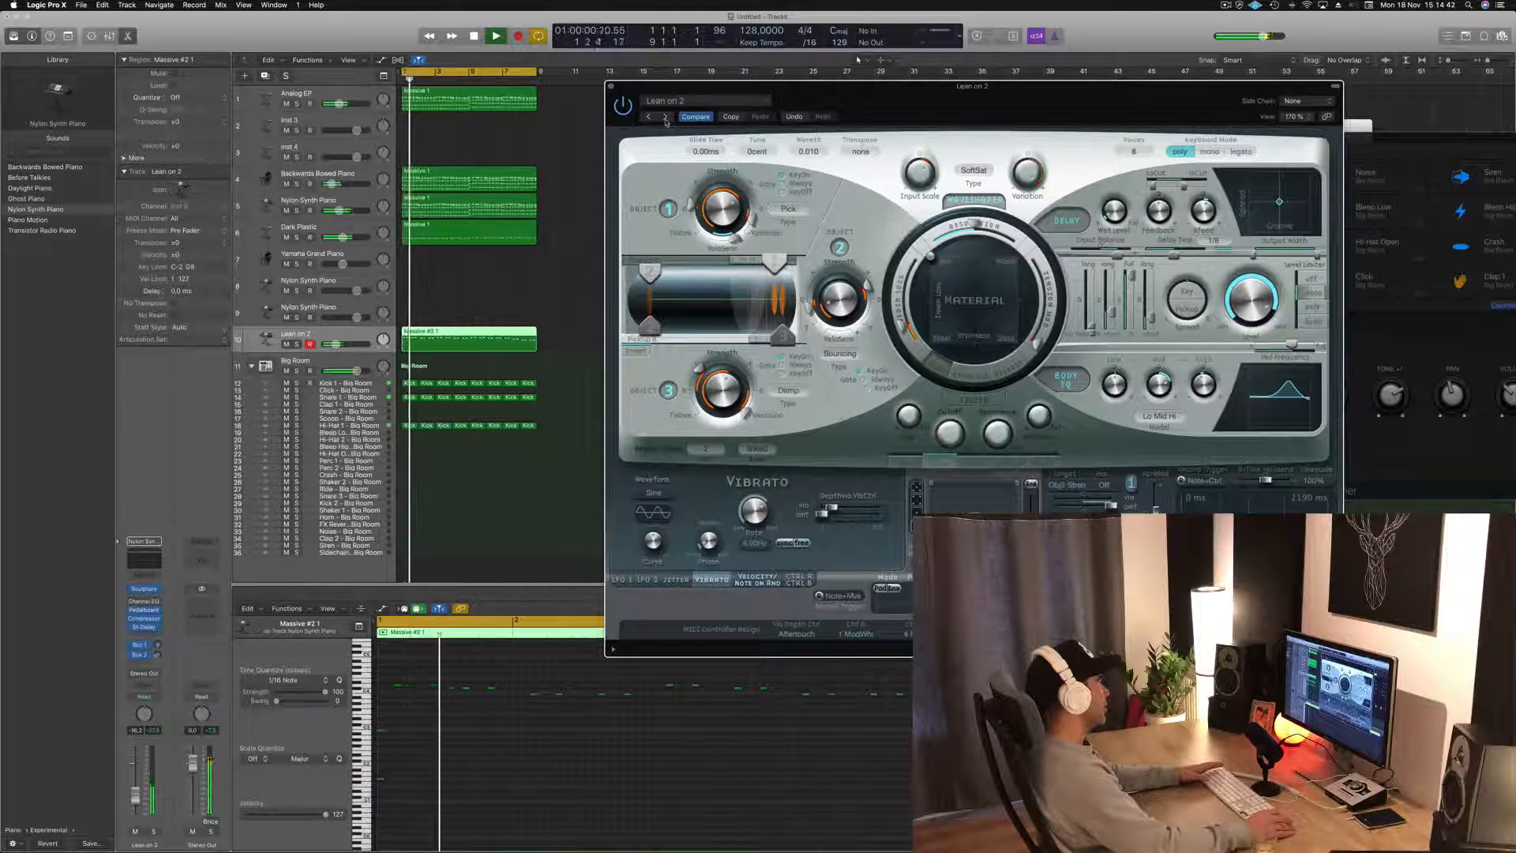
- Compare track 10 soloed and in the mix, switch Sculpture to the Lean on preset and raise the track's volume
left_click(154, 832)
left_click(155, 831)
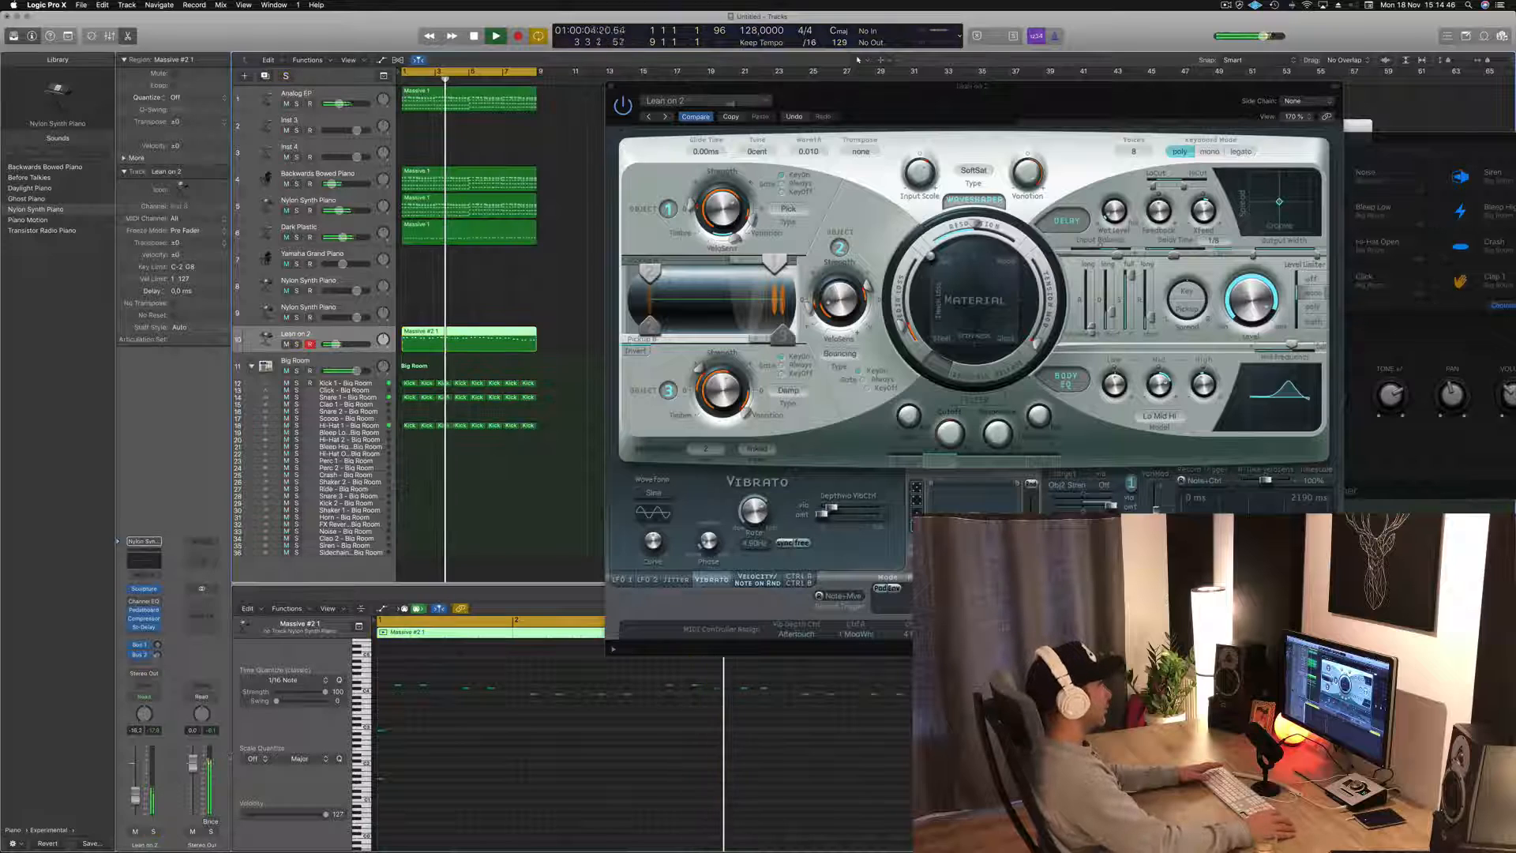
left_click(665, 117)
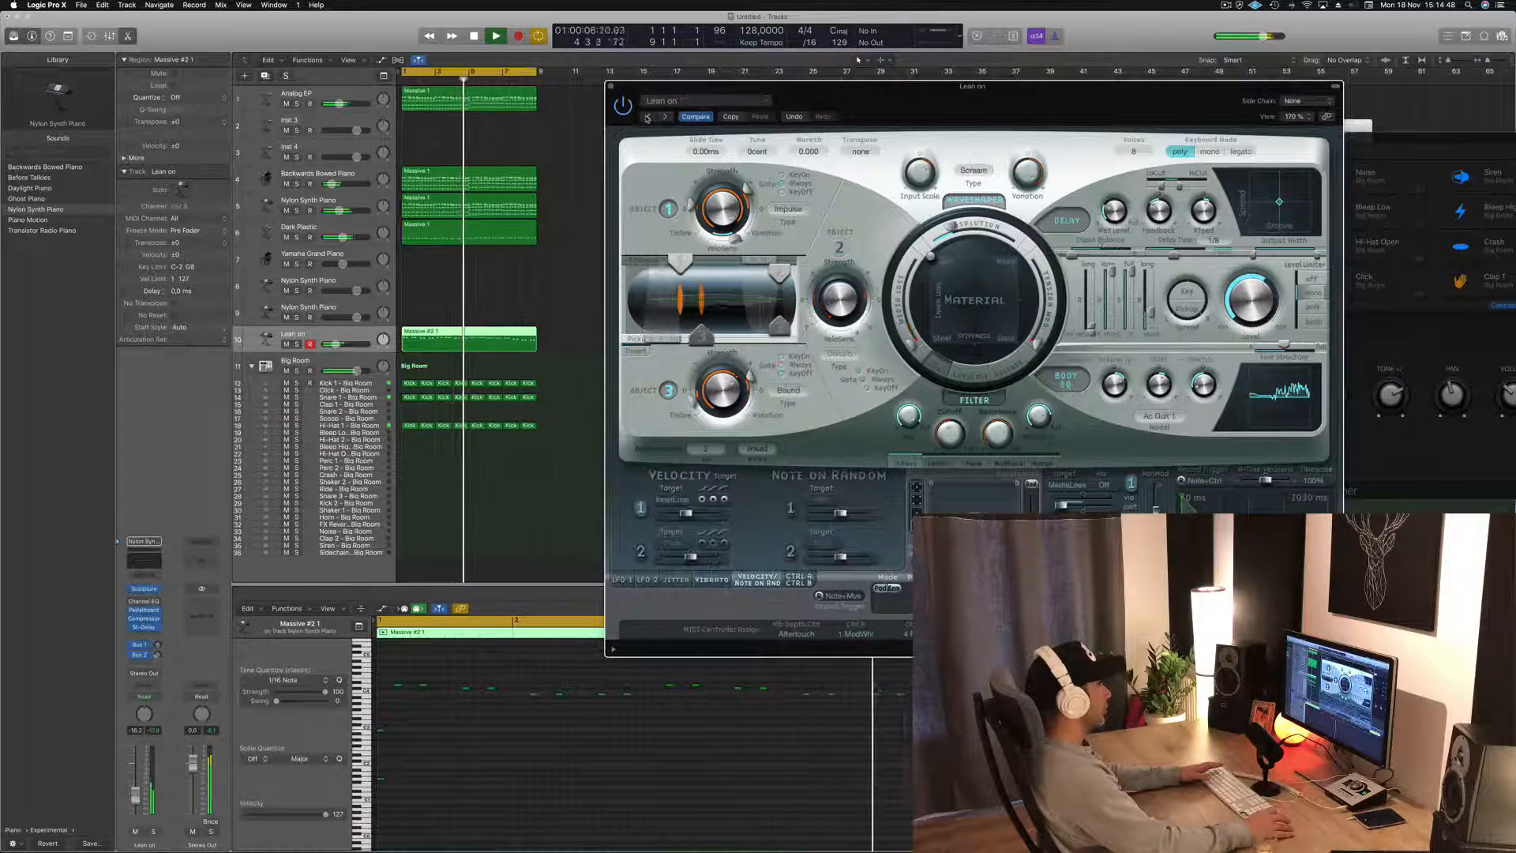
left_click_drag(134, 797, 133, 785)
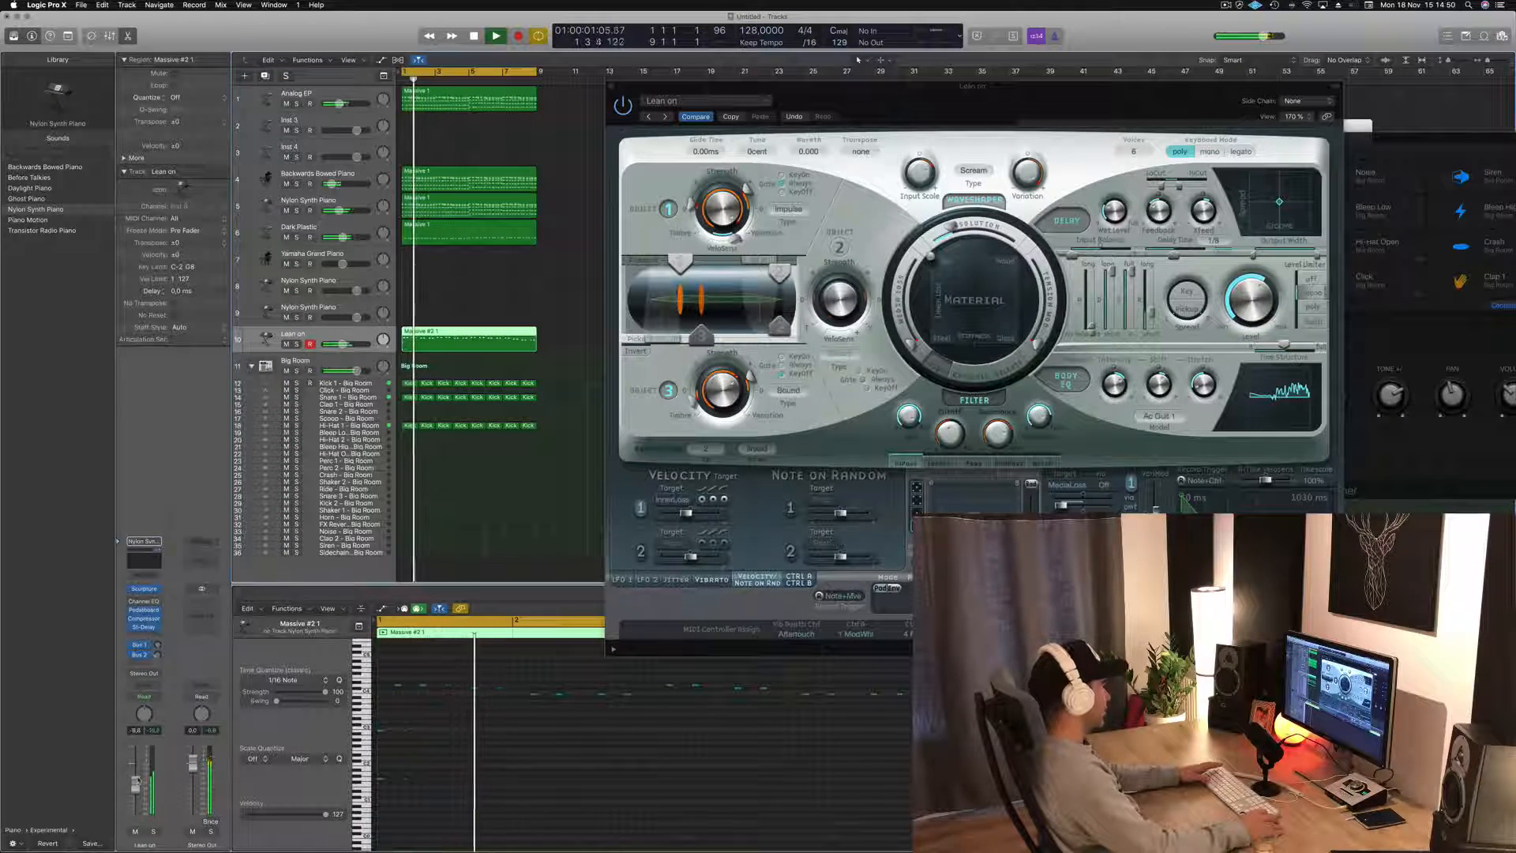
- Select all notes of the Massive #2 1 region, transpose them down two octaves and play from the start
scroll(450, 747, "left", 3)
scroll(449, 751, "up", 1)
key("space")
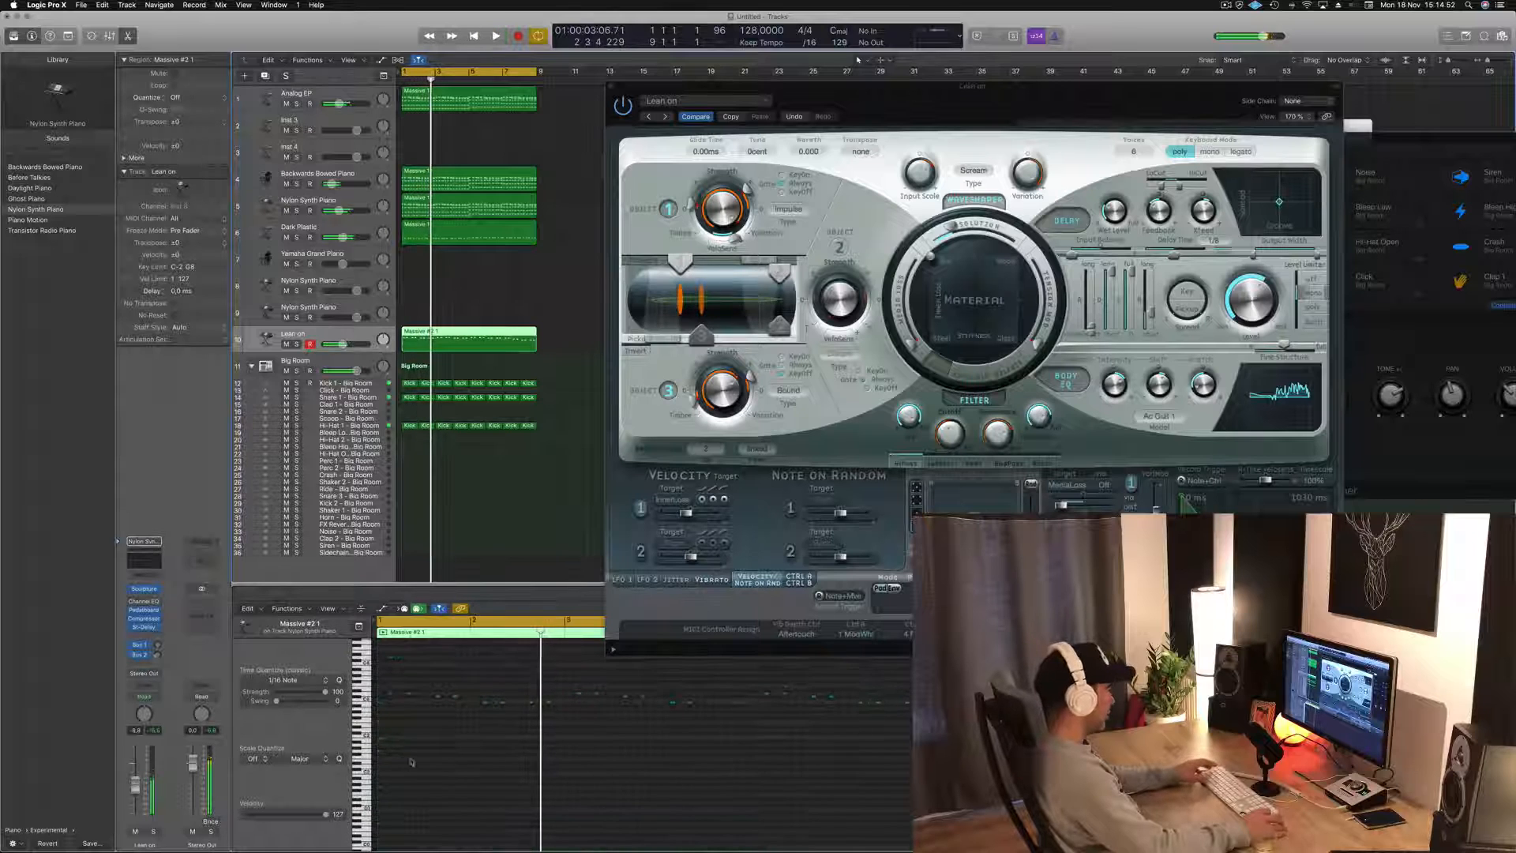
left_click_drag(419, 734, 379, 802)
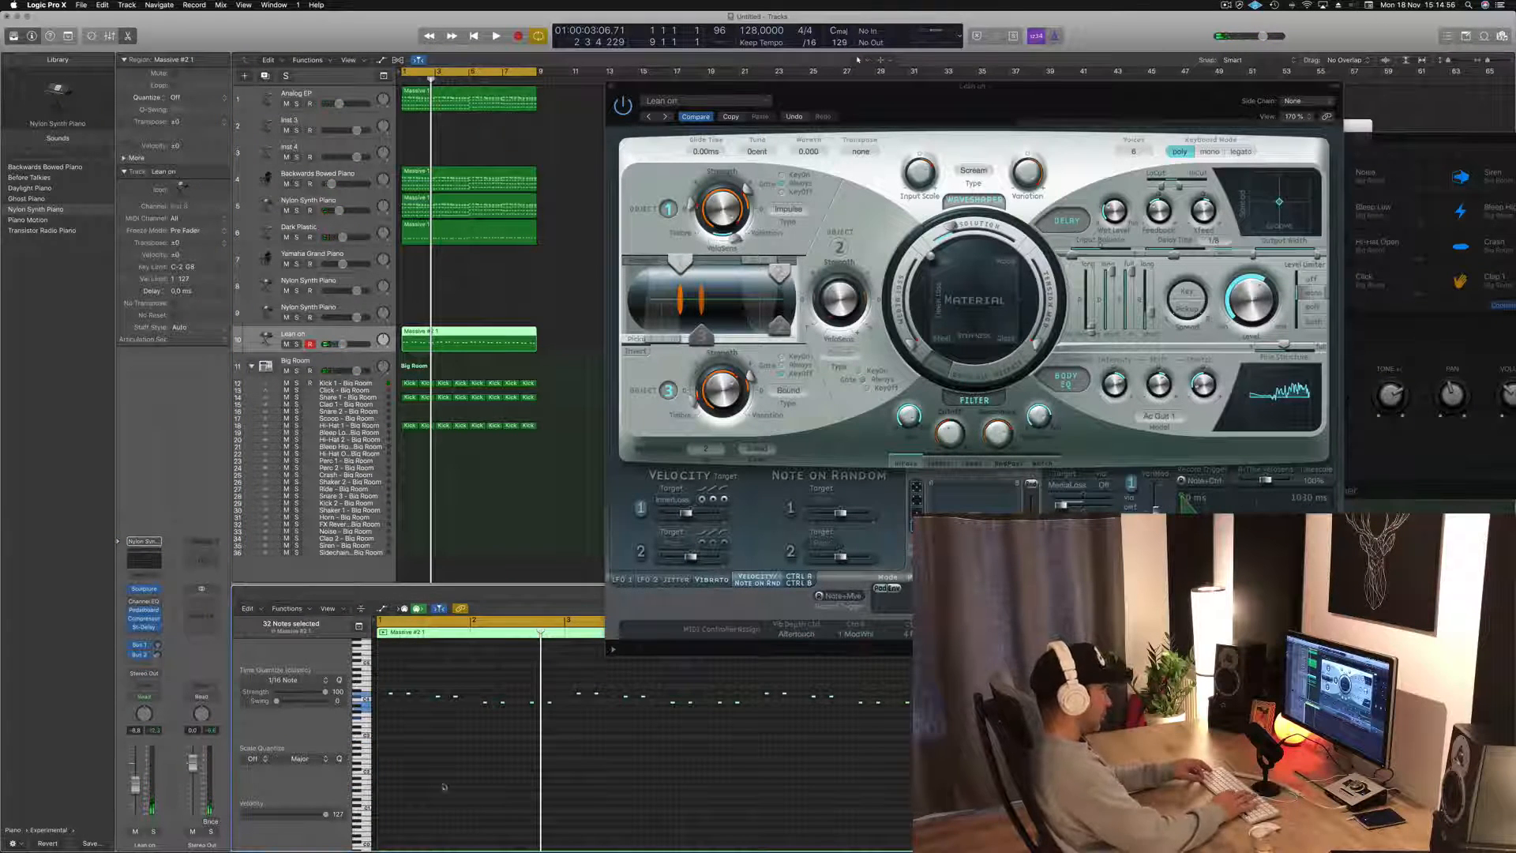
key("Return")
key("space")
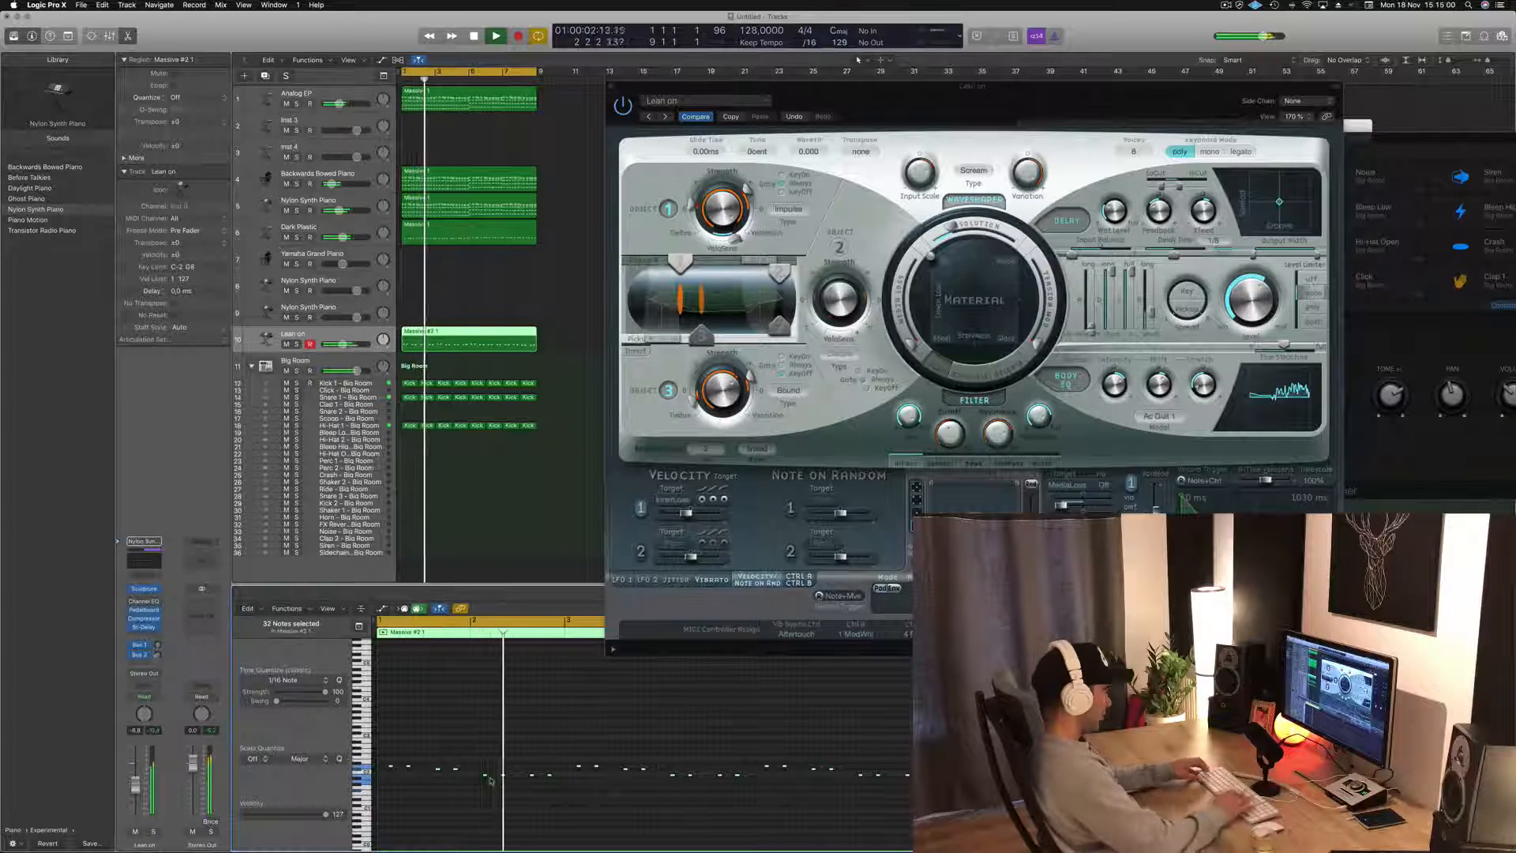
- Transpose the selected notes back up two octaves, replay them, and lower them by one octave
key("alt+shift+Up")
key("alt+shift+Up")
key("space")
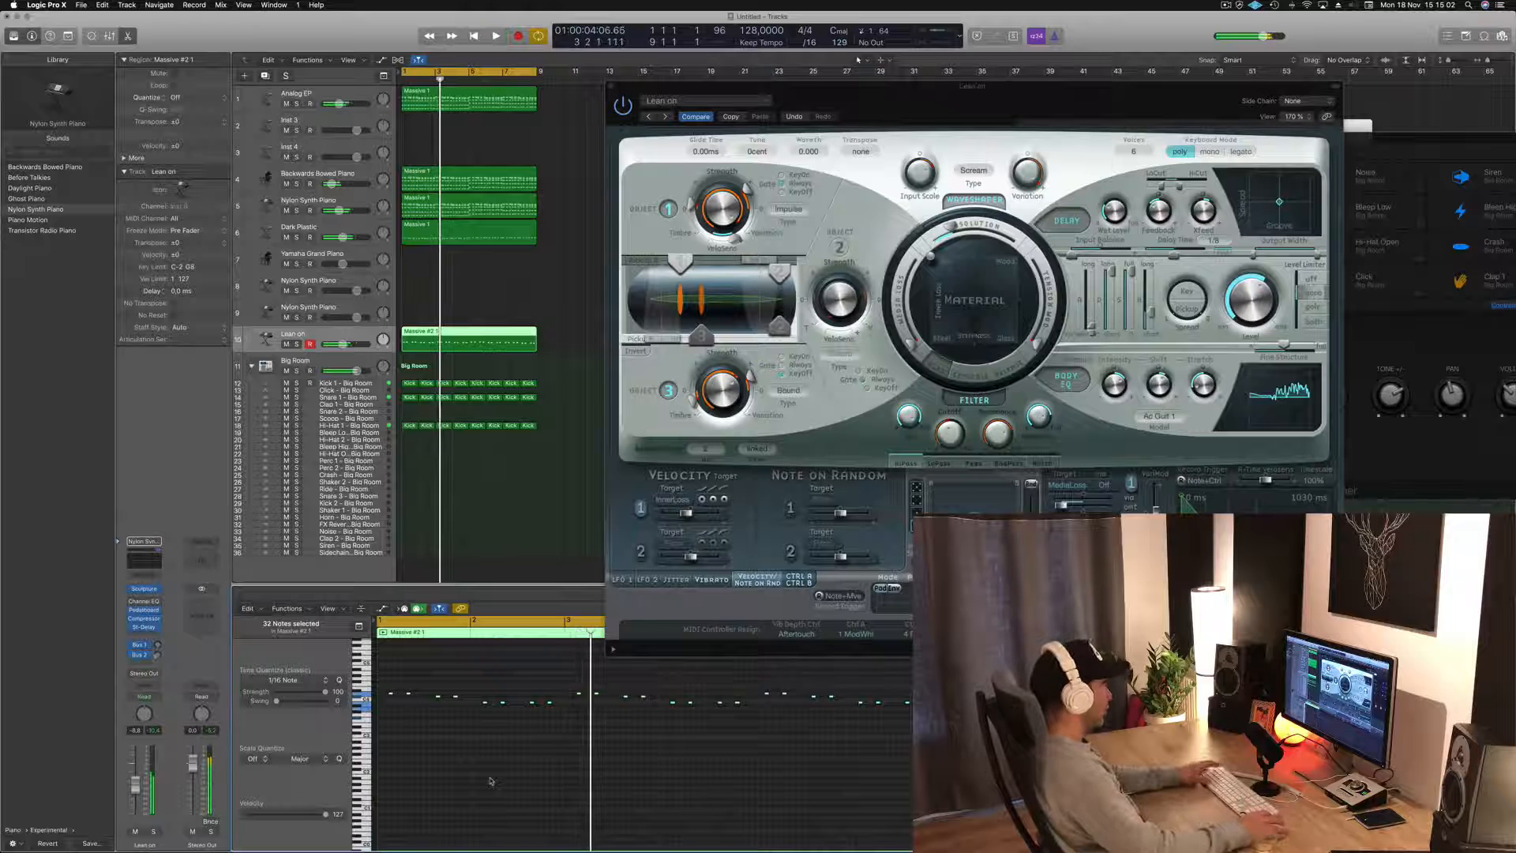
key("Return")
key("space")
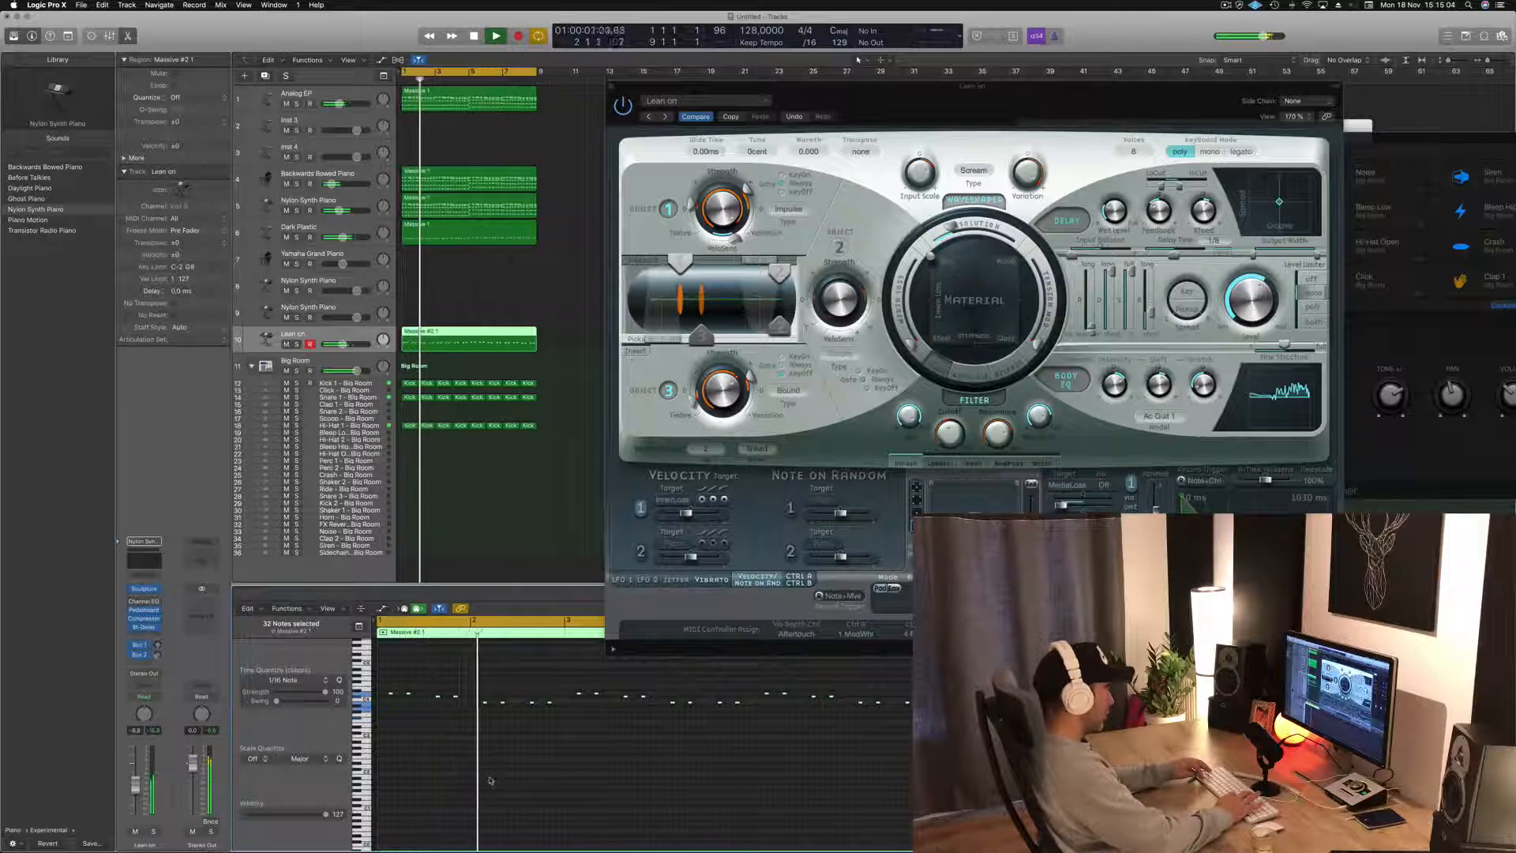
key("alt+shift+Down")
key("Return")
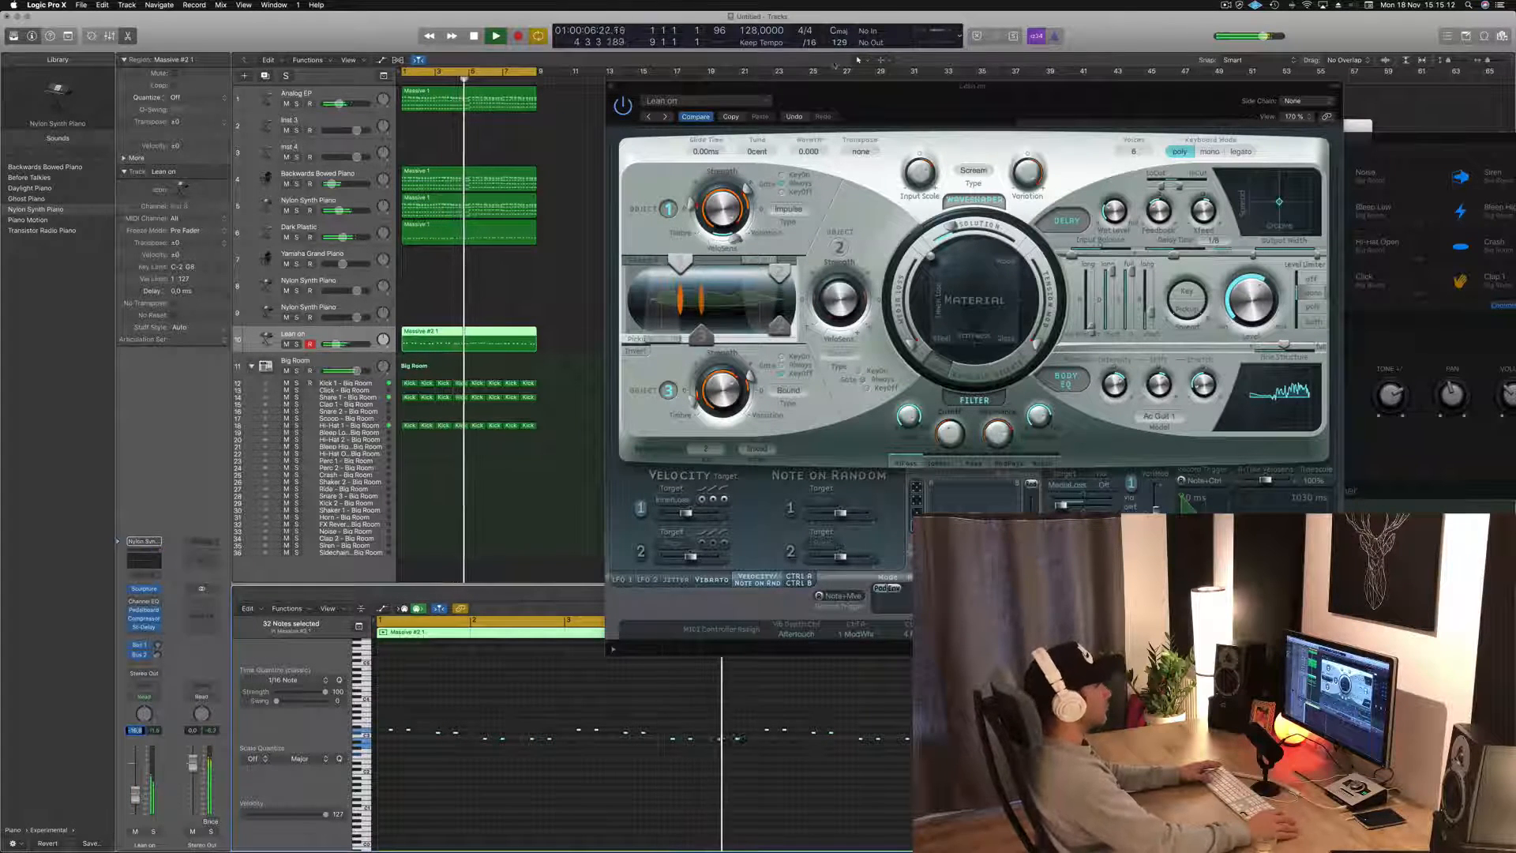
- Audition the Sculpture bass presets during playback, including Breathing Hollow Bass, Double Bass and Eighties FM Bass
mouse_move(871, 111)
left_mouse_down()
mouse_move(747, 111)
mouse_move(828, 110)
mouse_move(846, 155)
left_mouse_up()
key("space")
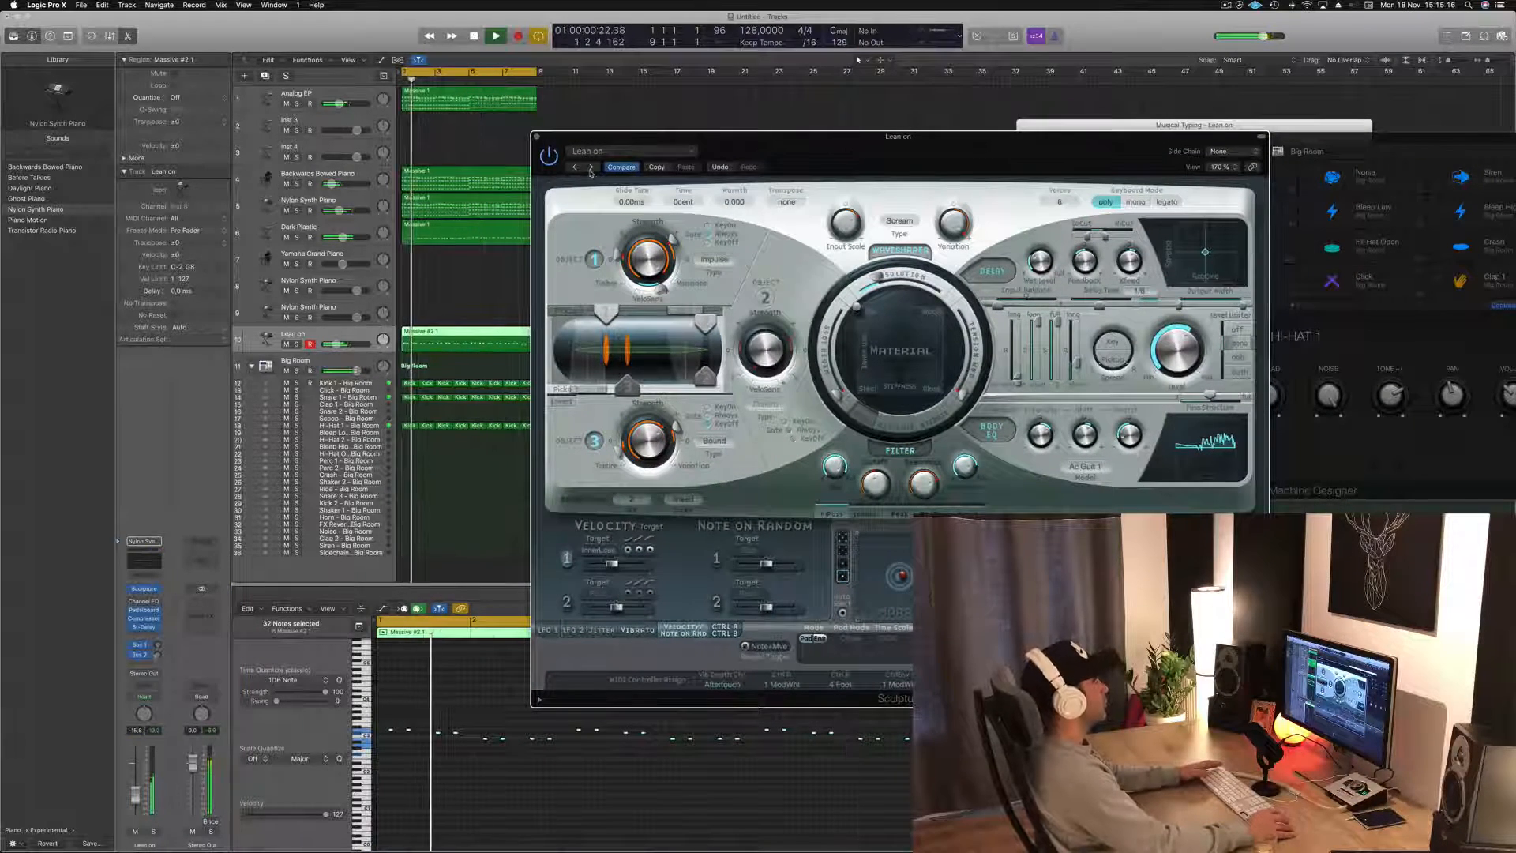
left_click(591, 170)
left_click(590, 170)
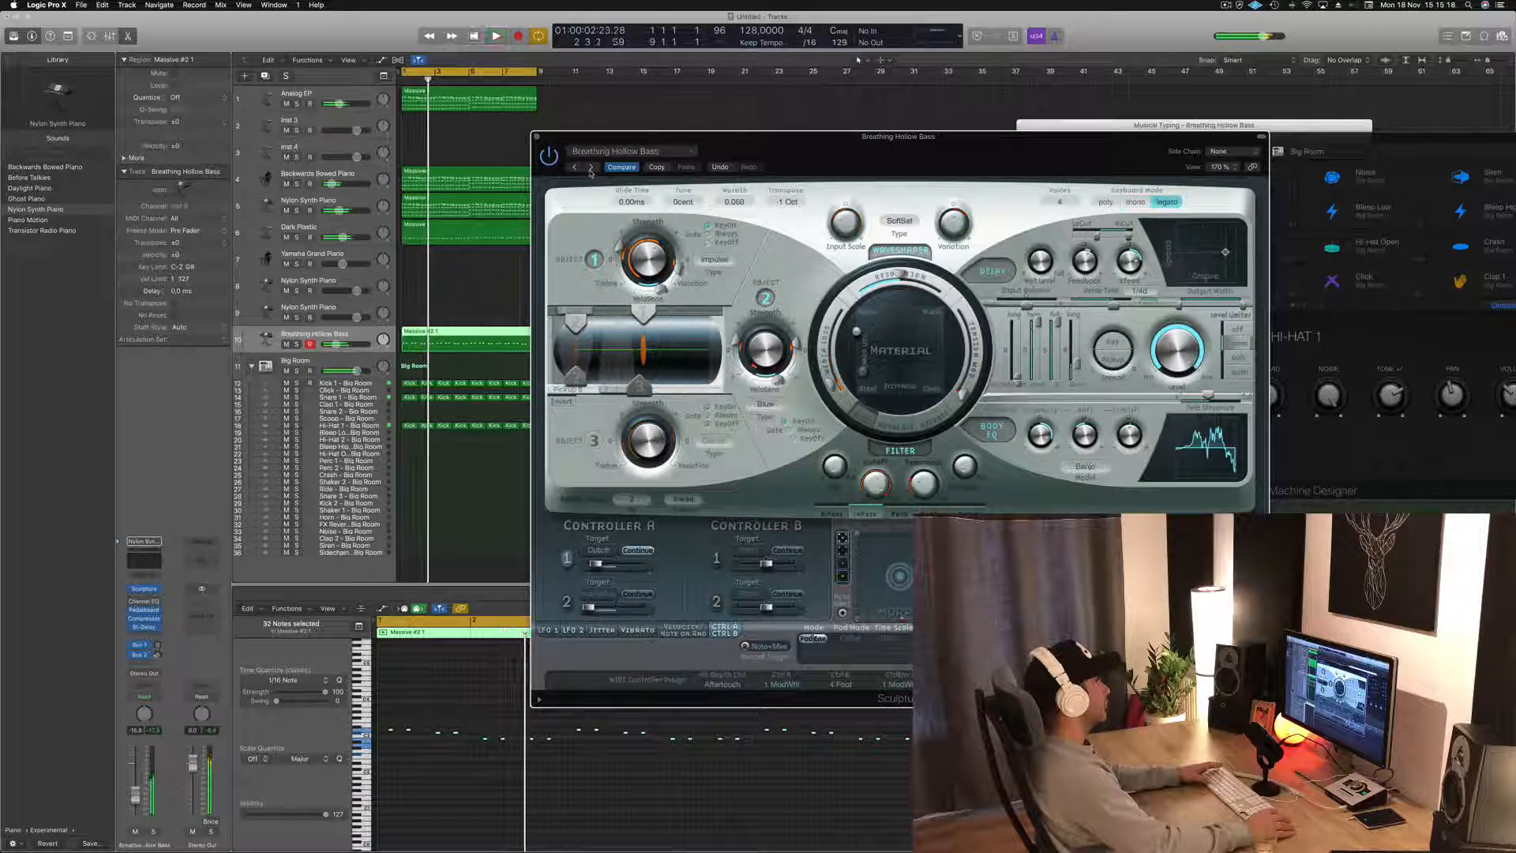
left_click(591, 168)
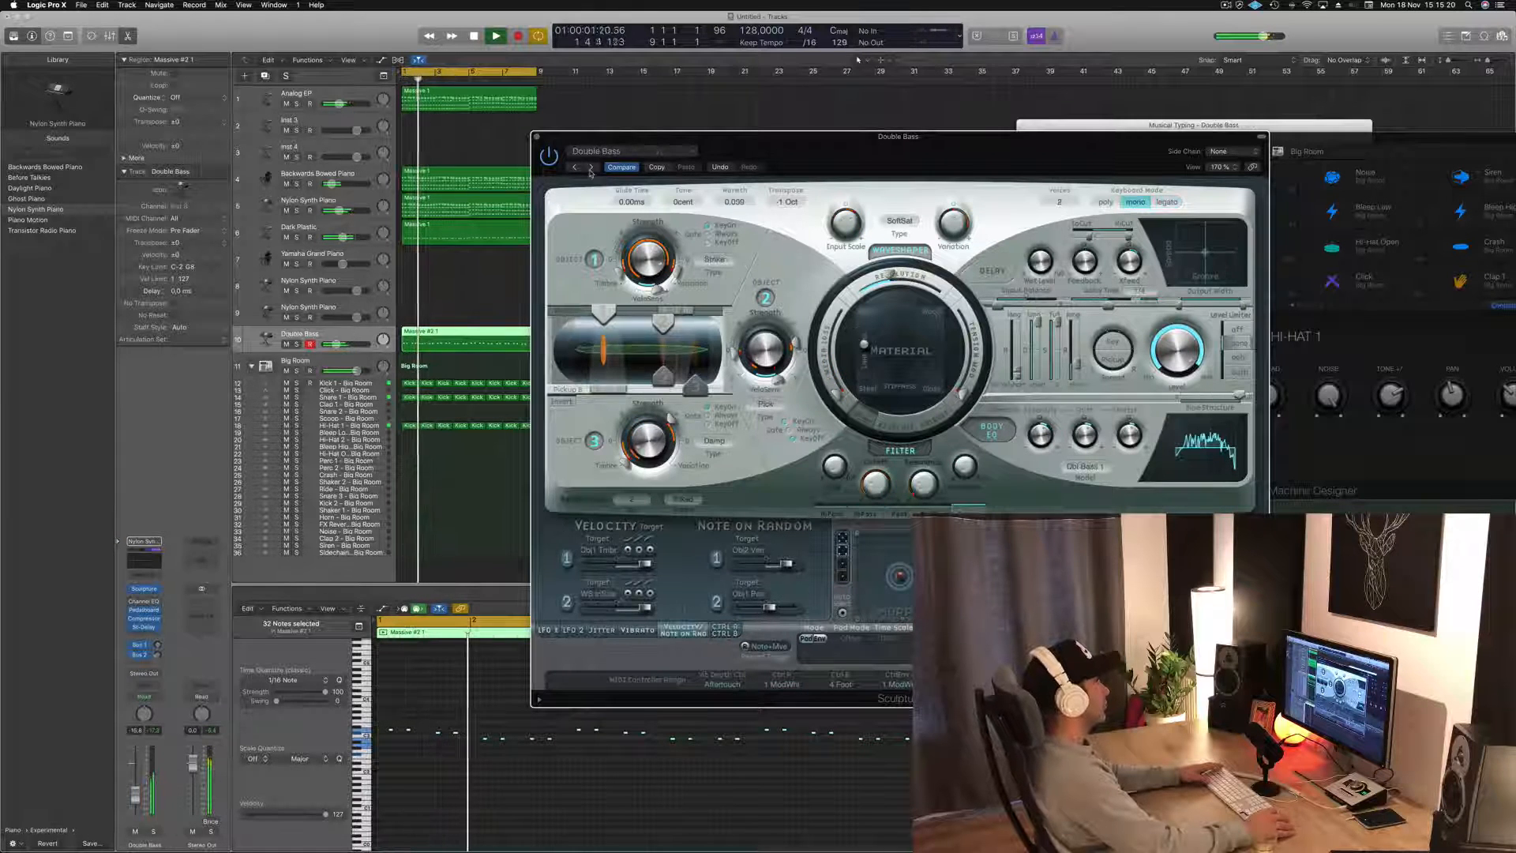
left_click(591, 168)
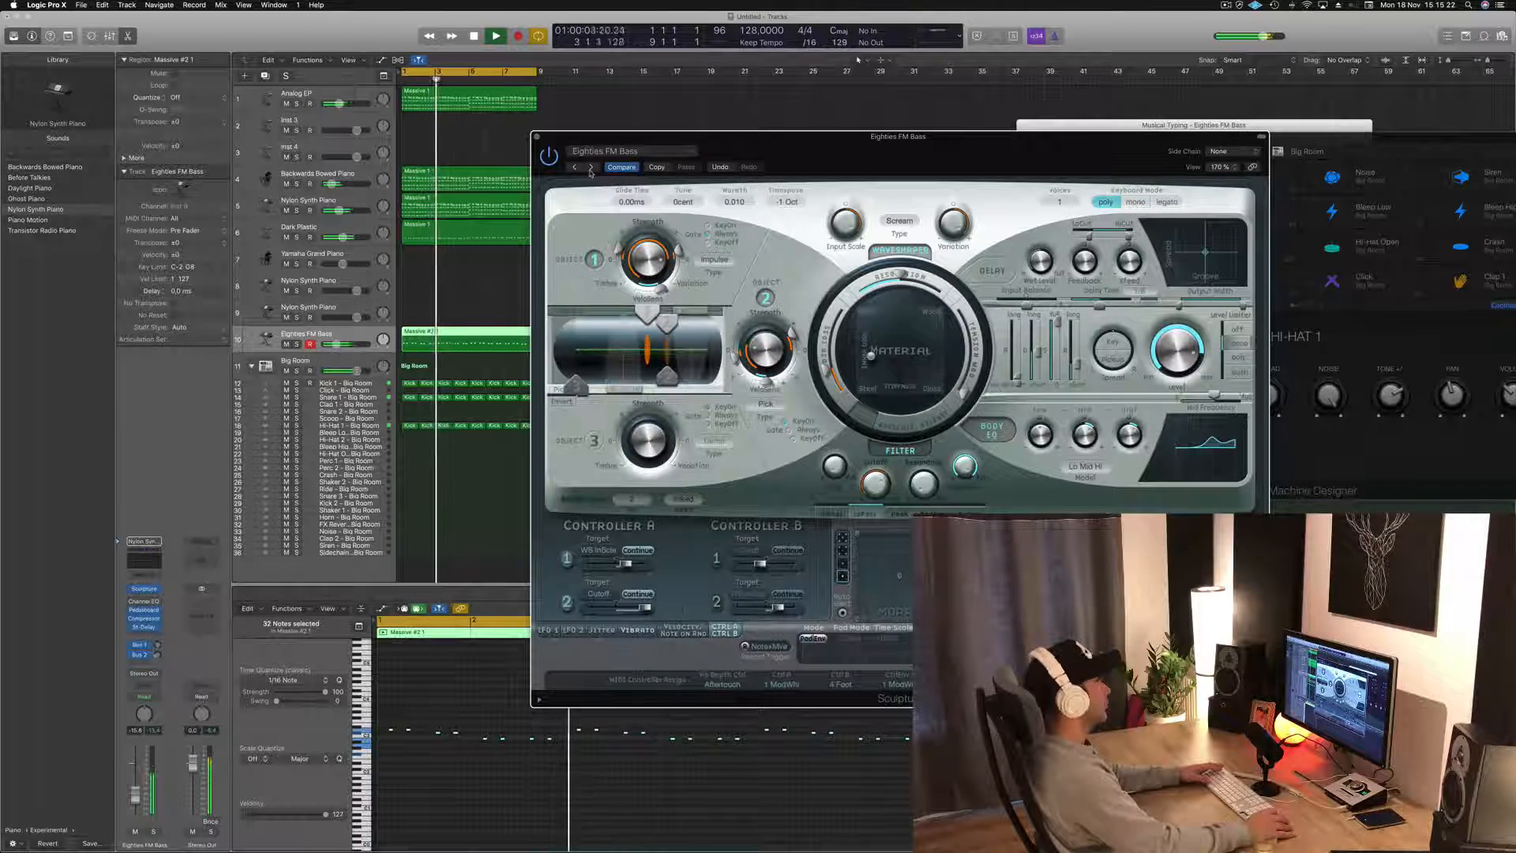
left_click_drag(590, 172, 536, 150)
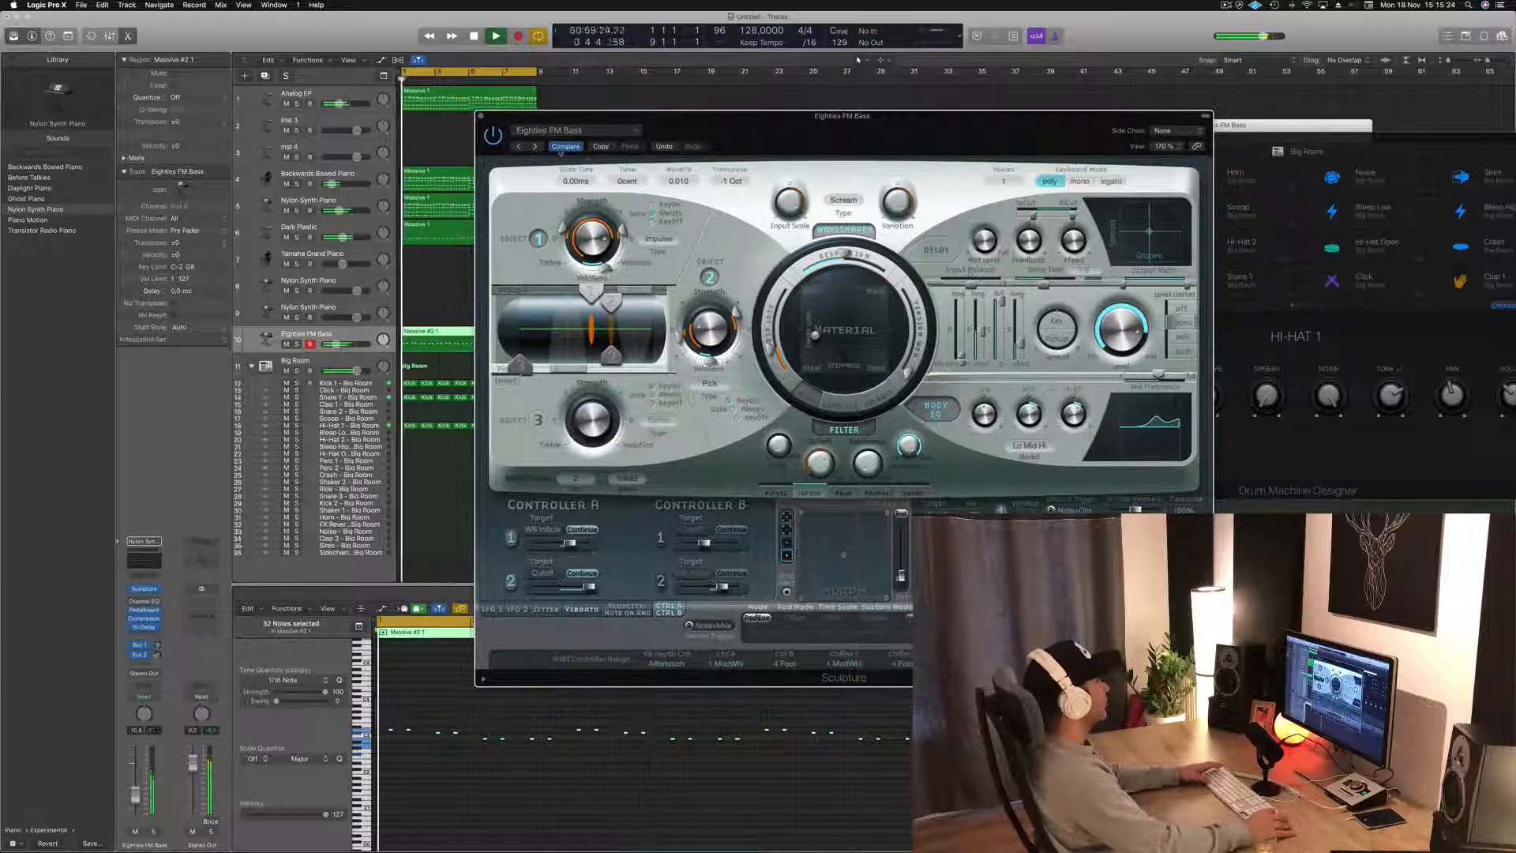
- Continue auditioning the bass presets from Electric Vintage Fingered through Hollow Bass, Mayday Bass and Mini Vintage Bass to Muted Bass Picked
left_click(535, 147)
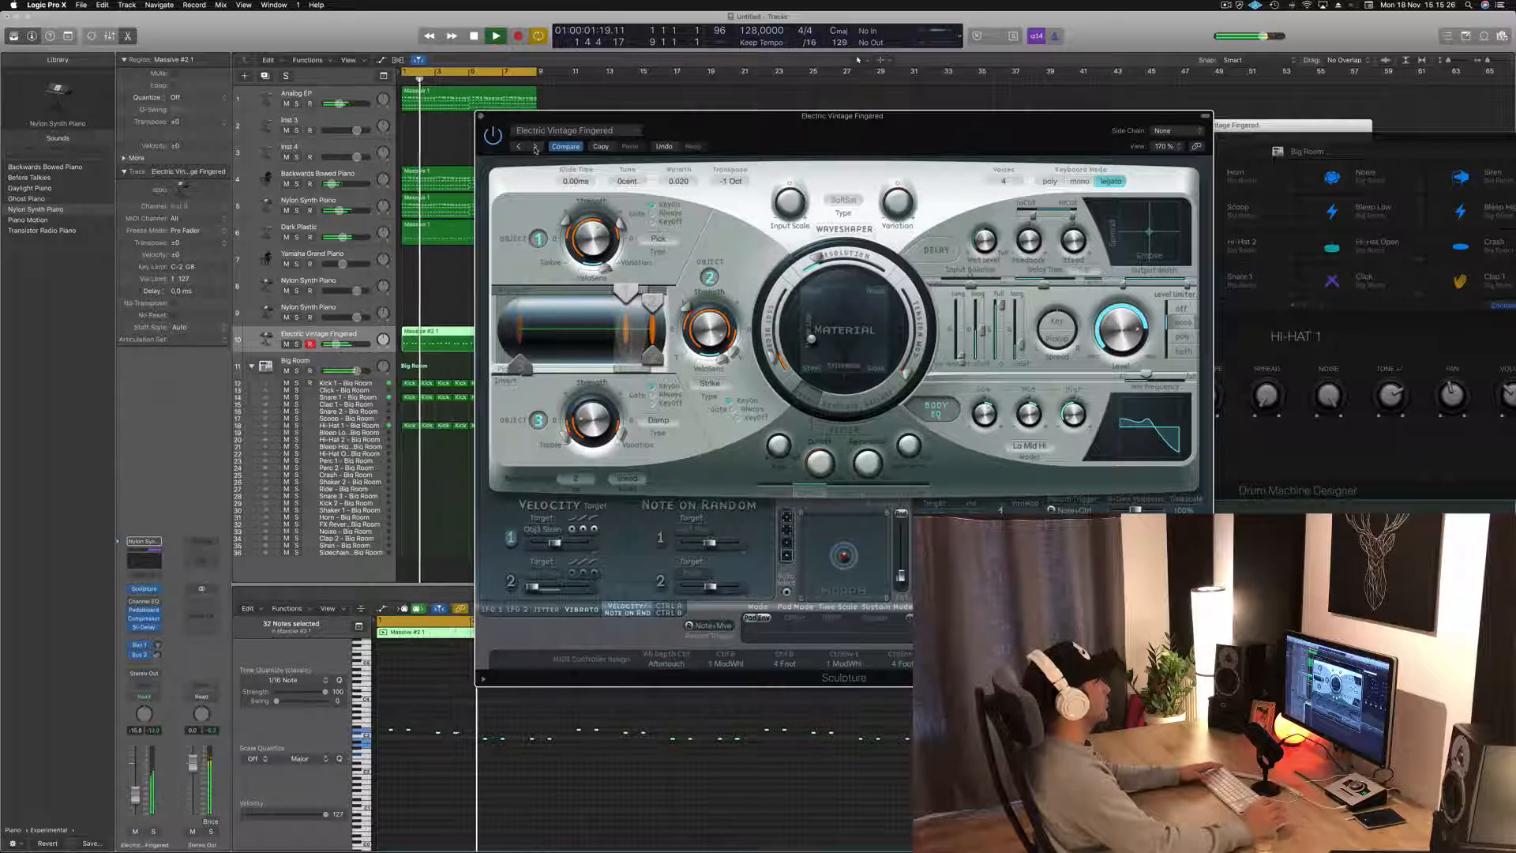
left_click(536, 147)
left_click(535, 147)
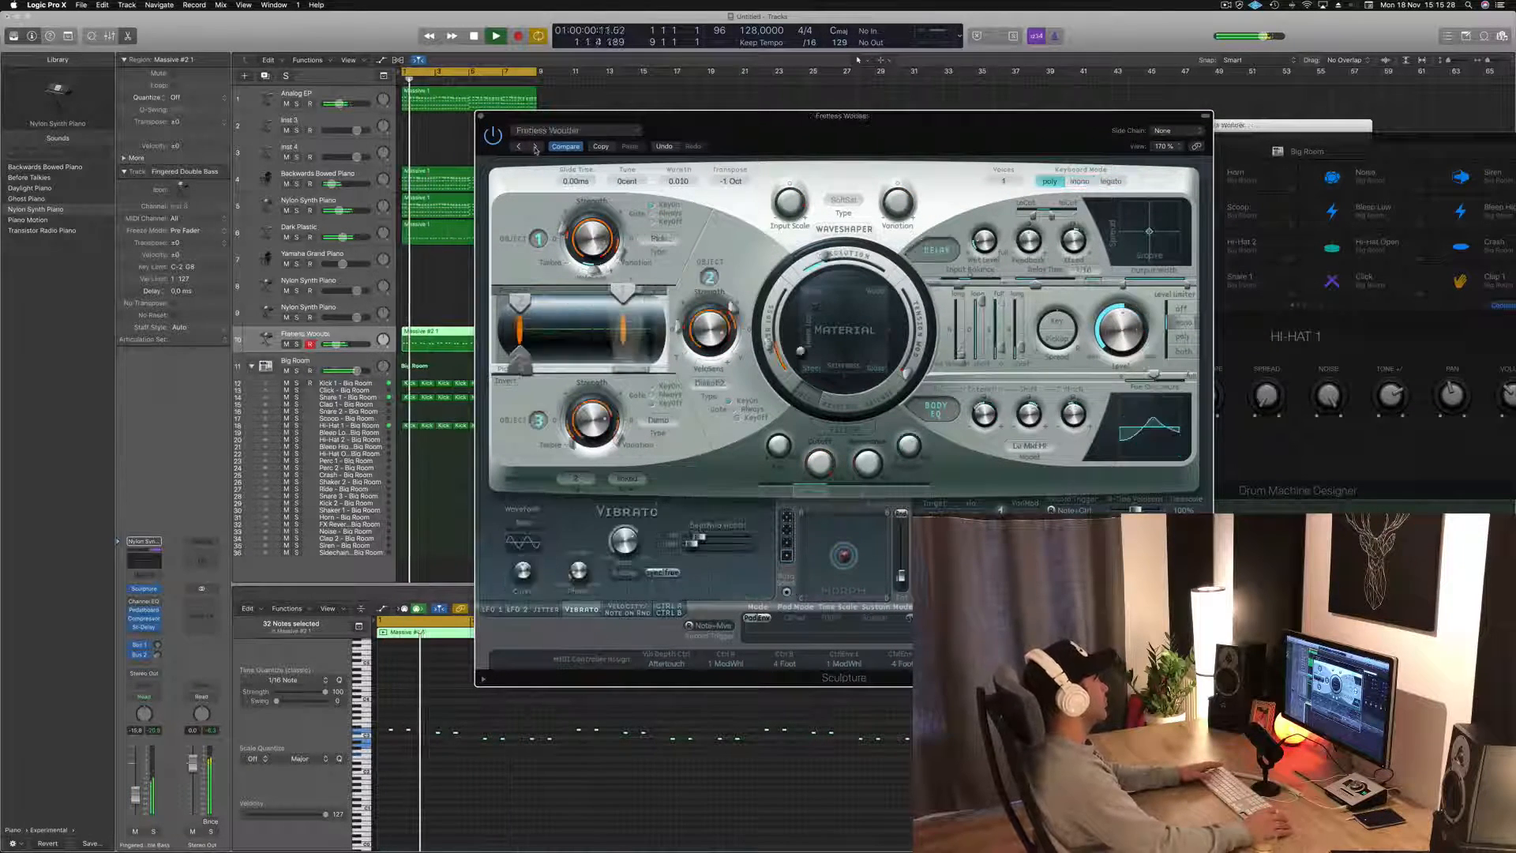
left_click(535, 146)
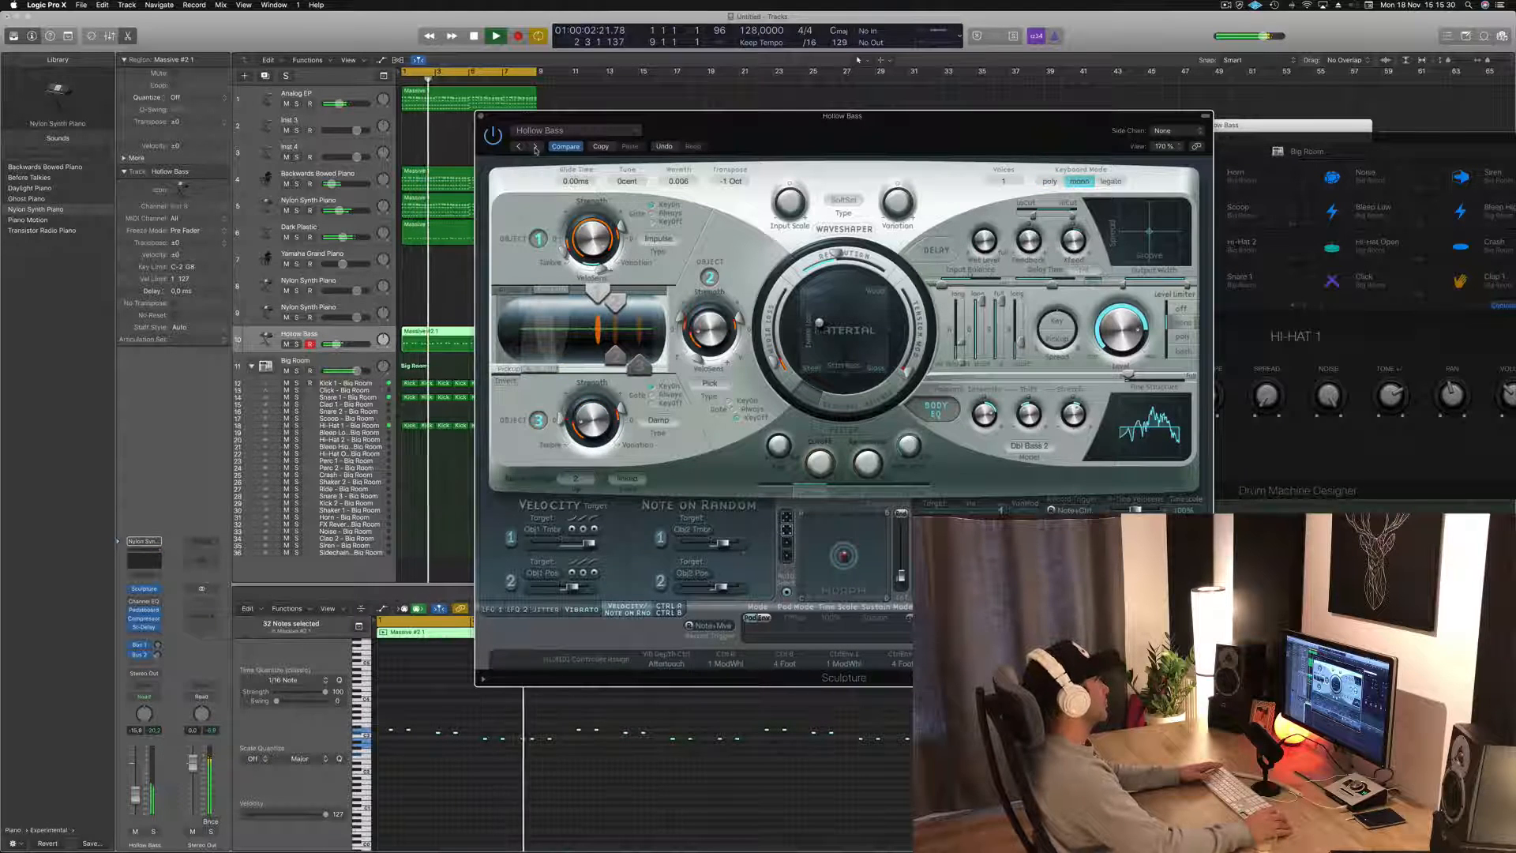
left_click(535, 147)
left_click_drag(536, 146, 492, 144)
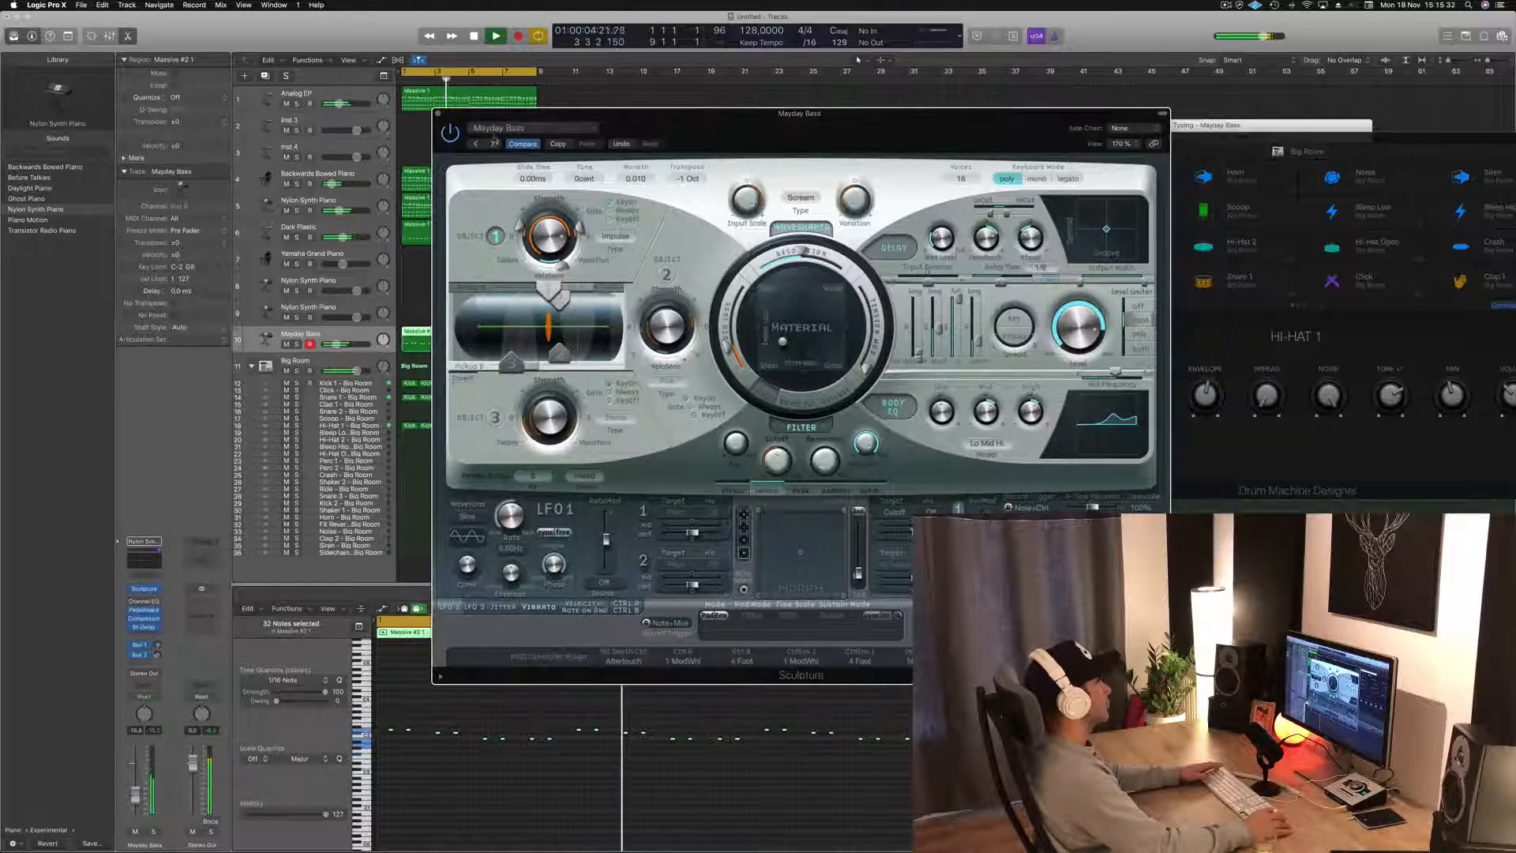
left_click(492, 145)
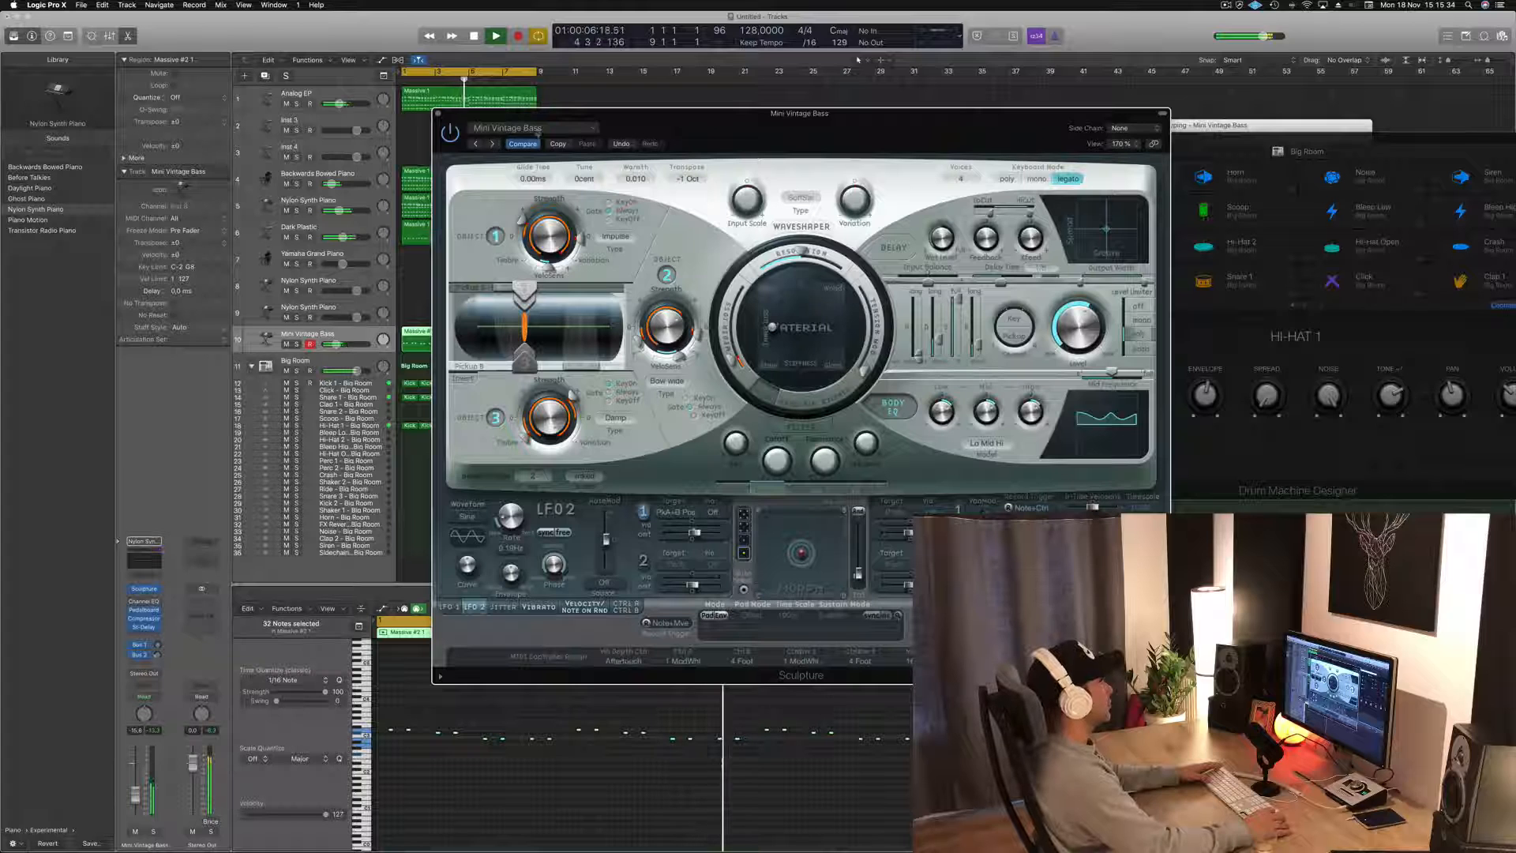
left_click(492, 144)
- Load the Angel Bells preset from Modeled Bells and compare track 10 soloed with the full mix
left_click(543, 131)
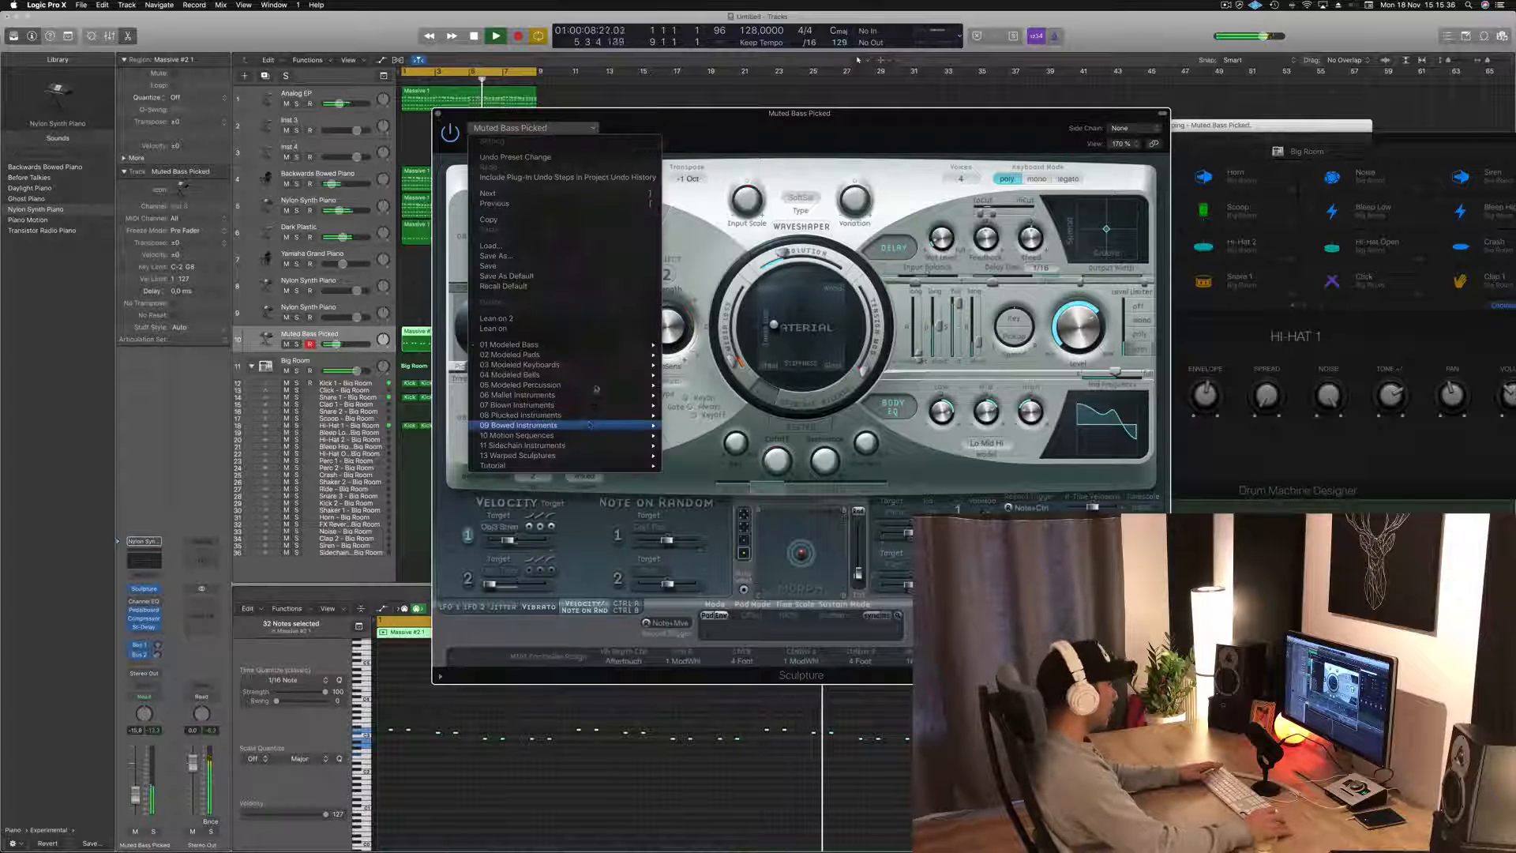
mouse_move(590, 391)
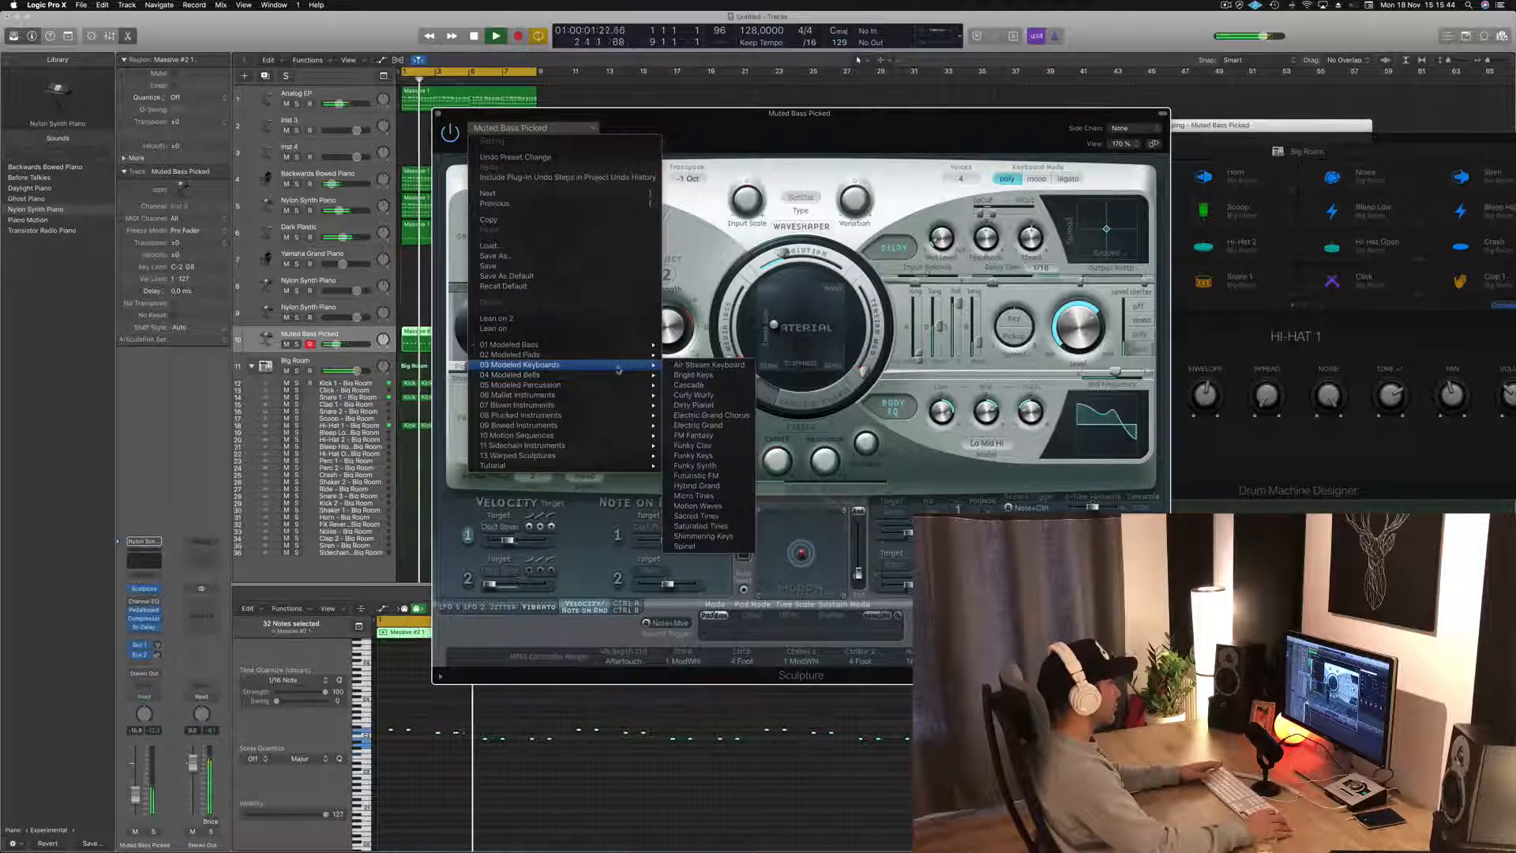
left_click(800, 96)
left_click_drag(825, 132, 978, 102)
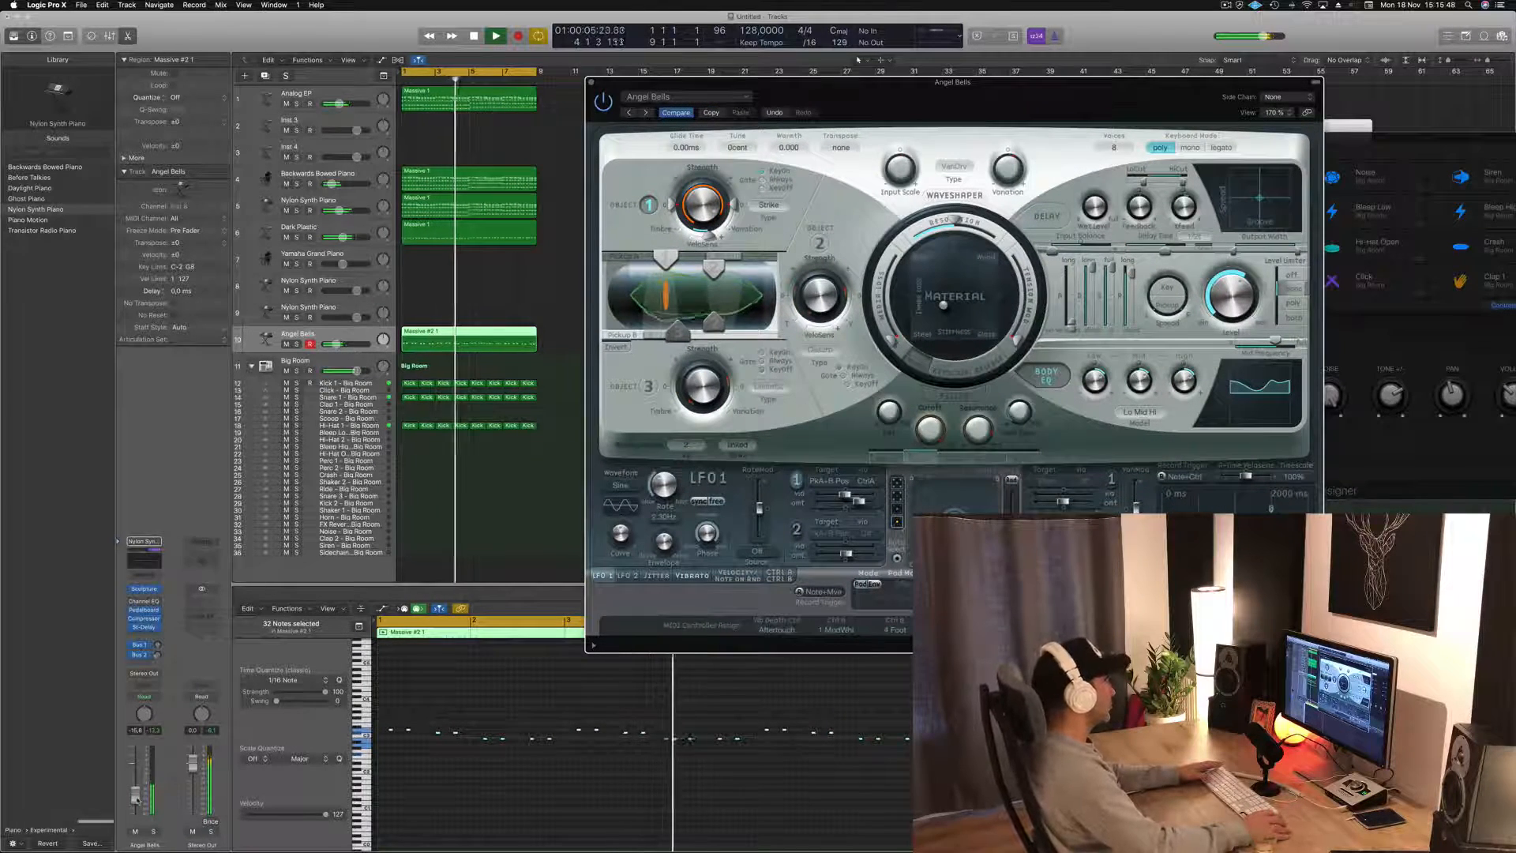
left_click(152, 834)
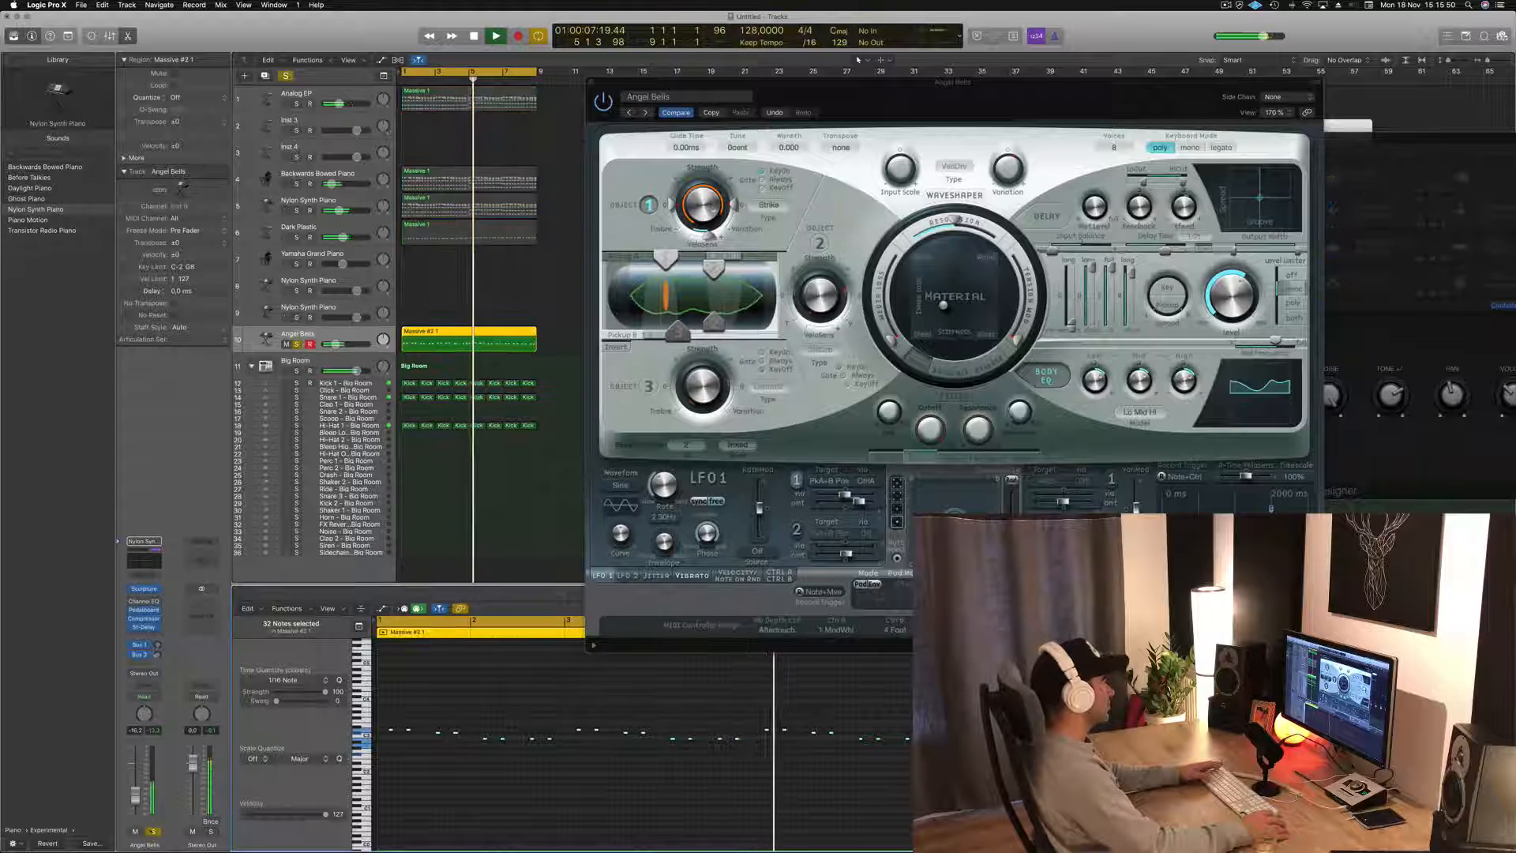
left_click(152, 833)
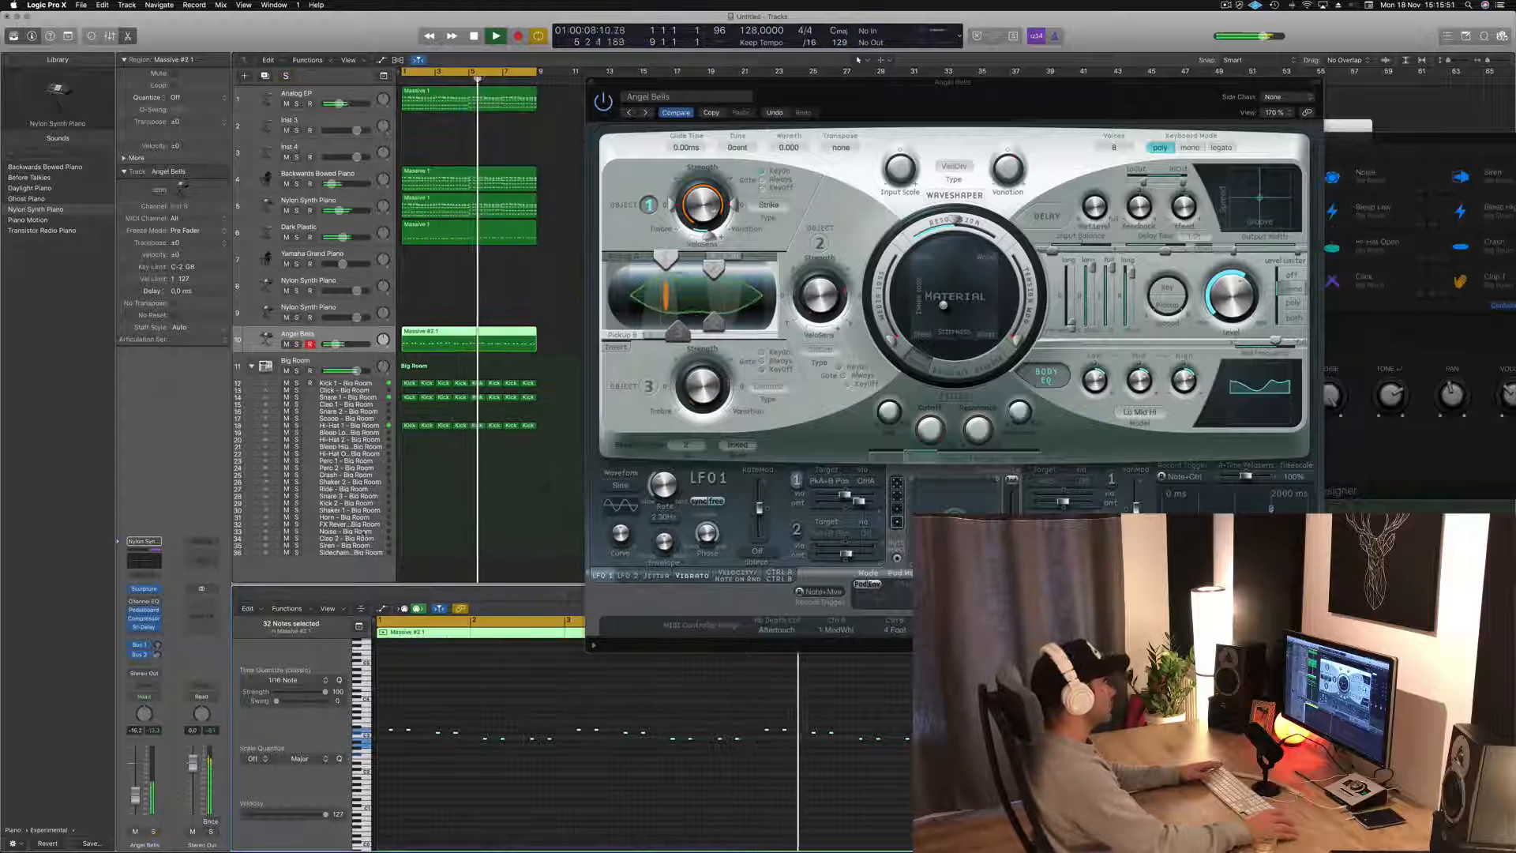
- Audition the Modeled Bells presets during playback, from Crystal Chimes through Felt Bells and Iron Sculpture to Rusty Bells
left_click(645, 113)
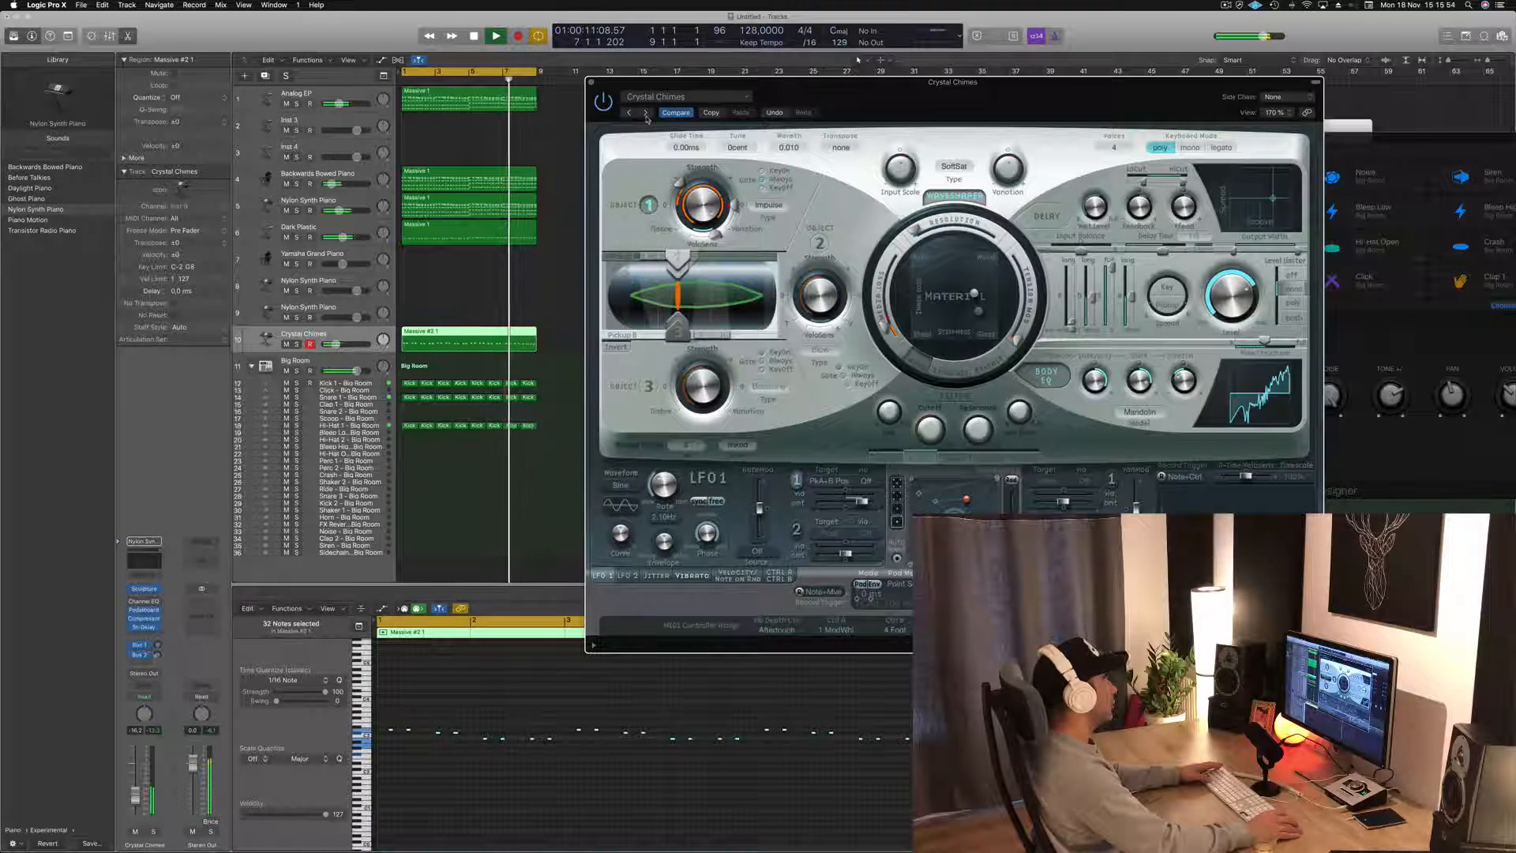
left_click(646, 113)
left_click(646, 113)
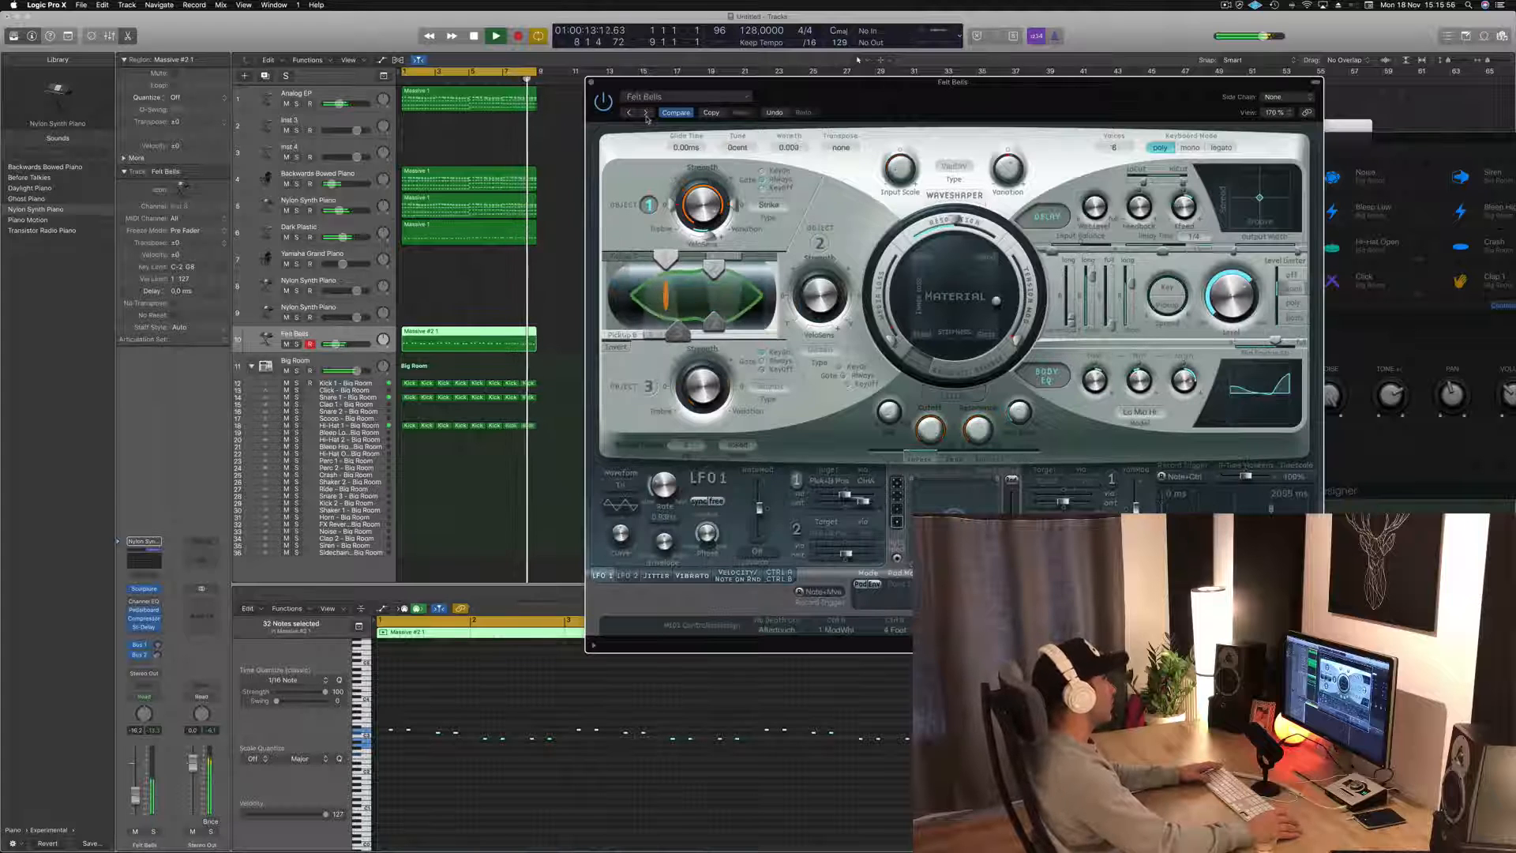
left_click(646, 113)
left_click(646, 113)
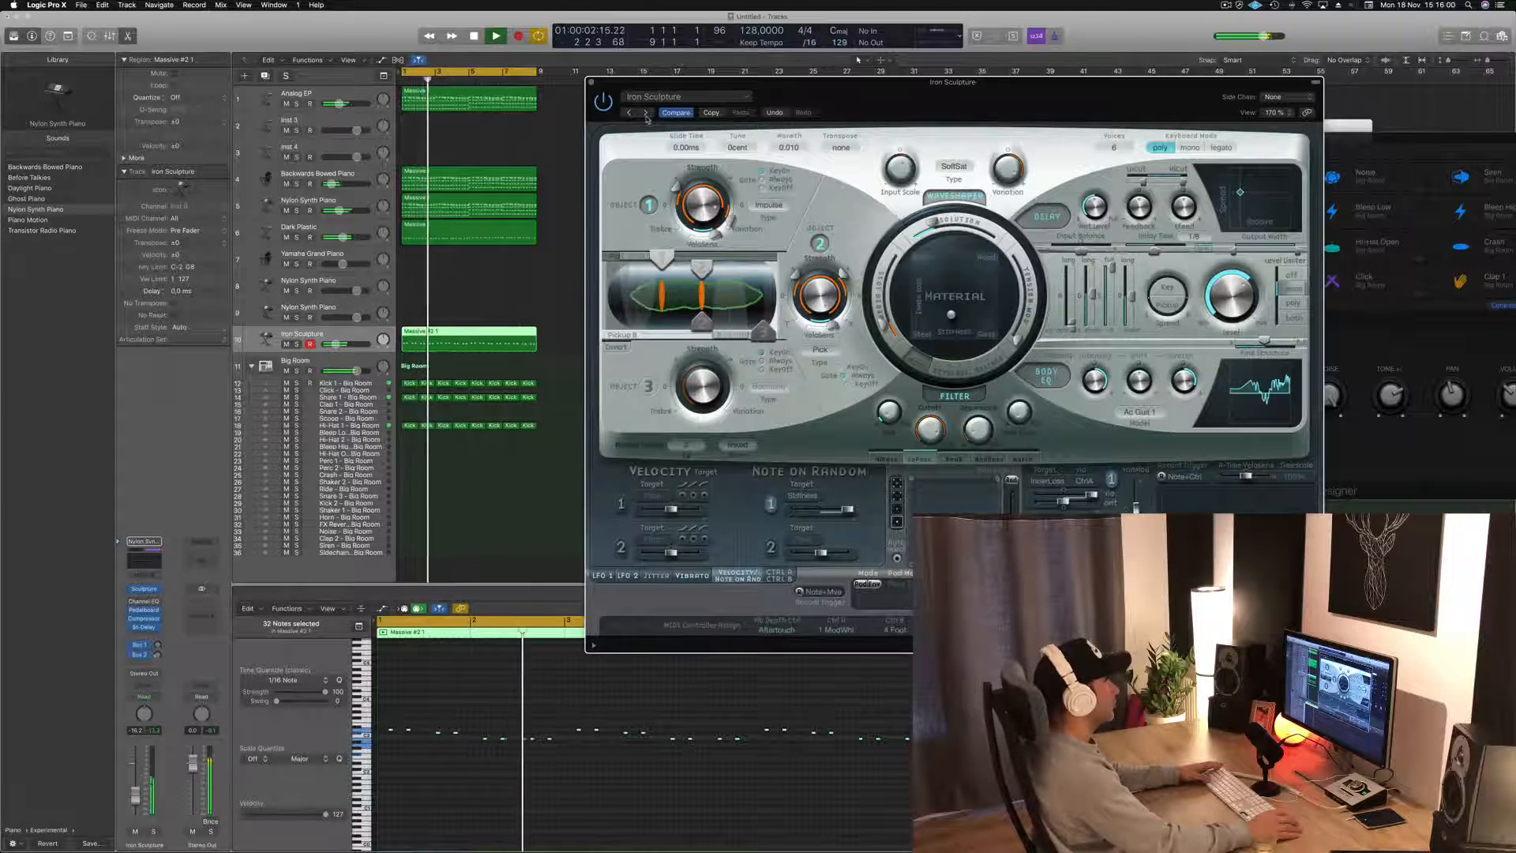
left_click(646, 113)
left_click(645, 113)
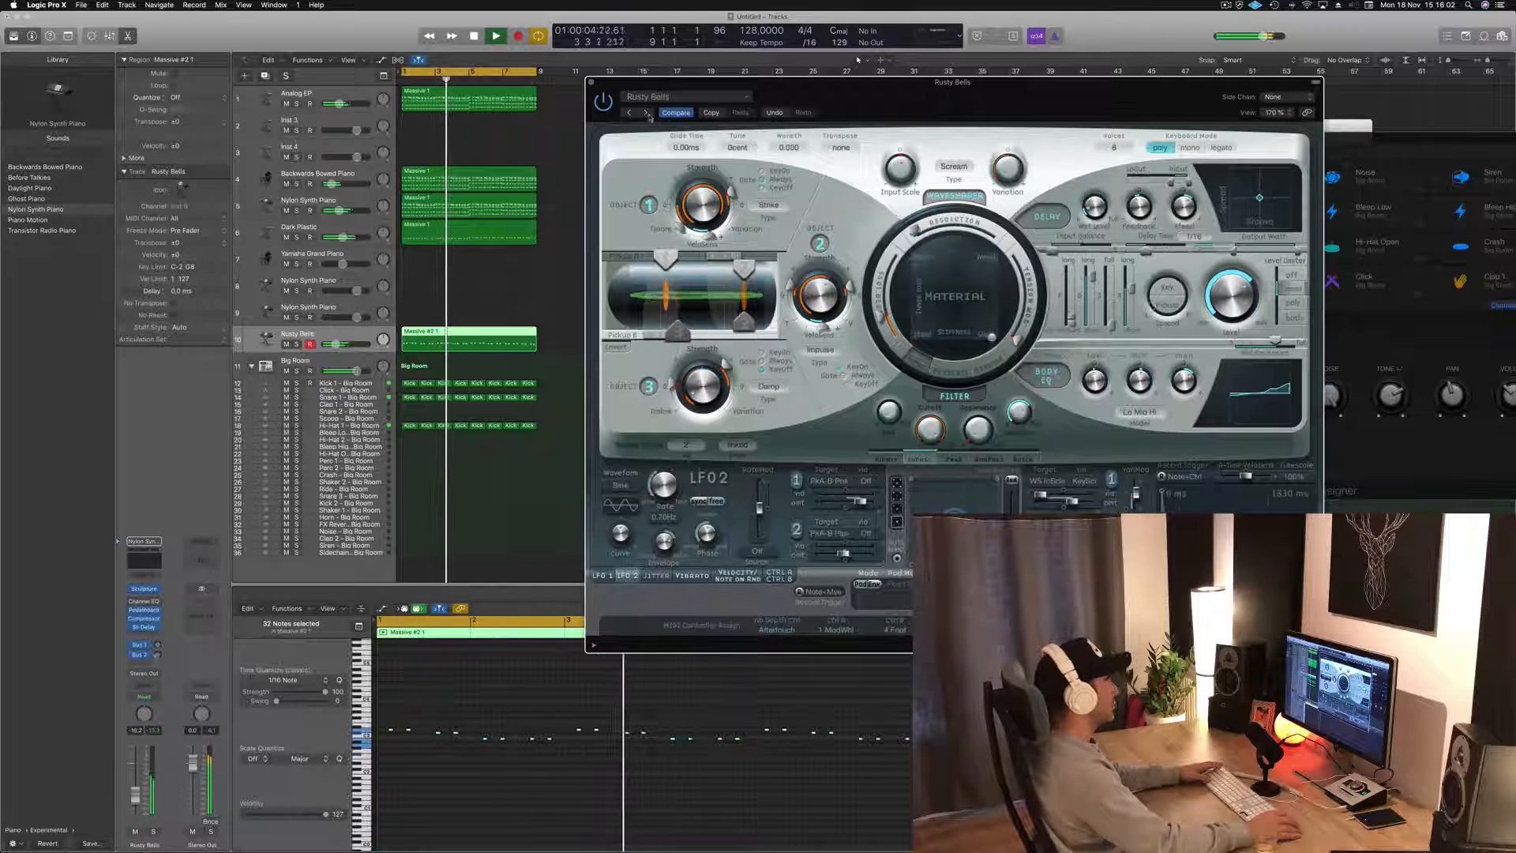
- Reload the Angel Bells preset, close the Sculpture window, and compare track 10 soloed with the full mix
left_click(679, 96)
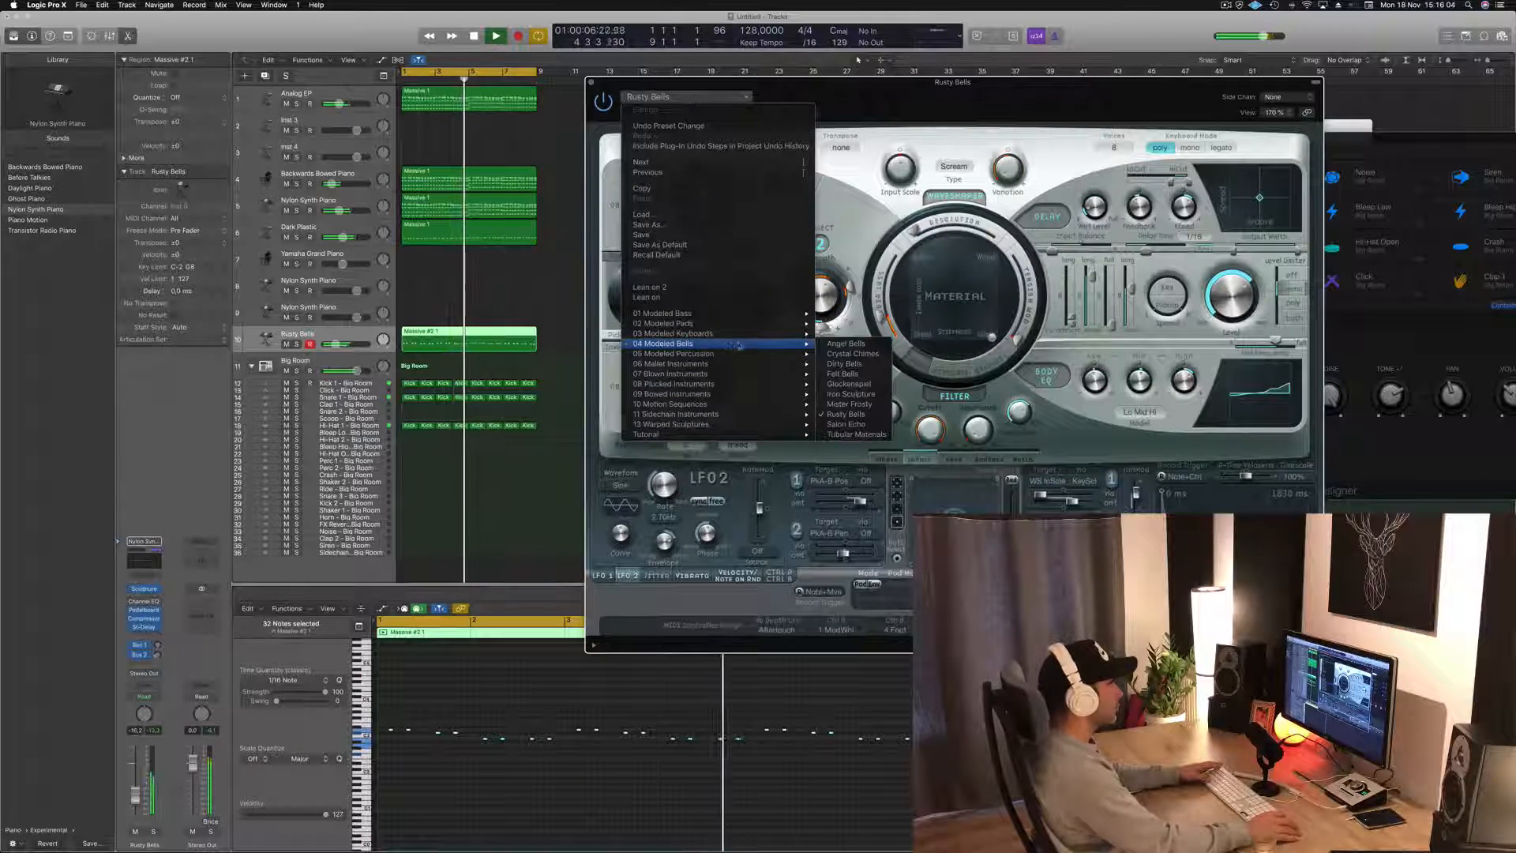
left_click(994, 79)
left_click_drag(1026, 93, 958, 104)
left_click_drag(626, 96, 691, 100)
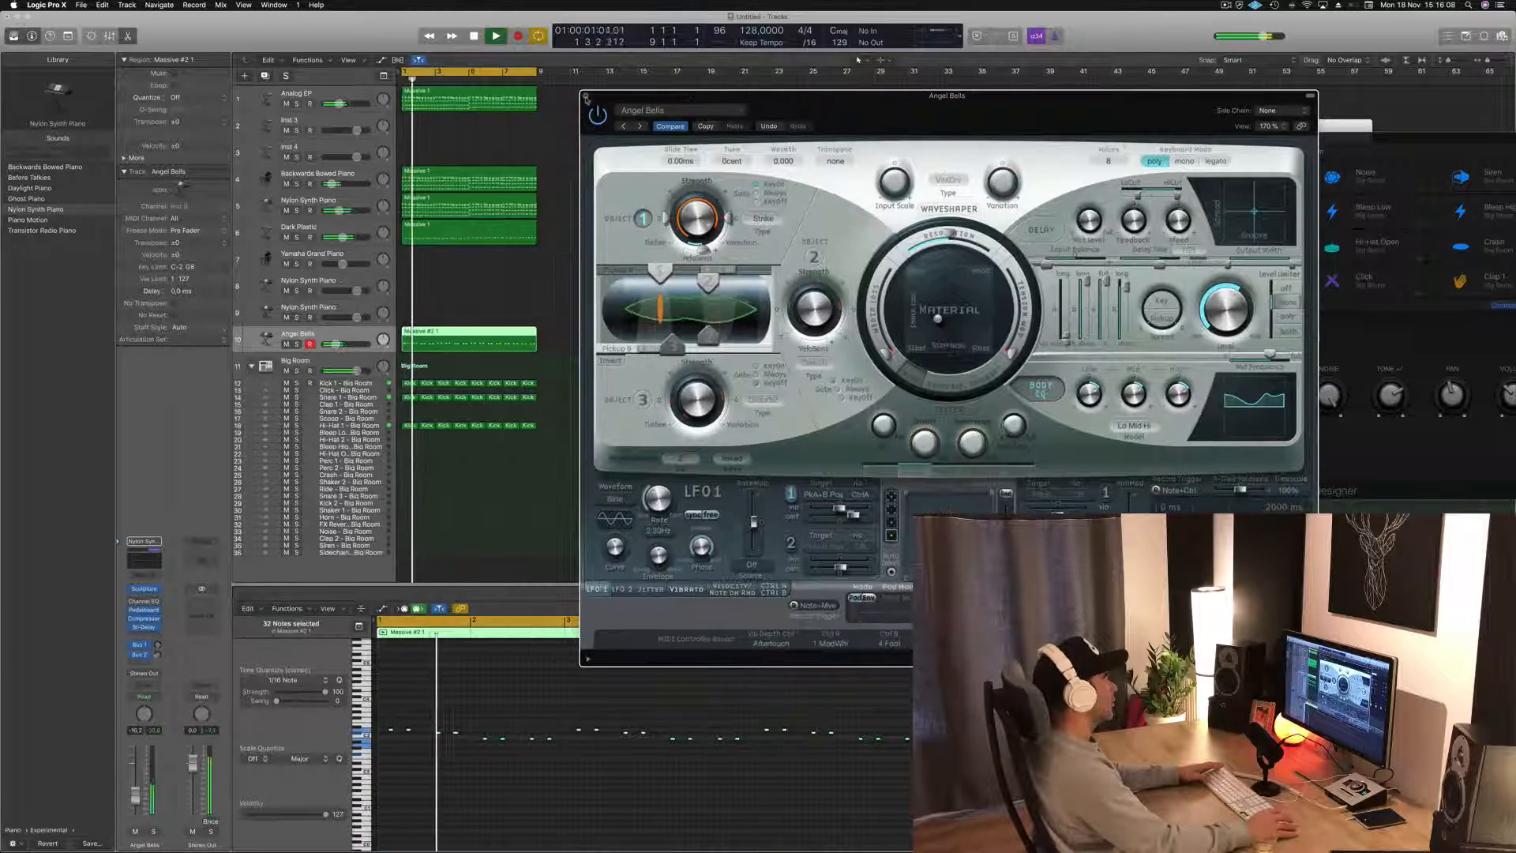
left_click(586, 97)
left_click(296, 344)
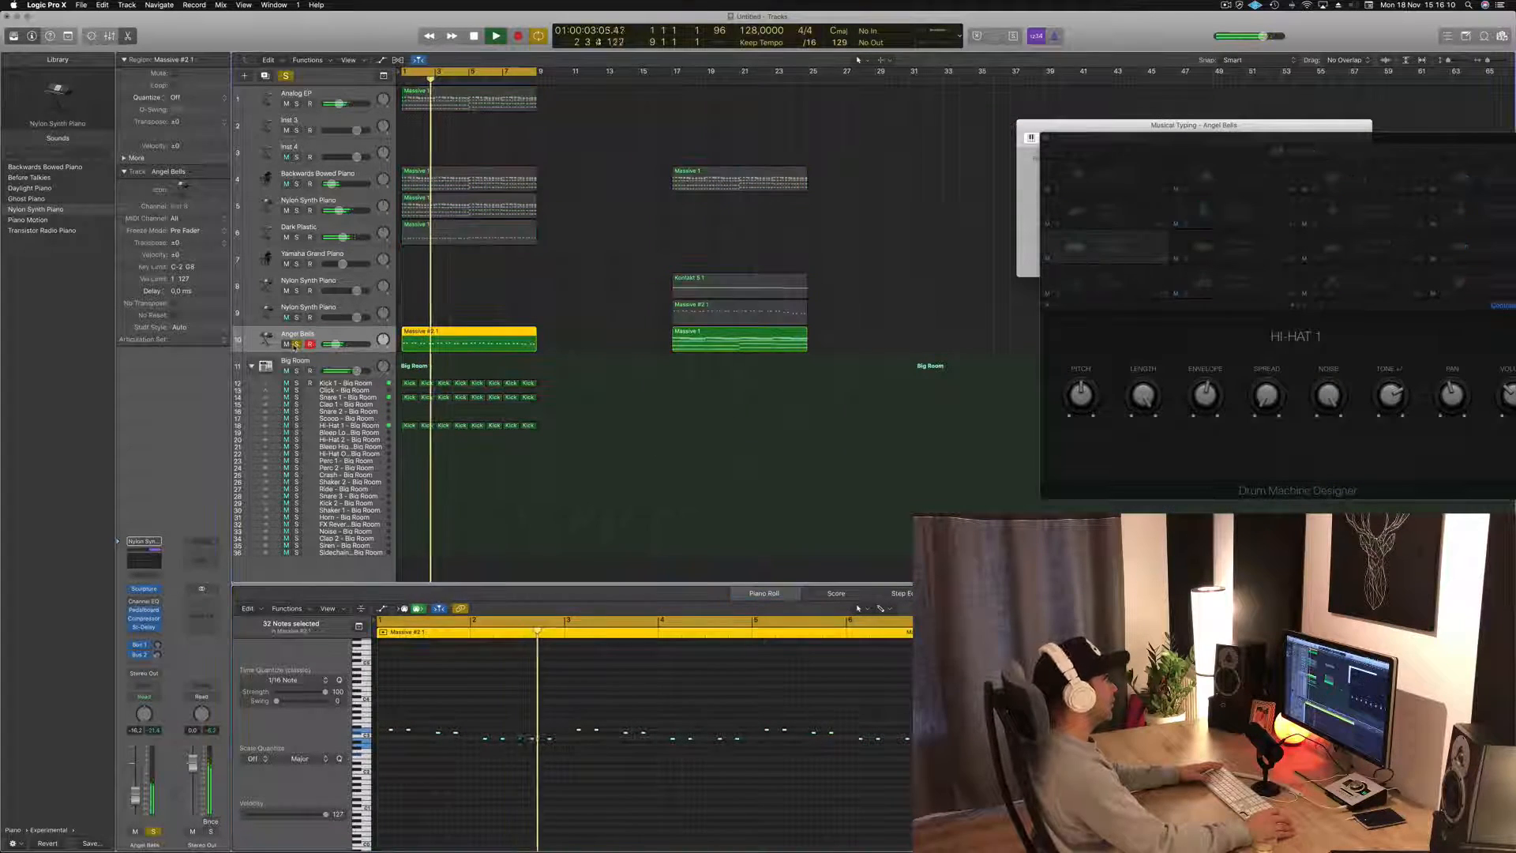
left_click(296, 344)
key("space")
key("space")
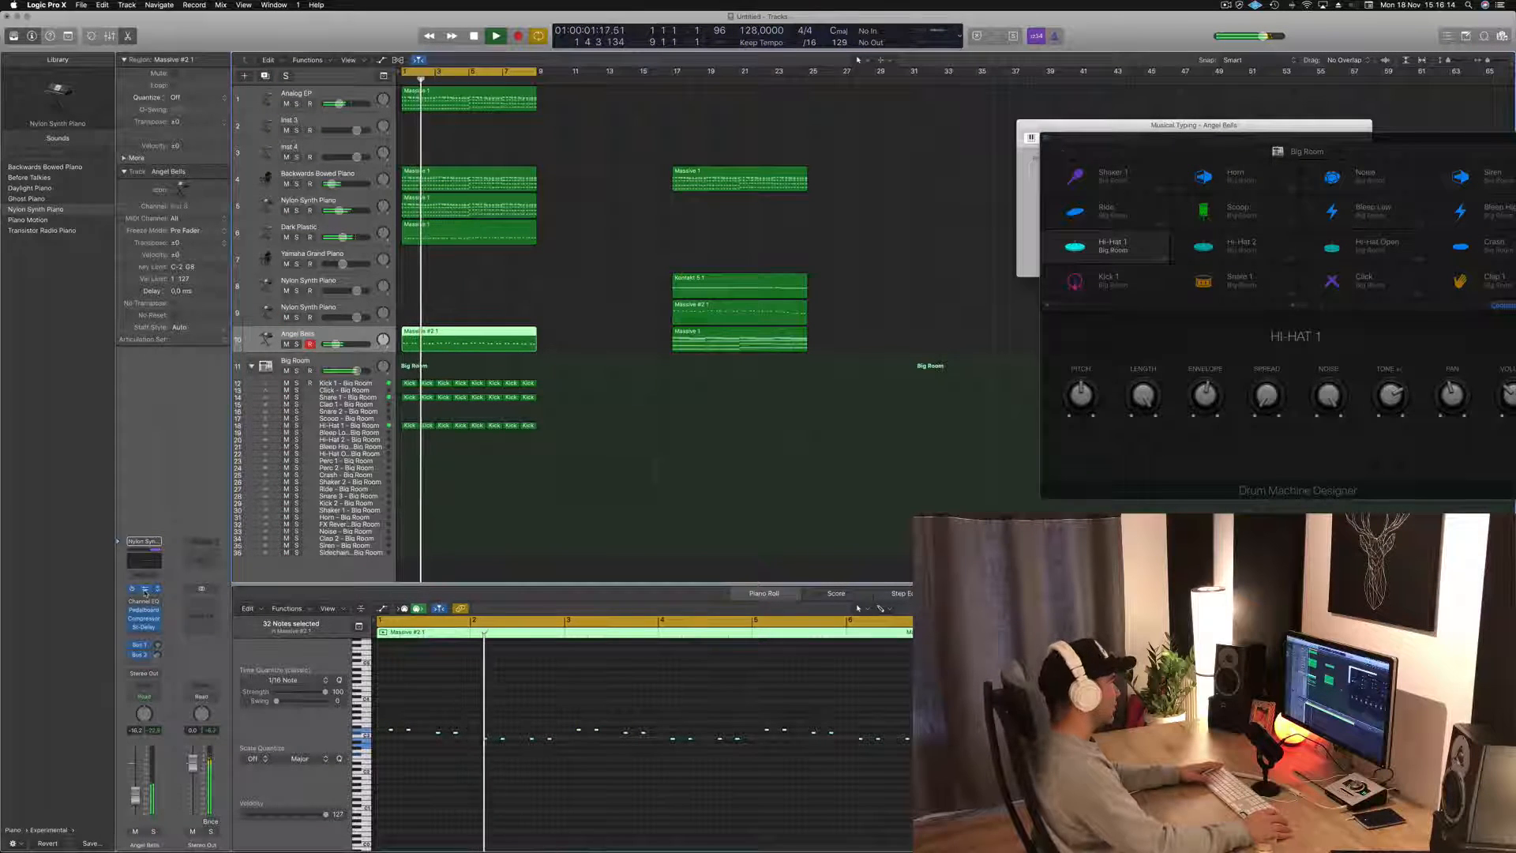
- Reopen Sculpture on track 10, load the Tubular Materials bell preset, and briefly compare it soloed with the full mix
left_click(145, 589)
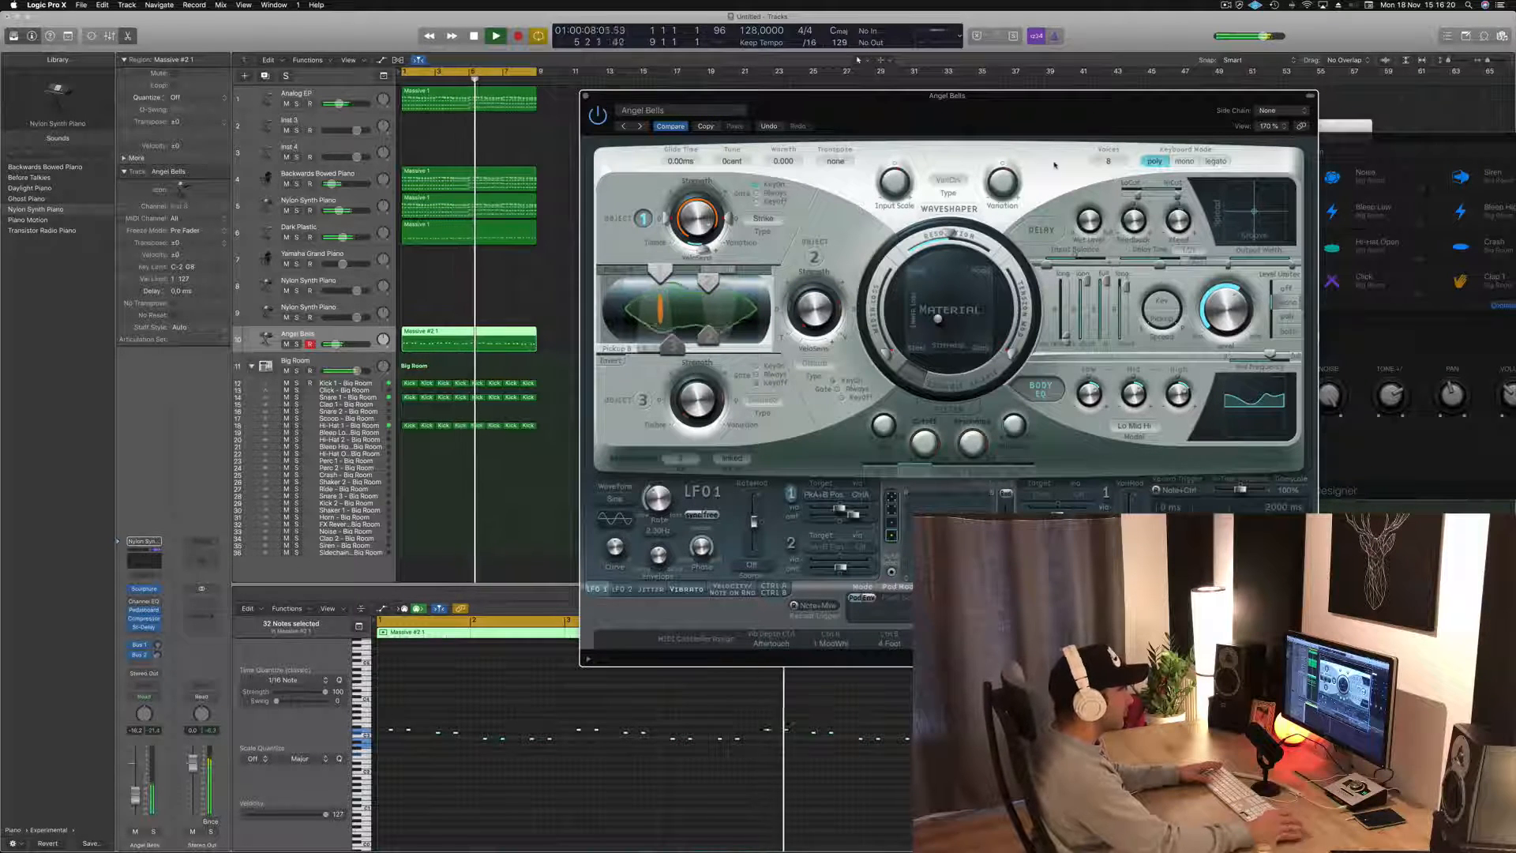
left_click(679, 110)
mouse_move(735, 363)
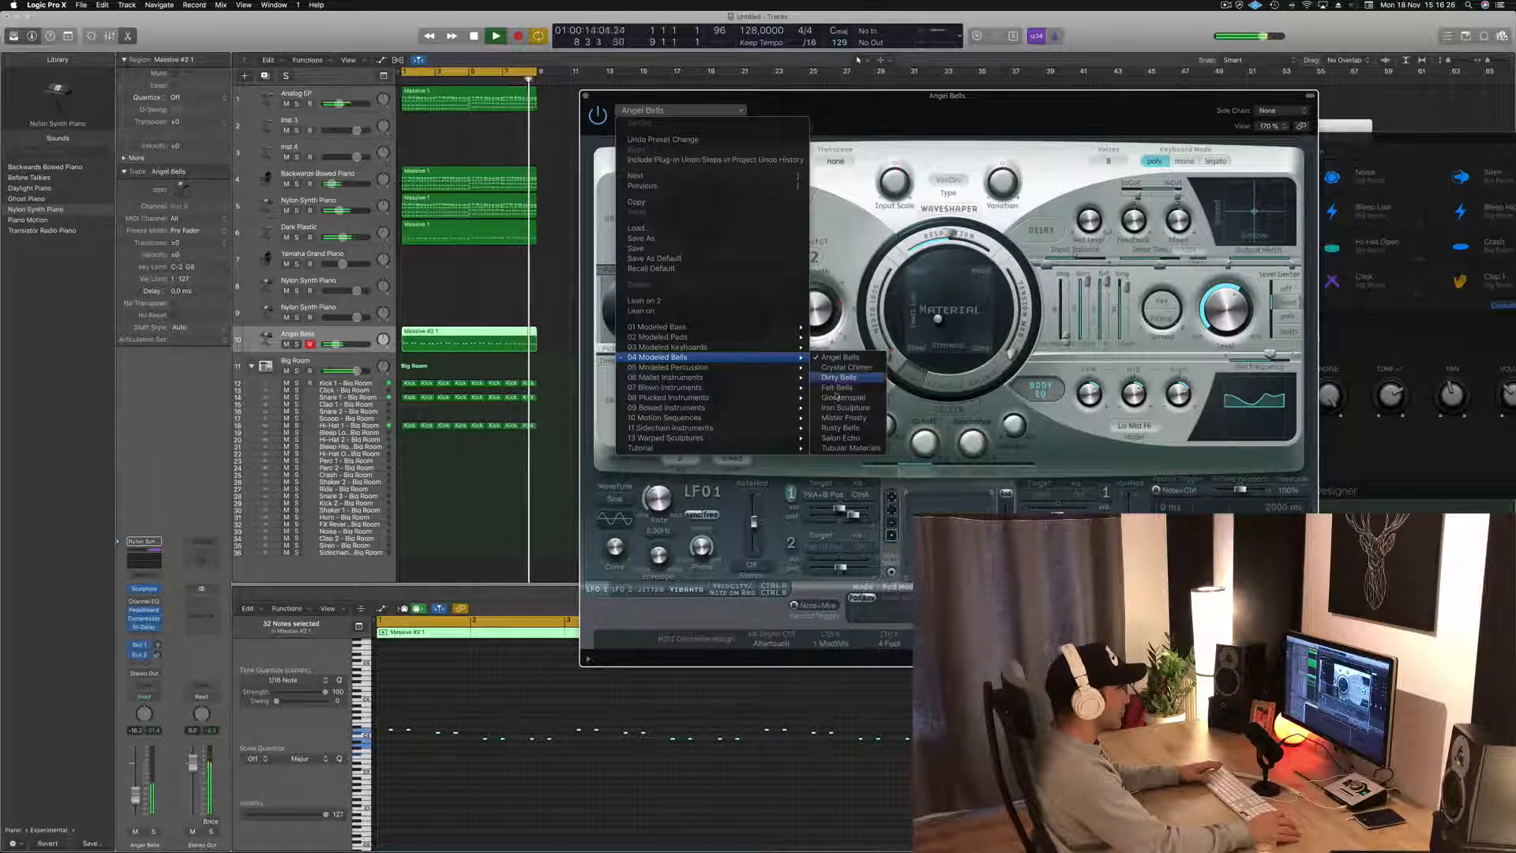
left_click(850, 448)
left_click_drag(1003, 105, 1029, 68)
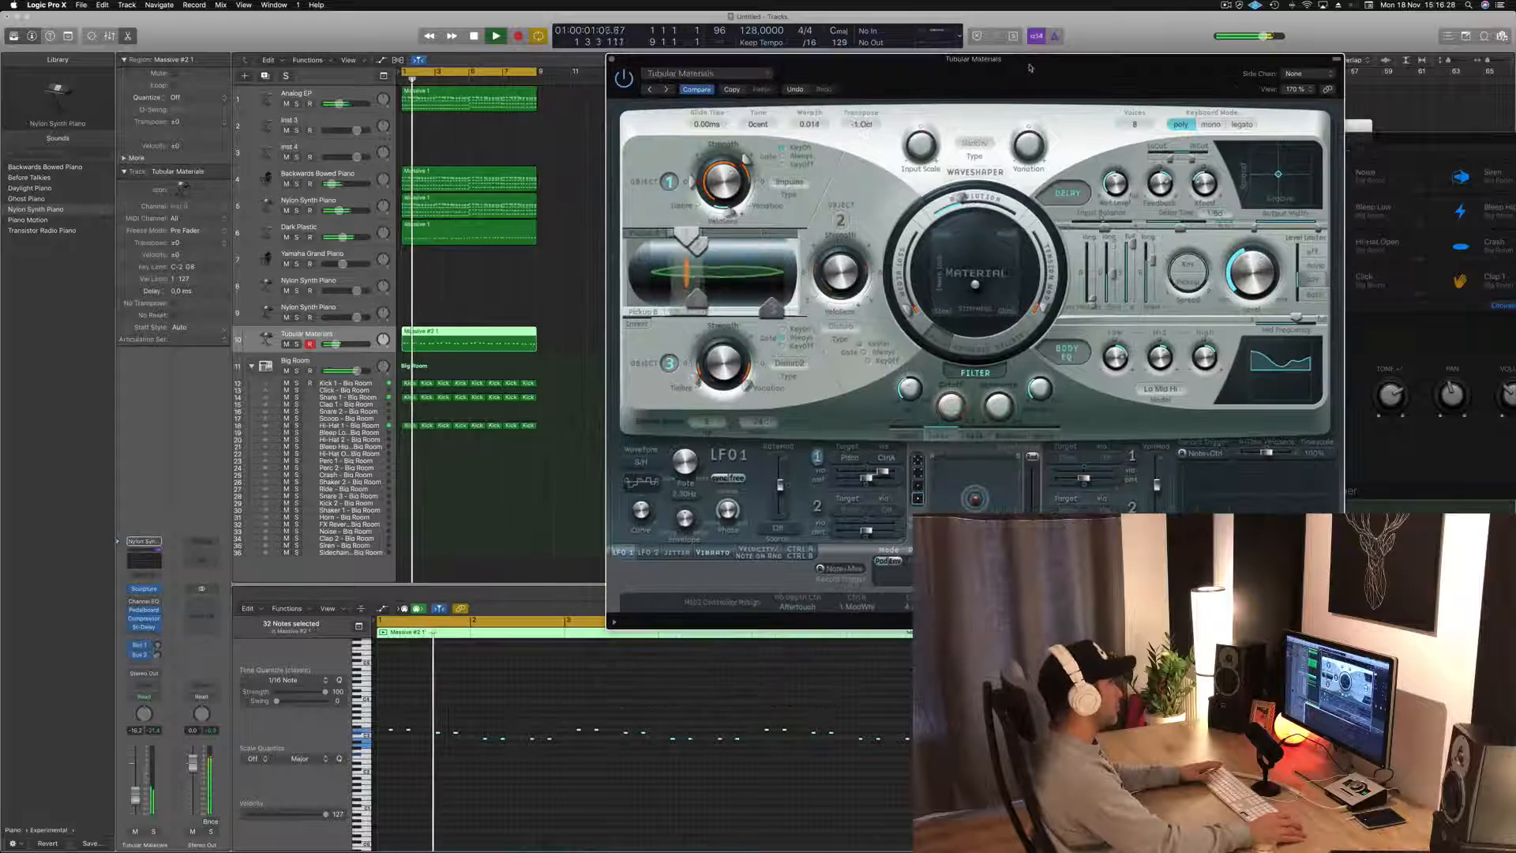
left_click(296, 344)
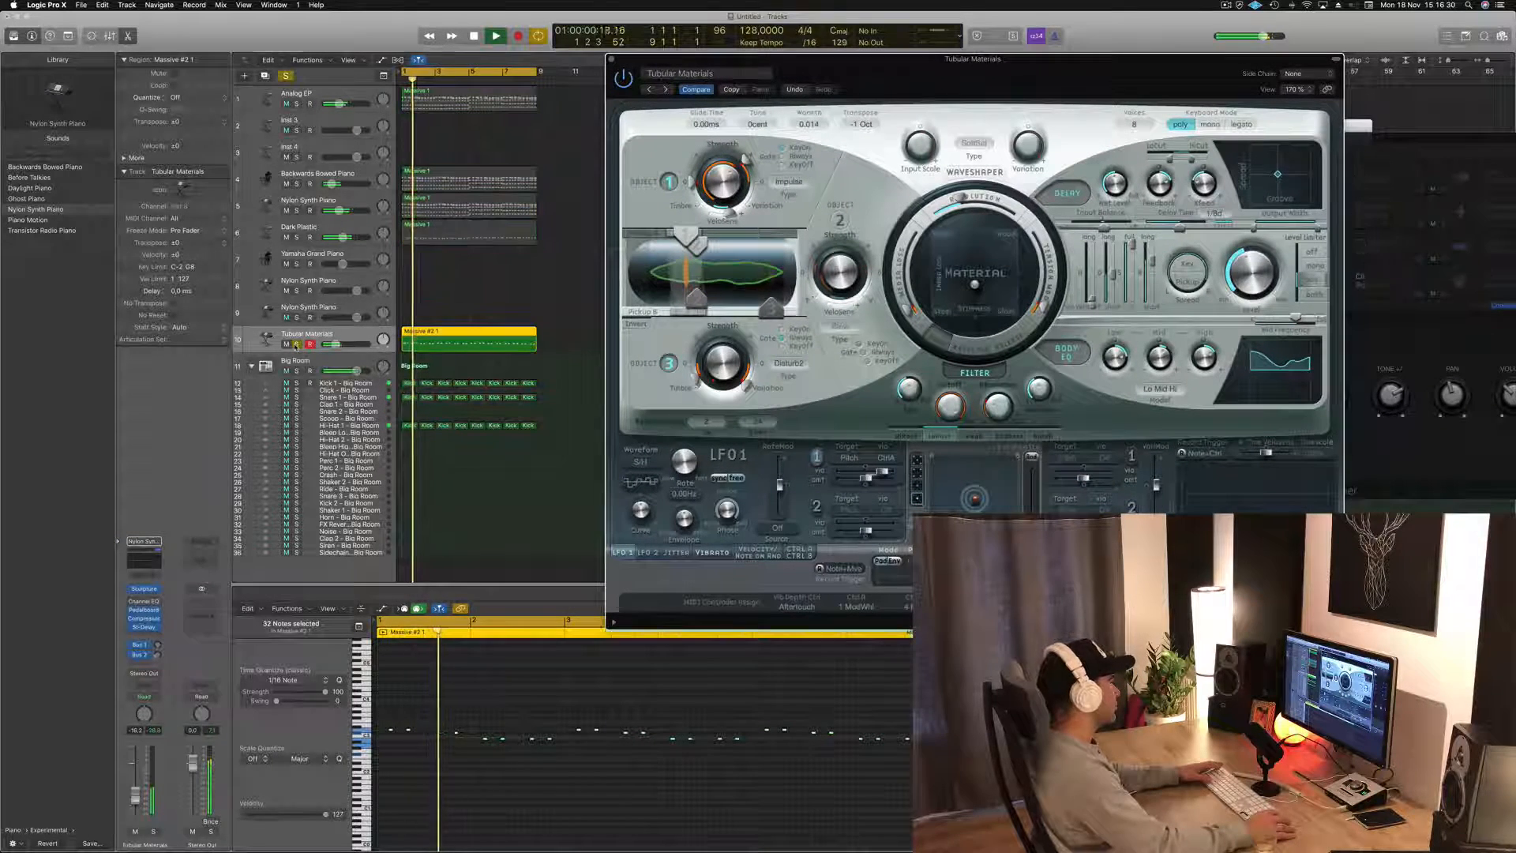
left_click(296, 344)
left_click_drag(985, 74, 909, 73)
key("space")
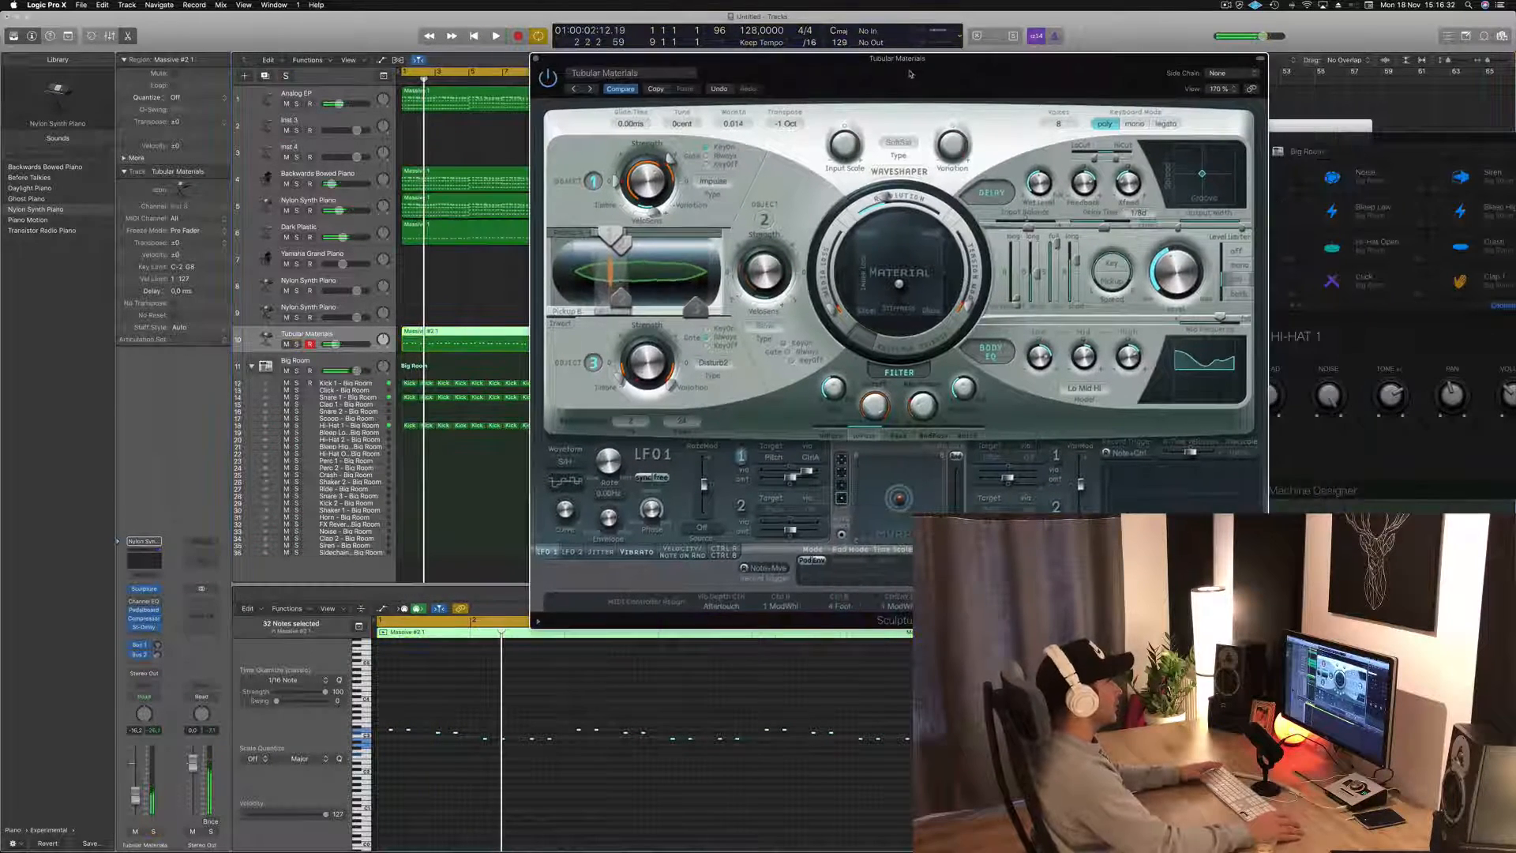
- Load the Metallic Percussion preset from Modeled Percussion and play it soloed and within the full mix
left_click(590, 90)
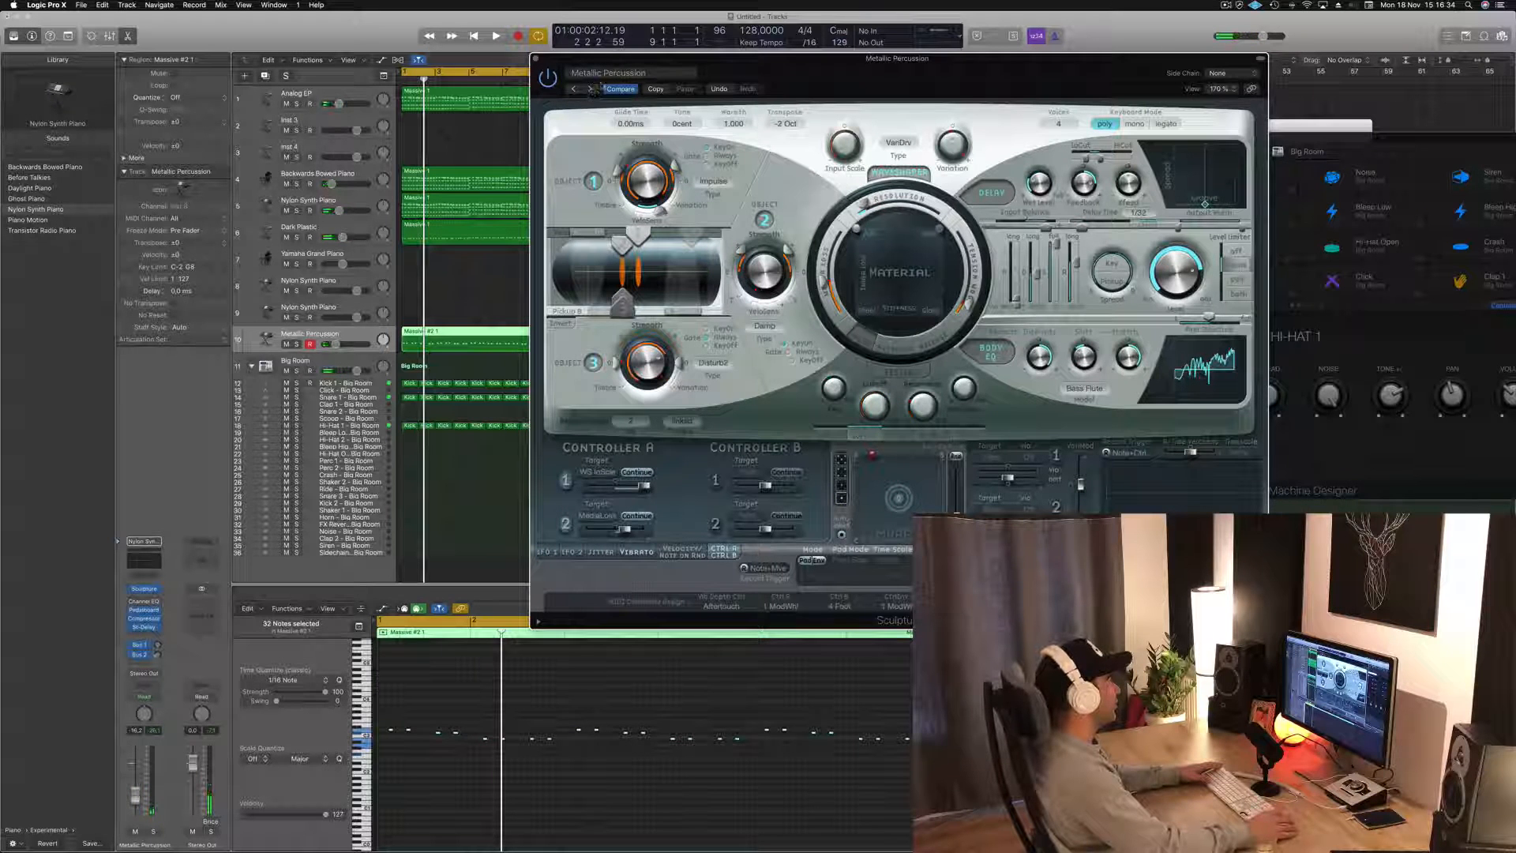
left_click(608, 73)
mouse_move(703, 368)
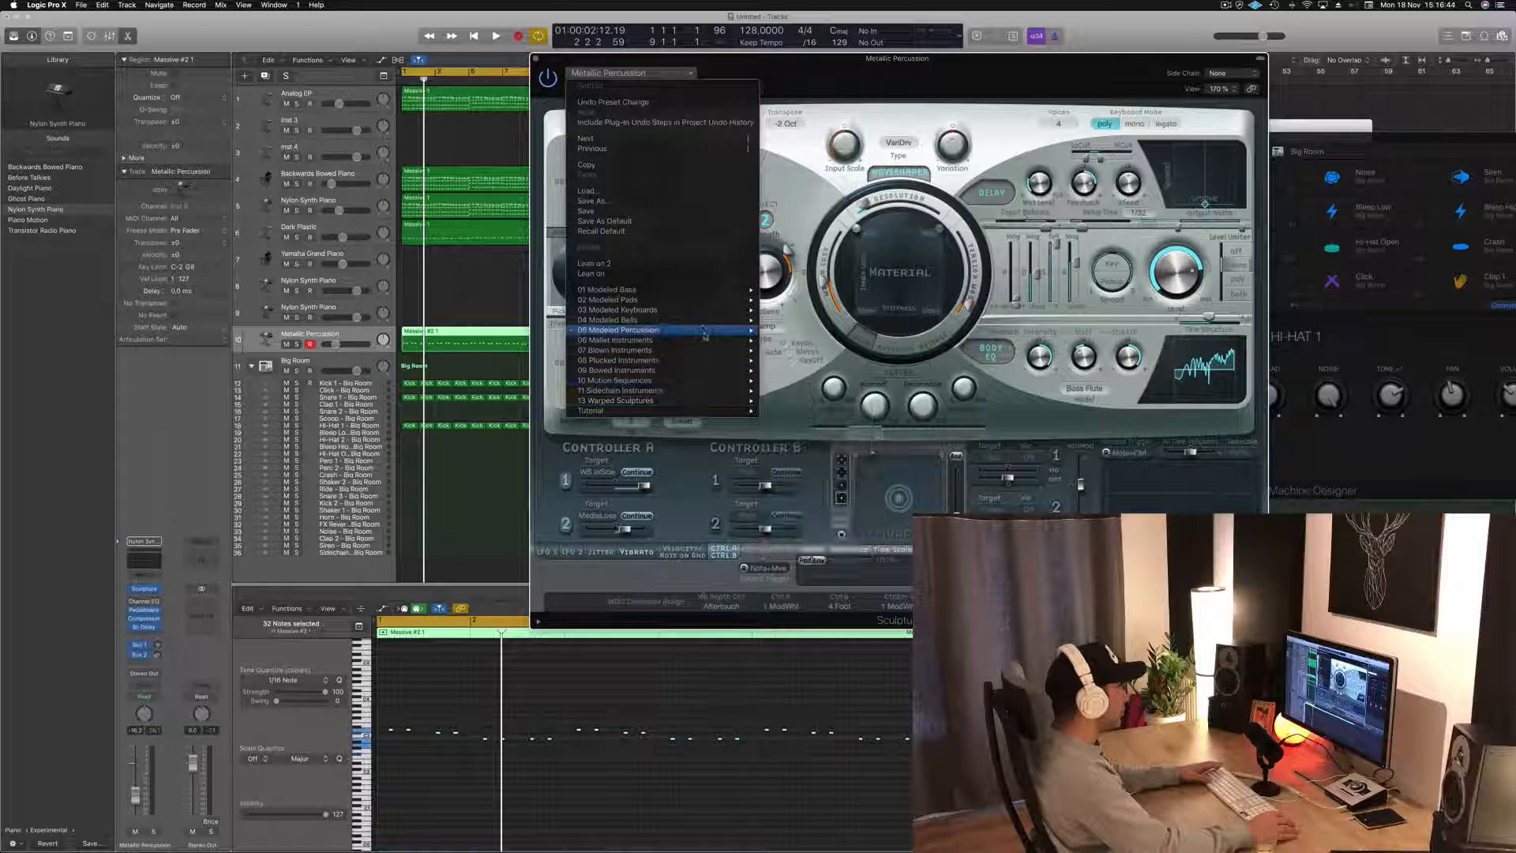
mouse_move(702, 333)
left_click(817, 331)
key("space")
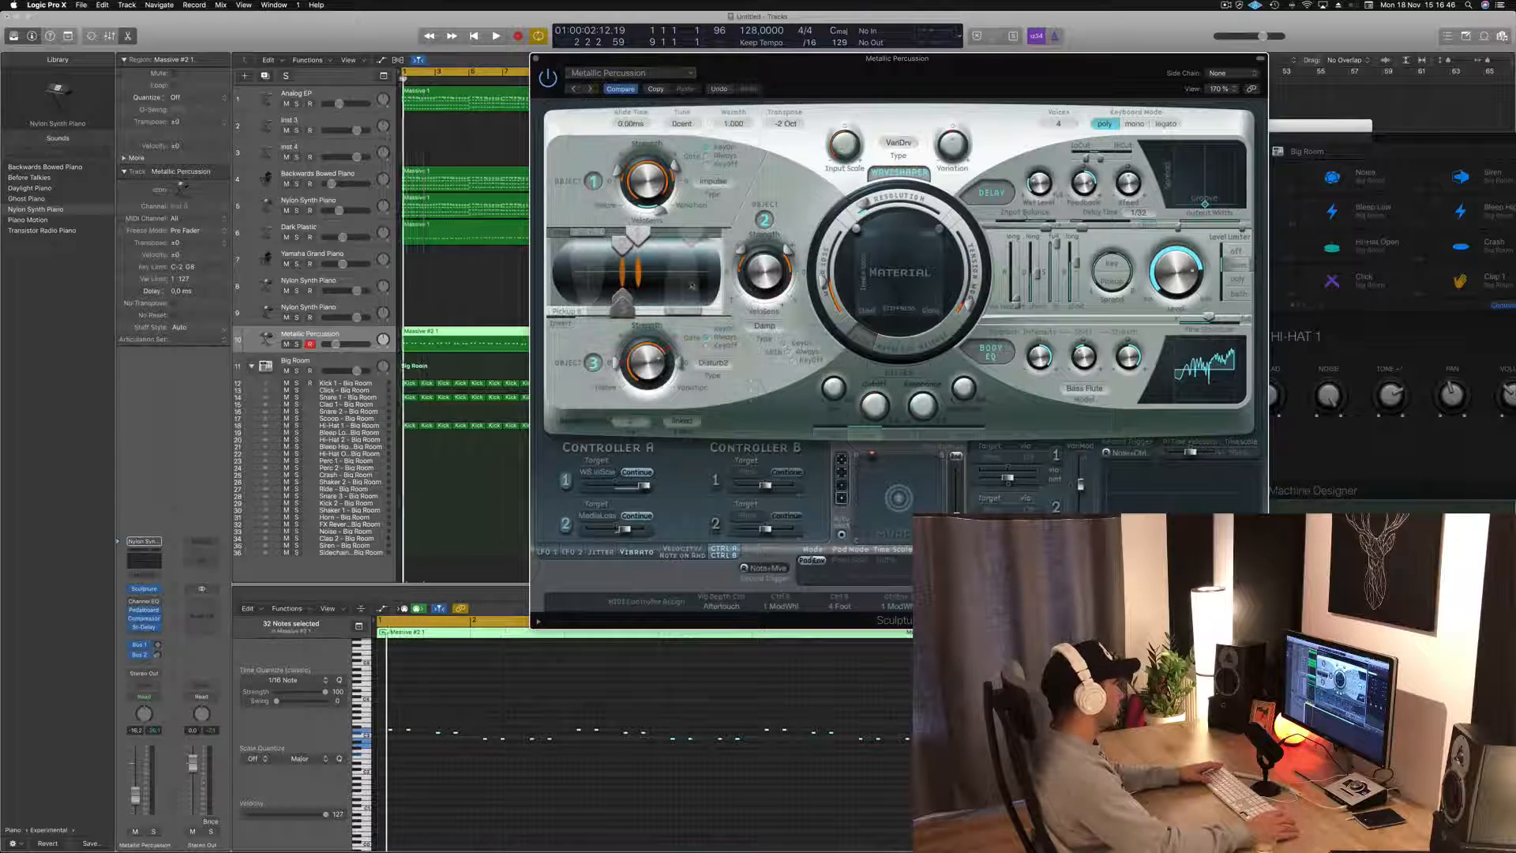
key("ctrl+s")
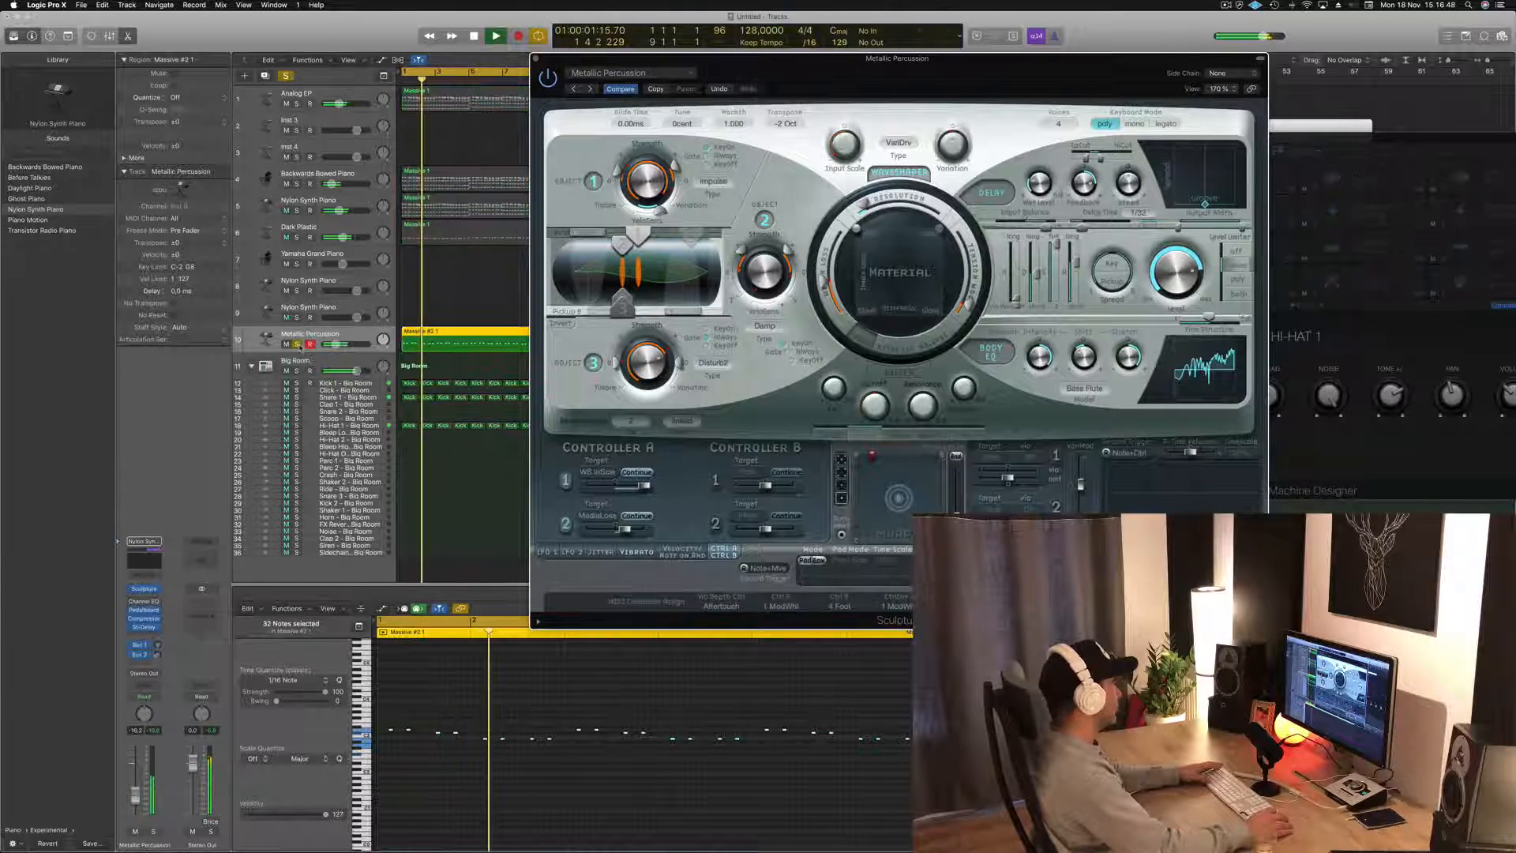
key("s")
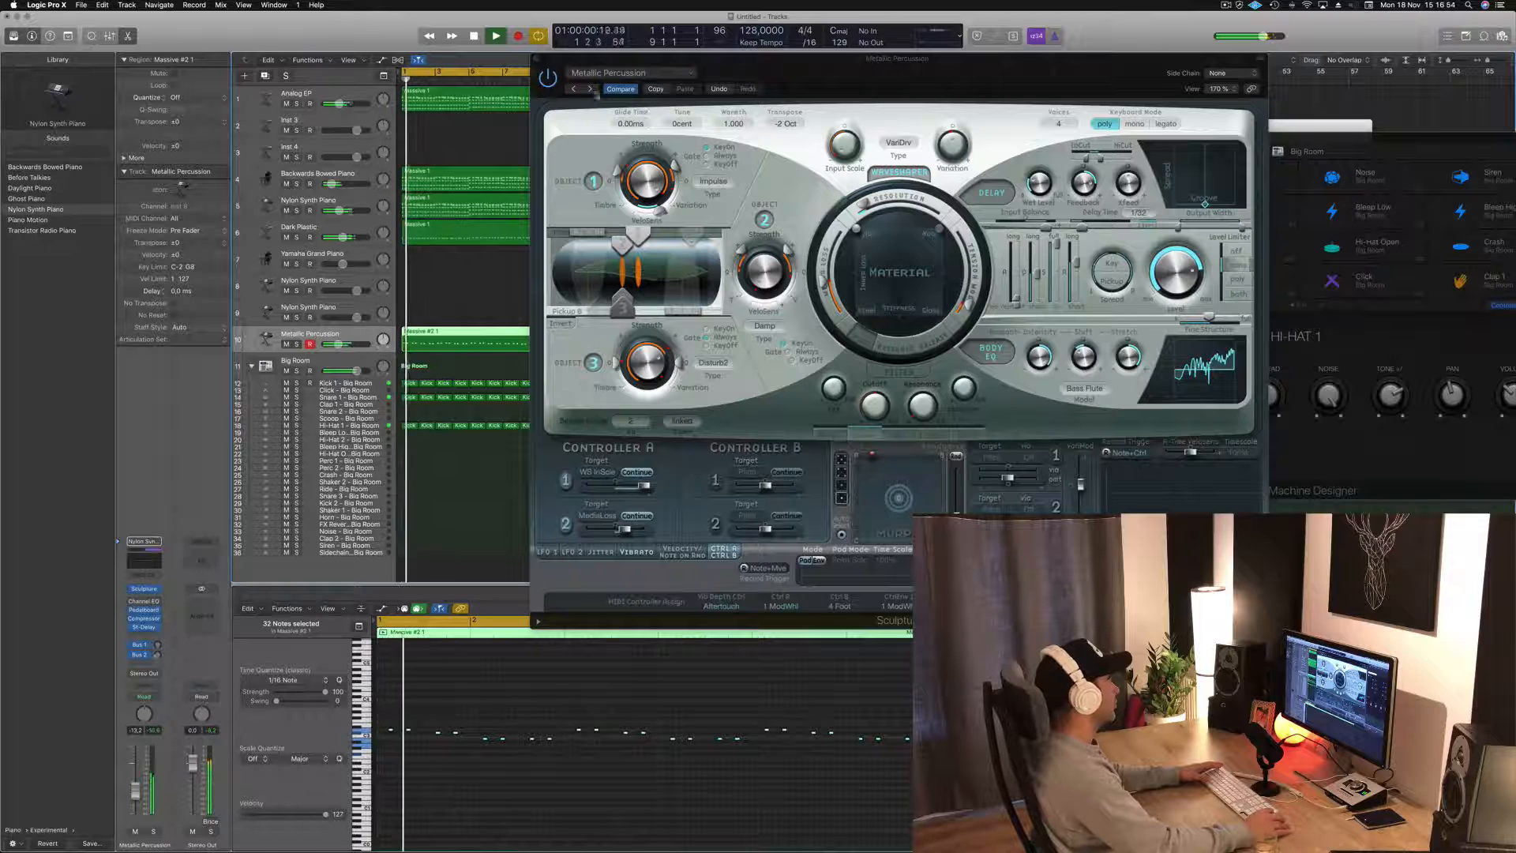
- Audition the percussion presets from Morphing Can Drum and Skin Drum to Tribal Drums, checking Tribal Drums soloed
left_click(590, 91)
left_click(591, 91)
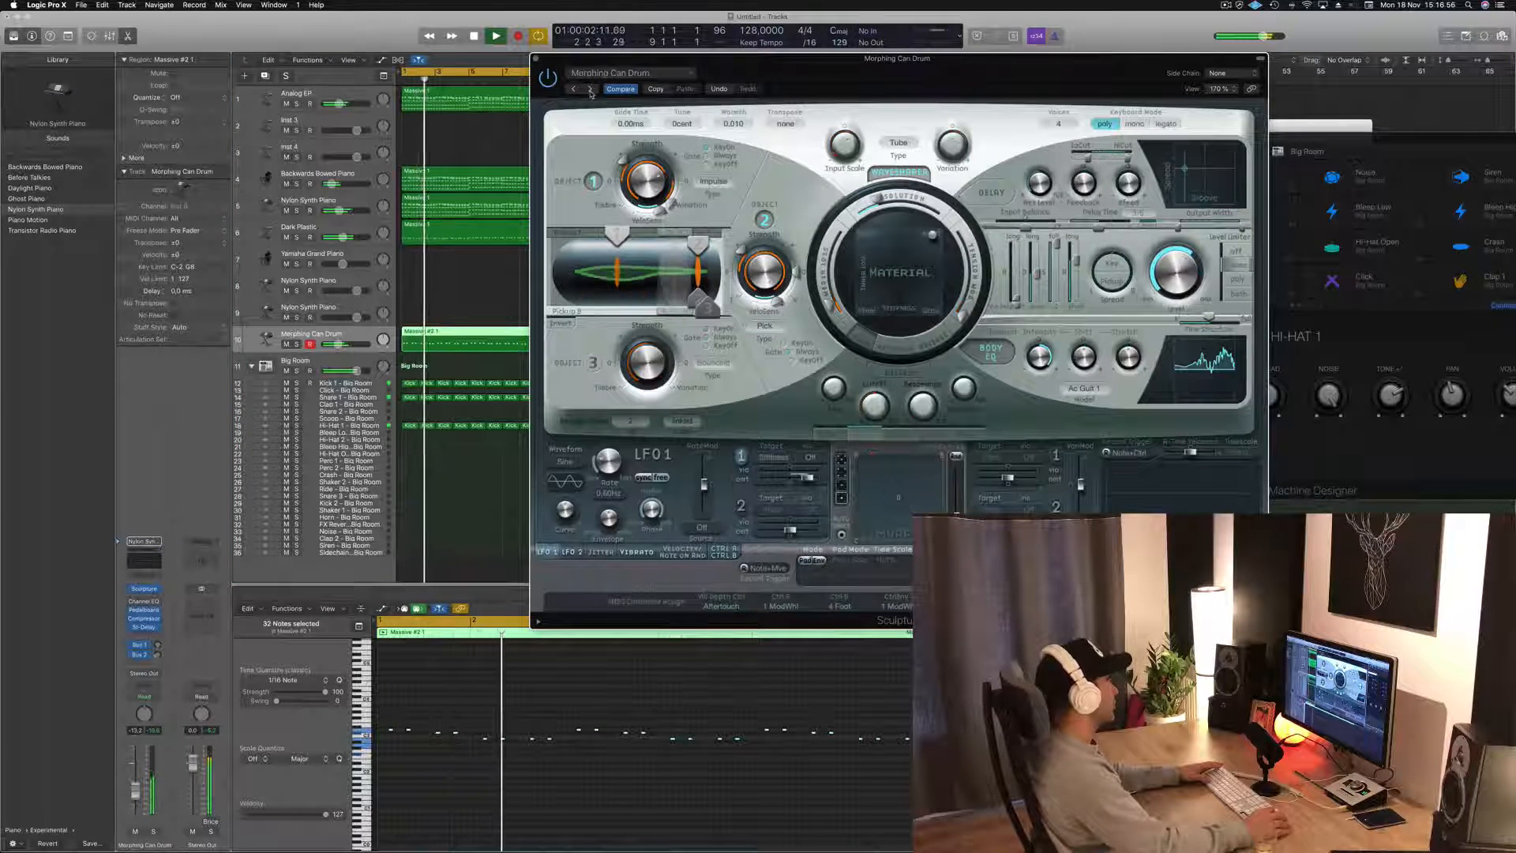
left_click(590, 91)
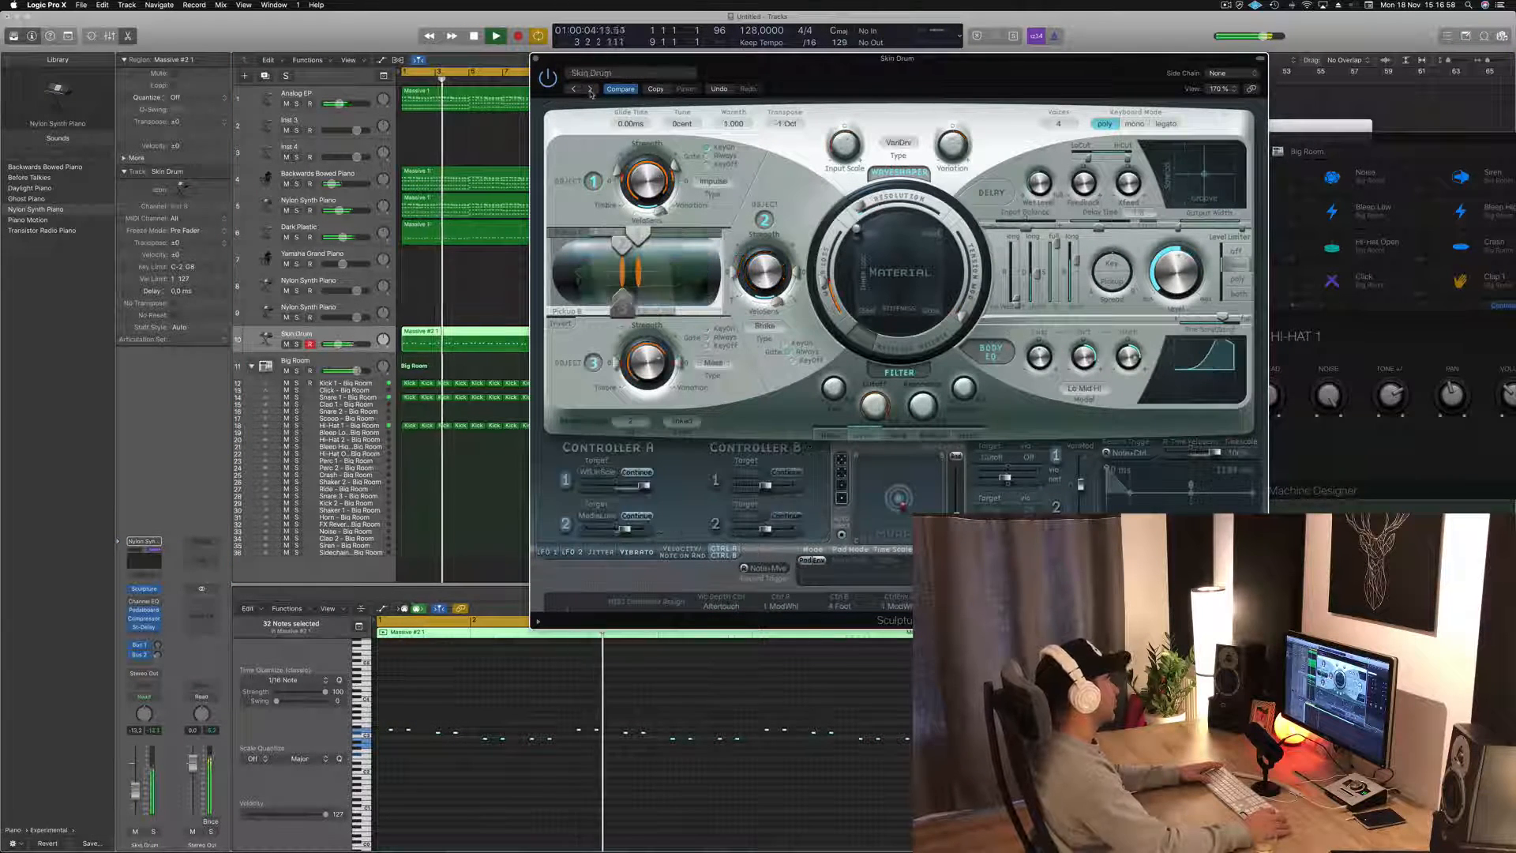
left_click(590, 91)
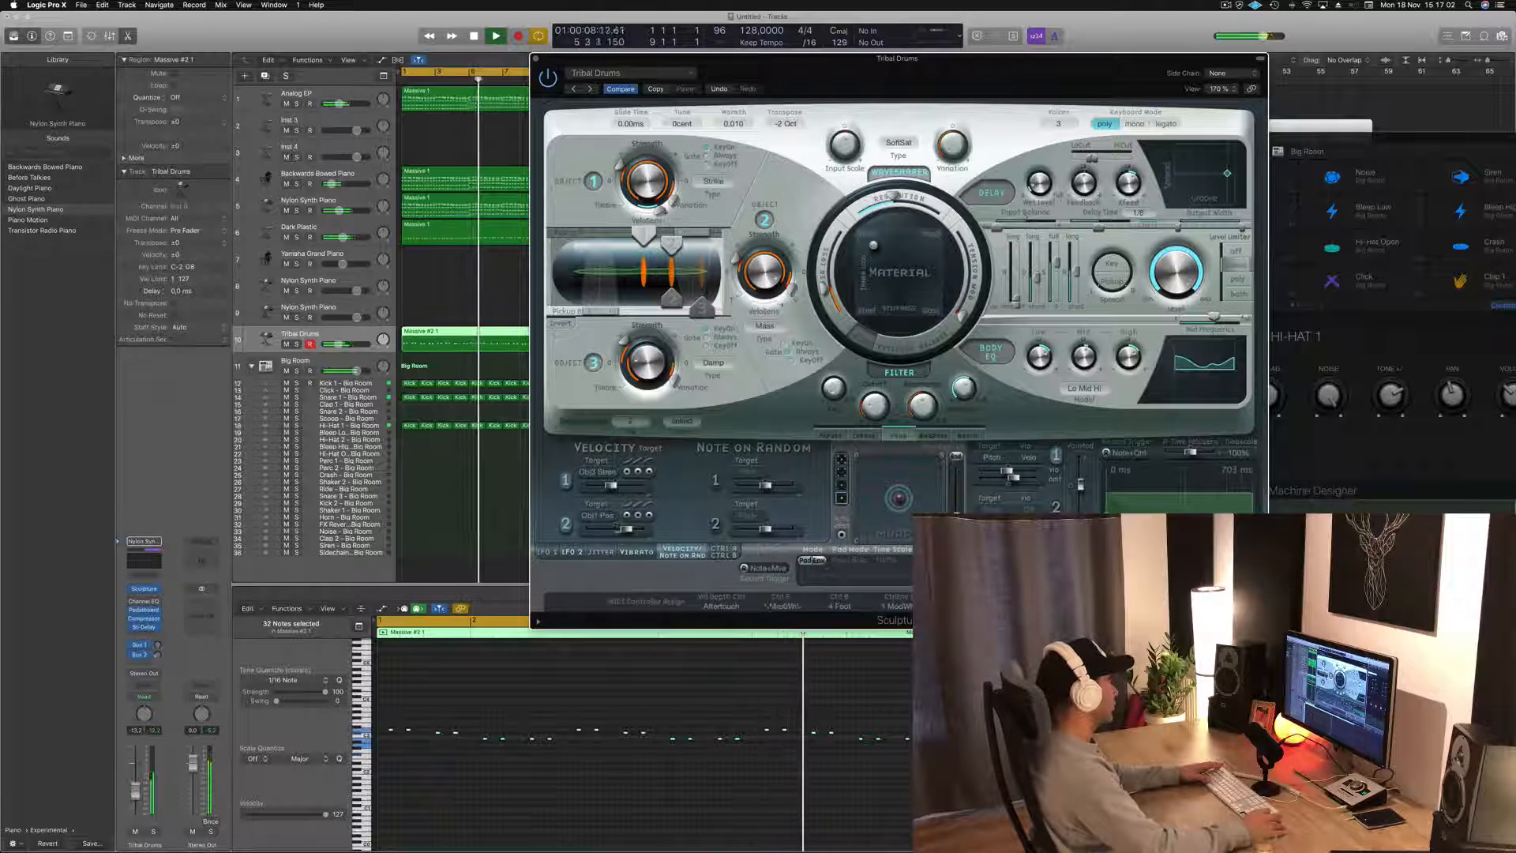
left_click(296, 344)
key("s")
- Reselect all notes of track 10's region, try the Asian Dreams preset, and return to Tribal Drums
left_click(470, 797)
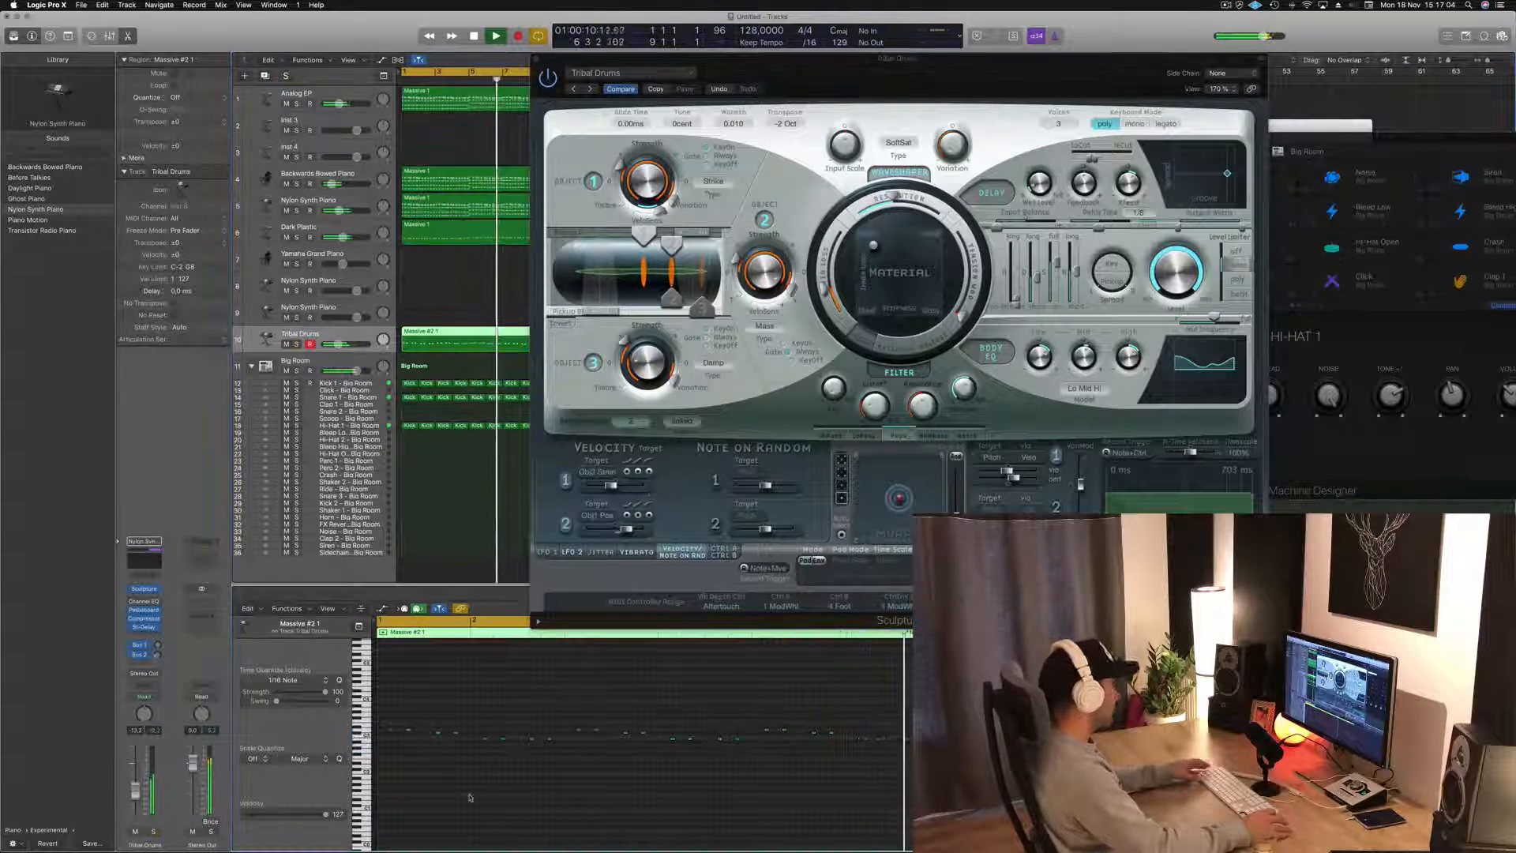
key("super+a")
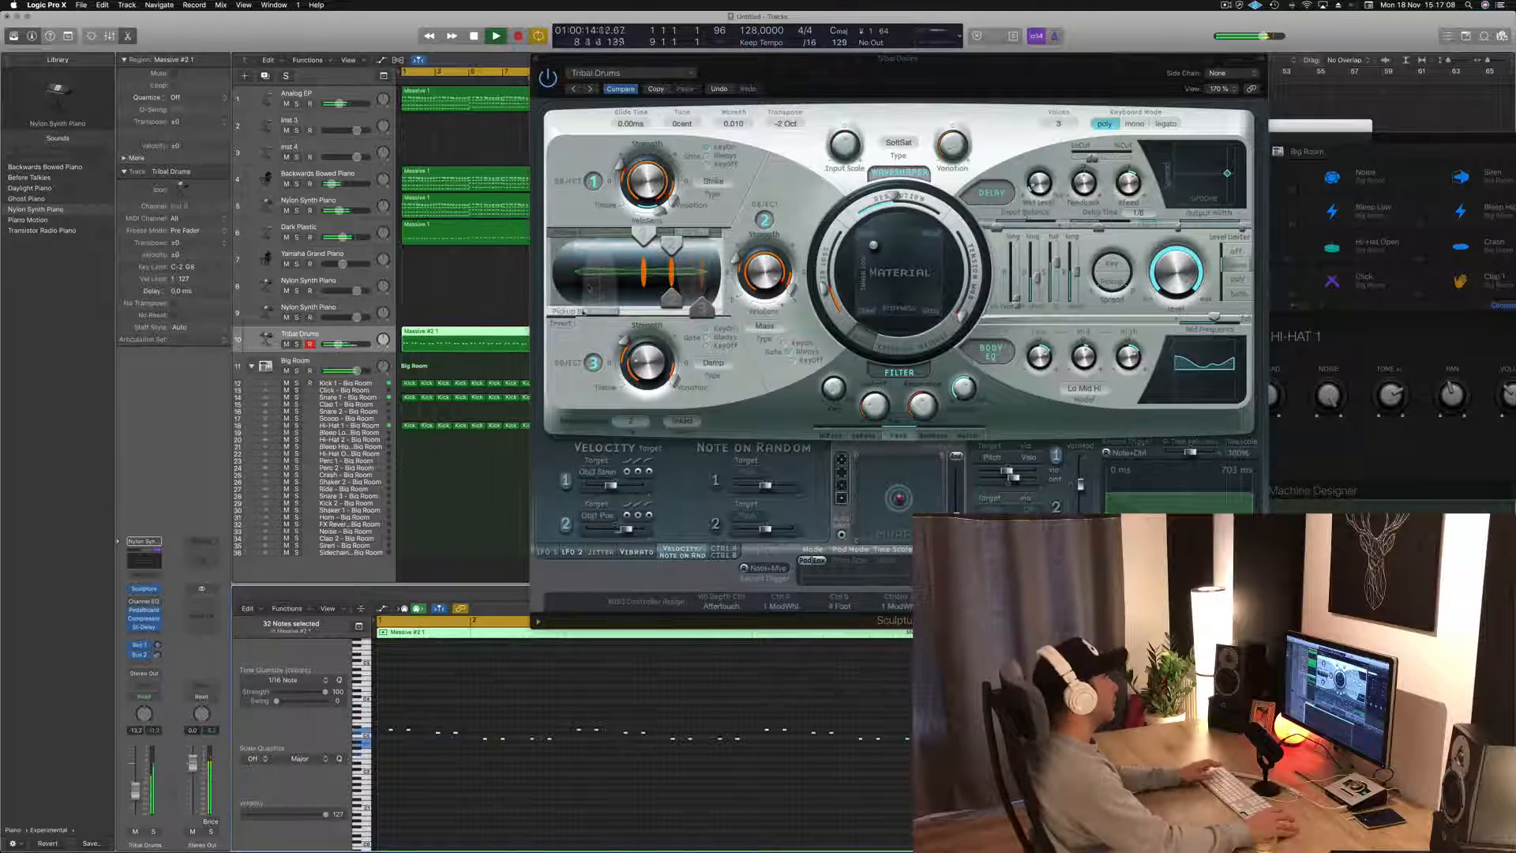
left_click(590, 88)
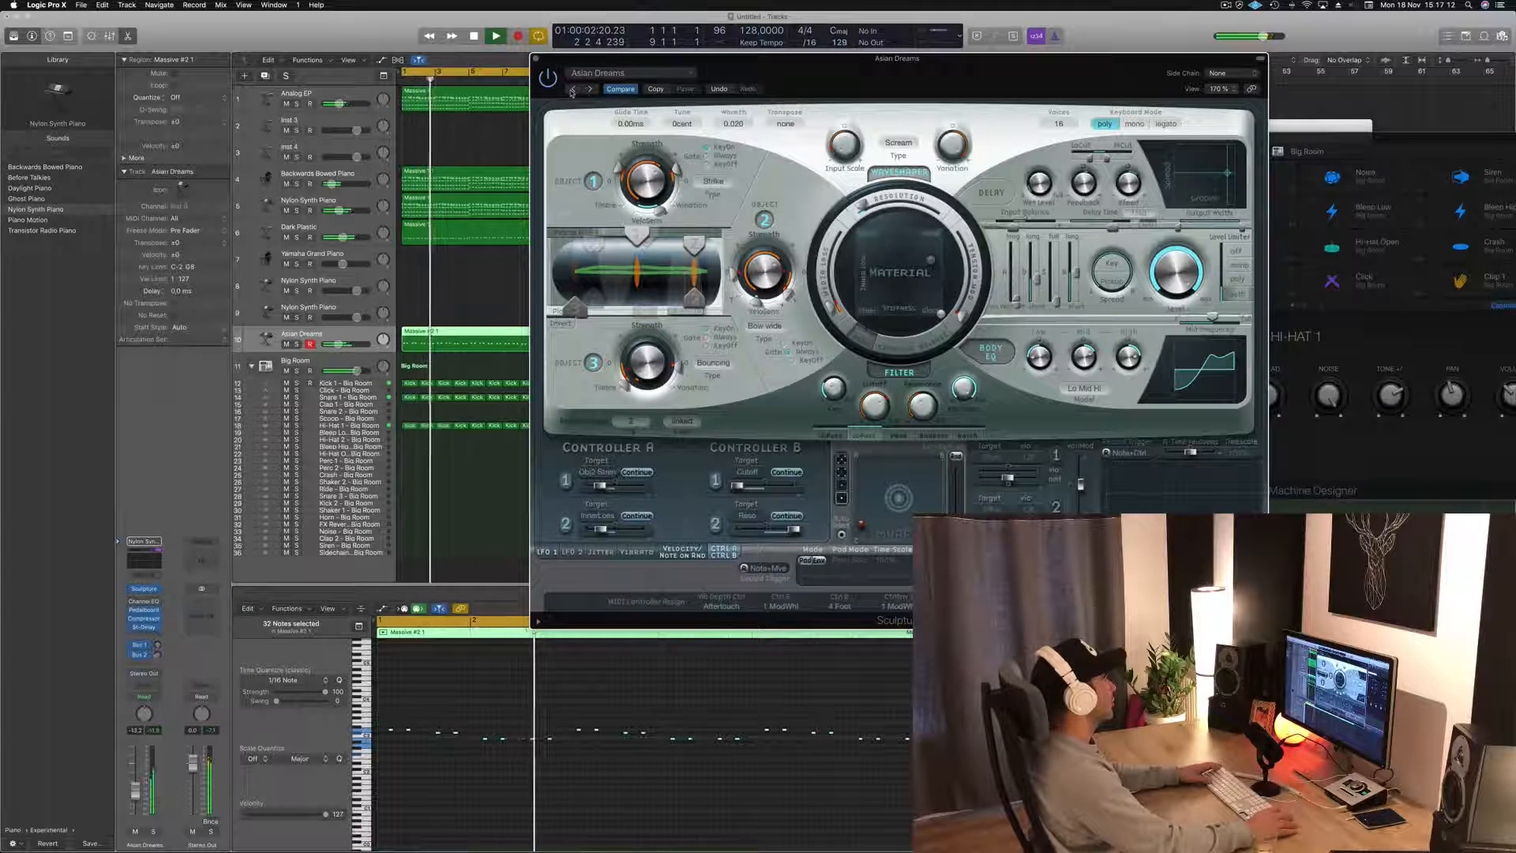
left_click(572, 89)
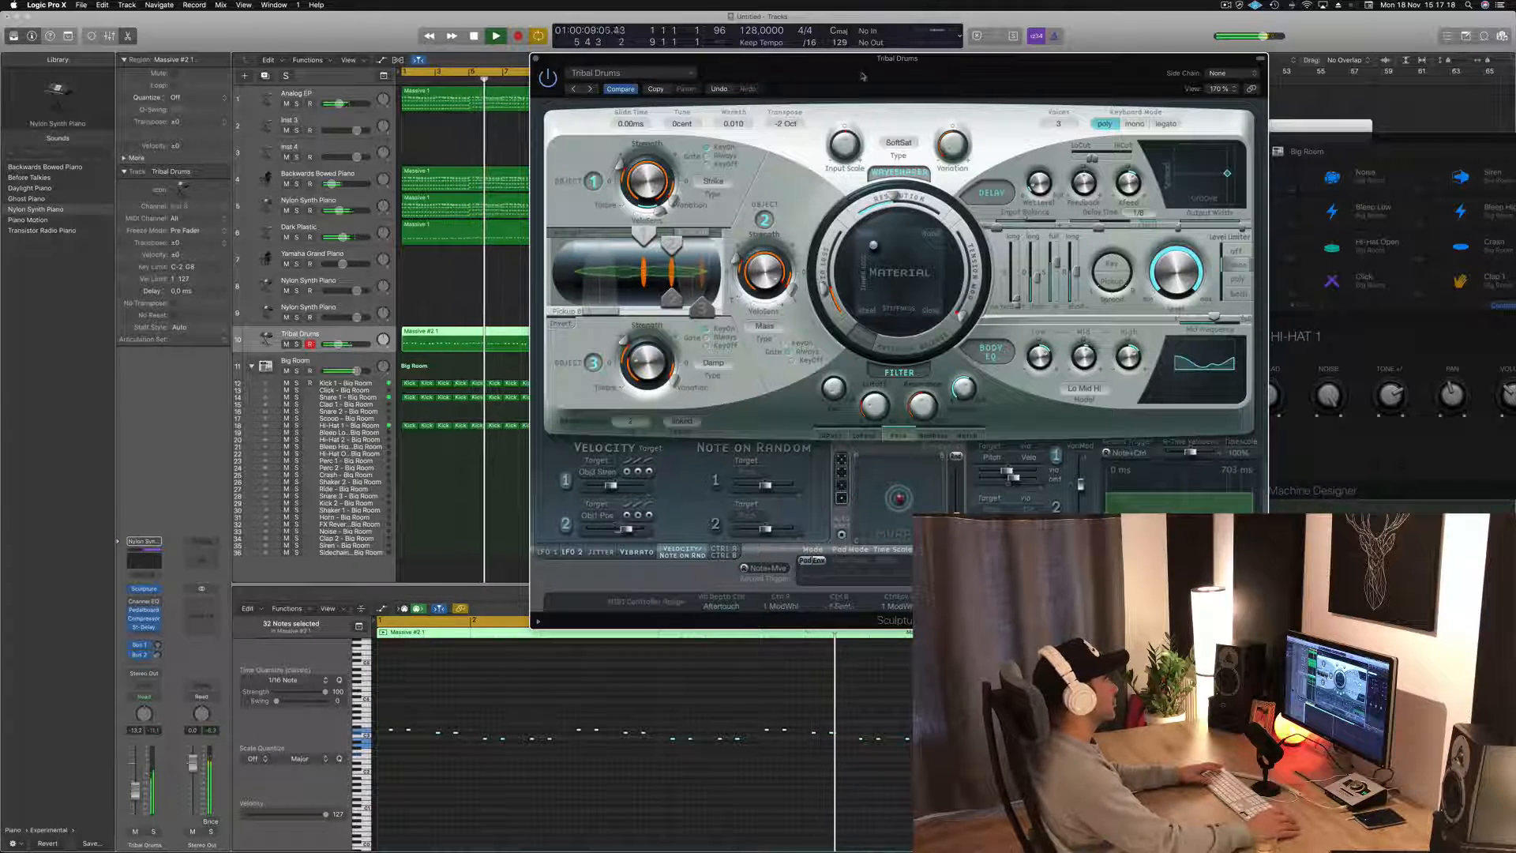
- Load the Air Stream Keyboard preset from Modeled Keyboards into Sculpture and restart playback
mouse_move(862, 77)
left_mouse_down()
mouse_move(764, 124)
mouse_move(761, 84)
mouse_move(799, 84)
mouse_move(774, 82)
left_mouse_up()
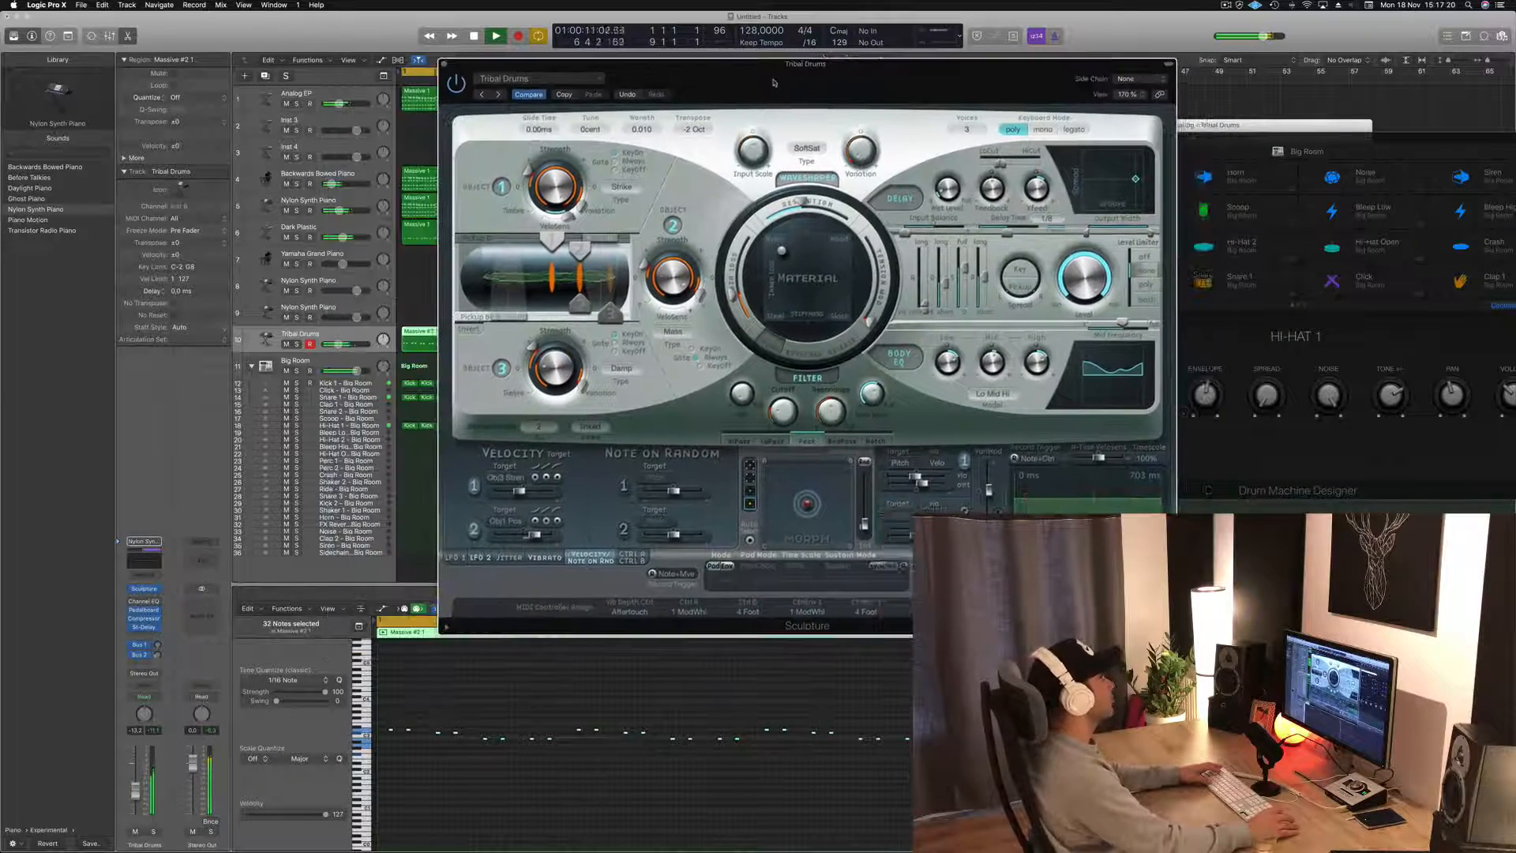
left_click(525, 79)
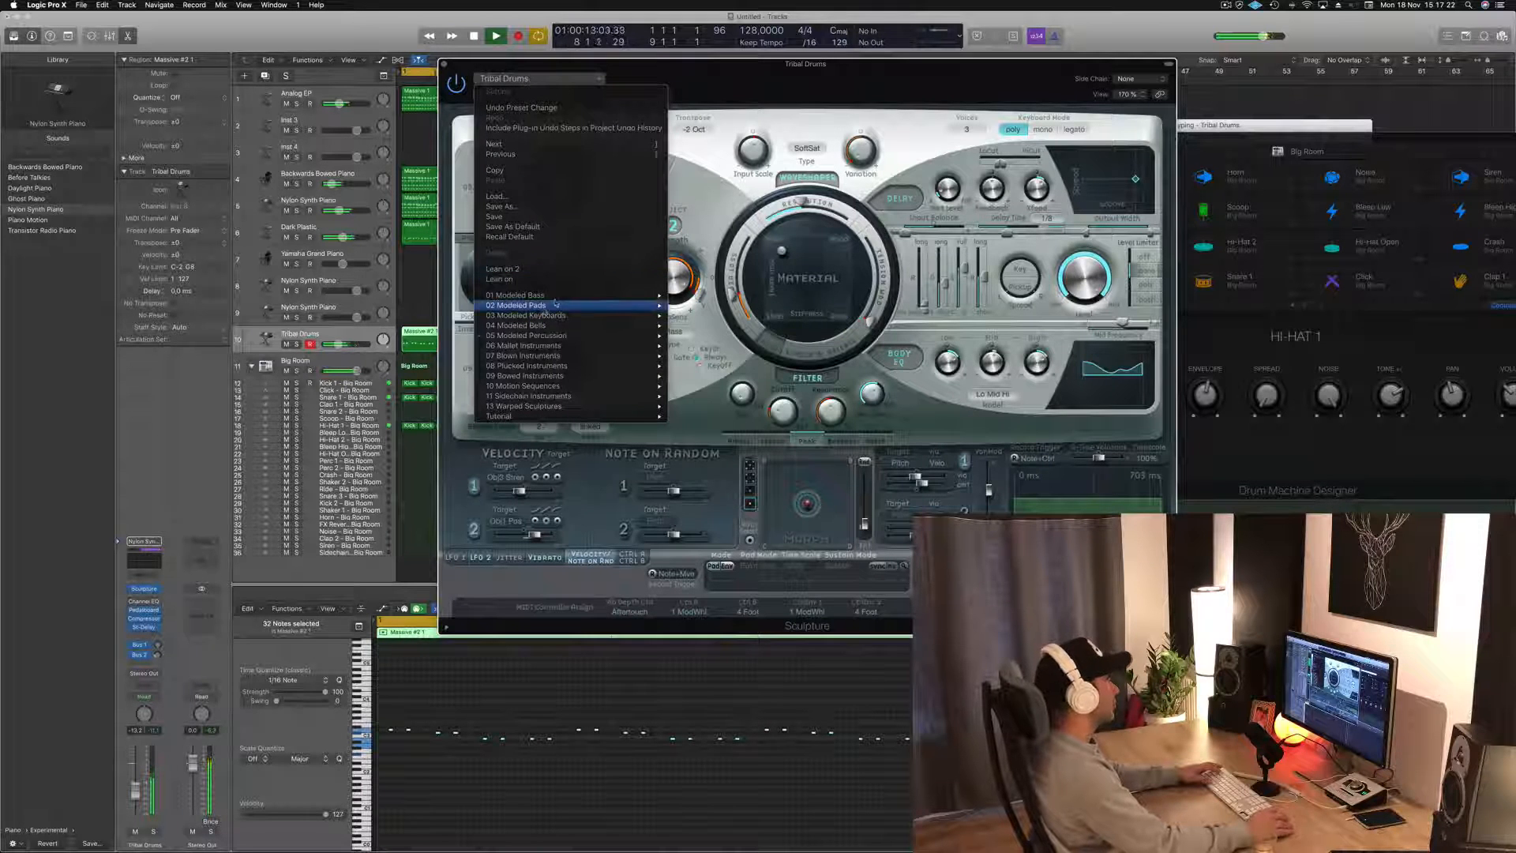
mouse_move(551, 308)
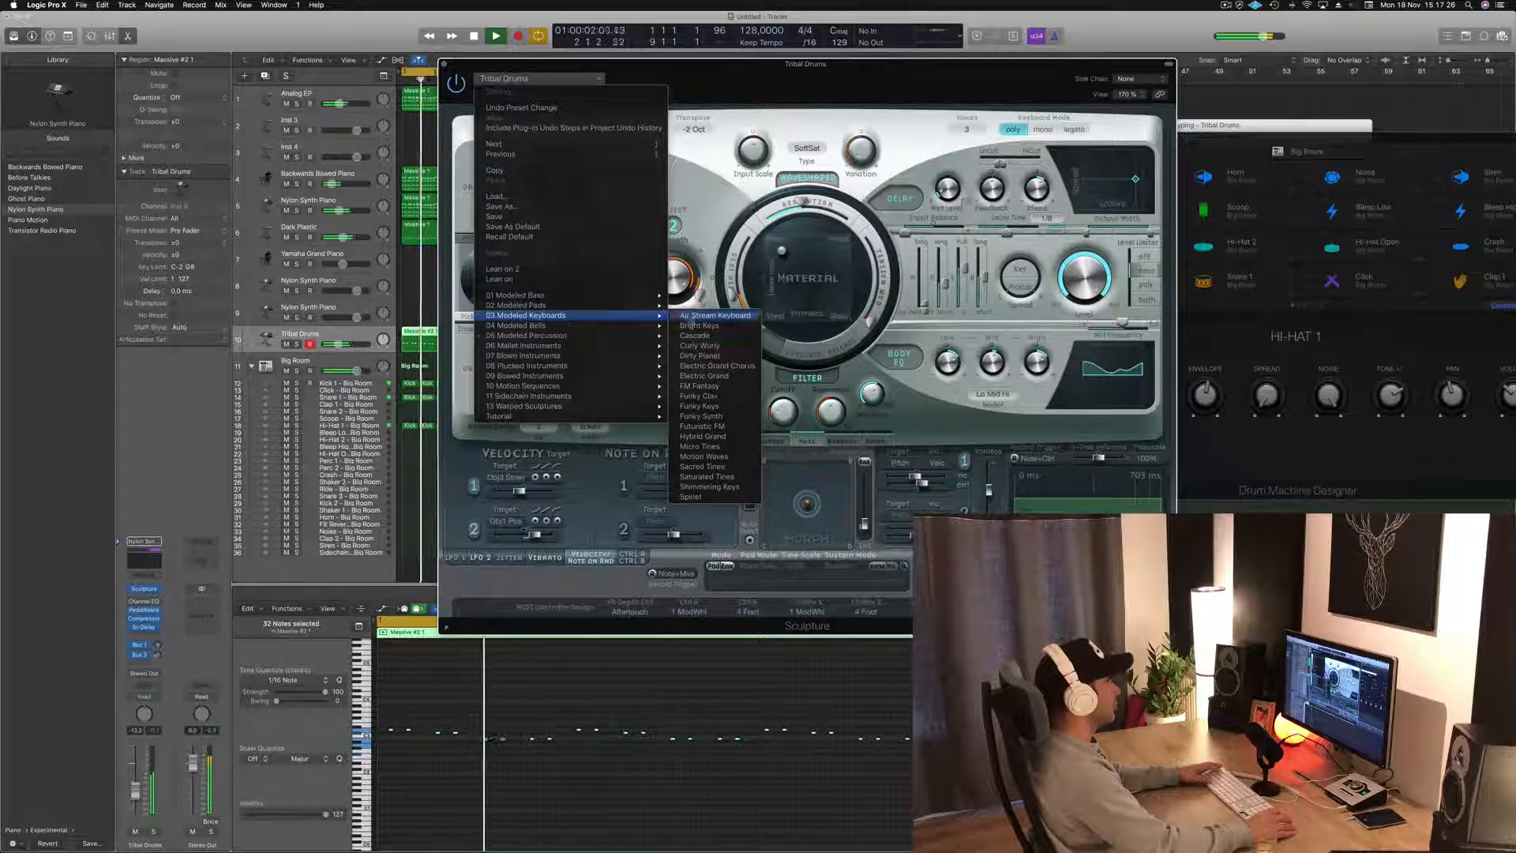
left_click(715, 315)
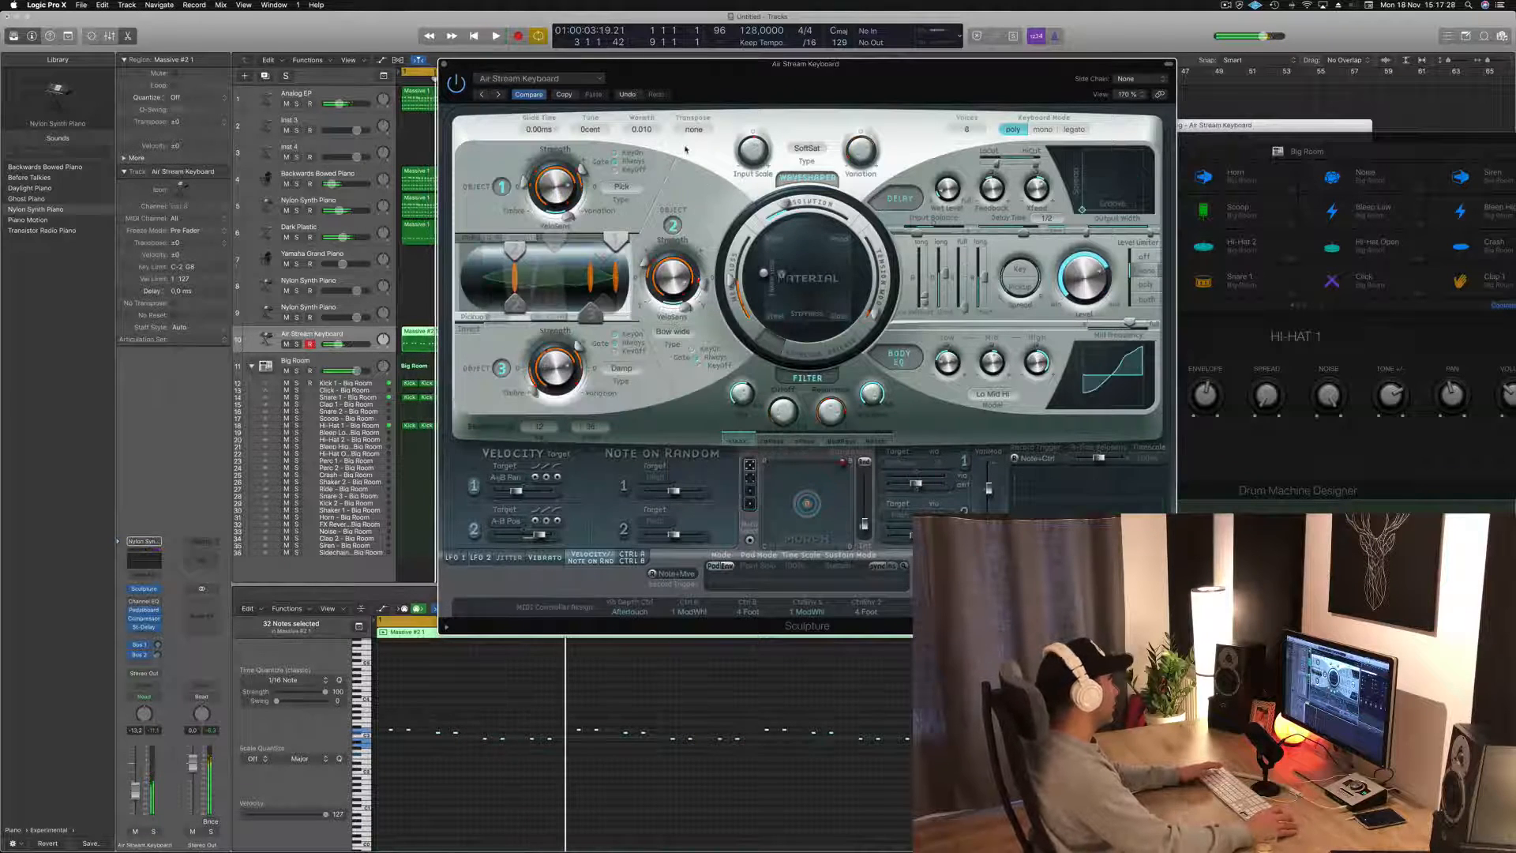
key("space")
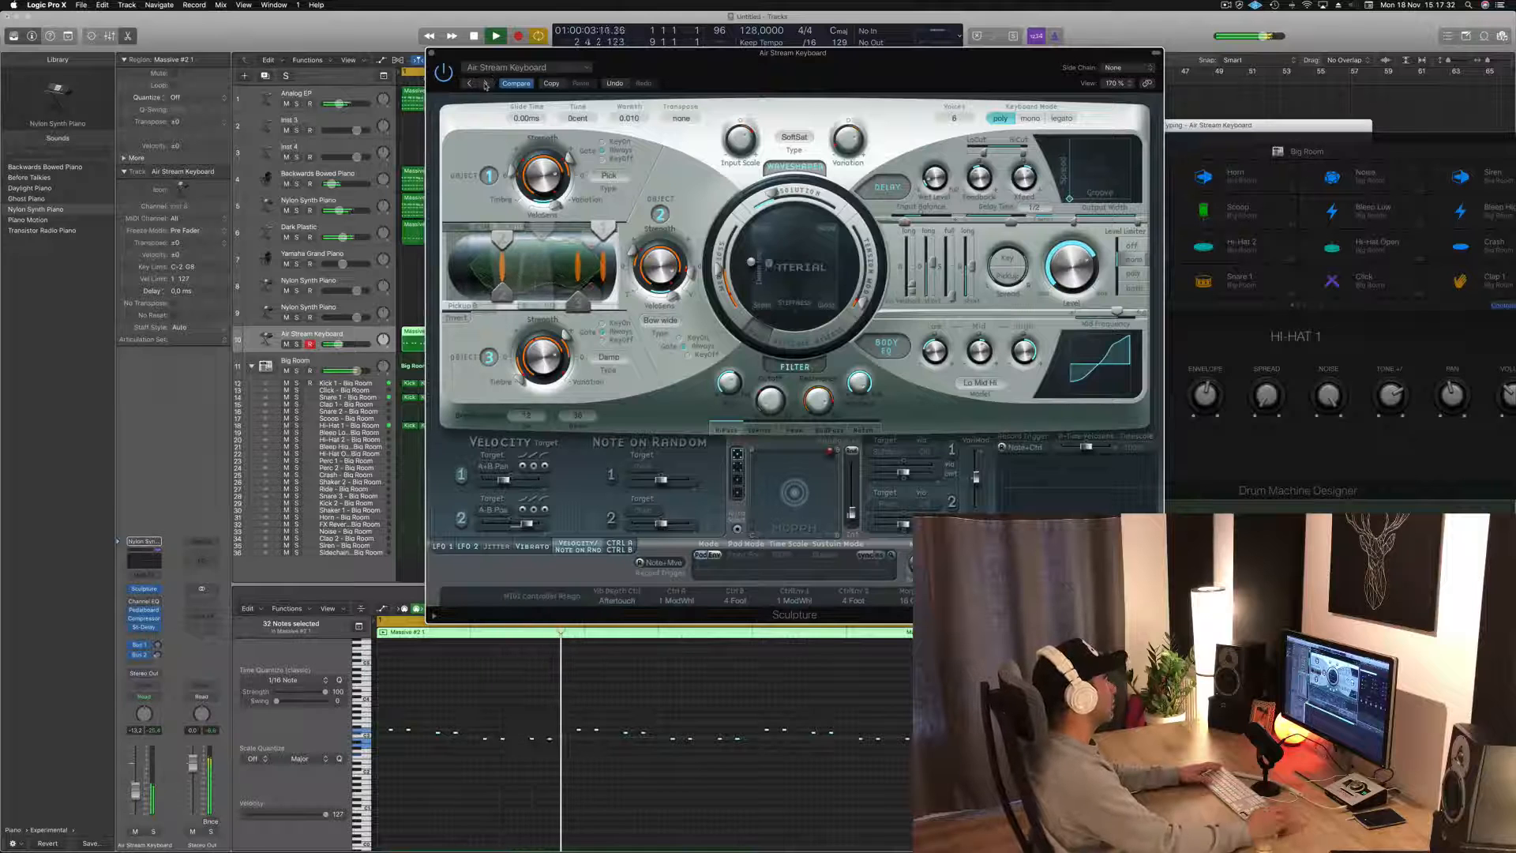
- Audition the Modeled Keyboards presets during playback, from Cascade and Curly Wurly through to Electric Grand Chorus
left_click(486, 84)
left_click(486, 84)
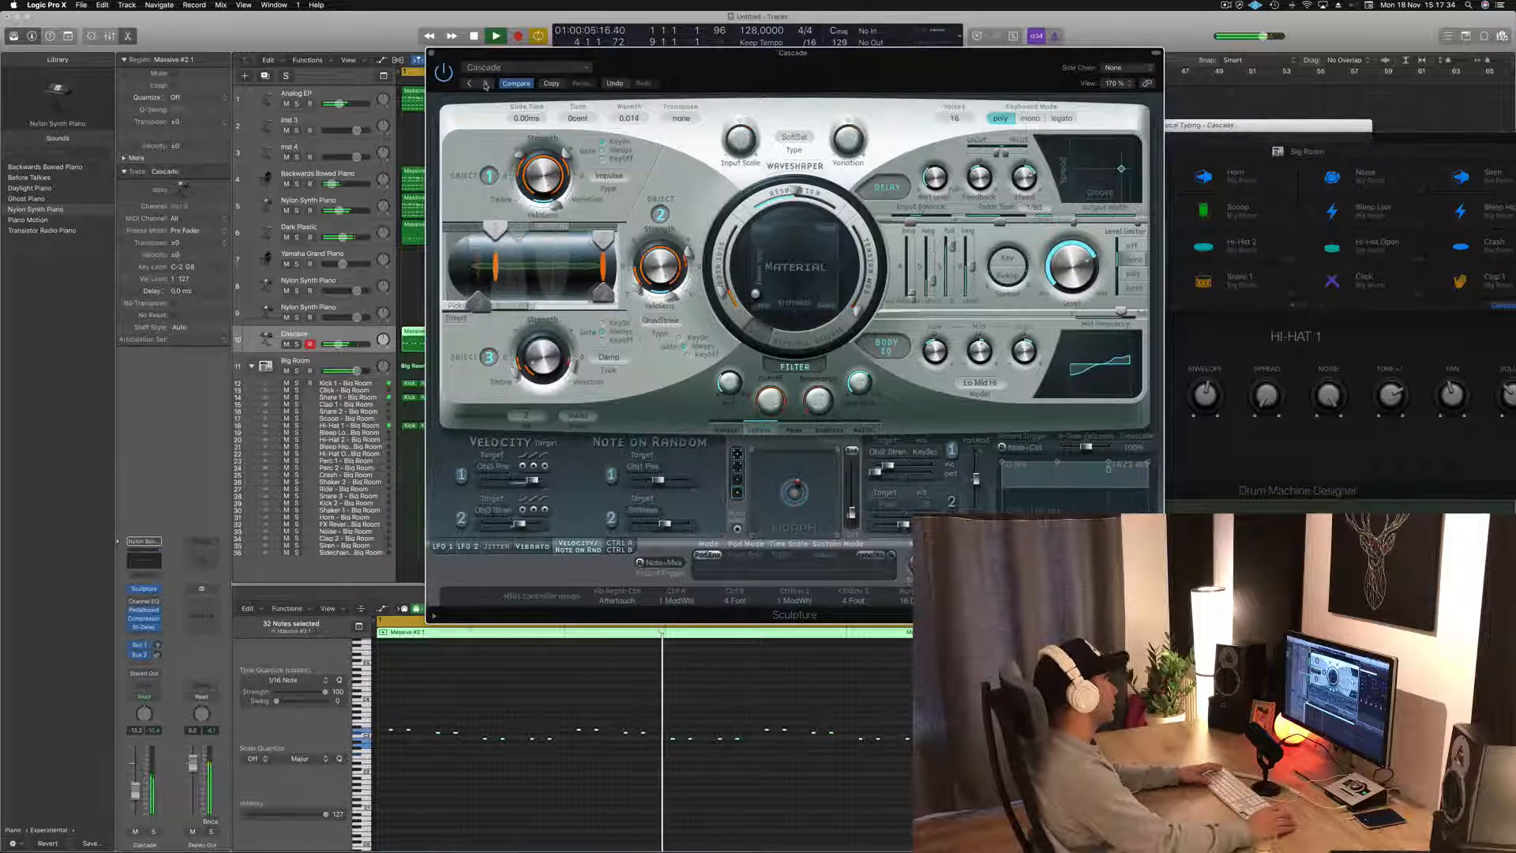
left_click(486, 84)
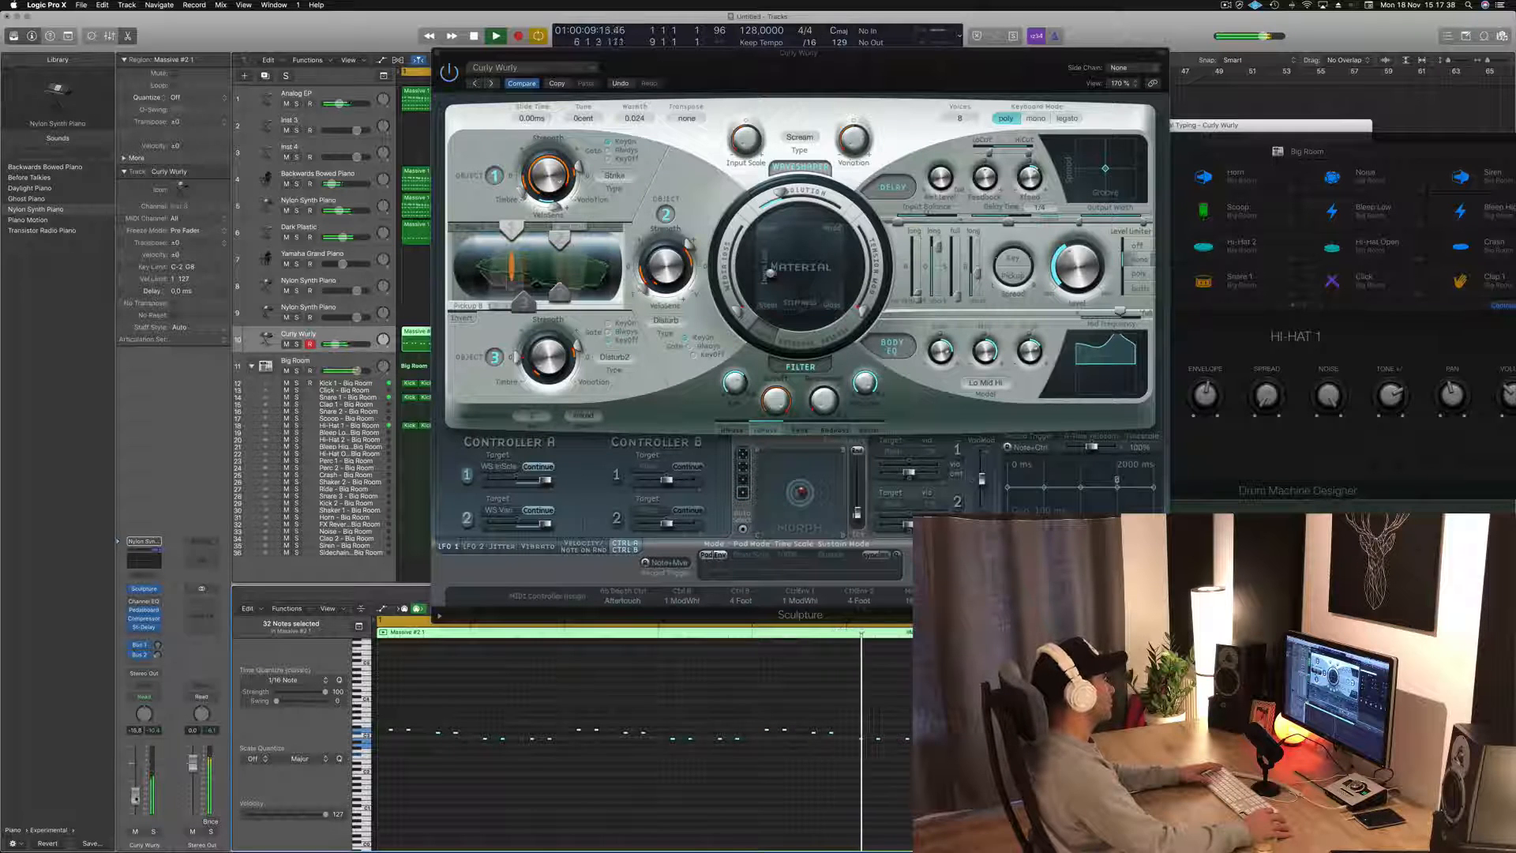
left_click(492, 85)
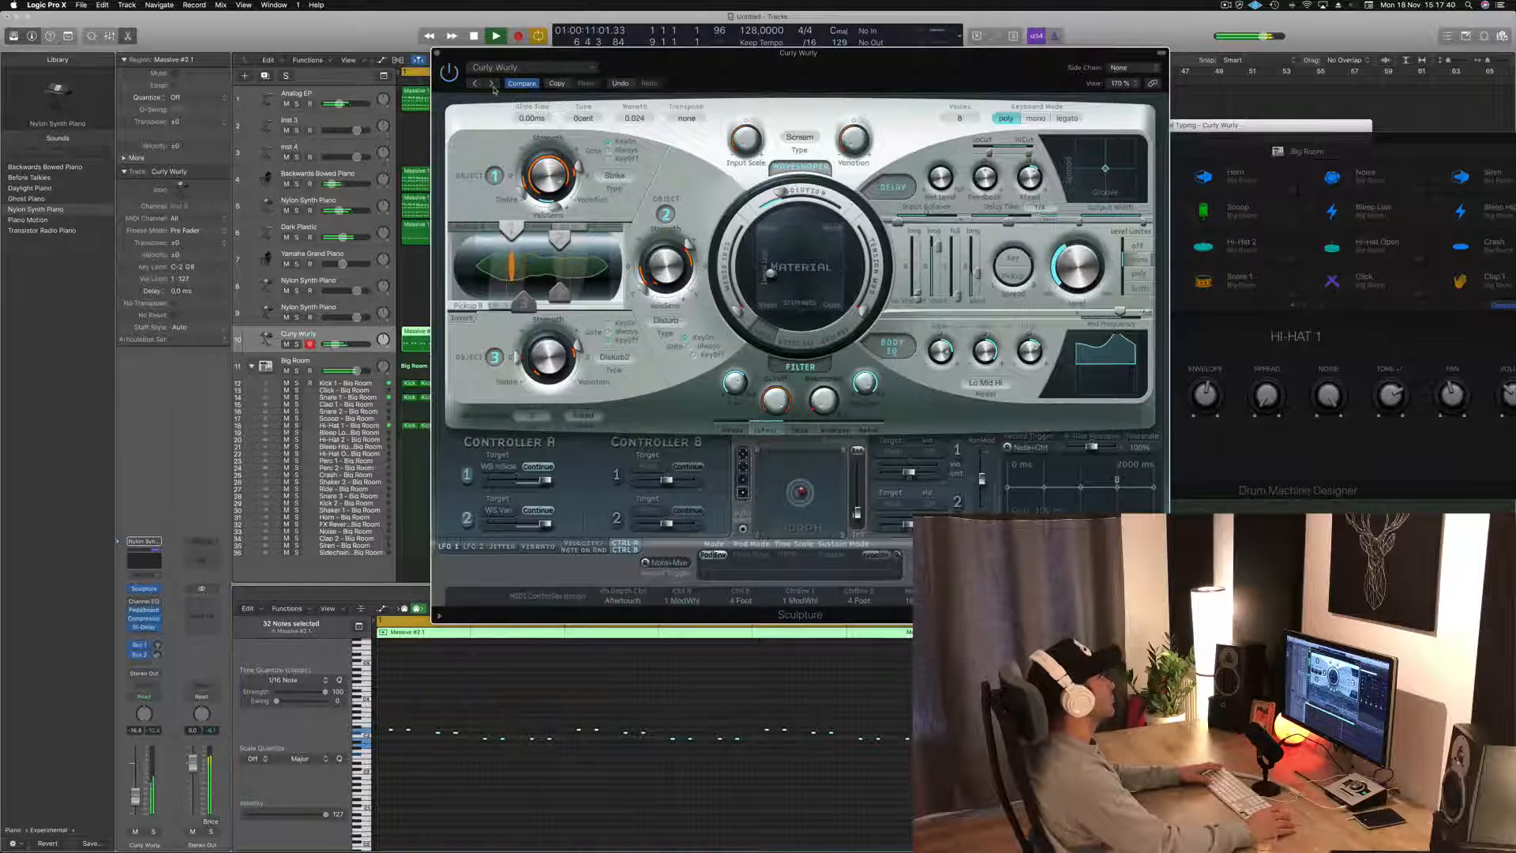
left_click(492, 85)
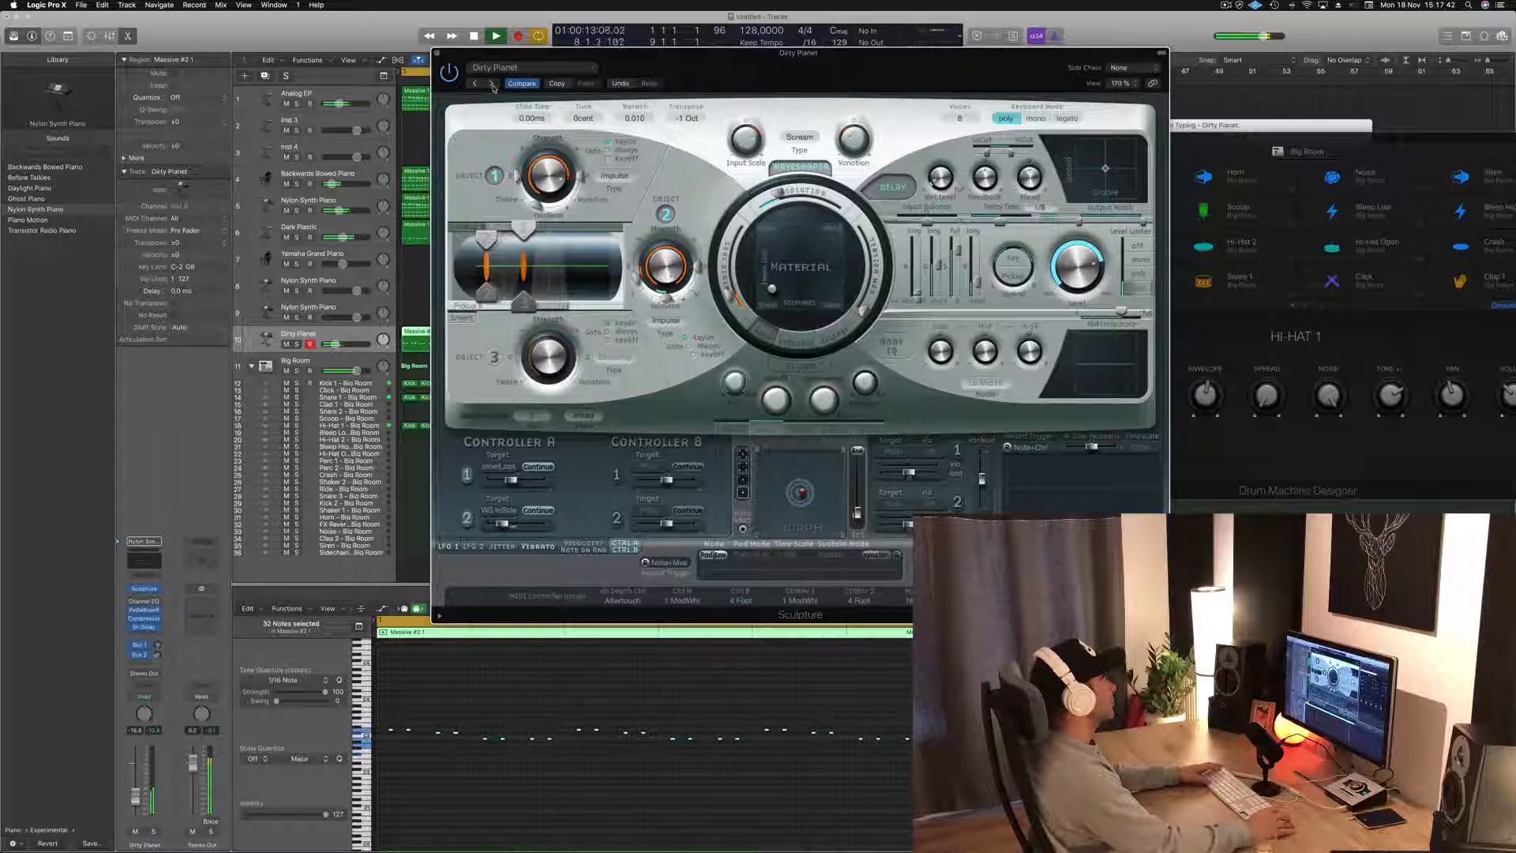
left_click(492, 85)
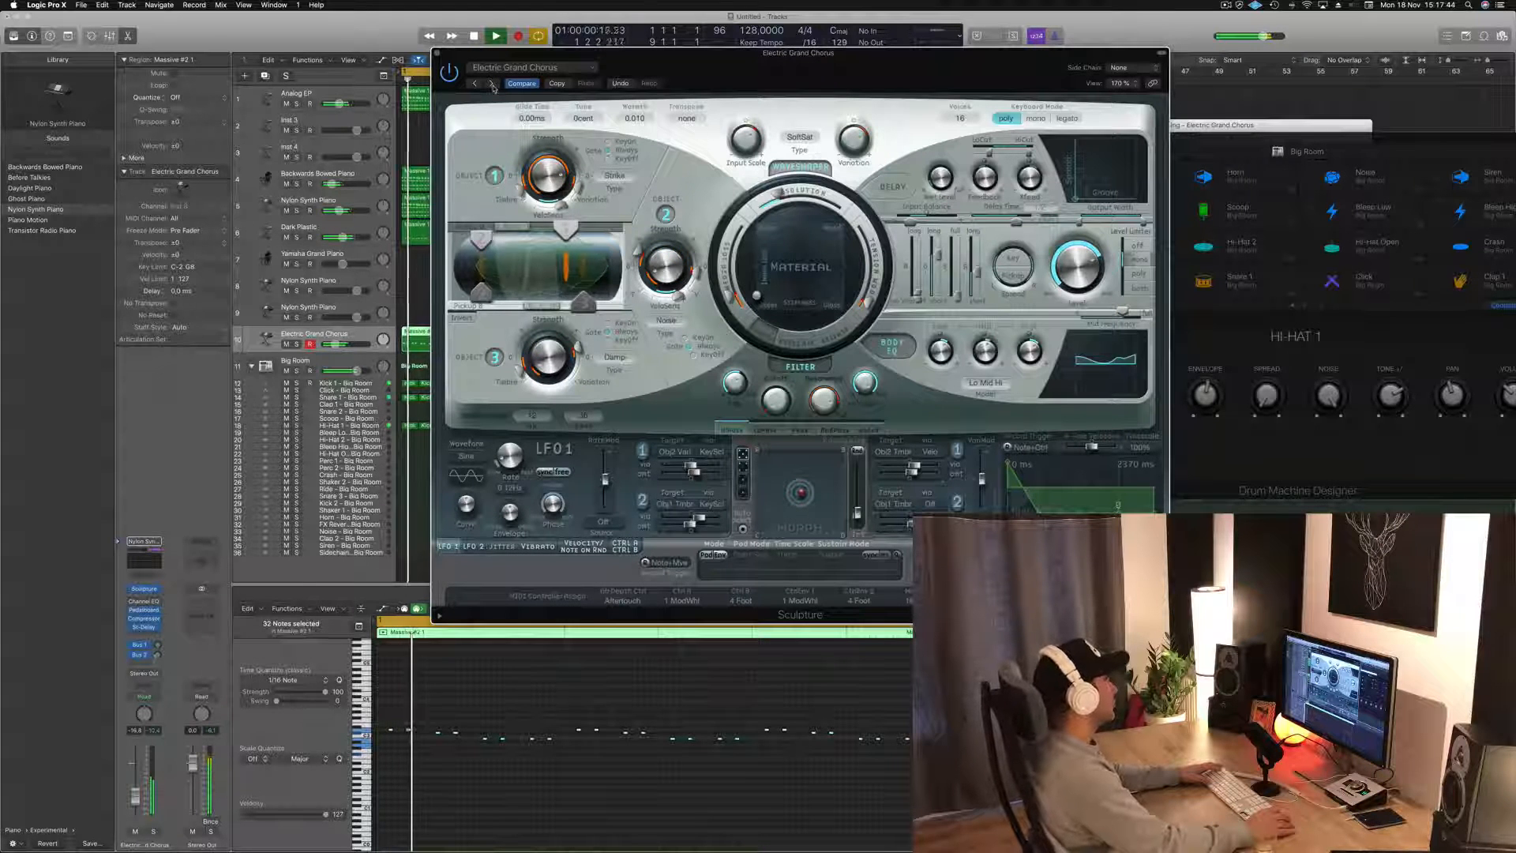
- Audition the following Sculpture presets during playback, from Electric Grand through Funky Synth, Micro Tines and Spinet, and settle on Angel Bells
left_click(492, 86)
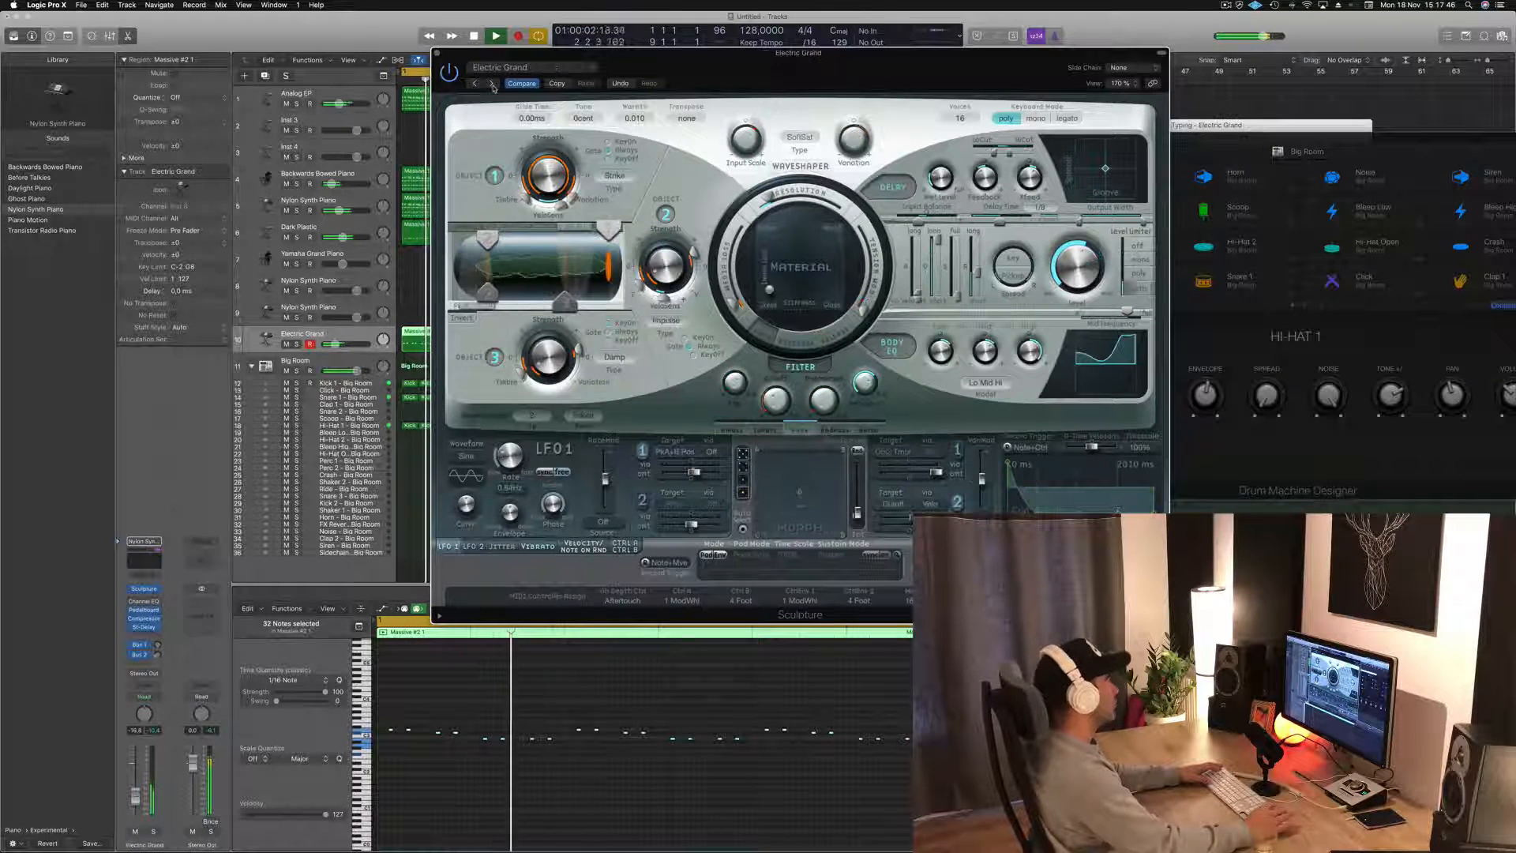
left_click(492, 85)
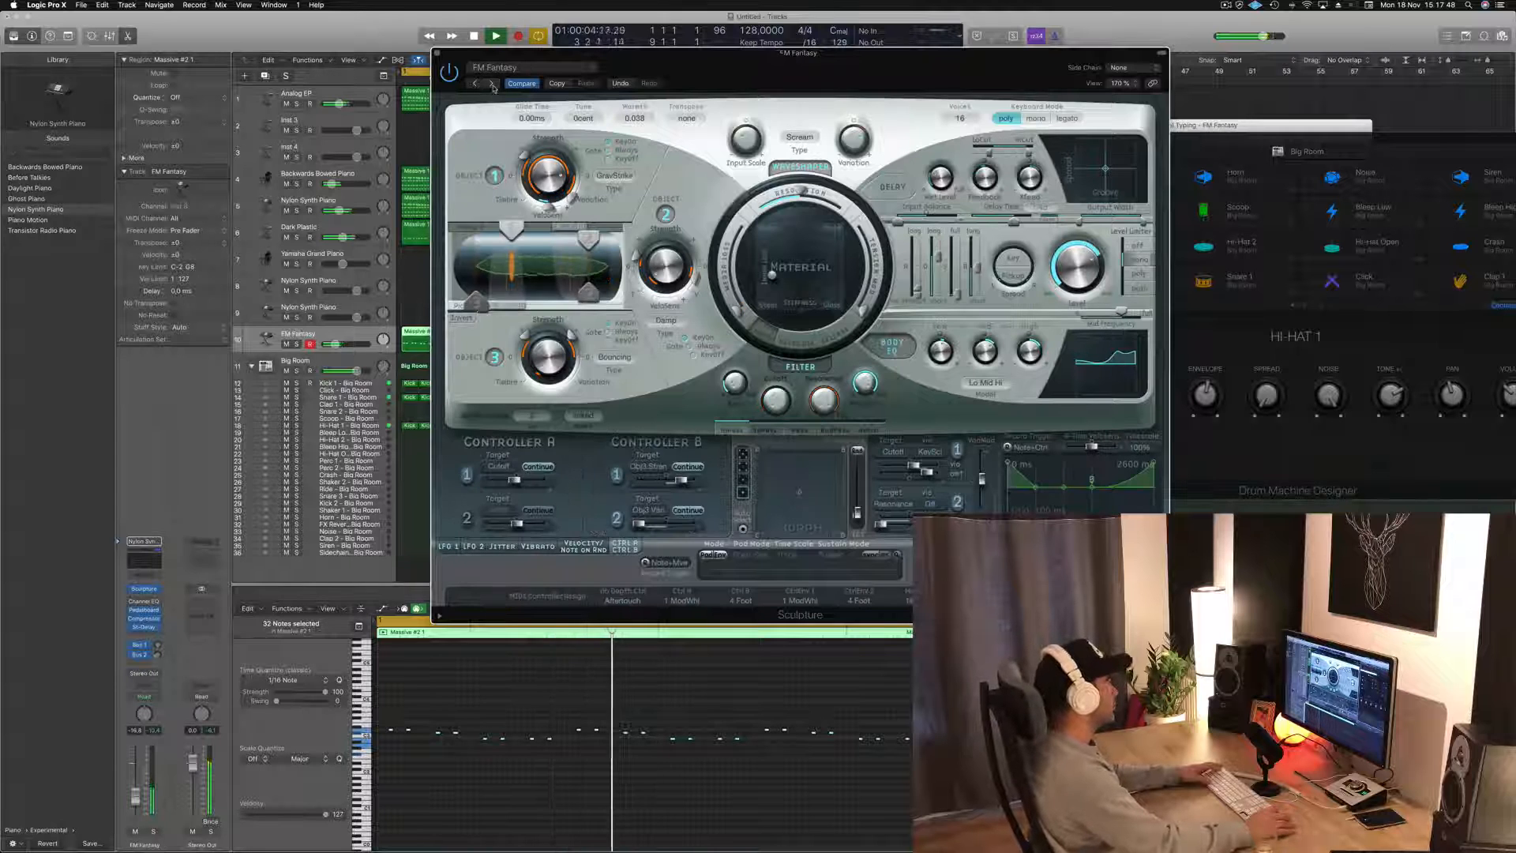
left_click(492, 85)
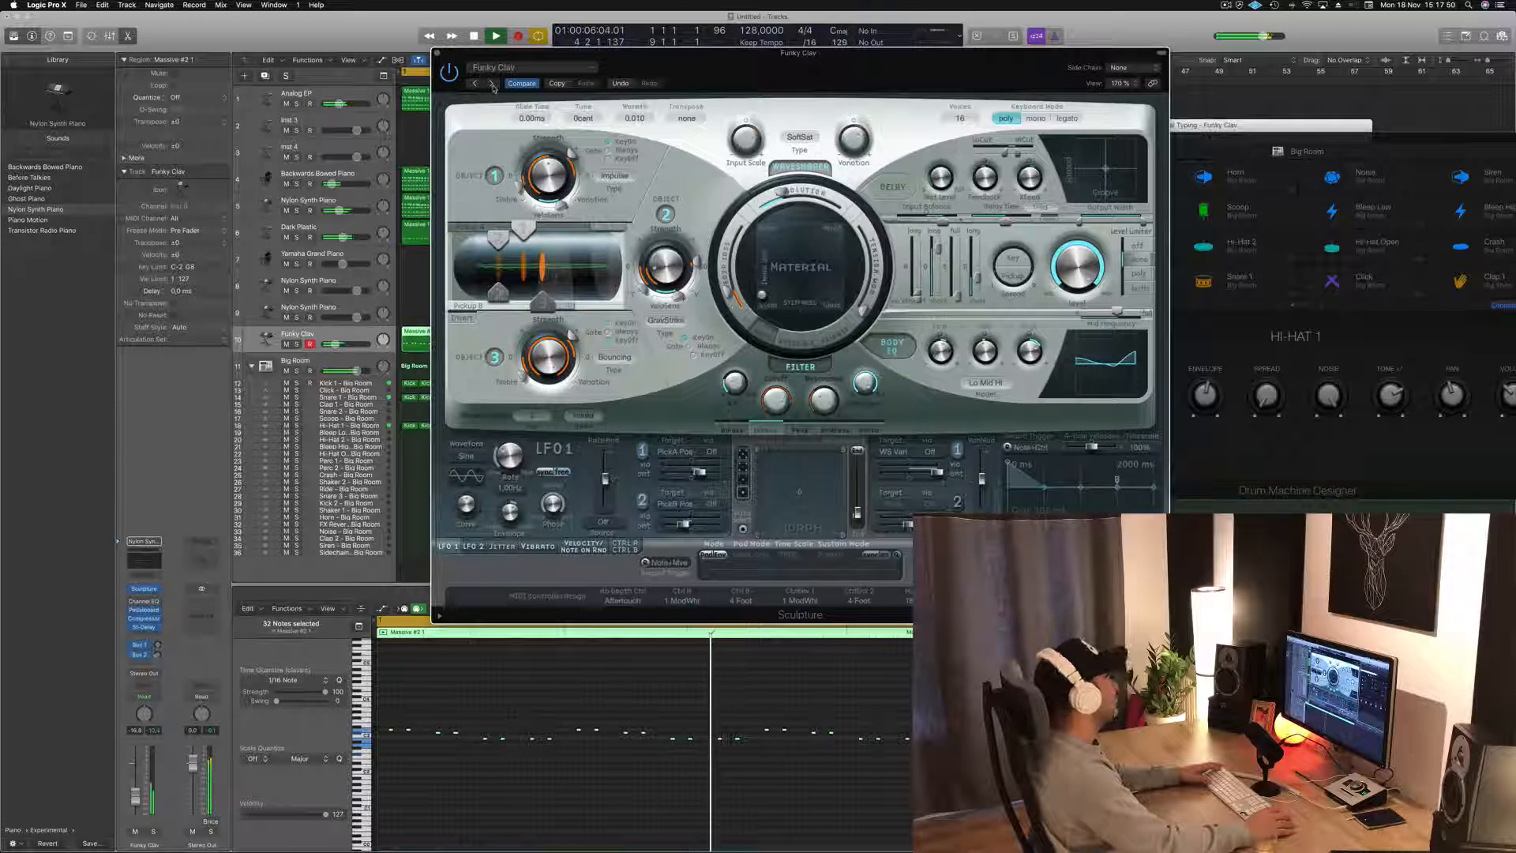
left_click(491, 85)
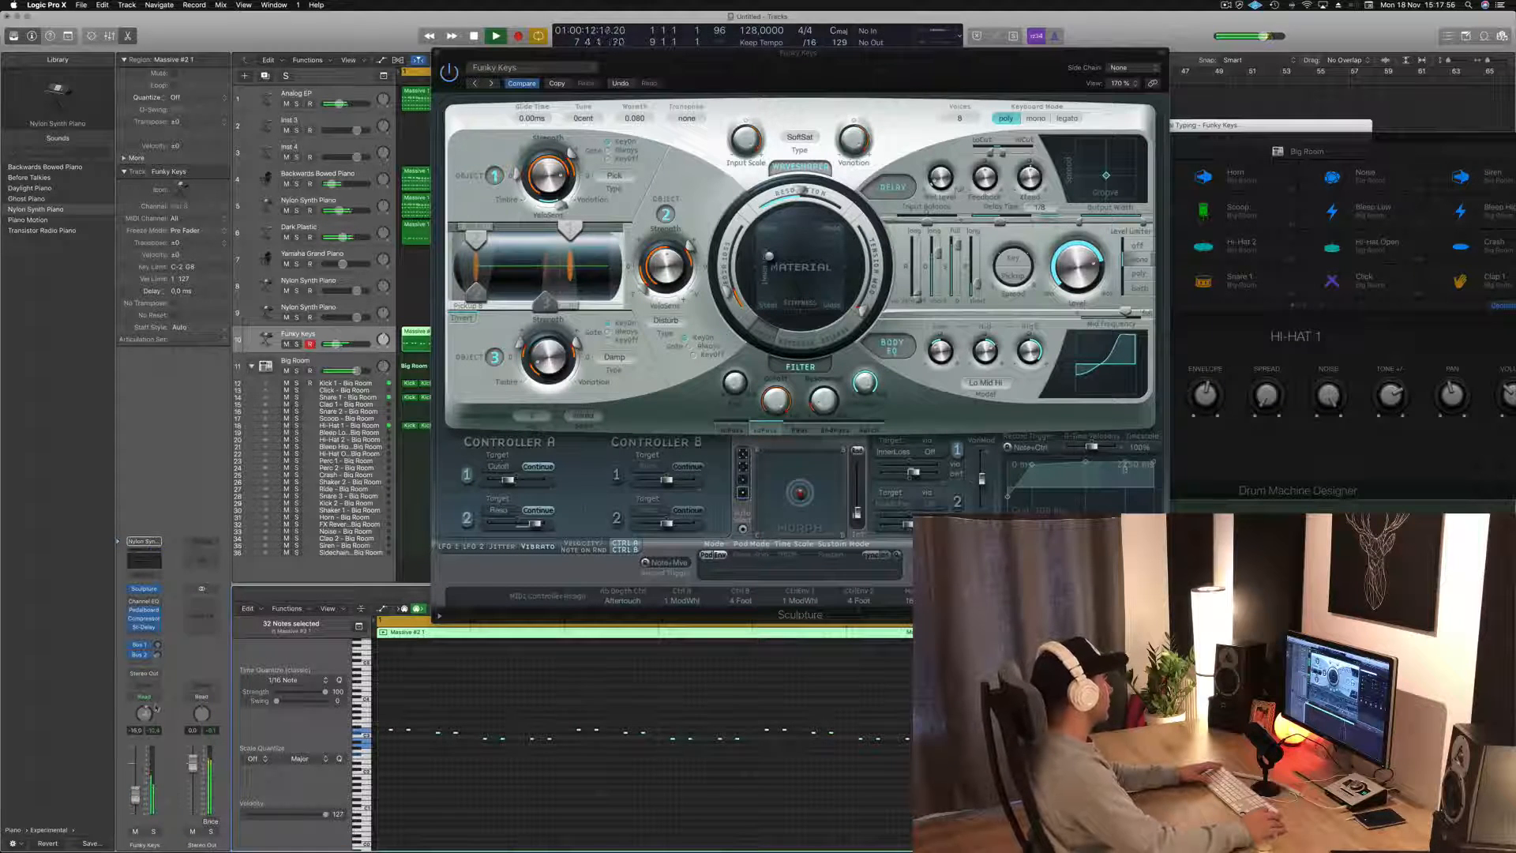
left_click(491, 85)
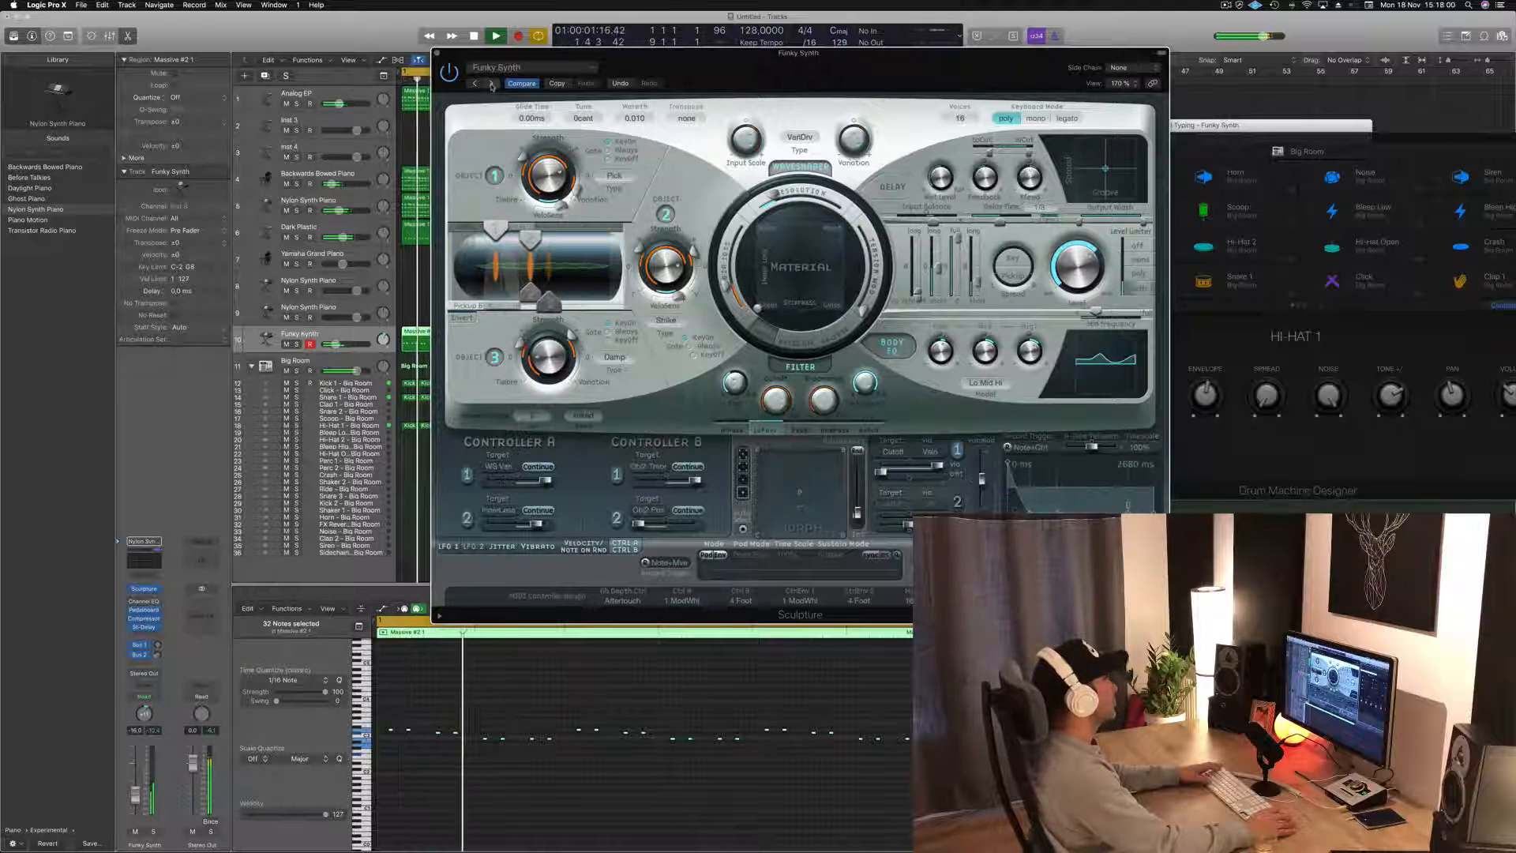
left_click(491, 85)
left_click(491, 85)
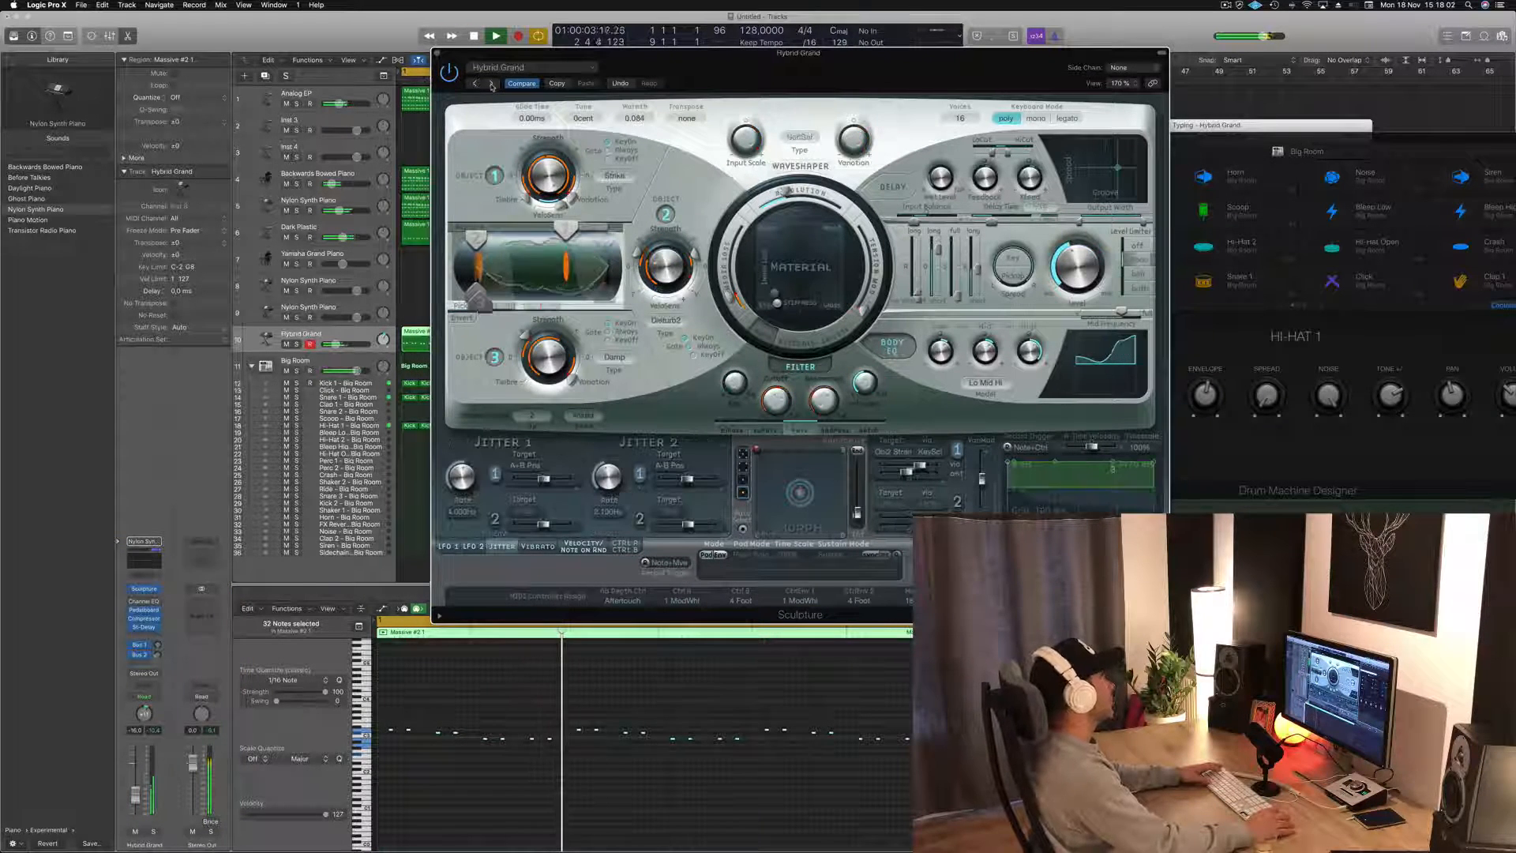
left_click(491, 84)
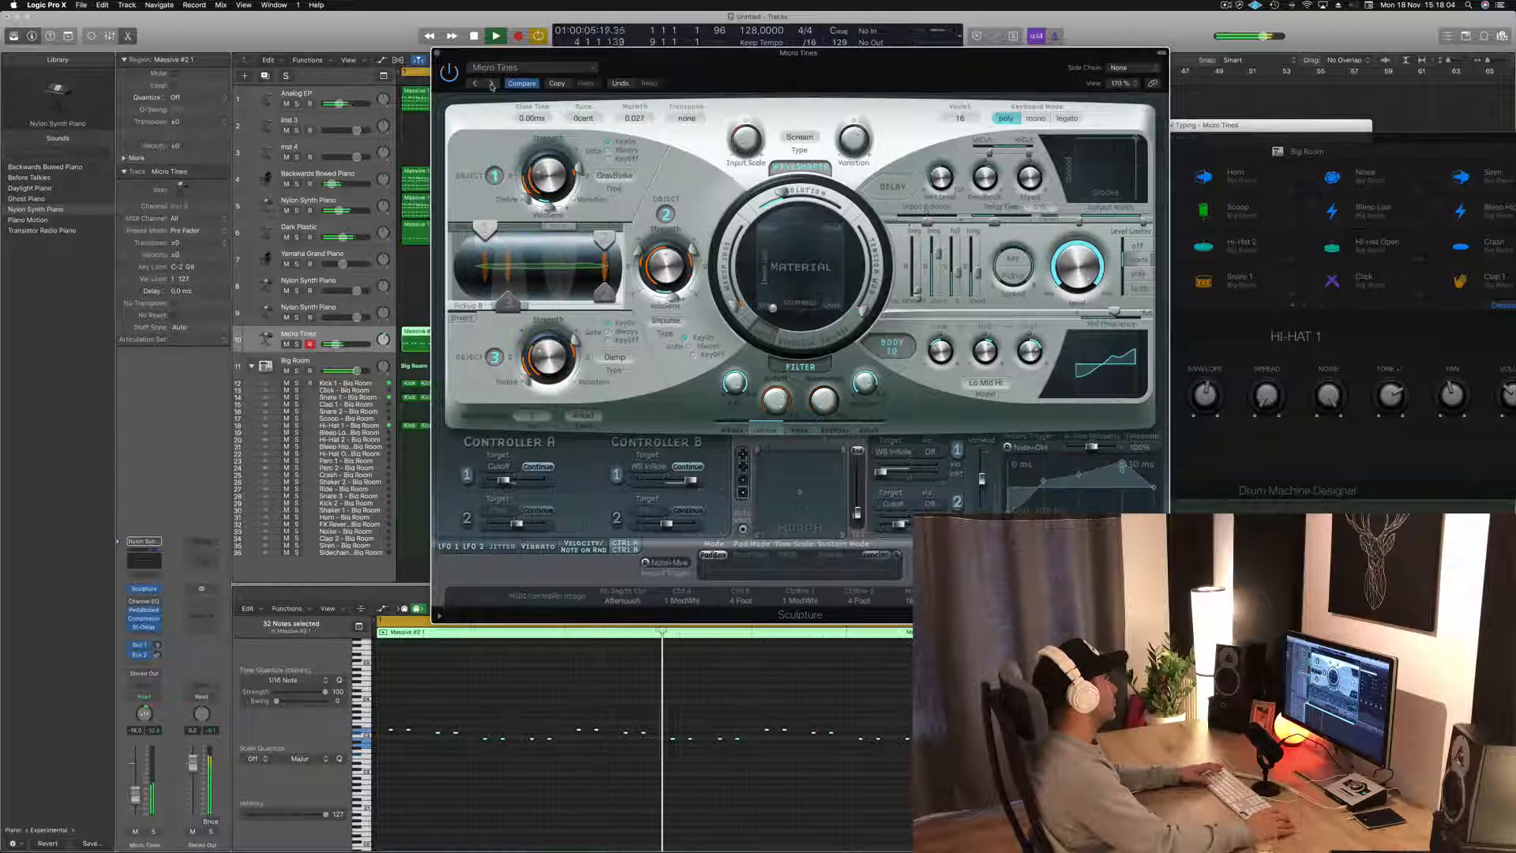
left_click(491, 84)
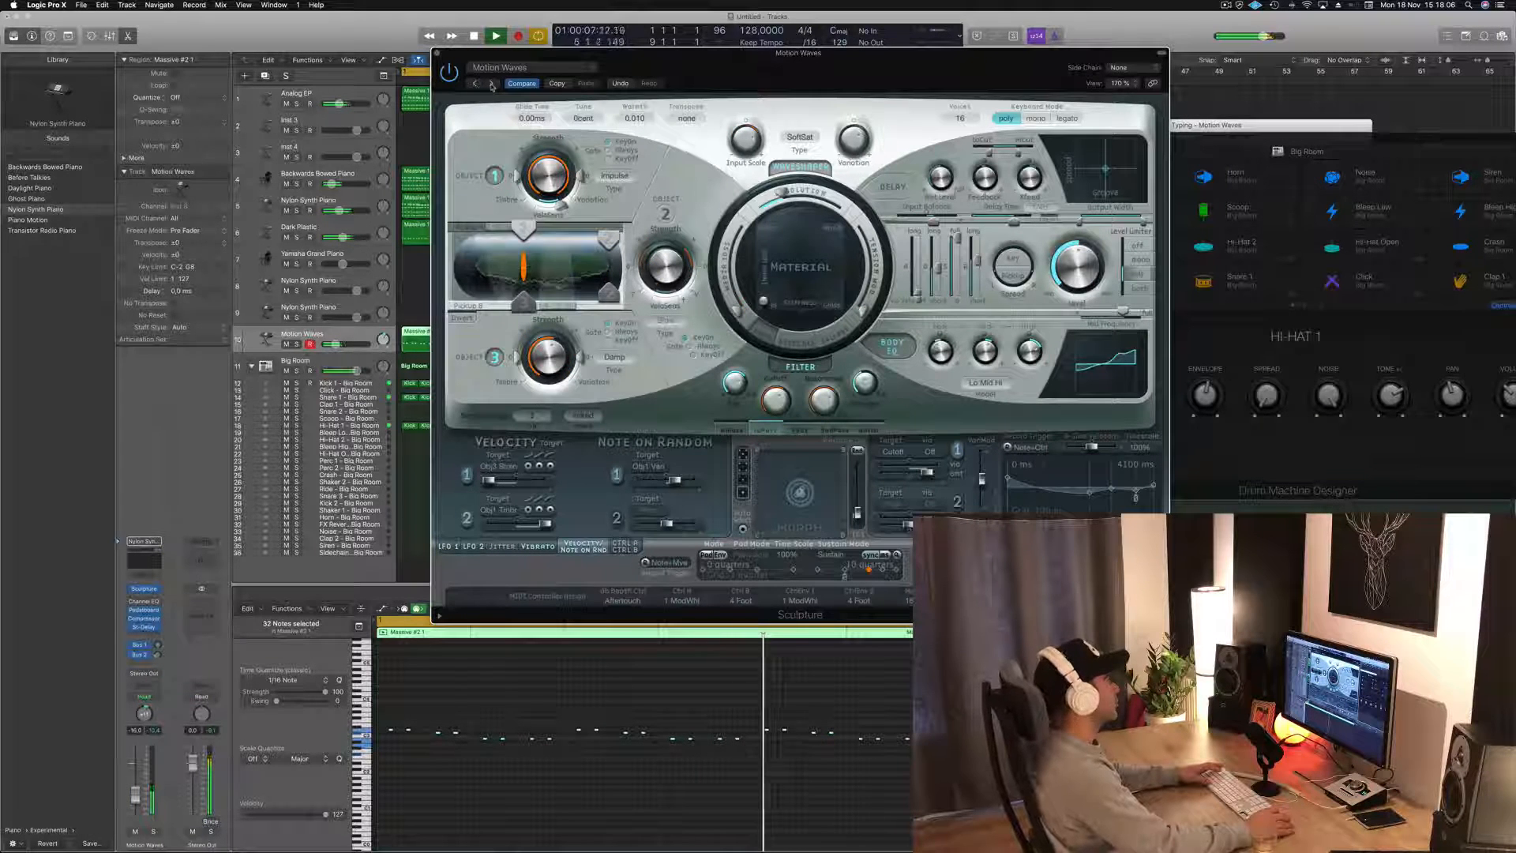
left_click(491, 85)
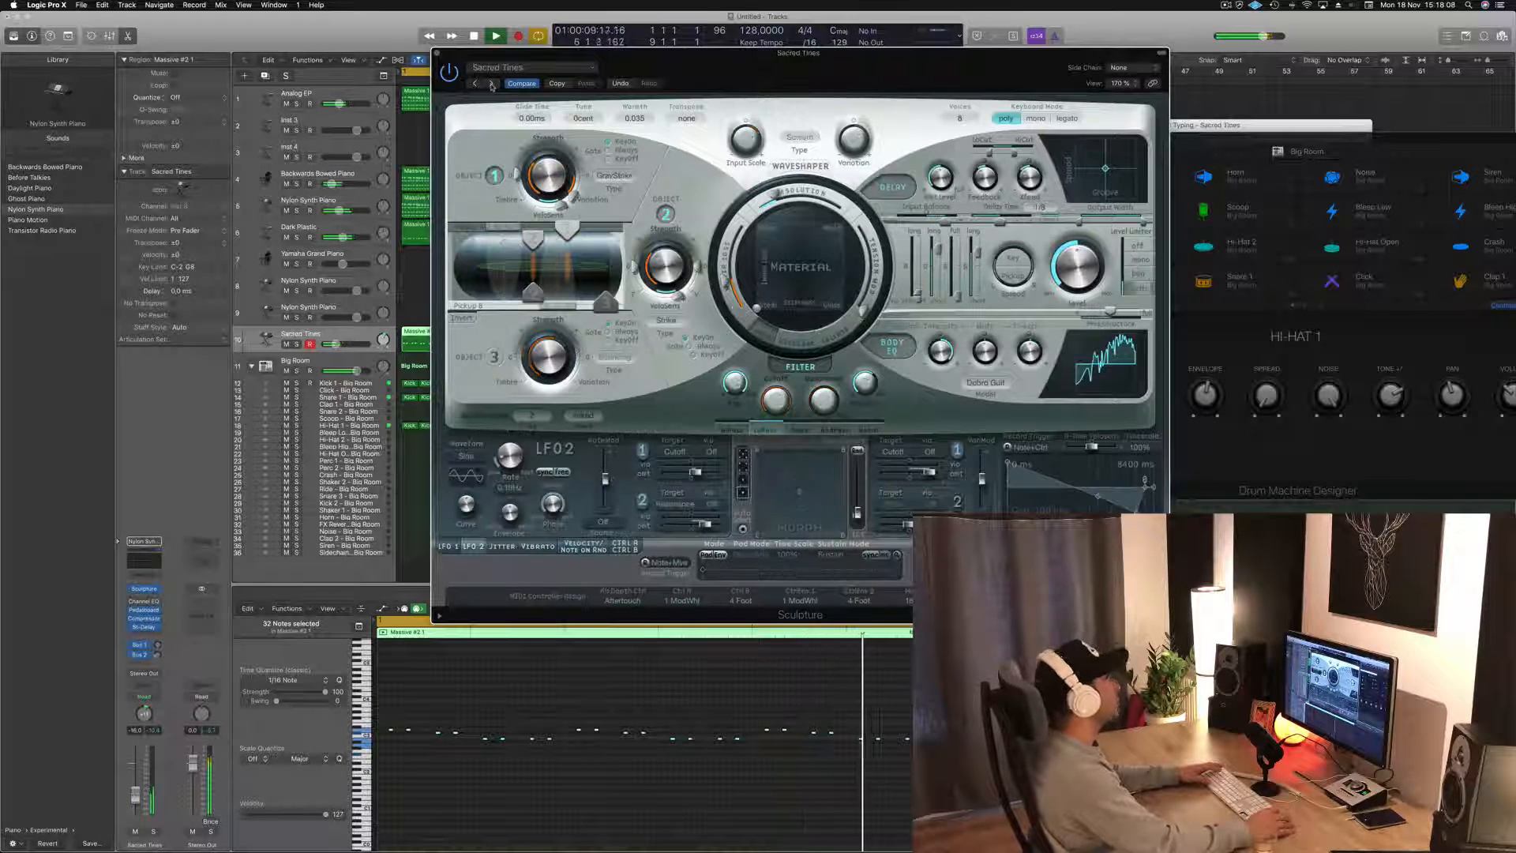
left_click(491, 84)
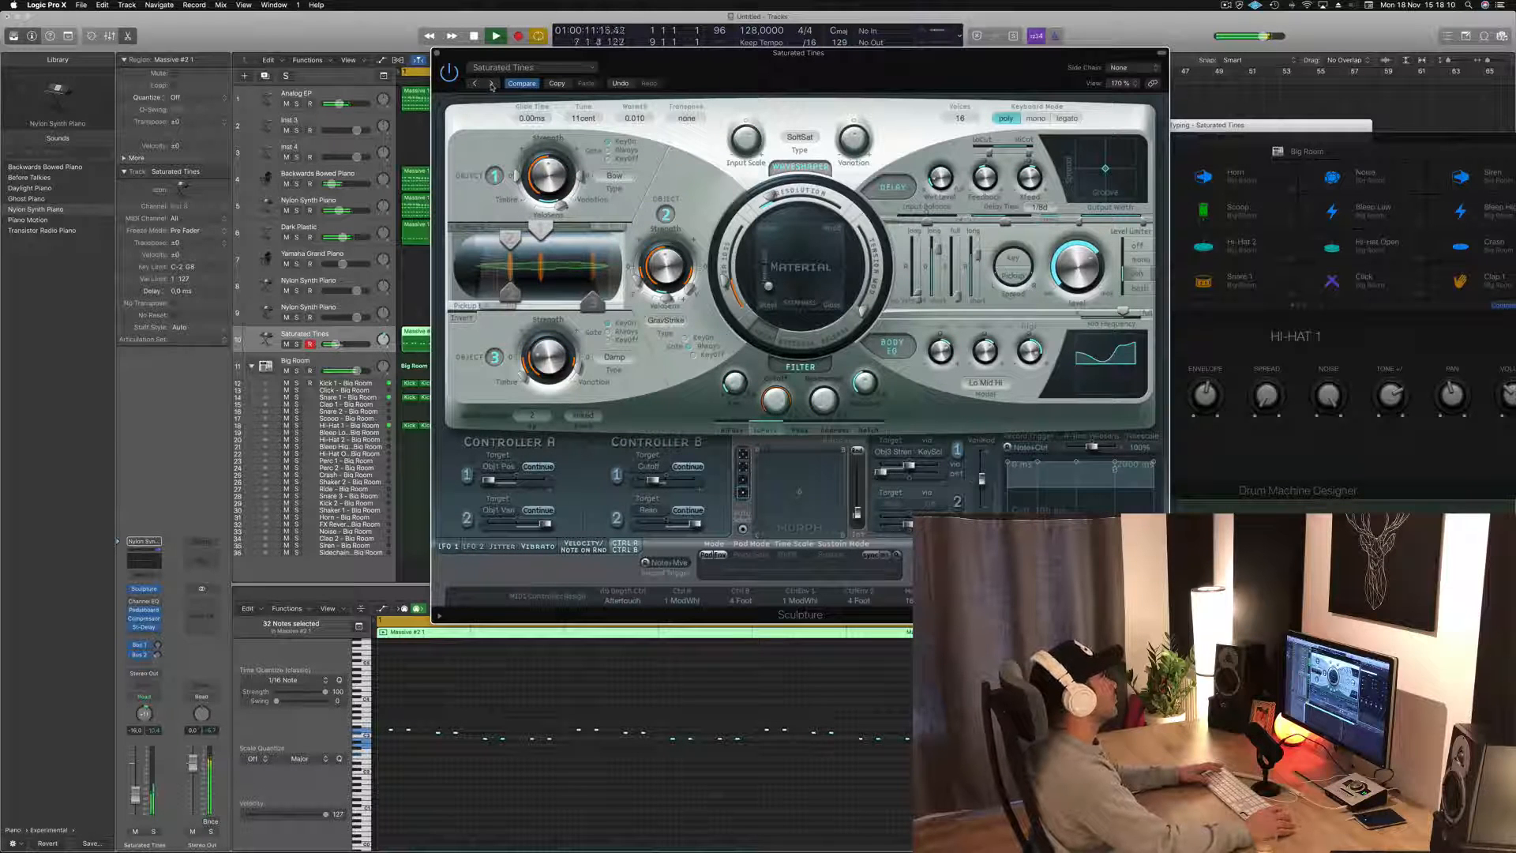
left_click(491, 85)
left_click(491, 84)
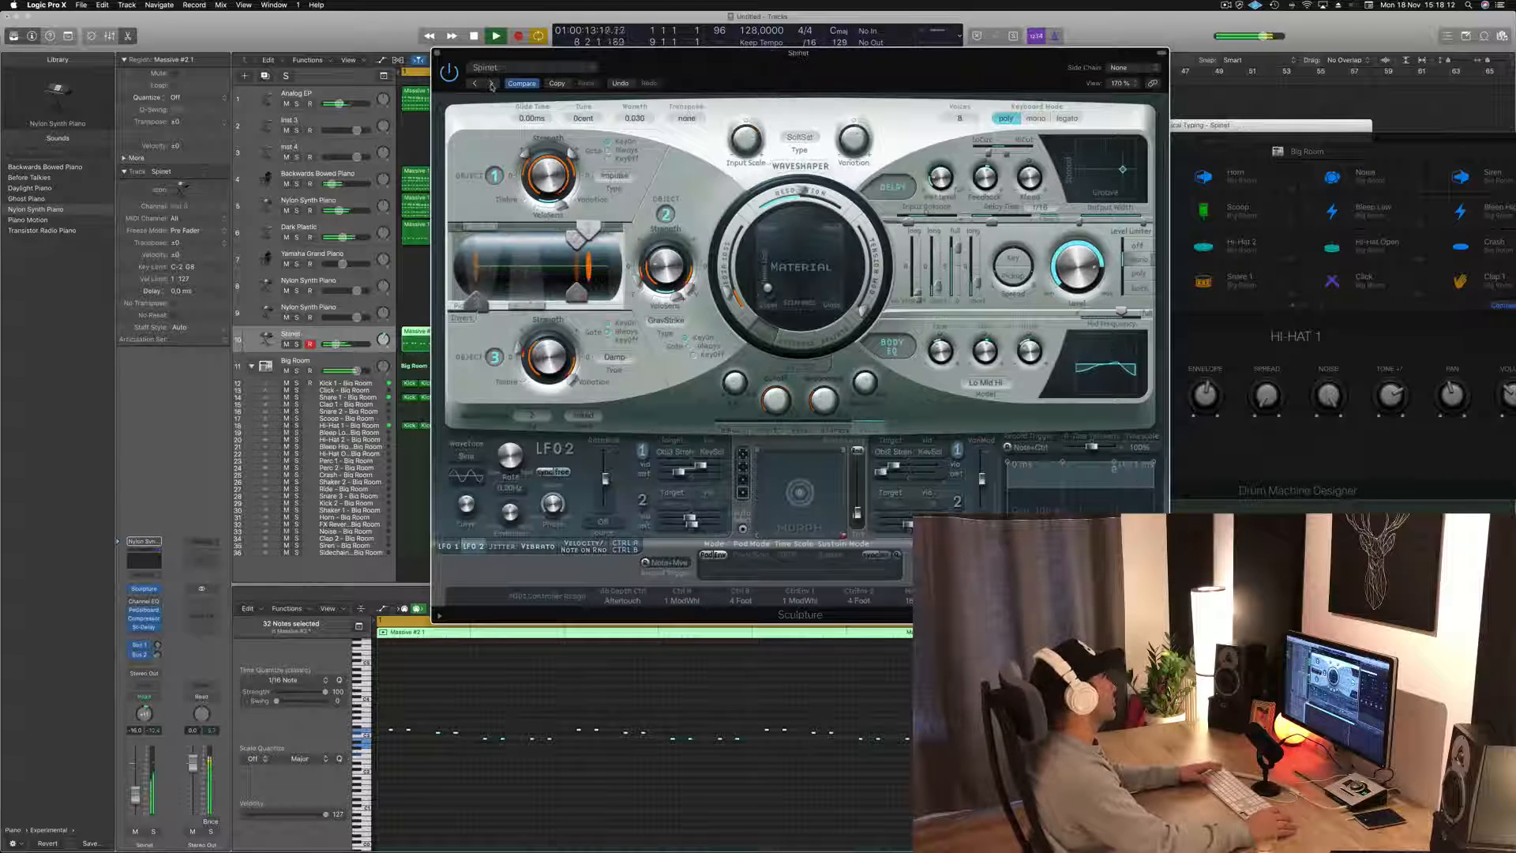
left_click(491, 85)
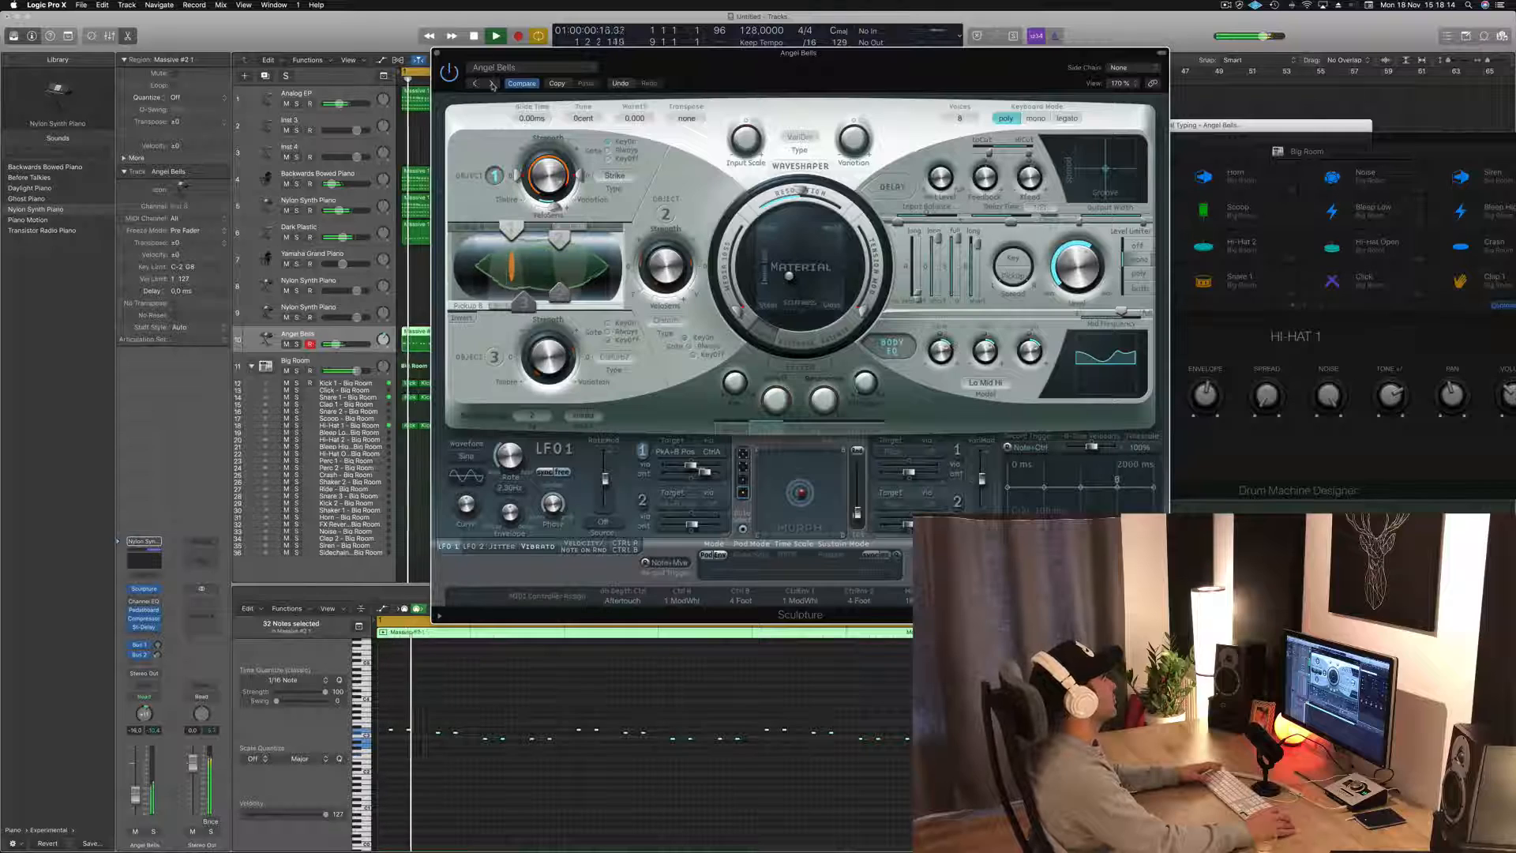
- Compare the Angel Bells track soloed and in the full mix, close the Sculpture window and stop playback
mouse_move(723, 68)
left_mouse_down()
mouse_move(681, 41)
mouse_move(760, 55)
left_mouse_up()
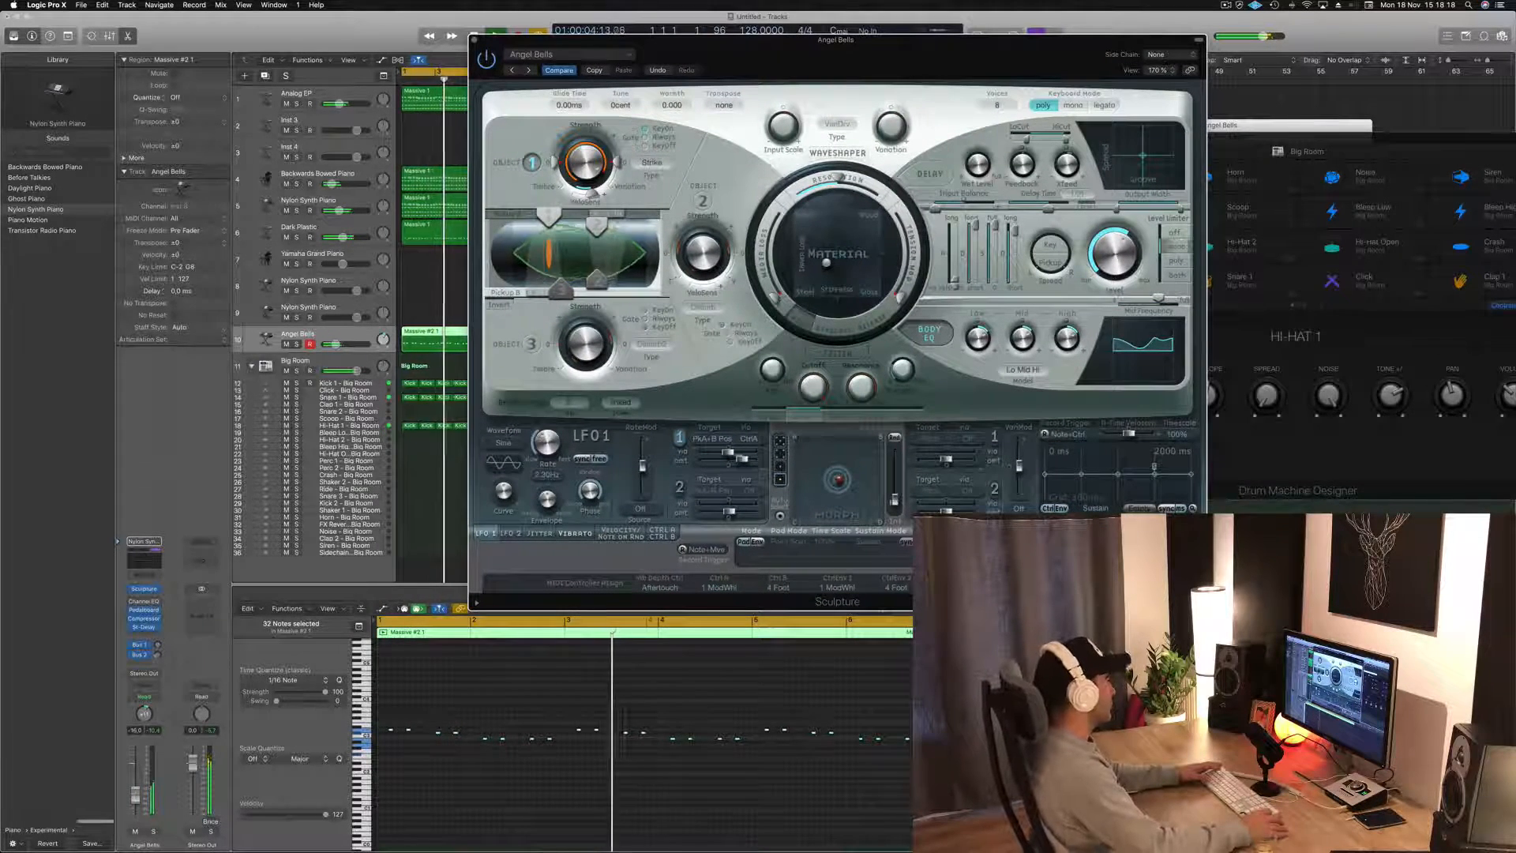
left_click(155, 831)
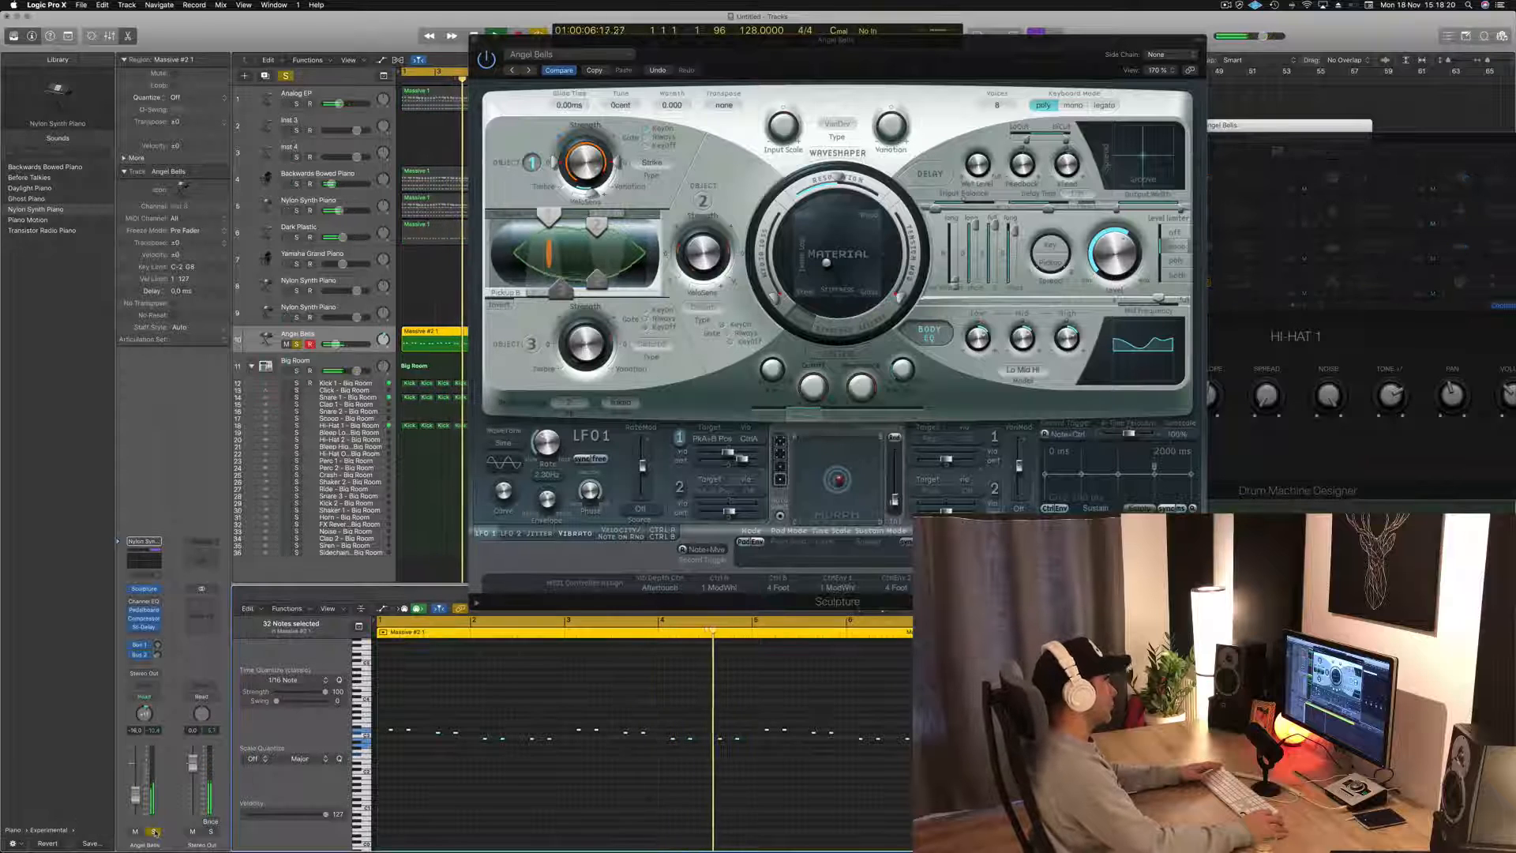
left_click(153, 832)
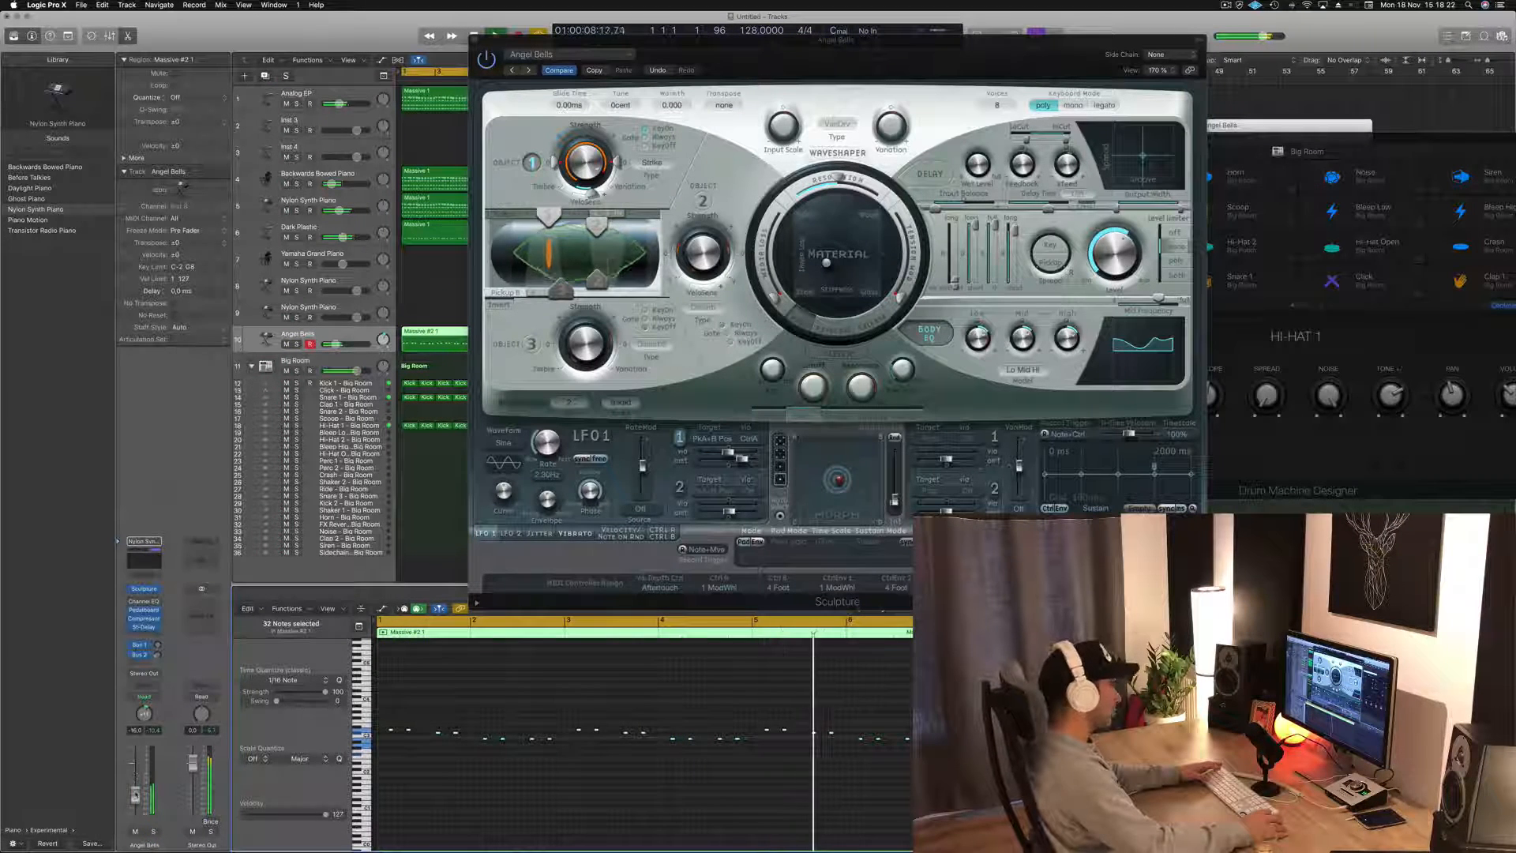
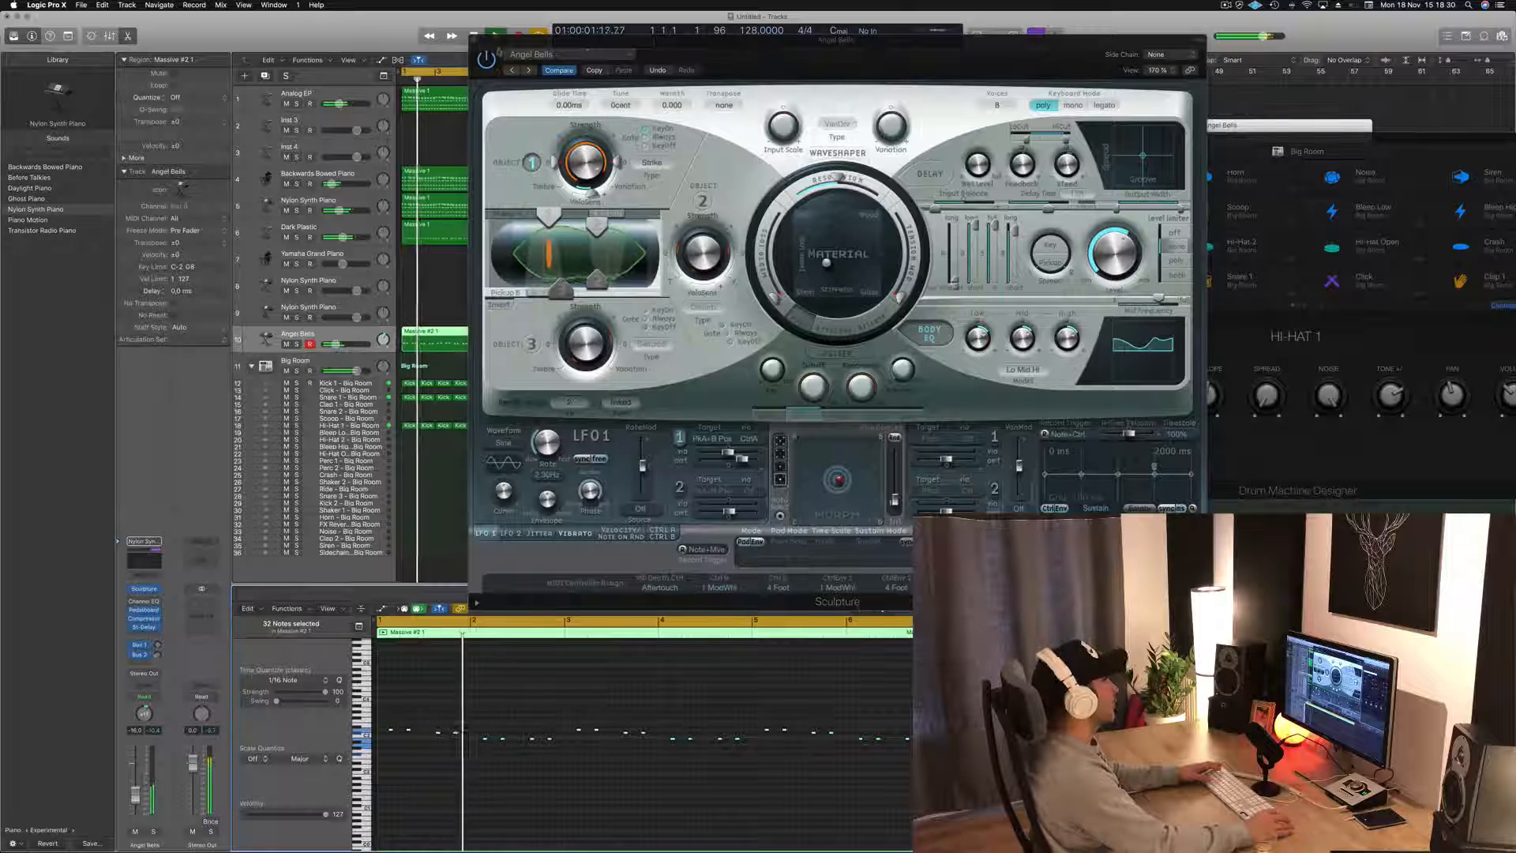
left_click(476, 40)
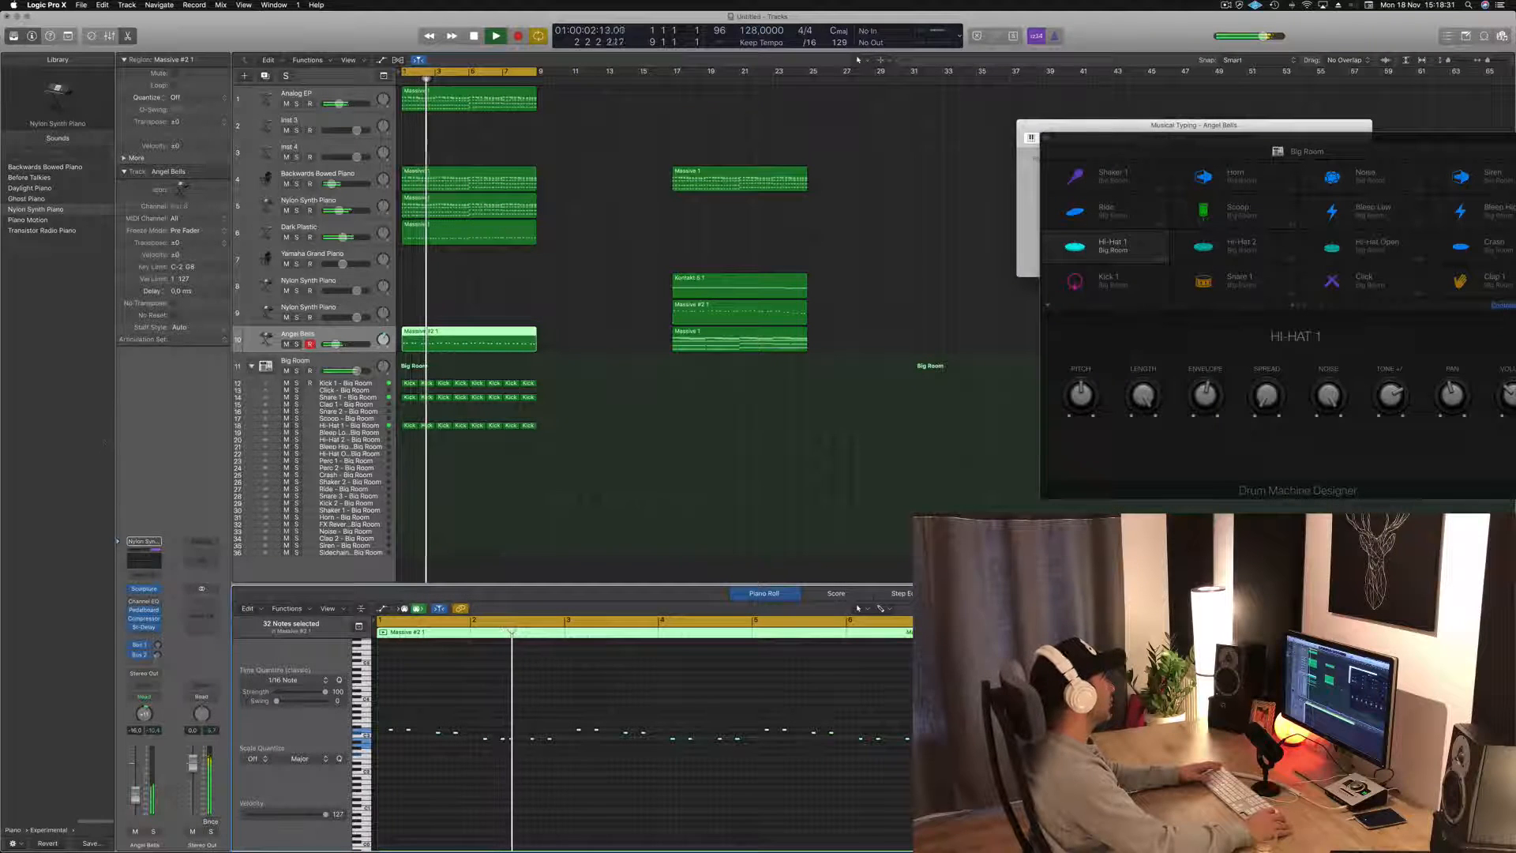
left_click(297, 344)
left_click(297, 344)
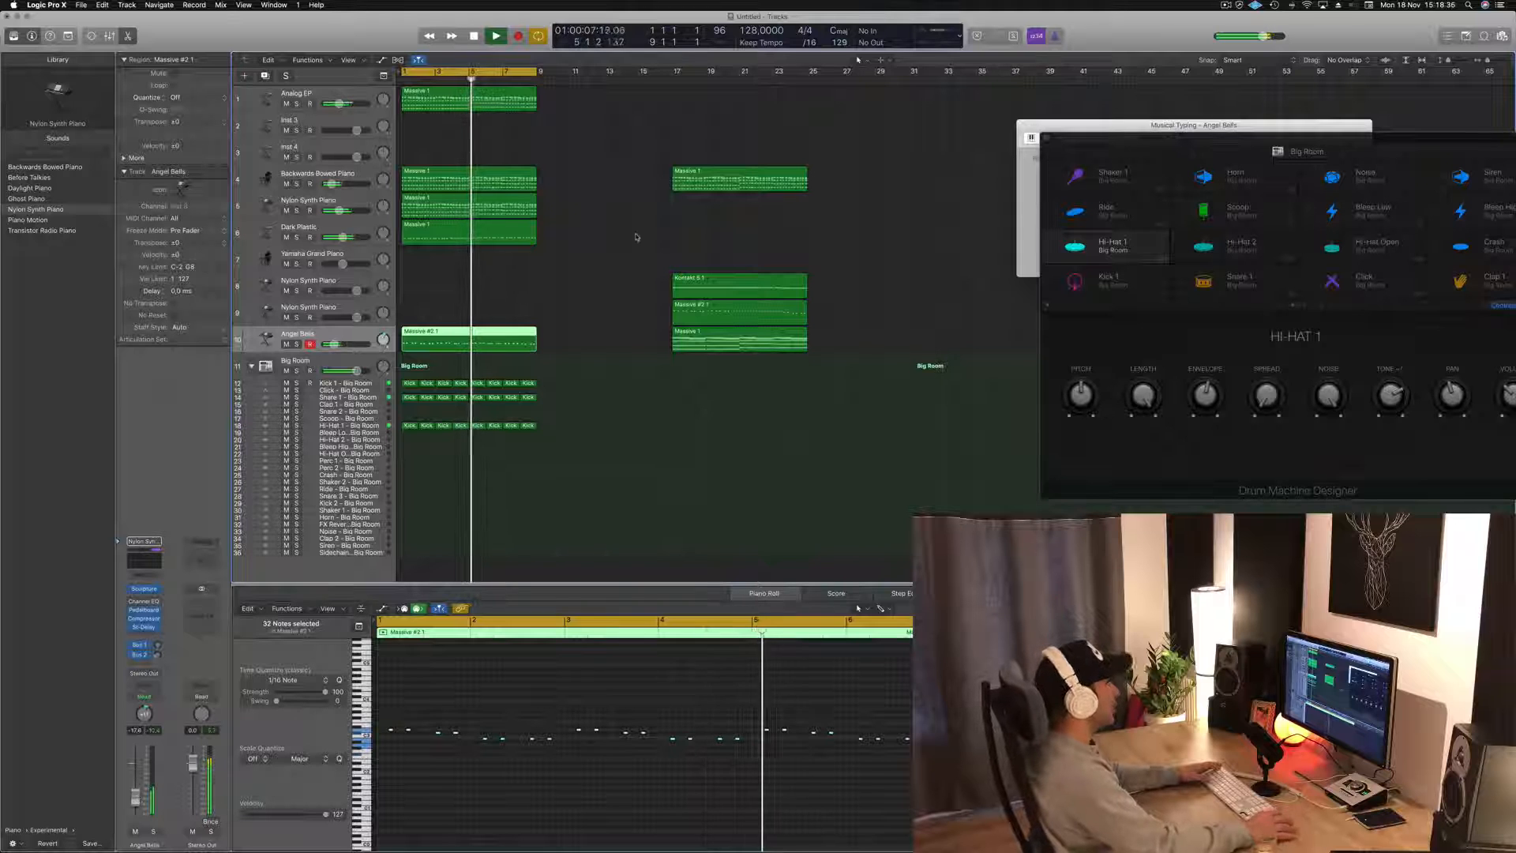
key("Return")
key("space")
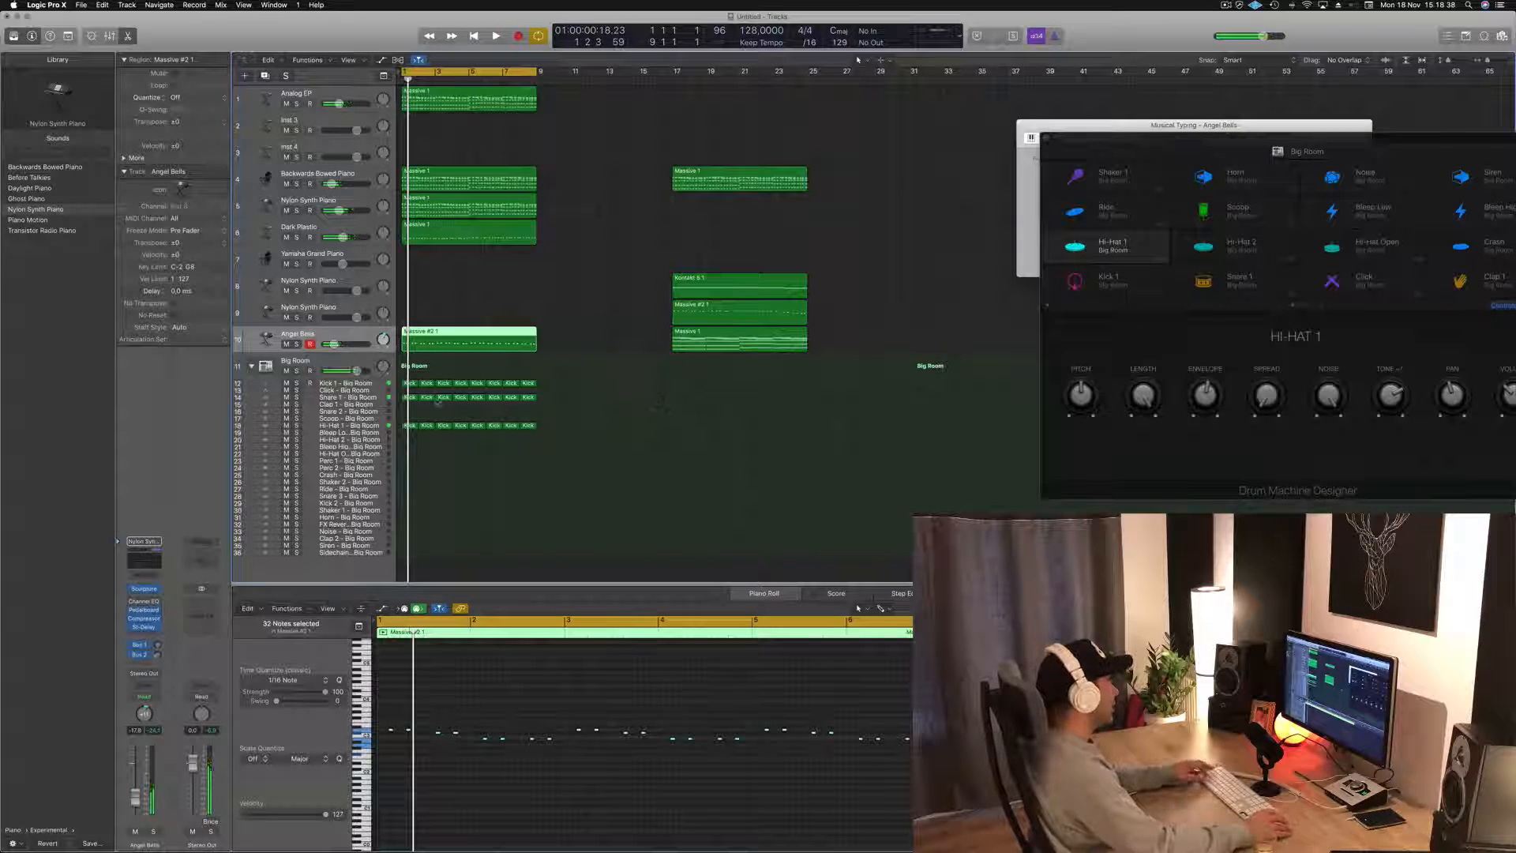
- Copy the first Hi-Hat 1 region at bar 1 down to the Shaker 2 track
left_click(410, 426)
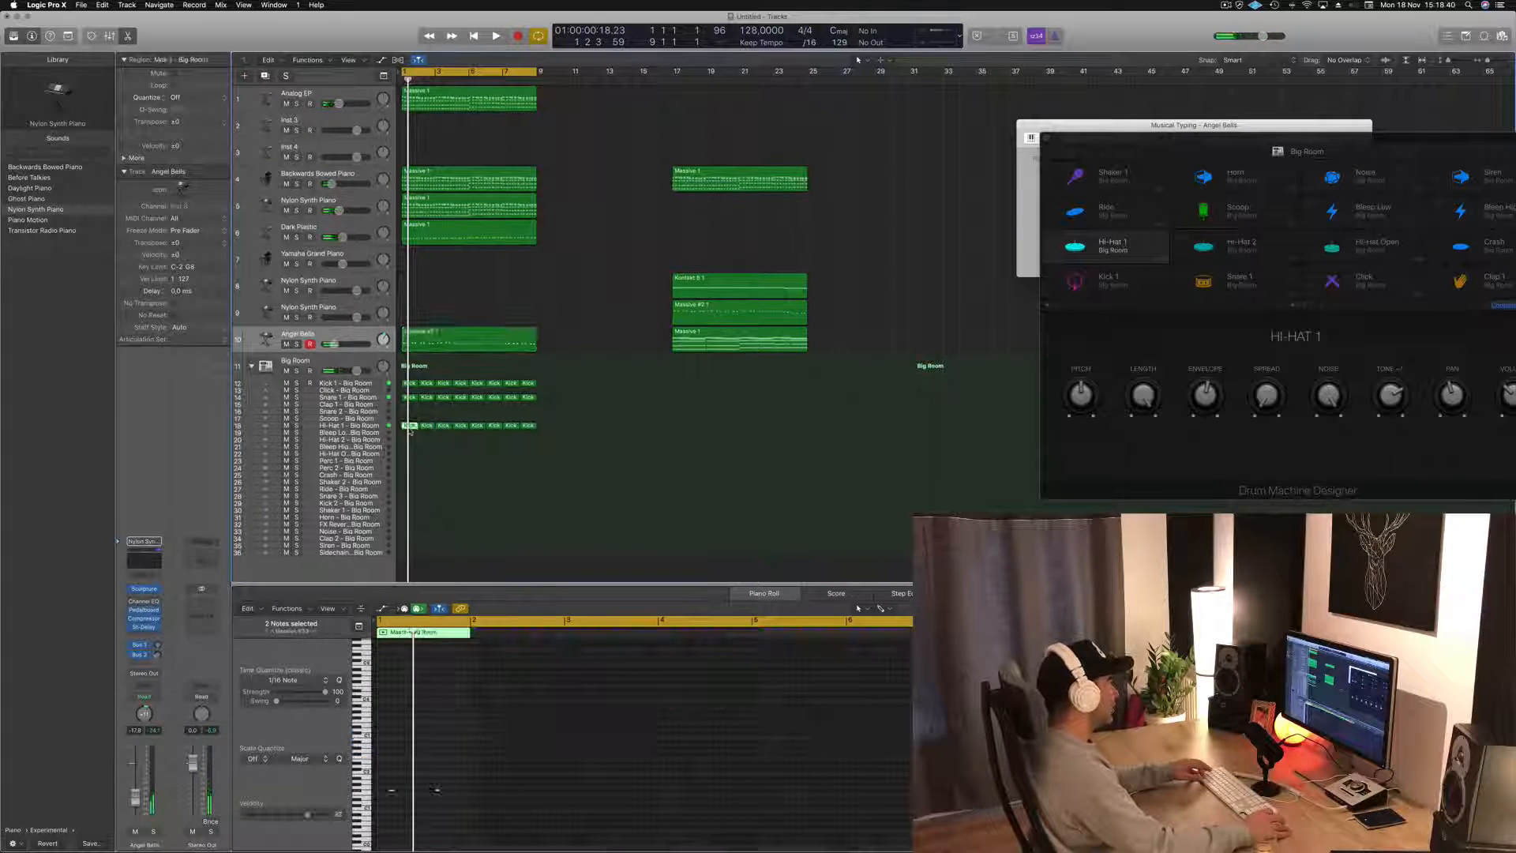
key("Return")
left_click_drag(410, 429, 407, 482)
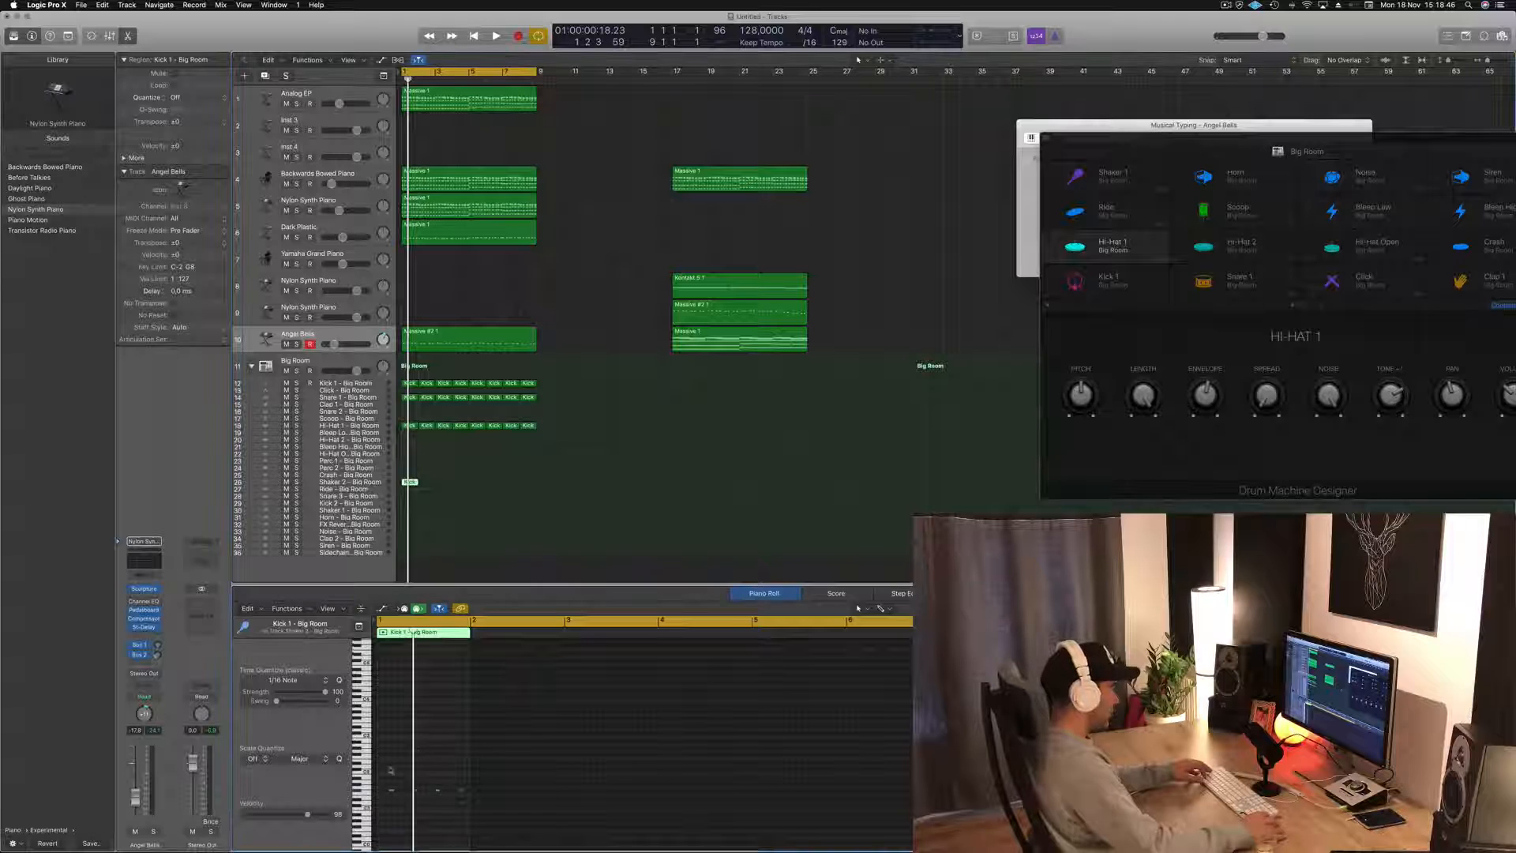
- Duplicate and shift the Shaker 2 region's four notes to make eight evenly spaced off-beat sixteenth hits, and play the result
left_click_drag(381, 743, 489, 834)
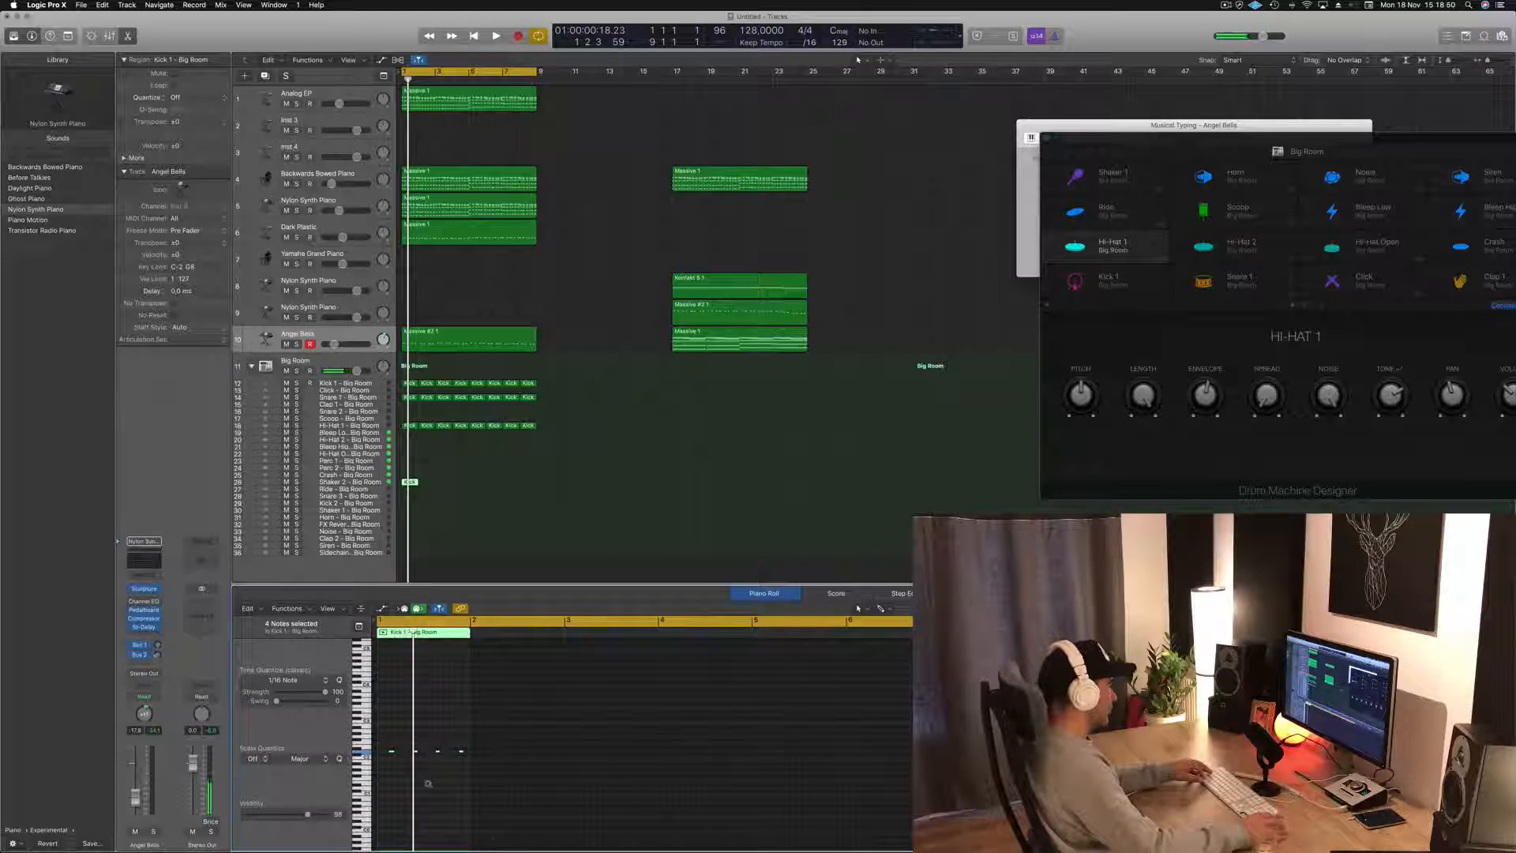
scroll(434, 783, "right", 5)
scroll(452, 785, "left", 4)
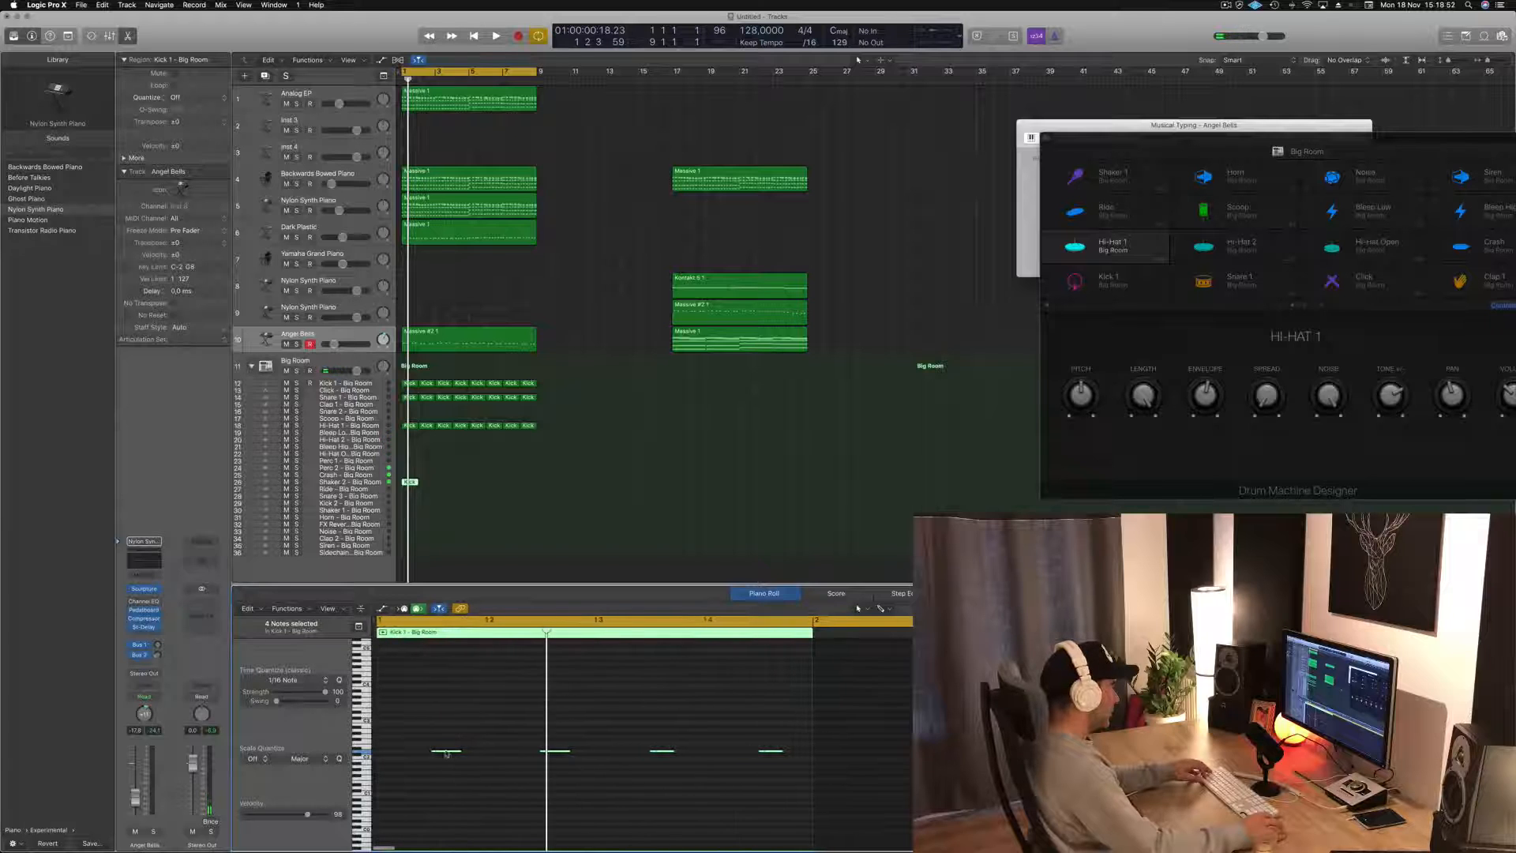
left_click_drag(437, 756, 419, 728)
key("super+a")
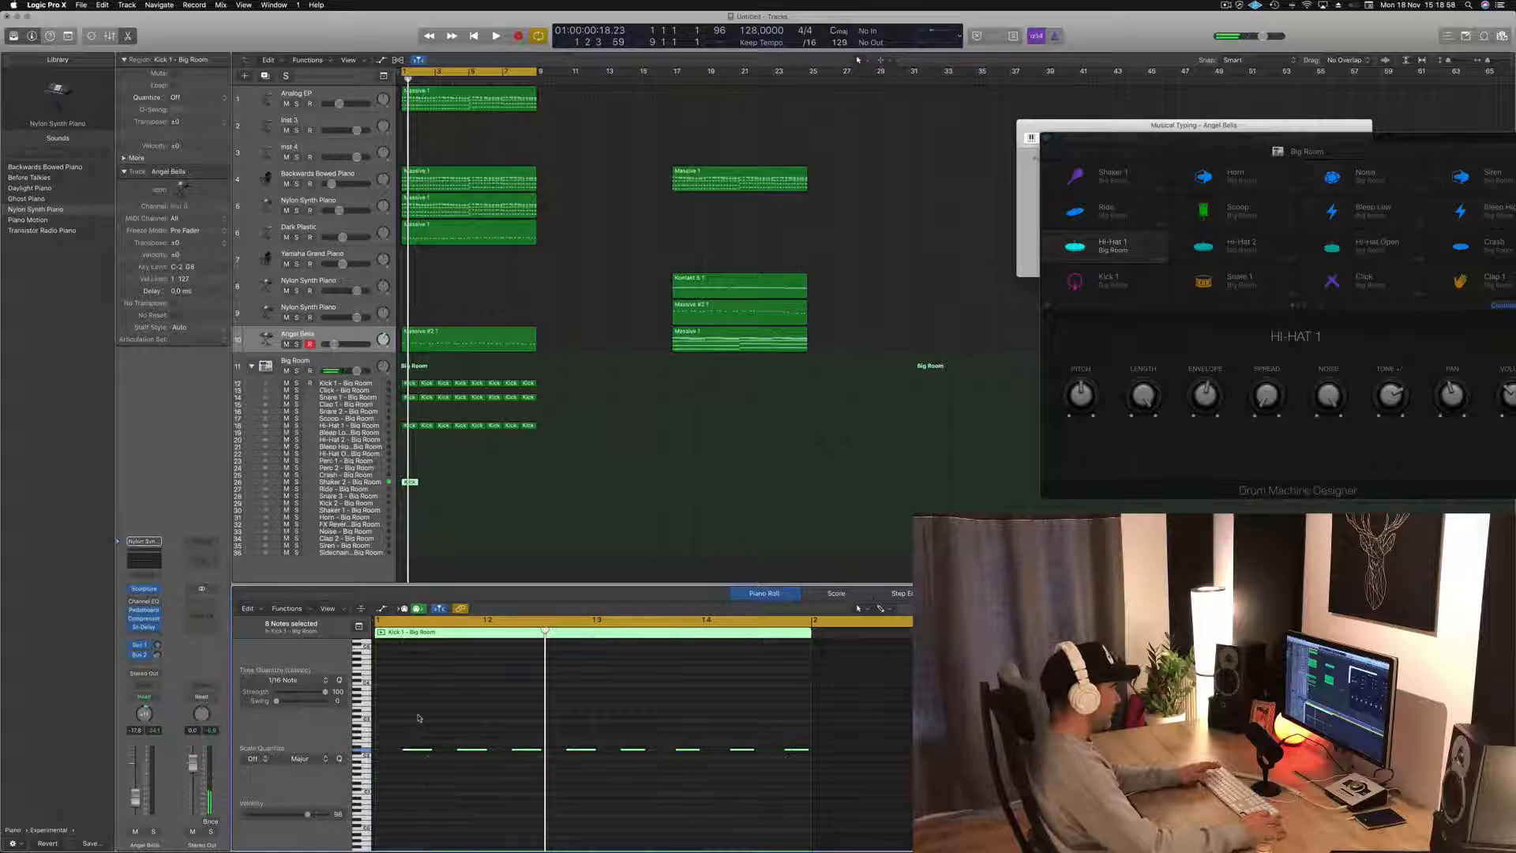
key("space")
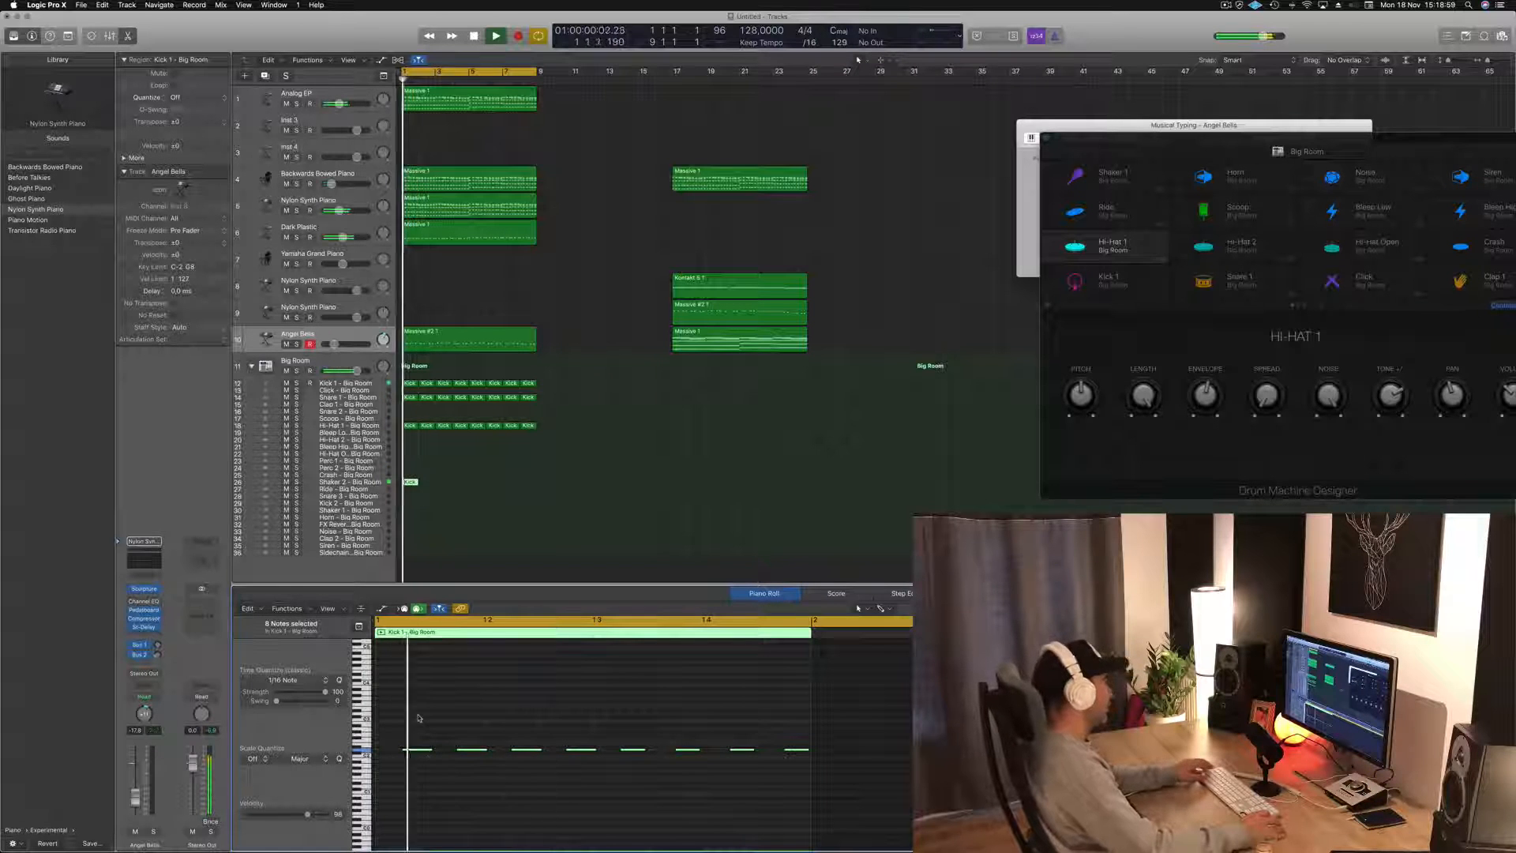
- Repeat the Shaker 2 region until eight copies fill bars 1 to 8
left_click(363, 342)
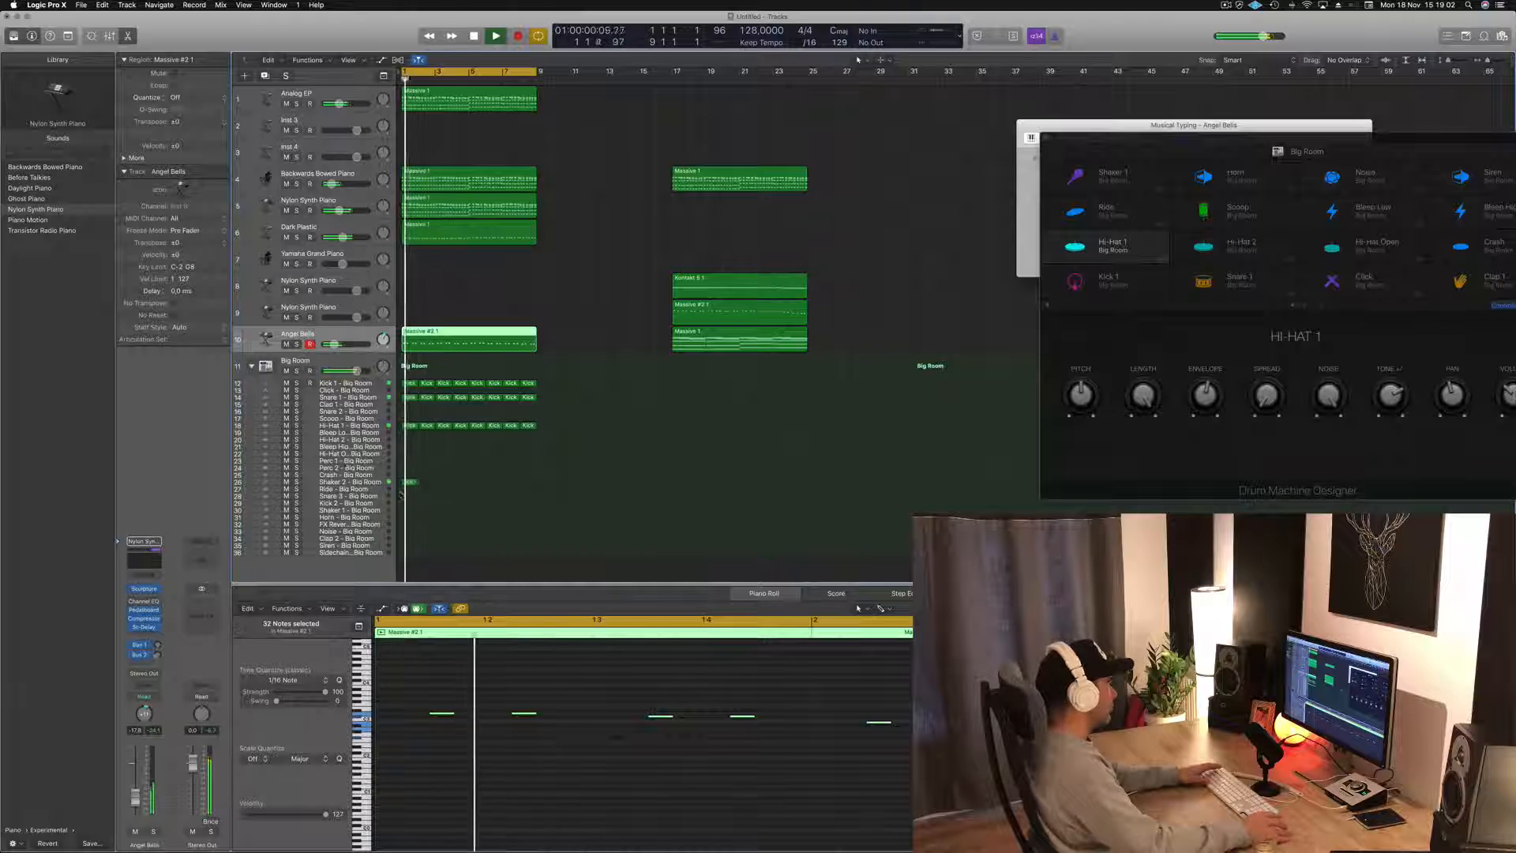
left_click(410, 482)
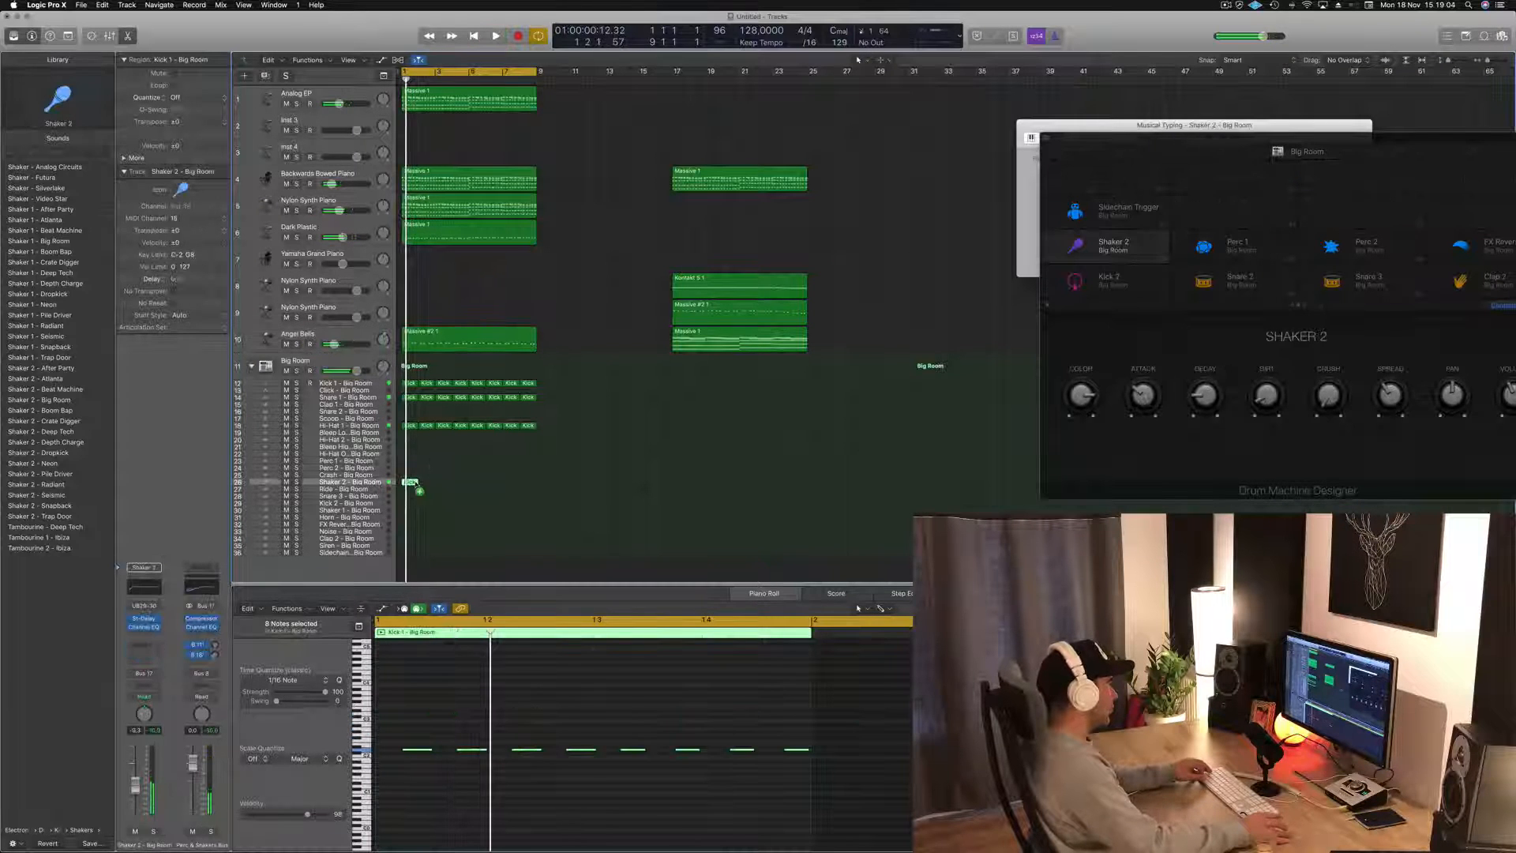
left_click_drag(415, 484, 483, 485)
left_click(424, 491)
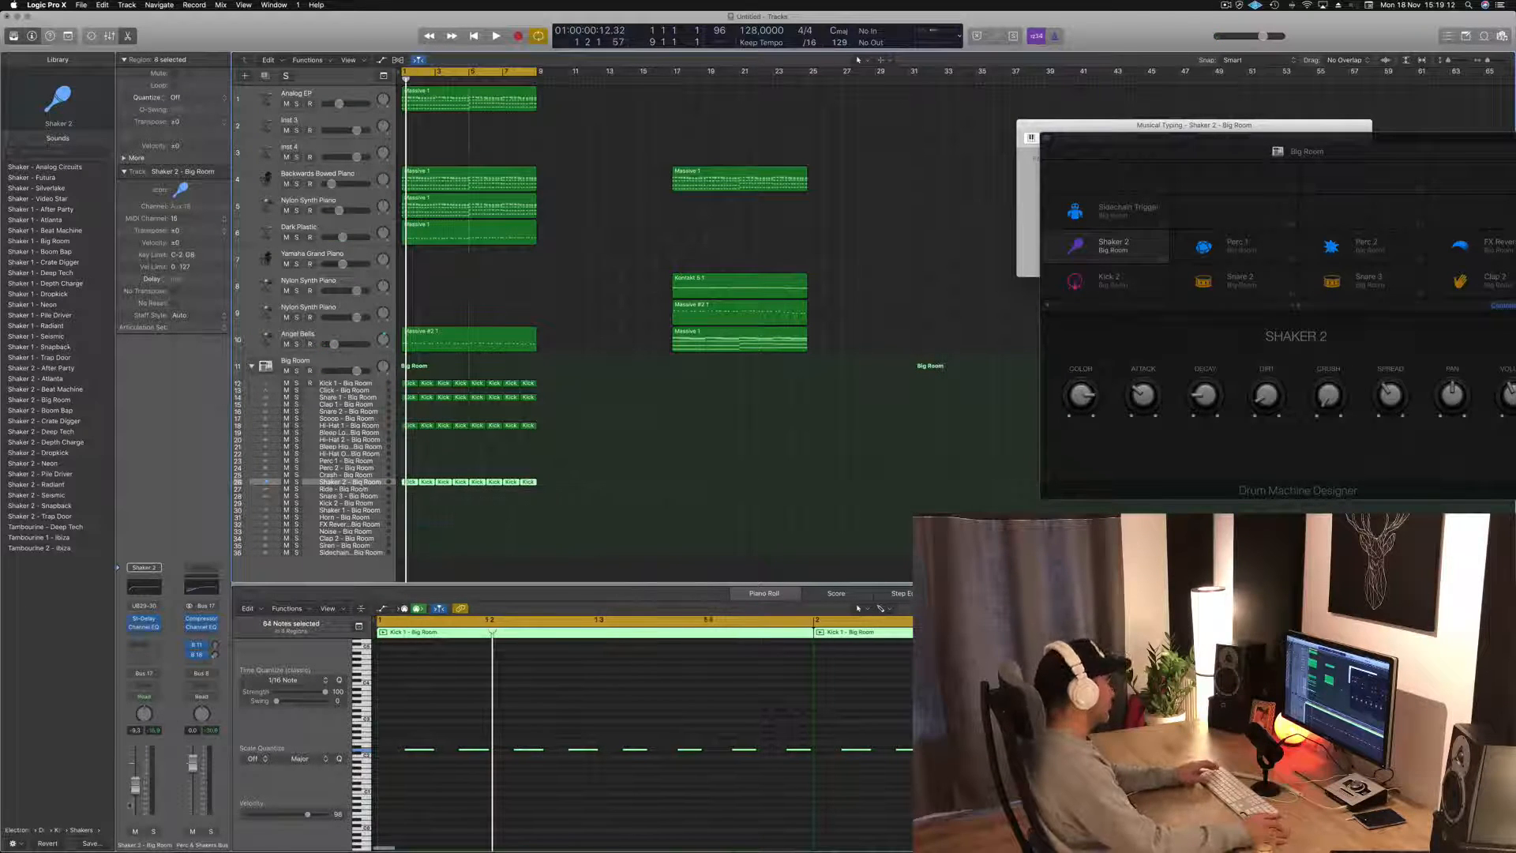
- Try Stereo Delay presets on Shaker 2 during playback: Dual 1/16 Slap, Dual 1/16 Note Dotted, 1/8 Note and 1/8 Note Dotted
key("space")
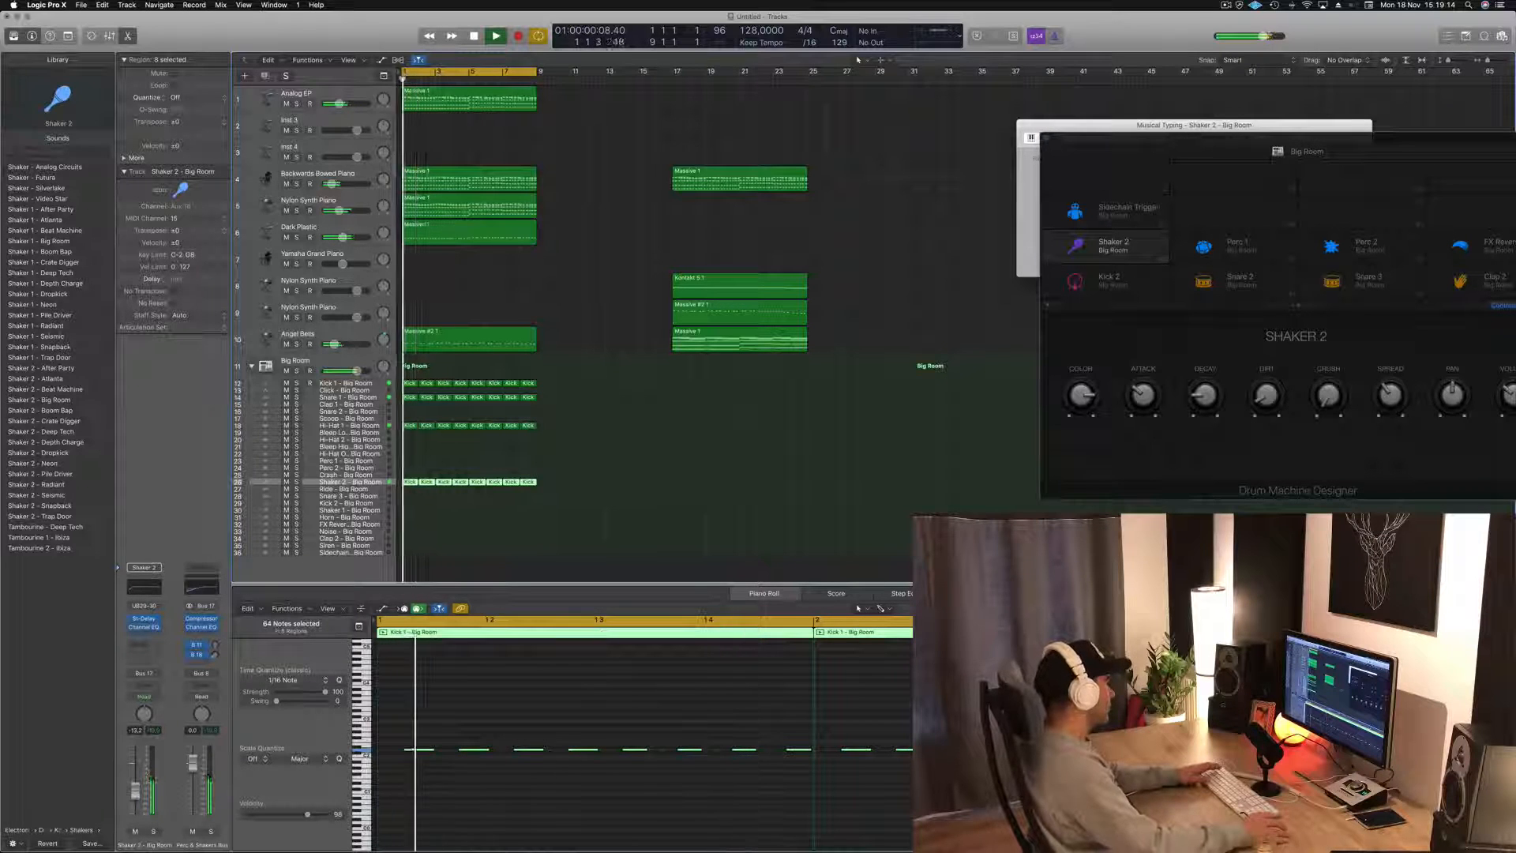
left_click(144, 618)
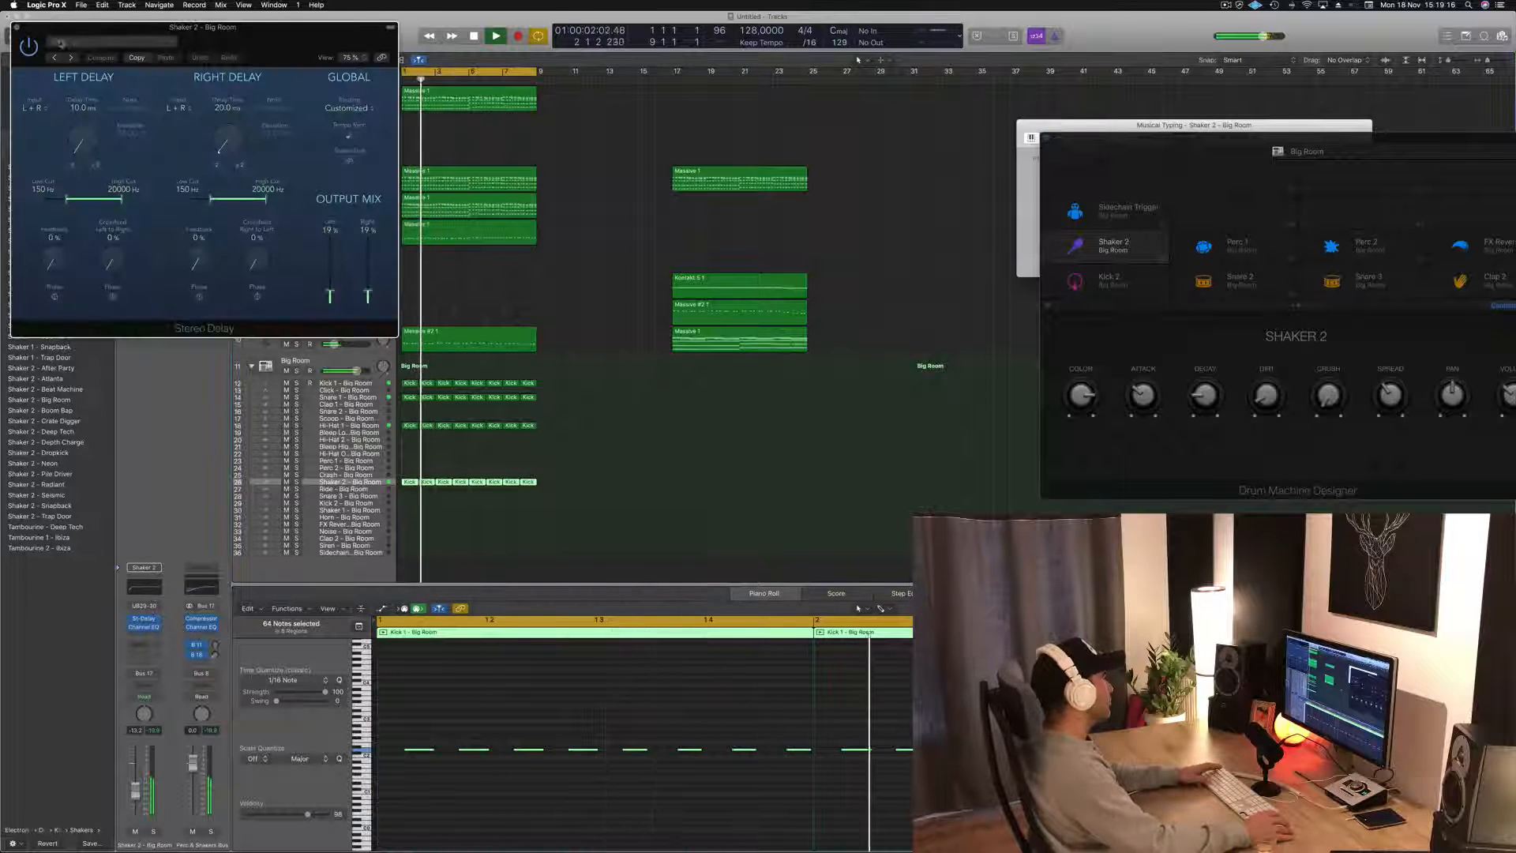
left_click(55, 58)
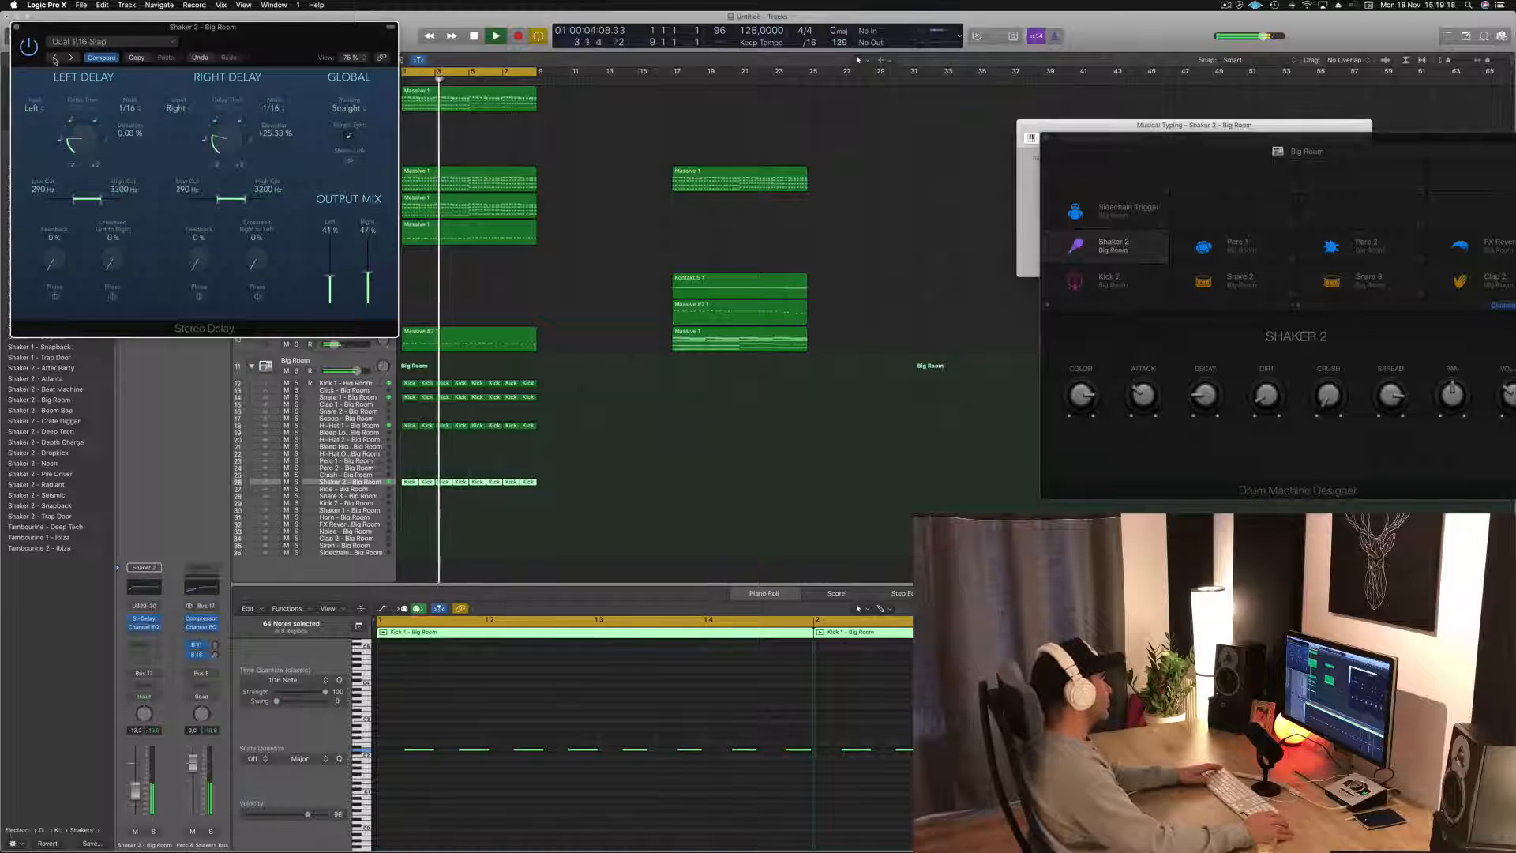
left_click(55, 58)
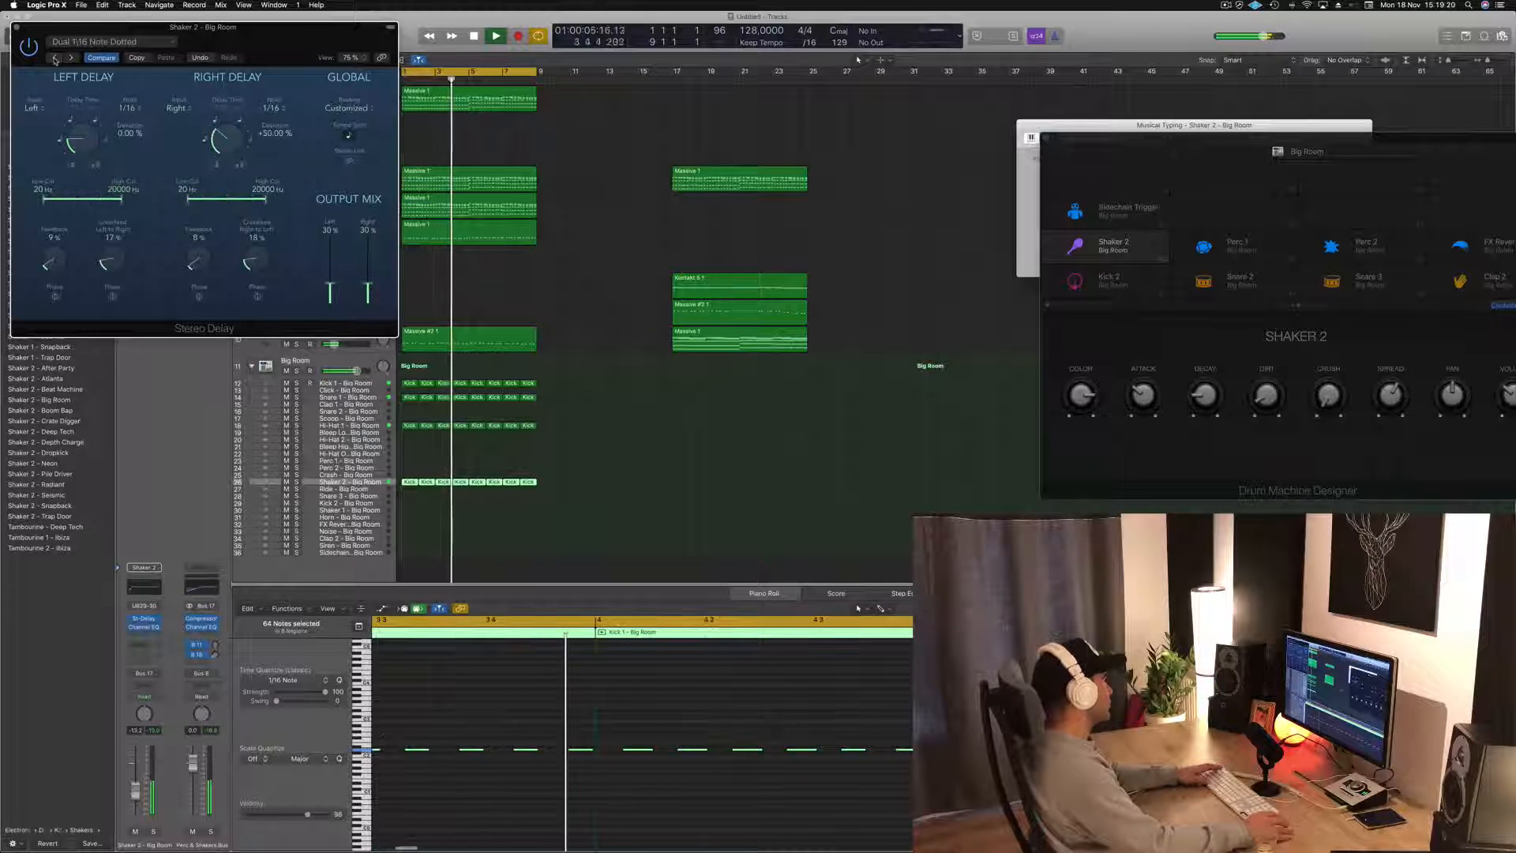
left_click(111, 41)
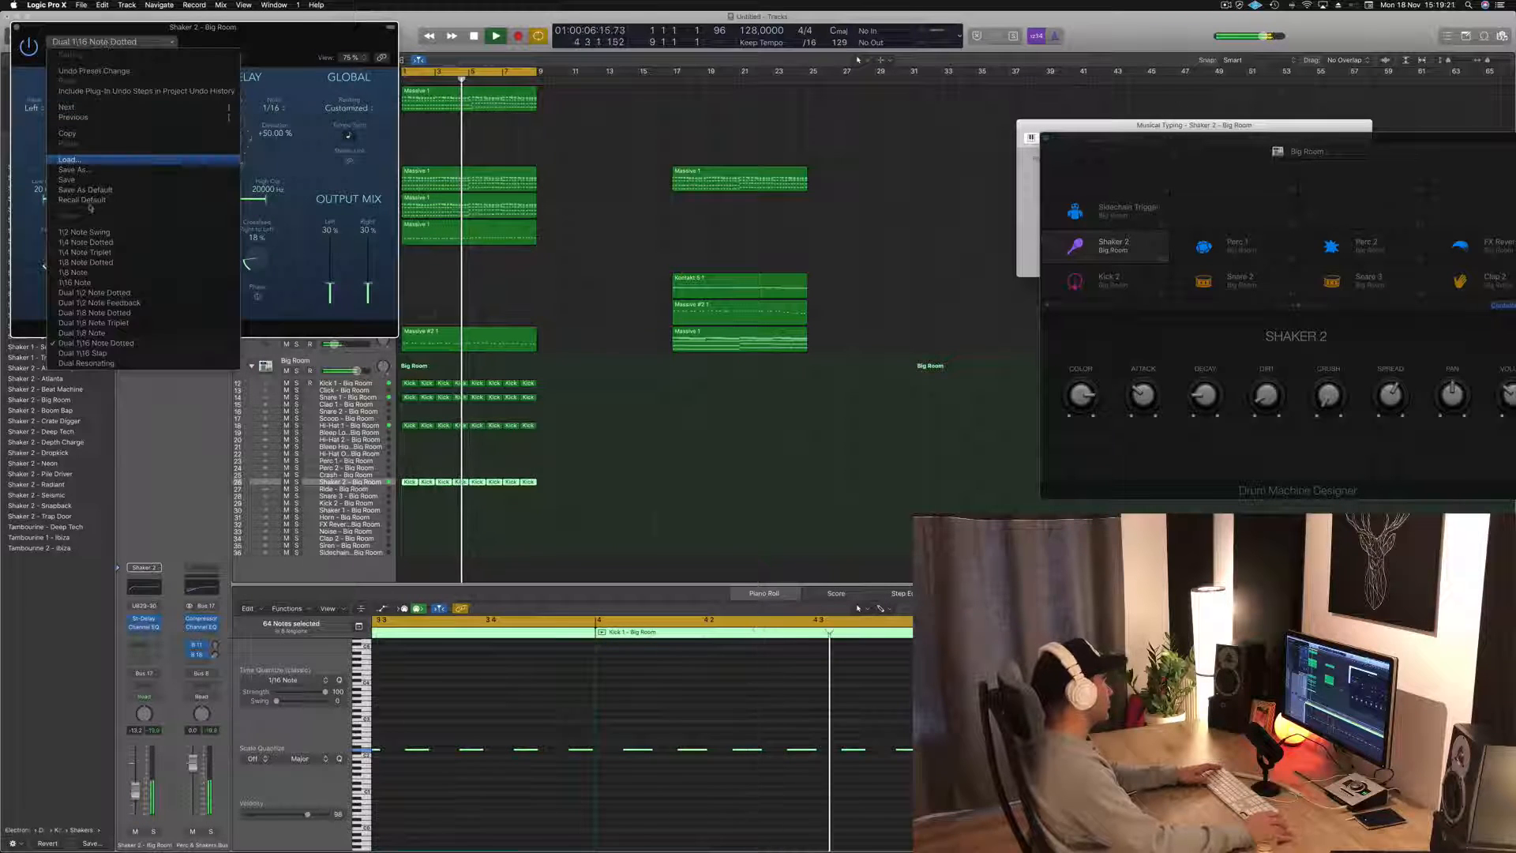
left_click(143, 272)
left_click_drag(247, 35, 667, 178)
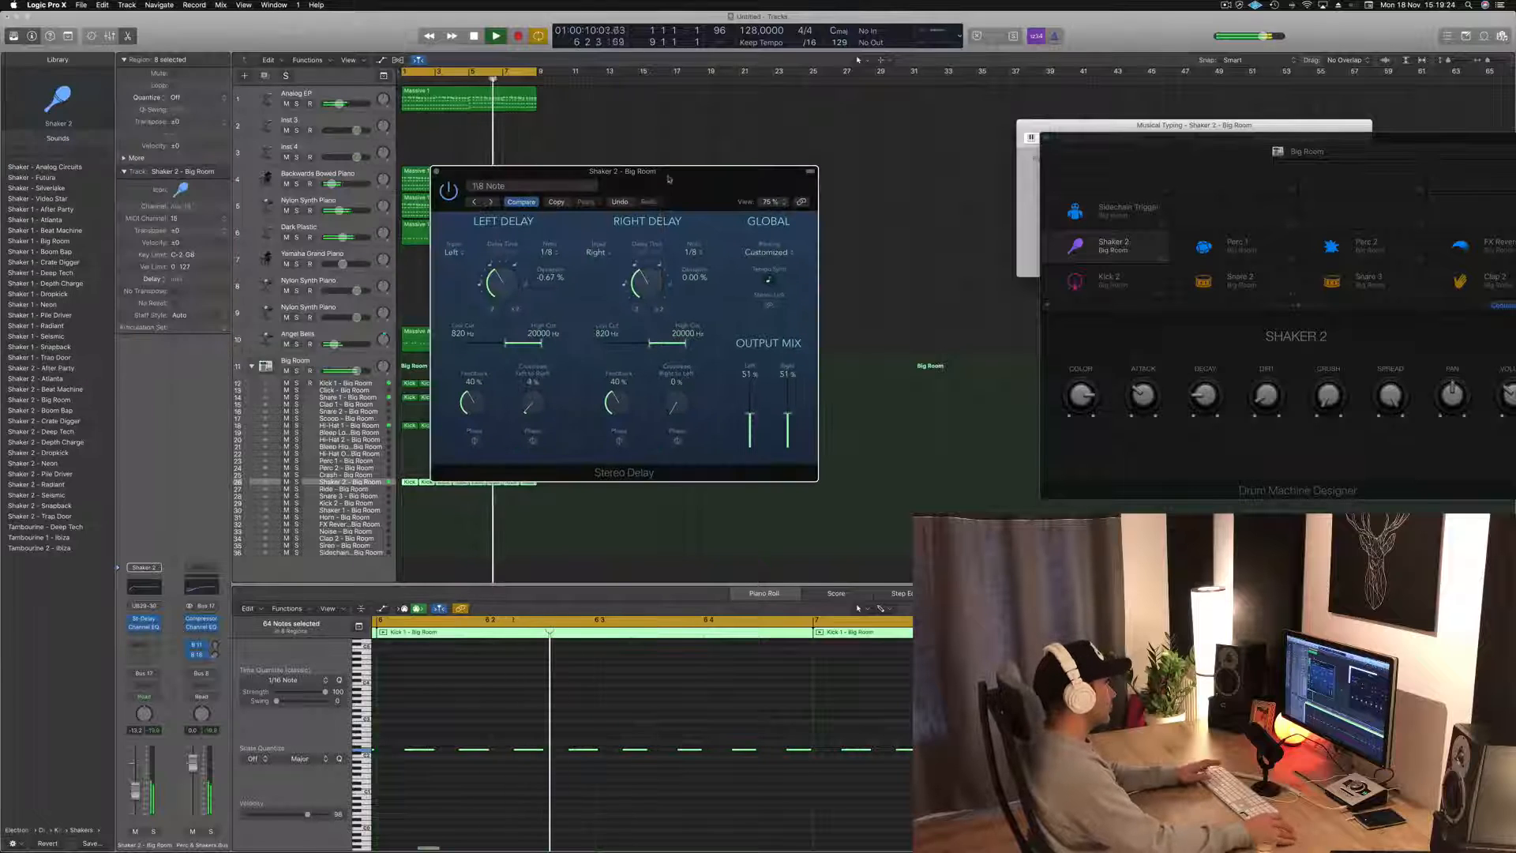
left_click(474, 202)
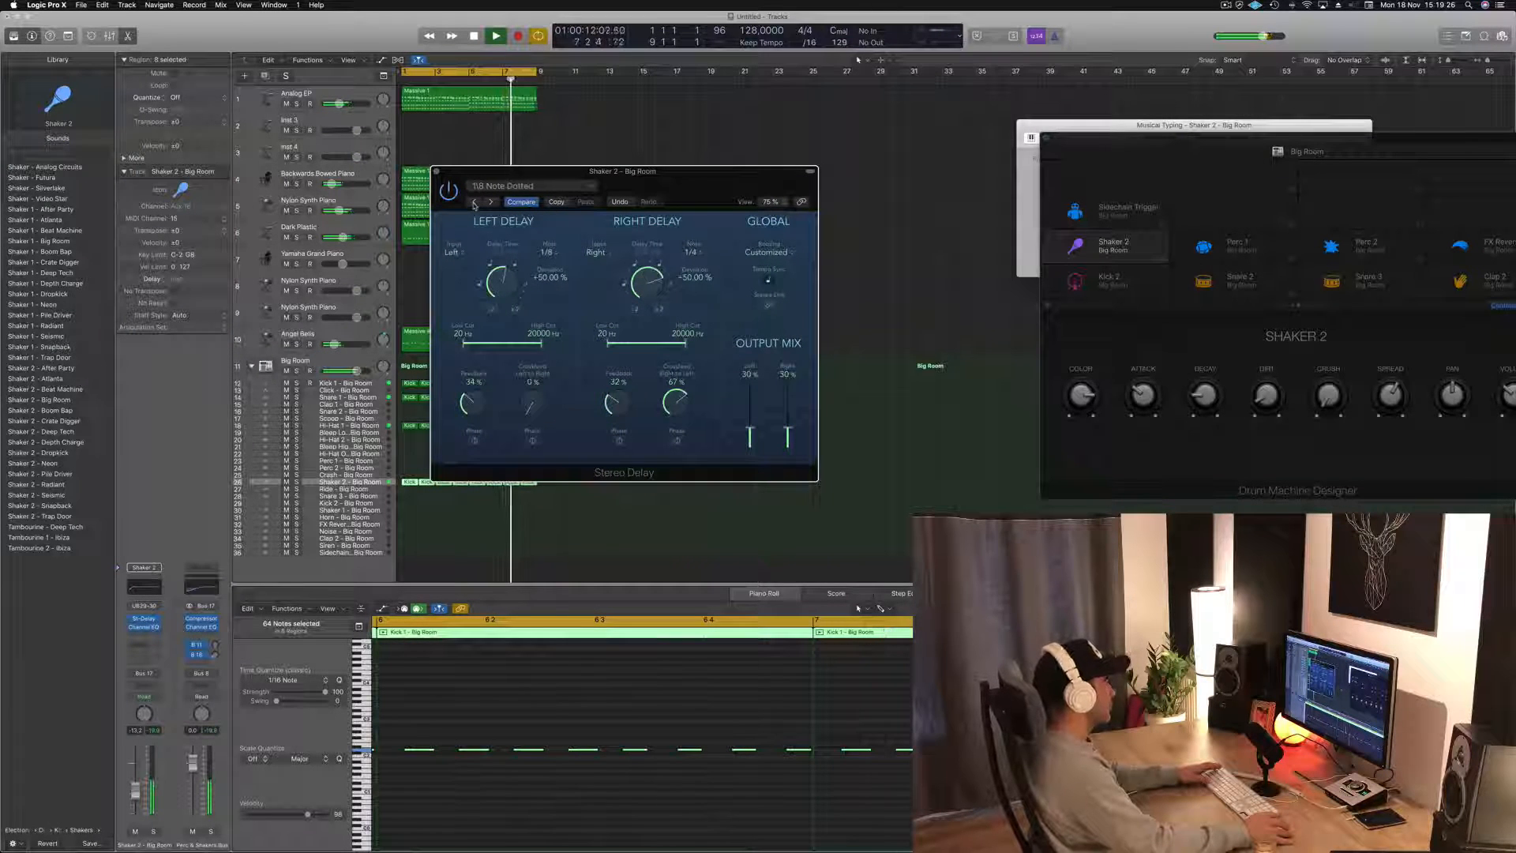
- Step through further Stereo Delay presets on Shaker 2 during playback and load 1/16 Note
left_click(491, 202)
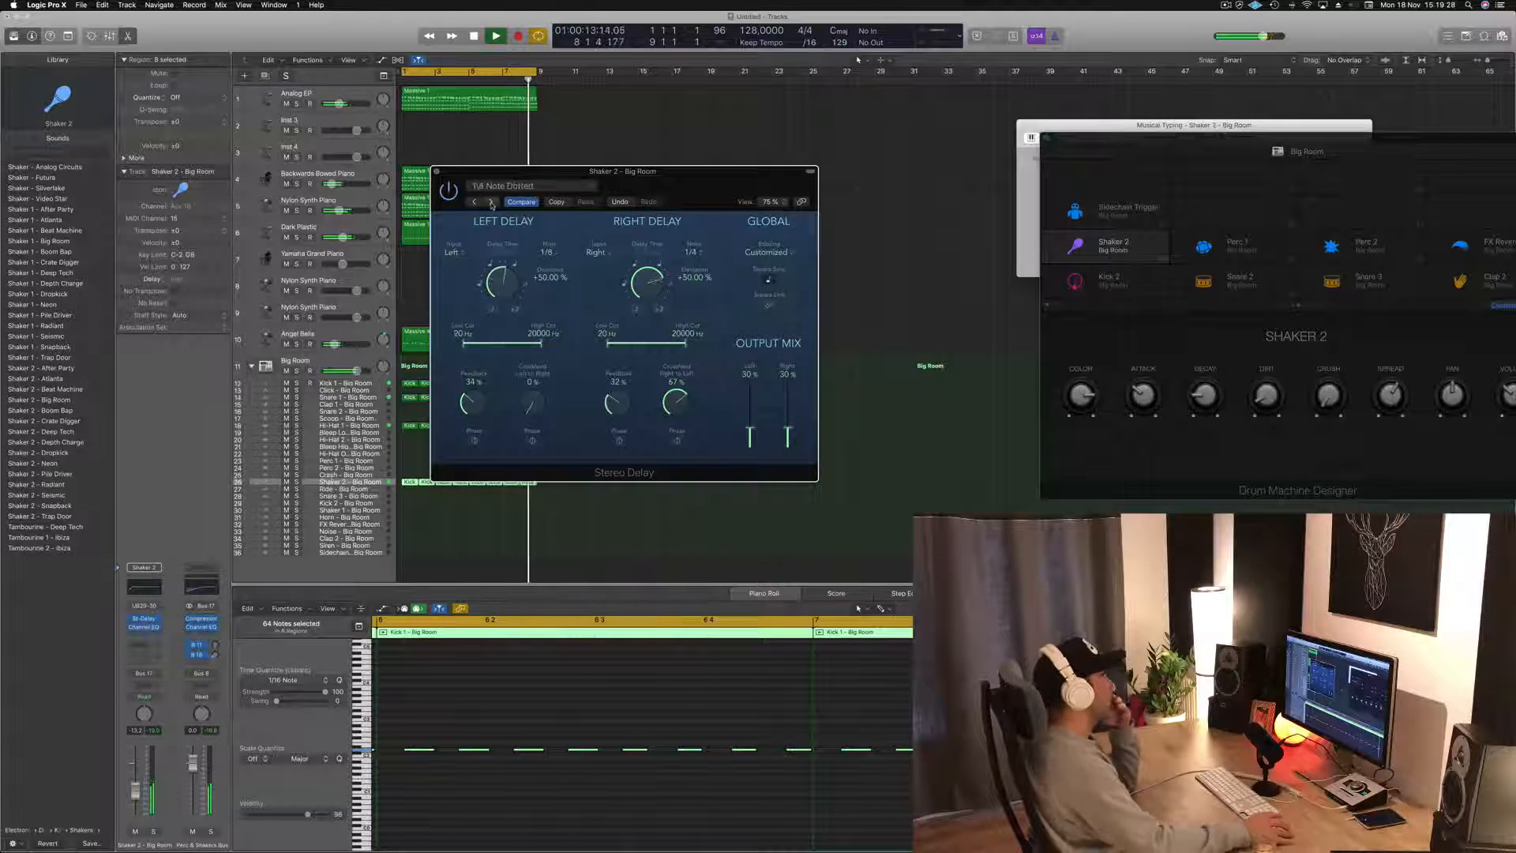
left_click(491, 203)
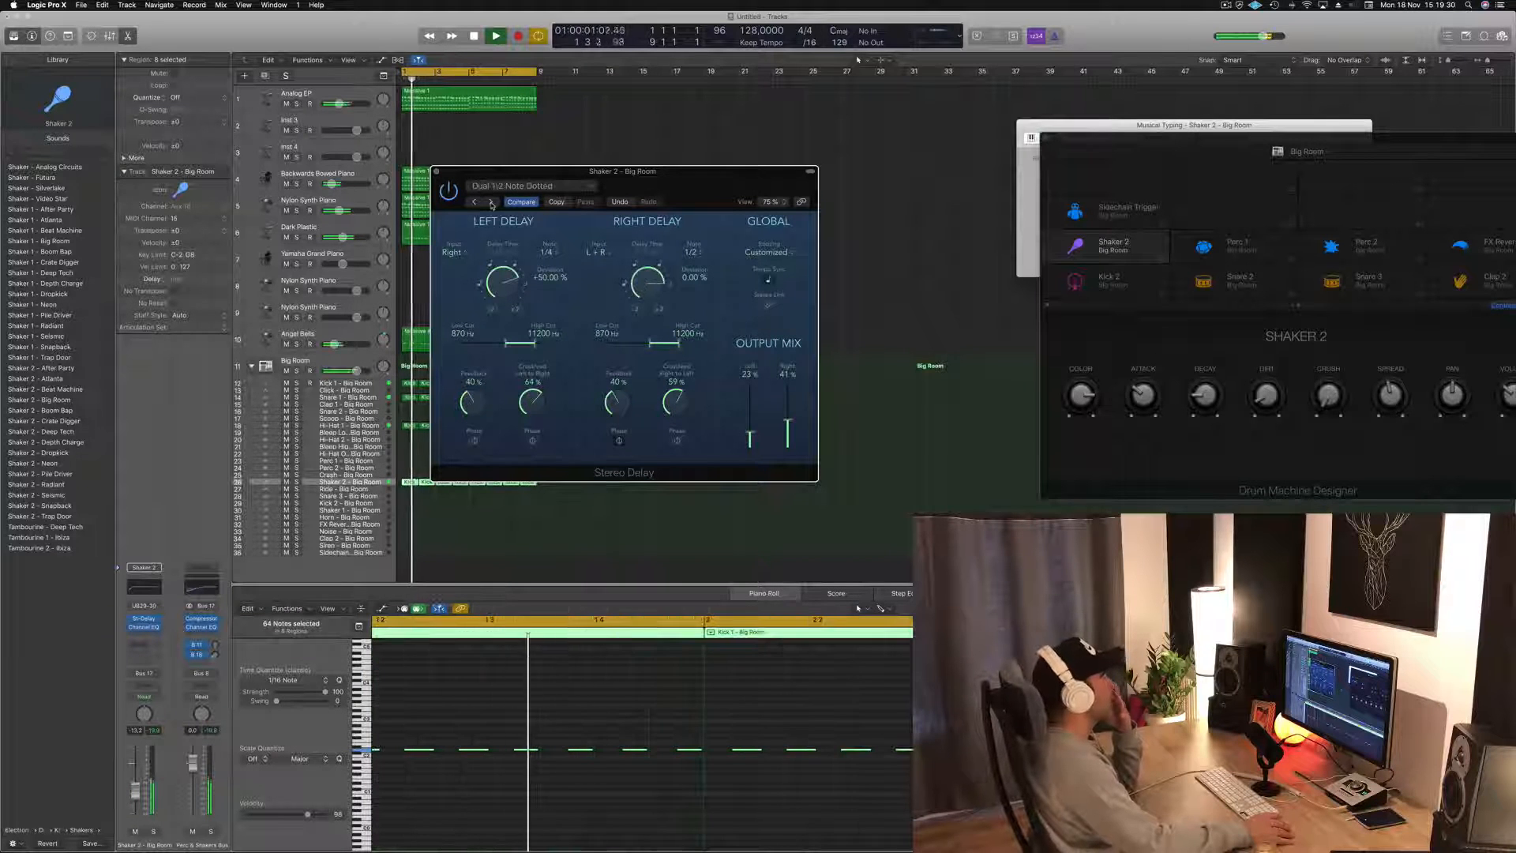
left_click(492, 202)
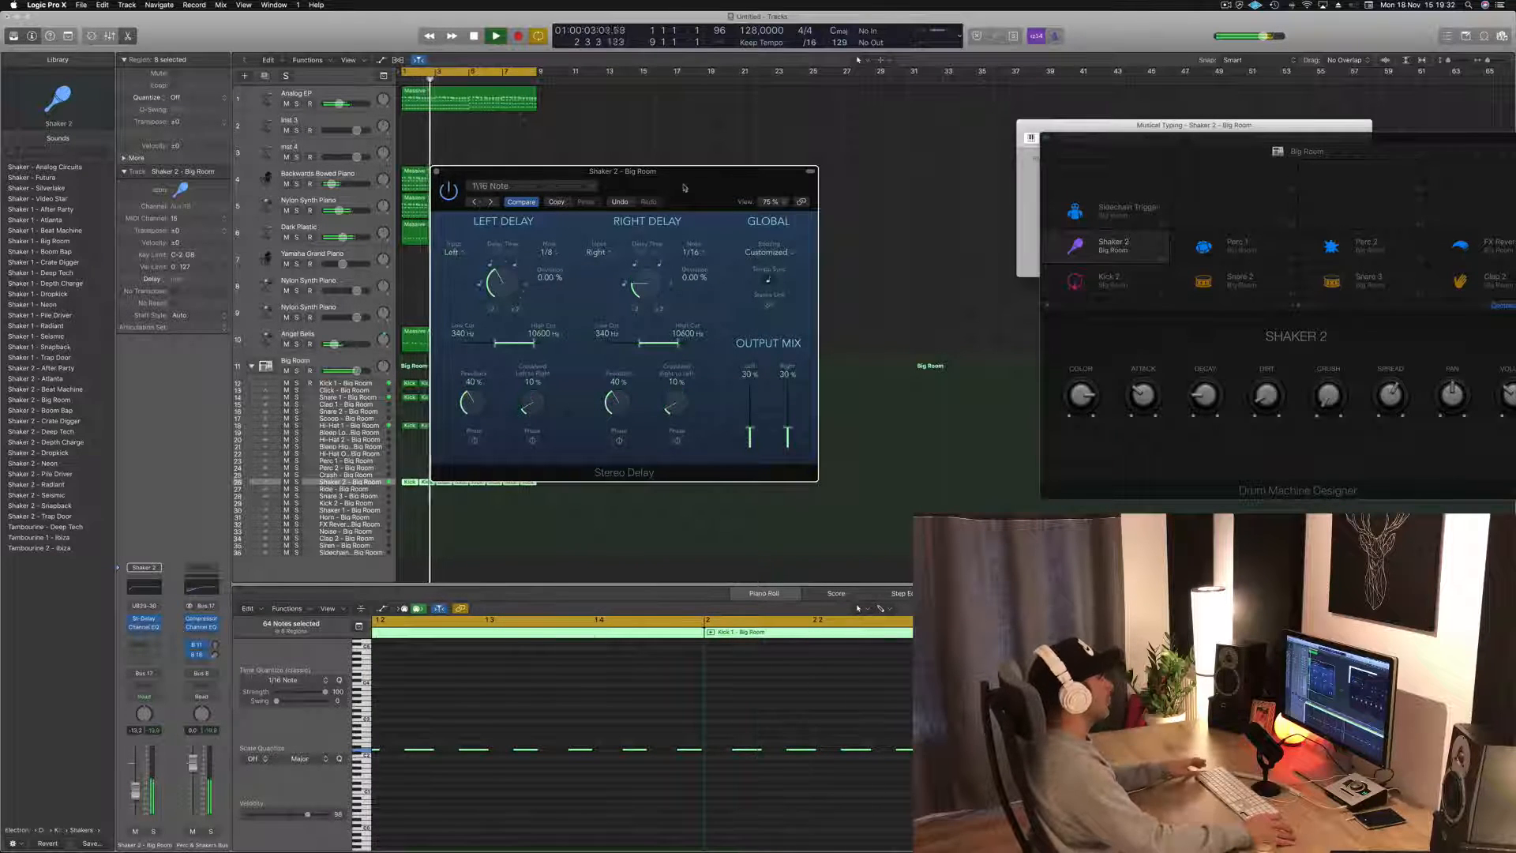
- Set the Stereo Delay output mix to 100% left and 46% right, and close the plug-in window
left_click_drag(684, 187, 558, 165)
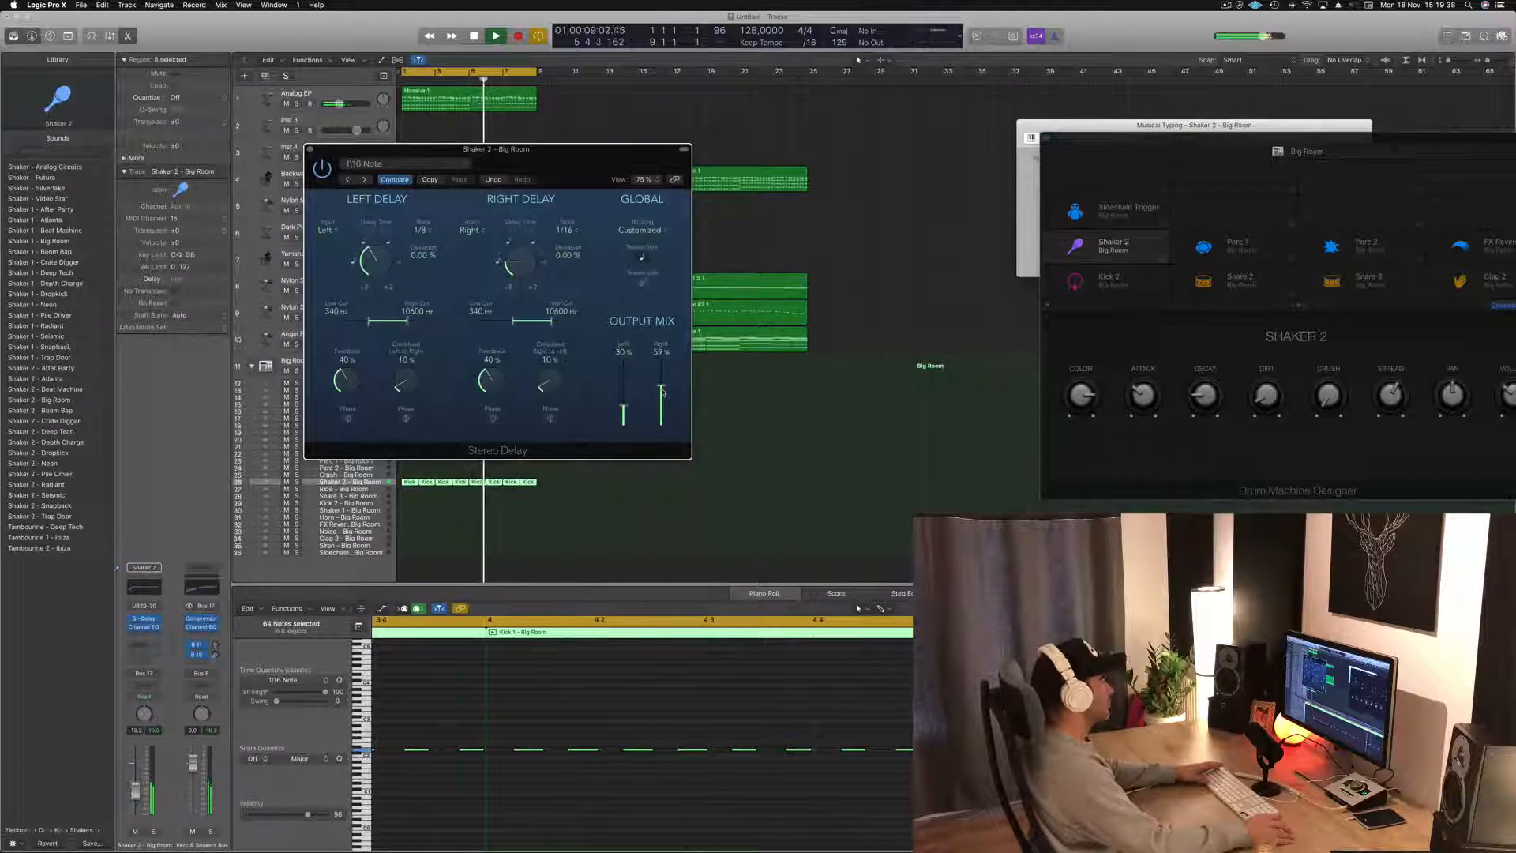
left_click_drag(624, 430, 623, 385)
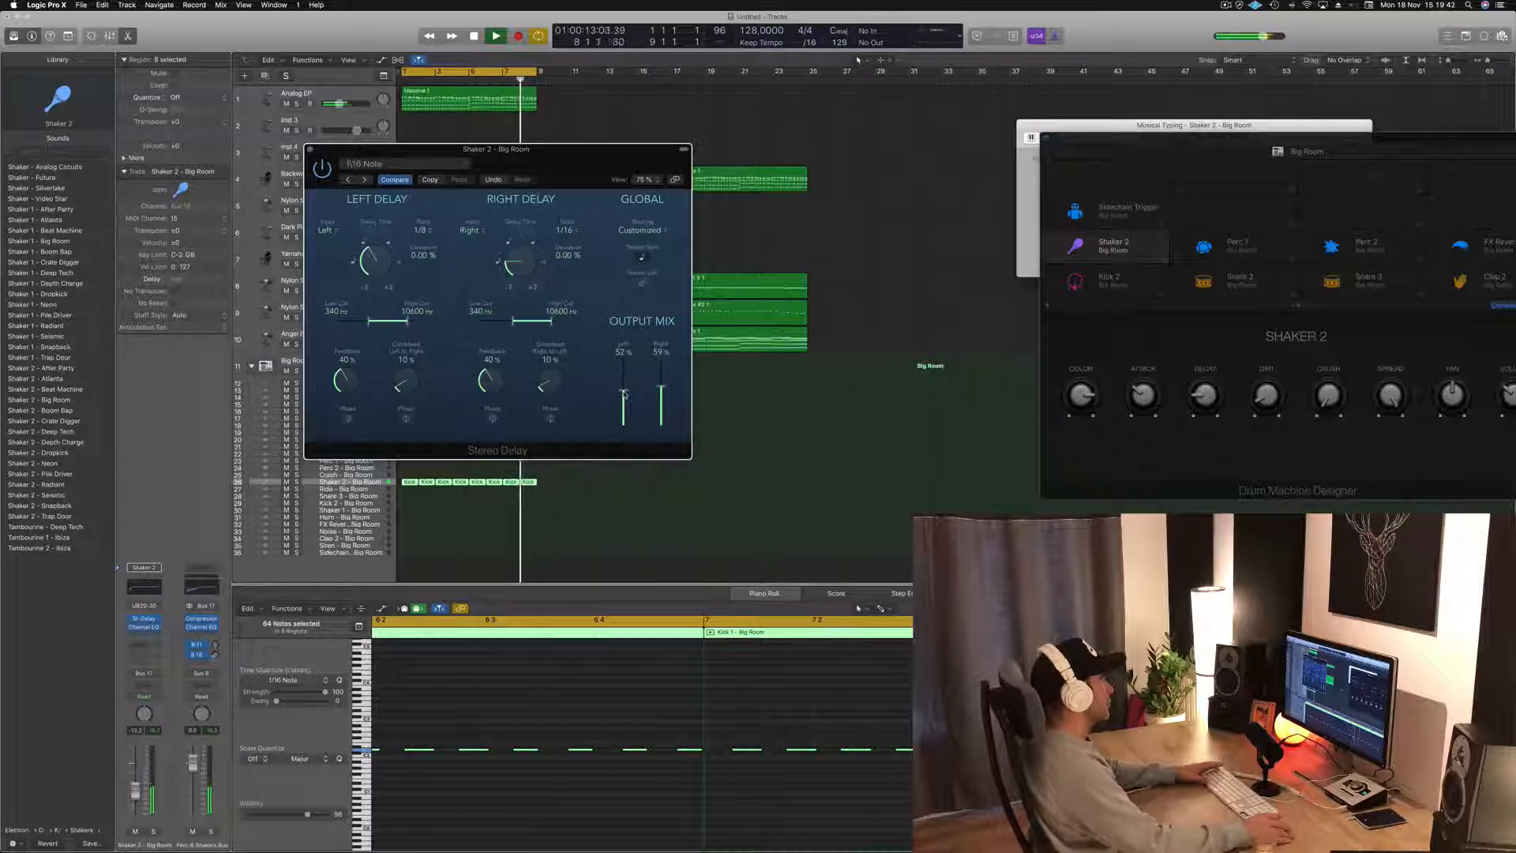
left_click_drag(661, 389, 668, 308)
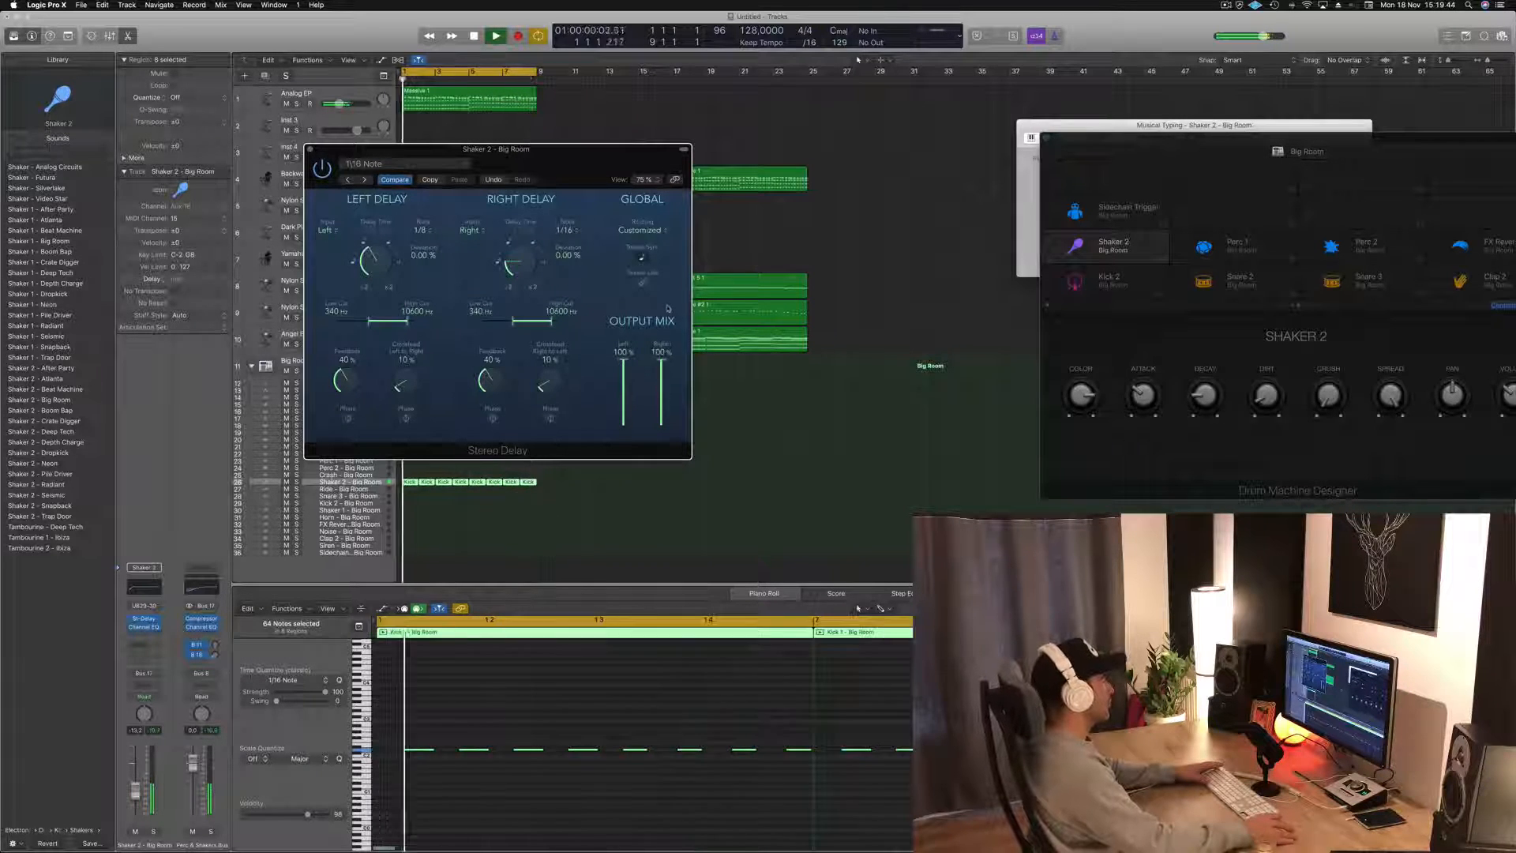
left_click_drag(658, 400, 624, 375)
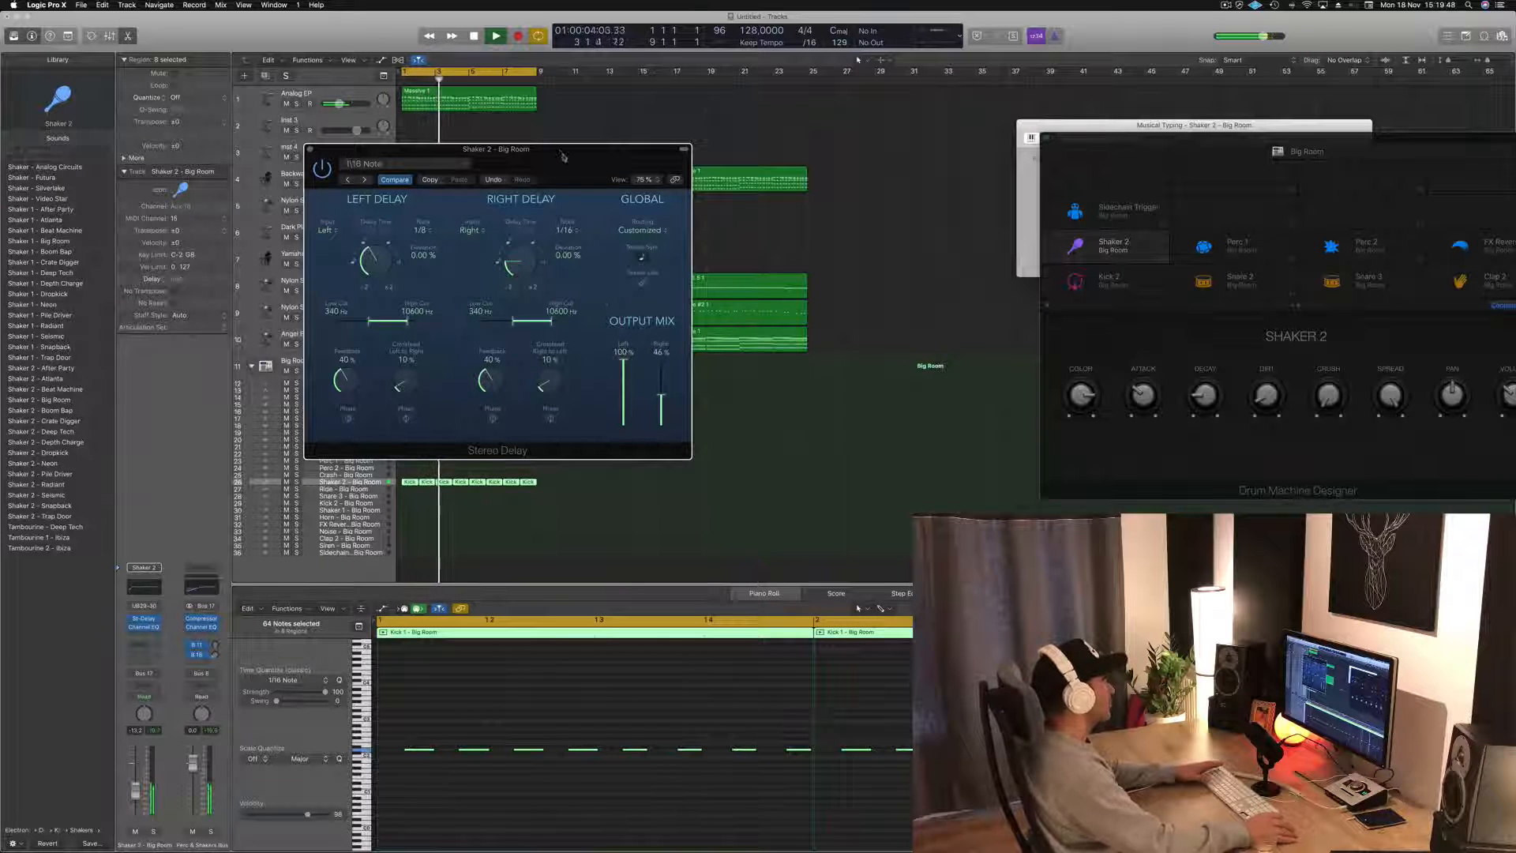
left_click_drag(563, 155, 716, 181)
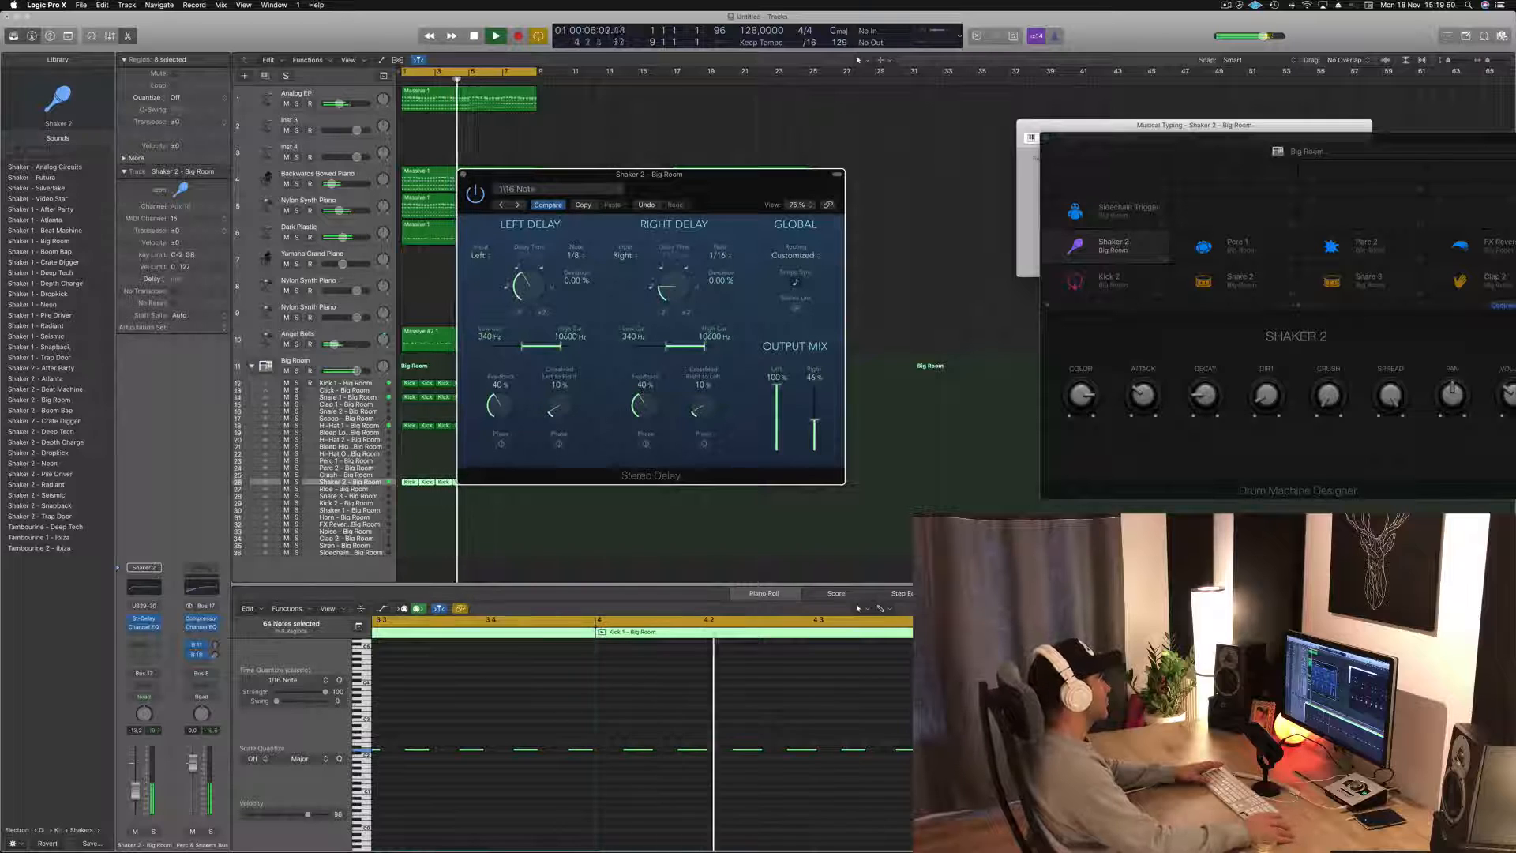
left_click(462, 175)
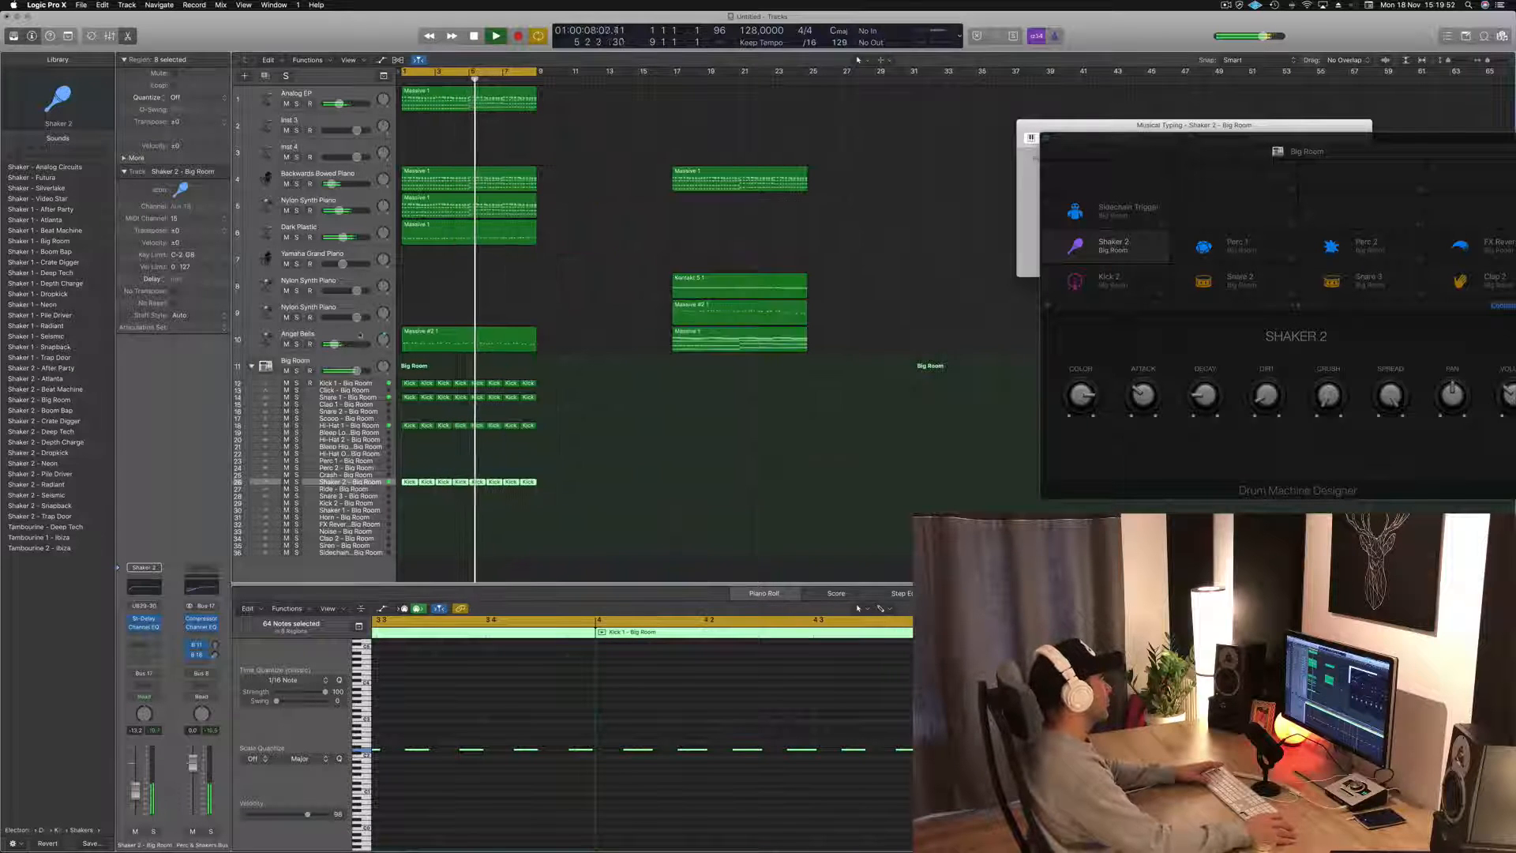
- Solo Shaker 2 to hear it alone, unsolo it and lower its channel volume slightly
left_click(343, 338)
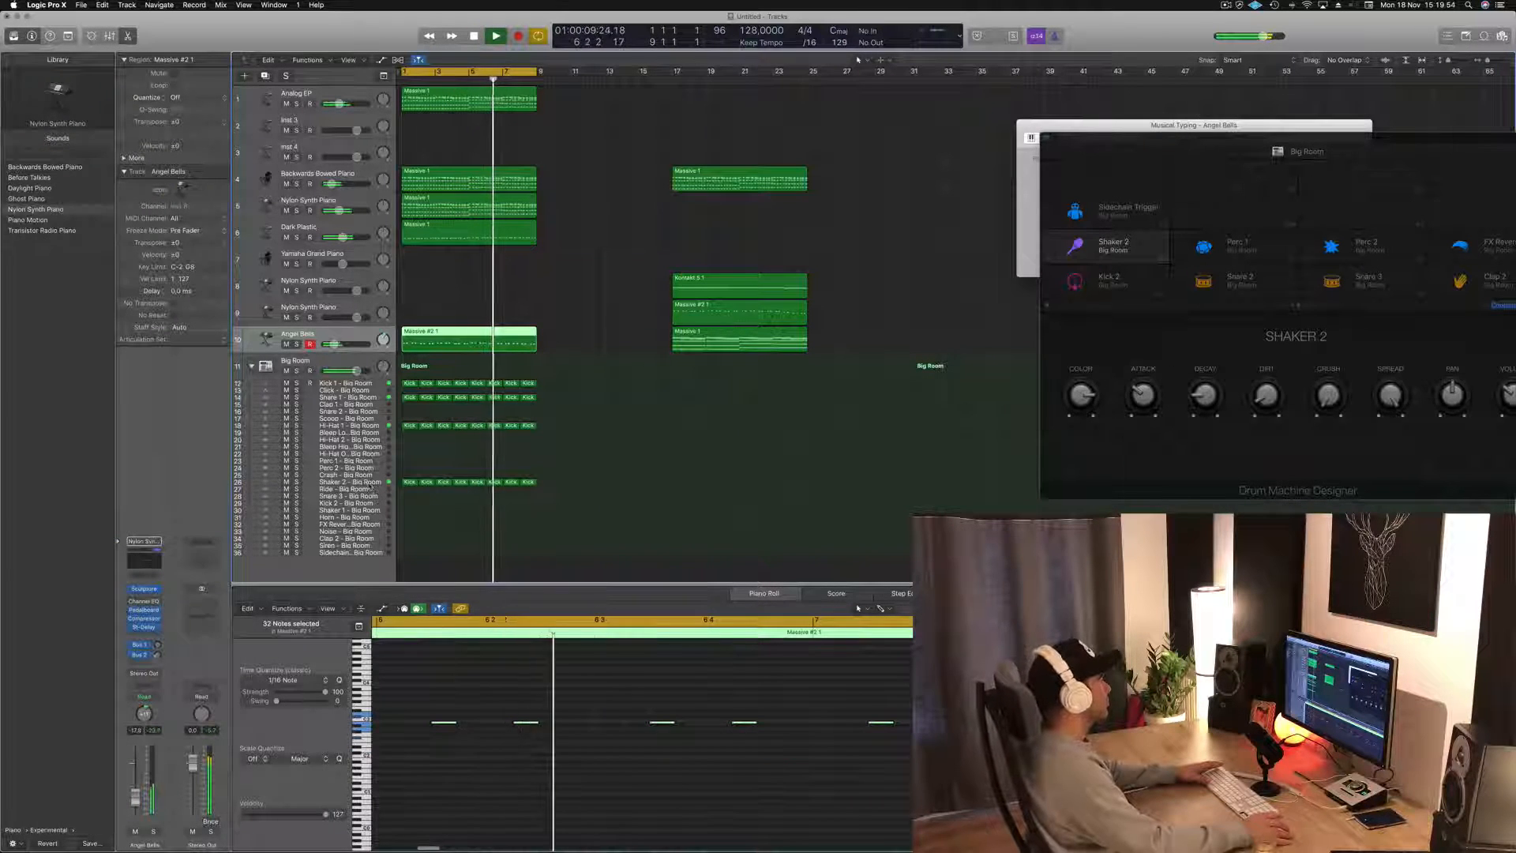
left_click(307, 483)
key("s")
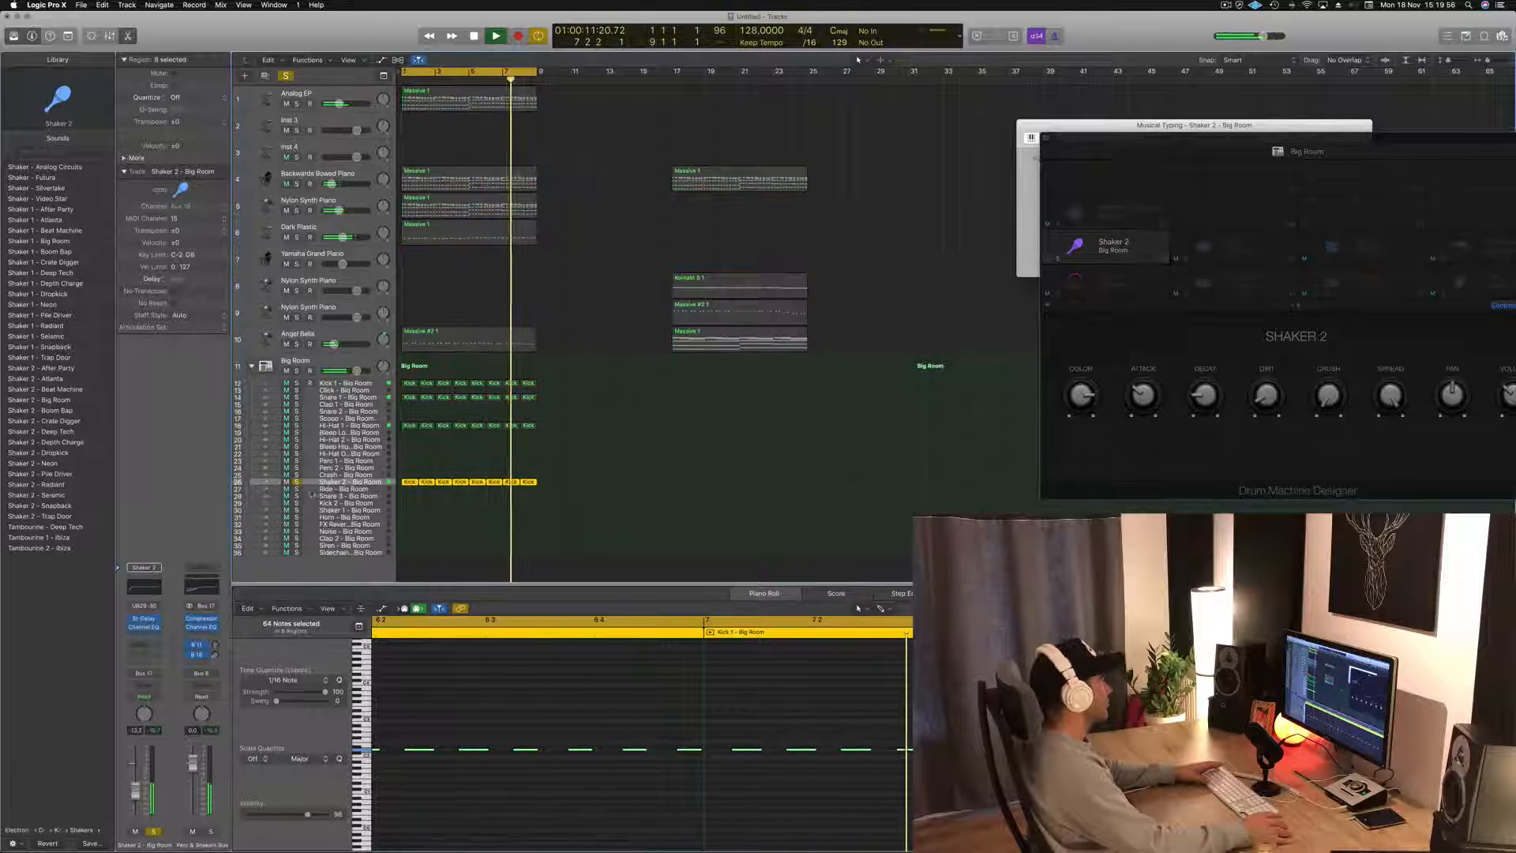
key("s")
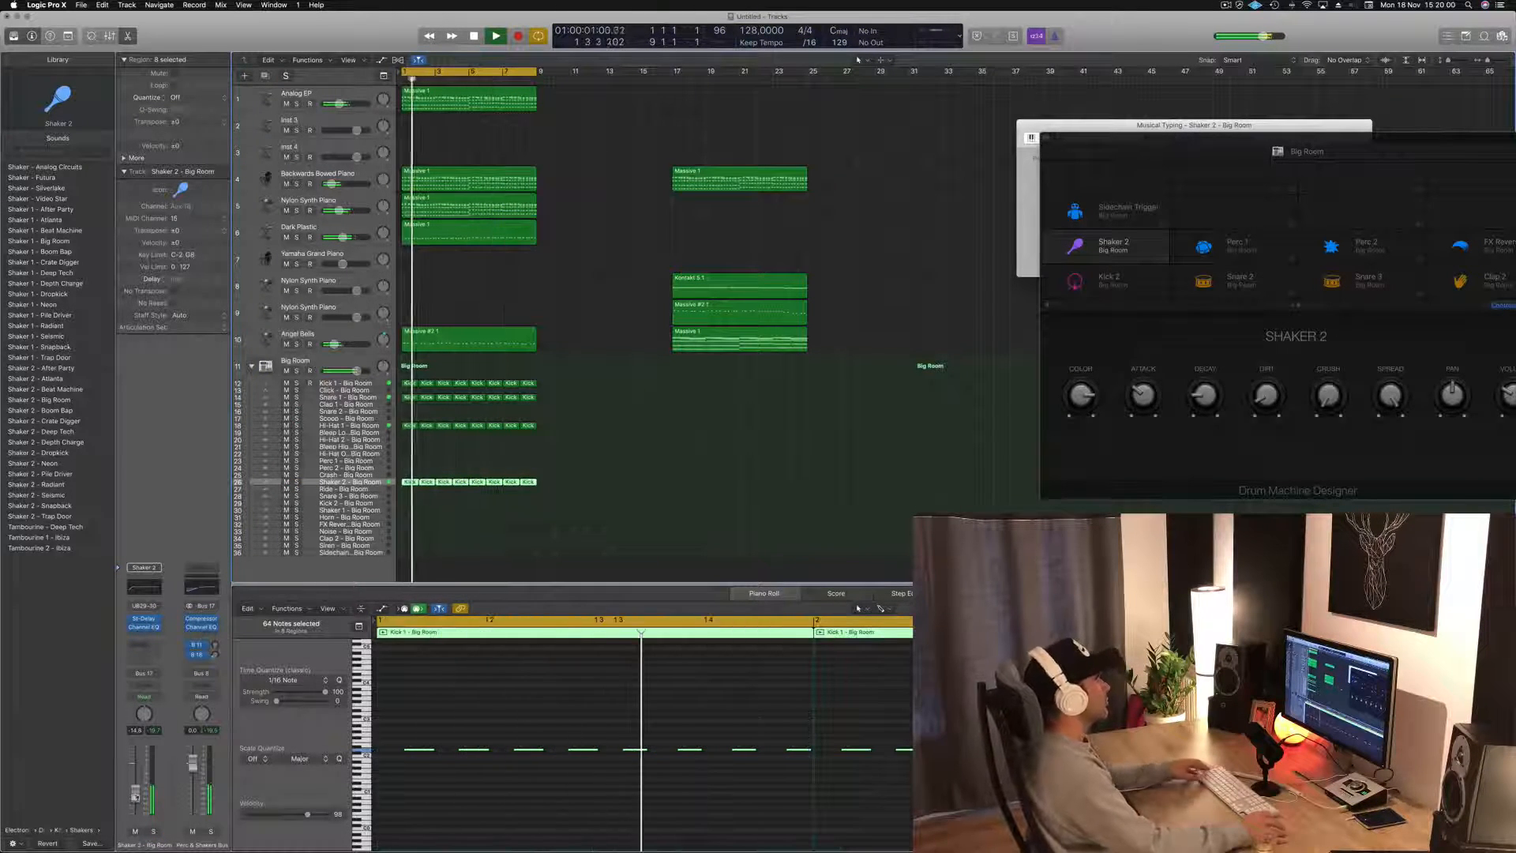
- Move the four spare piano regions at bars 17 to 24 further along the timeline to bar 35
scroll(718, 447, "left", 3)
left_click_drag(592, 133, 702, 354)
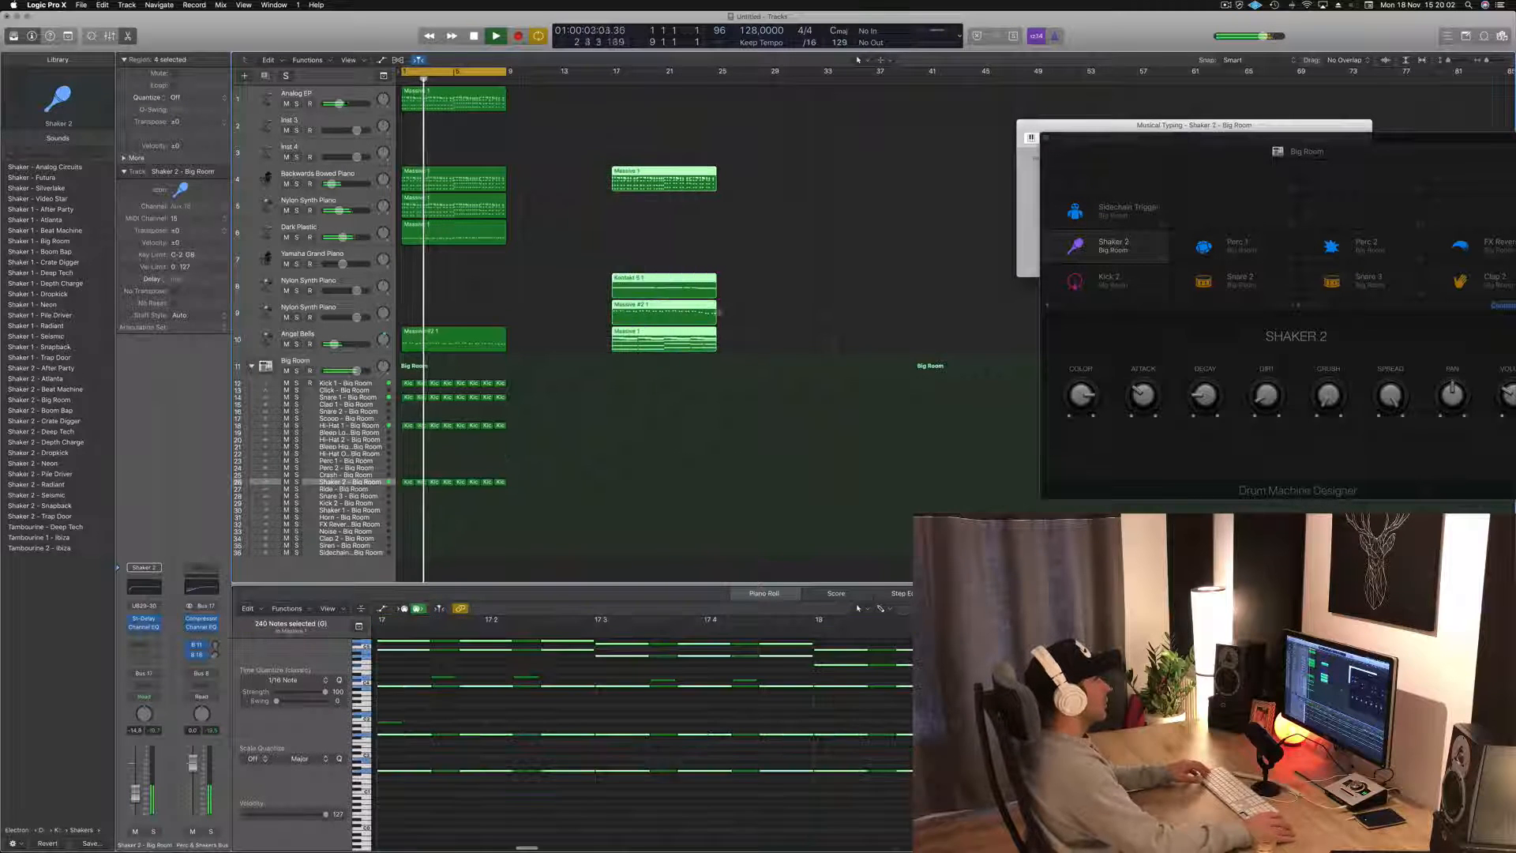
left_click_drag(663, 166, 907, 168)
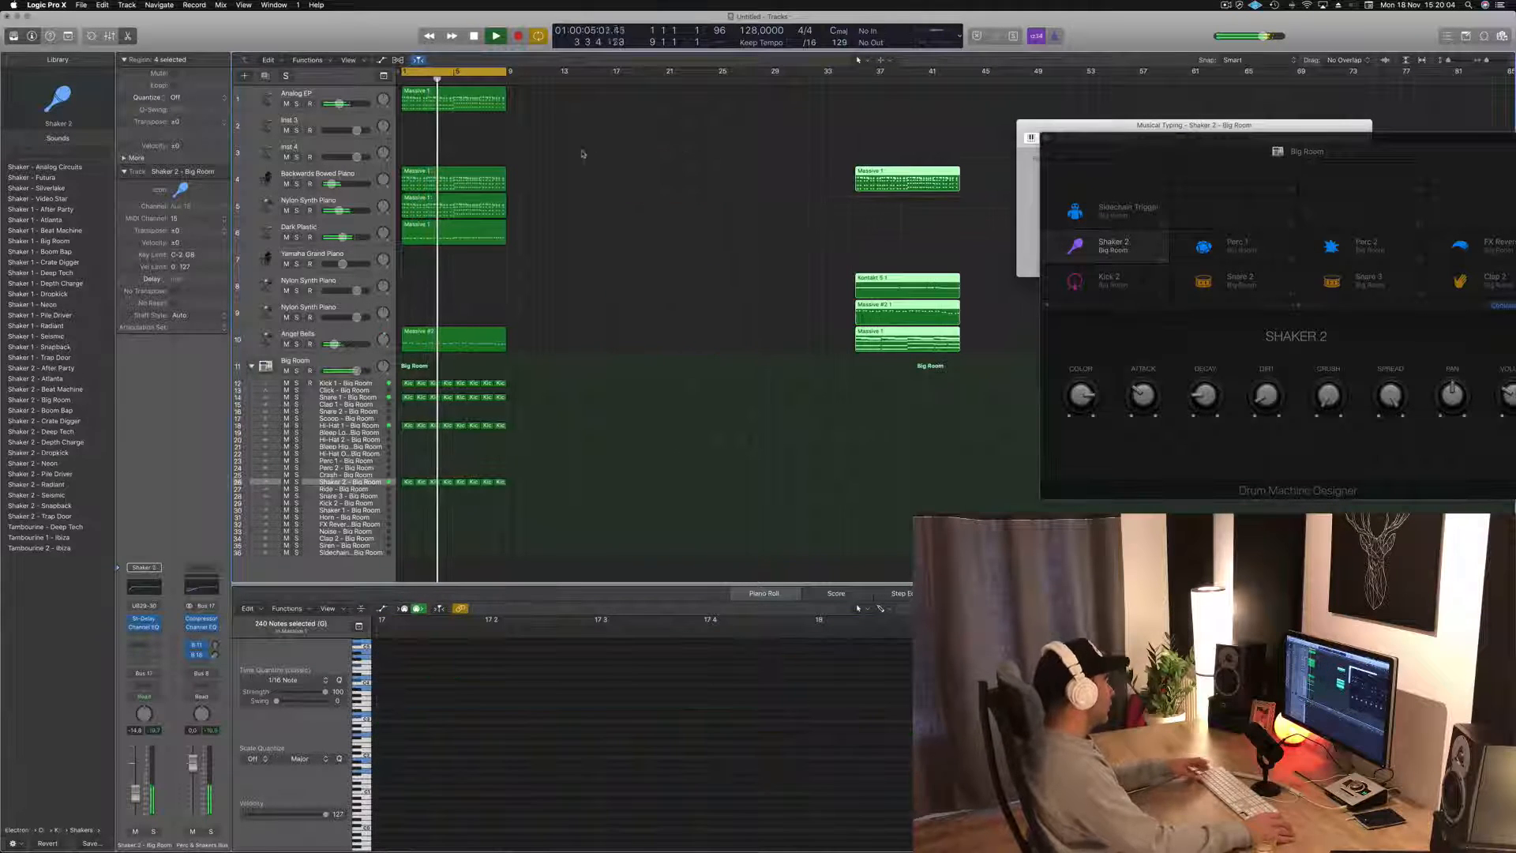
left_click(580, 160)
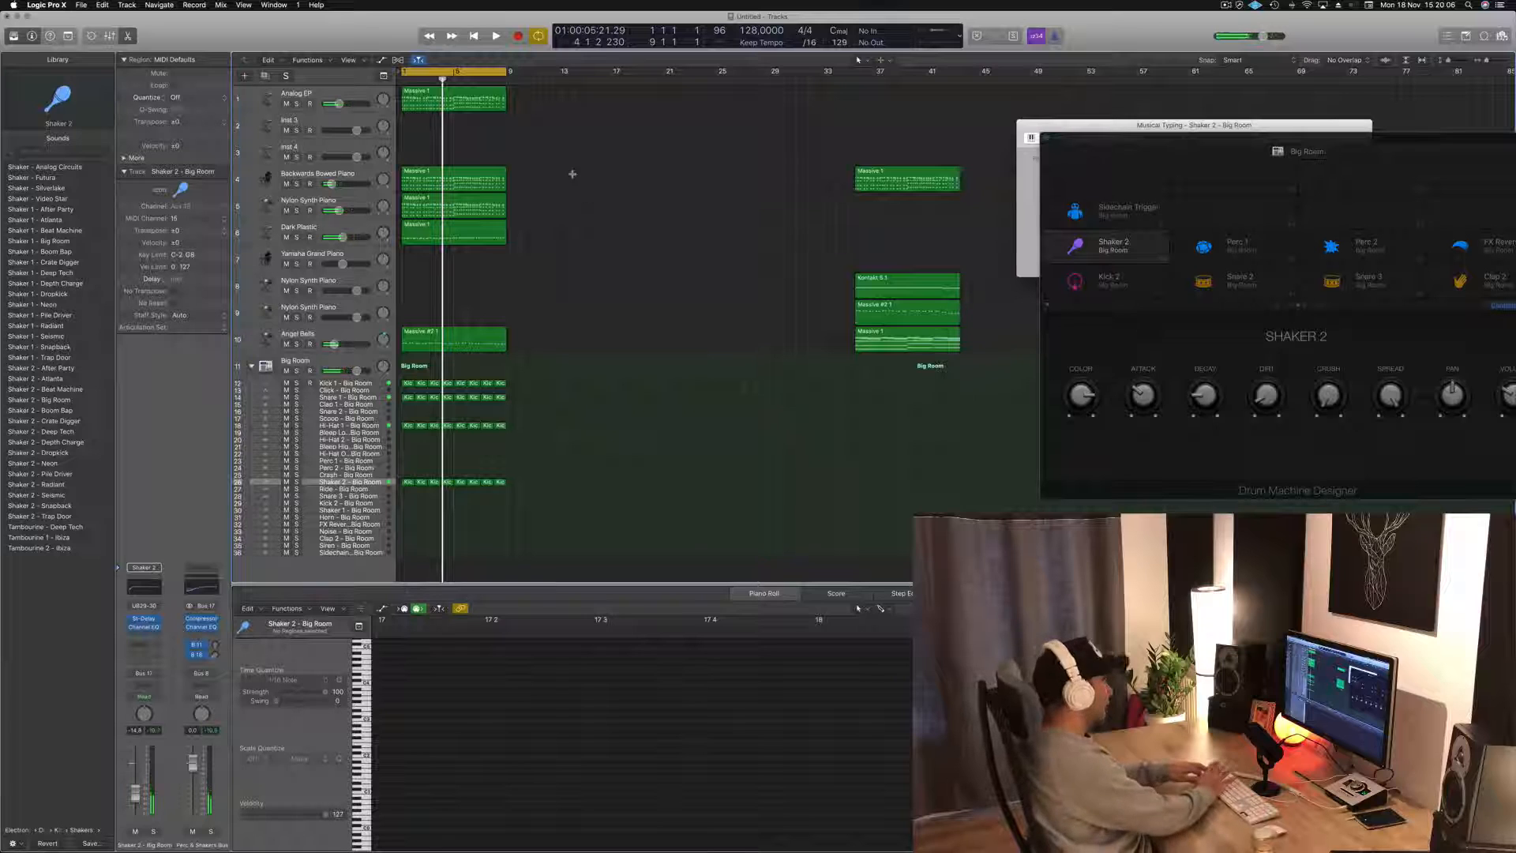
- Repeat the bars 1 to 8 section three times across all tracks and extend the cycle range to cover bars 1 to 32
key("ctrl+super+r")
key("ctrl+super+r")
key("ctrl+super+r")
key("space")
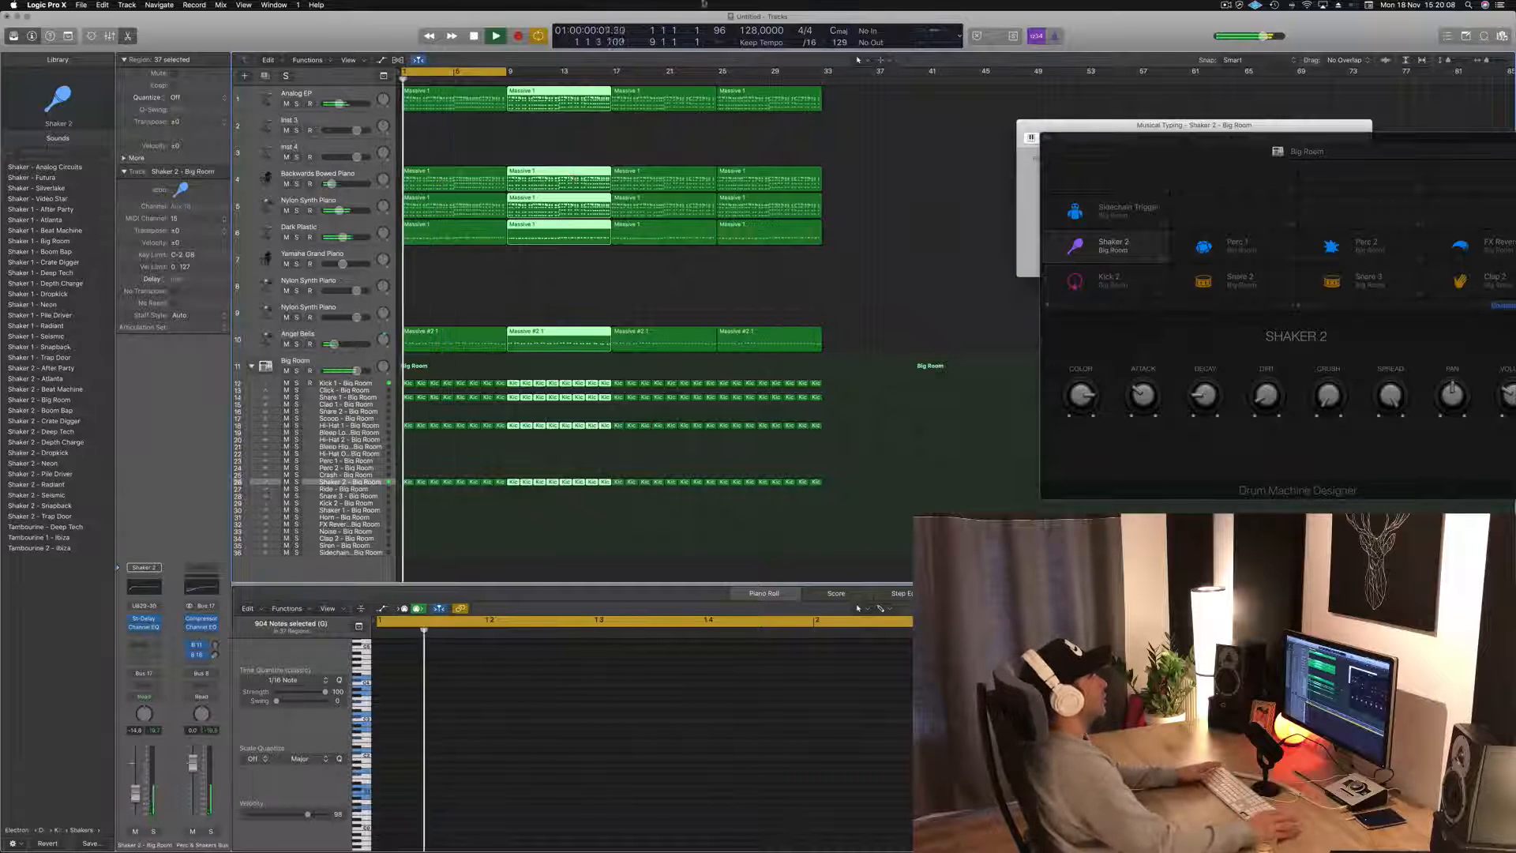
left_click_drag(509, 69, 817, 71)
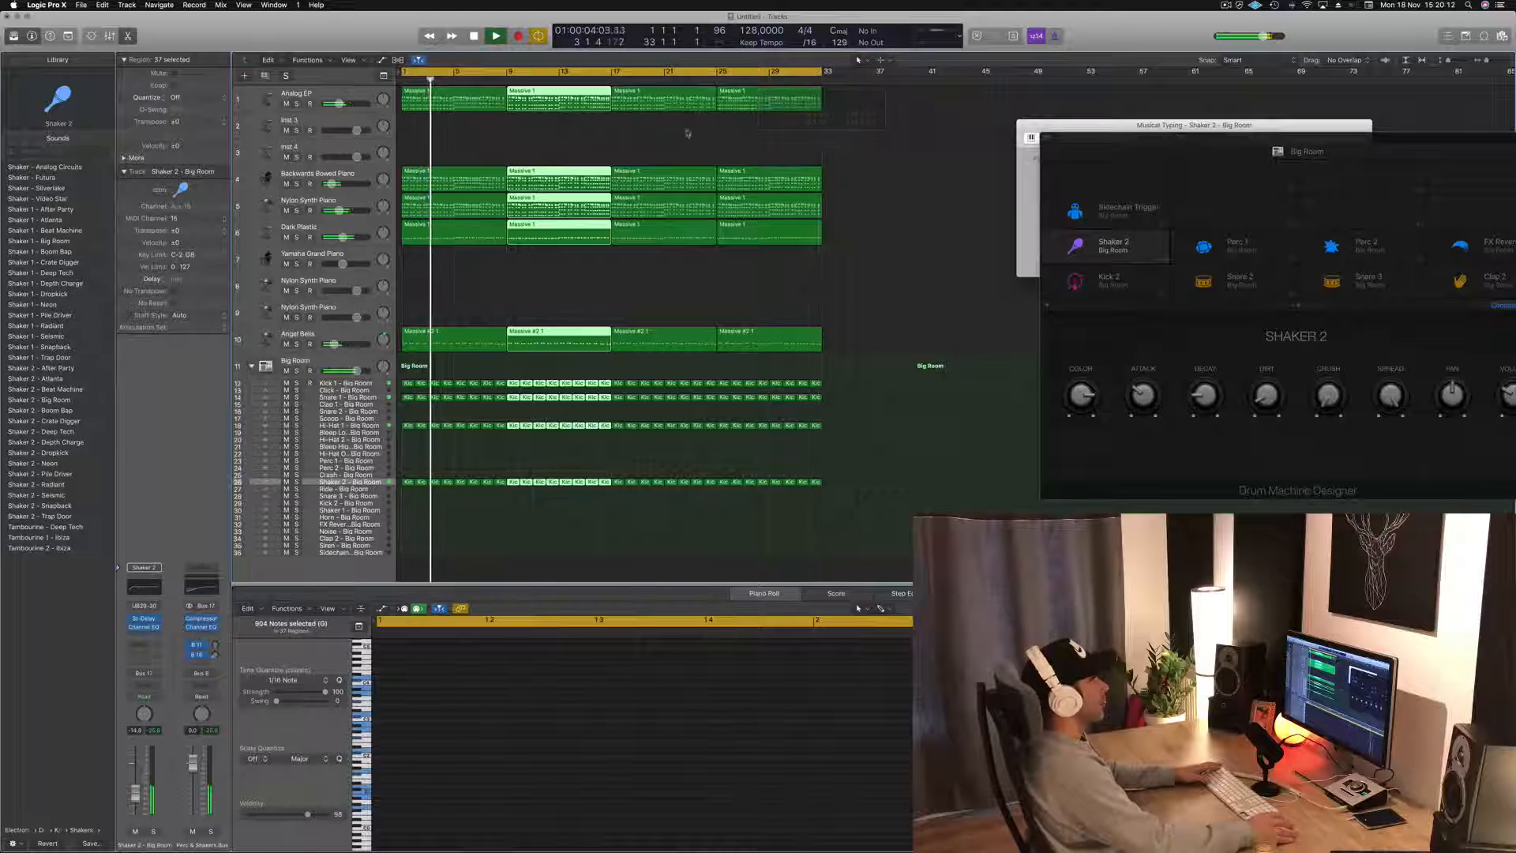
left_click(558, 133)
key("space")
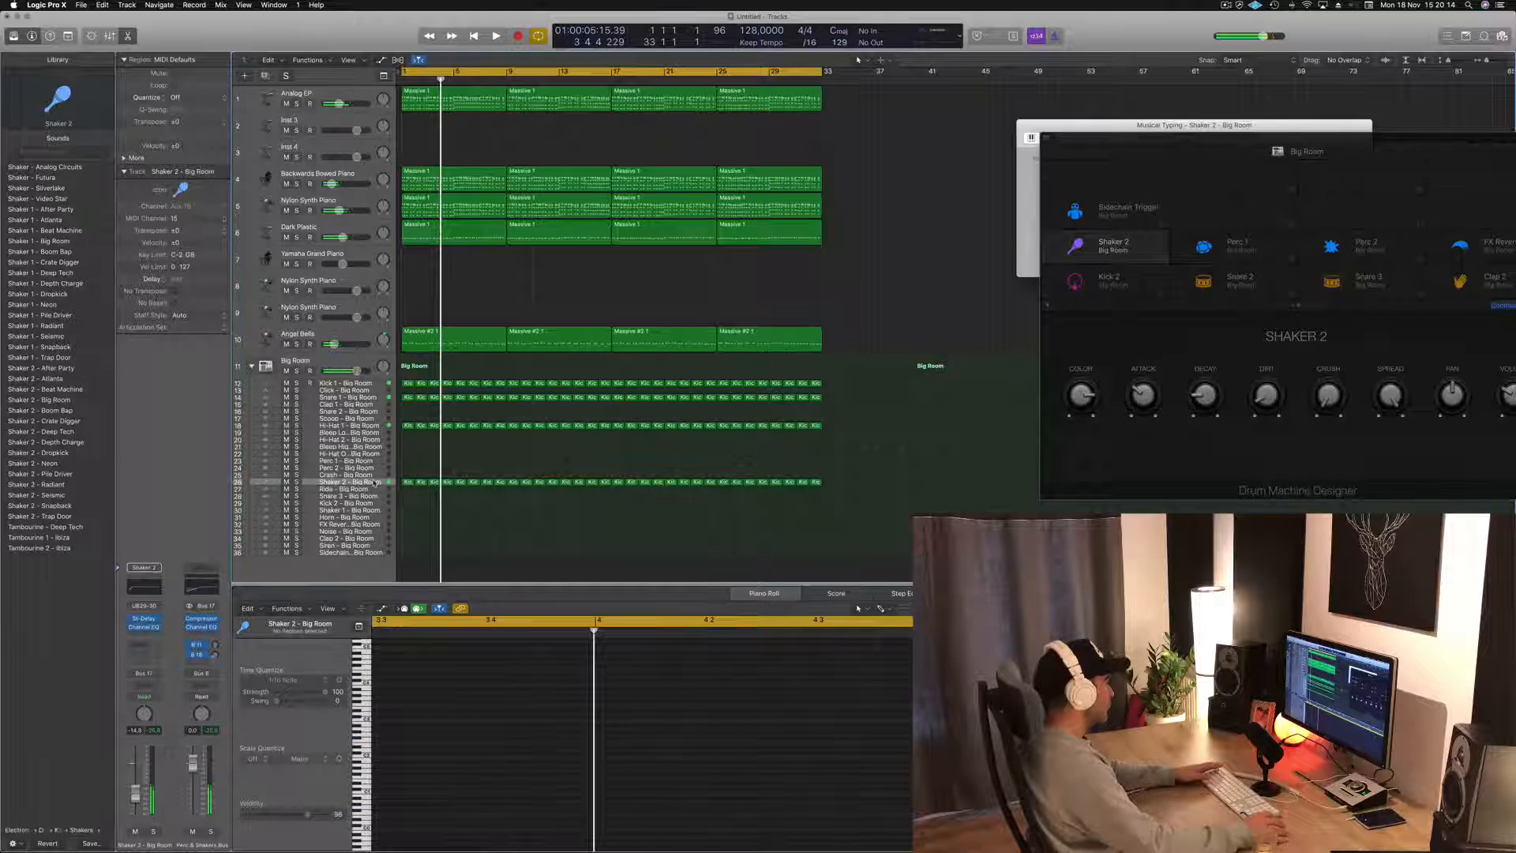
- Lower Shaker 2's channel volume further and play the arrangement to check its balance
left_click(375, 481)
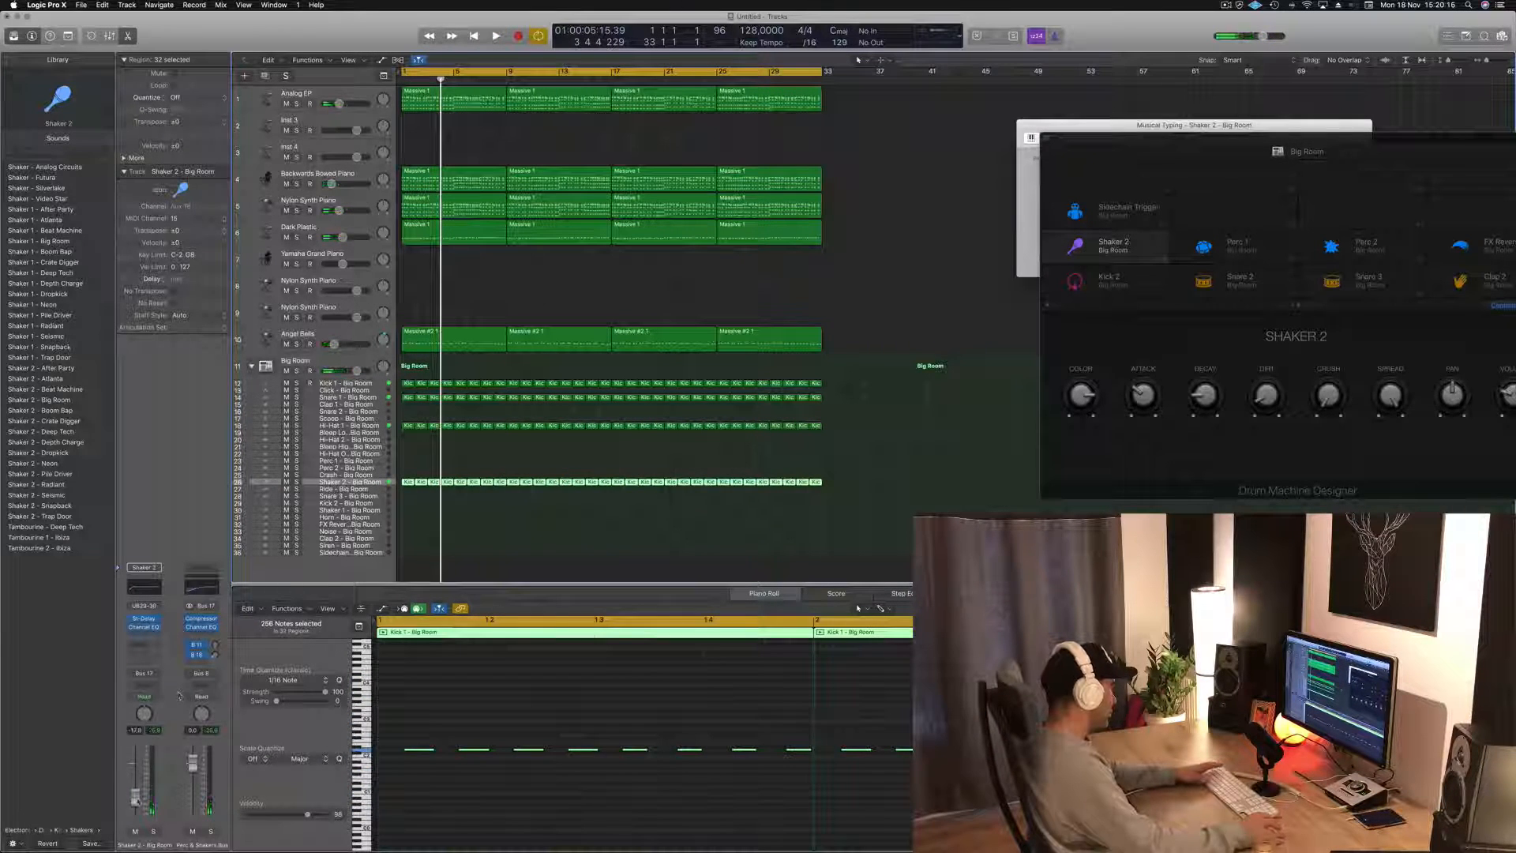
key("space")
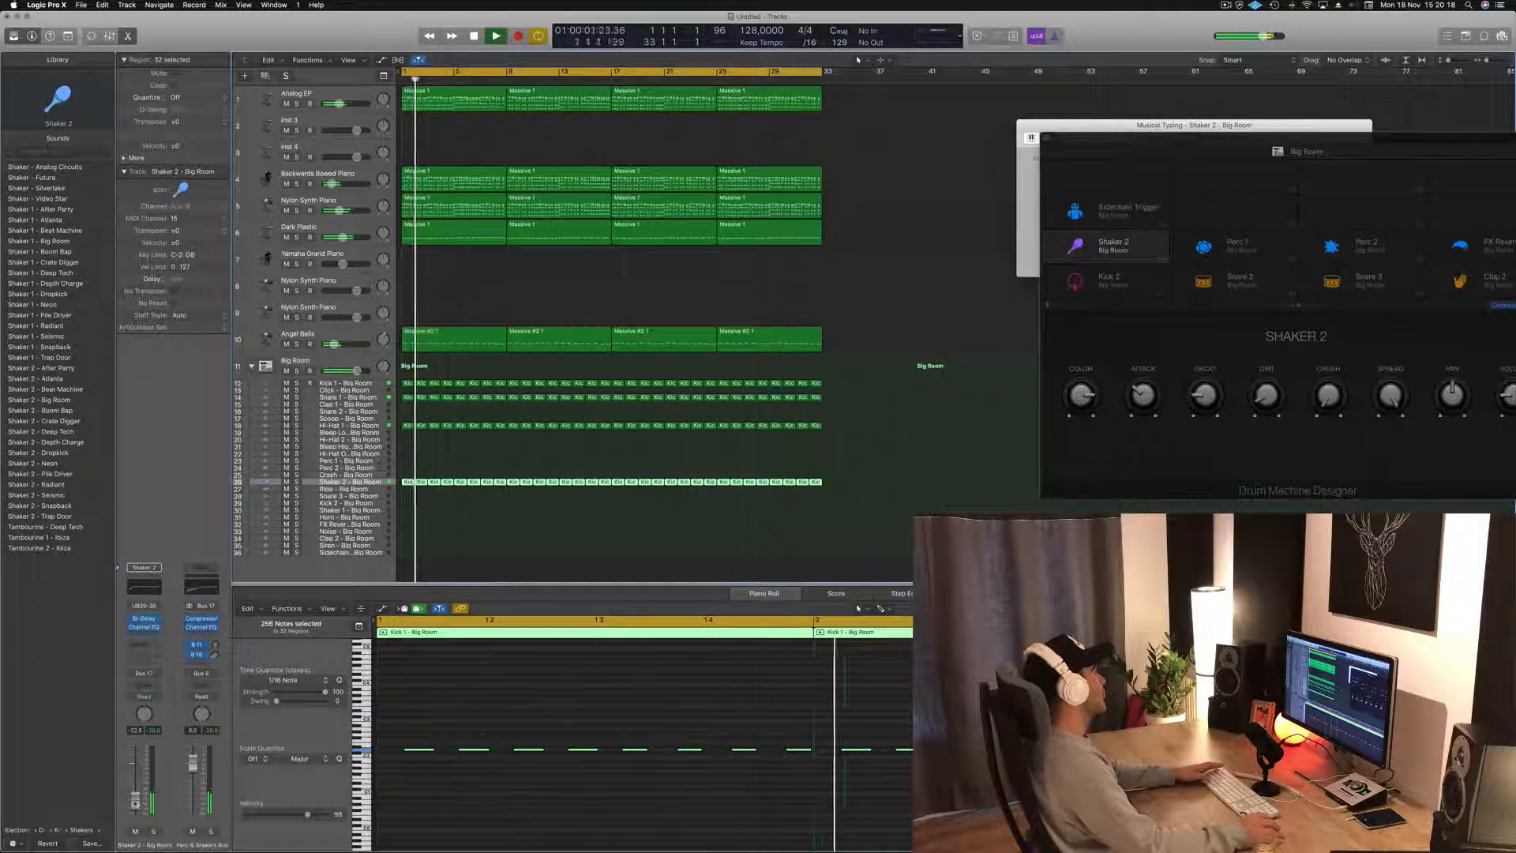
key("space")
left_click(520, 525)
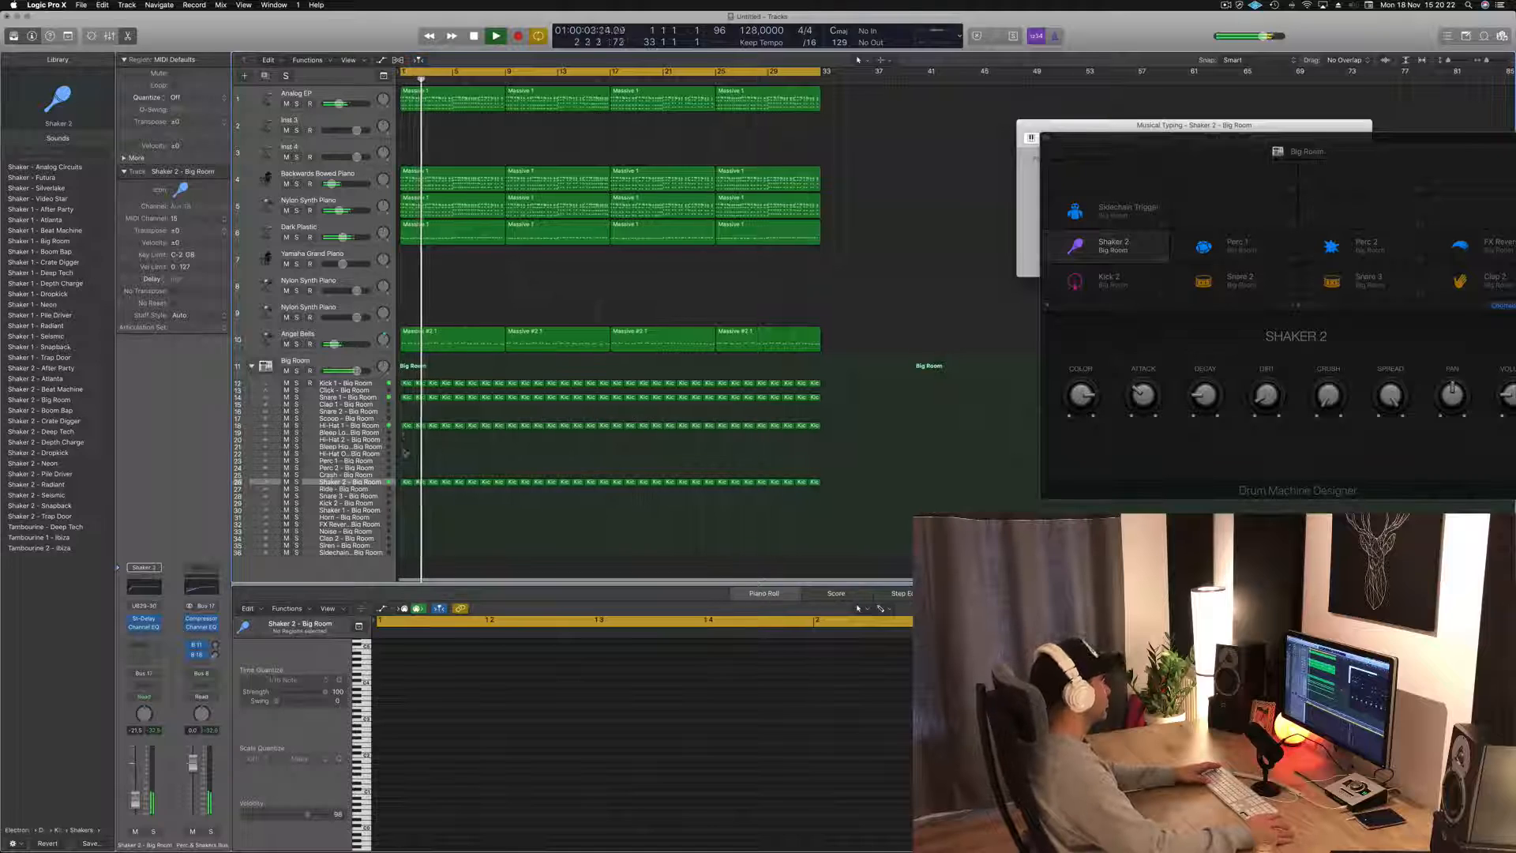
- Copy the first Snare 1 region down to the Clap 1 track and delete its second note, keeping only the beat 2 hit
key("super+Right")
key("super+Right")
key("super+Right")
key("space")
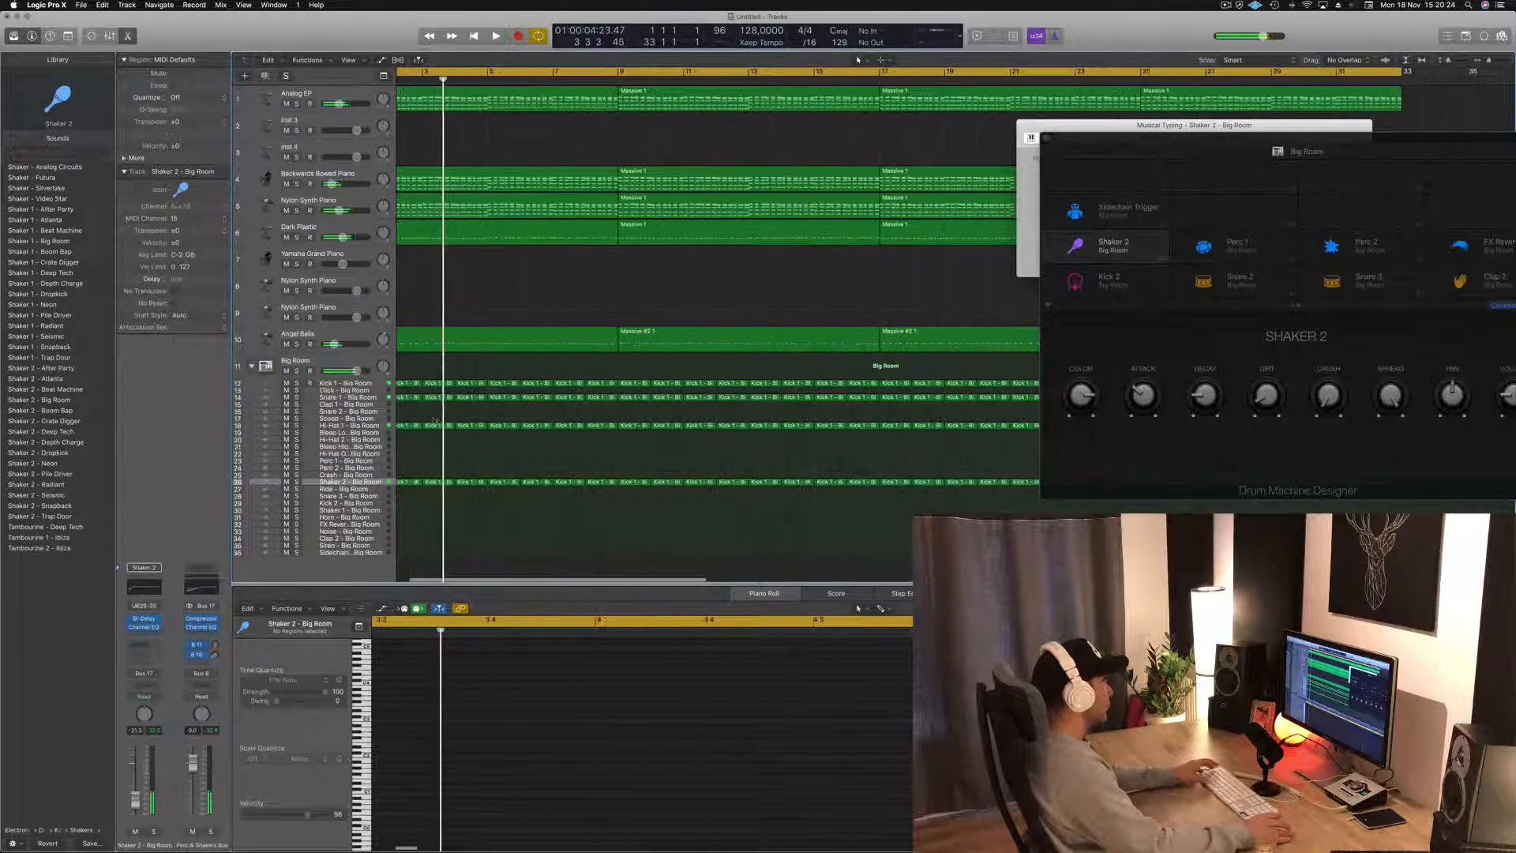
scroll(445, 417, "left", 2)
left_click(416, 397)
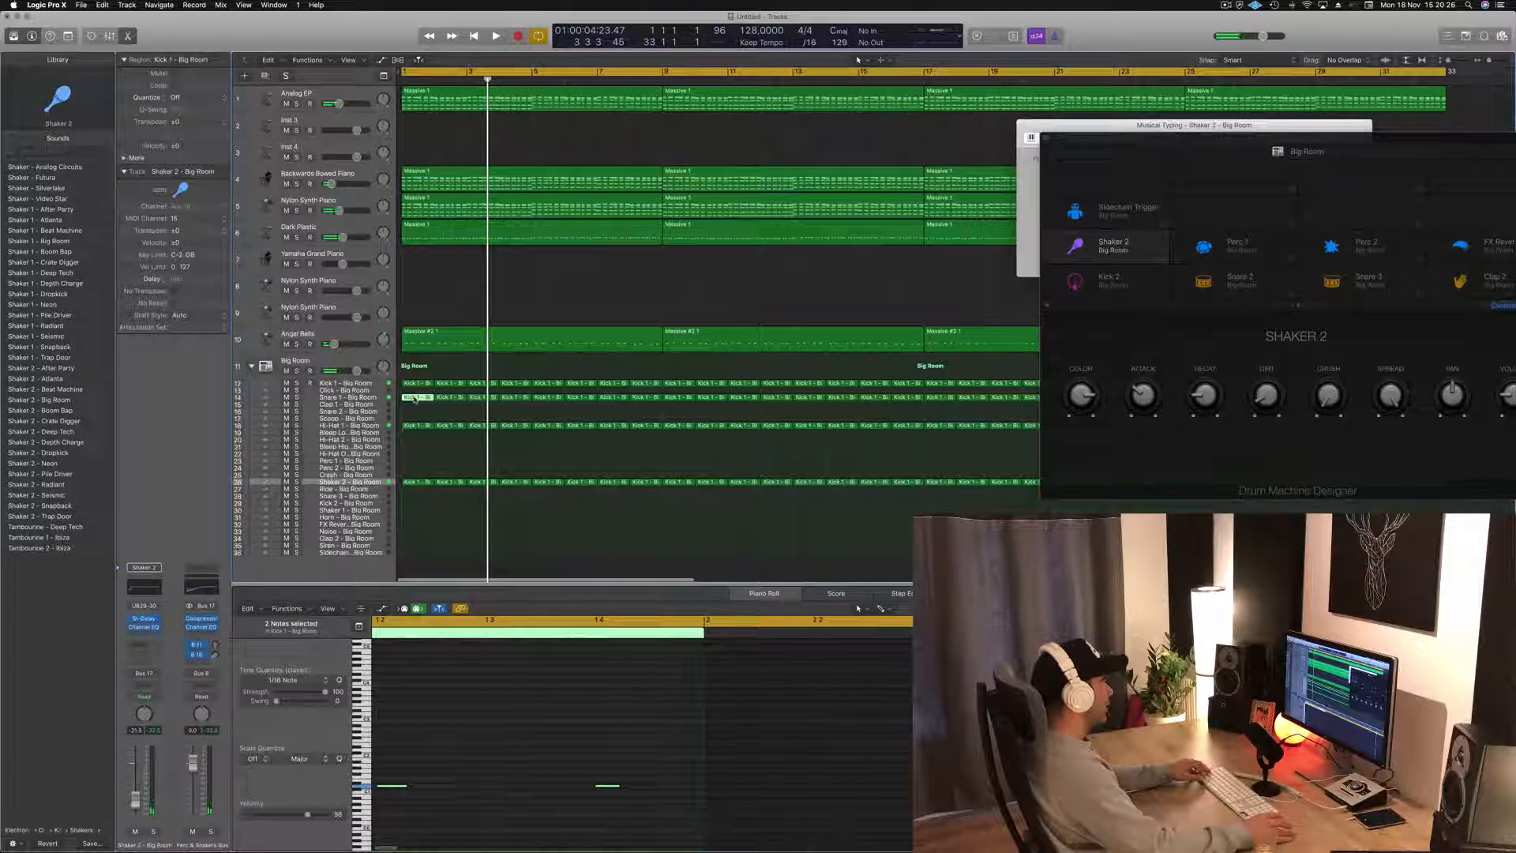
left_click_drag(415, 399, 412, 429)
left_click_drag(506, 746, 627, 817)
left_click_drag(390, 695, 381, 826)
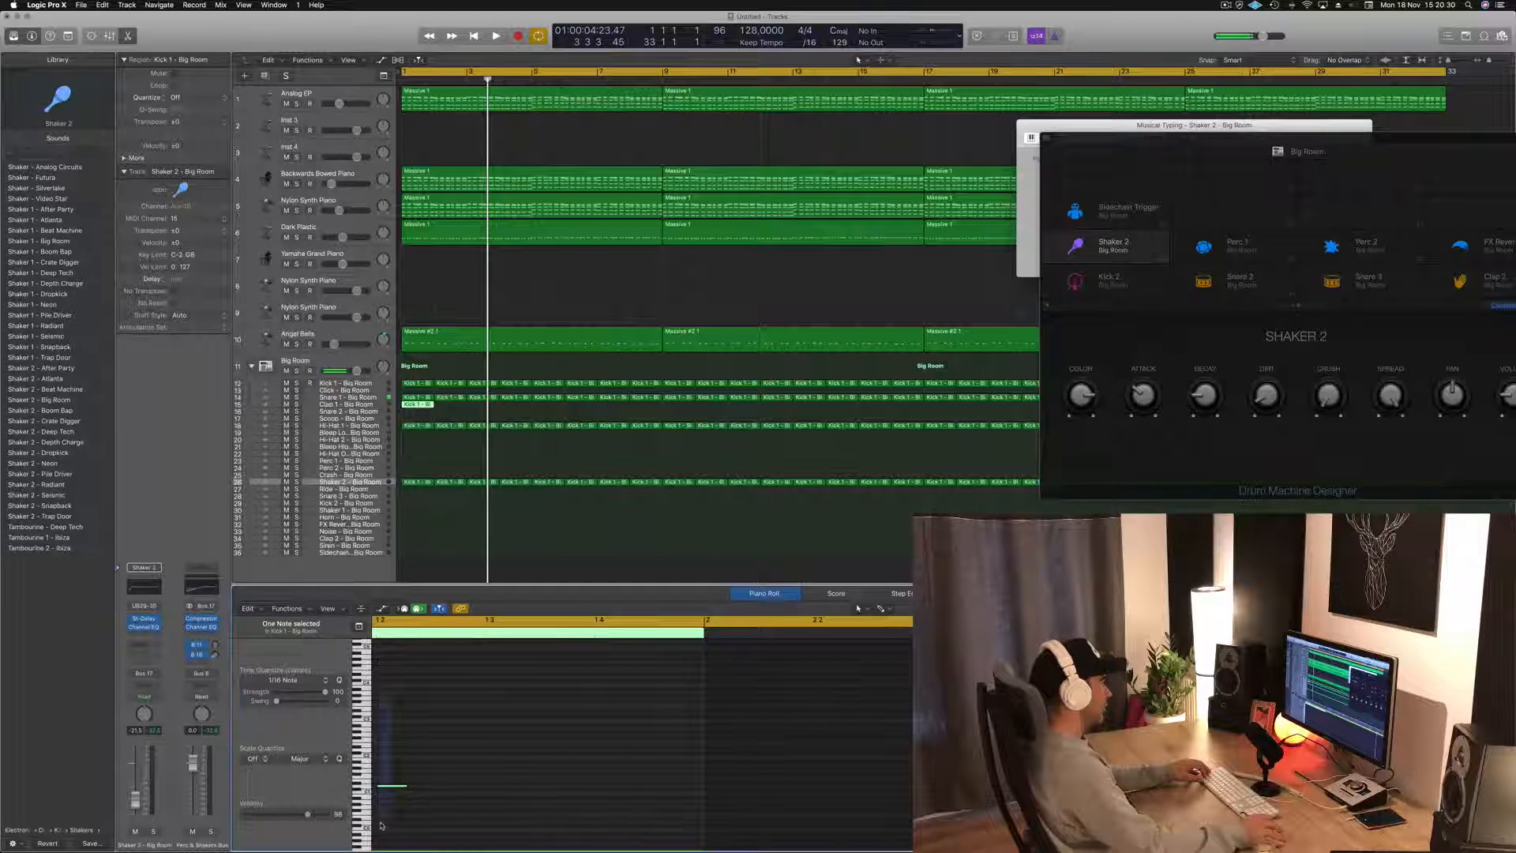
- Reopen the note editor on the Clap 1 region, select its note and play the arrangement from bar 1
key("alt+Return")
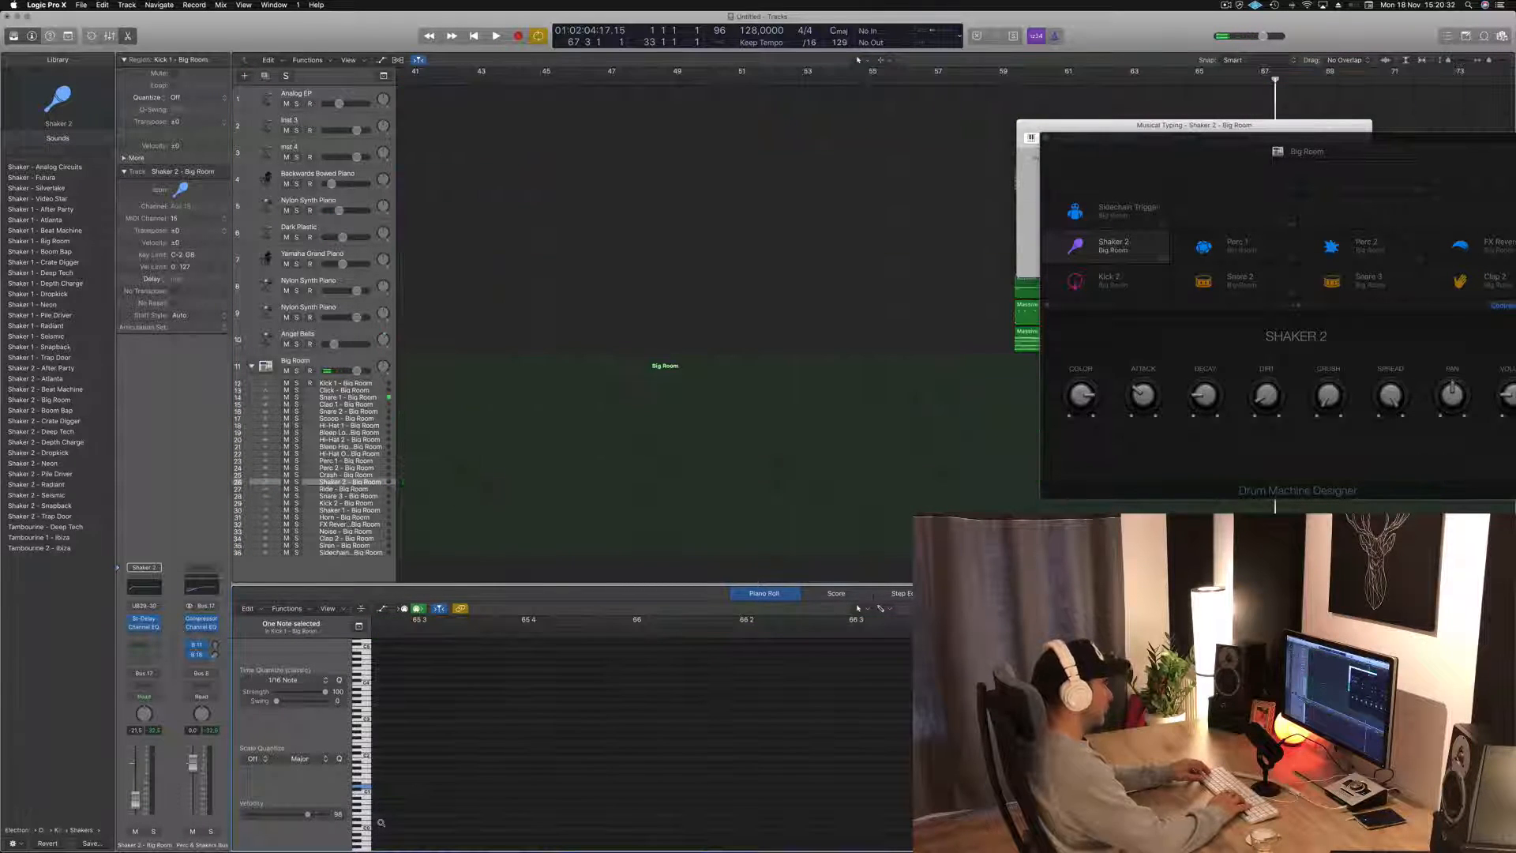
left_click(620, 306, "ctrl+alt")
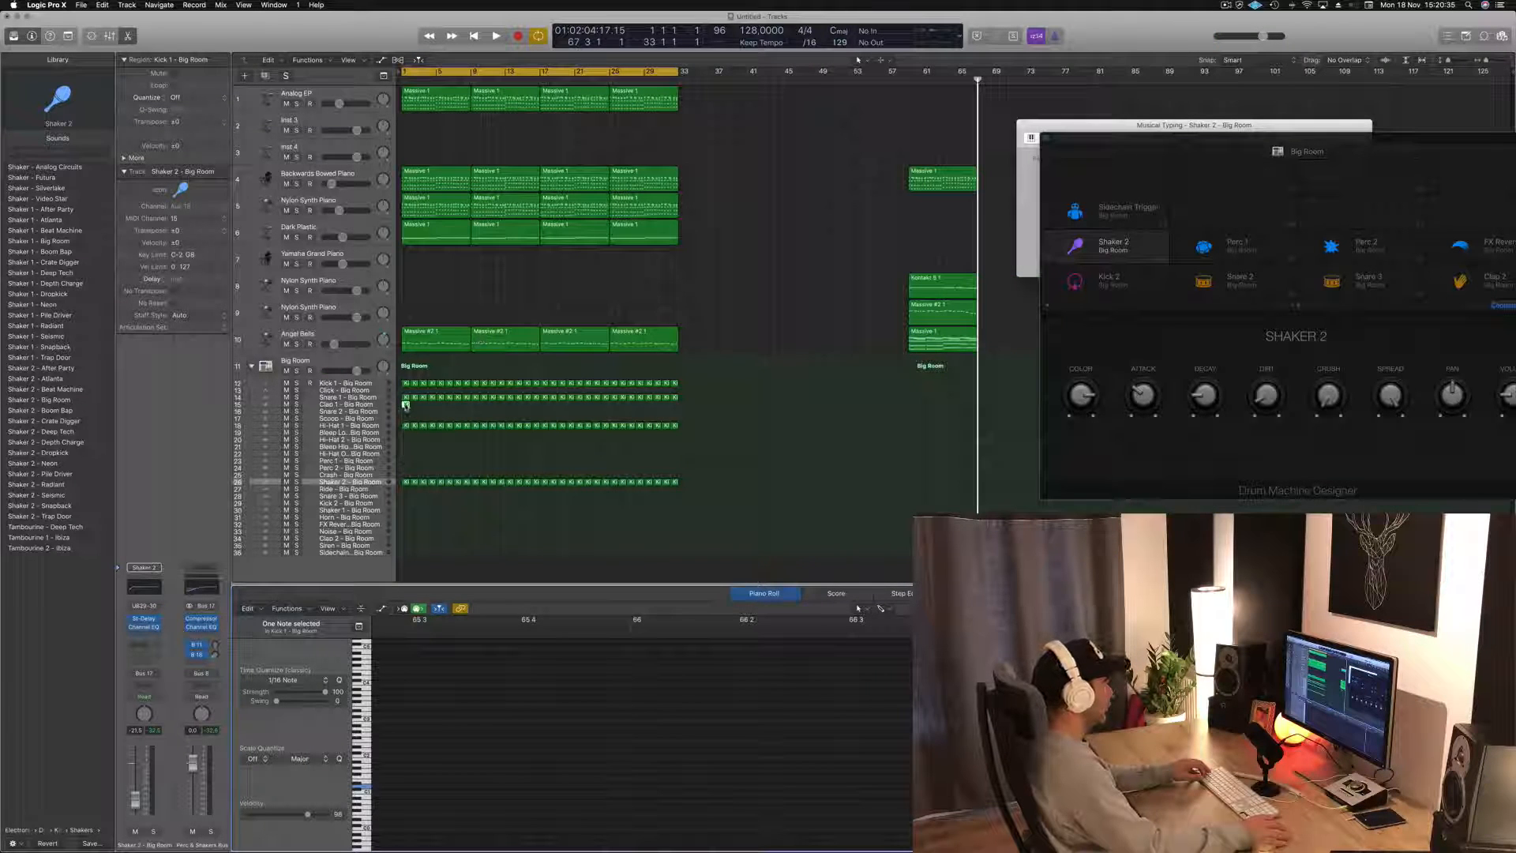
key("e")
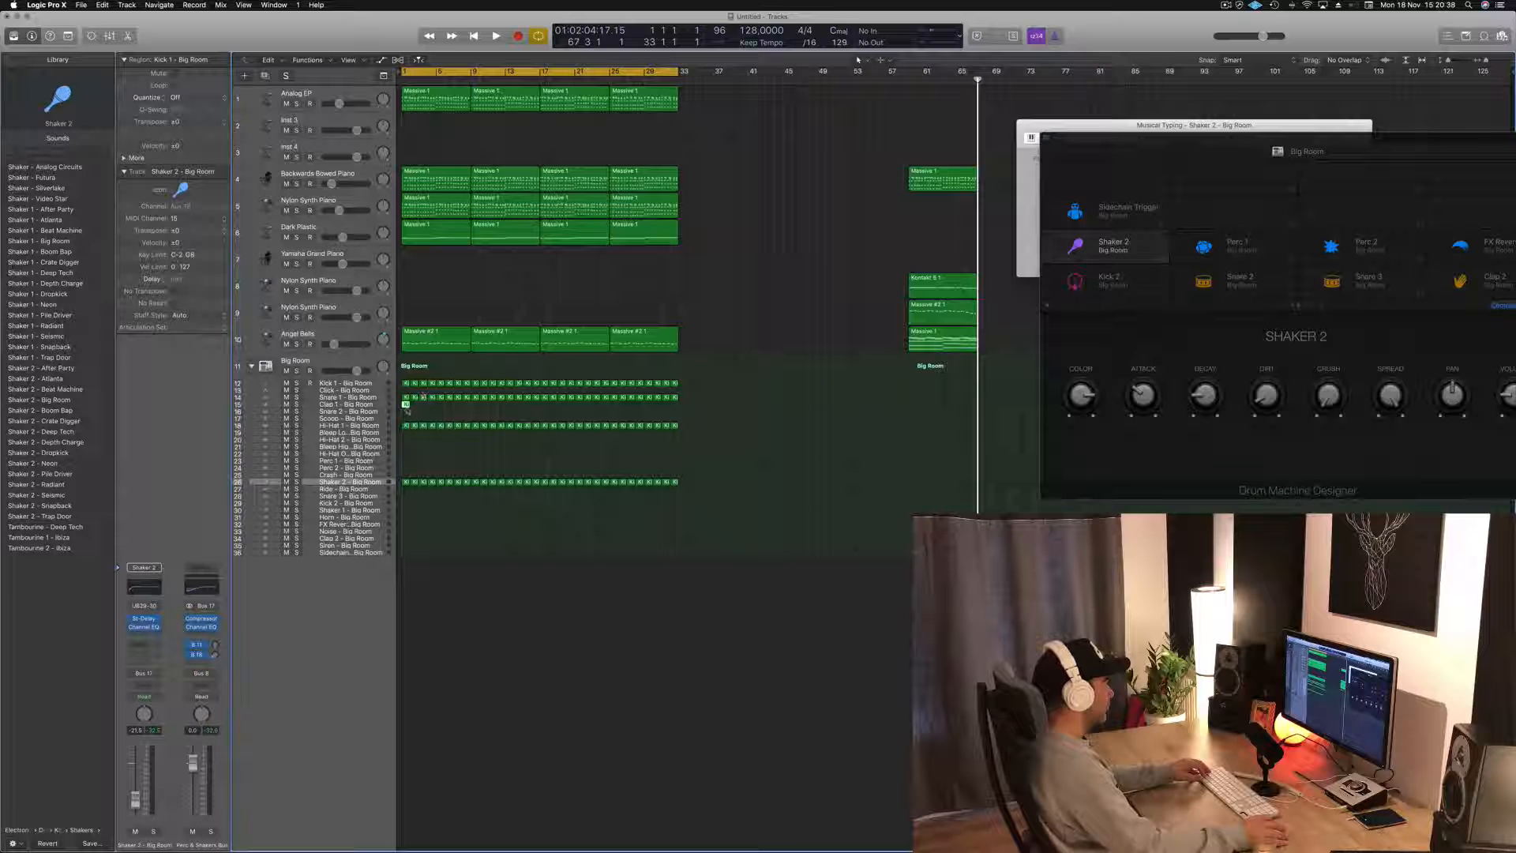
key("e")
left_click_drag(467, 697, 373, 778)
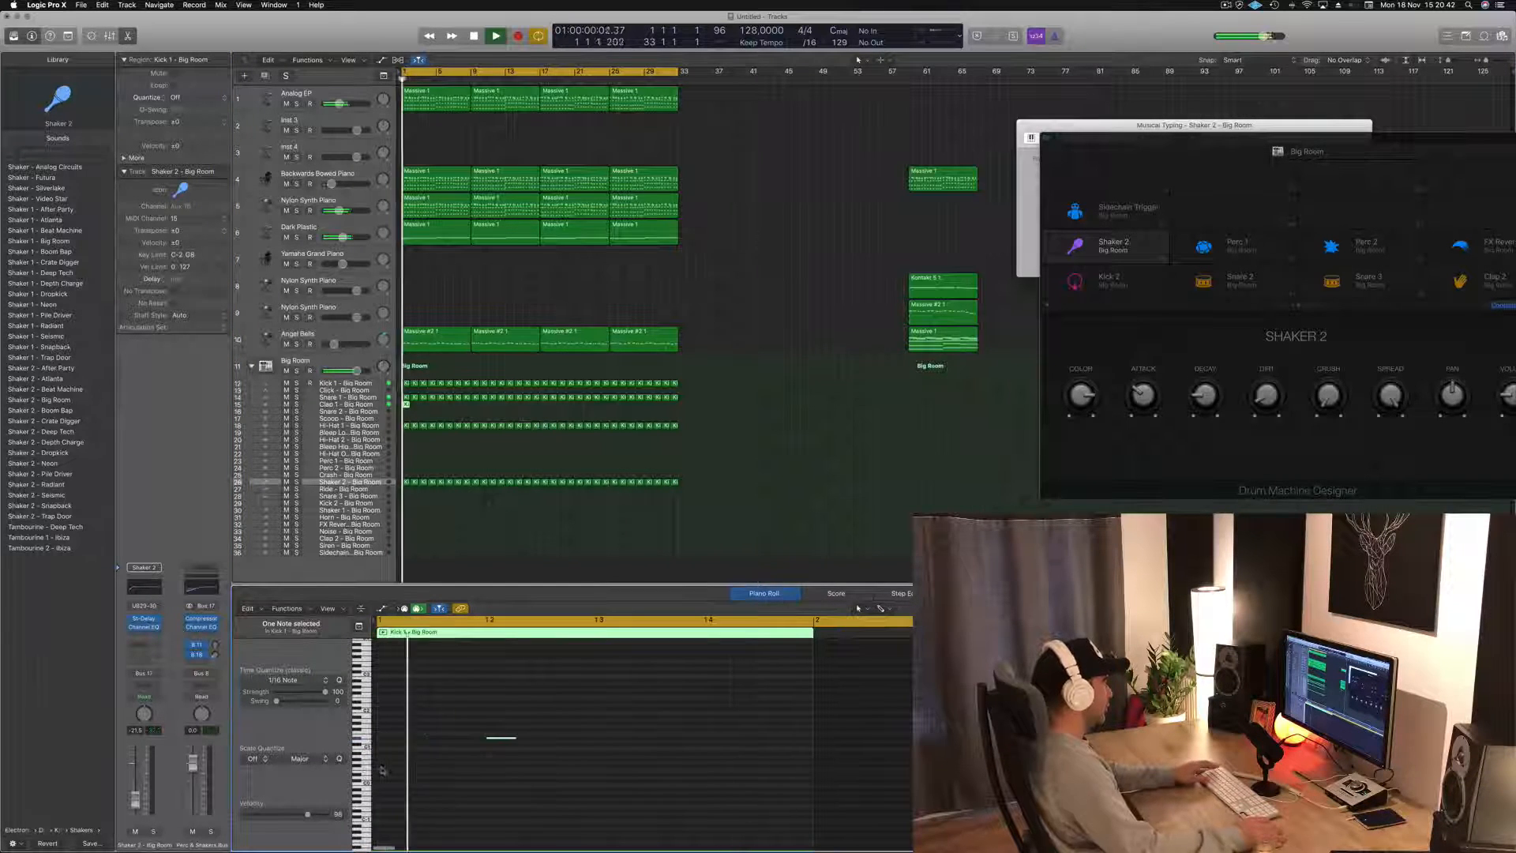
key("Return")
key("space")
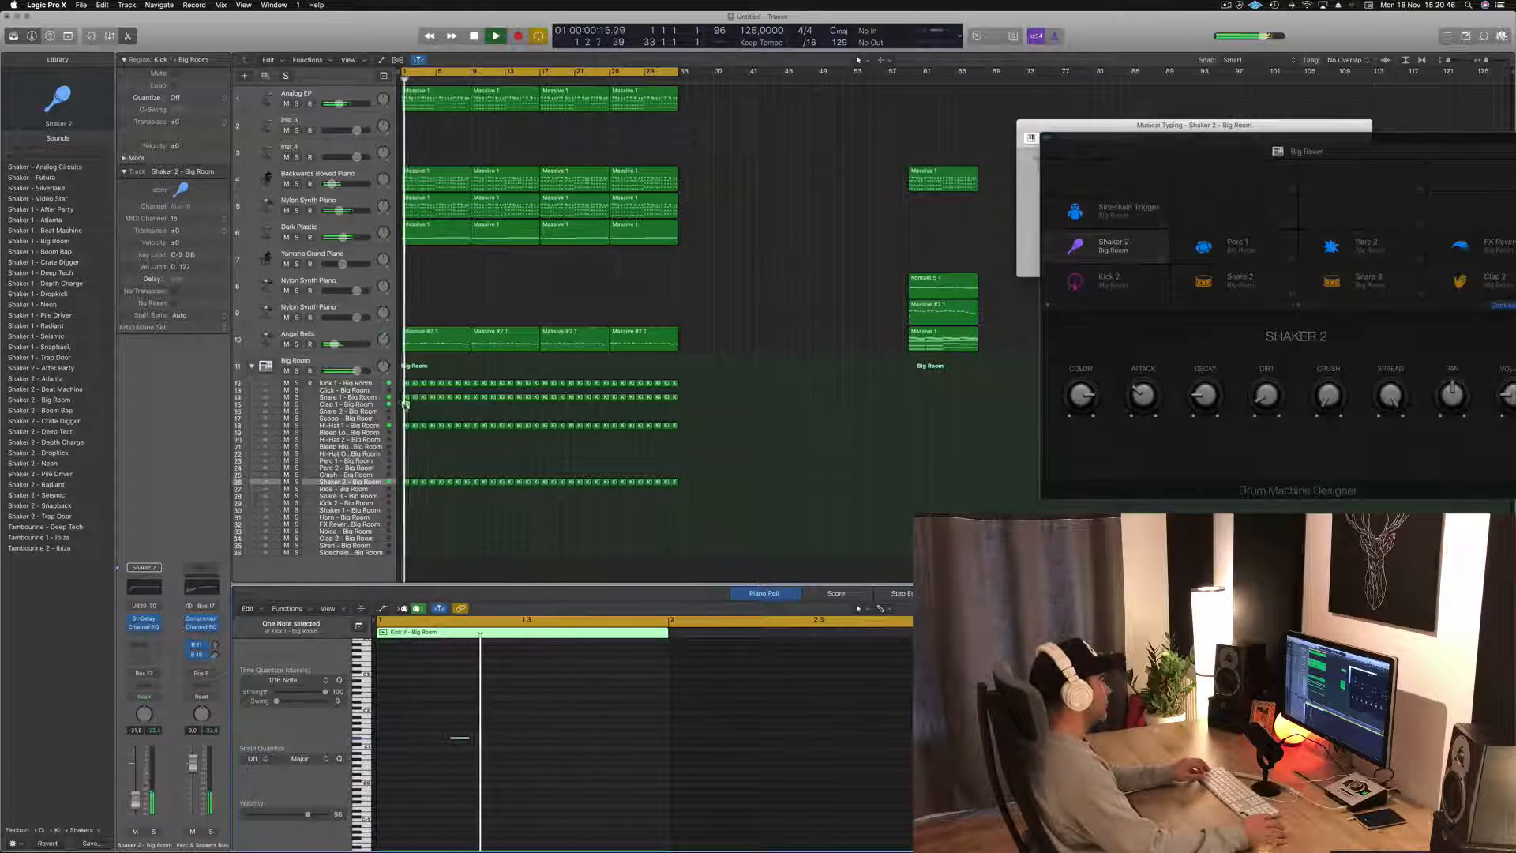
- Duplicate the Clap 1 region along its track until copies fill bars 1 to 32
left_click_drag(407, 404, 424, 408)
mouse_move(446, 406)
left_mouse_down()
mouse_move(407, 408)
mouse_move(462, 411)
left_mouse_up()
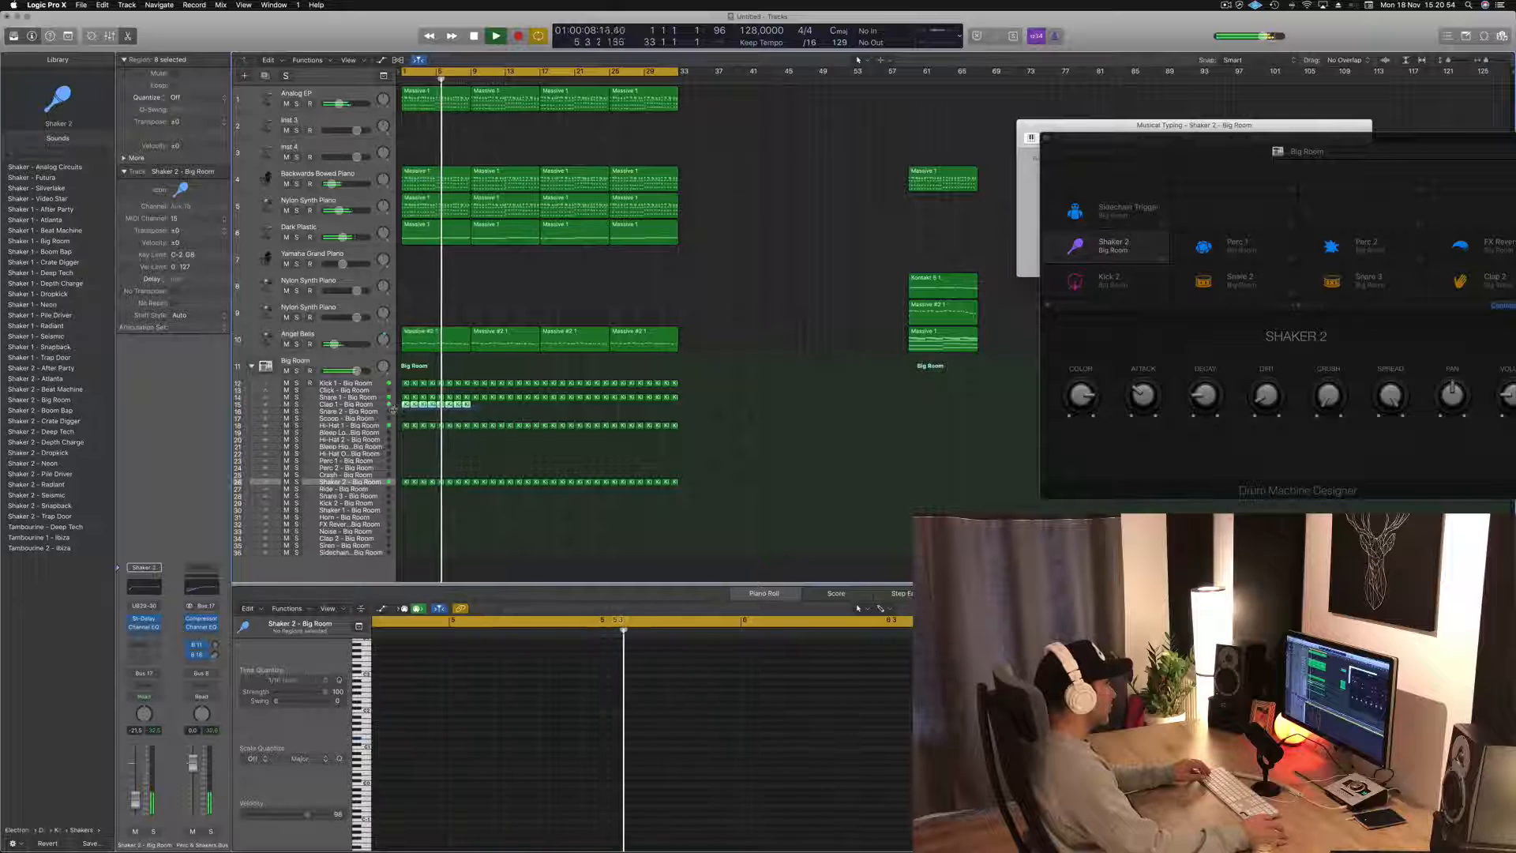
left_click_drag(404, 406, 543, 406)
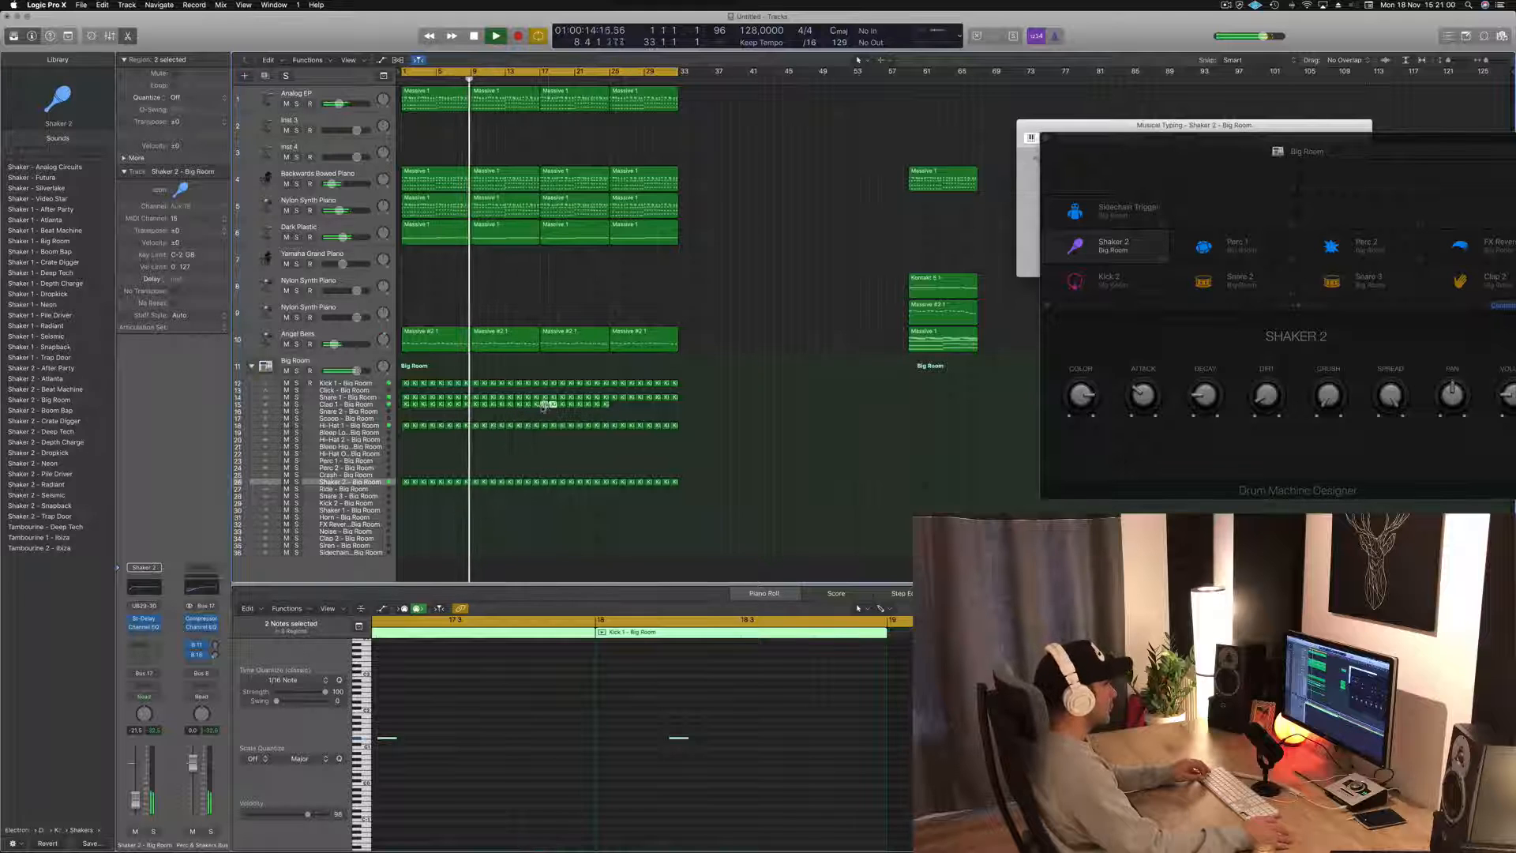
mouse_move(636, 409)
left_mouse_down()
mouse_move(543, 406)
mouse_move(615, 409)
left_mouse_up()
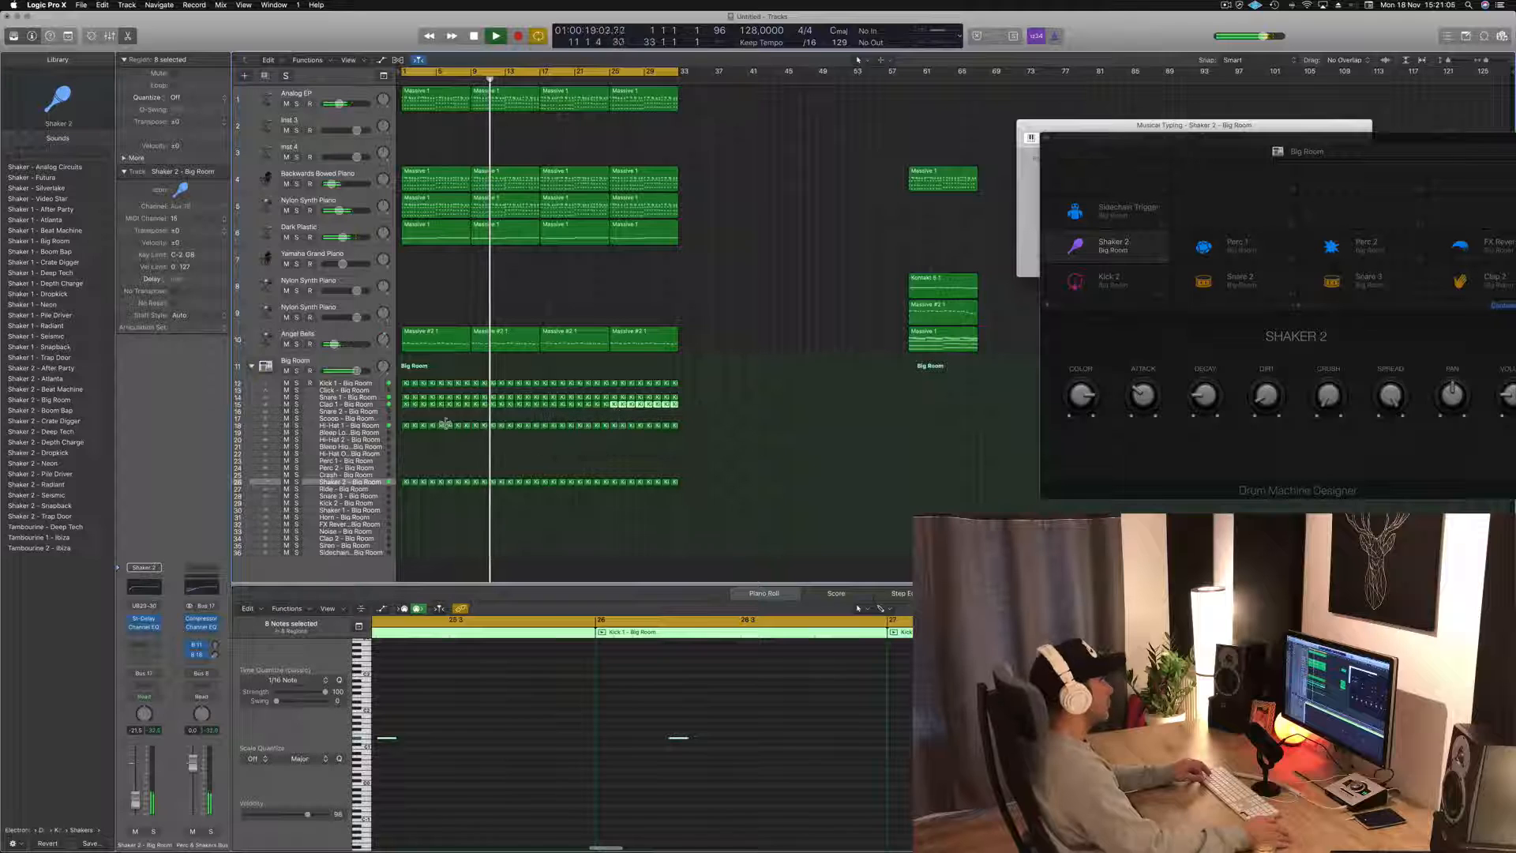
left_click(746, 292)
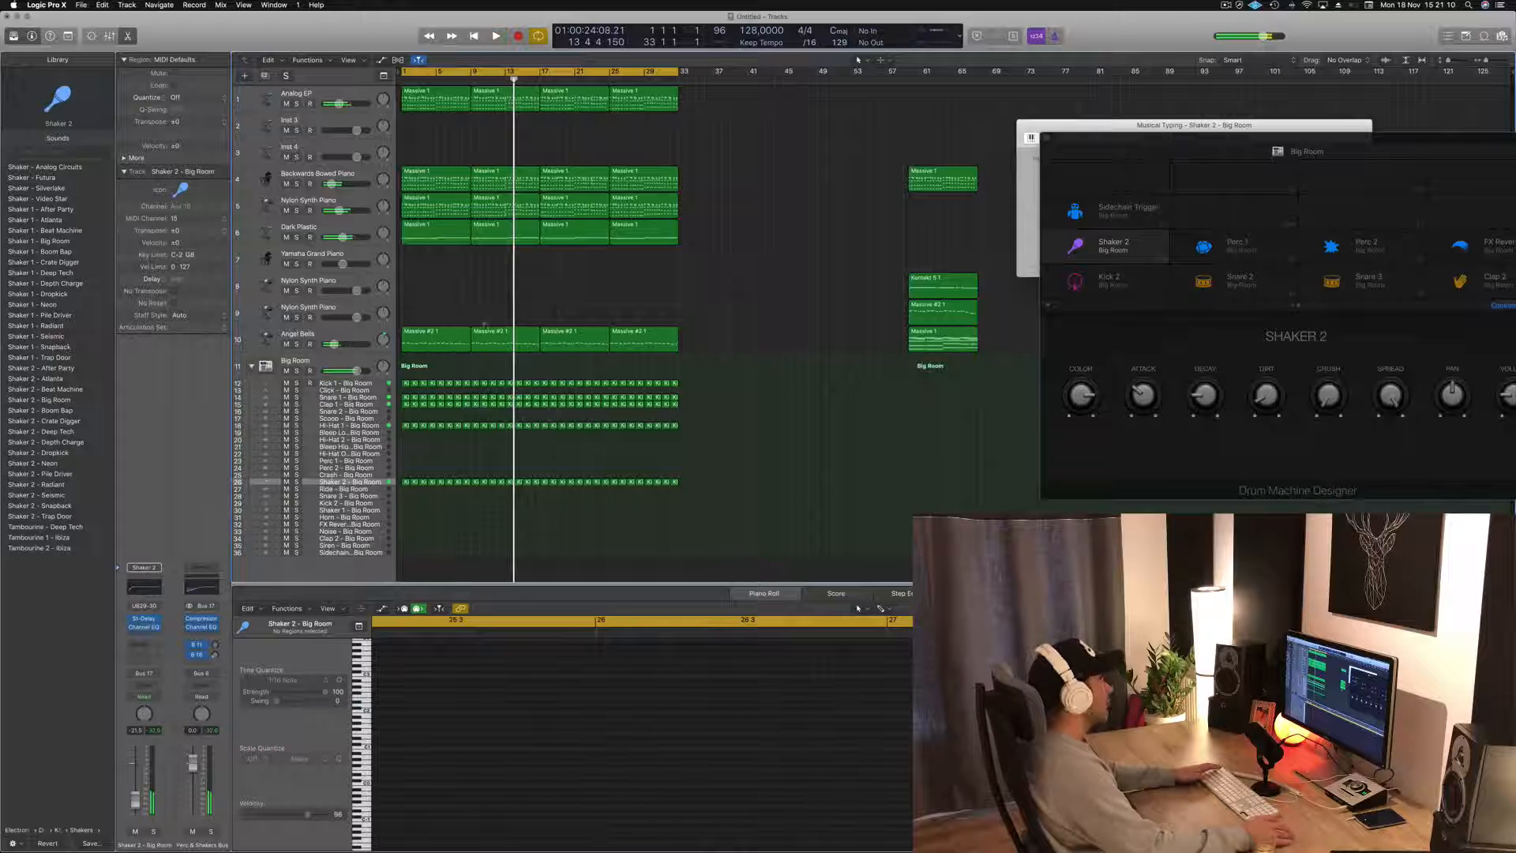
- Copy the first Hi-Hat 1 region at bar 1 down to the Snare 3 track
left_click(405, 426)
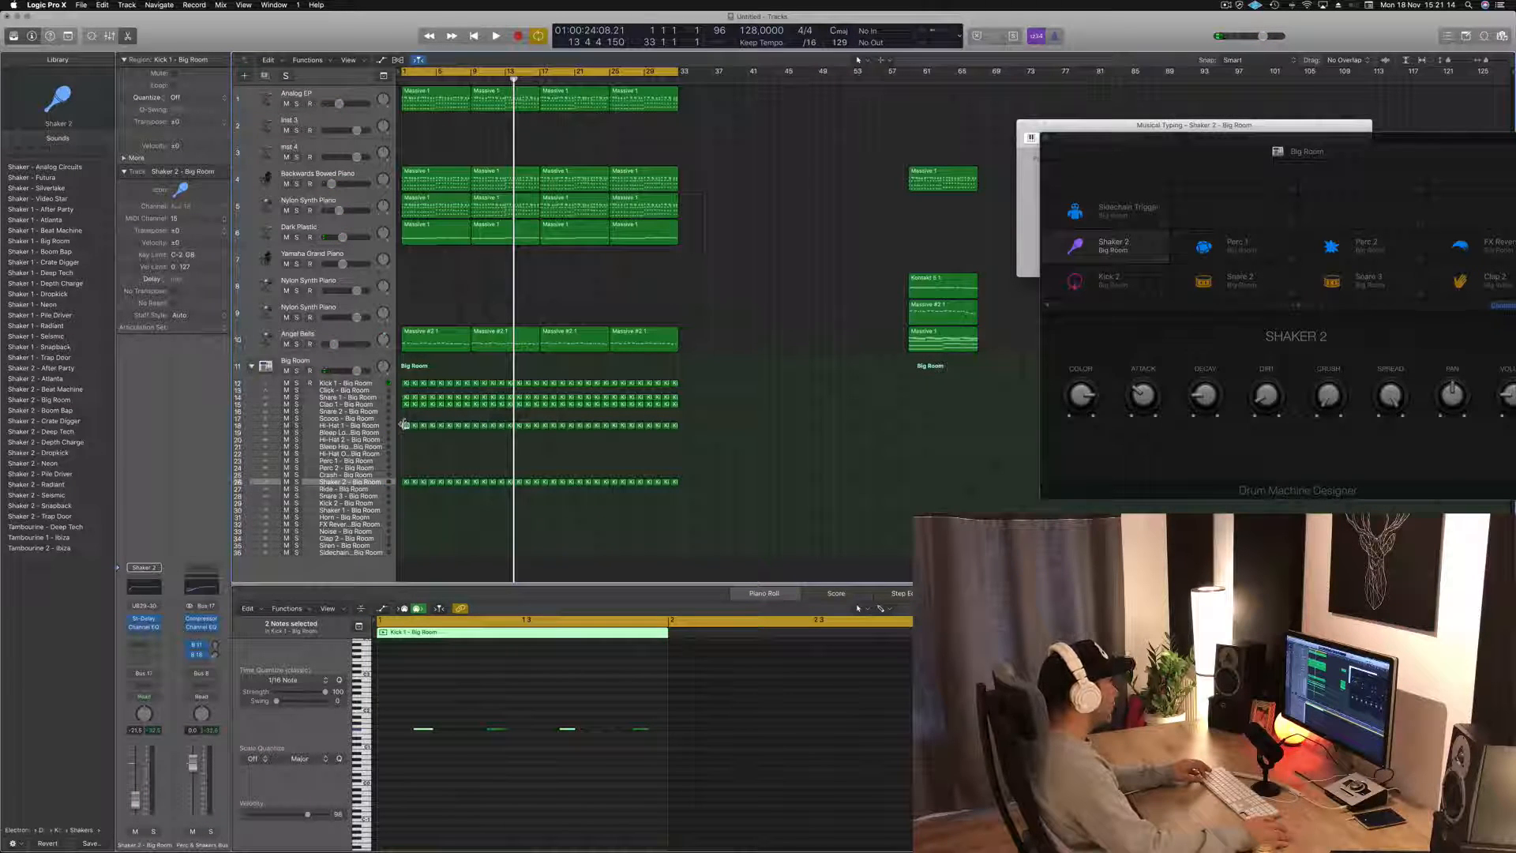
left_click_drag(404, 424, 405, 496)
left_click(406, 507)
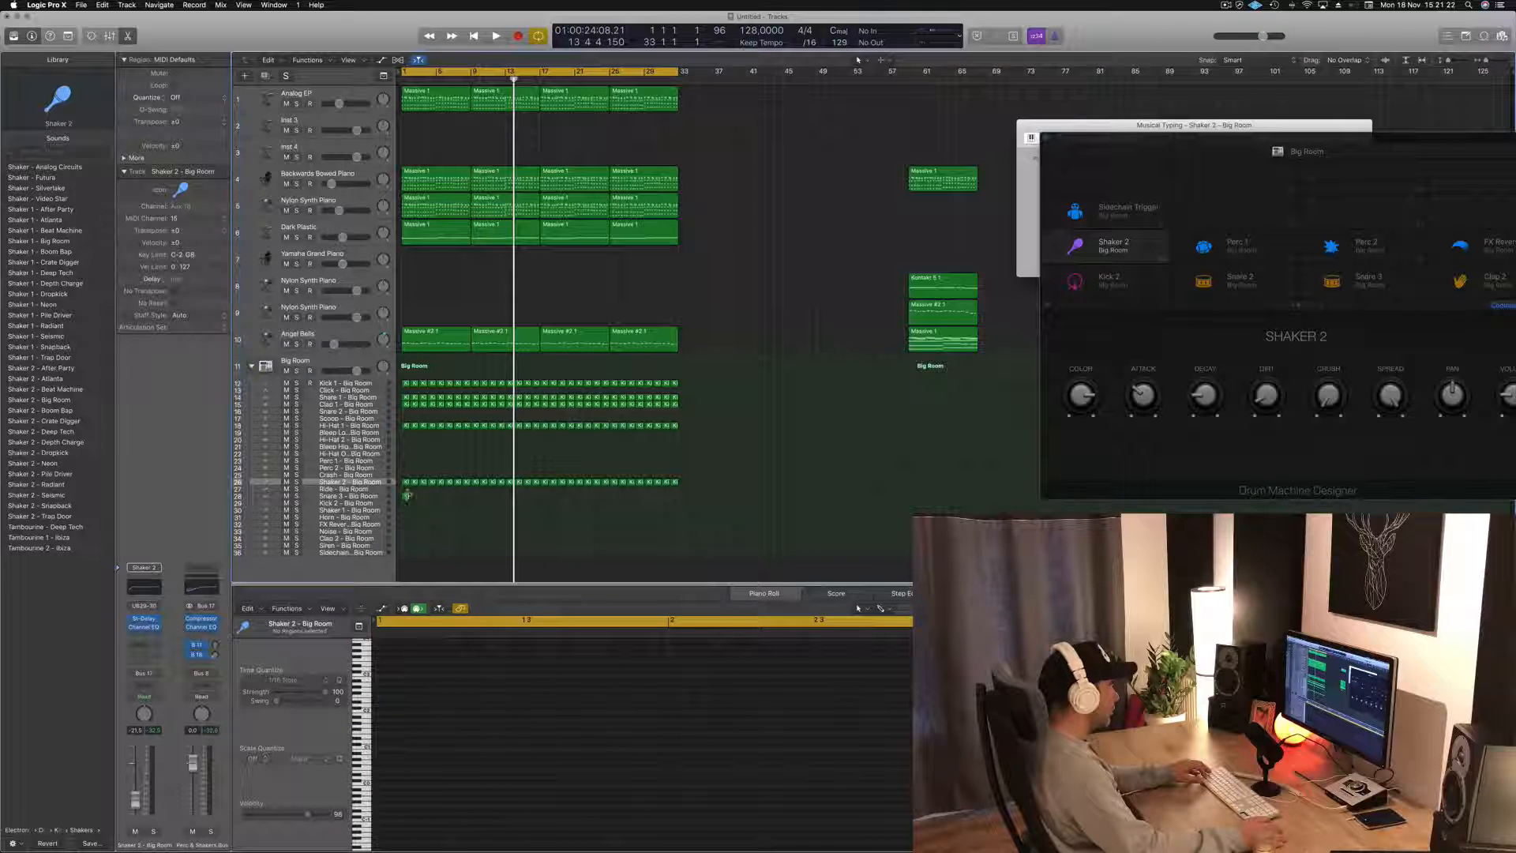
- Delete all notes except the last one in the Snare 3 region, and play the arrangement from bar 1
left_click(406, 496)
left_click_drag(413, 694, 565, 747)
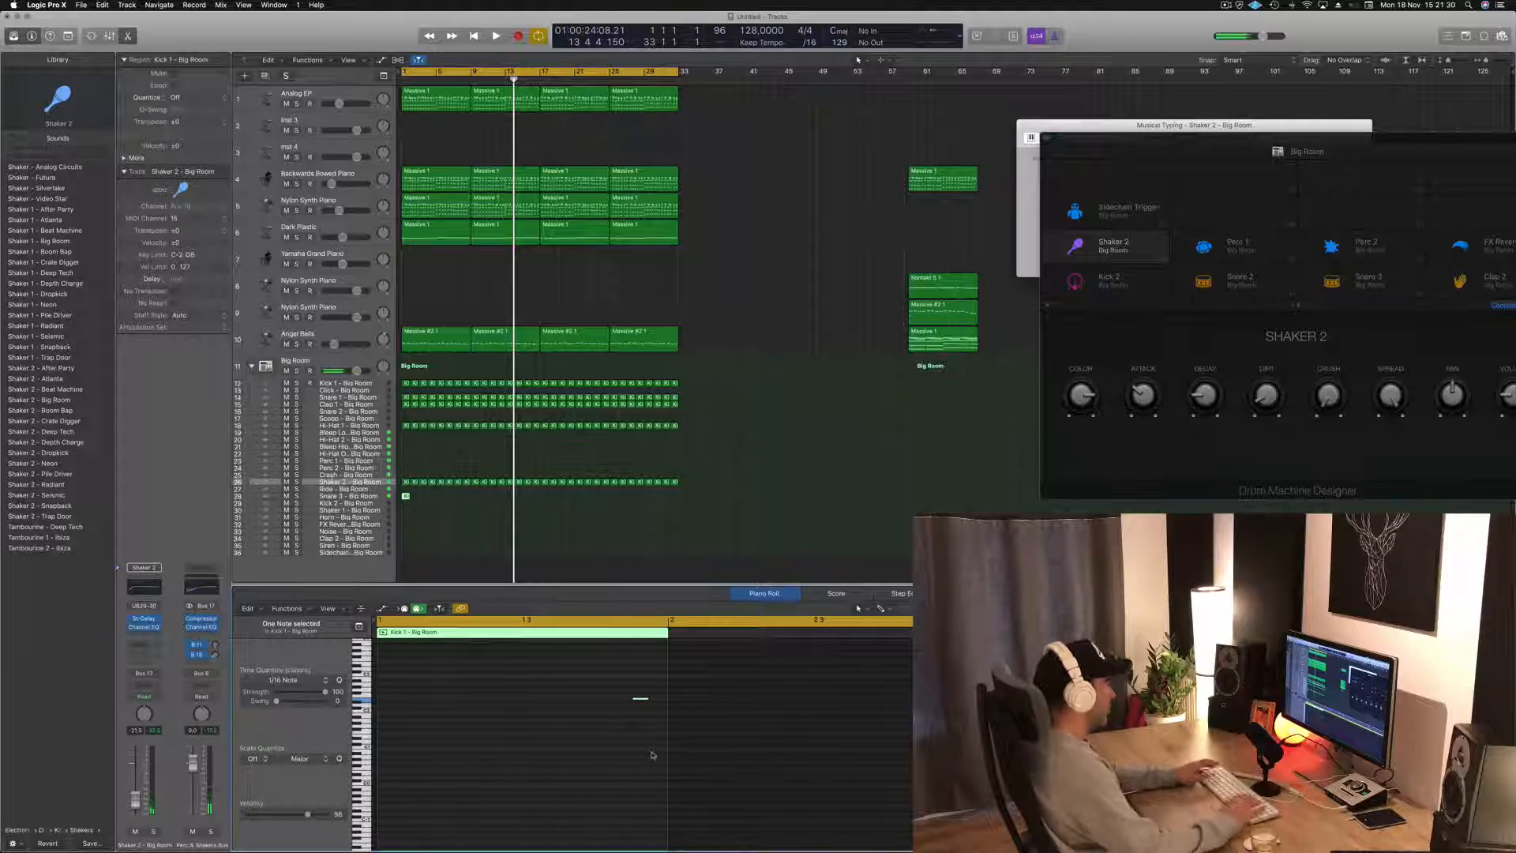
key("Return")
key("space")
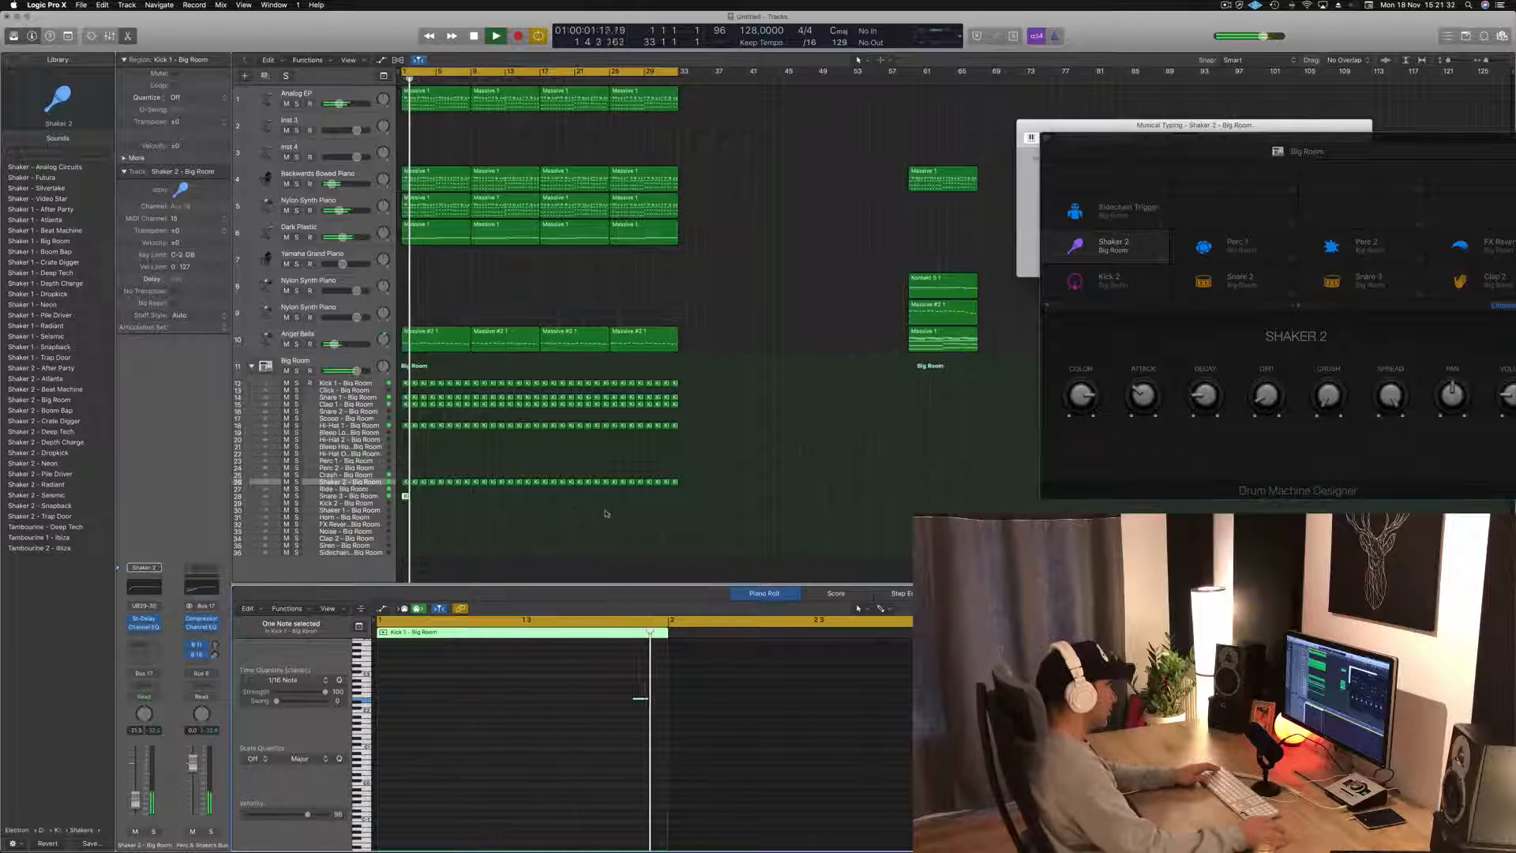
- Duplicate the one-bar Snare 3 region along its track to fill bars 1 to 32, and check the Clap 1 and Snare 3 channels
key("super+Right")
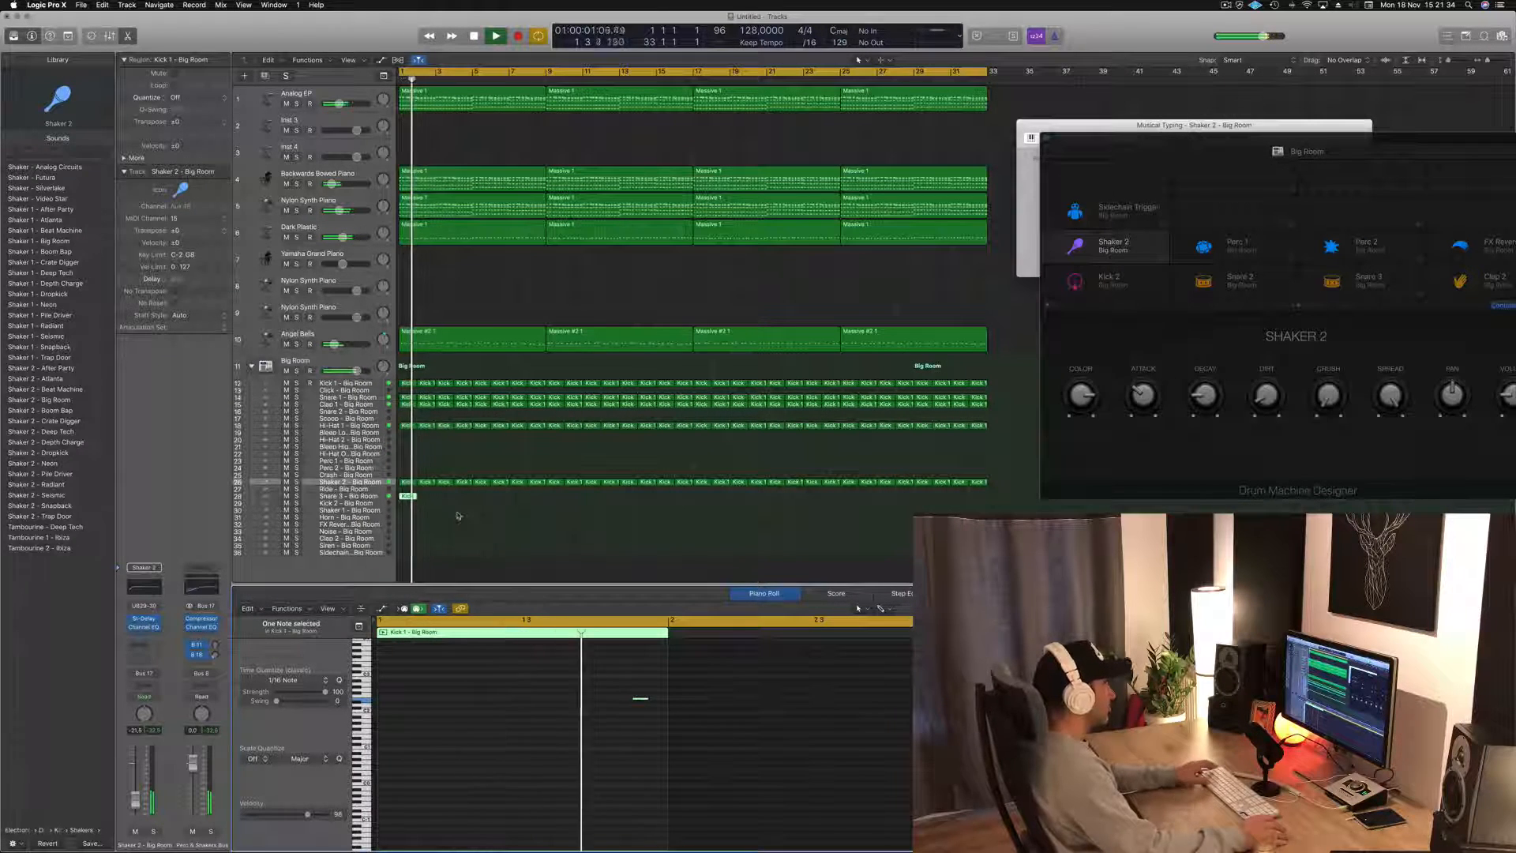
left_click(349, 496)
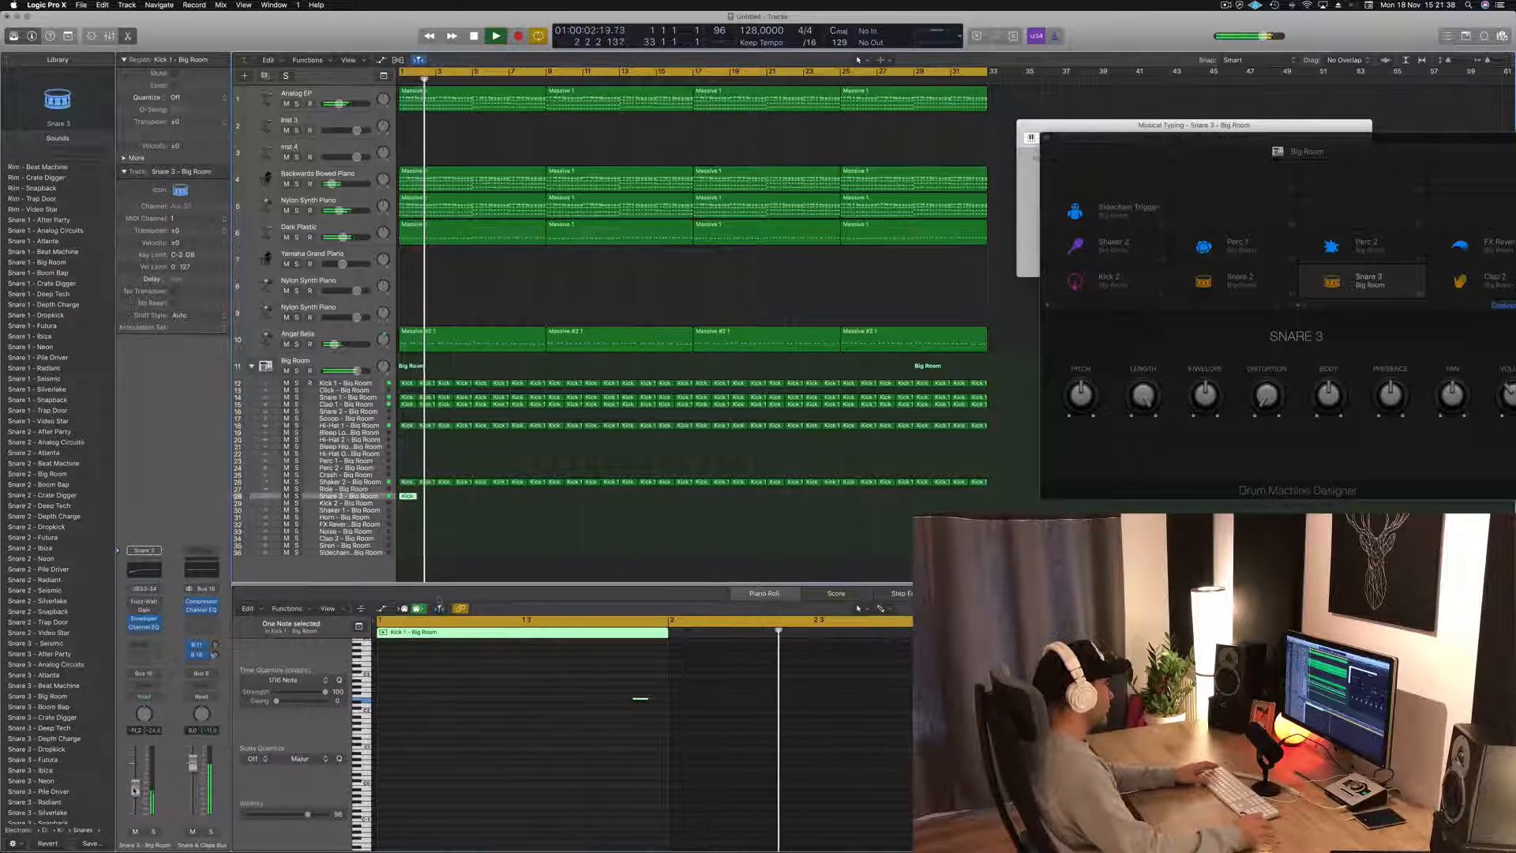
left_click_drag(408, 496, 428, 499)
left_click_drag(439, 503, 556, 507)
left_click_drag(559, 502, 853, 498)
scroll(541, 472, "left", 3)
scroll(542, 472, "down", 2)
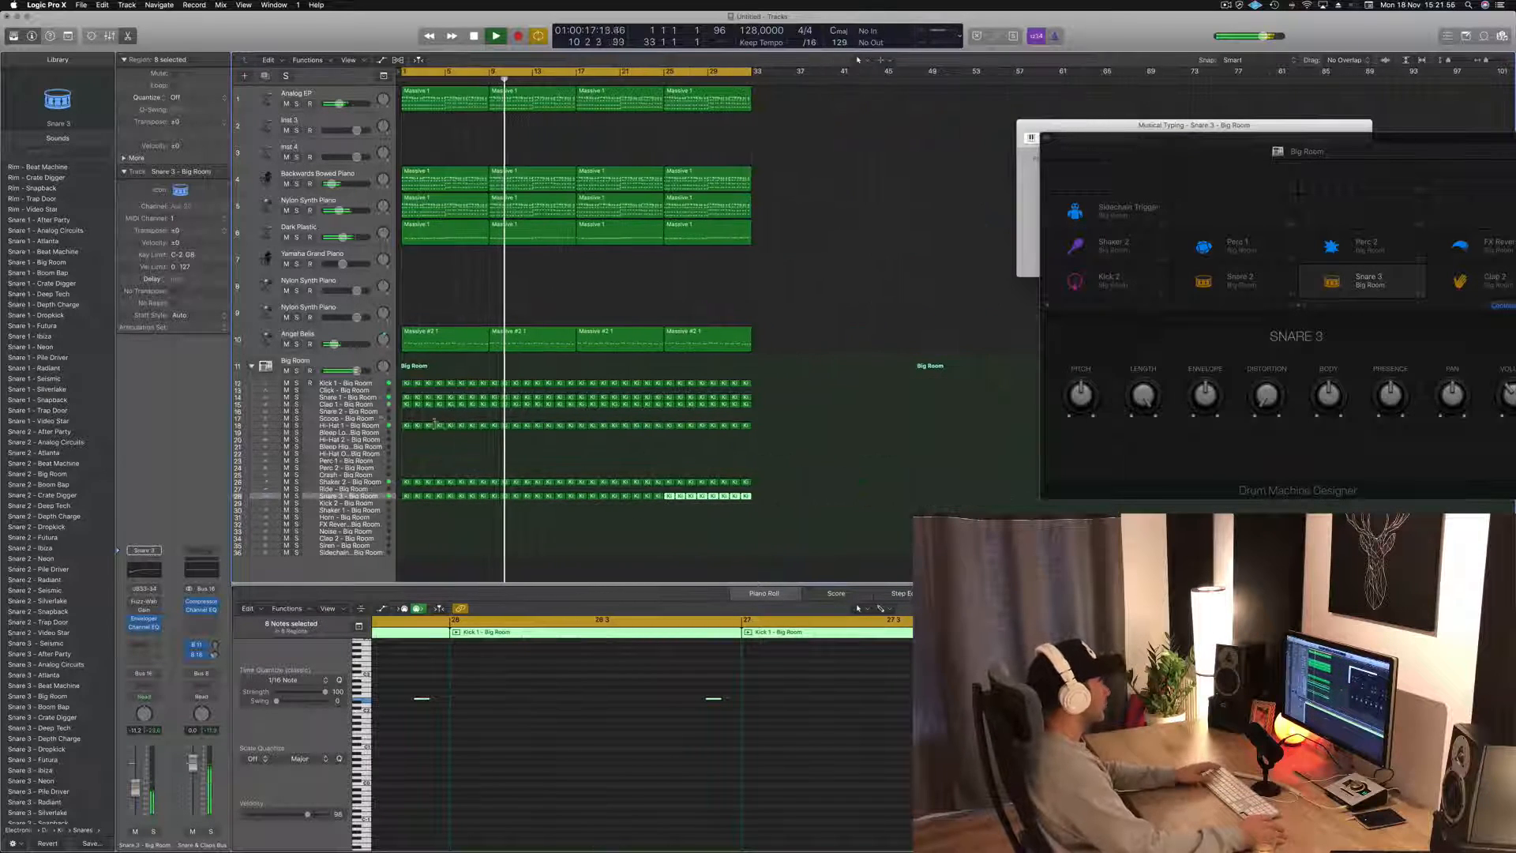
left_click(361, 405)
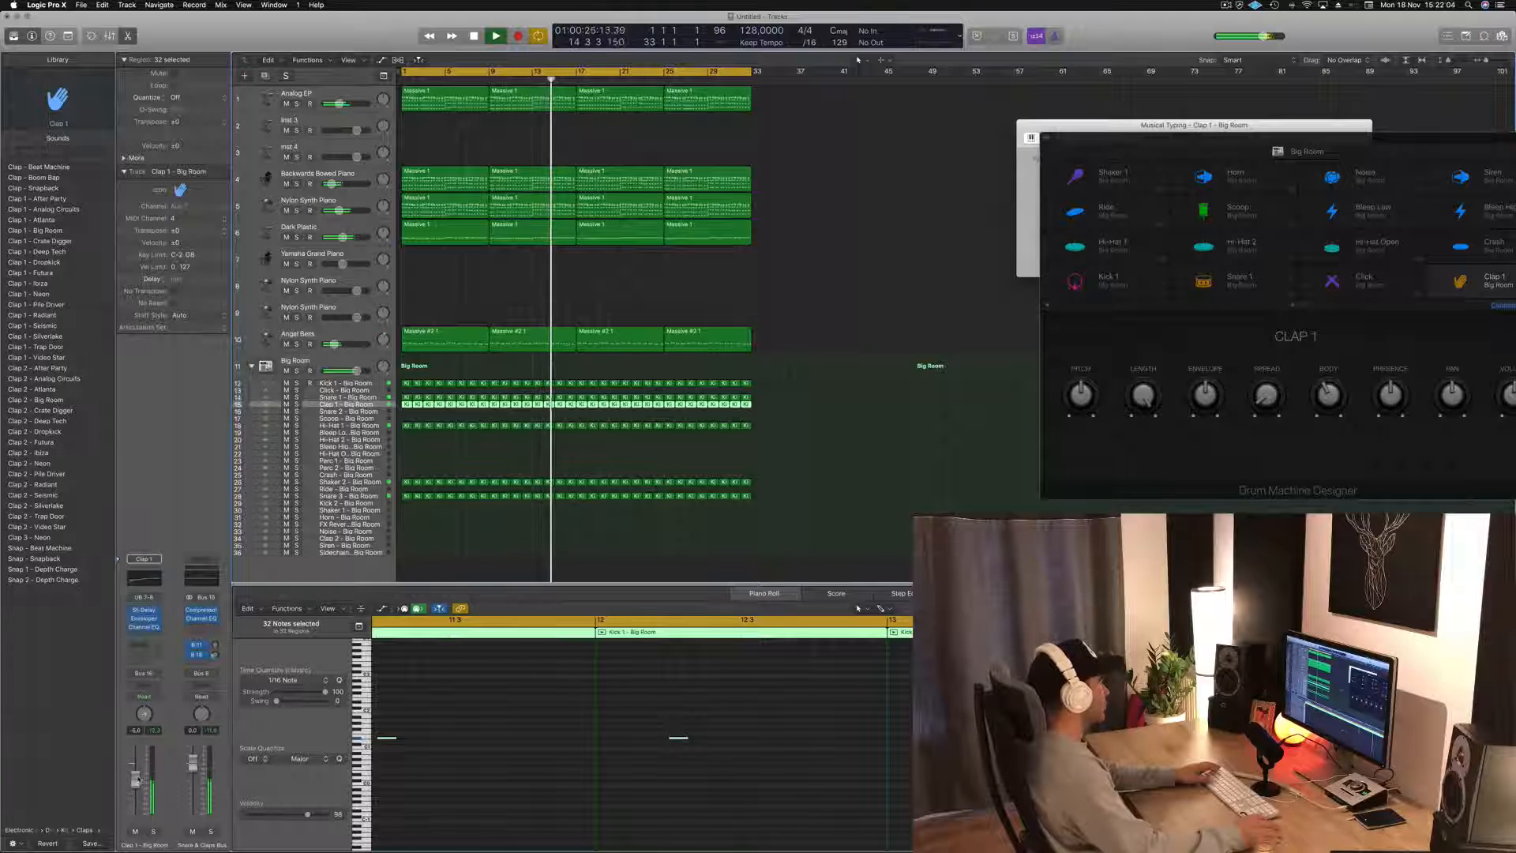
left_click(347, 496)
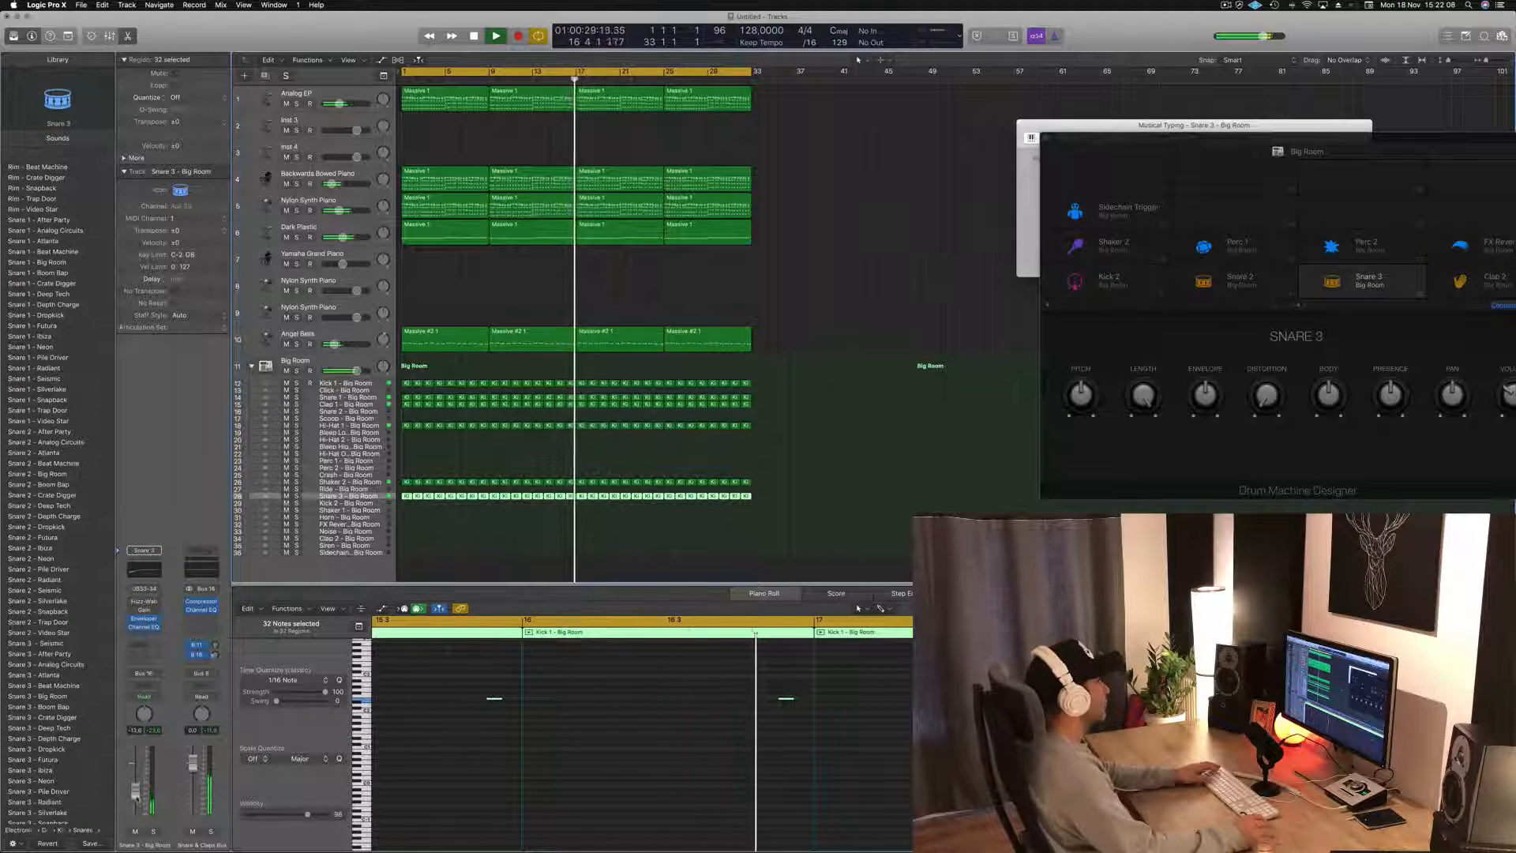
- Copy the spare Massive 1 region from the Angel Bells track to bar 1 of Yamaha Grand Piano and lower that track's volume to about -12.8 dB
scroll(595, 244, "left", 4)
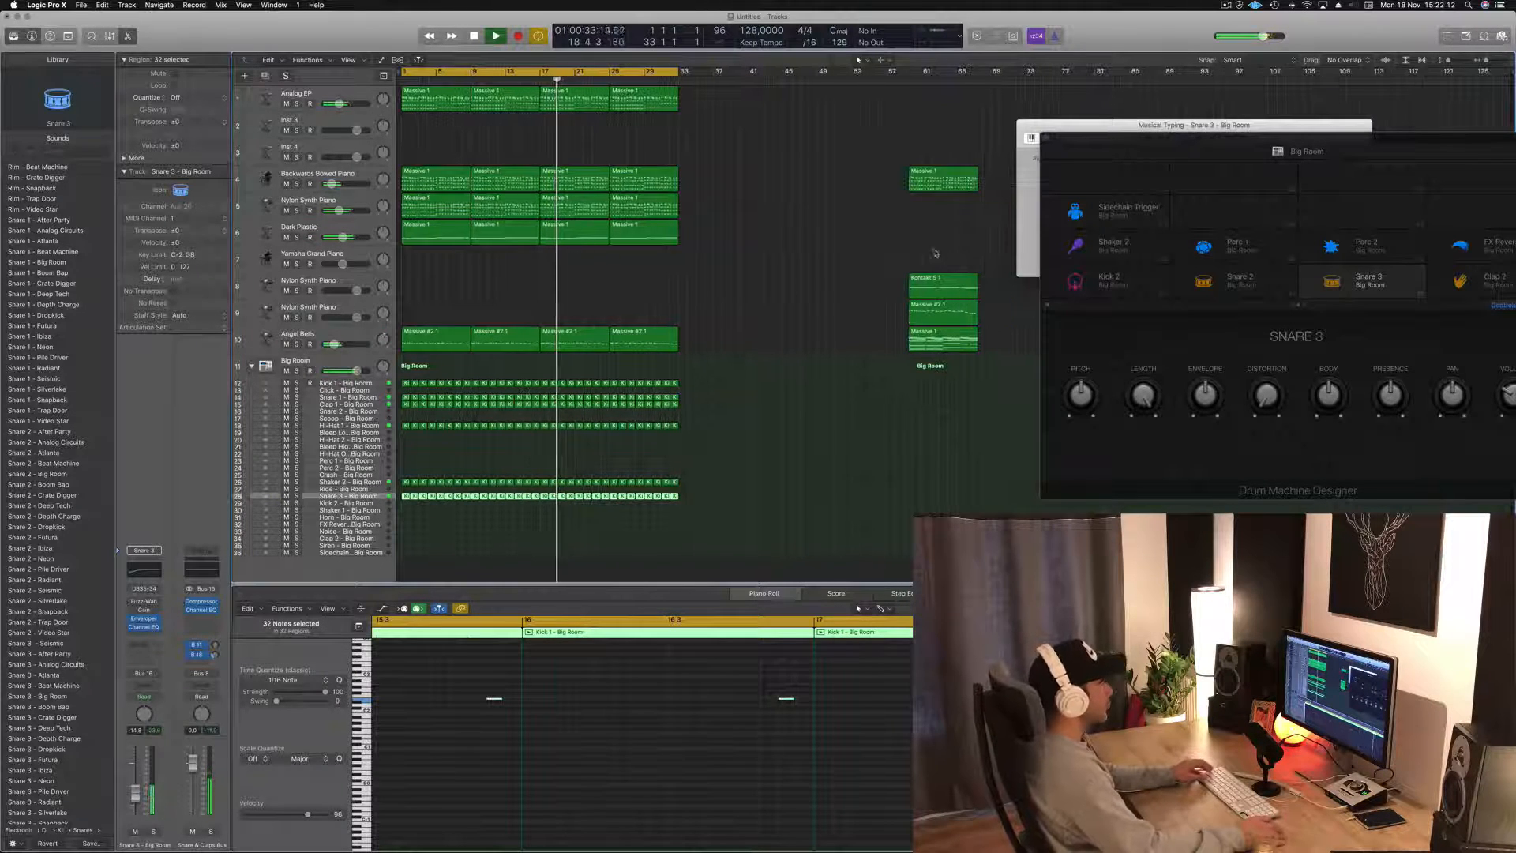
left_click_drag(941, 339, 357, 255)
key("space")
left_click(355, 255)
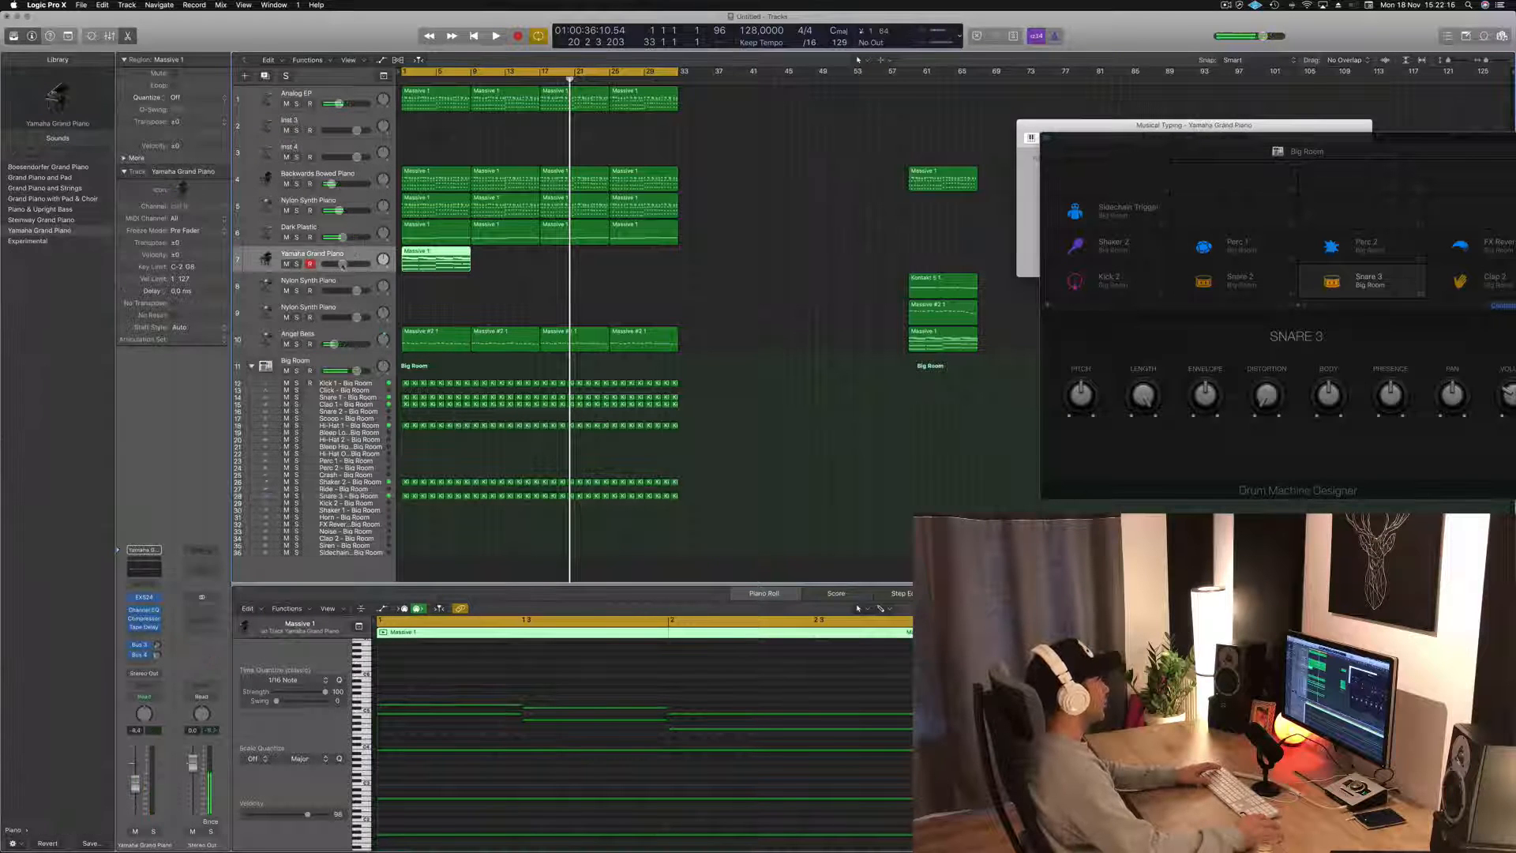
key("shift+space")
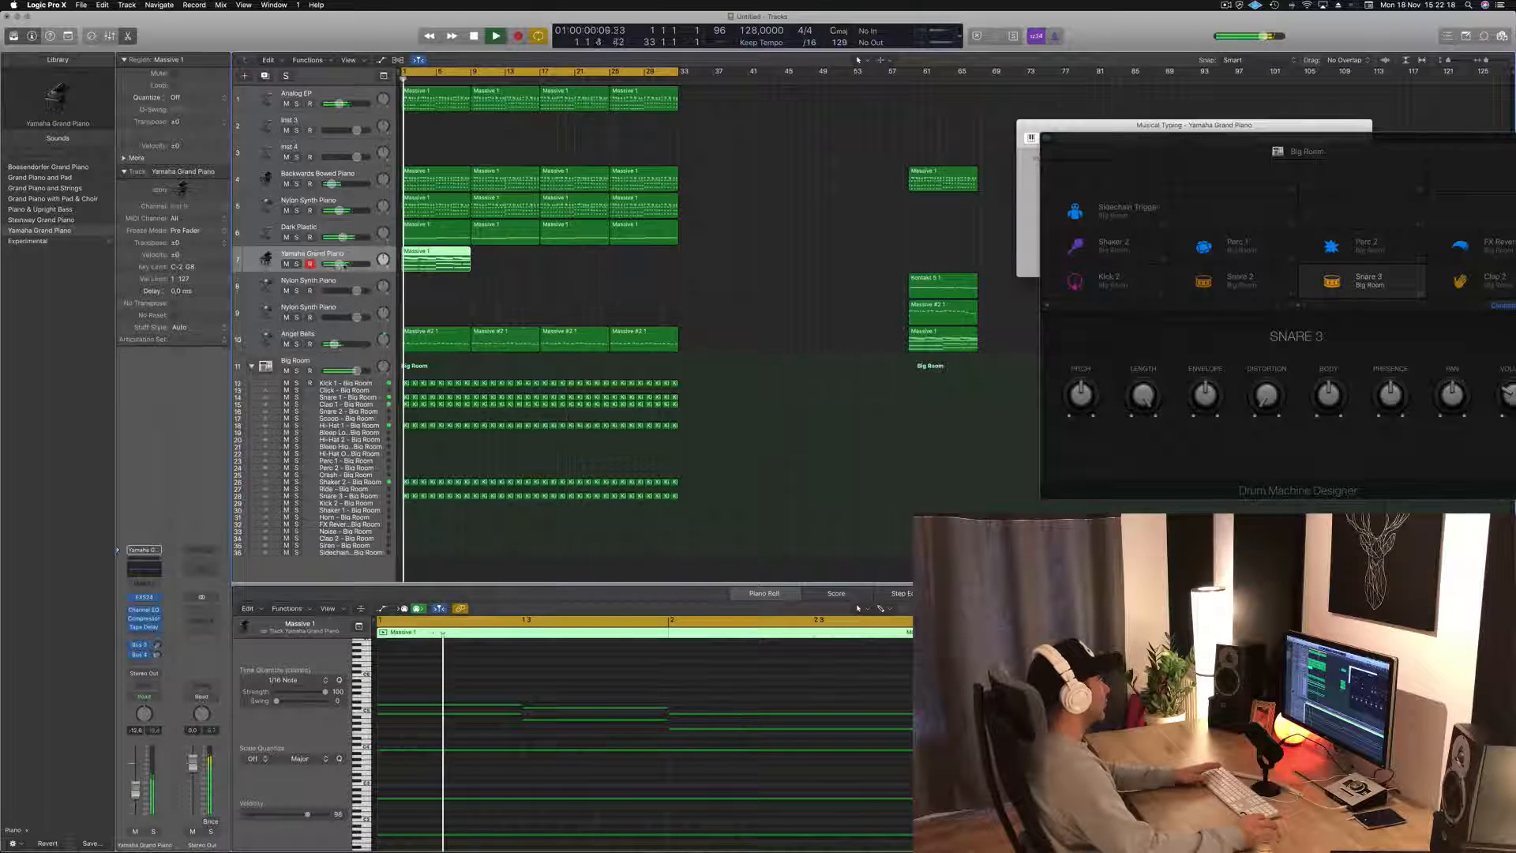
left_click_drag(331, 266, 328, 264)
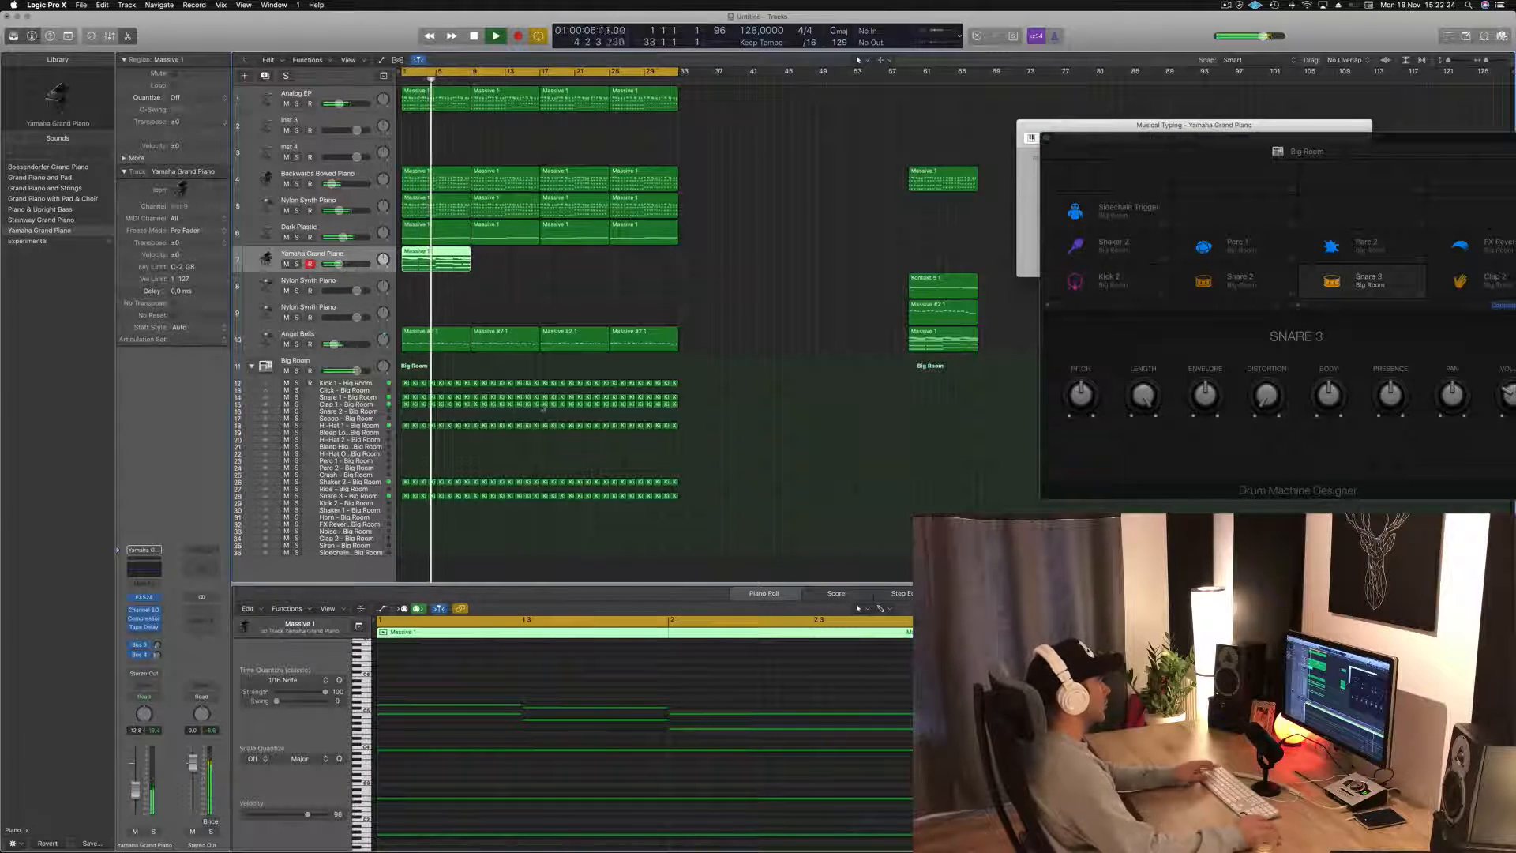
- Play the Yamaha Grand Piano part soloed from bar 1, and compare it with the full mix
scroll(533, 718, "down", 3)
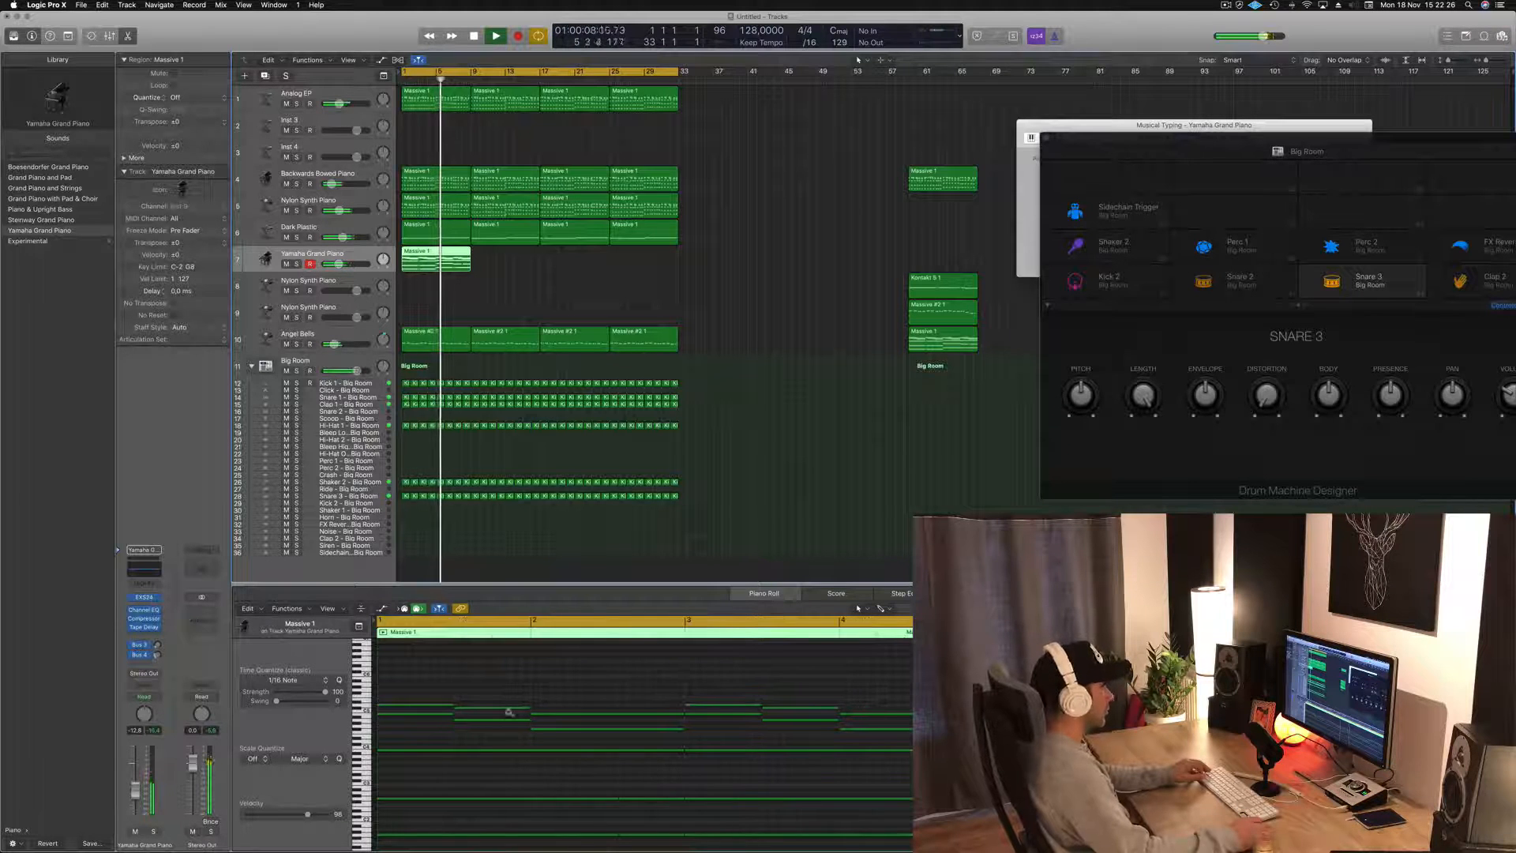
scroll(509, 712, "down", 2)
key("Return")
left_click(297, 263)
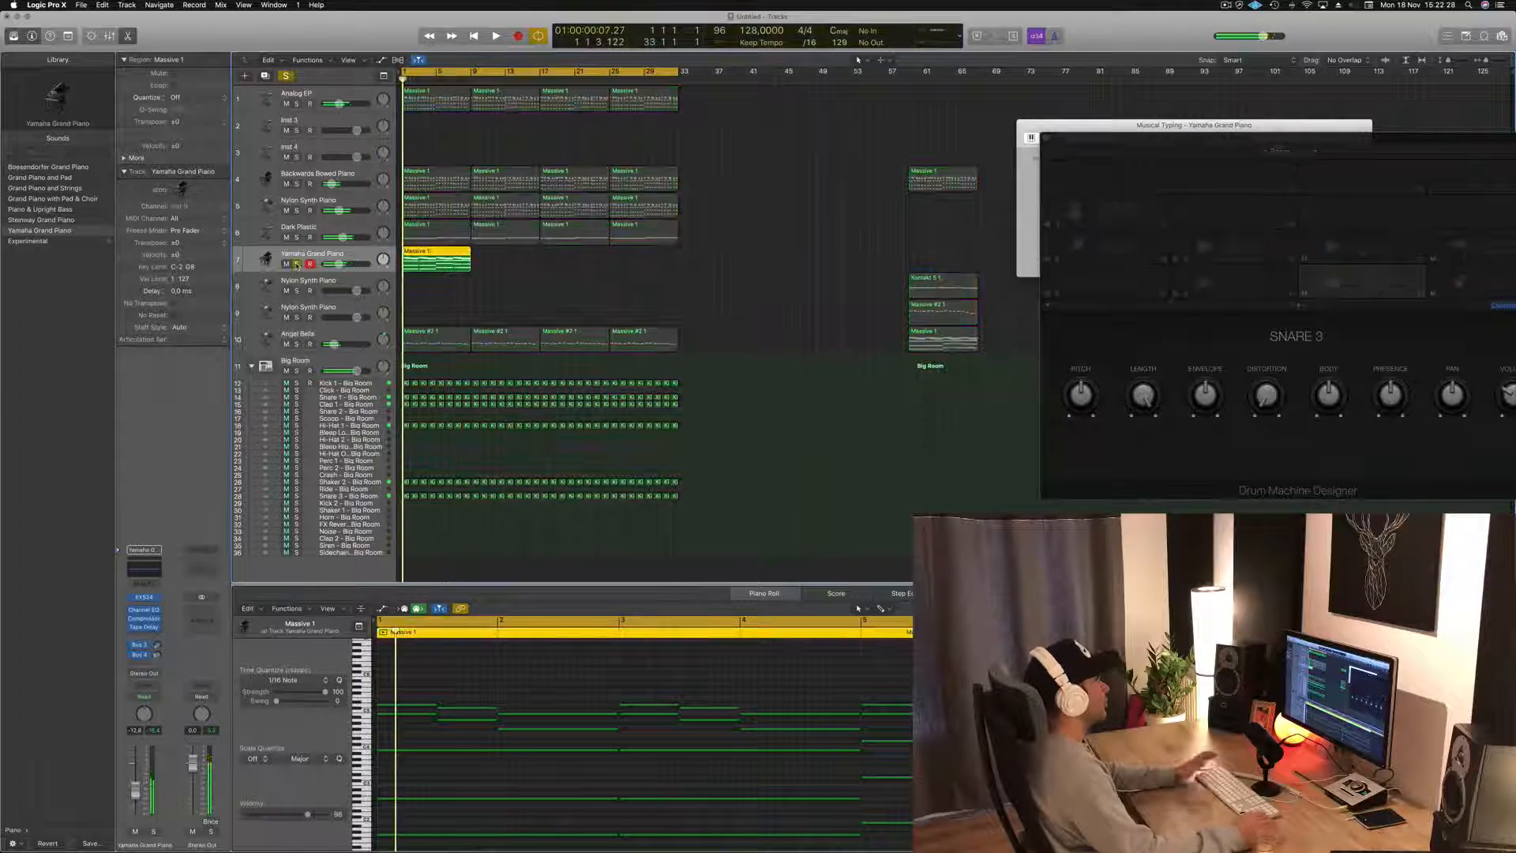
key("space")
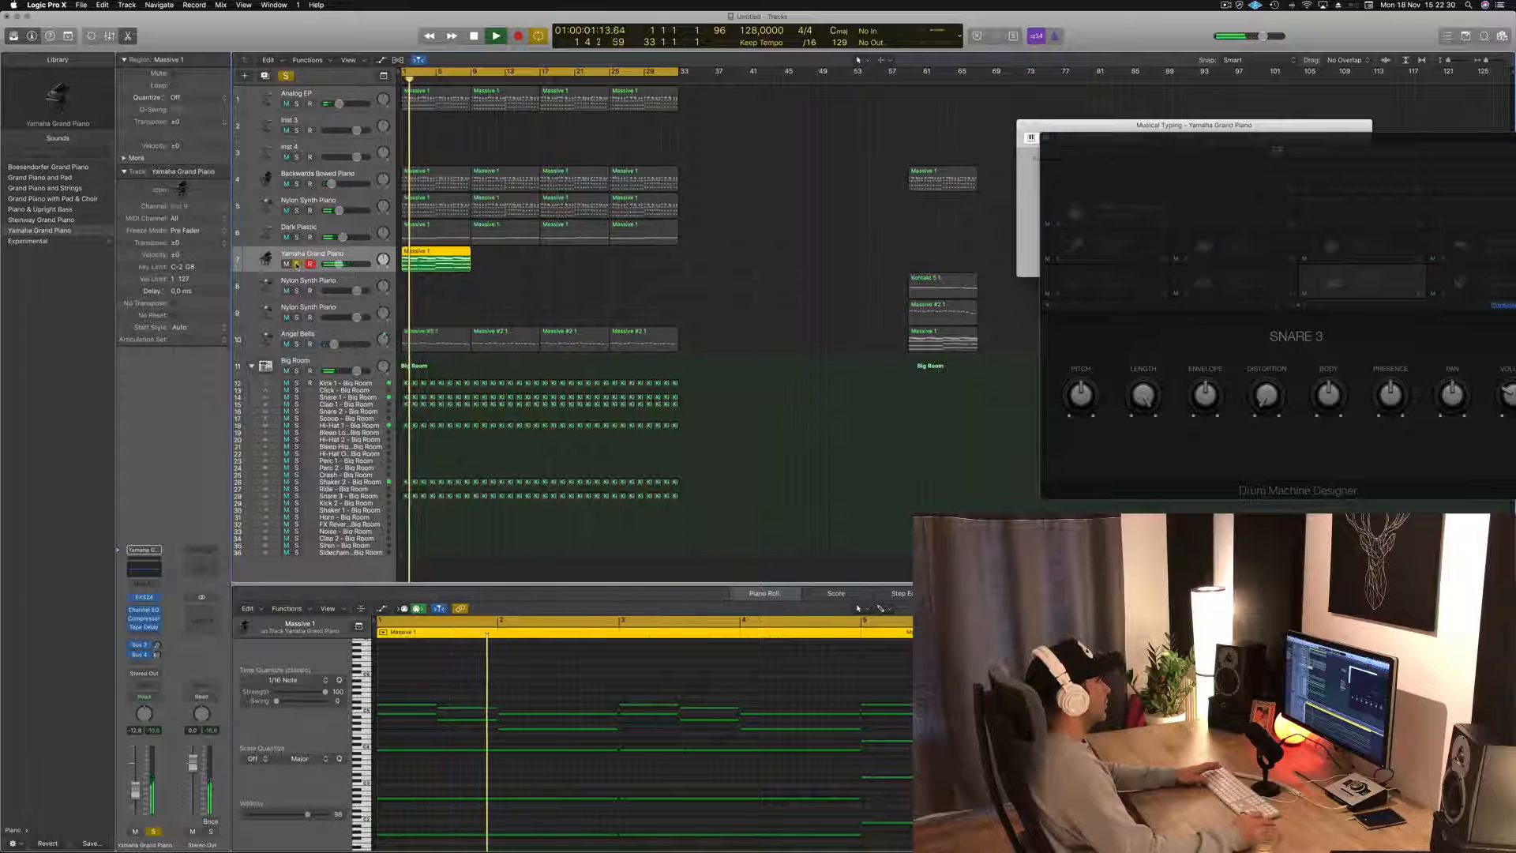
left_click(297, 263)
key("space")
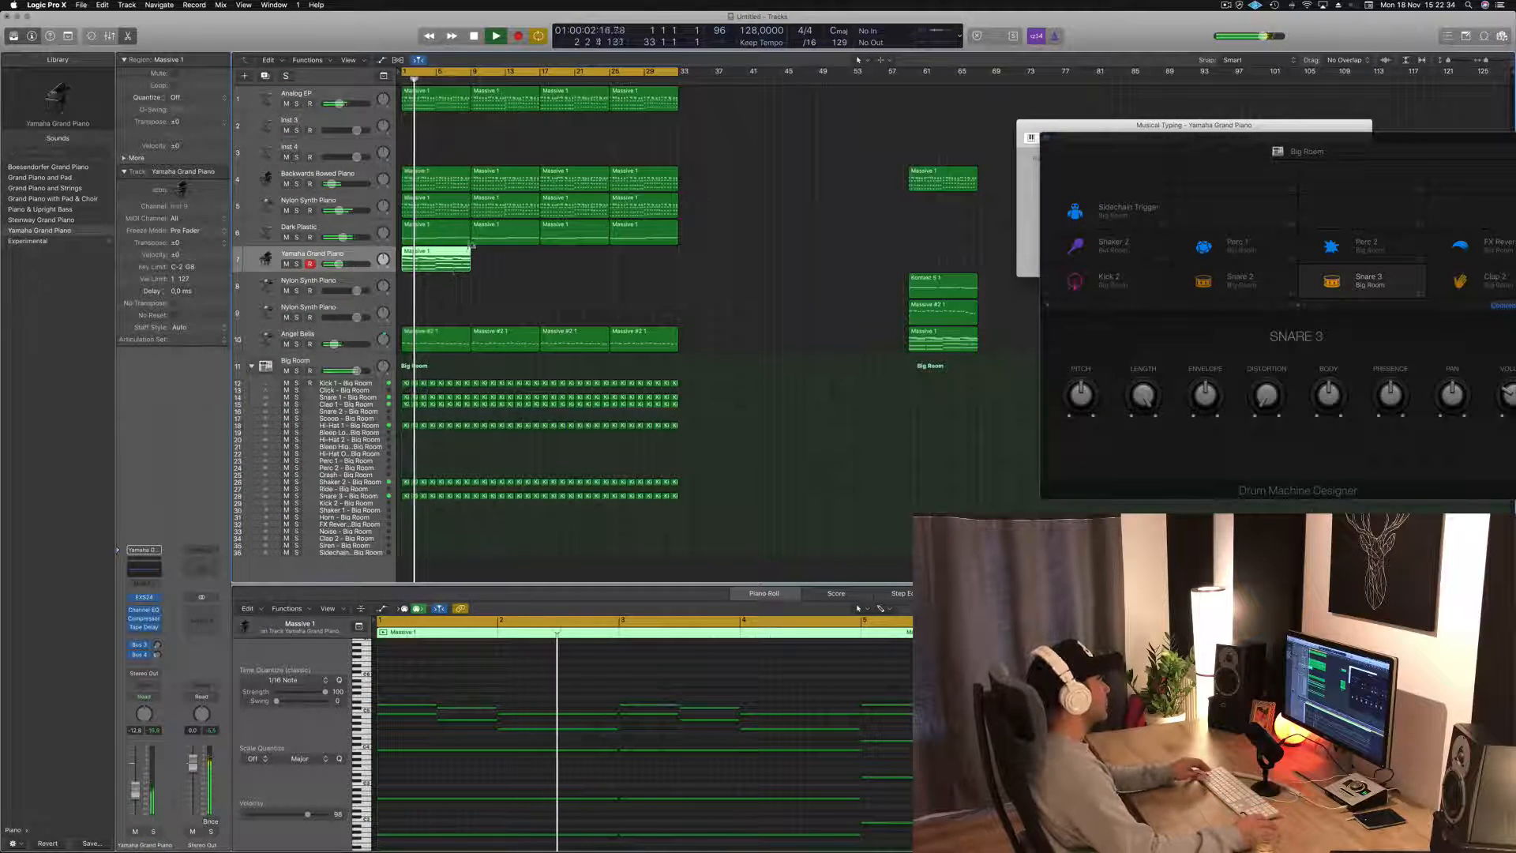
- Duplicate the Yamaha Grand Piano region along its track to fill bars 1 to 32, and play the start of the arrangement
left_click_drag(450, 253, 403, 257)
key("space")
key("Return")
key("space")
key("space")
- Insert the Arpeggiator MIDI effect on the Yamaha Grand Piano track, move its window clear of the tracks, and solo the track during playback
left_click(353, 256)
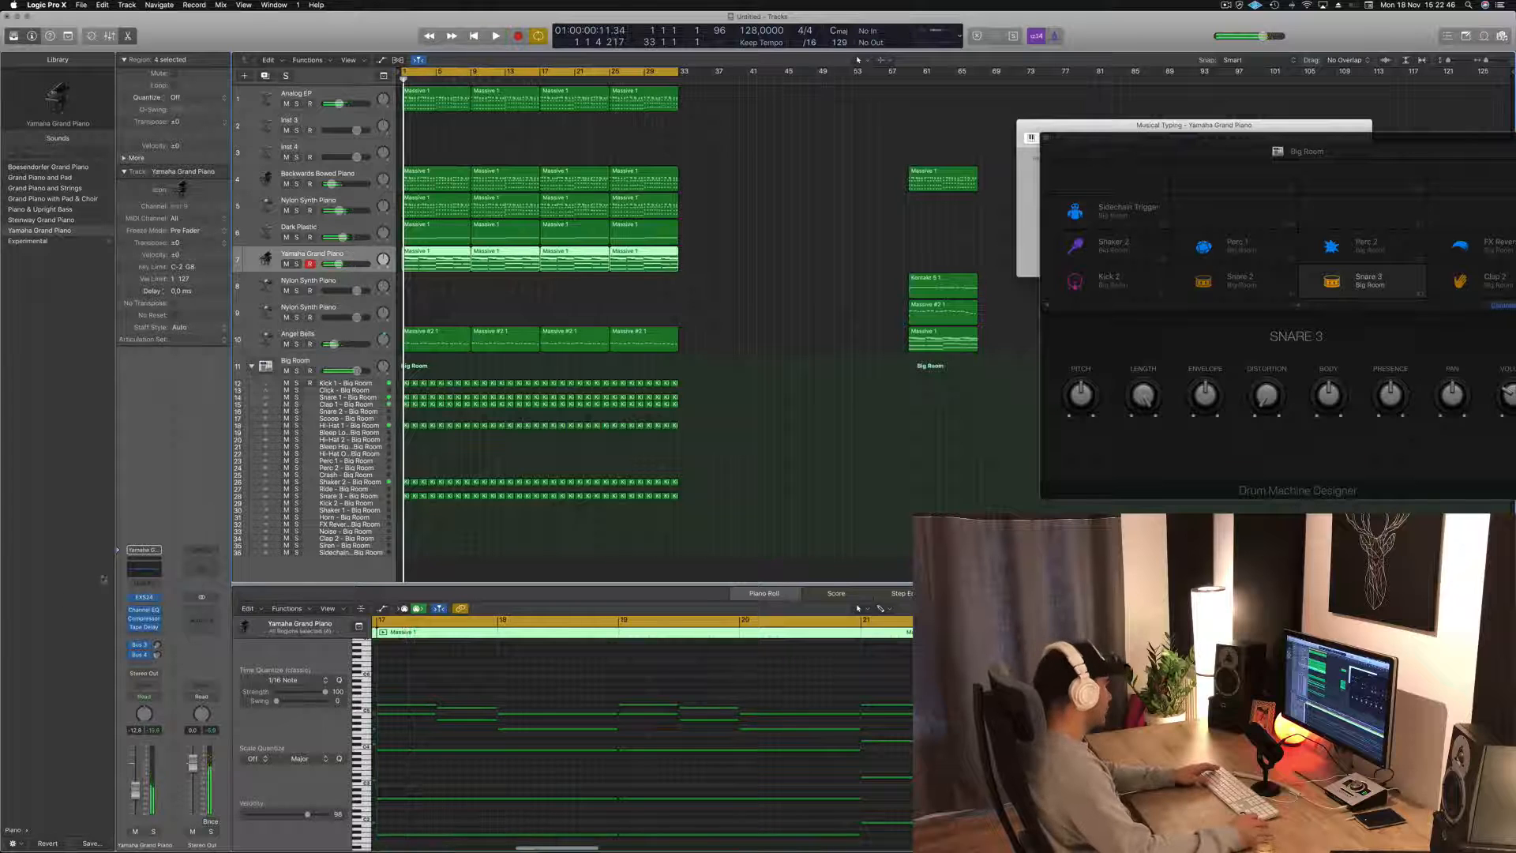
left_click(142, 586)
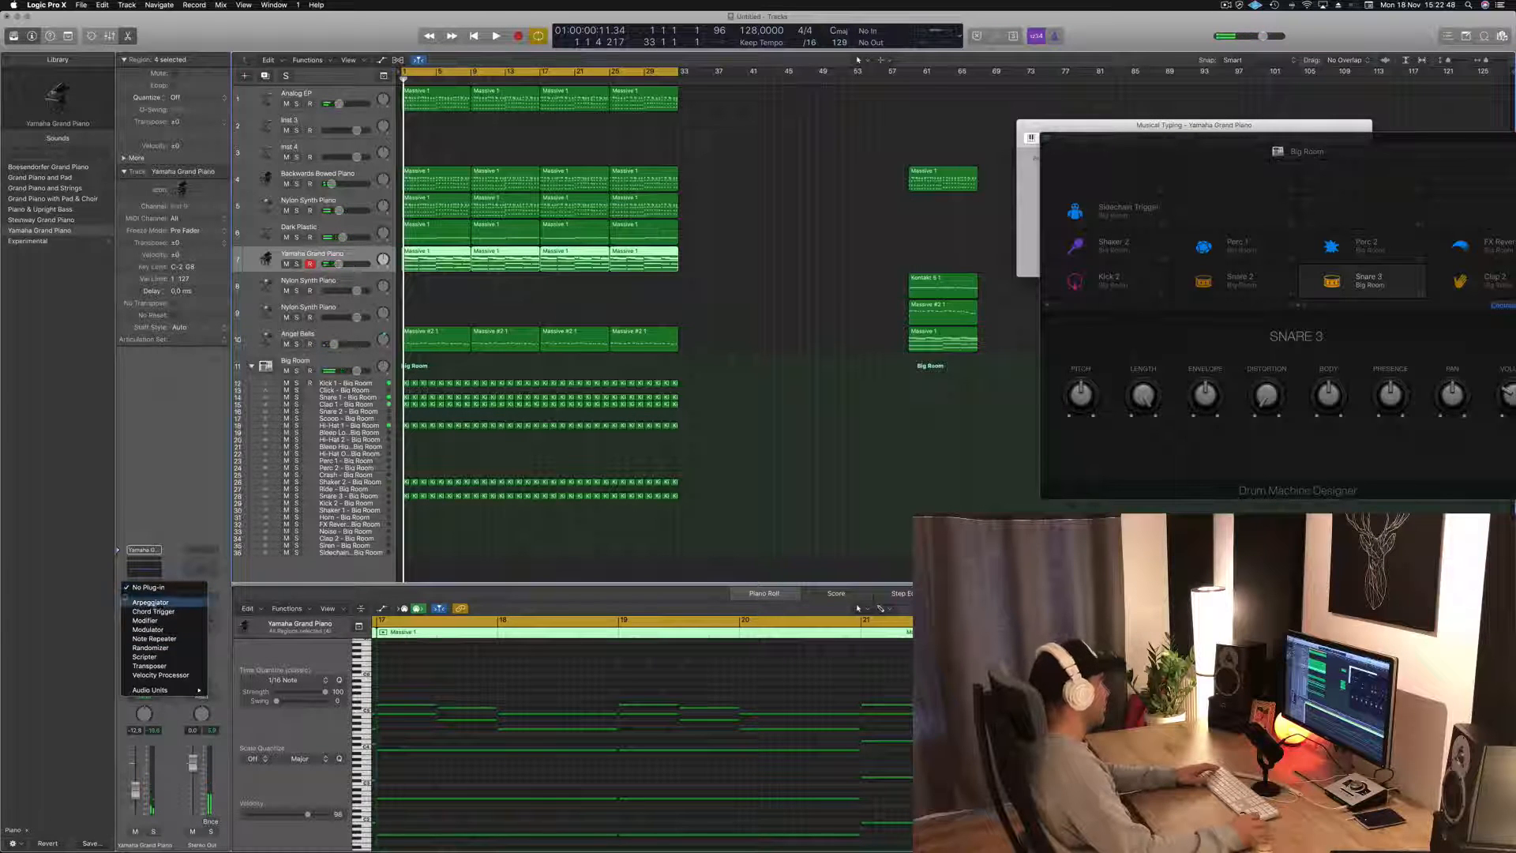
left_click(150, 603)
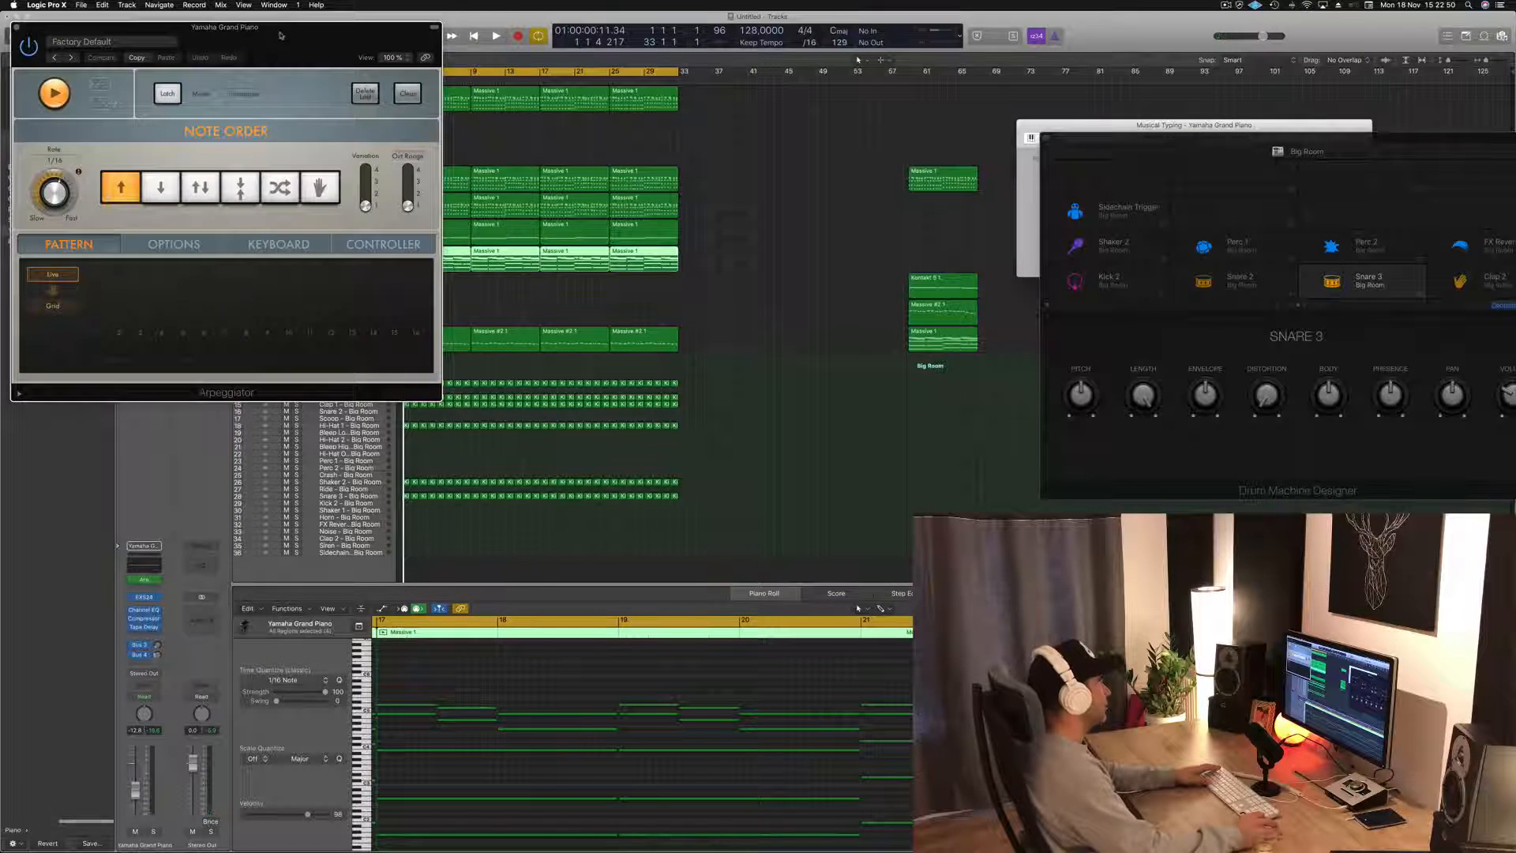
left_click_drag(281, 36, 1245, 165)
key("space")
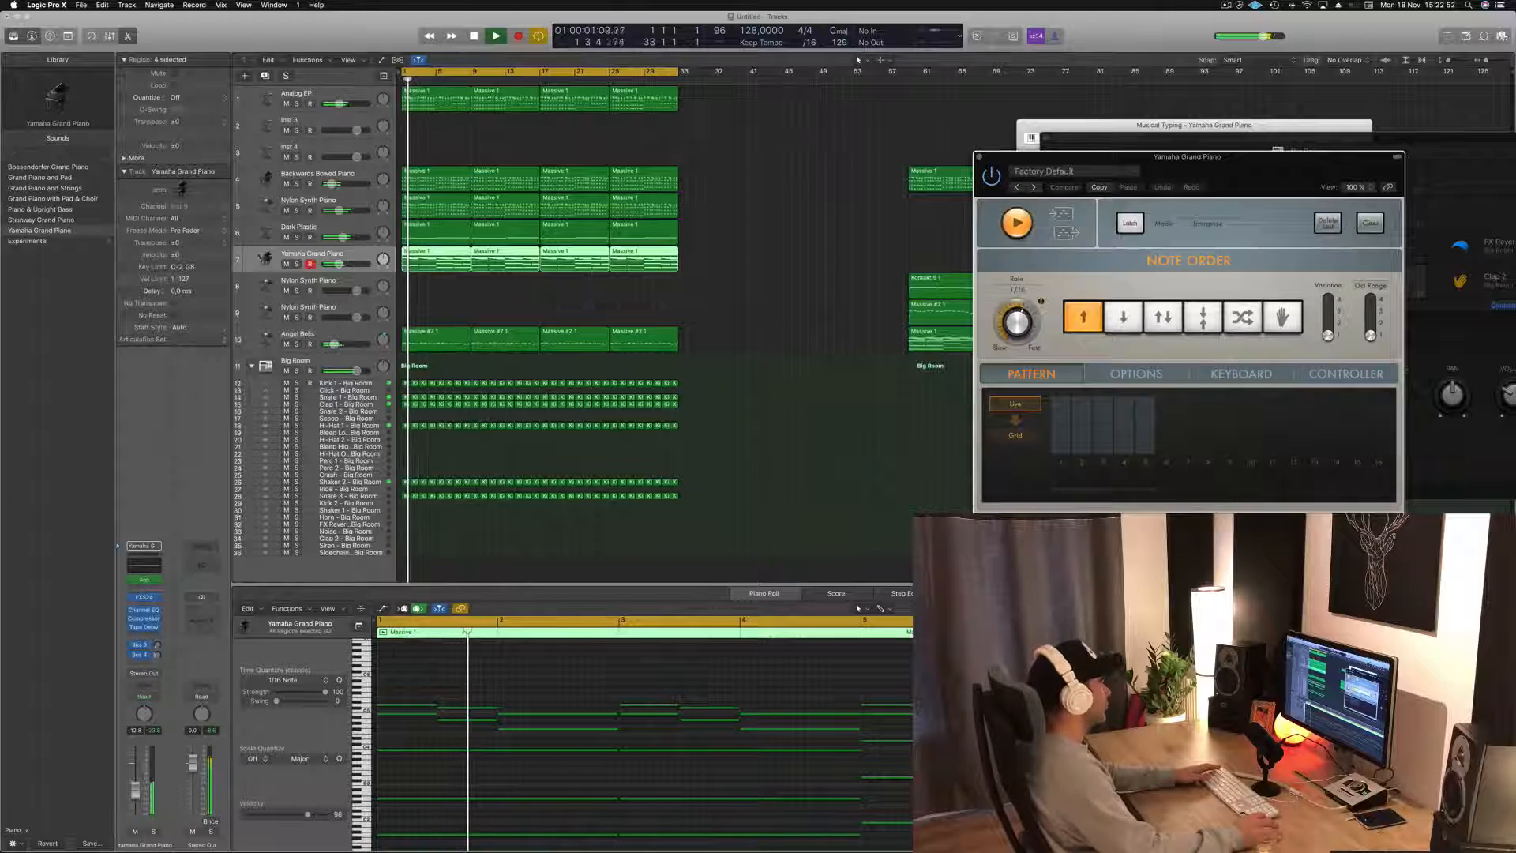
left_click(153, 833)
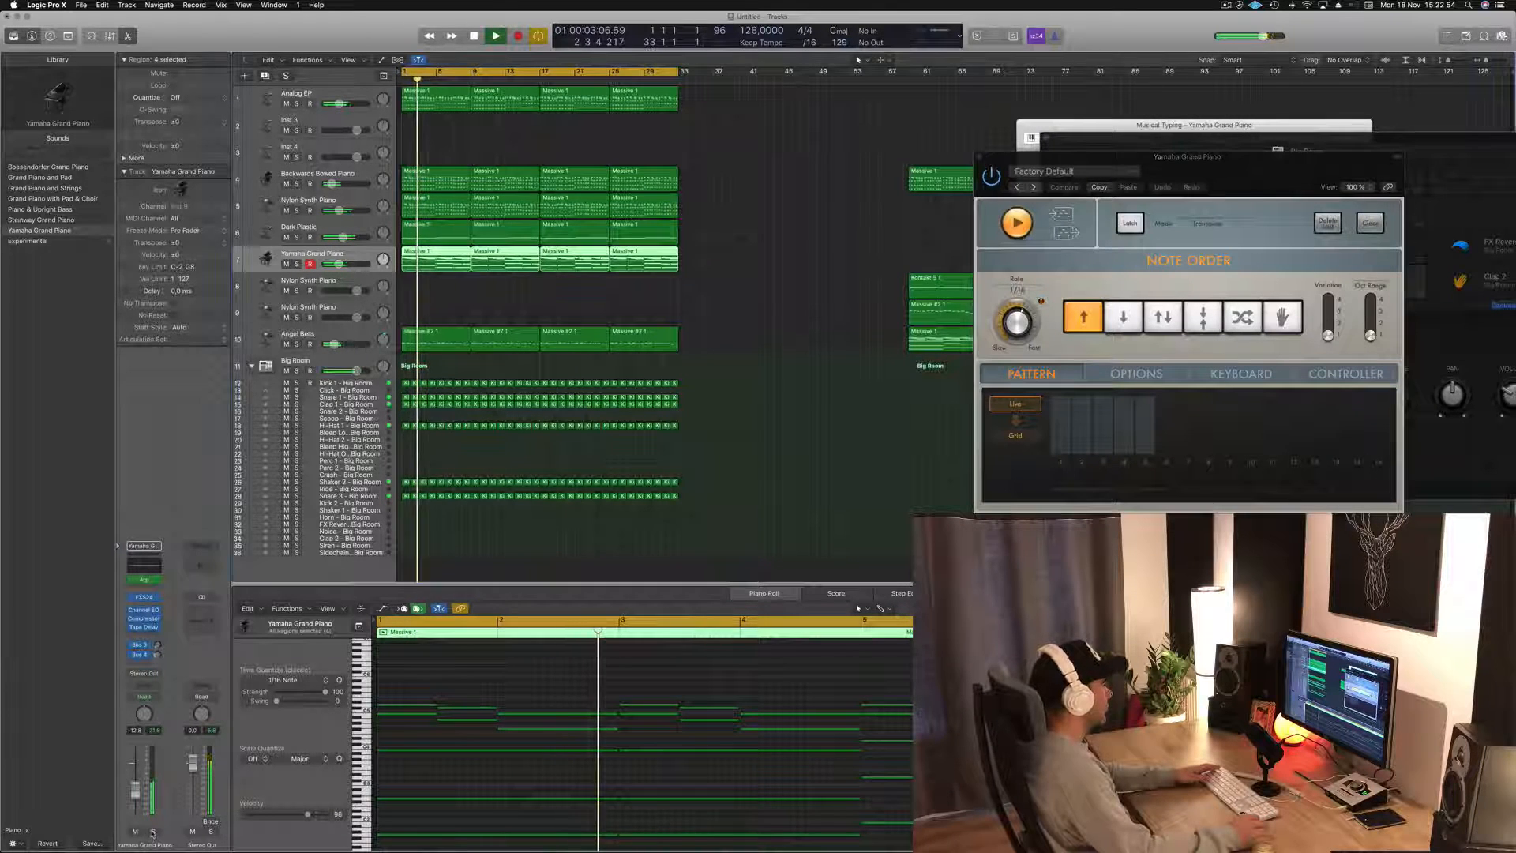
- Close the Yamaha Grand Piano's Arpeggiator window and play the loop to hear the track within the full arrangement
left_click(154, 833)
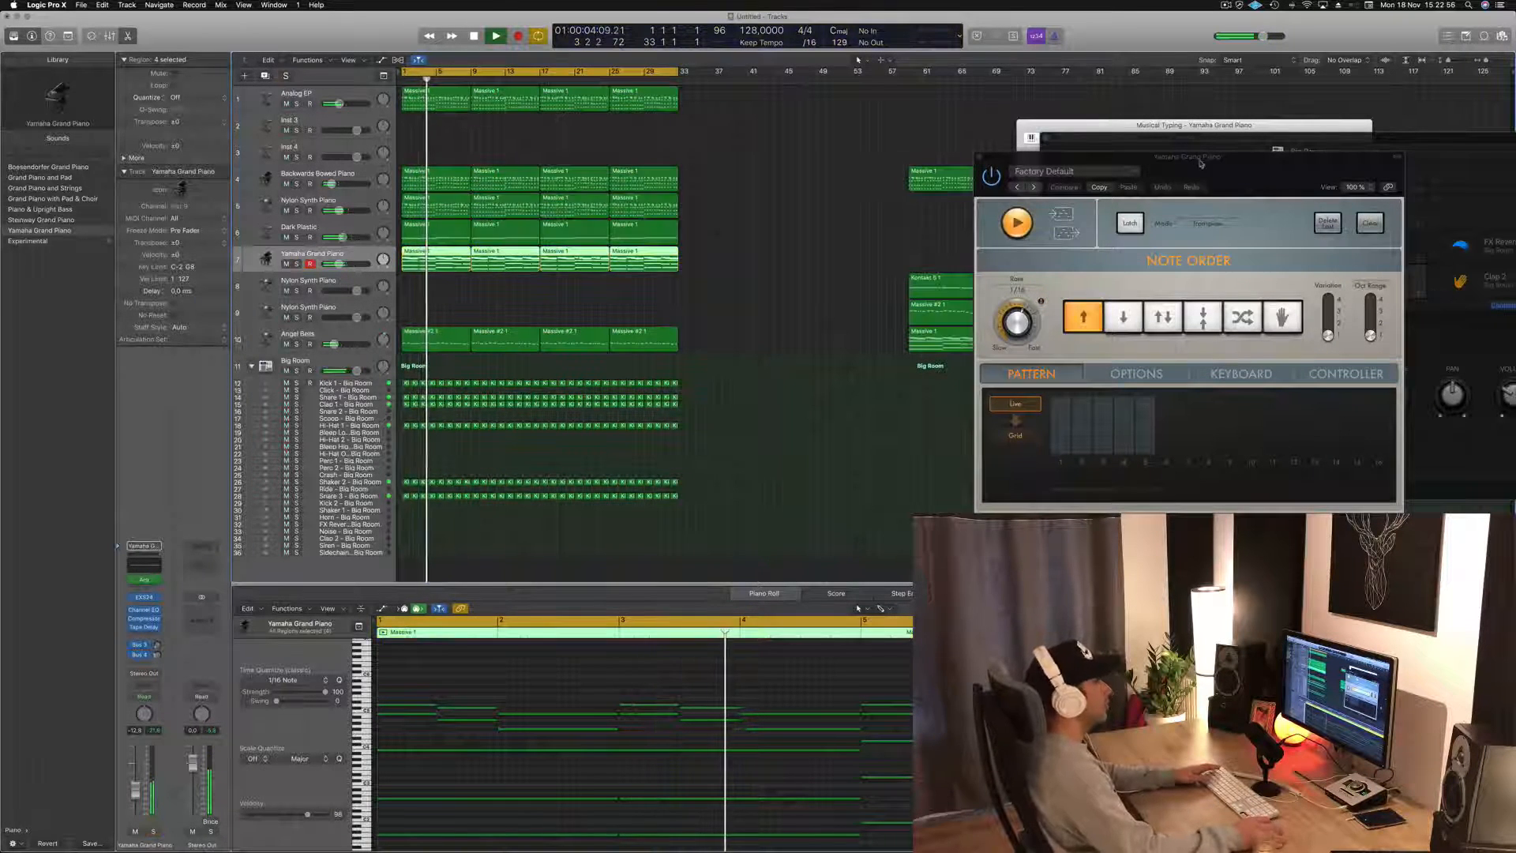
left_click_drag(1200, 163, 829, 183)
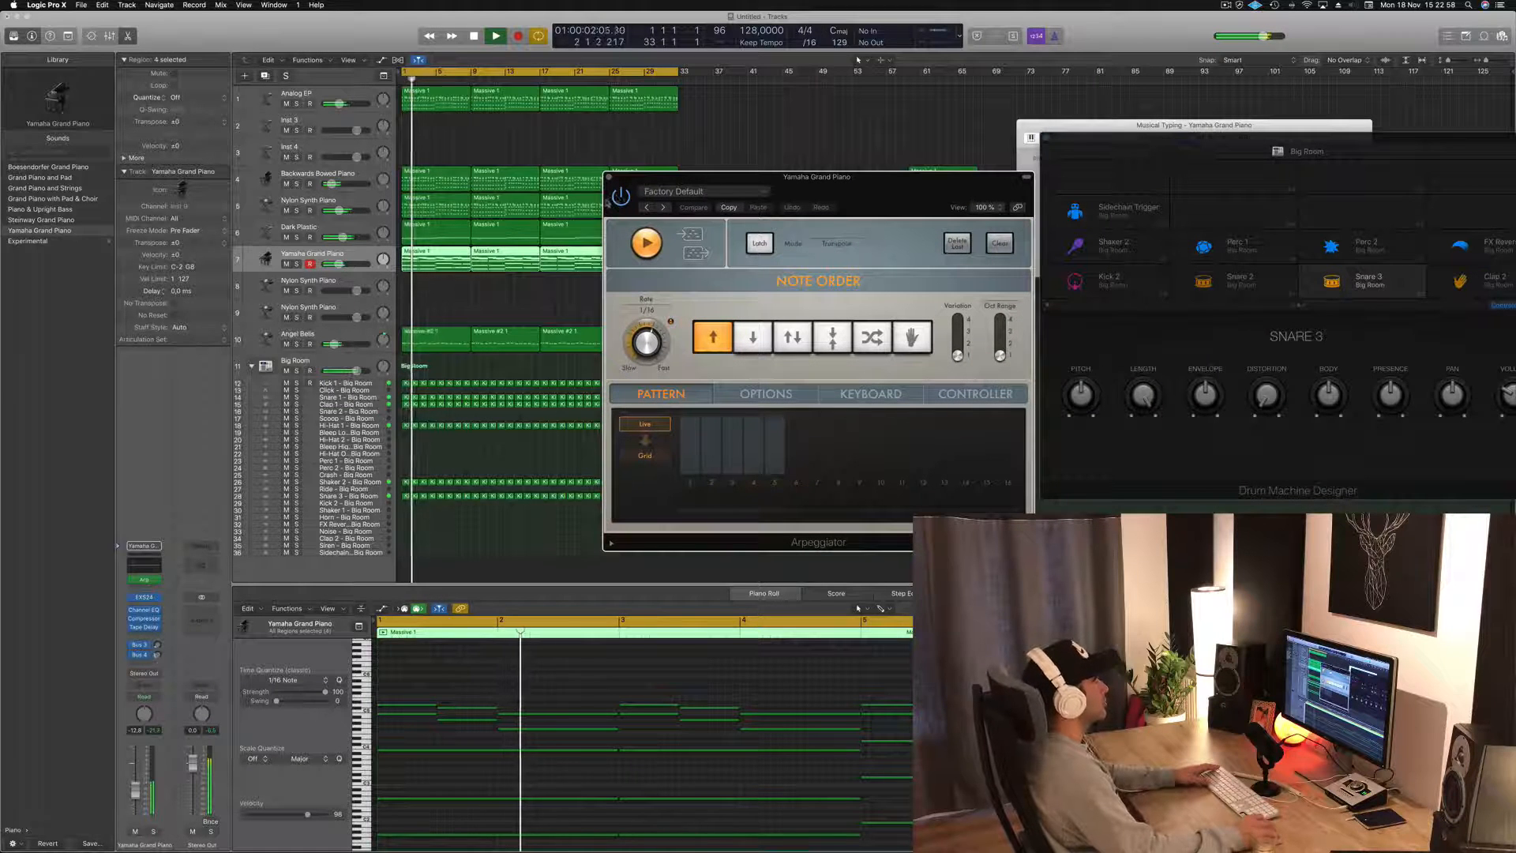
key("space")
left_click(608, 177)
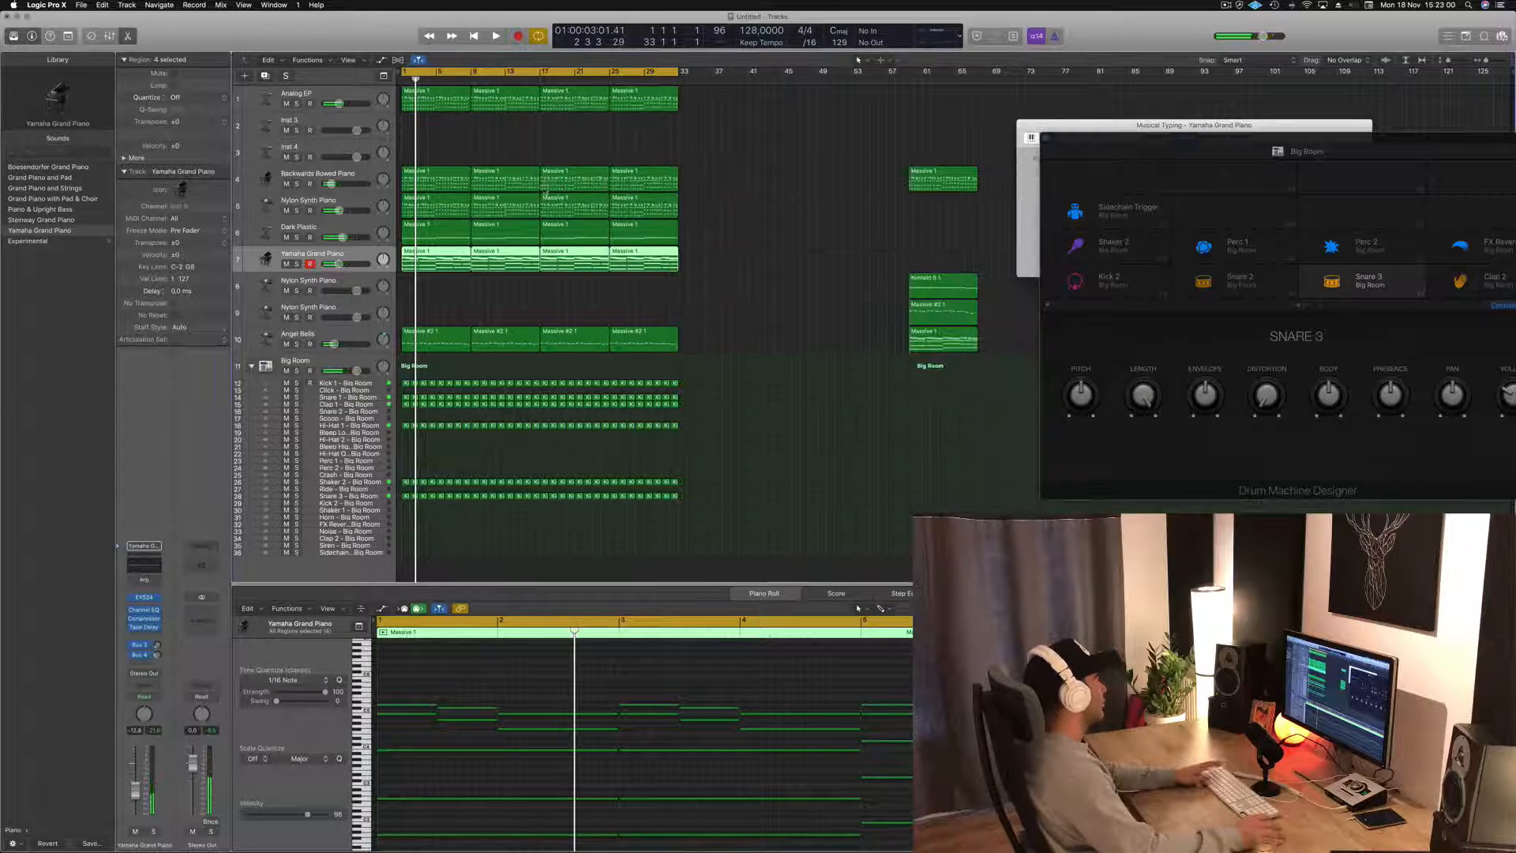
key("space")
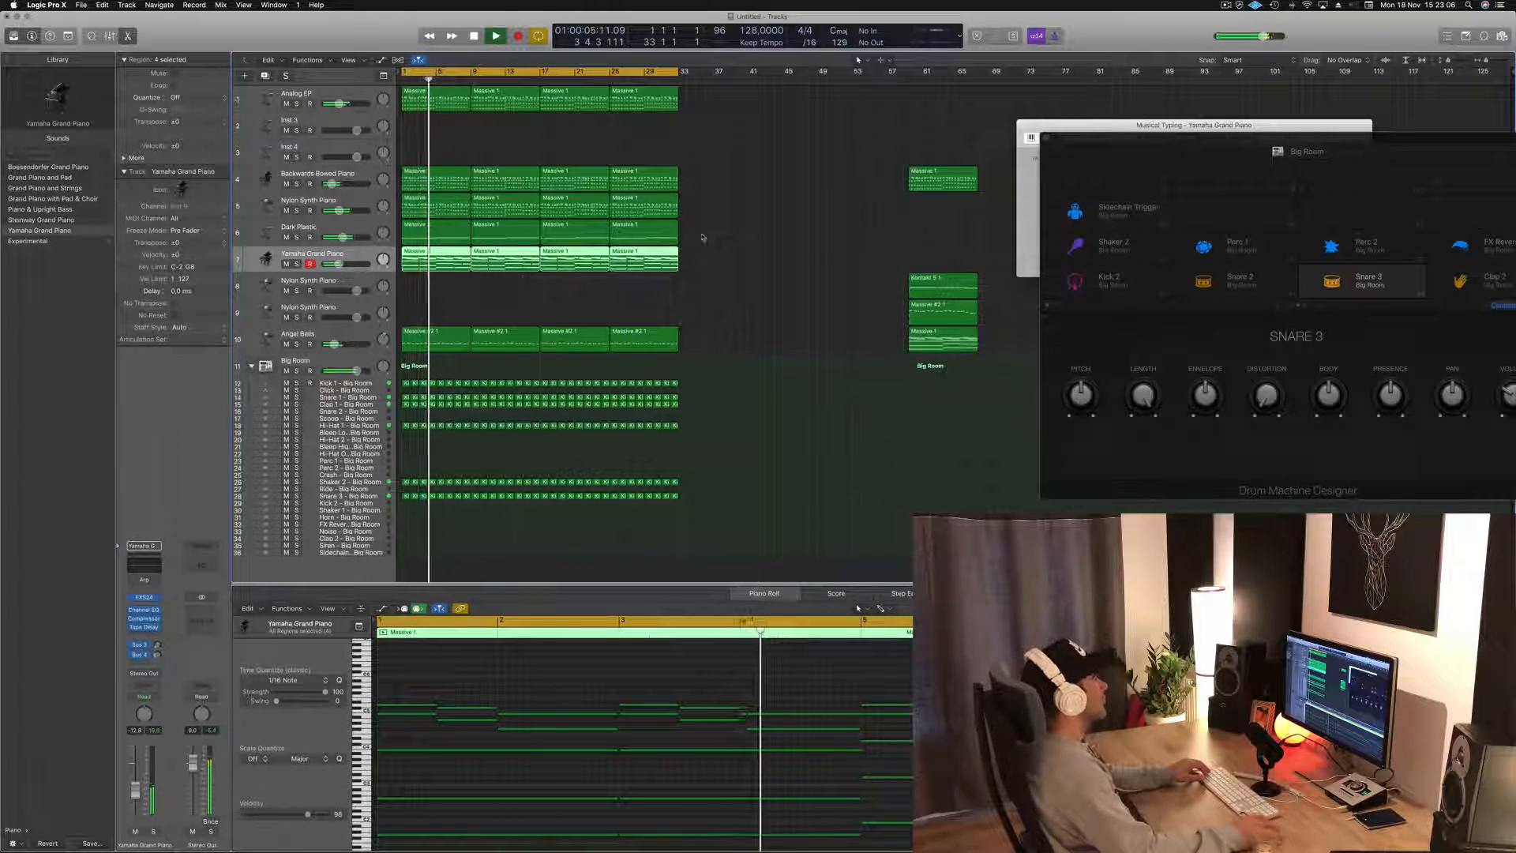
- Duplicate the Yamaha Grand Piano track and copy its four Massive 1 regions onto the duplicate at the same position
key("super+d")
left_click_drag(447, 288, 707, 259)
key("space")
mouse_move(425, 259)
left_mouse_down()
mouse_move(425, 289)
mouse_move(413, 260)
left_mouse_up()
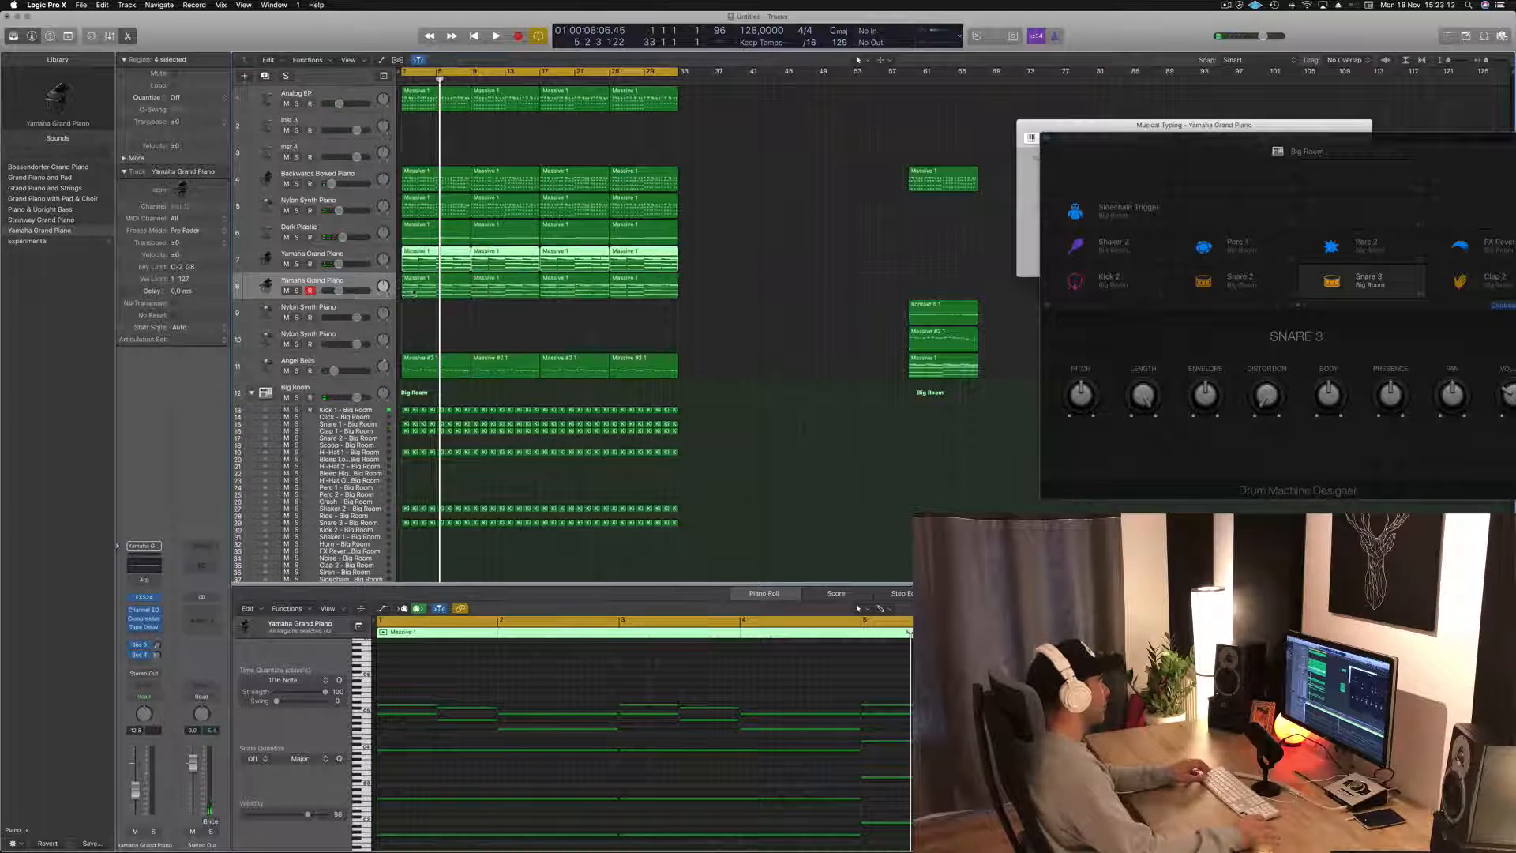
key("space")
left_click(350, 286)
key("space")
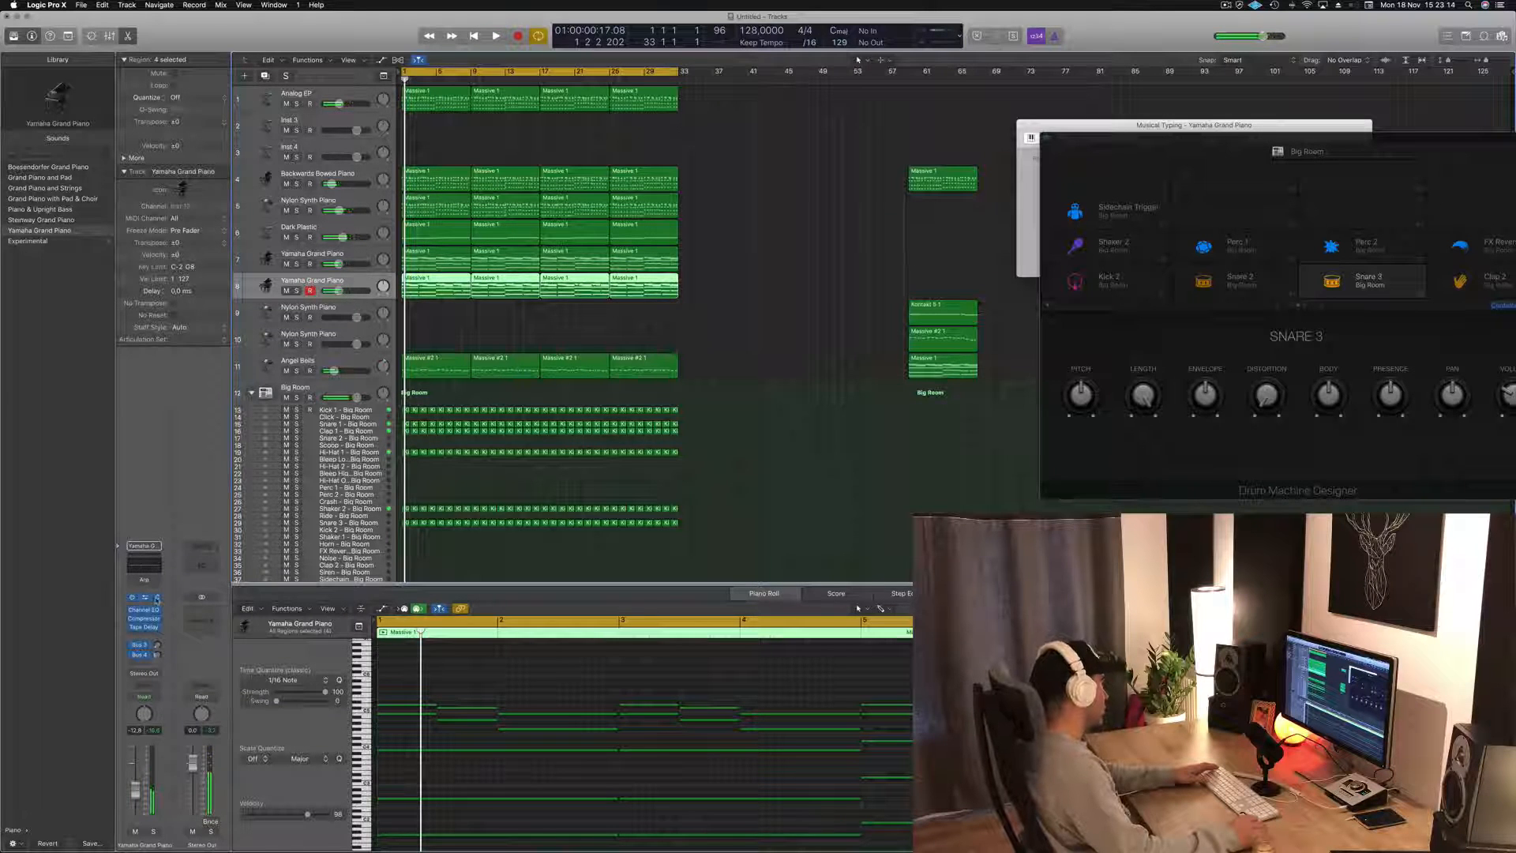
- Load a stereo Alchemy instrument on the duplicated piano track and choose the Dark Veil preset from the Pads category
left_click(150, 563)
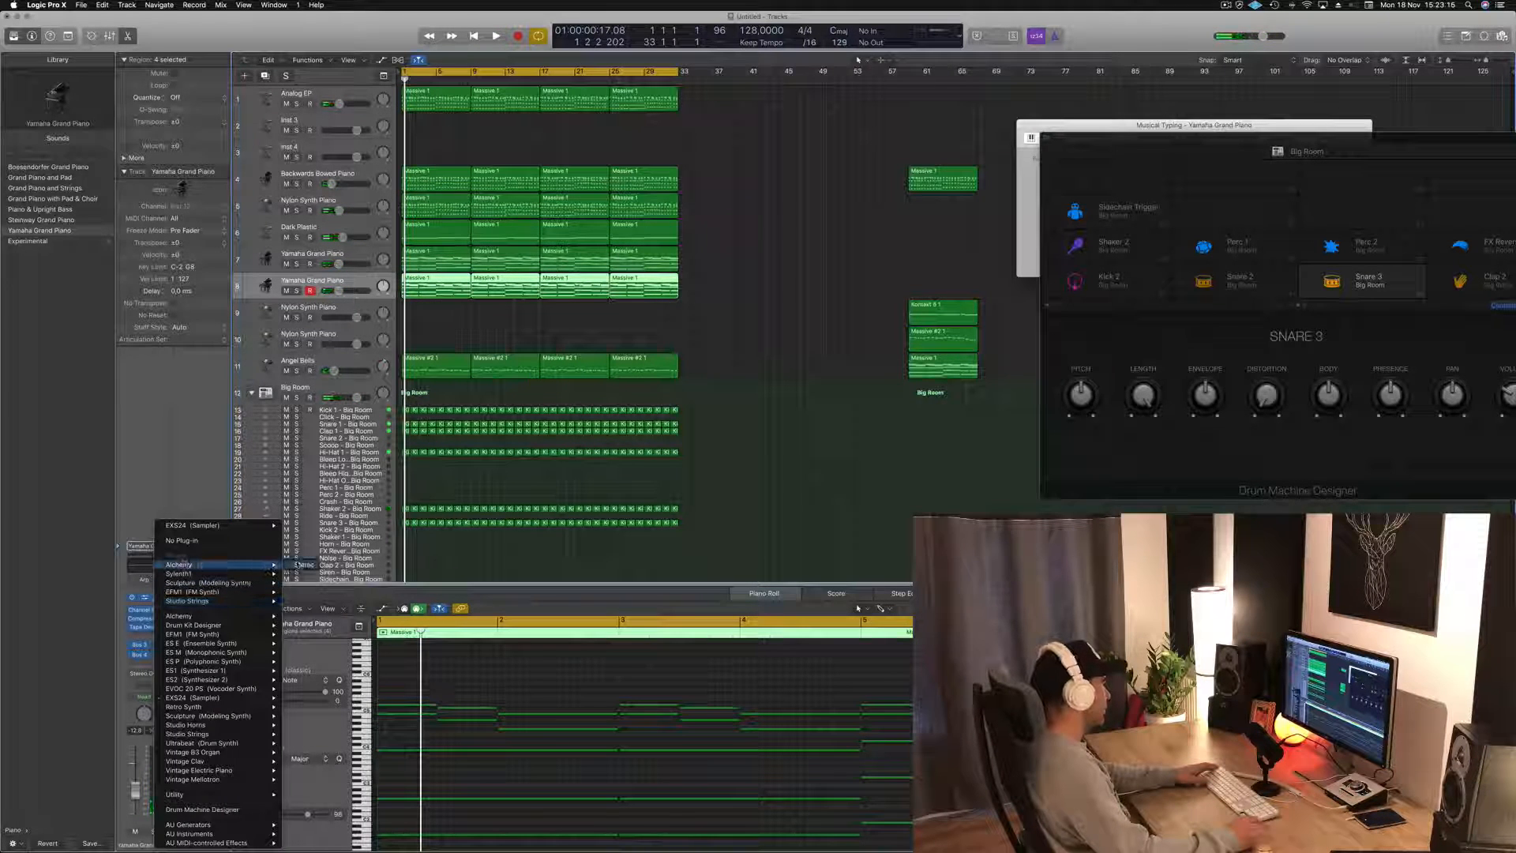
left_click(300, 565)
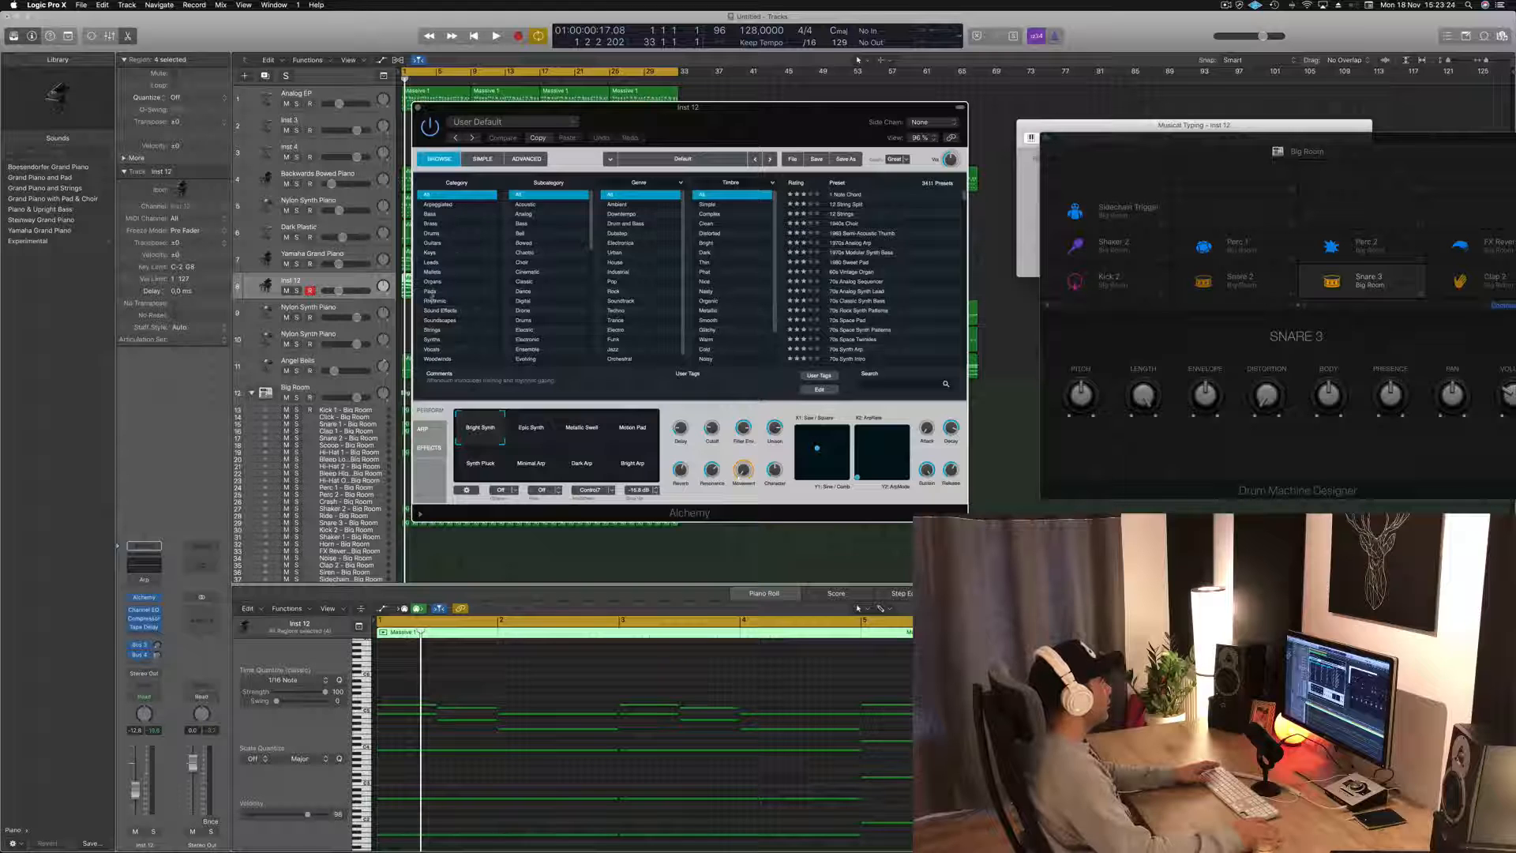
left_click(431, 292)
scroll(882, 265, "down", 15)
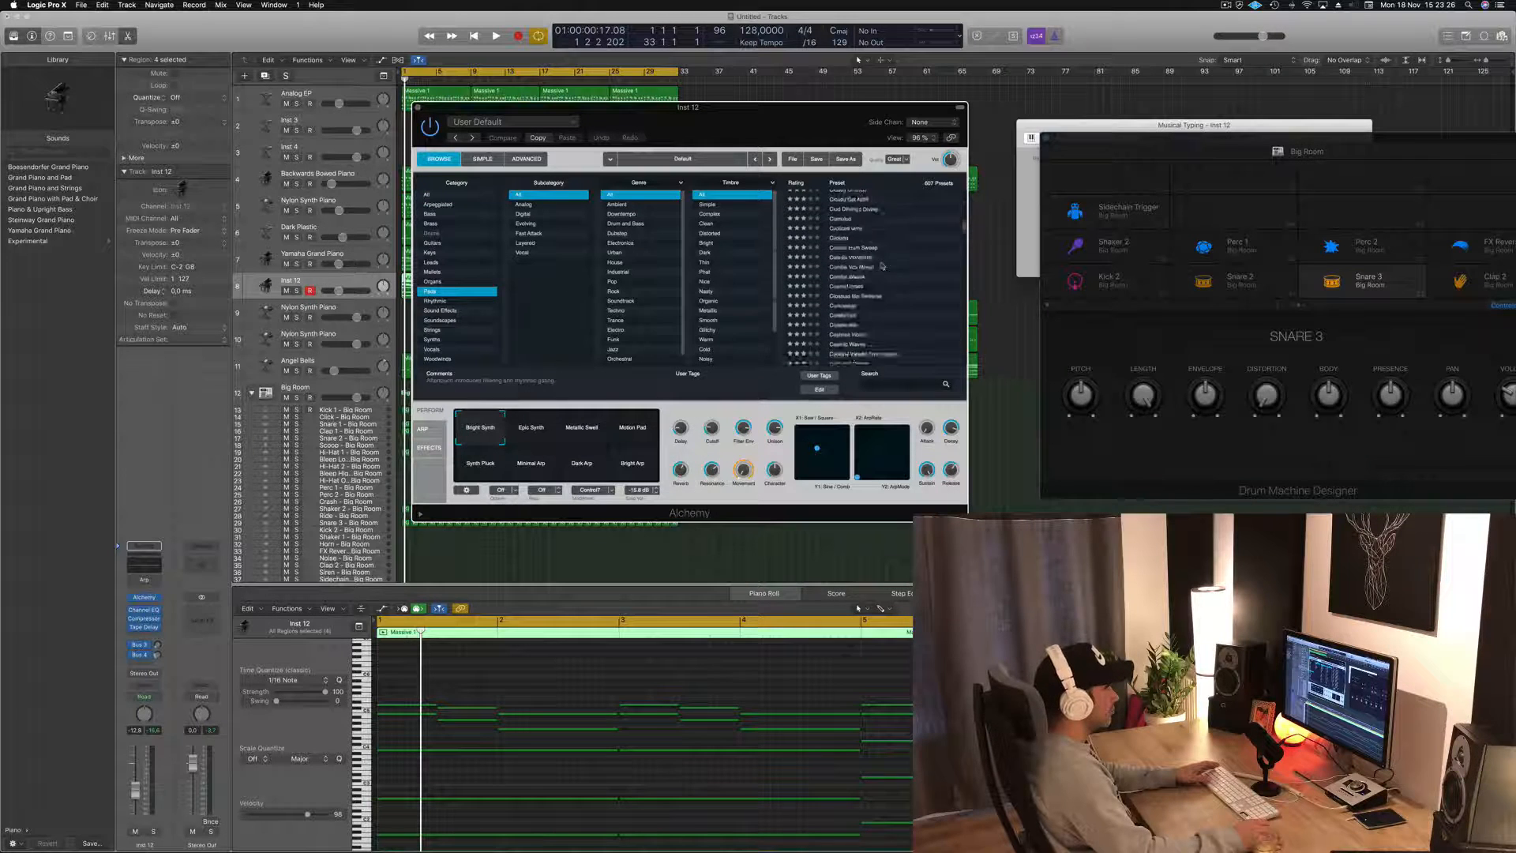
scroll(905, 259, "down", 3)
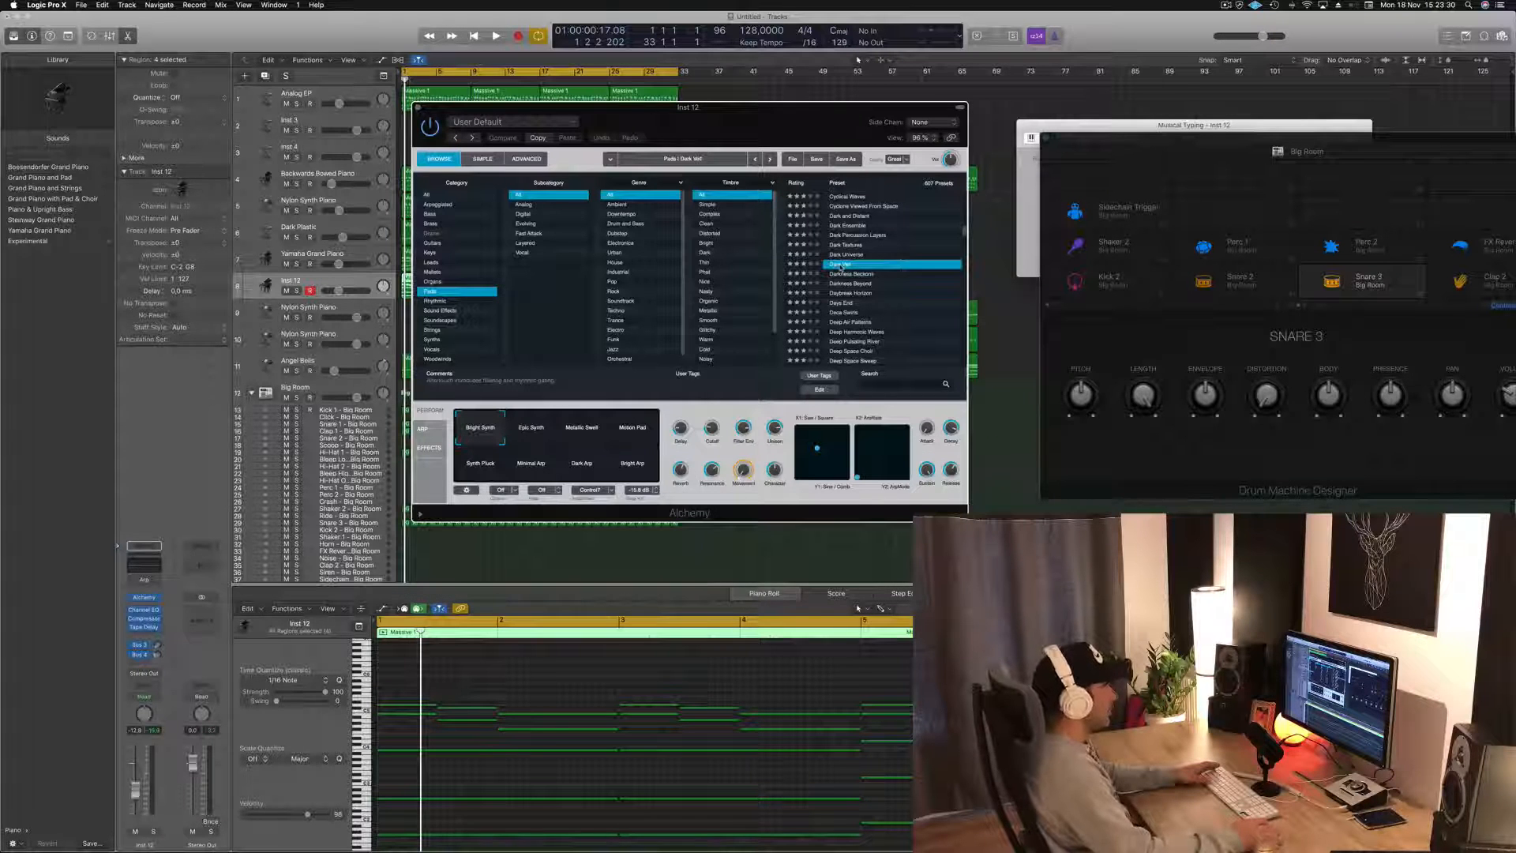
left_click_drag(764, 116, 1166, 116)
- Play the loop, set the Dark Veil track's volume to about -11 dB, and check it briefly in solo
key("space")
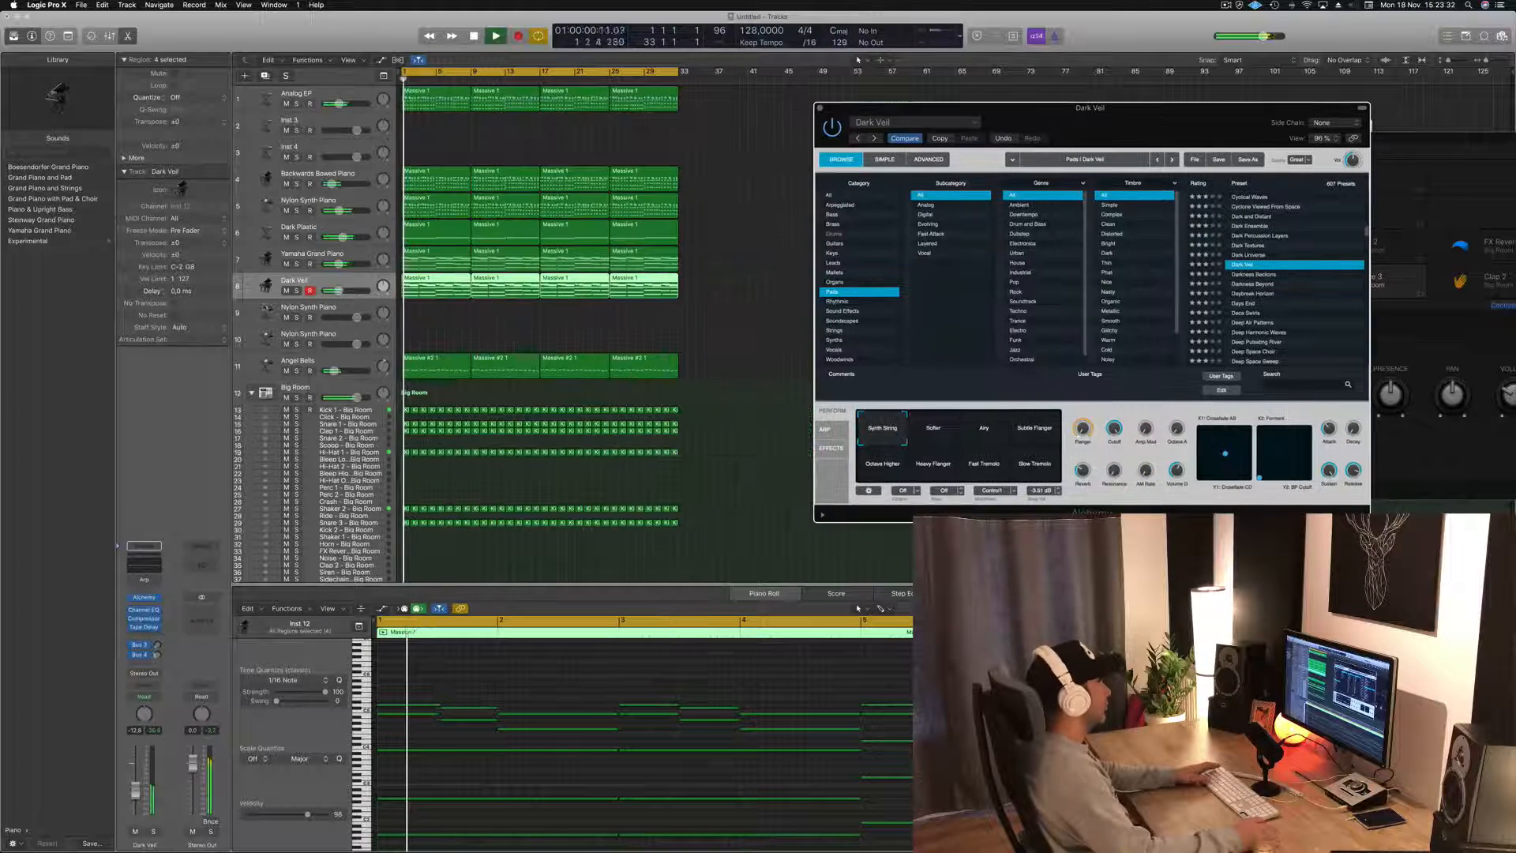
left_click_drag(339, 291, 342, 291)
left_click(296, 290)
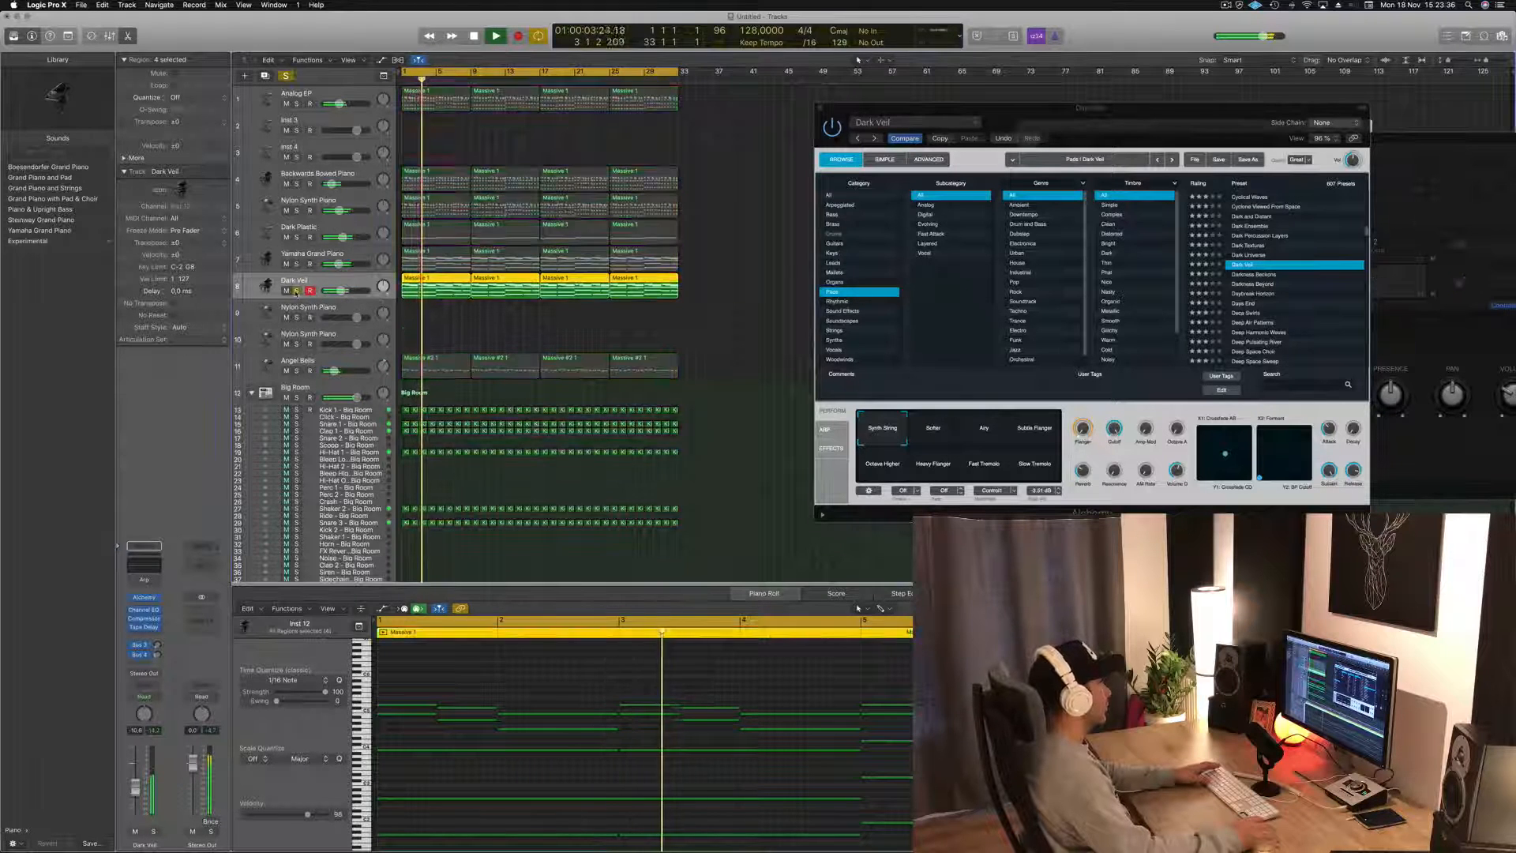
left_click(297, 290)
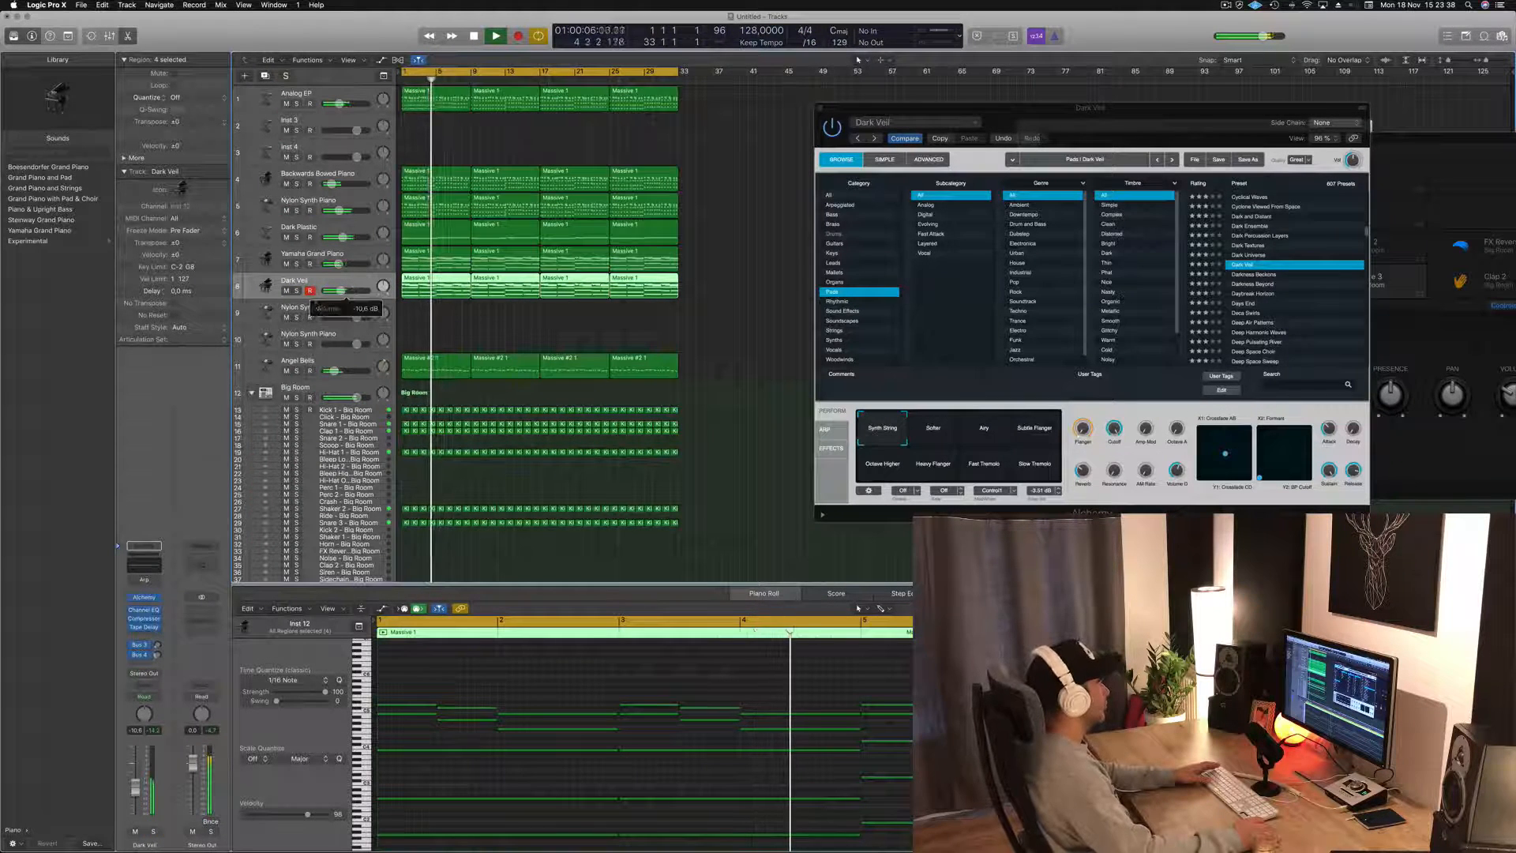
- Enable the low cut in the Dark Veil track's Channel EQ and set it to about 215 Hz
left_click(153, 566)
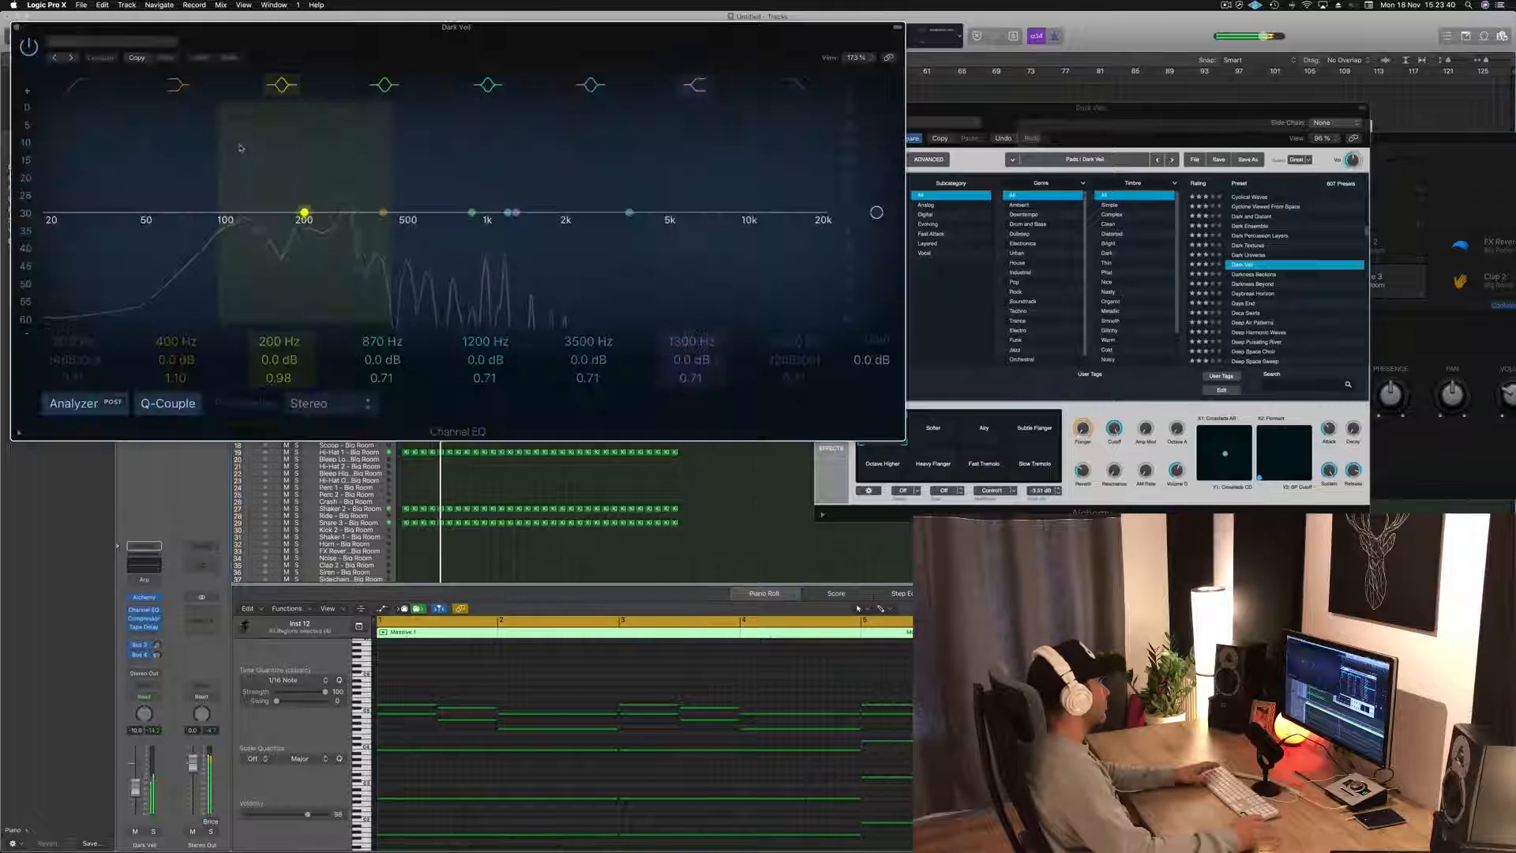
left_click(80, 86)
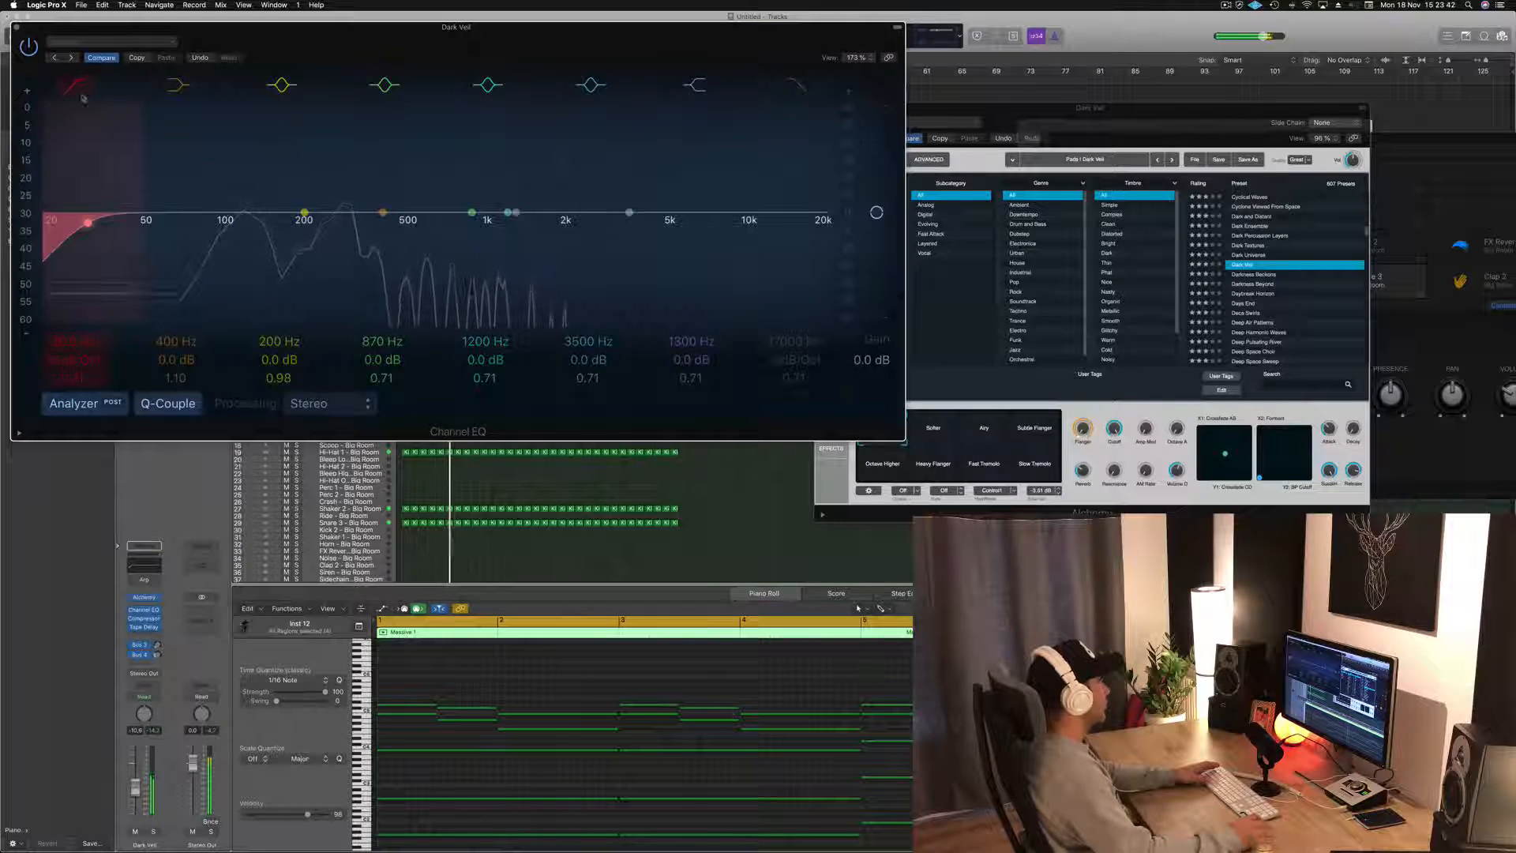
left_click_drag(98, 225, 313, 221)
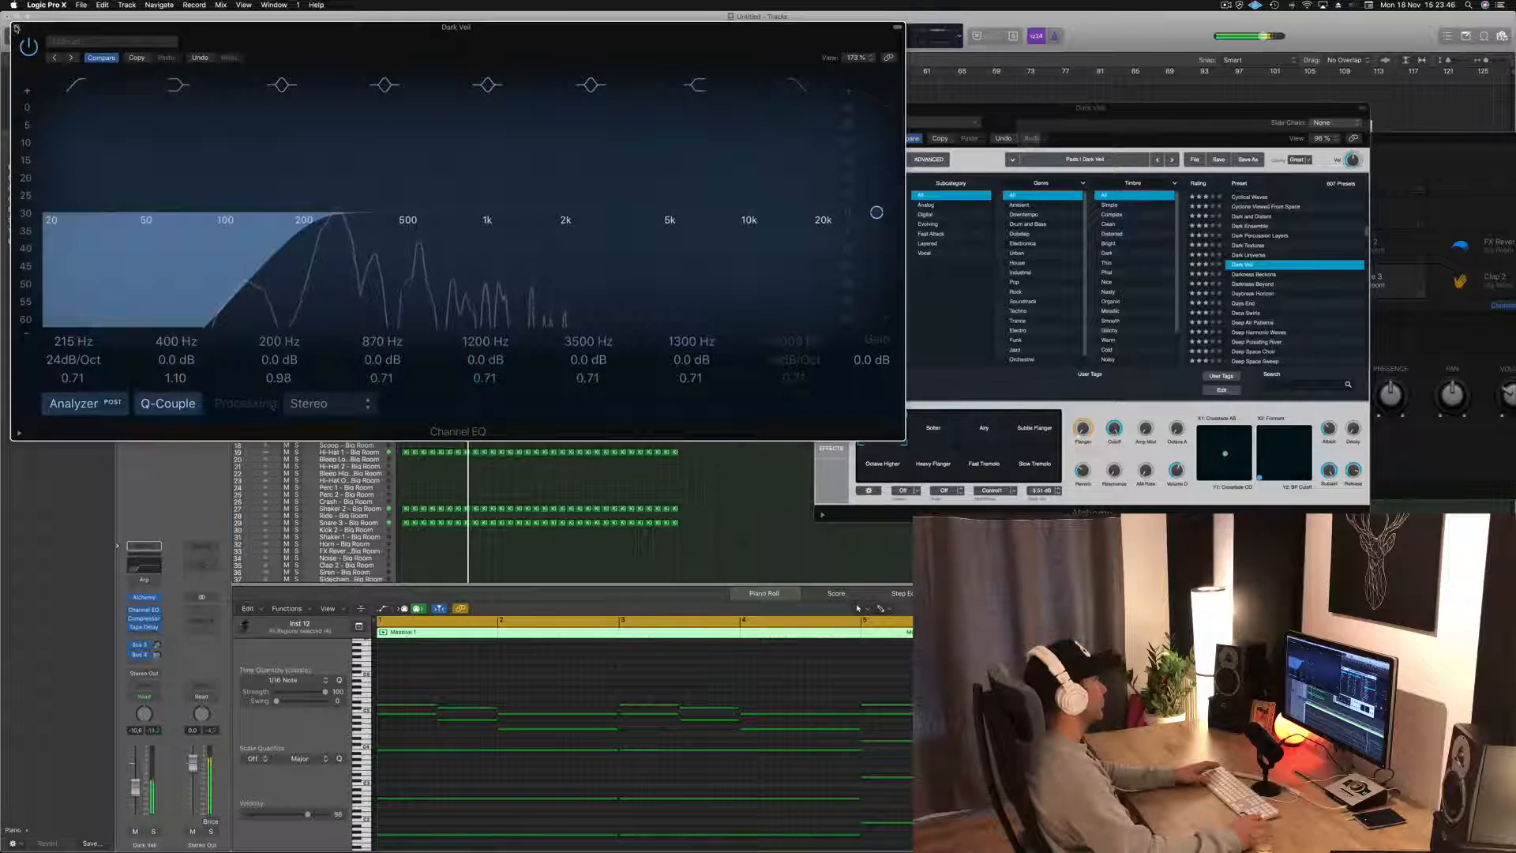
left_click(15, 28)
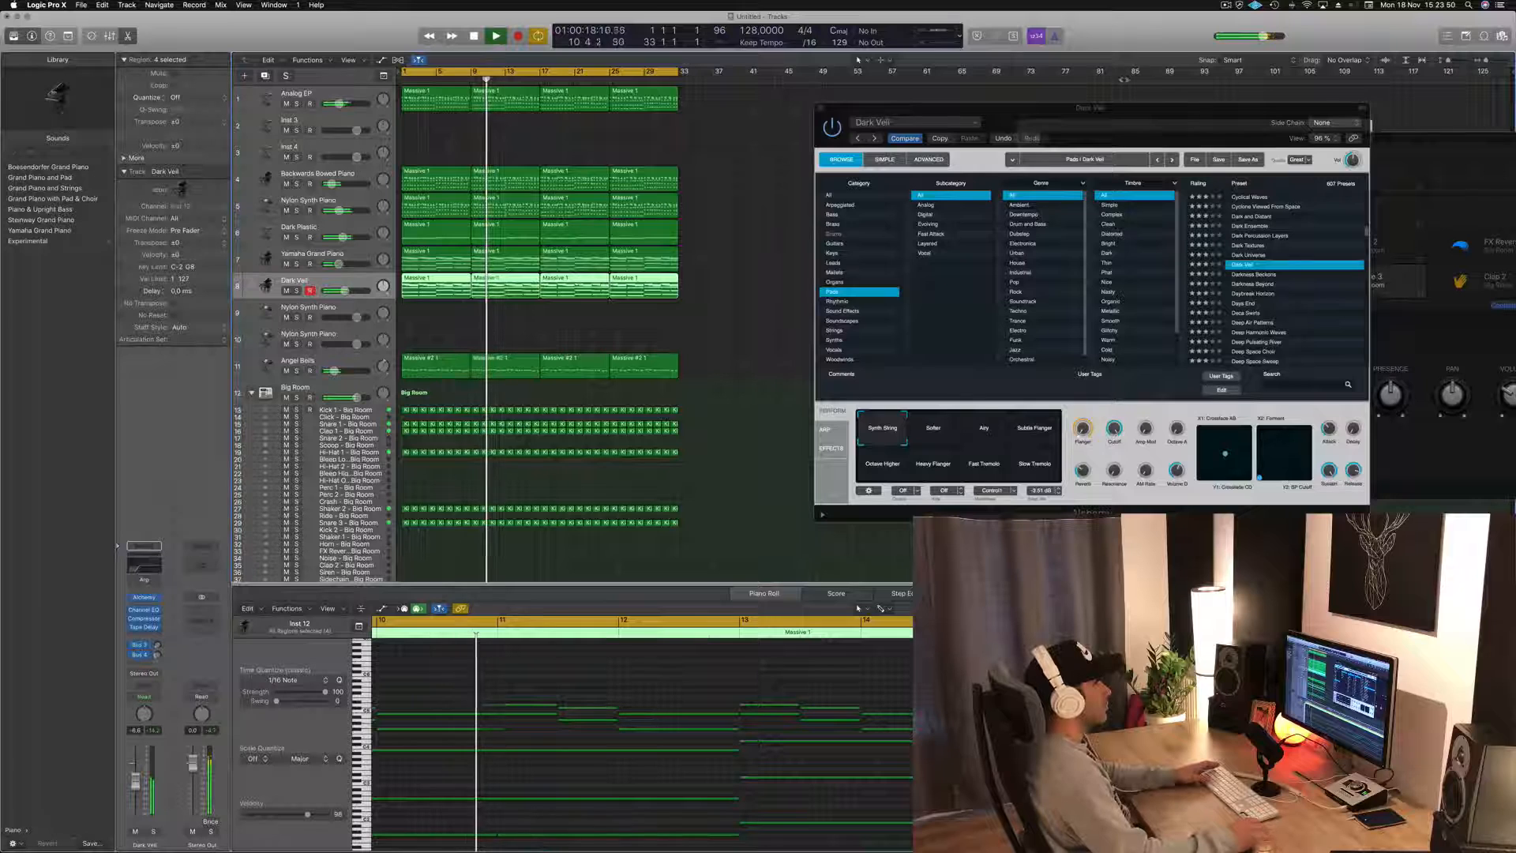
- Audition the Softer and Airy performance variations of the Dark Veil preset in Alchemy while the loop plays
left_click_drag(1103, 115, 916, 92)
key("space")
left_click(747, 407)
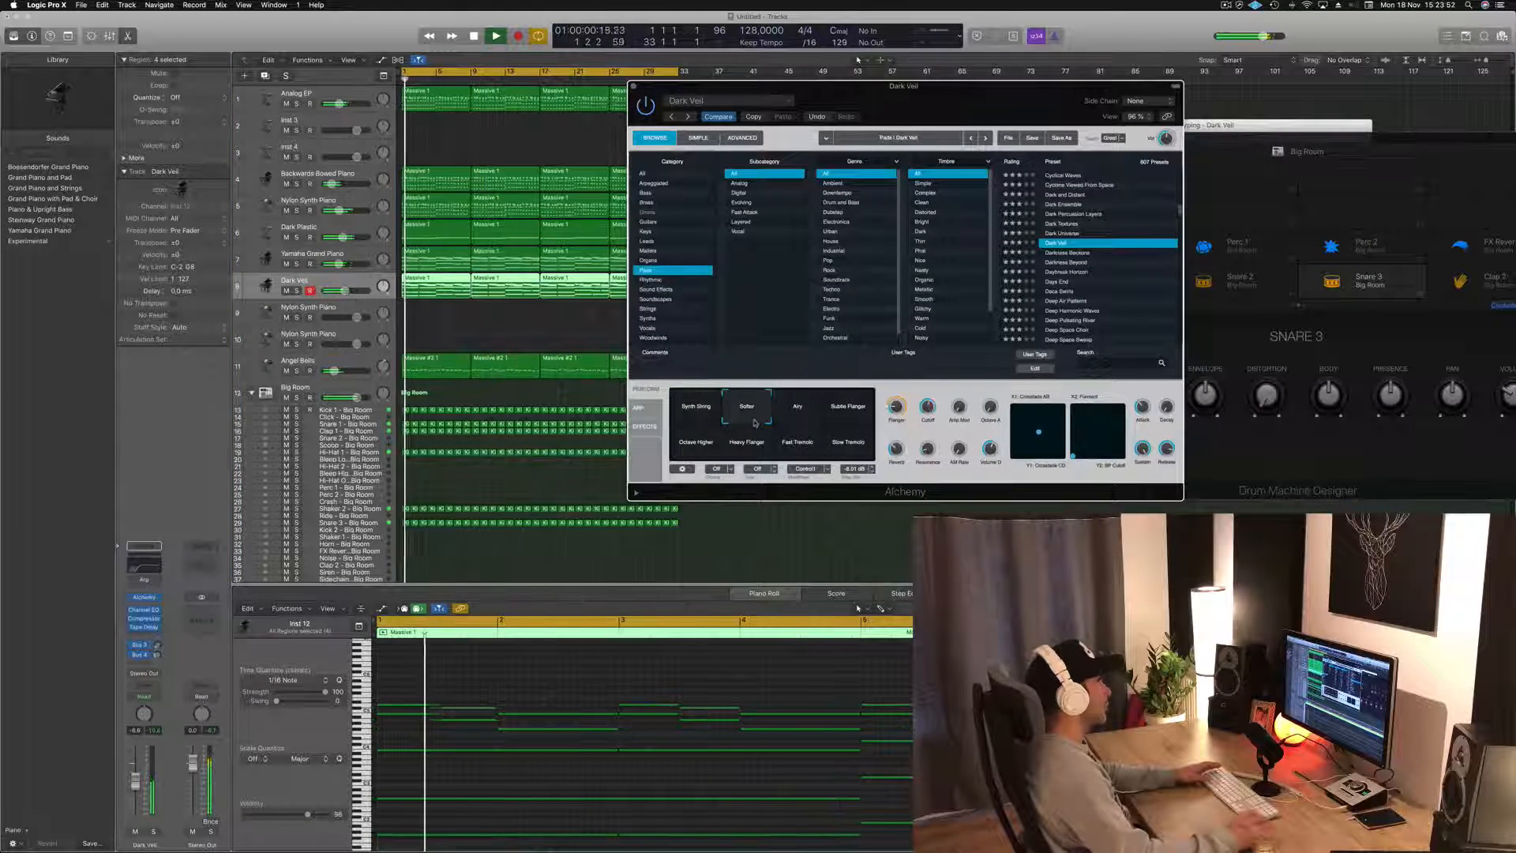
left_click(793, 409)
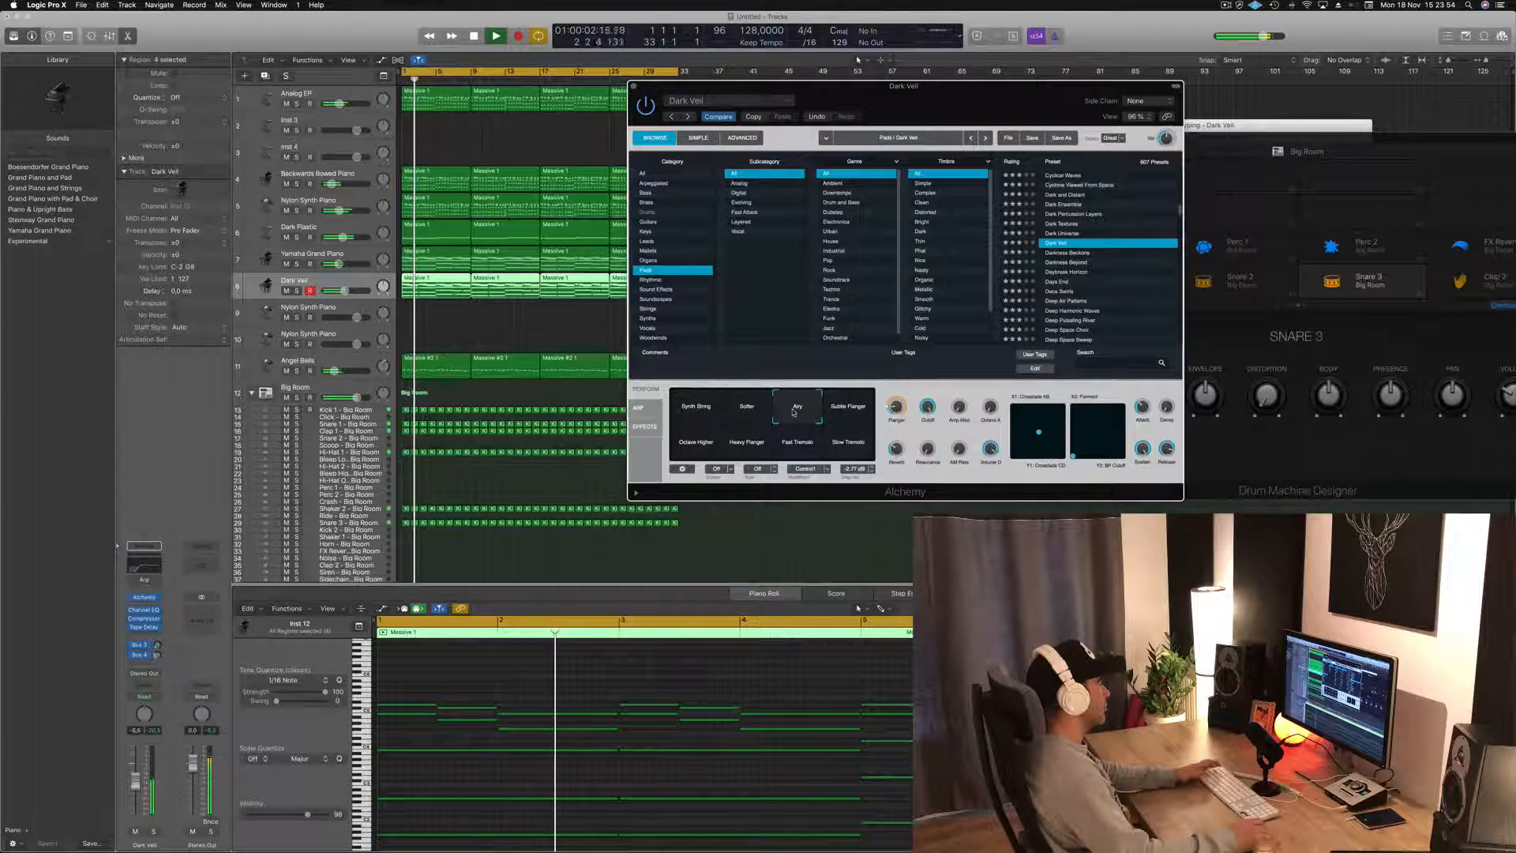
key("Return")
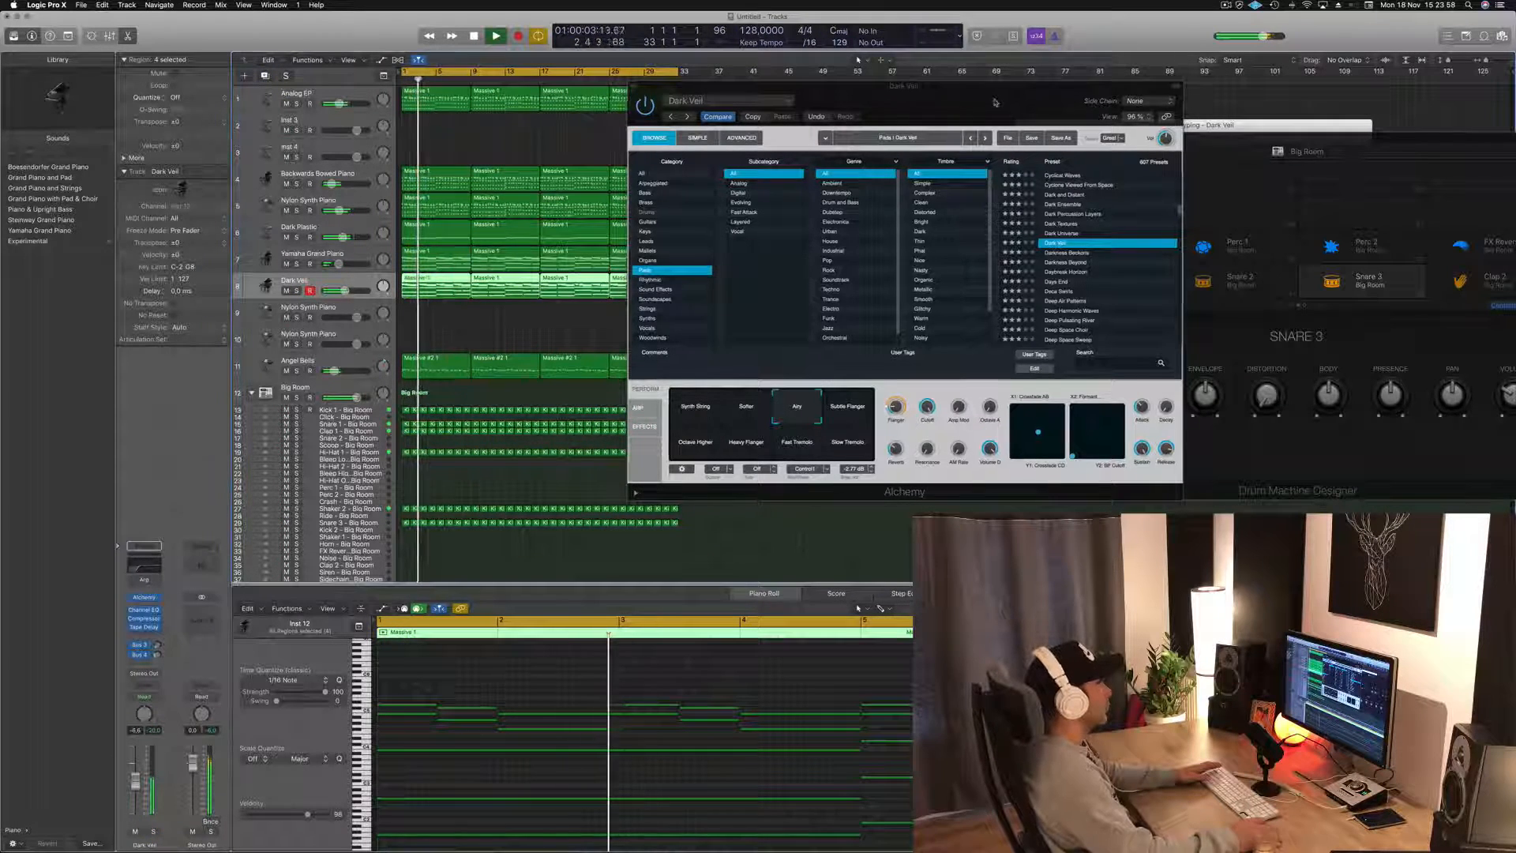
left_click_drag(995, 102, 1001, 86)
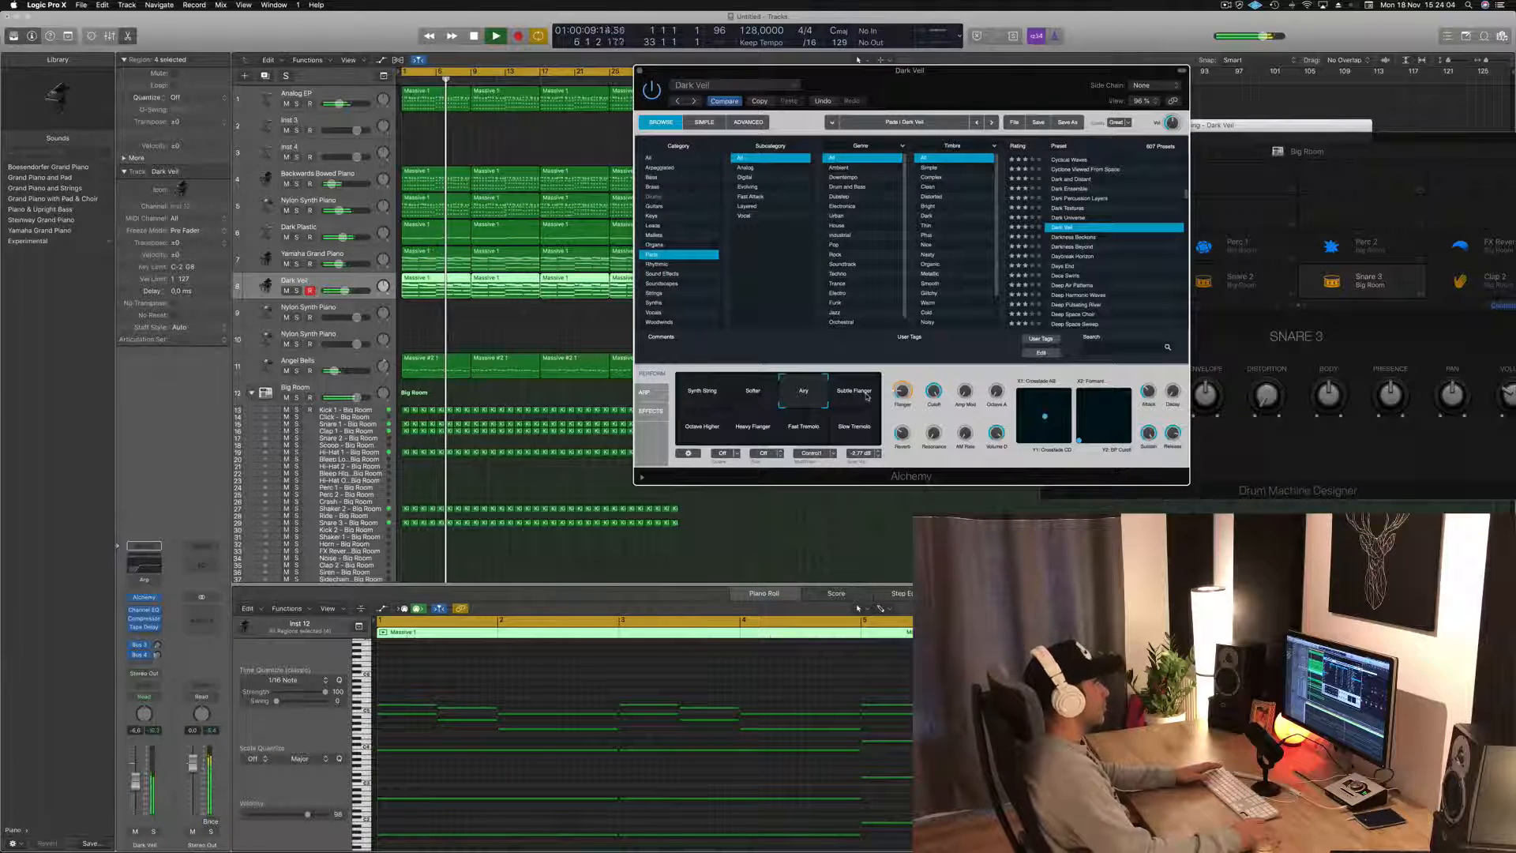
- Try the Subtle Flanger, Octave Higher, Heavy Flanger, Fast Tremolo and Slow Tremolo variations of Dark Veil against the loop
left_click(866, 396)
key("Return")
key("space")
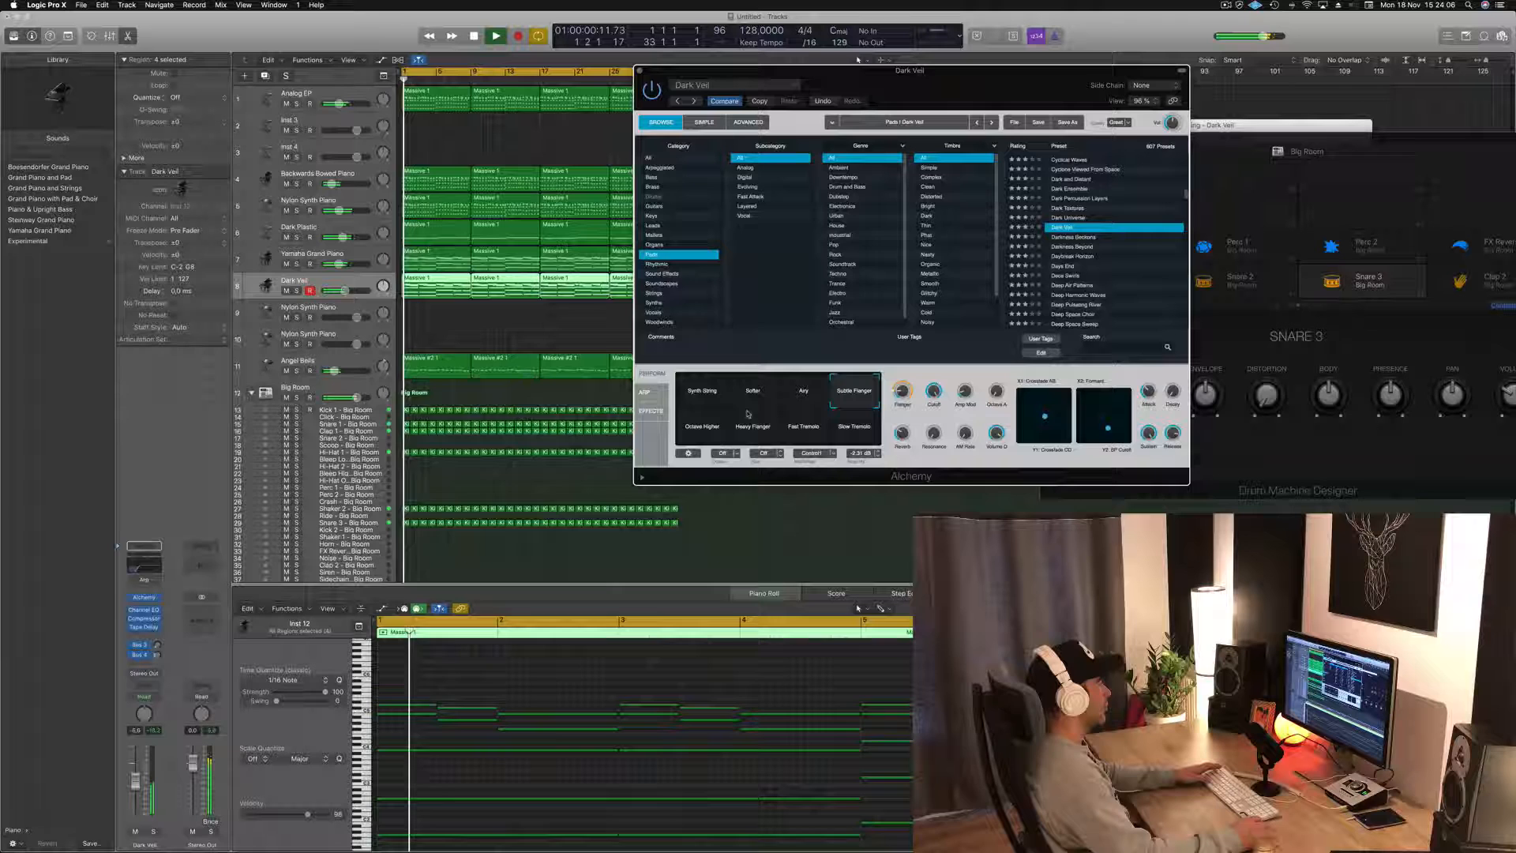
left_click(703, 434)
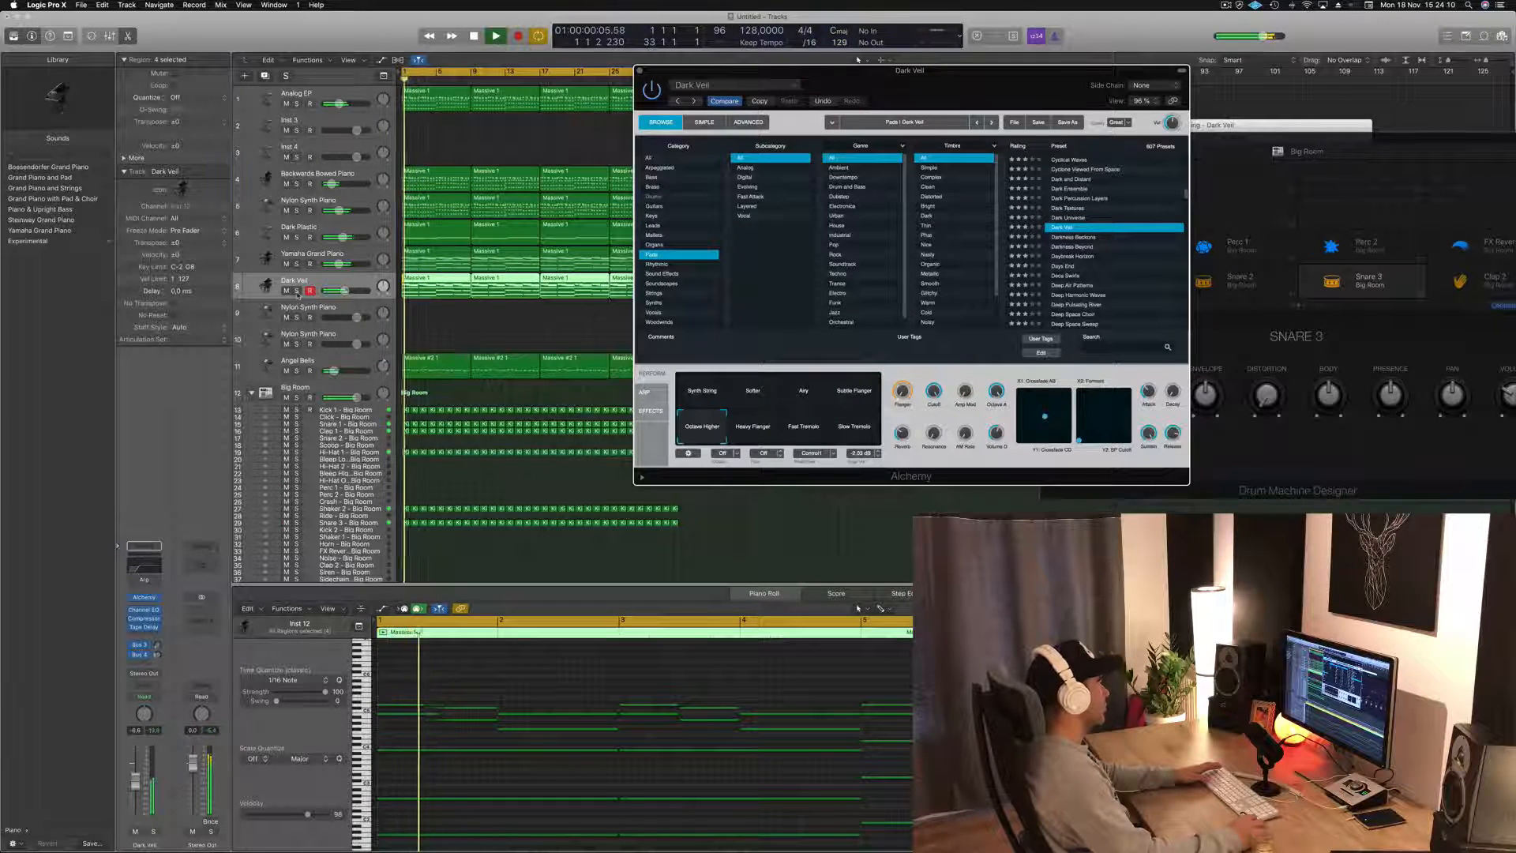
key("s")
key("s")
left_click(753, 426)
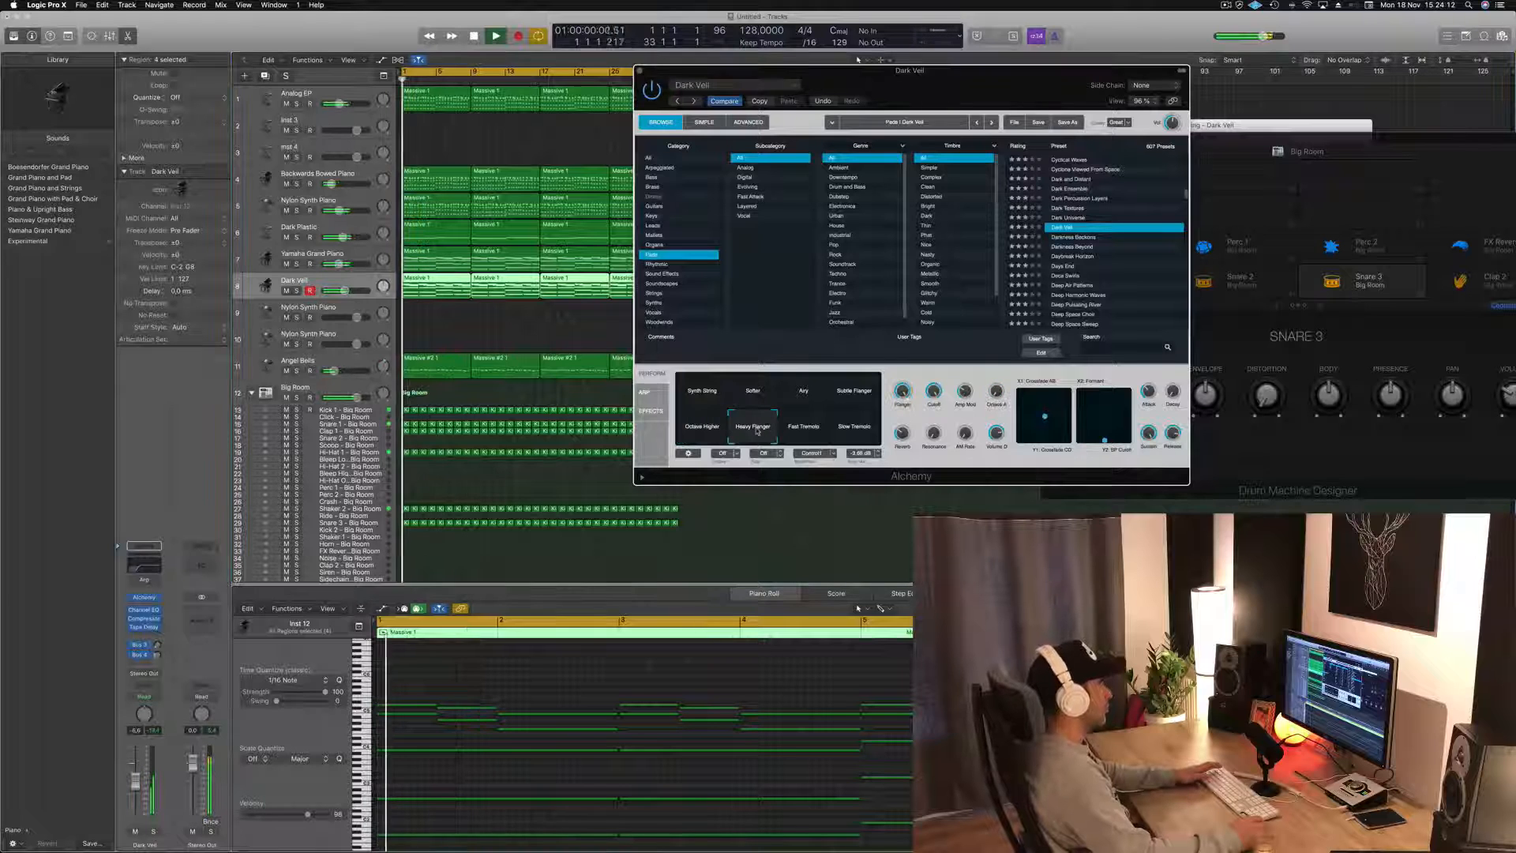
left_click(808, 431)
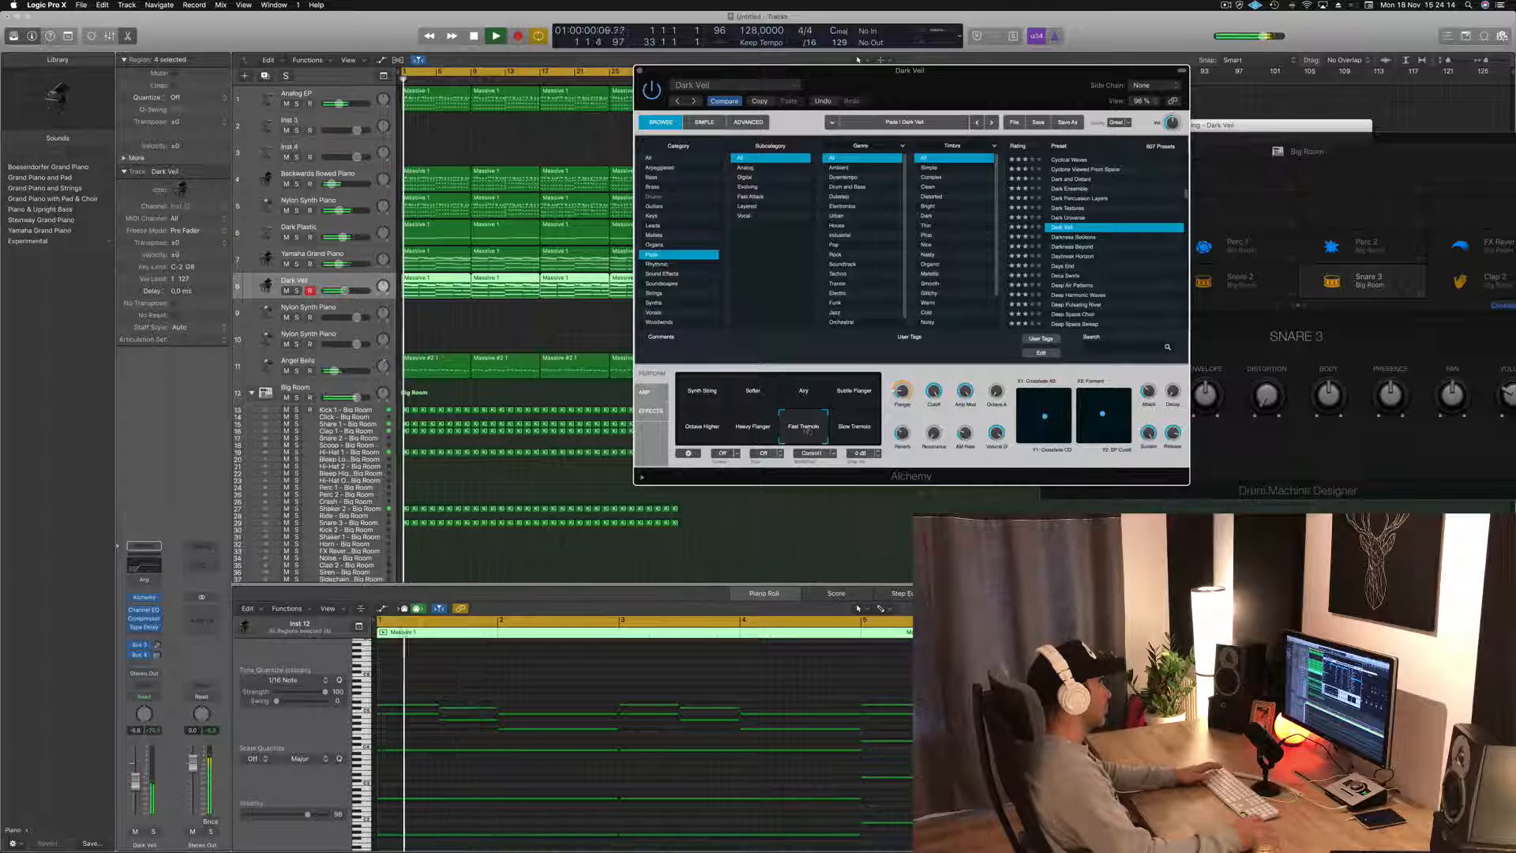
left_click(846, 428)
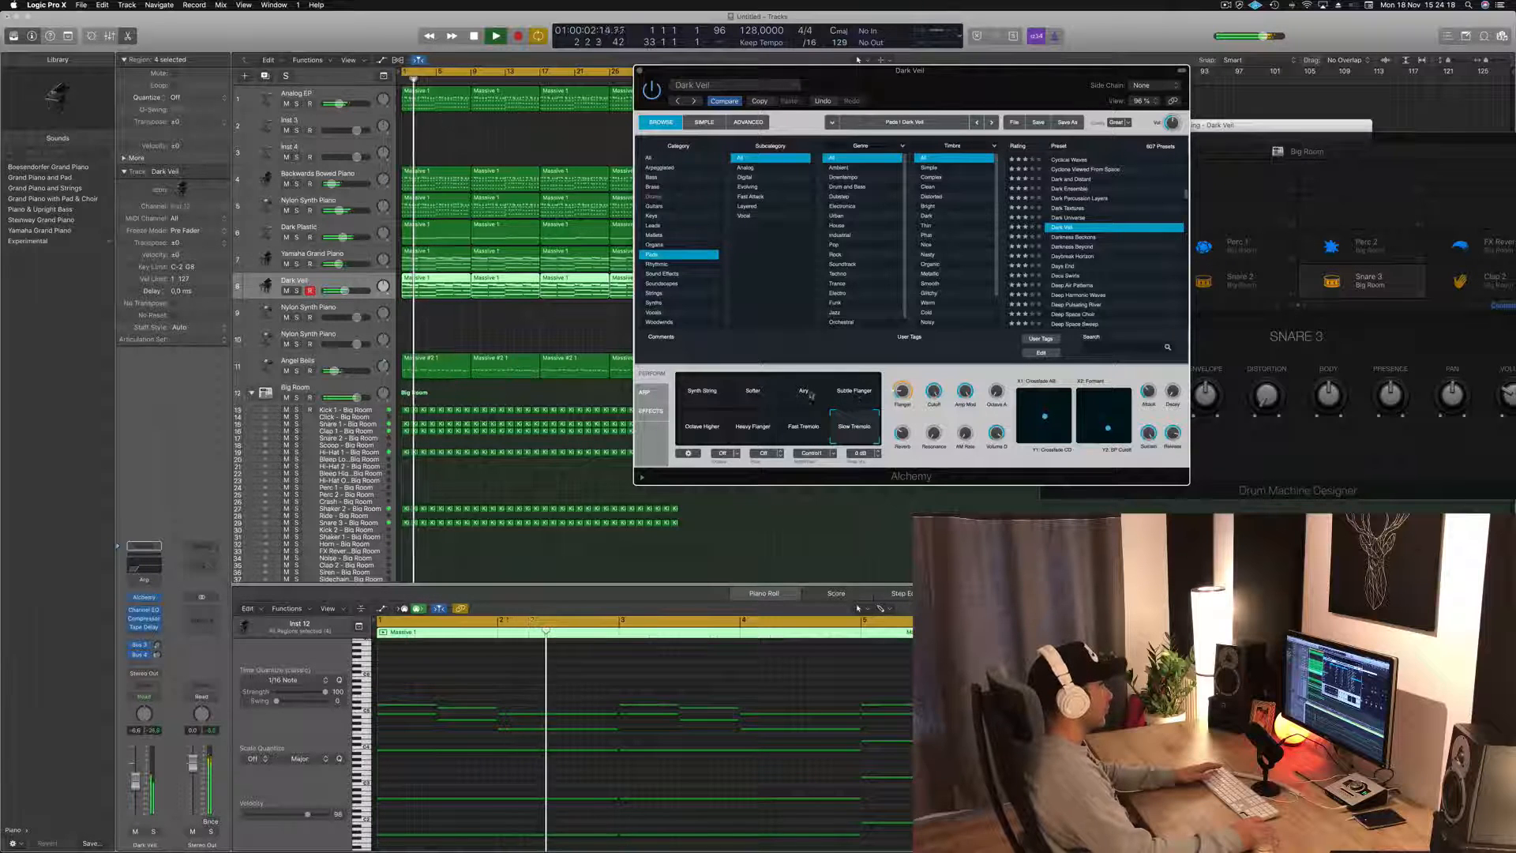
- Compare the Airy and Synth String variations with Dark Veil soloed, keep Synth String, and take the track out of solo
left_click(811, 395)
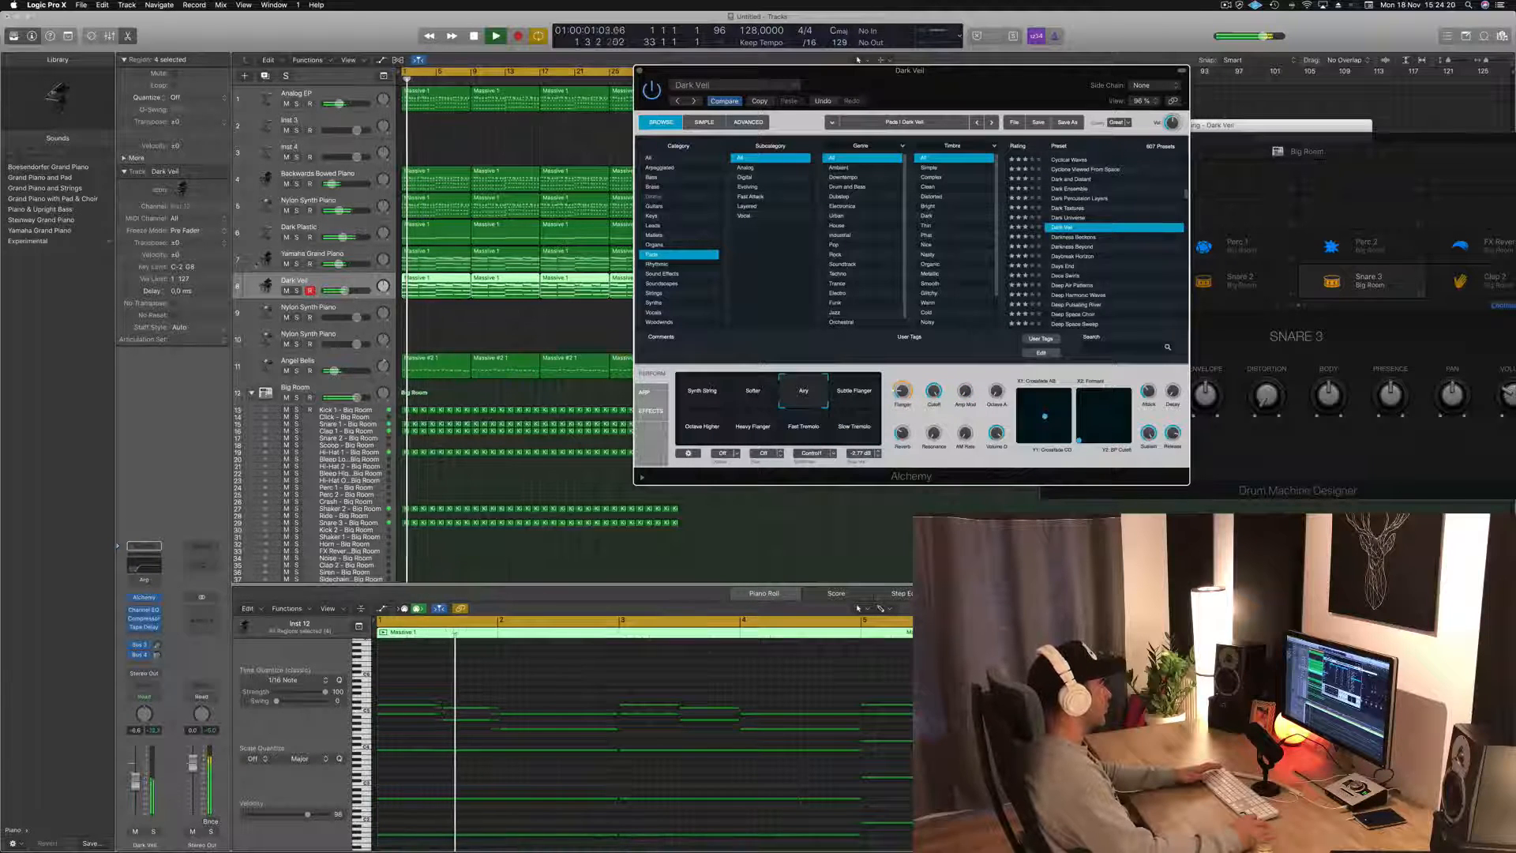
key("s")
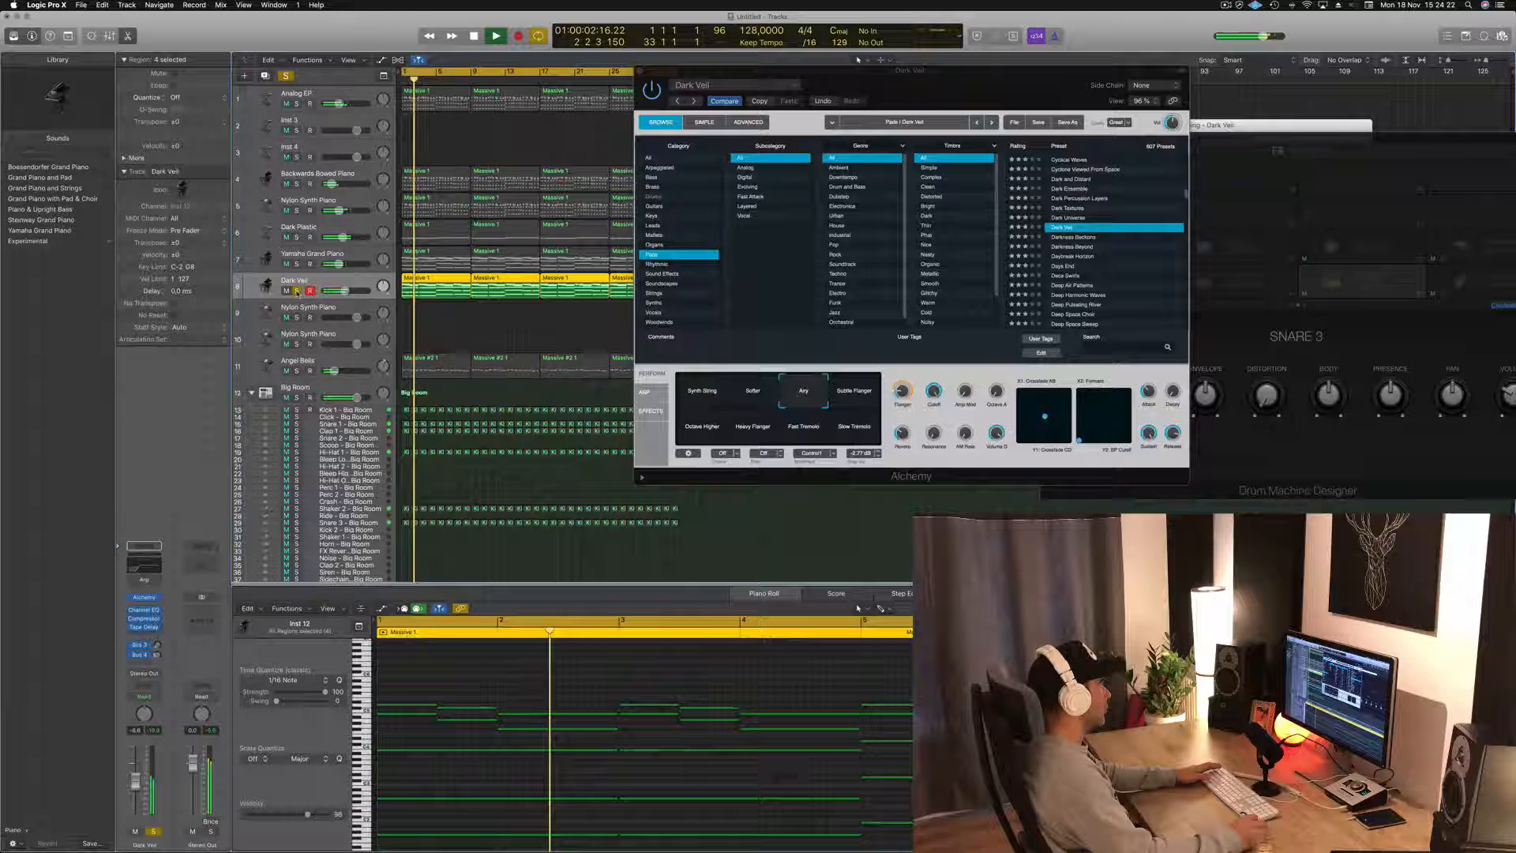
left_click(702, 393)
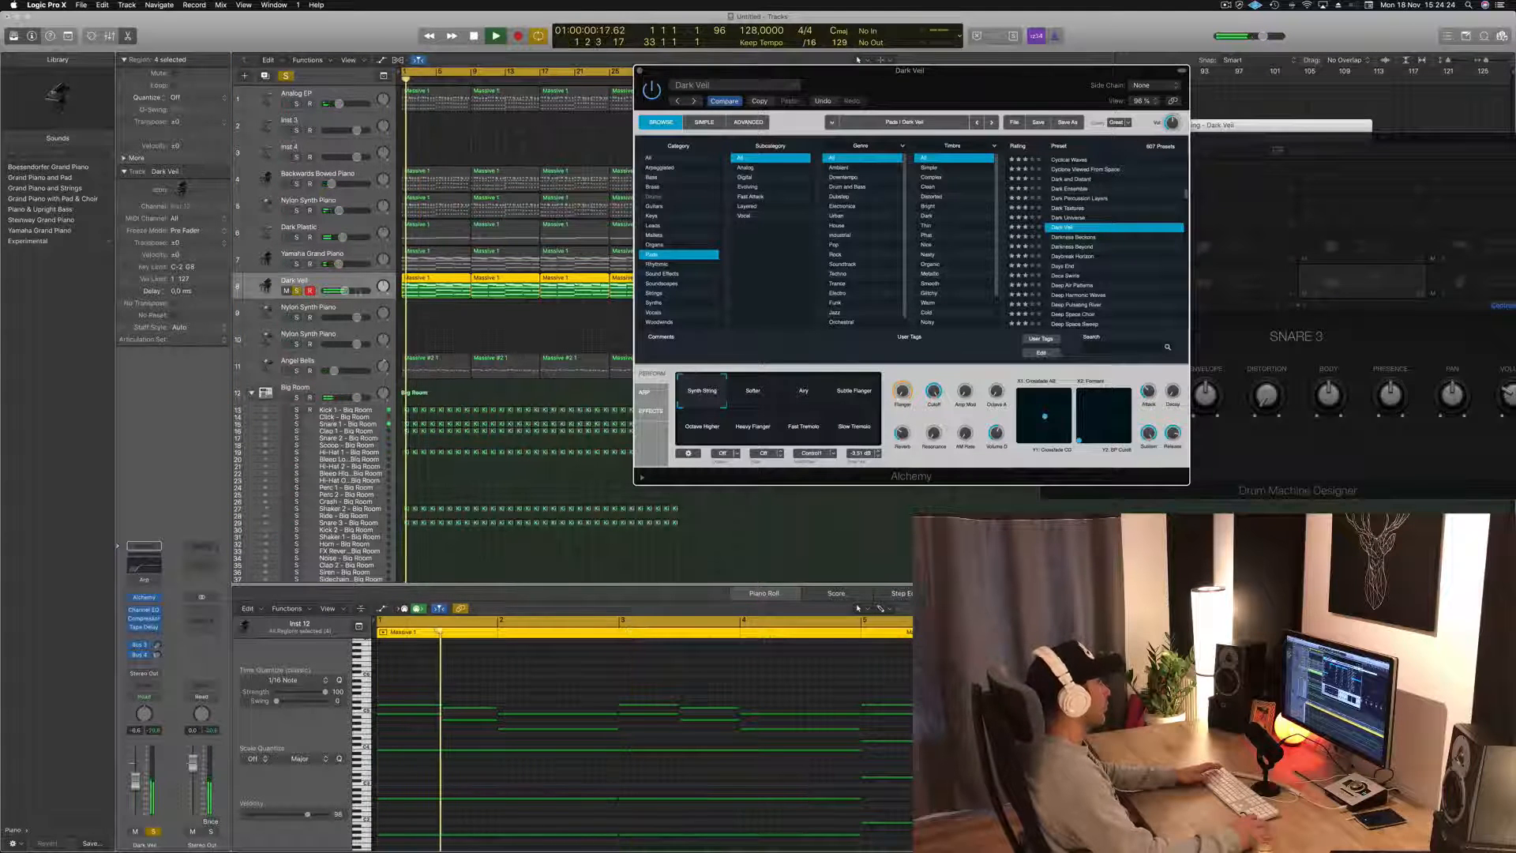
left_click(297, 291)
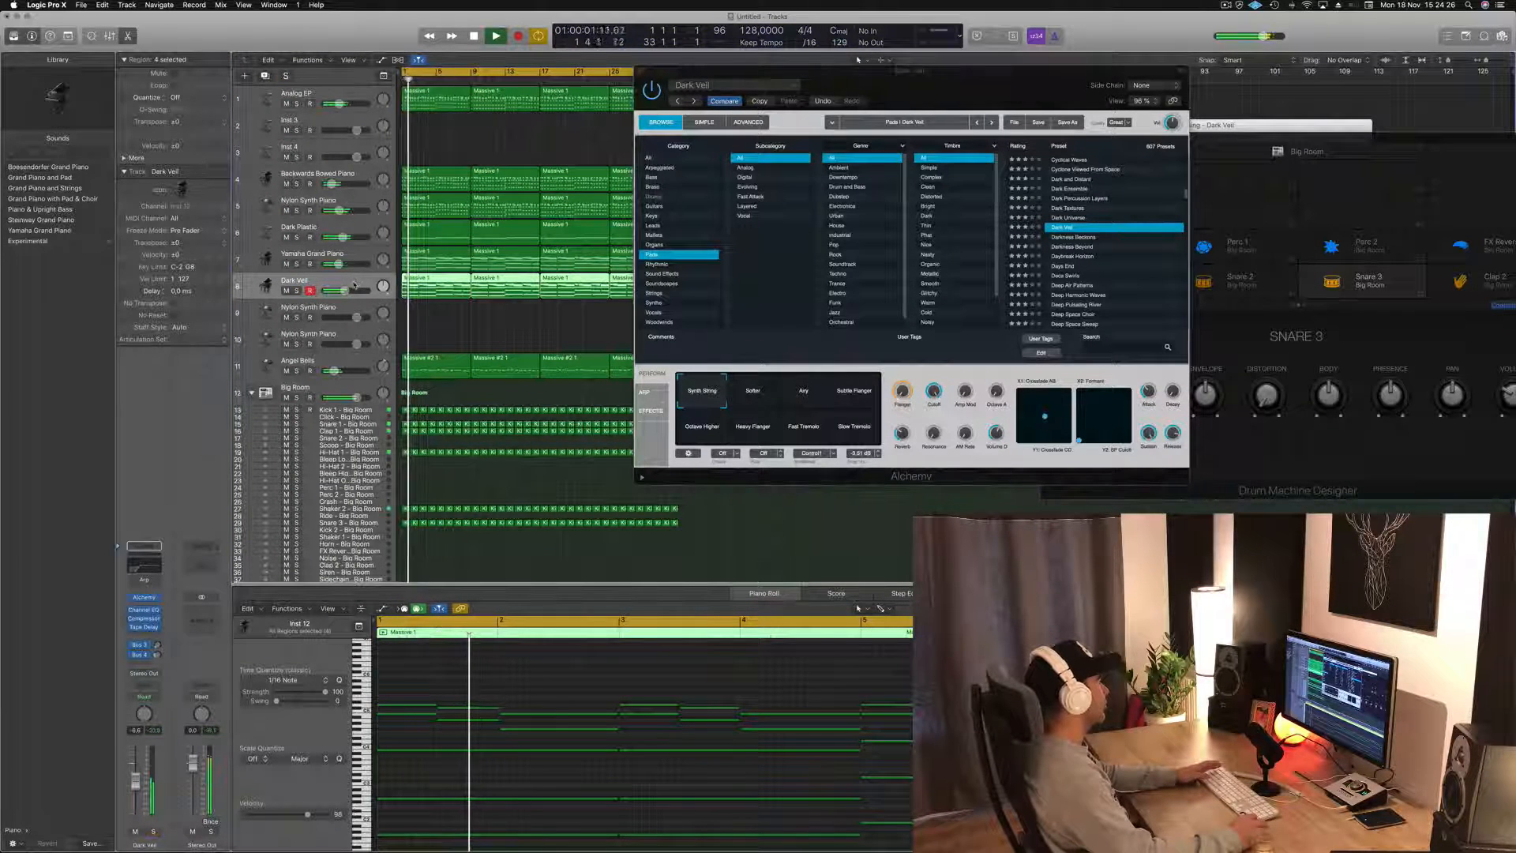
key("Return")
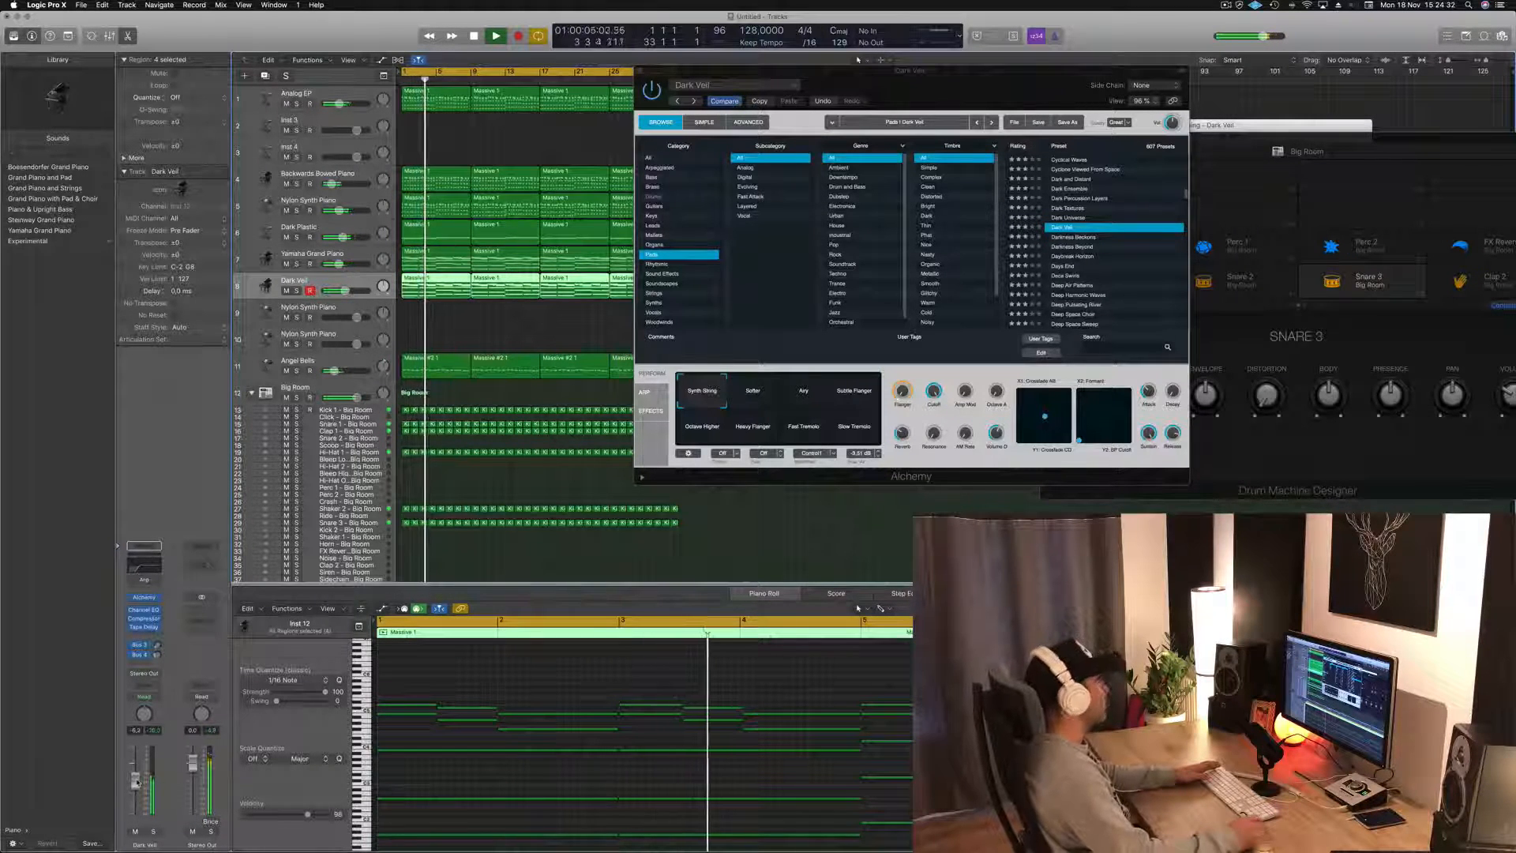
- Close the Alchemy window and lower the Dark Veil track's volume to about -11.4 dB while the loop plays
left_click_drag(928, 78, 832, 92)
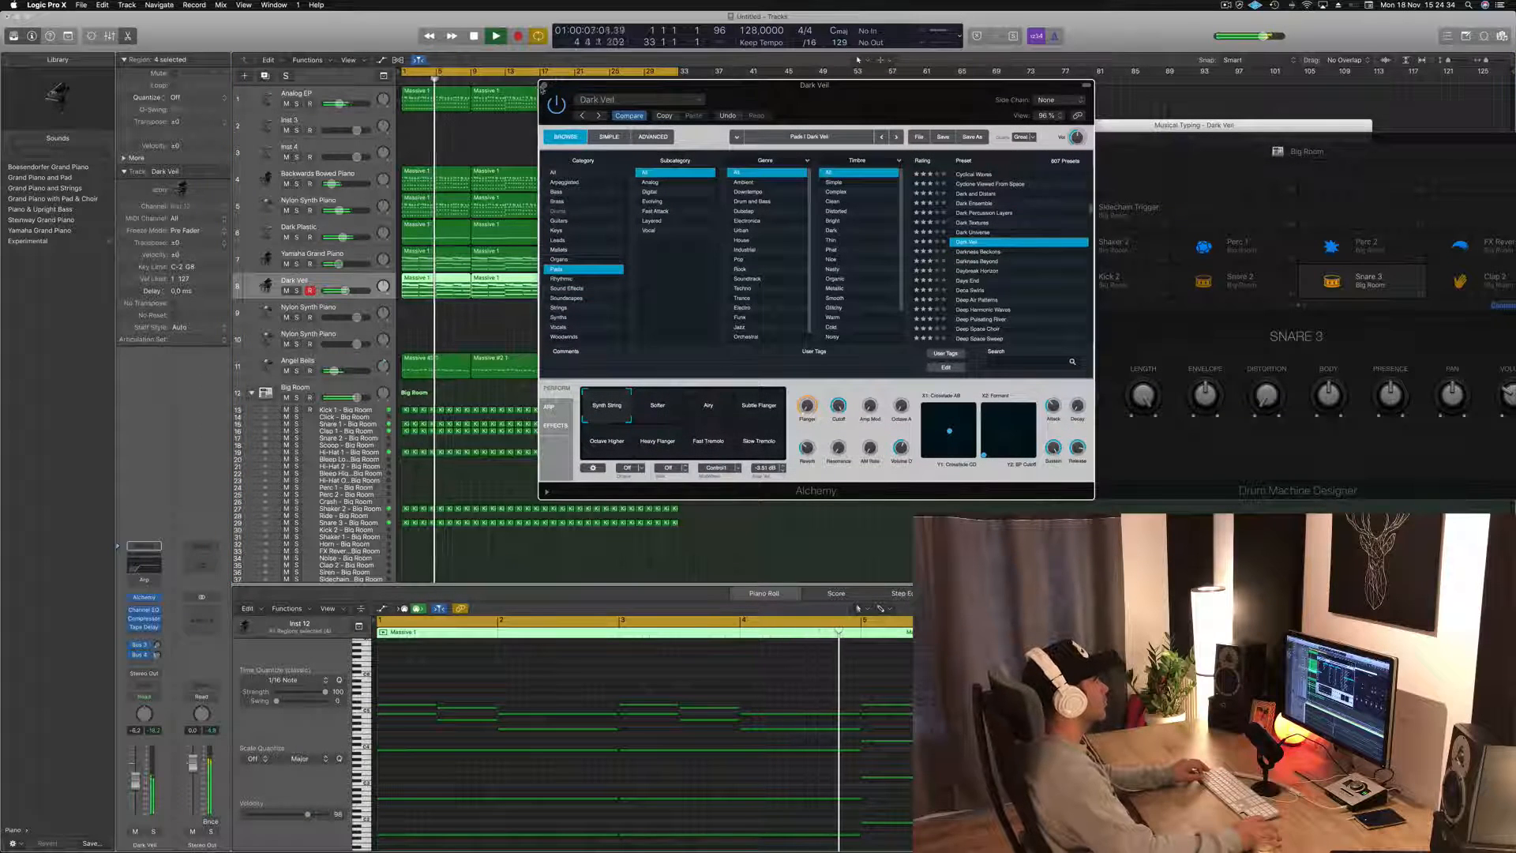
left_click(544, 86)
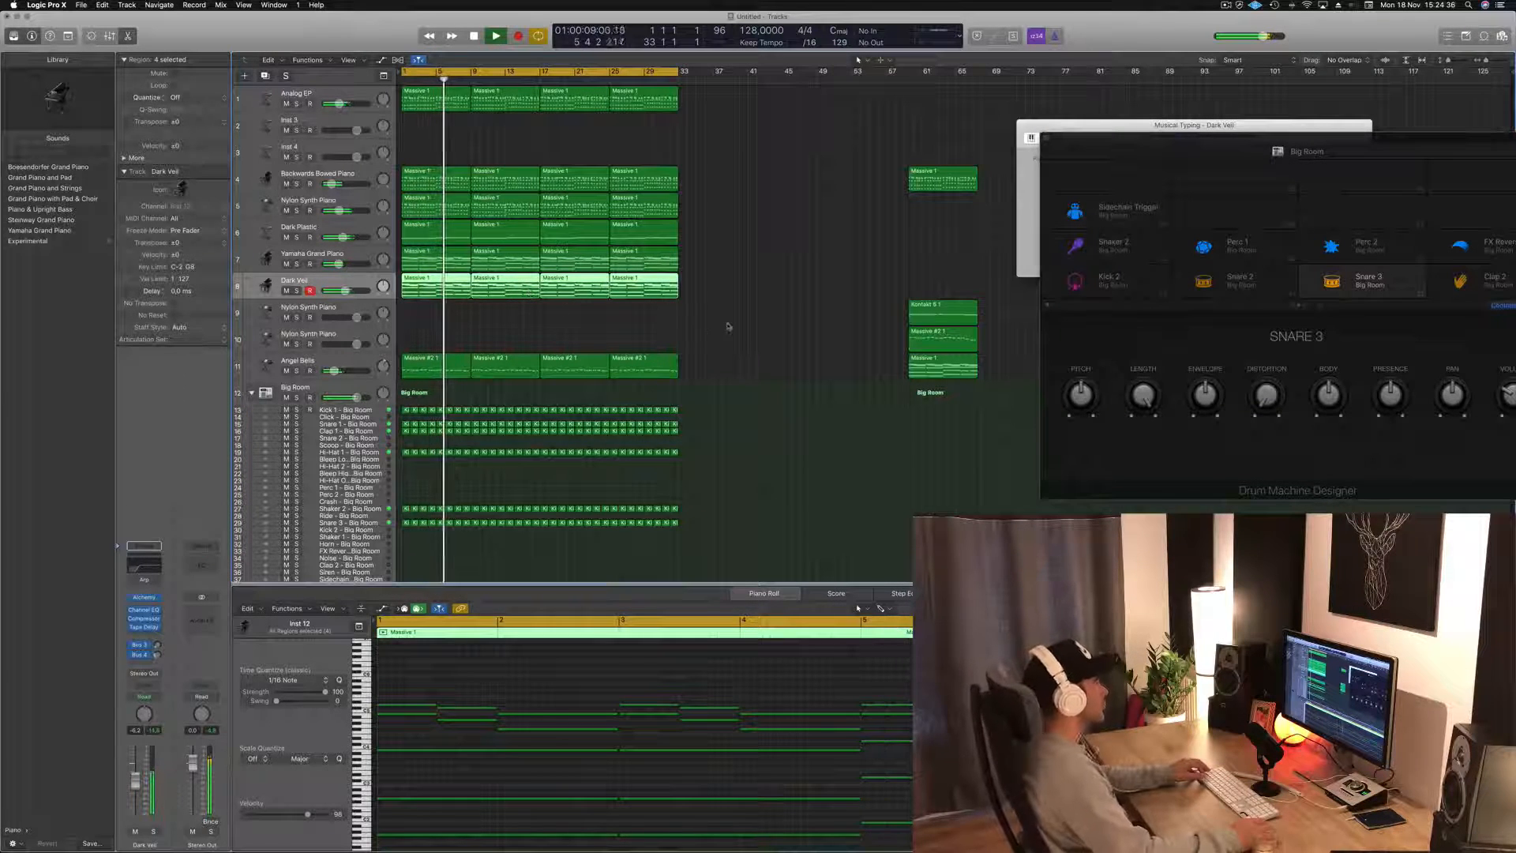
left_click(297, 291)
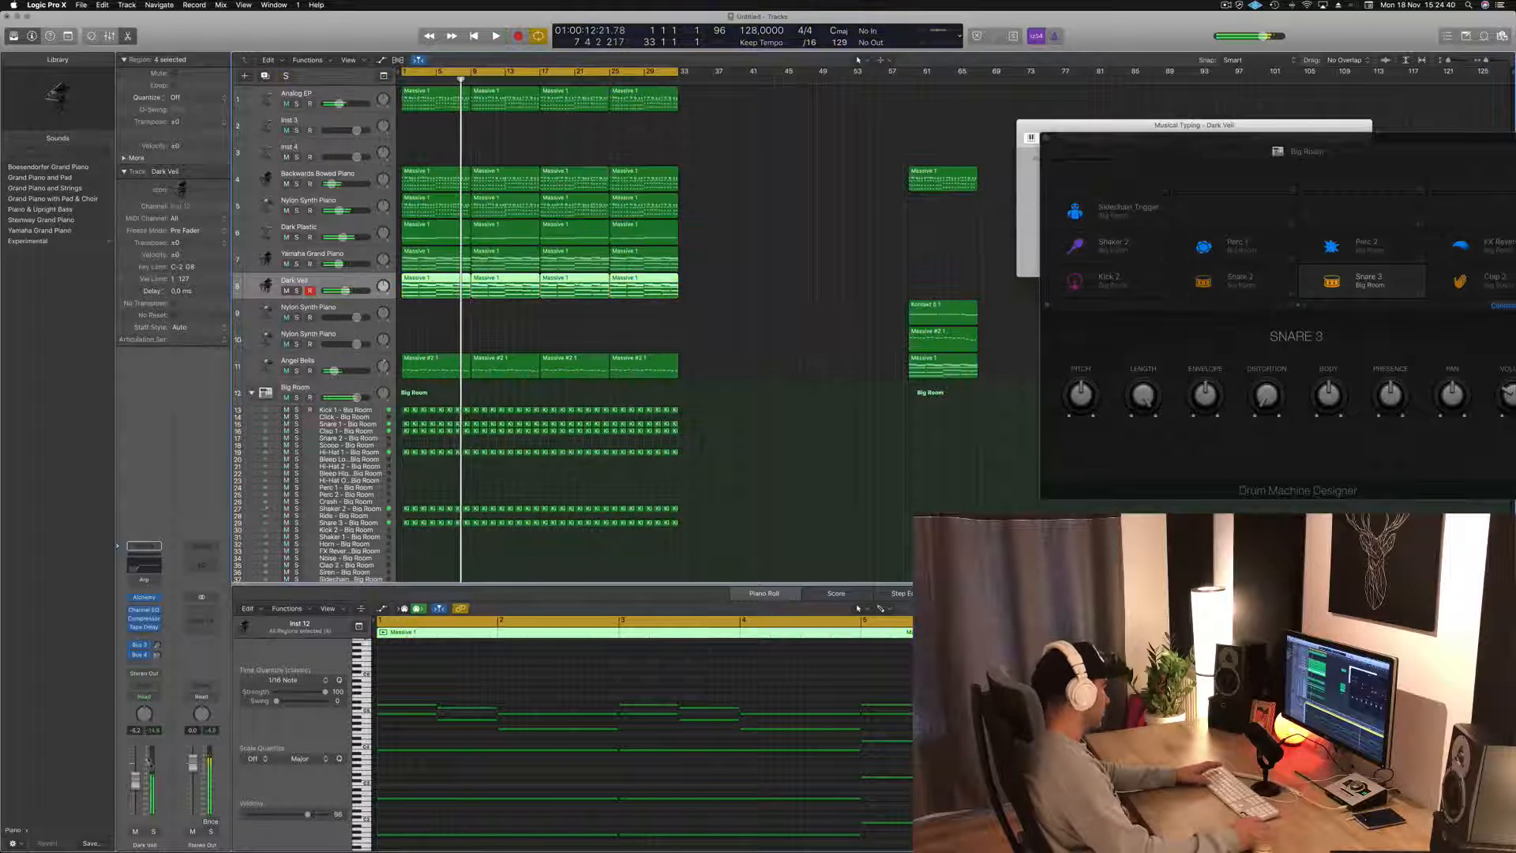
key("space")
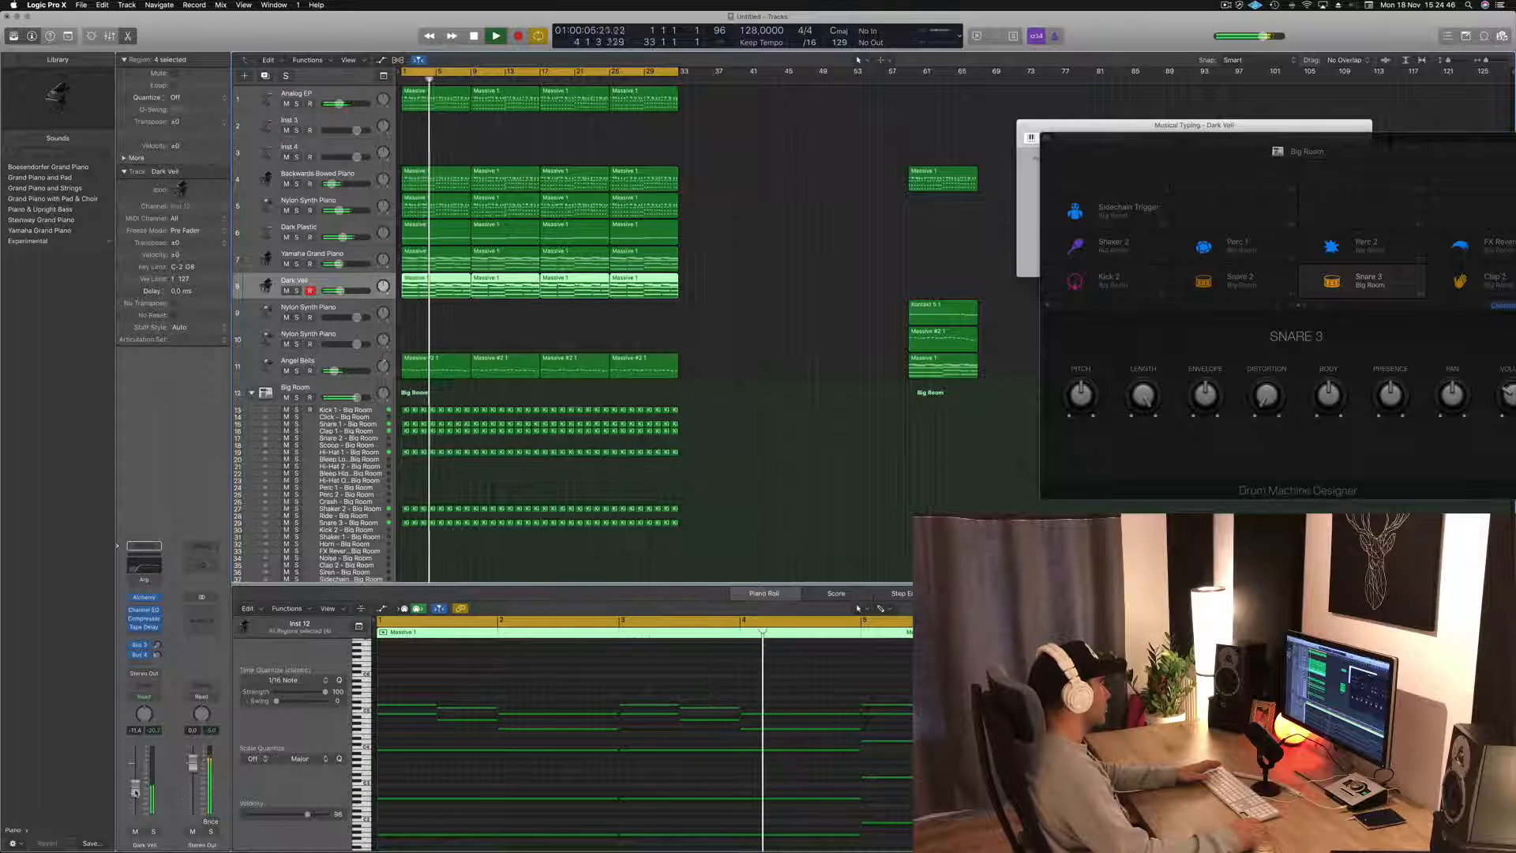
- Listen to the Dark Veil track in solo, take it out of solo and stop playback
left_click(153, 832)
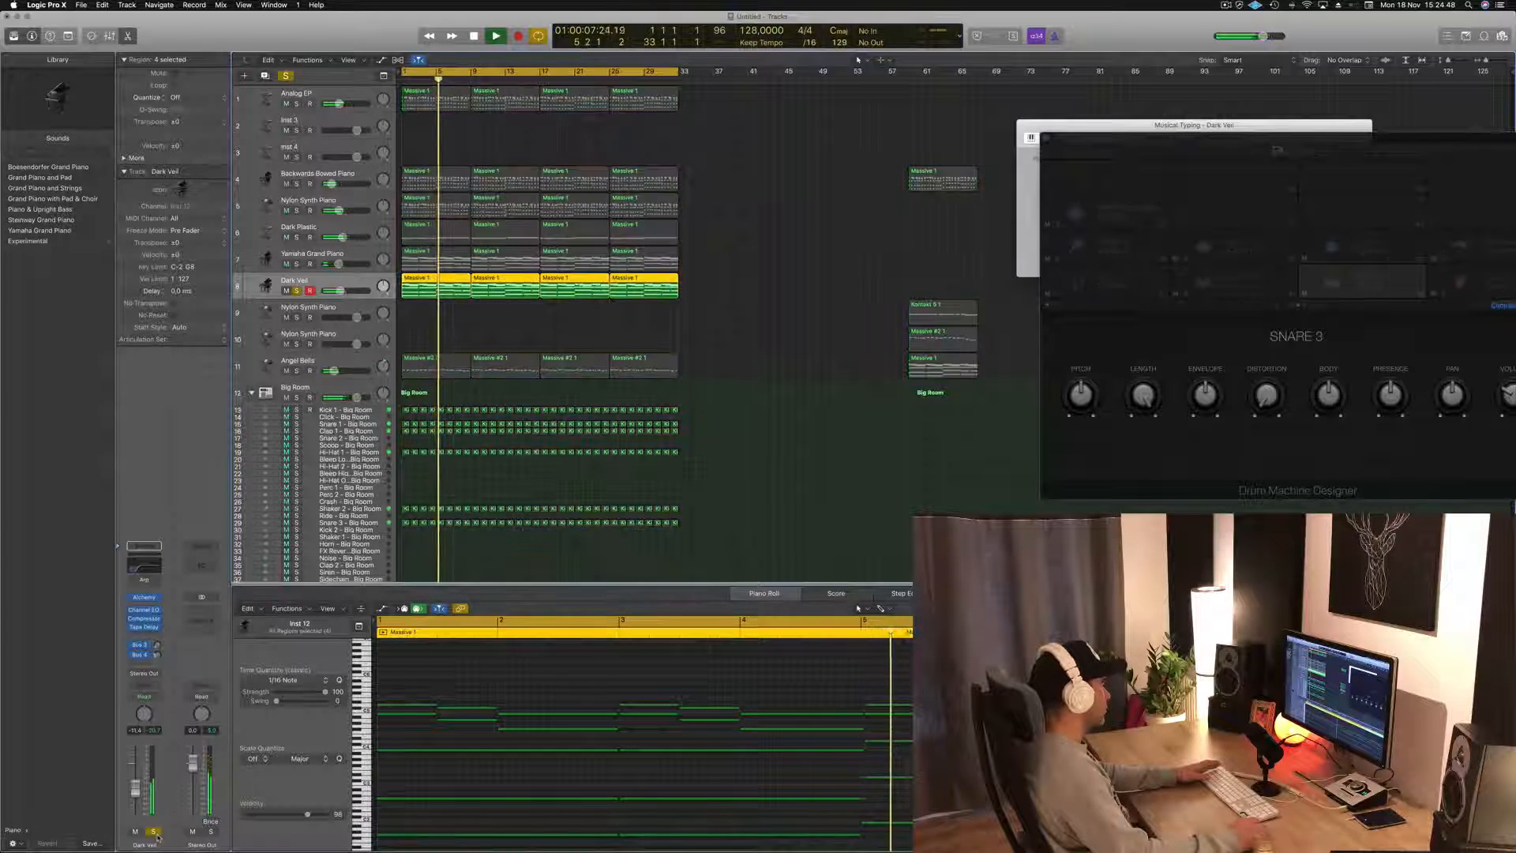
key("s")
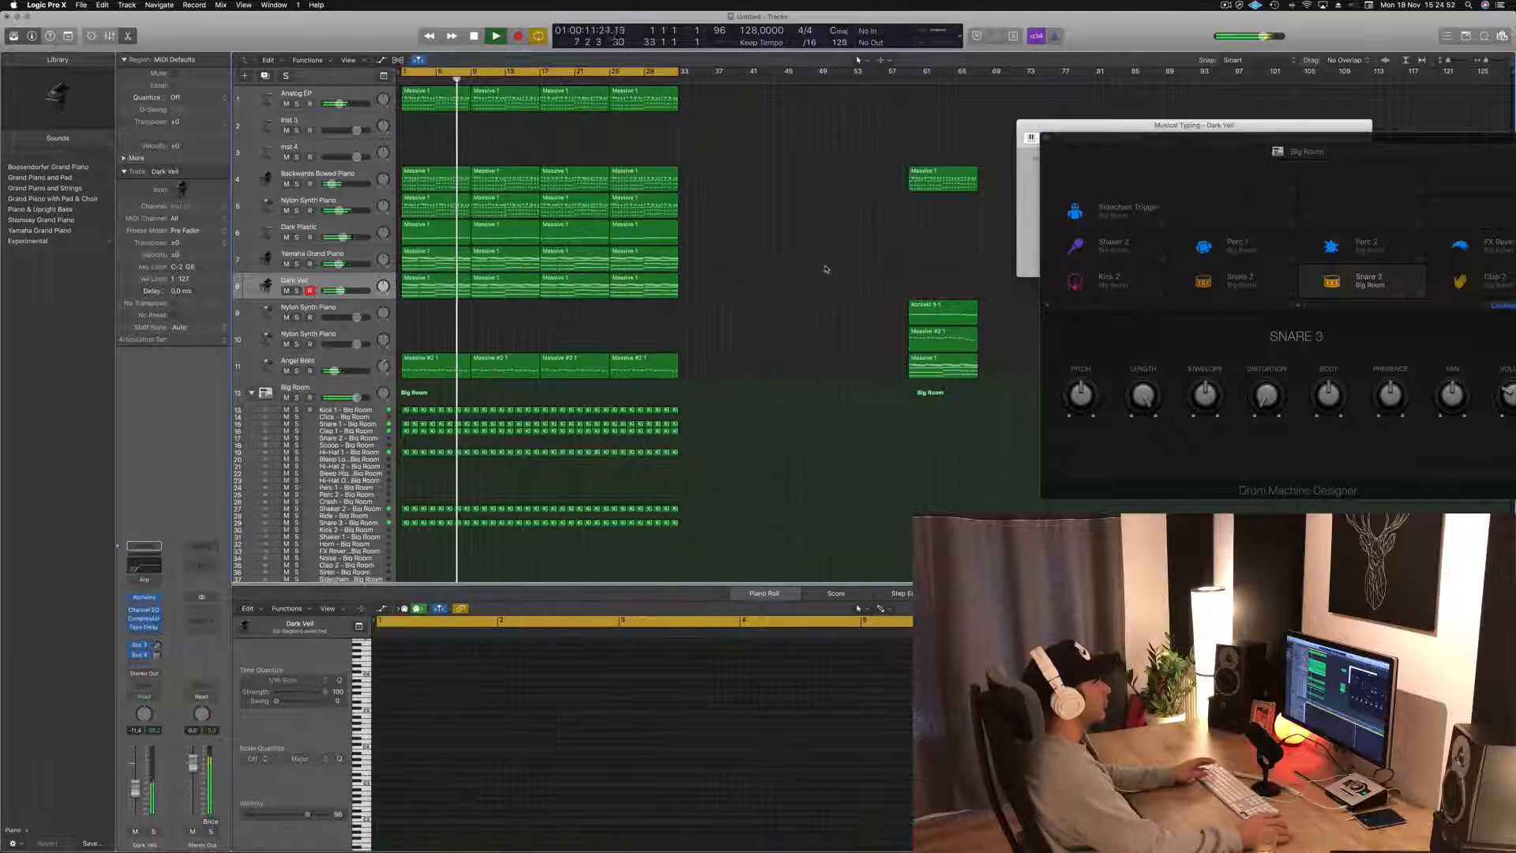
left_click(942, 343)
key("space")
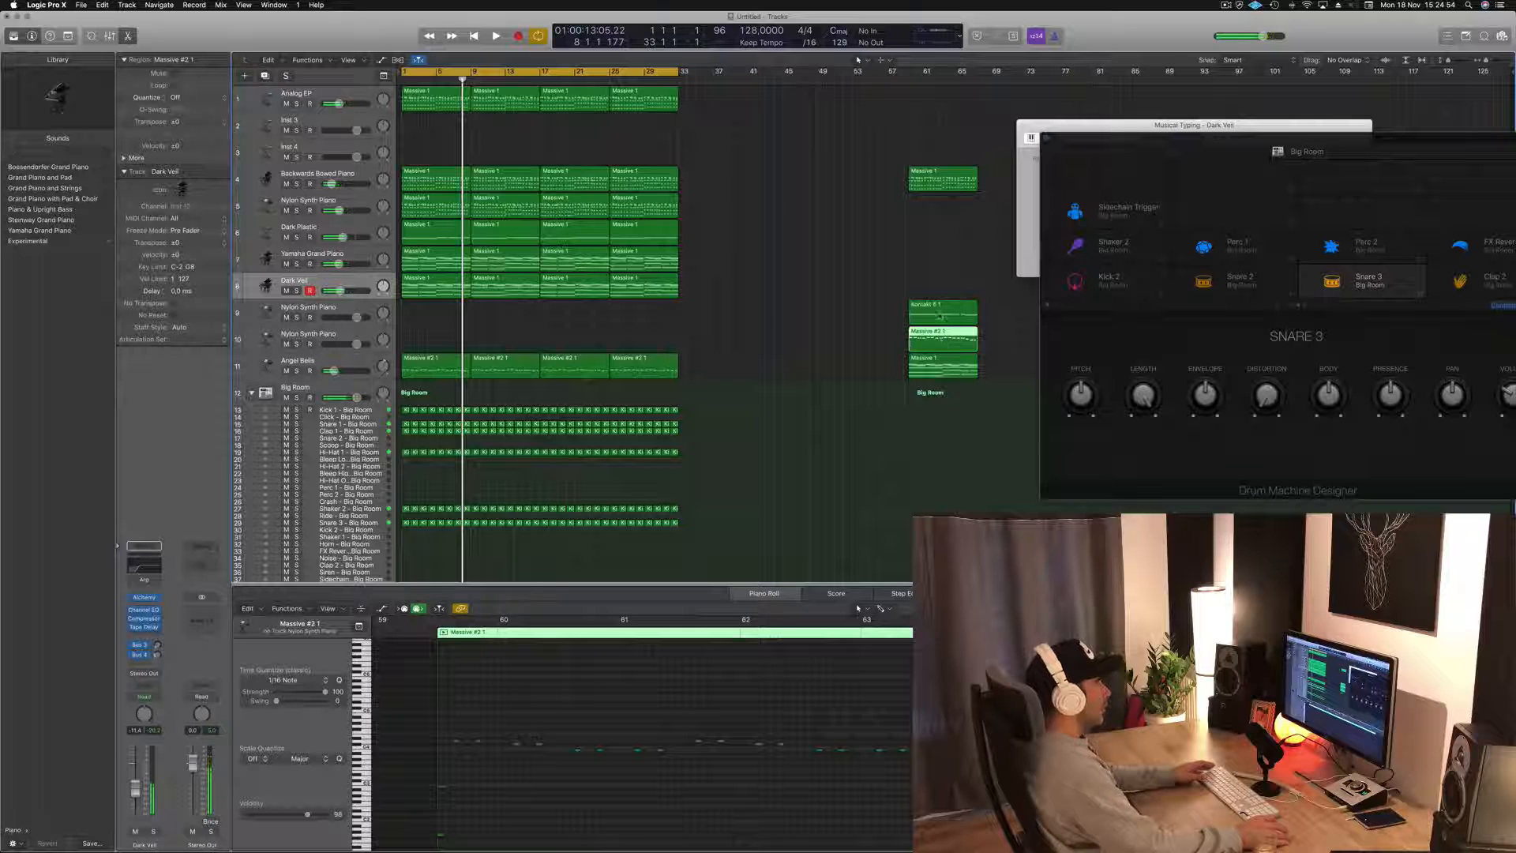
- Move the Kontakt 5 1 region to the Inst 3 track, fill the loop with four consecutive copies, and enlarge that track's height
left_click(940, 316)
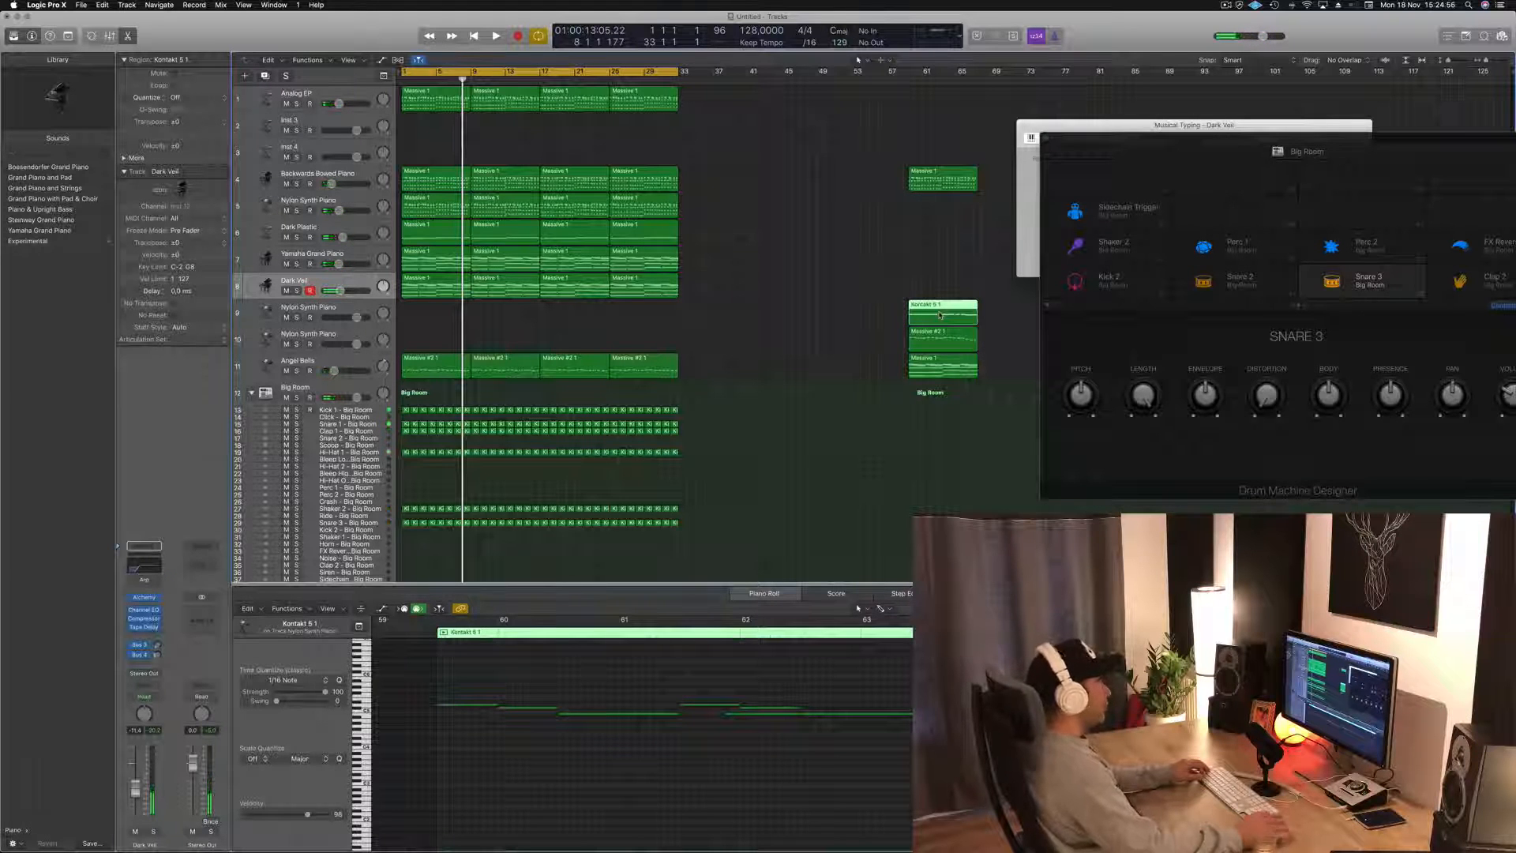
left_click_drag(939, 315, 565, 128)
left_click(436, 133, "shift")
left_click(319, 120)
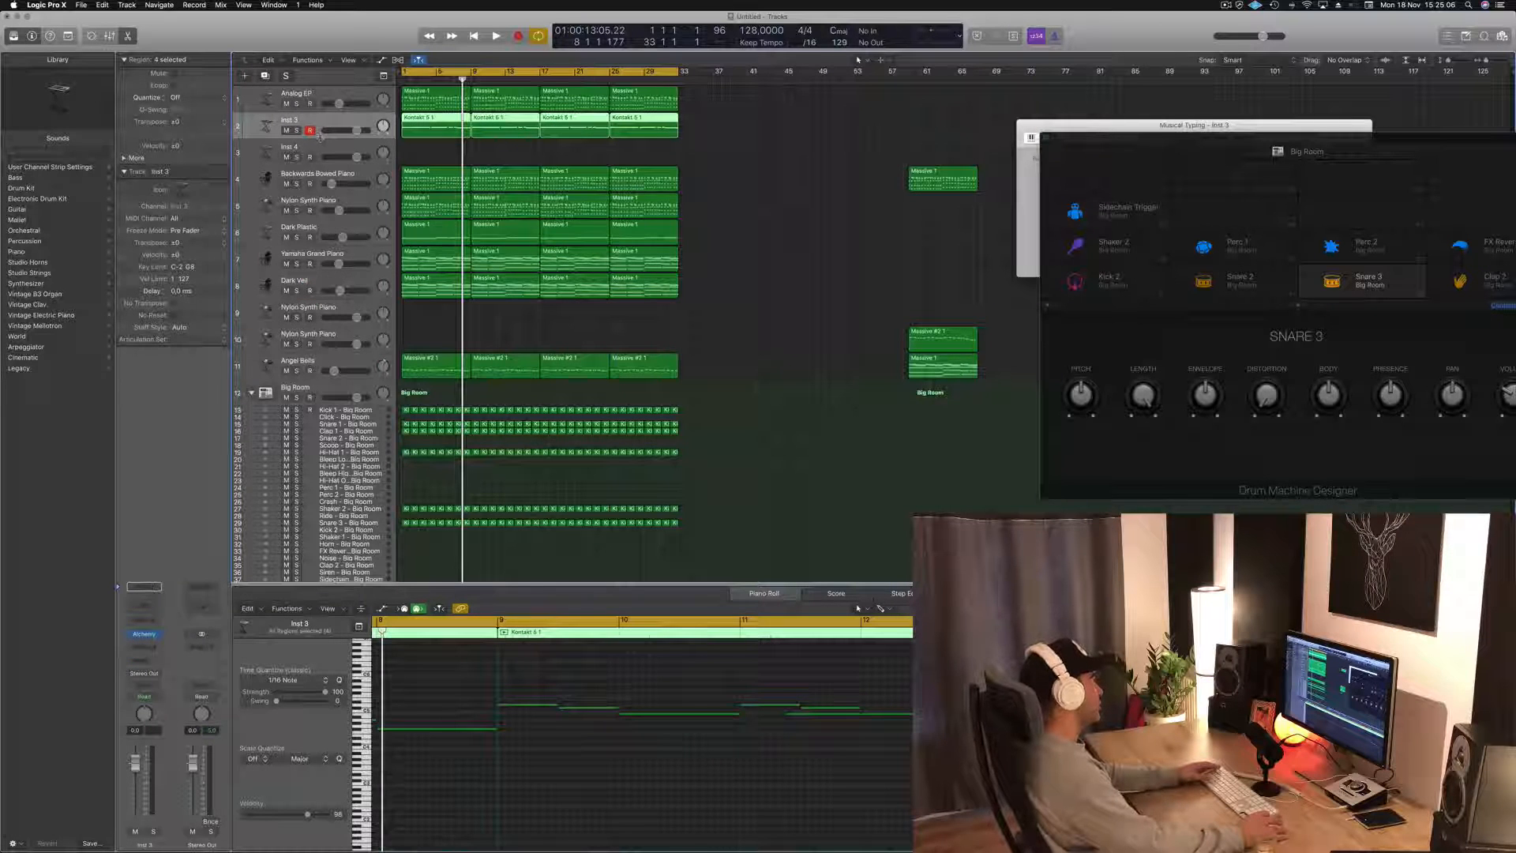
left_click_drag(320, 135, 294, 247)
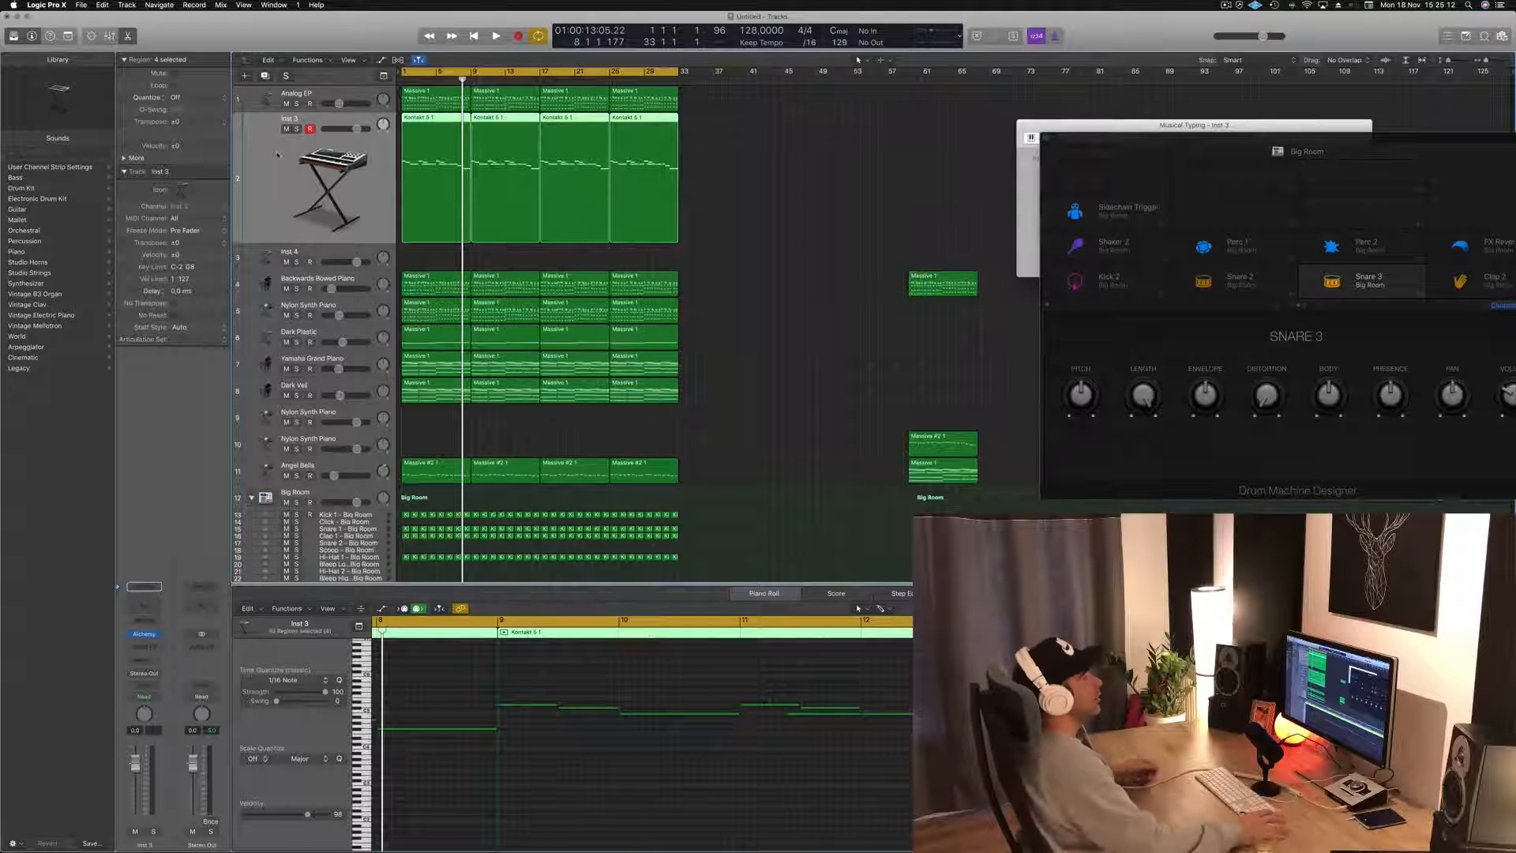
left_click(1226, 5)
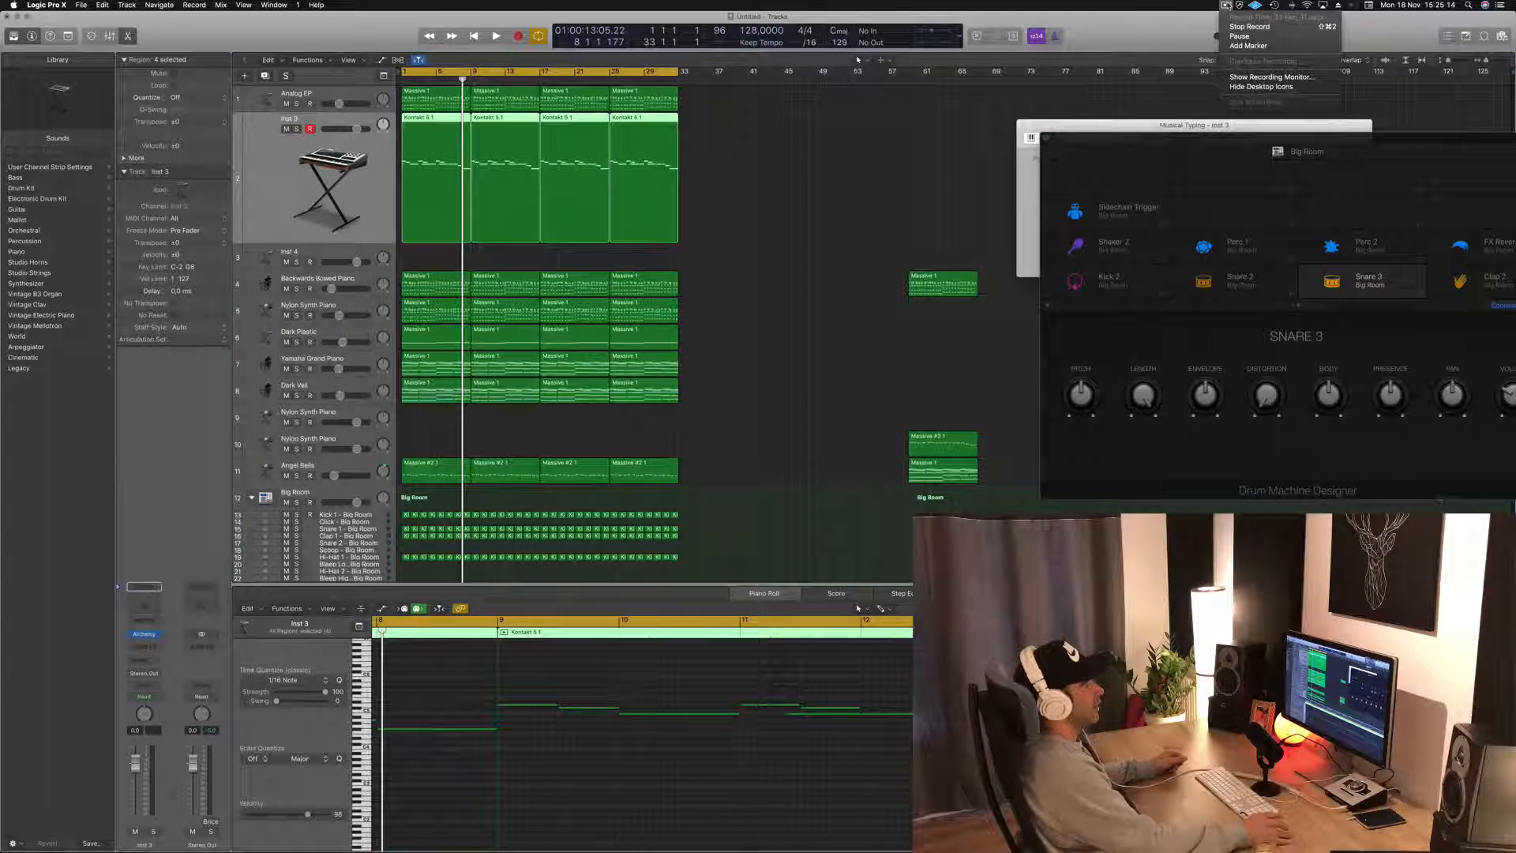
left_click(1168, 32)
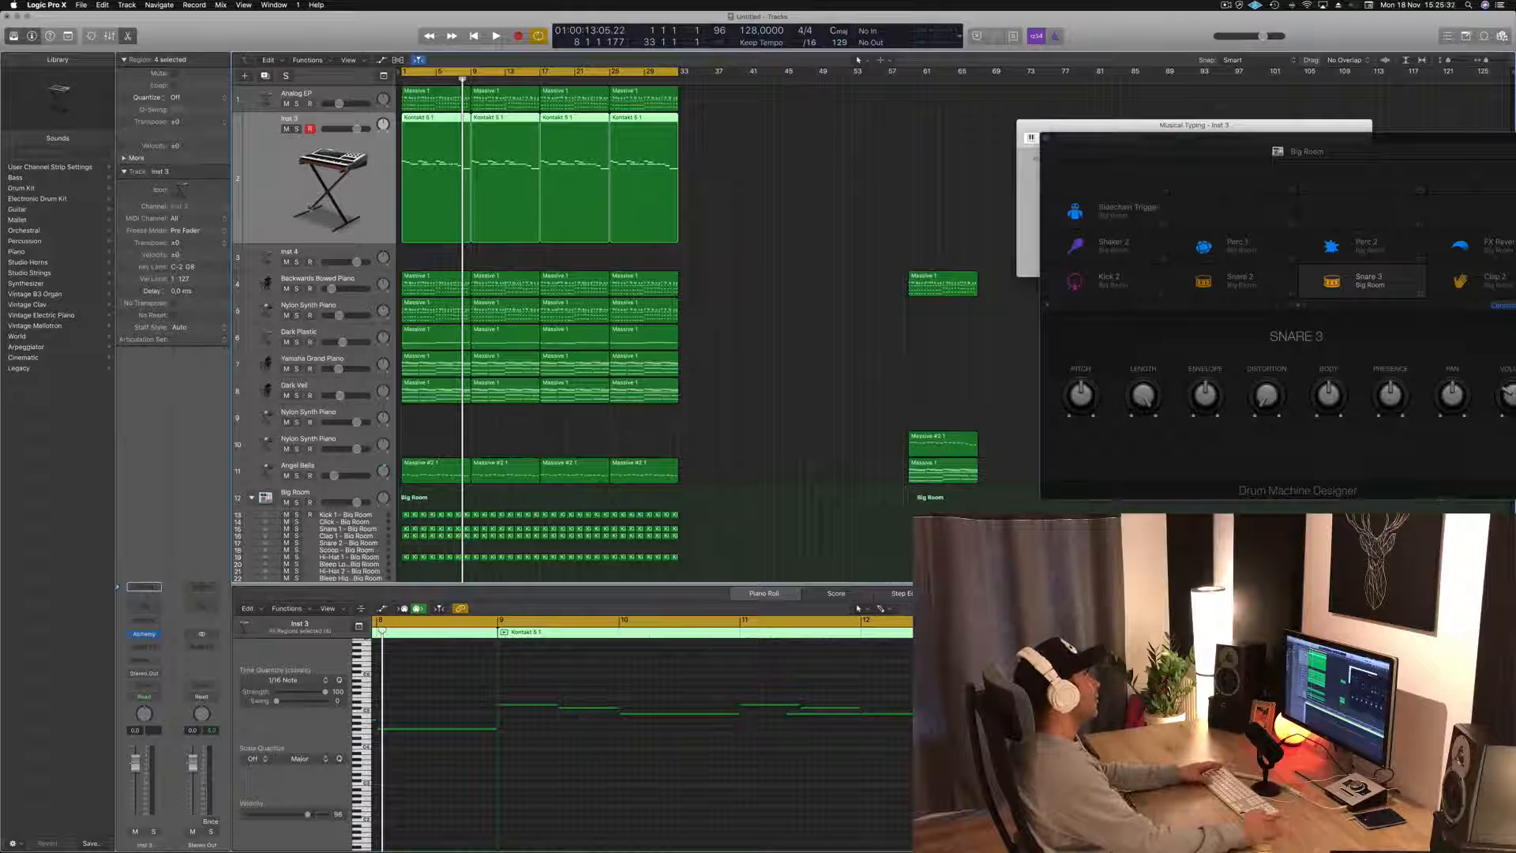
- Open Alchemy on the Inst 3 track, load the Rainy Day Requiem preset from the Leads category, and move its window clear of the arrangement
left_click(145, 634)
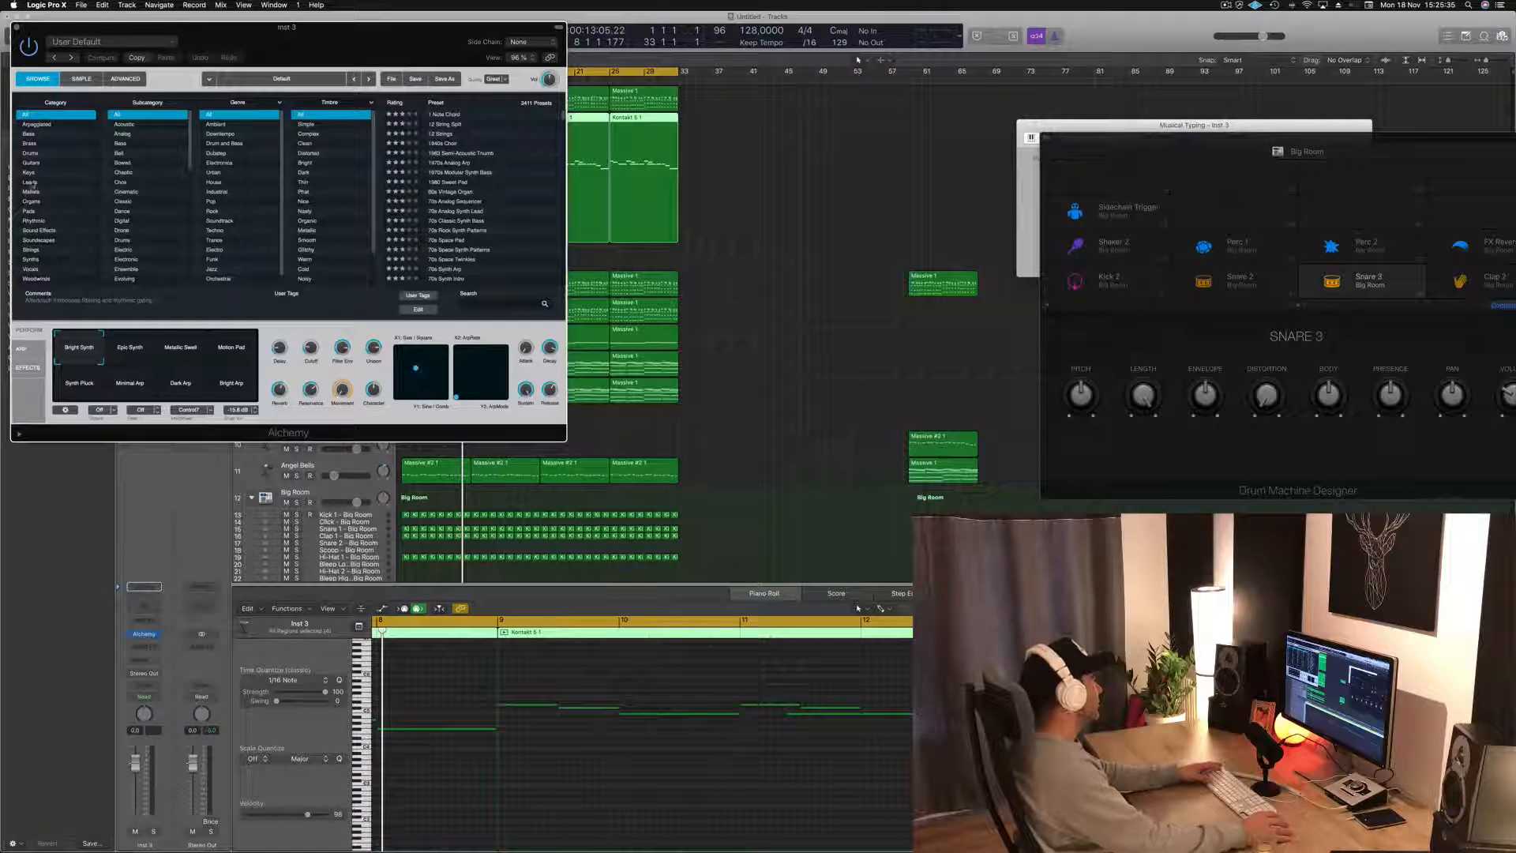
left_click(31, 183)
scroll(474, 207, "down", 10)
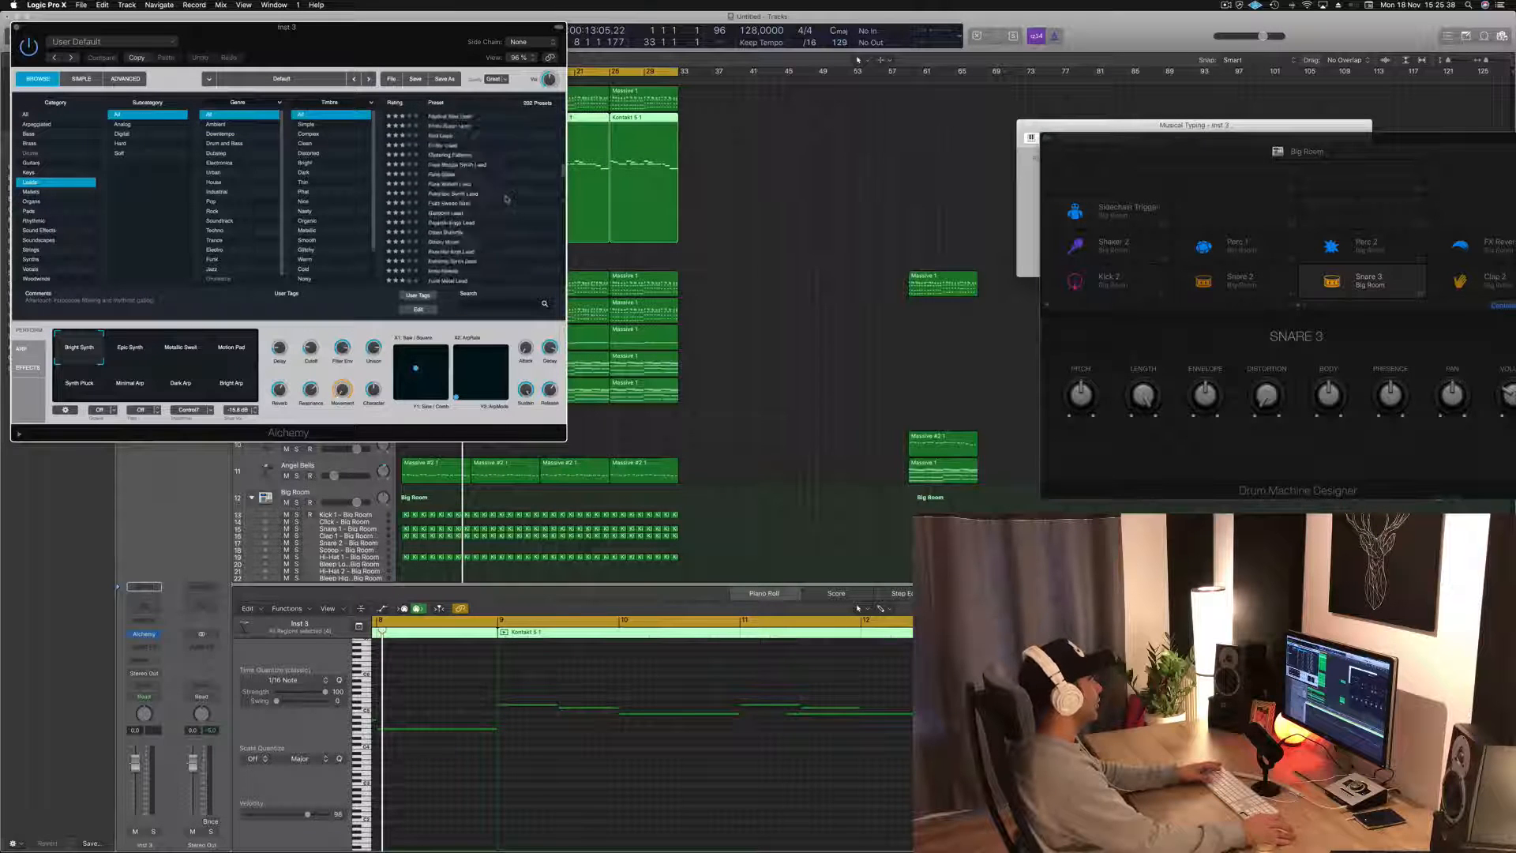
left_click(458, 201)
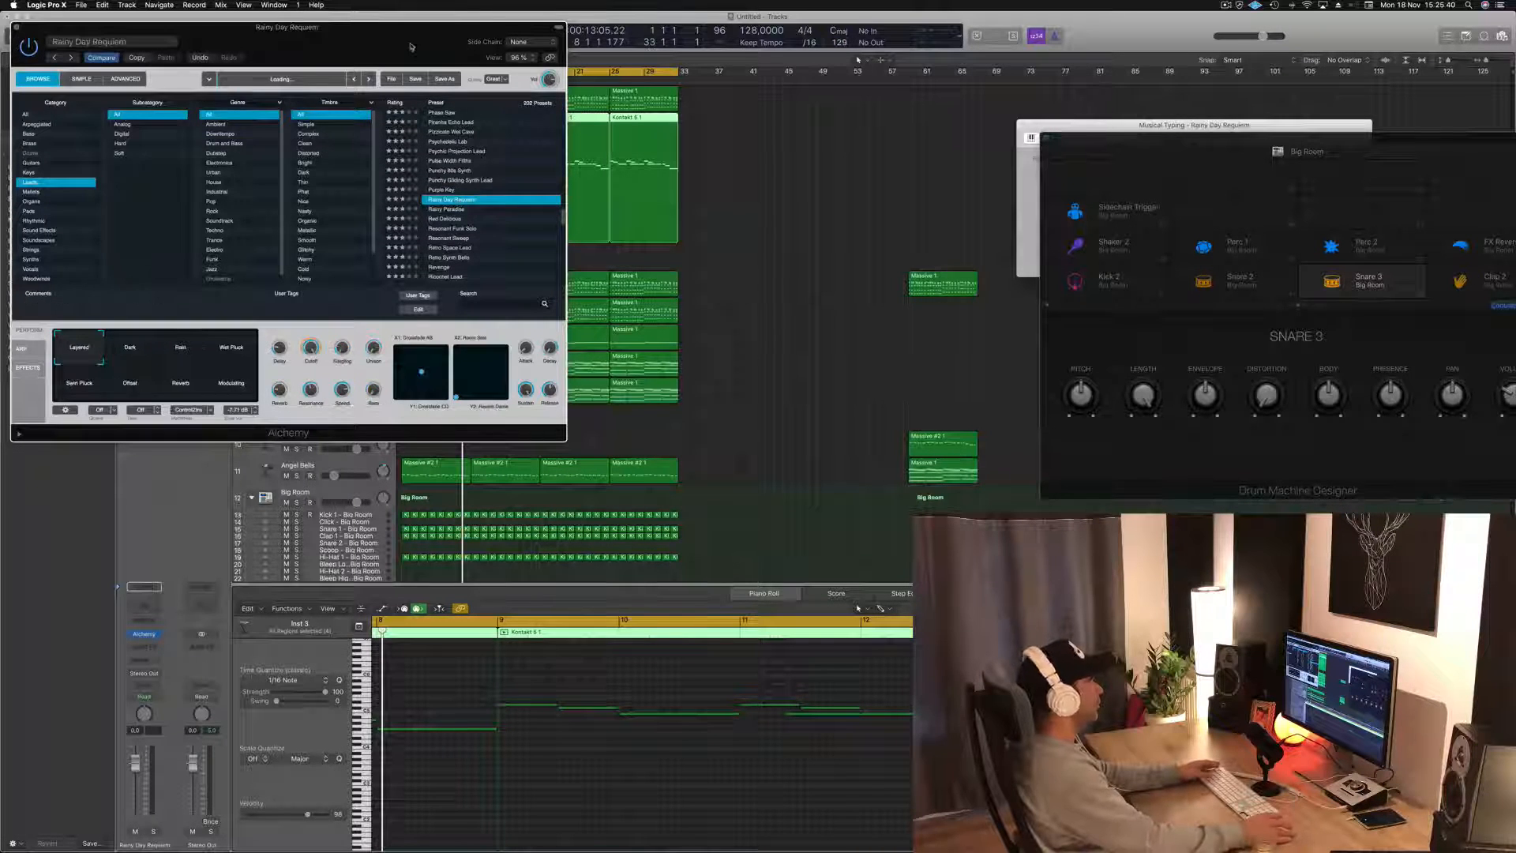
left_click_drag(411, 48, 1192, 94)
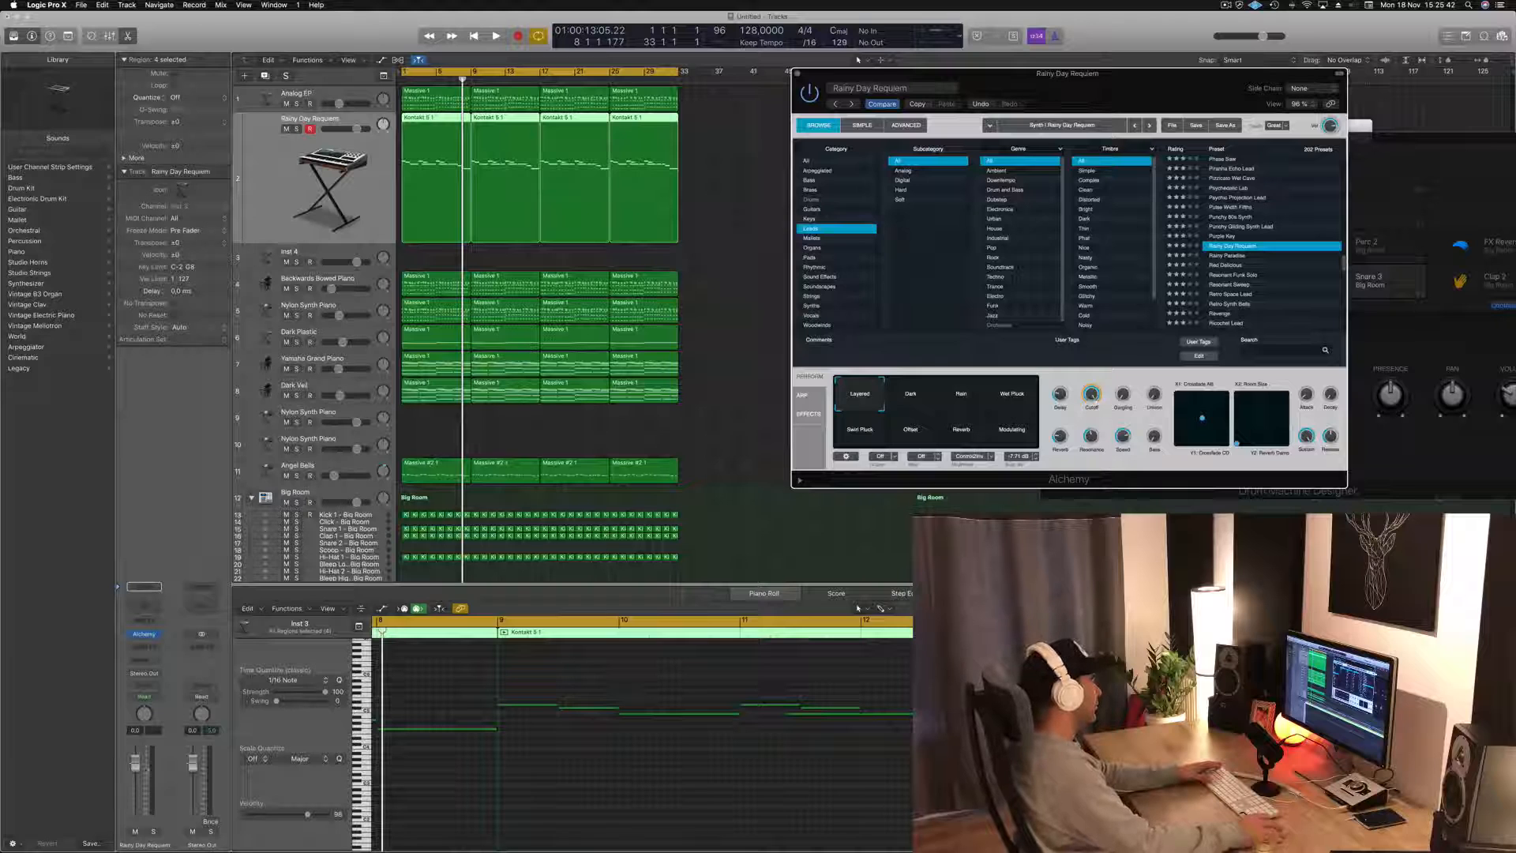
- Balance the Rainy Day Requiem track's volume at about -5 dB against the playing loop
left_click_drag(137, 787, 140, 809)
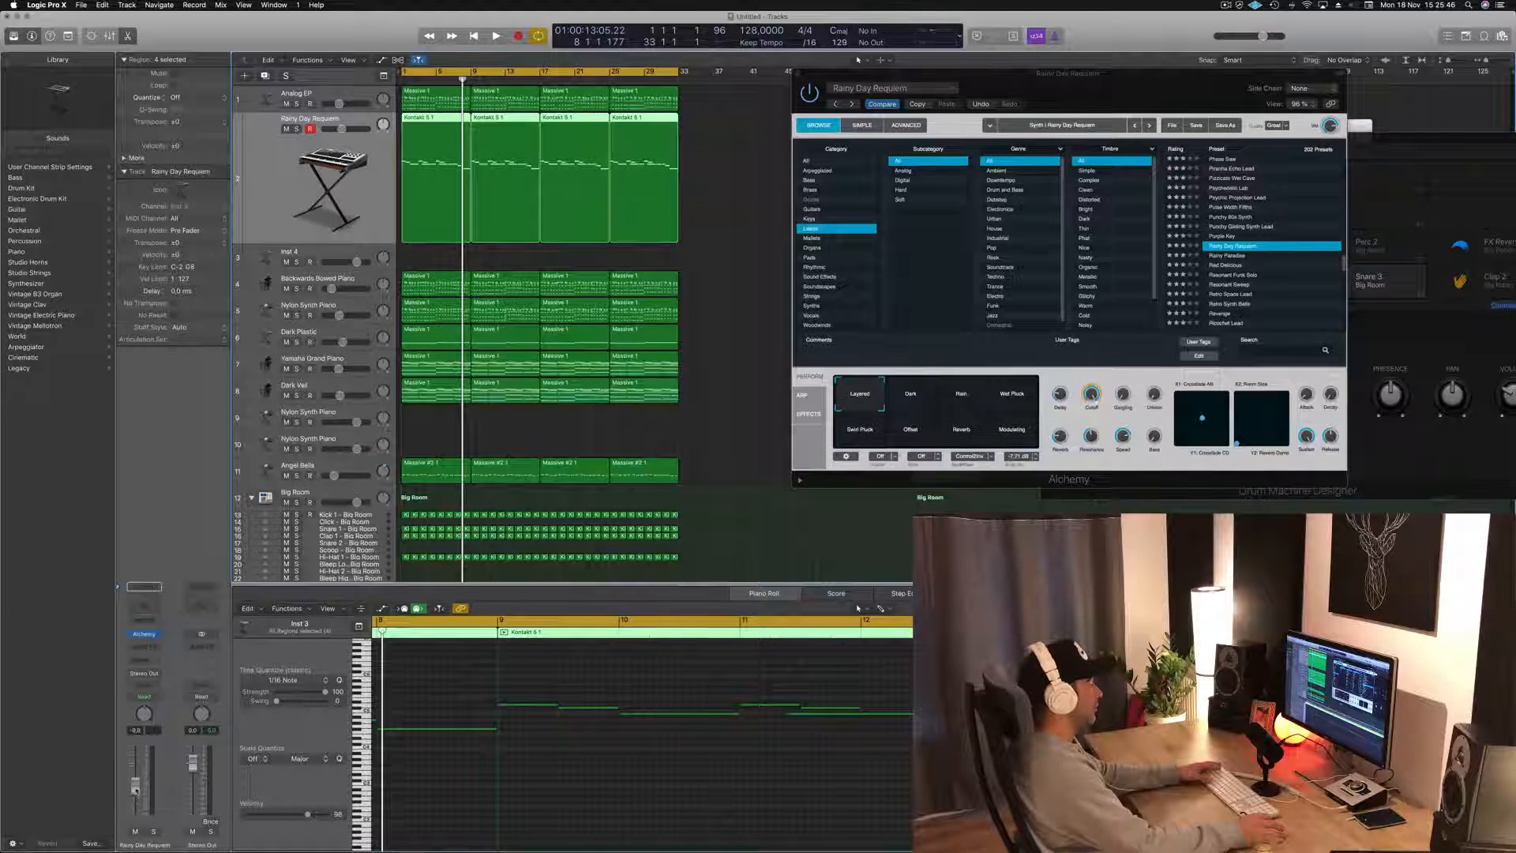
key("space")
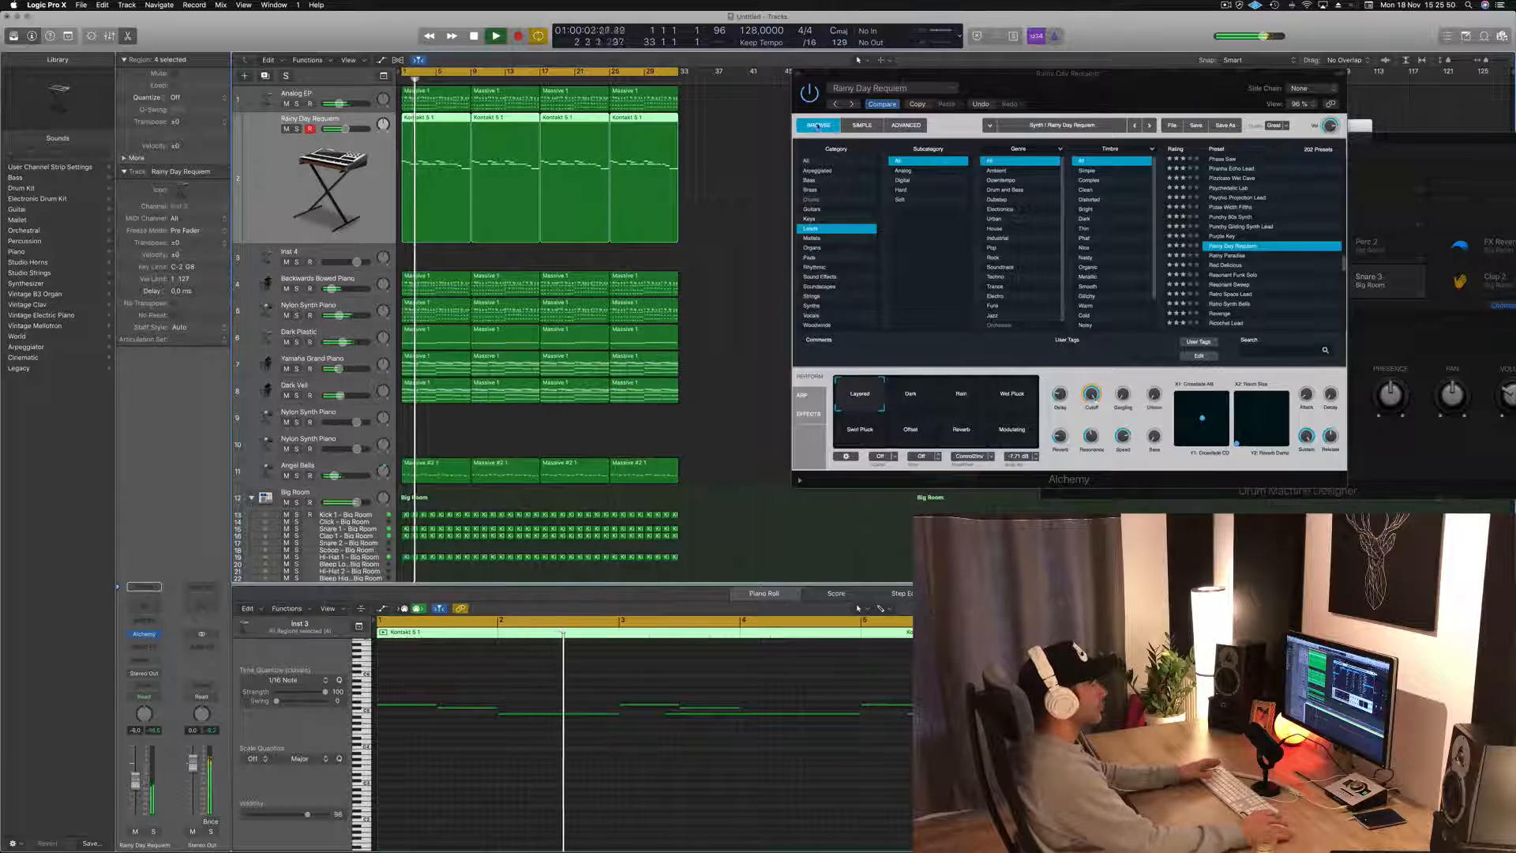
mouse_move(1125, 105)
left_mouse_down()
mouse_move(1028, 103)
mouse_move(1111, 102)
left_mouse_up()
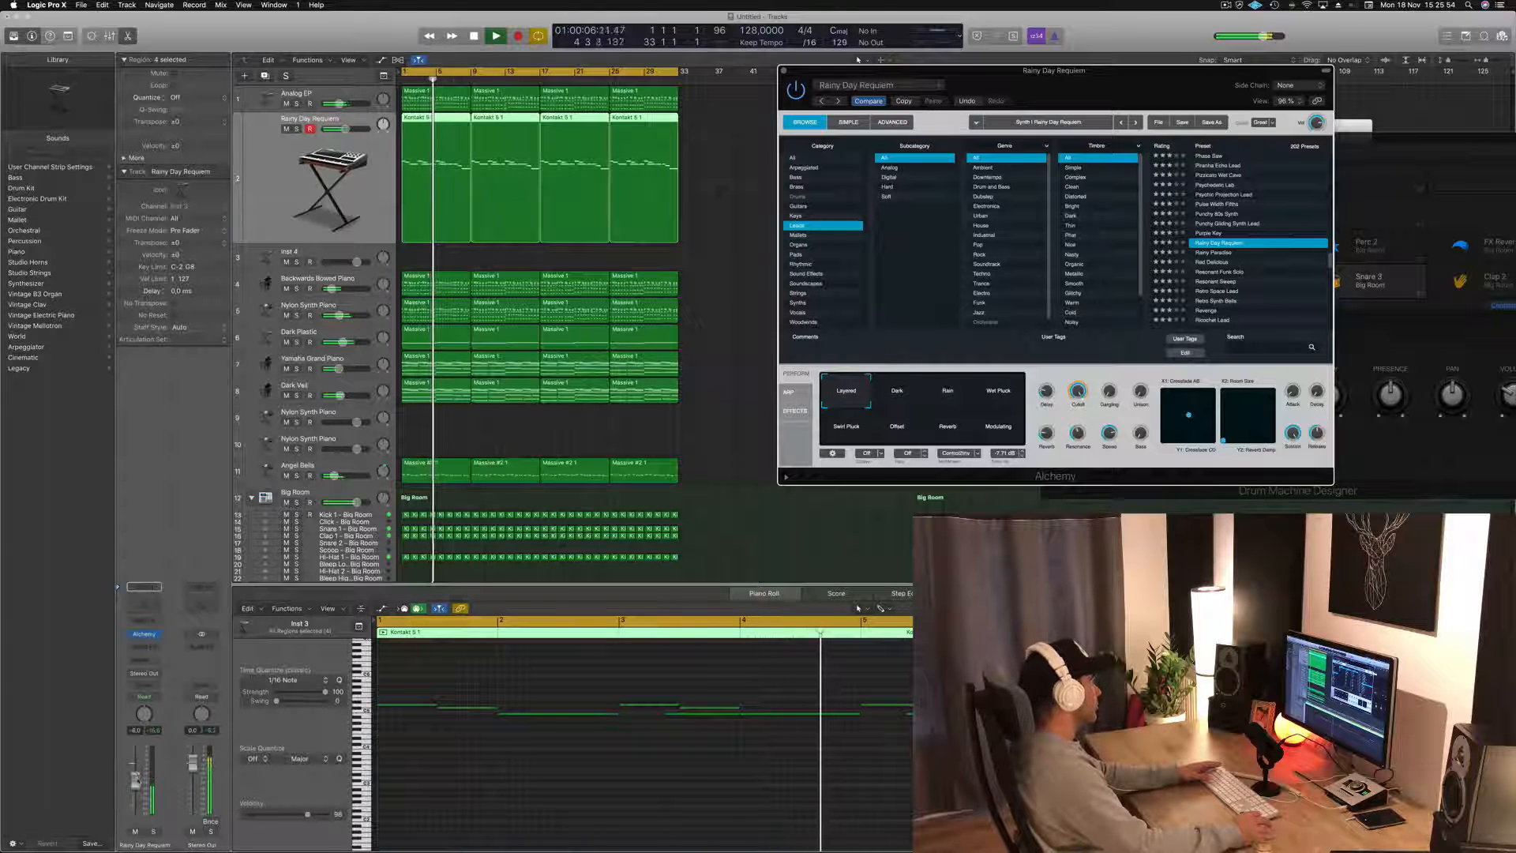
left_click_drag(135, 782, 137, 776)
key("space")
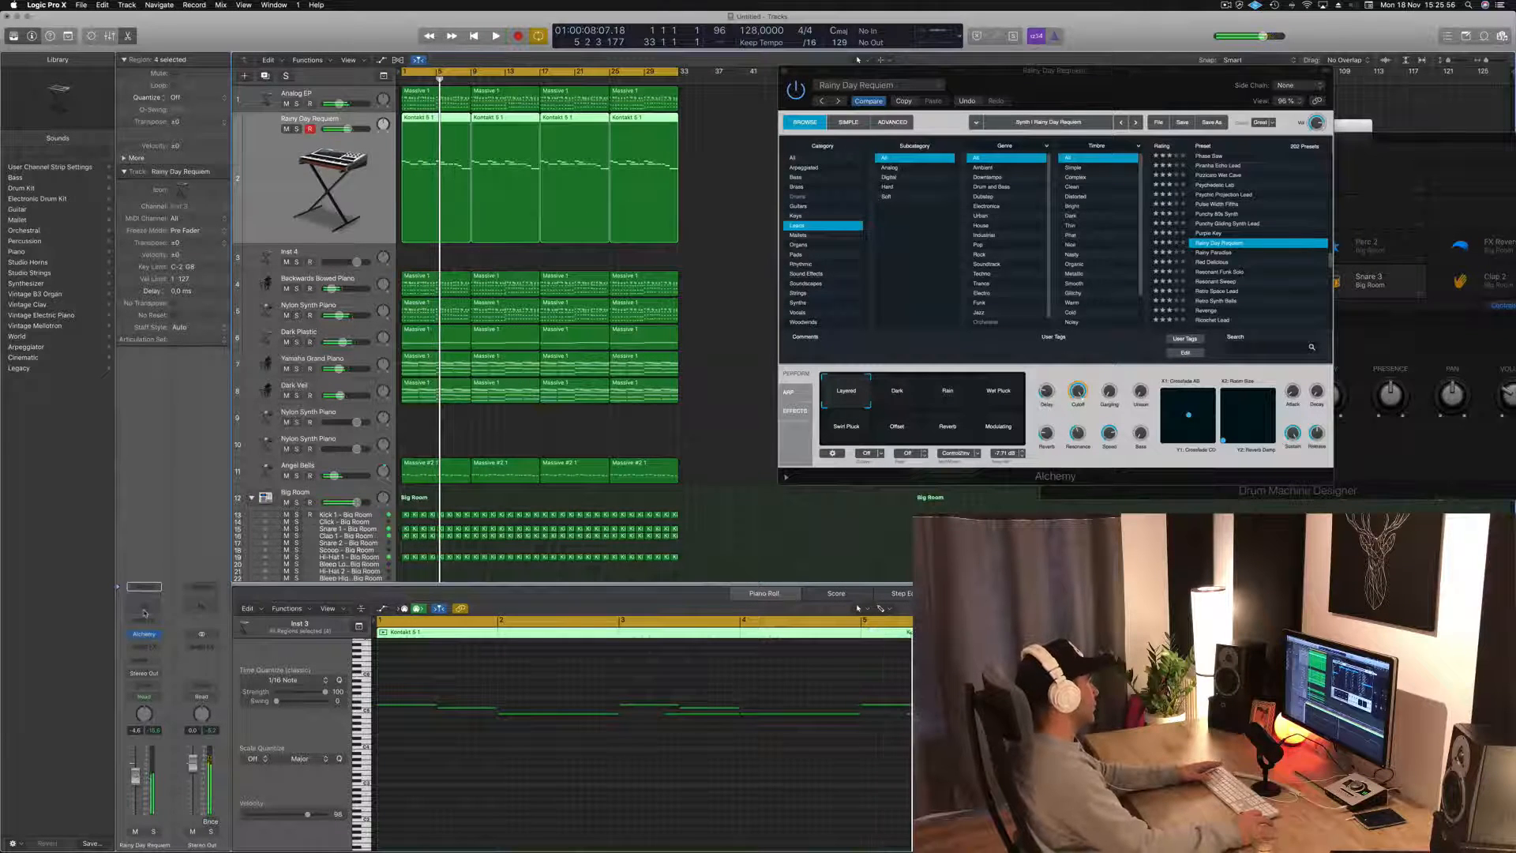
- Add a Channel EQ to the Rainy Day Requiem track with a 24 dB/Oct low cut at 530 Hz, and close its window
left_click(144, 613)
left_click(76, 85)
left_click_drag(77, 207, 456, 216)
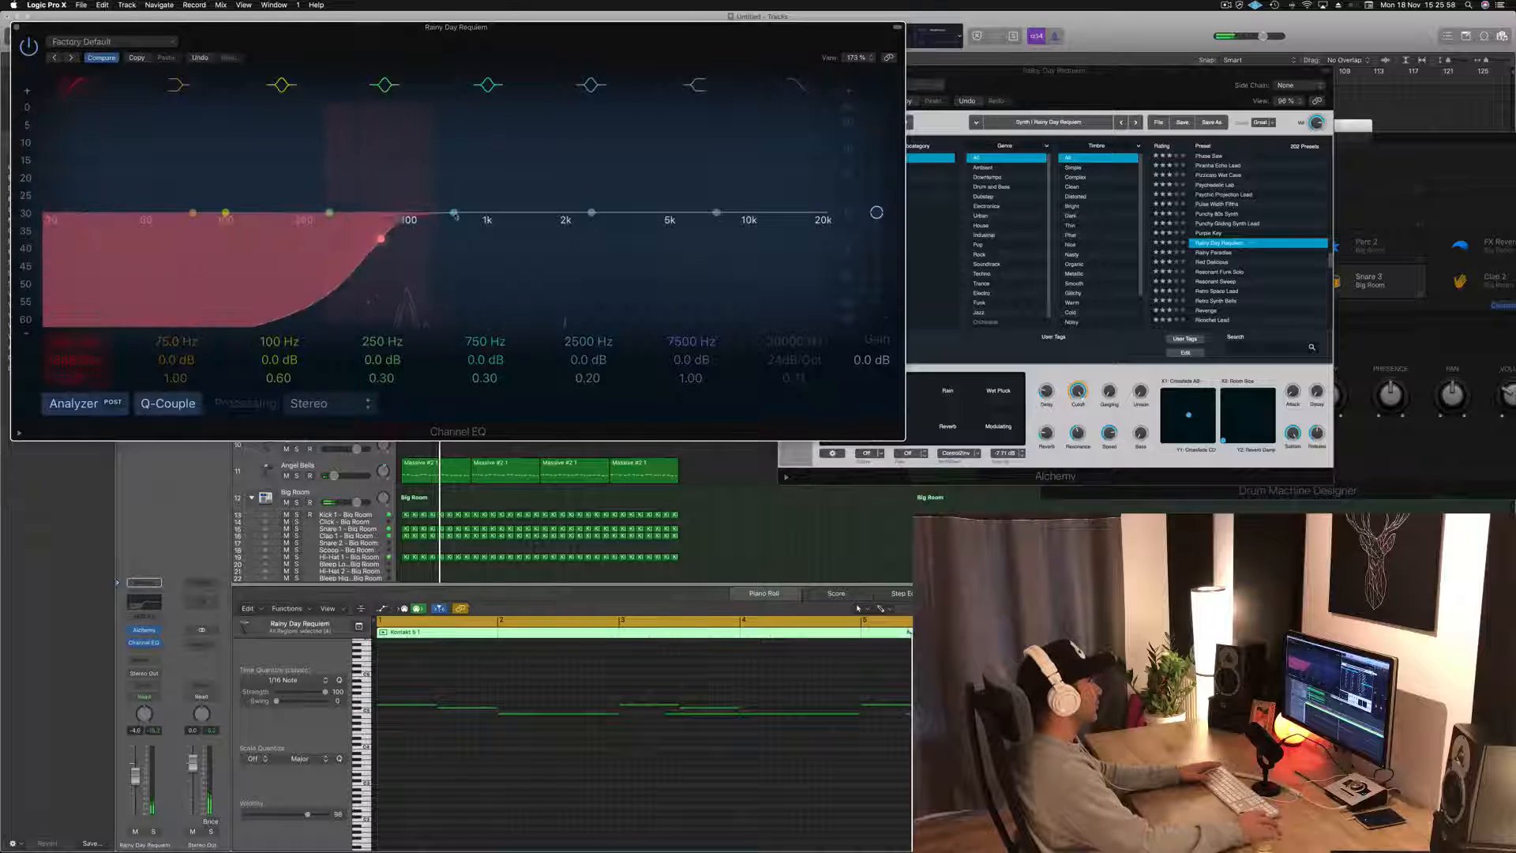
key("space")
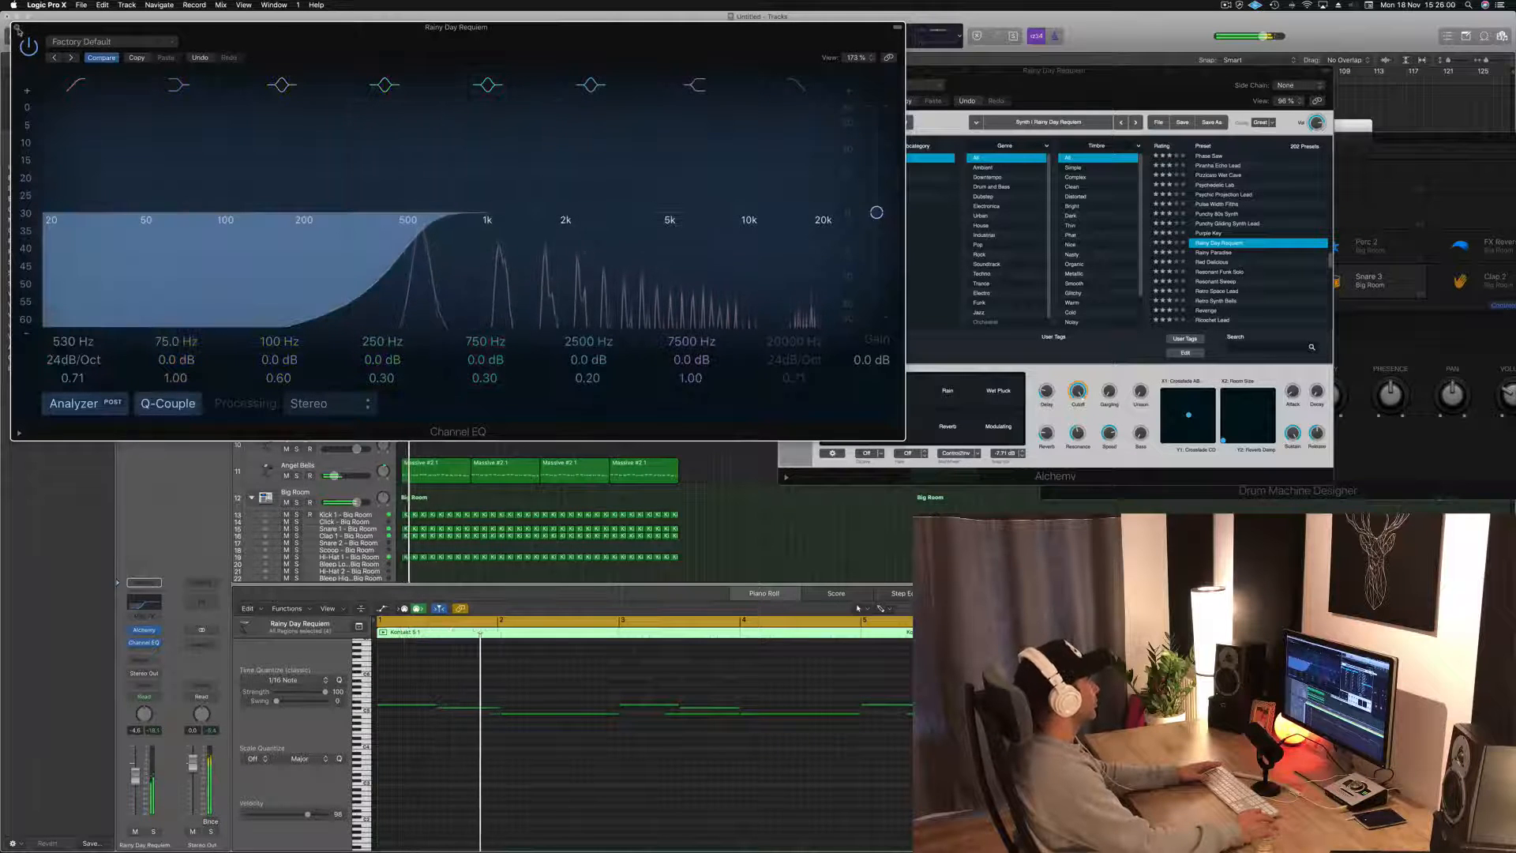
left_click(17, 28)
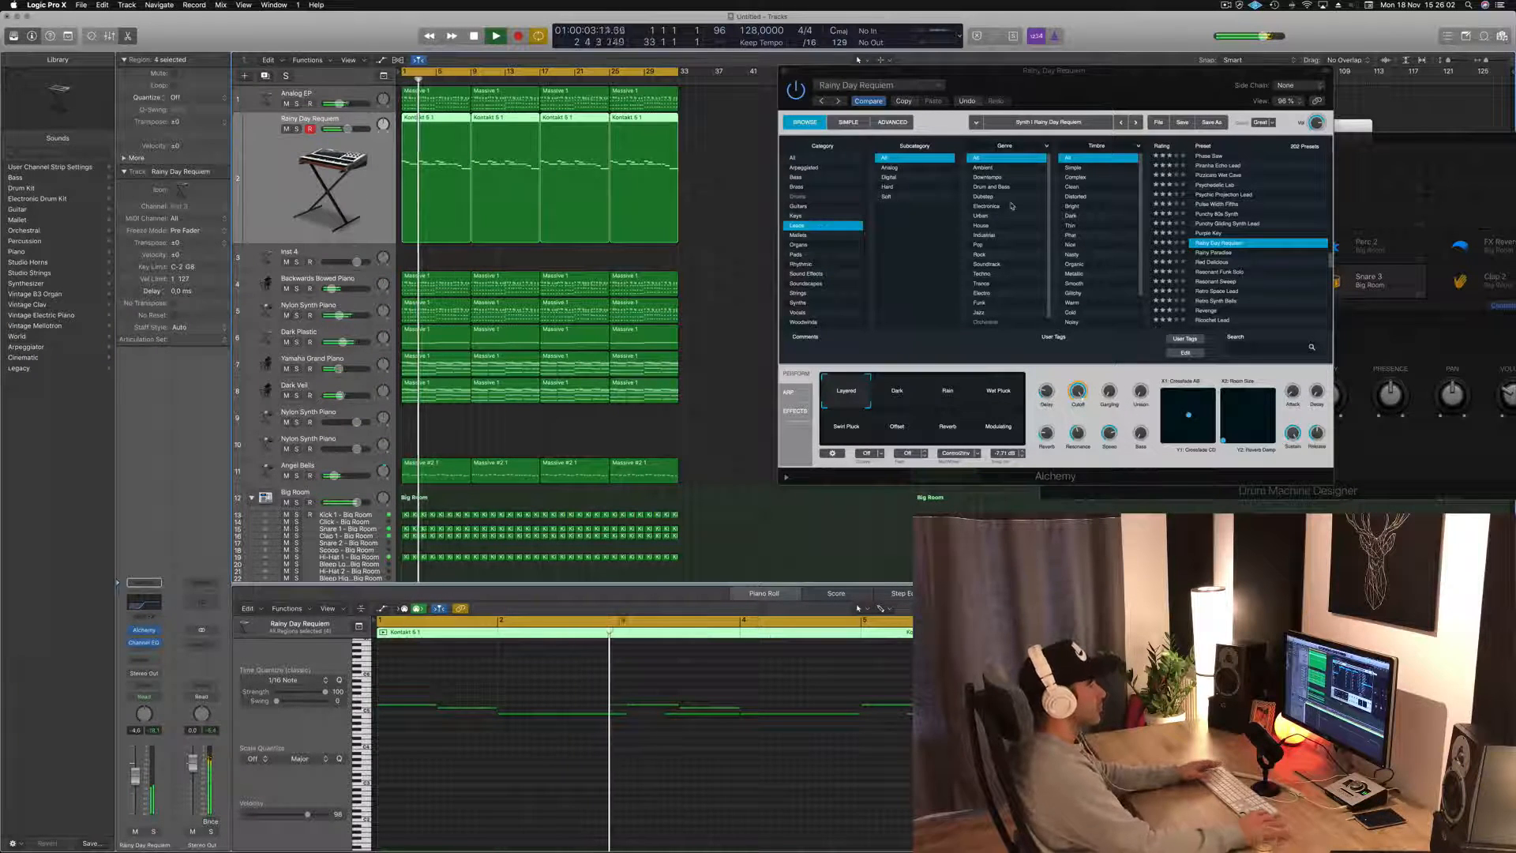
- Audition the Rainy Paradise, Red Delicious and Resonant Funk Solo lead presets against the loop, lowering the track's volume to about -8 dB
left_click(1218, 253)
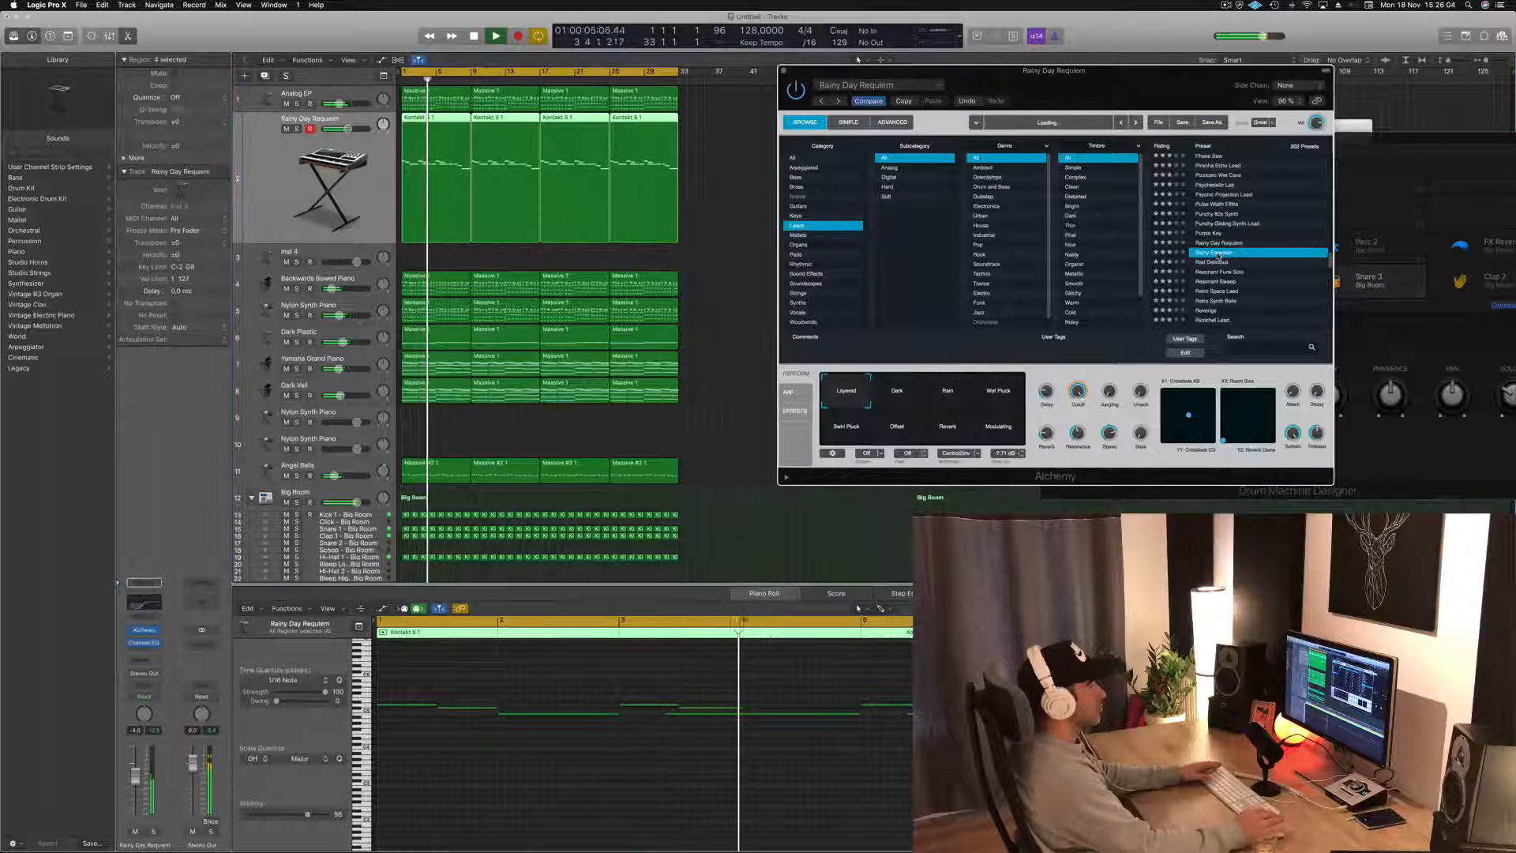
key("space")
key("space")
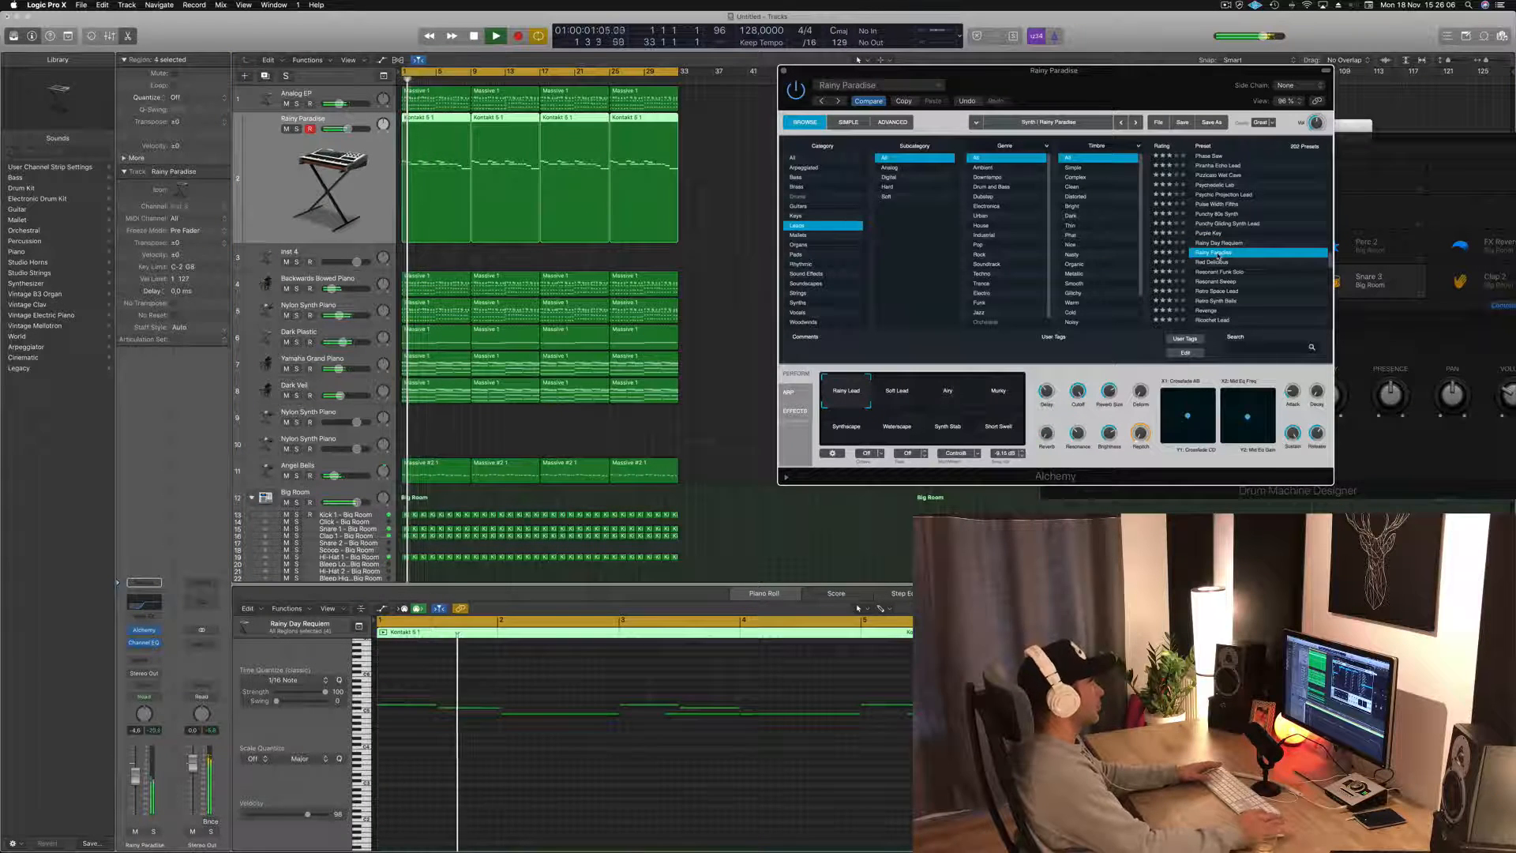
left_click(1211, 262)
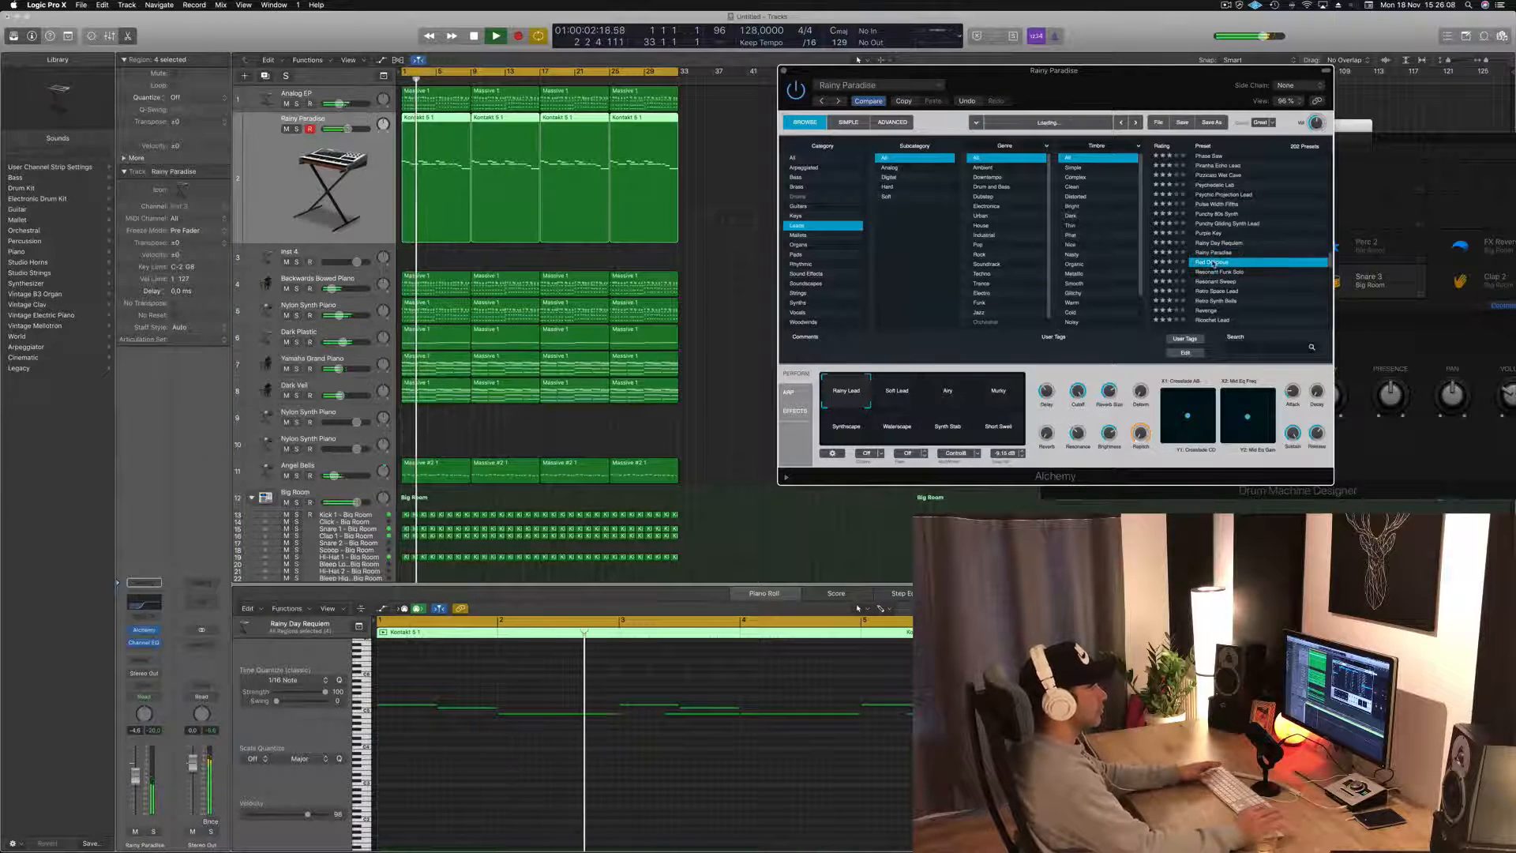
key("space")
key("space")
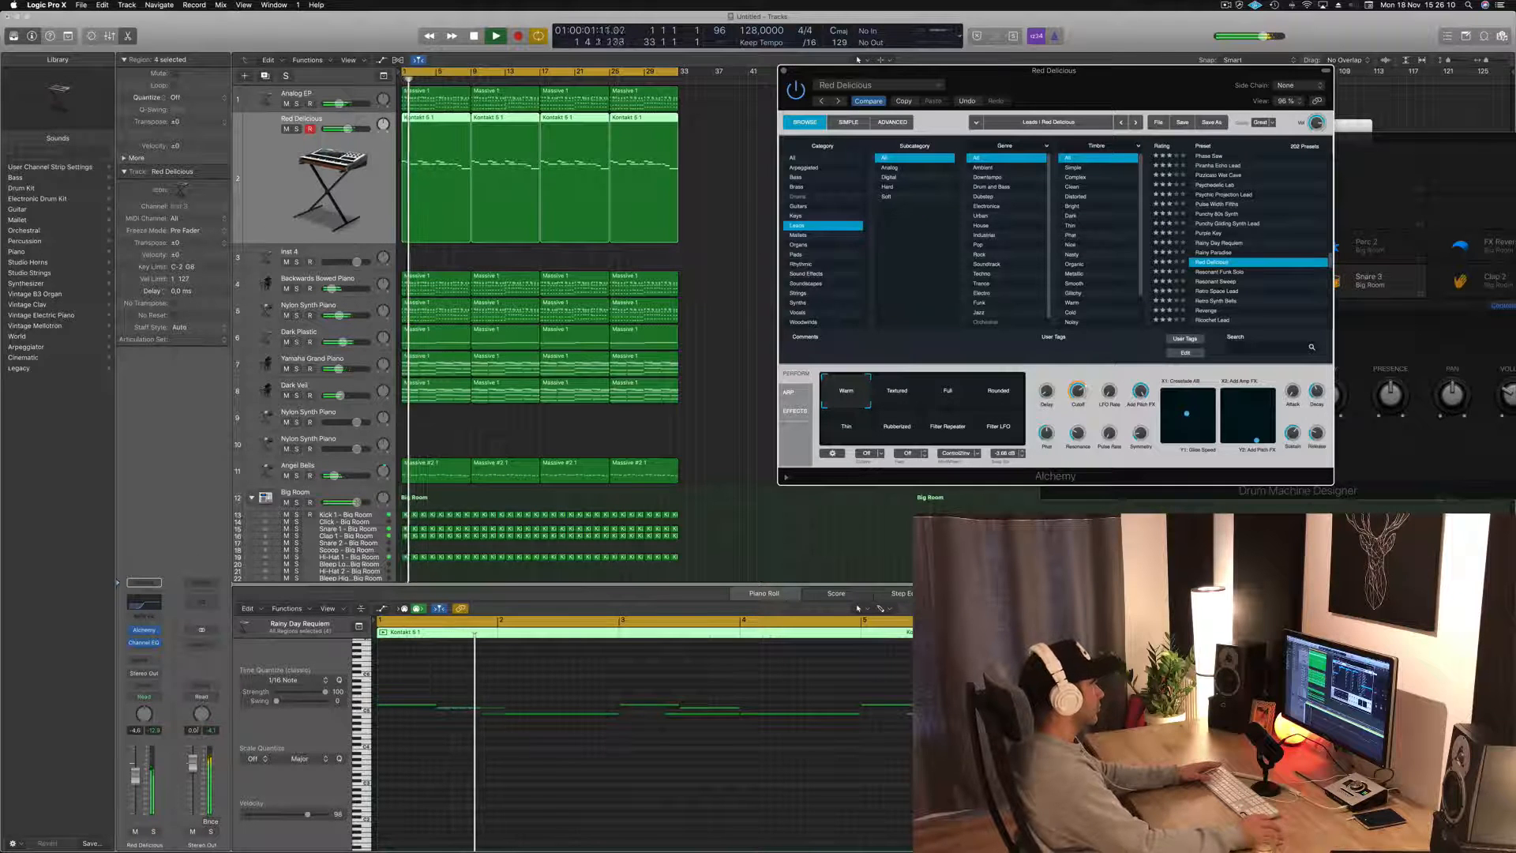
left_click_drag(135, 786, 135, 794)
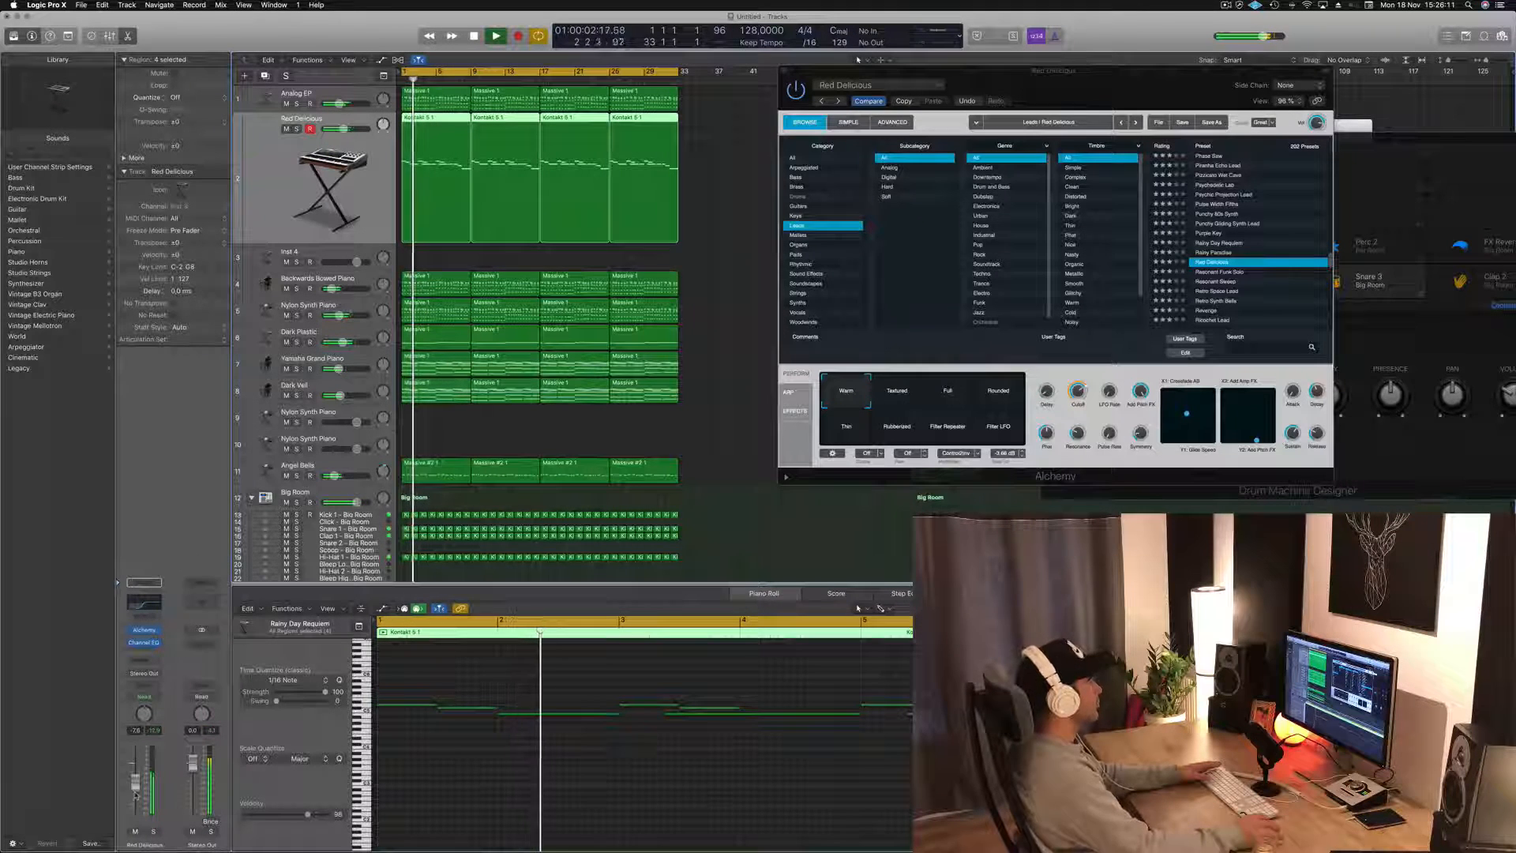
left_click(1226, 278)
left_click(1226, 276)
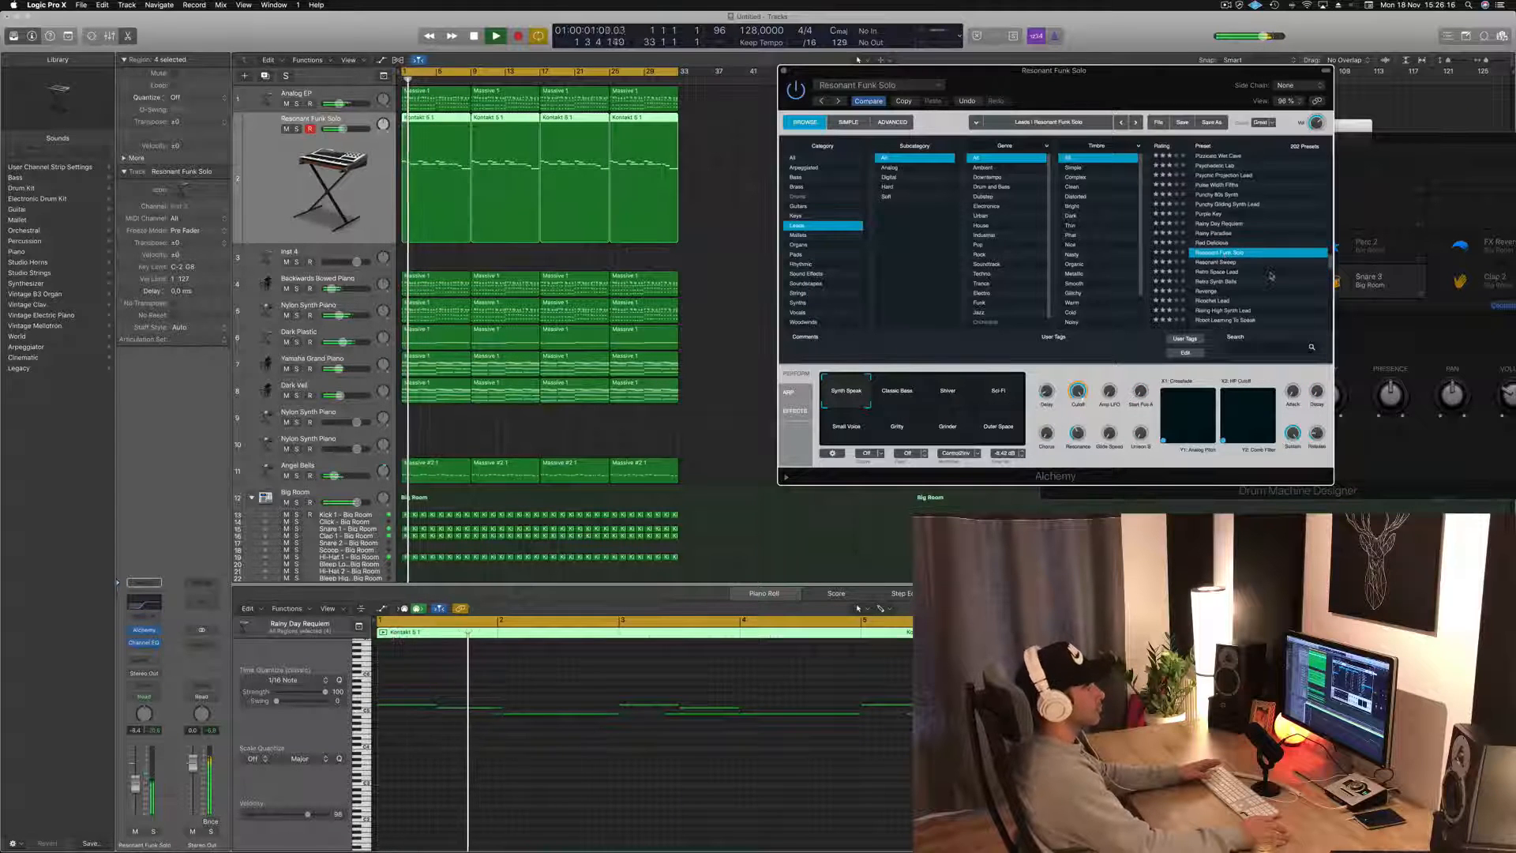
- Audition the Vox Box Synth, Thunder Line, Sync and Synthetic Synergy presets in Alchemy against the loop
scroll(1247, 253, "down", 10)
left_click(1217, 235)
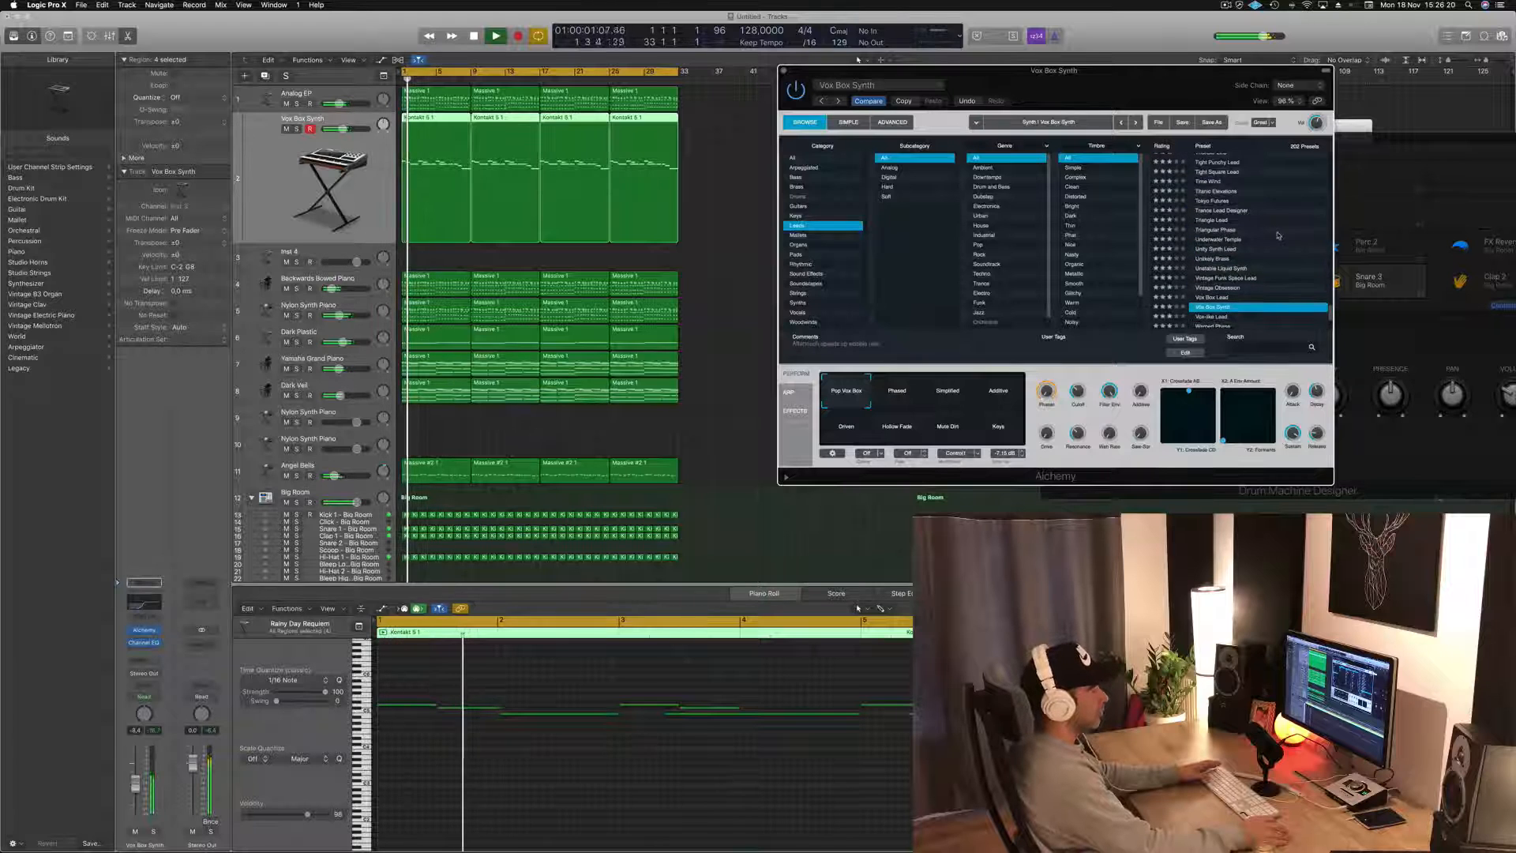
scroll(1259, 230, "up", 3)
left_click(1246, 218)
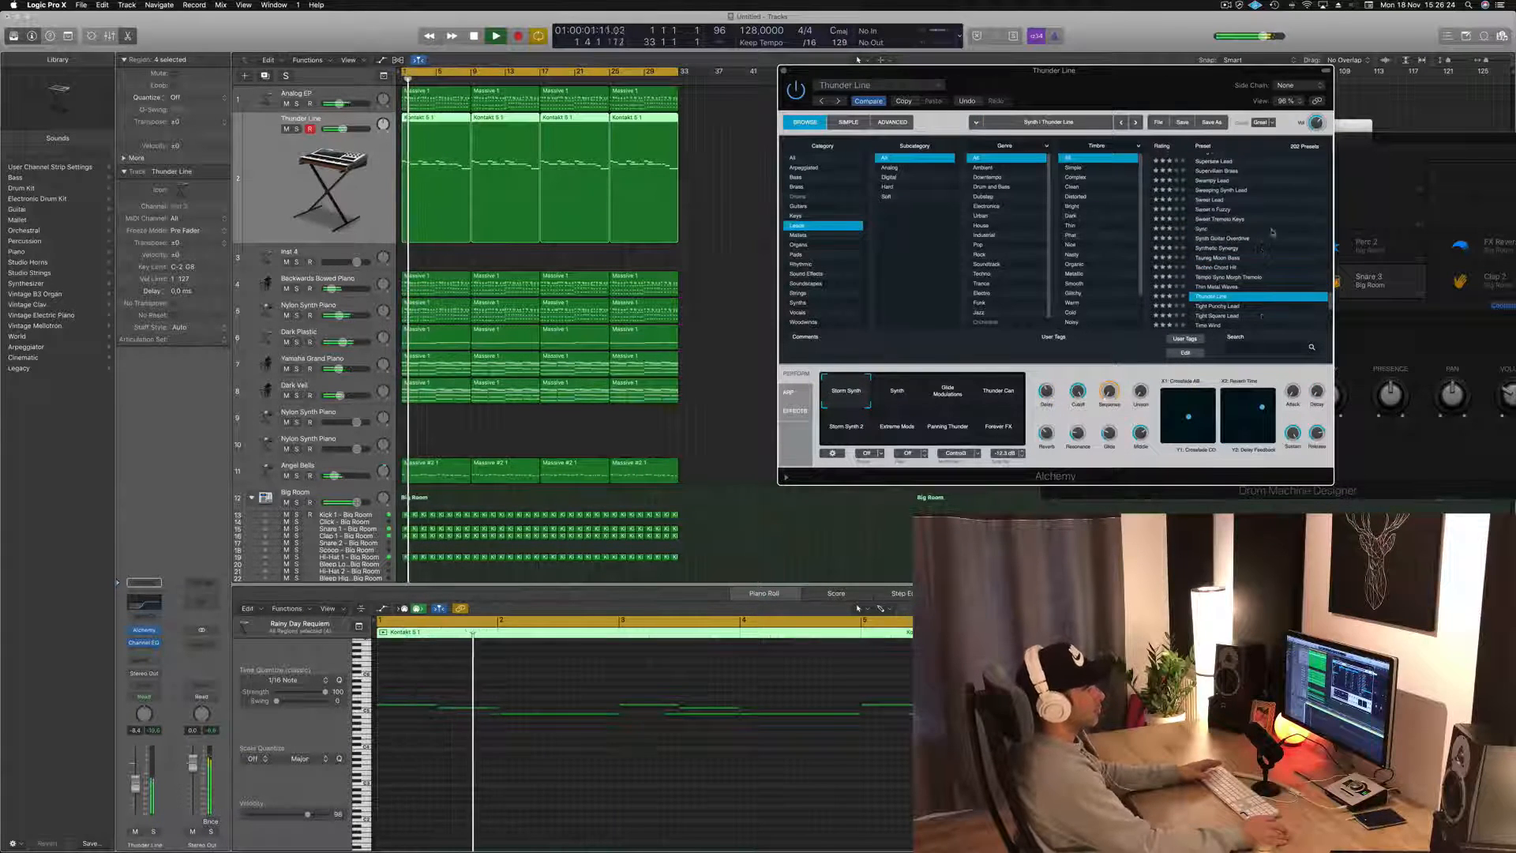
left_click(1256, 227)
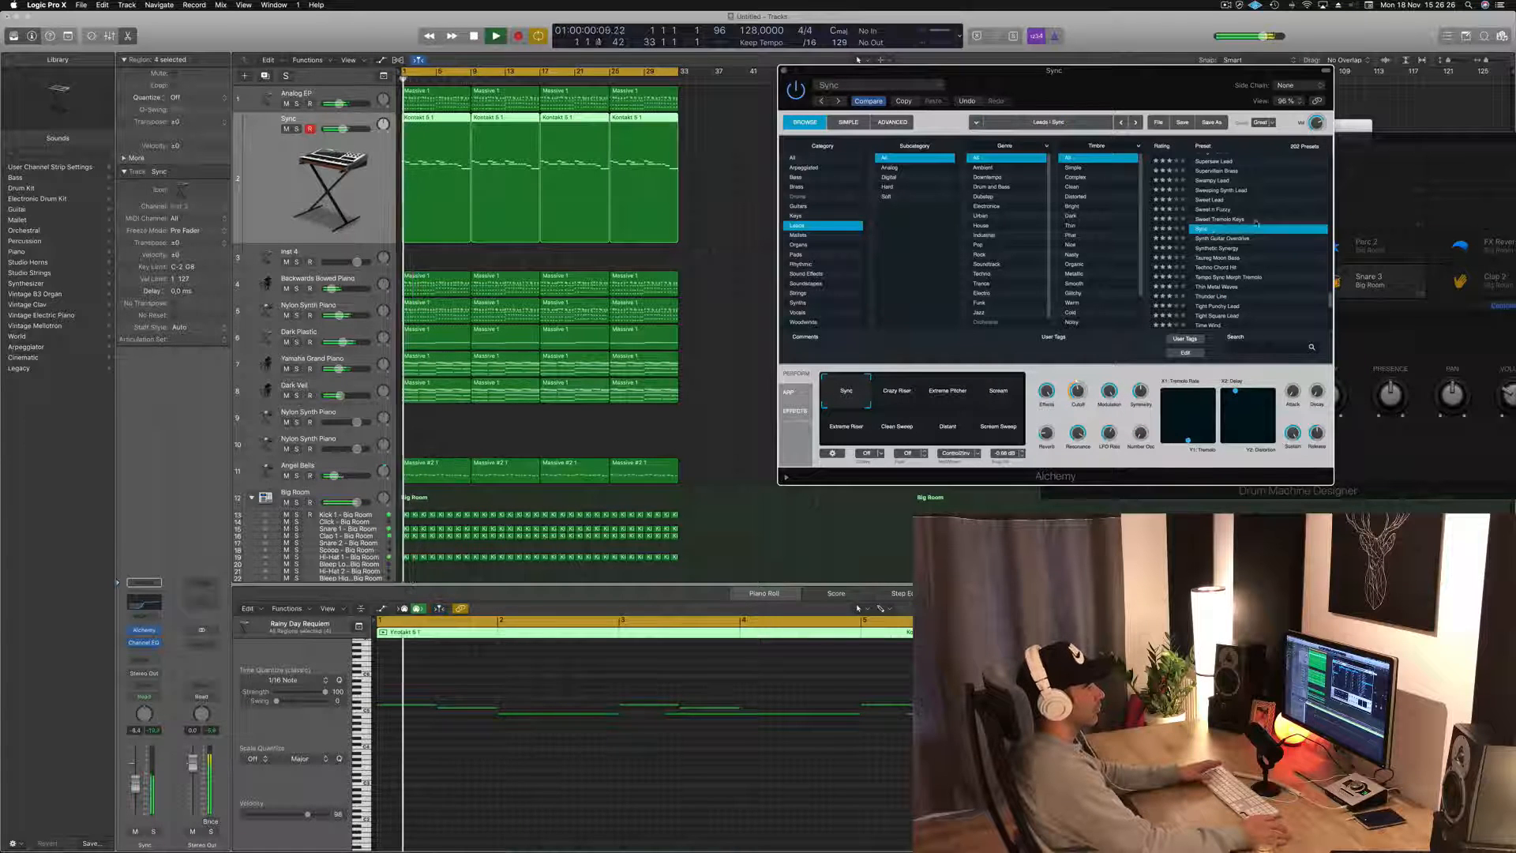
left_click(1259, 248)
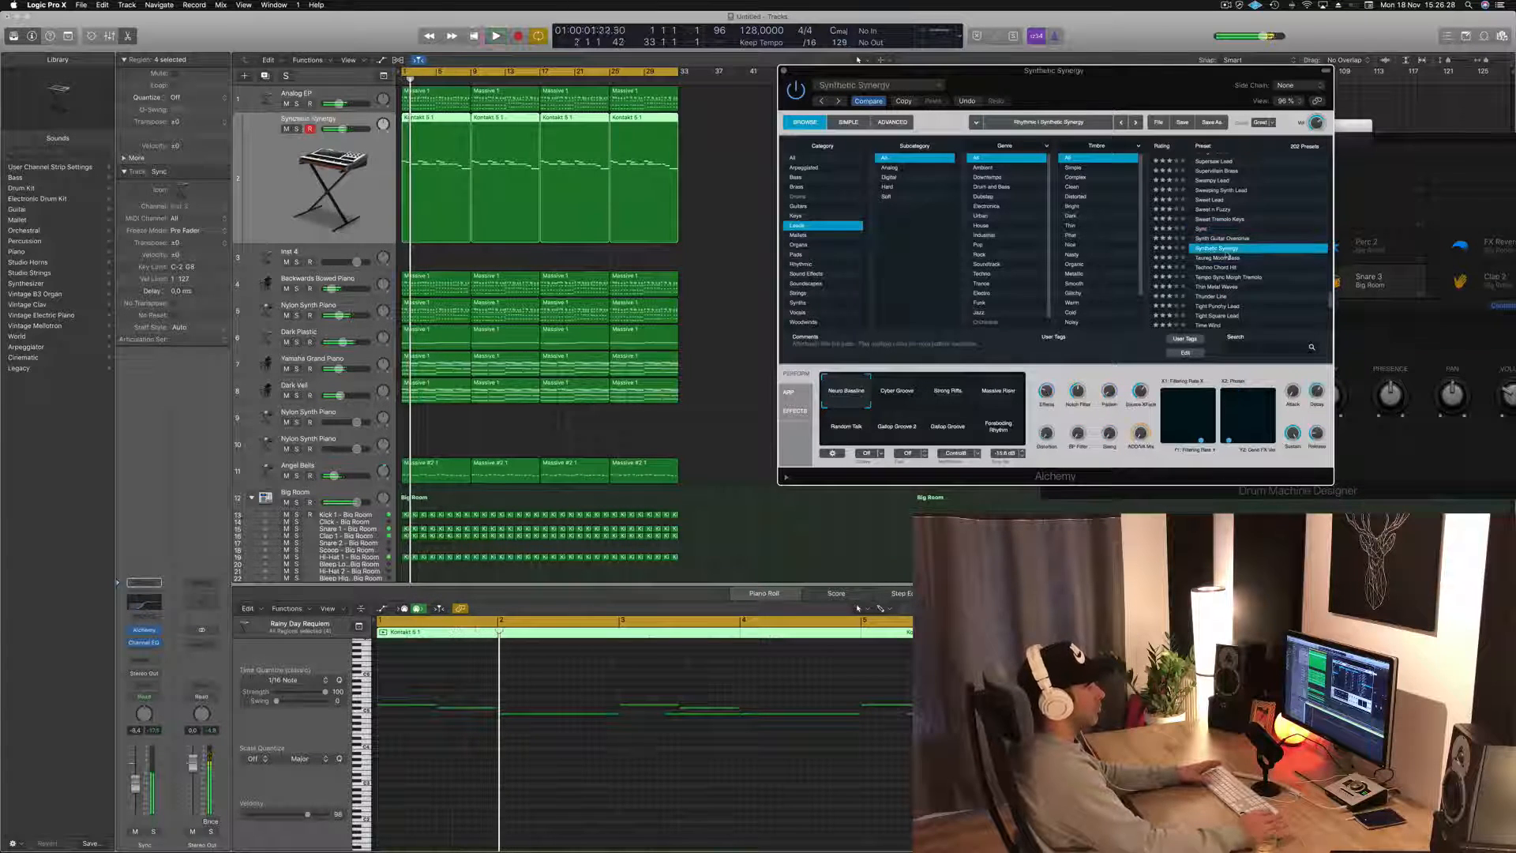
- Try the Supersaw Lead and Splashy Waves presets on the lead track while the loop plays
scroll(1240, 245, "up", 3)
left_click(1215, 230)
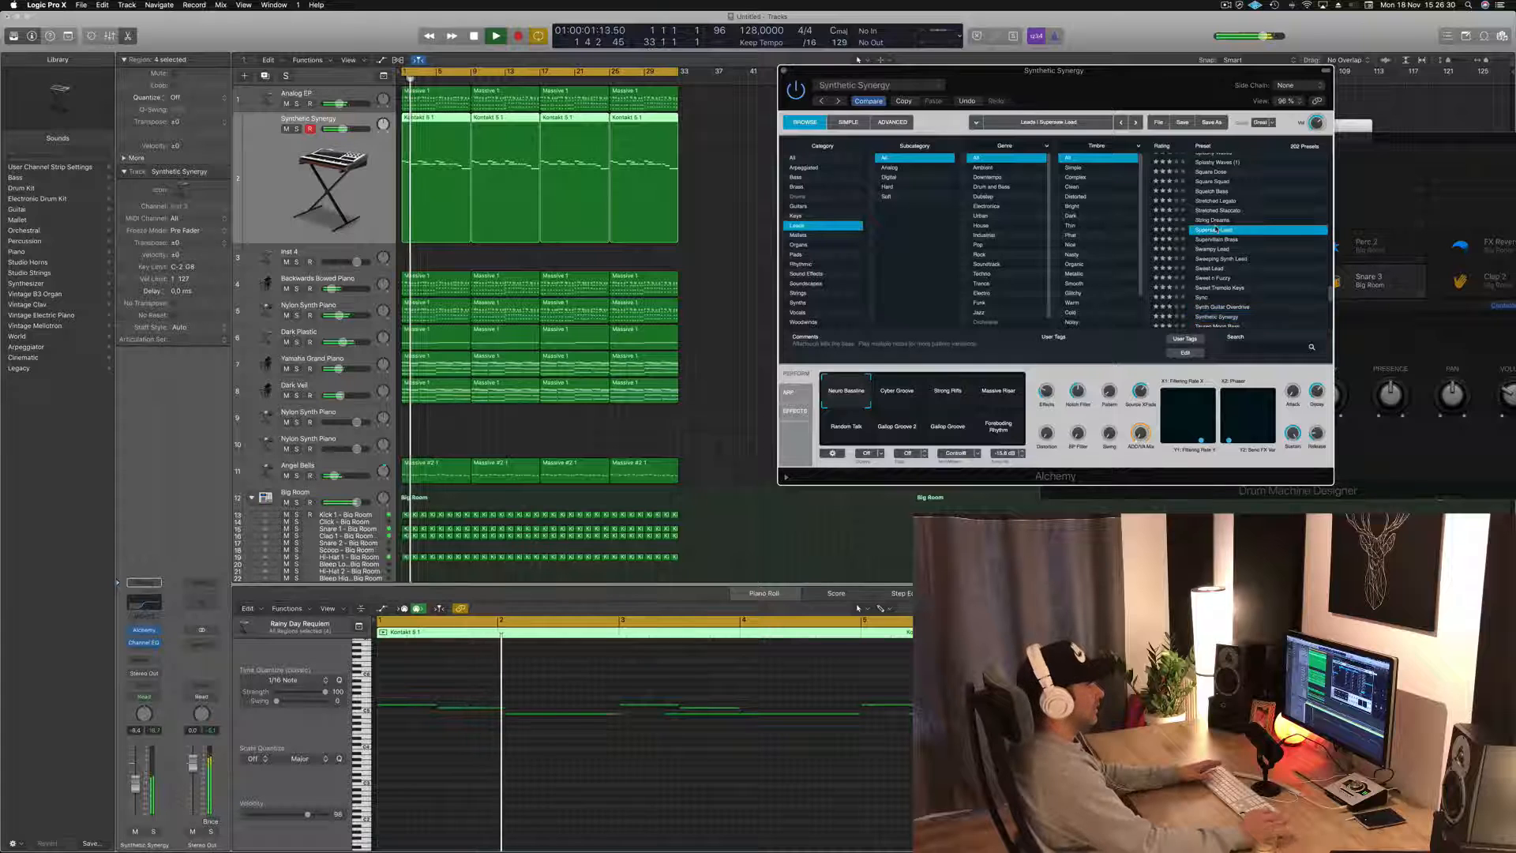
scroll(1192, 228, "up", 2)
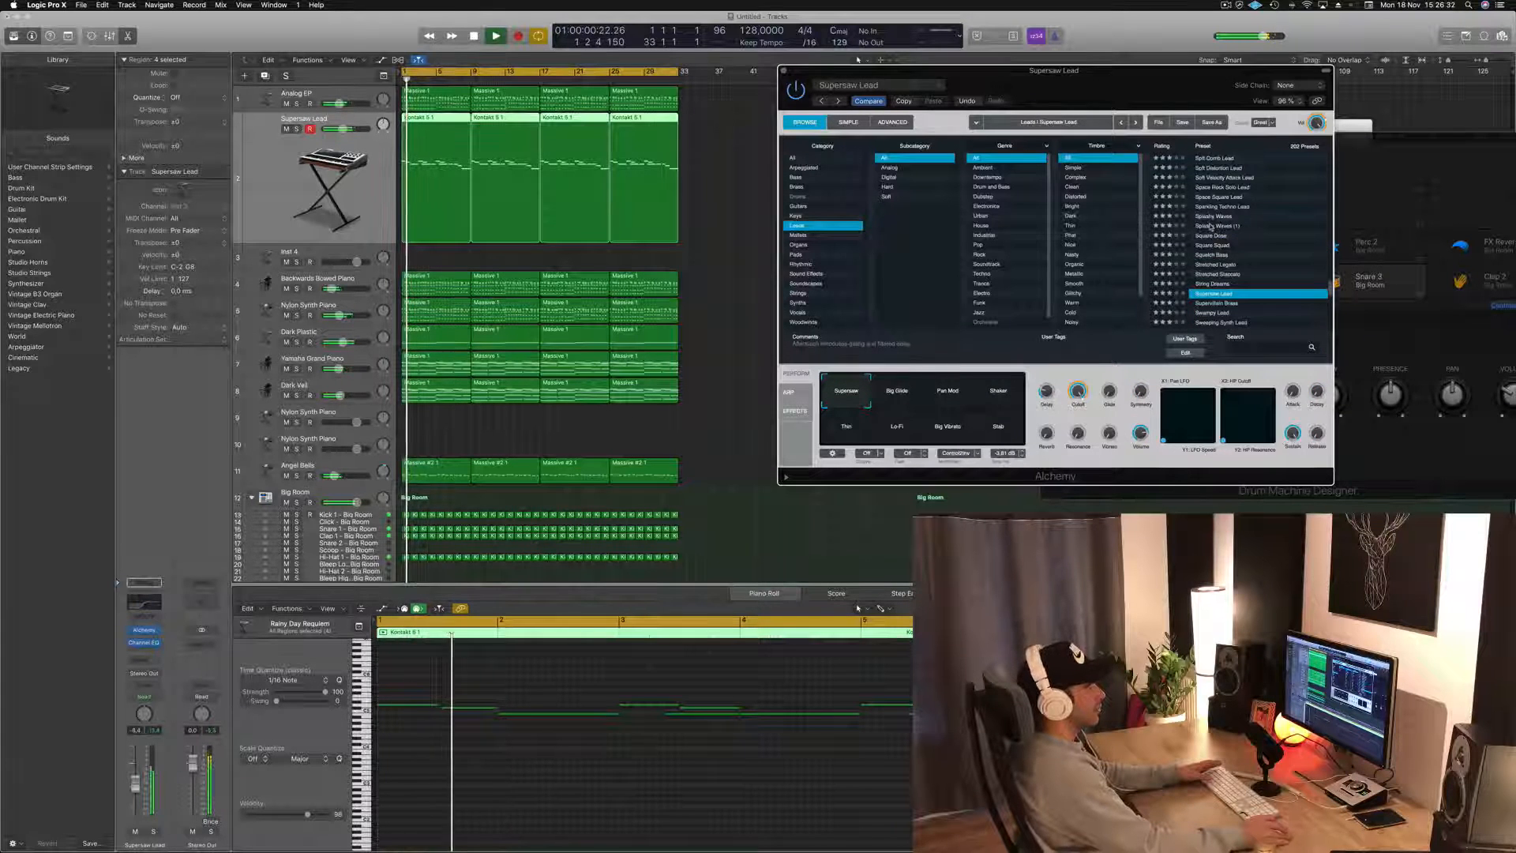
left_click(1211, 226)
- Audition Analog Glide Lead with the track's volume raised, and switch the lead track to the Analog Mellow Lead preset
scroll(1255, 217, "up", 3)
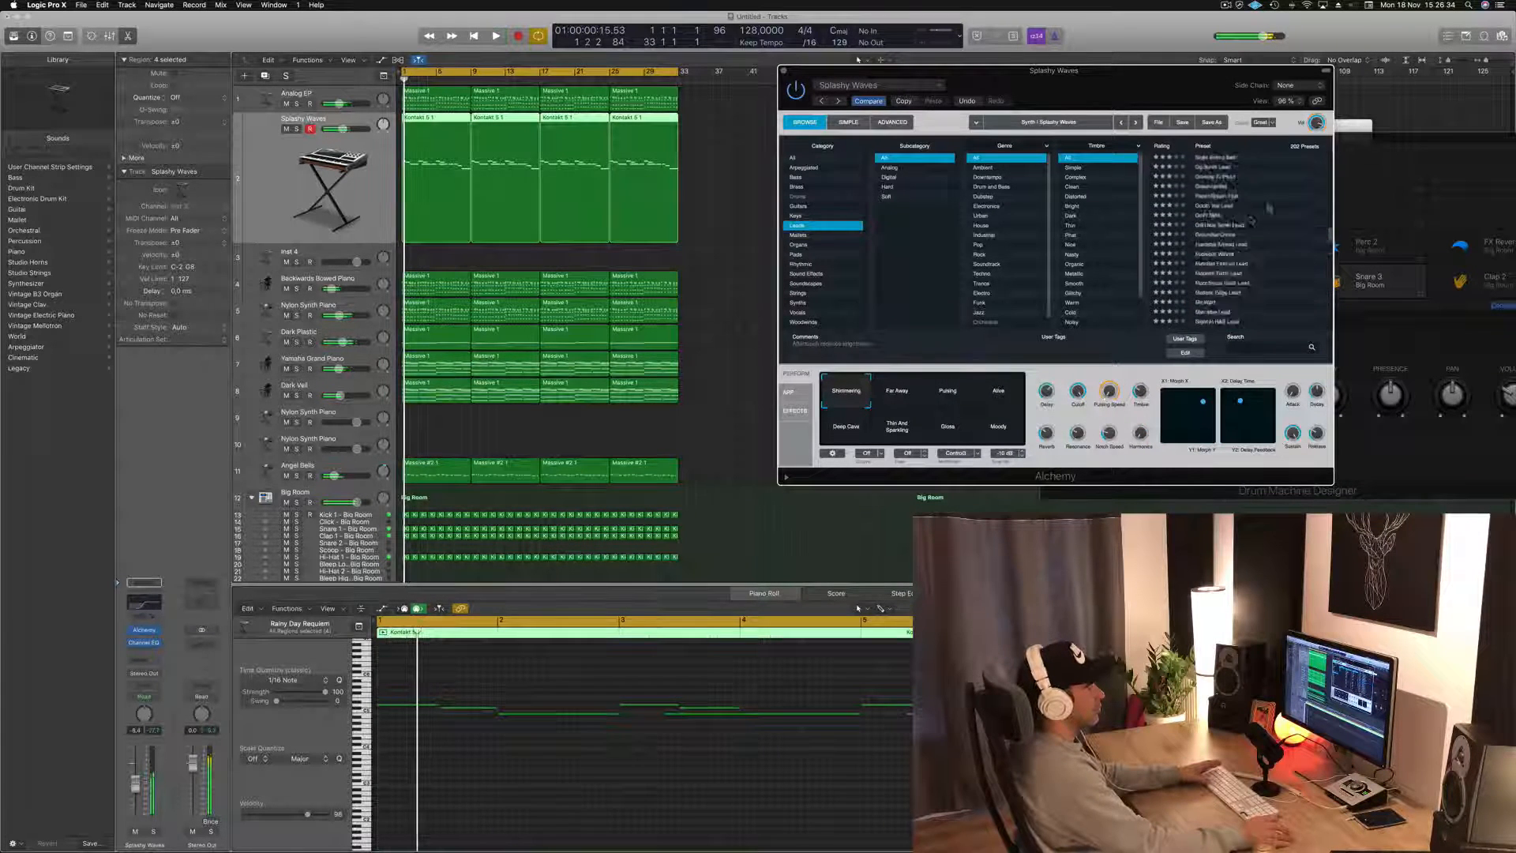
scroll(1267, 208, "up", 3)
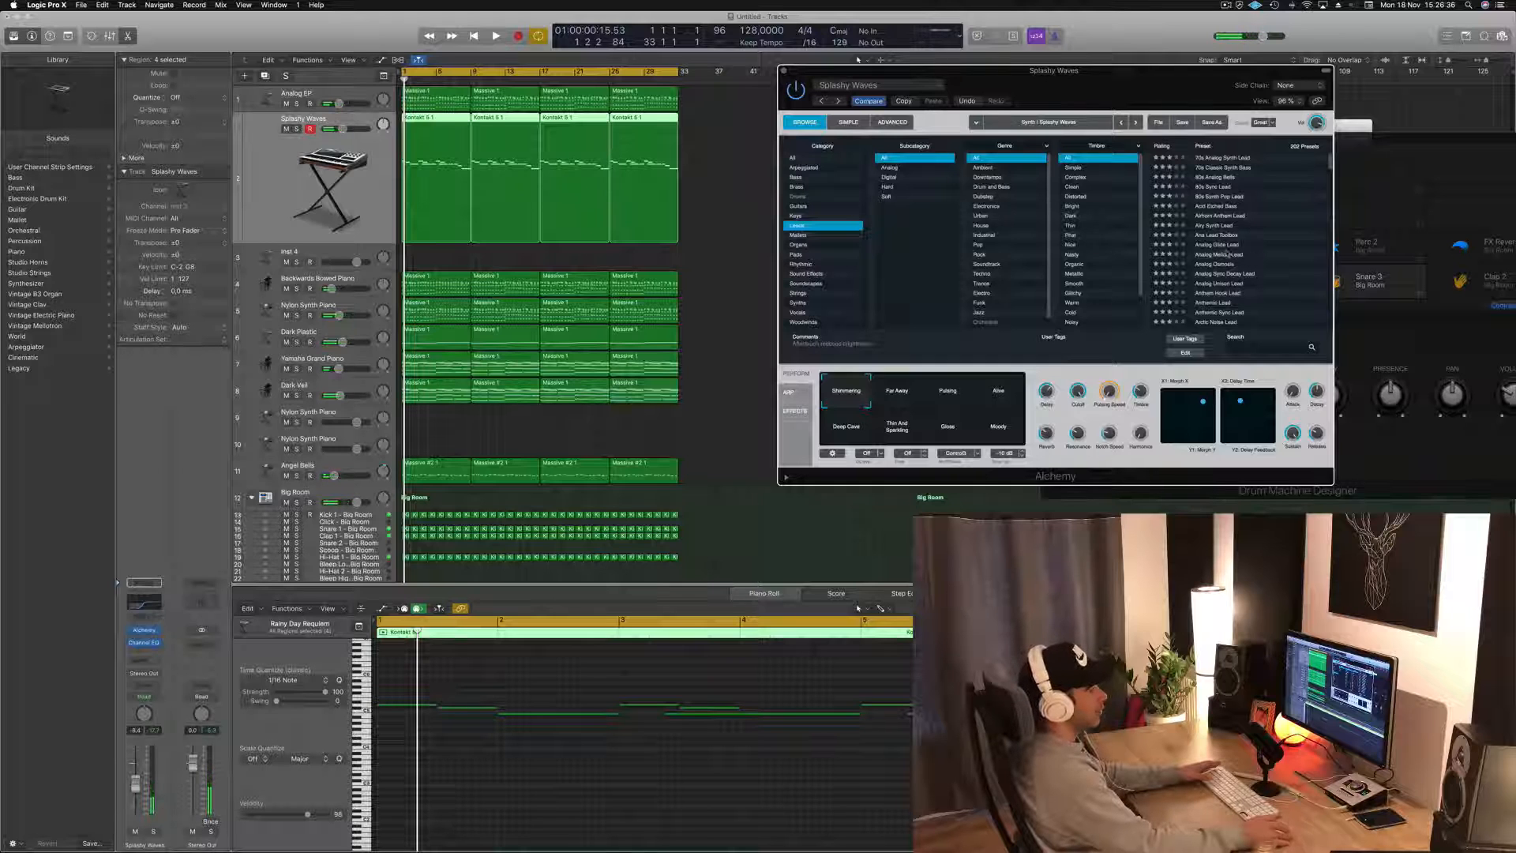
left_click(1220, 246)
key("space")
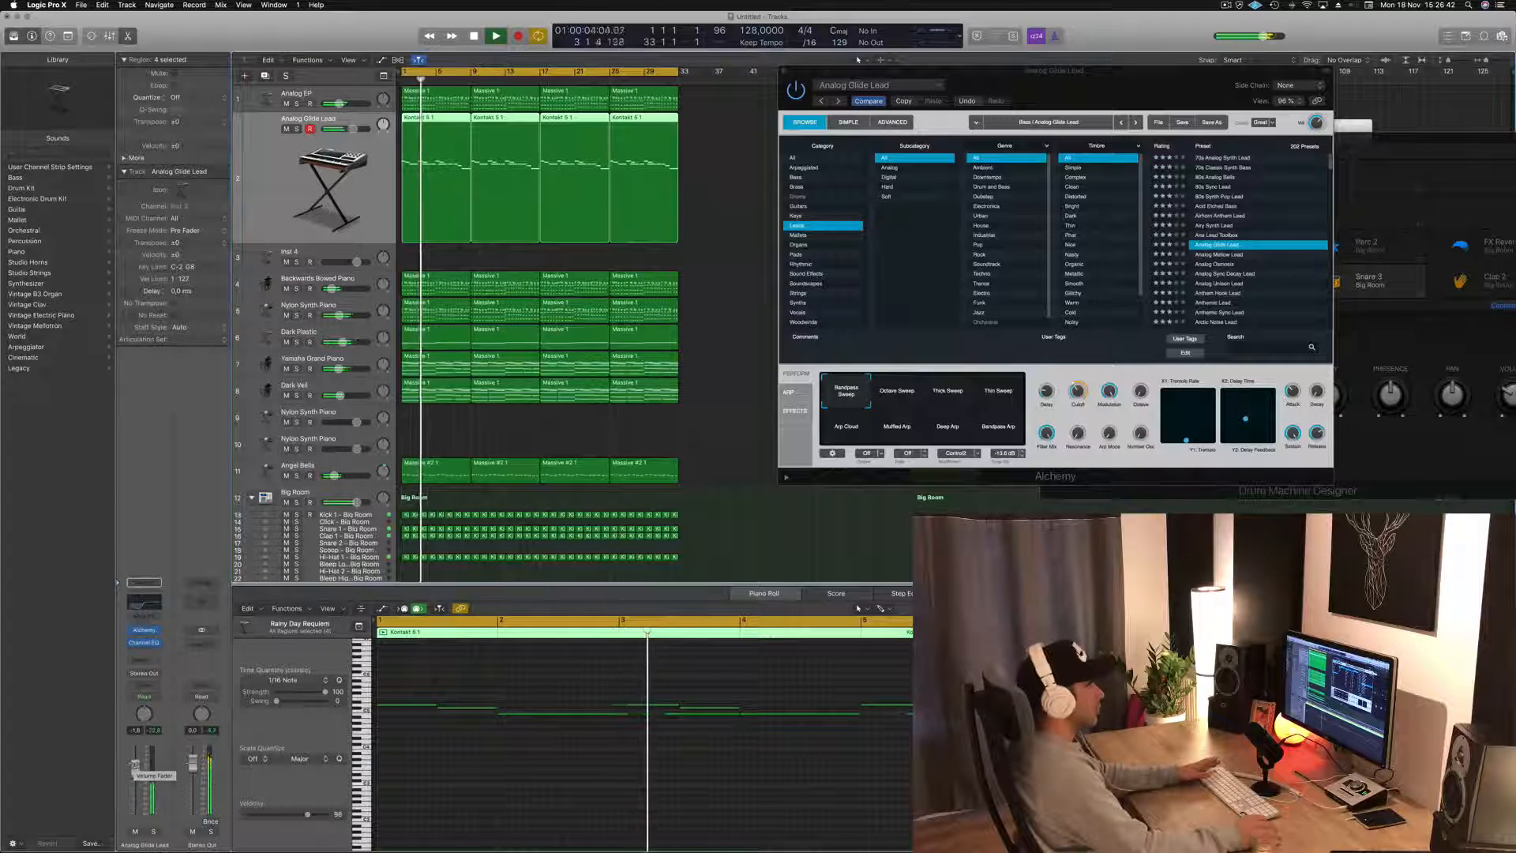
left_click(1217, 255)
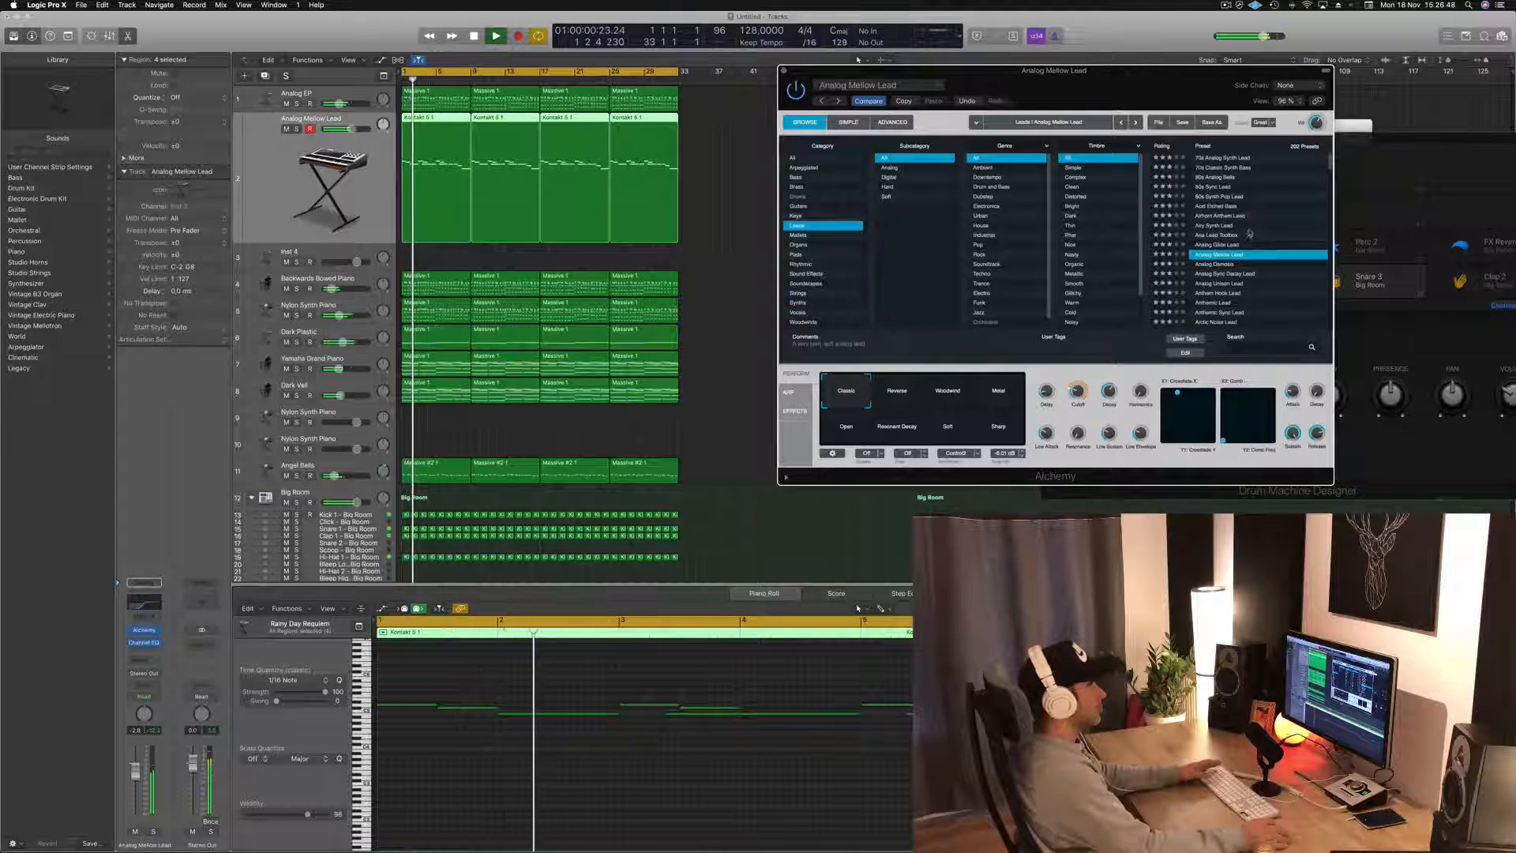
- Audition the Analog Osmosis and Analog Sync Decay Lead presets on the lead track against the loop
key("Down")
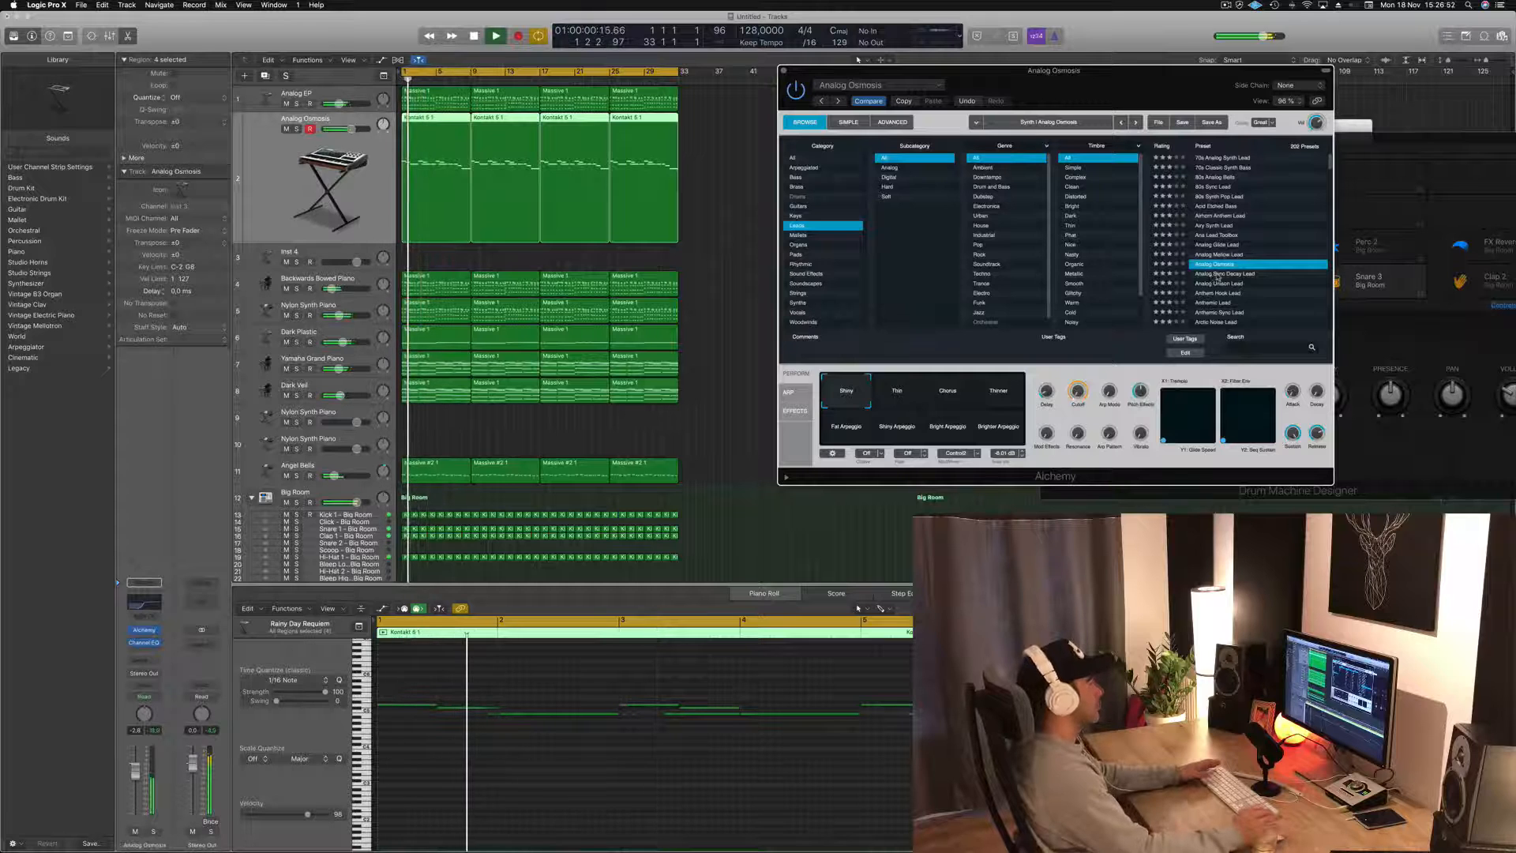
left_click(1217, 274)
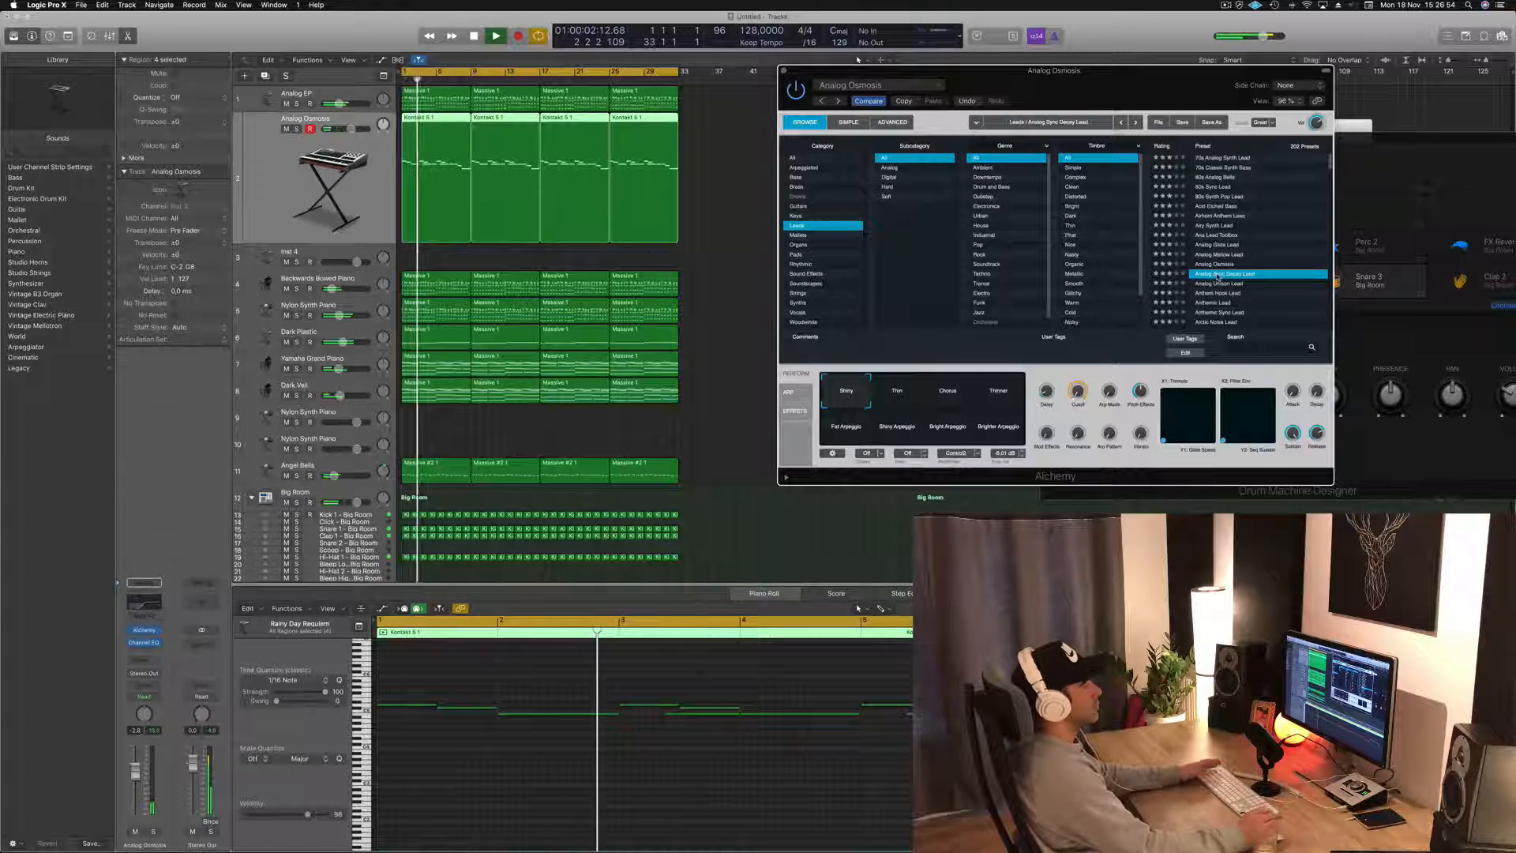
key("space")
key("space")
key("space")
- Audition Anthemic Lead with the lead track's volume lowered to about -12 dB, and switch the track to Arctic Noise Lead
left_click(1217, 303)
scroll(1278, 244, "down", 2)
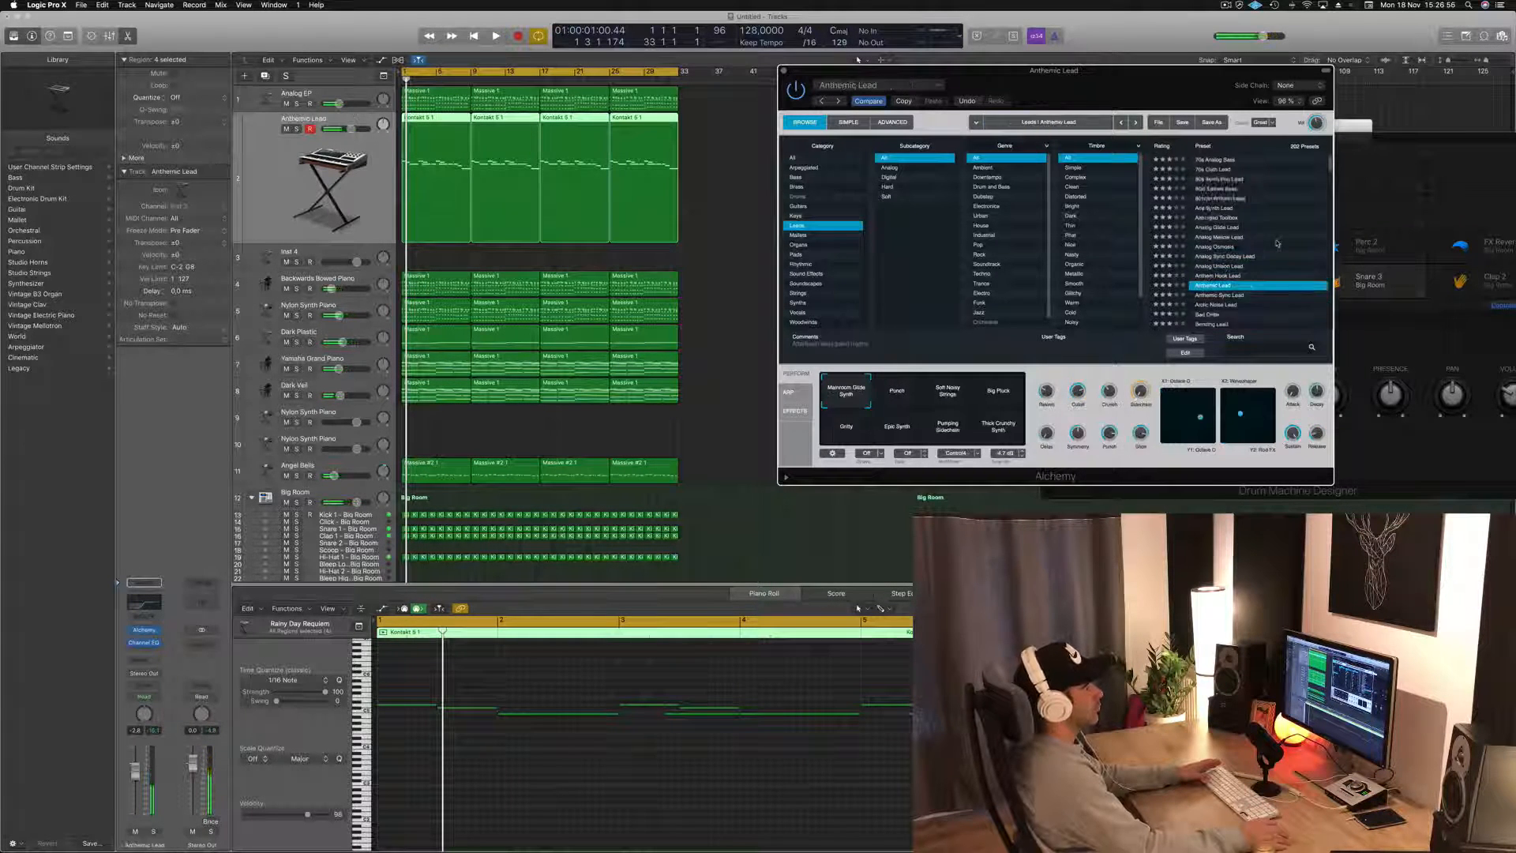
scroll(1278, 244, "down", 1)
key("space")
key("space")
key("space")
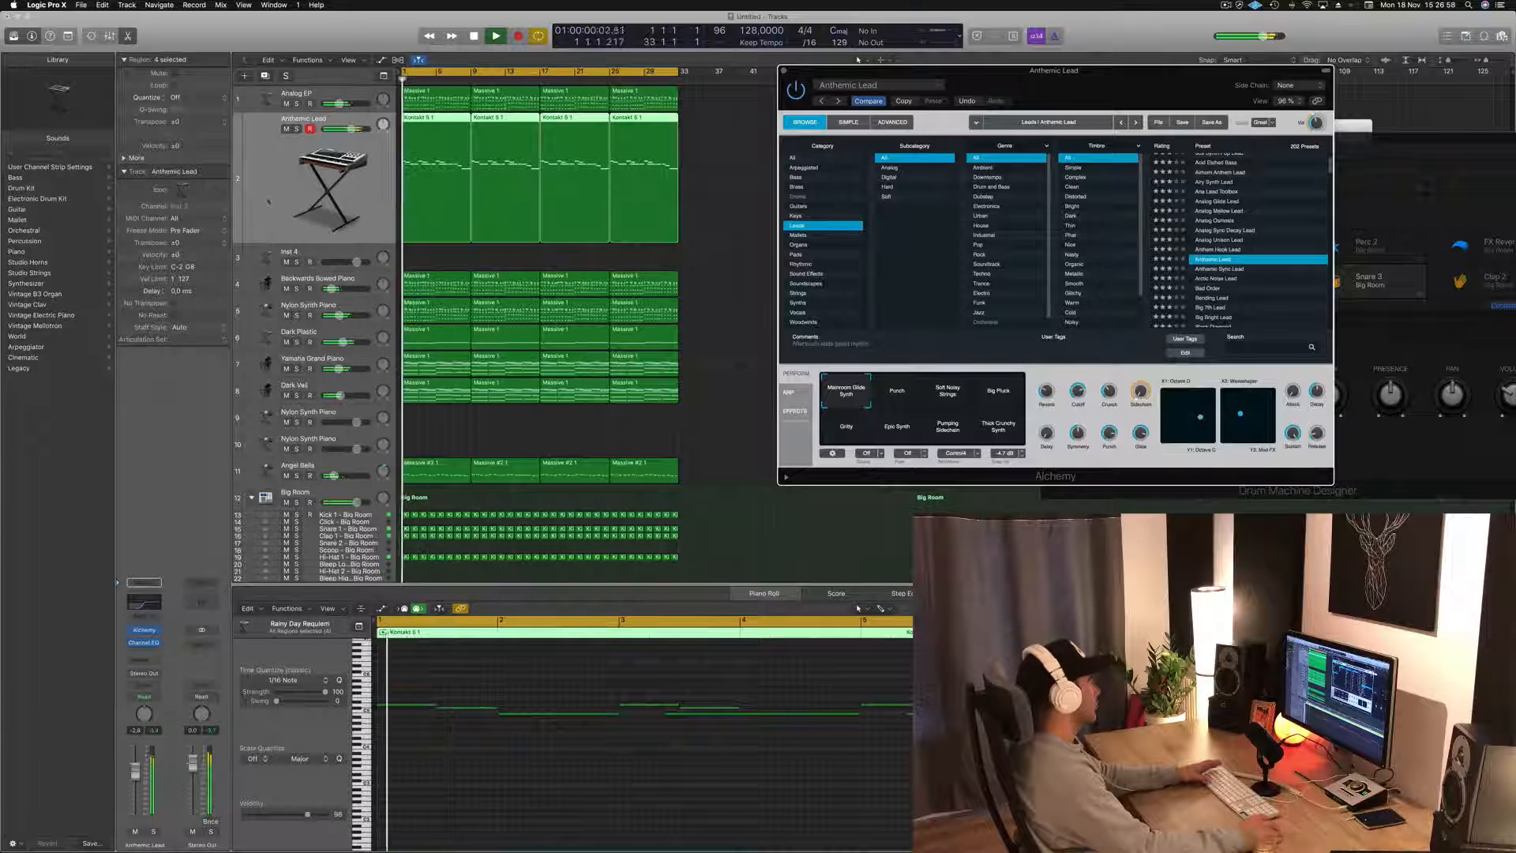
left_click(268, 201)
key("space")
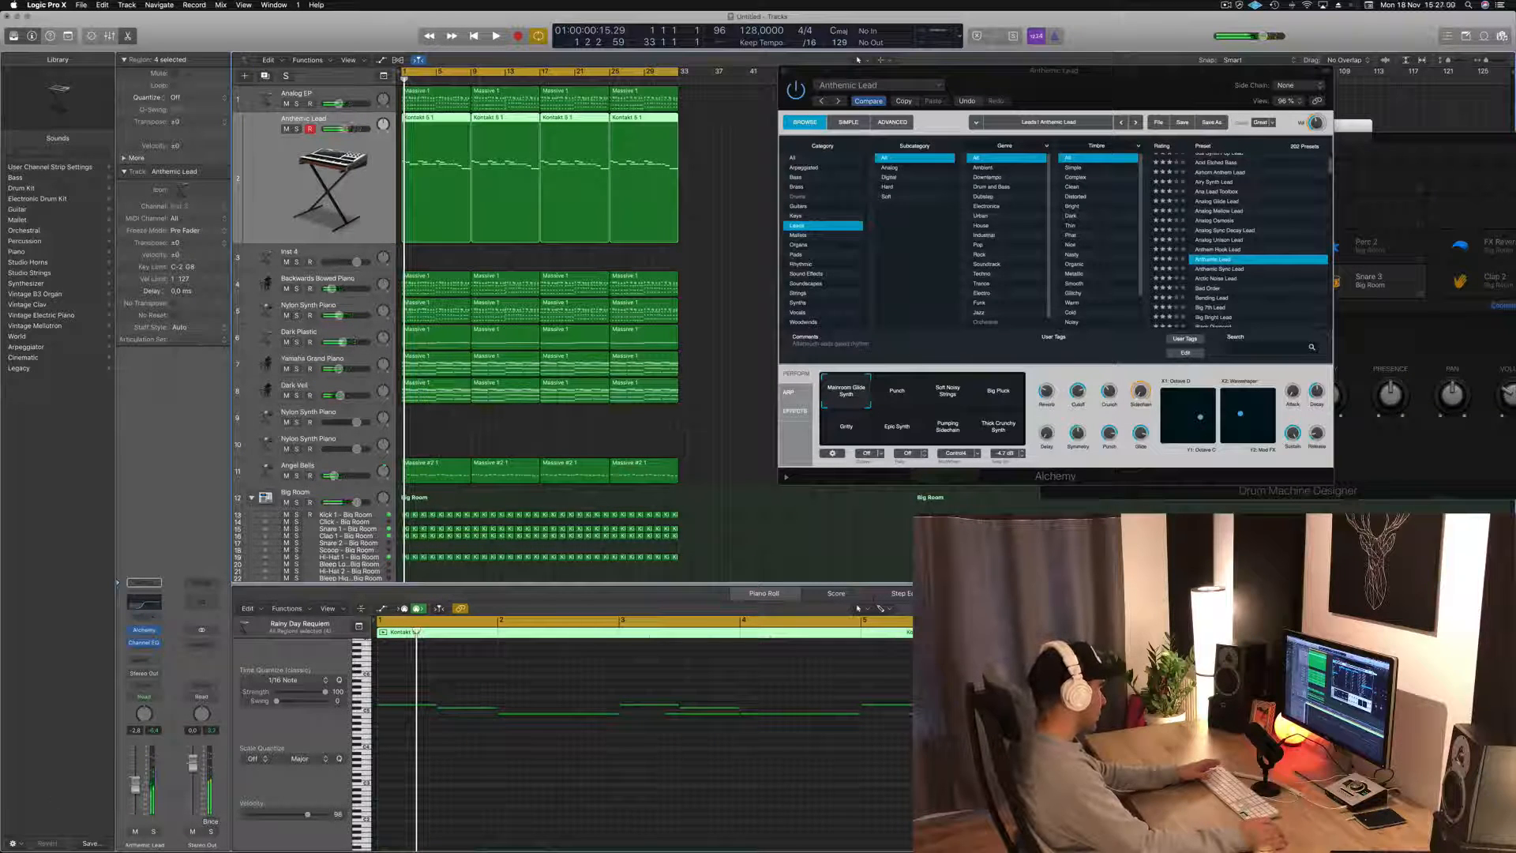
key("space")
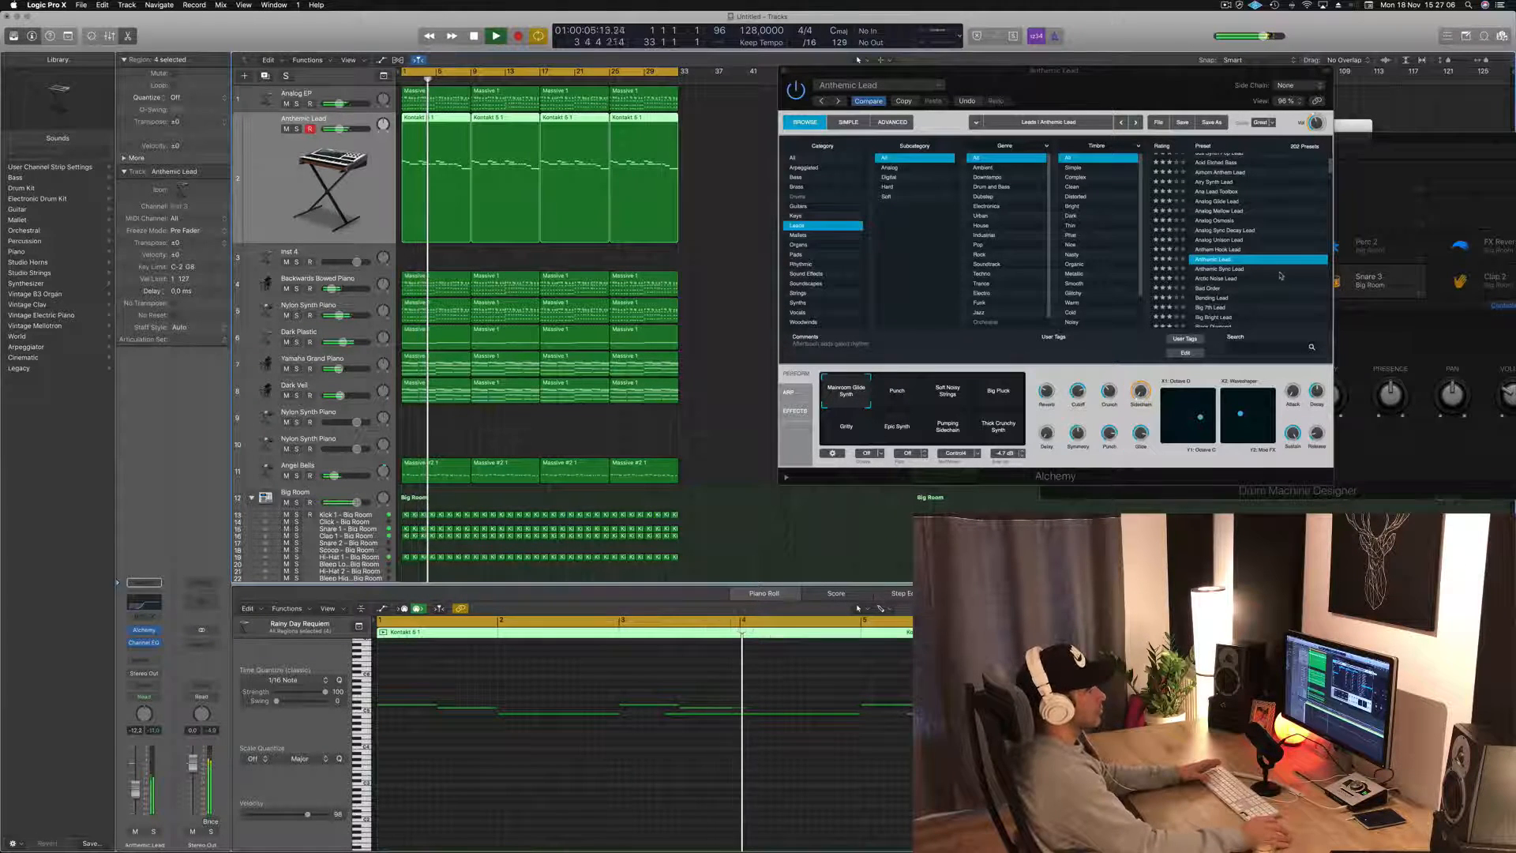
left_click(1221, 278)
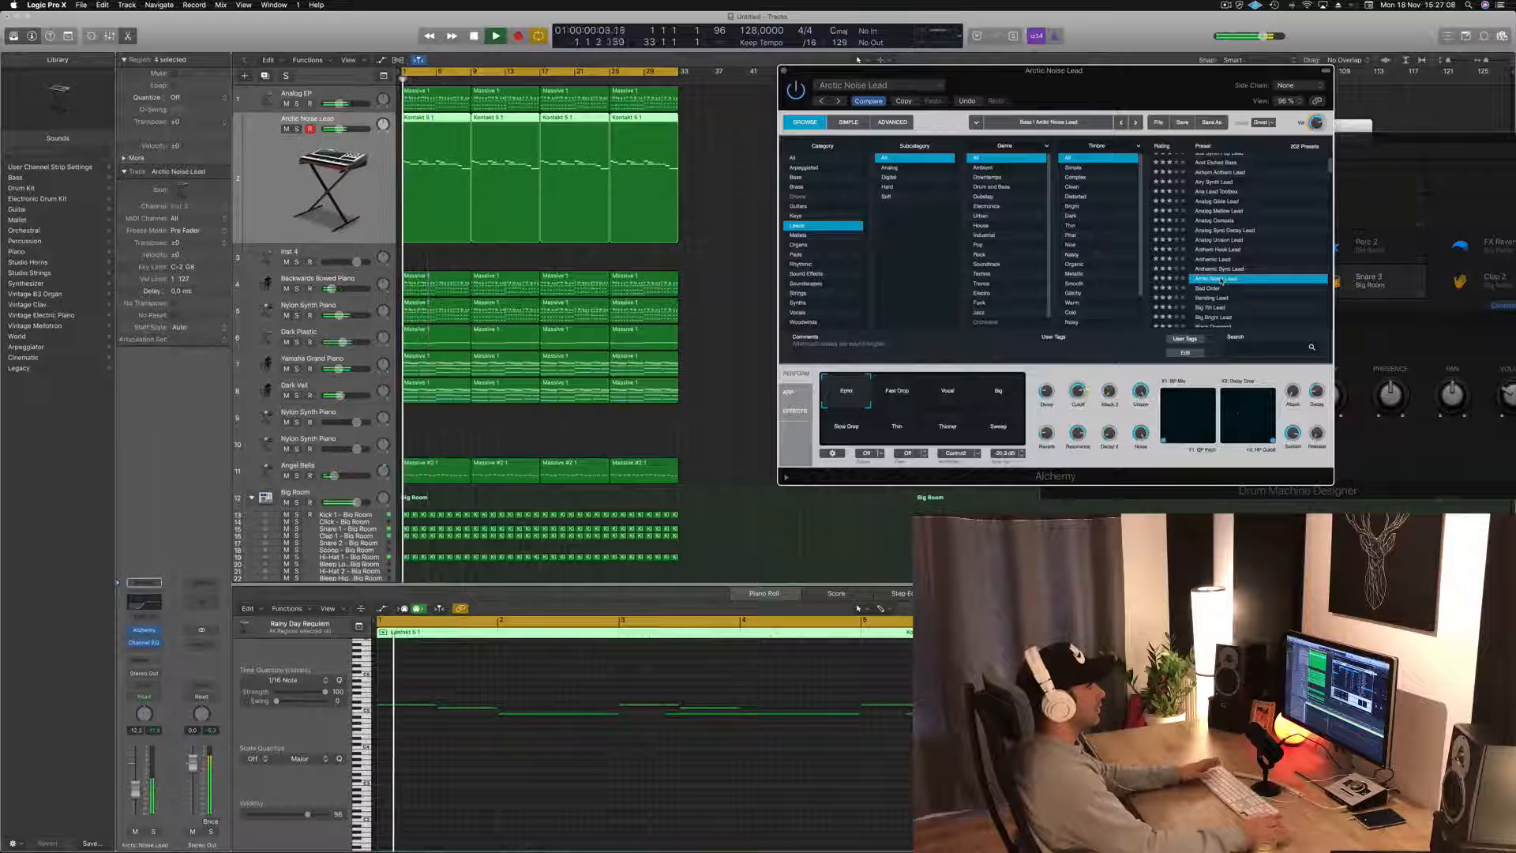
key("space")
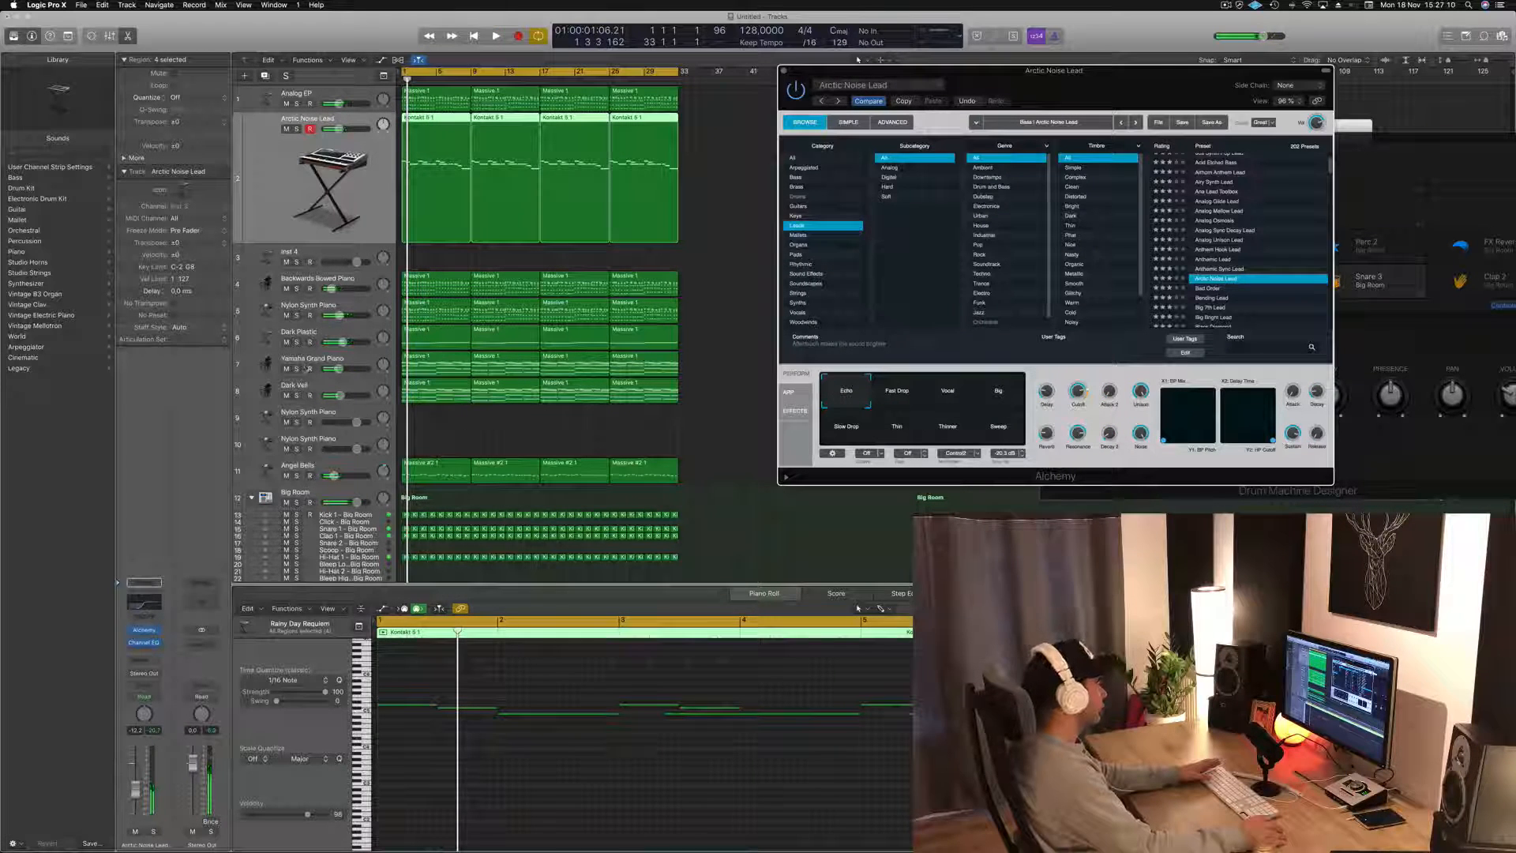
- Mute the Yamaha Grand Piano, the Nylon Synth Piano on track 5 and the Backwards Bowed Piano, and replay the loop from its start
left_click(286, 369)
key("space")
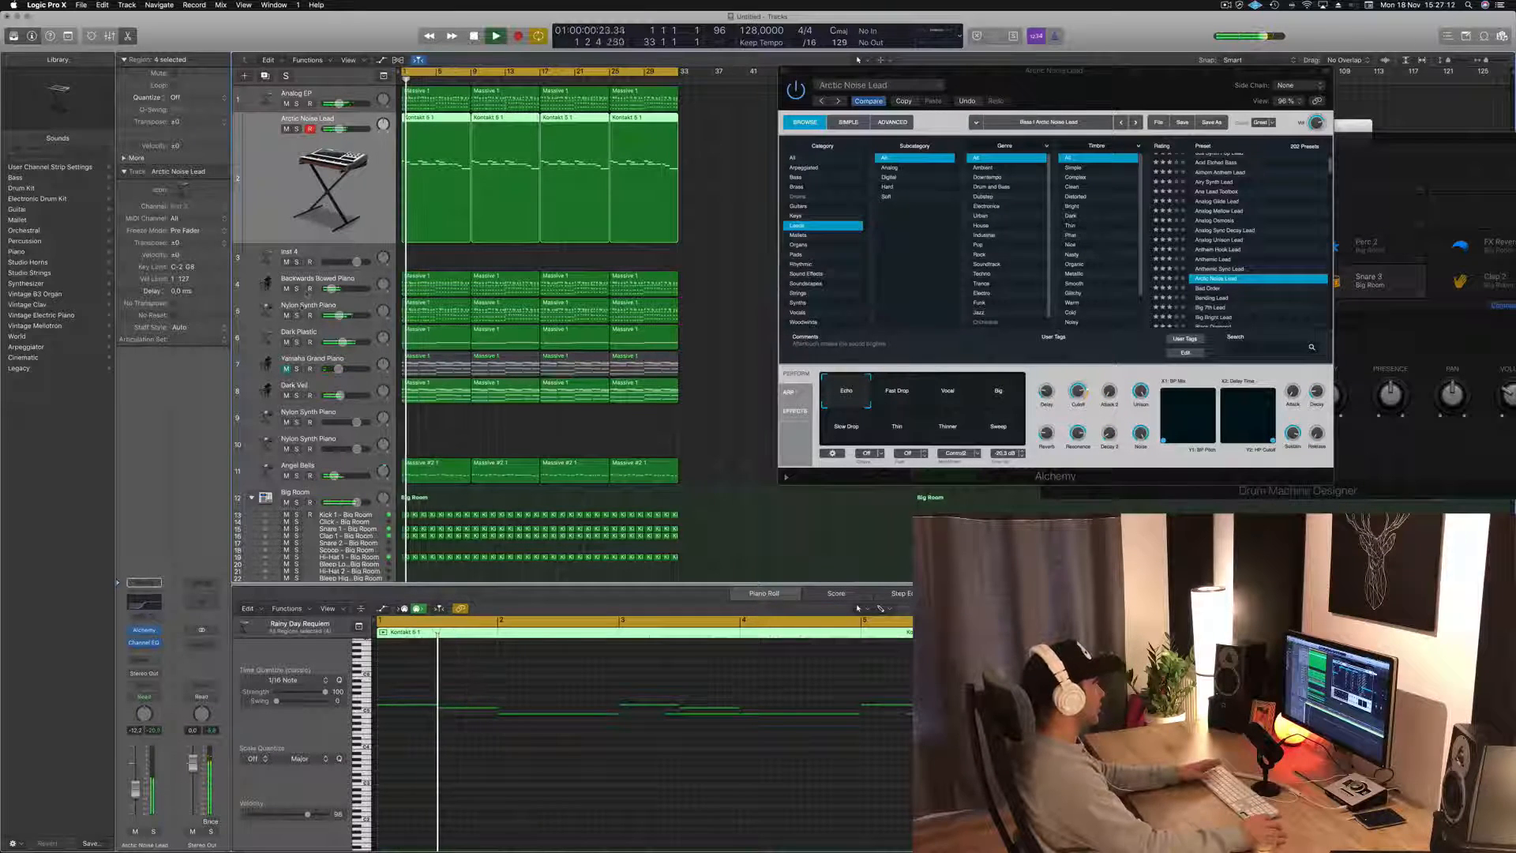
left_click(286, 315)
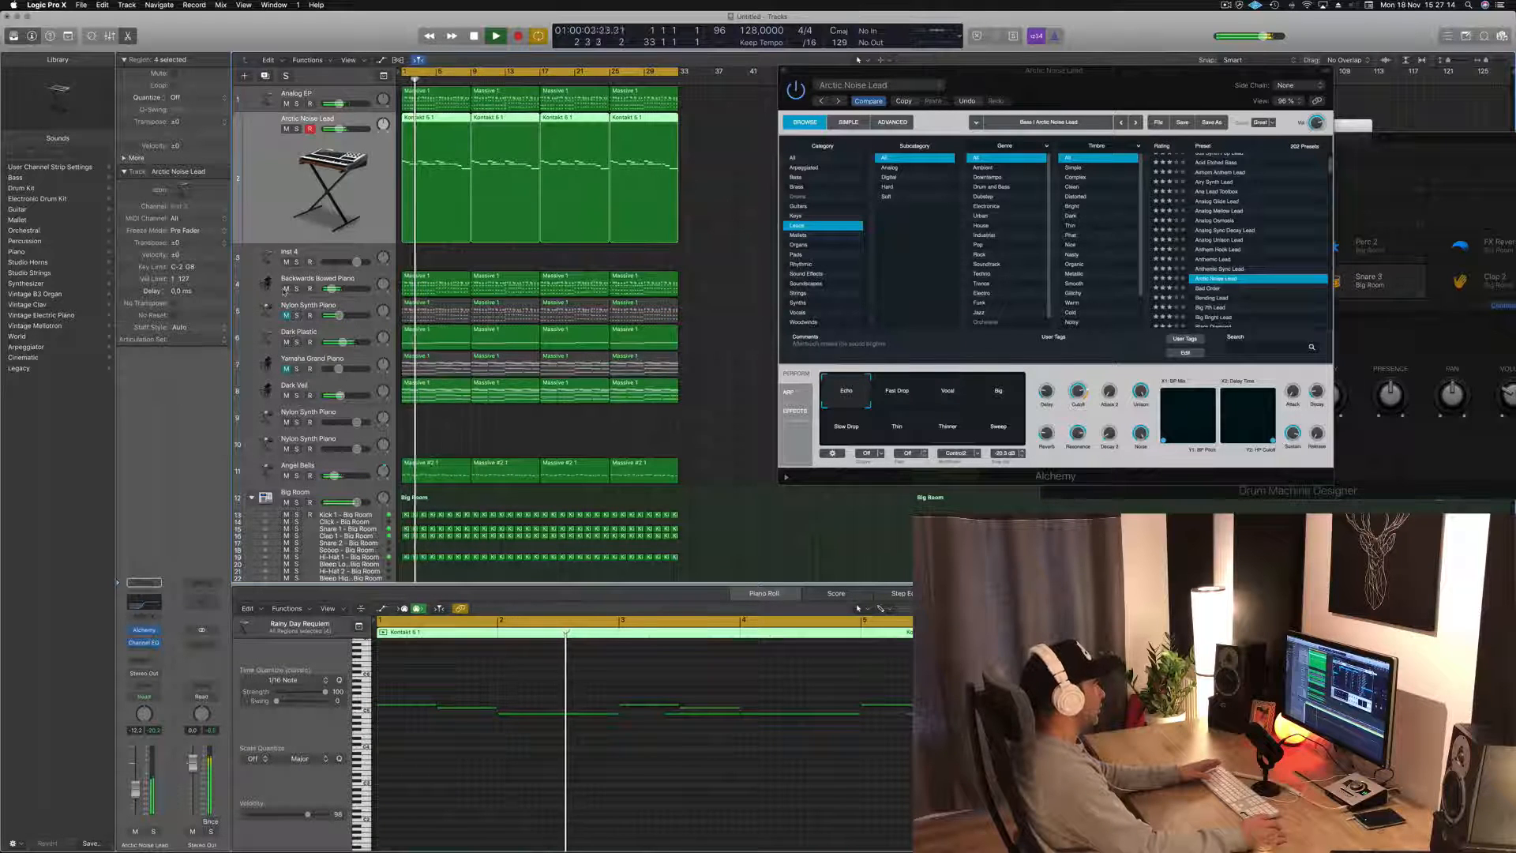
left_click(286, 288)
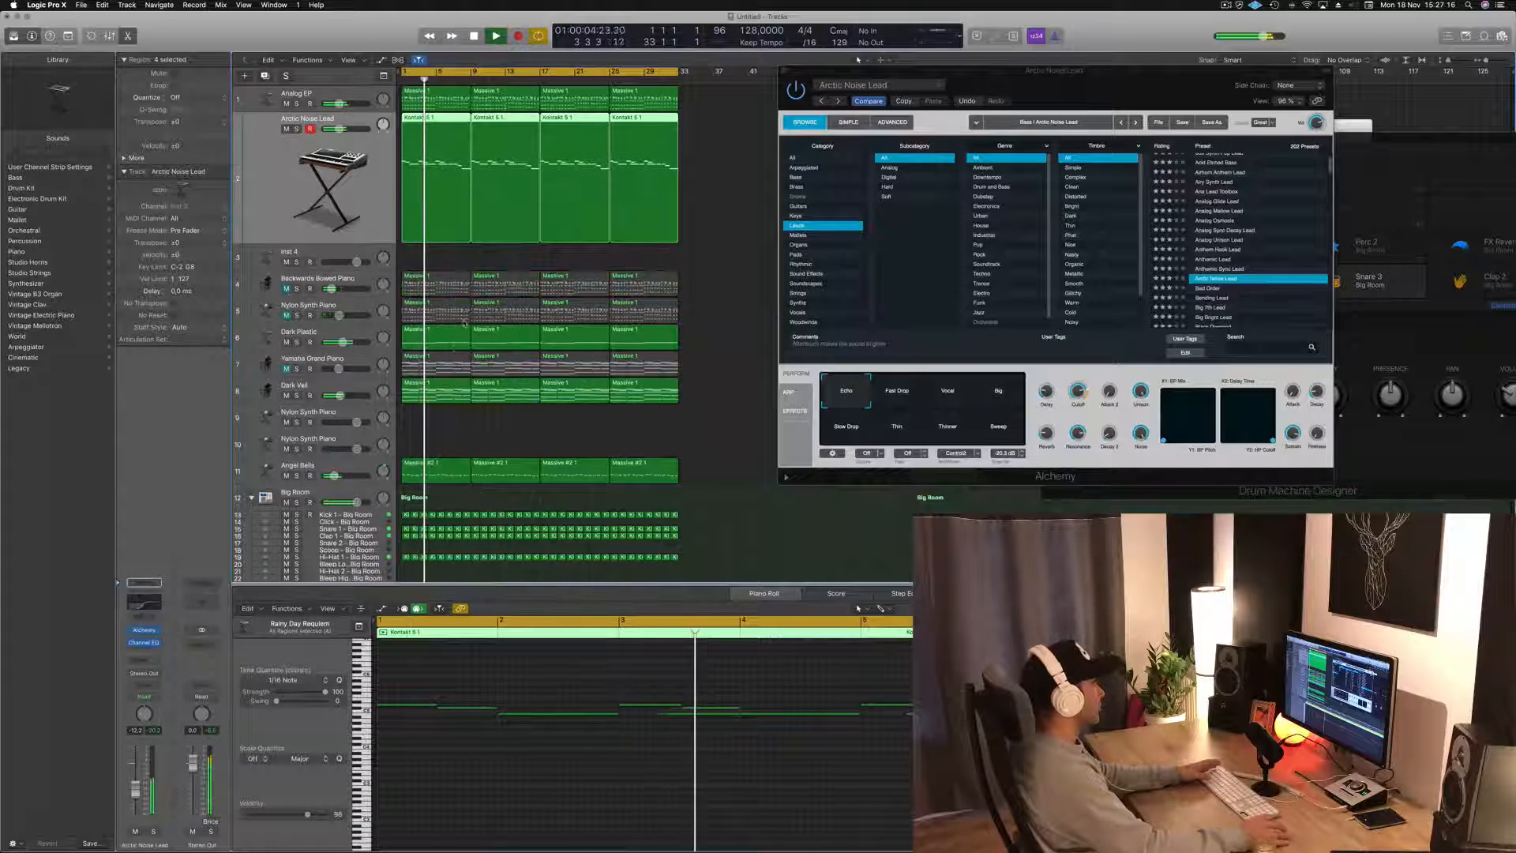
key("Return")
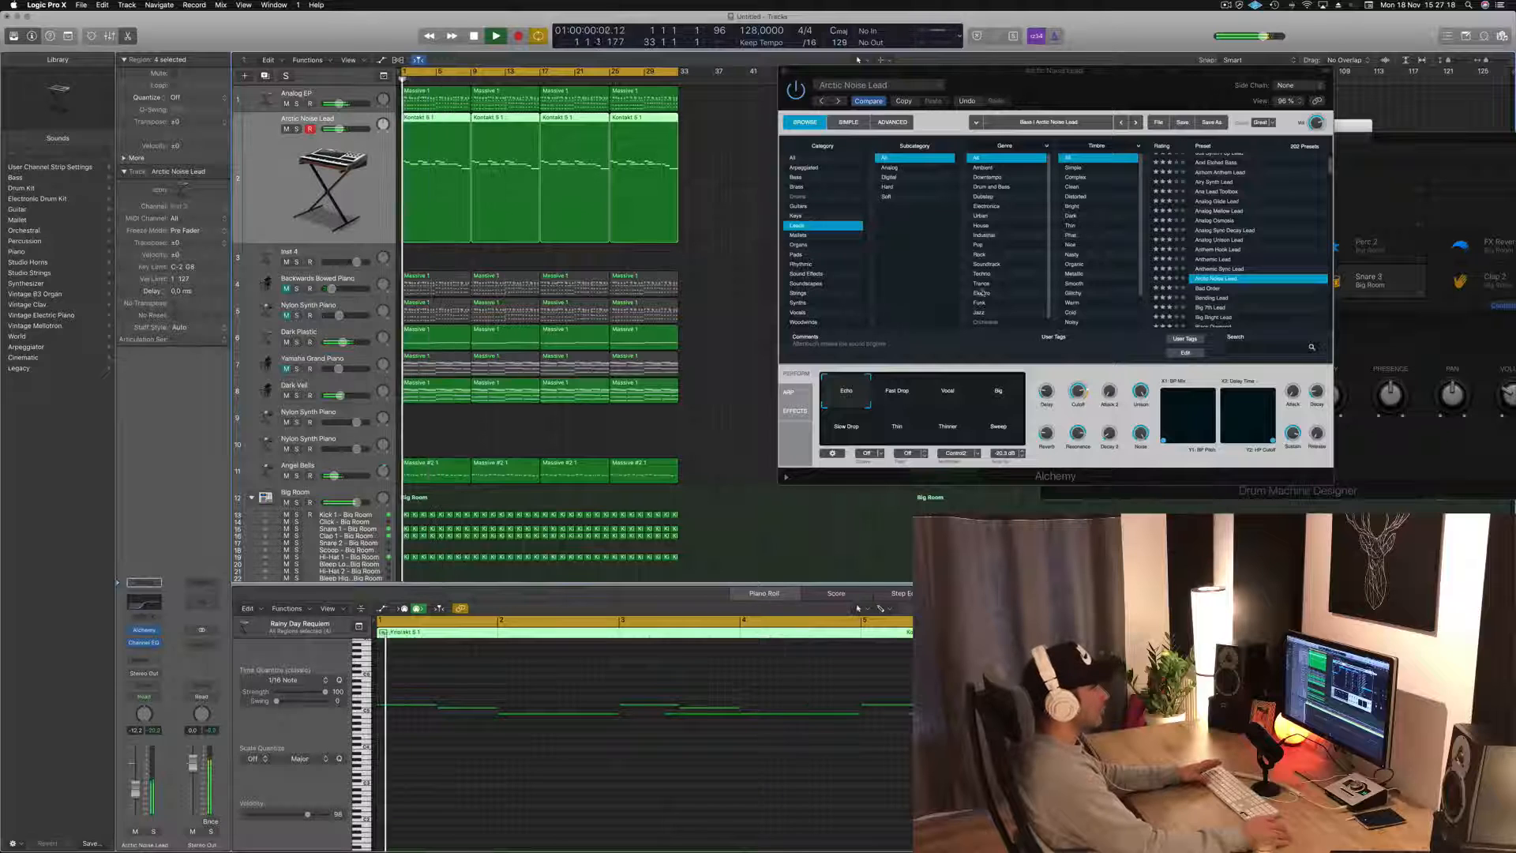
- Audition the Bending Lead, Big Bright Lead and Blue Laser Lead presets, restarting the loop for each one
left_click(1238, 300)
scroll(1231, 276, "down", 2)
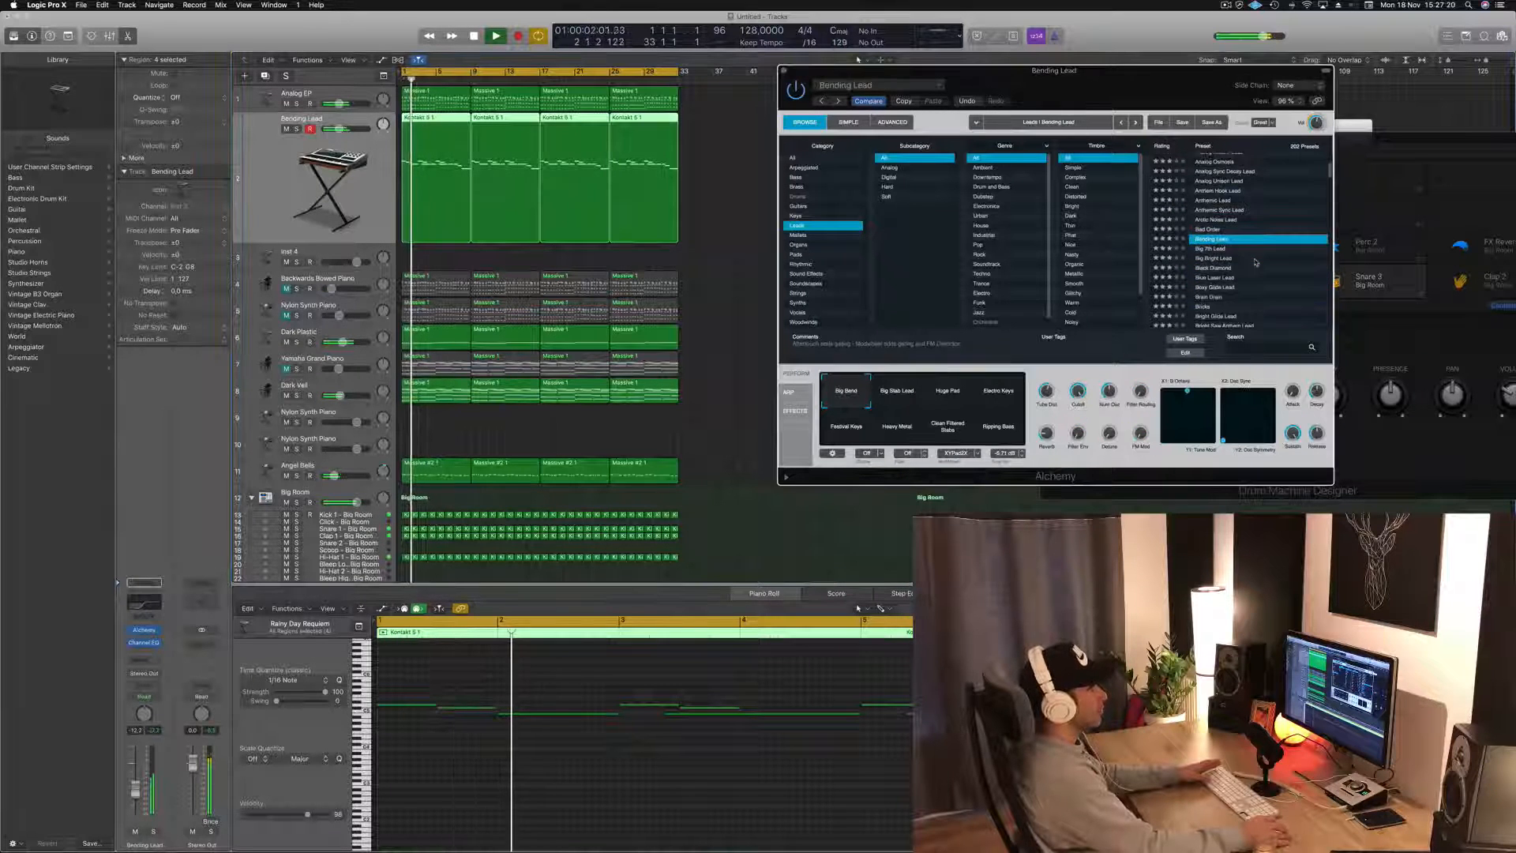
left_click(1255, 258)
key("Return")
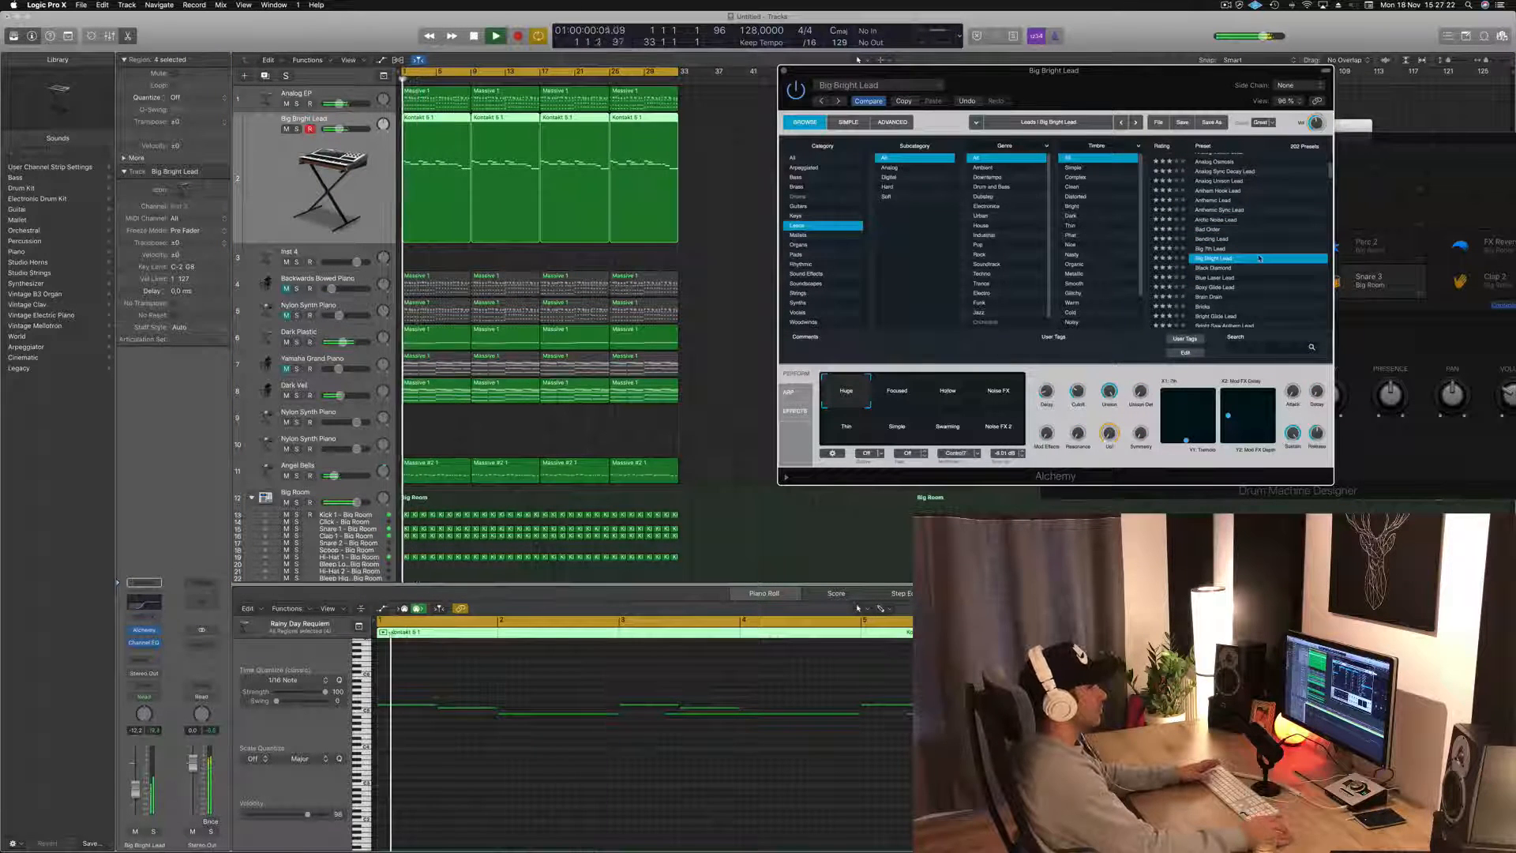
scroll(1255, 253, "down", 2)
left_click(1232, 238)
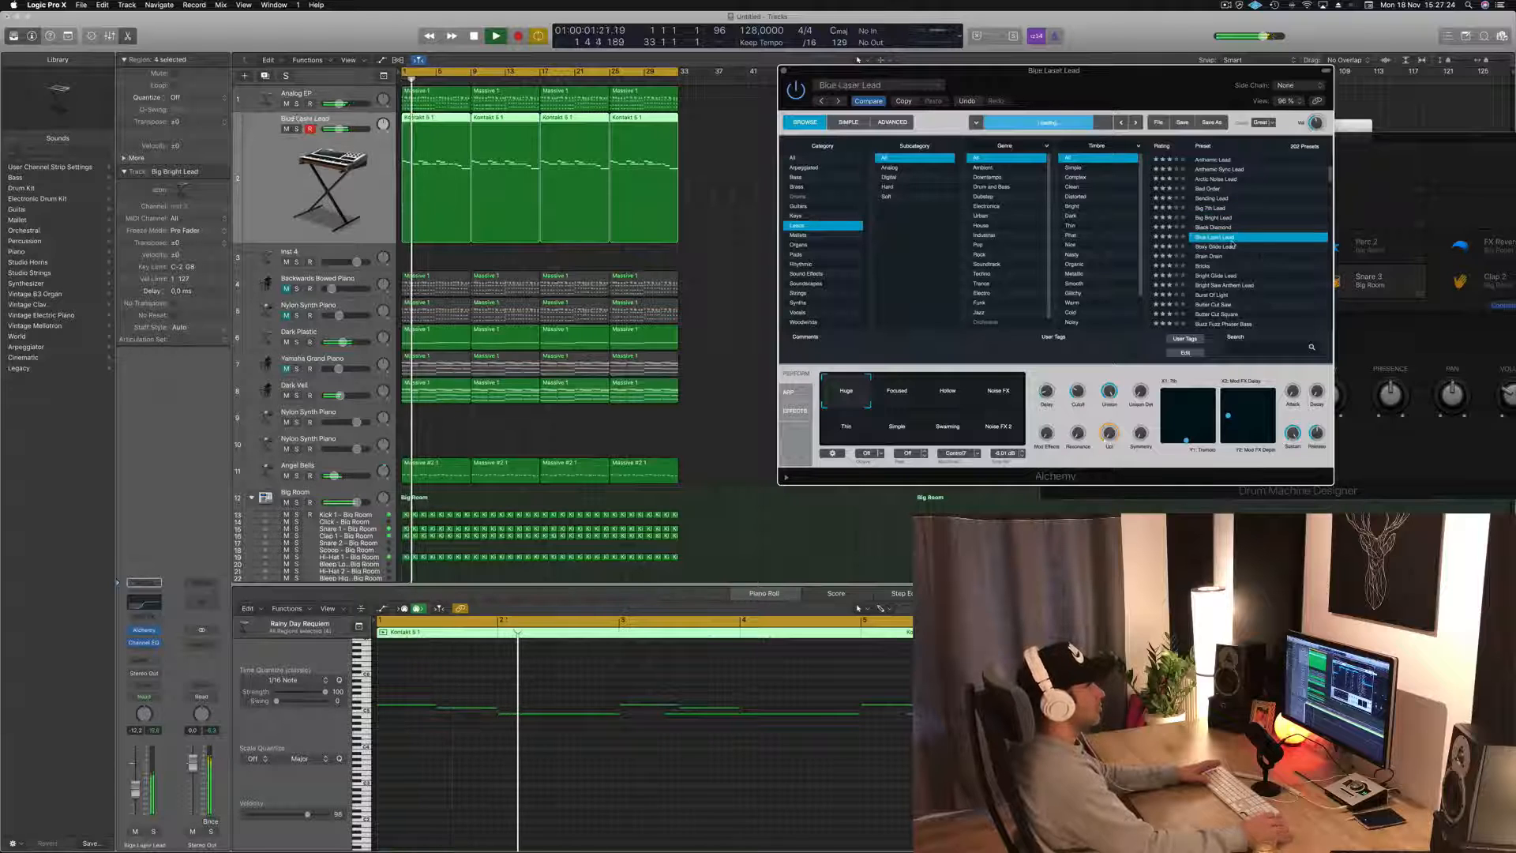
key("Return")
- Audition the Bright Glide Lead and Butter Cut Square presets on the lead track from the loop start
scroll(1216, 243, "down", 1)
left_click(1199, 253)
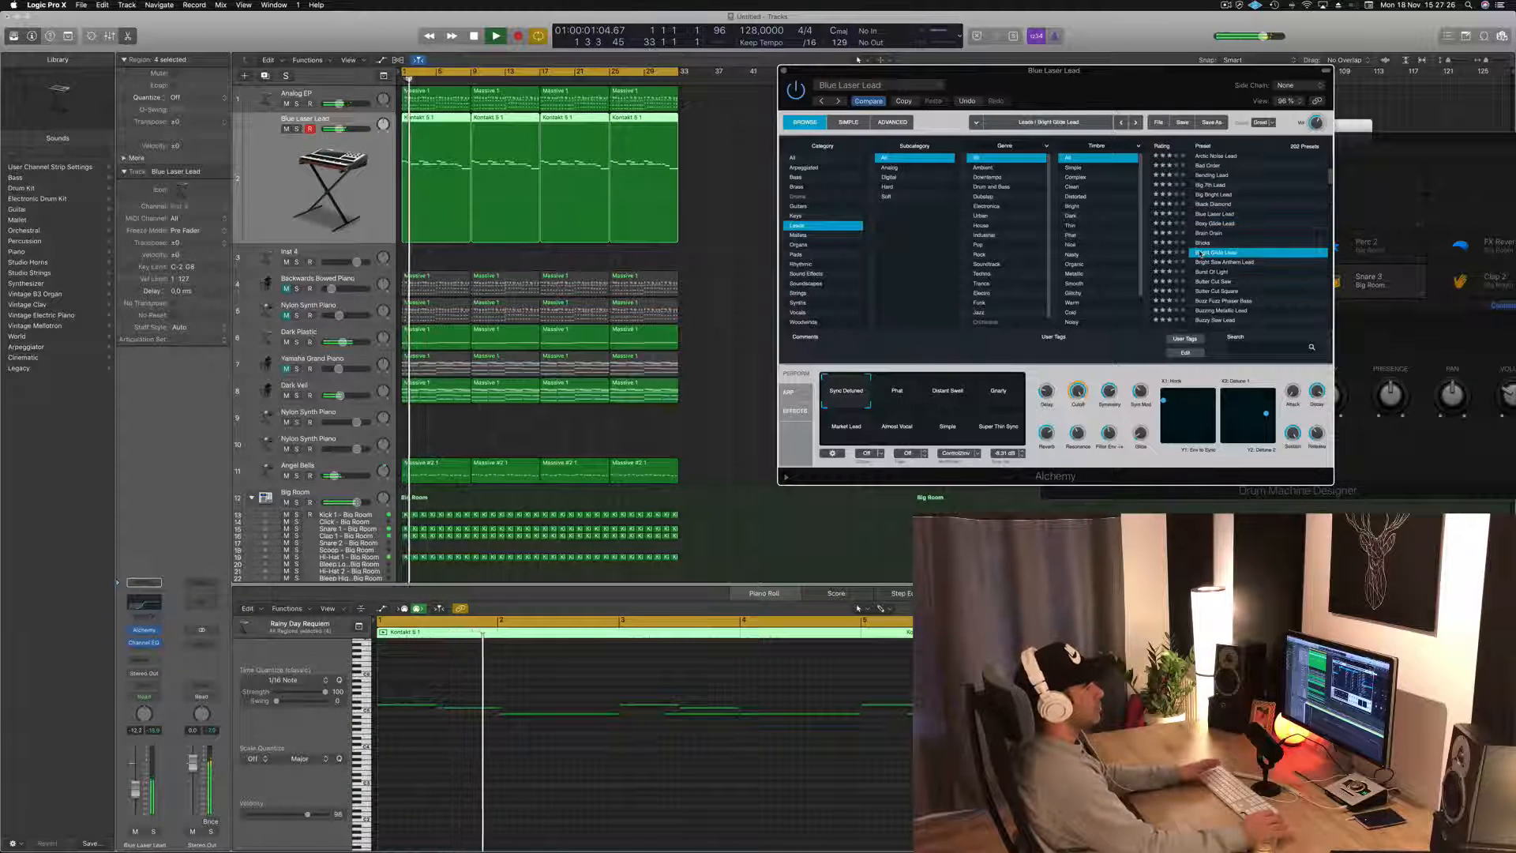
key("Return")
scroll(1211, 254, "down", 2)
left_click(1212, 250)
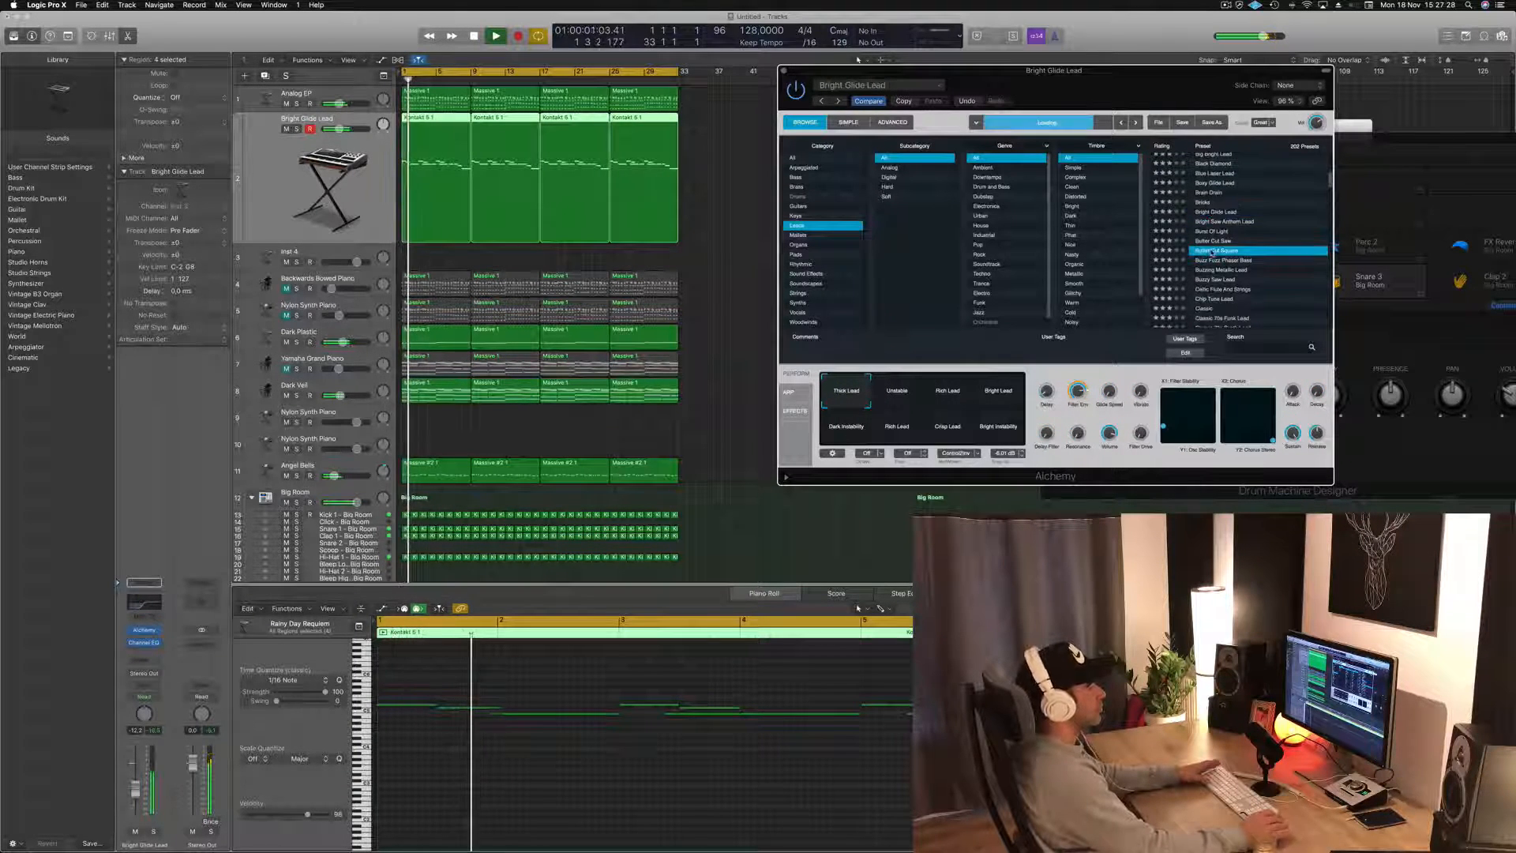
key("Return")
scroll(1252, 245, "down", 2)
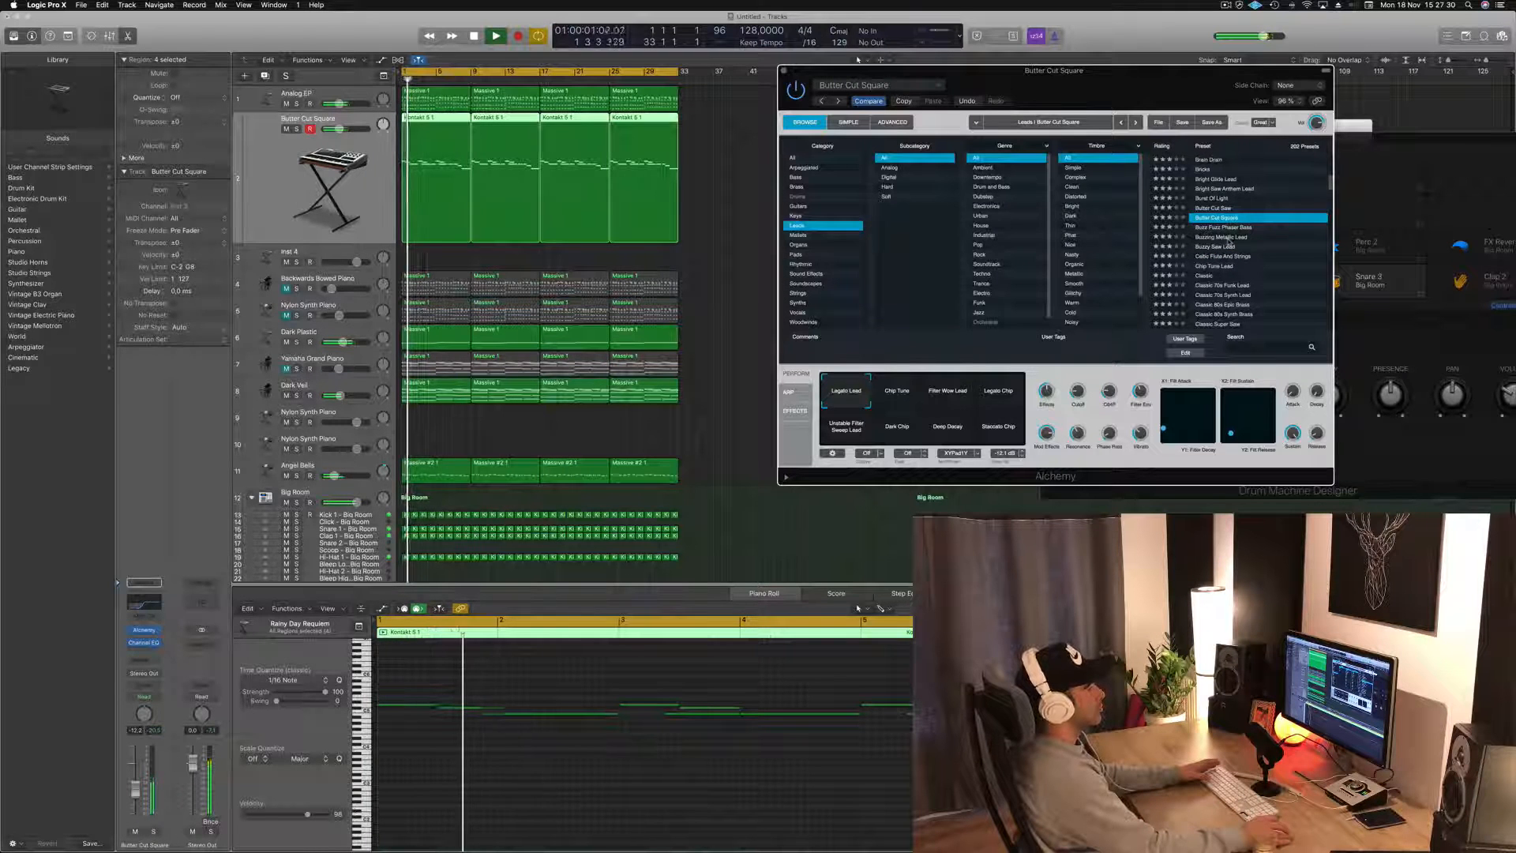
- Audition the Buzzing Metallic Lead and Classic presets in Alchemy from the loop start
left_click(1232, 239)
key("Return")
scroll(1236, 241, "down", 2)
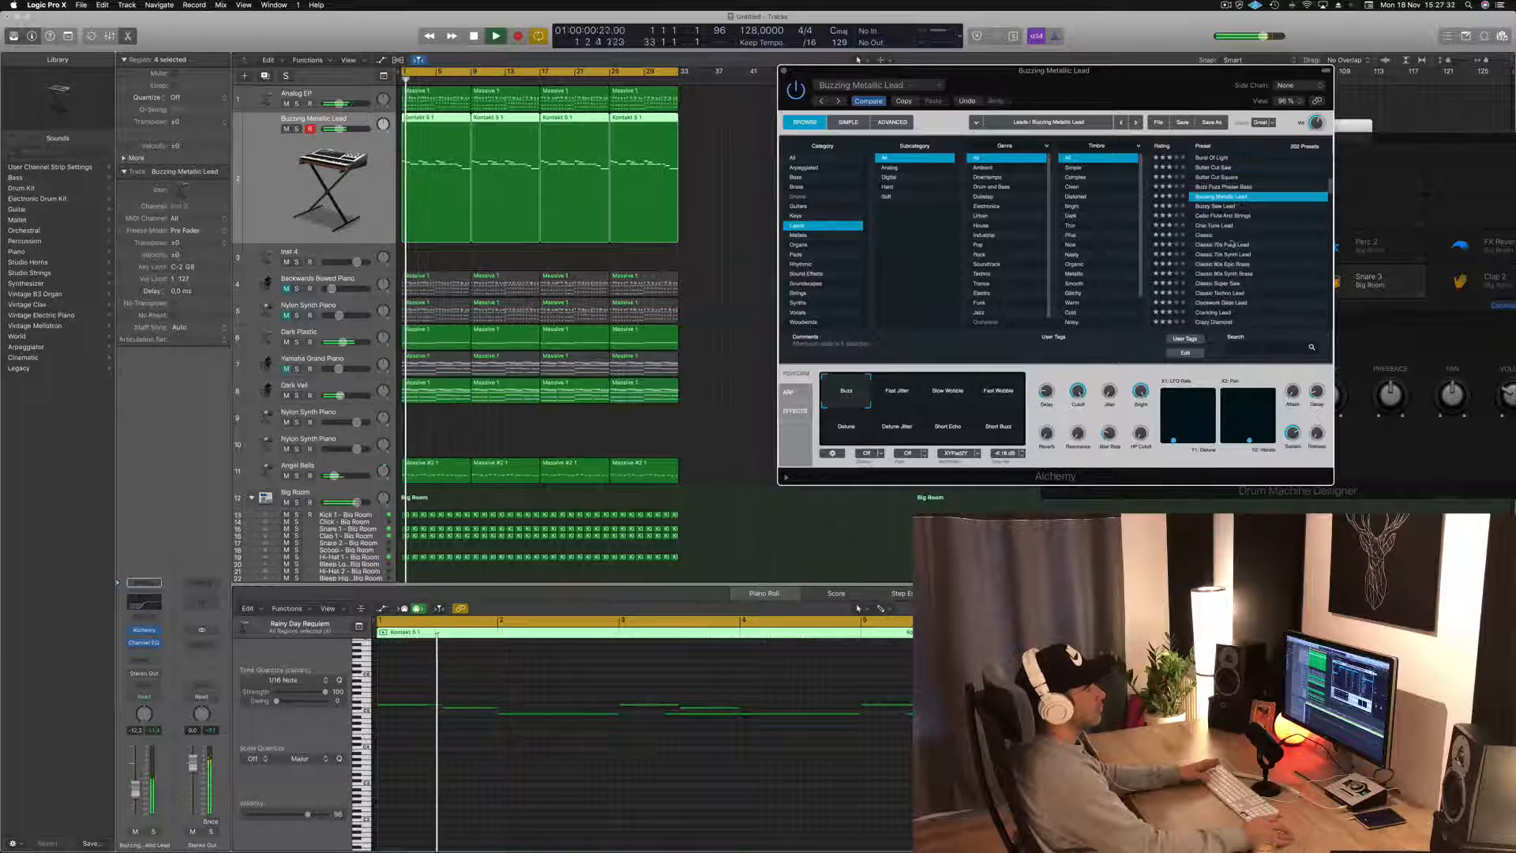
left_click(1236, 237)
key("Return")
scroll(1238, 251, "down", 2)
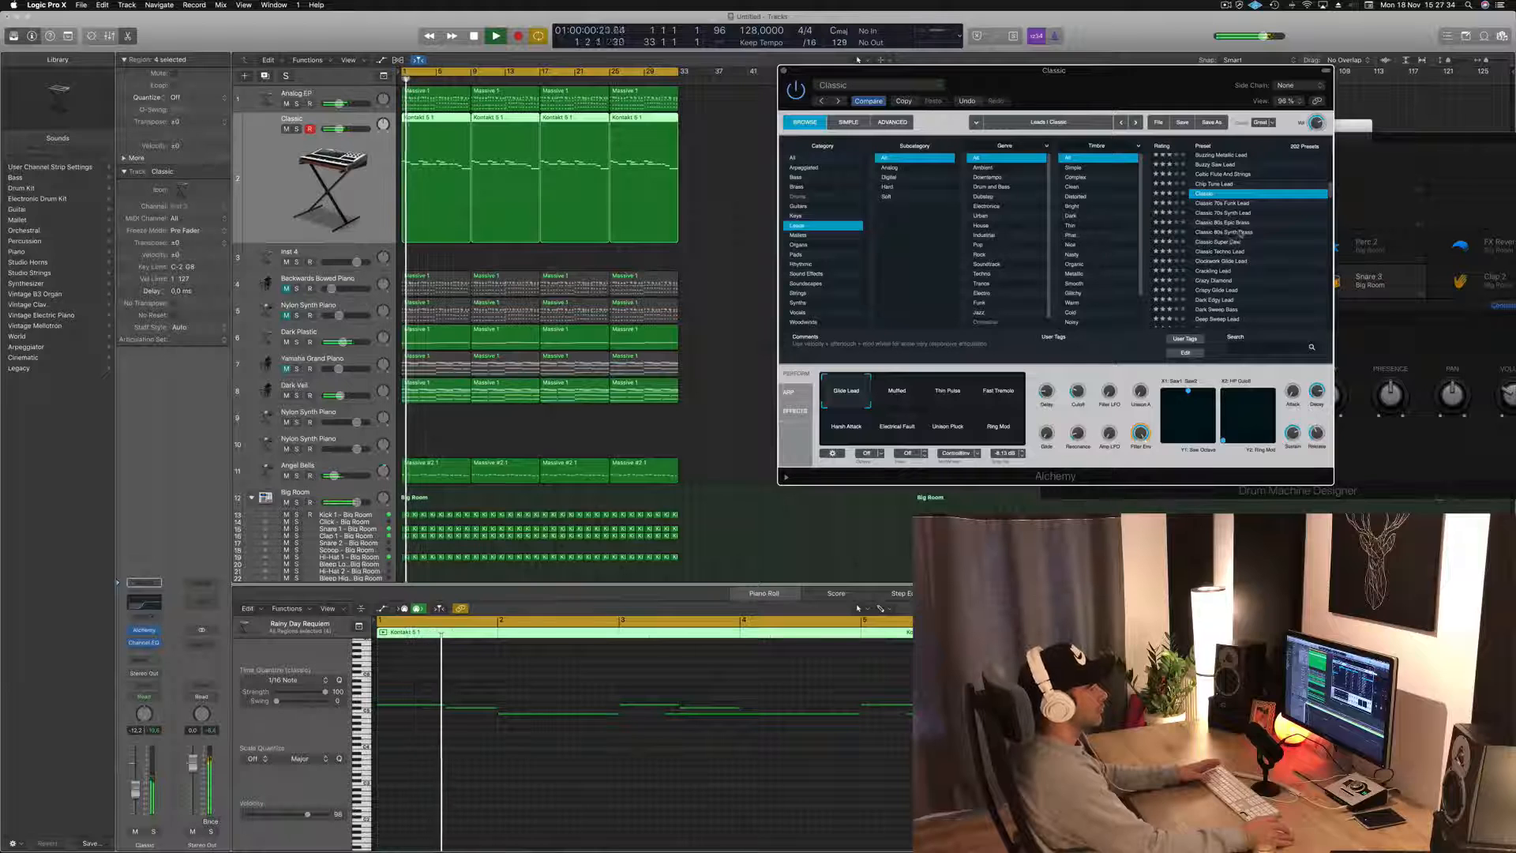
- Try the Classic Super Saw and Clockwork Glide Lead presets on the lead track while the loop plays
left_click(1225, 243)
key("Return")
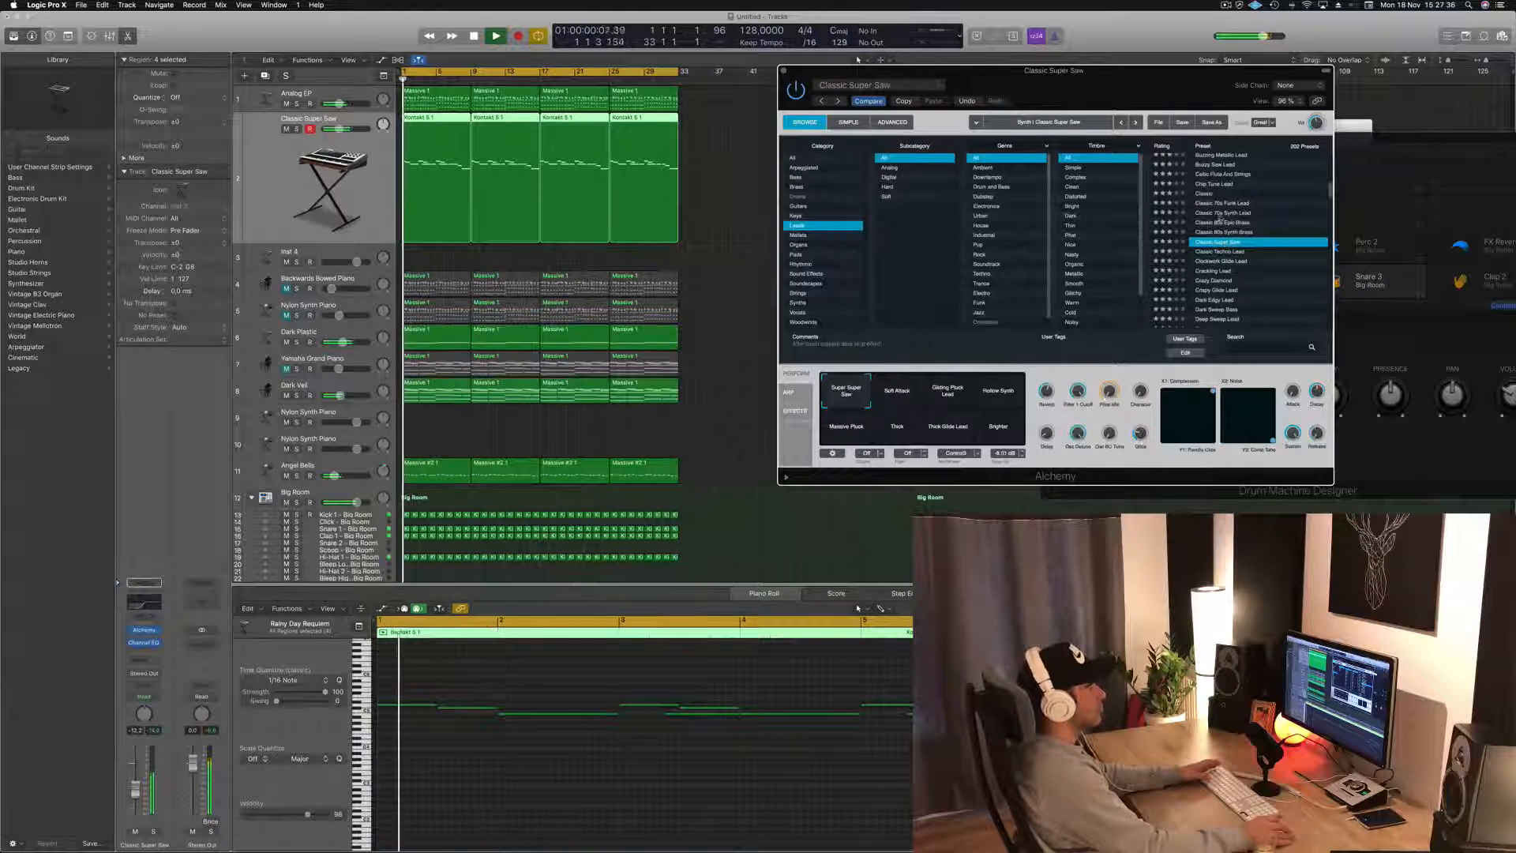
left_click(1231, 263)
key("Return")
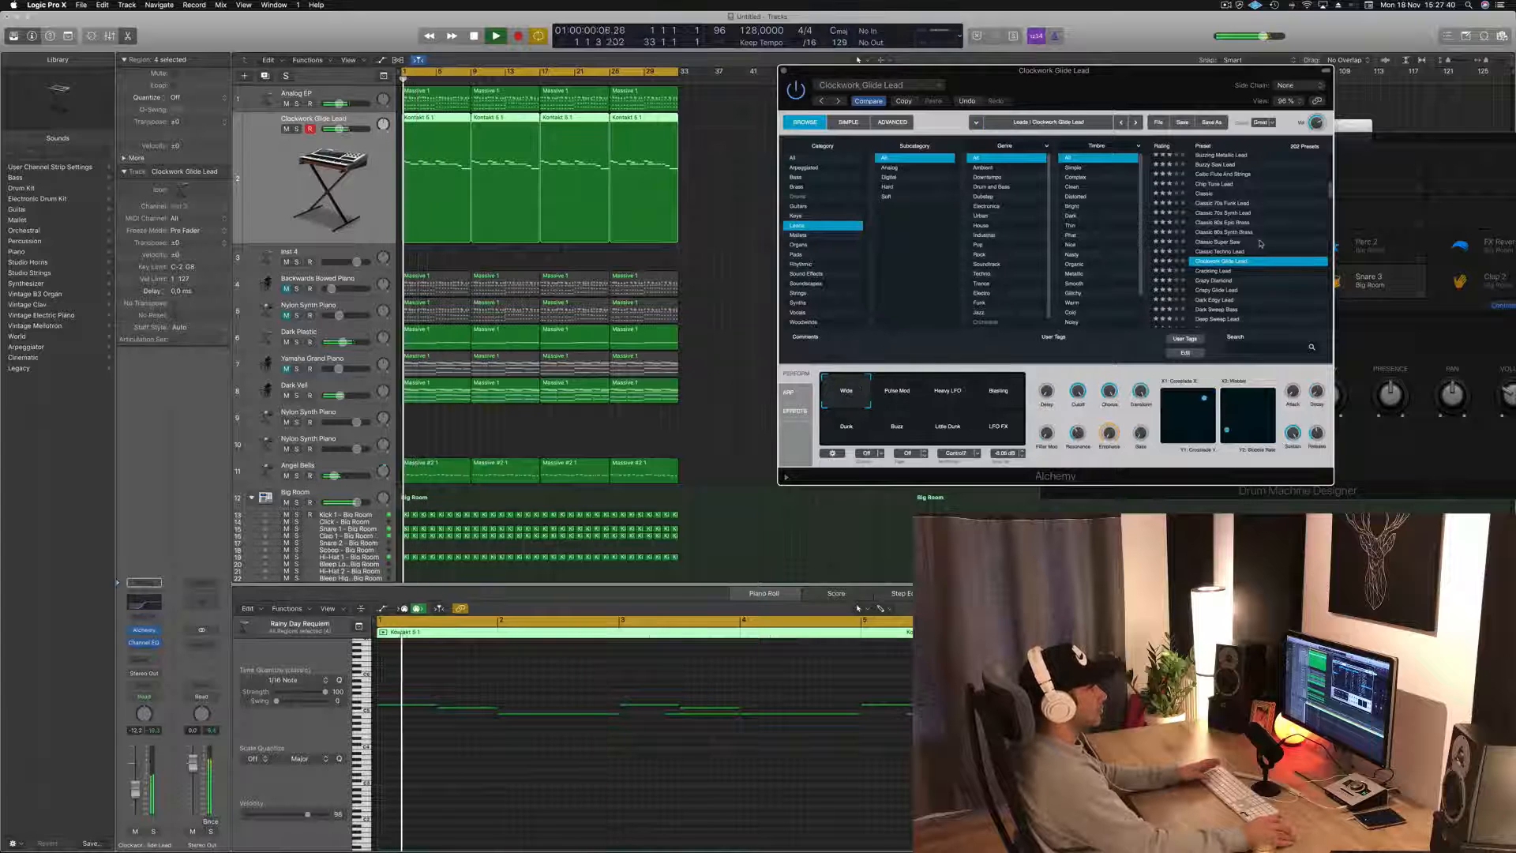
scroll(1261, 244, "down", 1)
scroll(1261, 244, "down", 2)
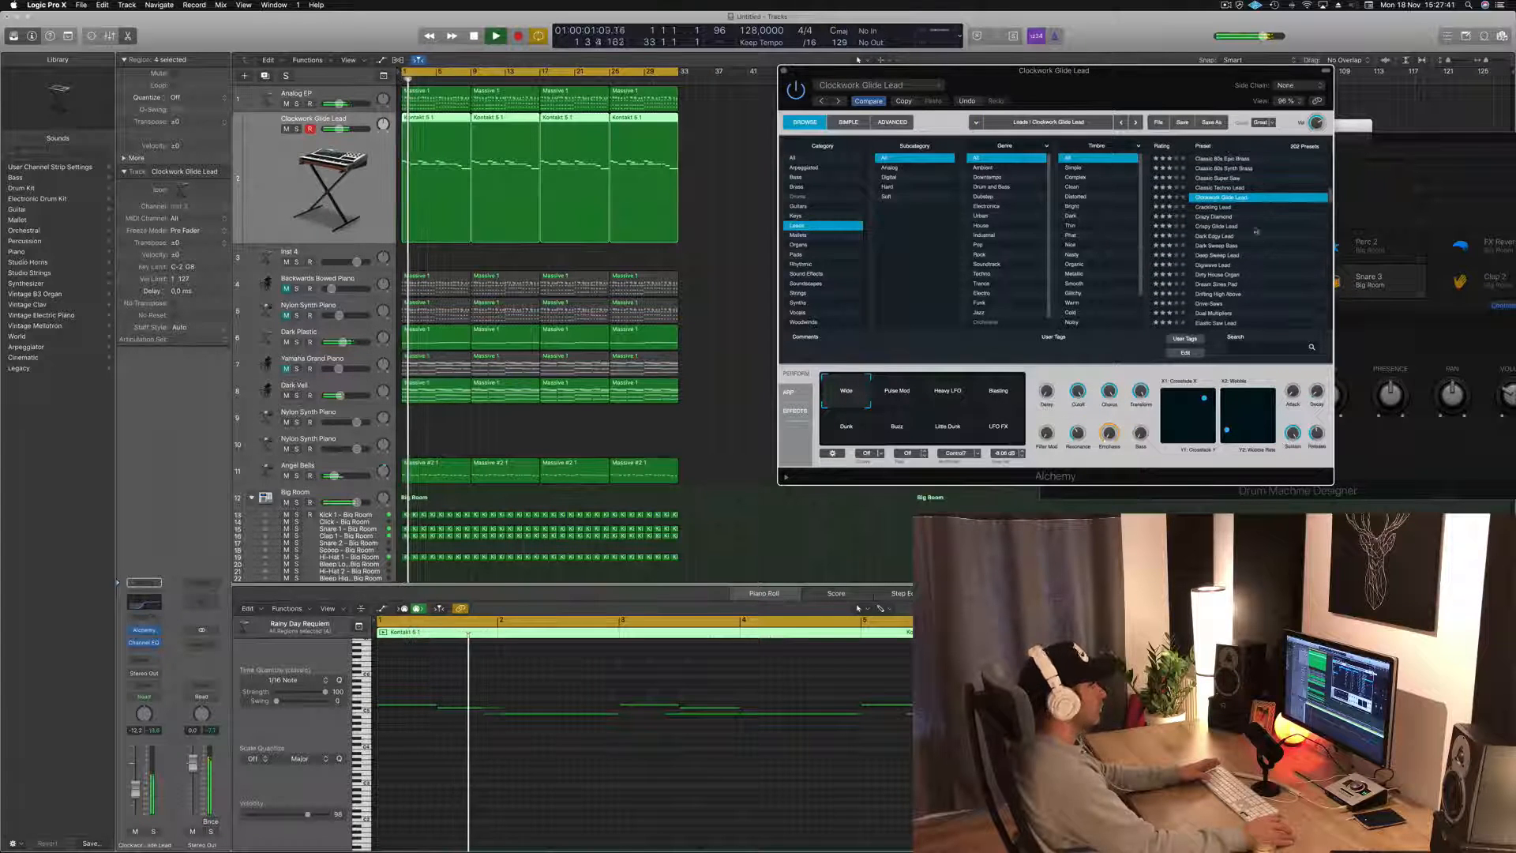
- Send the lead track to Bus 20 and insert a SilverVerb reverb on that bus's aux channel
left_click(133, 655)
mouse_move(158, 679)
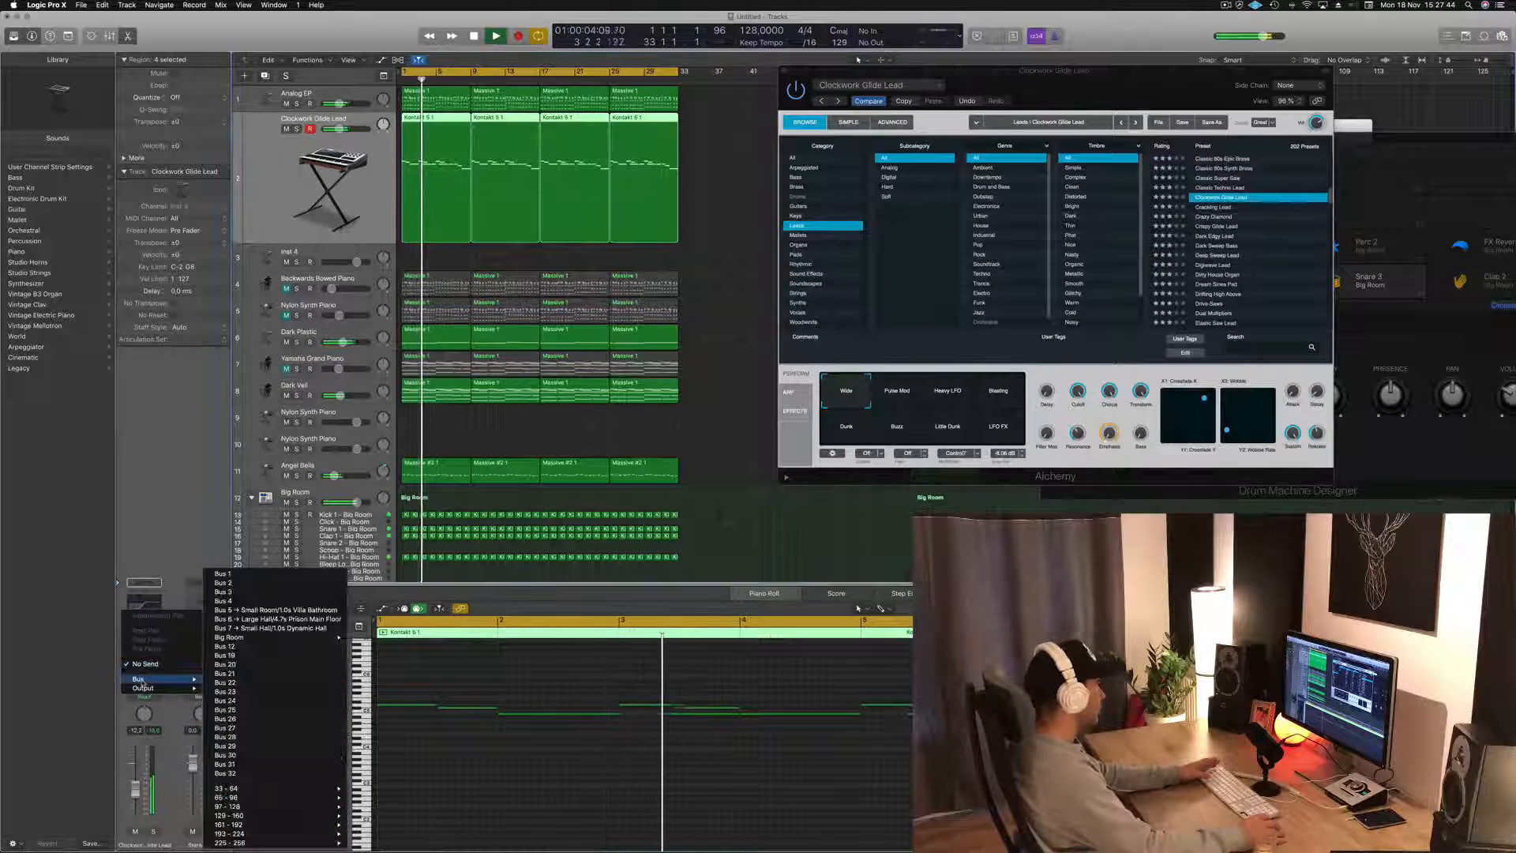
left_click(269, 664)
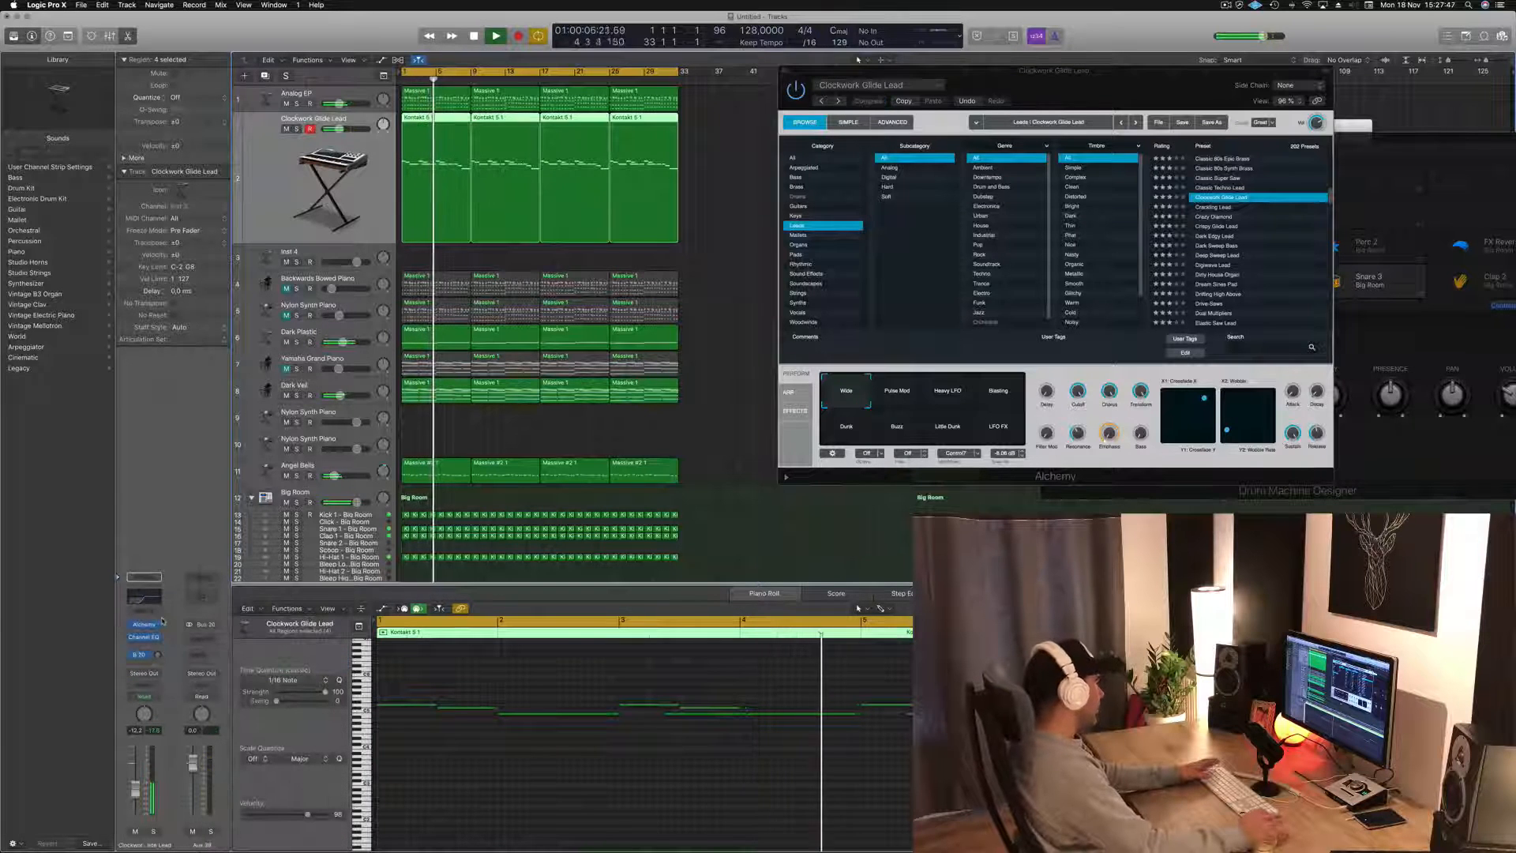
left_click(202, 637)
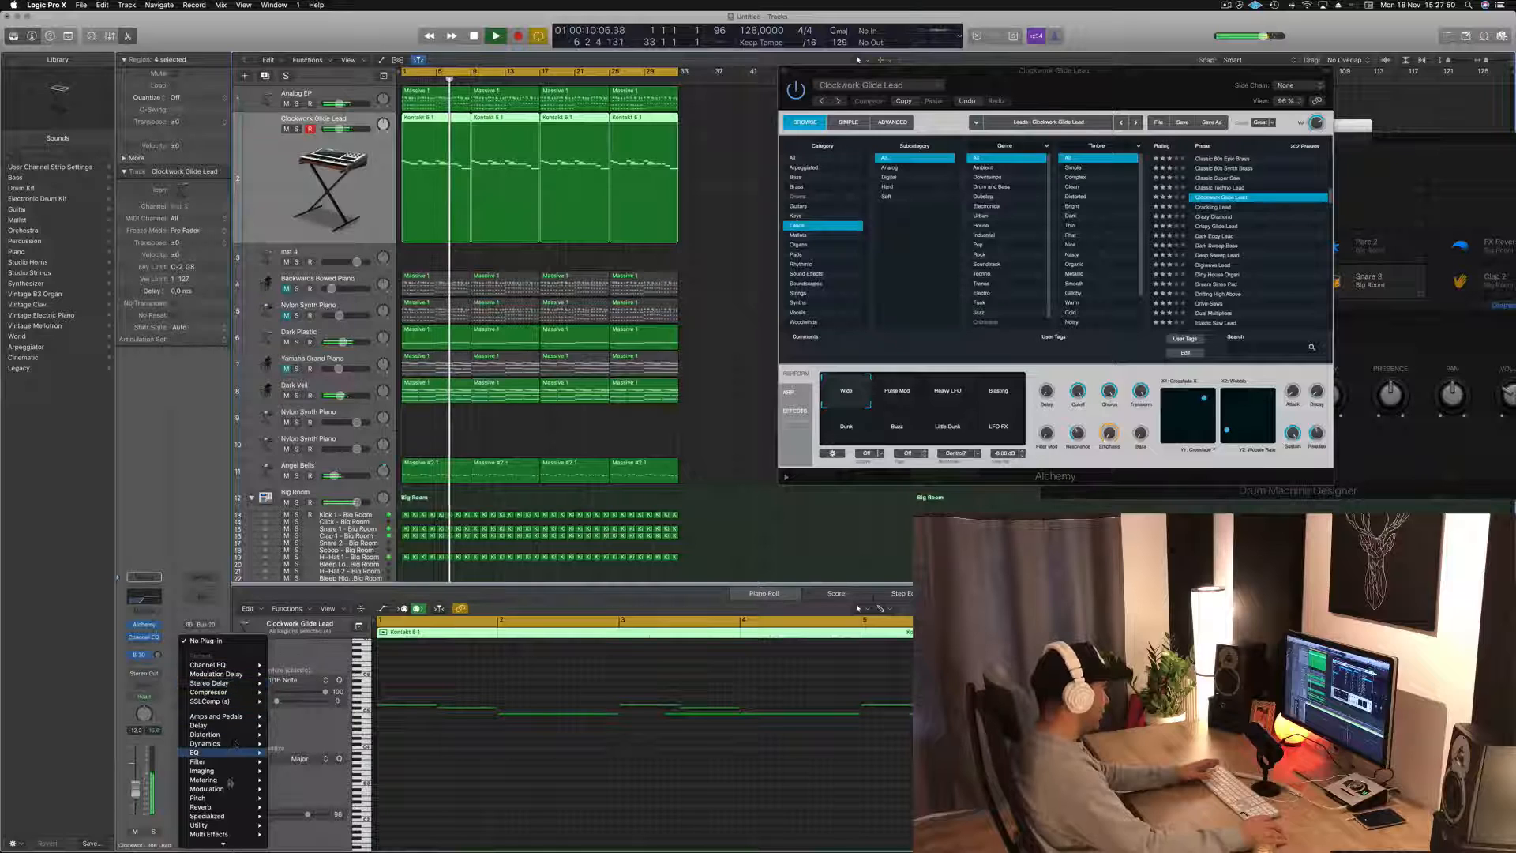
mouse_move(229, 807)
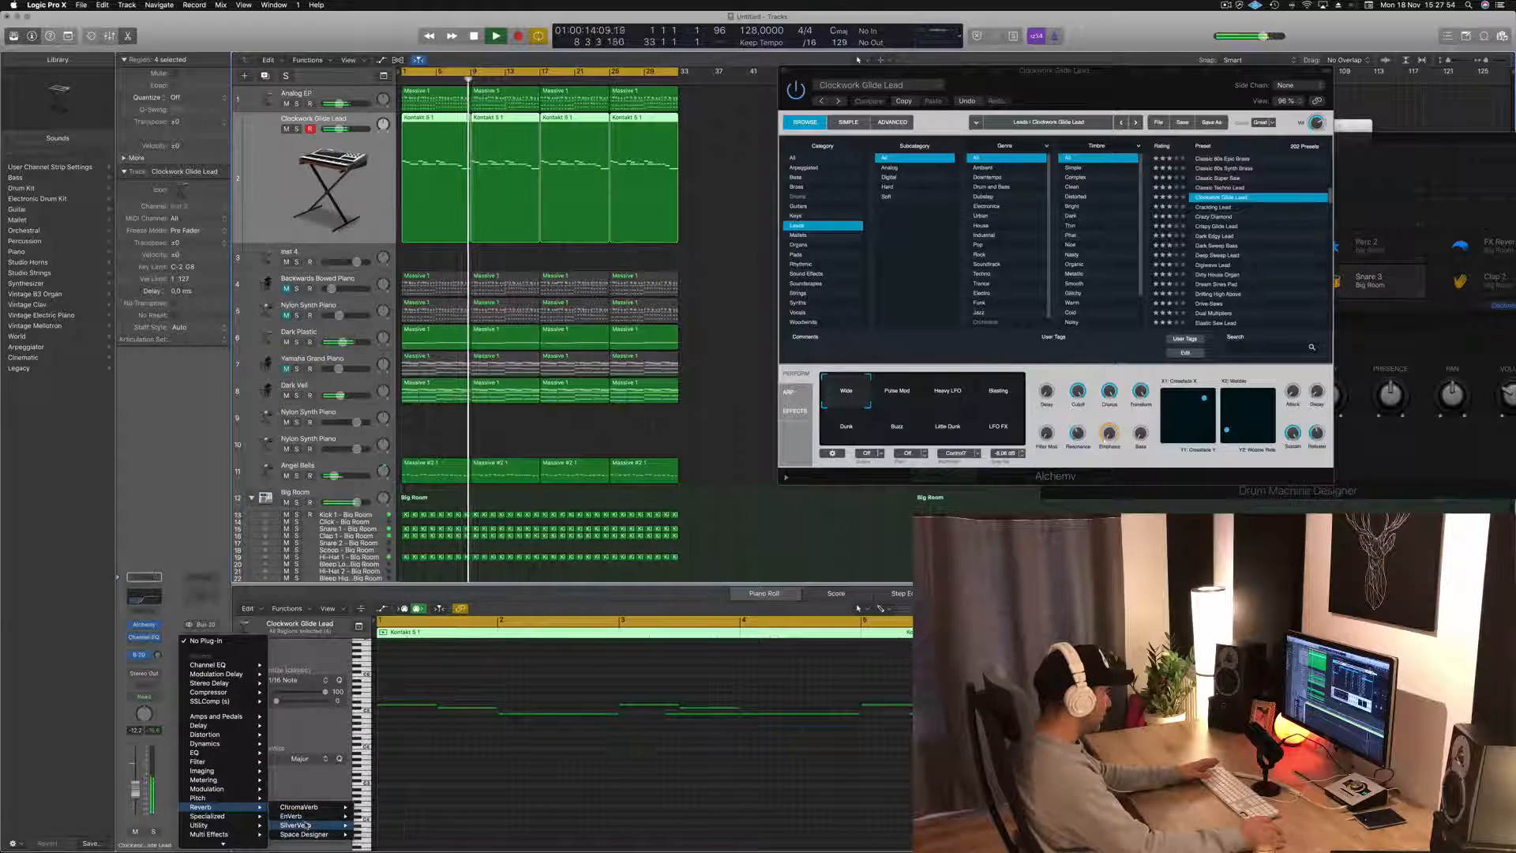
mouse_move(316, 825)
left_click(372, 825)
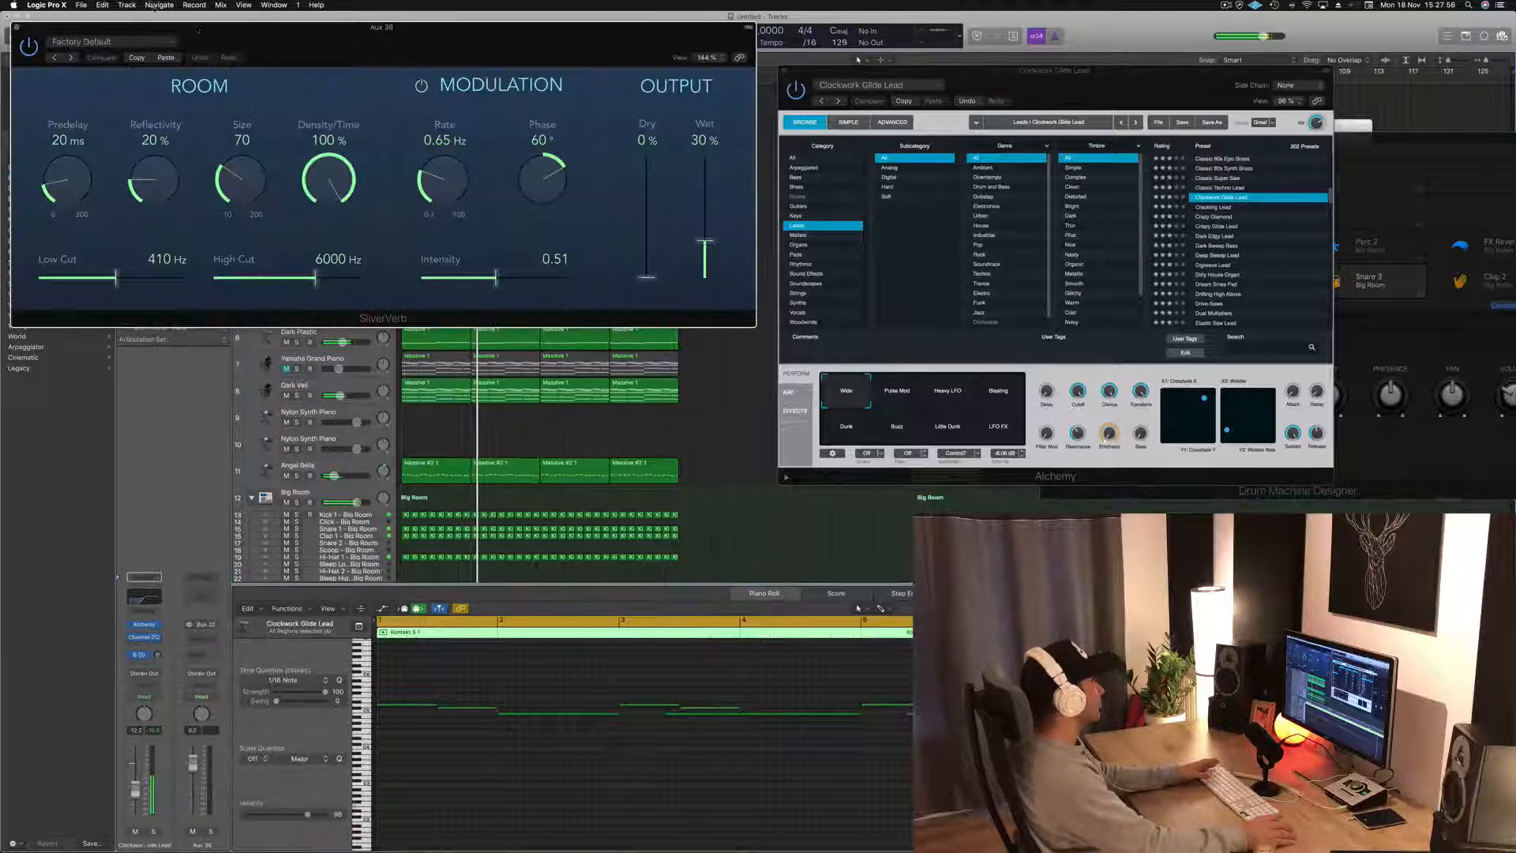
- Load the grandiose preset in SilverVerb, listen to the reverb on the lead from the loop start, and close the plug-in window
left_click(157, 41)
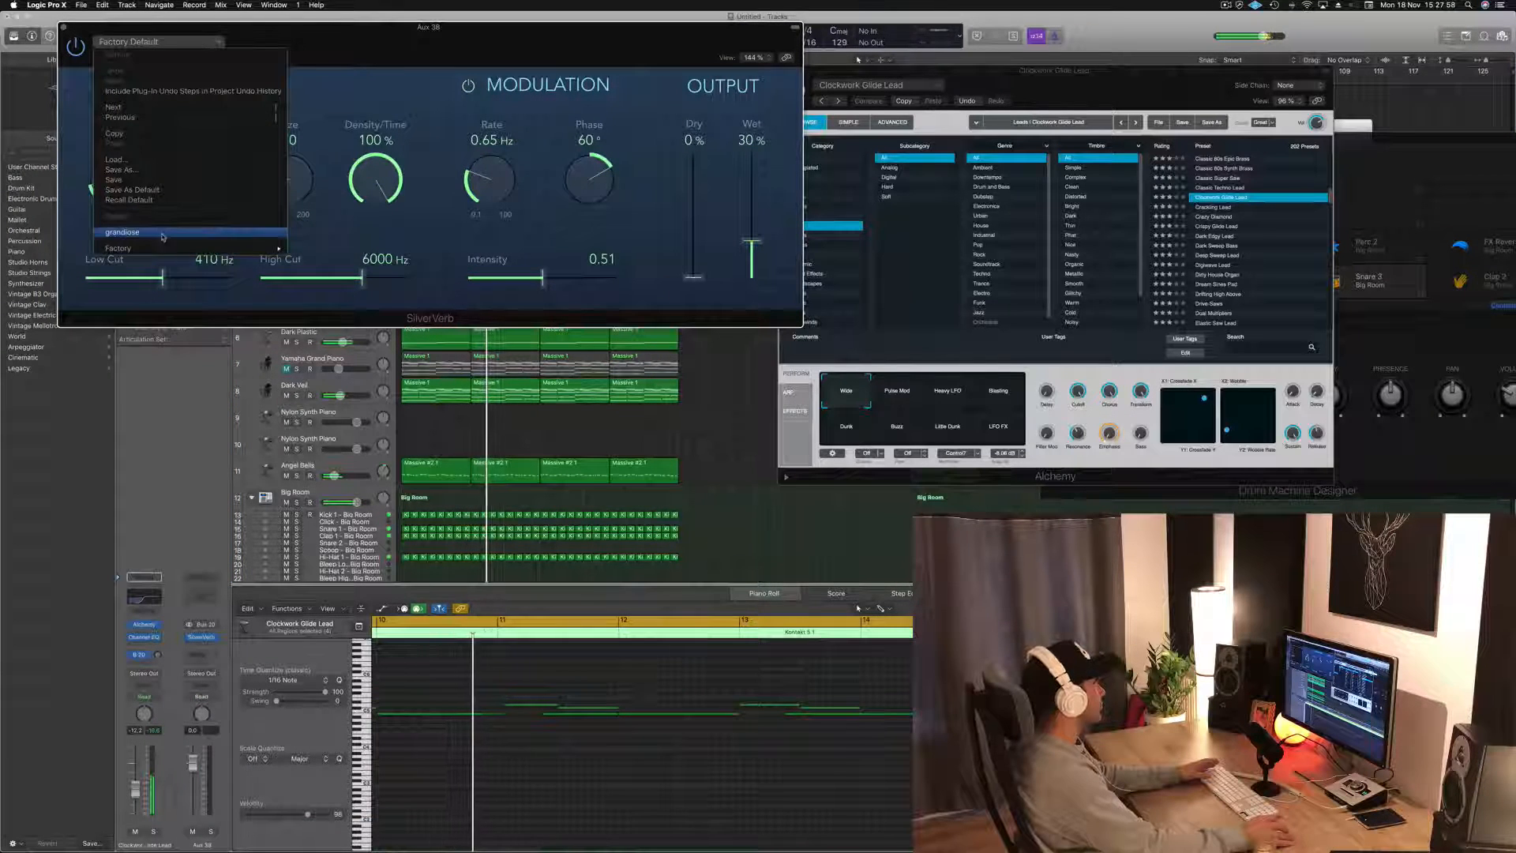
left_click(123, 232)
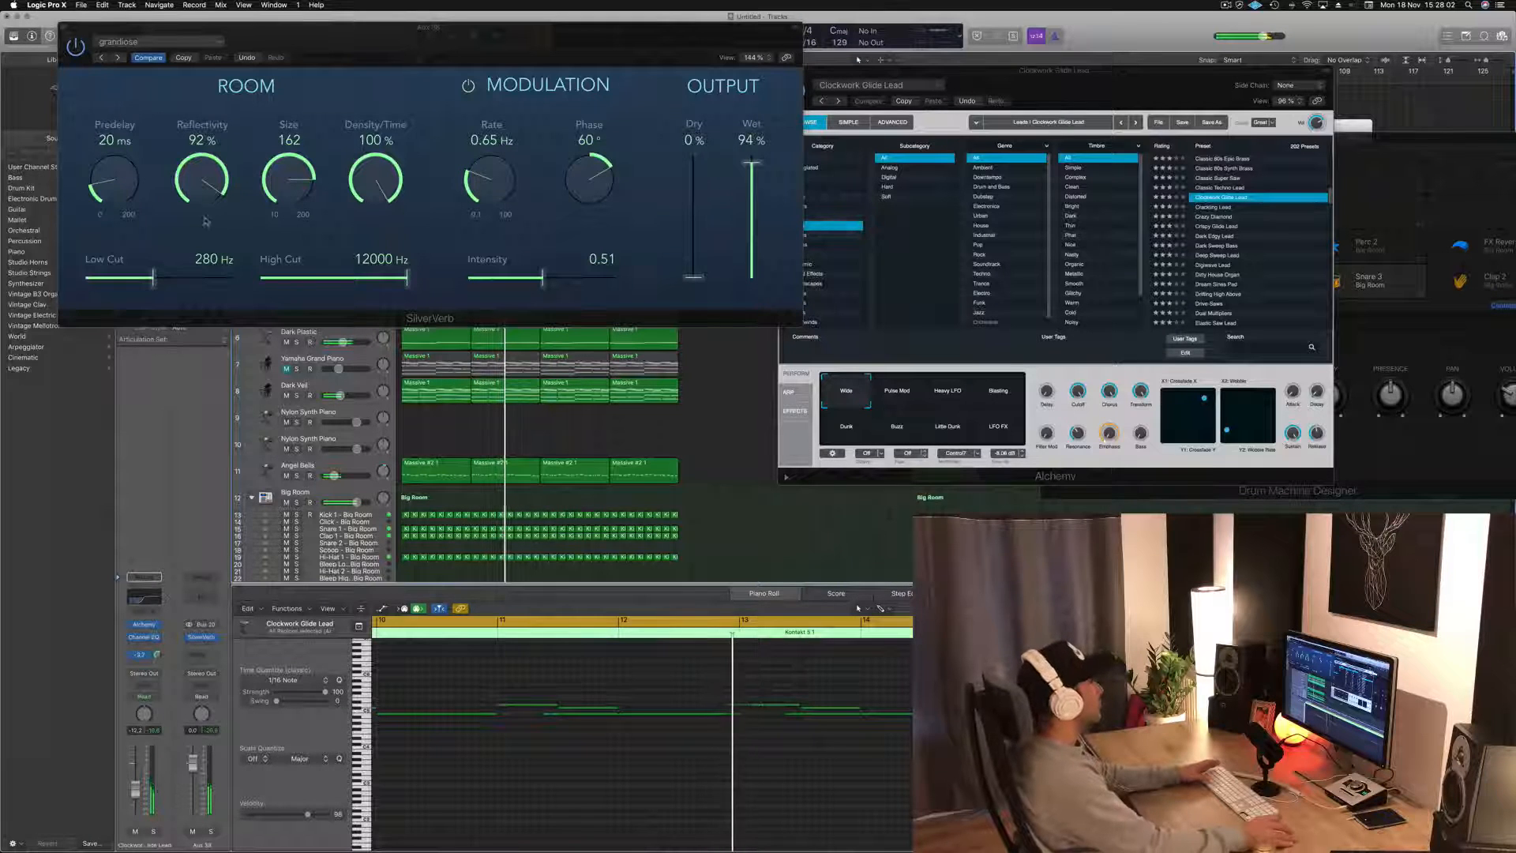
key("Return")
left_click_drag(305, 30, 906, 138)
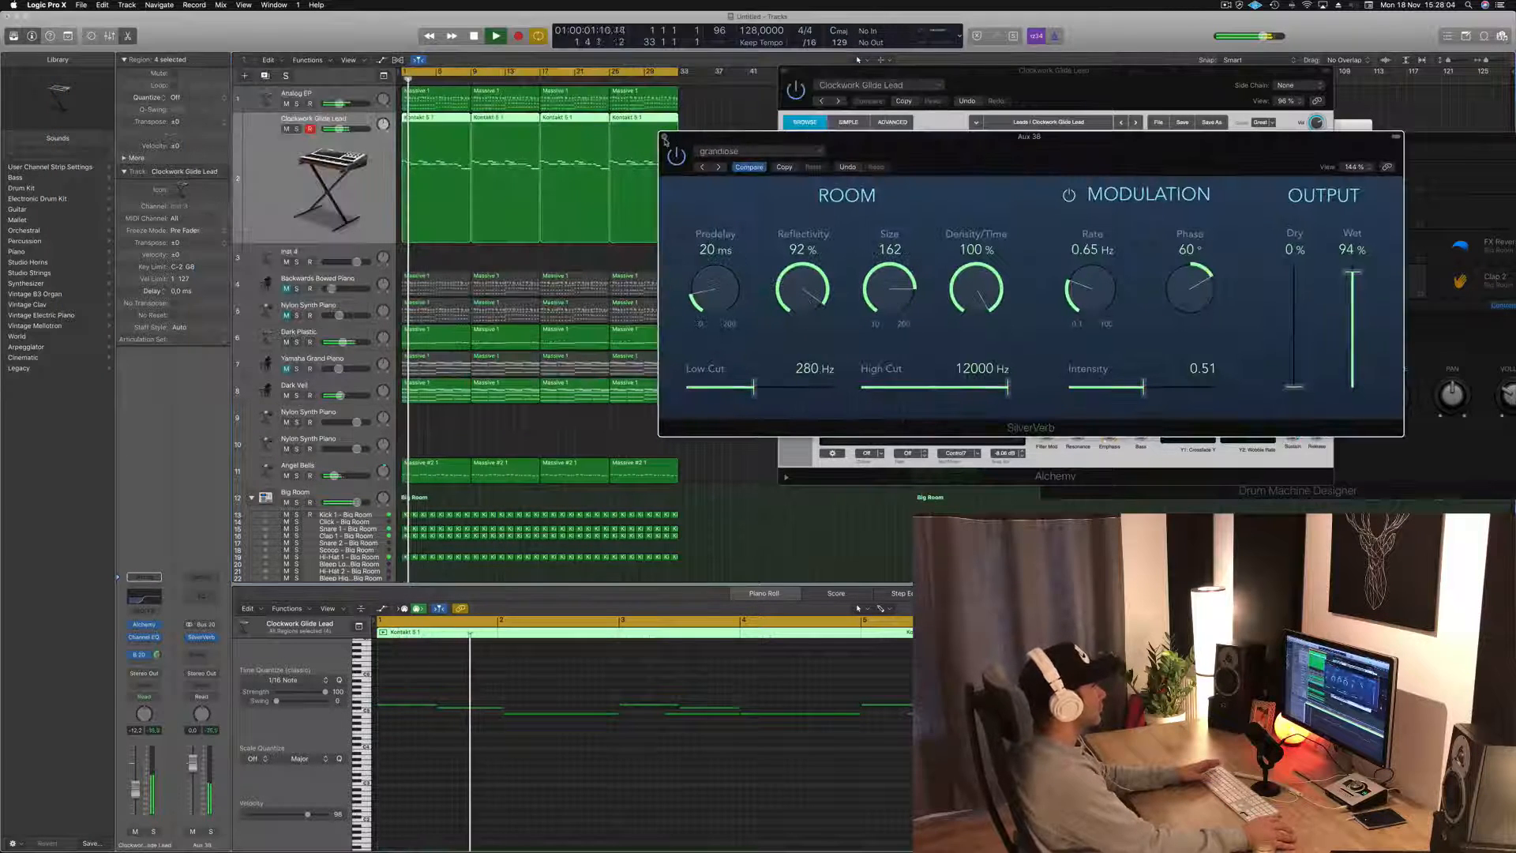
left_click(666, 135)
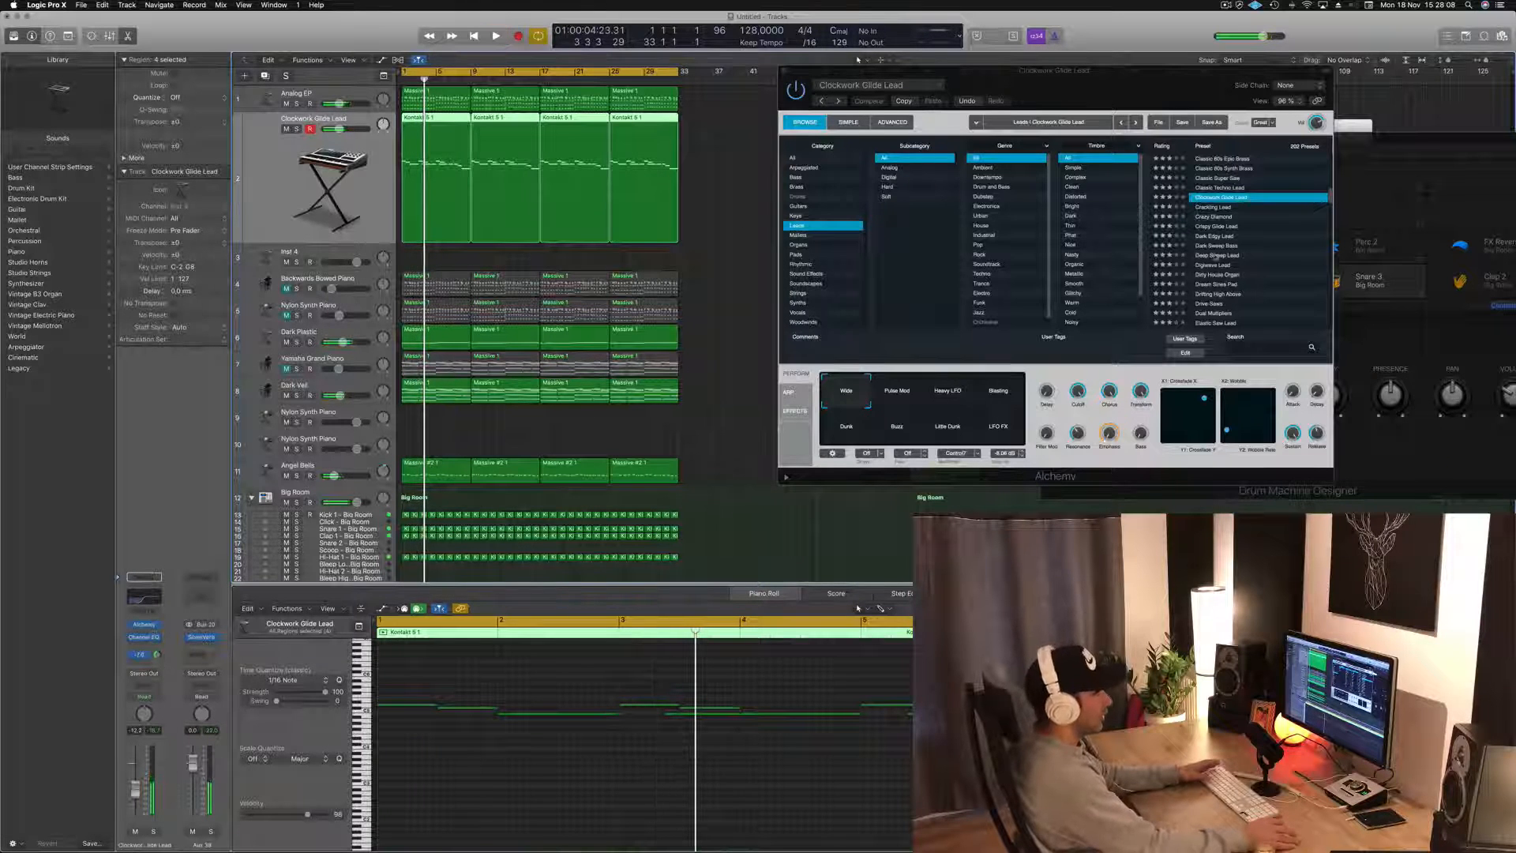
- Audition the Dark Sweep Bass and Deep Sweep Lead presets with the reverb, and switch the lead track to Dirty House Organ
left_click(1216, 245)
key("Return")
key("space")
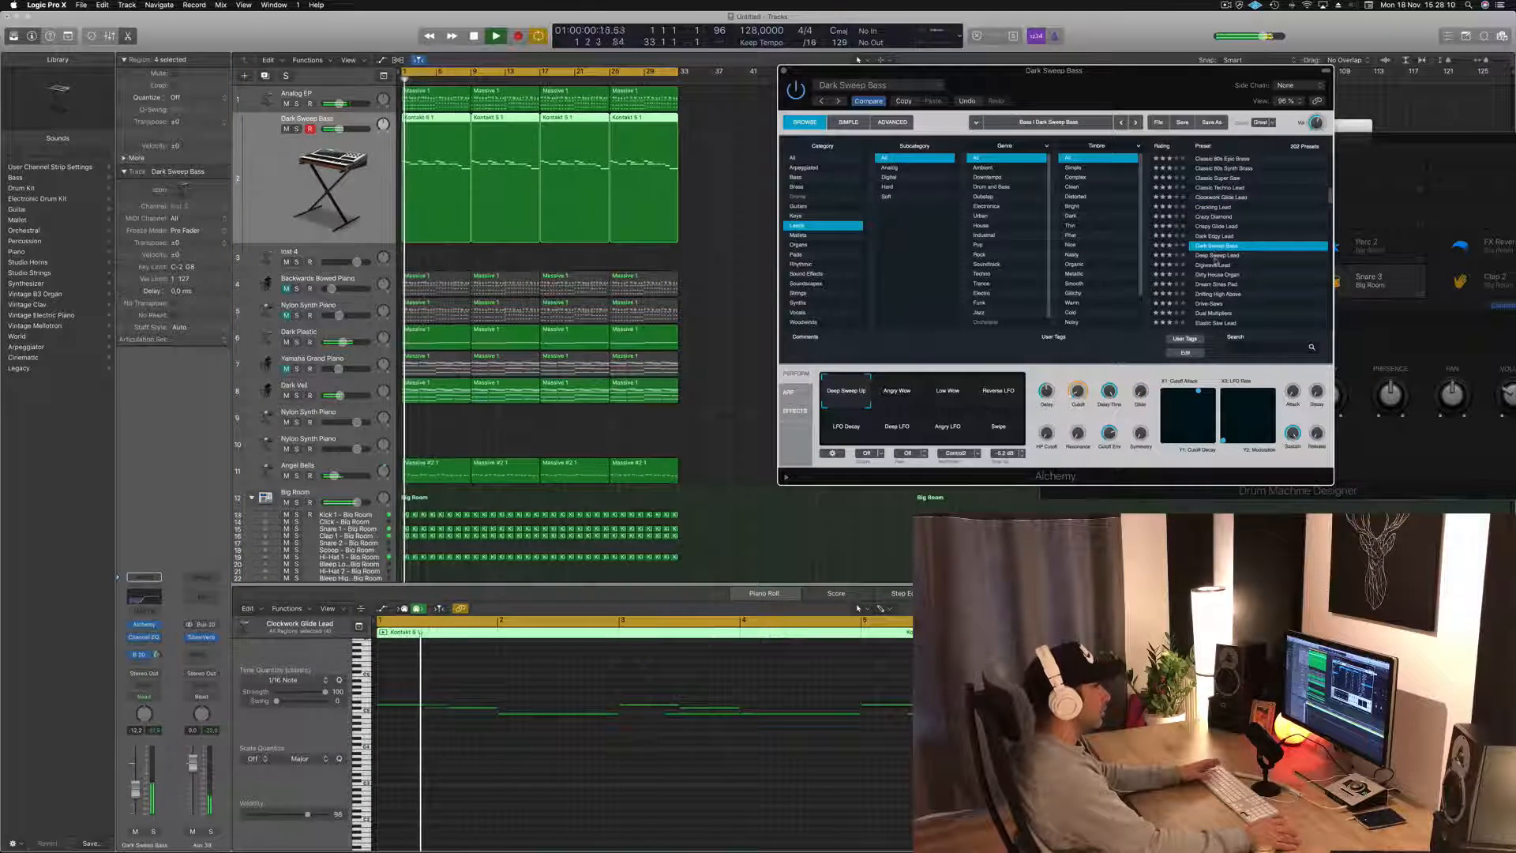
left_click(1214, 255)
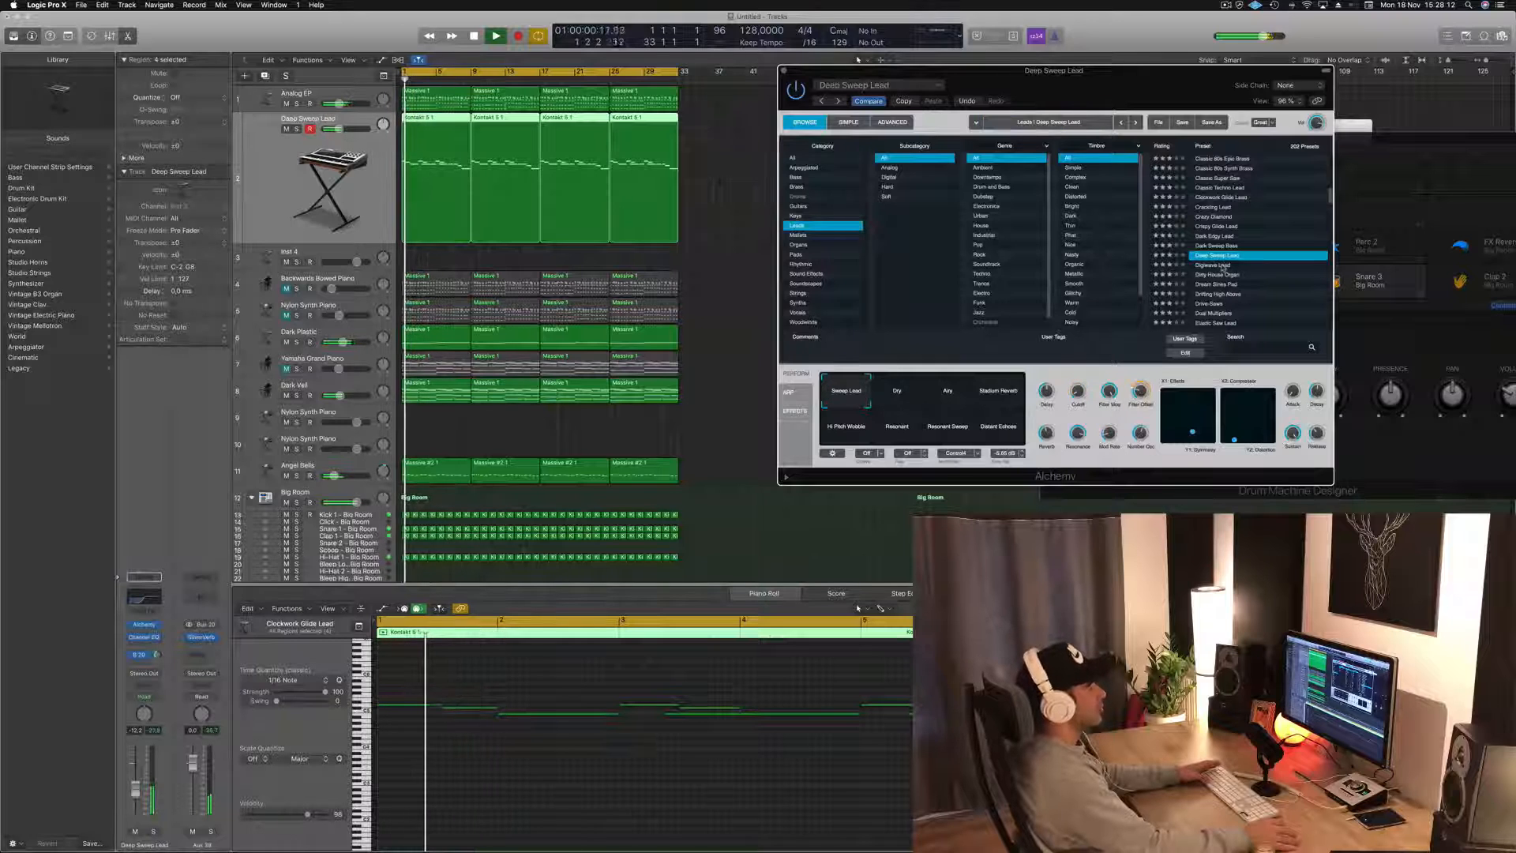
left_click(1222, 275)
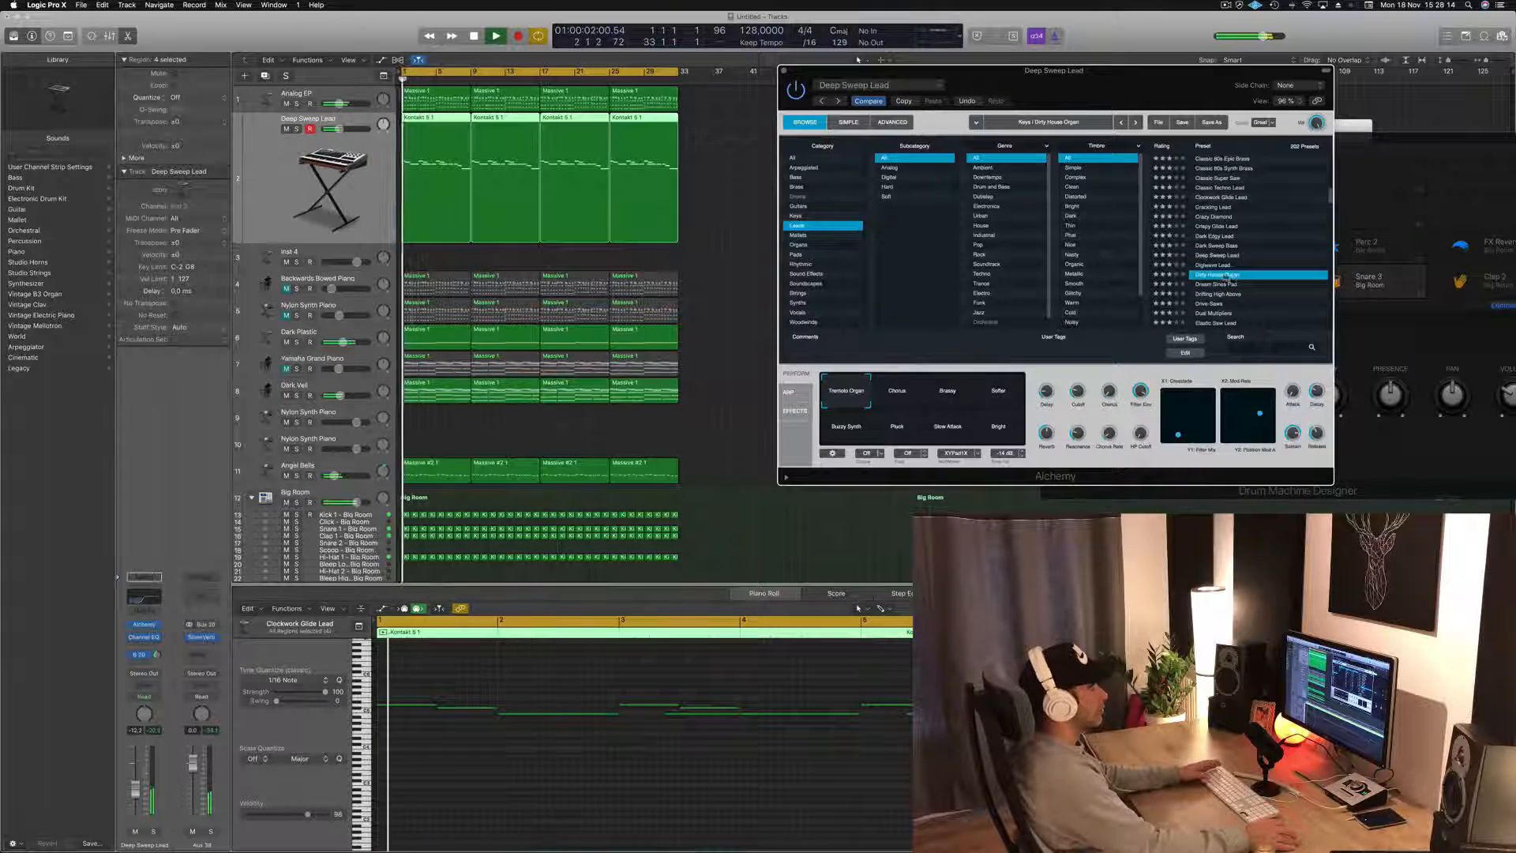
- Audition the Drive-Saws, Epic And Punchy and Fifths Super Lead presets on the lead track while the loop plays
scroll(1231, 276, "down", 2)
left_click(1212, 269)
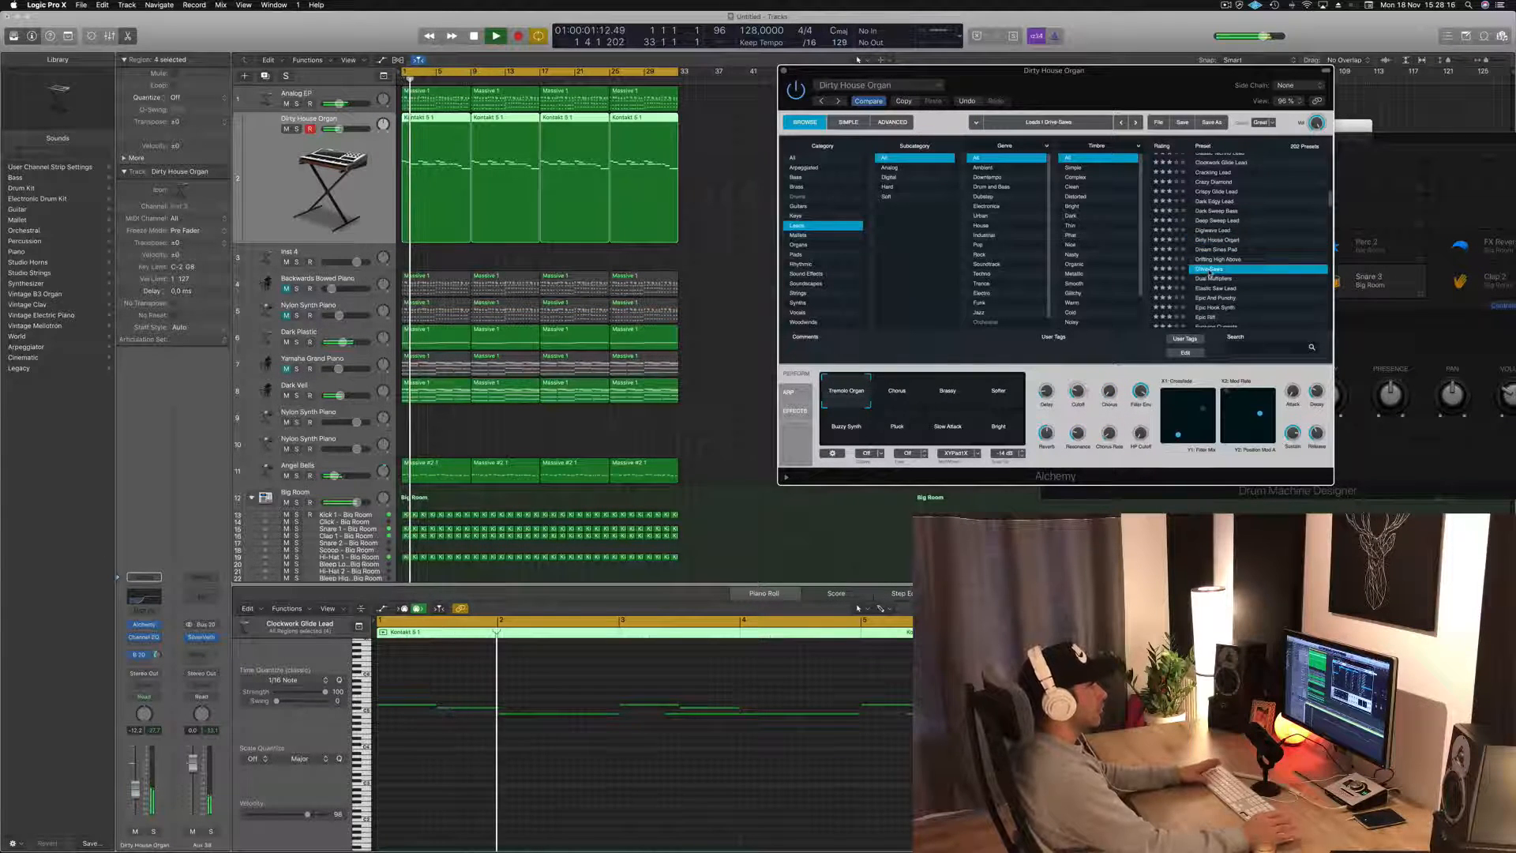
scroll(1229, 258, "down", 2)
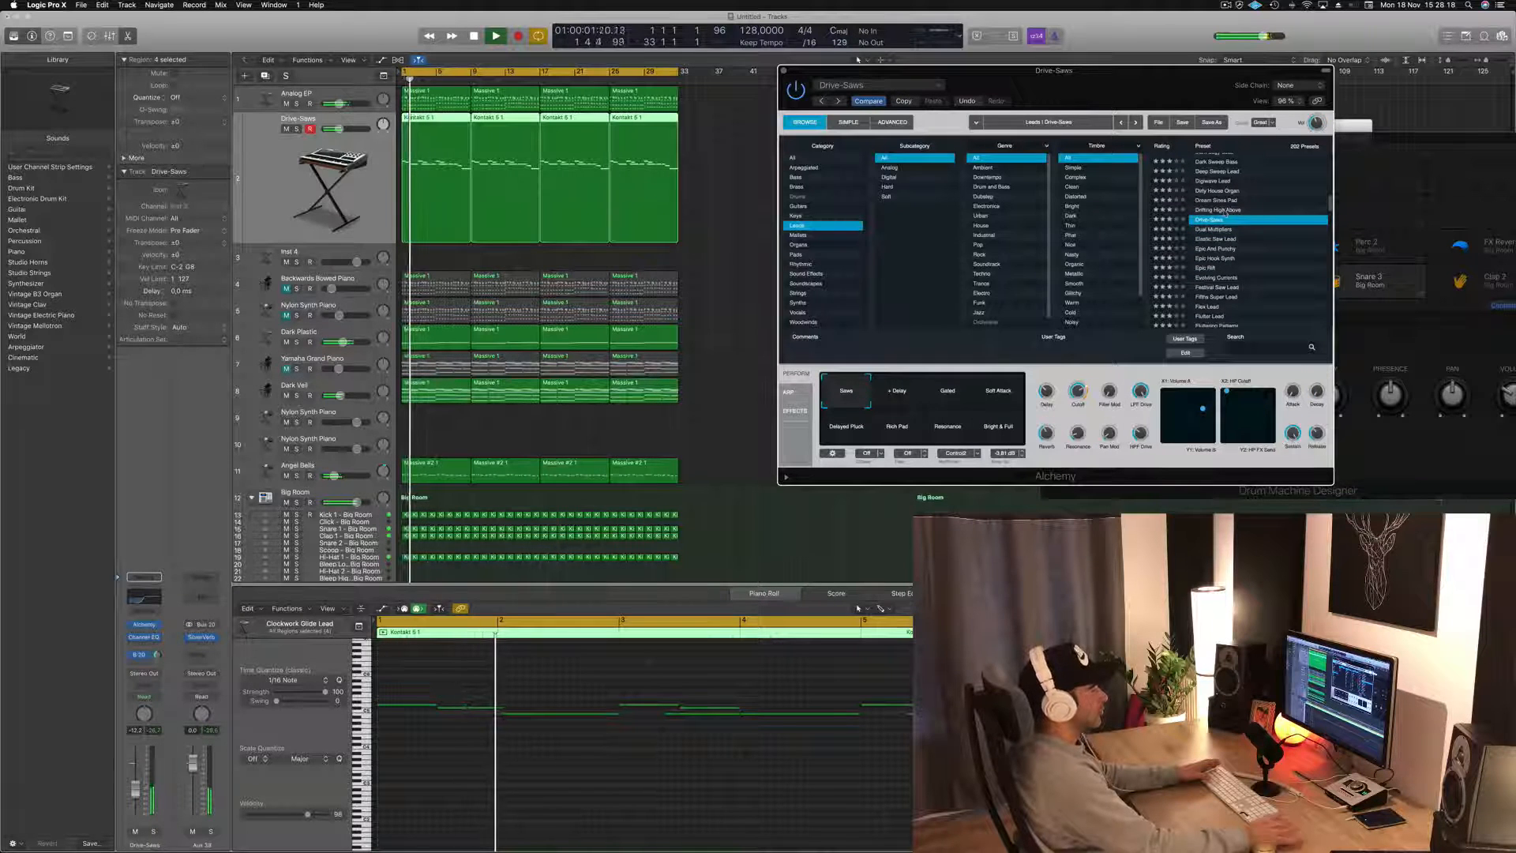
key("super+k")
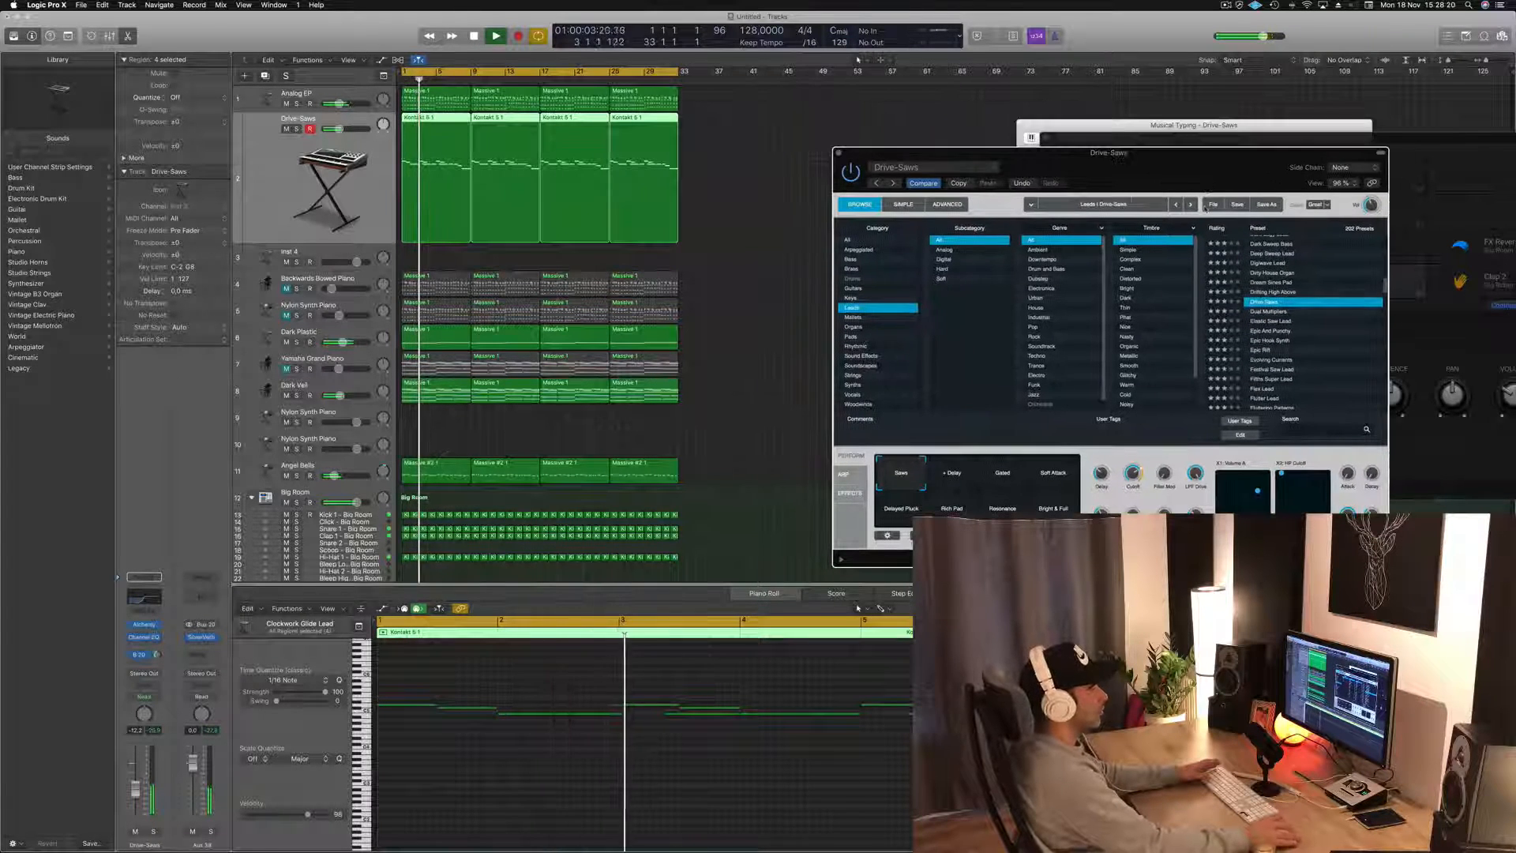
scroll(1311, 316, "down", 1)
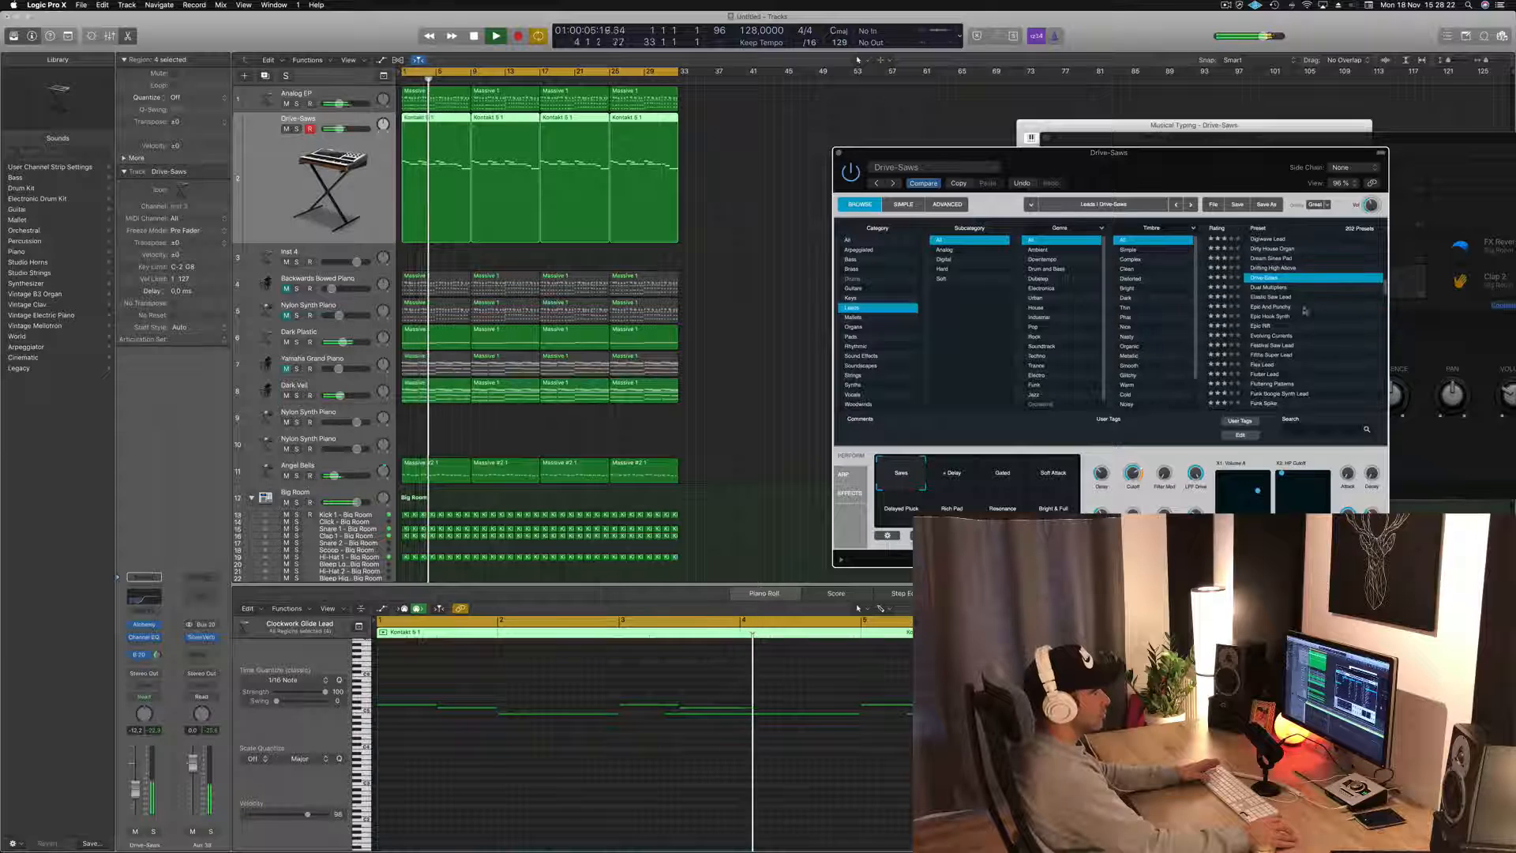
left_click(1284, 308)
scroll(1279, 312, "down", 2)
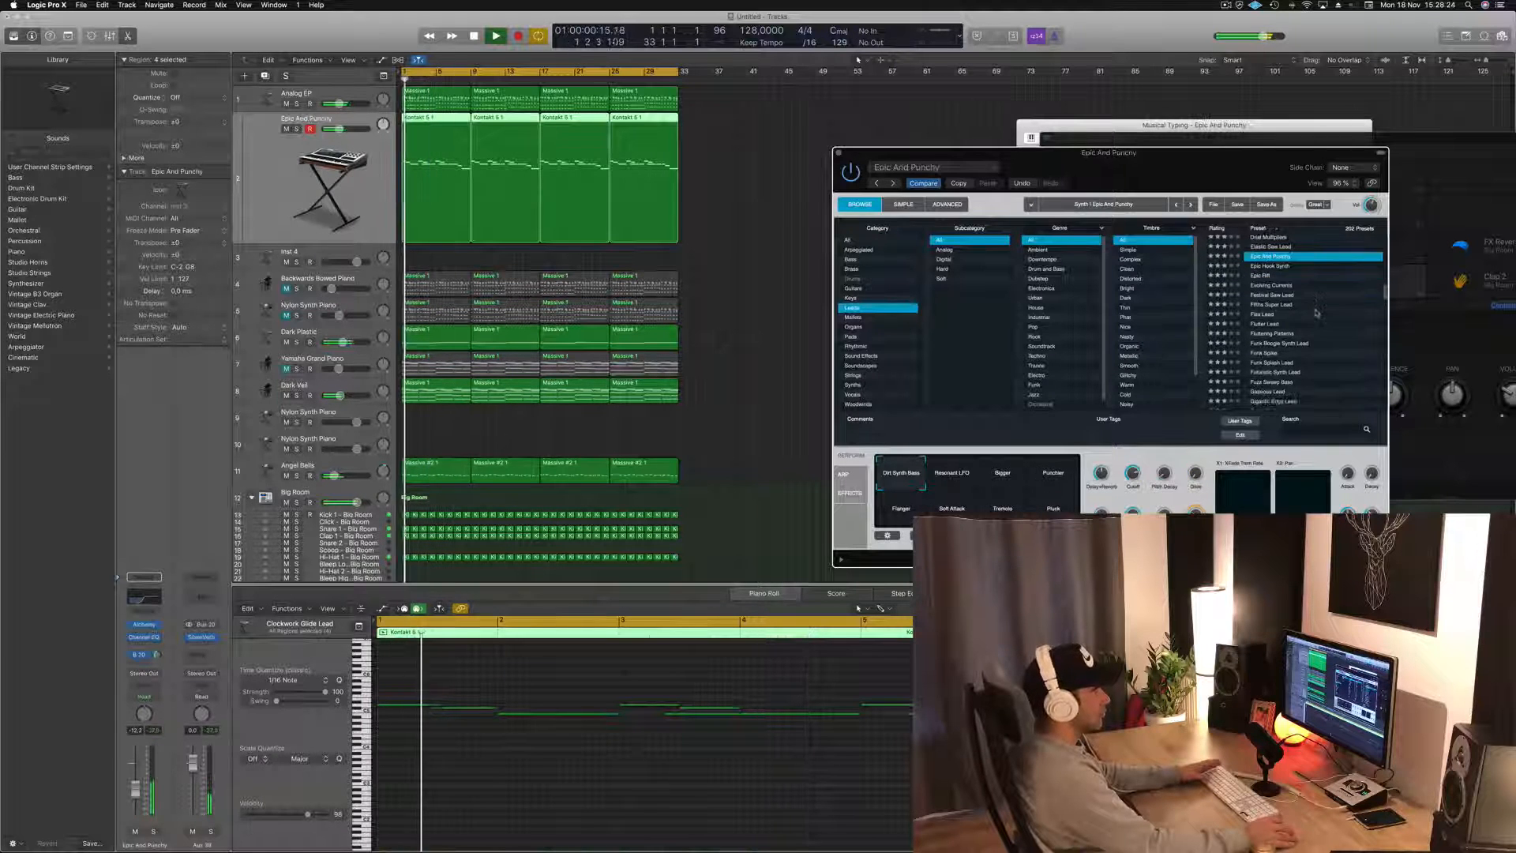
left_click(1276, 305)
scroll(1317, 313, "down", 1)
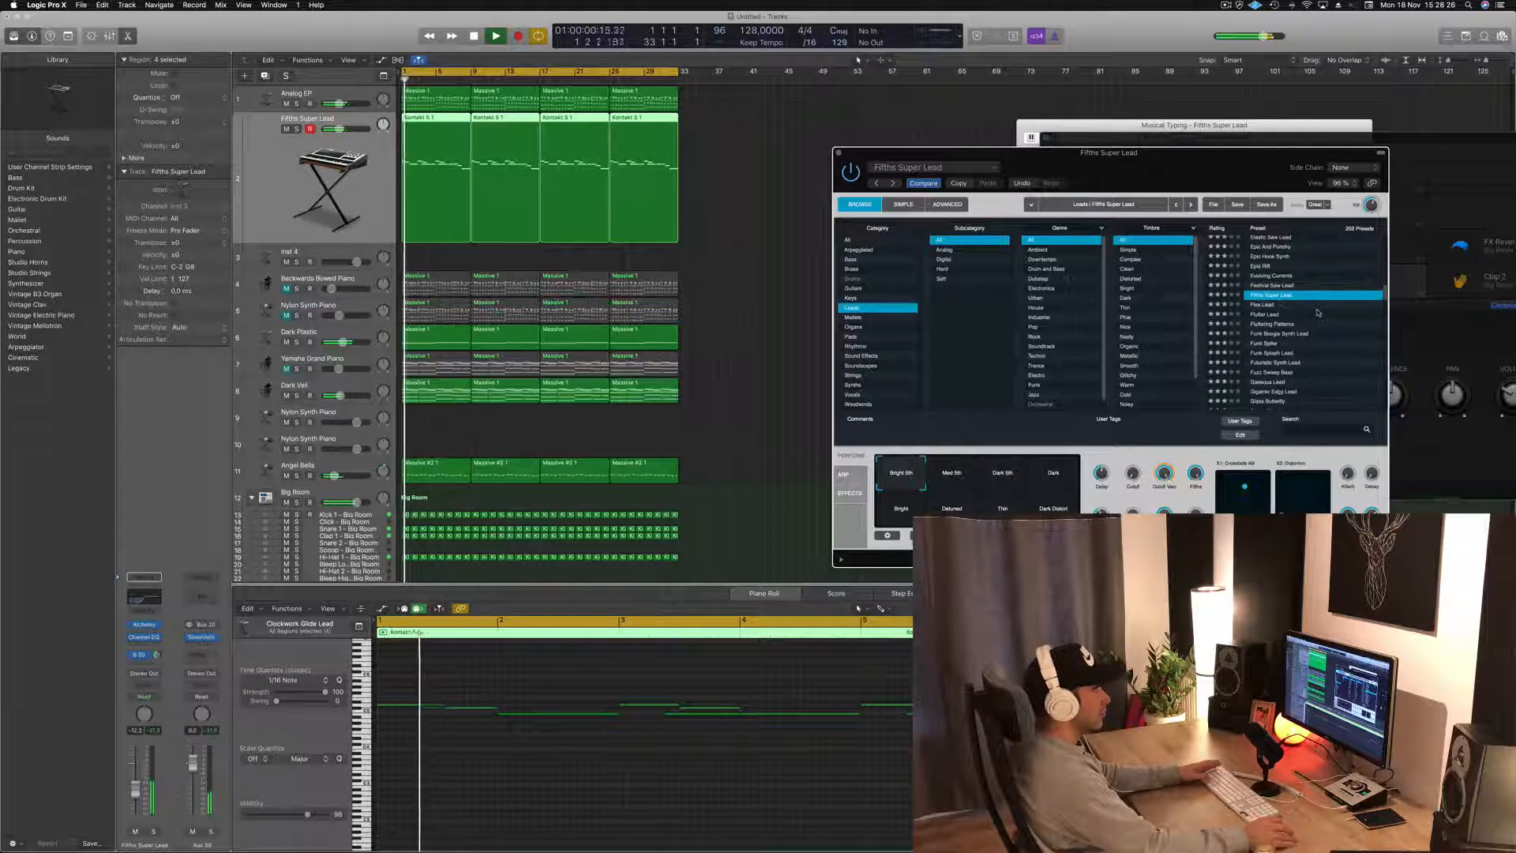
- Audition the Flex Lead, Funk Splash Lead, Grainy Blows and Granular Amp Lead presets on the lead track
scroll(1317, 313, "down", 1)
left_click(1302, 273)
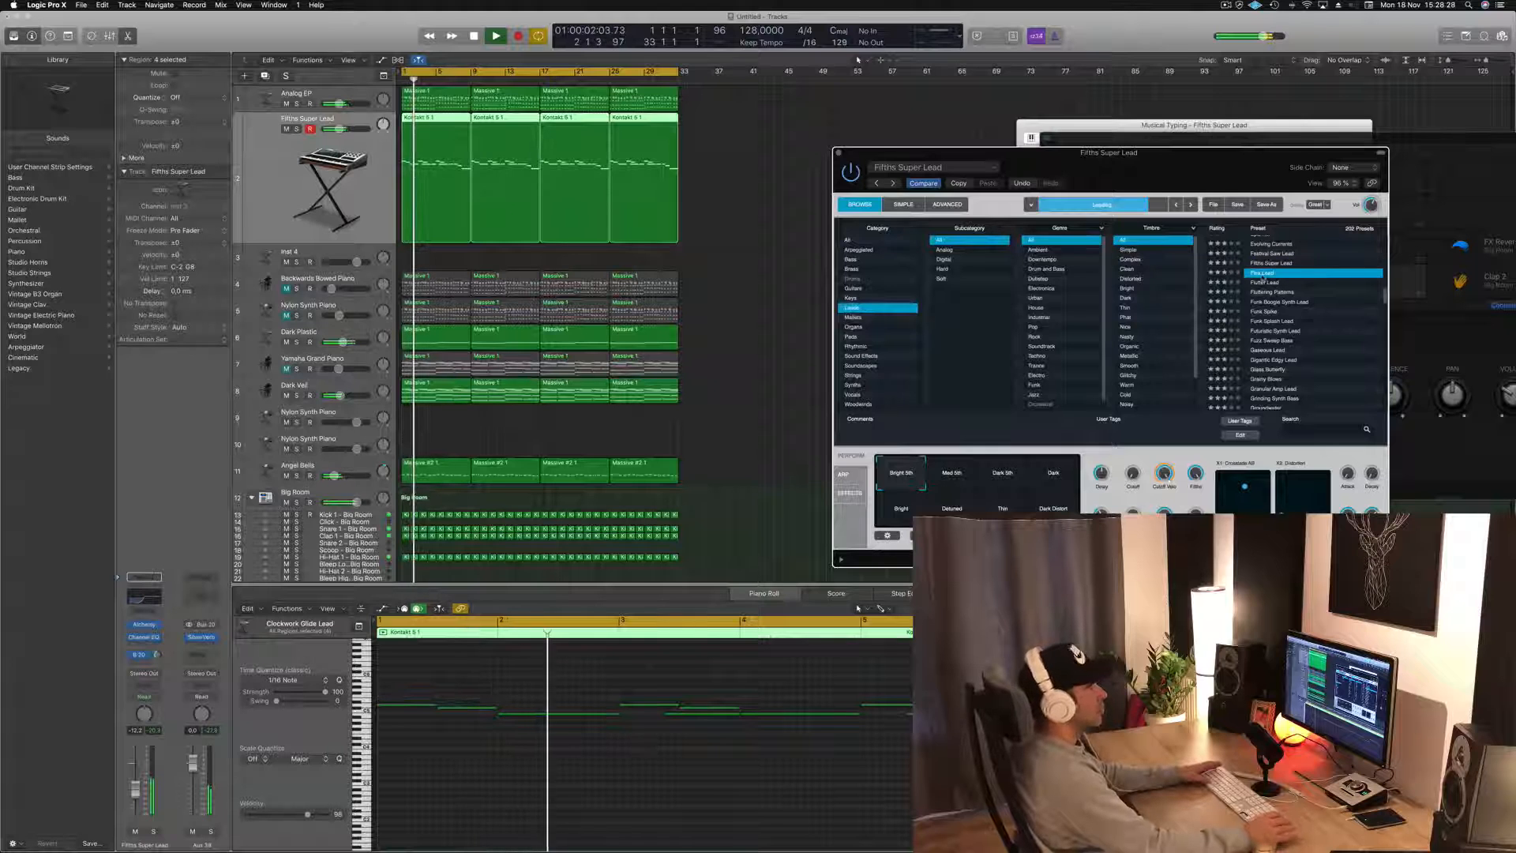
left_click(1279, 321)
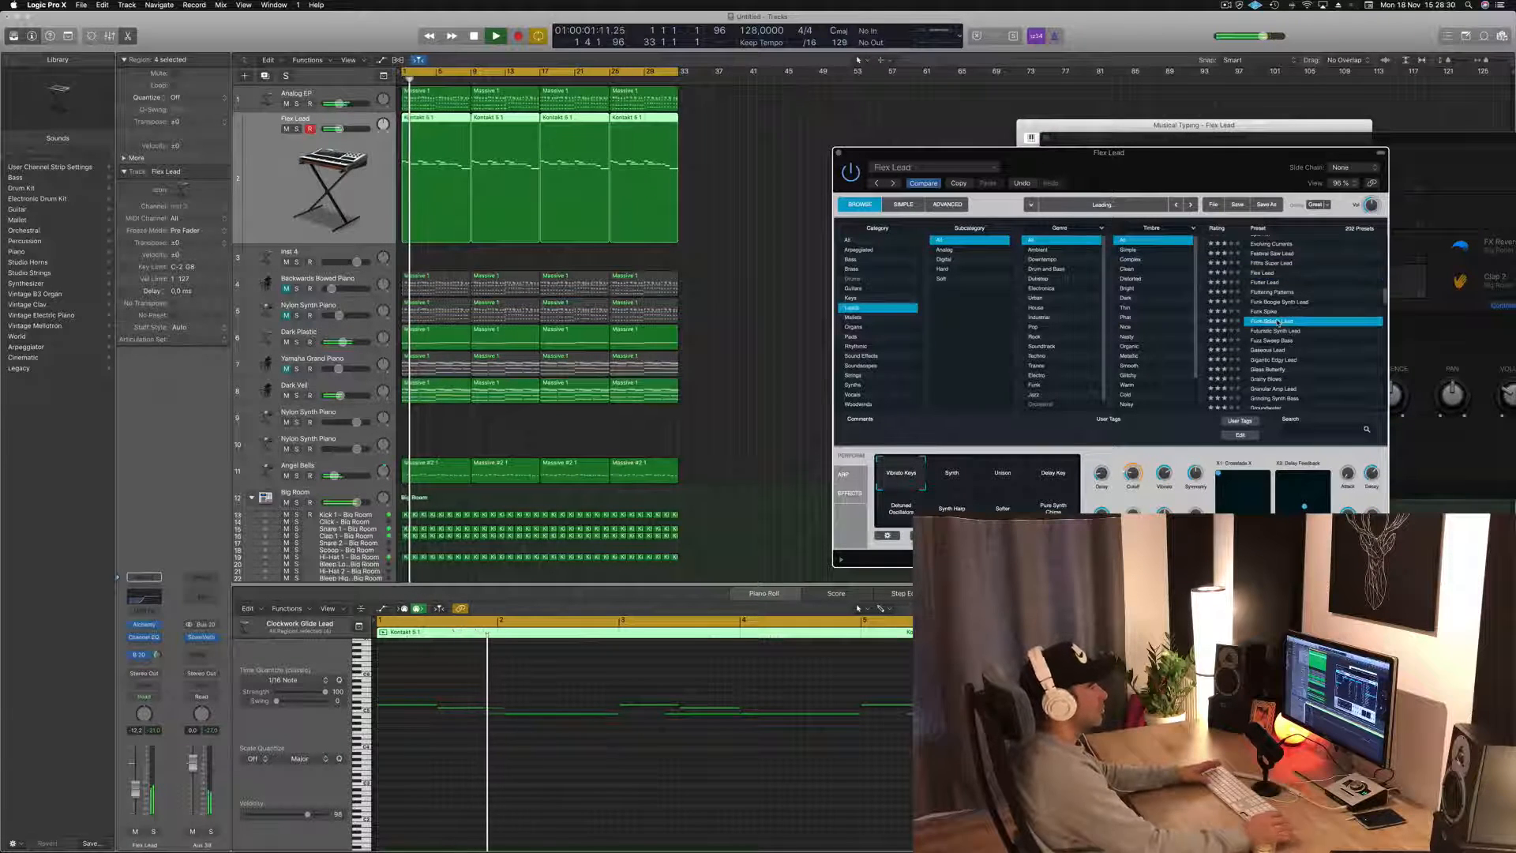
scroll(1283, 324, "down", 2)
left_click(1273, 342)
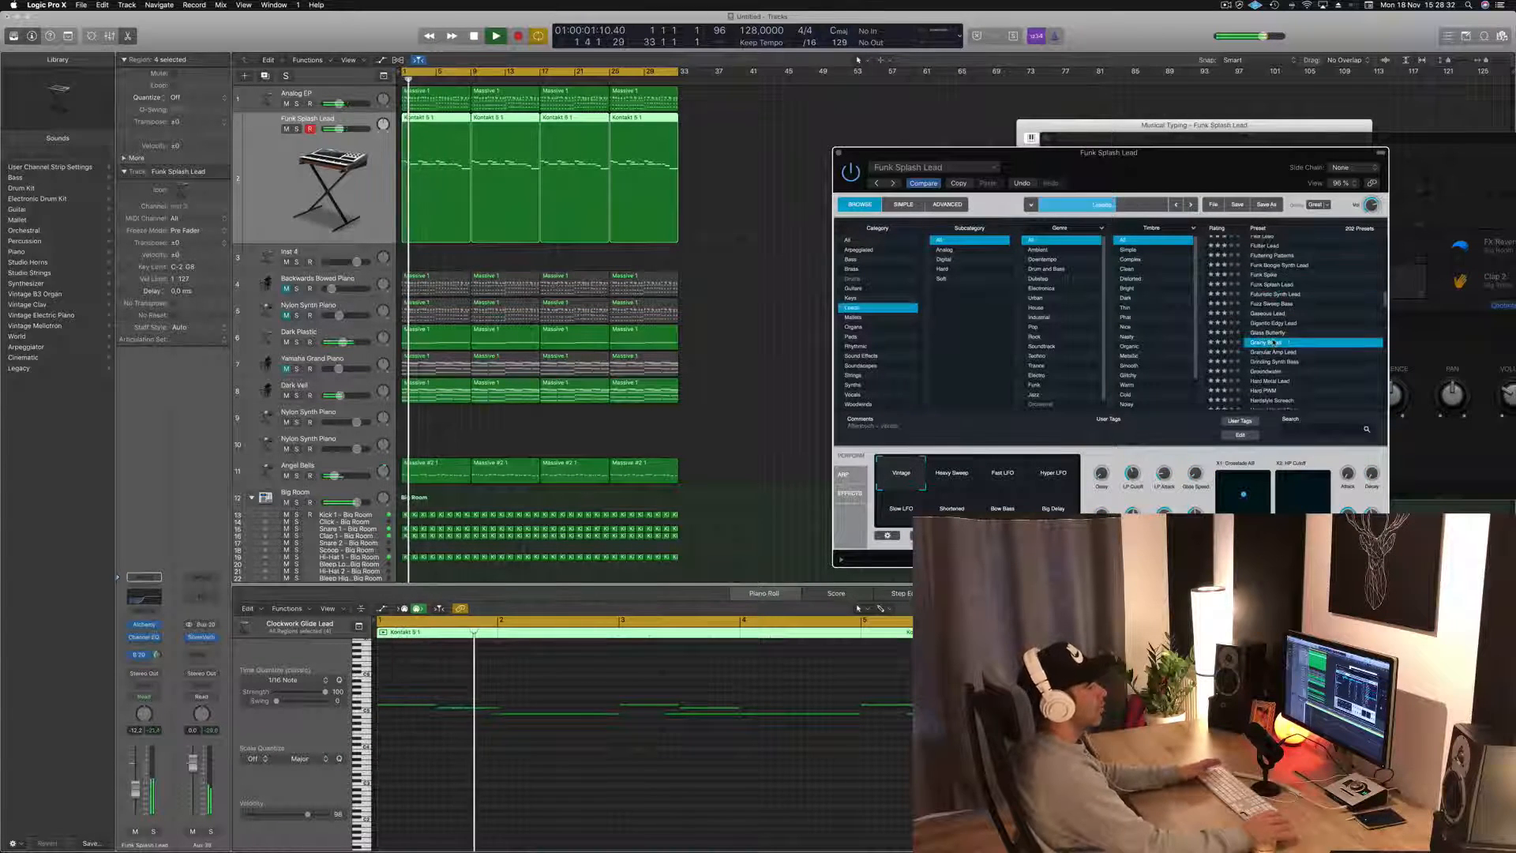
scroll(1303, 330, "down", 1)
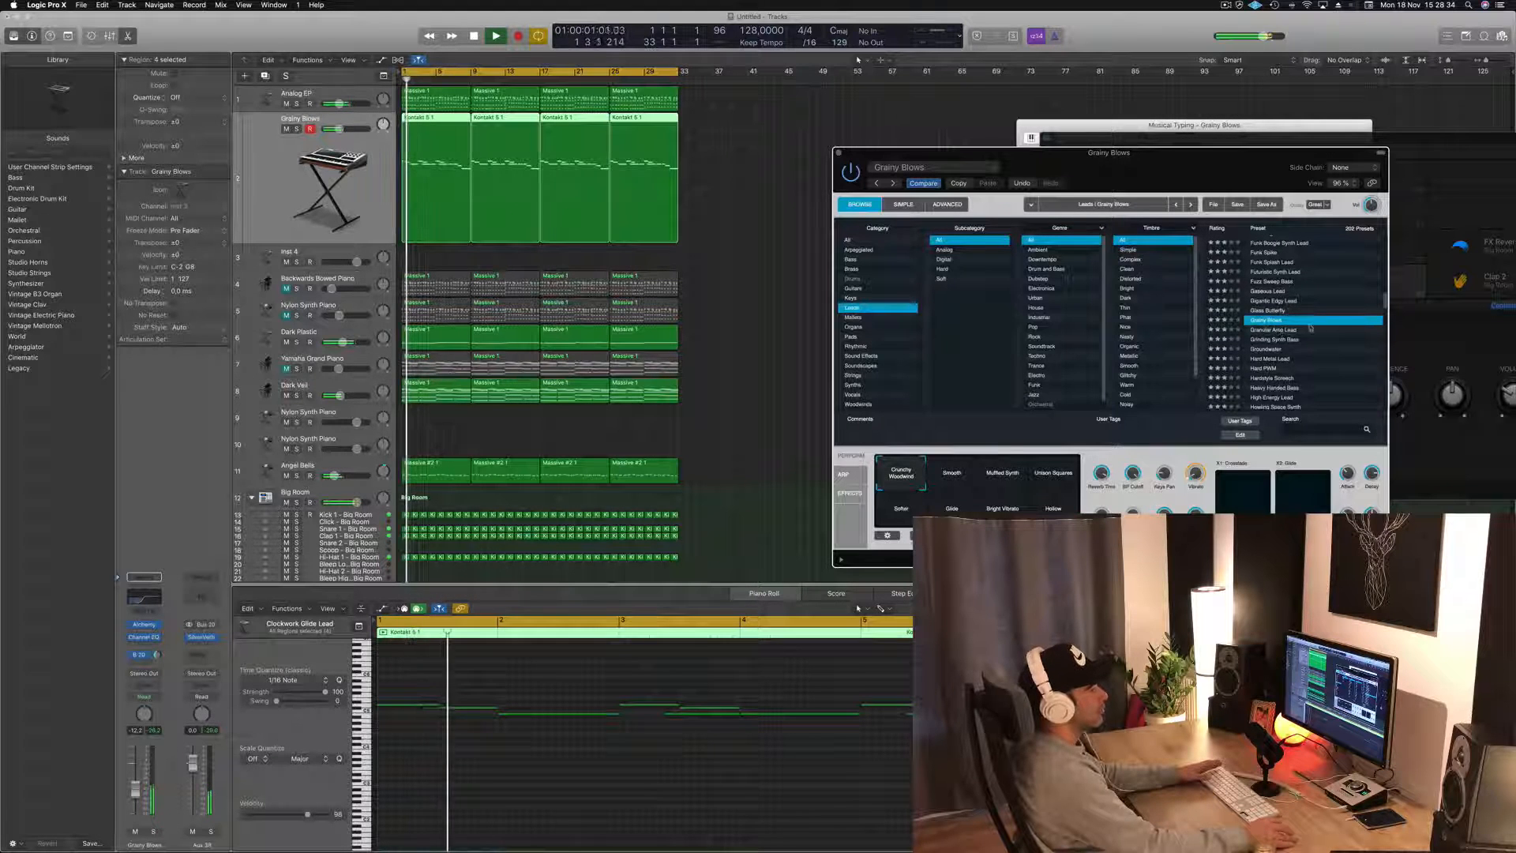
left_click(1280, 330)
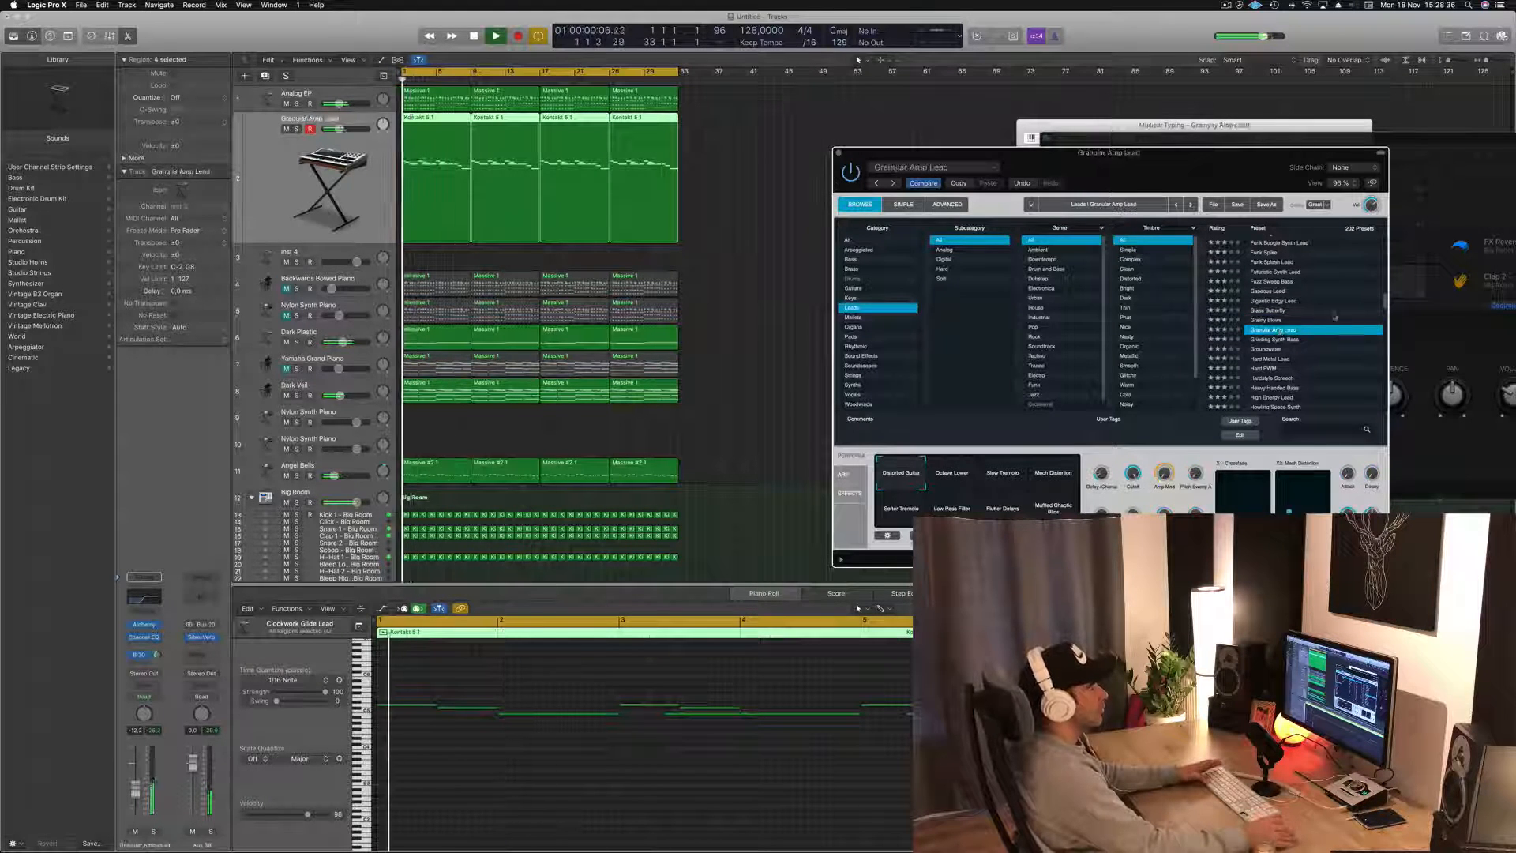
- Load the Hard Metal Lead preset on the lead track and close the Alchemy window
scroll(1346, 308, "down", 2)
left_click(1269, 322)
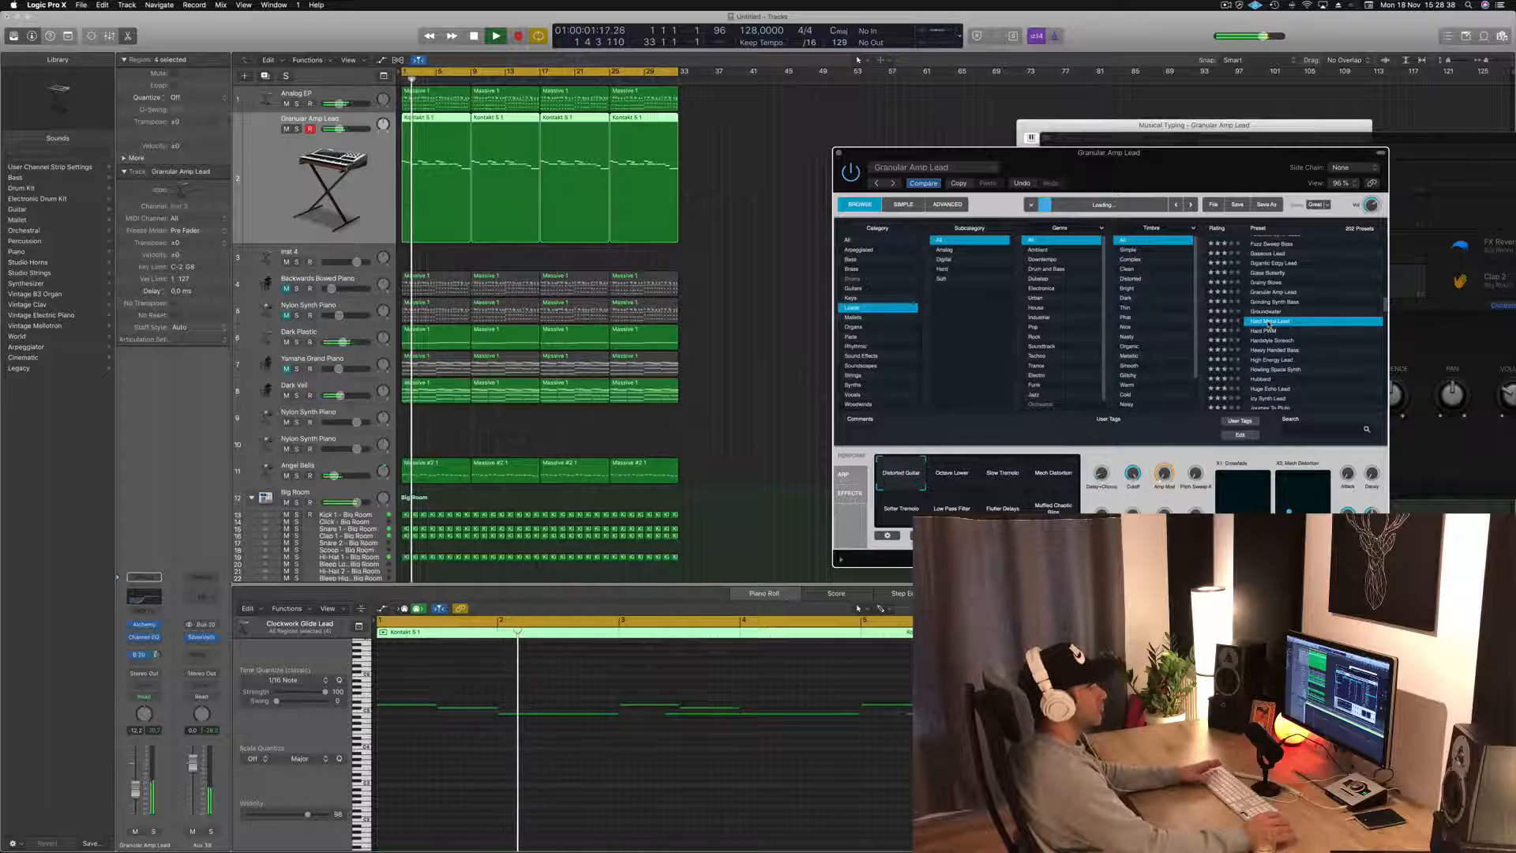
scroll(1303, 324, "down", 2)
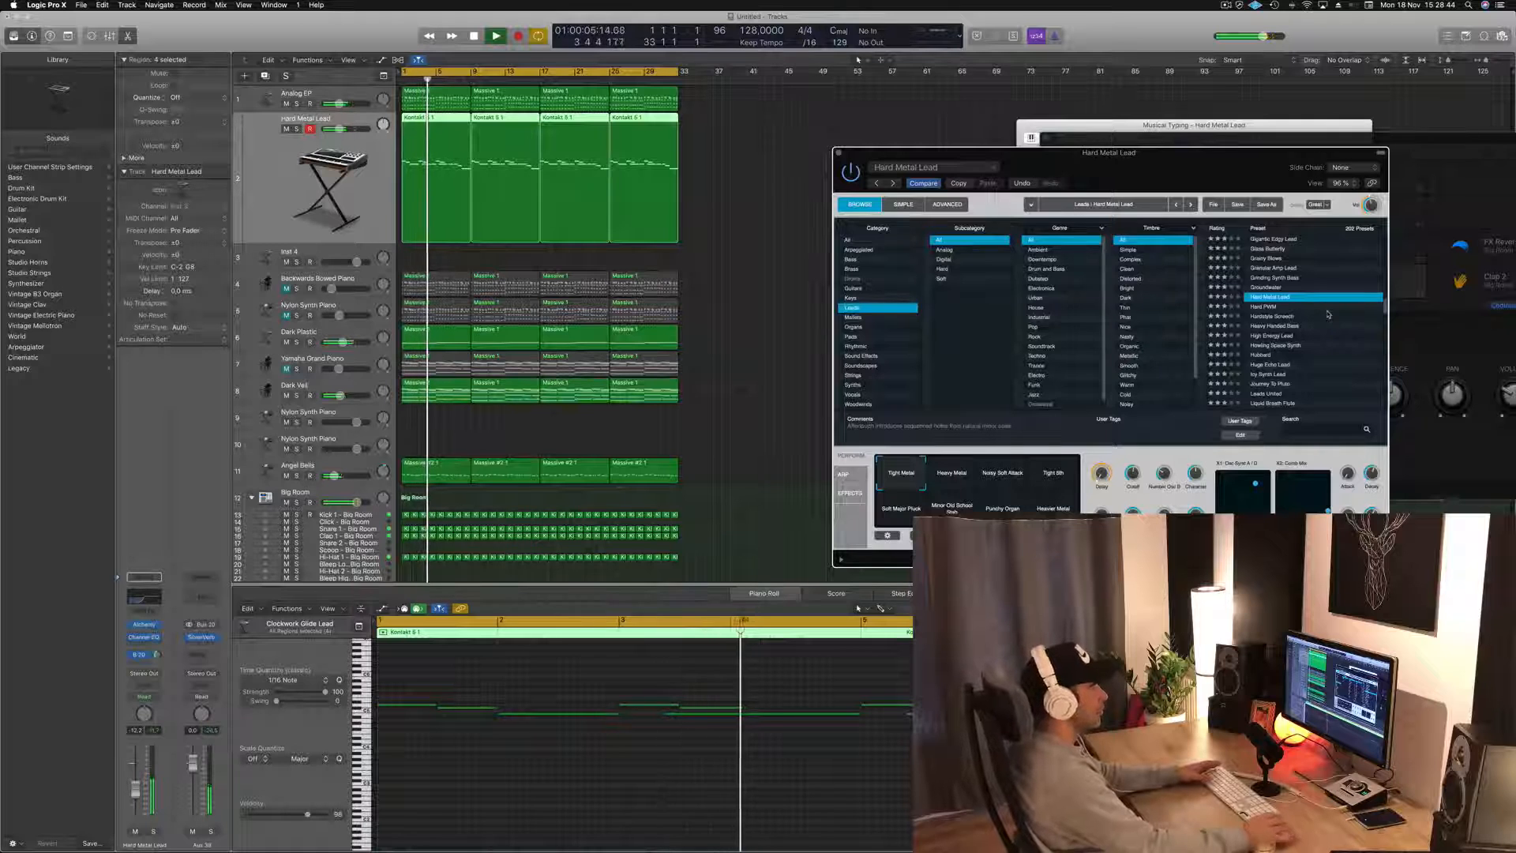
left_click_drag(1234, 162, 1178, 161)
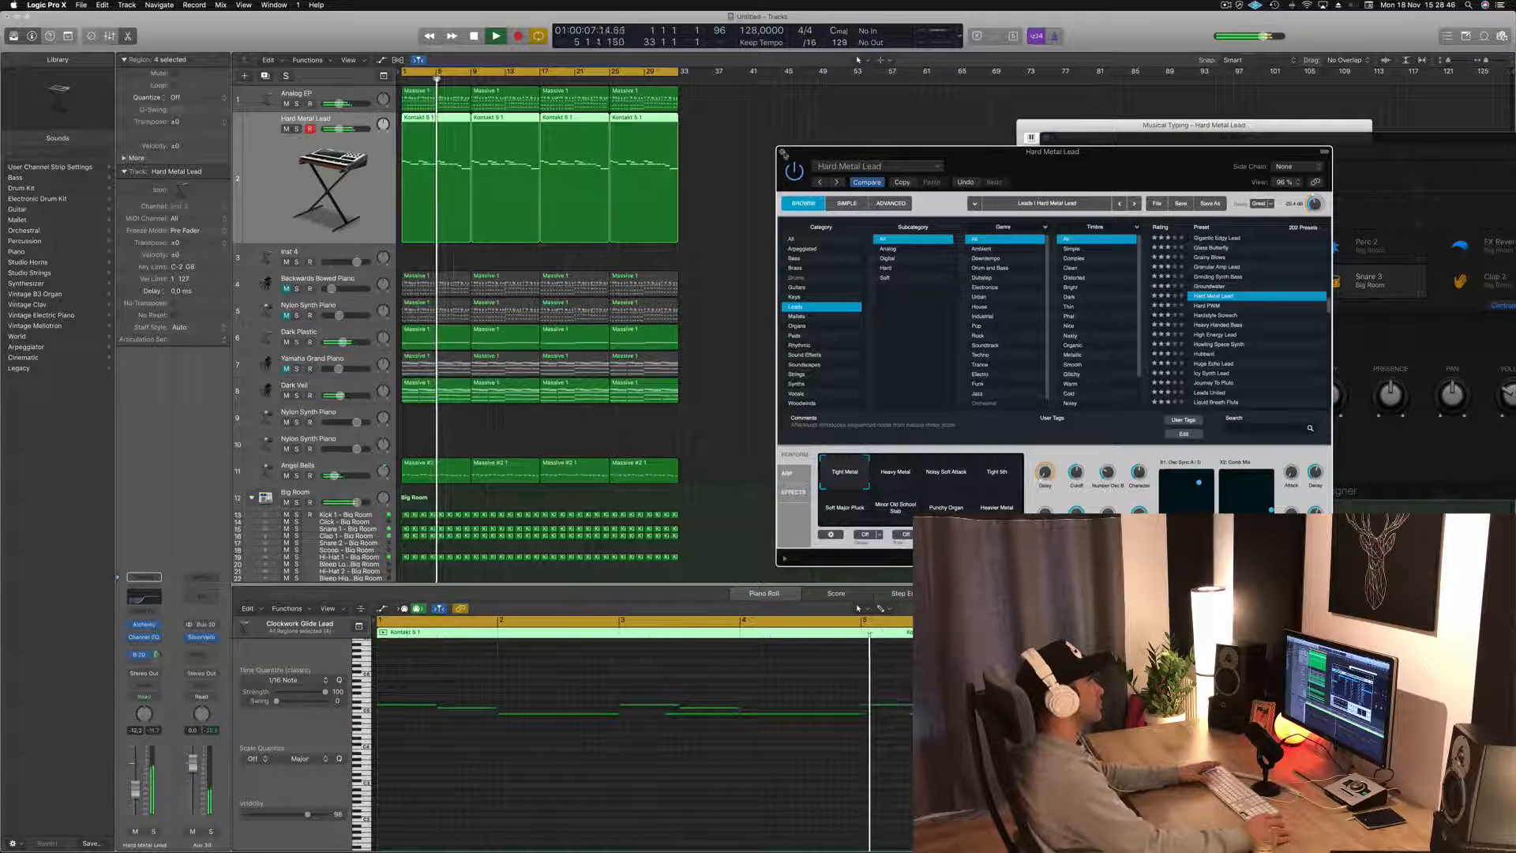
left_click(782, 153)
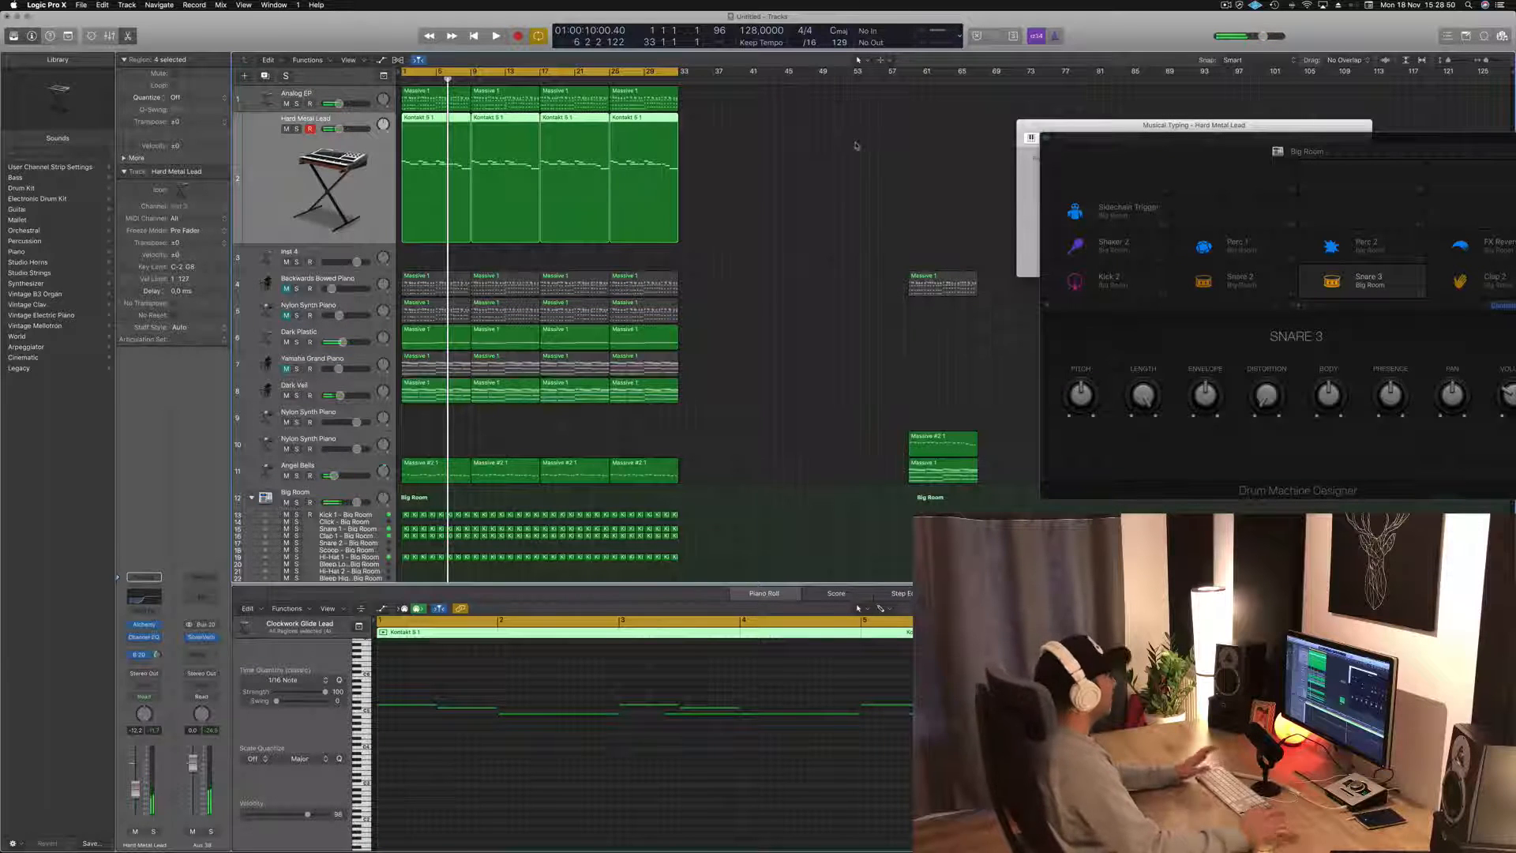
- Deselect the lead regions, play the loop with the new lead, and briefly solo the Dark Plastic track to check its part
key("space")
left_click(802, 186)
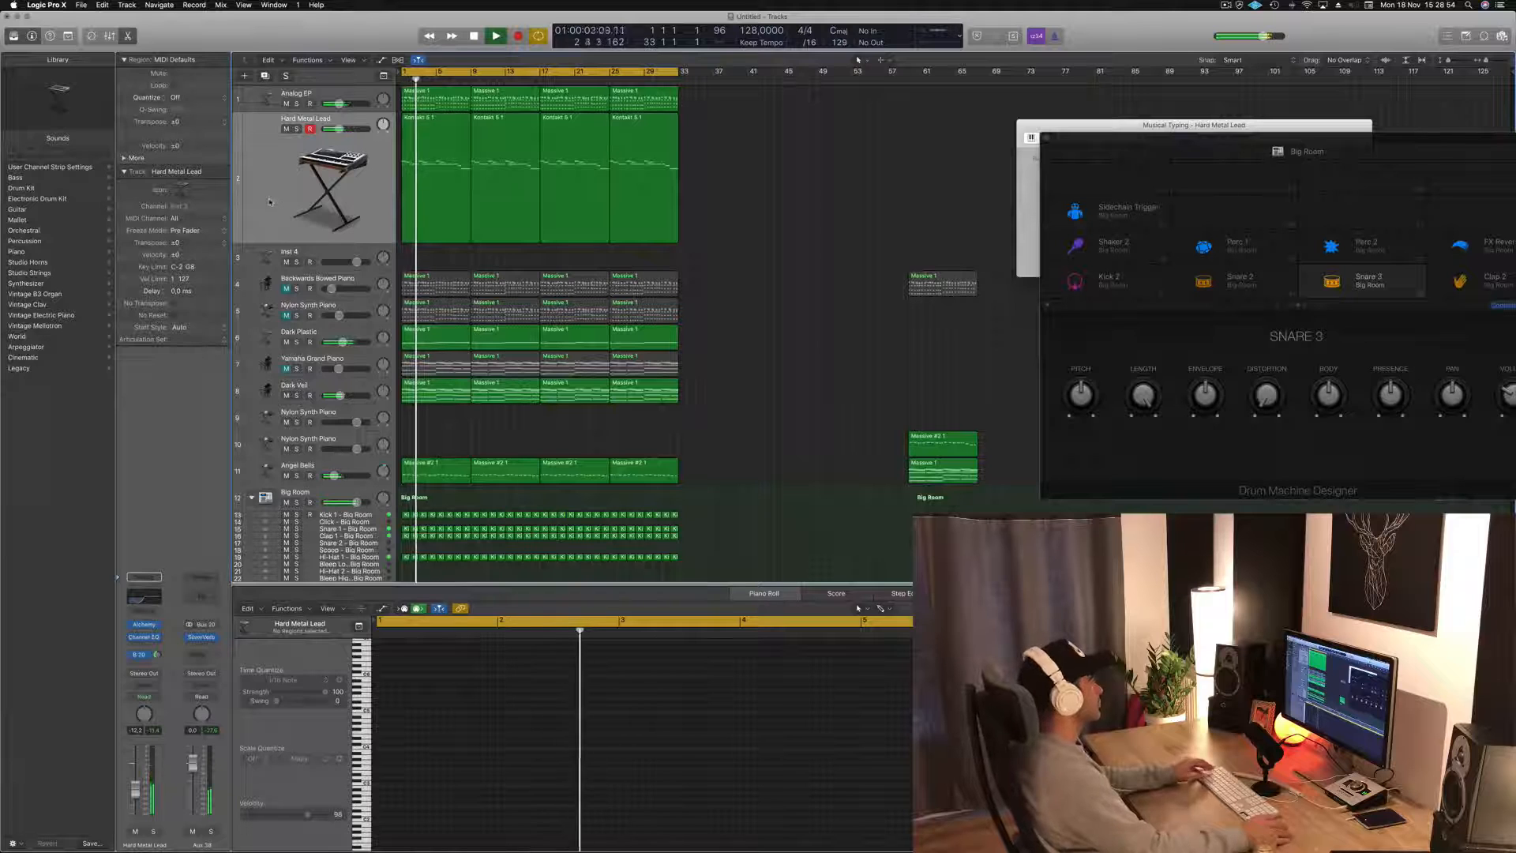
left_click(296, 343)
left_click(297, 343)
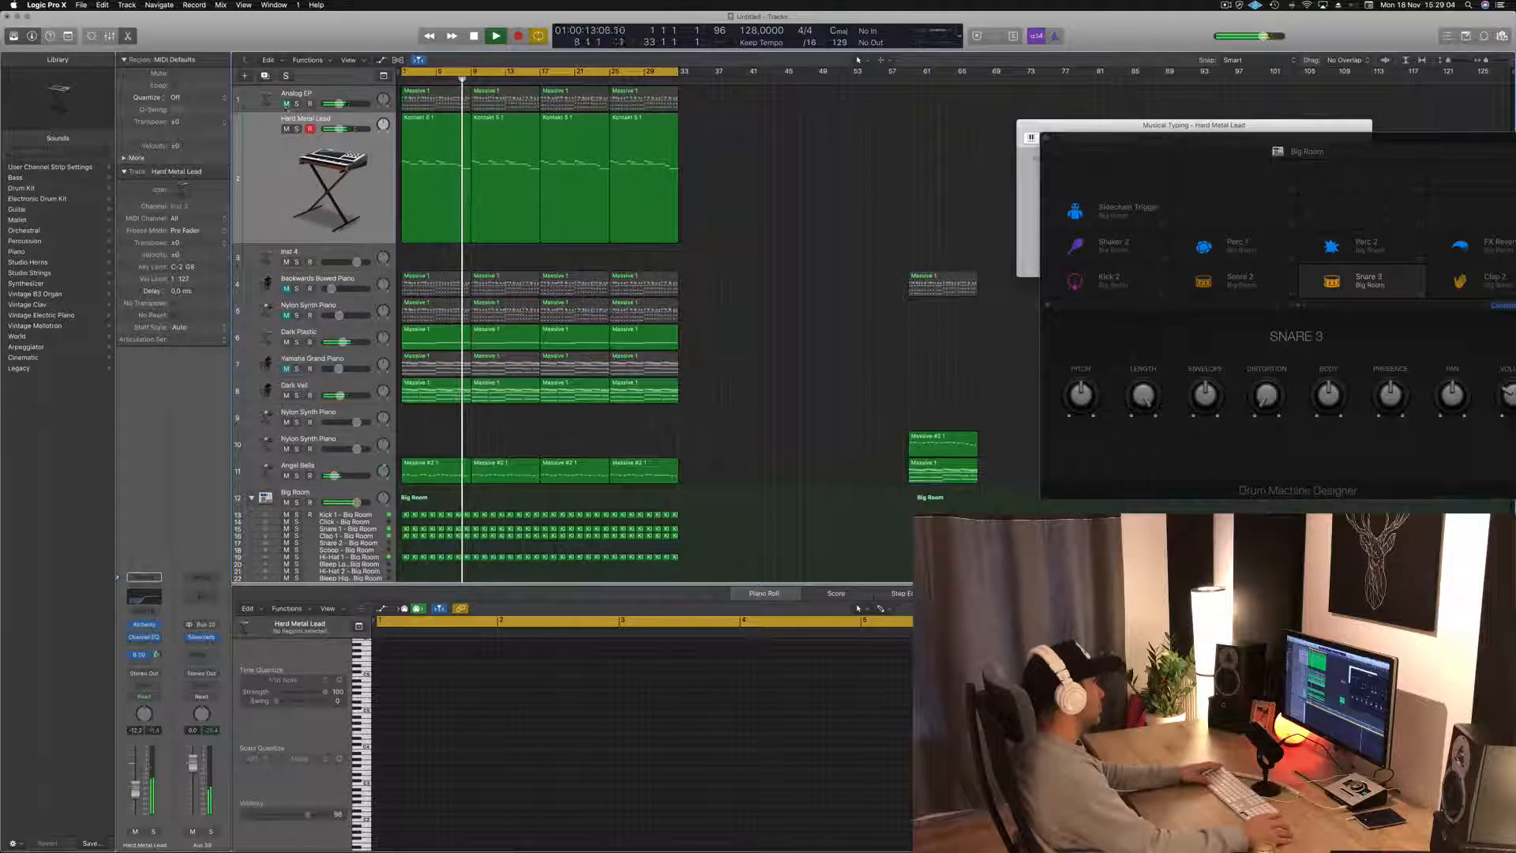
scroll(566, 280, "up", 2)
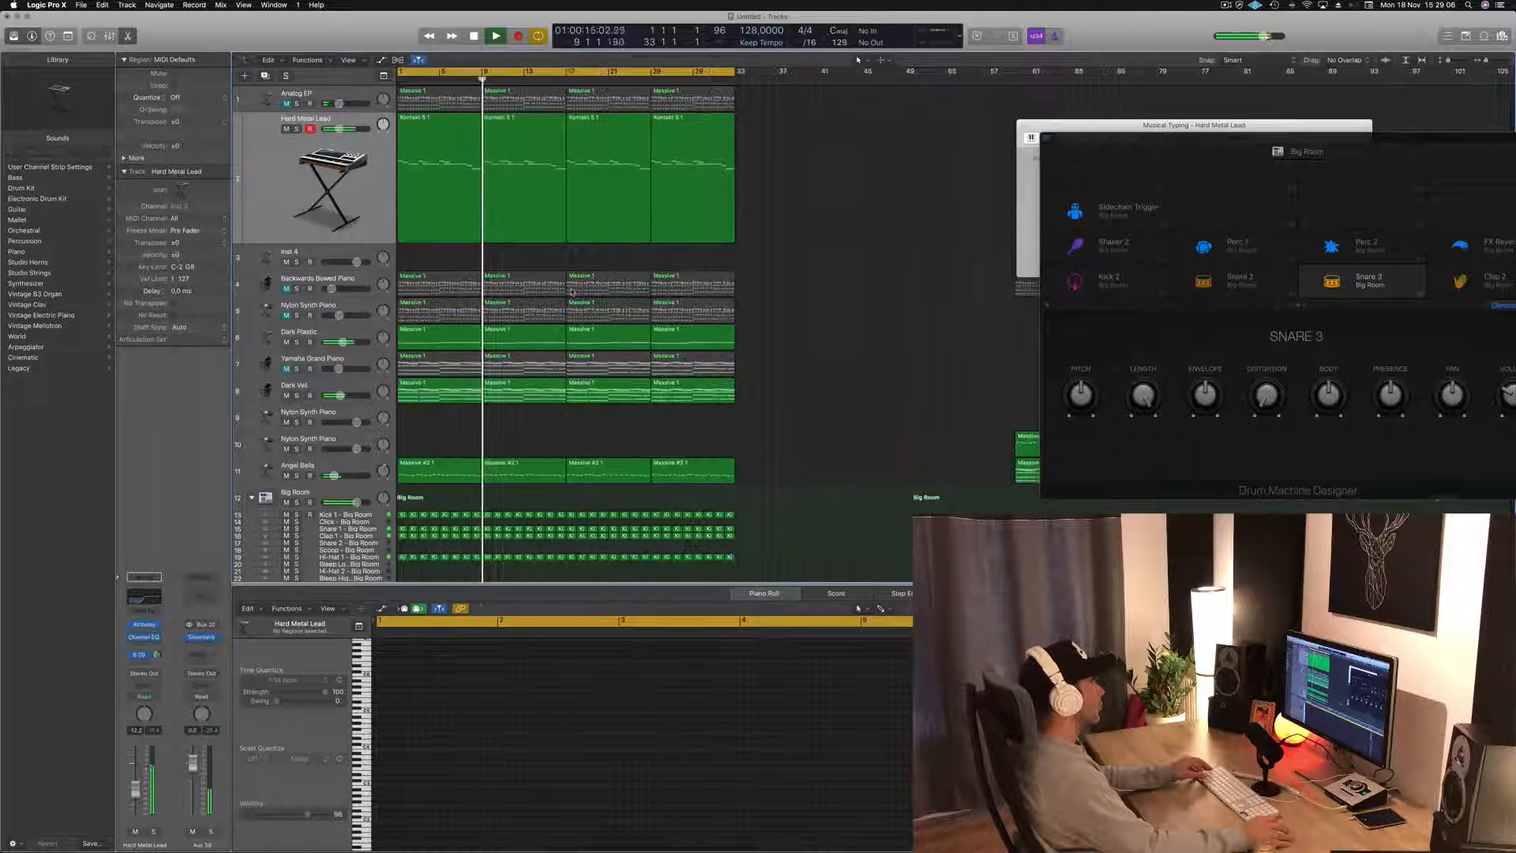
scroll(576, 324, "down", 2)
scroll(583, 353, "up", 2)
scroll(580, 355, "down", 2)
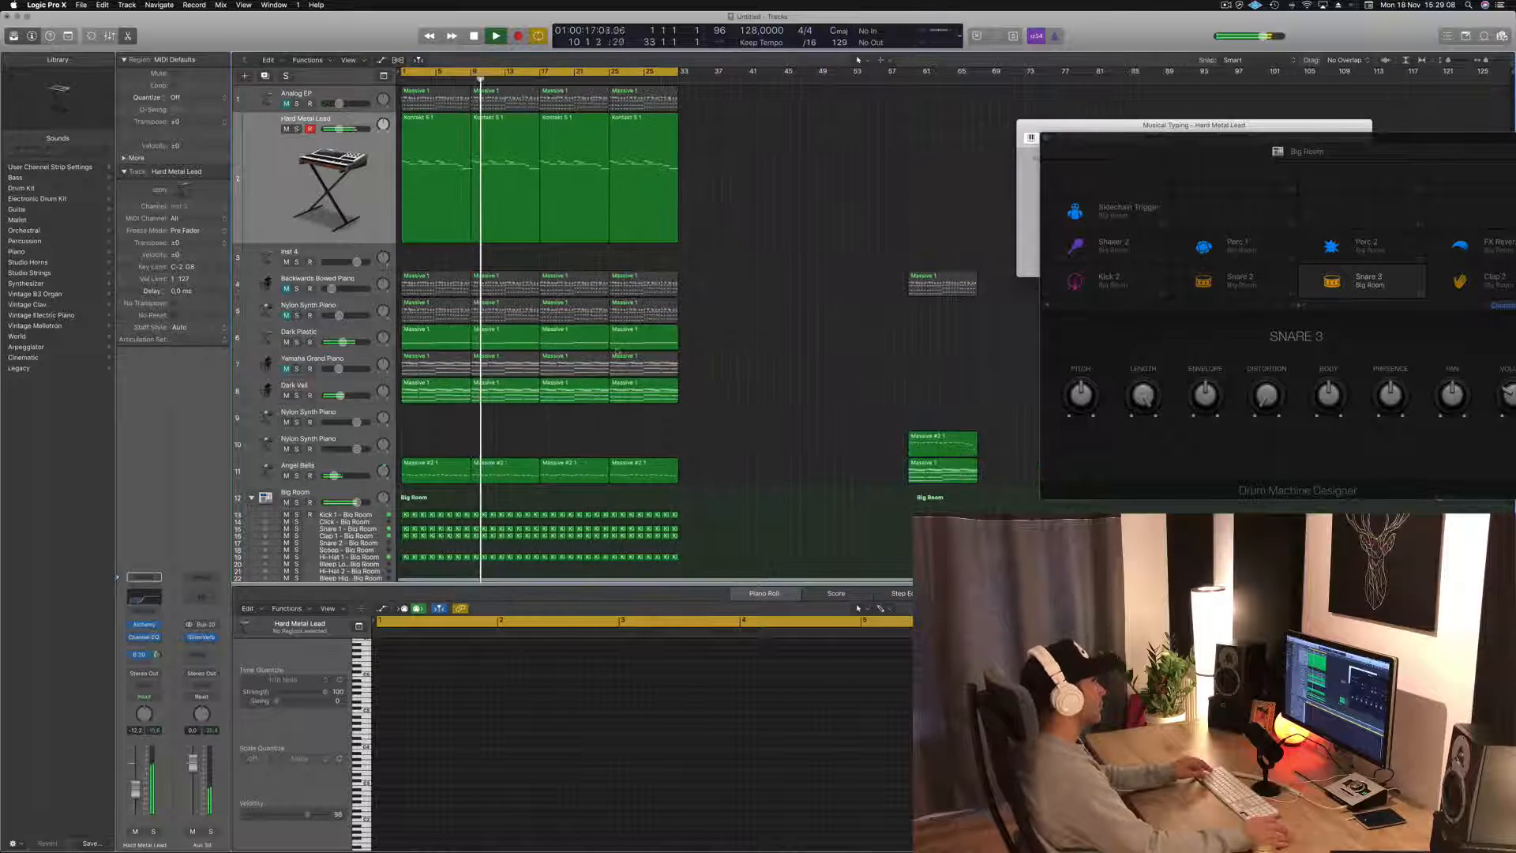
scroll(553, 395, "up", 3)
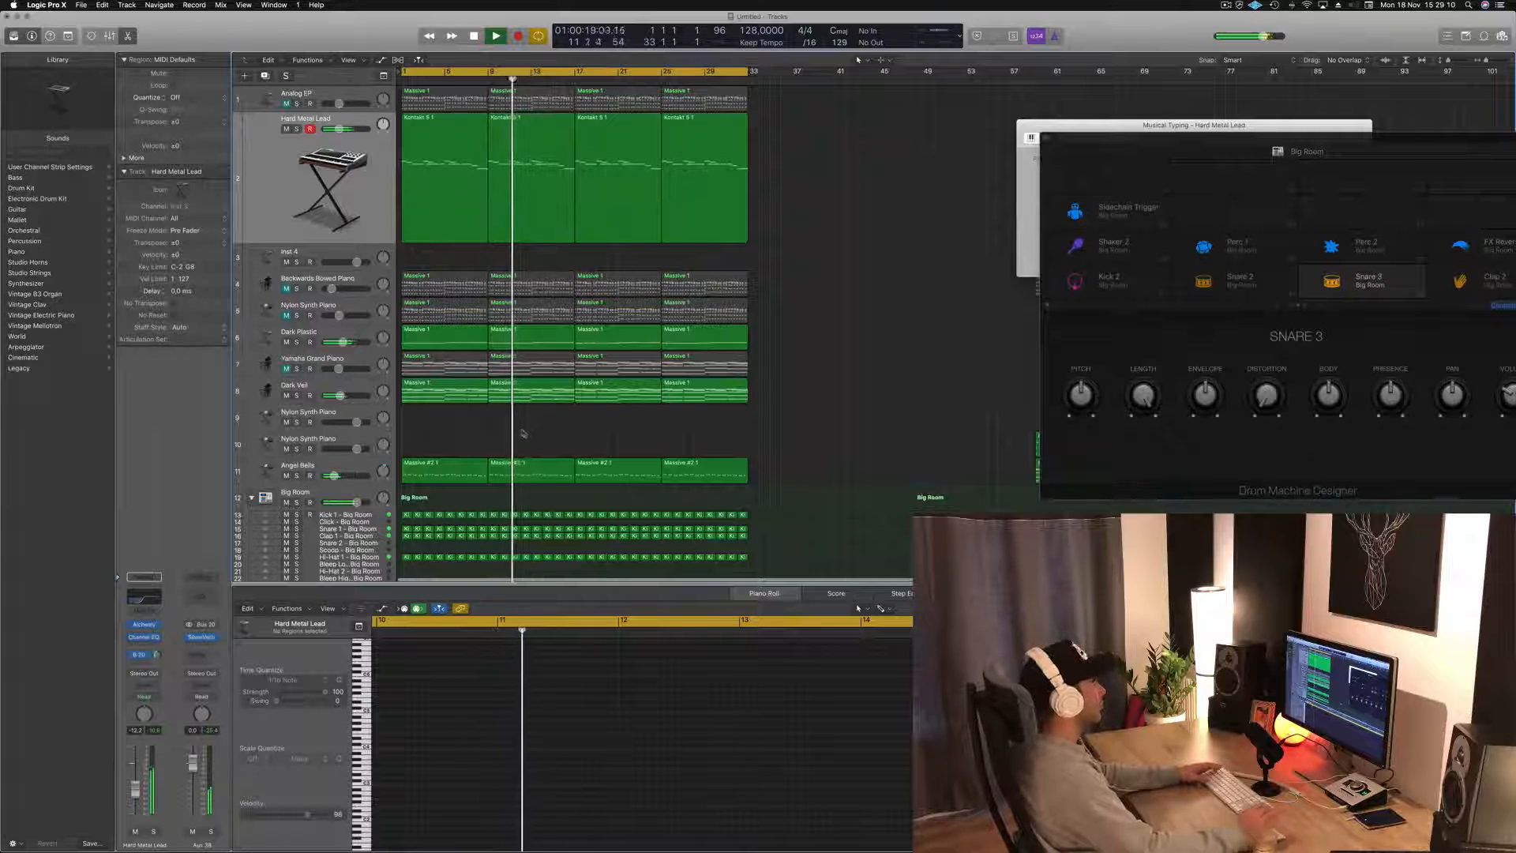
left_click(296, 343)
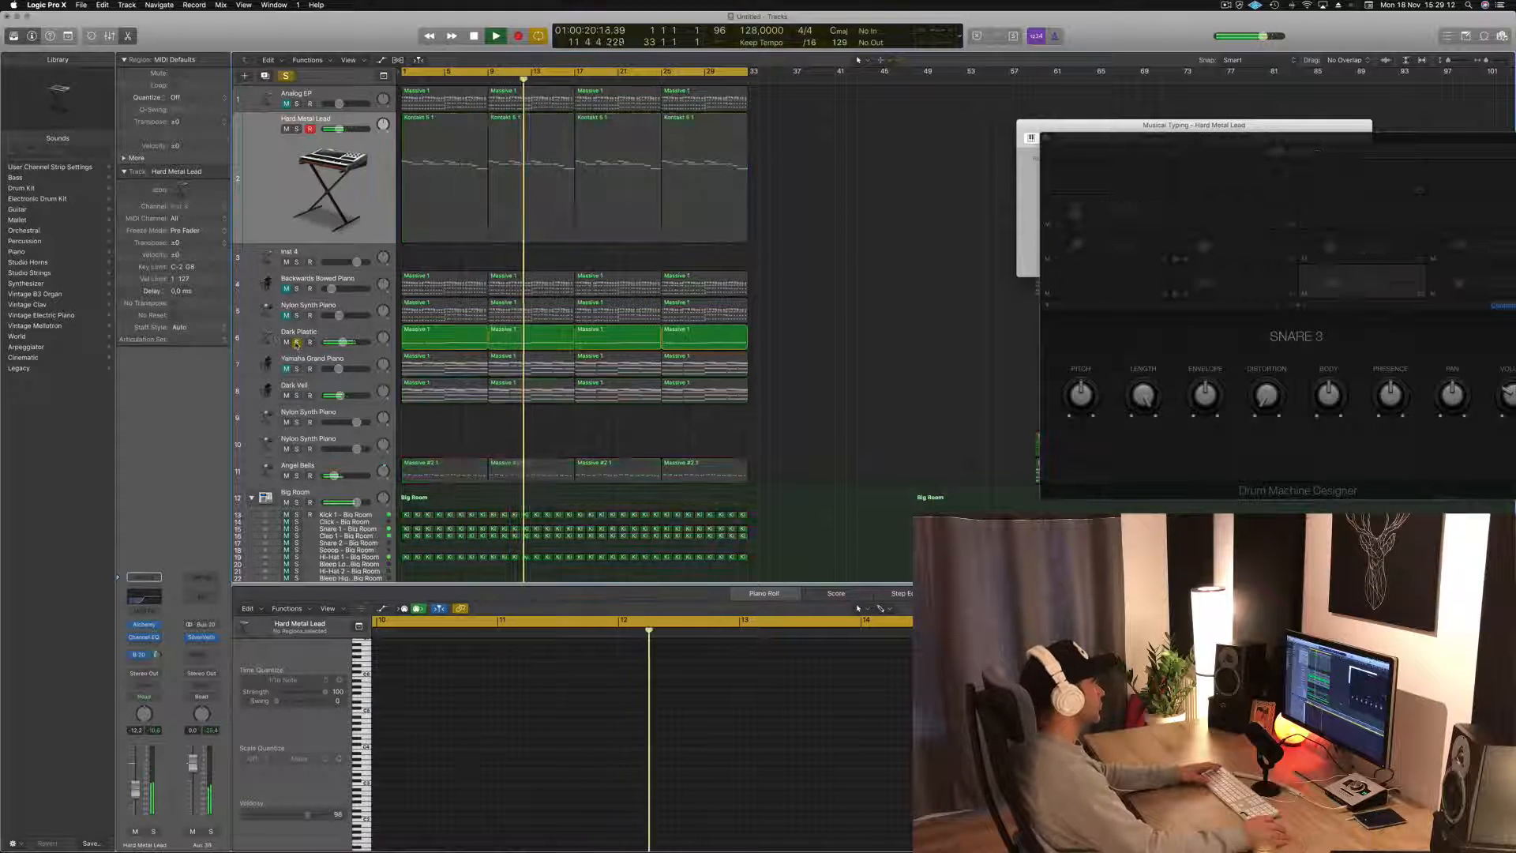
left_click(296, 343)
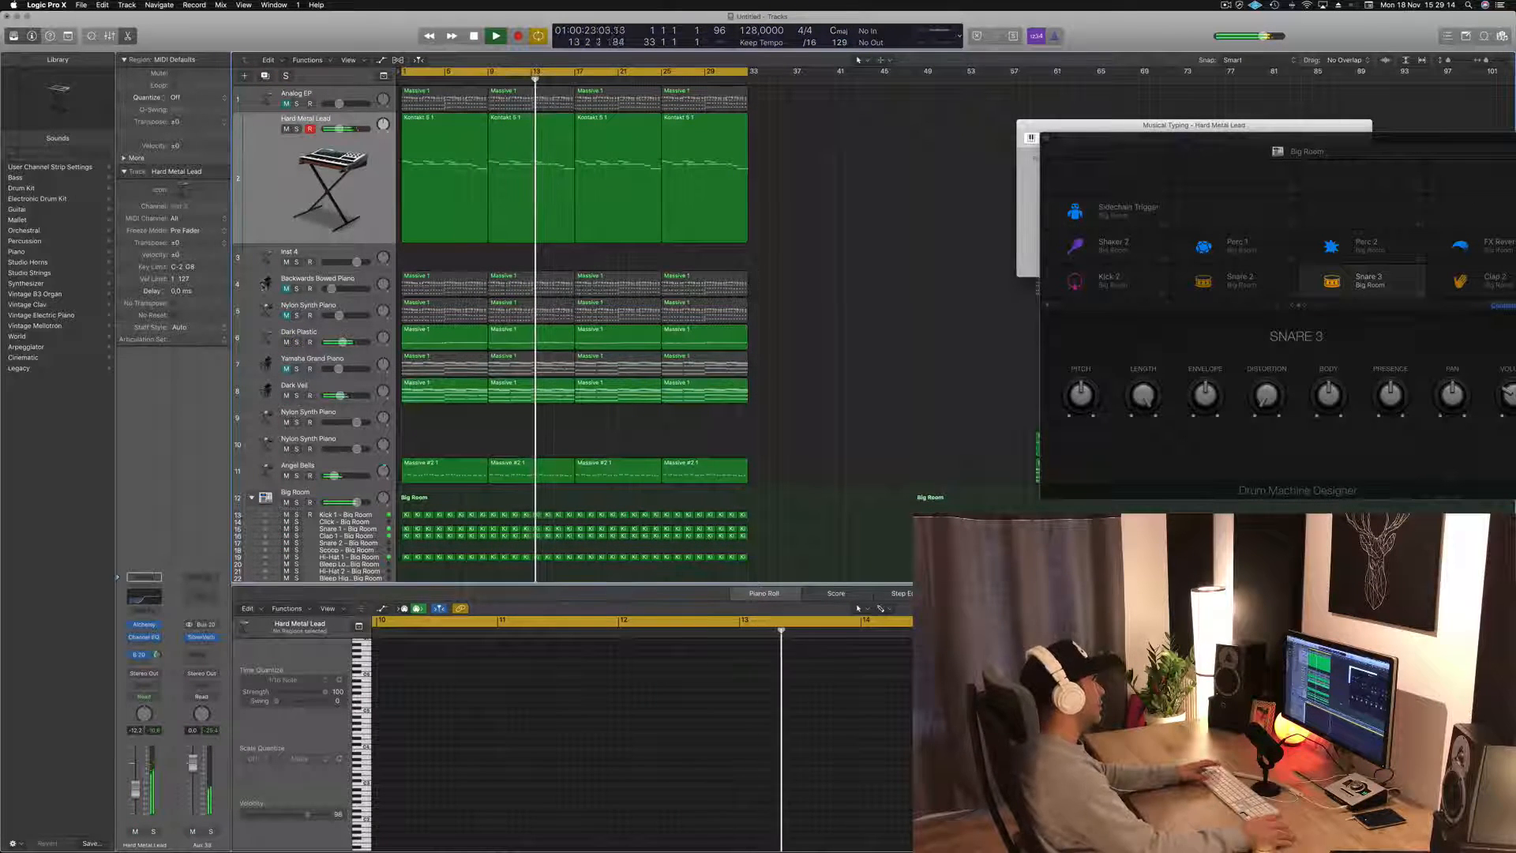
- Briefly solo the Backwards Bowed Piano track, and raise its volume slightly while it plays in the mix
left_click(296, 290)
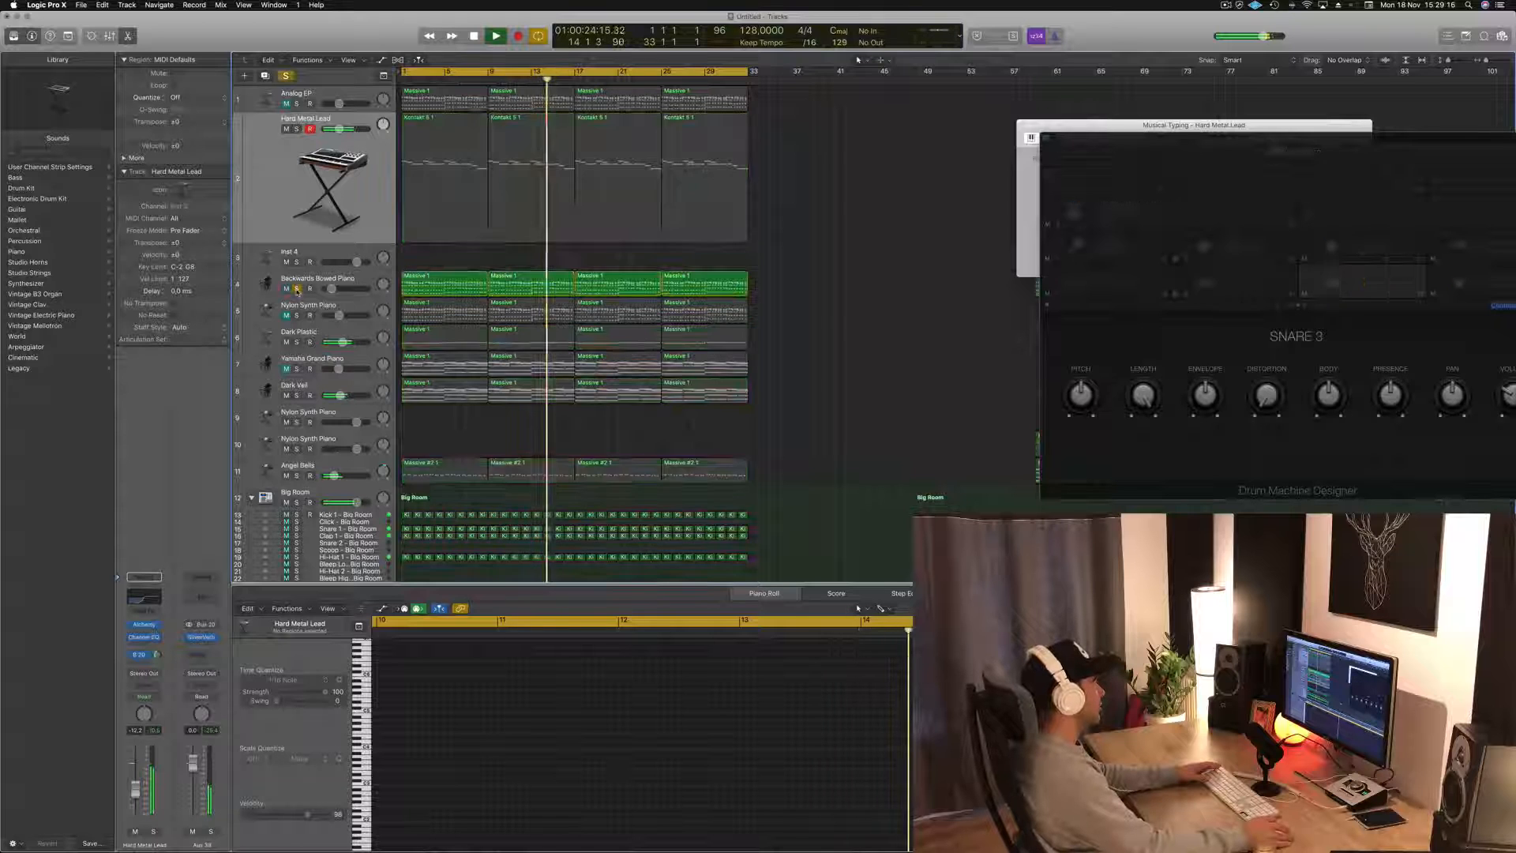
left_click(296, 289)
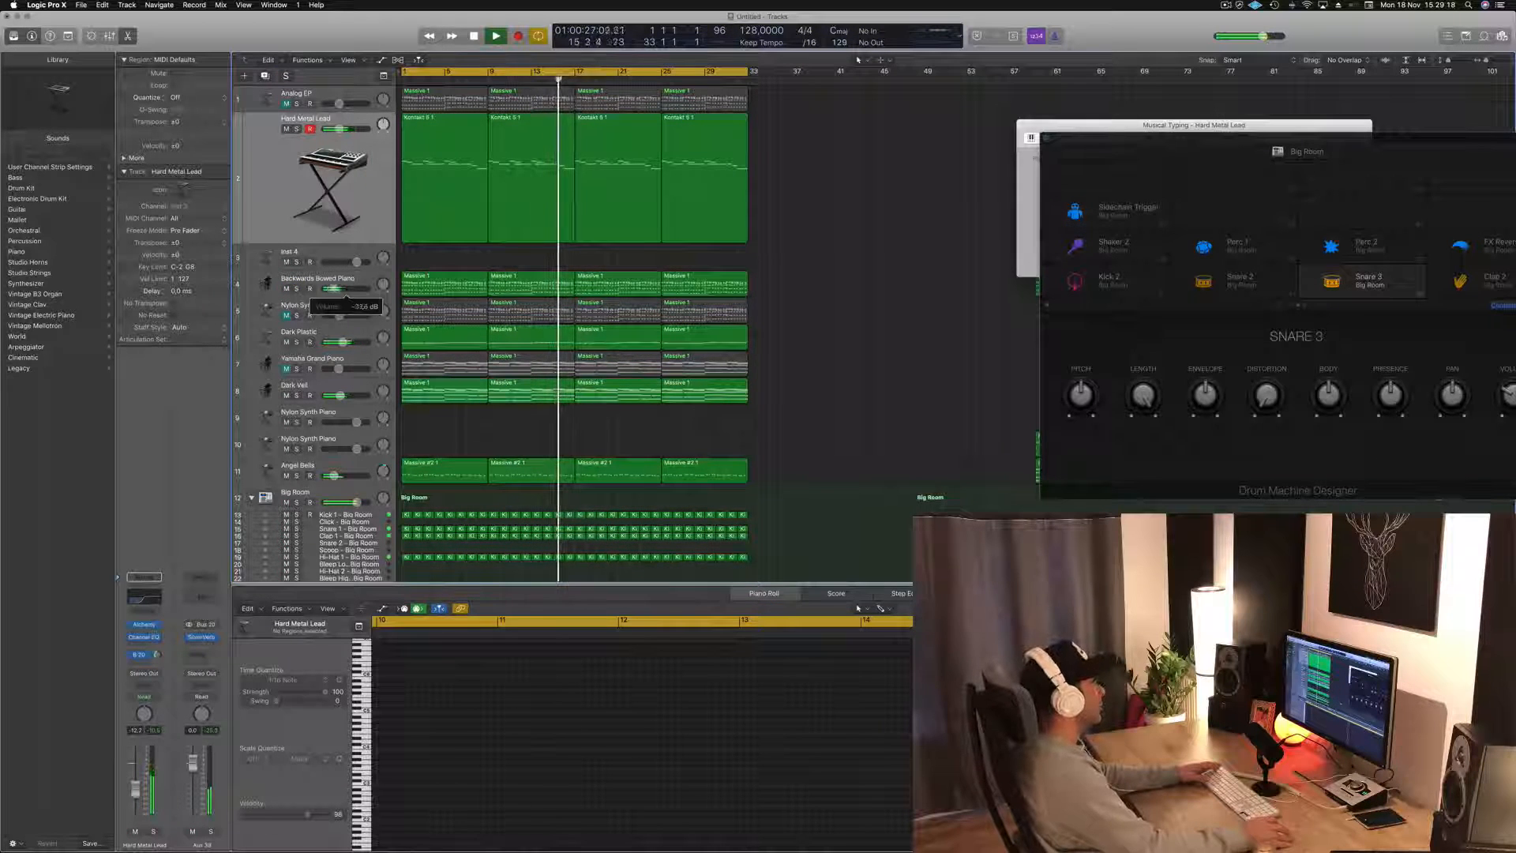
left_click_drag(339, 289, 335, 289)
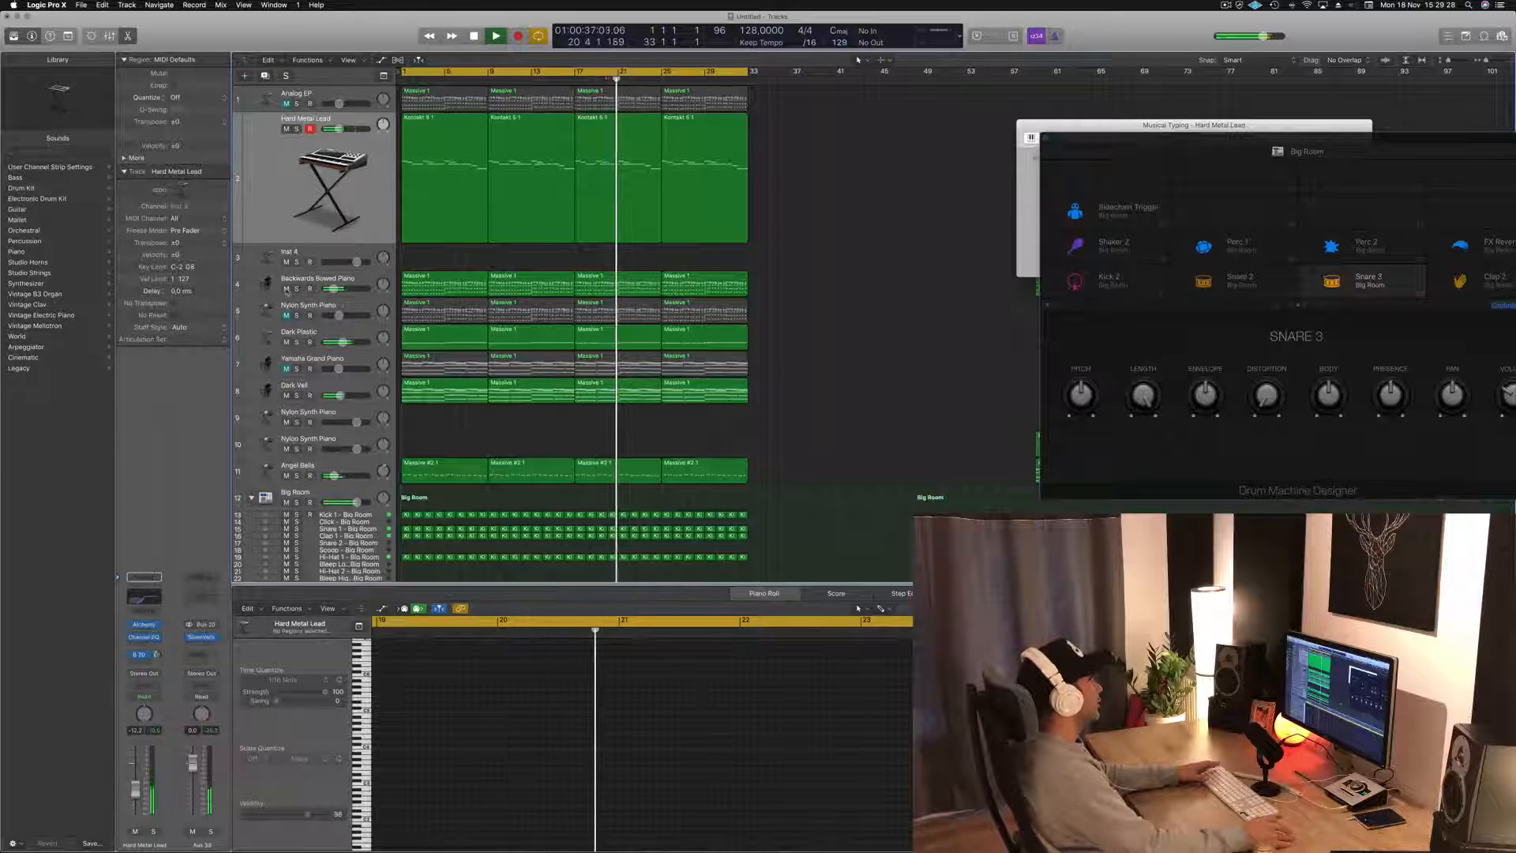
- Solo the Nylon Synth Piano and Analog EP tracks in turn, leaving both unmuted and the Backwards Bowed Piano muted
left_click(296, 315)
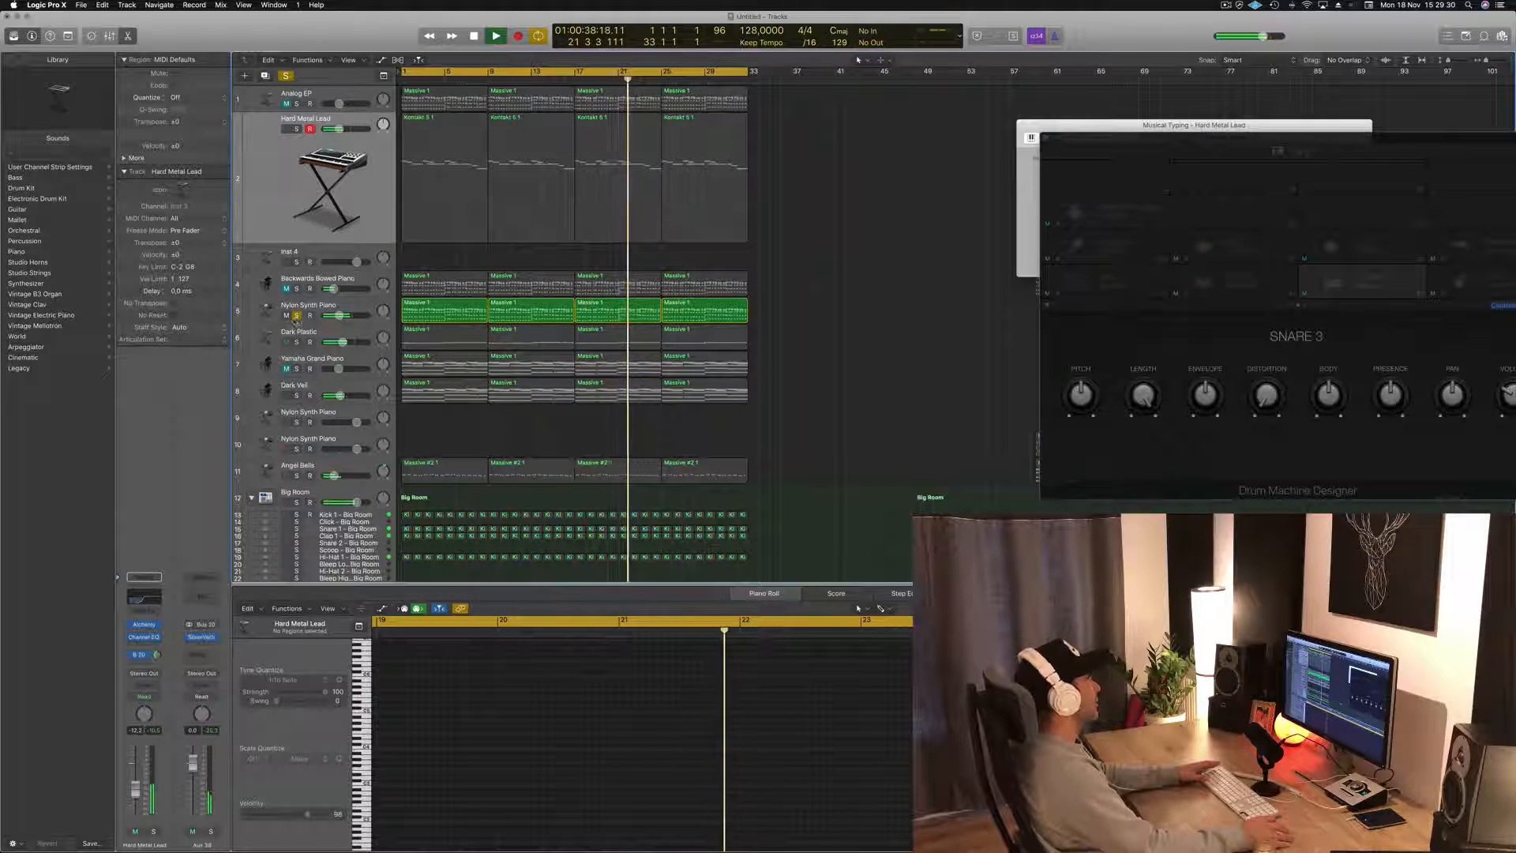
left_click(296, 315)
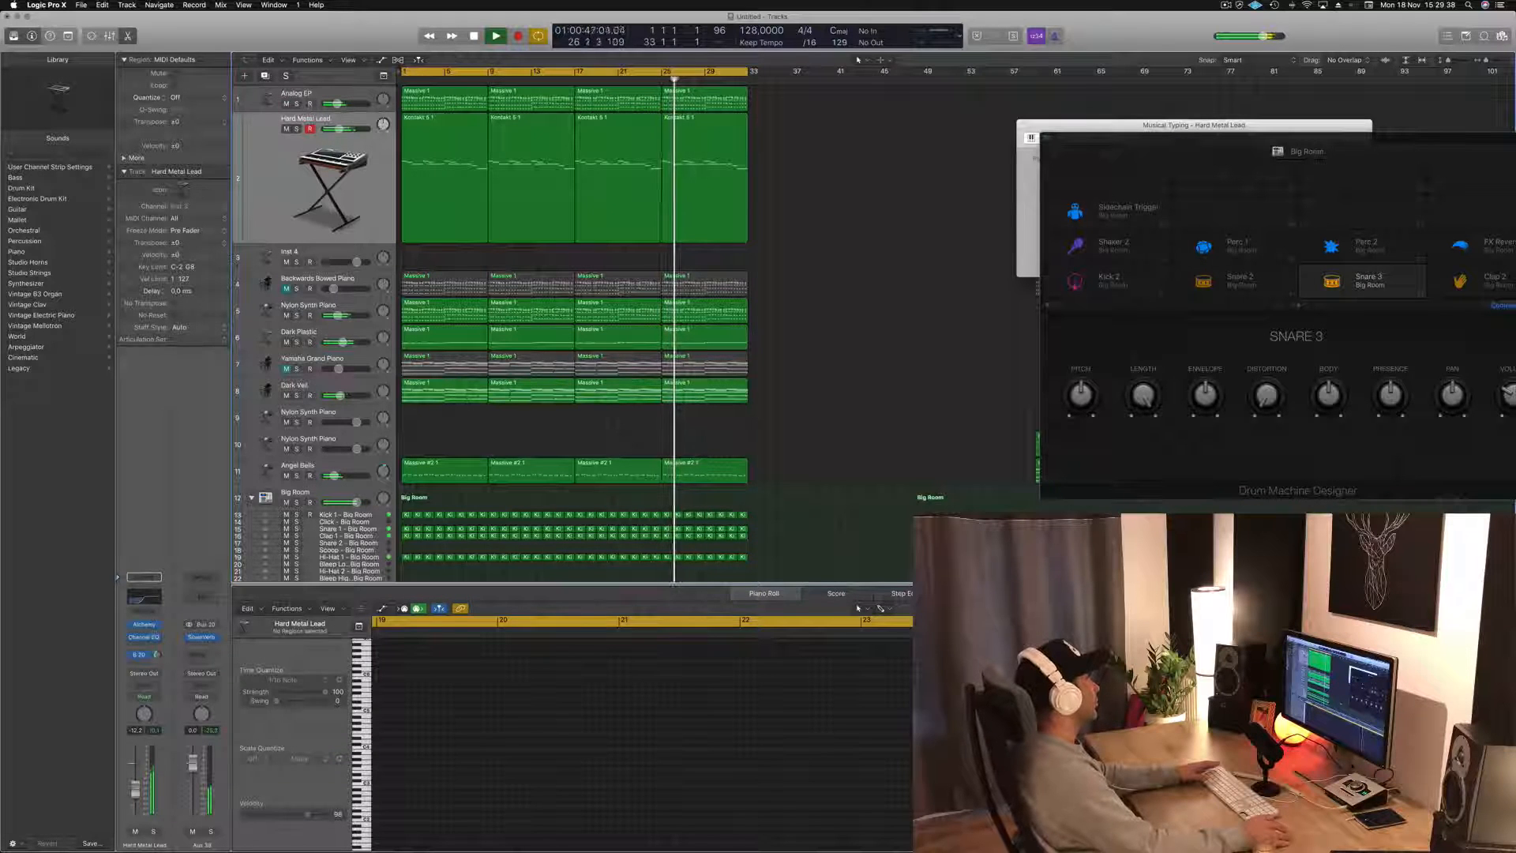
left_click(297, 104)
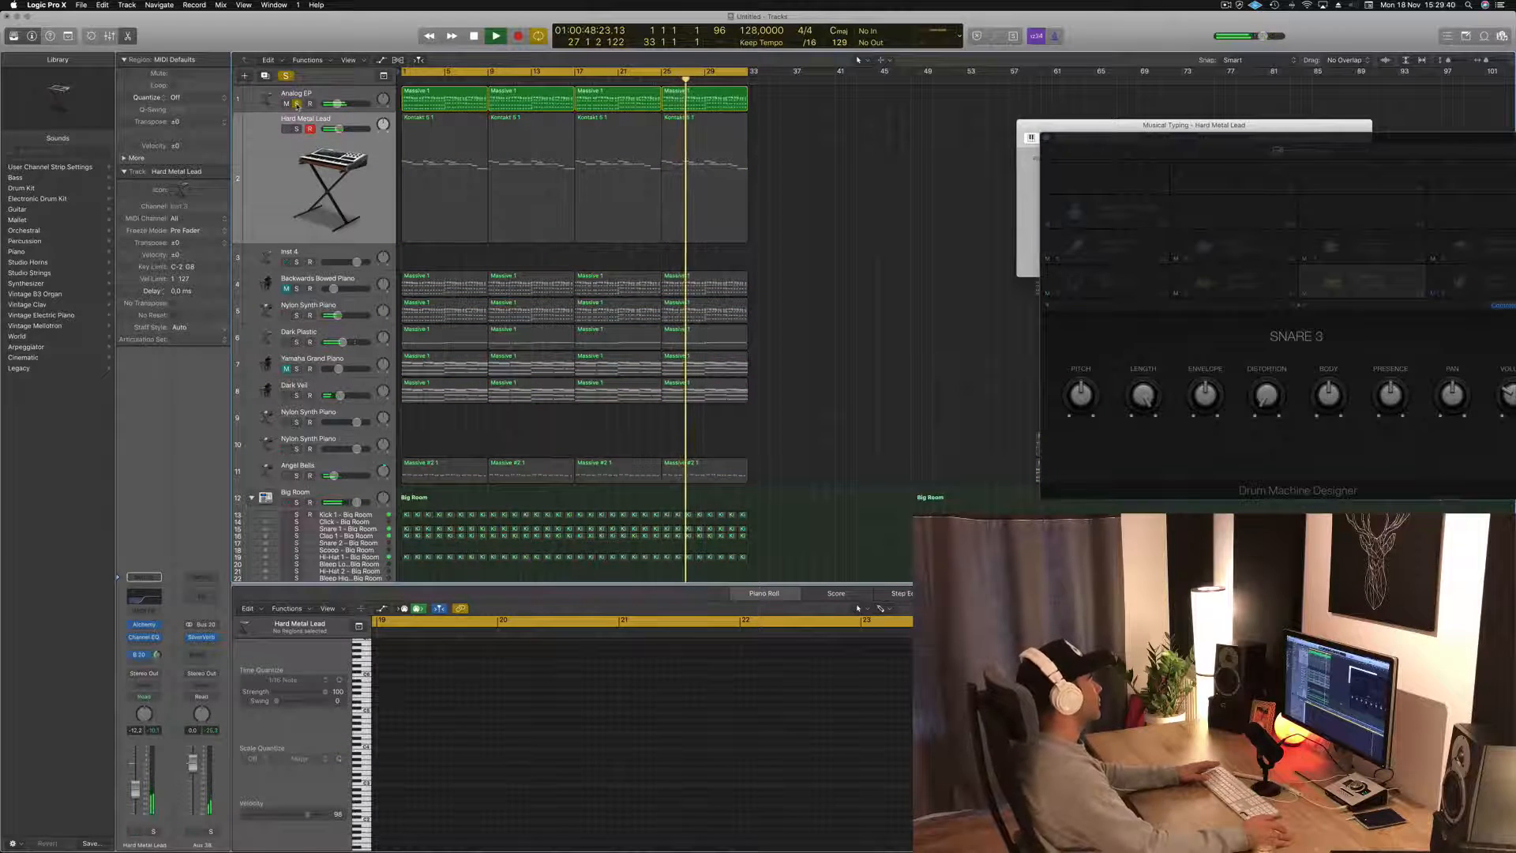
left_click(297, 104)
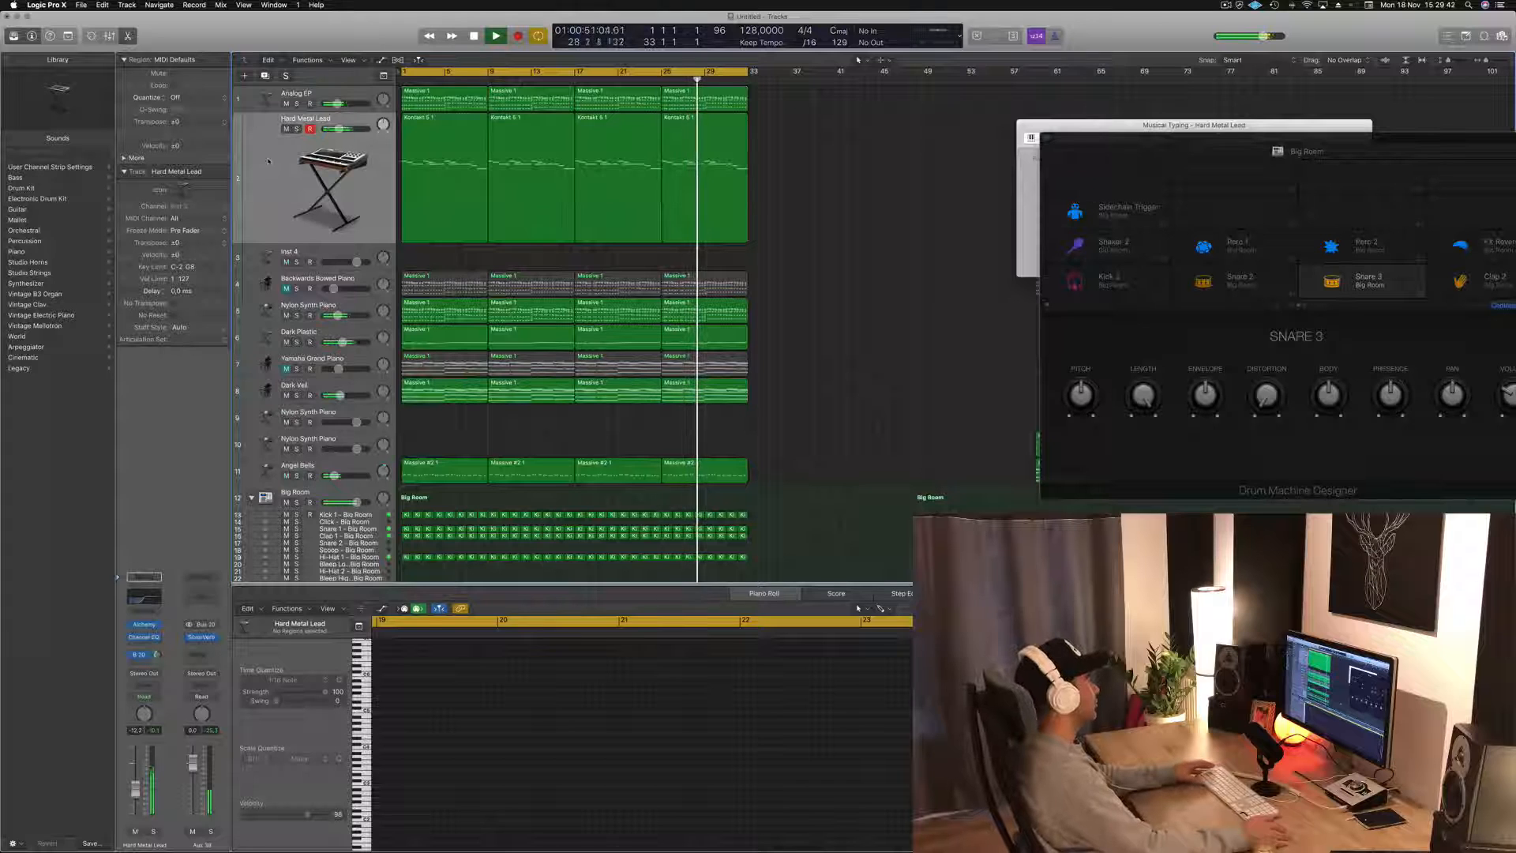
- Move the Musical Typing window aside and close the Drum Machine Designer window, stopping playback
left_click_drag(1166, 126, 864, 117)
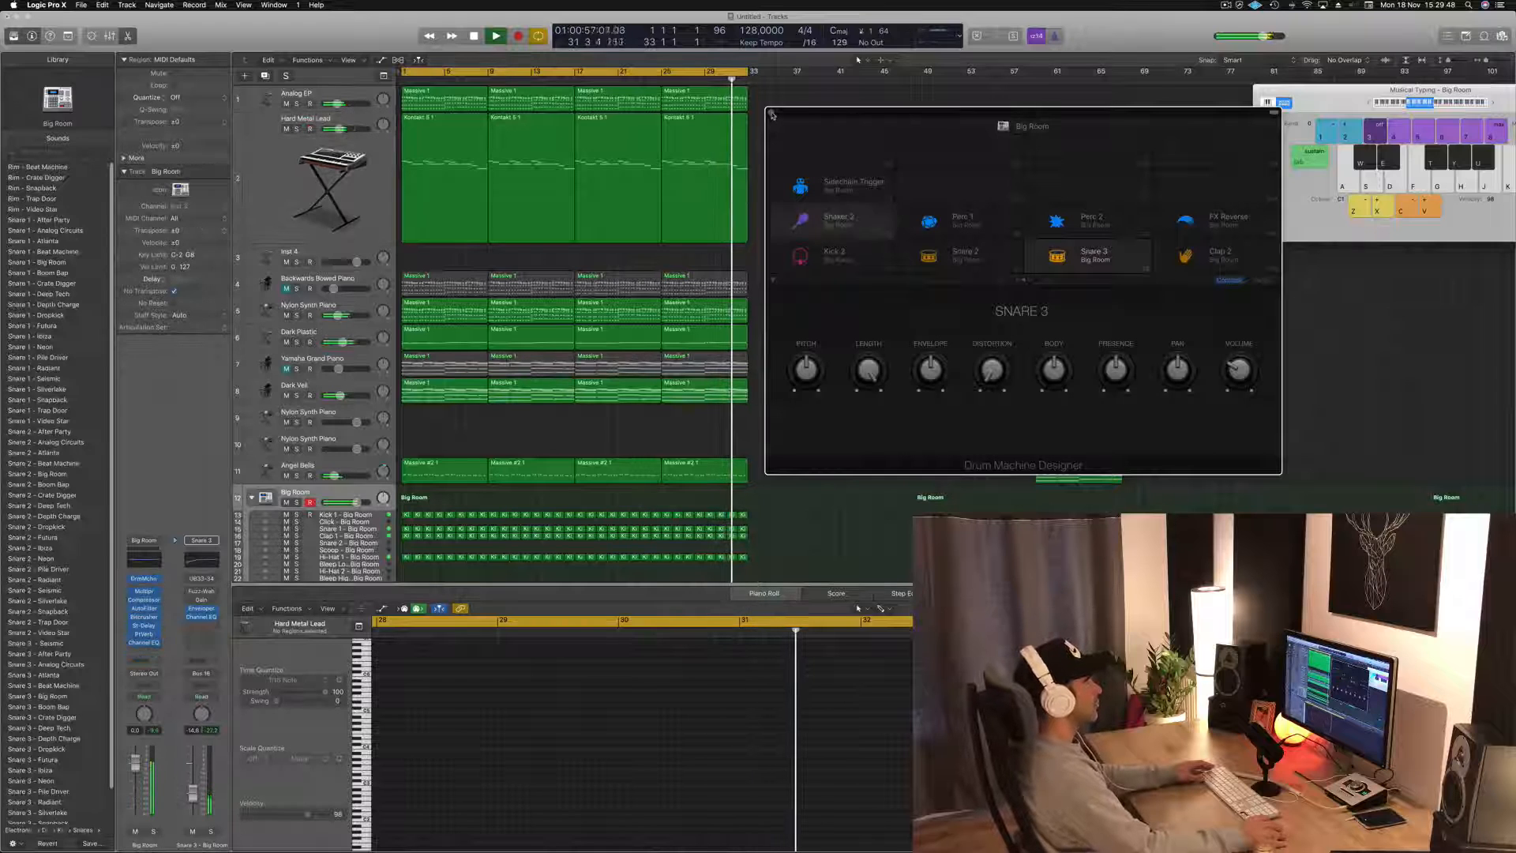
left_click(772, 113)
key("space")
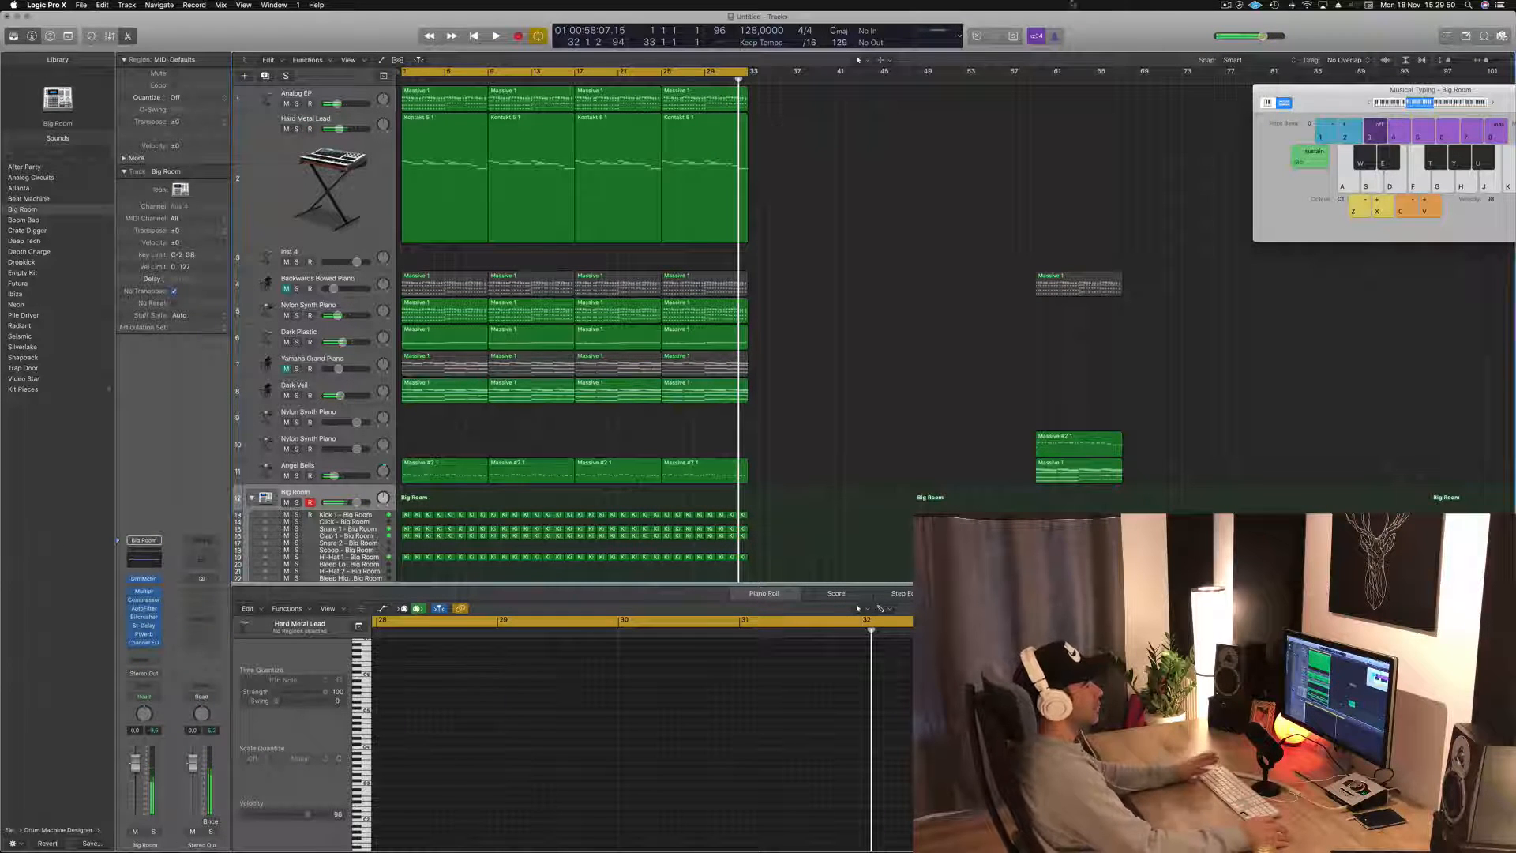
left_click(1225, 6)
left_click(957, 188)
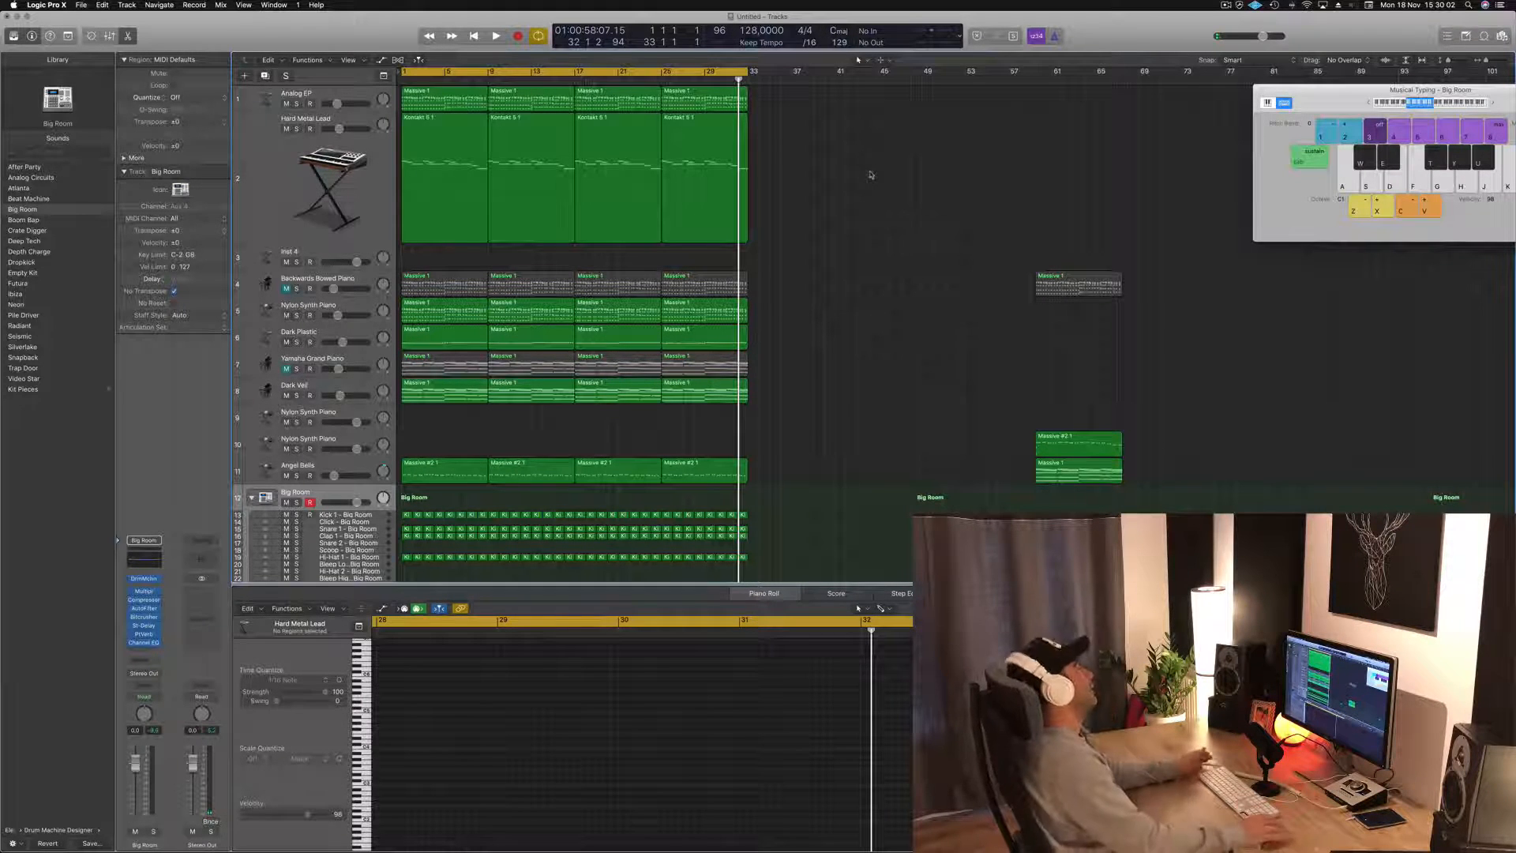
- Play the loop from the start and briefly solo the Angel Bells track to check it
key("space")
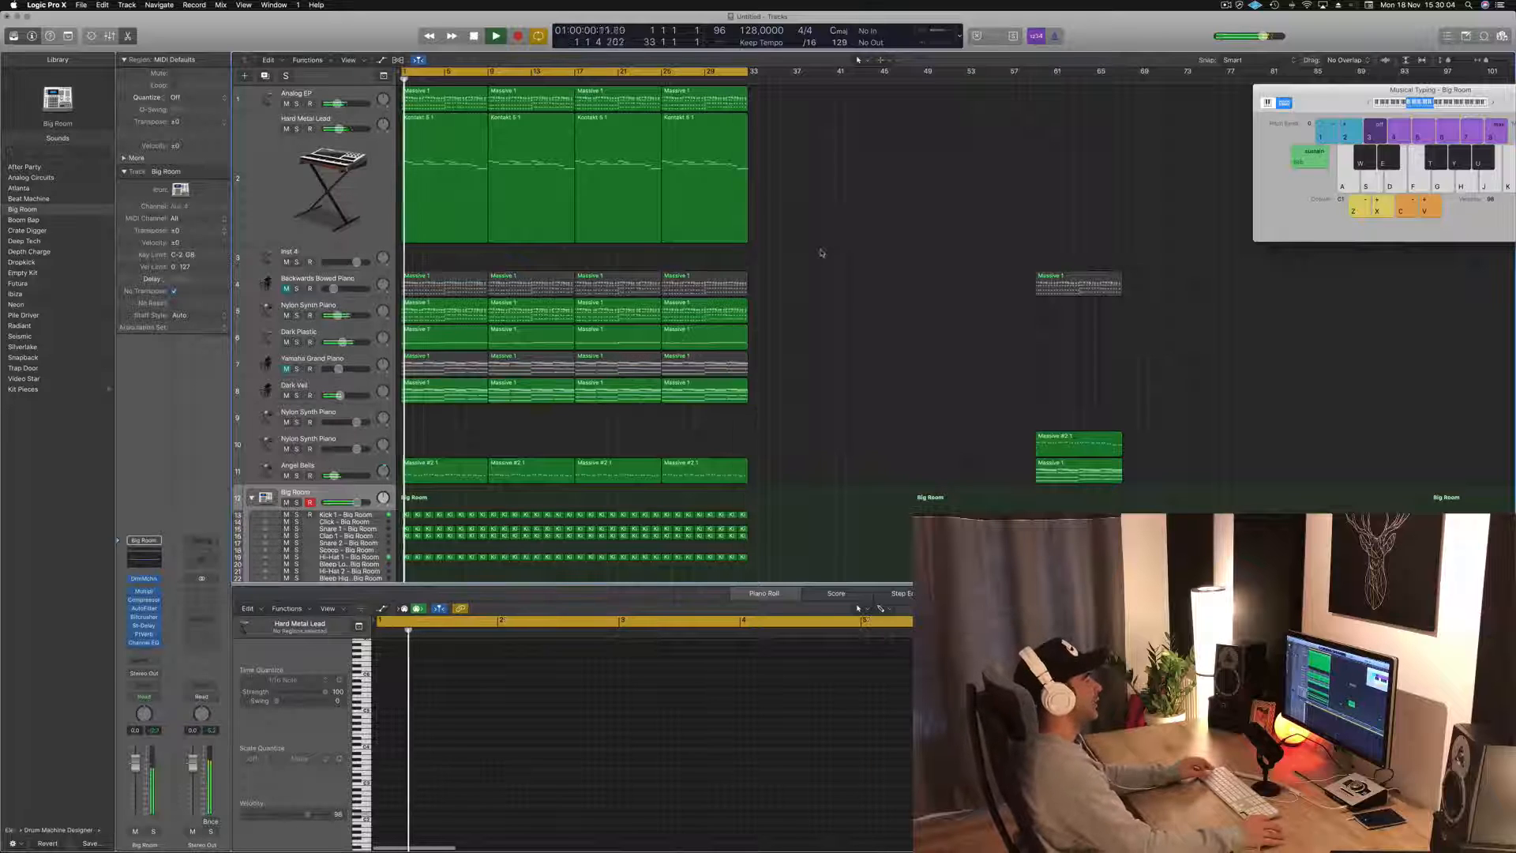
key("super+Left")
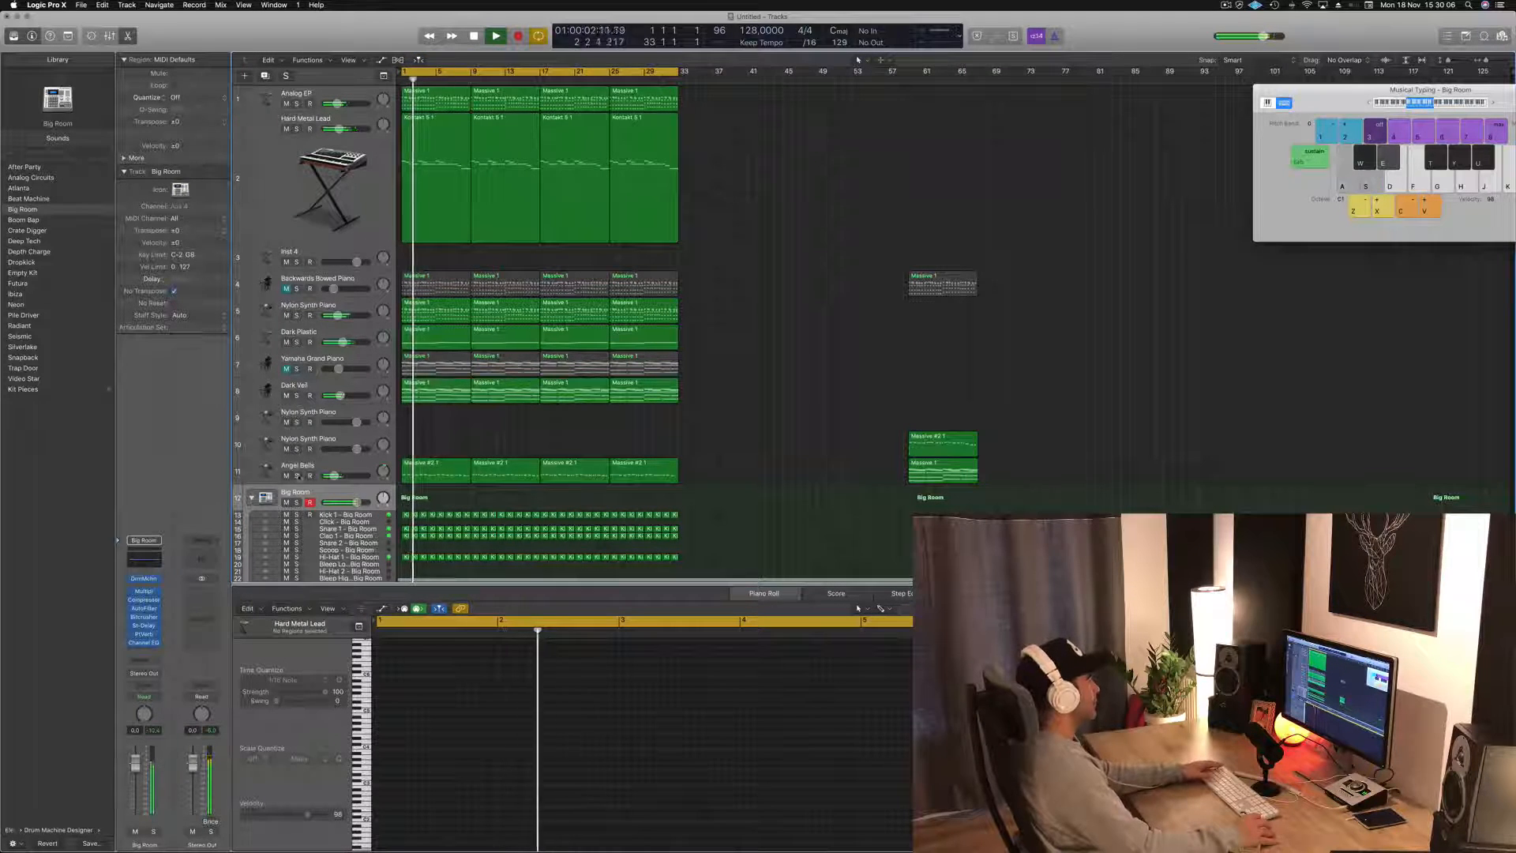
left_click(296, 476)
left_click(297, 475)
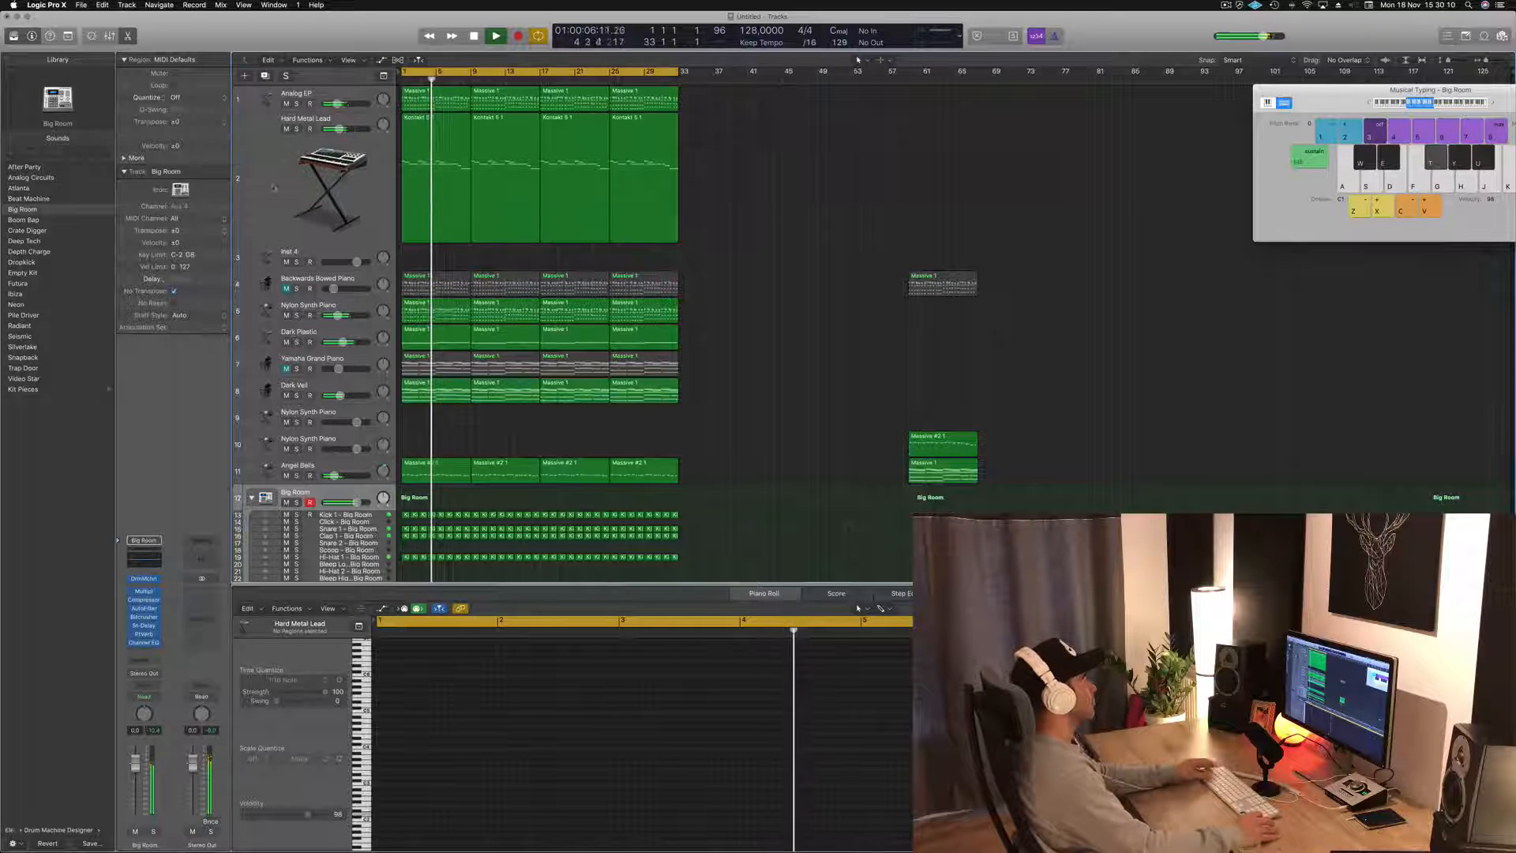
- Copy the first Hi-Hat 1 region onto the Perc 1 drum track and show its notes in the Piano Roll
left_click(304, 162)
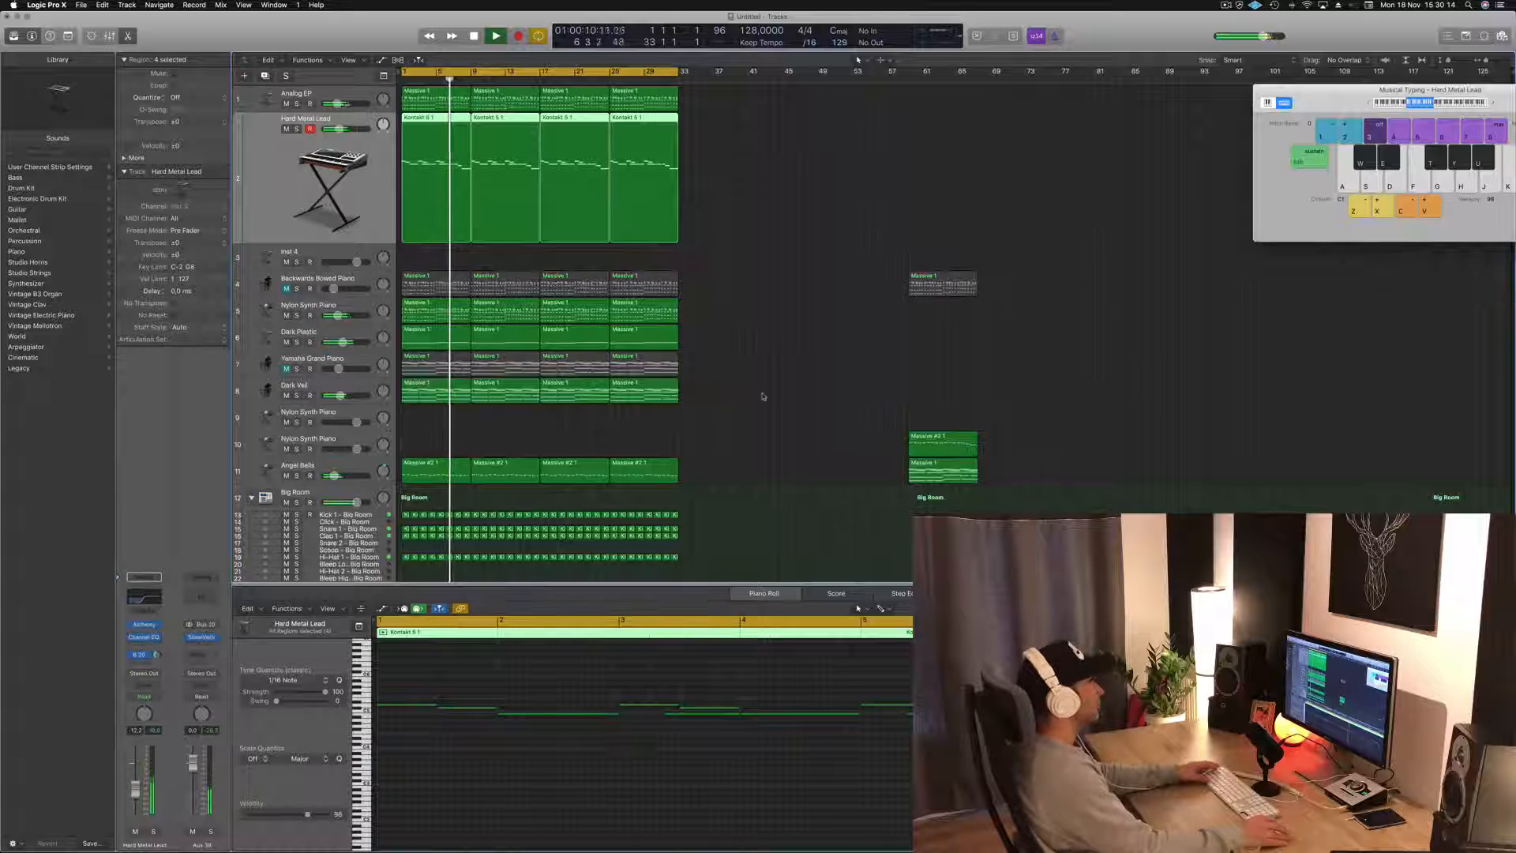
scroll(762, 396, "down", 4)
left_click(751, 411)
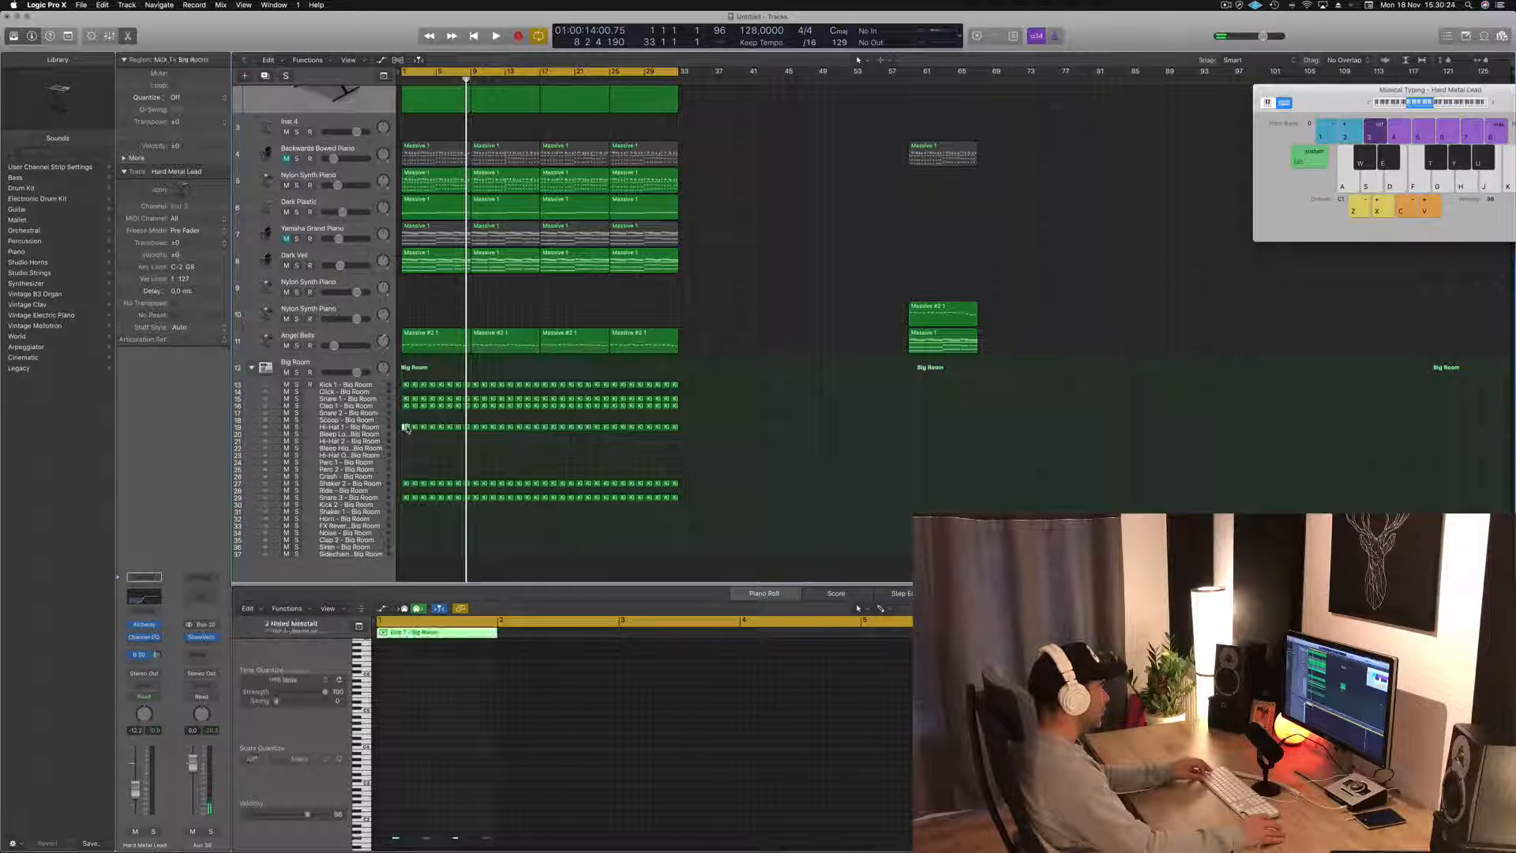
left_click_drag(406, 428, 406, 463)
scroll(406, 463, "up", 10)
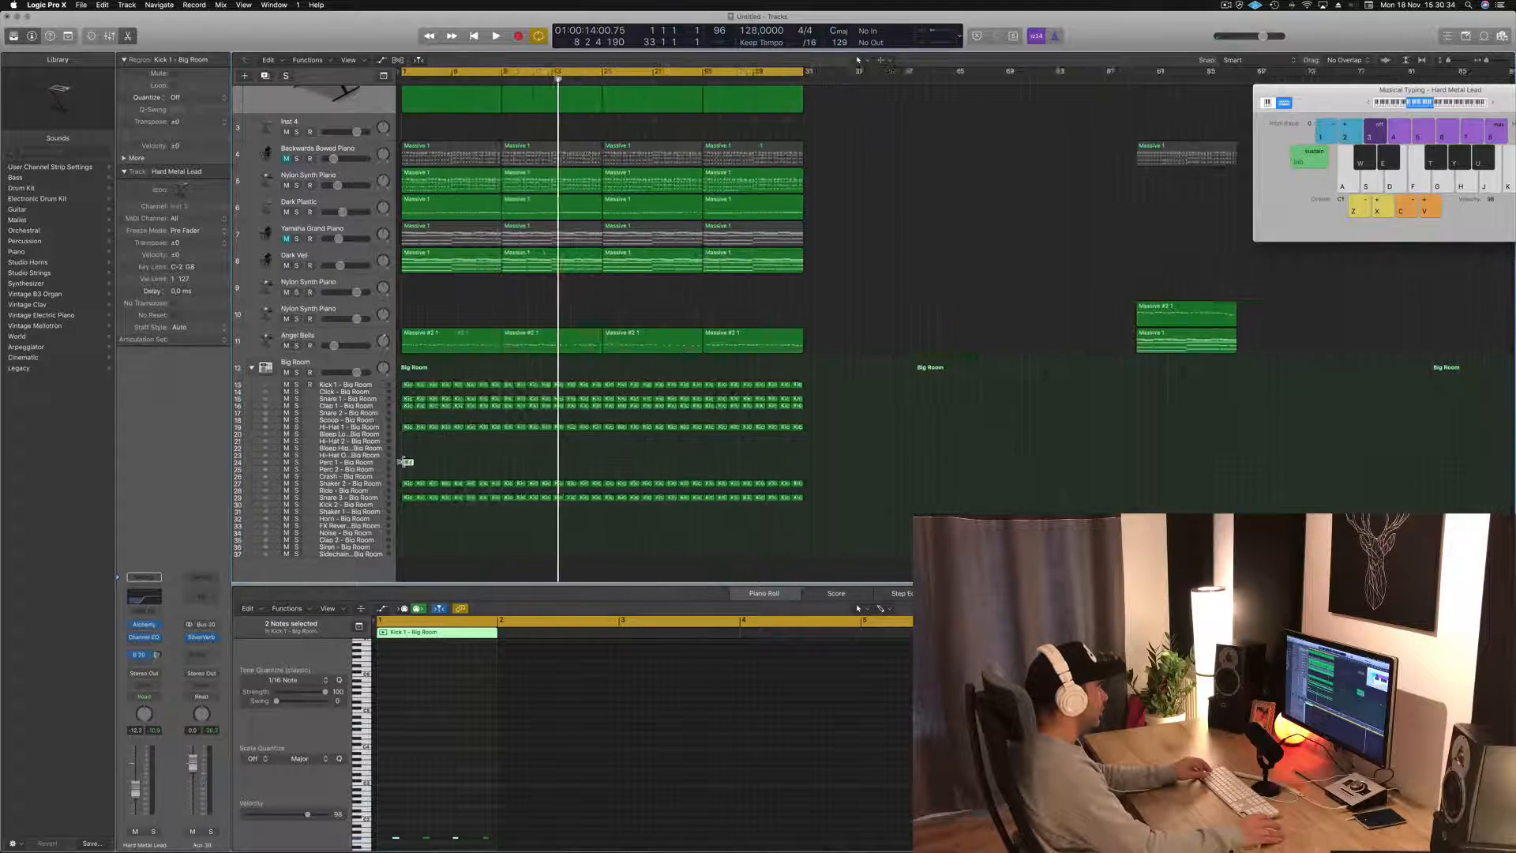
key("e")
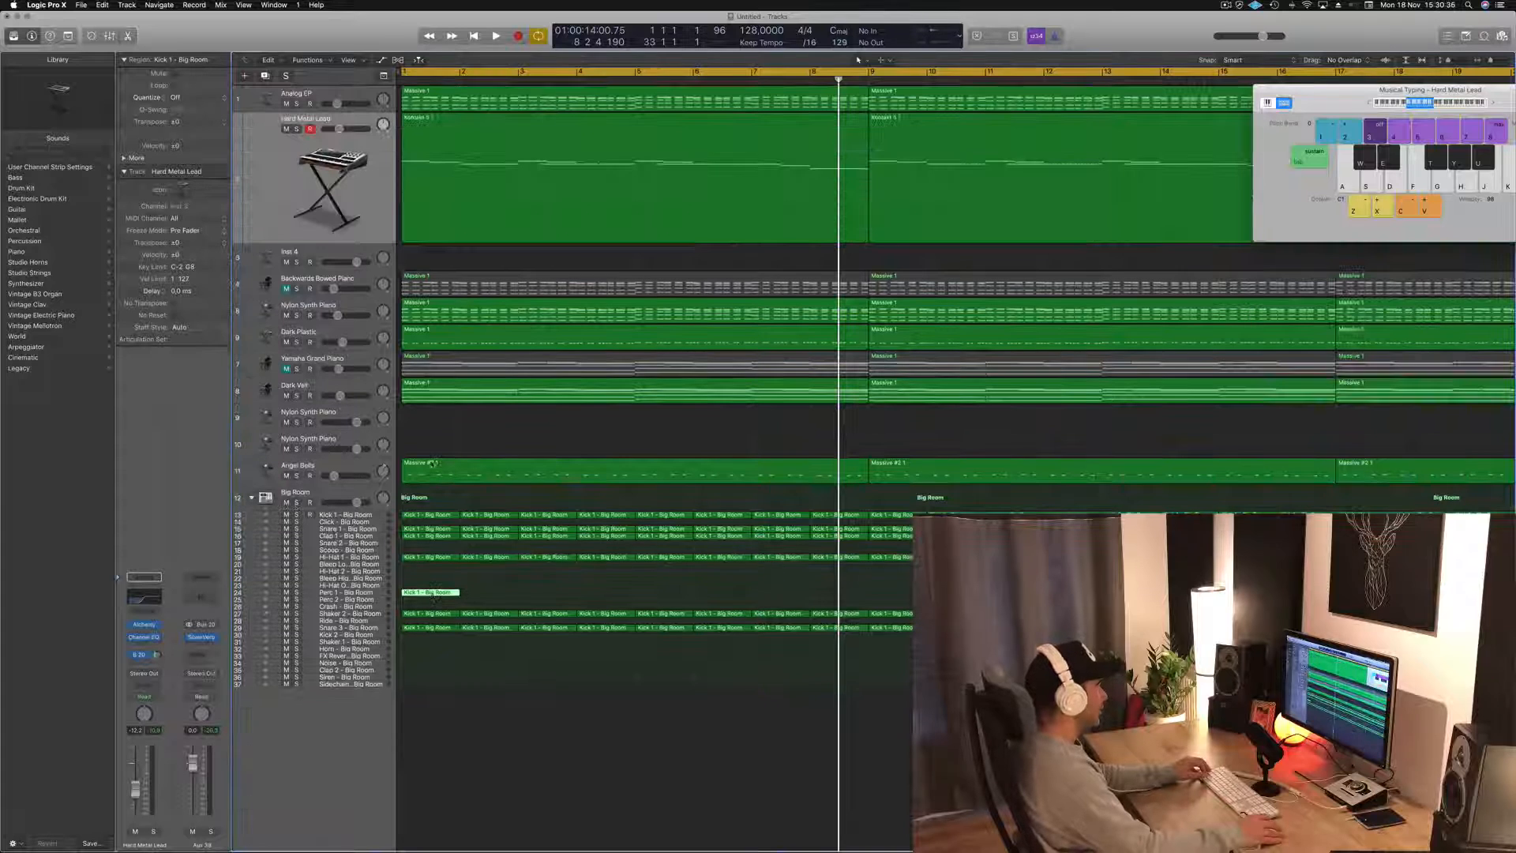
key("e")
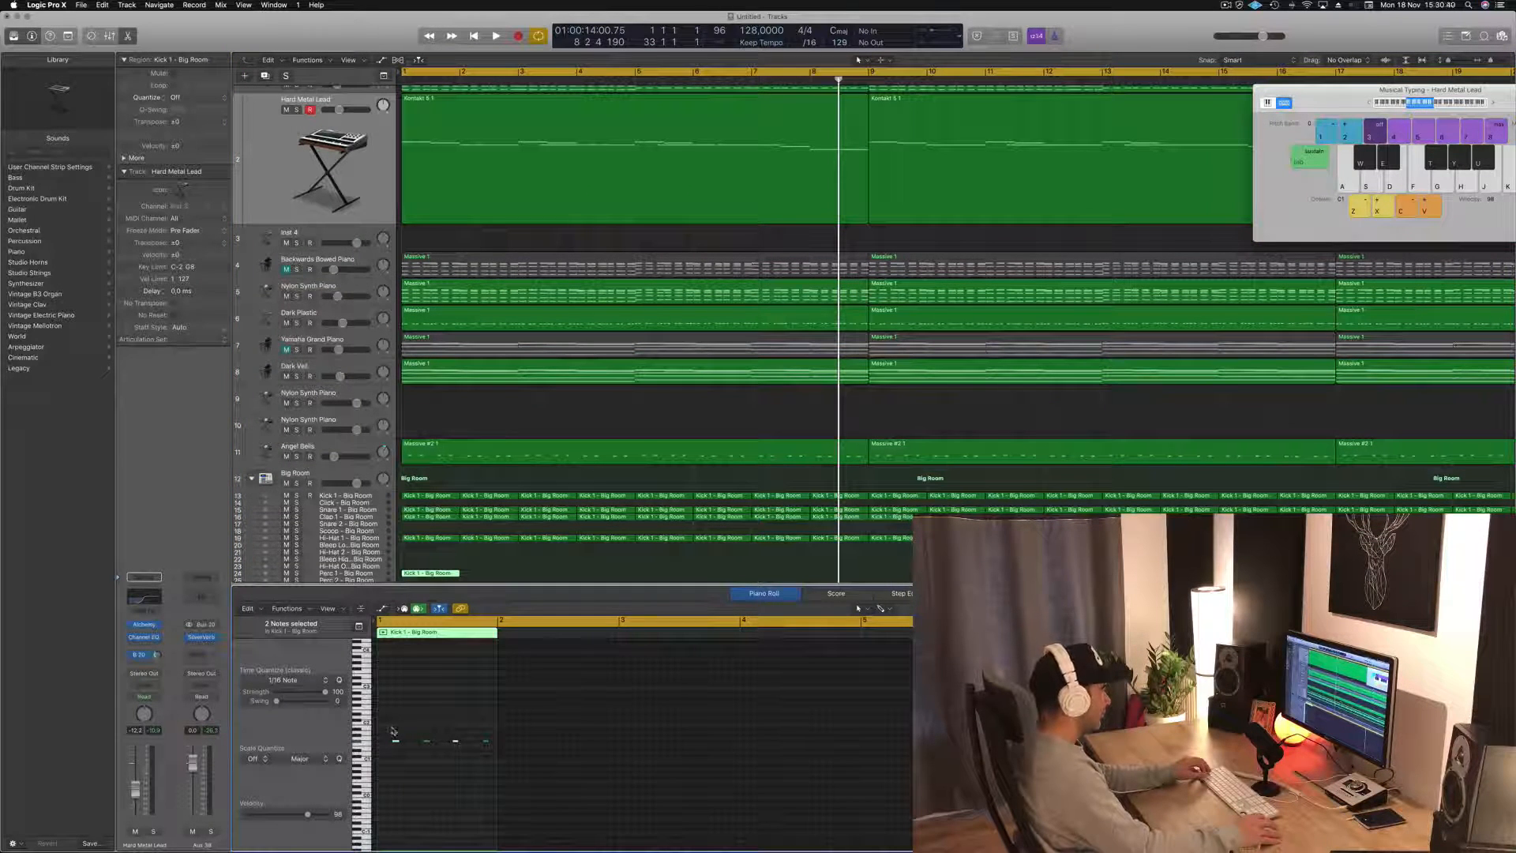
- Delete all but the last note of the copied Perc 1 region and check it against the playing loop
left_click_drag(393, 731, 542, 776)
key("BackSpace")
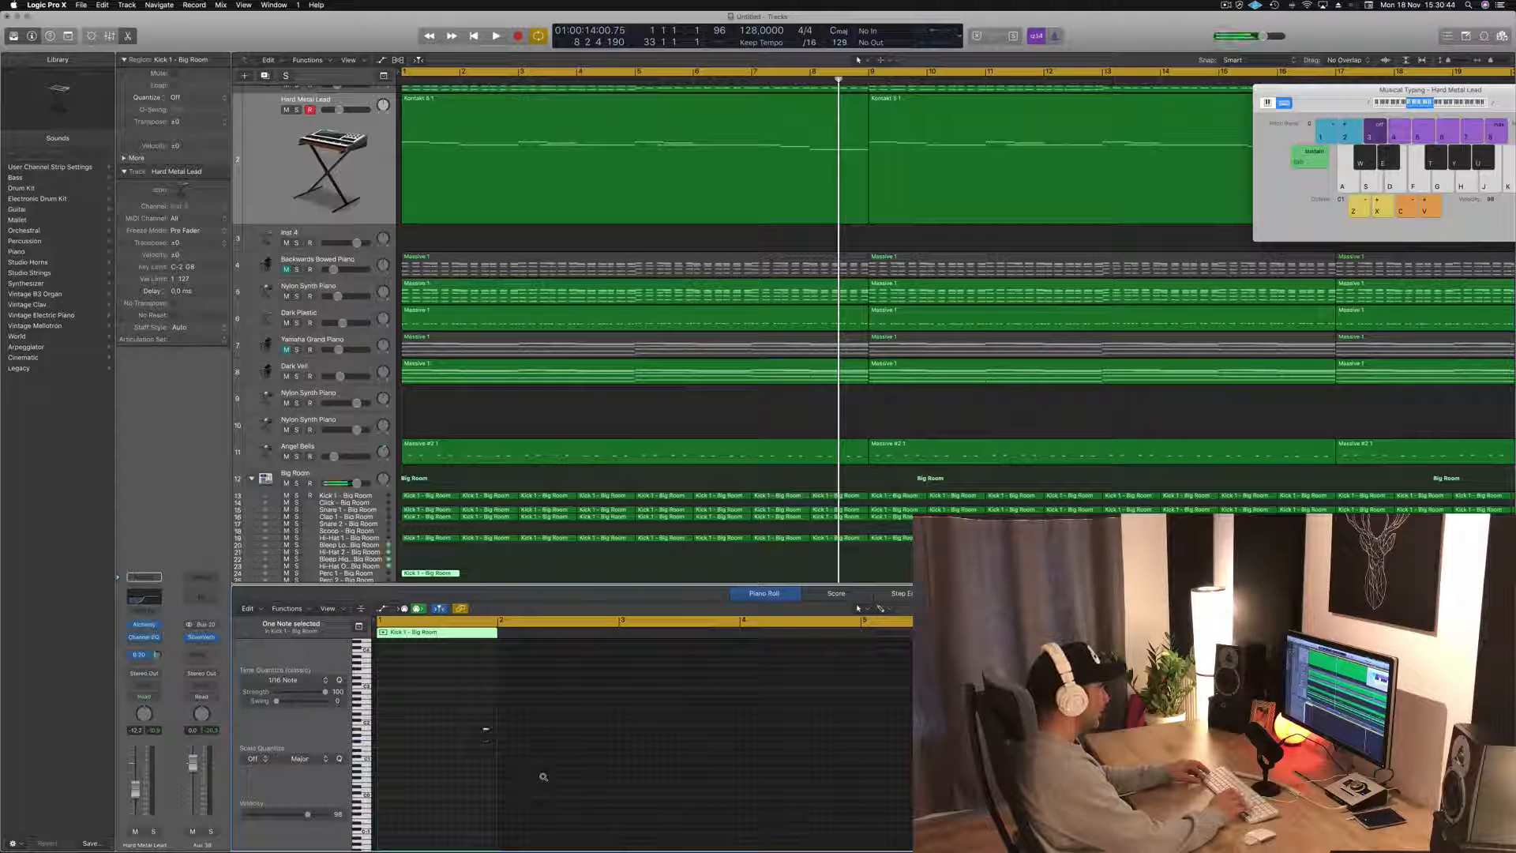
key("space")
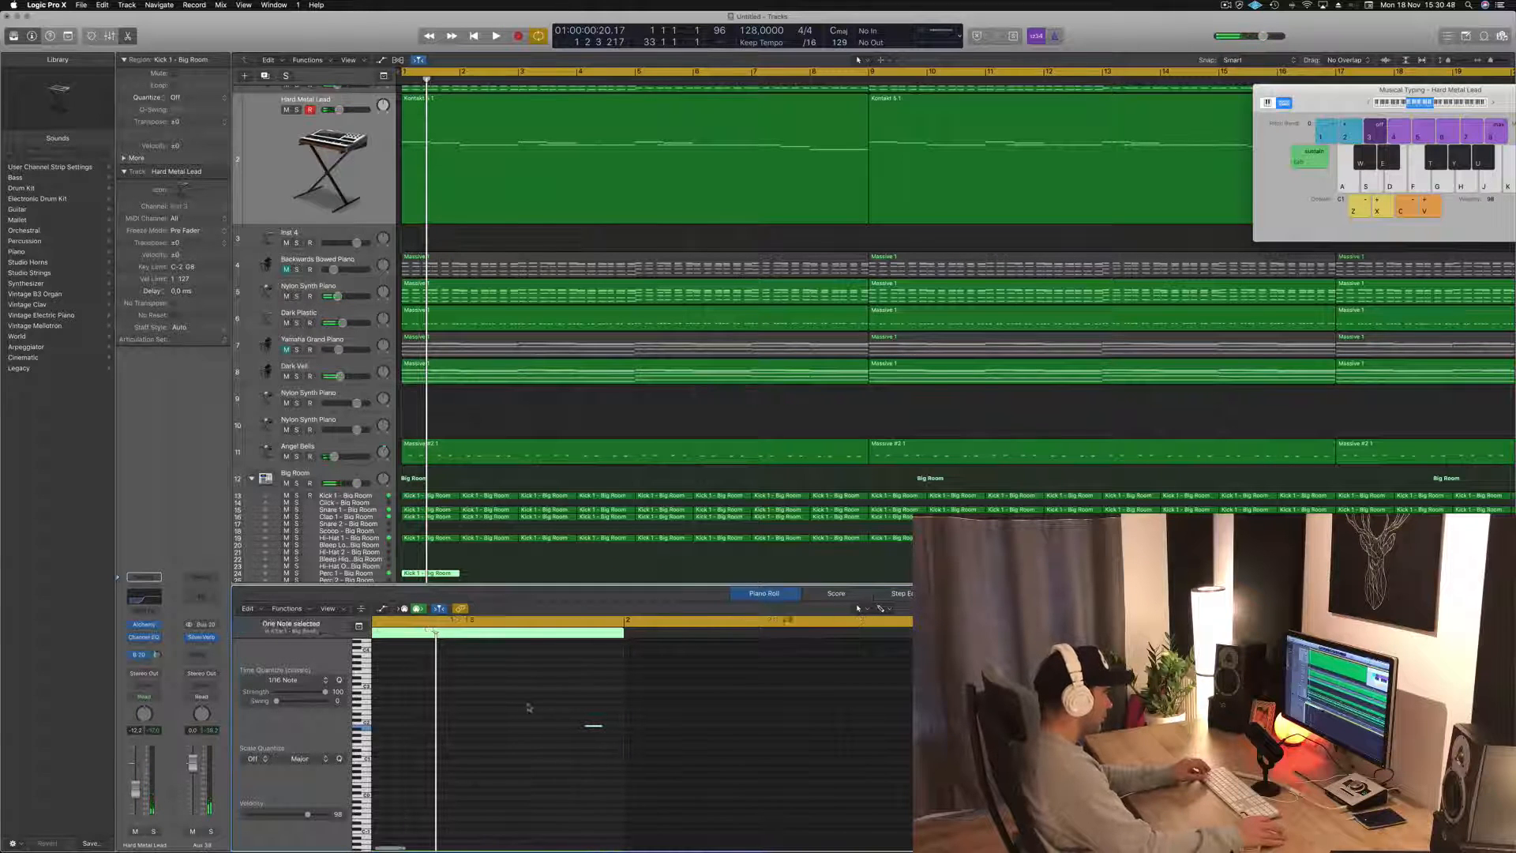
- Build a three-note pattern in the Perc 1 region, with one note early in the bar and two copies in its second half
scroll(529, 708, "left", 3)
left_click_drag(655, 729, 563, 727)
key("space")
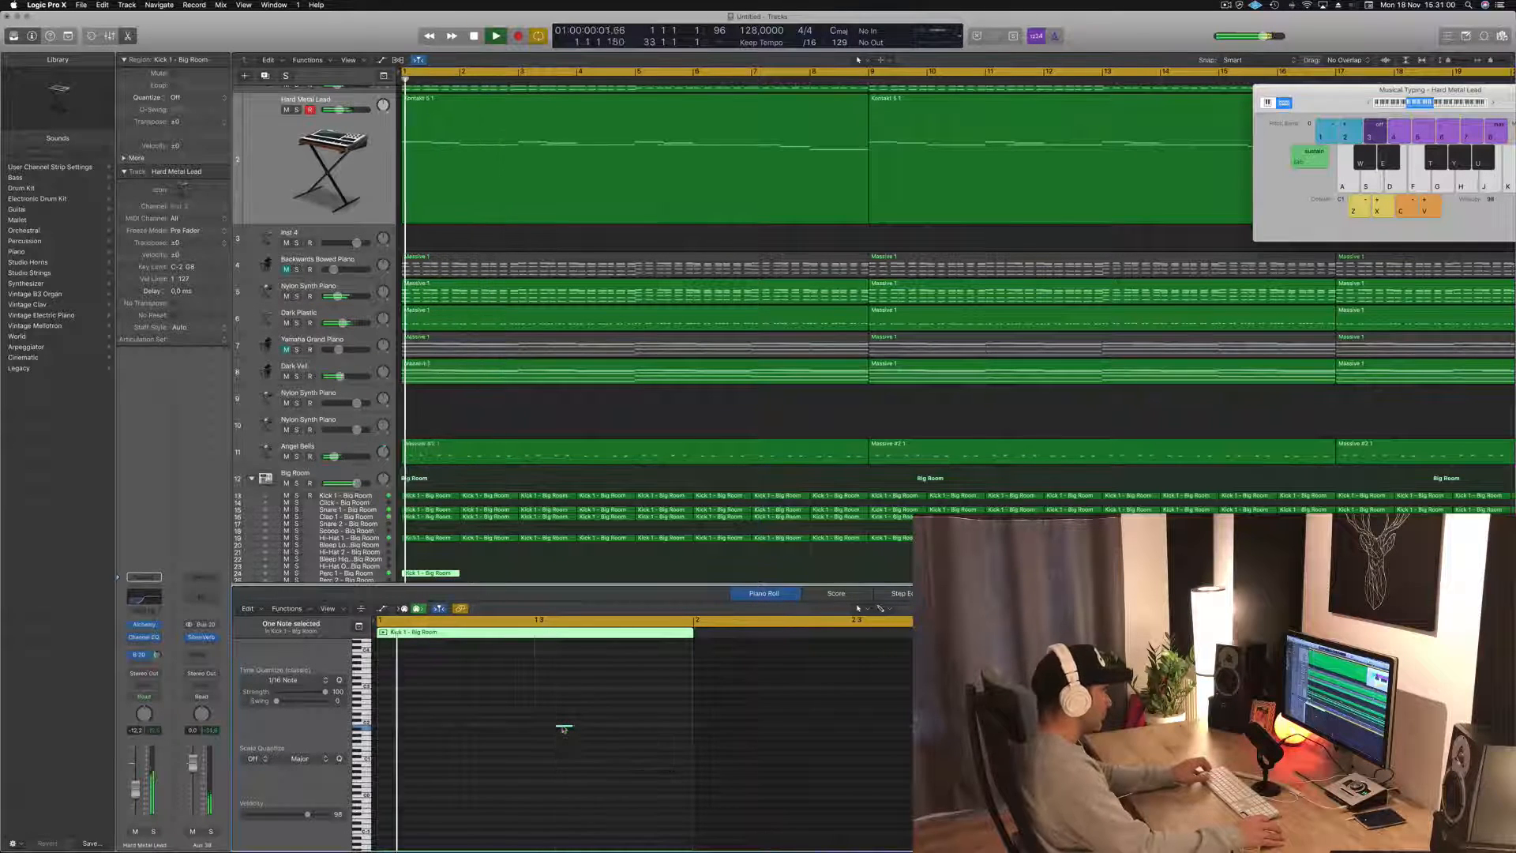
key("super+z")
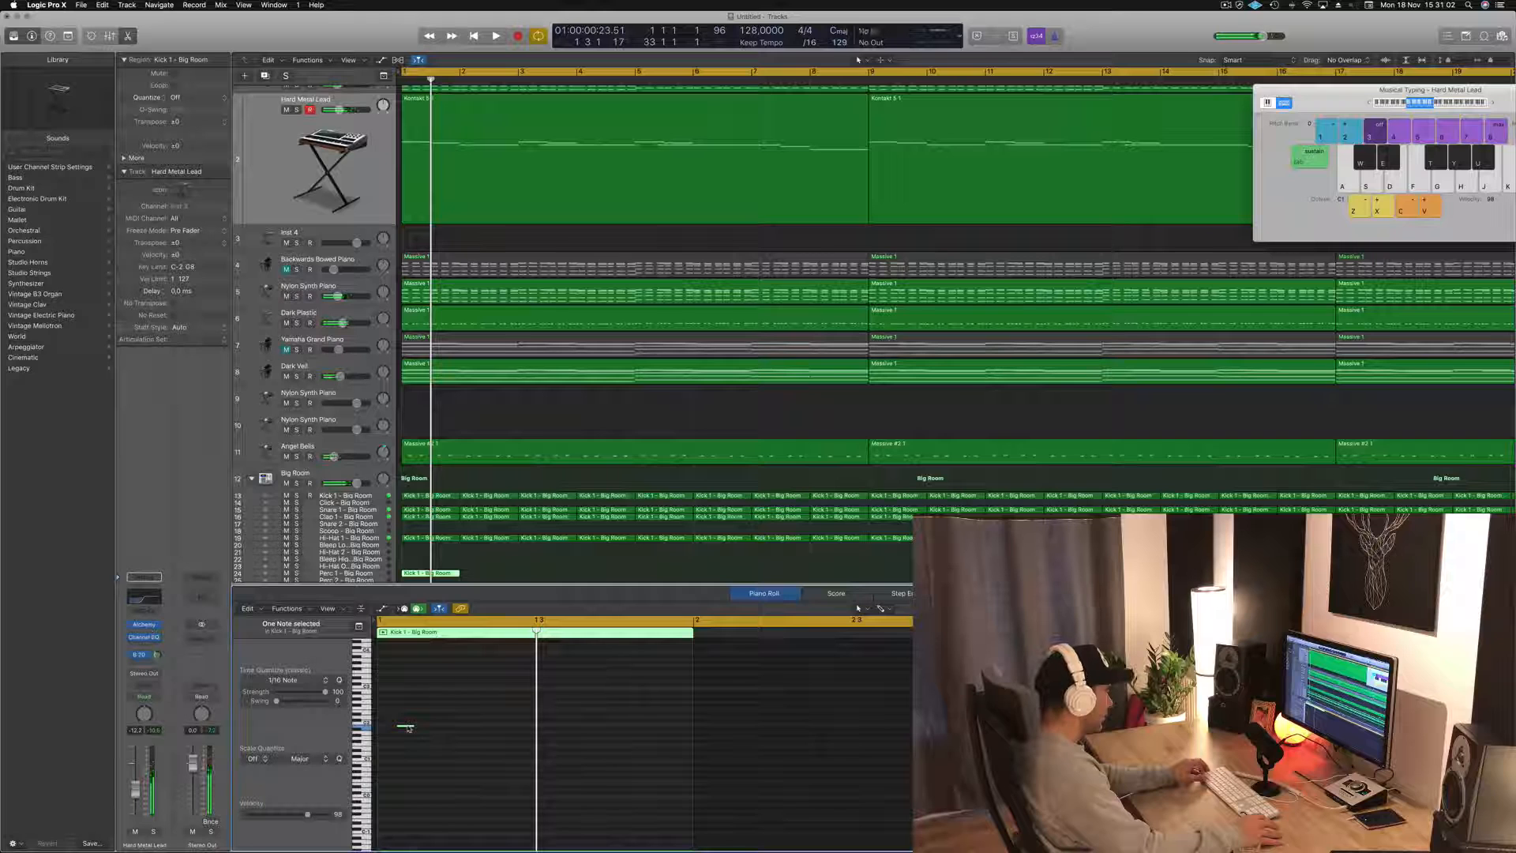
left_click_drag(406, 727, 565, 726)
key("space")
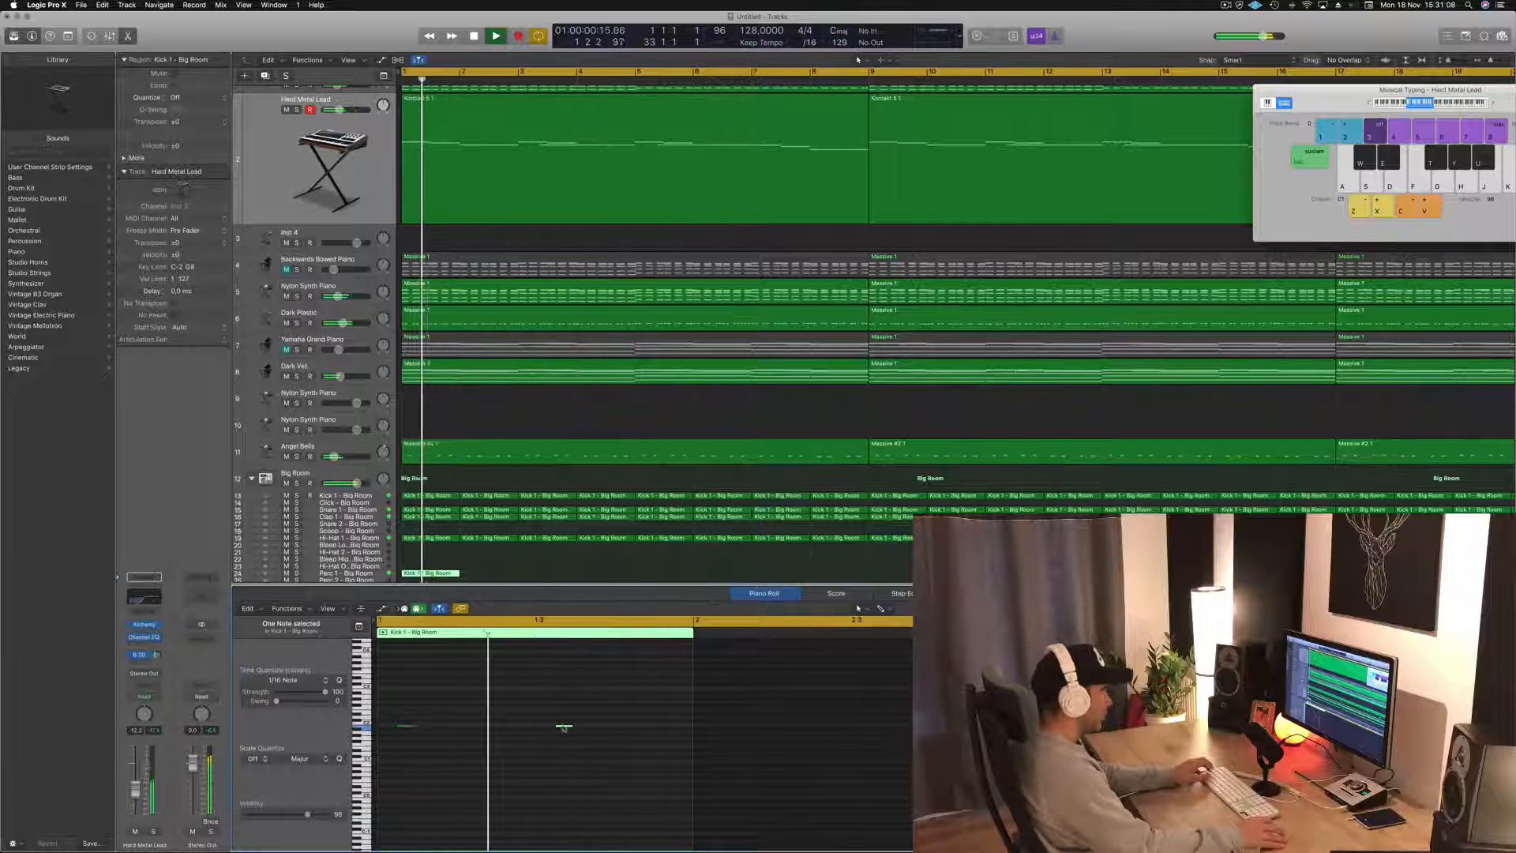
left_click_drag(567, 725, 580, 727)
scroll(485, 690, "left", 2)
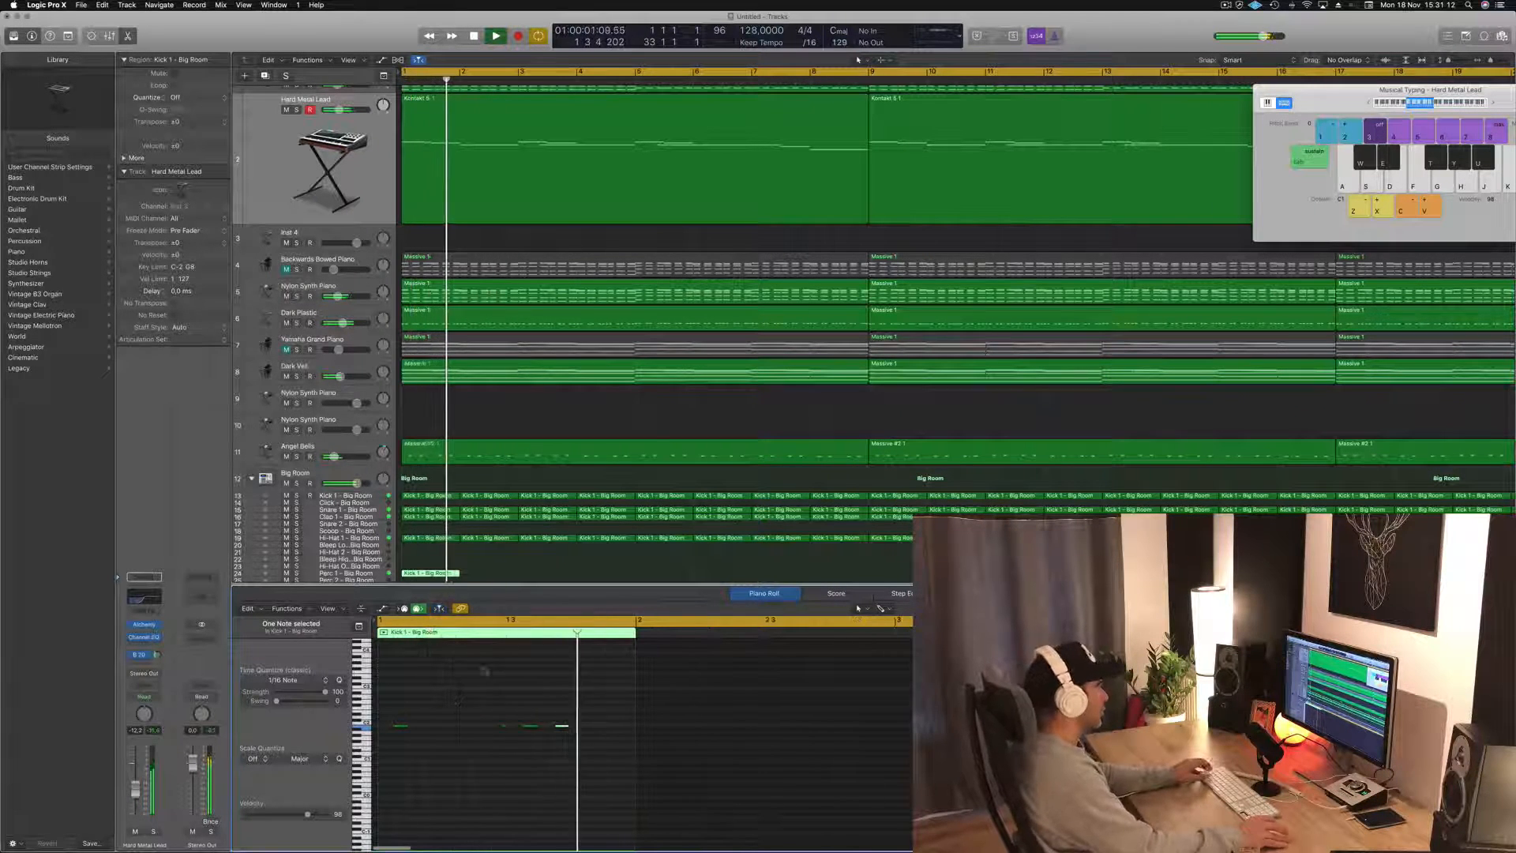
scroll(468, 561, "left", 1)
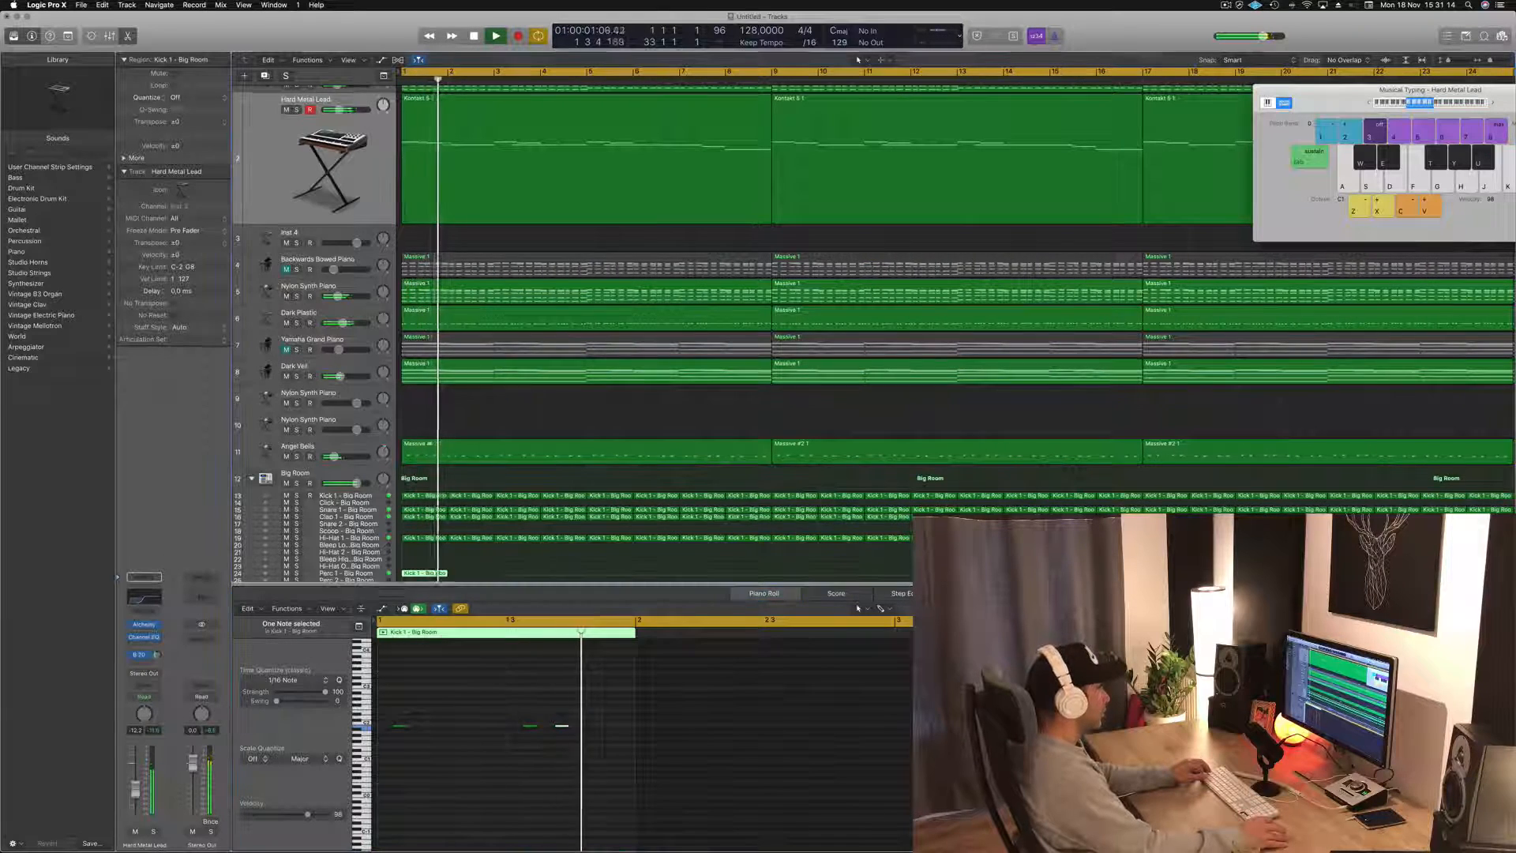
- Duplicate the one-bar Perc 1 region along its track until it fills the loop up to bar 33
left_click_drag(431, 574, 474, 559)
mouse_move(505, 567)
left_mouse_down()
mouse_move(430, 559)
mouse_move(515, 562)
left_mouse_up()
left_click_drag(413, 559, 586, 559)
key("super+Left")
key("super+Left")
key("super+Left")
key("super+Left")
mouse_move(761, 554)
left_mouse_down()
mouse_move(409, 563)
mouse_move(762, 566)
left_mouse_up()
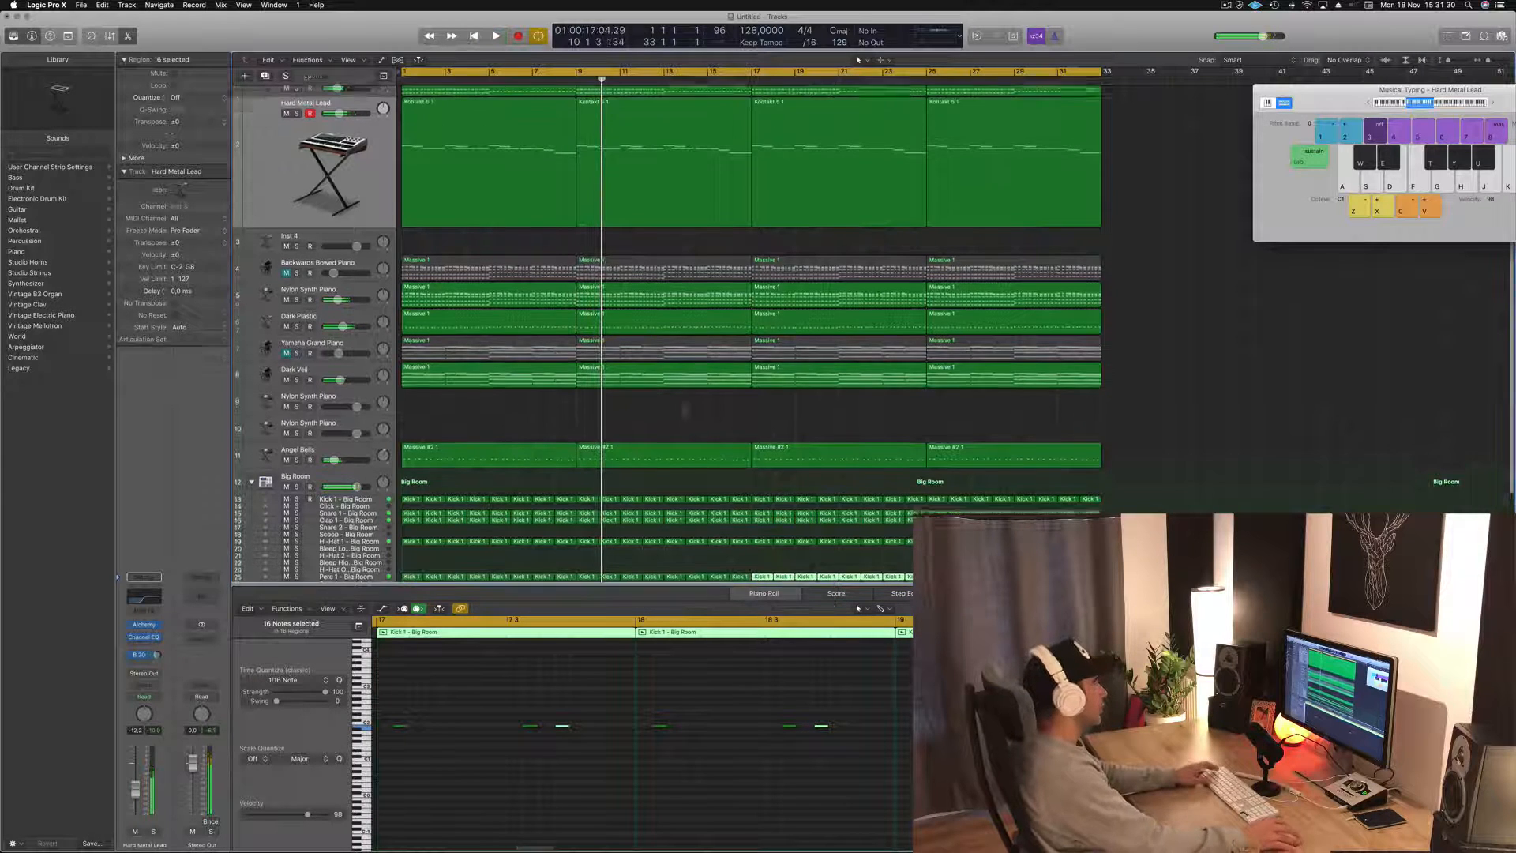
- Mute the Hard Metal Lead, Analog EP and upper Nylon Synth Piano tracks, playing the loop from the start
scroll(762, 566, "up", 2)
left_click(286, 129)
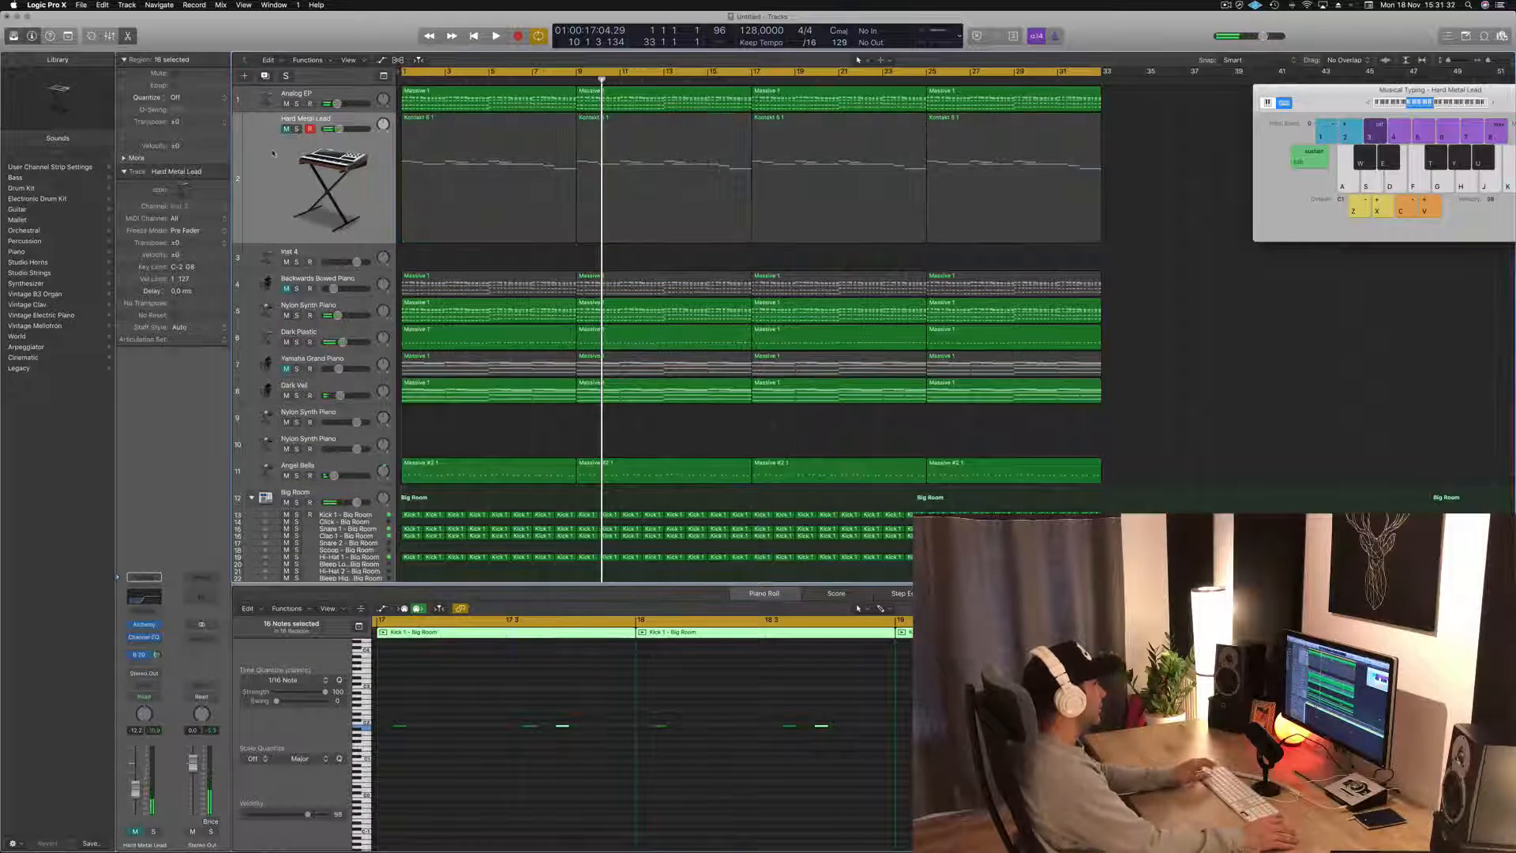
key("Return")
key("space")
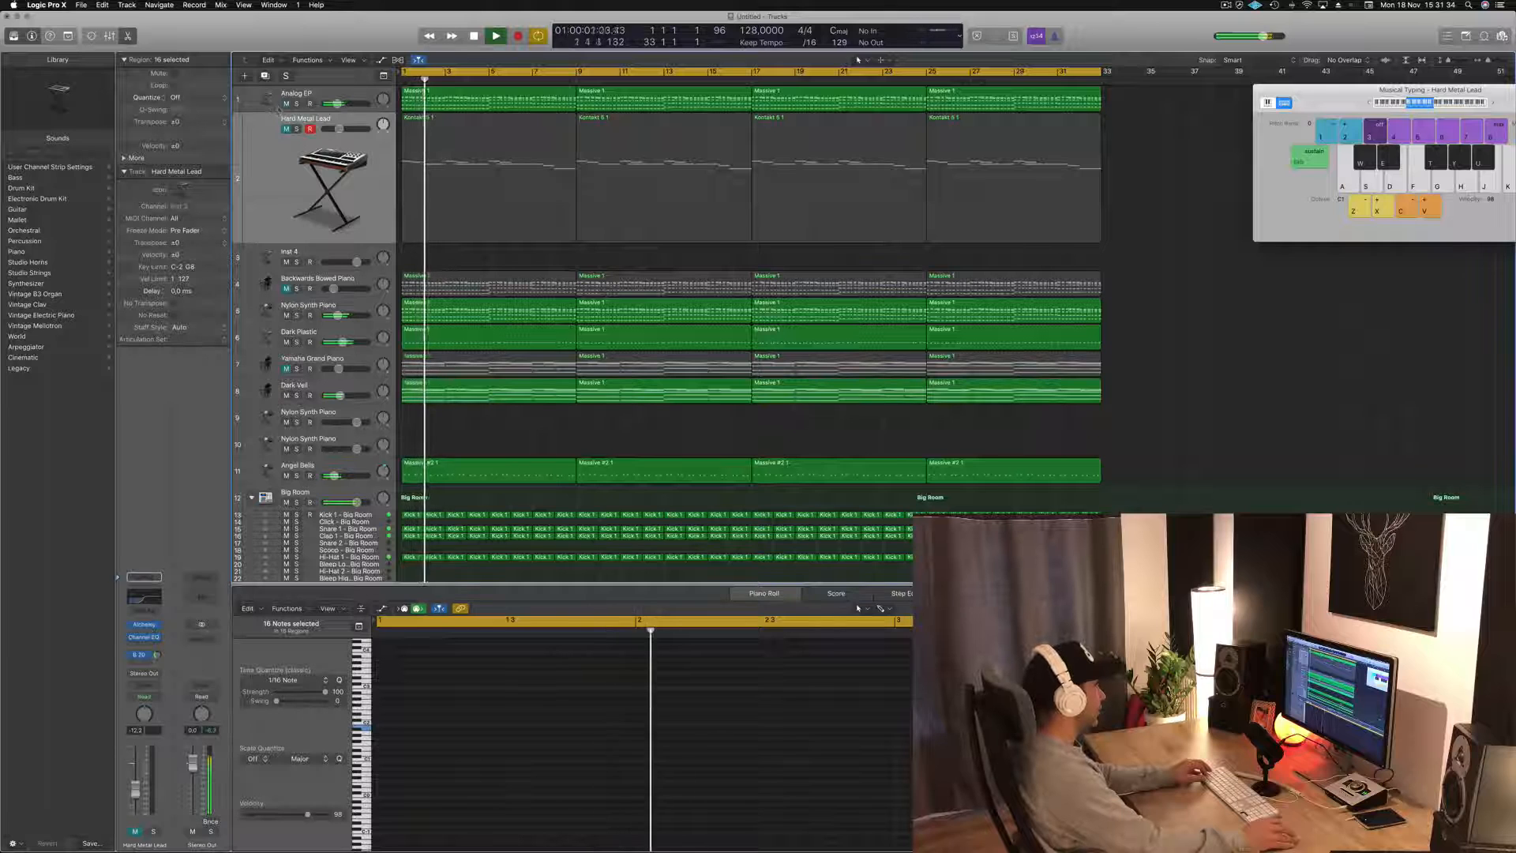
left_click(286, 104)
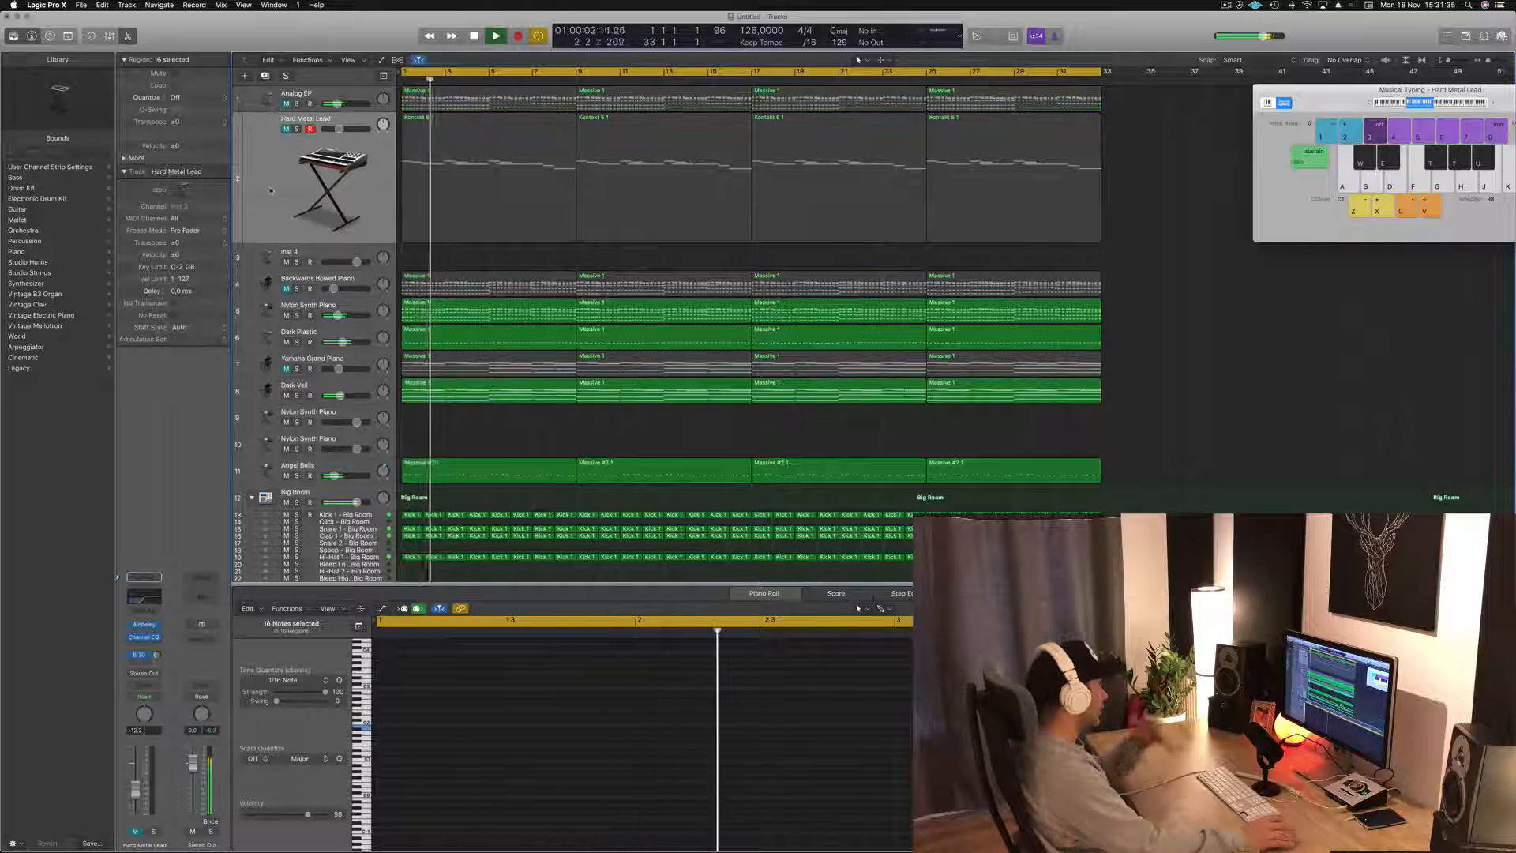
left_click(286, 315)
key("super+Left")
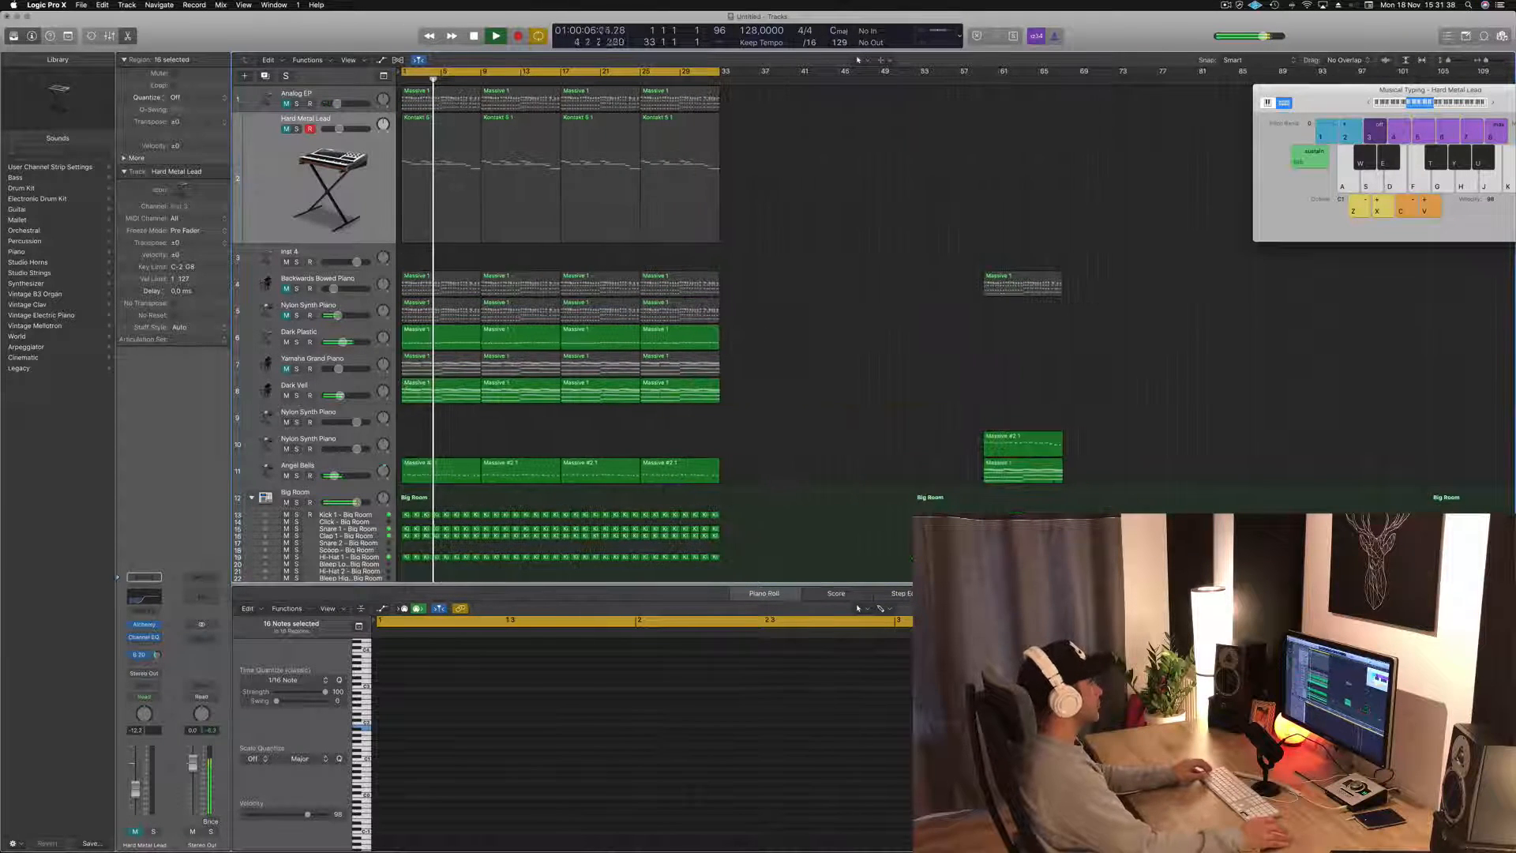
- Solo the Angel Bells track briefly to check it and leave it muted
left_click(296, 475)
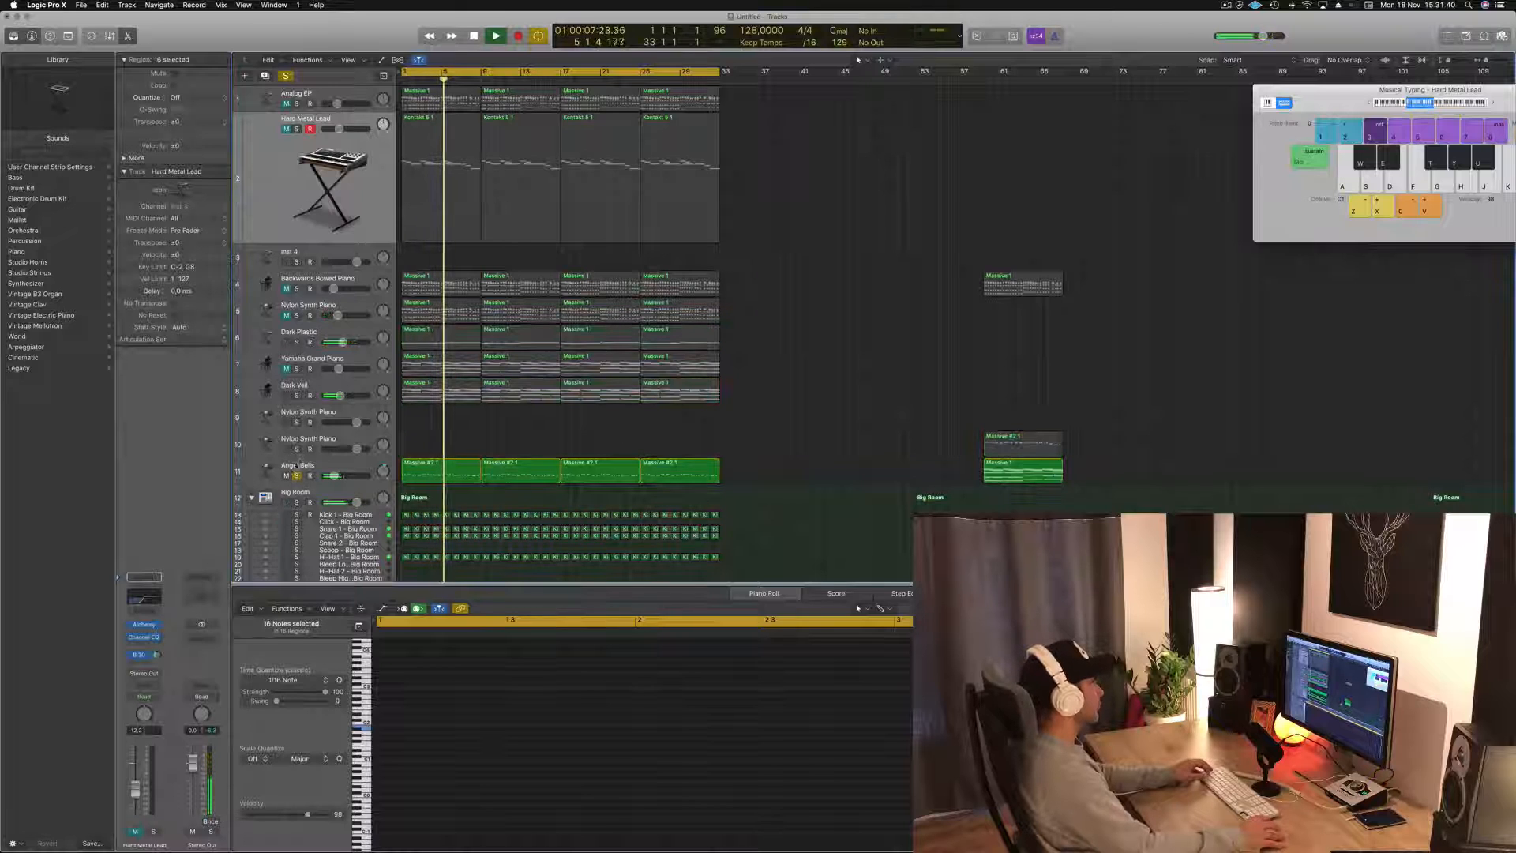
left_click(286, 475)
left_click(296, 475)
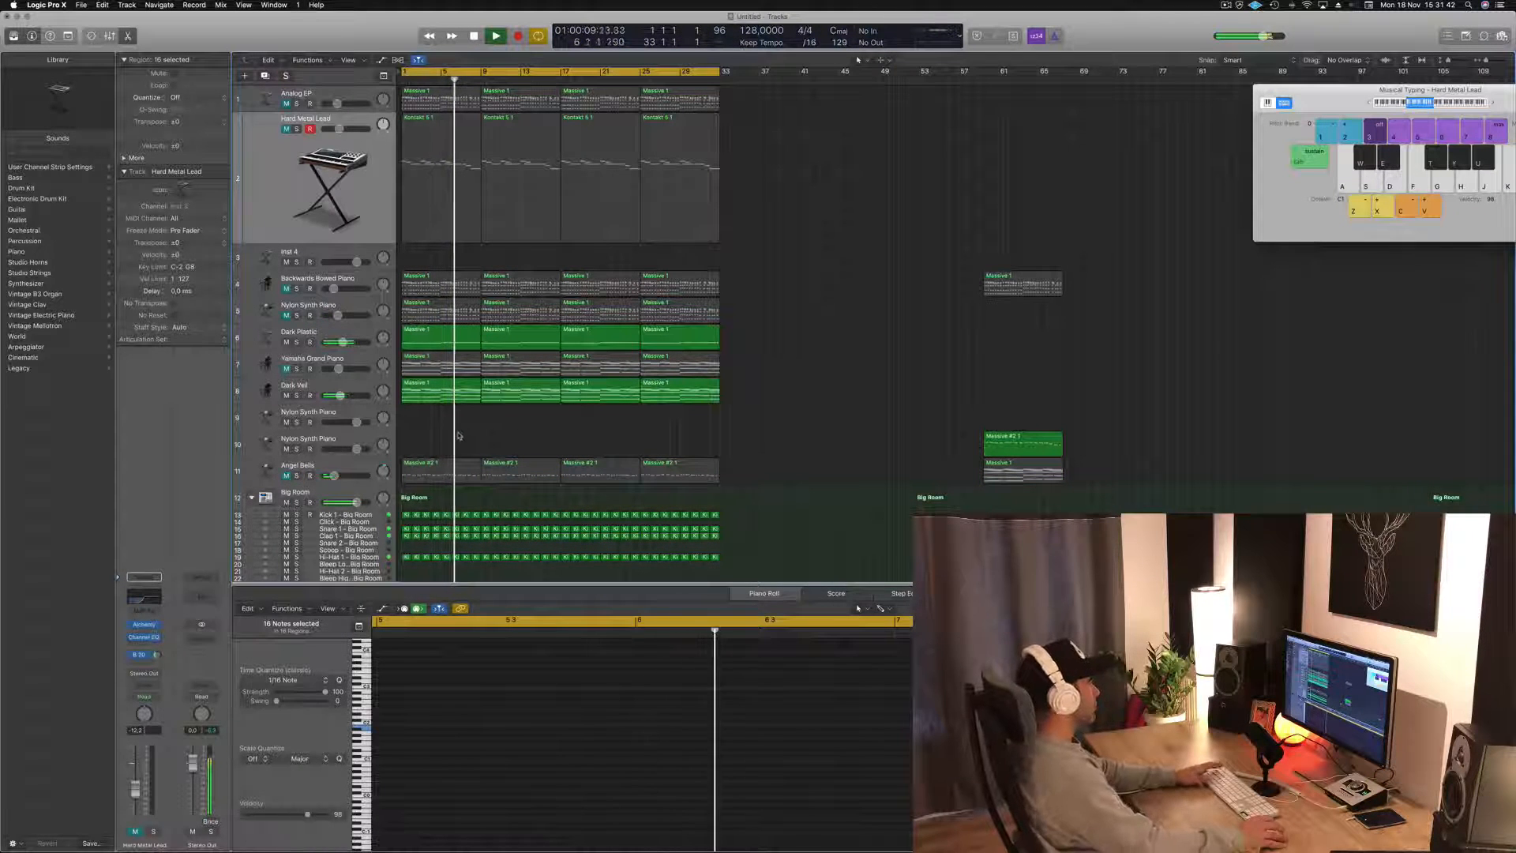
- Compare the mix with Analog EP briefly unmuted, unmute the Yamaha Grand Piano track and replay the loop from the start
left_click(350, 386)
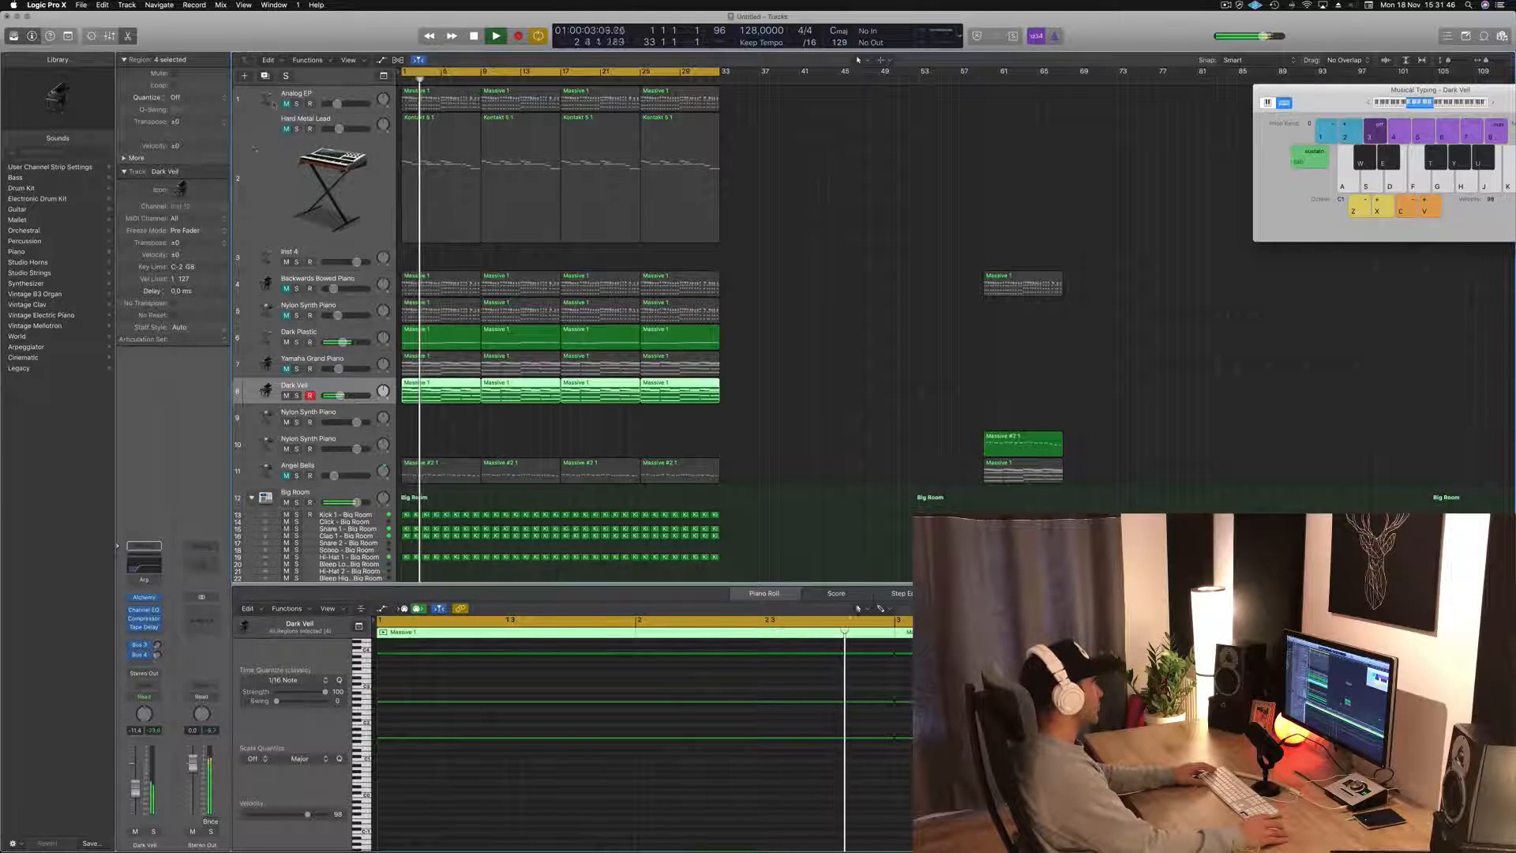
left_click(286, 104)
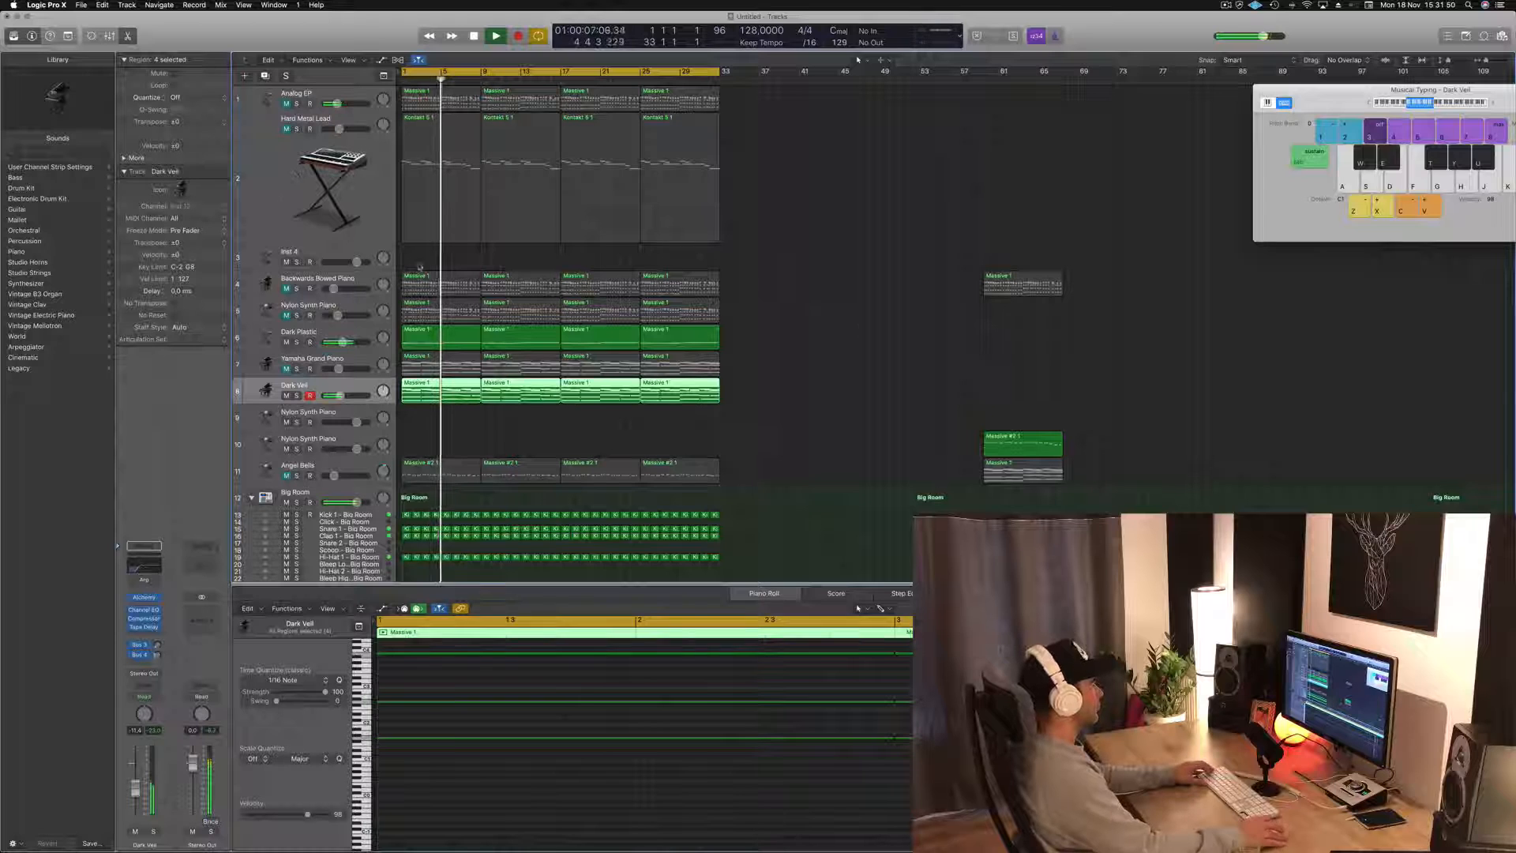
left_click(613, 245)
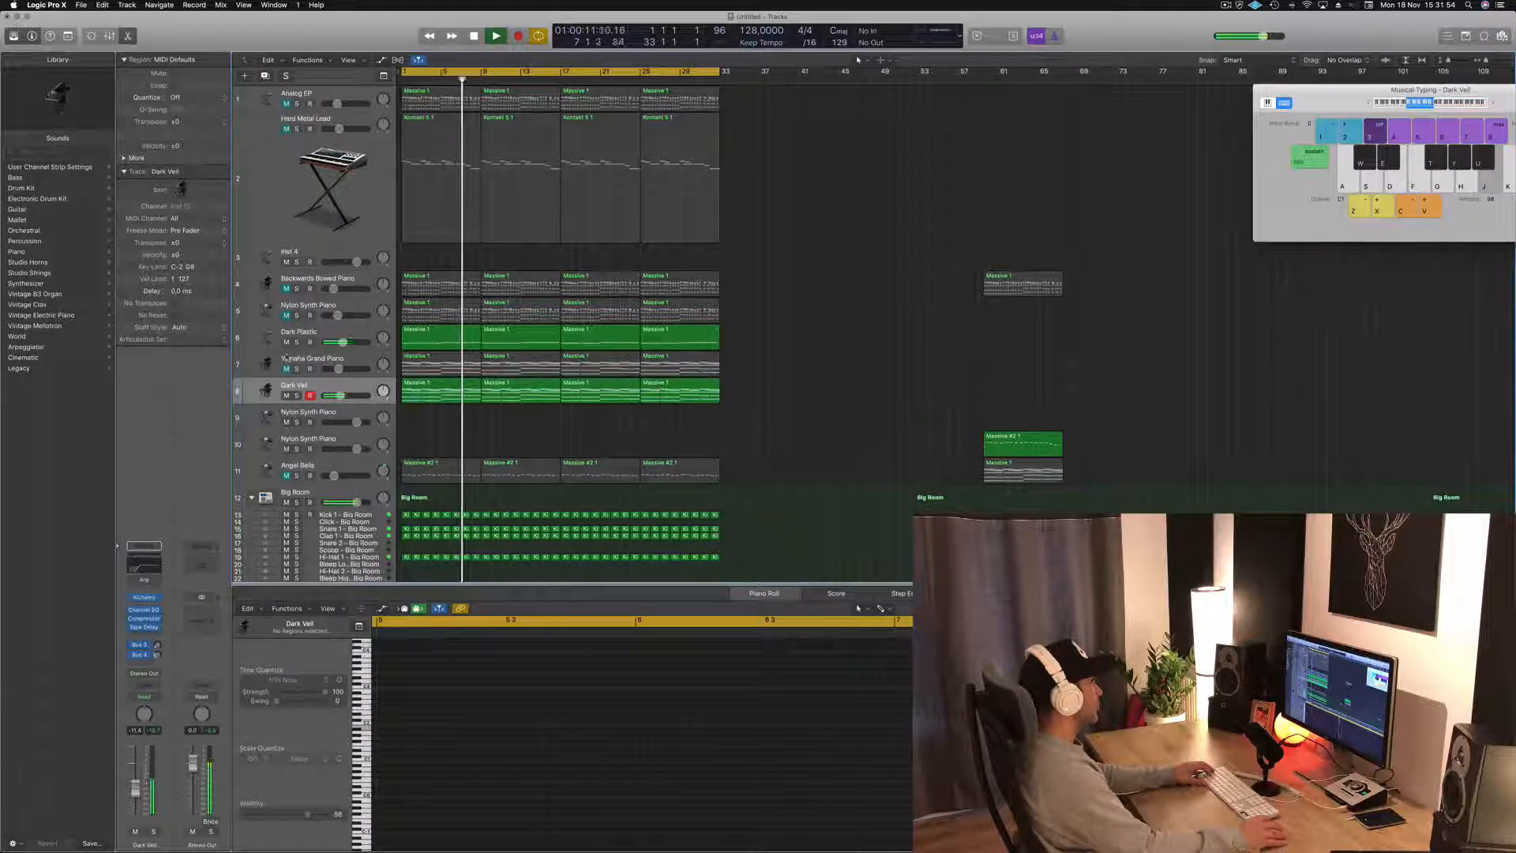
left_click(286, 369)
key("space")
key("Return")
key("space")
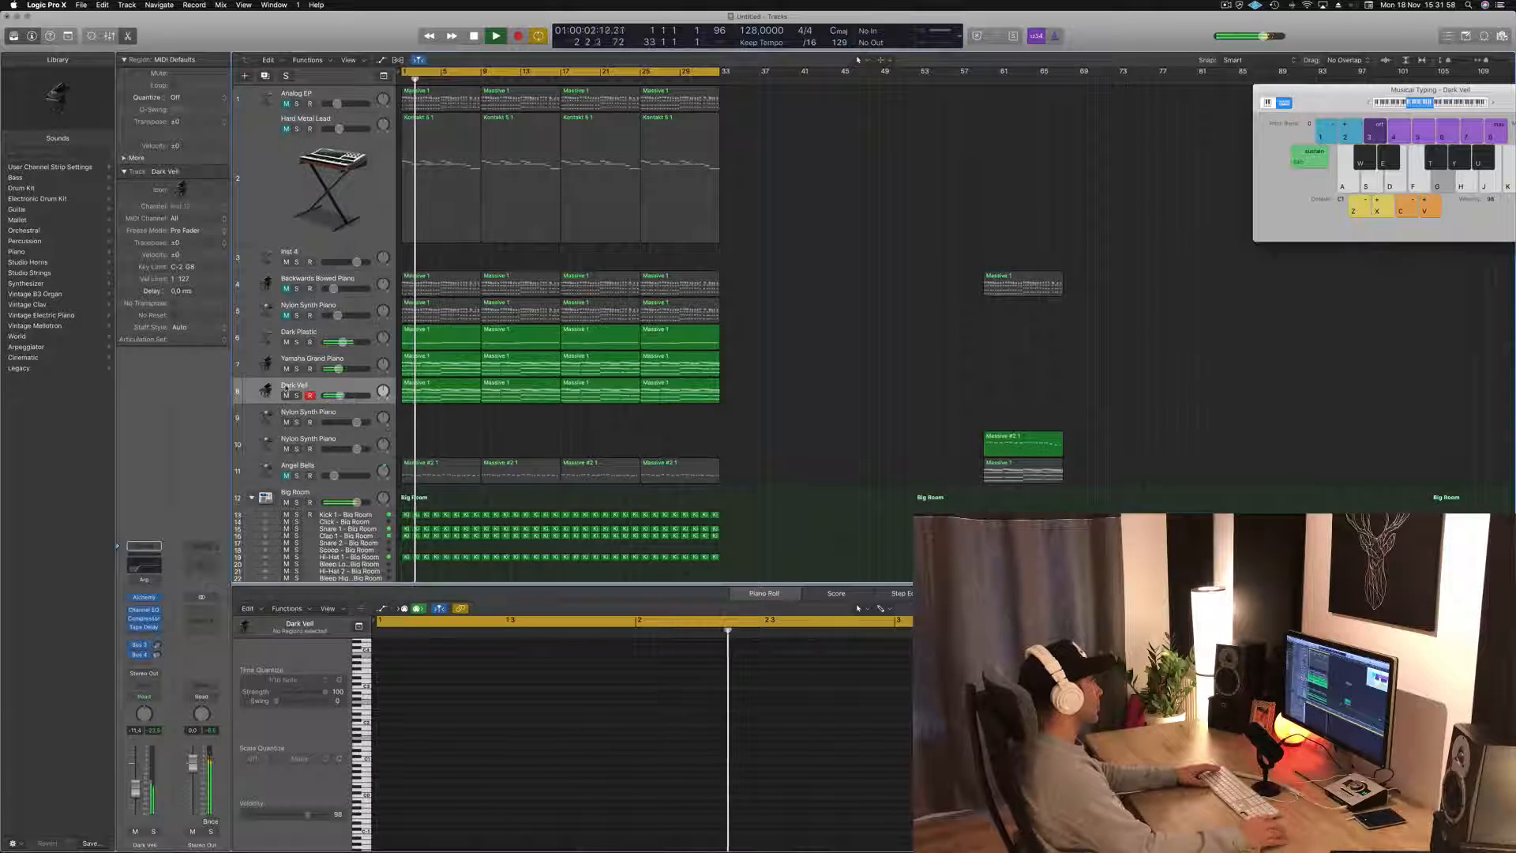
- Save the project as a package named Episode 29 in the Logic folder, and stop playback
key("super+s")
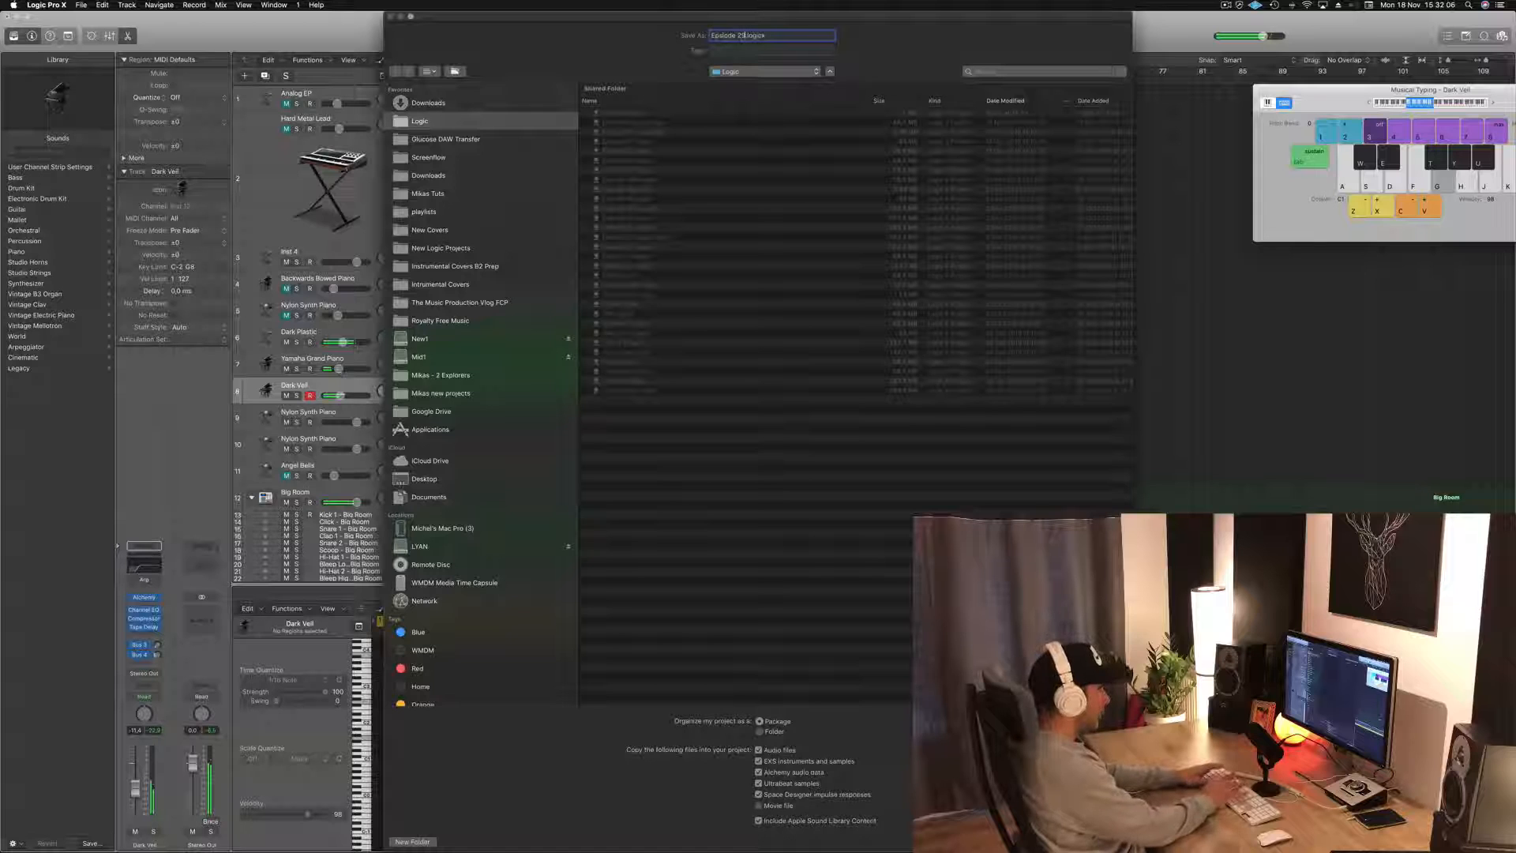
key("Return")
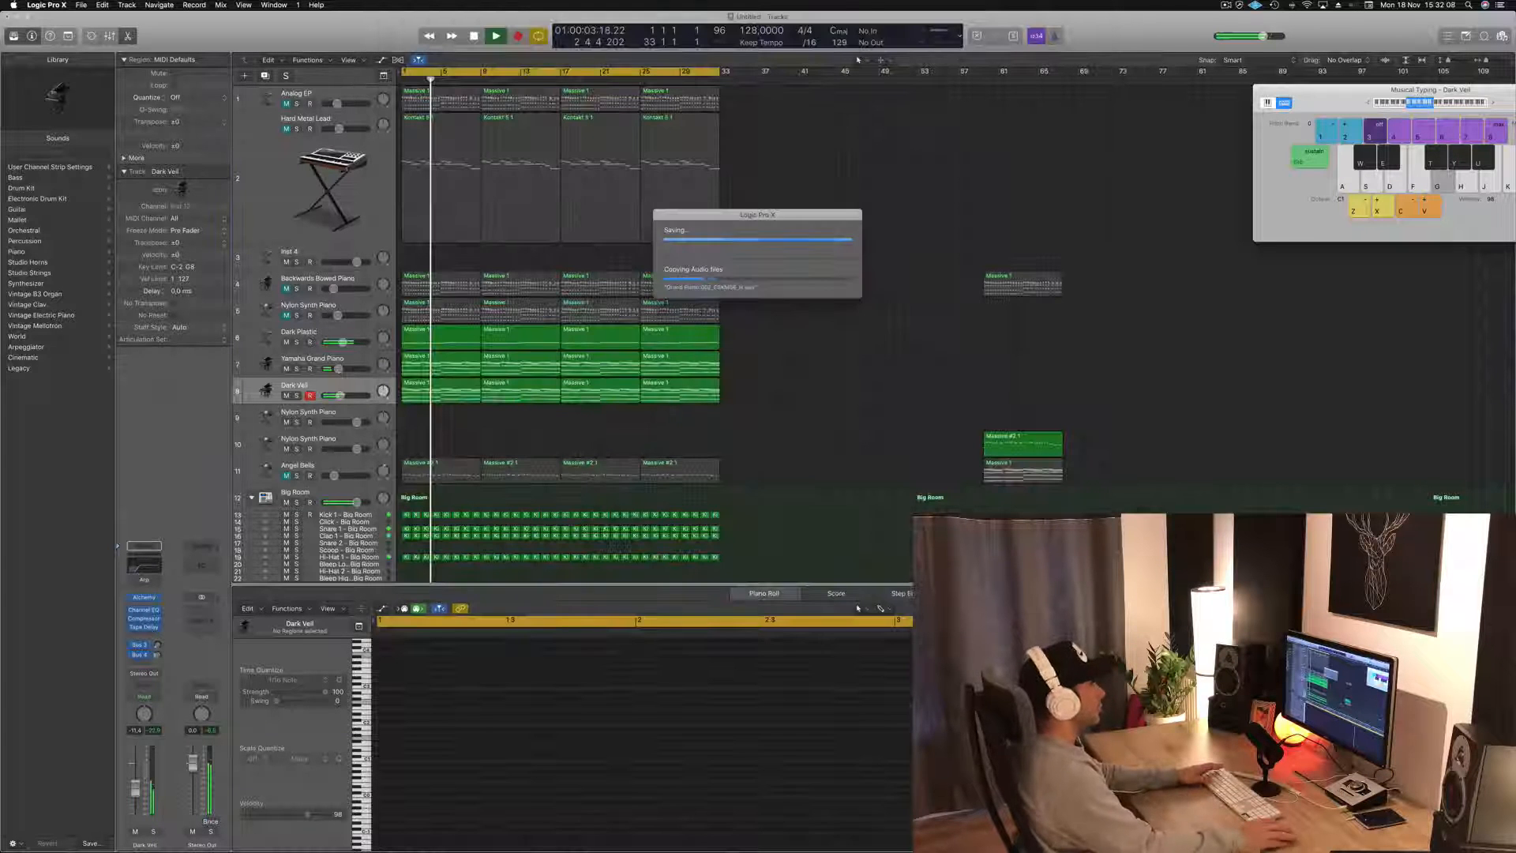
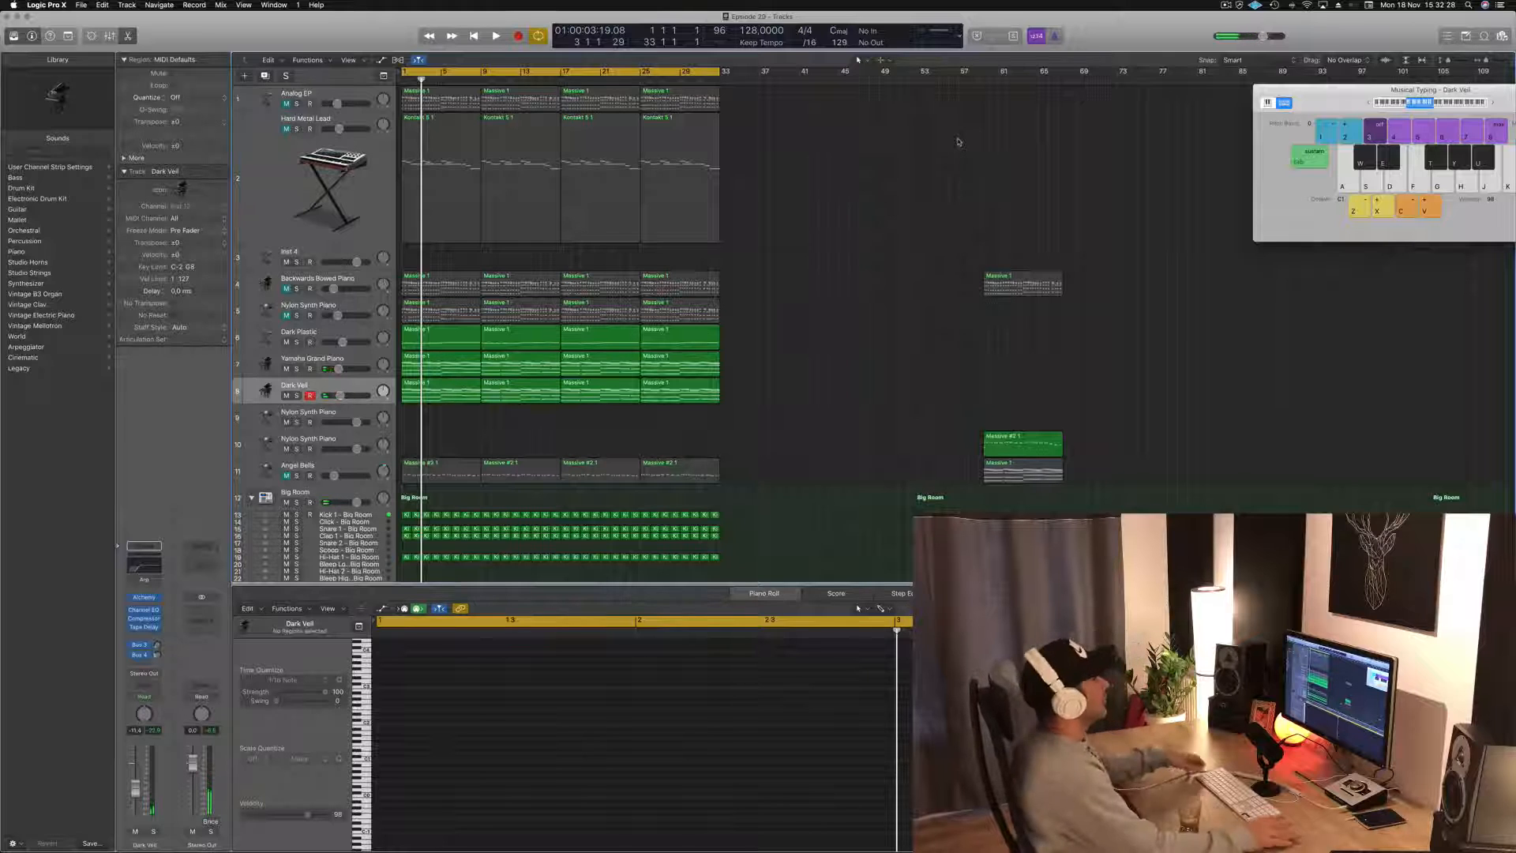
key("space")
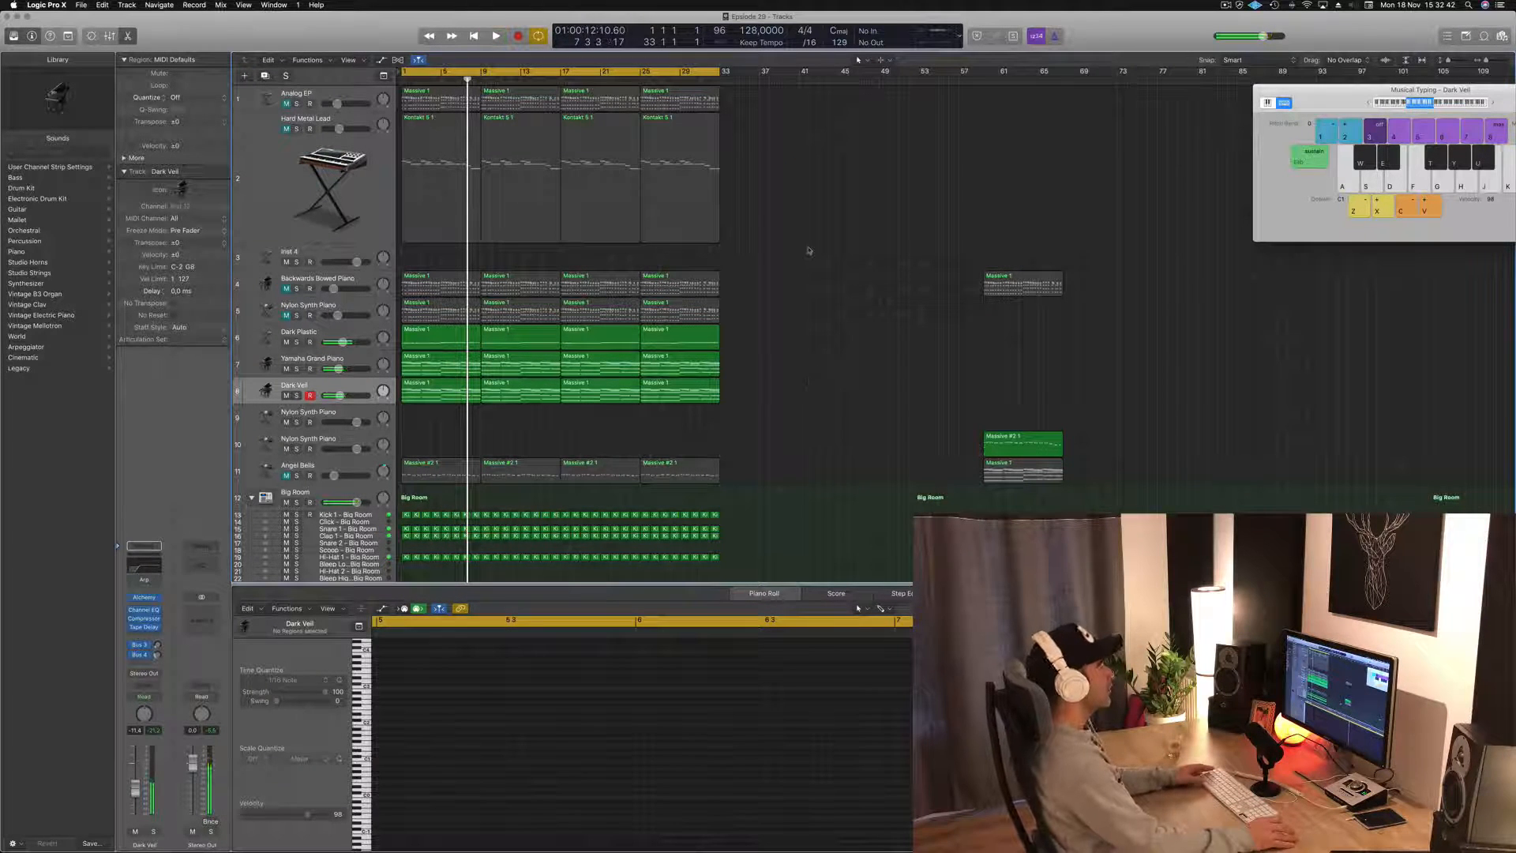
- Delete the stray regions lying beyond the loop around bar 61, and show the secondary ruler above the tracks
left_click_drag(950, 245, 1066, 487)
key("Delete")
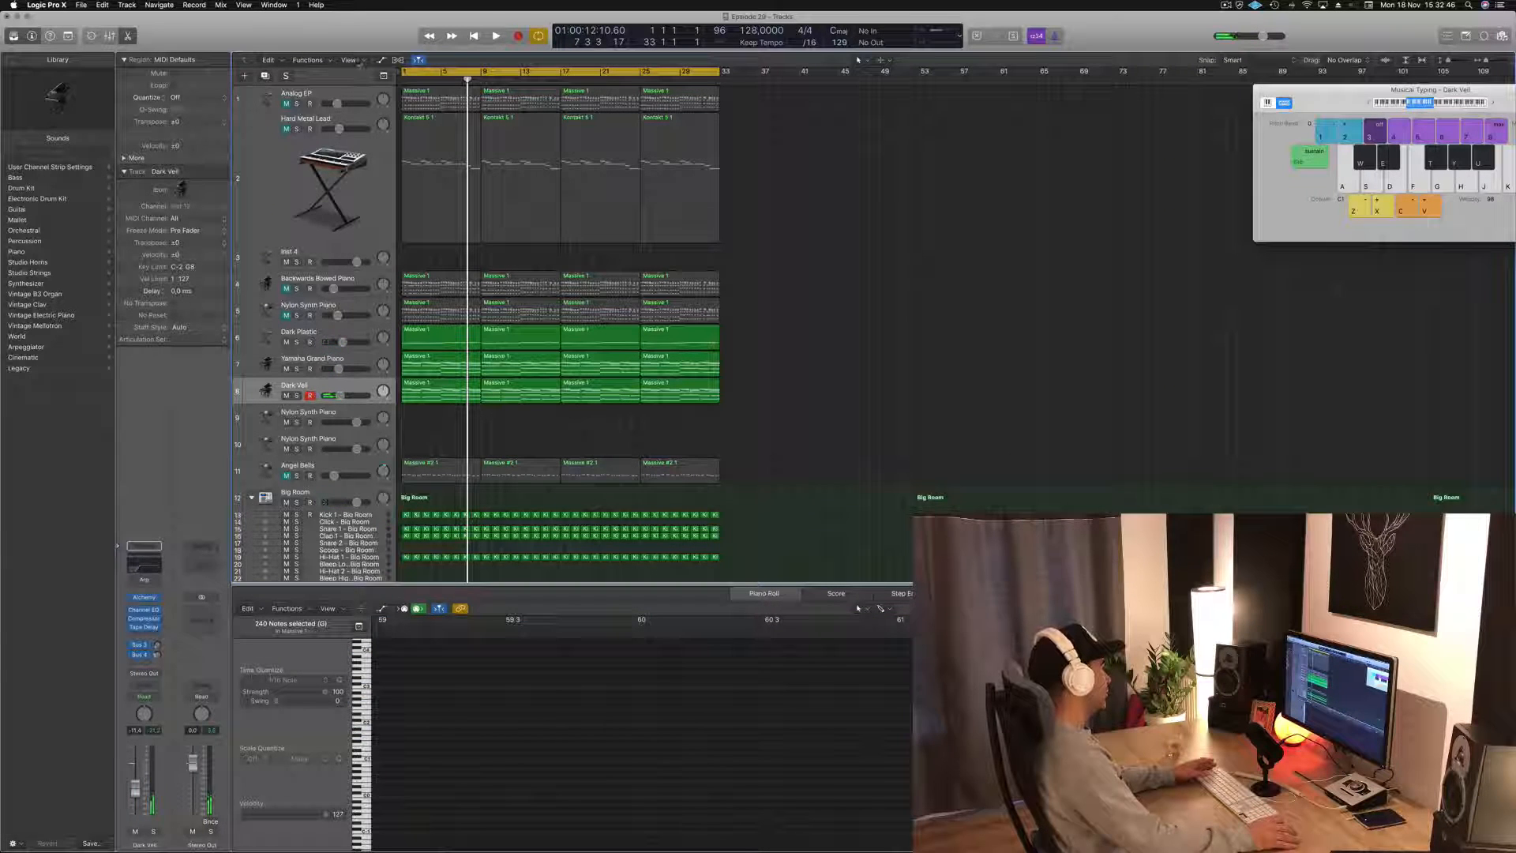
left_click(360, 62)
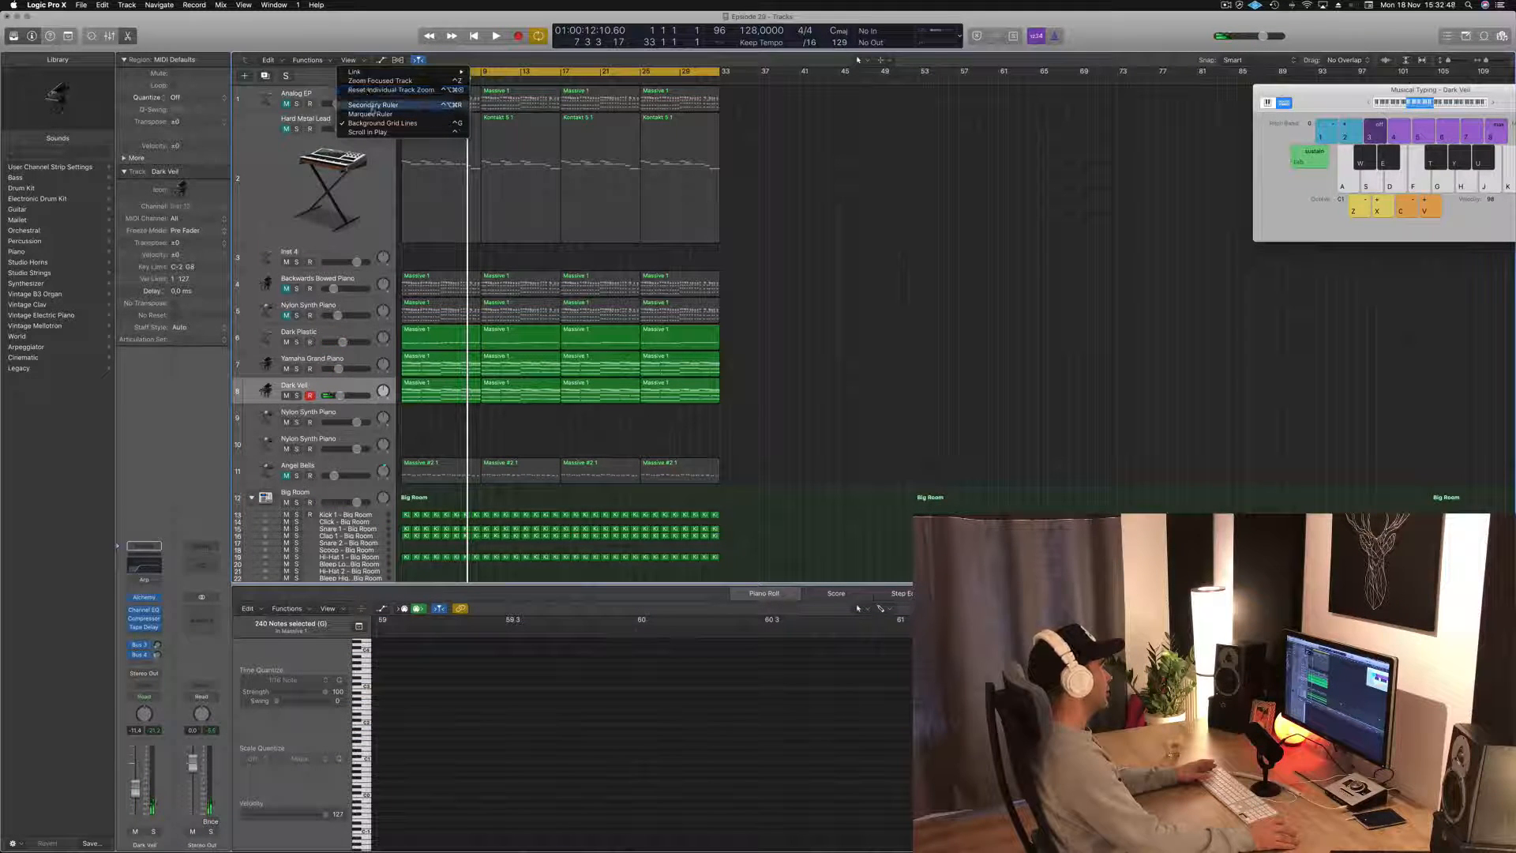
left_click(373, 104)
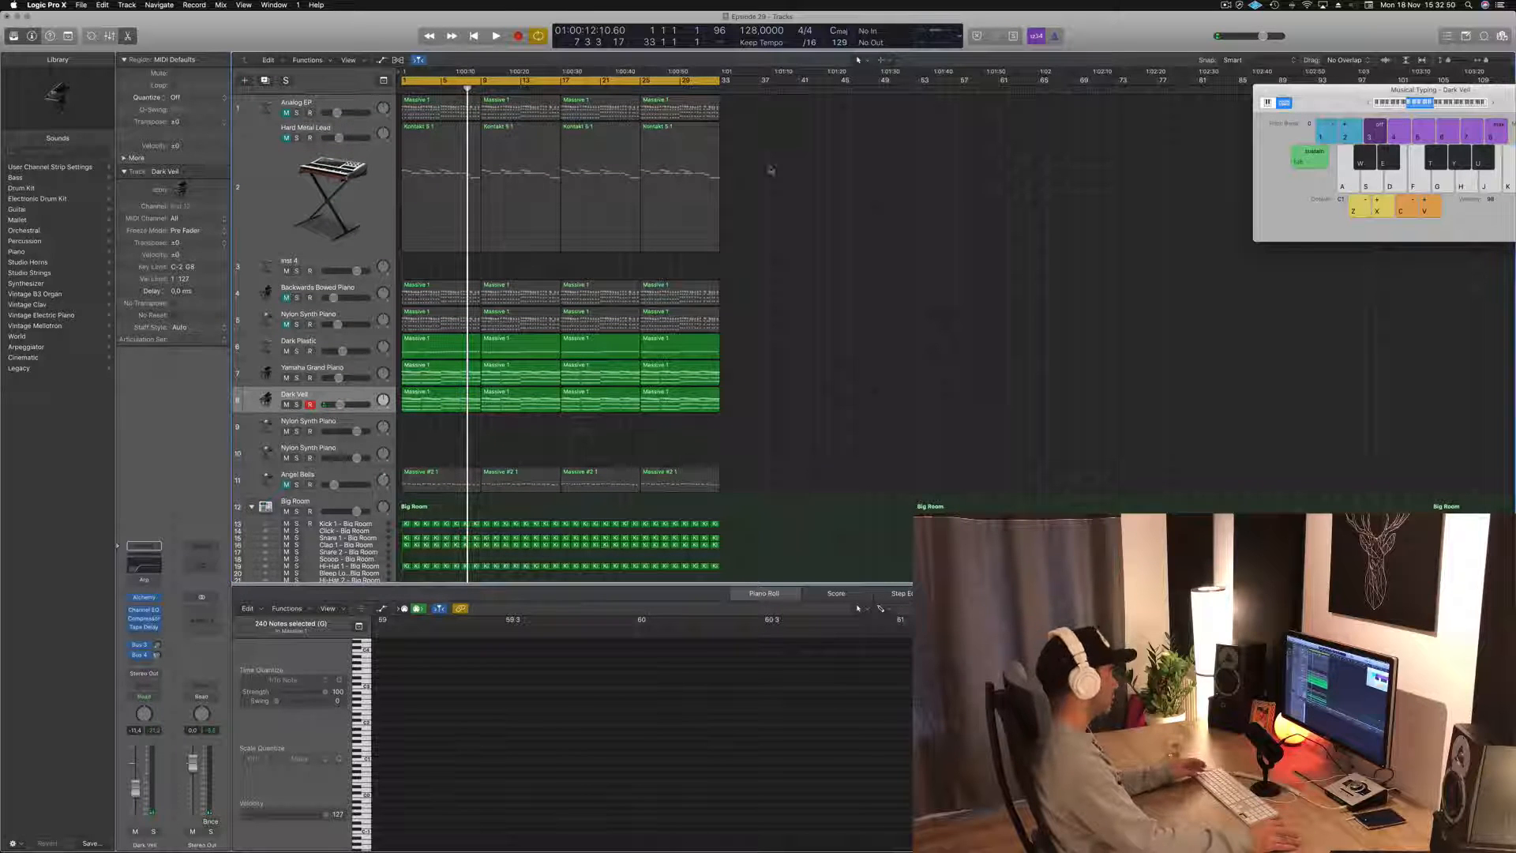
- Repeat all regions once so the arrangement extends from bar 33 to bar 65
key("super+a")
key("super+r")
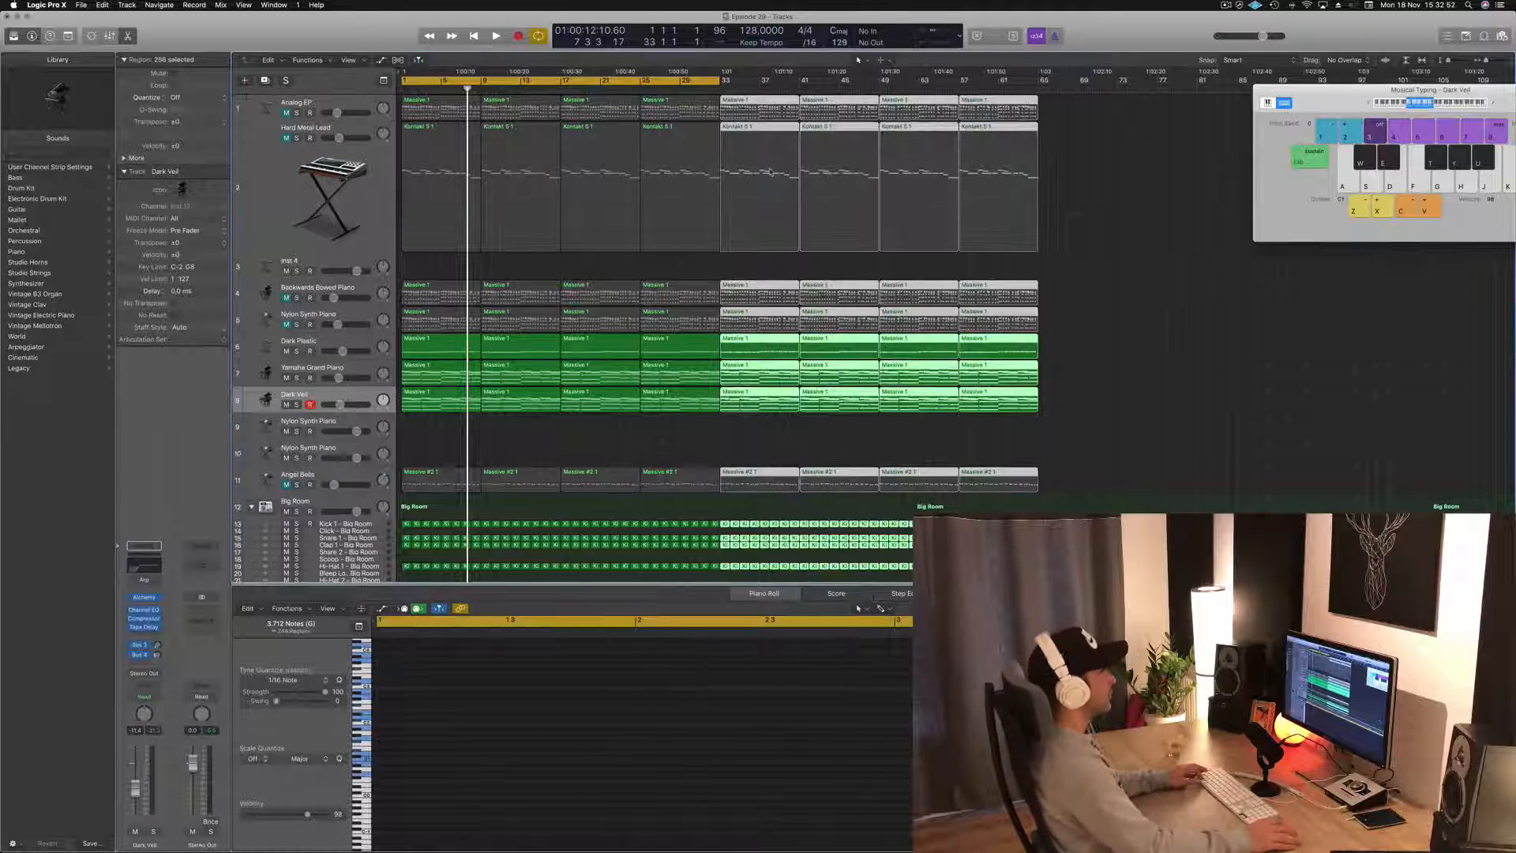
key("super+Left")
- Set the project end to bar 66, moving the Musical Typing window out of the way, and deselect all regions
left_click_drag(1340, 99, 428, 152)
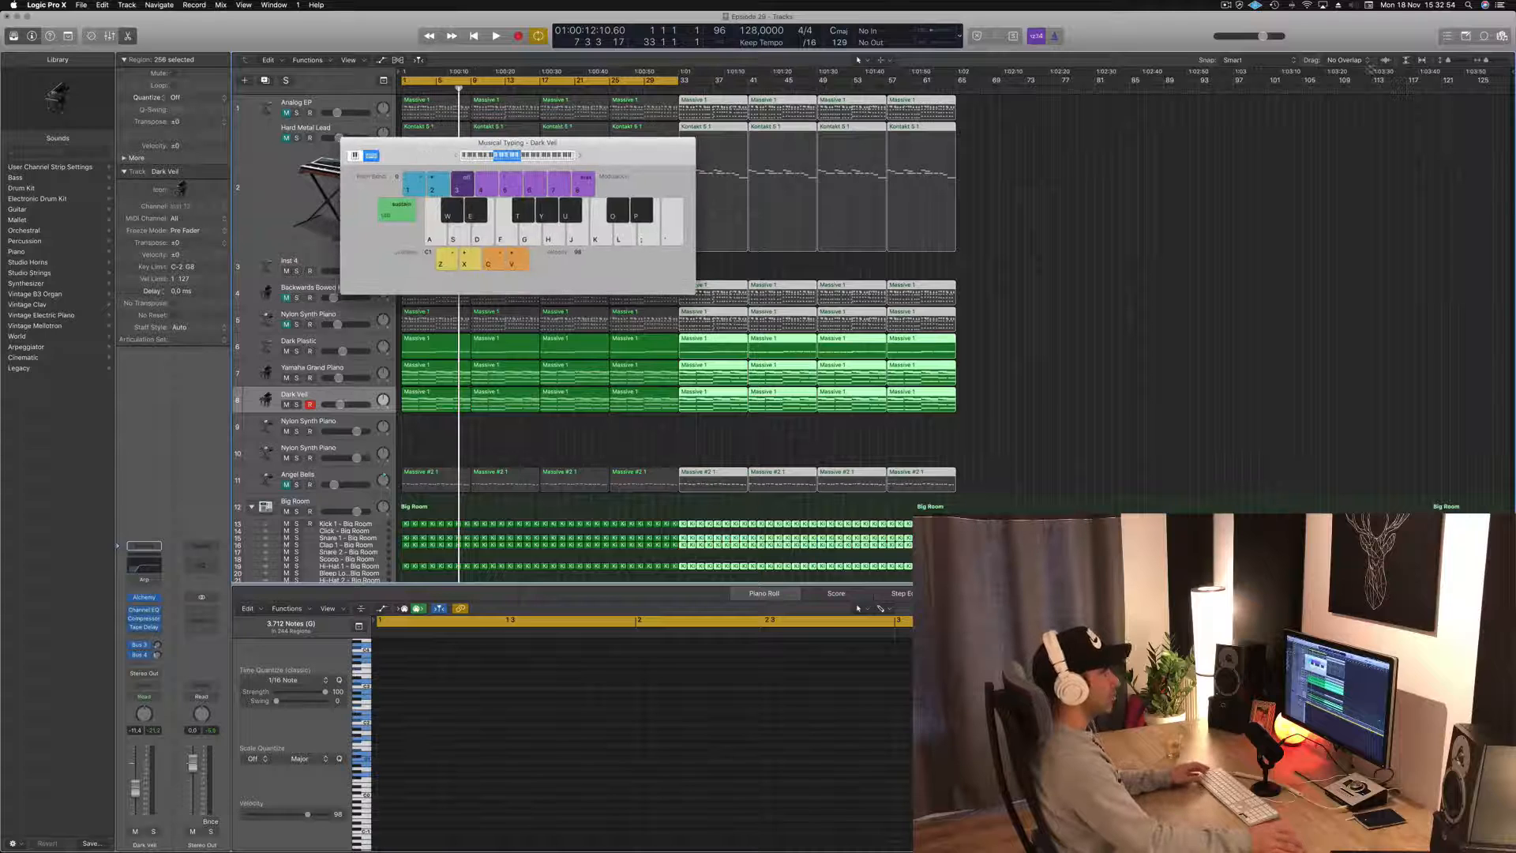
left_click_drag(1508, 74, 973, 108)
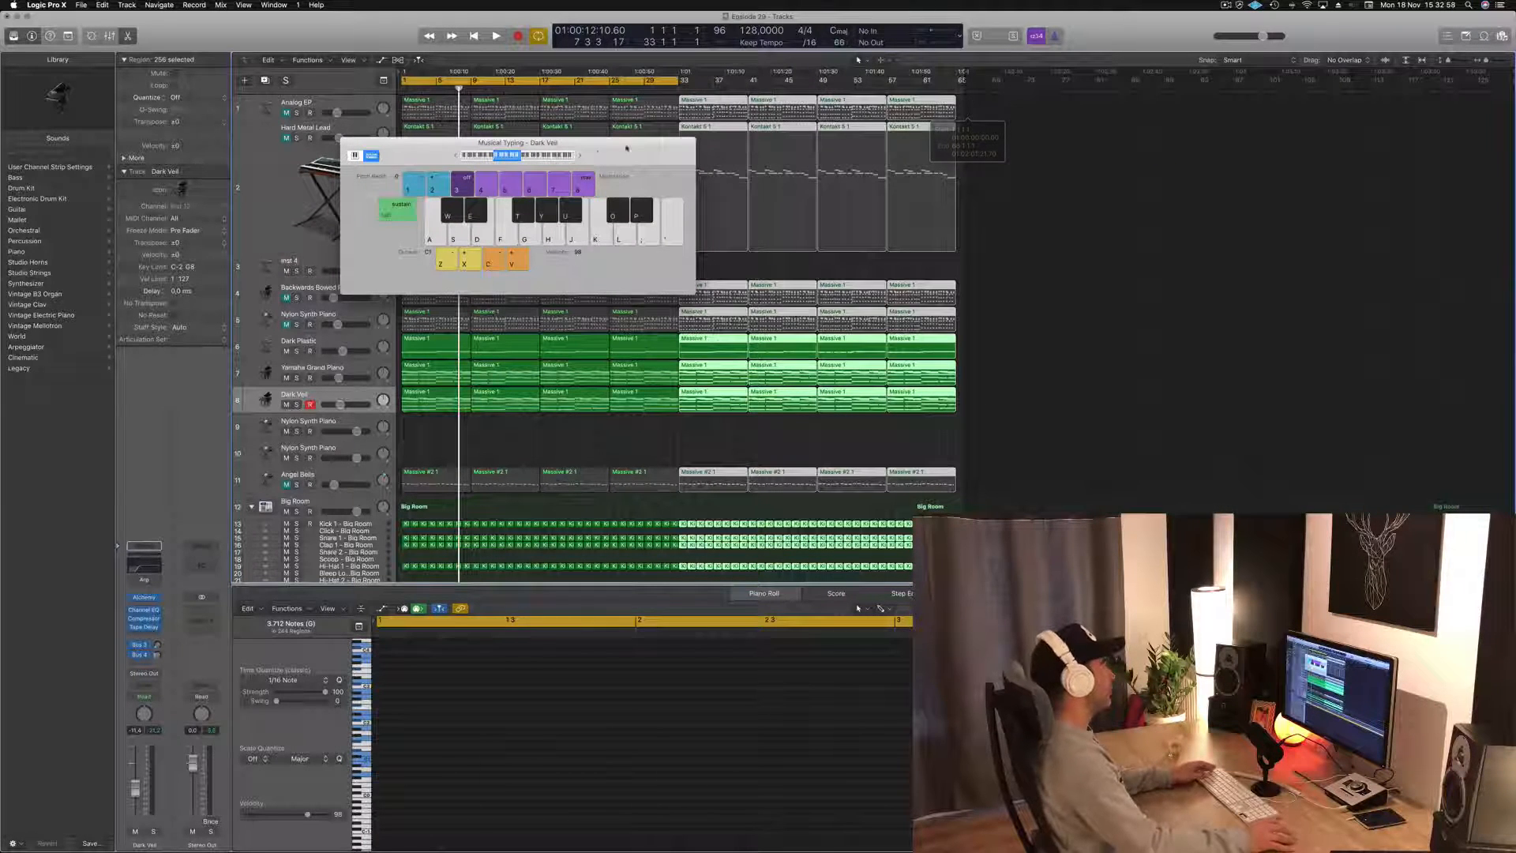
left_click_drag(614, 151, 1268, 181)
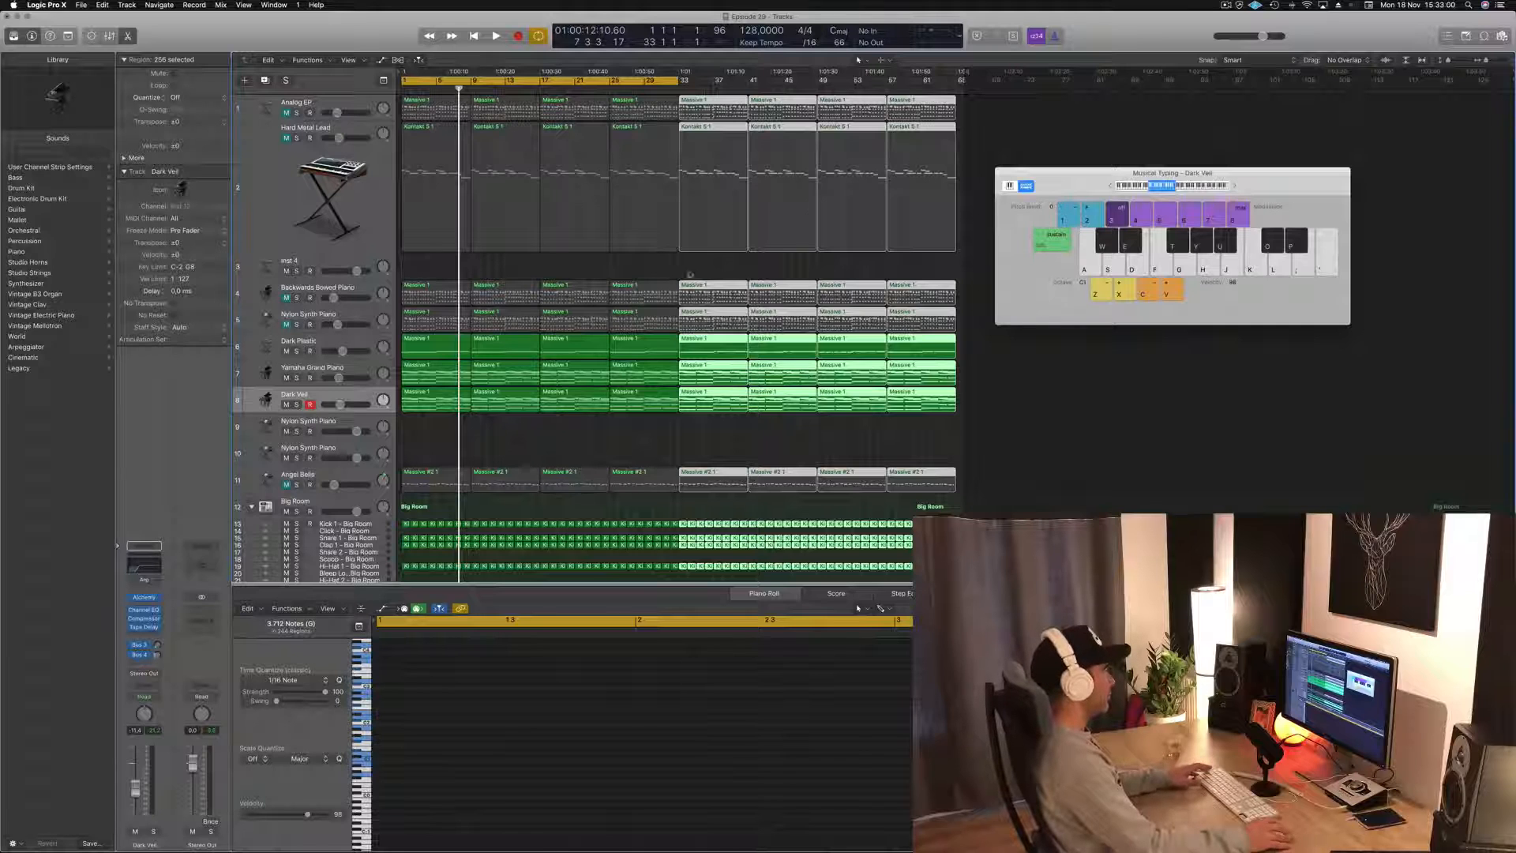
left_click(653, 275)
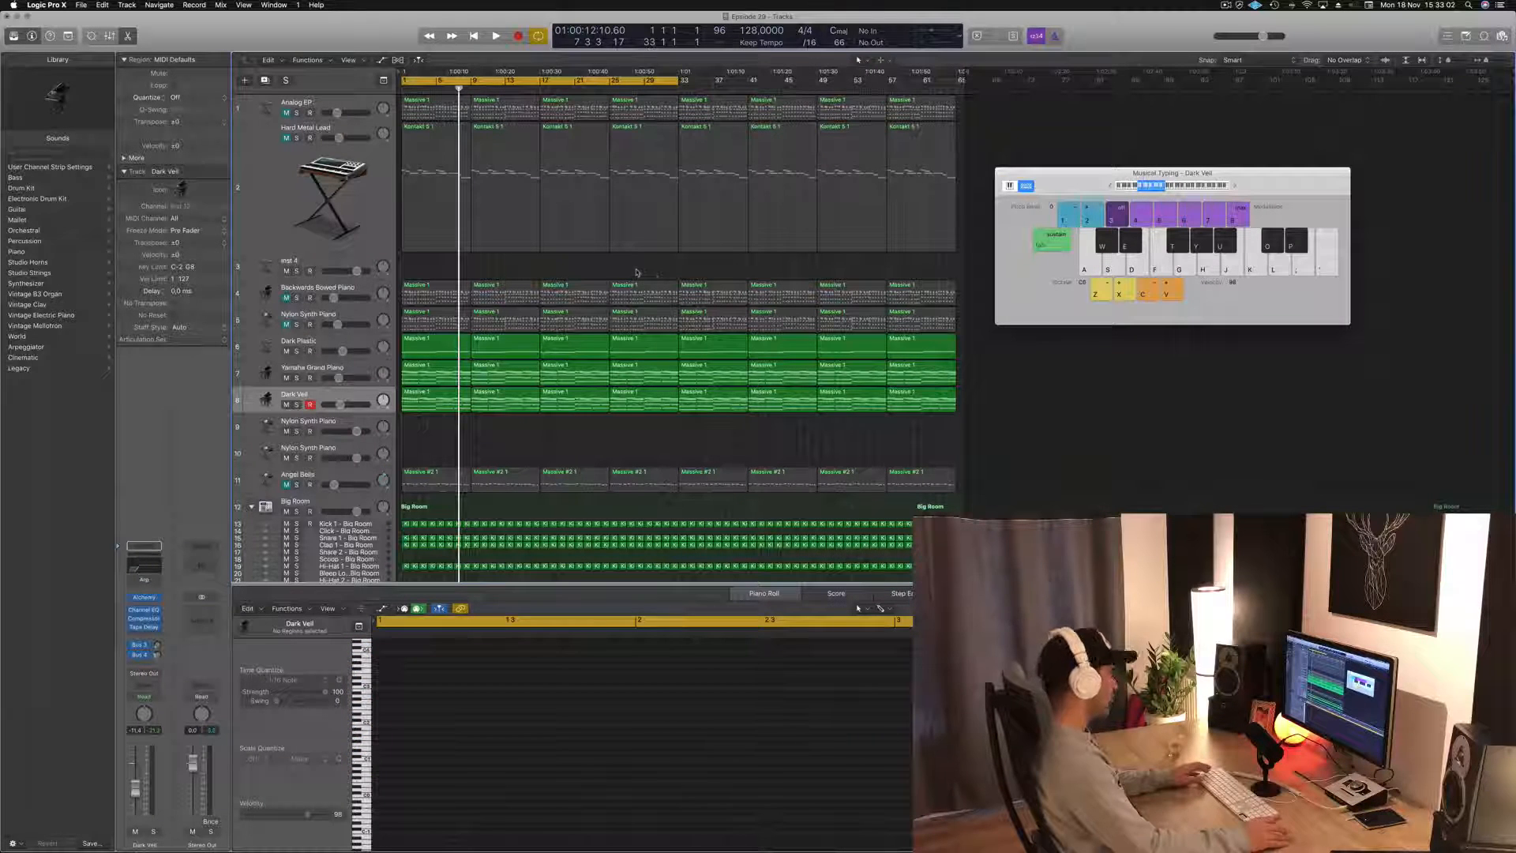
- Close the Musical Typing window and the piano roll editor, and fit all regions and tracks into the tracks area
key("super+k")
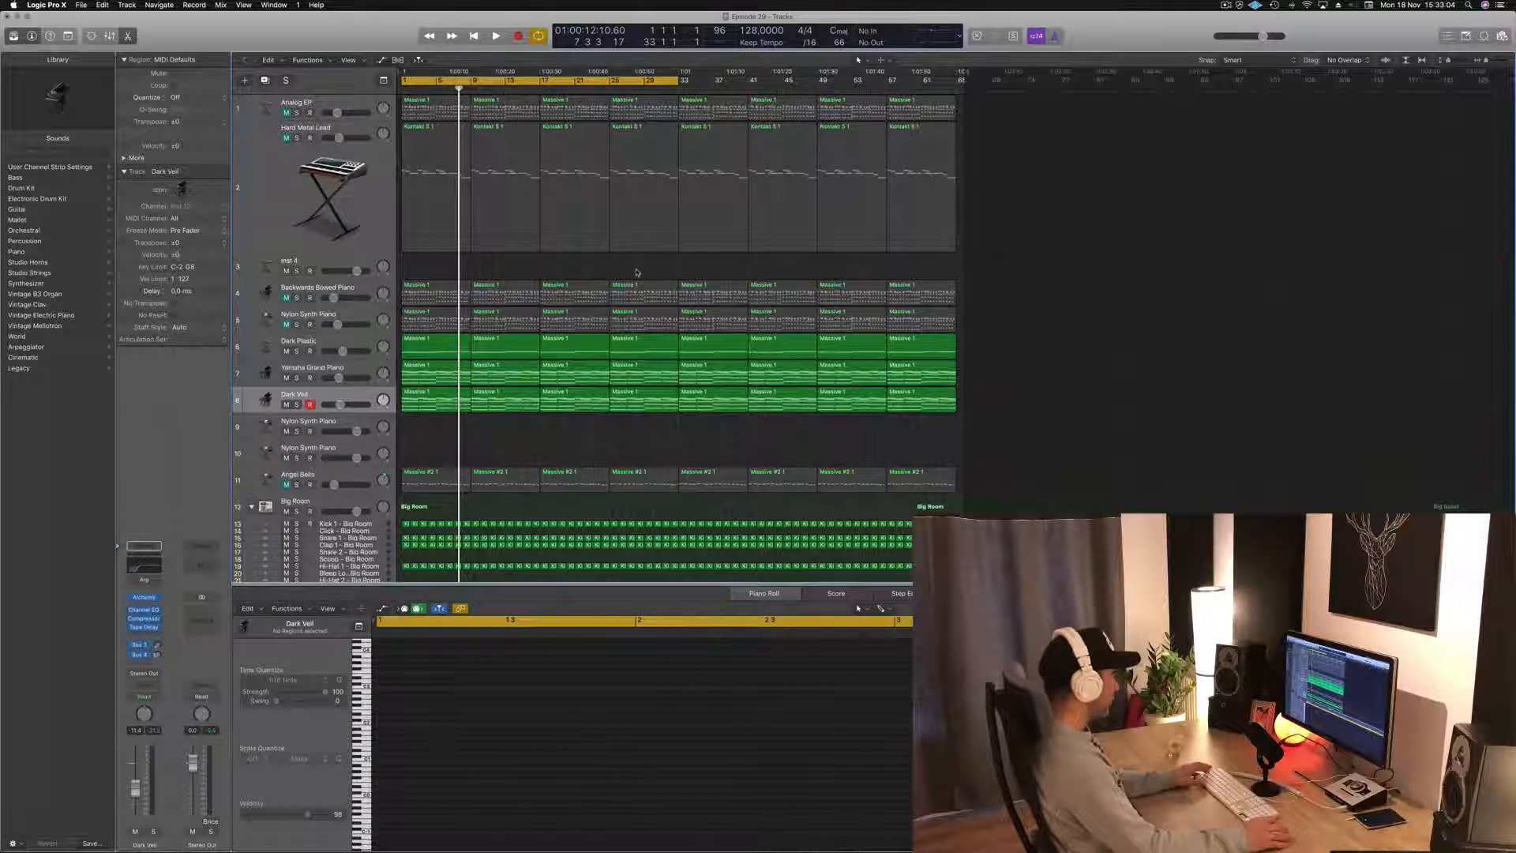
key("z")
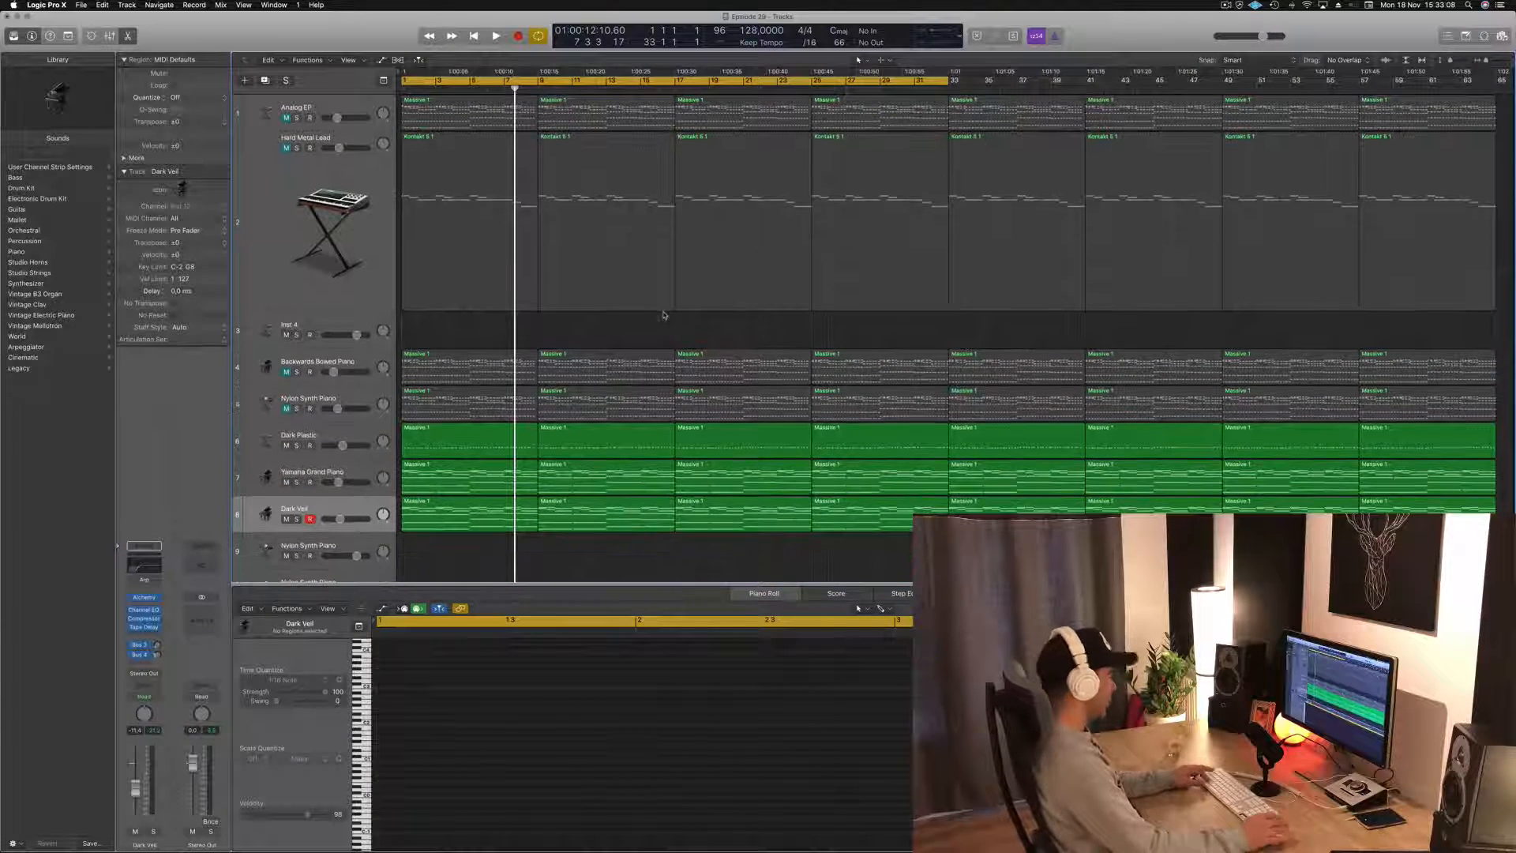
key("e")
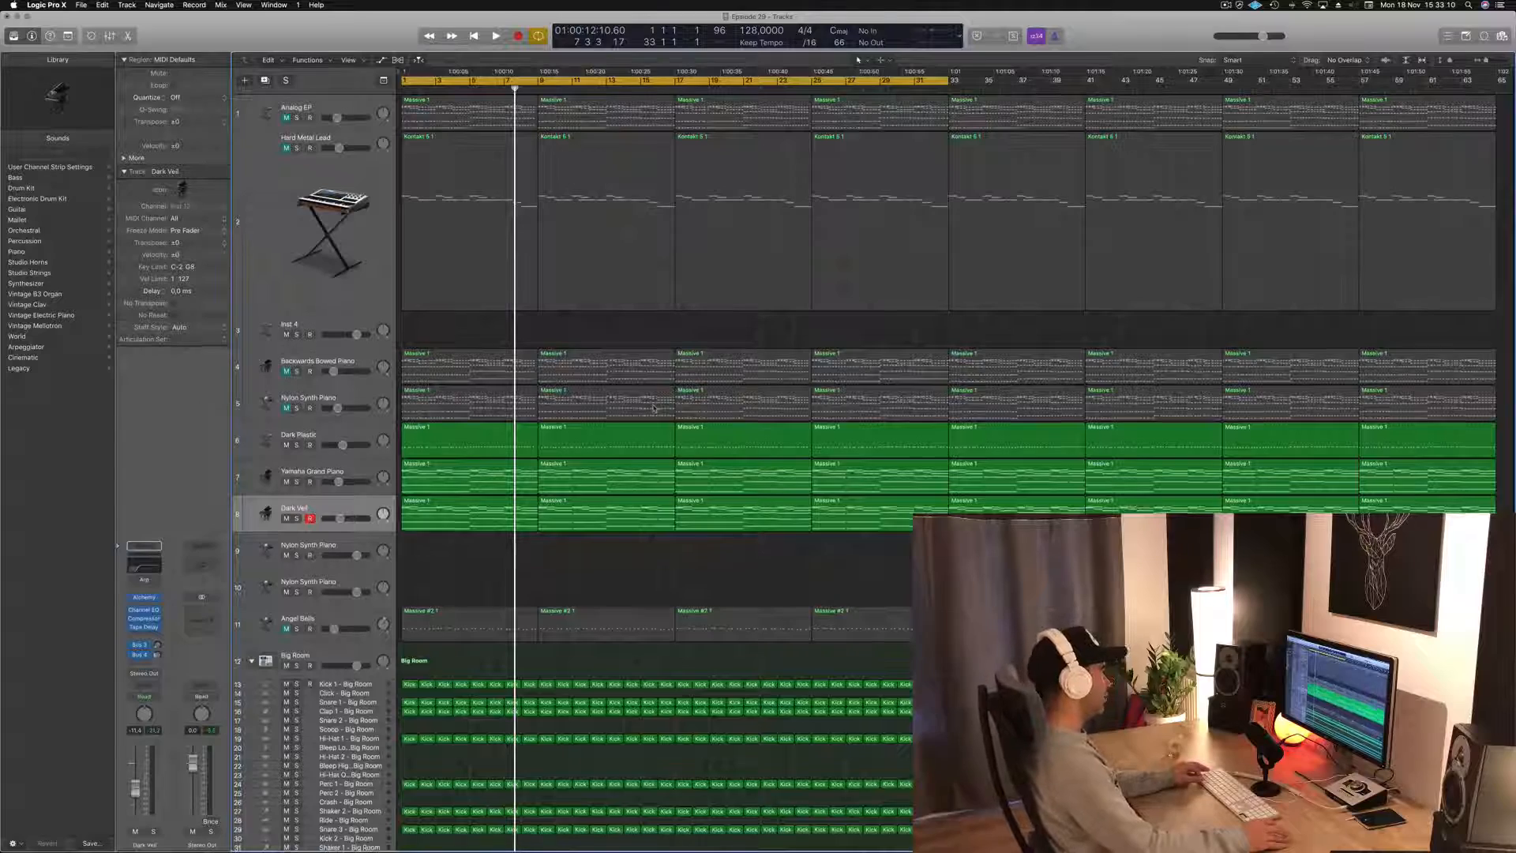
key("super+Up")
key("super+Up")
key("super+Up")
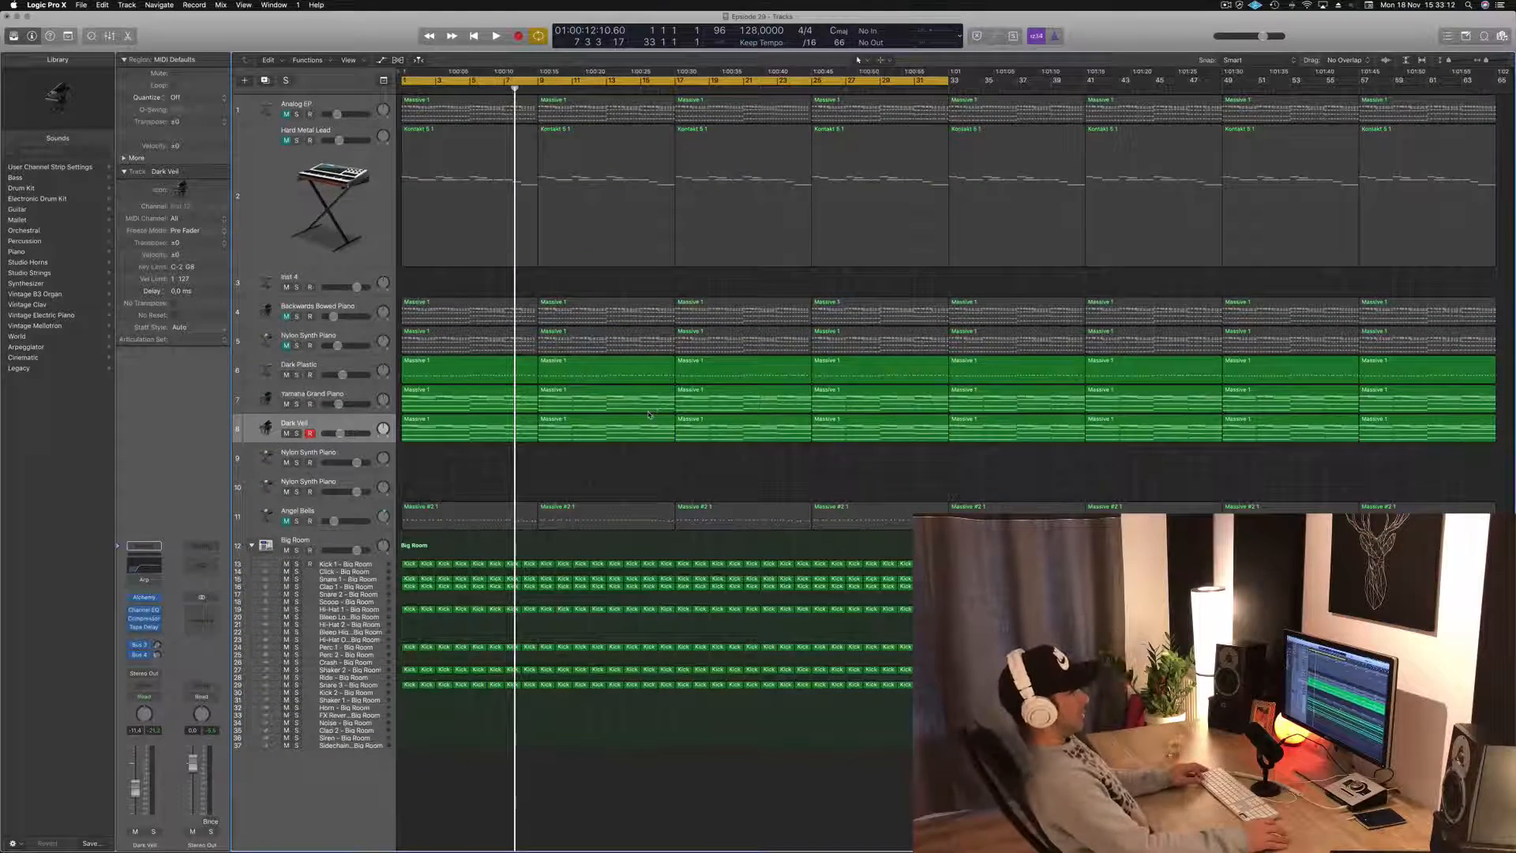
key("super+Down")
- Extend the cycle range to end at bar 65 and play the arrangement from the beginning
key("Return")
key("space")
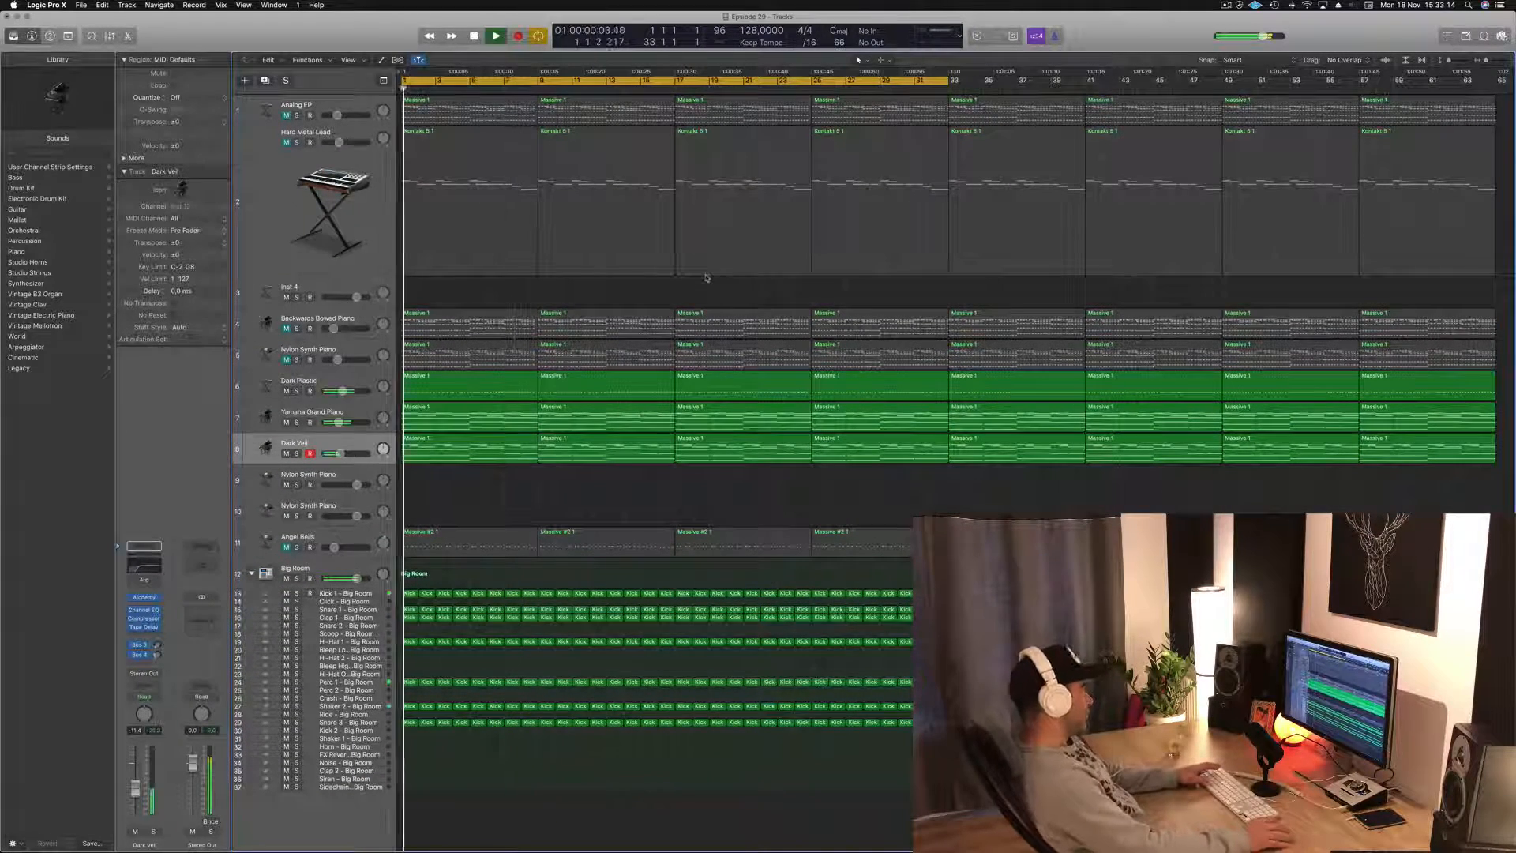
left_click_drag(950, 81, 1494, 81)
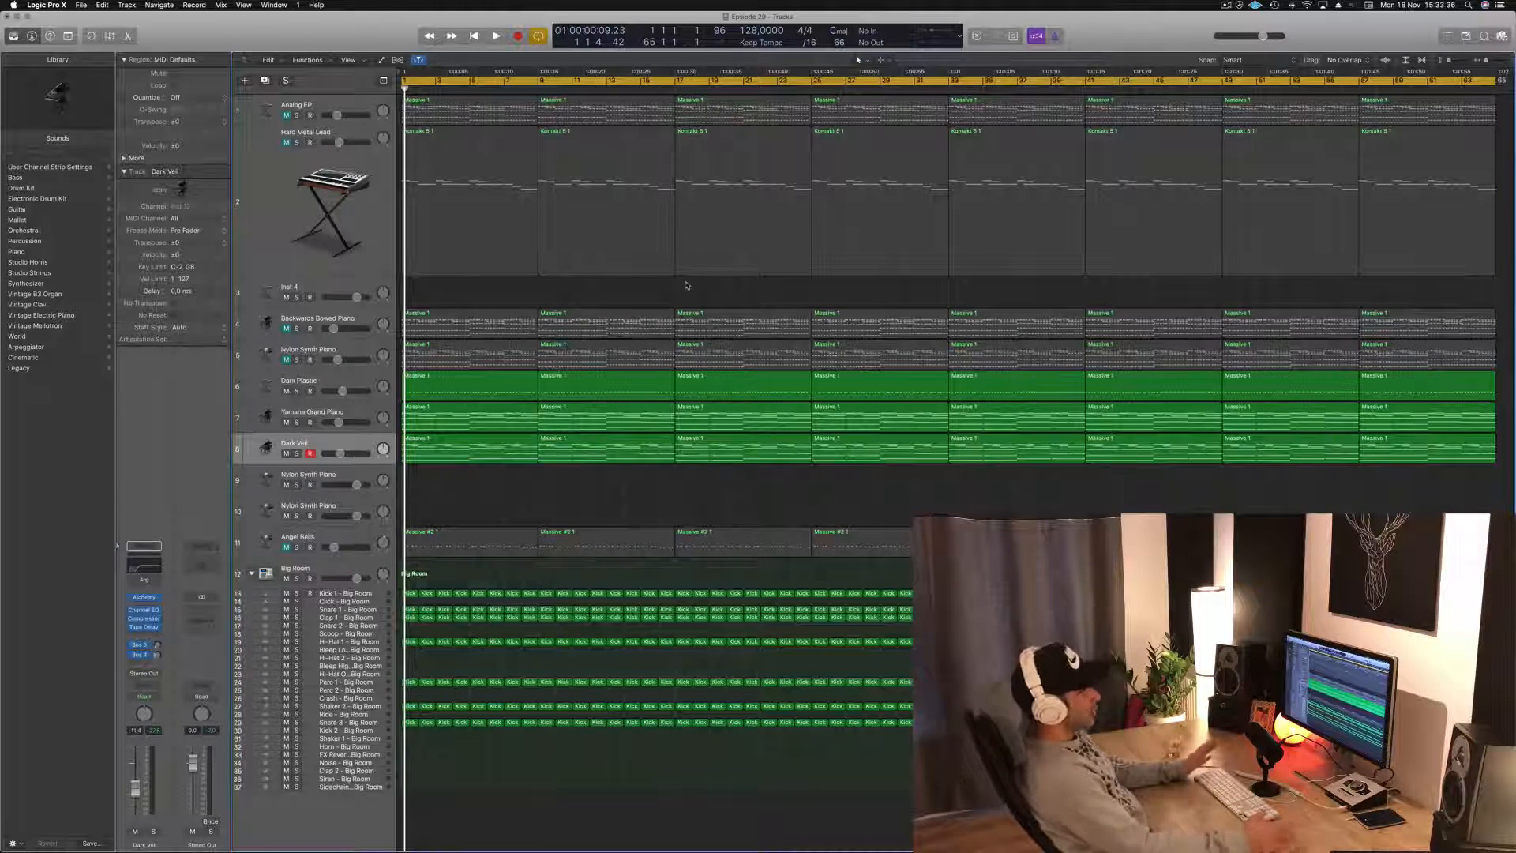
key("space")
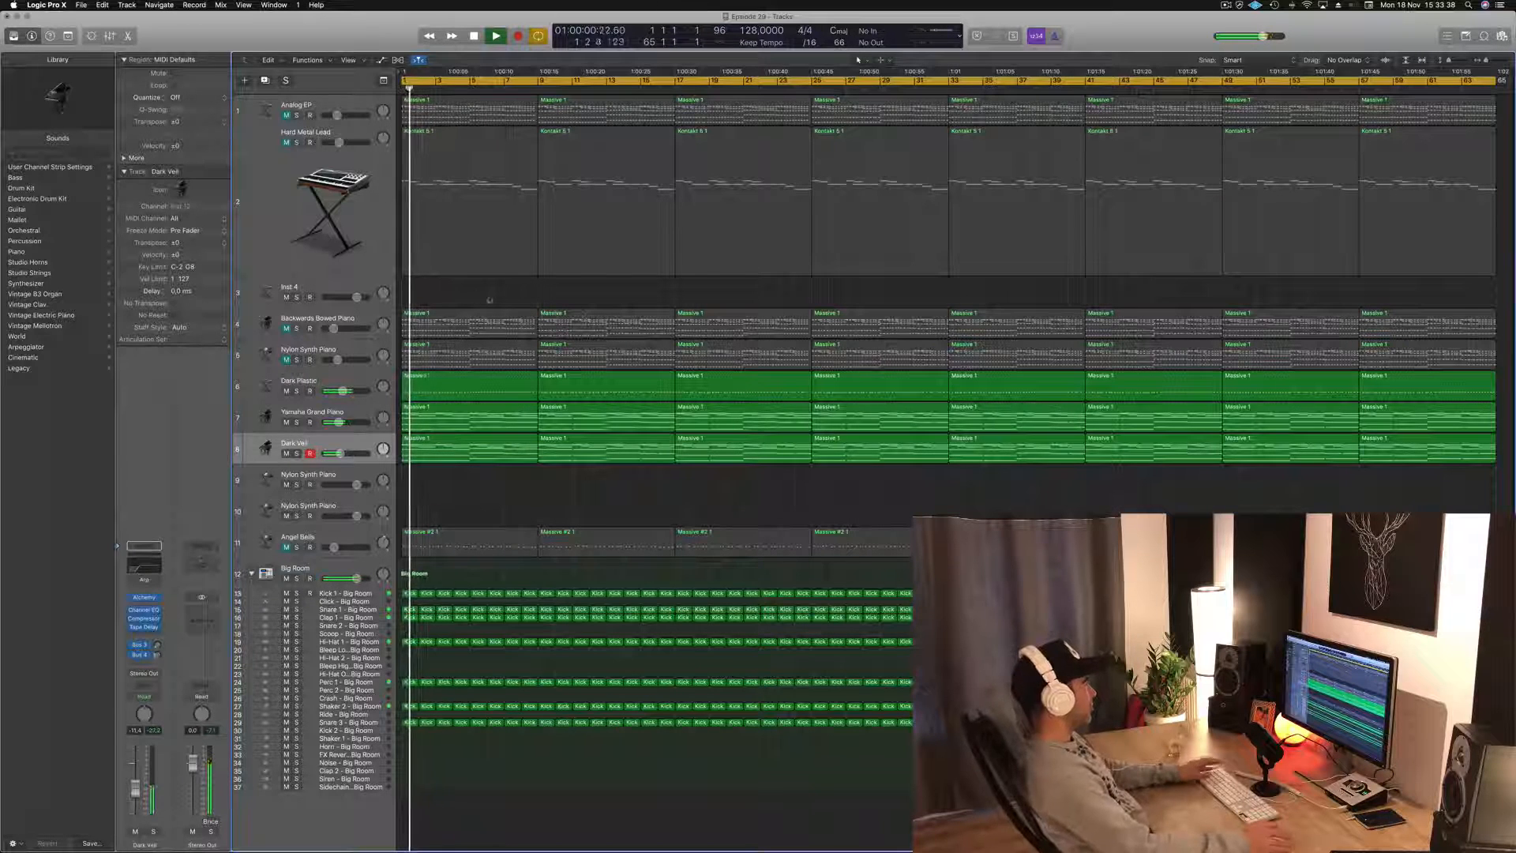
- Mute the Dark Veil and Yamaha Grand Piano tracks and unmute the Backwards Bowed Piano during playback
left_click(285, 453)
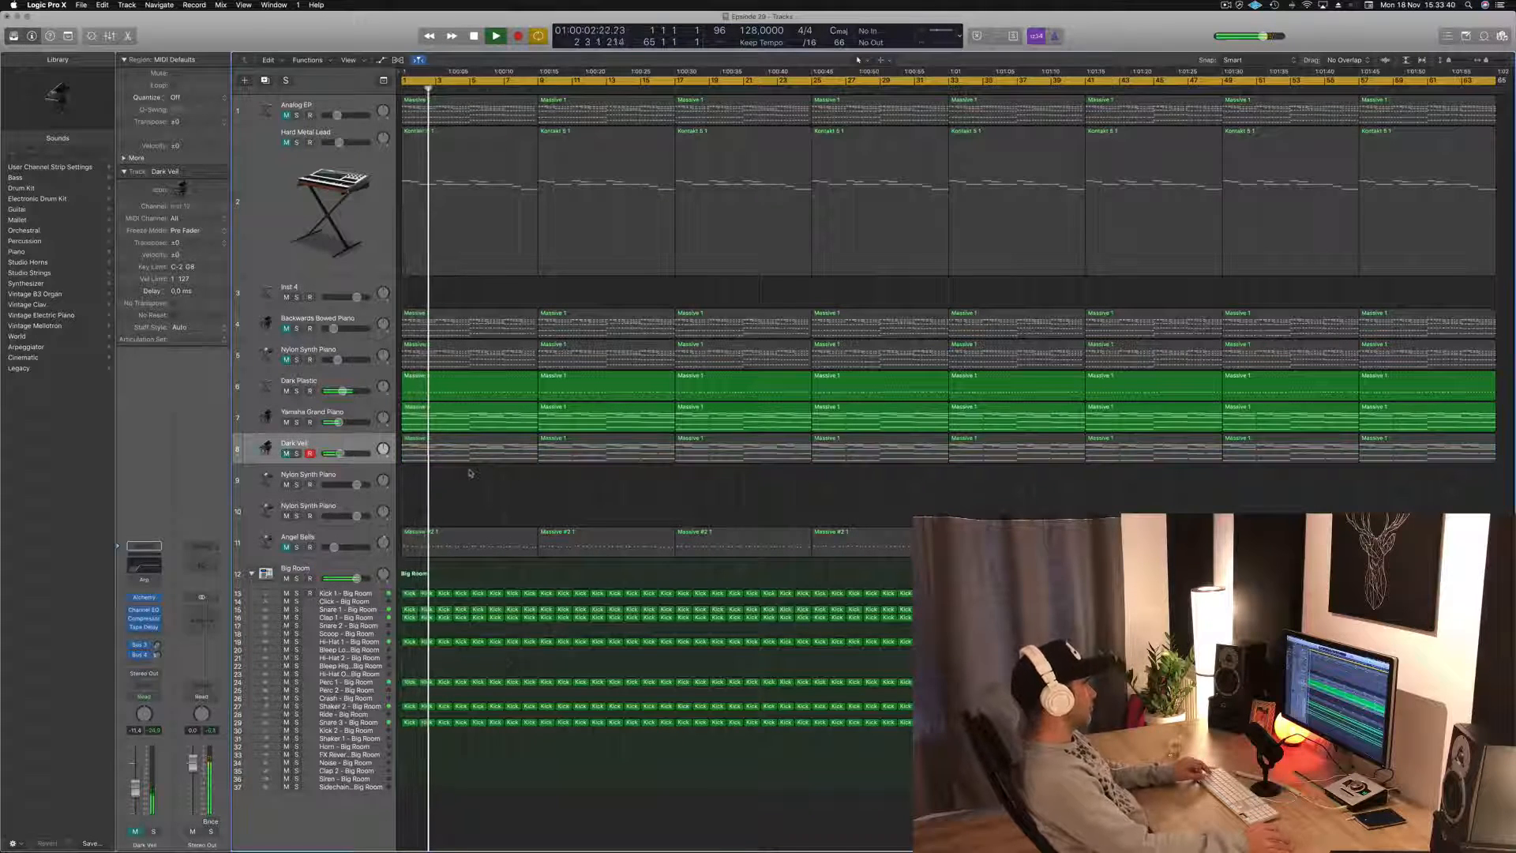
left_click(286, 412)
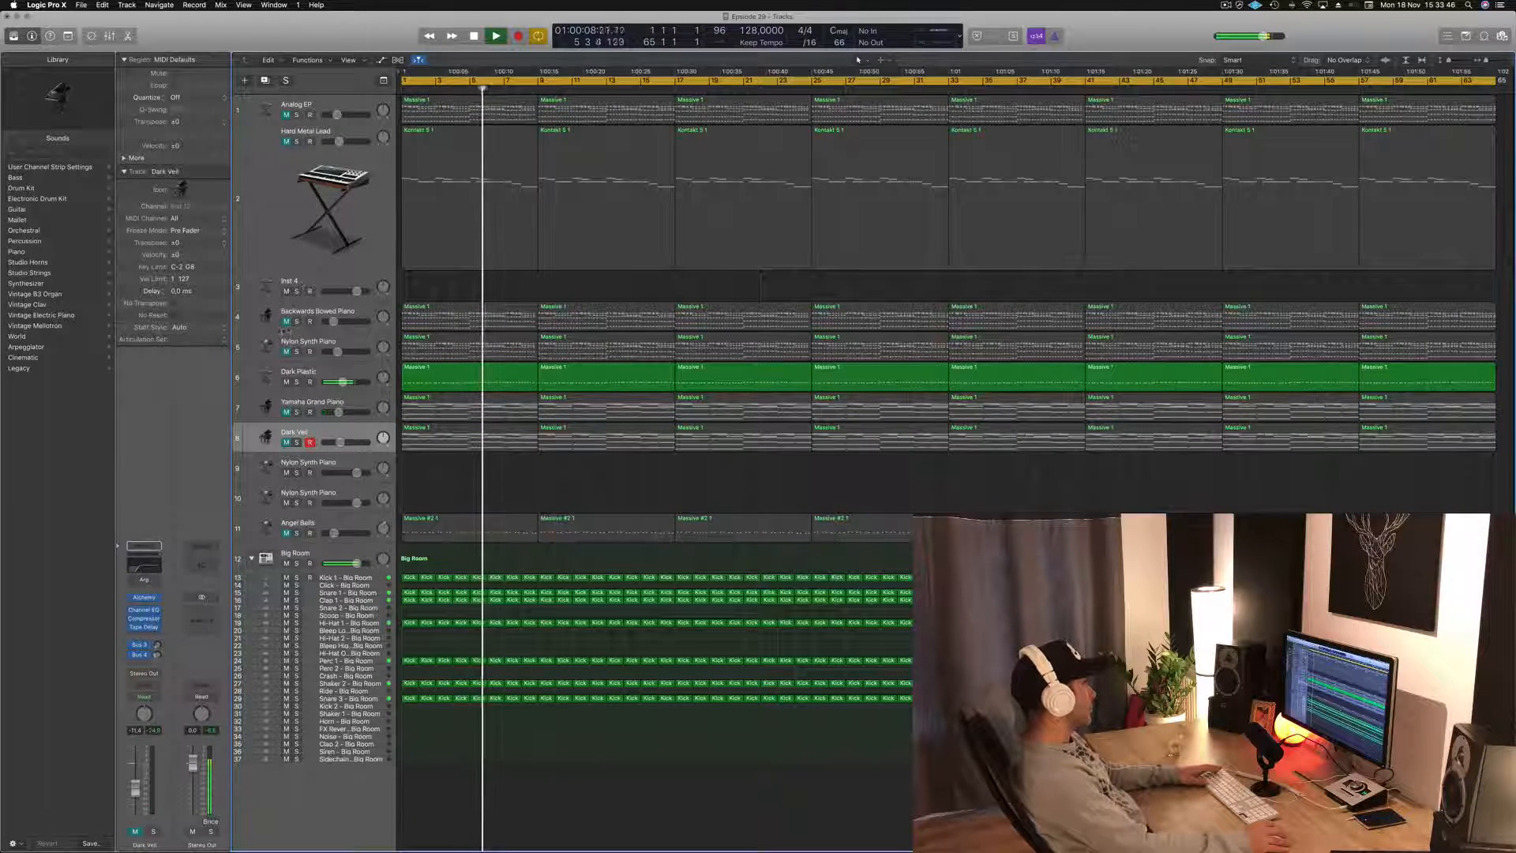
left_click(287, 323)
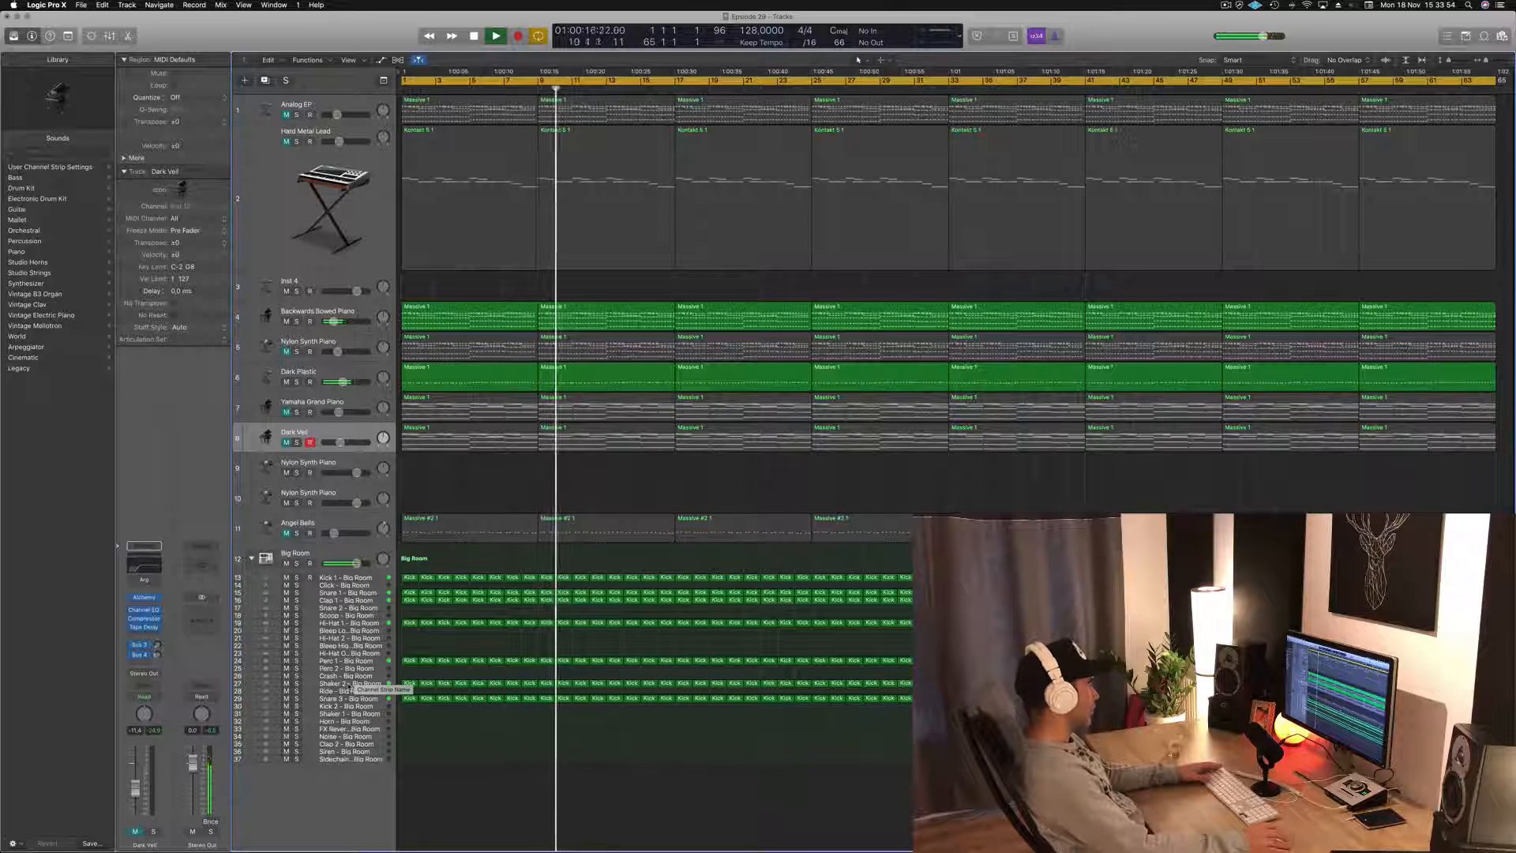
- Lower the volume of the Snare 3 channel in the Big Room kit slightly
left_click(339, 698)
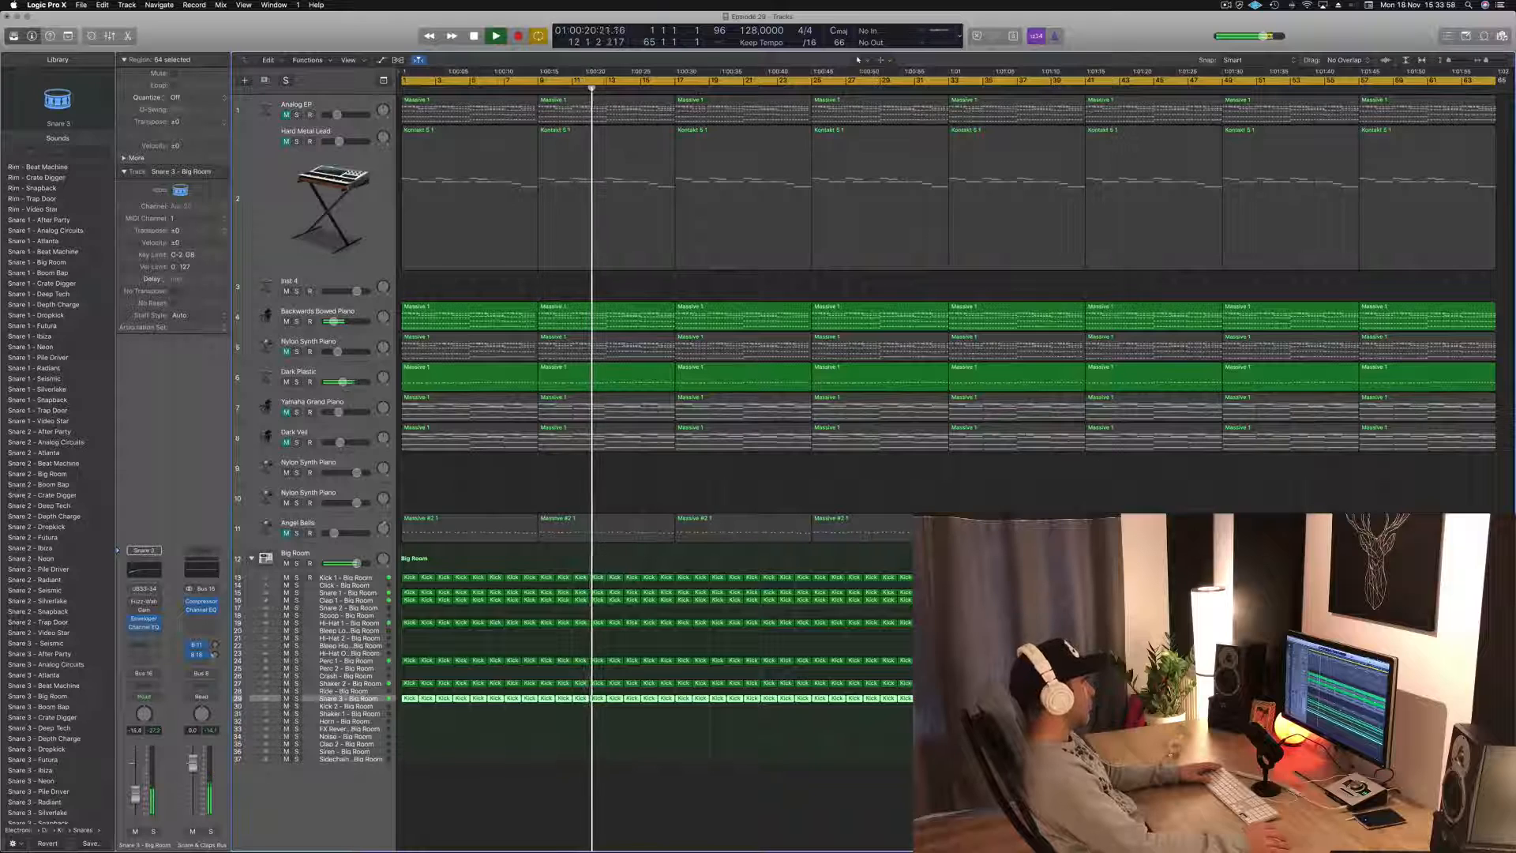
left_click_drag(136, 799, 139, 803)
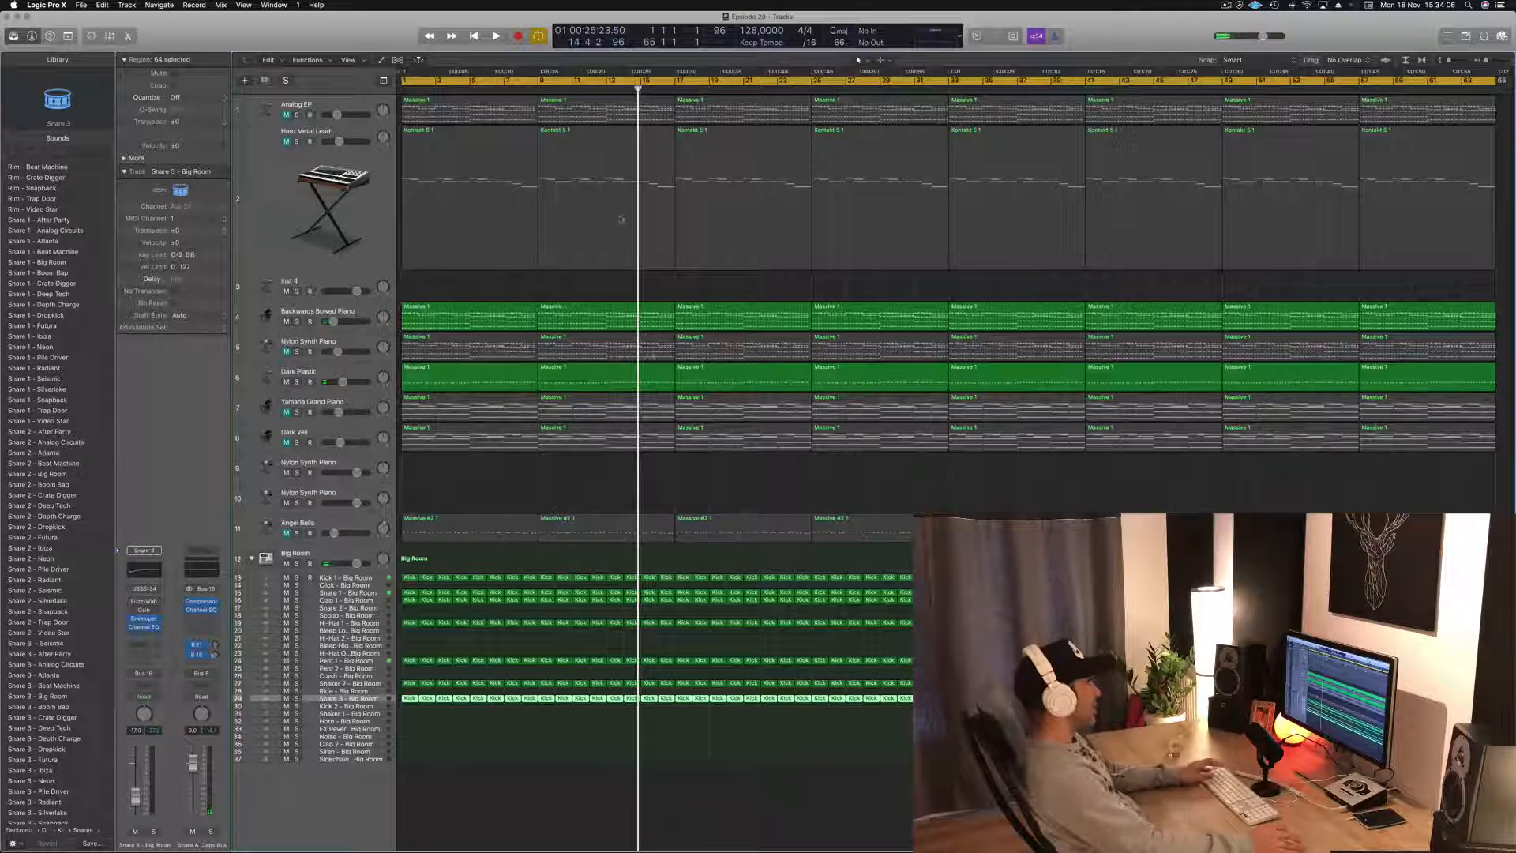
- Delete the Analog EP and Hard Metal Lead regions between bars 1 and 17
left_click(428, 102)
key("Delete")
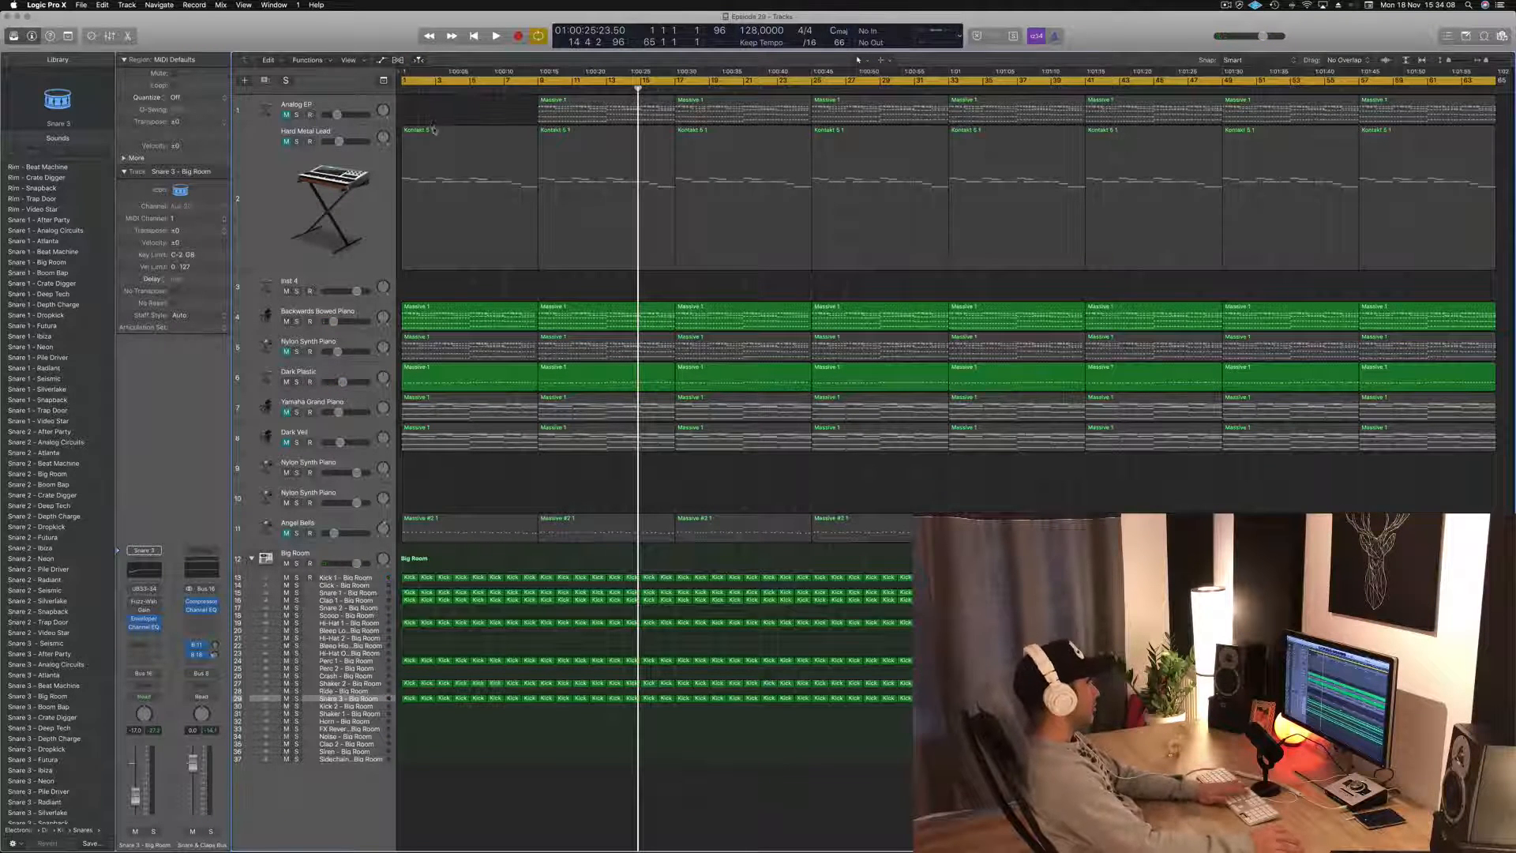
left_click(430, 131)
key("Delete")
left_click(575, 100)
key("Delete")
left_click(576, 131)
key("Delete")
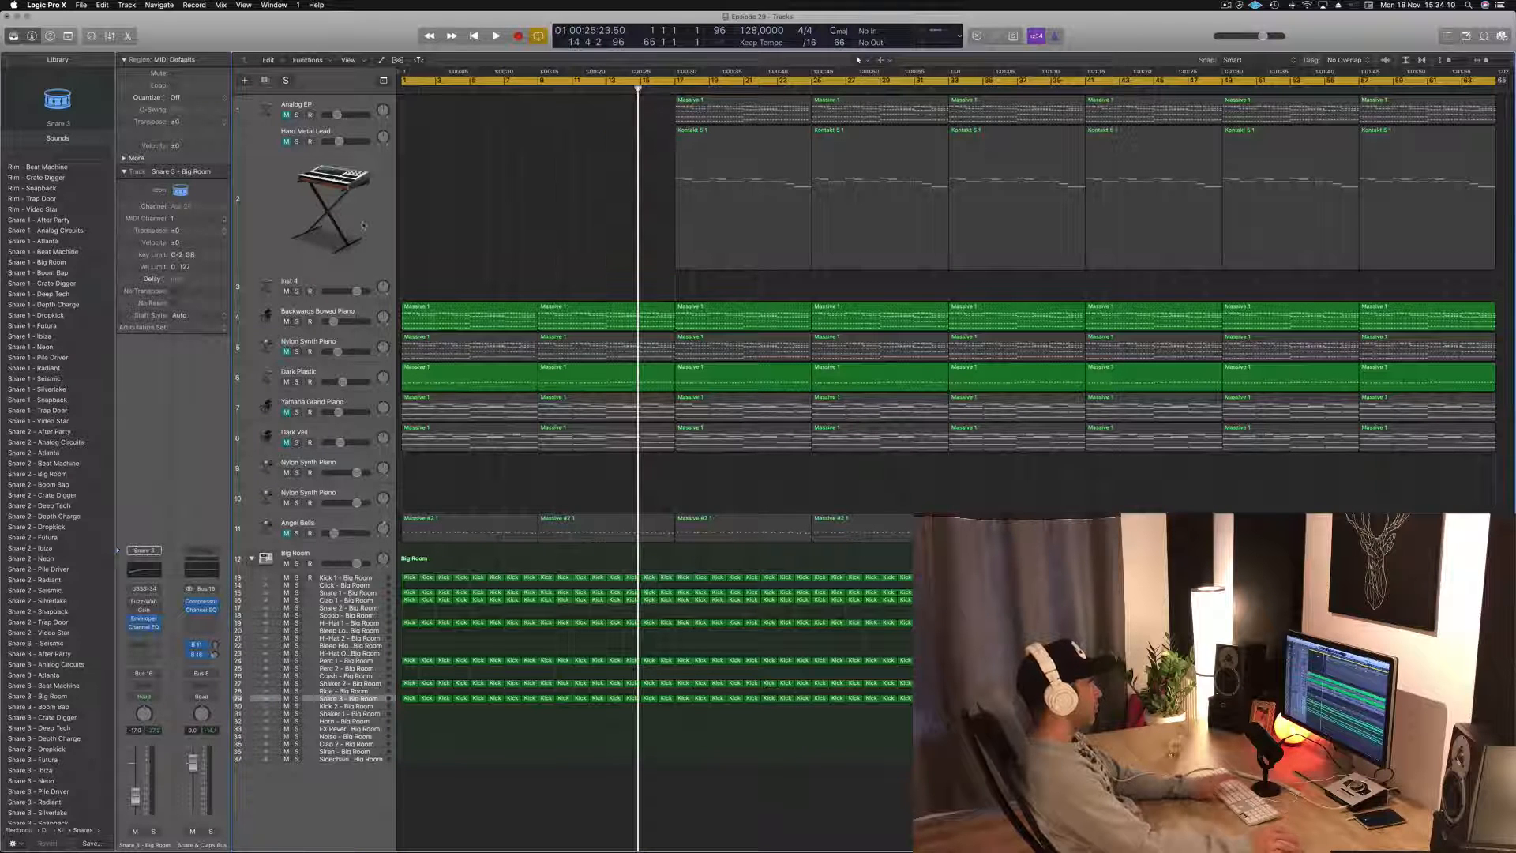
- Delete the Nylon Synth Piano, Yamaha Grand Piano and Dark Veil regions between bars 1 and 17
key("Return")
key("space")
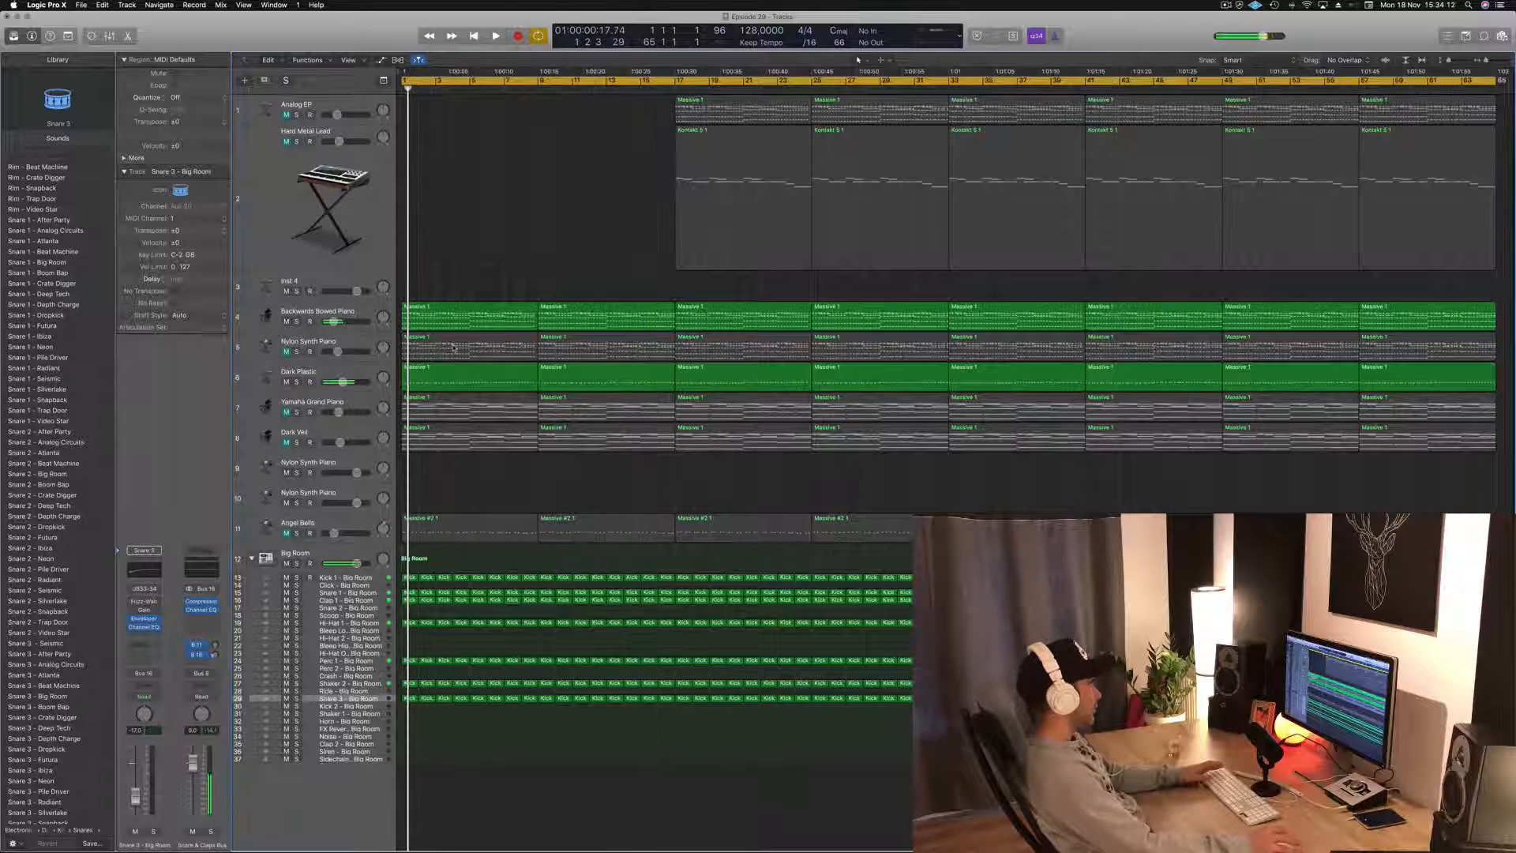
left_click(454, 348)
key("Delete")
left_click(593, 355)
key("Delete")
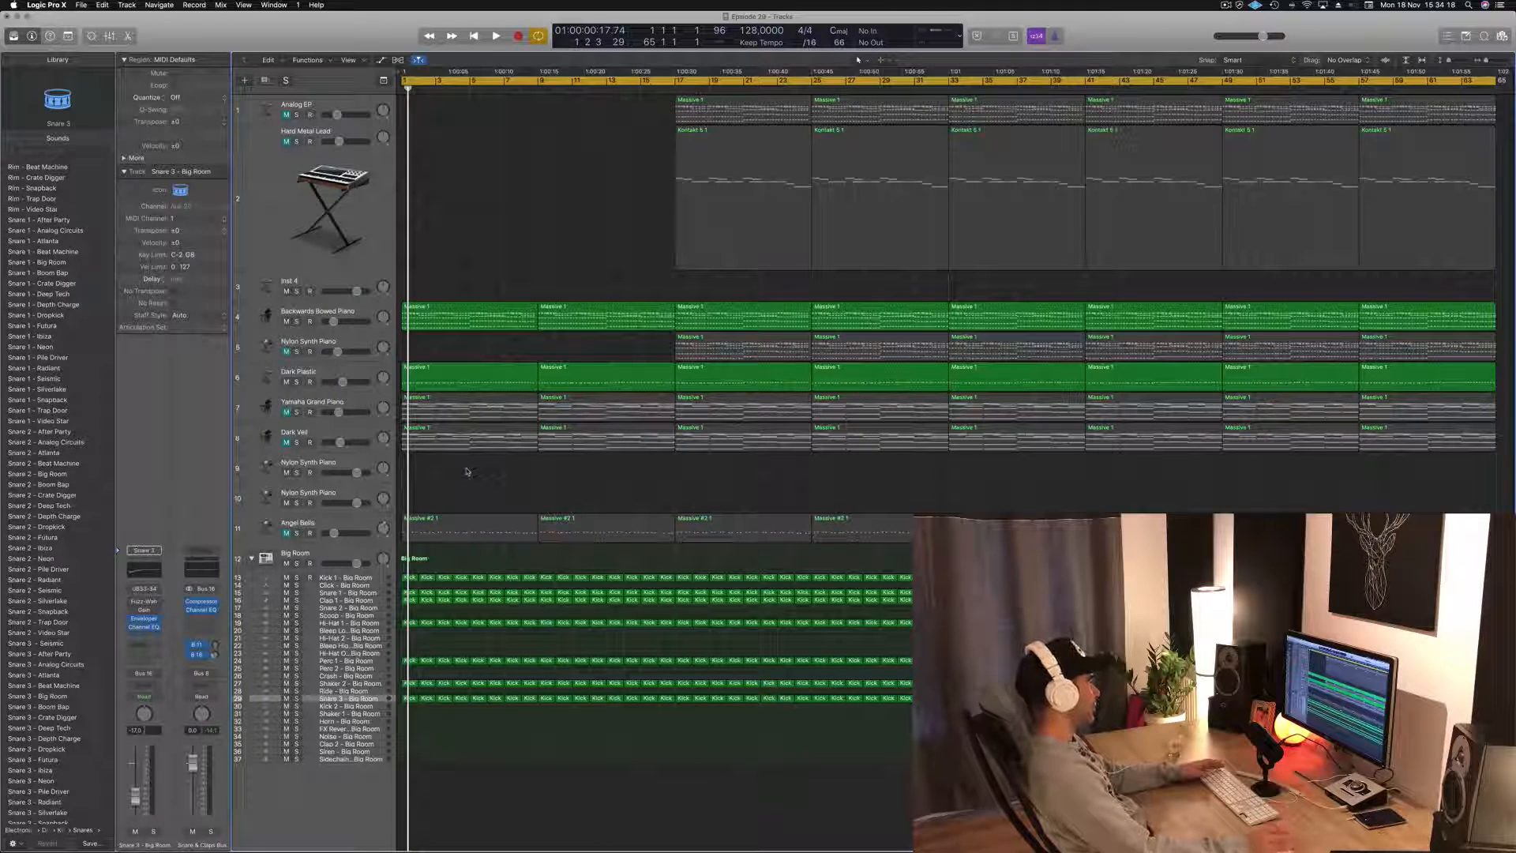
left_click_drag(576, 463, 606, 422)
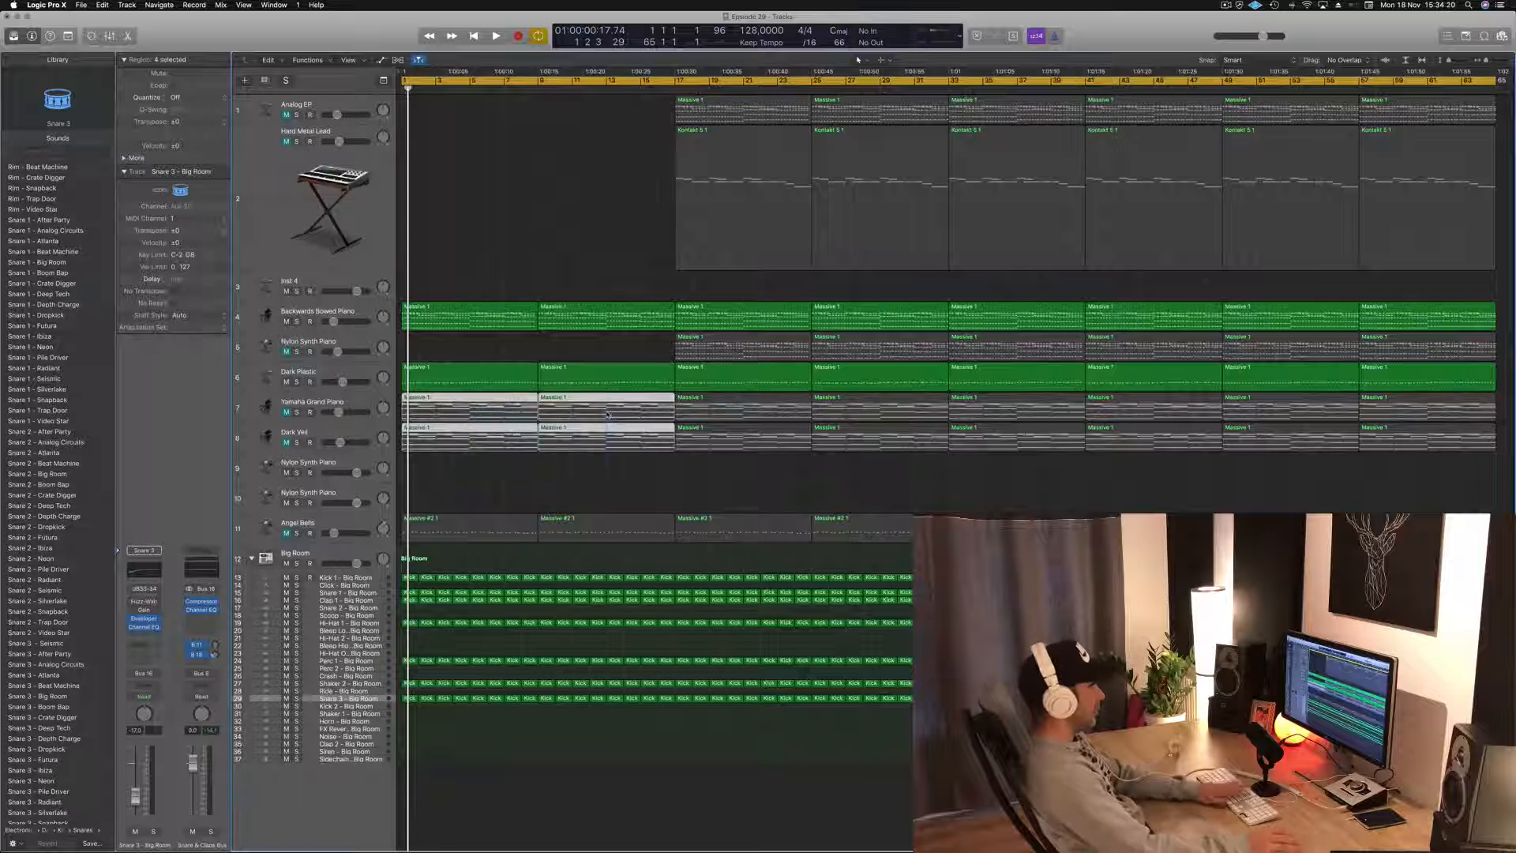
key("Delete")
- Play from the beginning, unmute the Angel Bells track and lower its volume slightly
key("Return")
key("space")
left_click(287, 534)
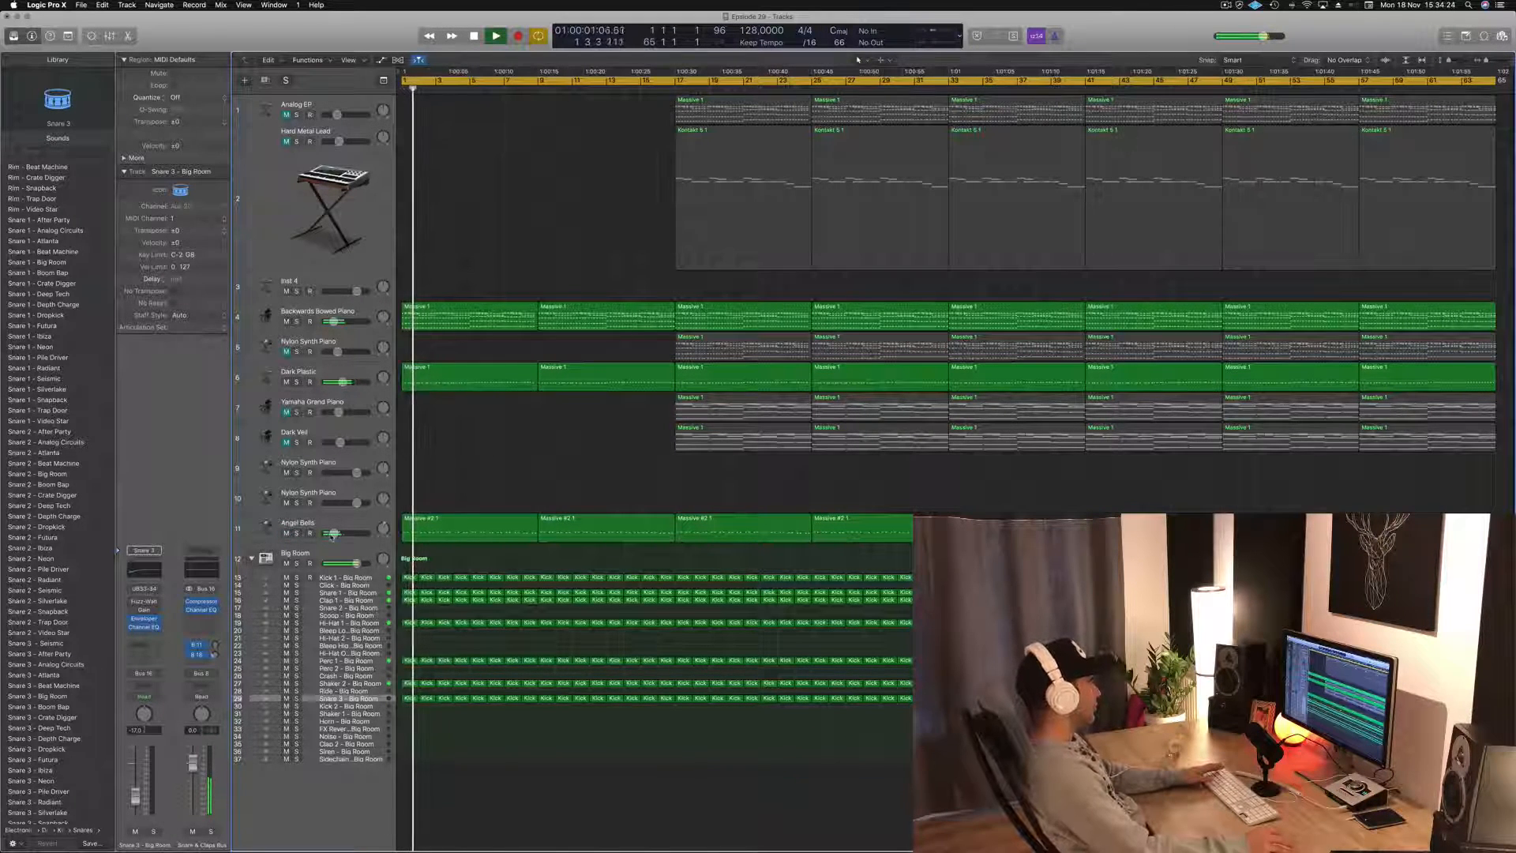
left_click_drag(334, 533, 331, 533)
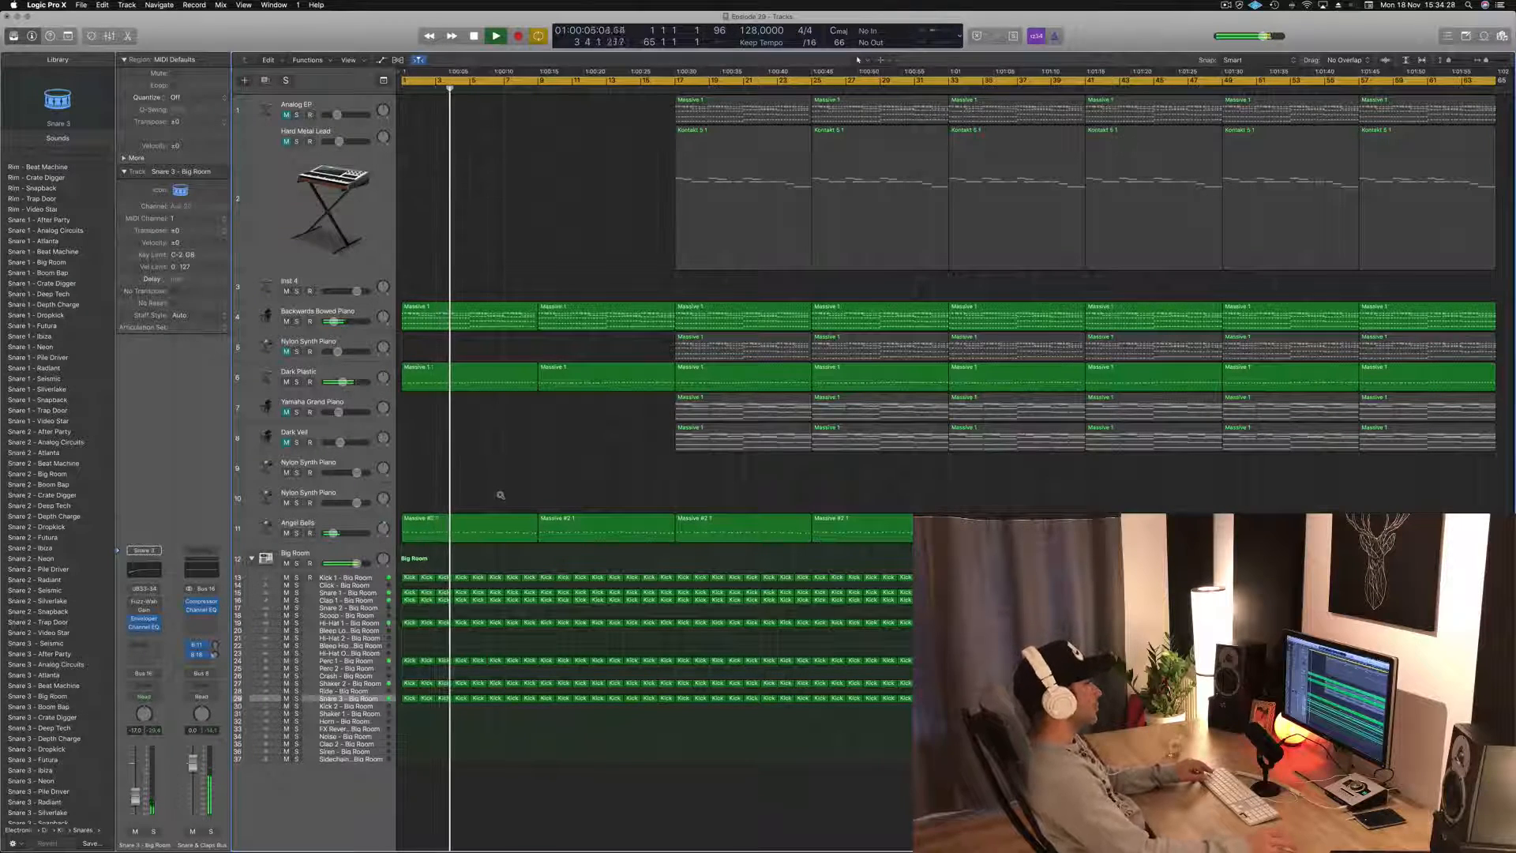
key("super+Right")
key("super+Right")
key("super+Left")
key("super+Left")
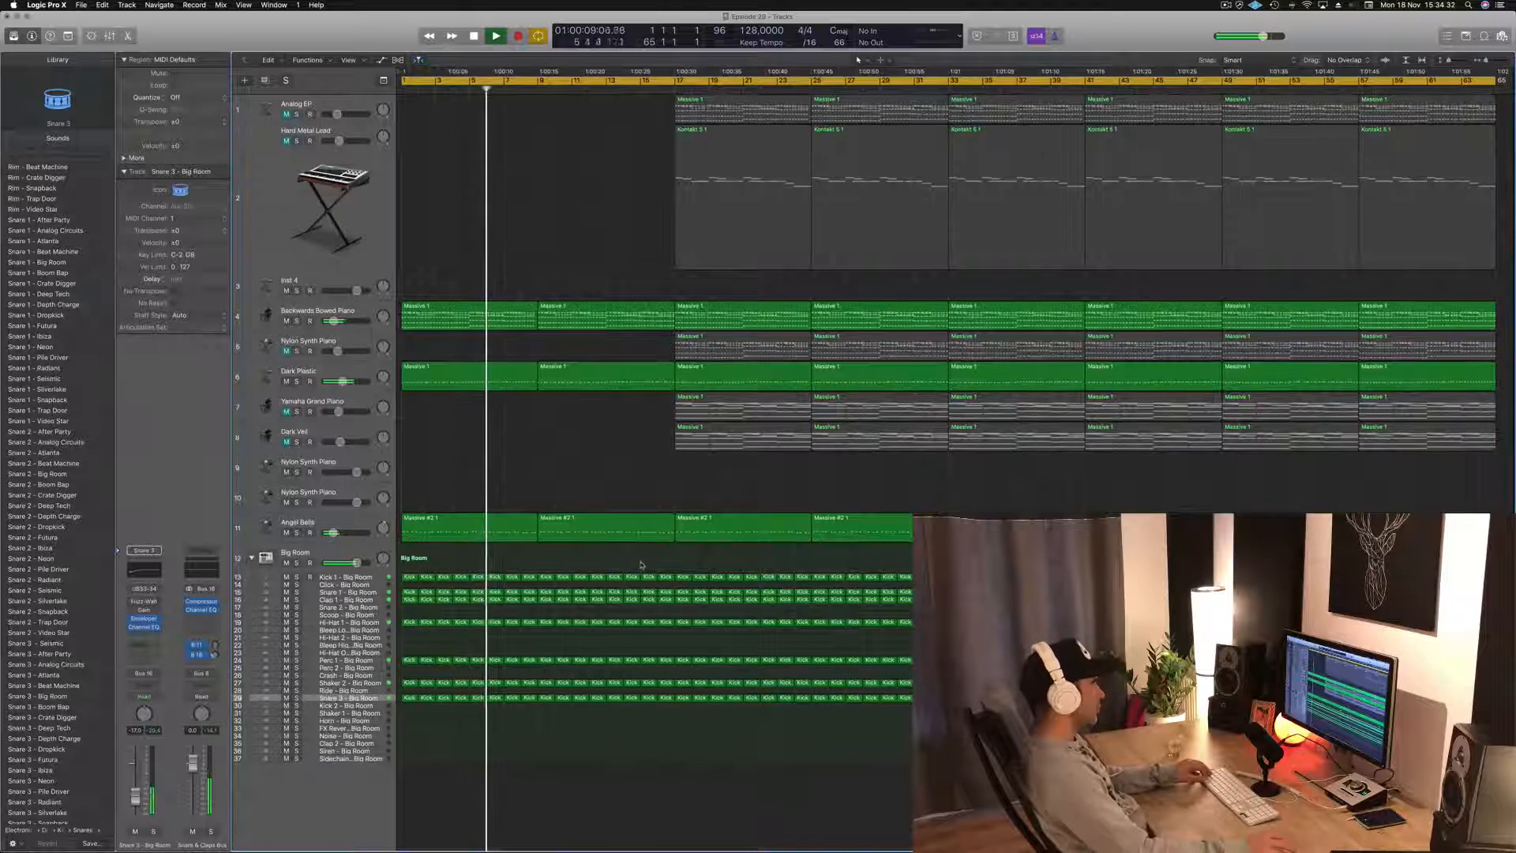
- Audition the opening with and without the Angel Bells by toggling the track's mute and solo
key("Return")
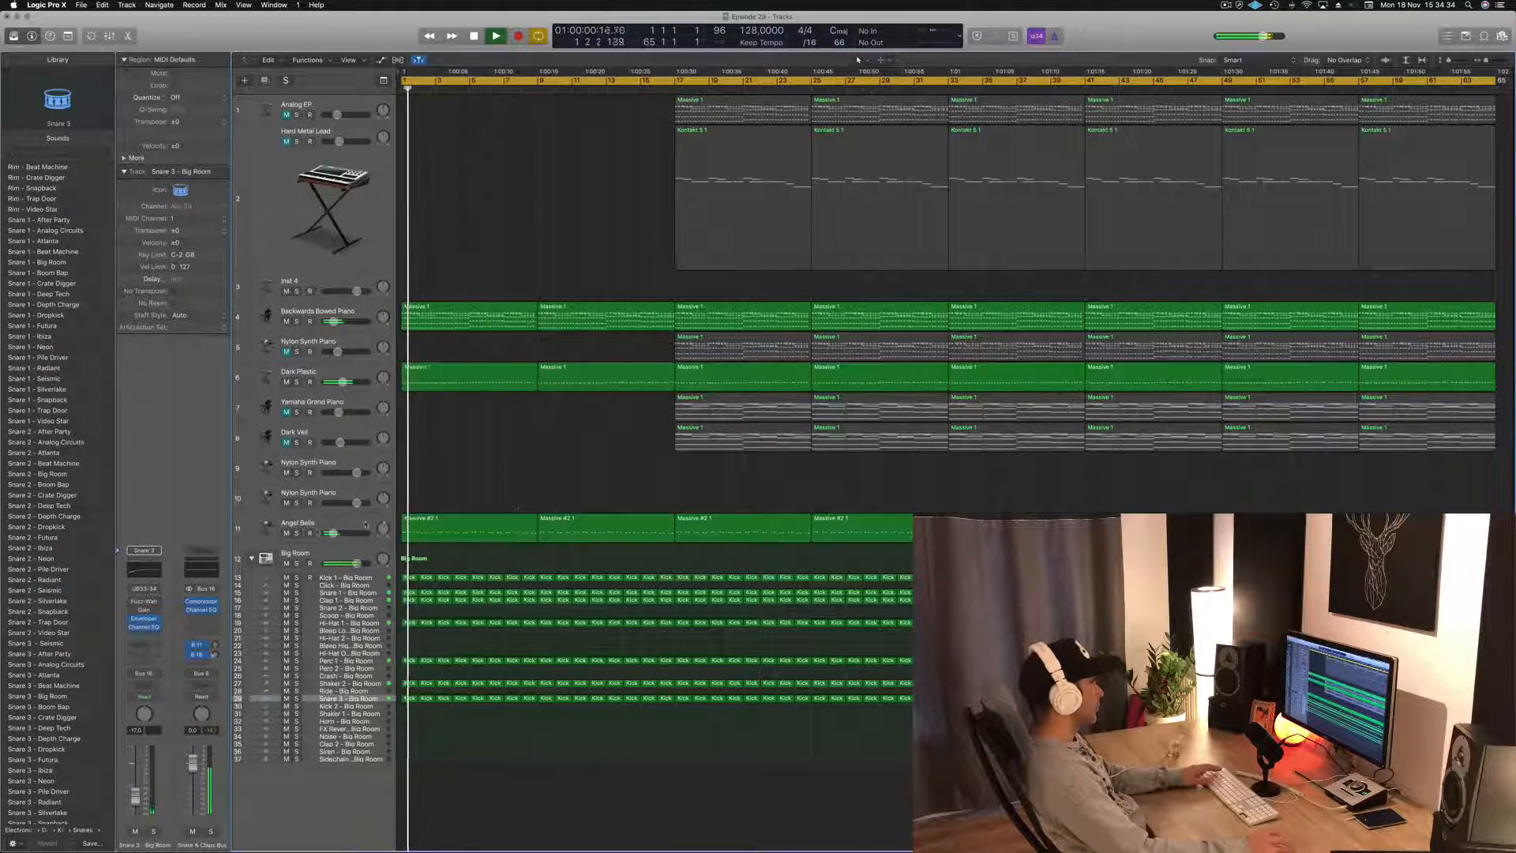
left_click(286, 534)
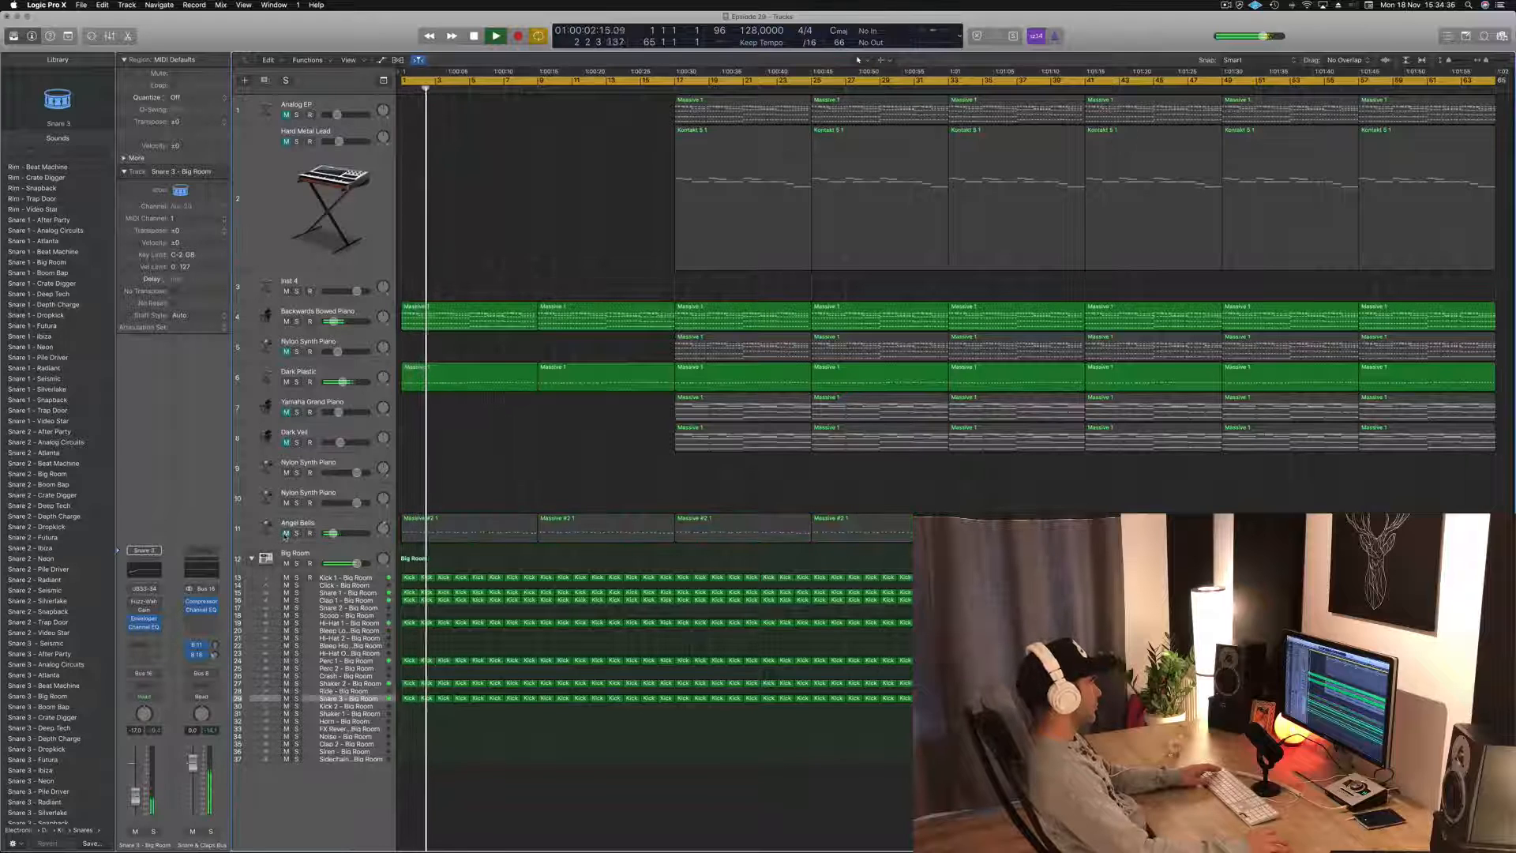
left_click(286, 534)
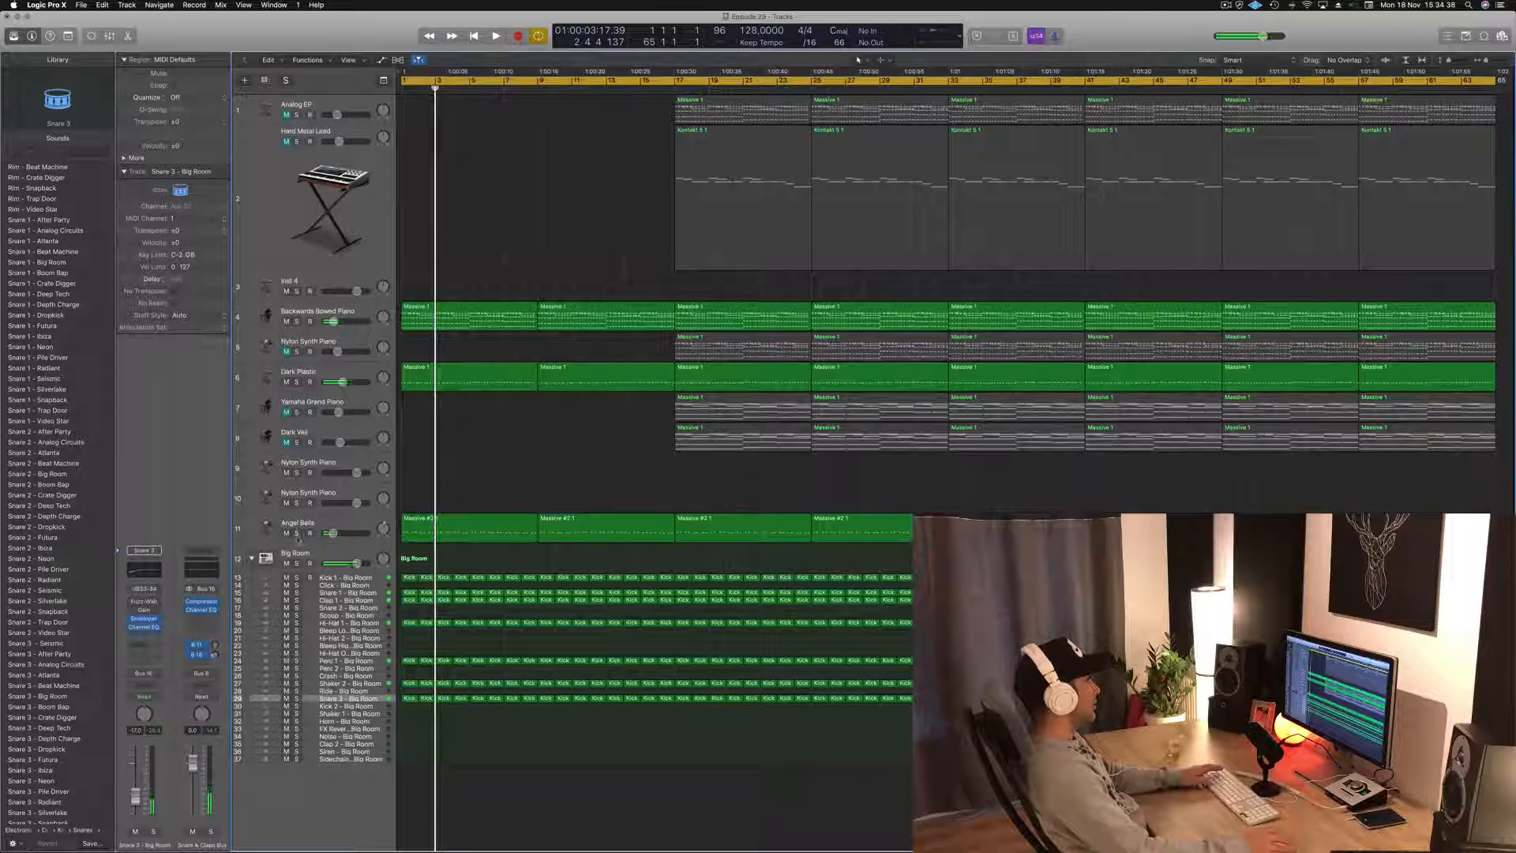
key("space")
left_click(297, 534)
left_click(296, 534)
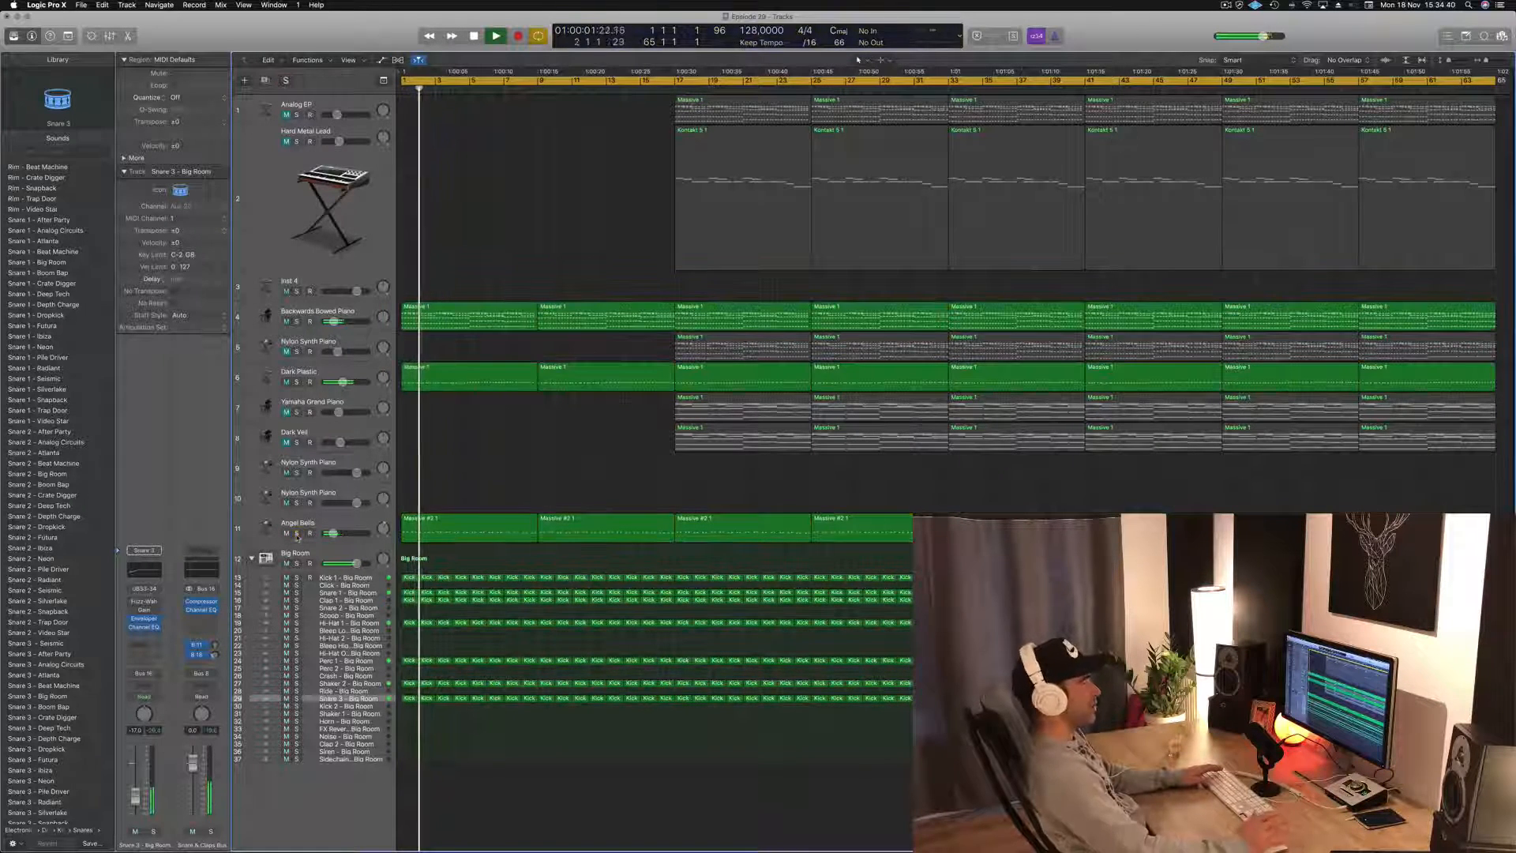
- Stop playback and delete the first two Angel Bells regions, between bars 1 and 17
left_click(343, 529)
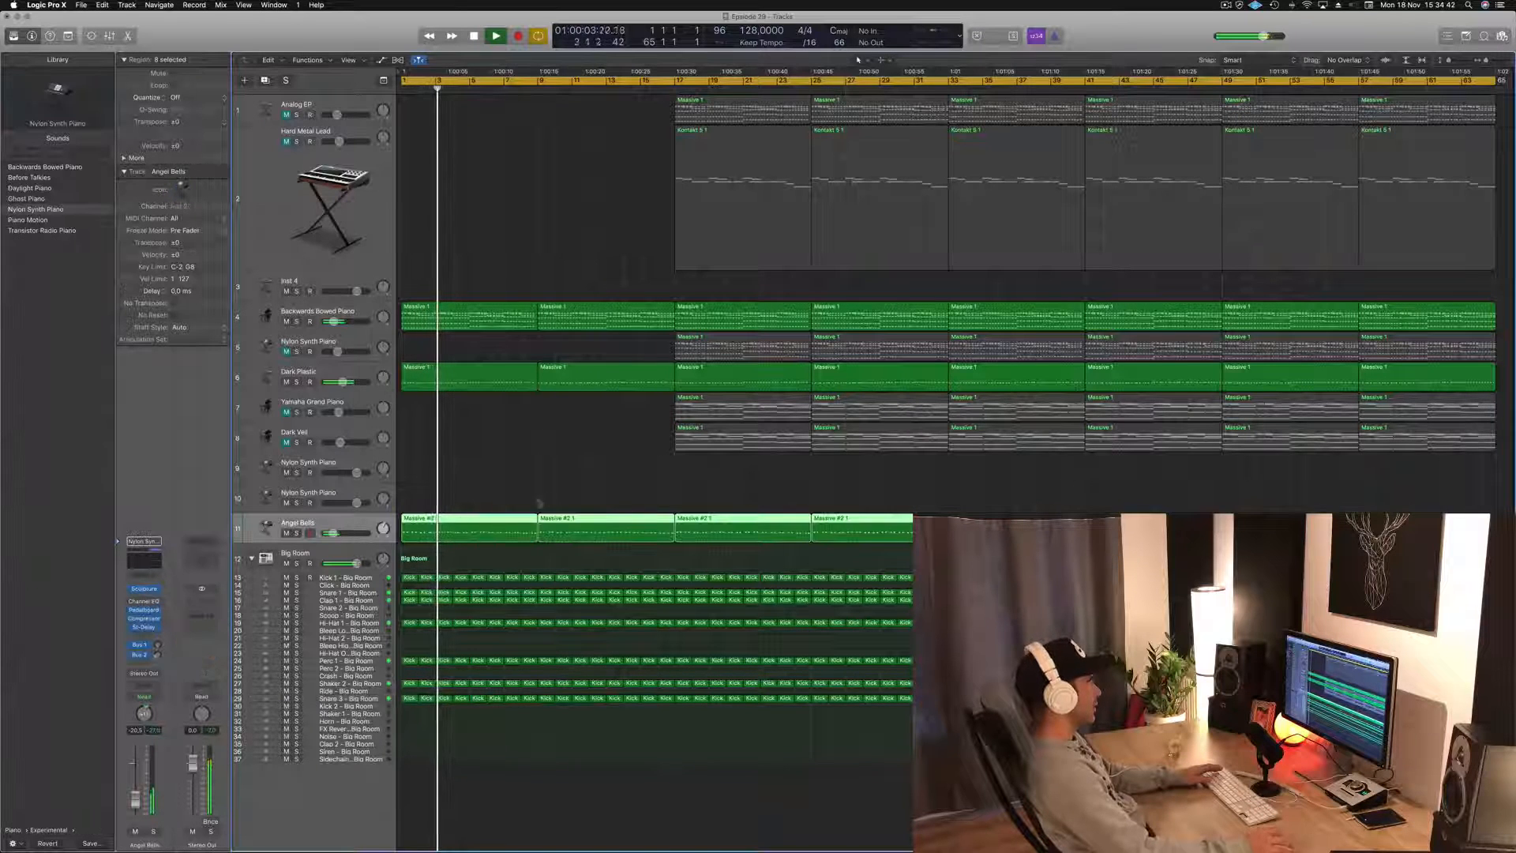
key("space")
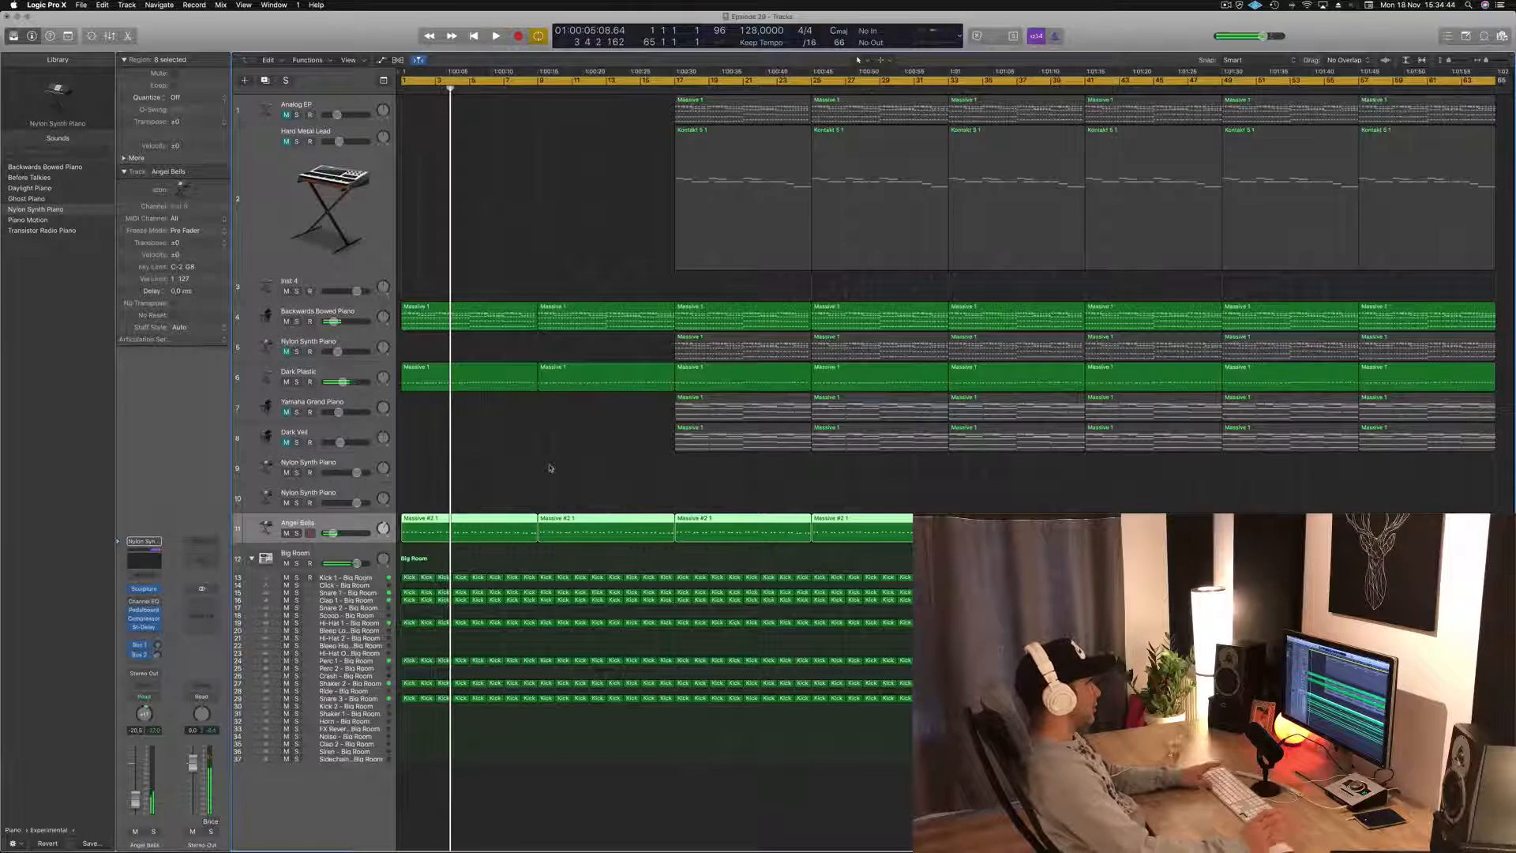
left_click_drag(499, 493, 540, 519)
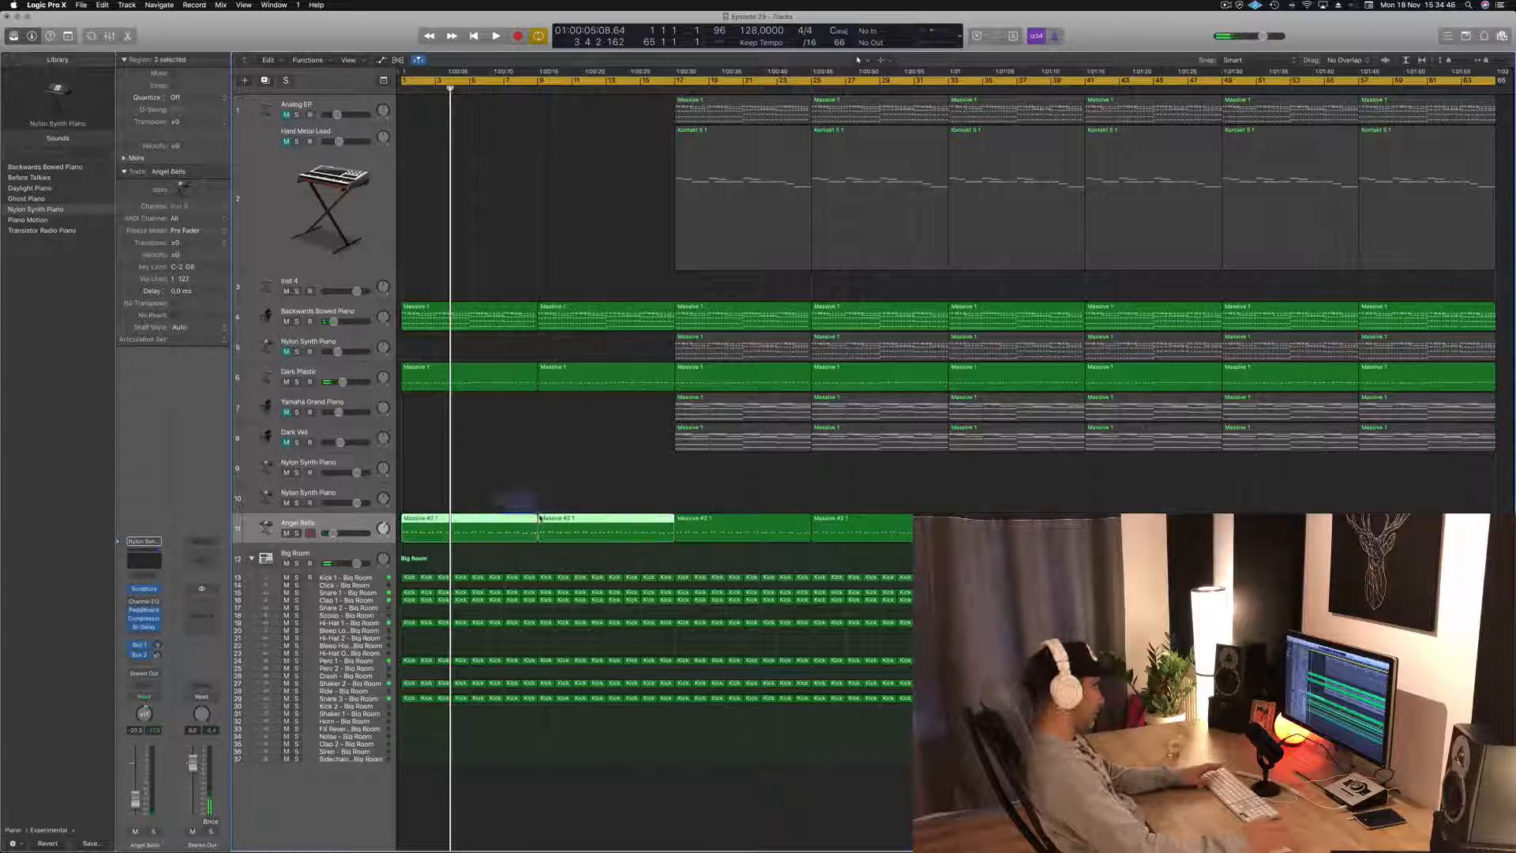
key("Delete")
- Play from the beginning and delete every Big Room drum region except the kick between bars 13 and 17
key("Return")
key("space")
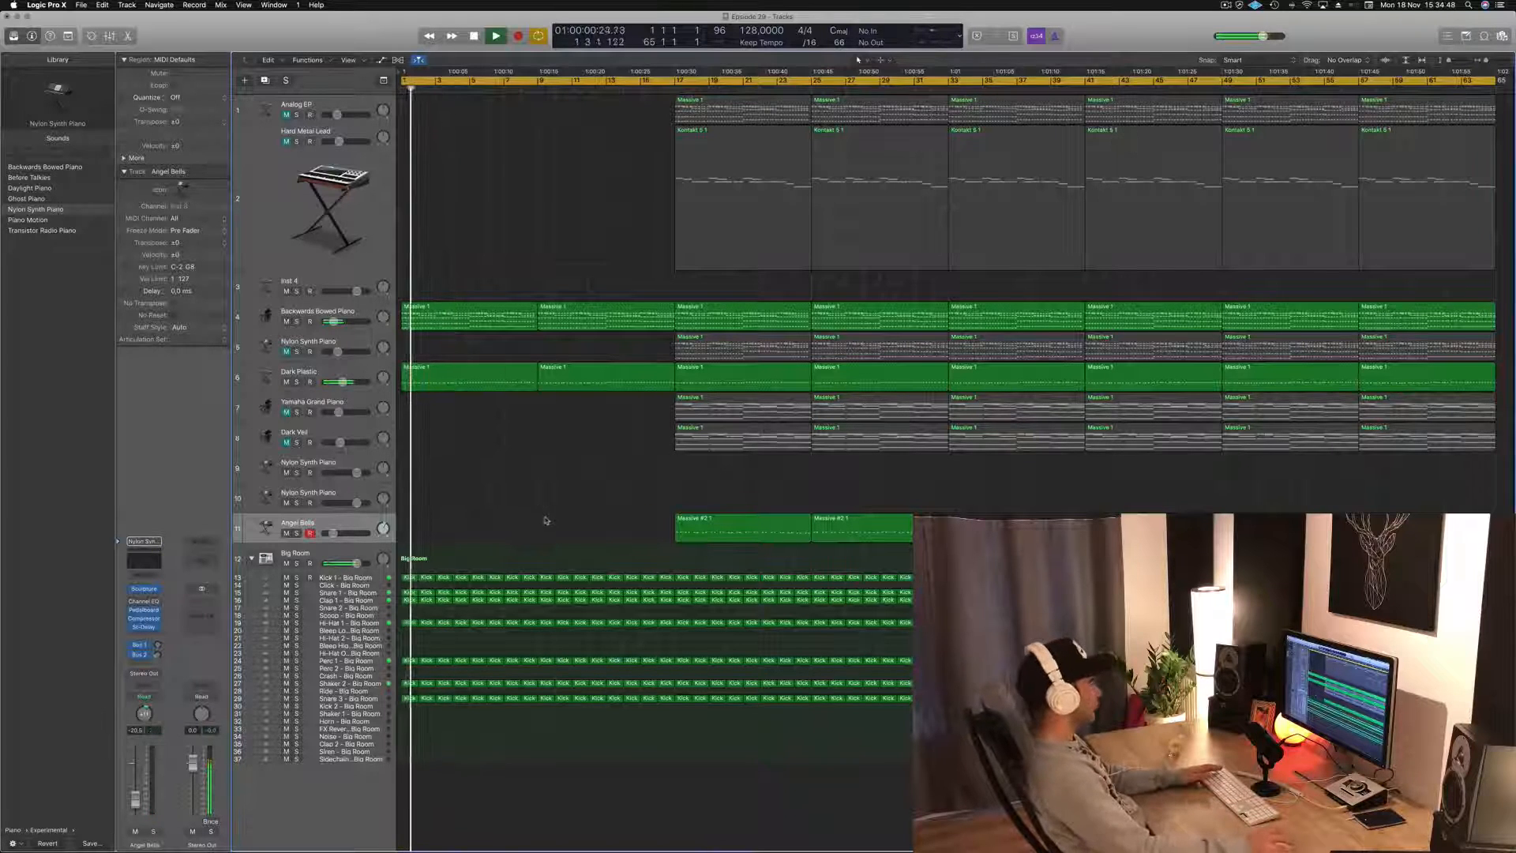
key("super+Right")
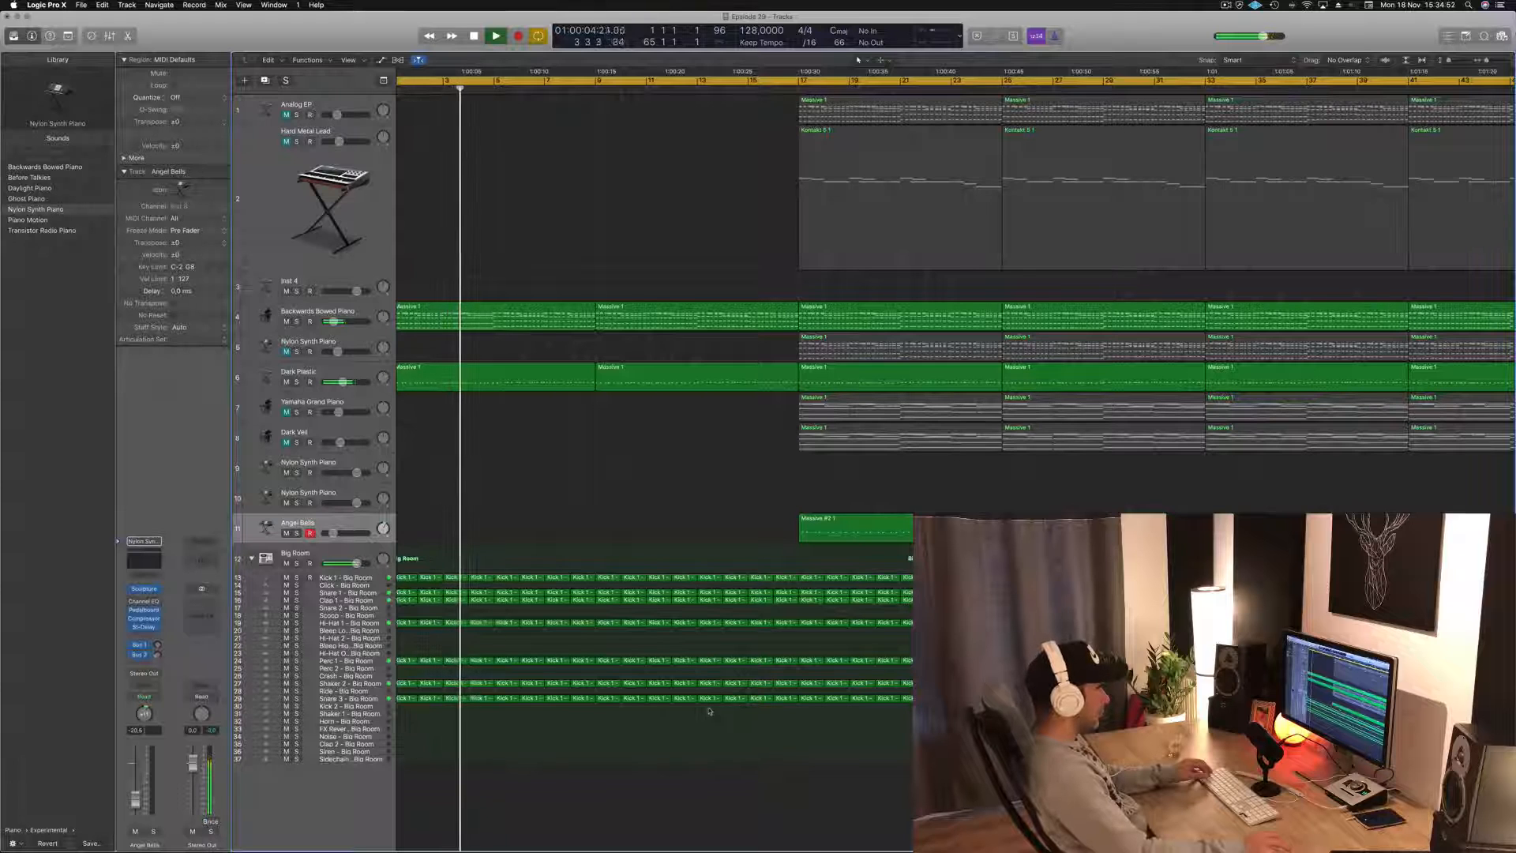
left_click_drag(709, 707, 797, 591)
key("Delete")
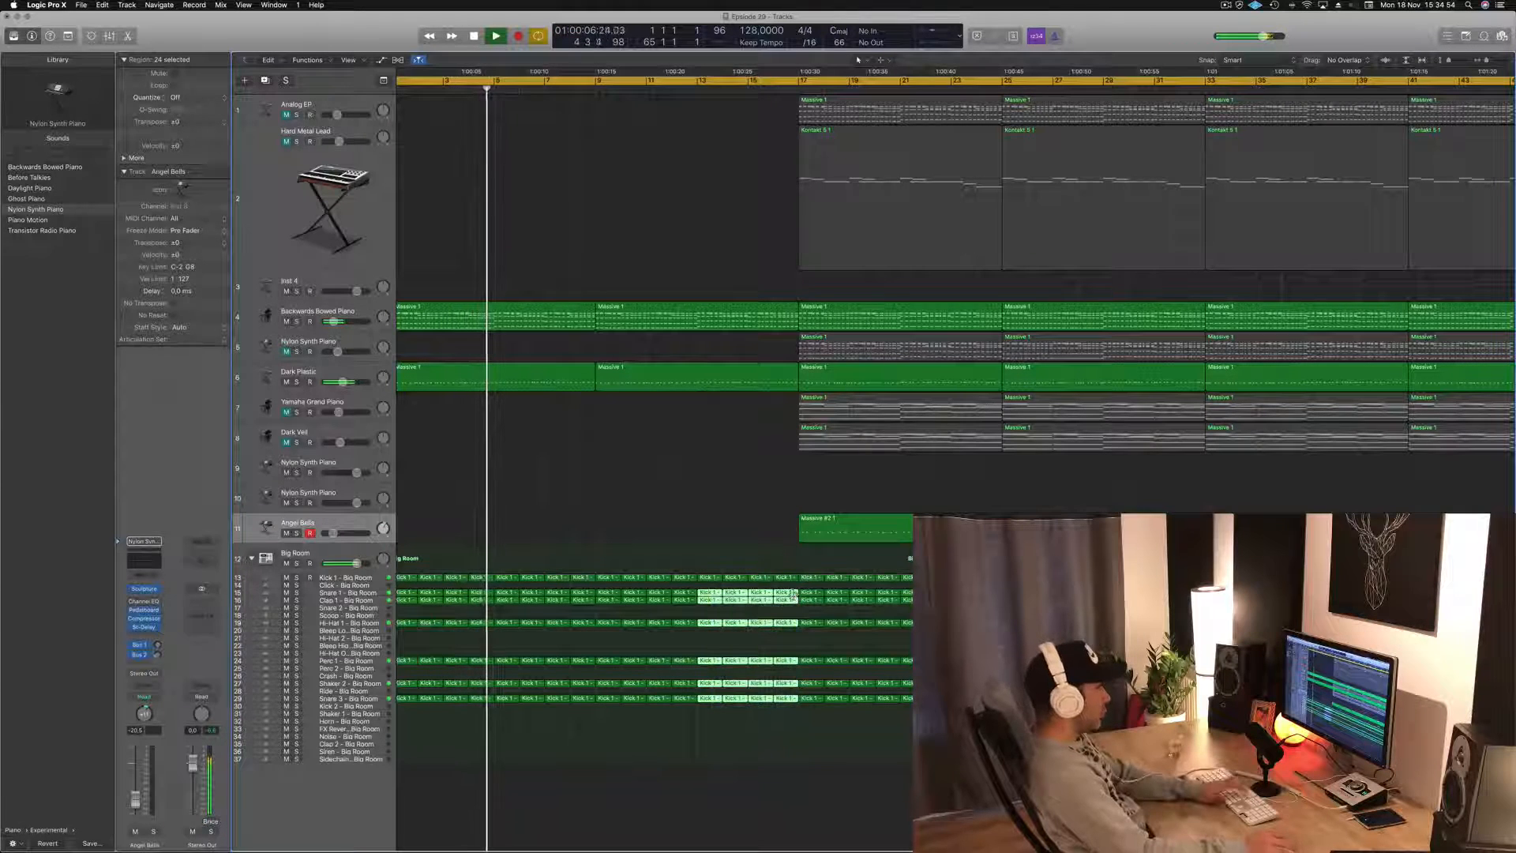
key("super+Left")
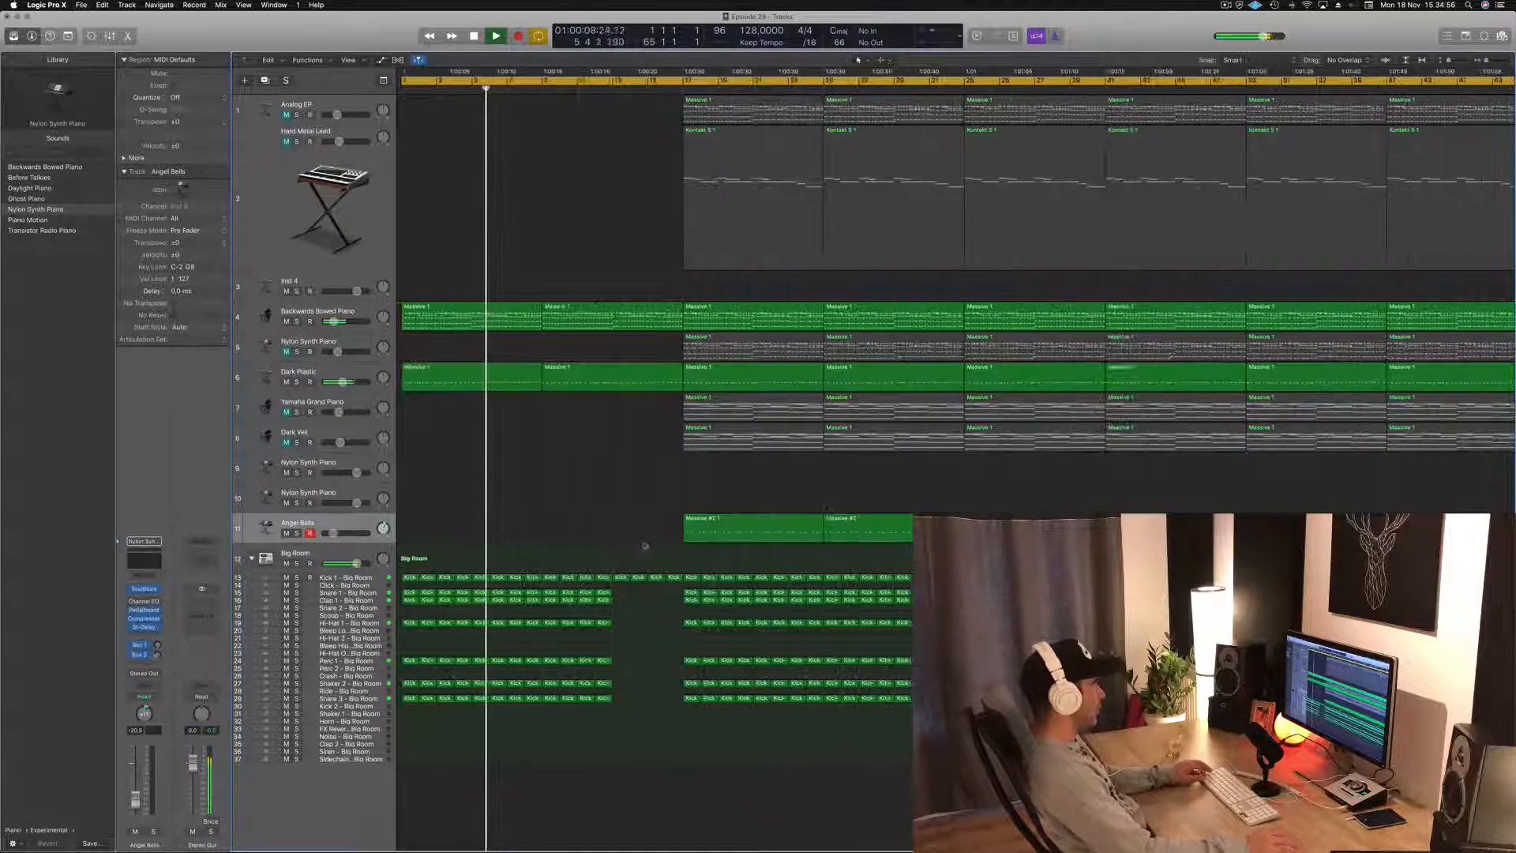
- Delete the Backwards Bowed Piano region between bars 17 and 25
left_click(597, 201, "ctrl+alt")
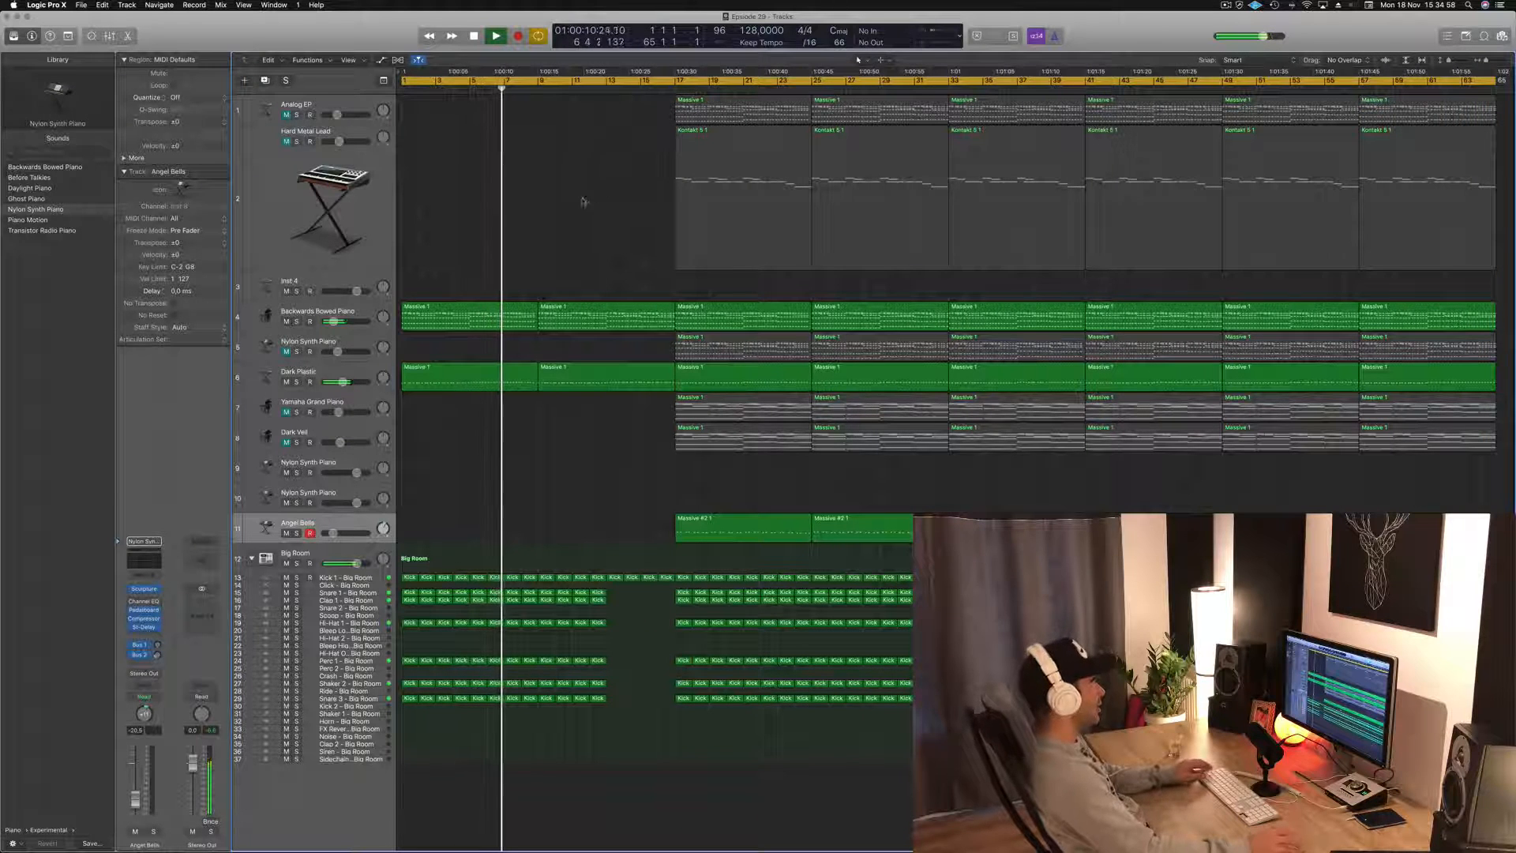
left_click(730, 311)
key("Delete")
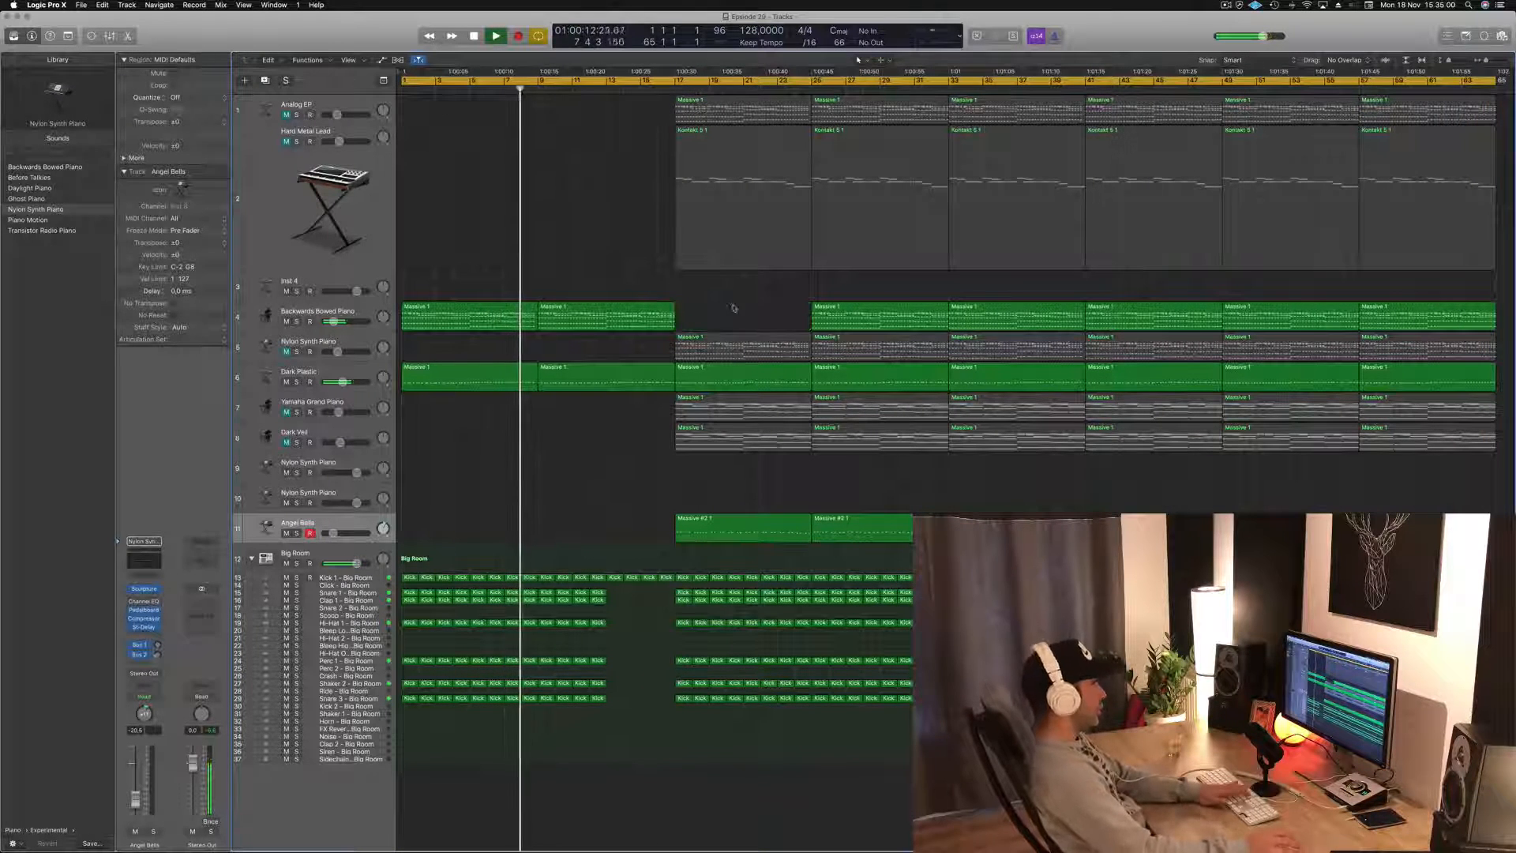
- Delete the Yamaha Grand Piano and Dark Veil regions between bars 17 and 25
left_click_drag(641, 109, 689, 166)
left_click(616, 192)
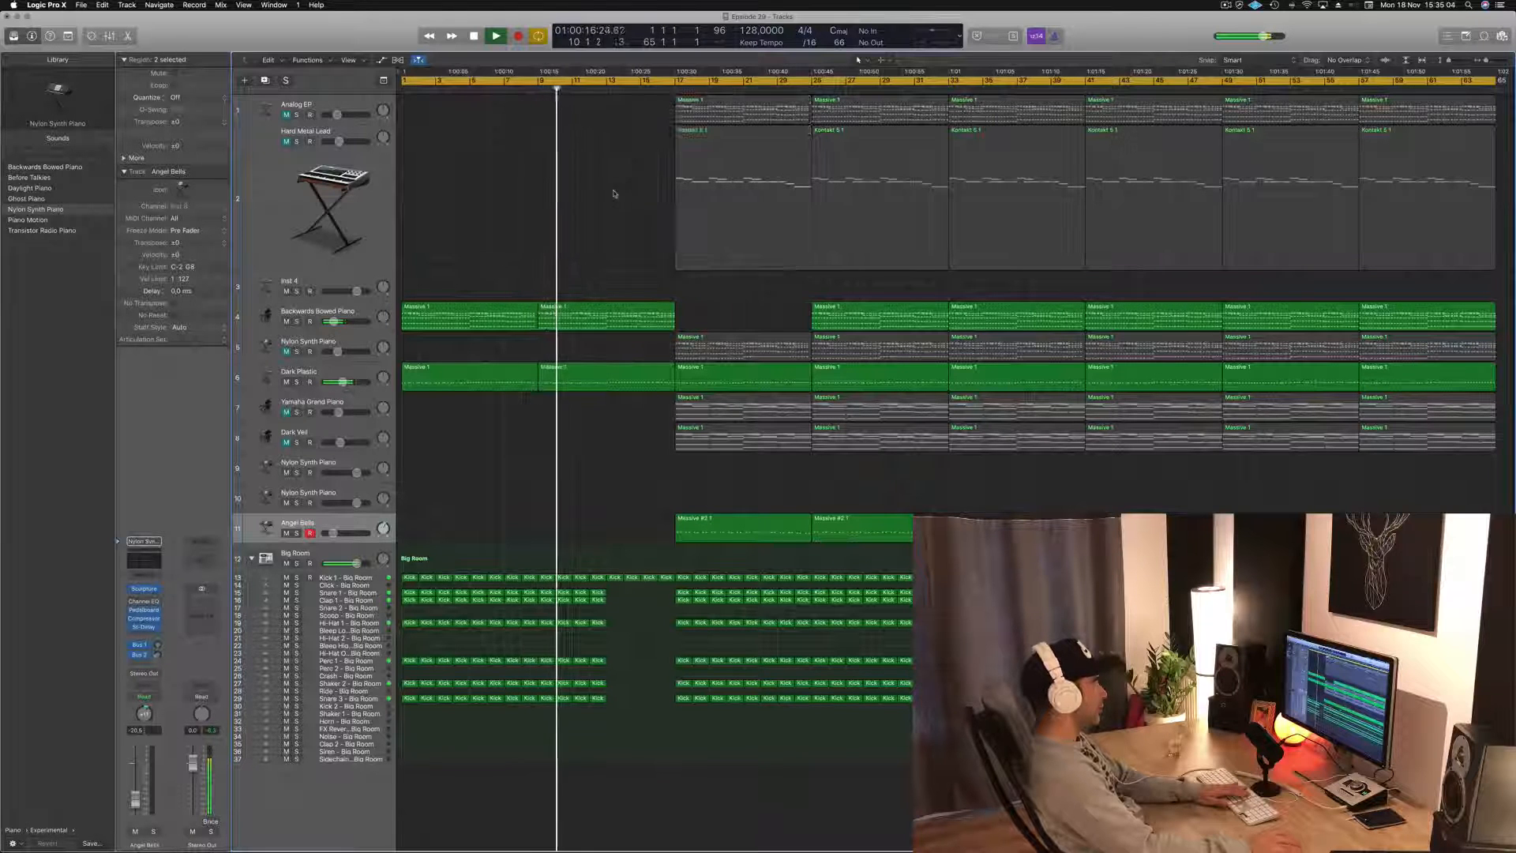
left_click(738, 347)
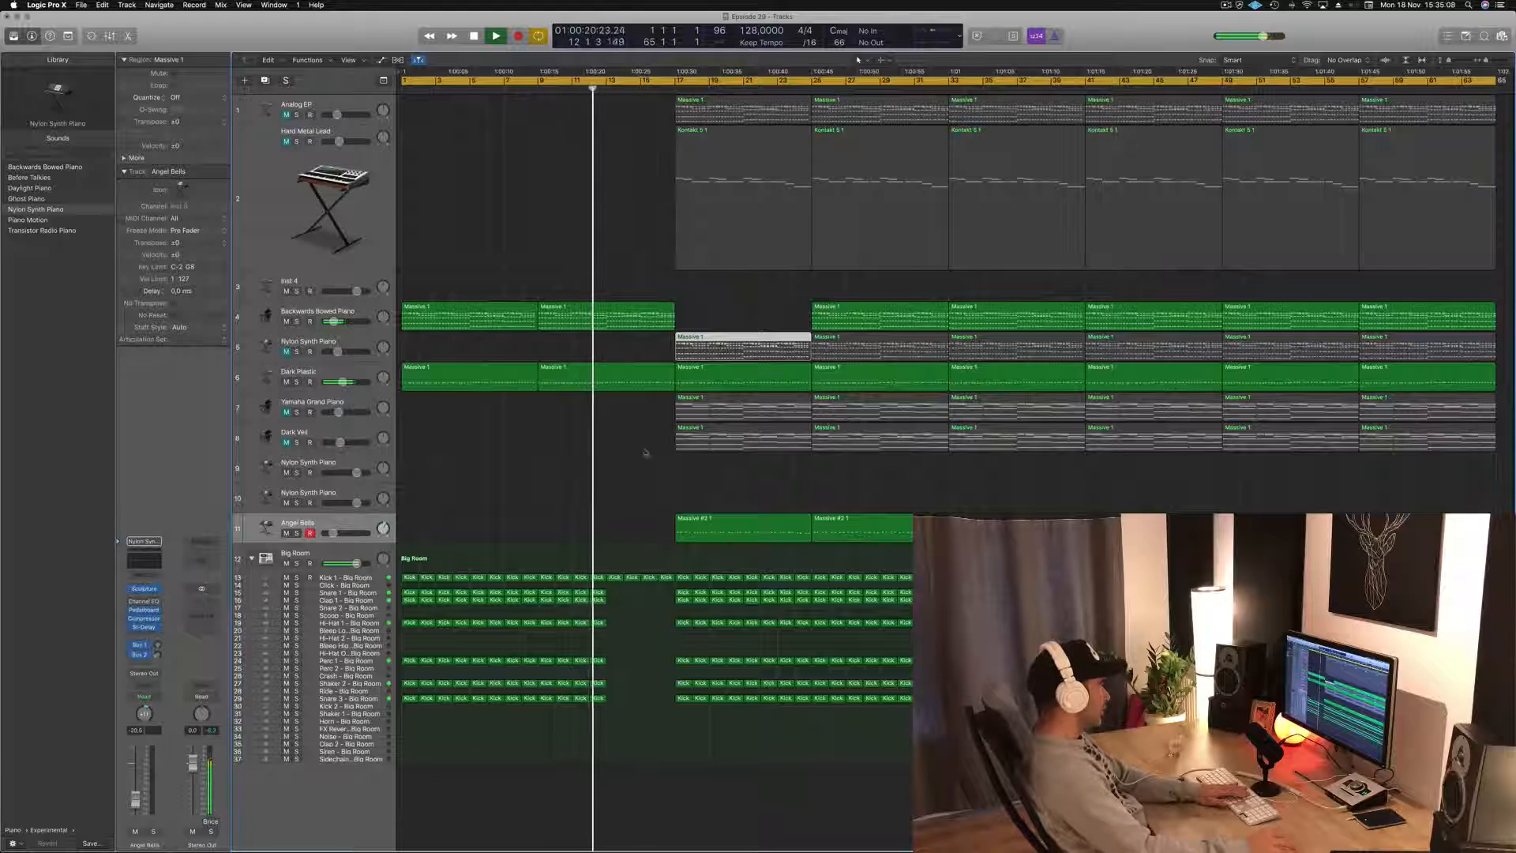
left_click(717, 410)
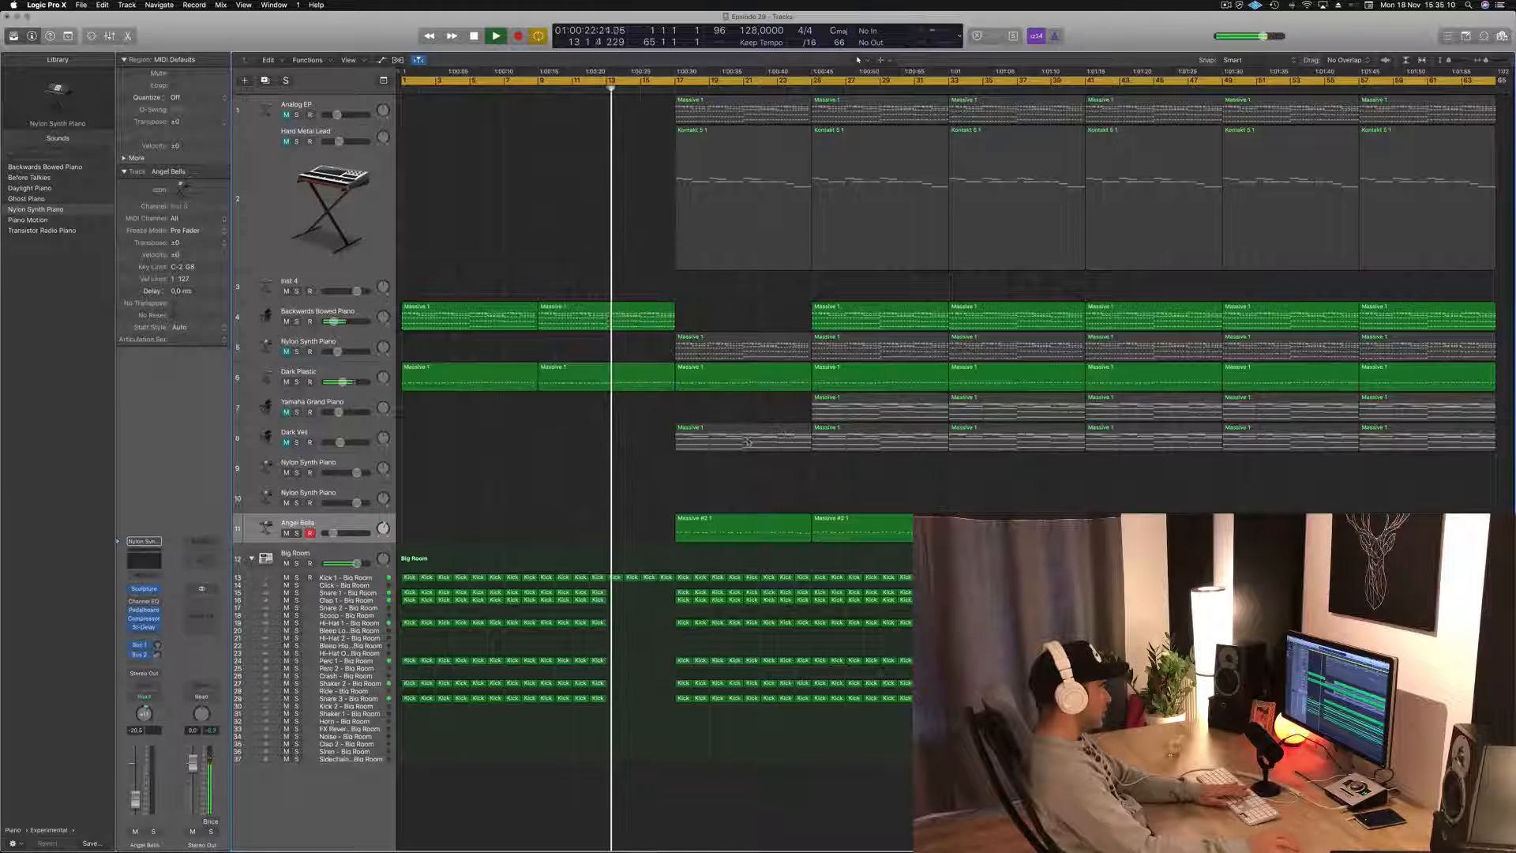
left_click(782, 432)
key("Delete")
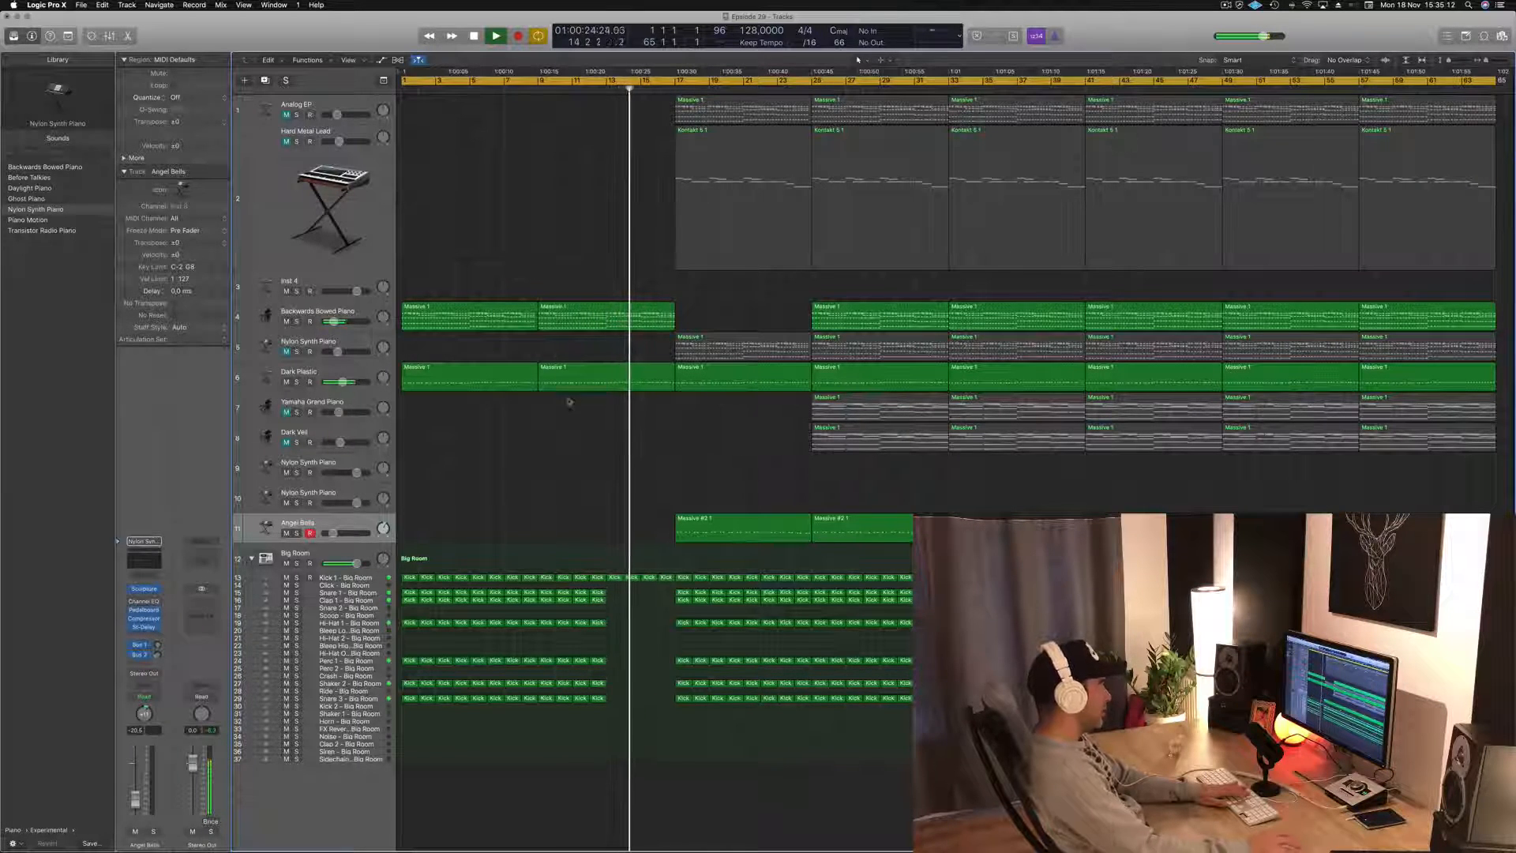
- Unmute the Analog EP and Nylon Synth Piano tracks, delete the Hard Metal Lead region between bars 17 and 25, and save
left_click(286, 116)
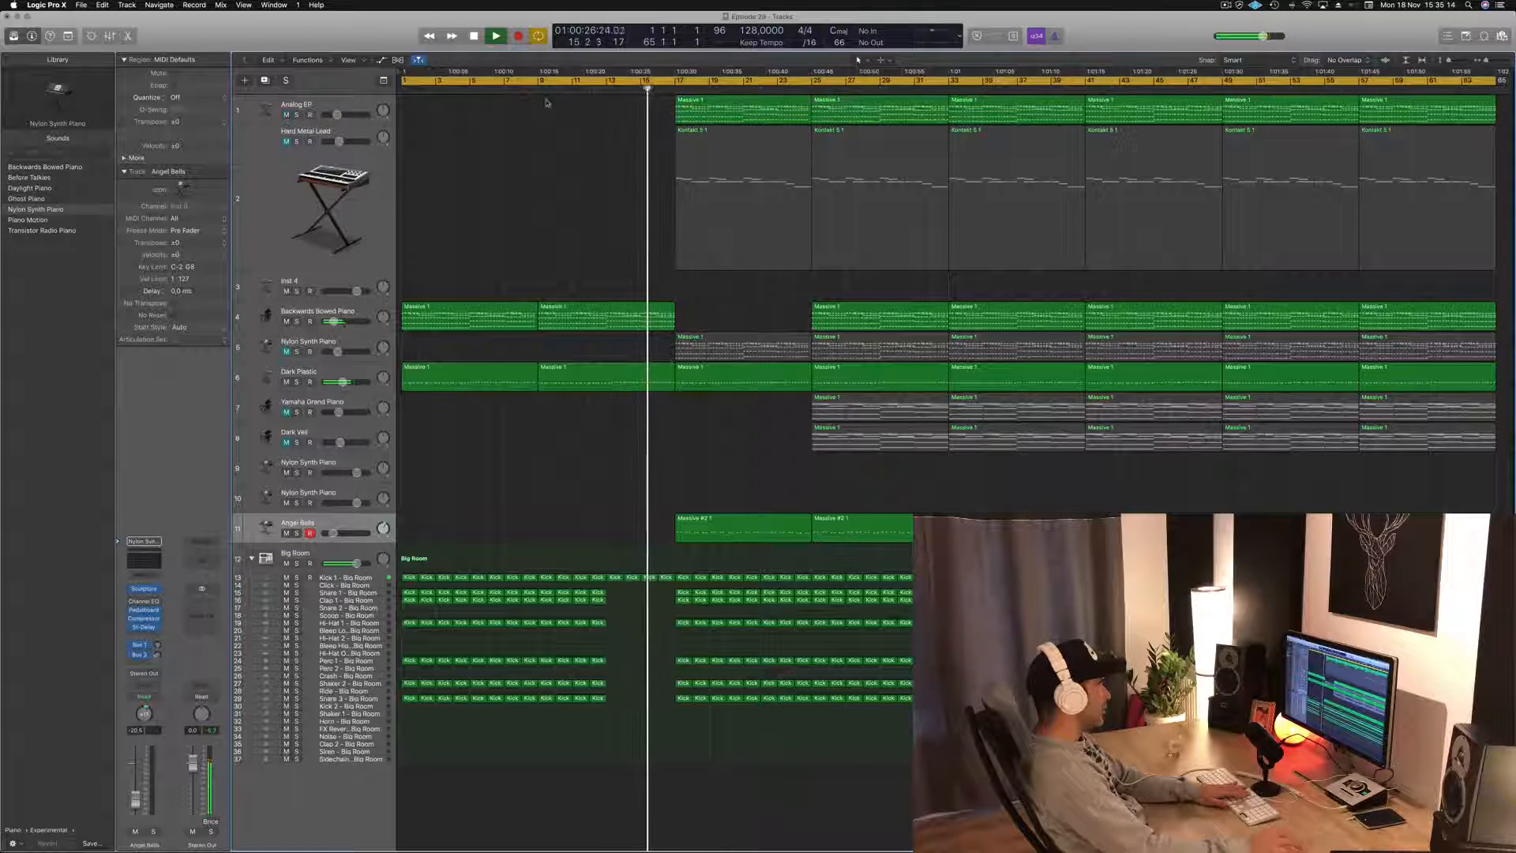
left_click(689, 175)
key("Delete")
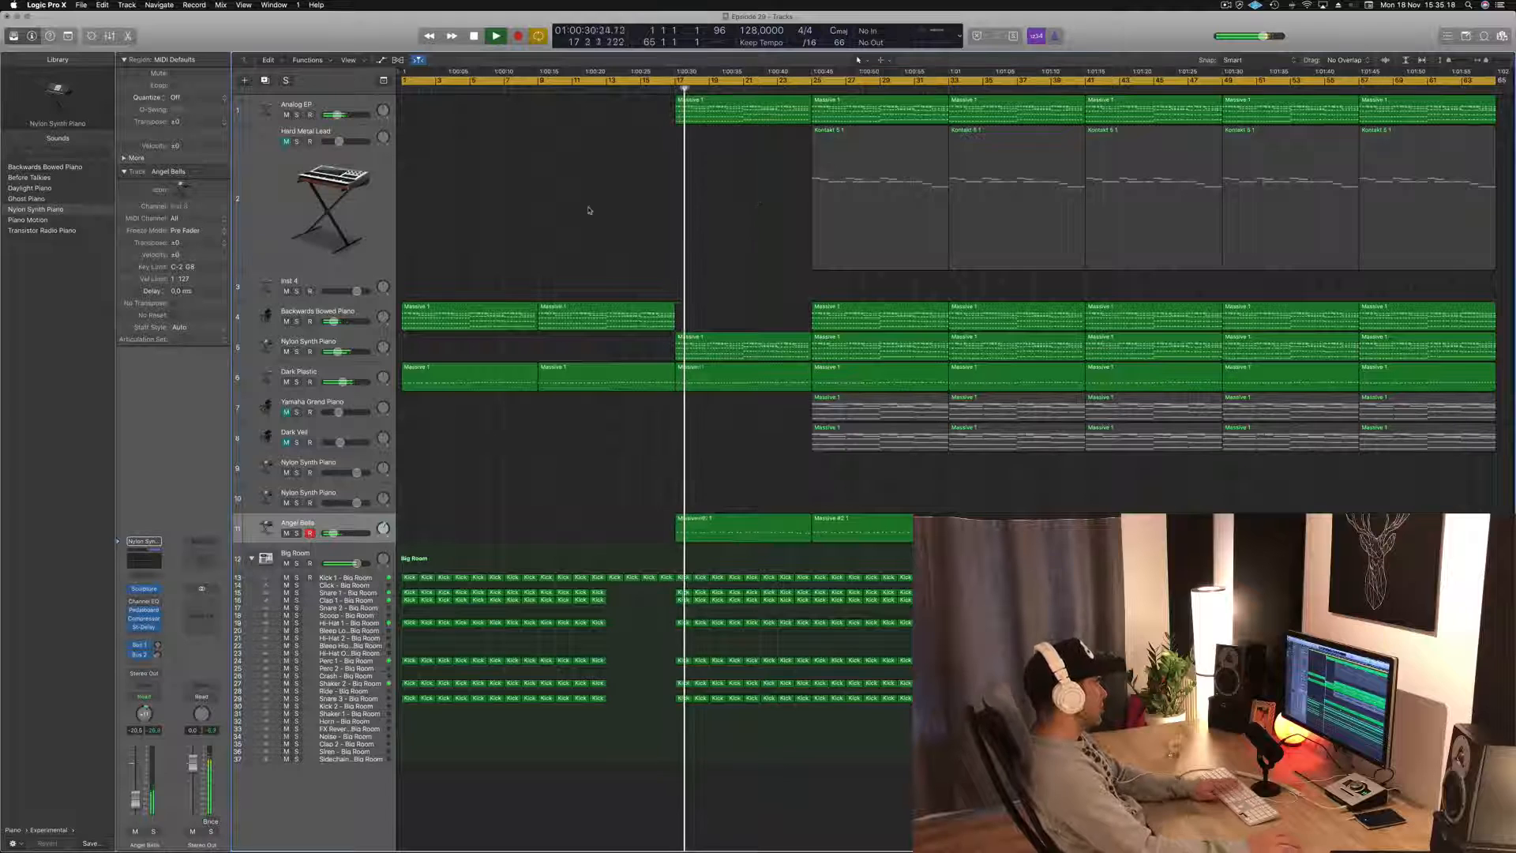
key("super+s")
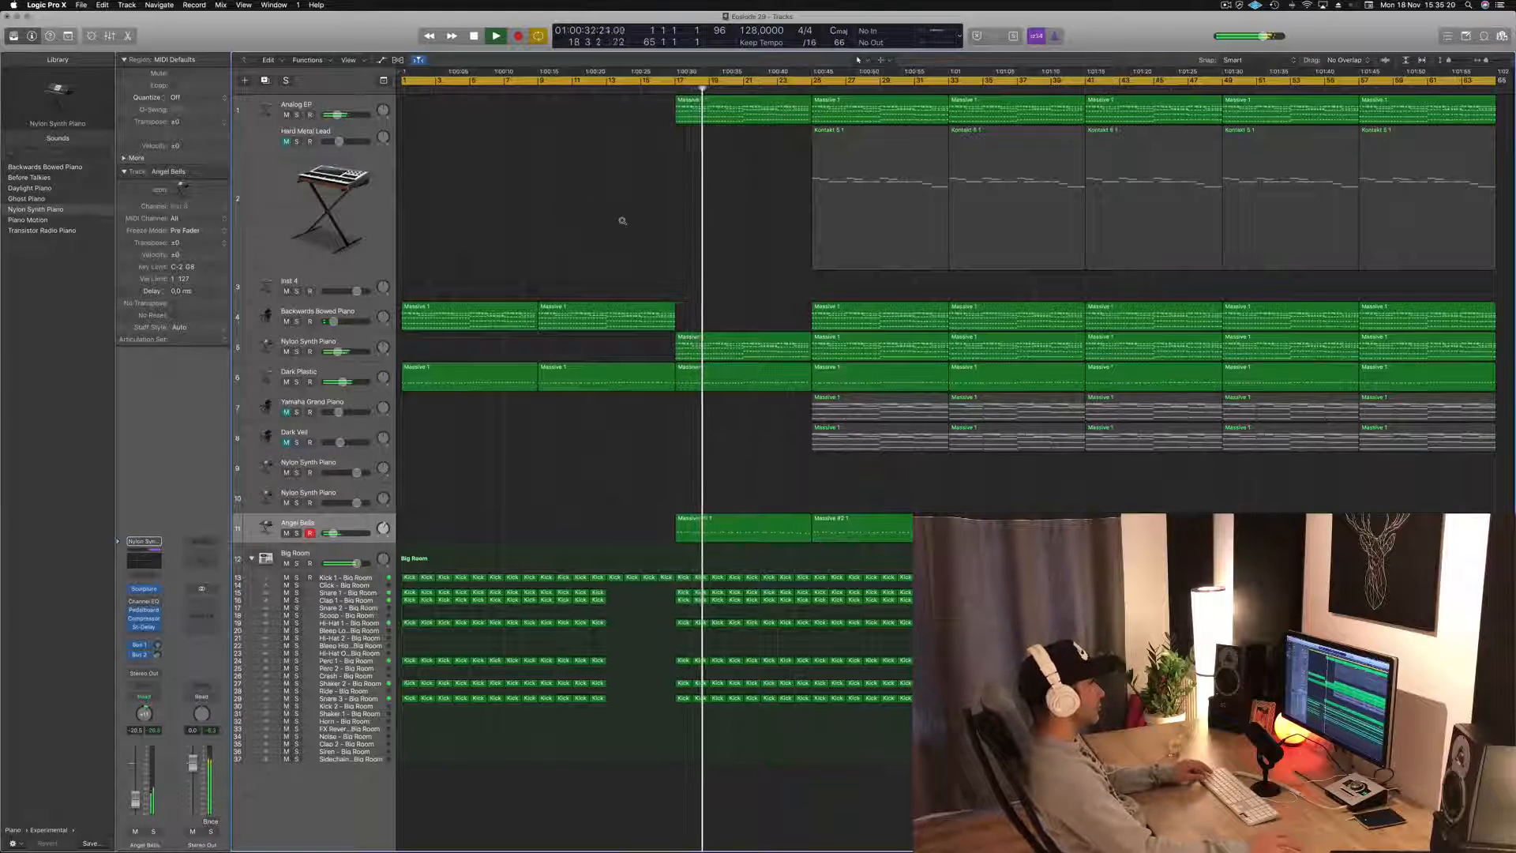
- Restart playback from the beginning, shorten the end of the last kick region before bar 17, and save the project
key("space")
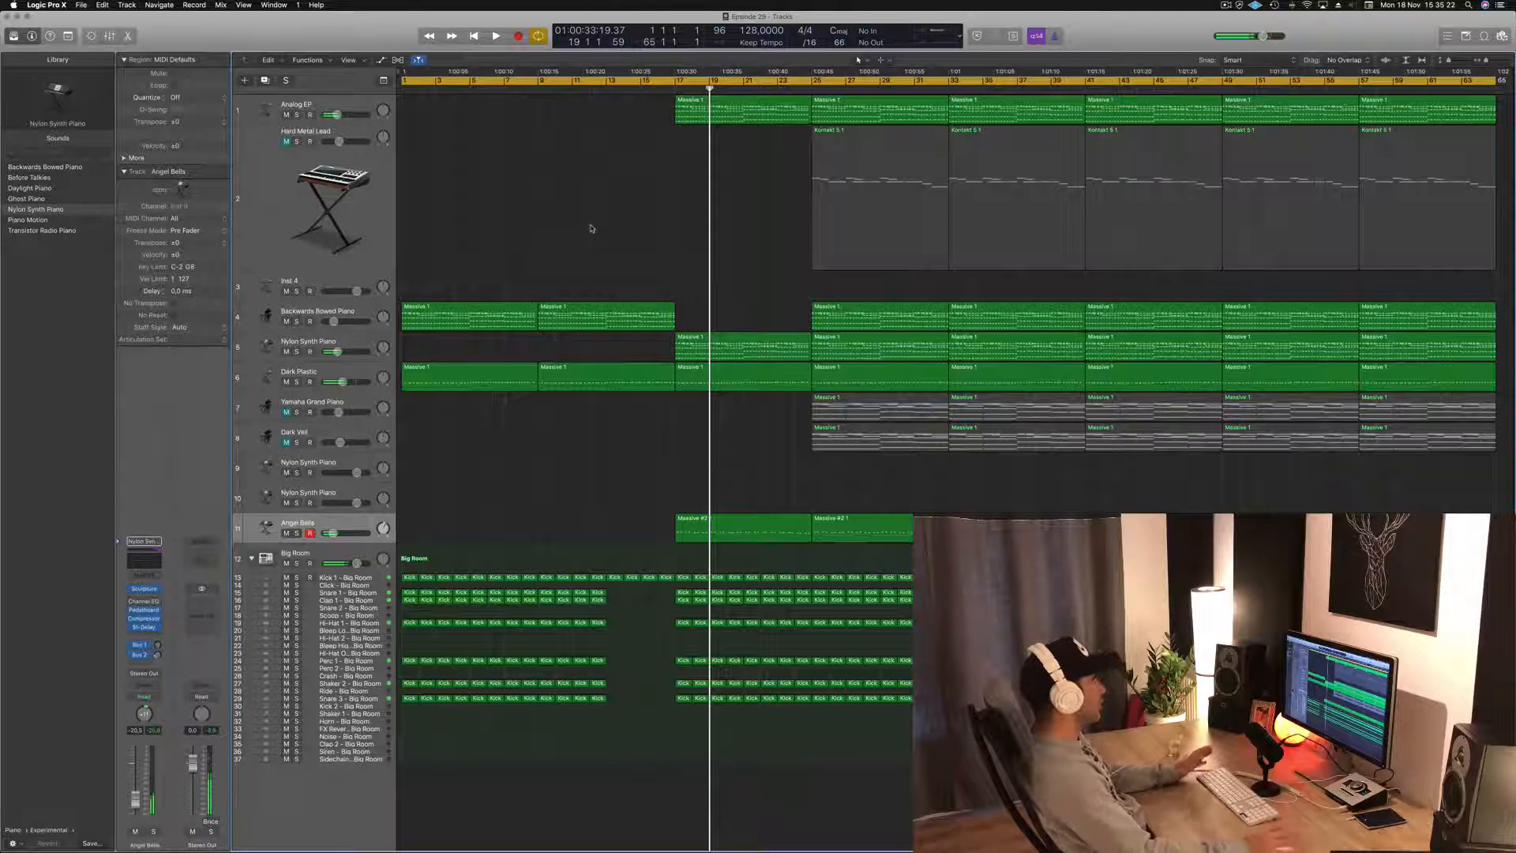
key("Return")
key("space")
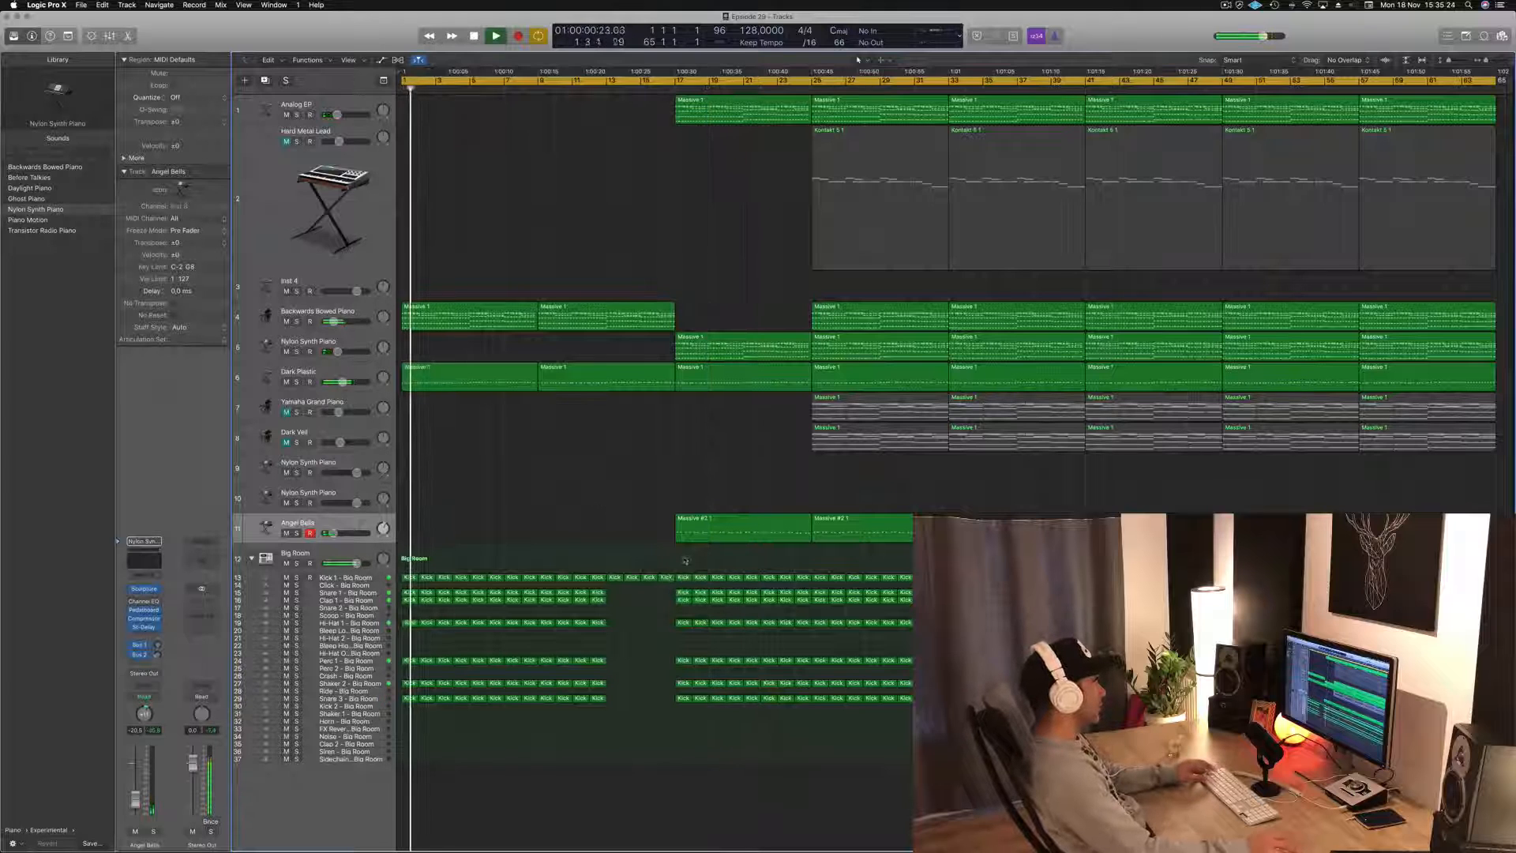
left_click(666, 577)
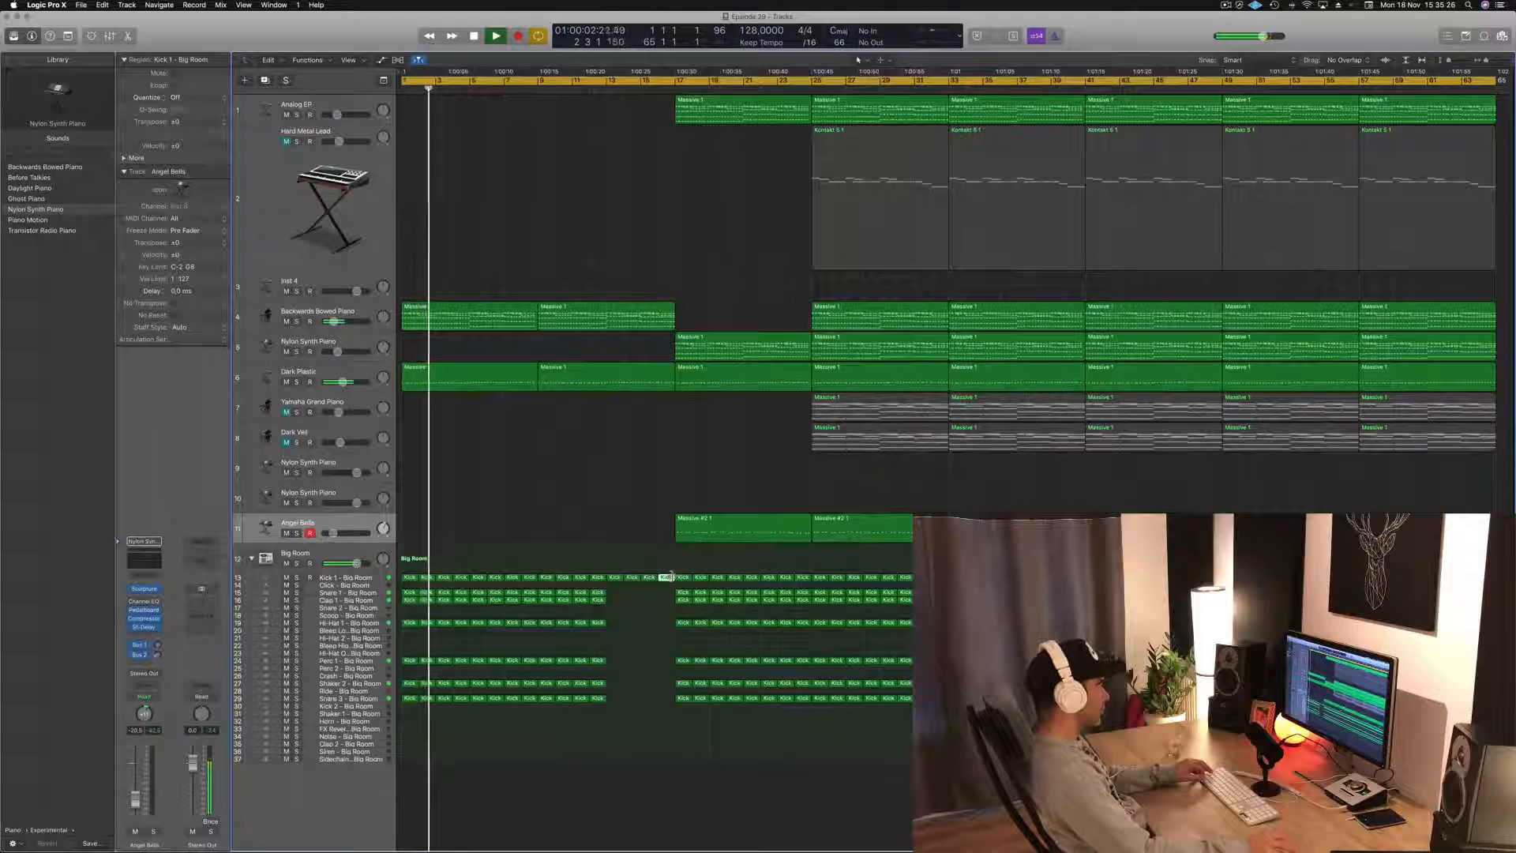
left_click_drag(667, 577, 665, 577)
scroll(631, 543, "up", 3)
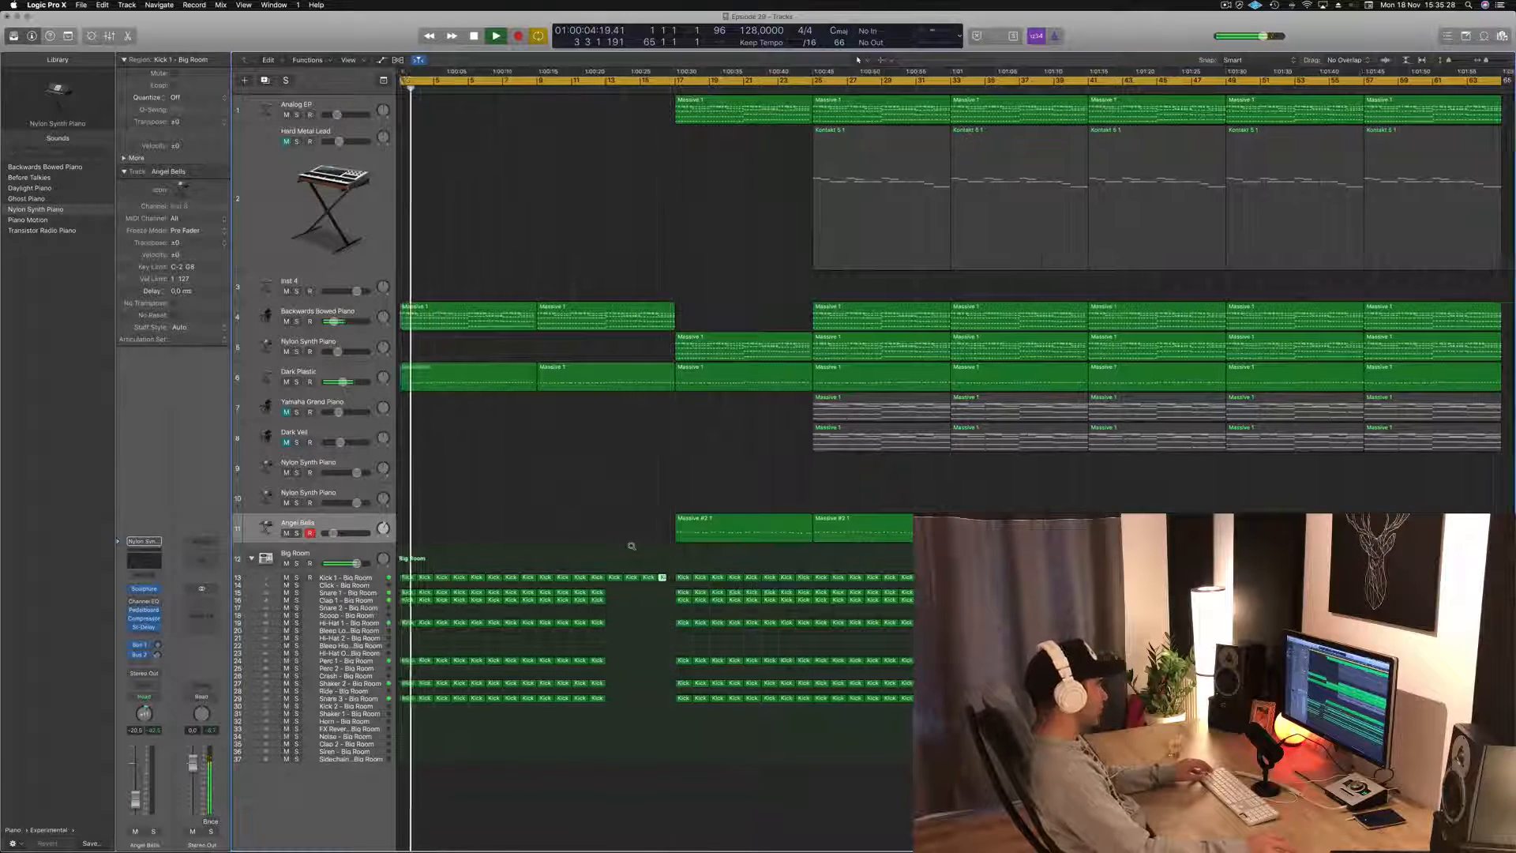
key("super+s")
- Copy the Hard Metal Lead region at bar 25 to bar 9, unmute the track and stop playback
scroll(500, 473, "left", 1)
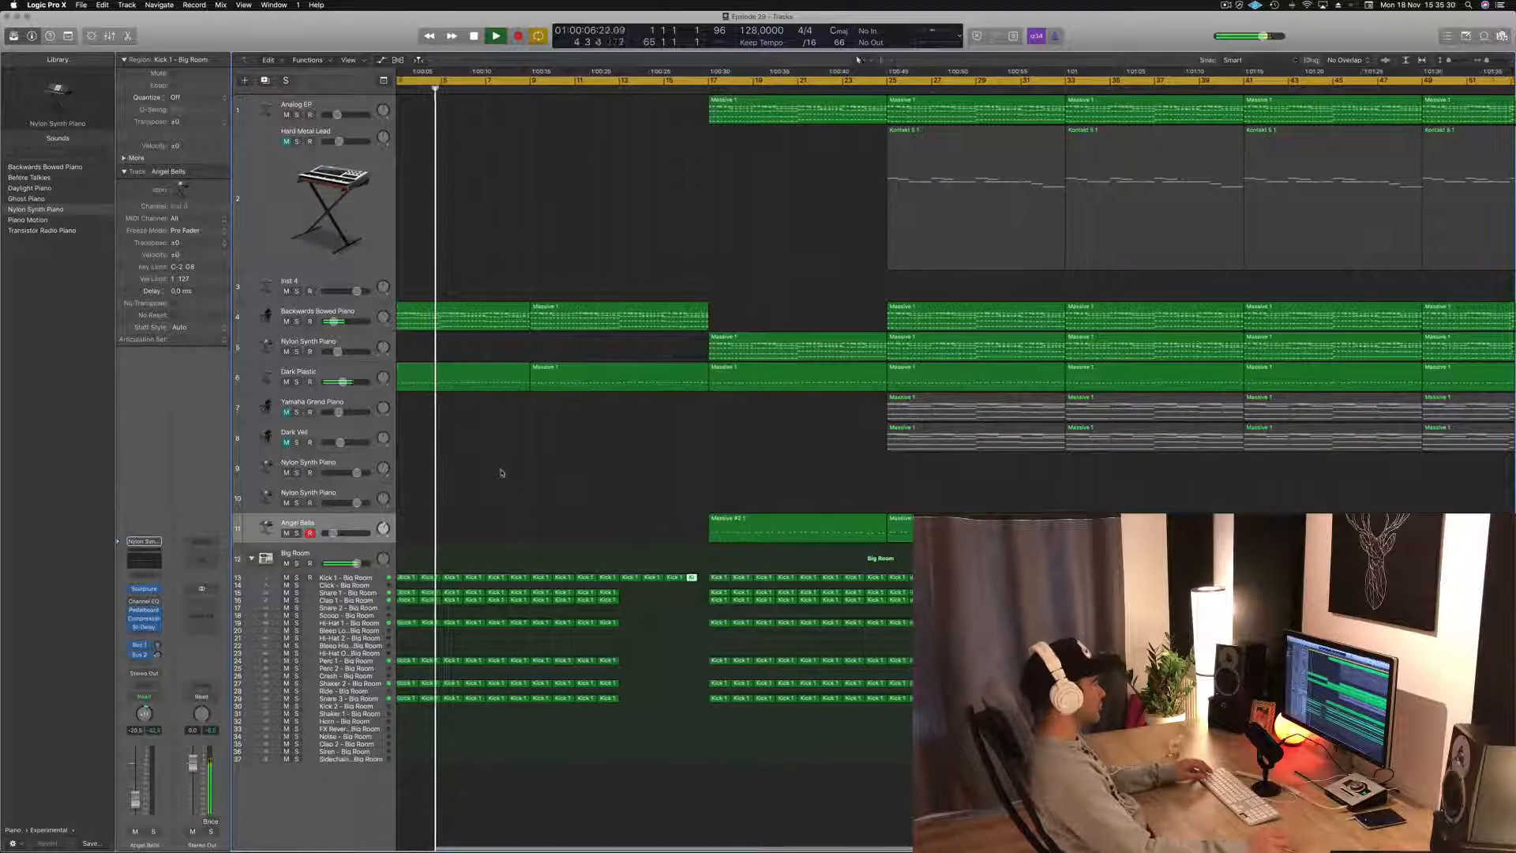
scroll(541, 458, "left", 2)
scroll(614, 348, "down", 2)
left_click_drag(880, 138, 604, 137)
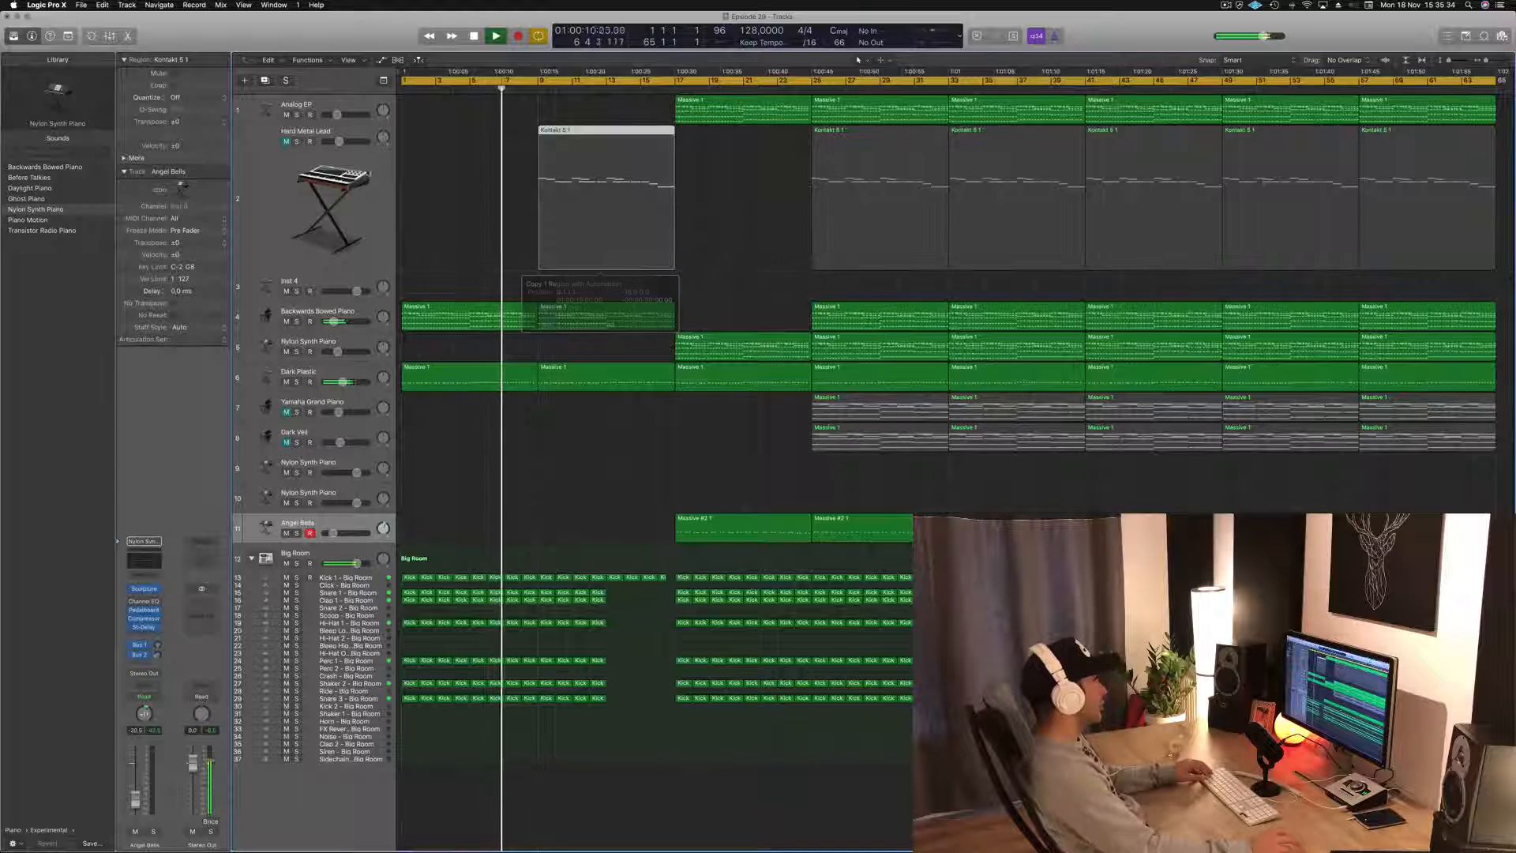
left_click(287, 143)
key("space")
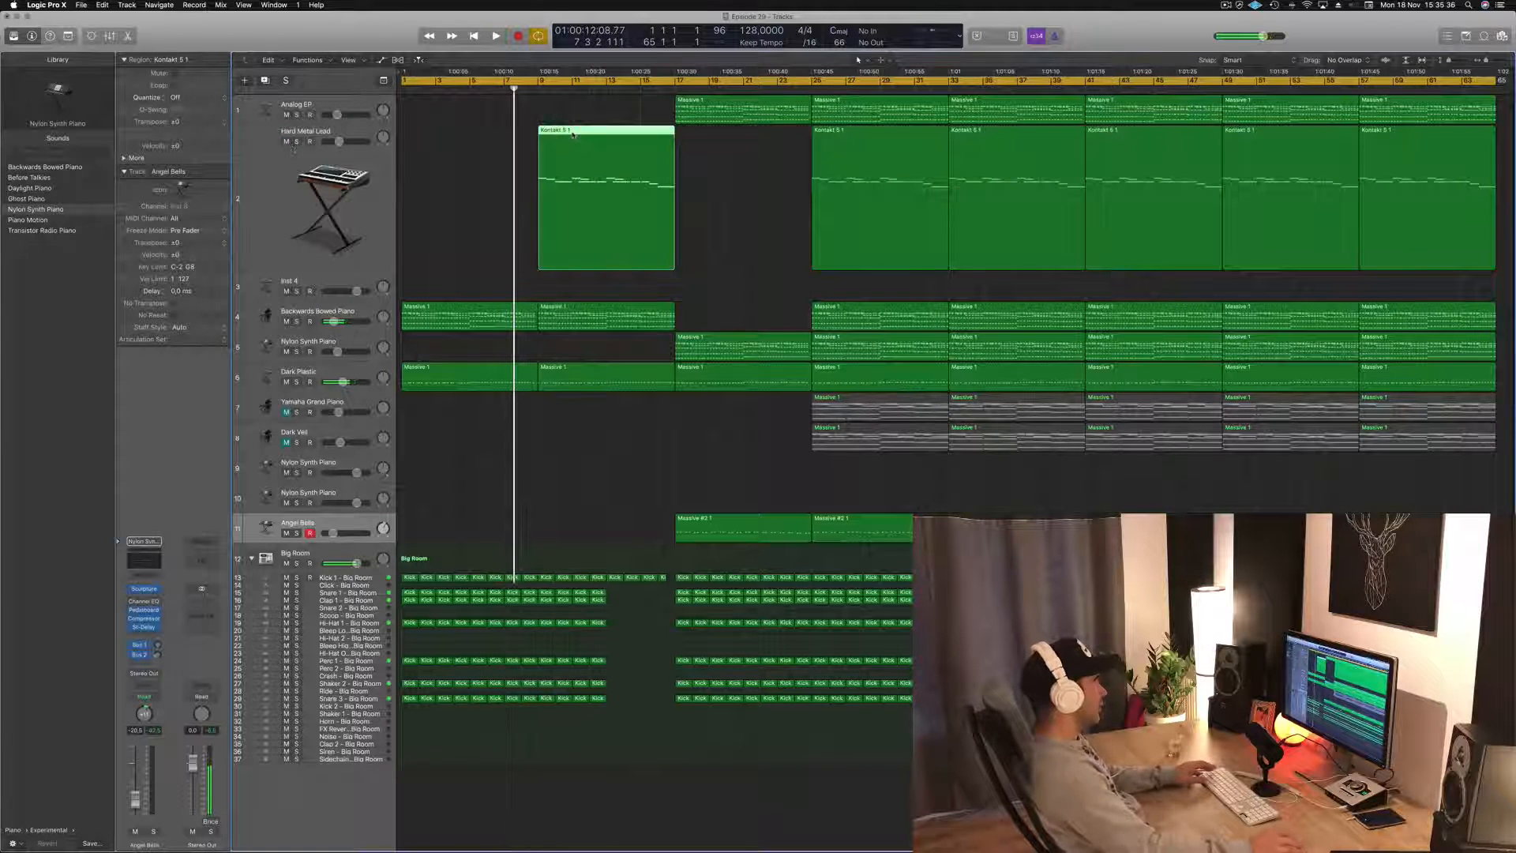
- Open the Hard Metal Lead region at bar 9 in the Piano Roll and shorten its first three notes to brief stabs
double_click(573, 134)
scroll(574, 758, "left", 4)
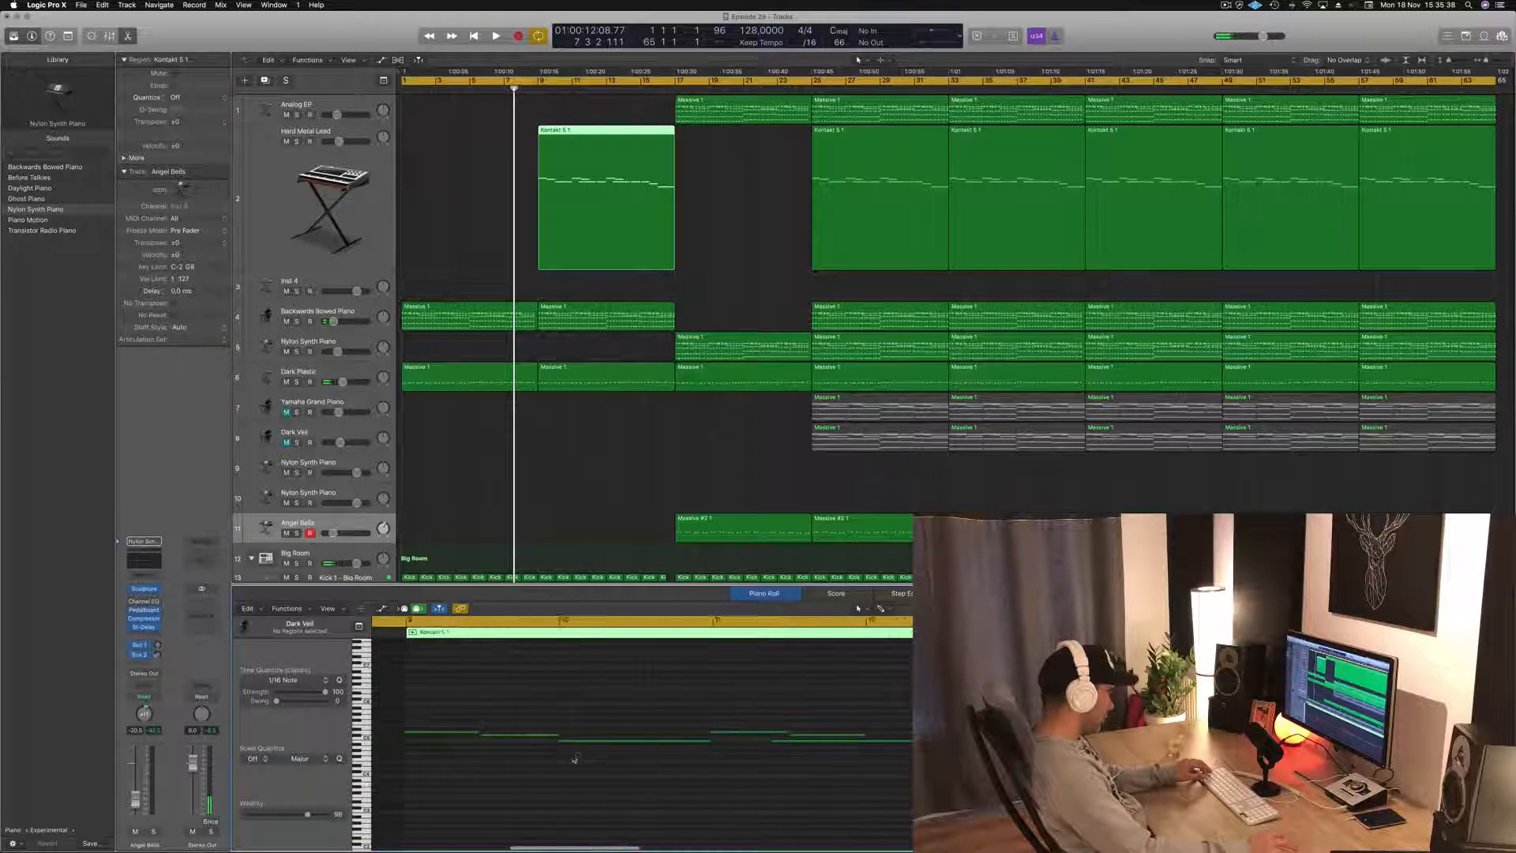
left_click_drag(485, 690, 644, 758)
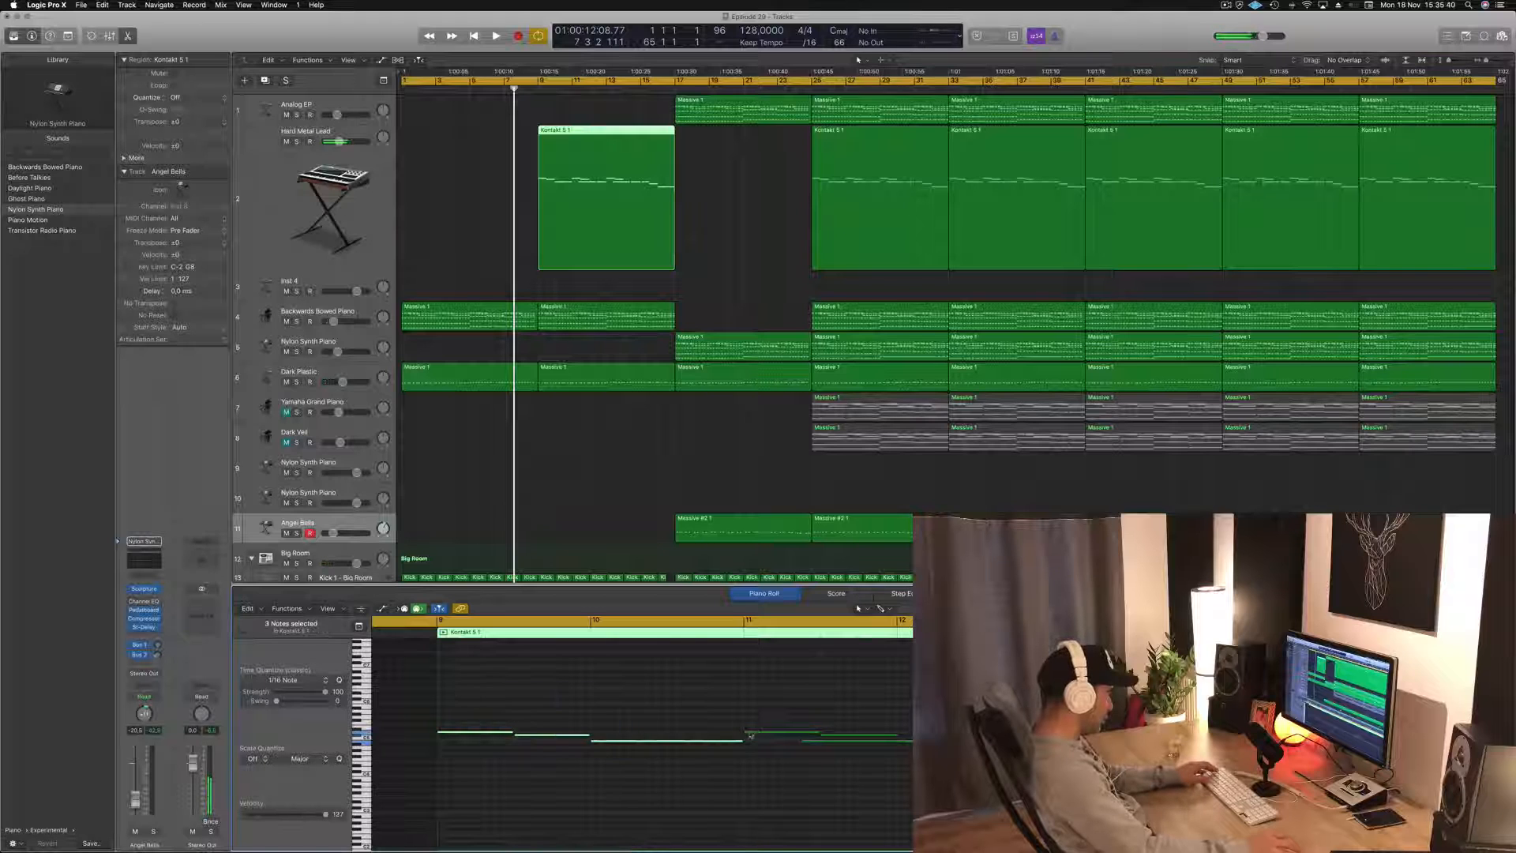
left_click_drag(741, 742, 615, 742)
left_click(642, 717)
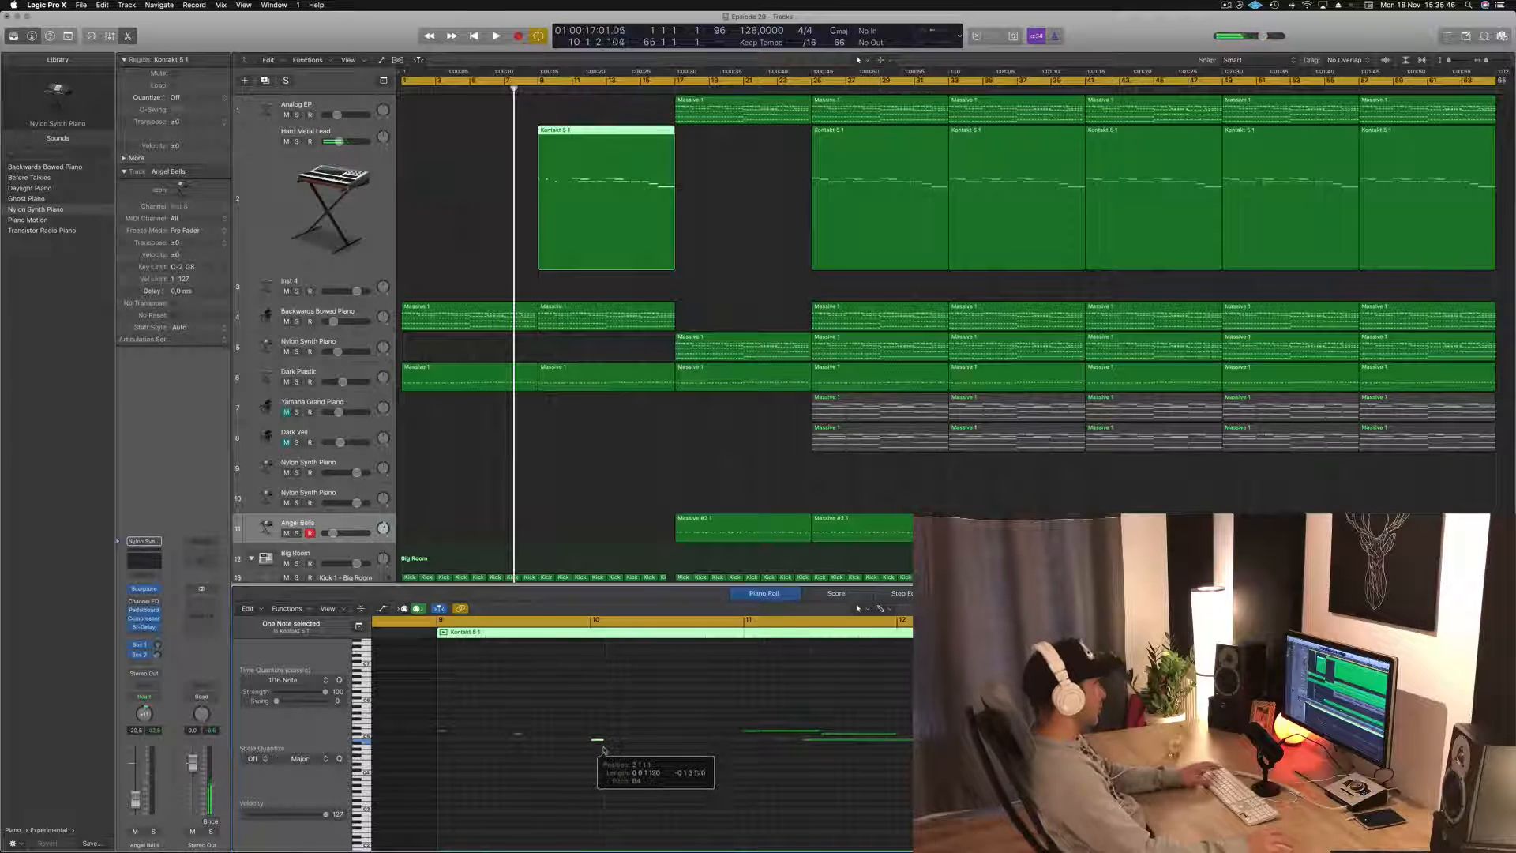
- During playback, split the Hard Metal Lead region at bar 11, delete the remainder, copy the short region to bar 13, and save
key("space")
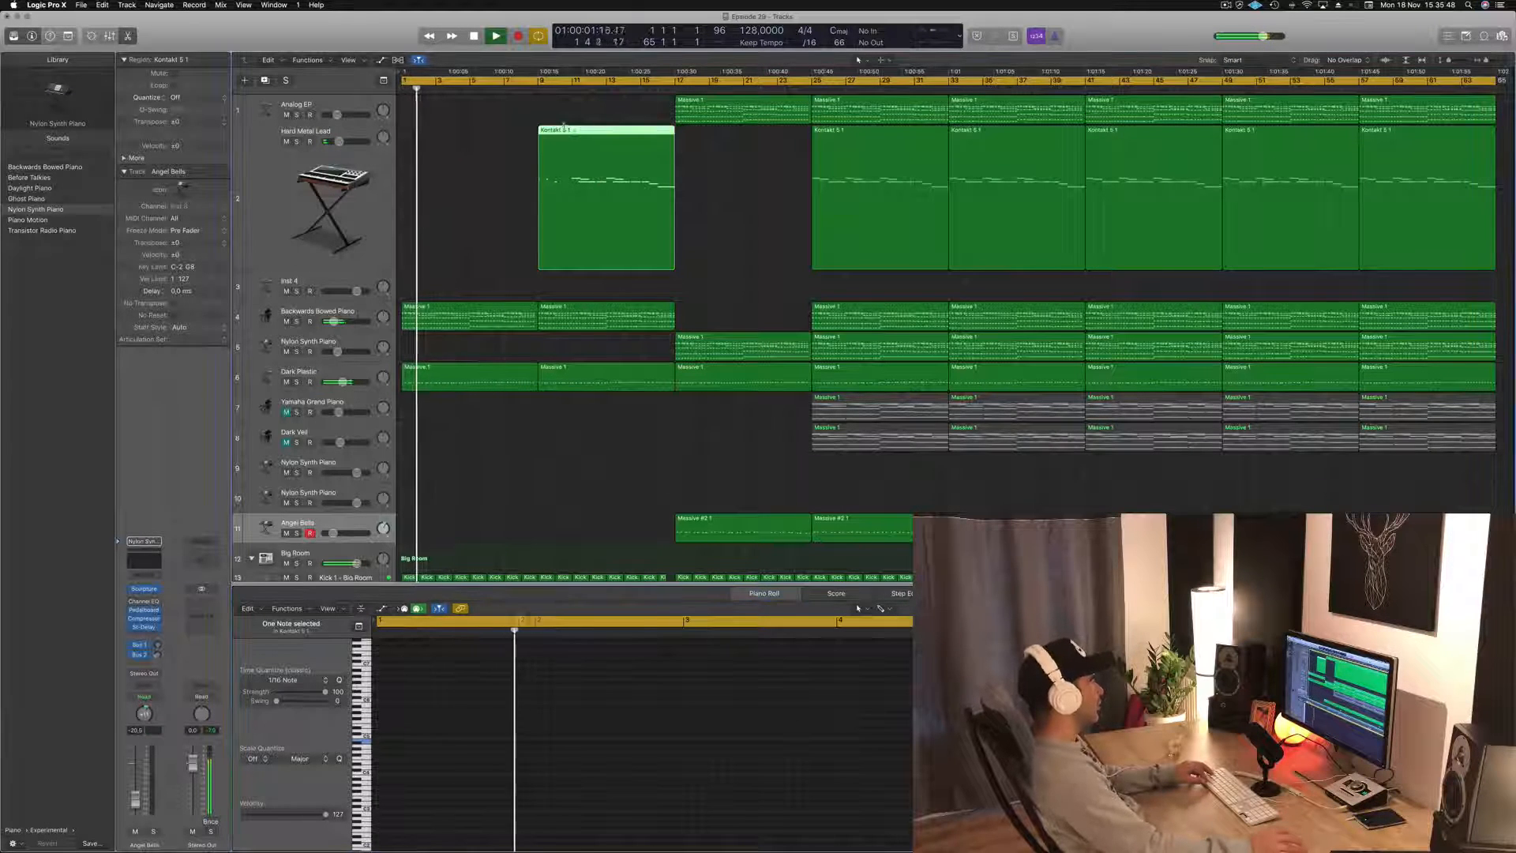
double_click(573, 129, "super")
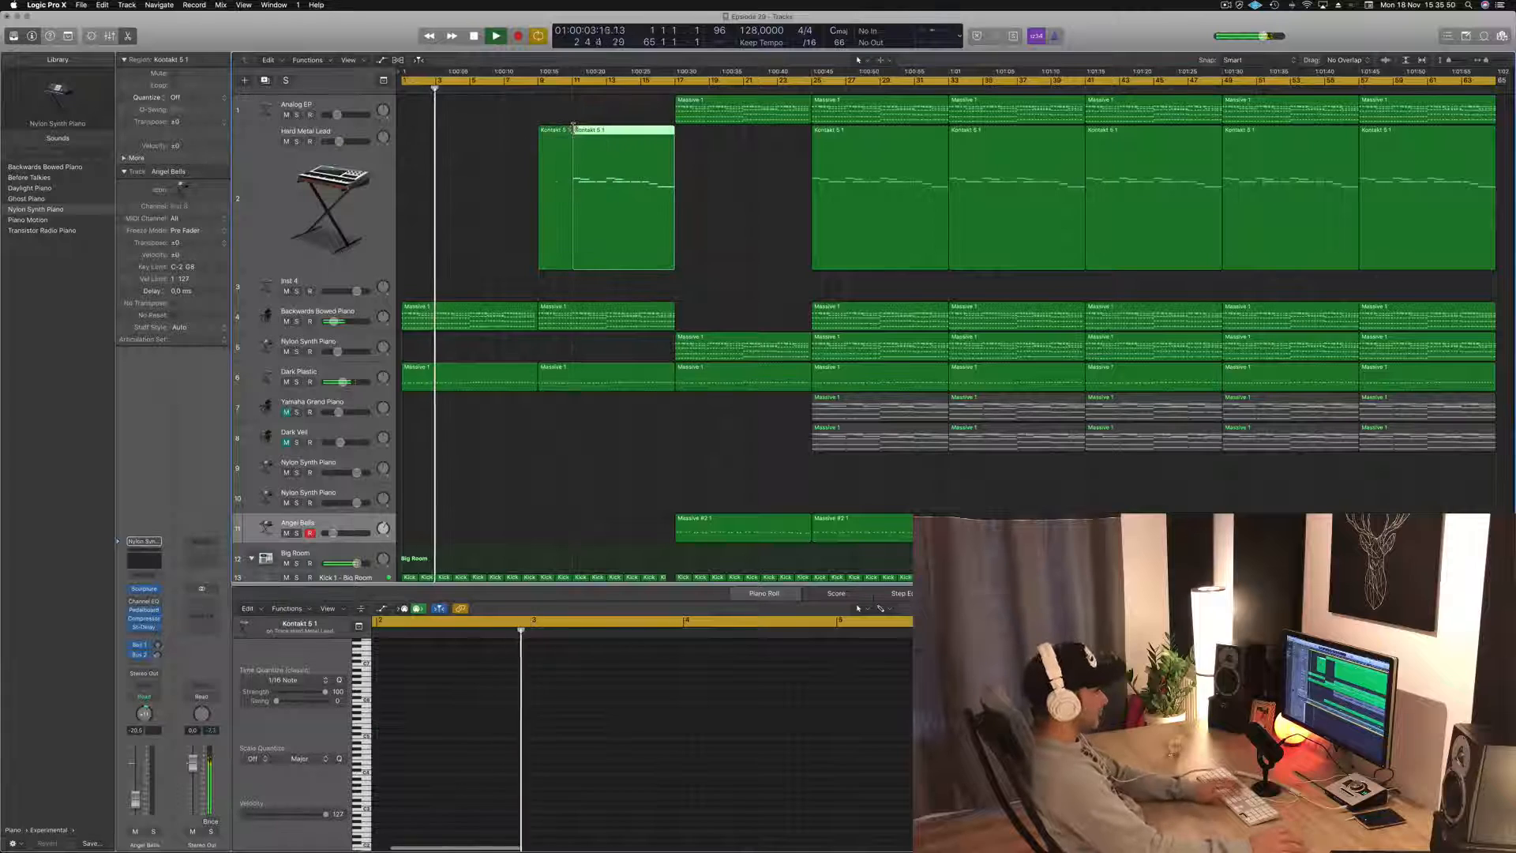
key("Delete")
left_click_drag(556, 133, 625, 135)
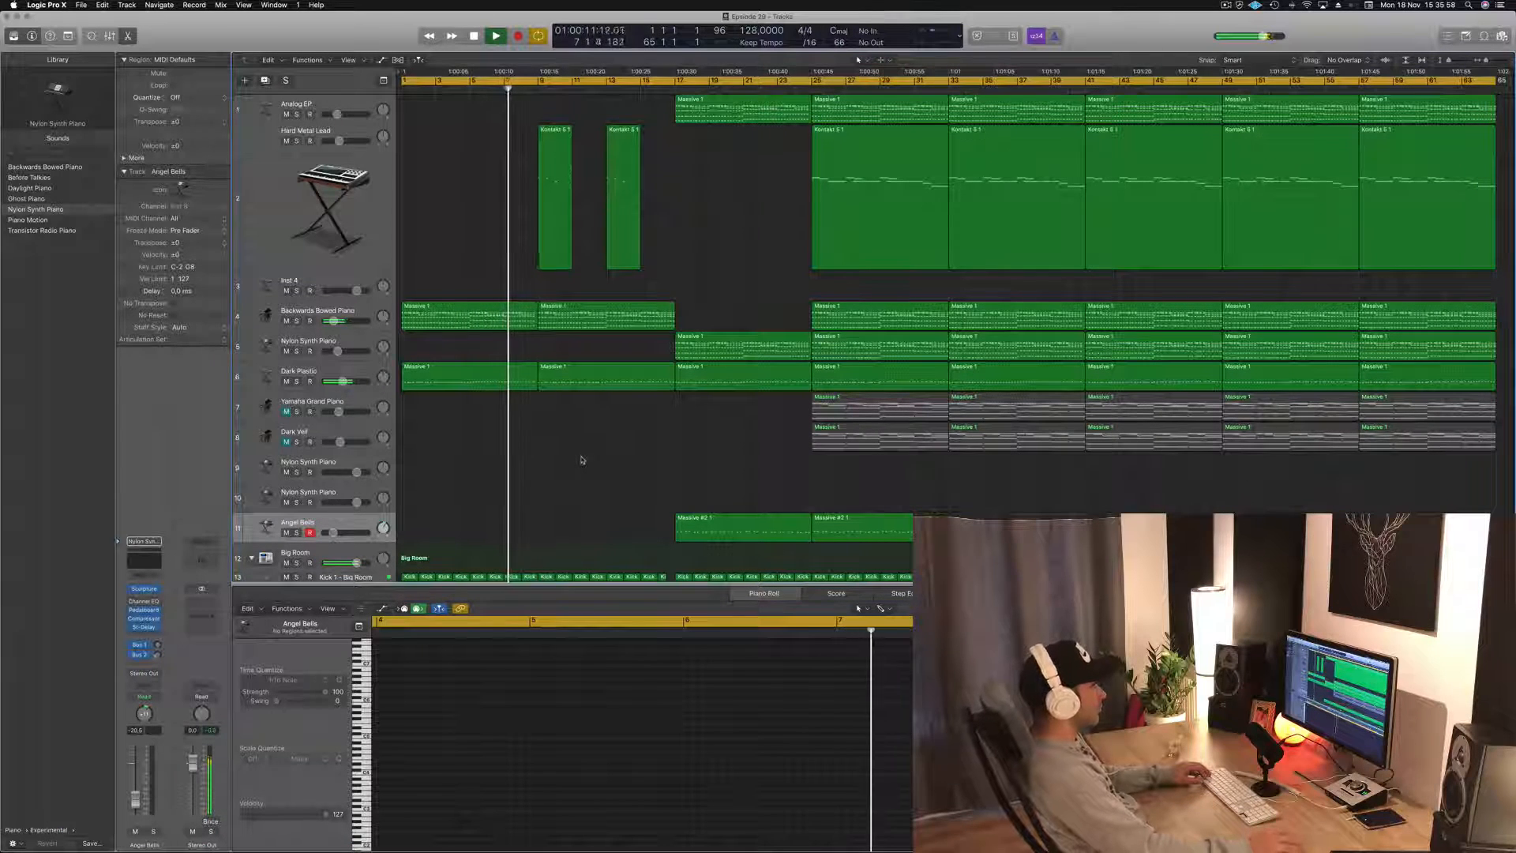
key("super+s")
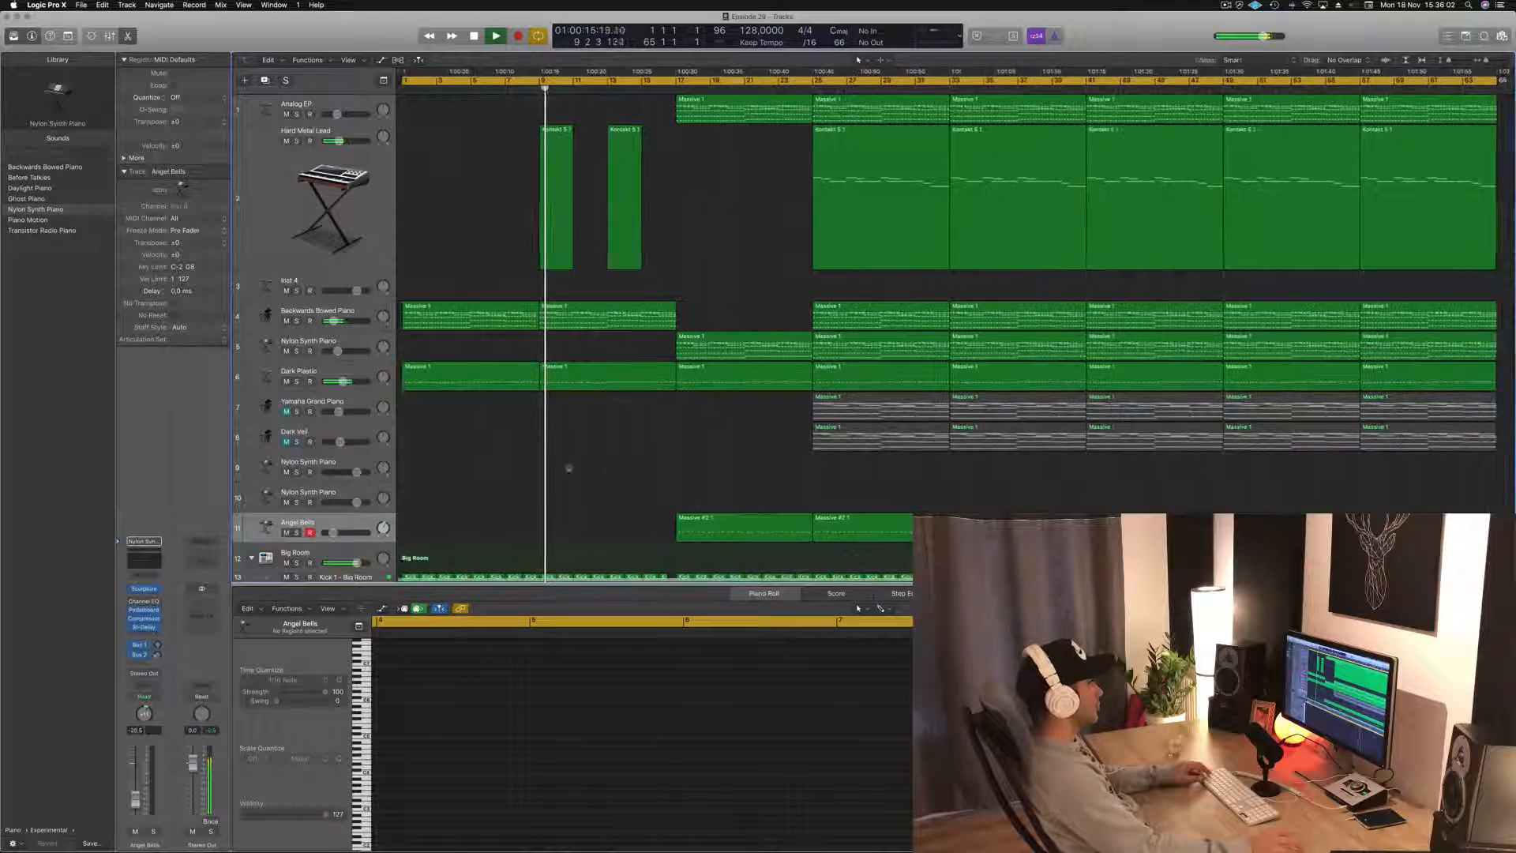
- Select the Hard Metal Lead track and lower its volume fader slightly
scroll(569, 468, "right", 3)
left_click(288, 223)
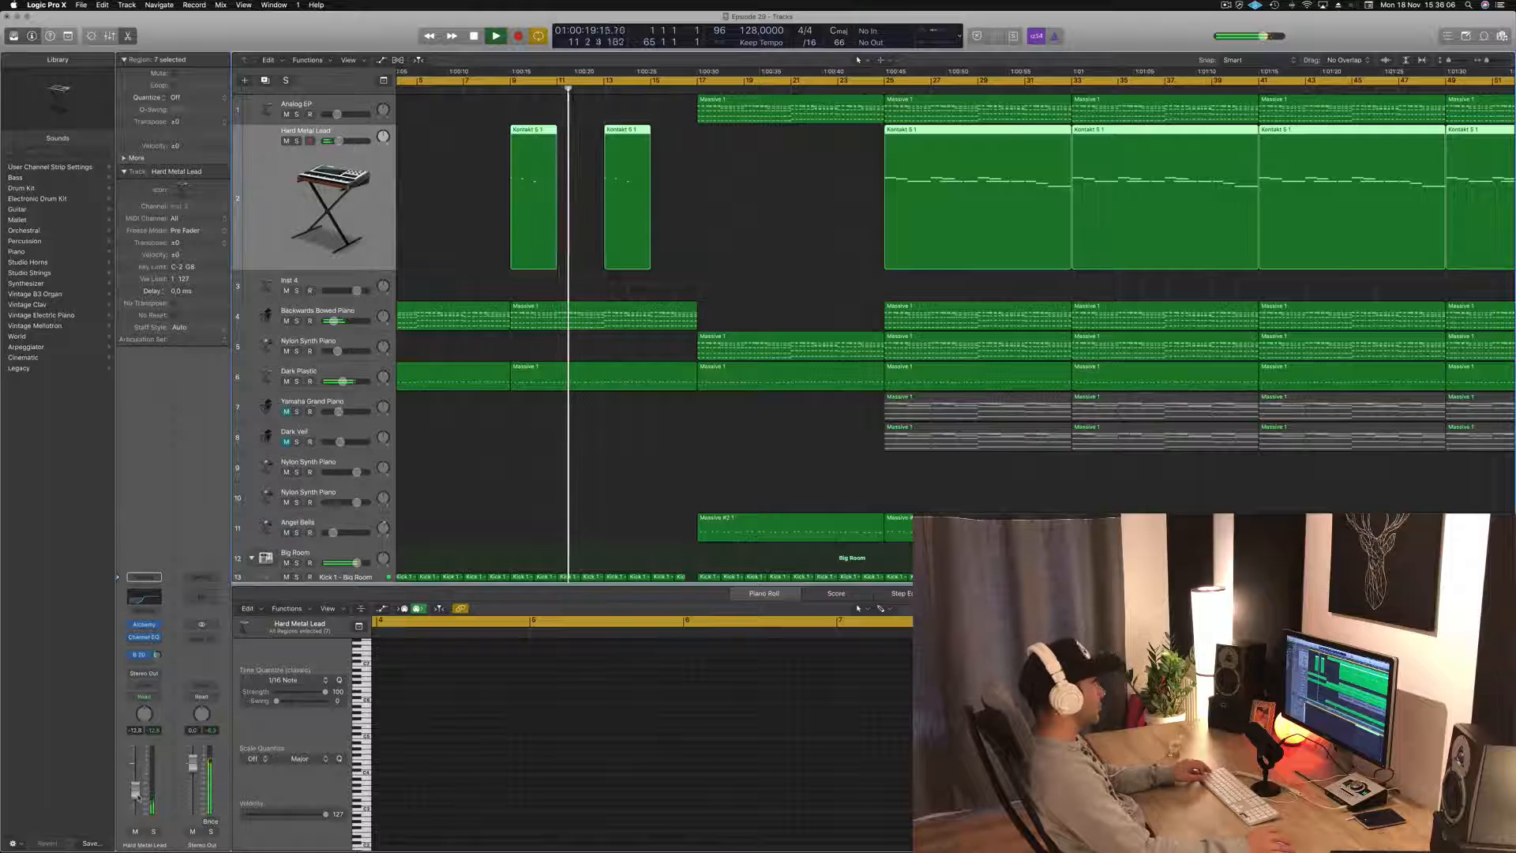
left_click_drag(138, 798, 138, 799)
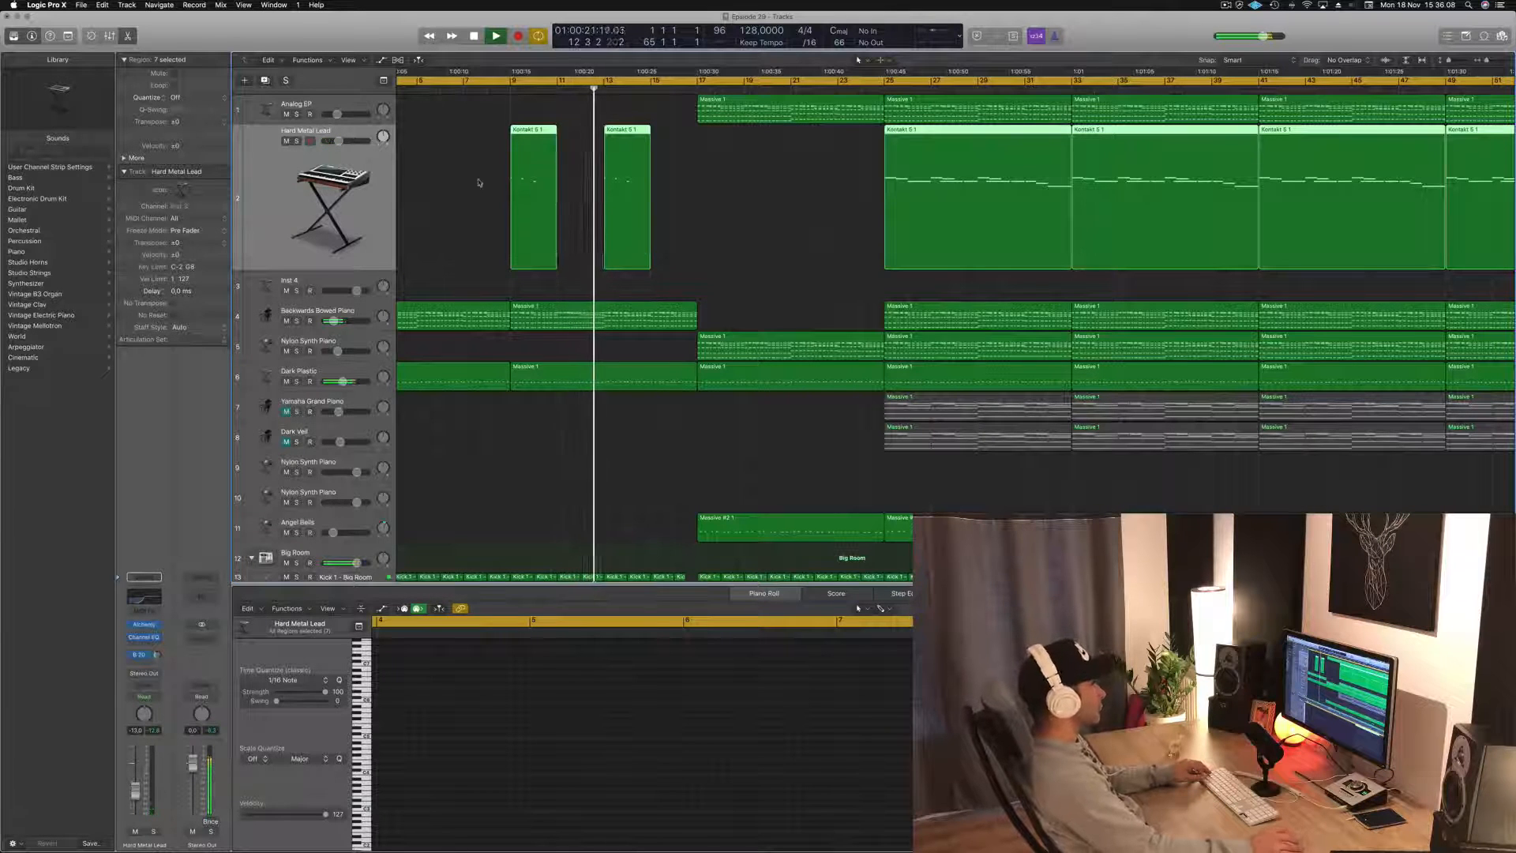
- Copy the two short Hard Metal Lead regions at bars 9 and 13 to bars 17 and 21
key("super+Left")
left_click_drag(479, 182, 636, 125)
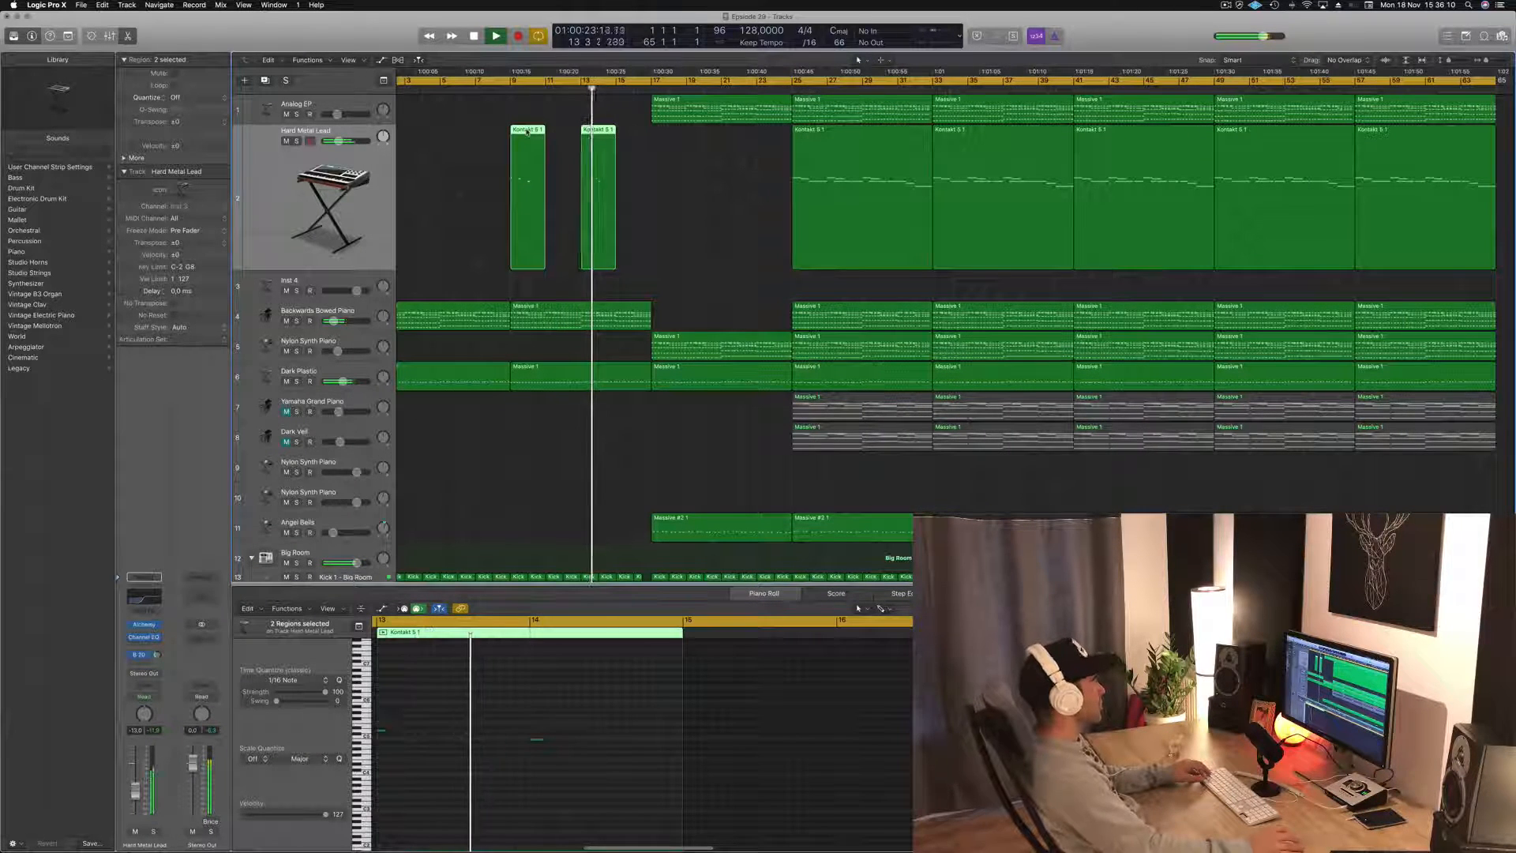
left_click_drag(526, 131, 668, 131)
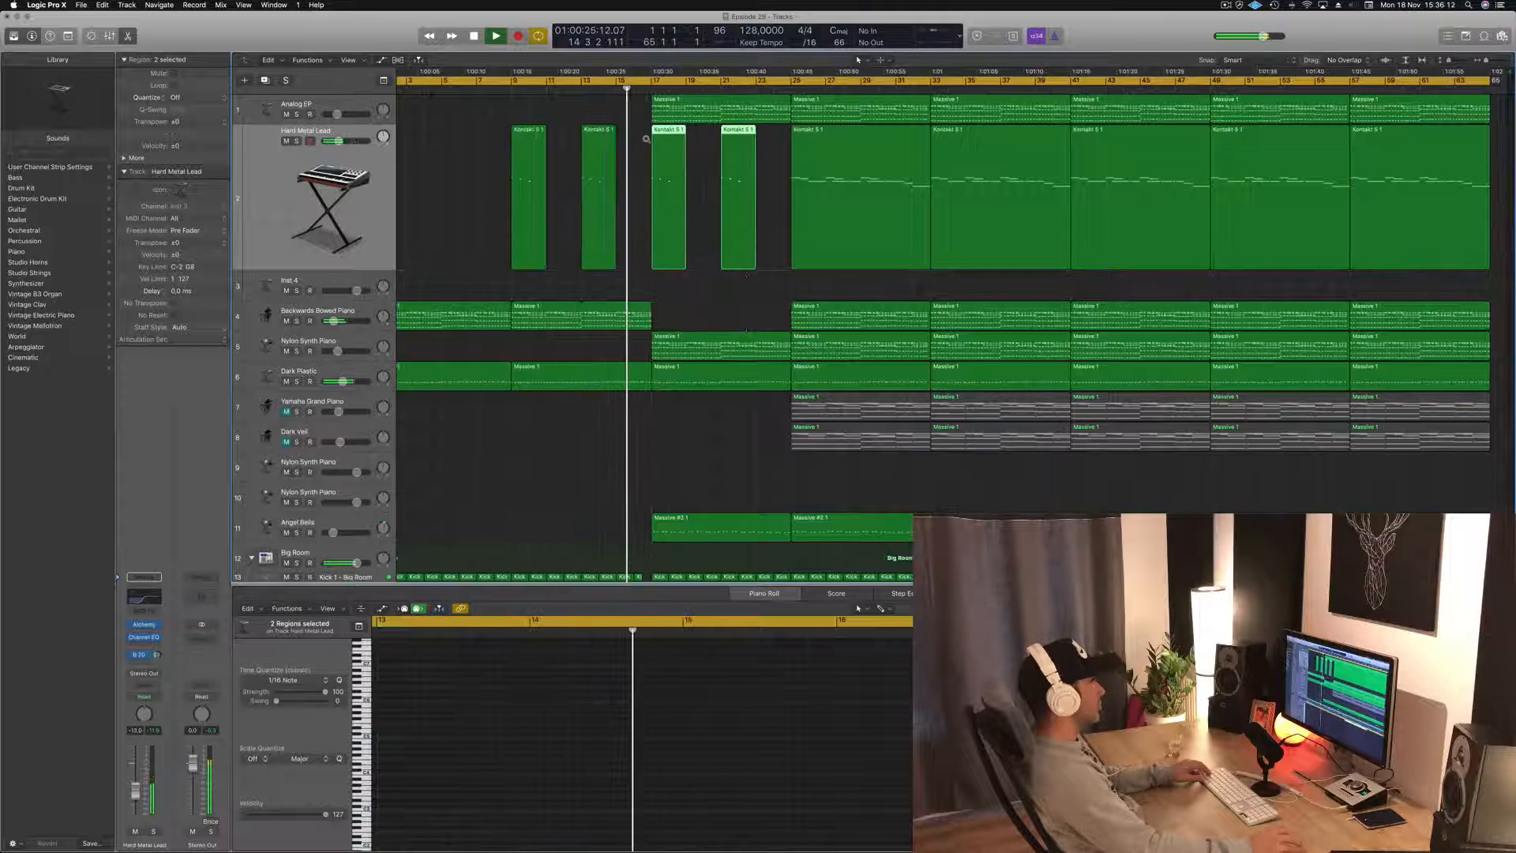
scroll(646, 139, "down", 1)
scroll(714, 288, "up", 1)
scroll(713, 288, "down", 1)
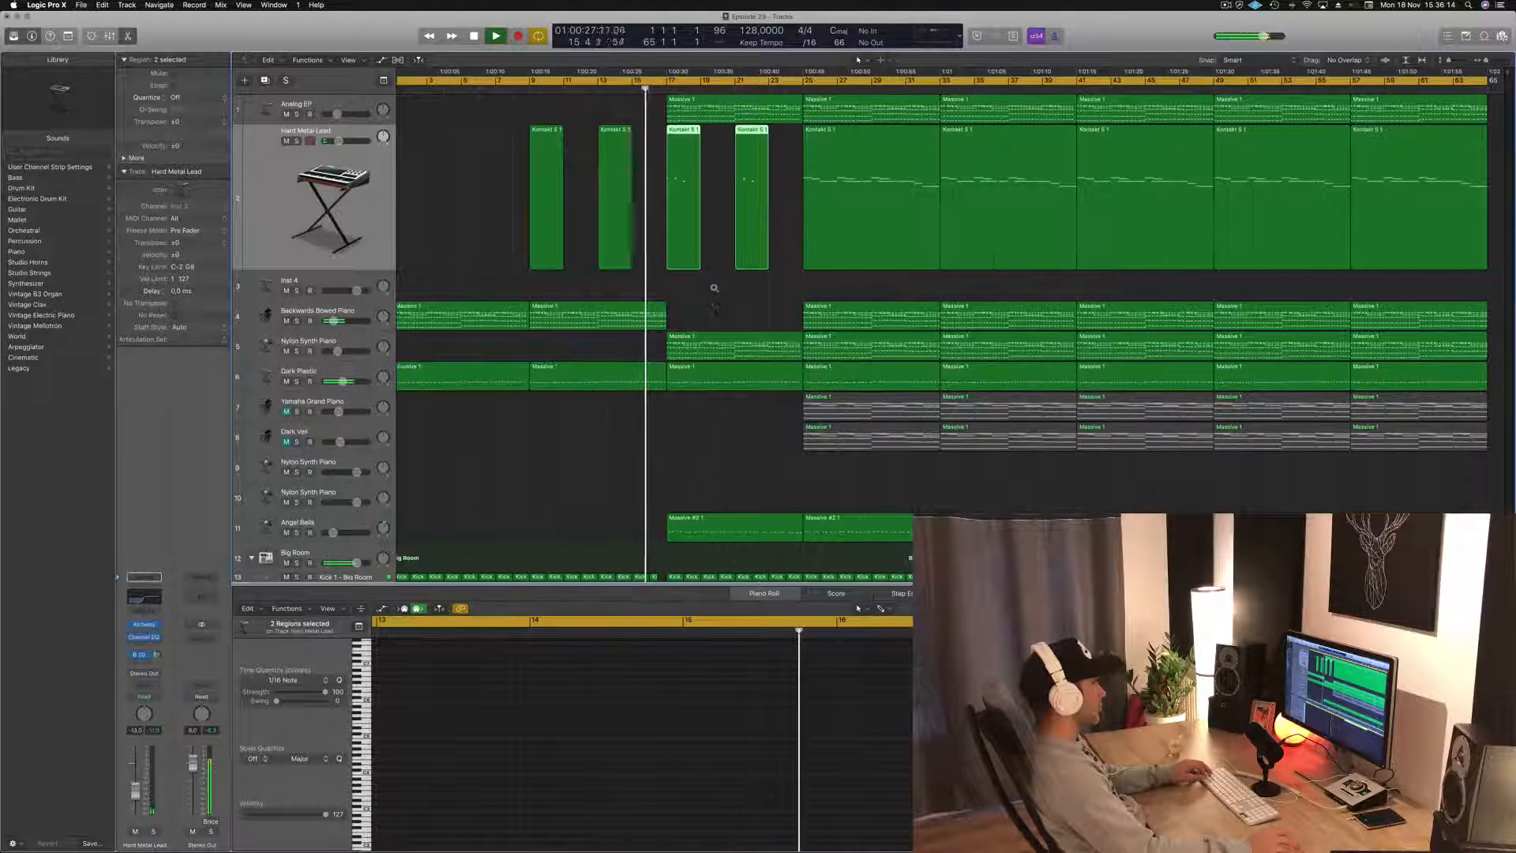
- Try removing the Nylon Synth Piano region between bars 17 and 25, and undo the deletion
left_click(722, 338)
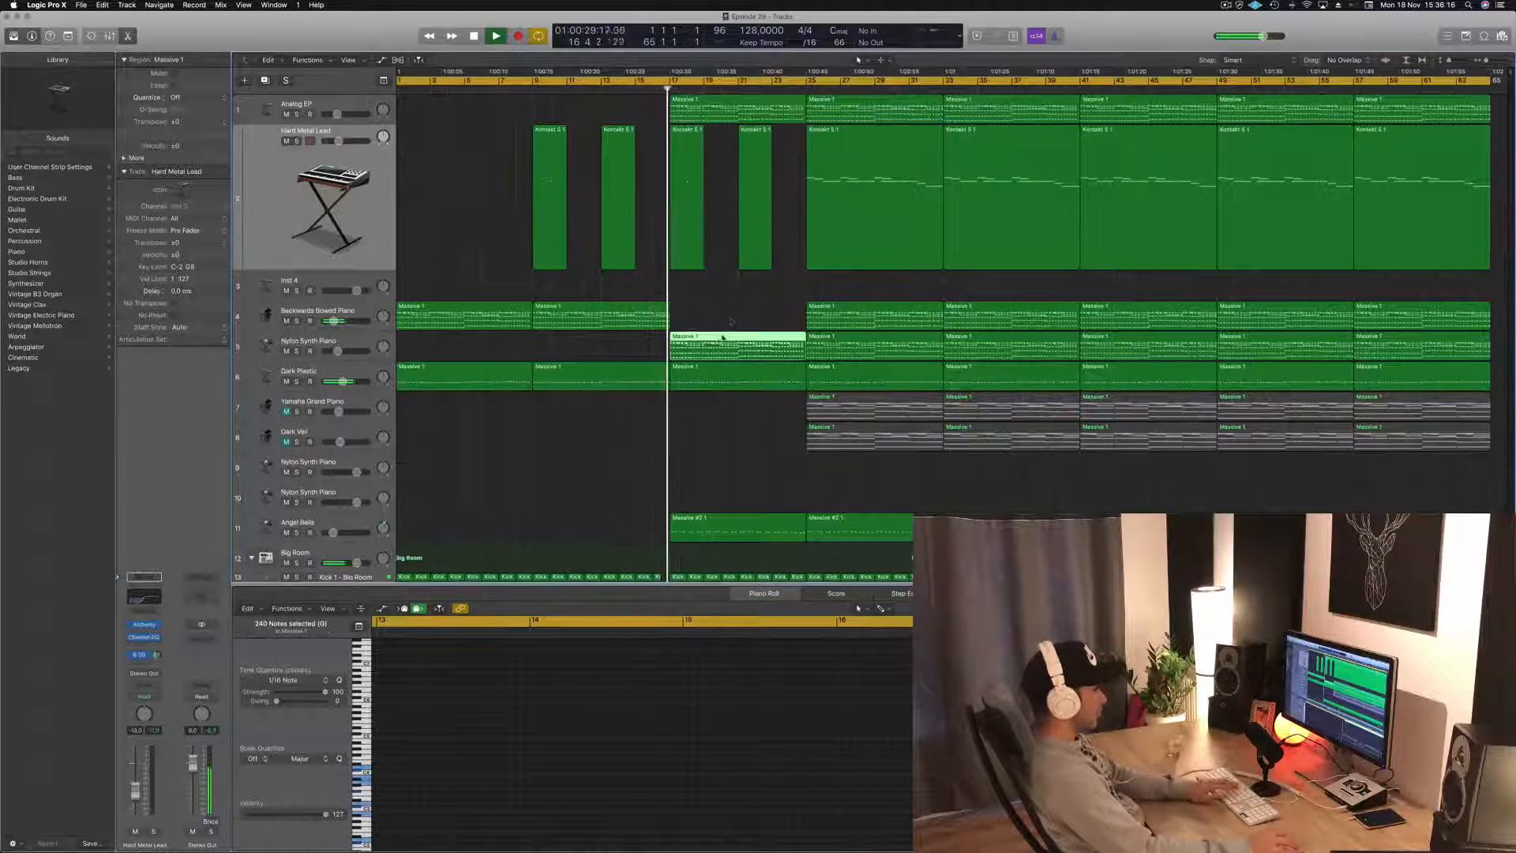
key("Delete")
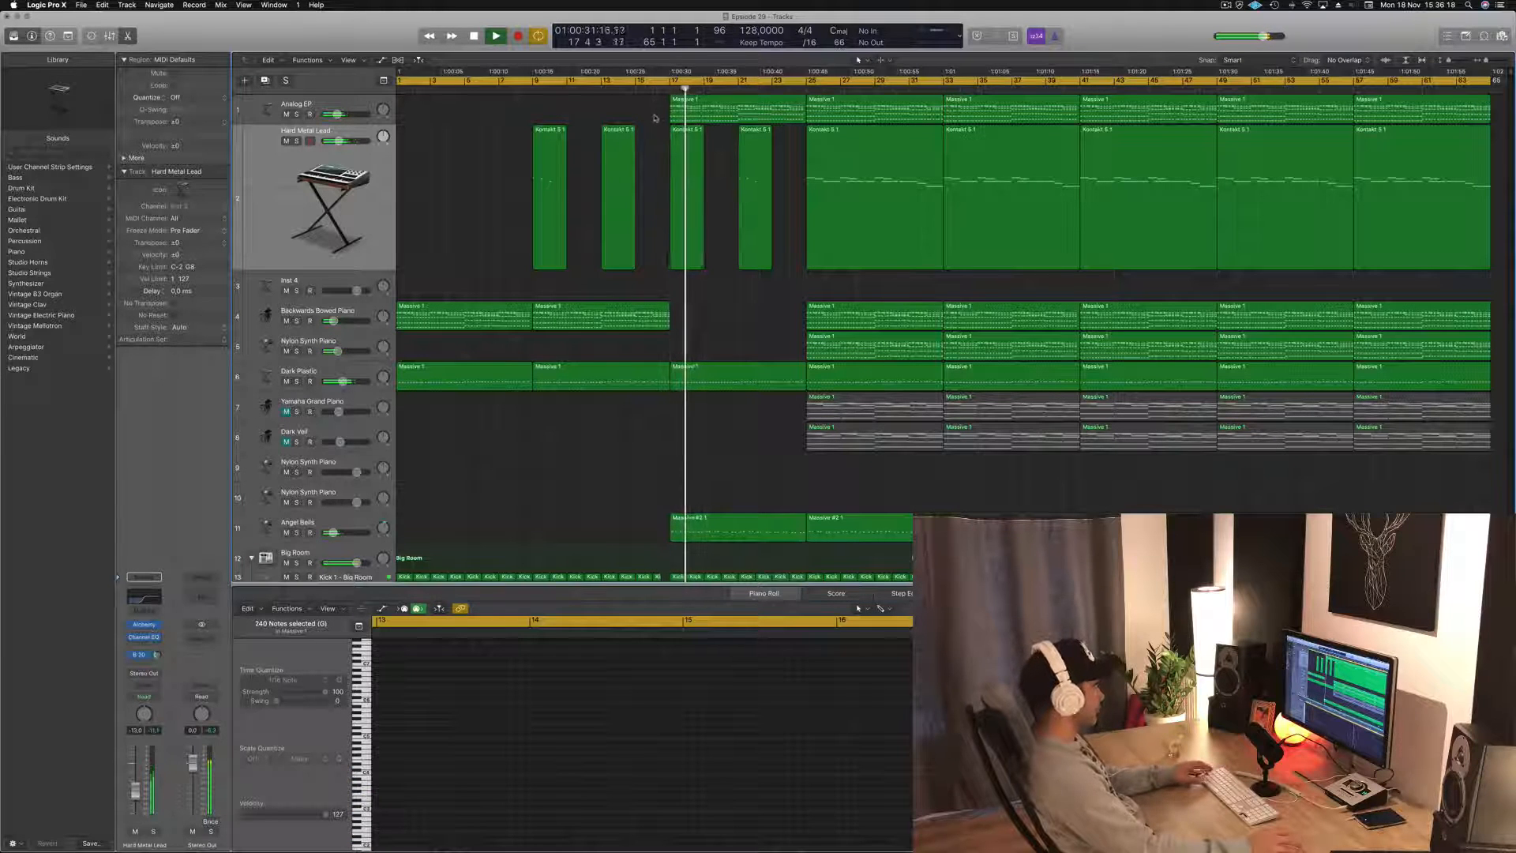
key("super+z")
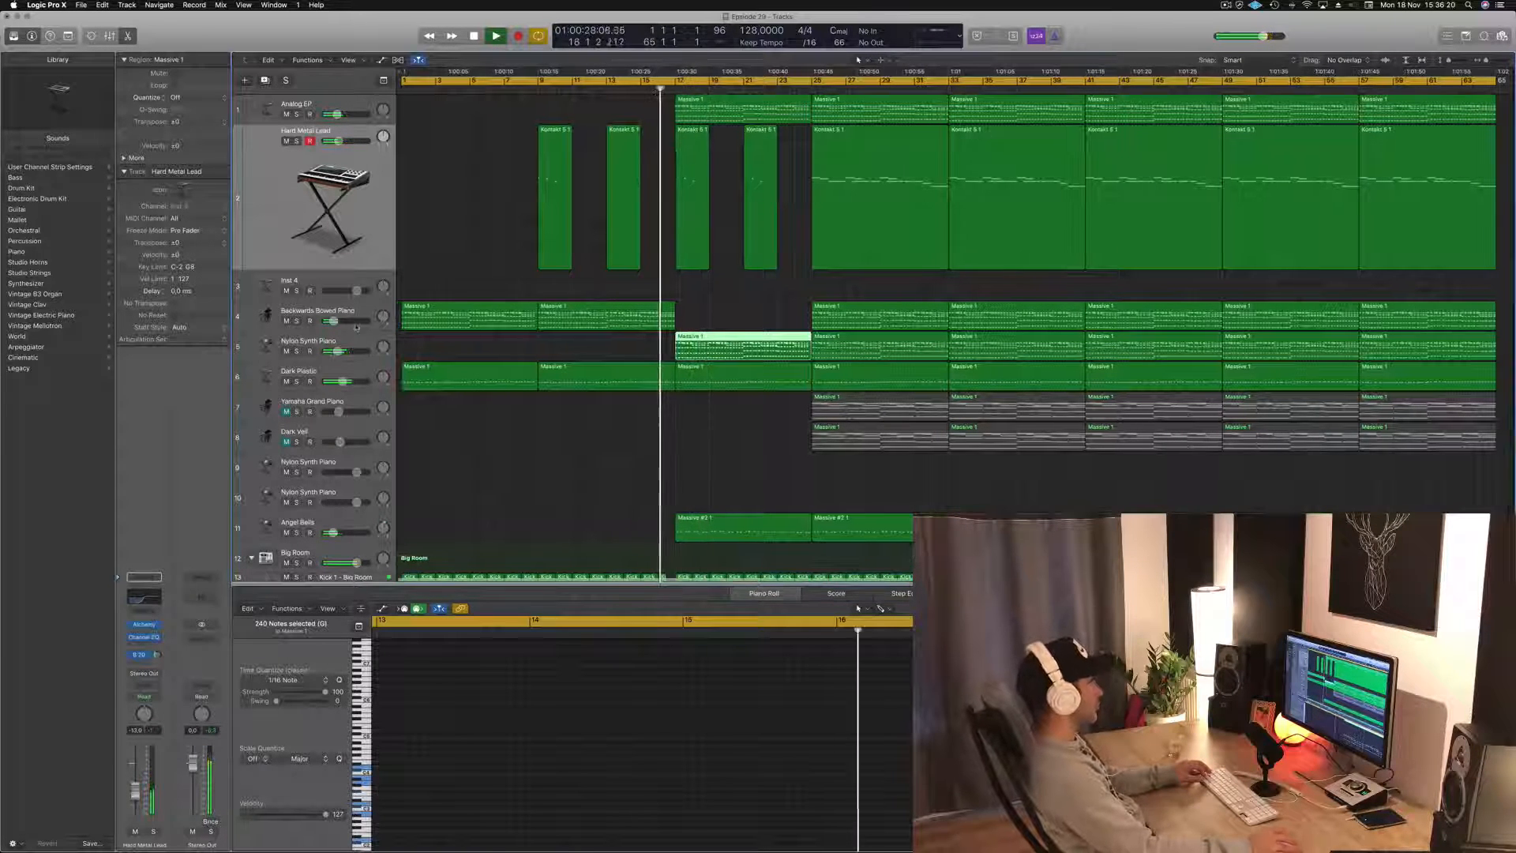
- Lower the Nylon Synth Piano track's volume slightly and audition it by toggling its solo and mute
left_click(342, 355)
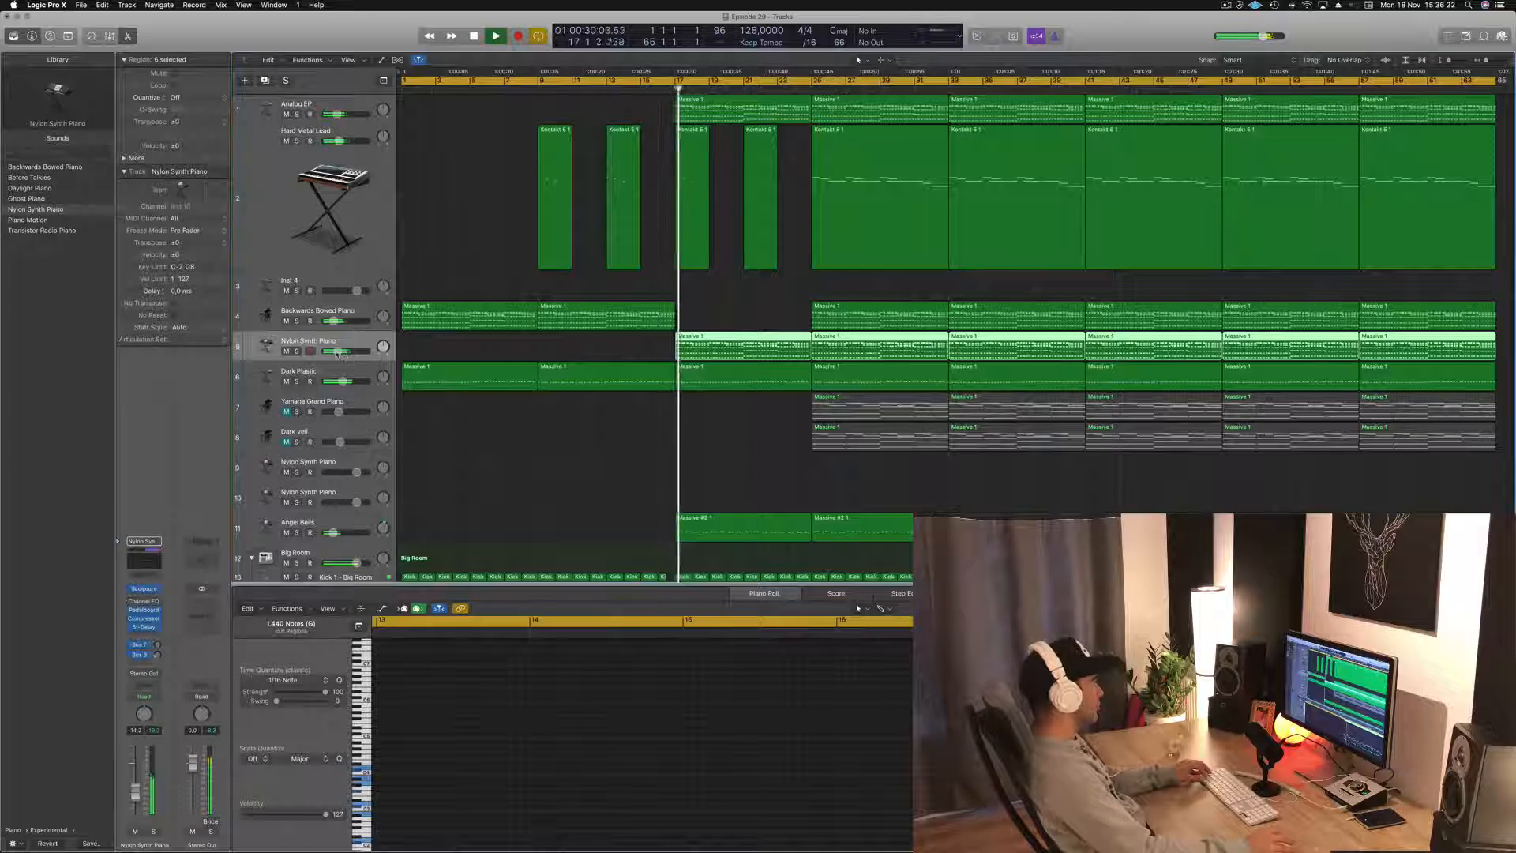
left_click_drag(339, 354, 346, 360)
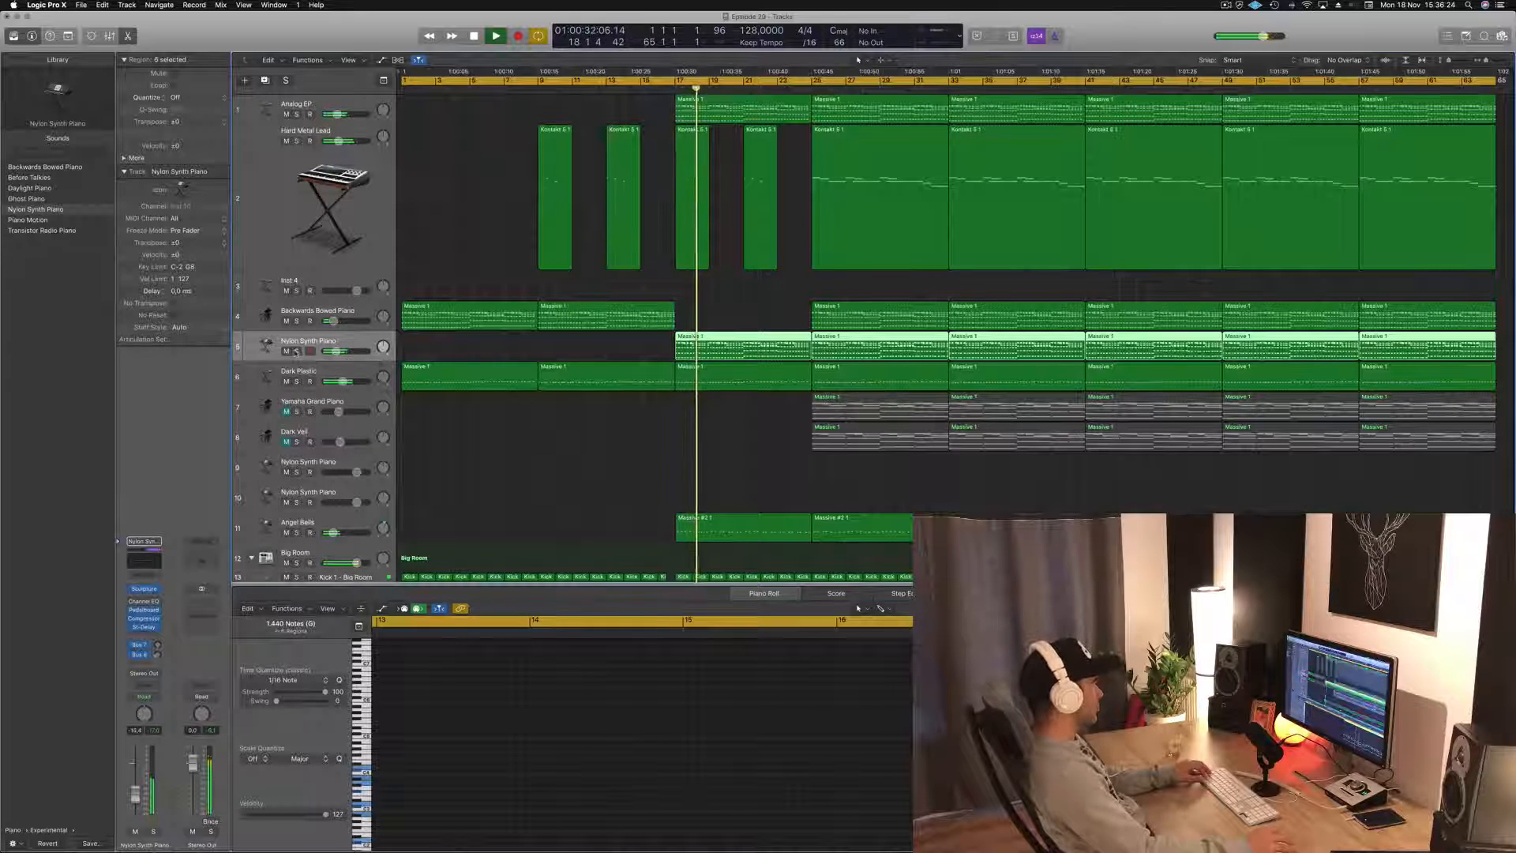
left_click(296, 352)
left_click(296, 351)
left_click(286, 351)
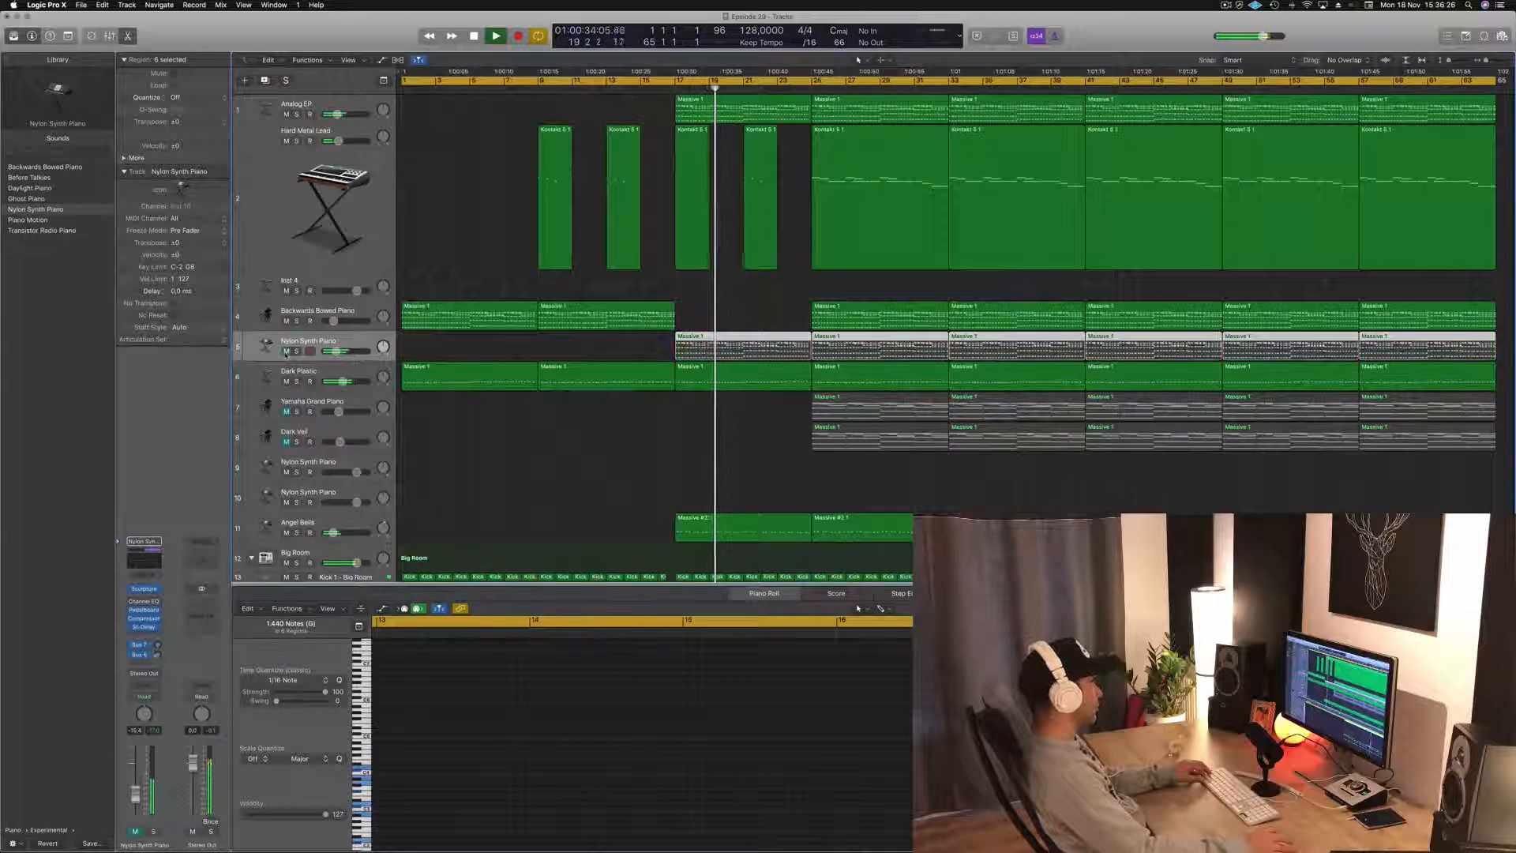
left_click(286, 352)
- Delete the Angel Bells region between bars 17 and 25, and replay from about bar 16 with the Nylon Synth Piano muted
left_click(711, 527)
key("Delete")
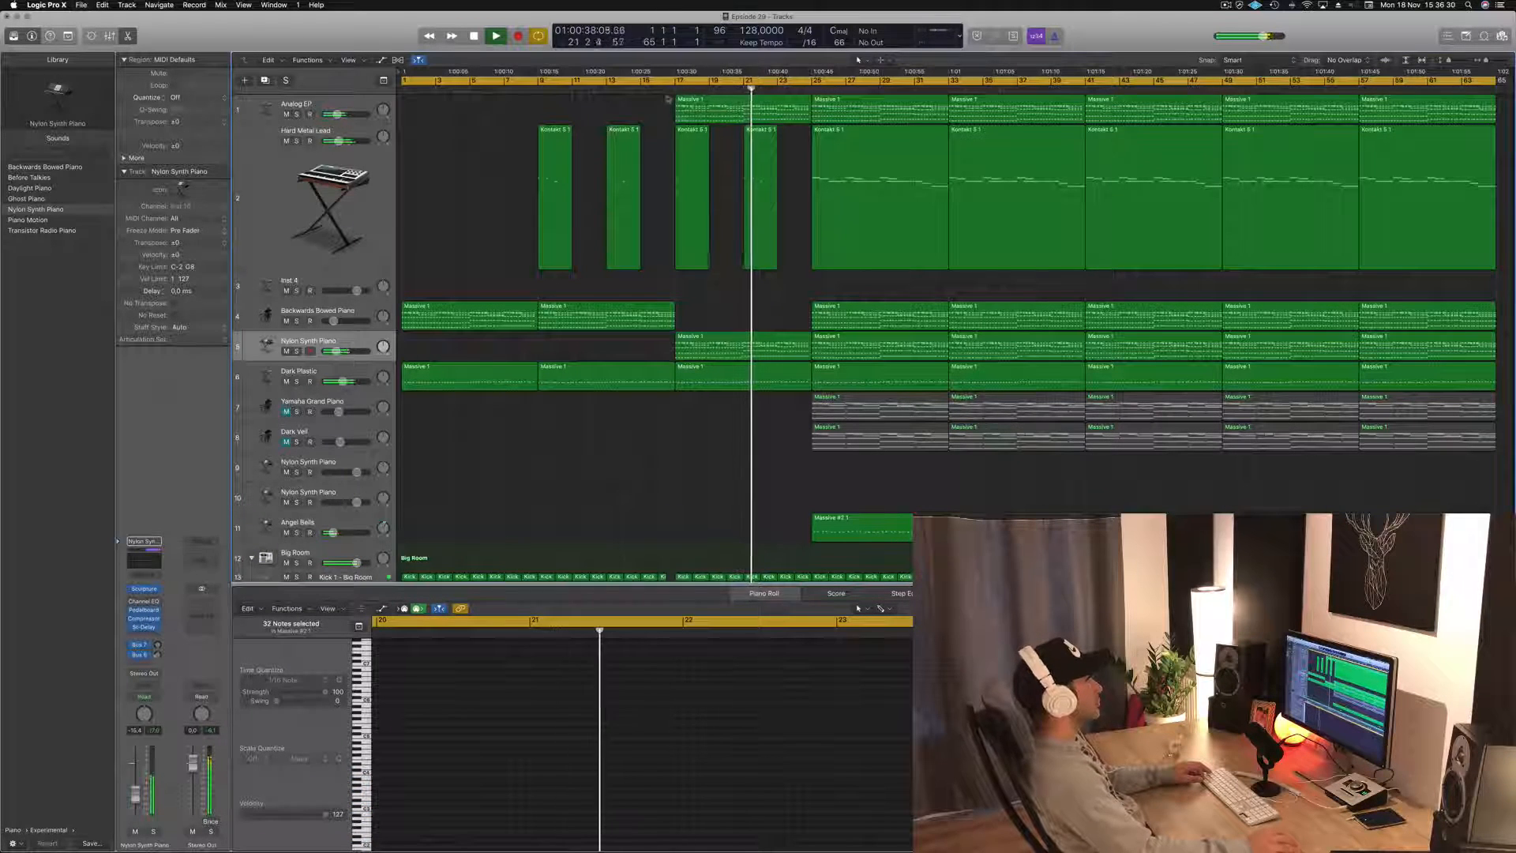
left_click(658, 88)
left_click(265, 345)
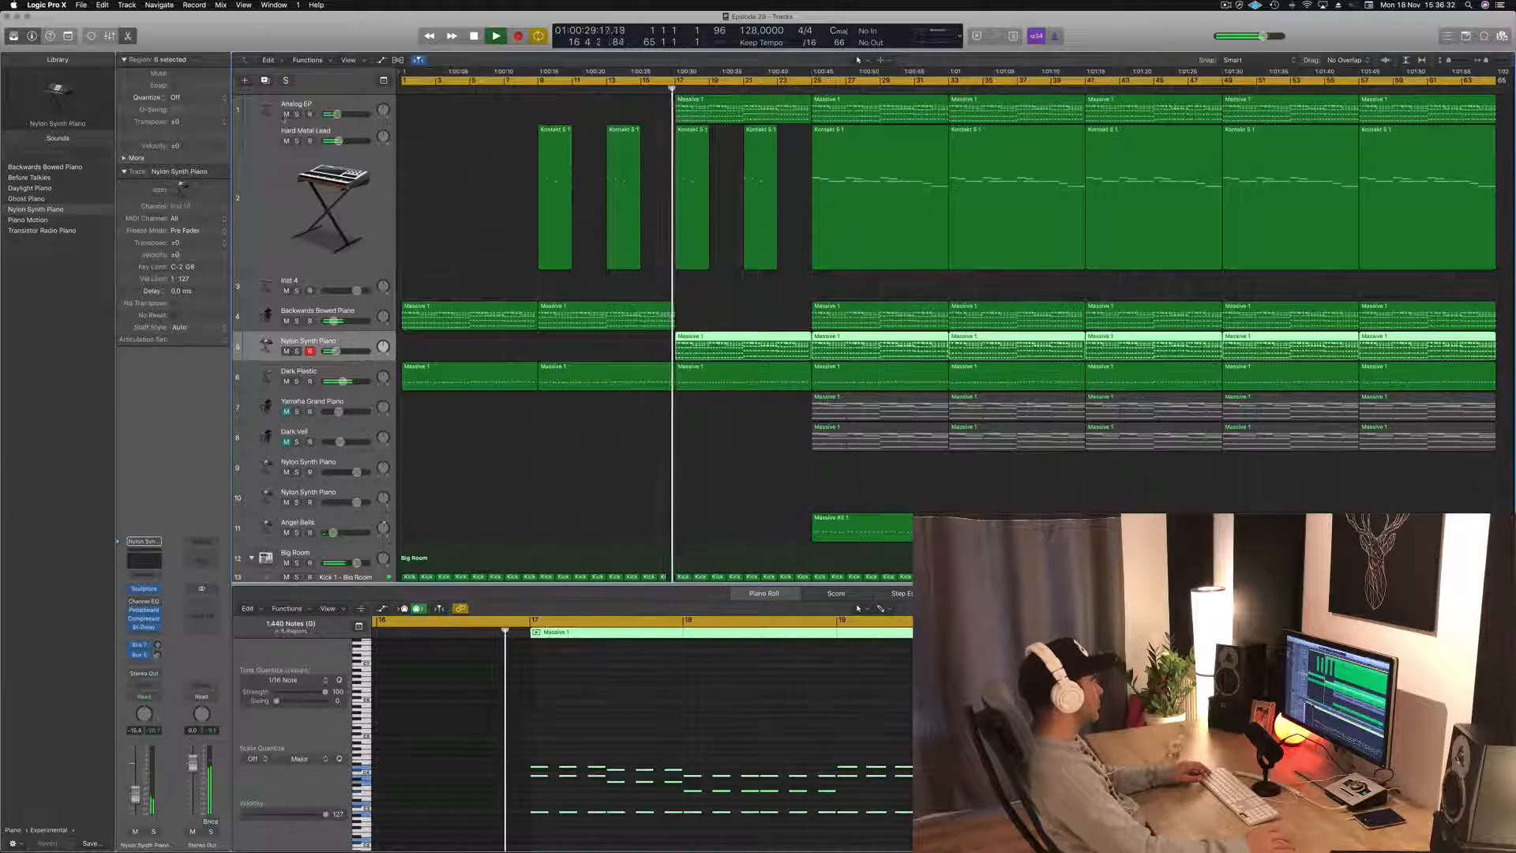
left_click(286, 352)
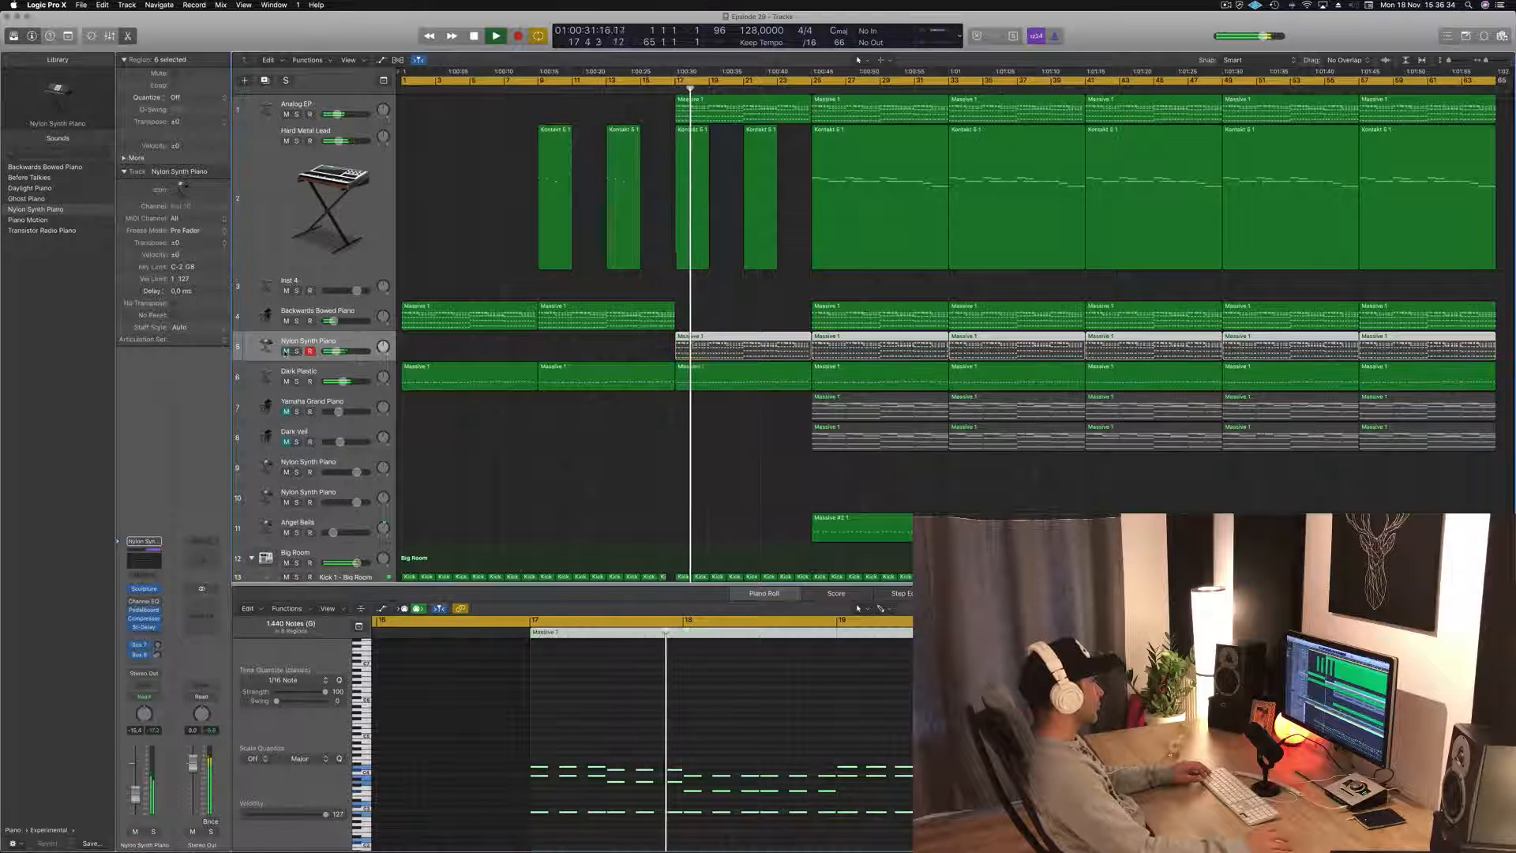
- Unmute the Nylon Synth Piano track that enters at bar 17 and lower its volume slightly
left_click(286, 352)
left_click_drag(338, 351, 335, 351)
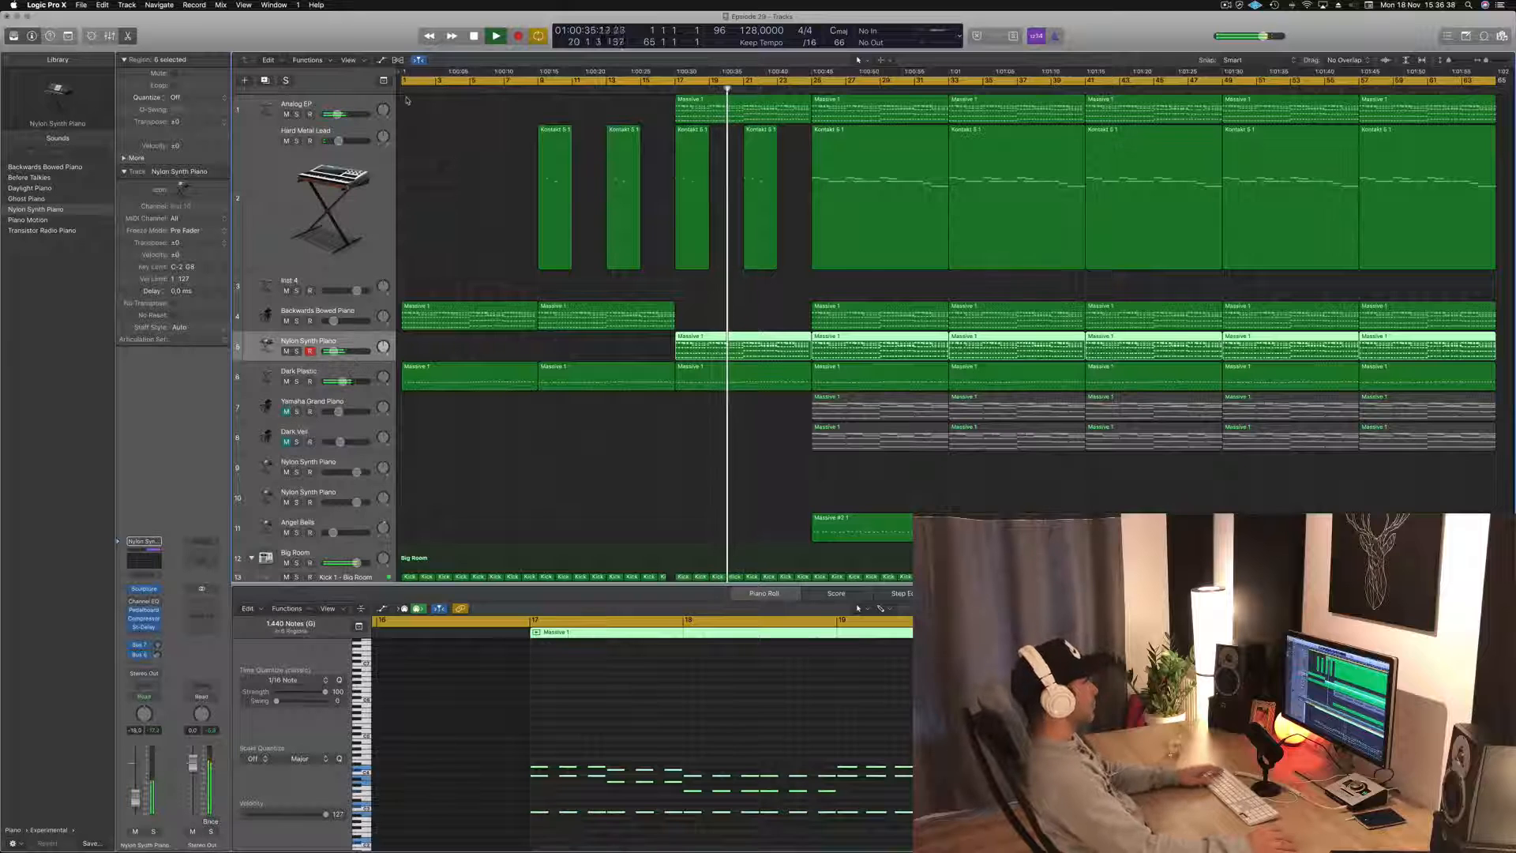
- Duplicate the Analog EP track and copy its region between bars 17 and 25 onto the new track
left_click(273, 102)
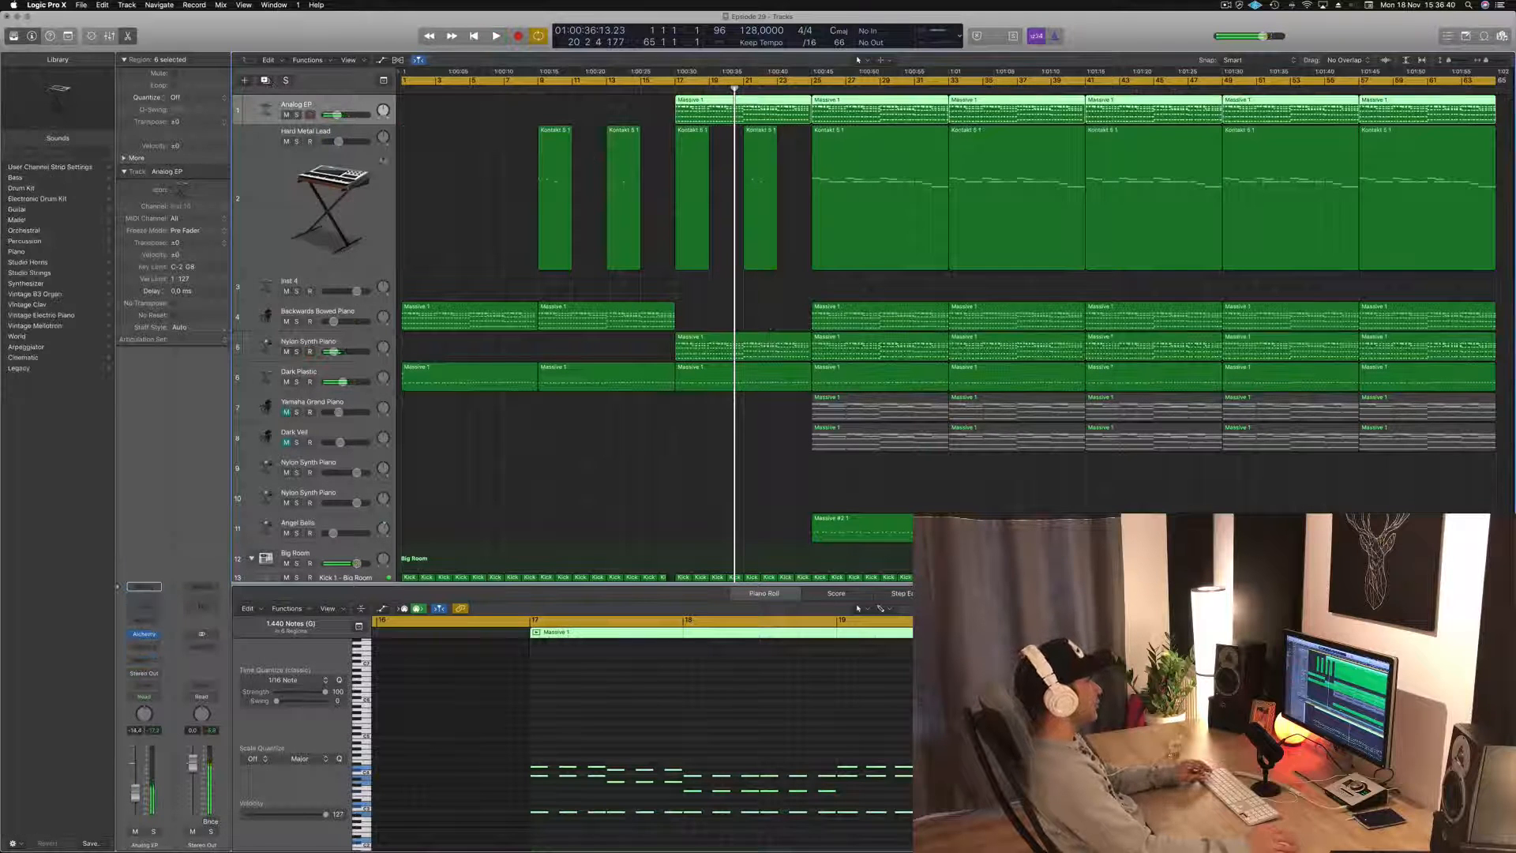
left_click(267, 80)
left_click_drag(718, 104, 718, 137)
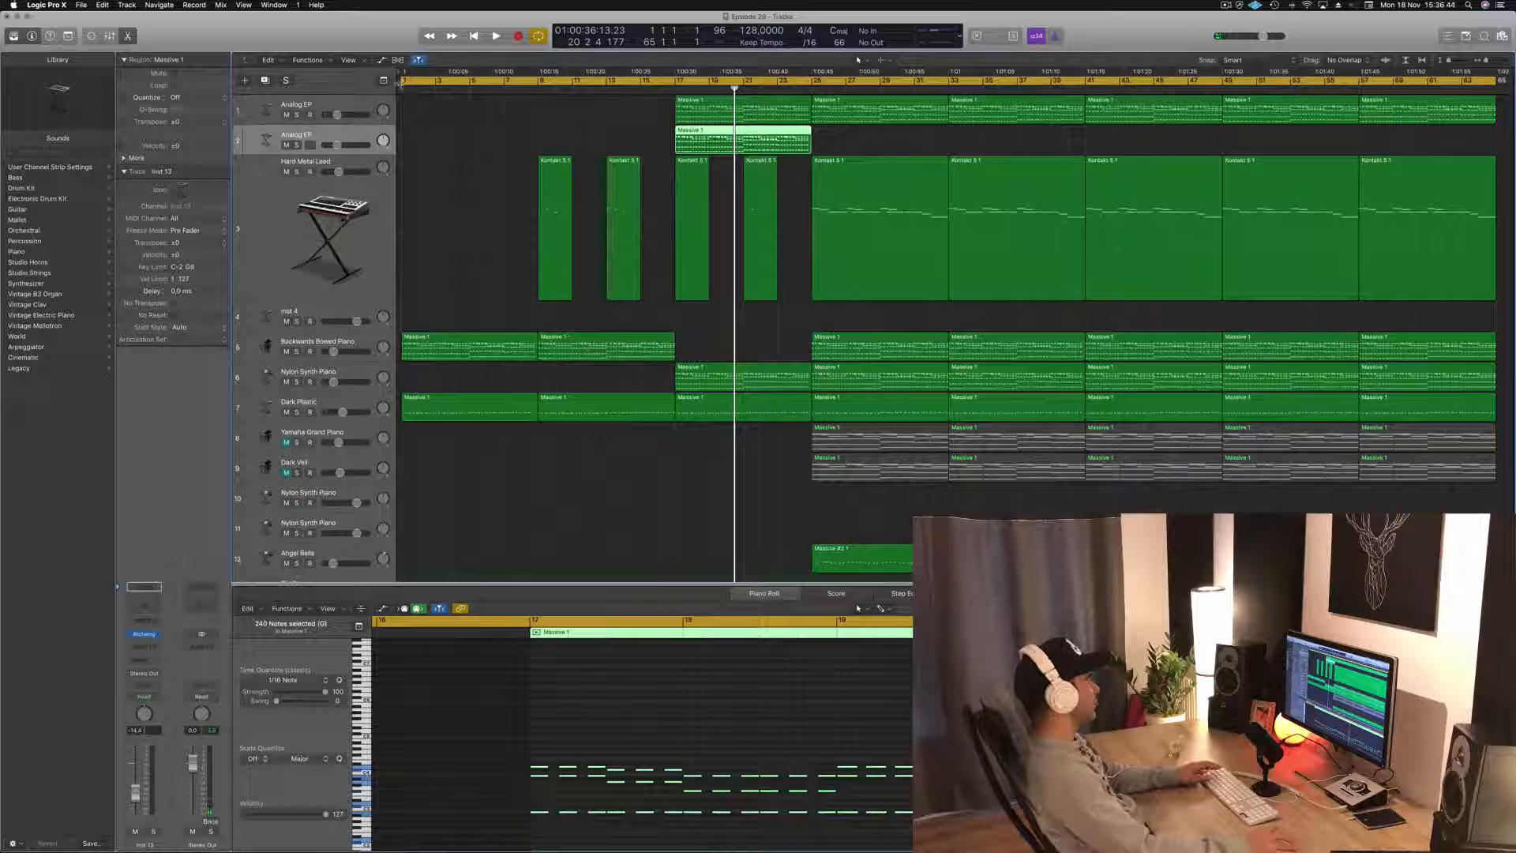
- Move the cycle range's start to bar 17 and play briefly from there
left_click_drag(402, 82, 677, 82)
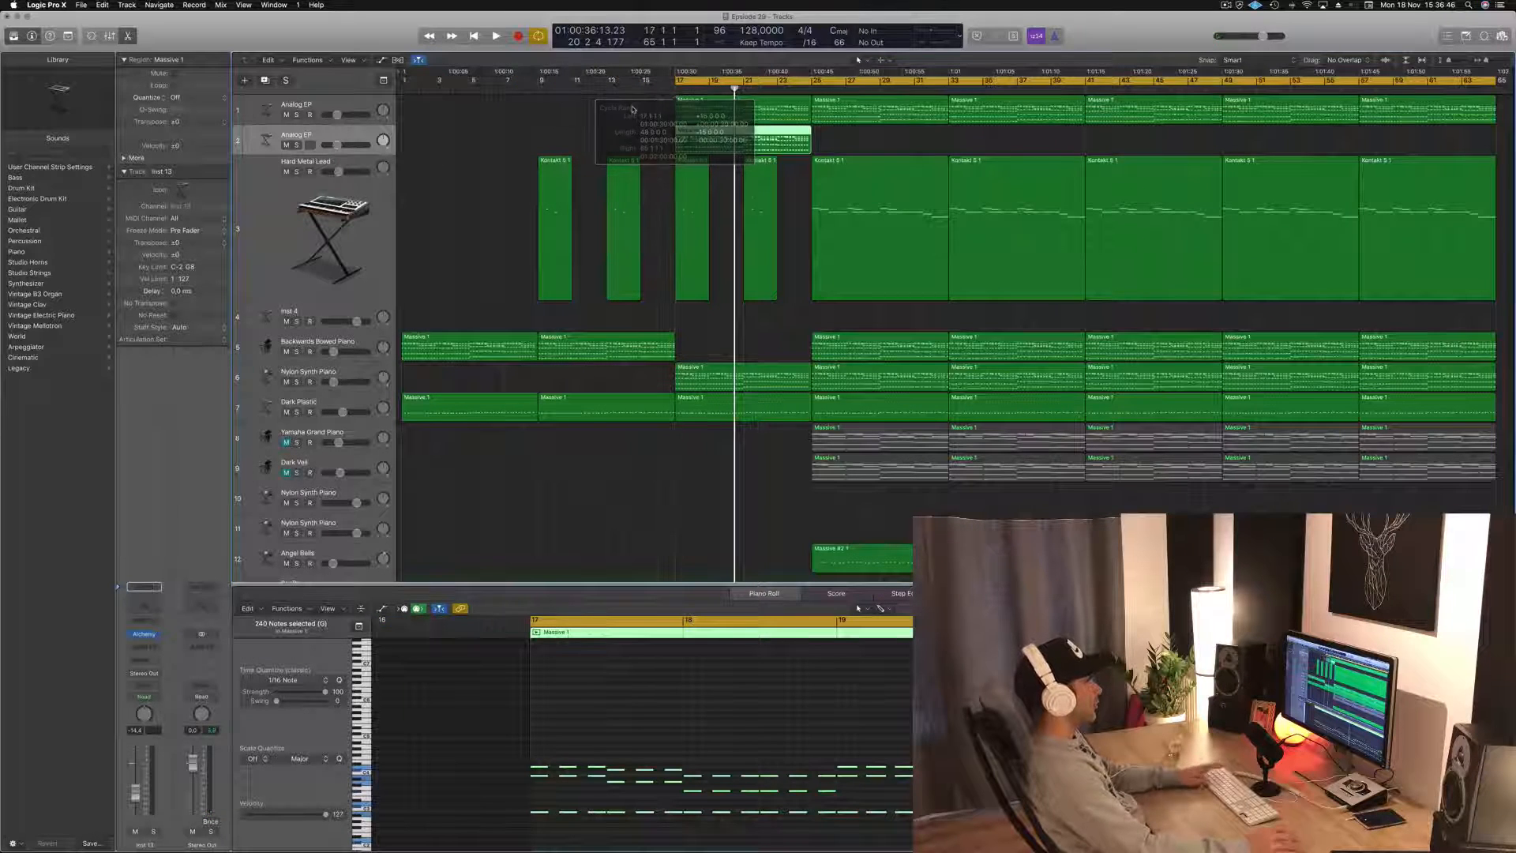
key("space")
key("space")
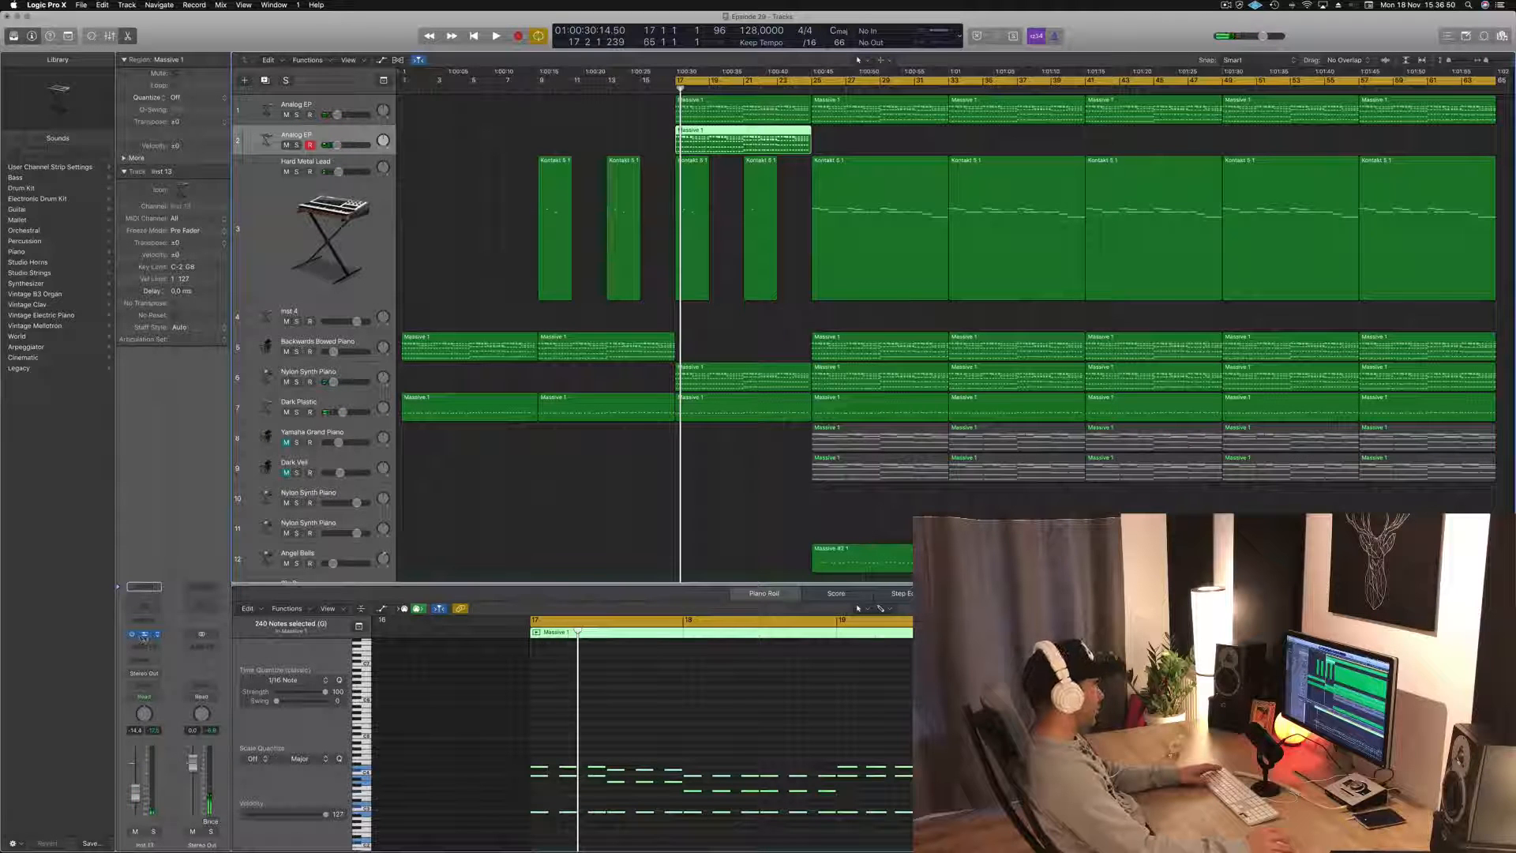
- Open Alchemy on the duplicated Analog EP track, load the Anthem Hook Lead preset from the Leads category and play it
left_click(144, 636)
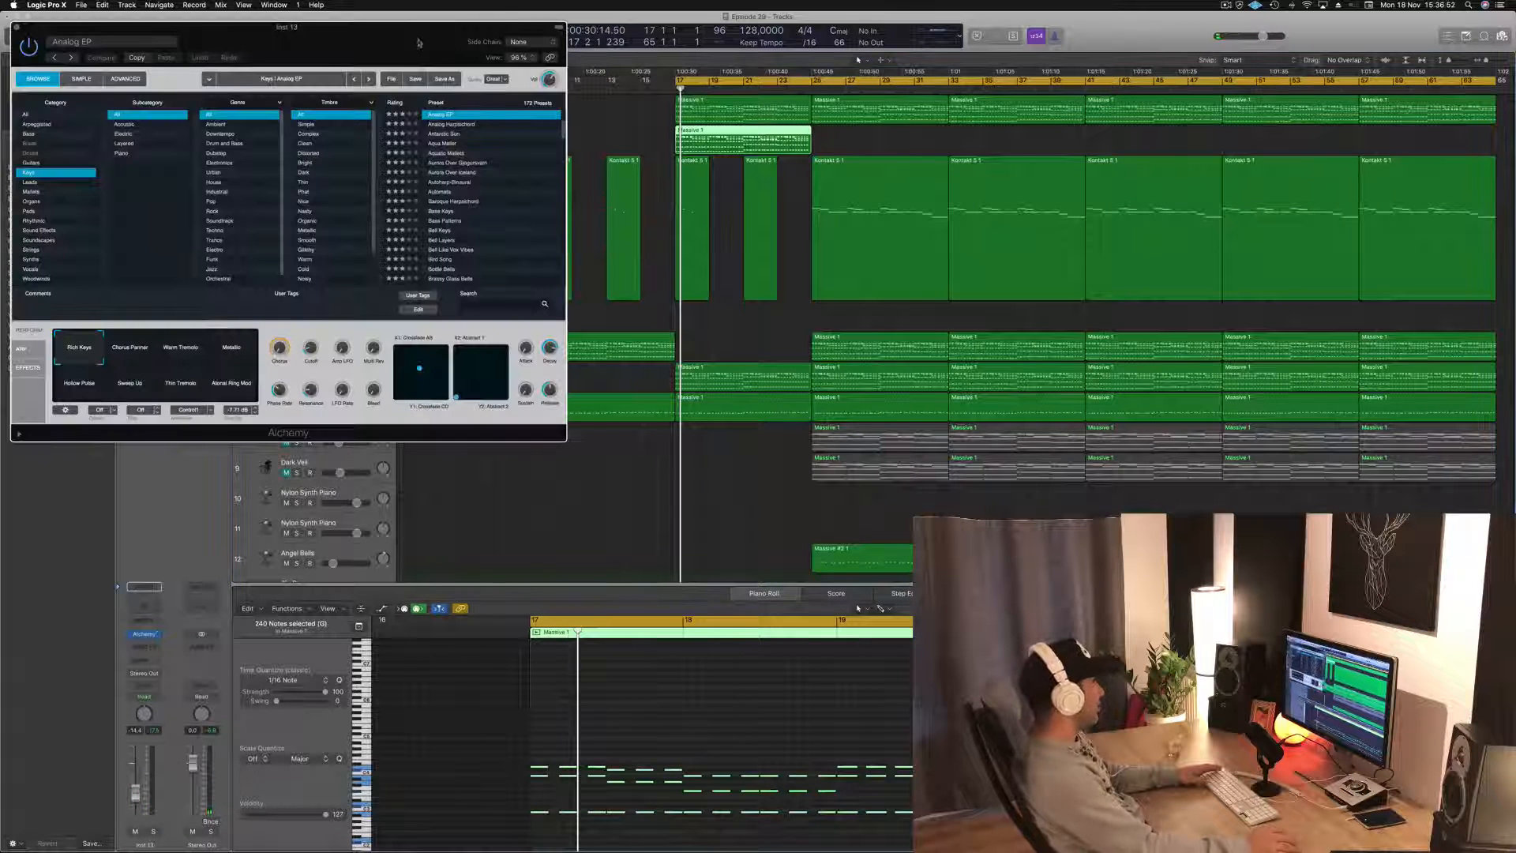
left_click_drag(418, 43, 649, 106)
left_click(272, 247)
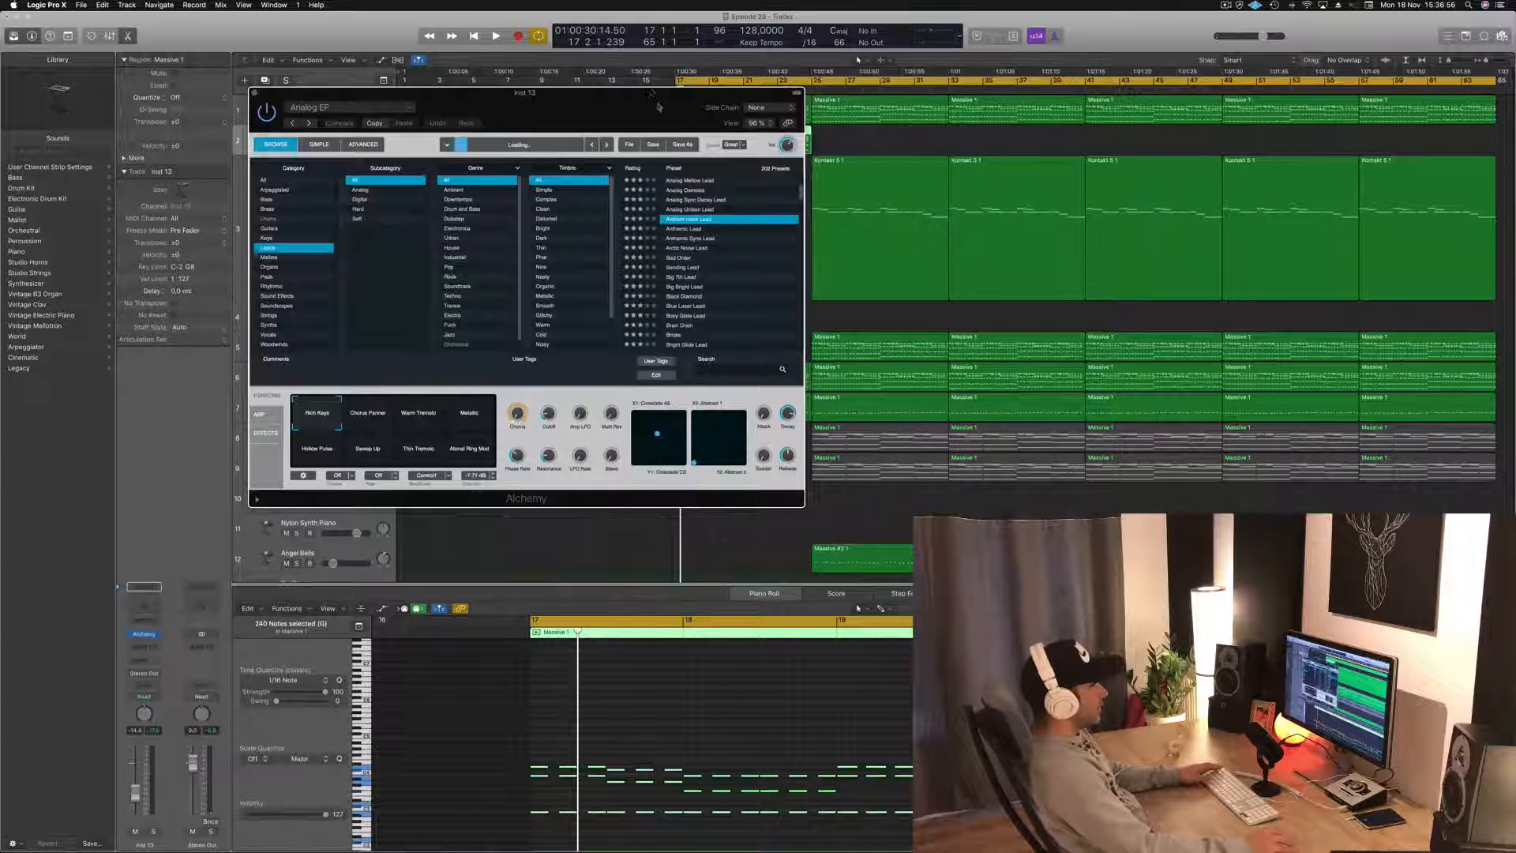
left_click_drag(657, 106, 1242, 264)
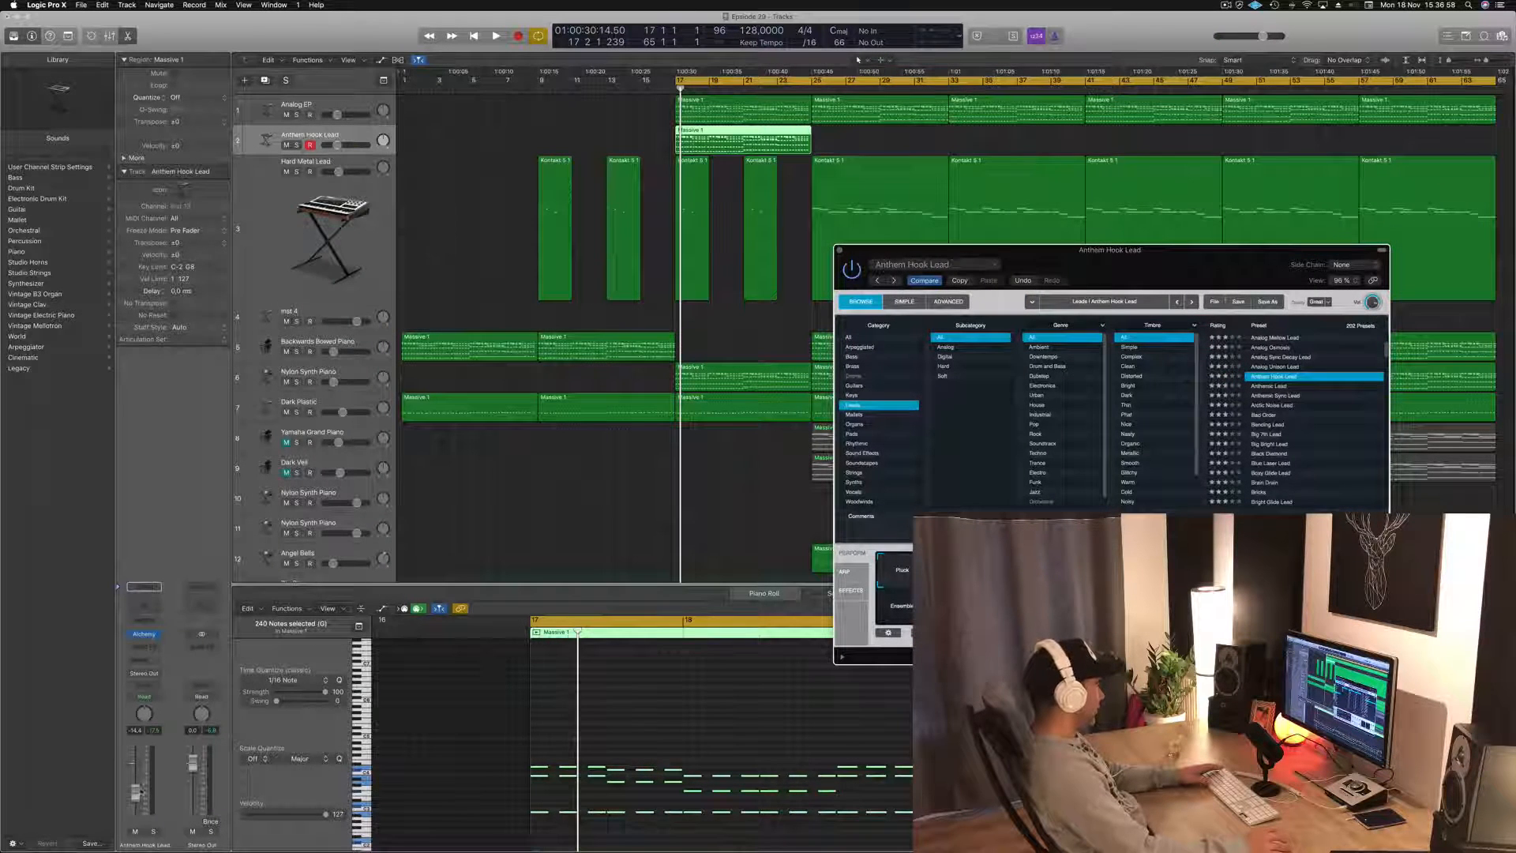
key("space")
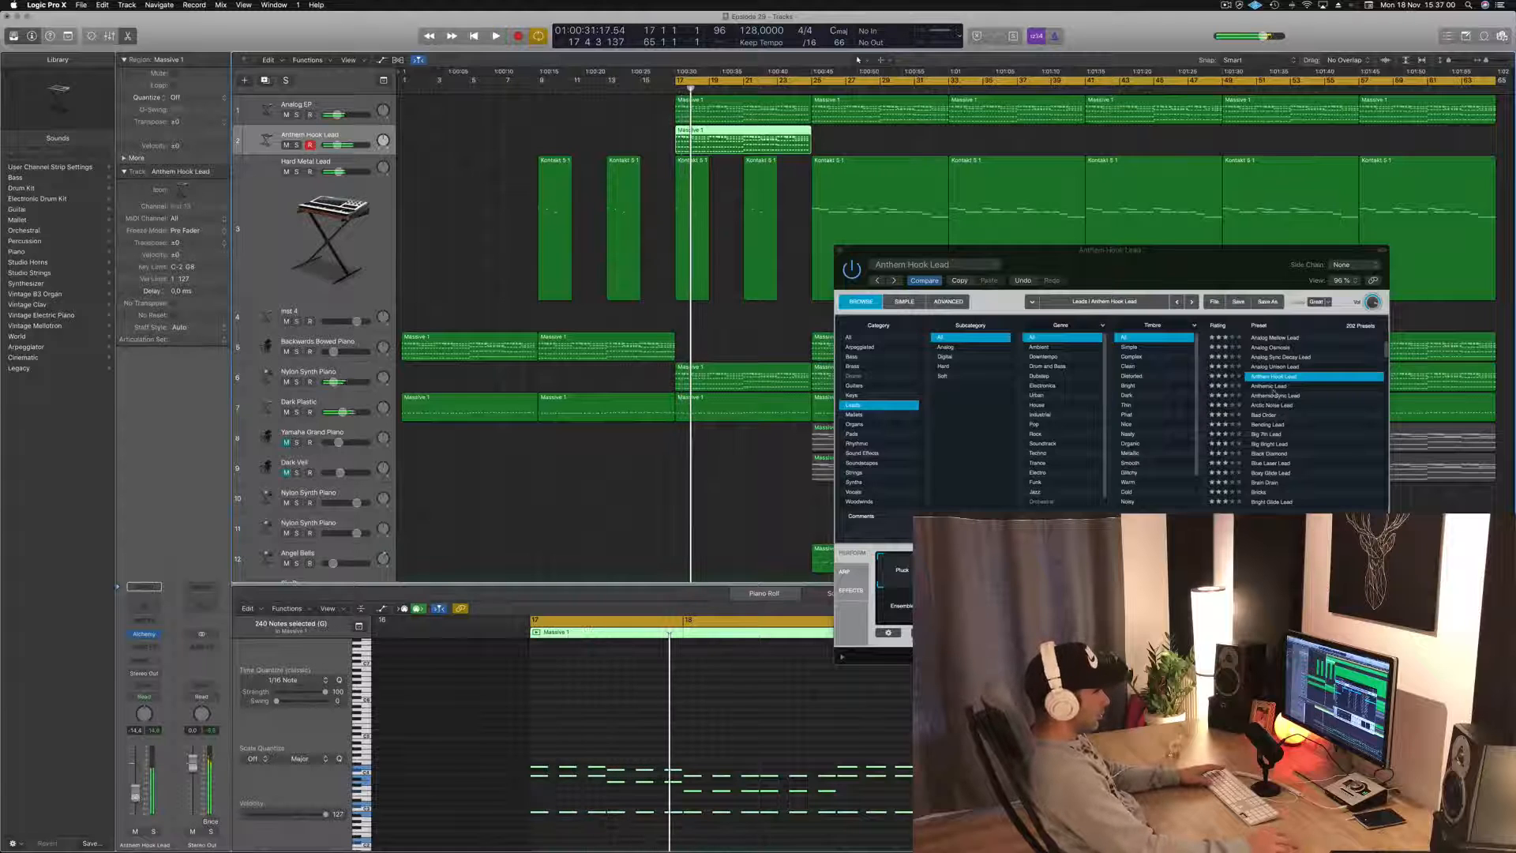
- Load the Anthemic Lead preset, replay from bar 17 and raise the track's volume slightly
left_click(1274, 387)
key("space")
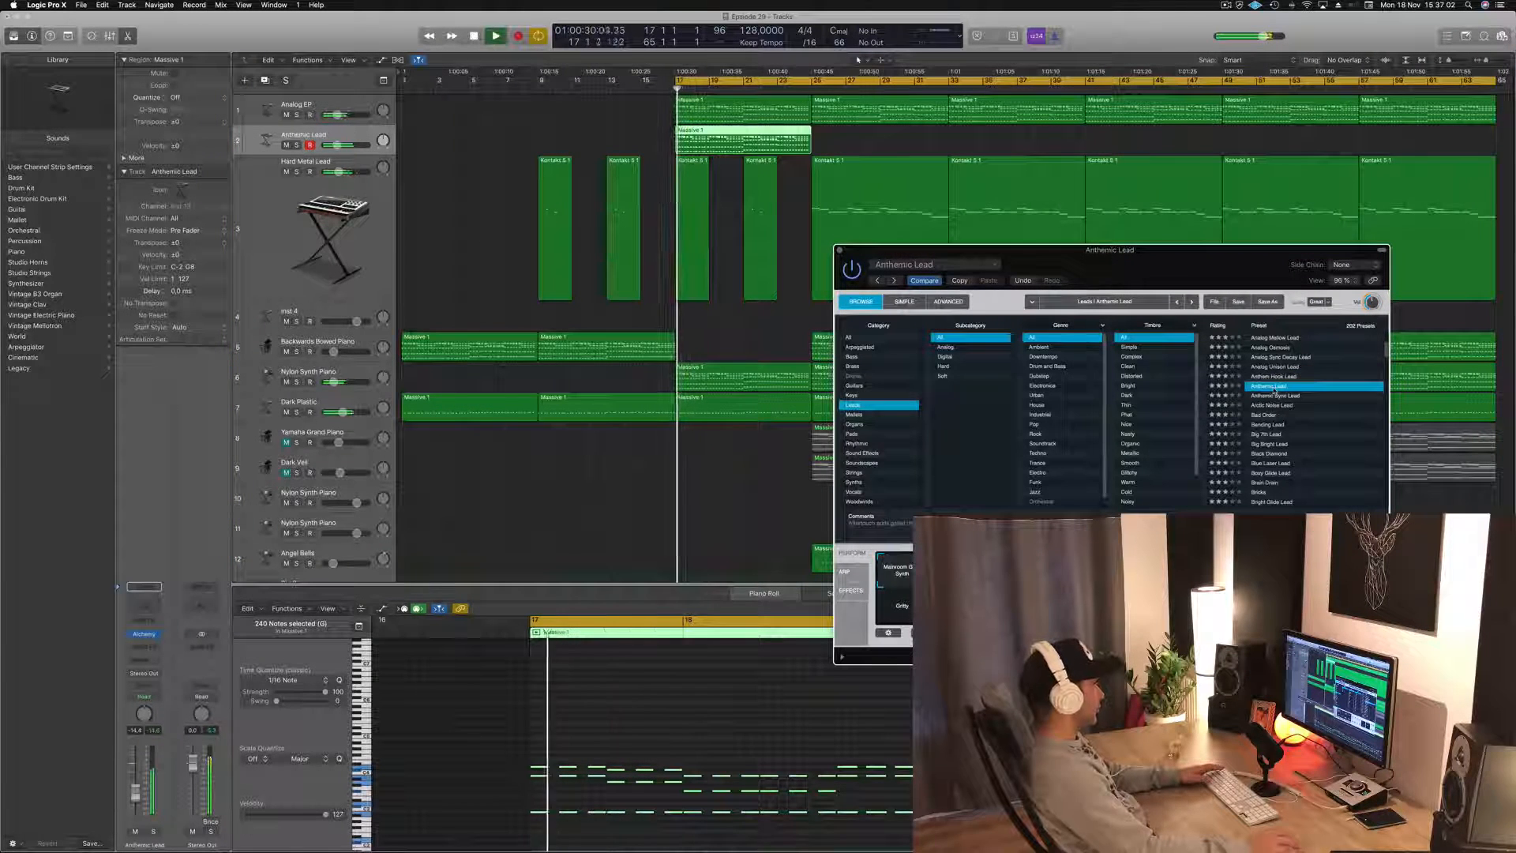
left_click_drag(134, 800, 134, 793)
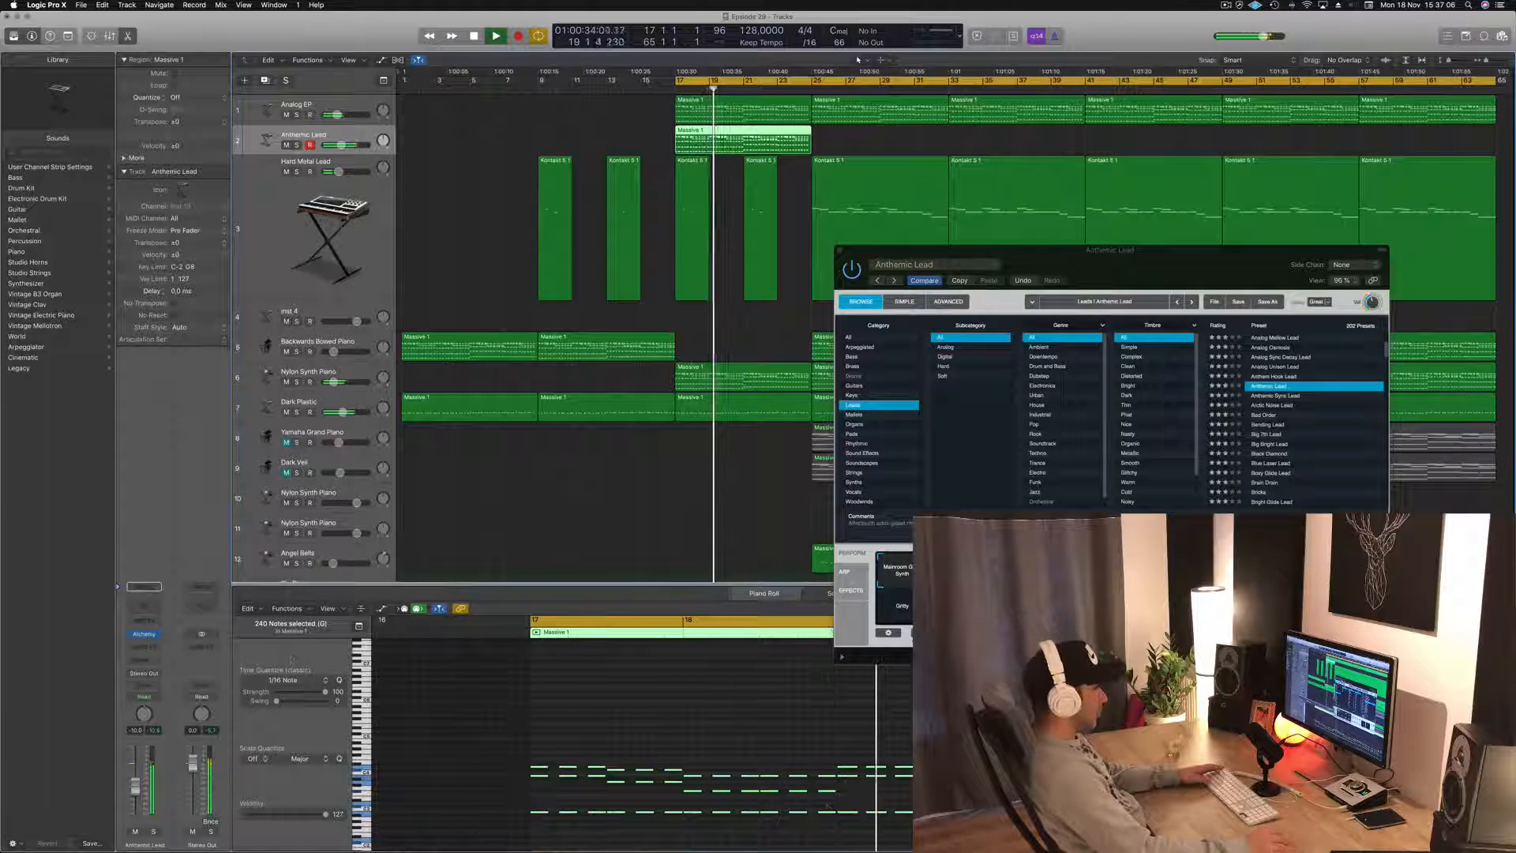
- Shorten all notes of the copied Anthemic Lead region and replay it from bar 17
left_click(697, 725)
key("space")
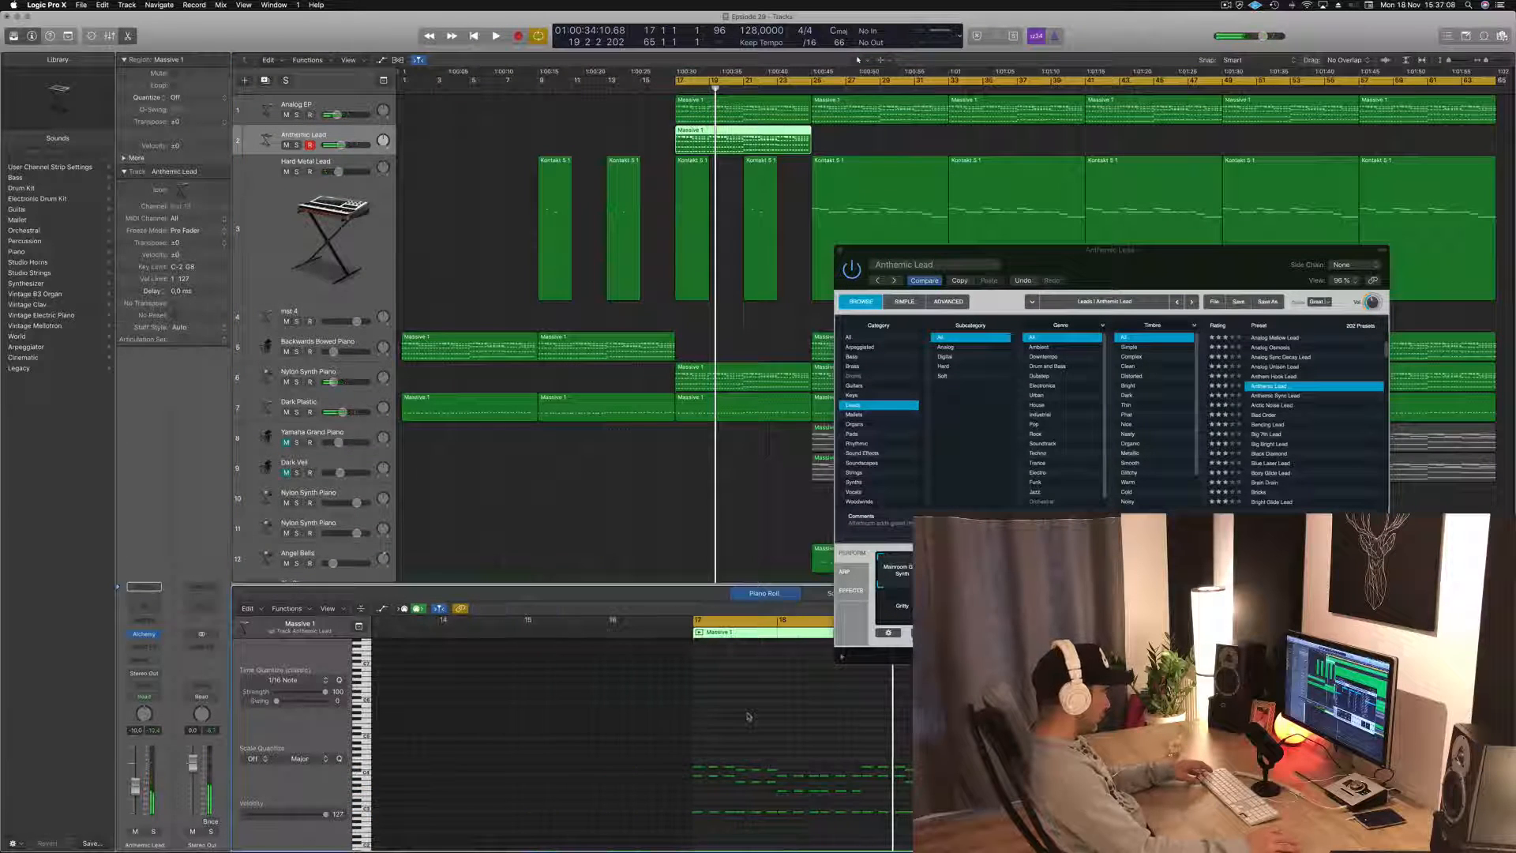
key("super+Right")
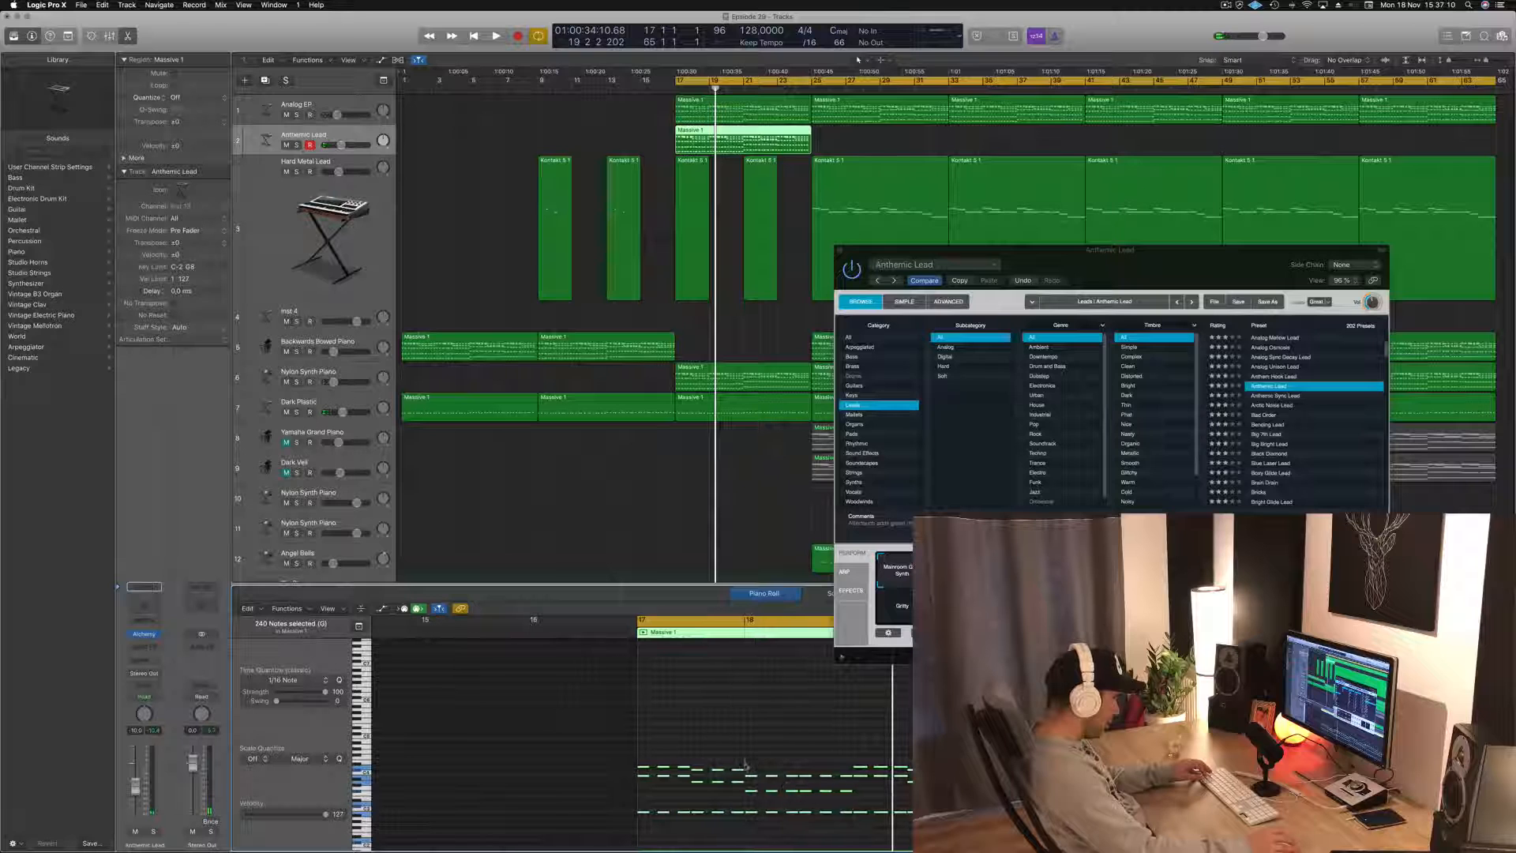
left_click_drag(744, 768, 750, 744)
scroll(783, 742, "right", 4)
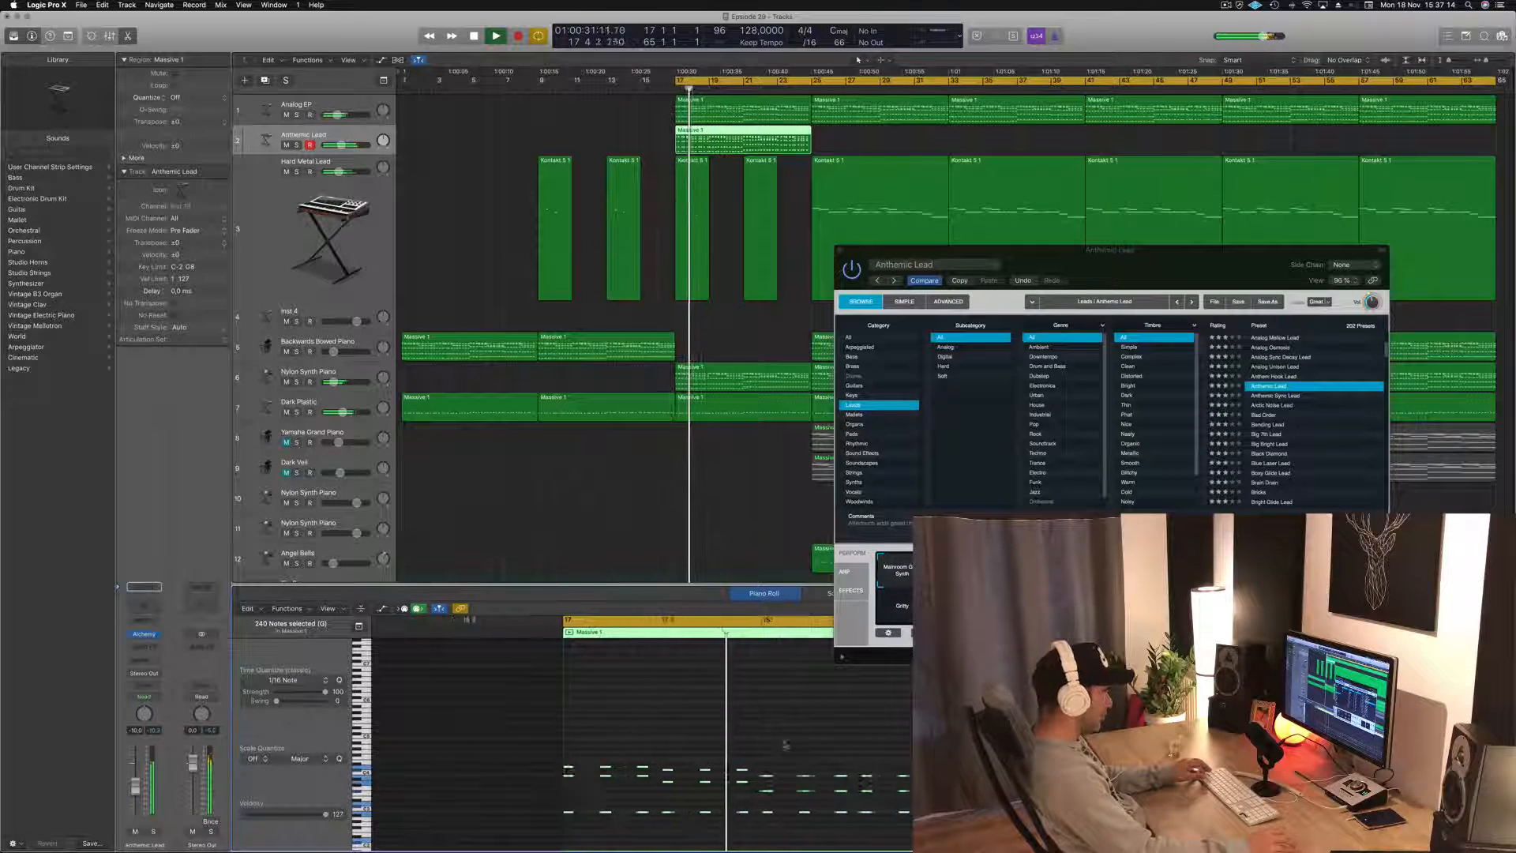
scroll(783, 742, "left", 5)
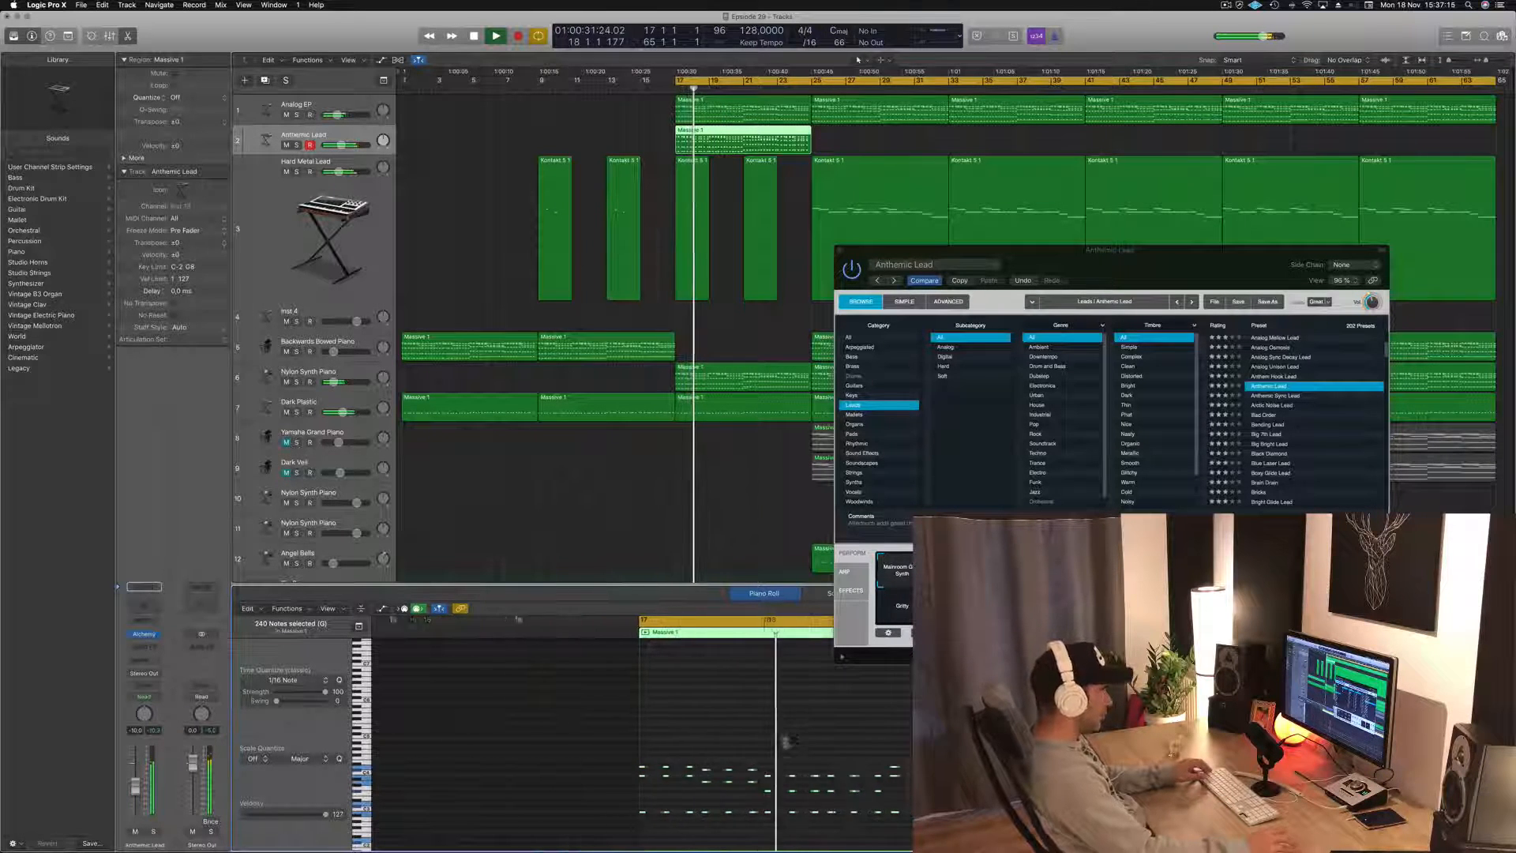
- Audition the Anthemic Sync Lead, Arctic Noise Lead, Bending Lead and Big 7th Lead presets, lowering the track's volume slightly
left_click(1278, 396)
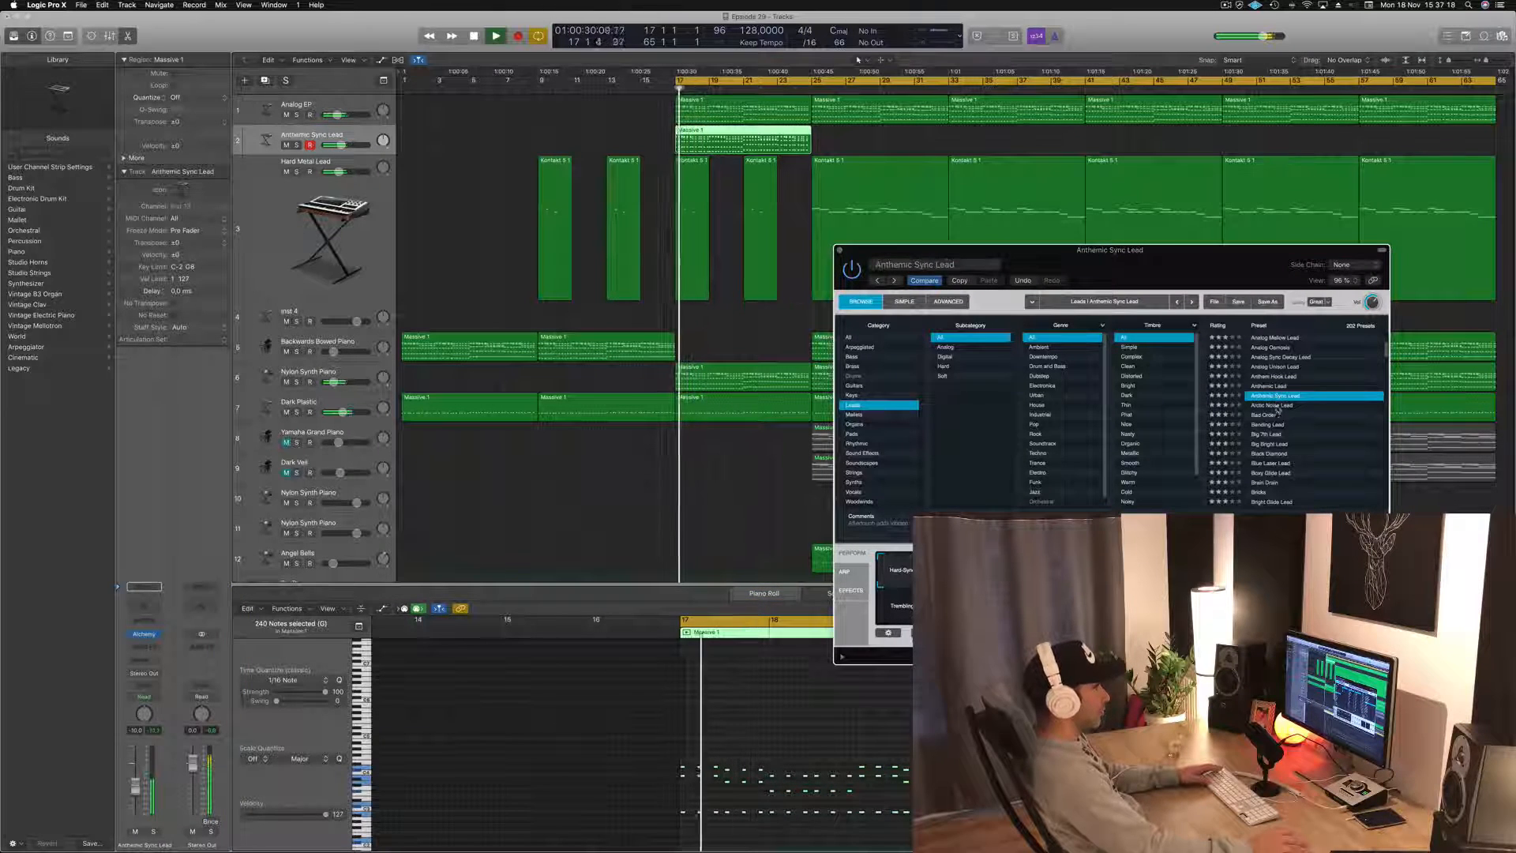
left_click(1278, 407)
left_click(1266, 425)
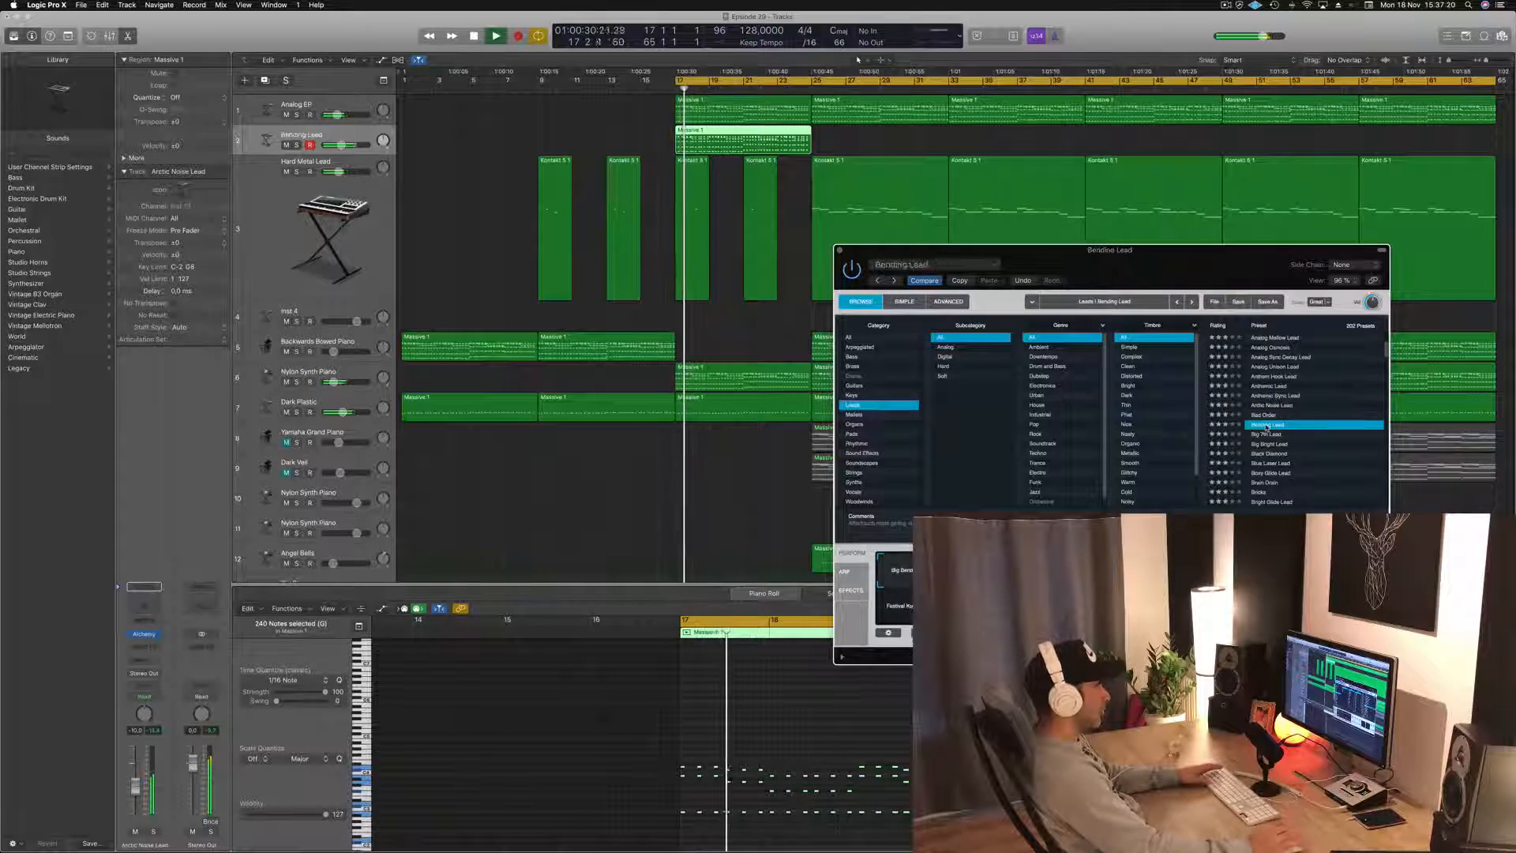
left_click(1267, 434)
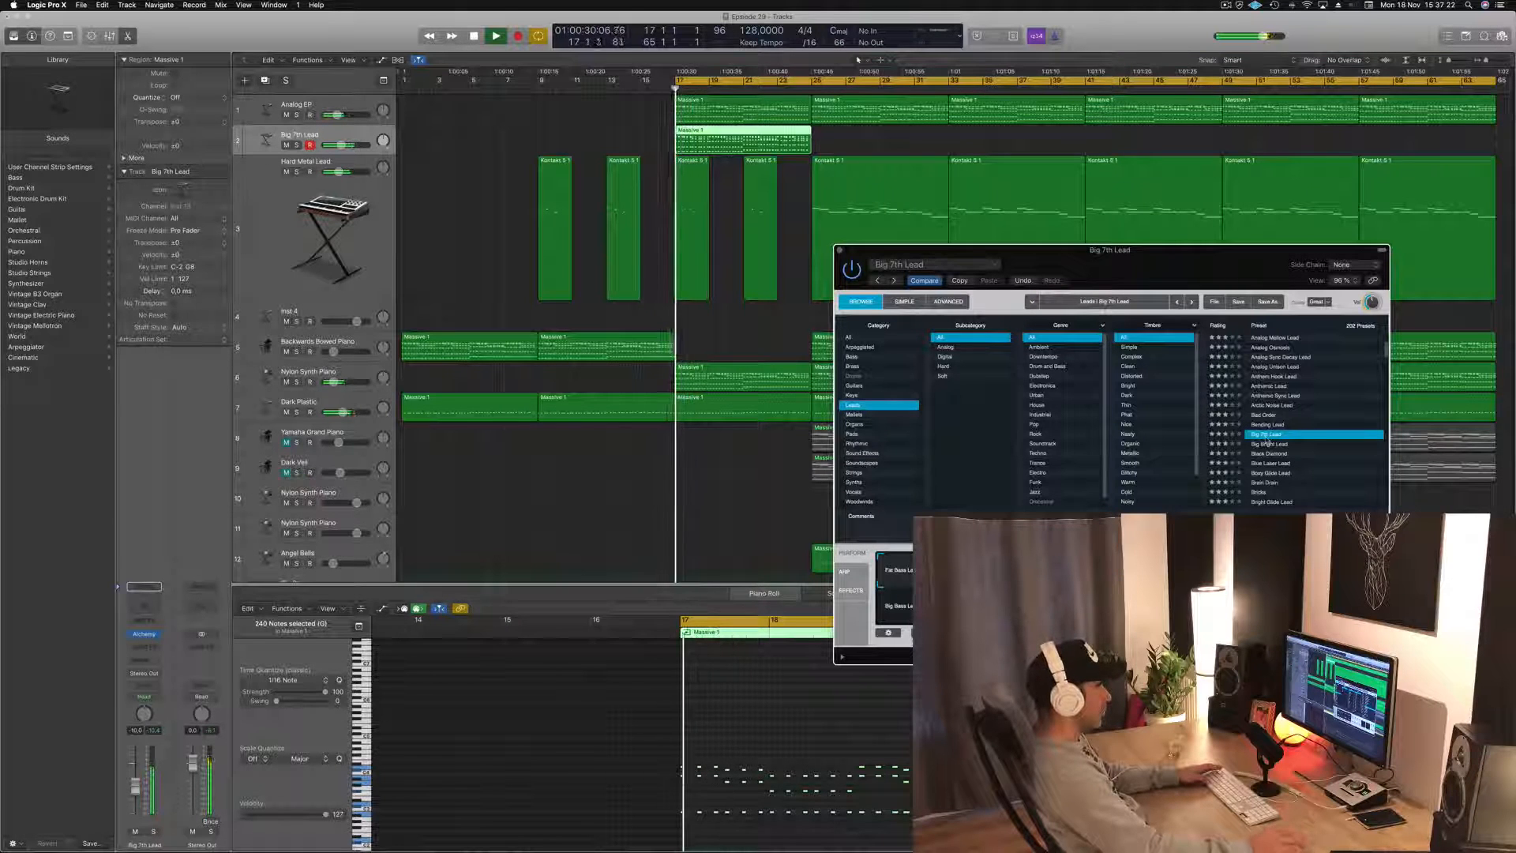
left_click_drag(136, 787, 136, 795)
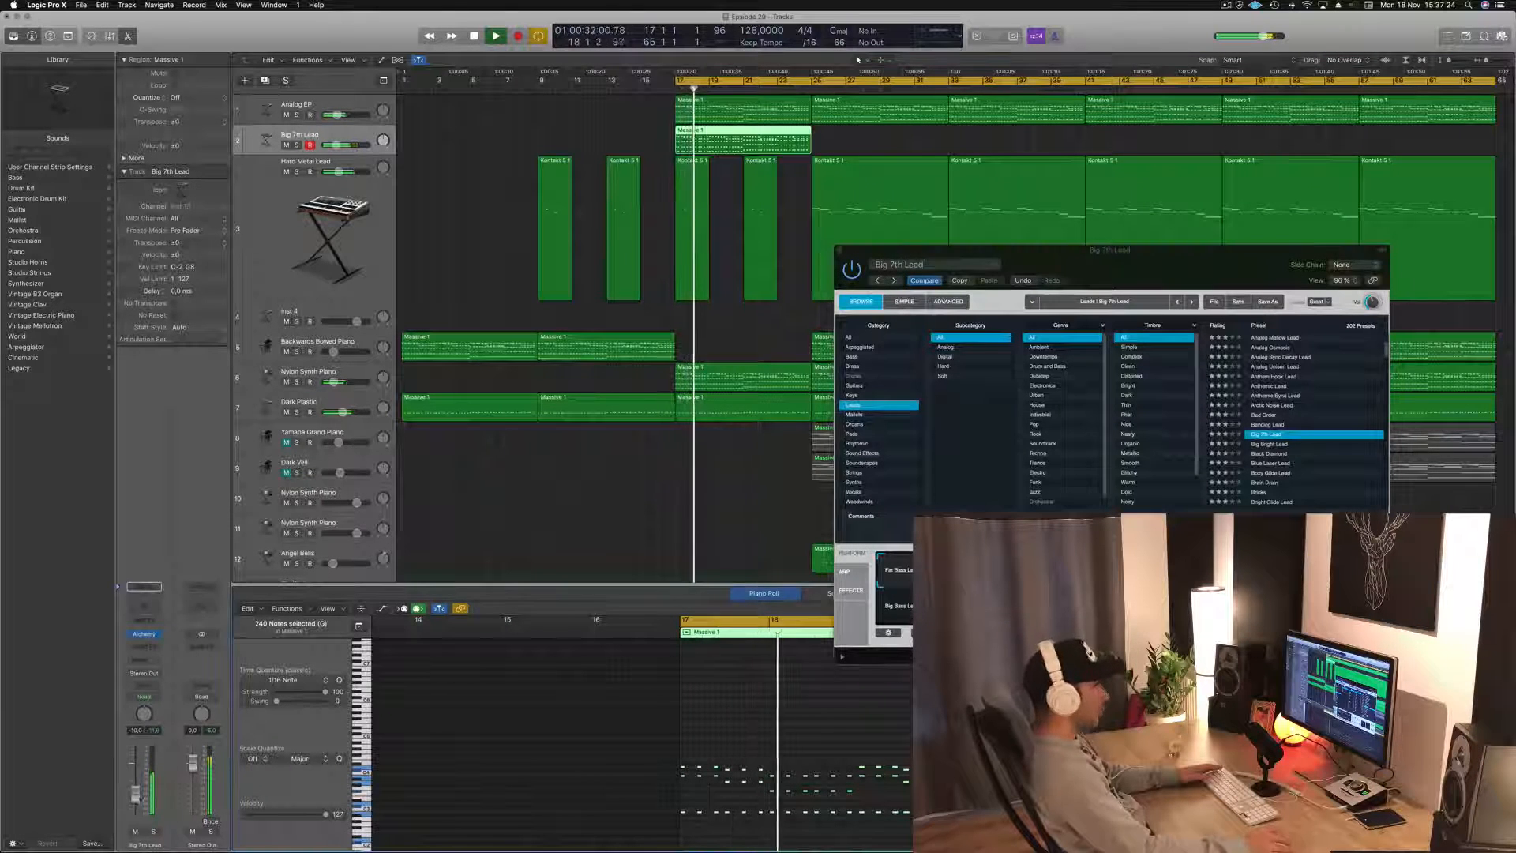
- Audition the Black Diamond, Blue Laser Lead and Burst Of Light presets on the duplicated track
left_click(1268, 453)
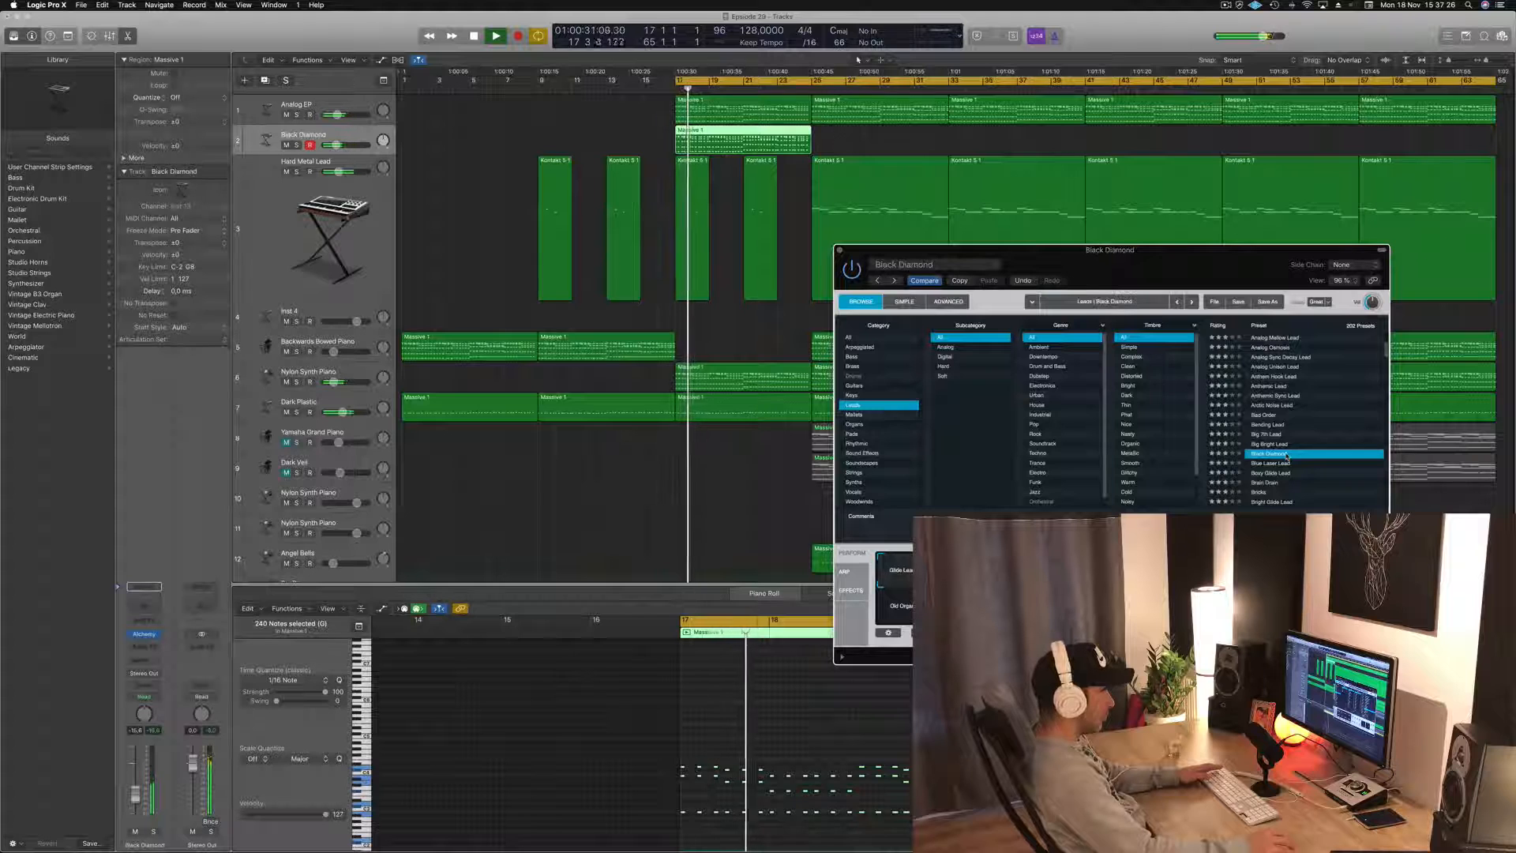
left_click(1271, 463)
scroll(1295, 434, "down", 2)
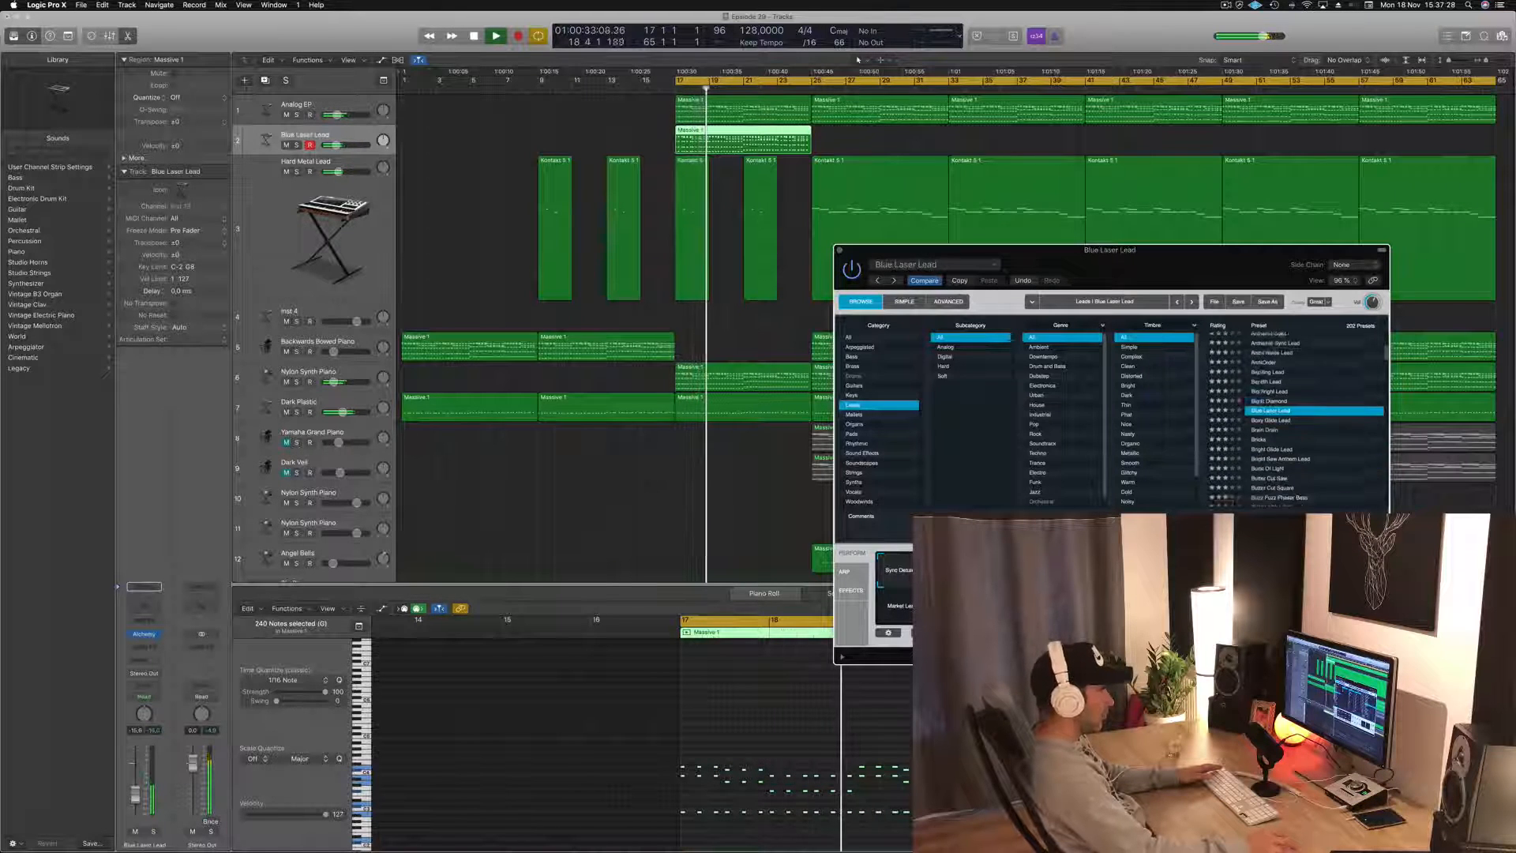
left_click(1270, 429)
scroll(1295, 419, "down", 1)
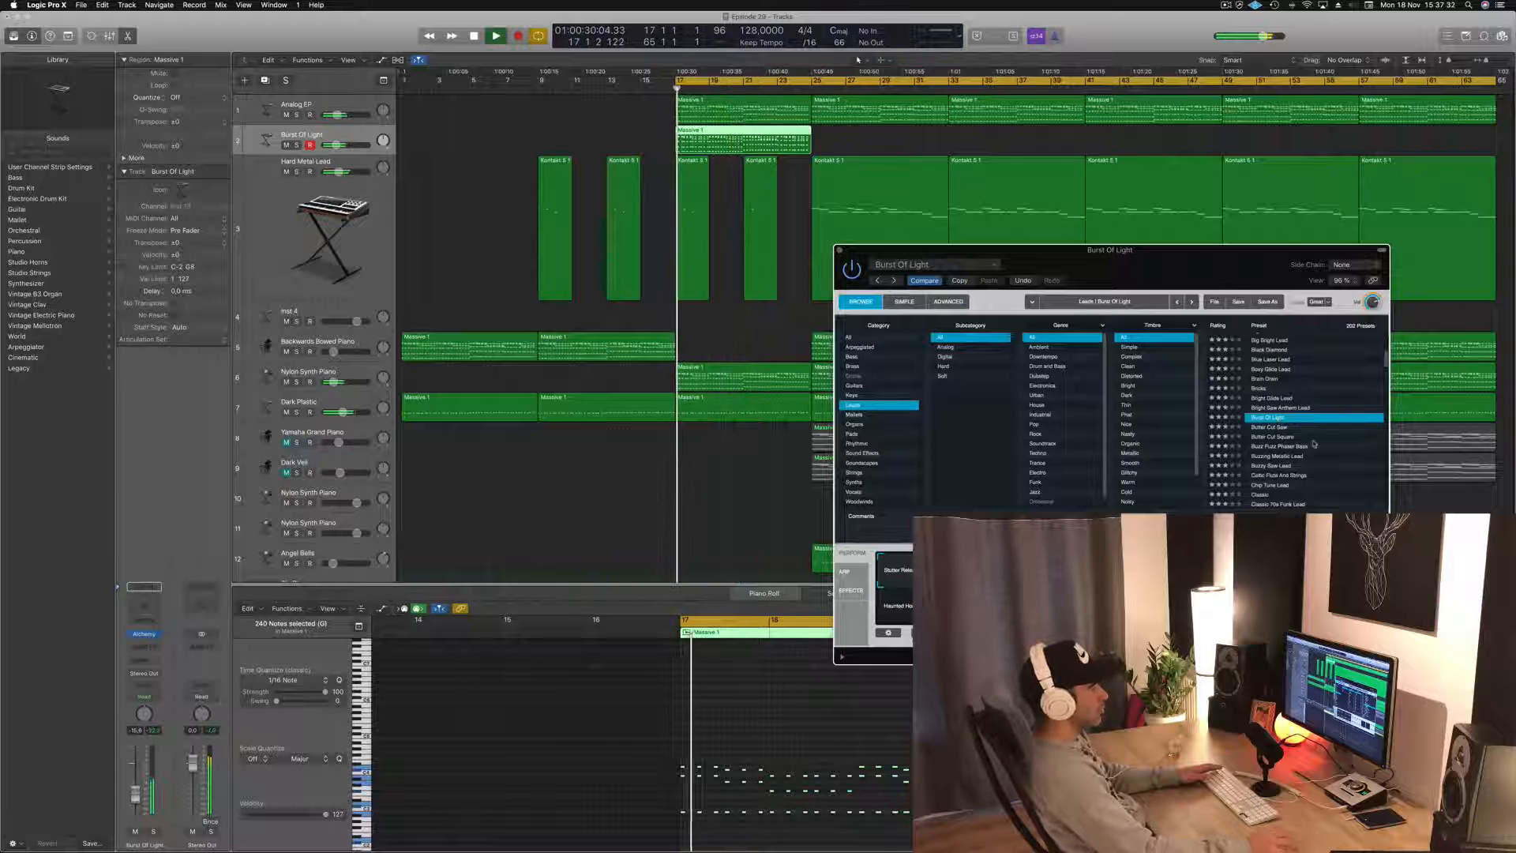
- Audition the Chip Tune Lead, Classic and Crazy Diamond presets on the duplicated track
scroll(1314, 444, "down", 3)
left_click(1277, 414)
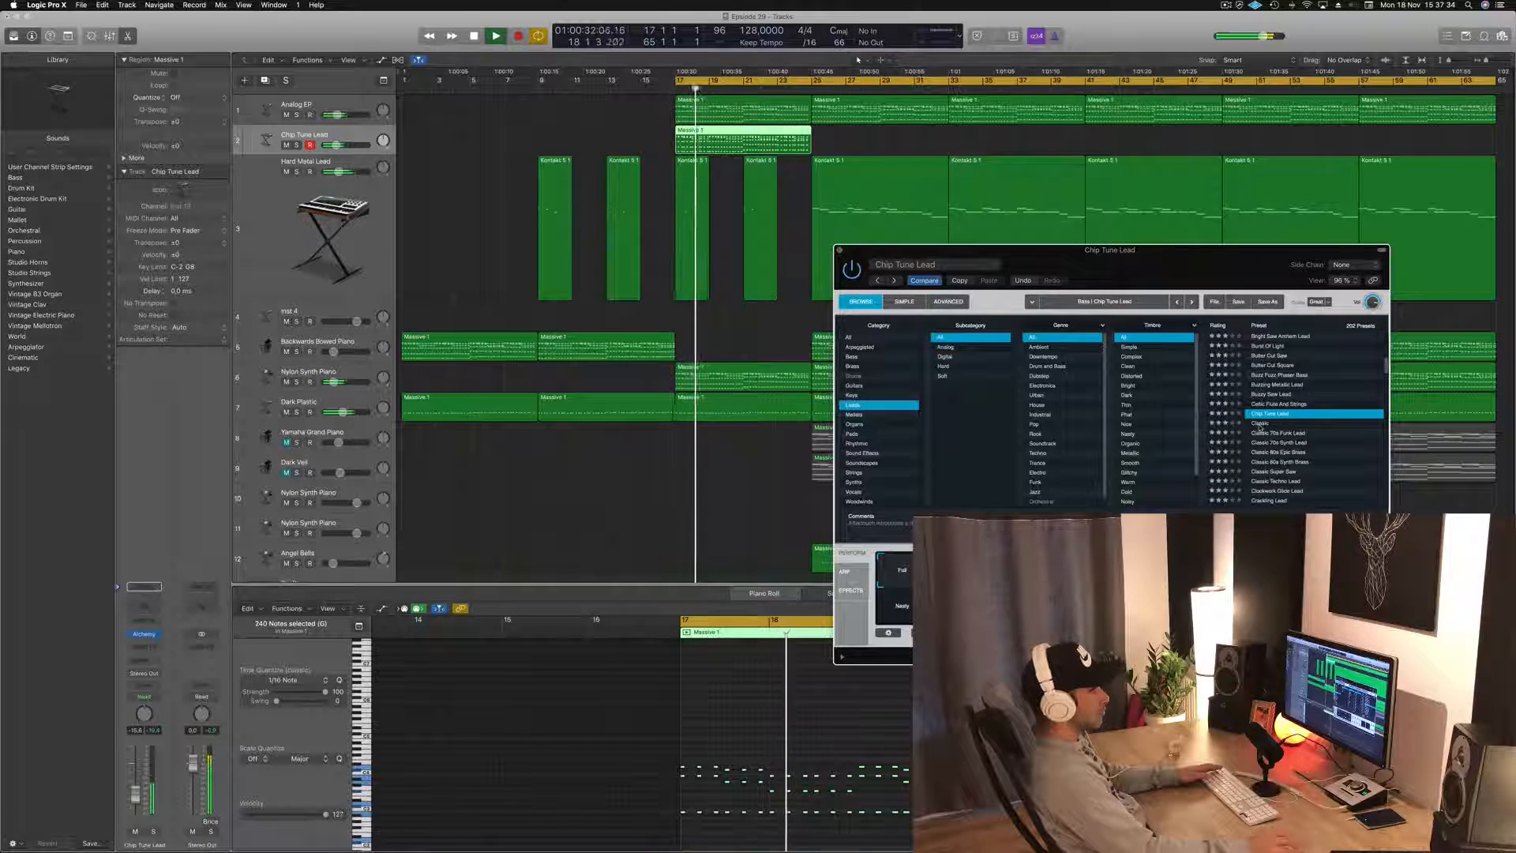
left_click(1260, 424)
scroll(1304, 416, "down", 3)
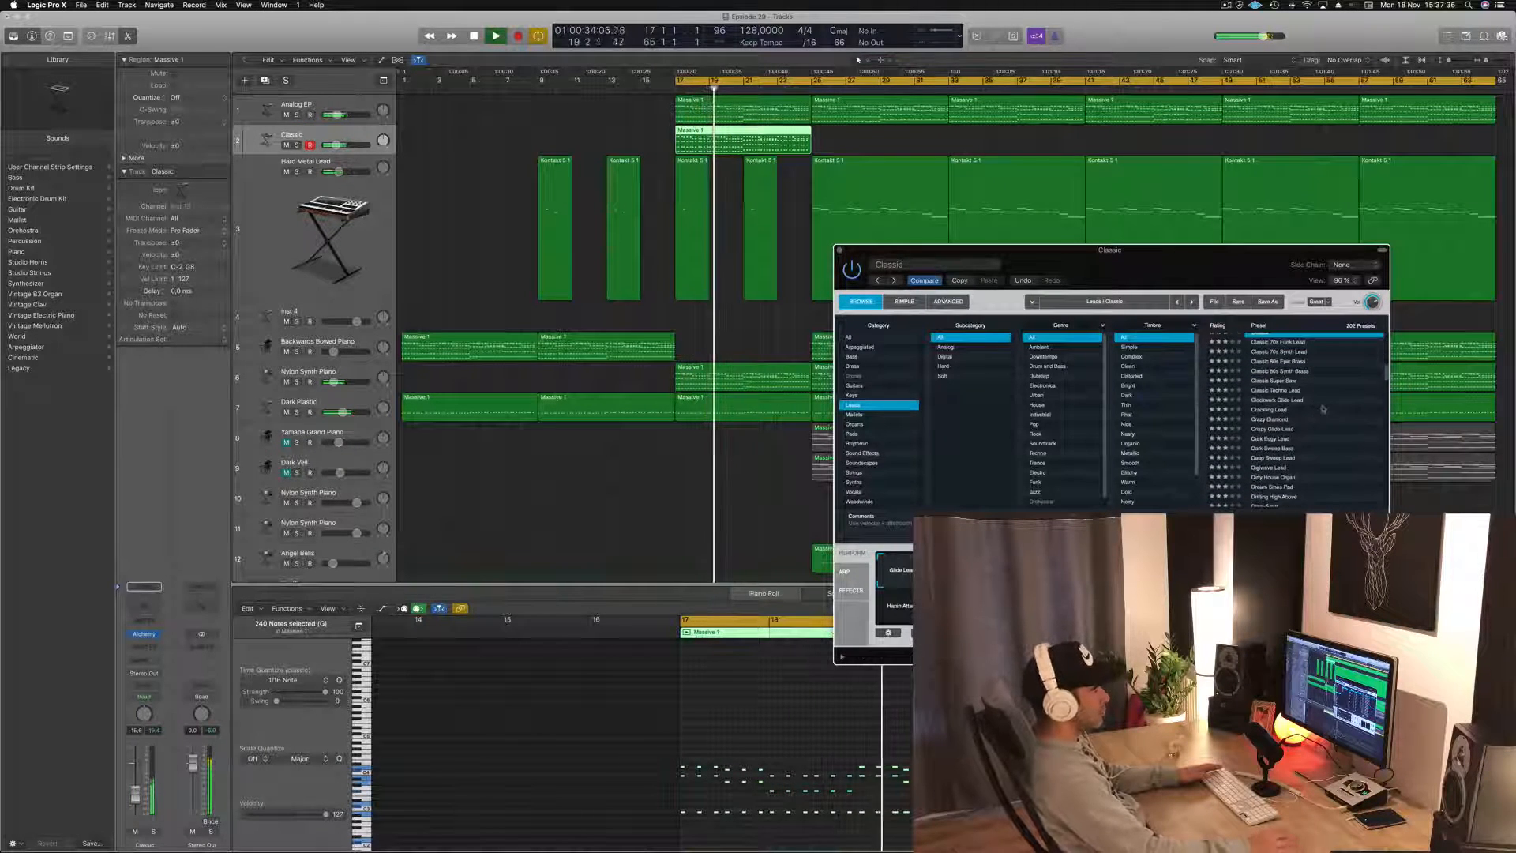
scroll(1322, 413, "down", 3)
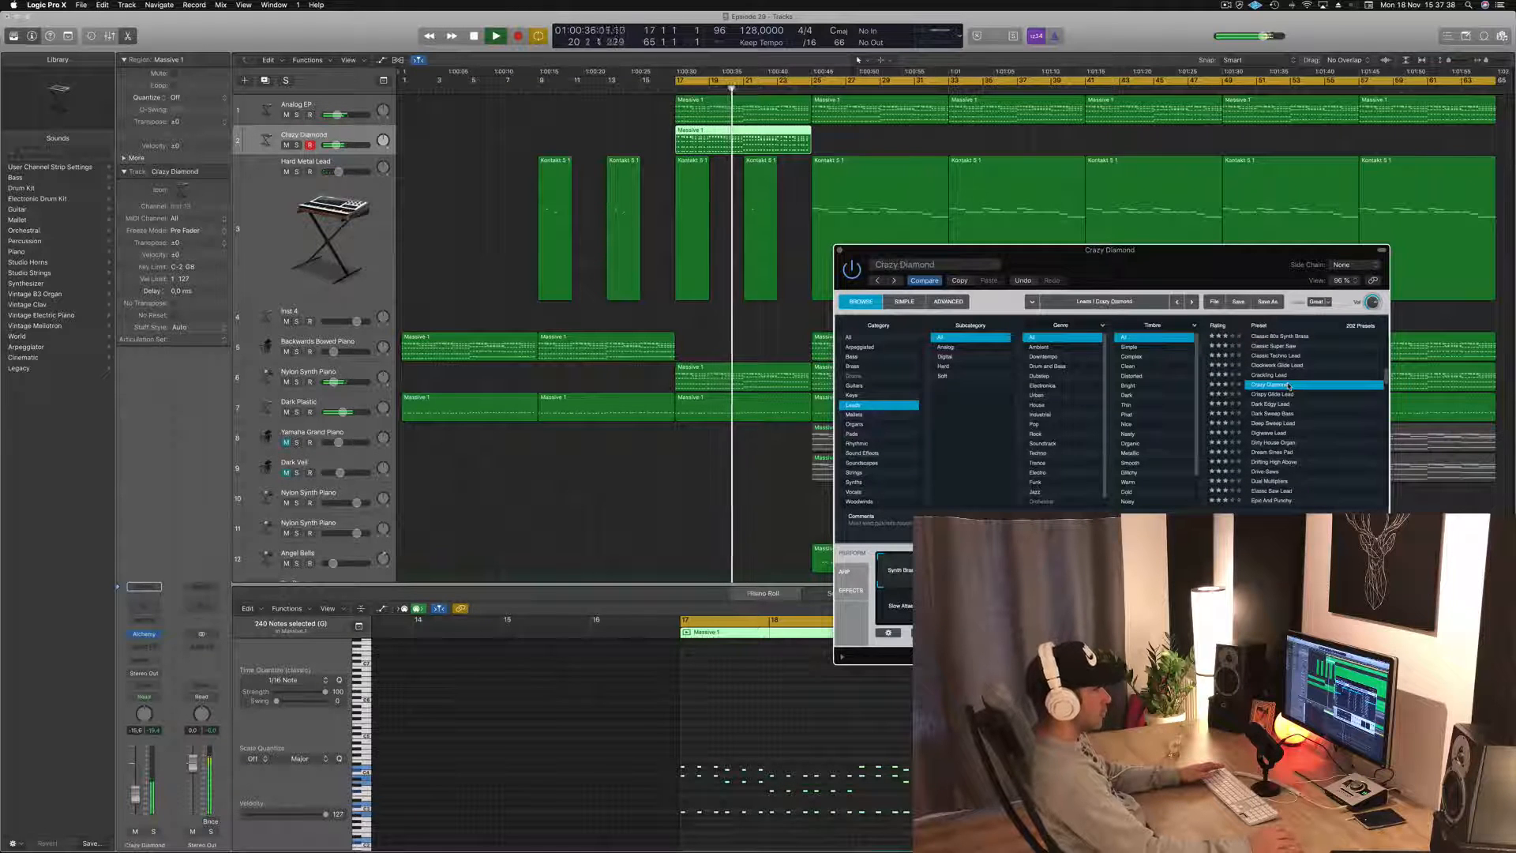
- Audition the 80s Analog Bells, 80s Sync Lead, Acid Etched Bass, Ana Lead Toolbox and Analog Glide Lead presets
scroll(1299, 423, "up", 10)
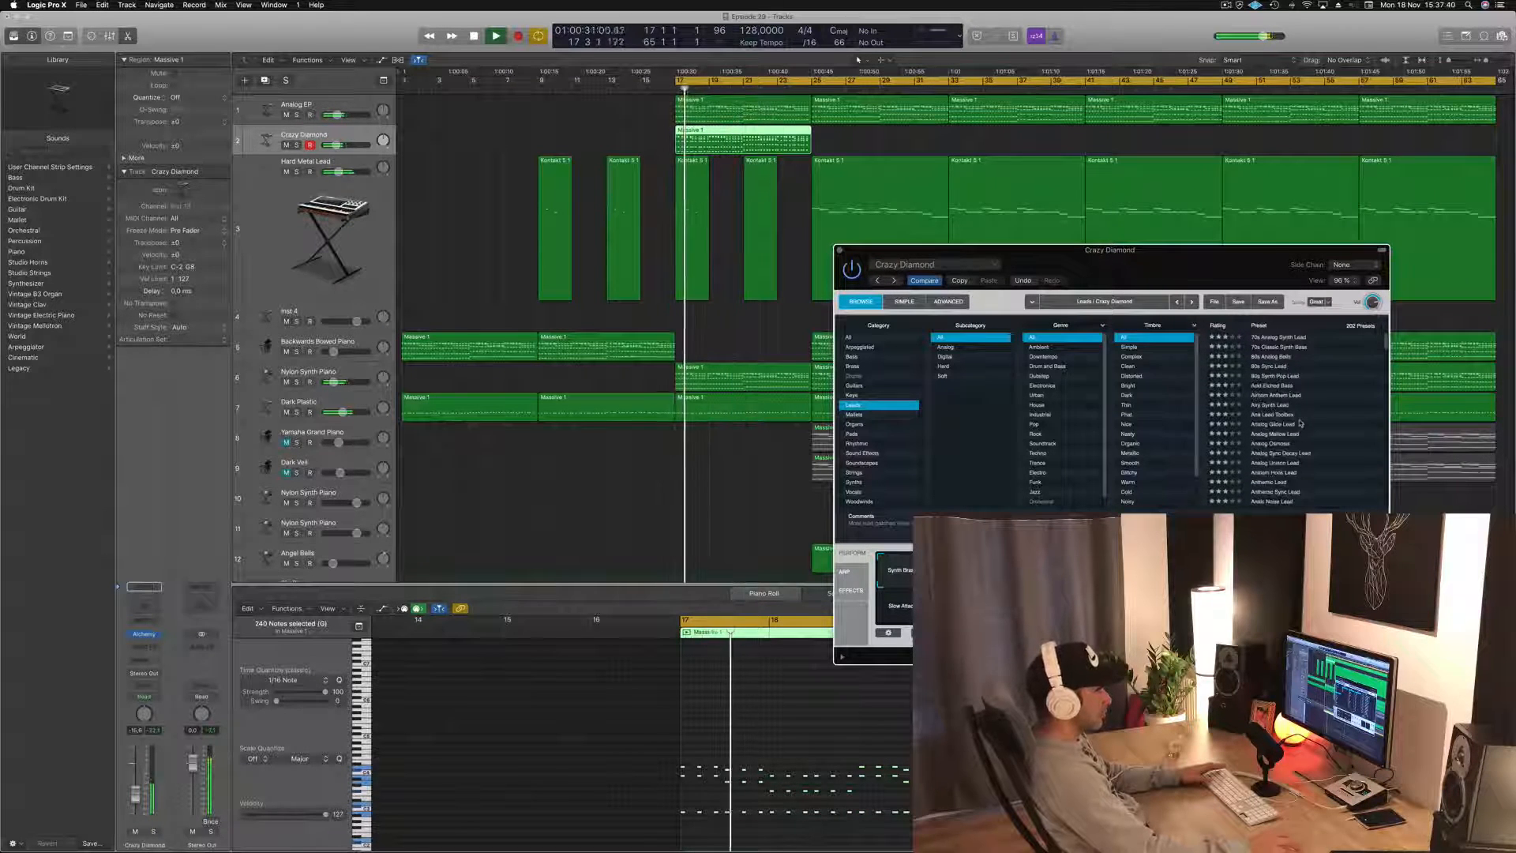
left_click(1273, 357)
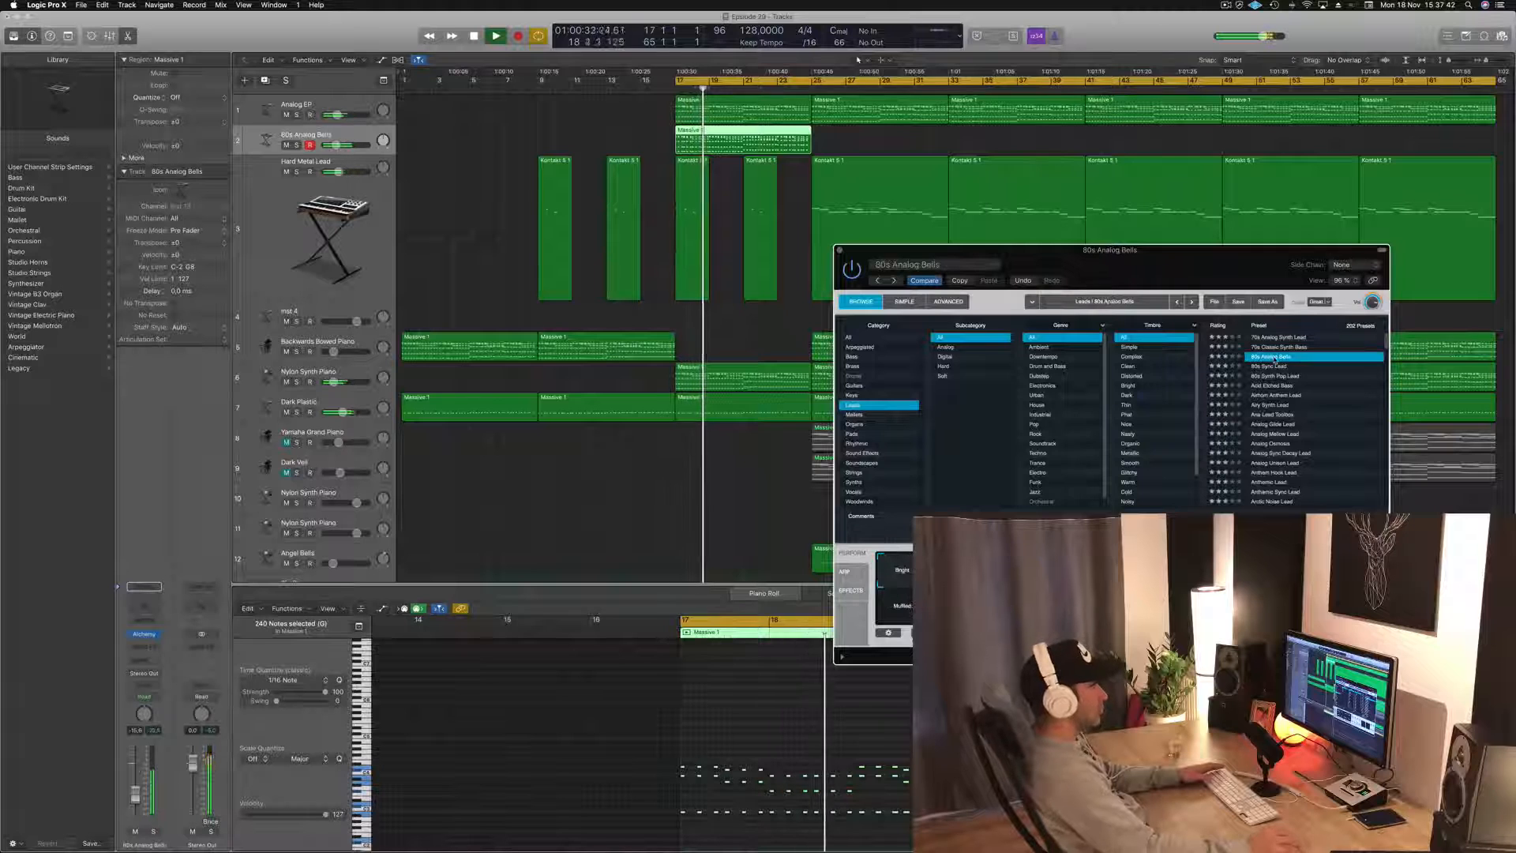
left_click(1269, 367)
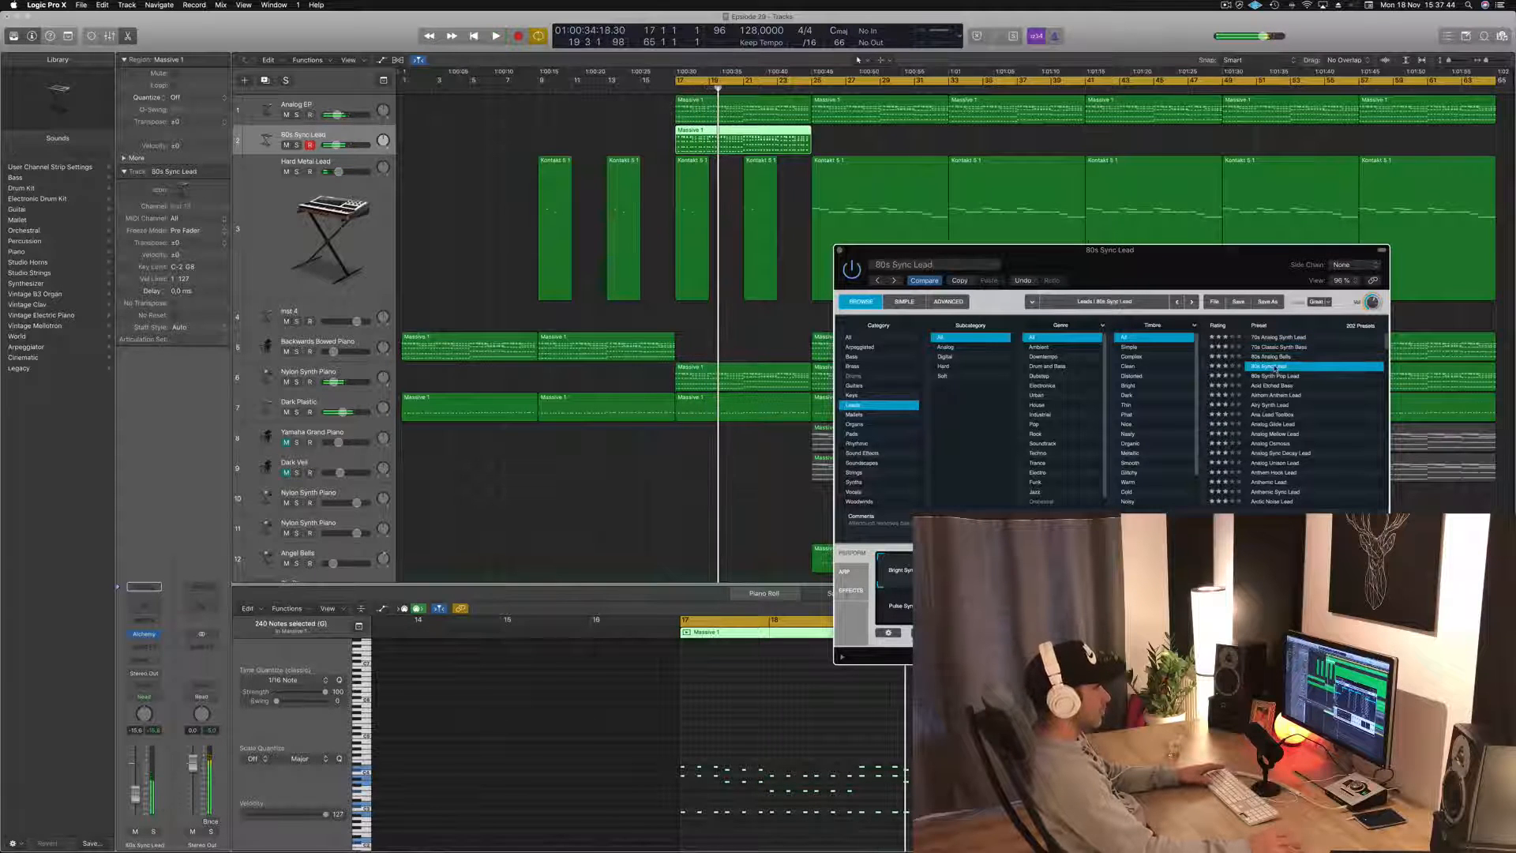
left_click(1279, 386)
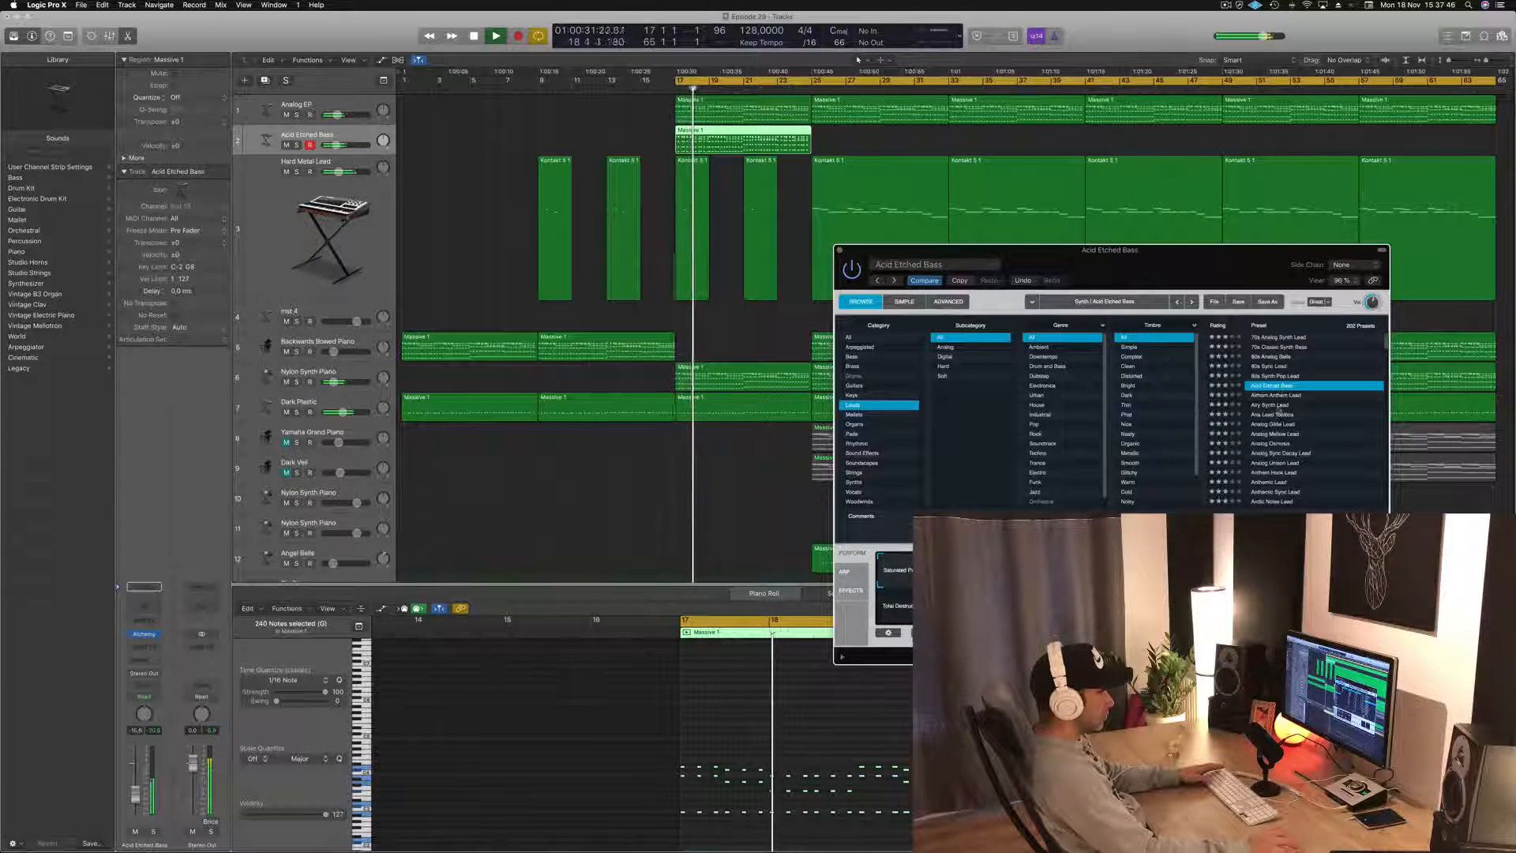
left_click(1275, 415)
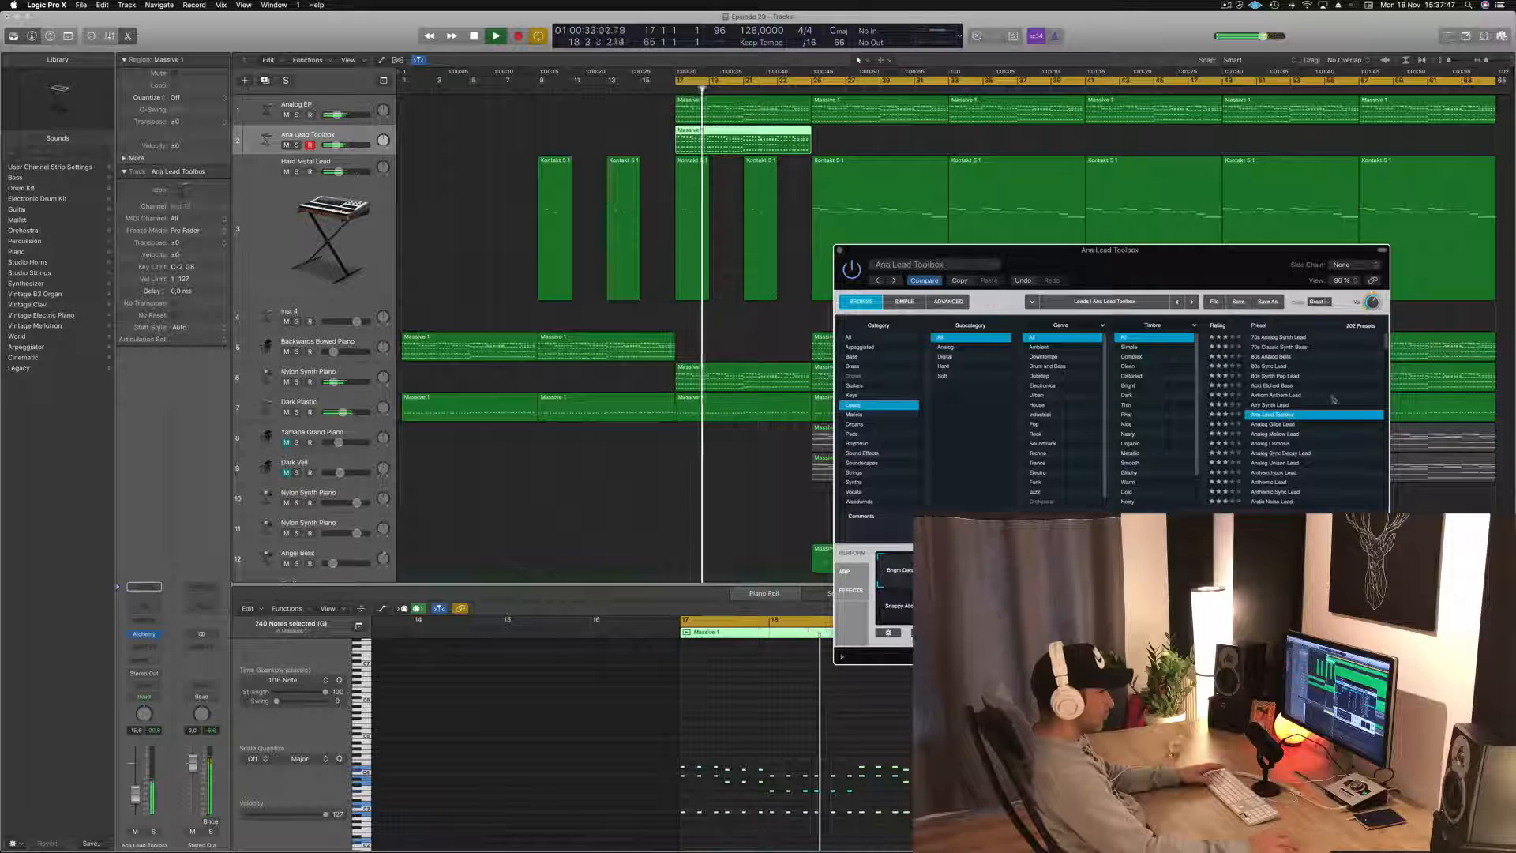
left_click(1279, 424)
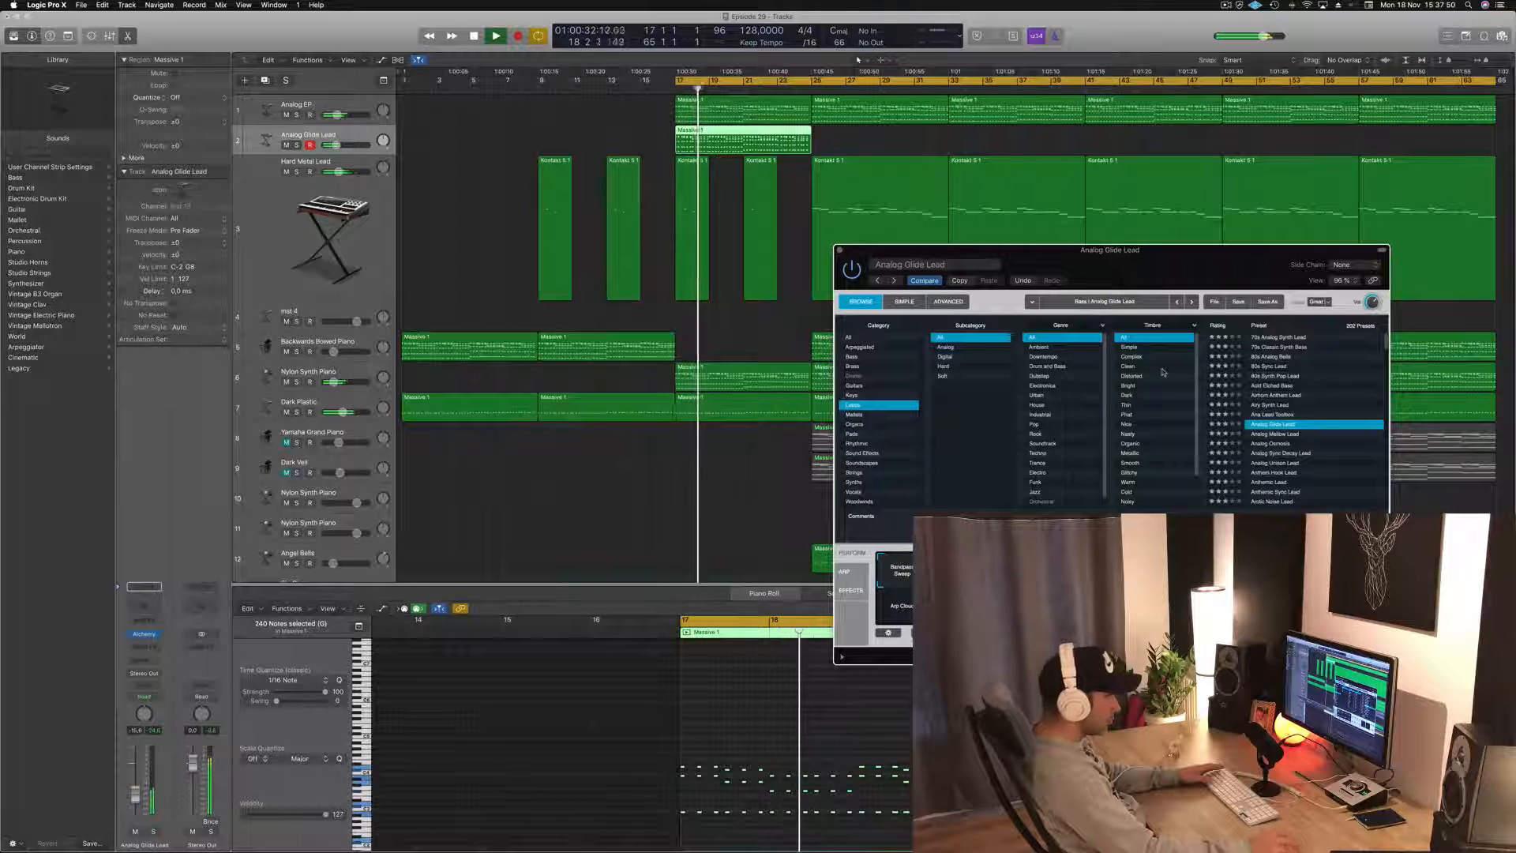
- Filter the lead presets by the Bright timbre, load Anthemic Lead and raise the track's volume slightly
scroll(1157, 393, "down", 3)
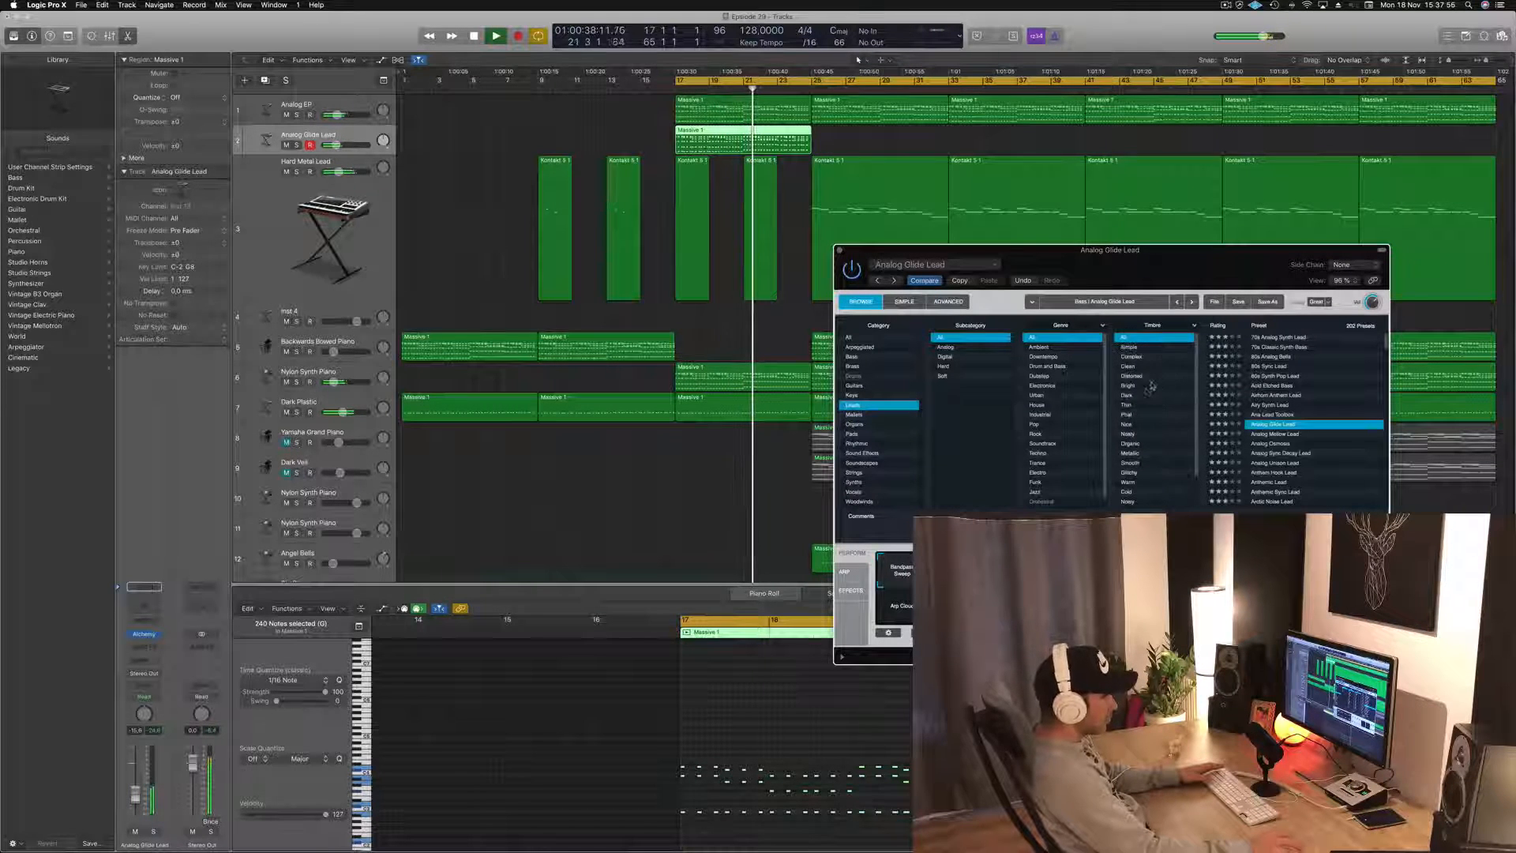
left_click(1141, 387)
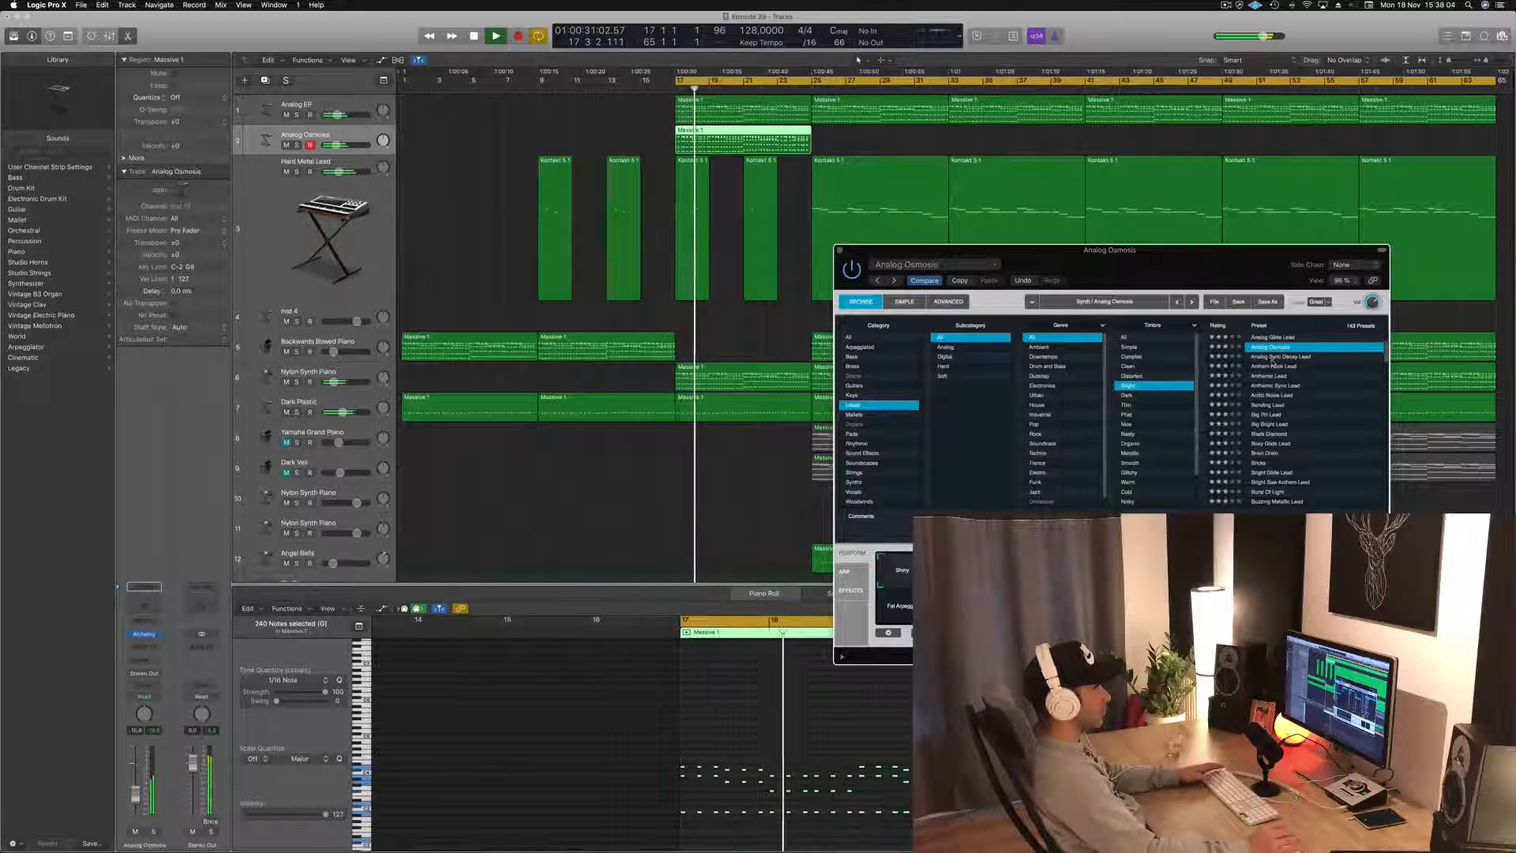
left_click(1274, 357)
left_click(1271, 376)
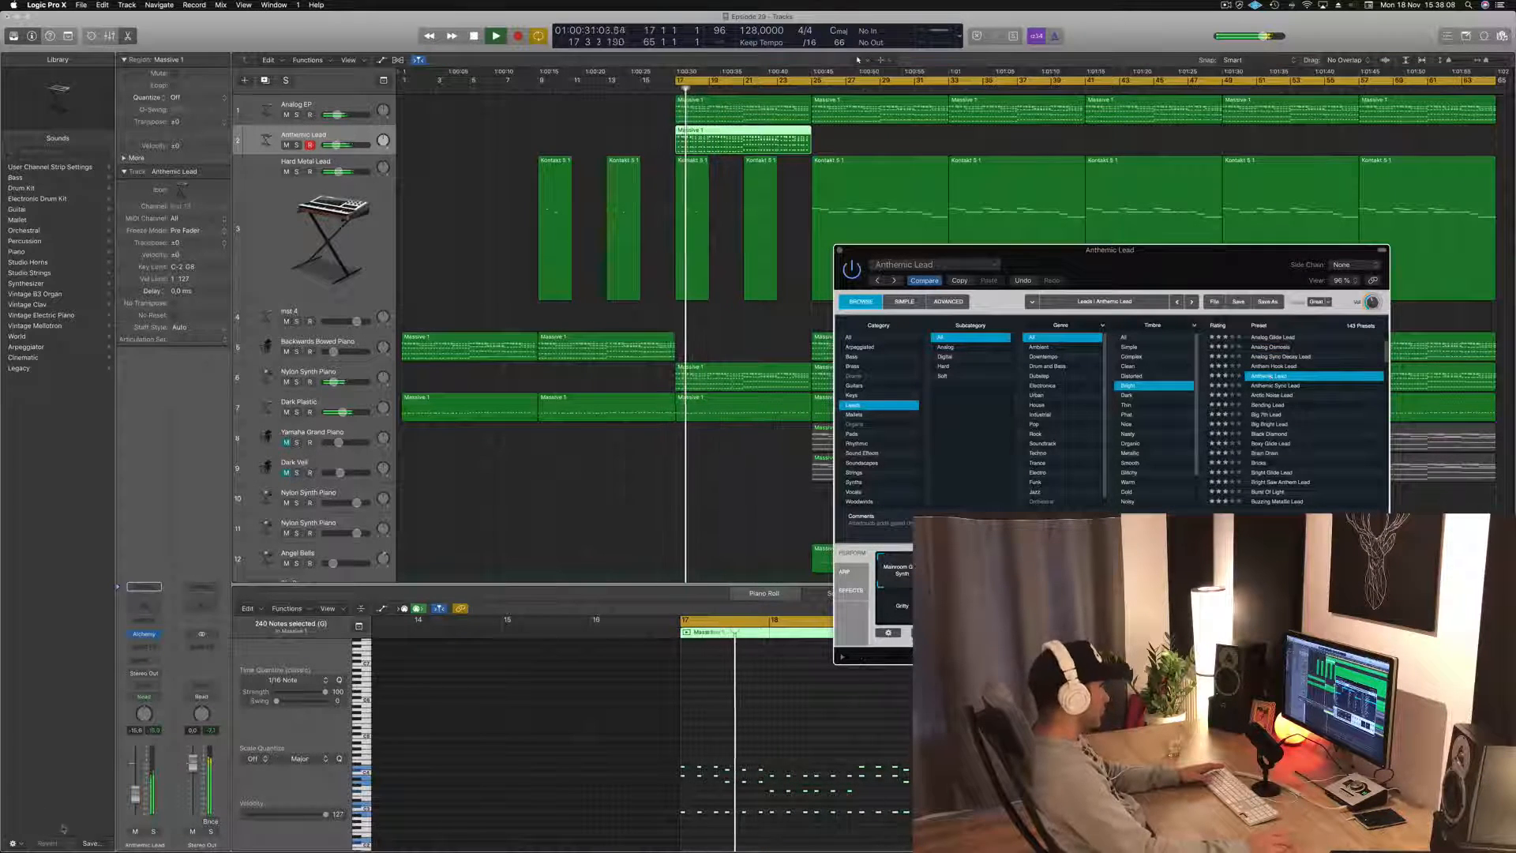
left_click_drag(137, 794, 140, 783)
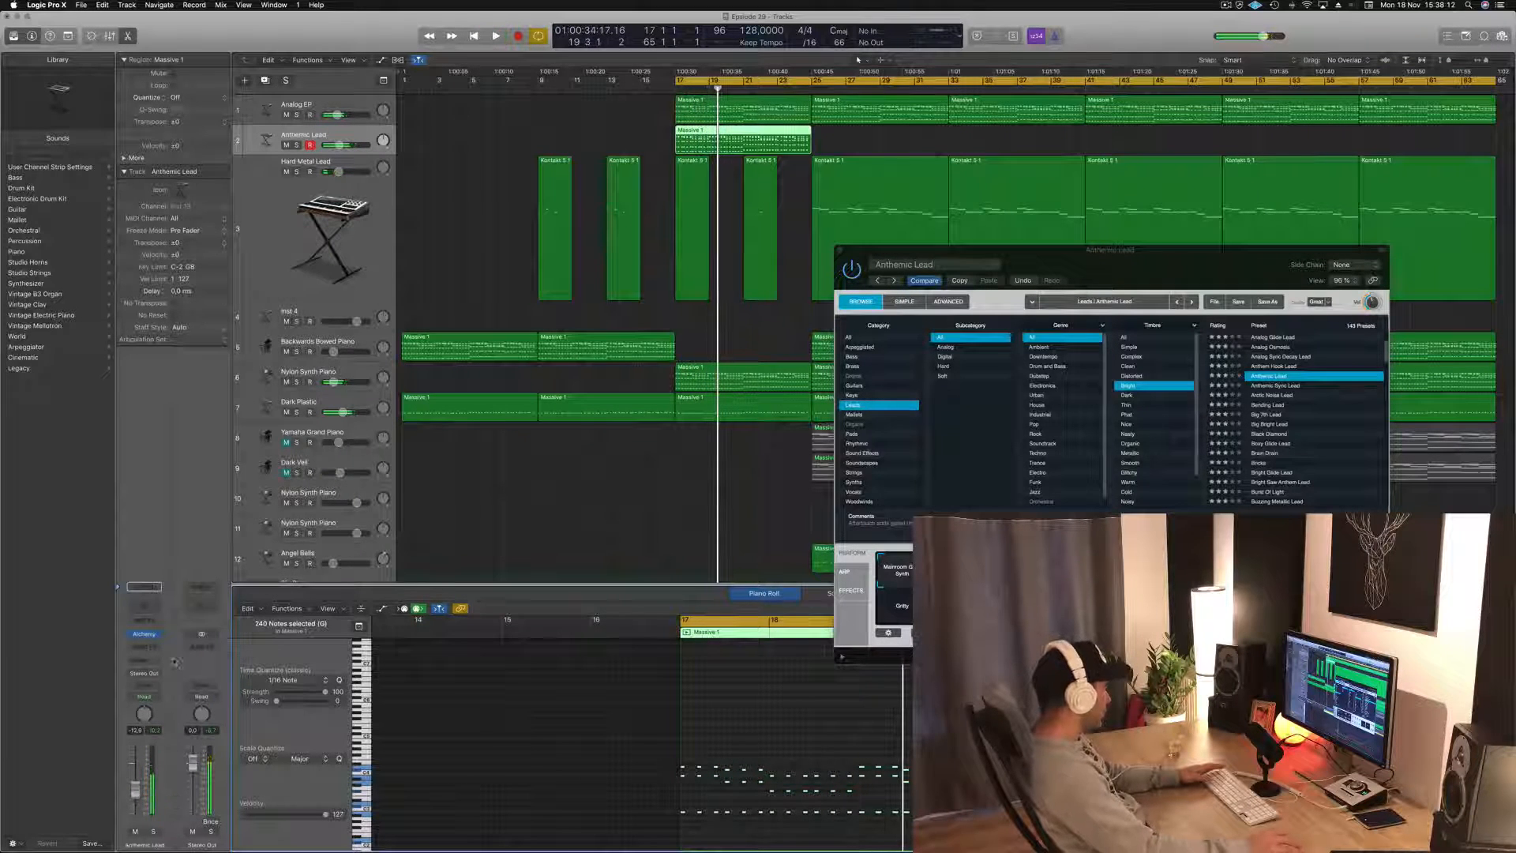
- Add a send to Bus 20 on the Anthemic Lead channel and play the loop
left_click(143, 672)
mouse_move(146, 681)
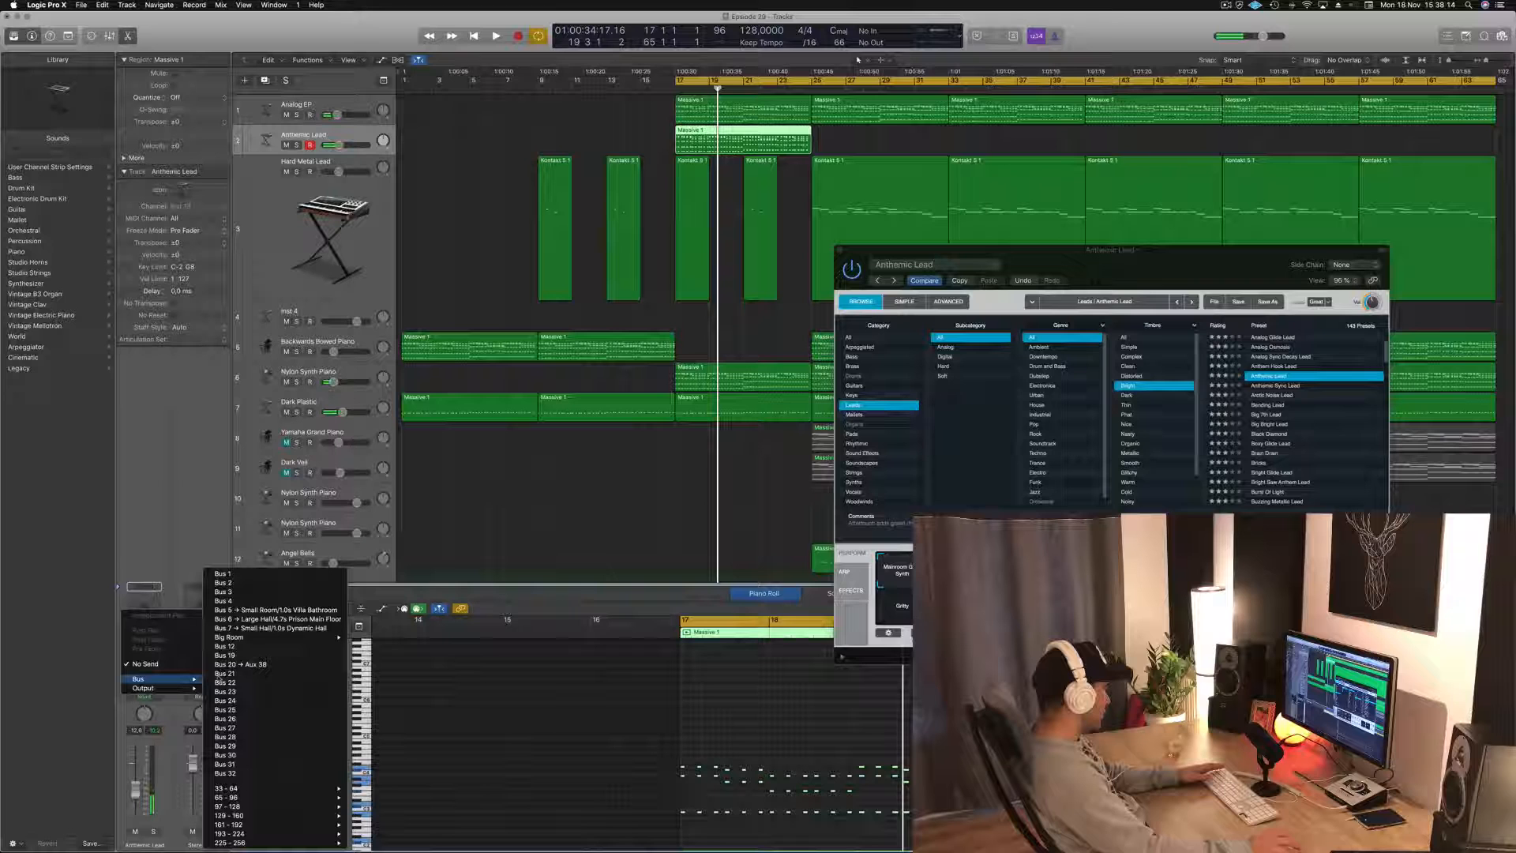
left_click(259, 666)
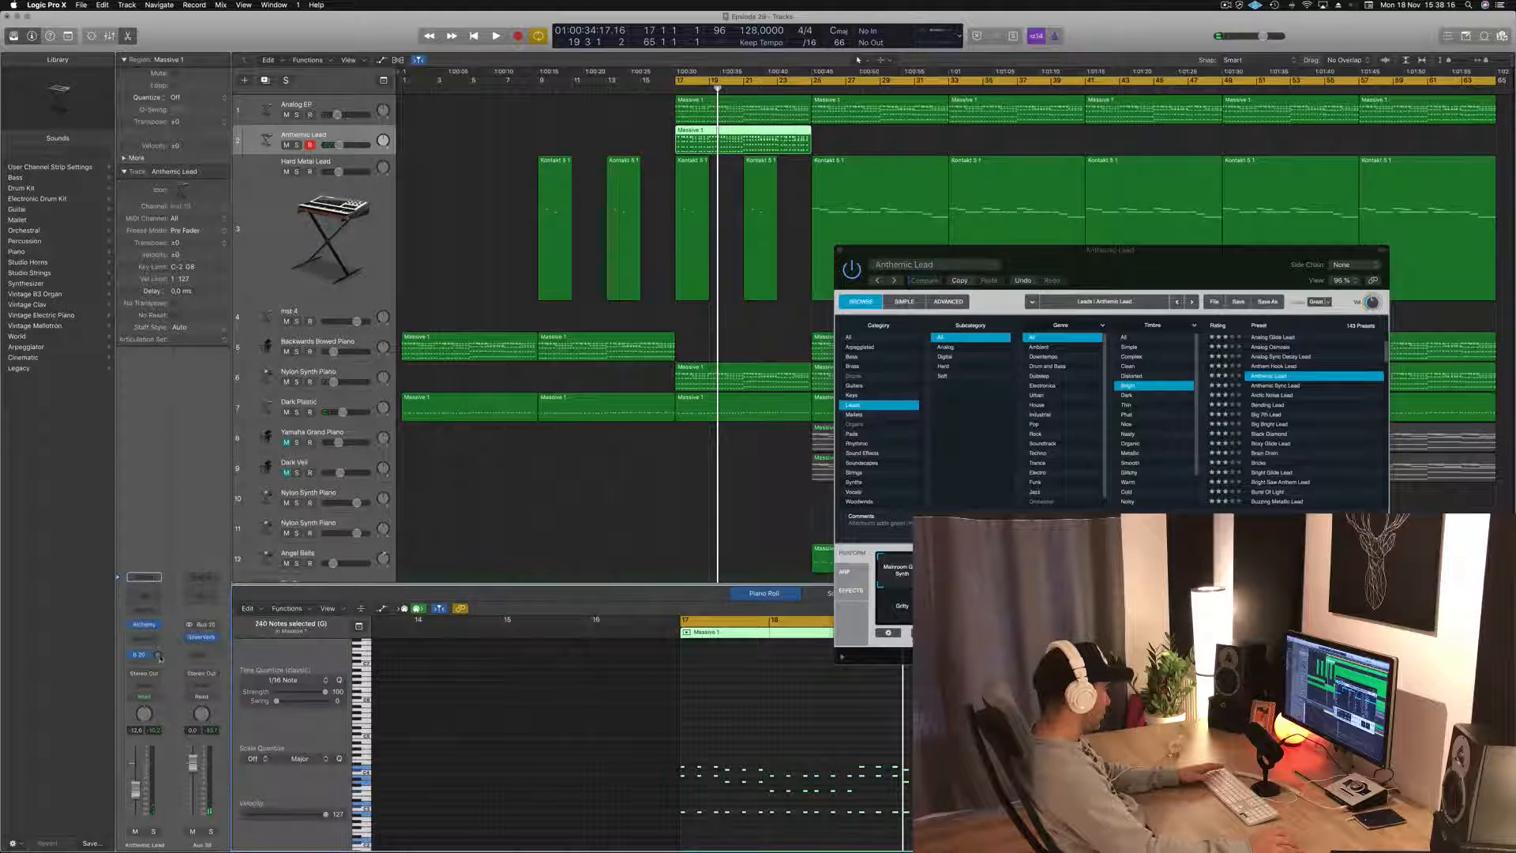
key("space")
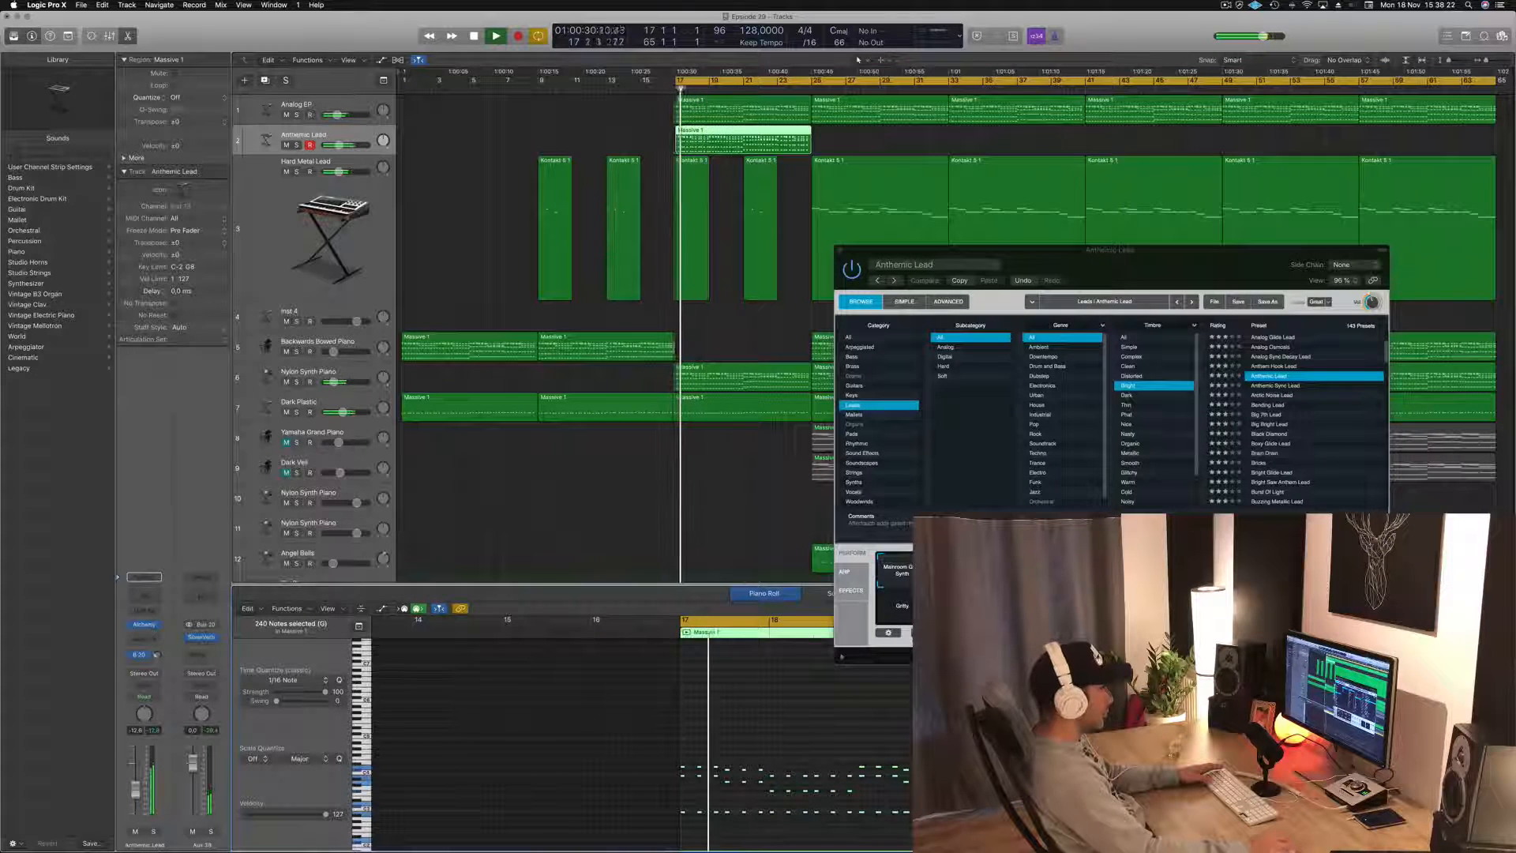
- Move the Alchemy window so its performance snapshots are visible, and lower the Anthemic Lead track's volume slightly while replaying the loop
left_click(951, 588)
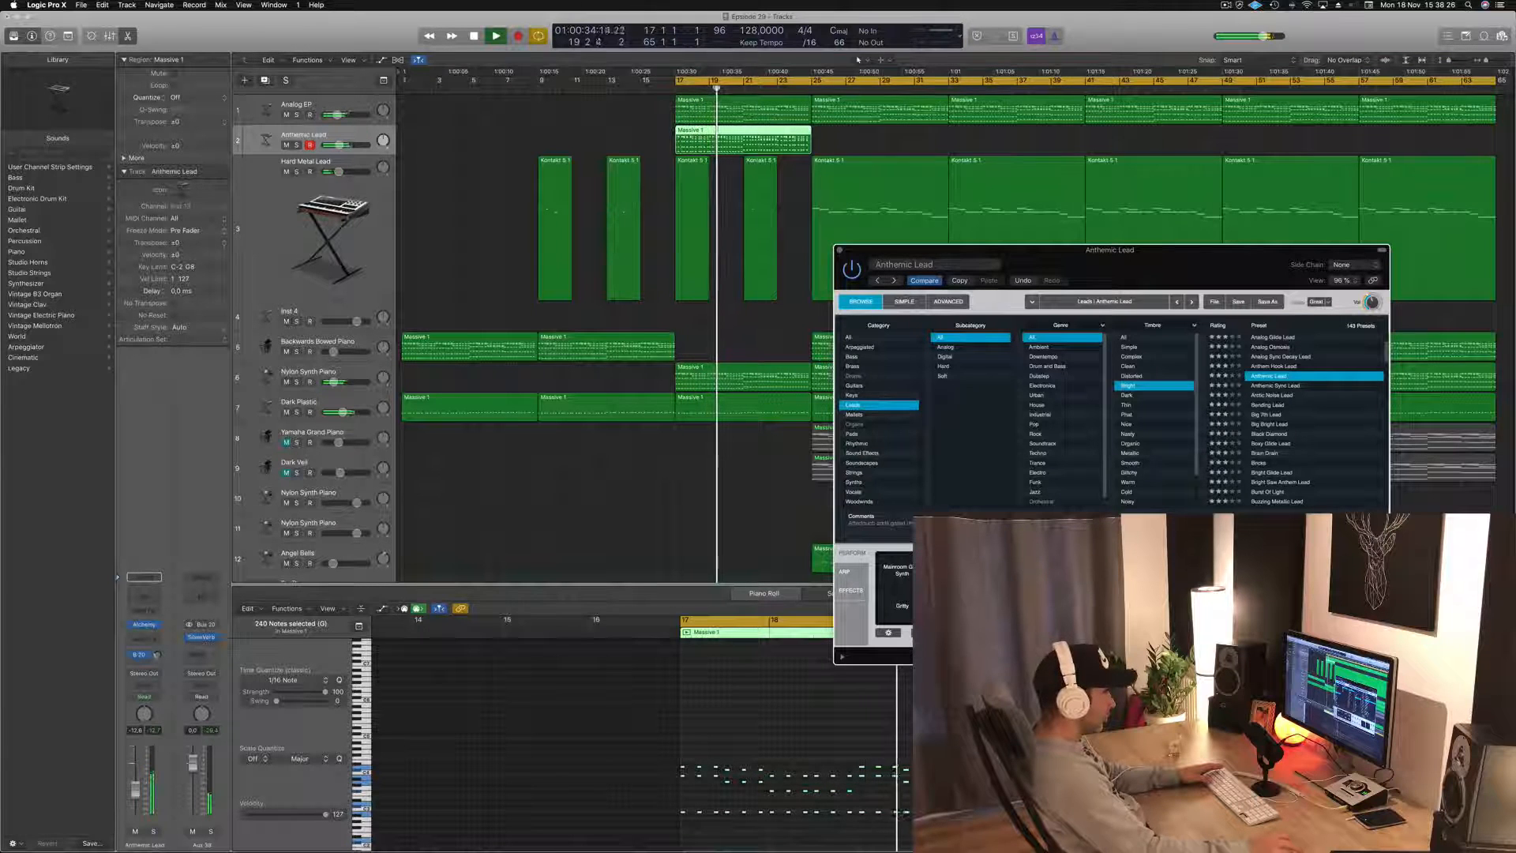
left_click_drag(1213, 285, 971, 269)
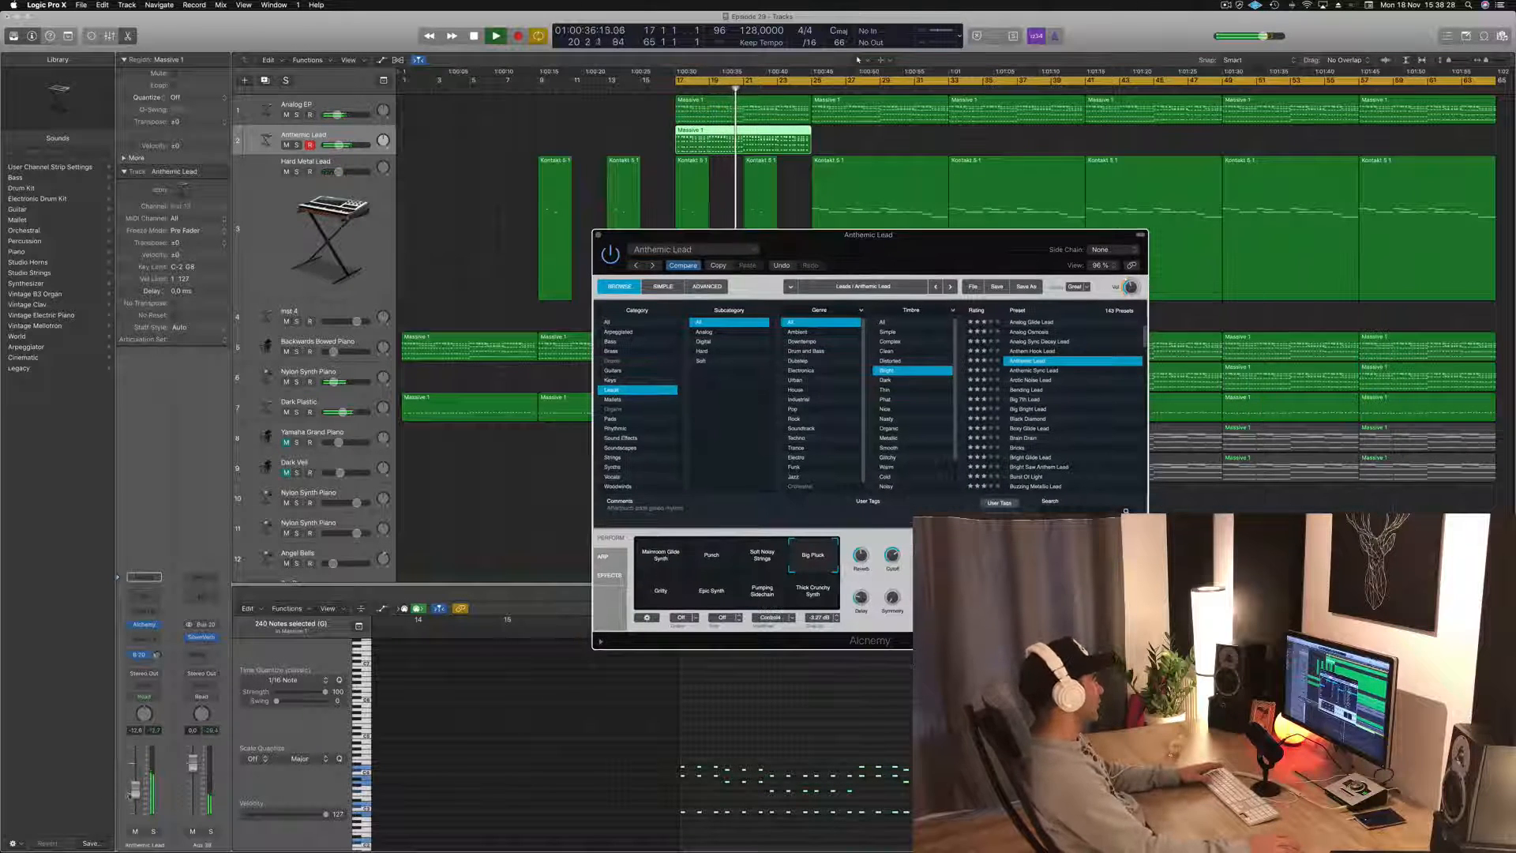
left_click(133, 846)
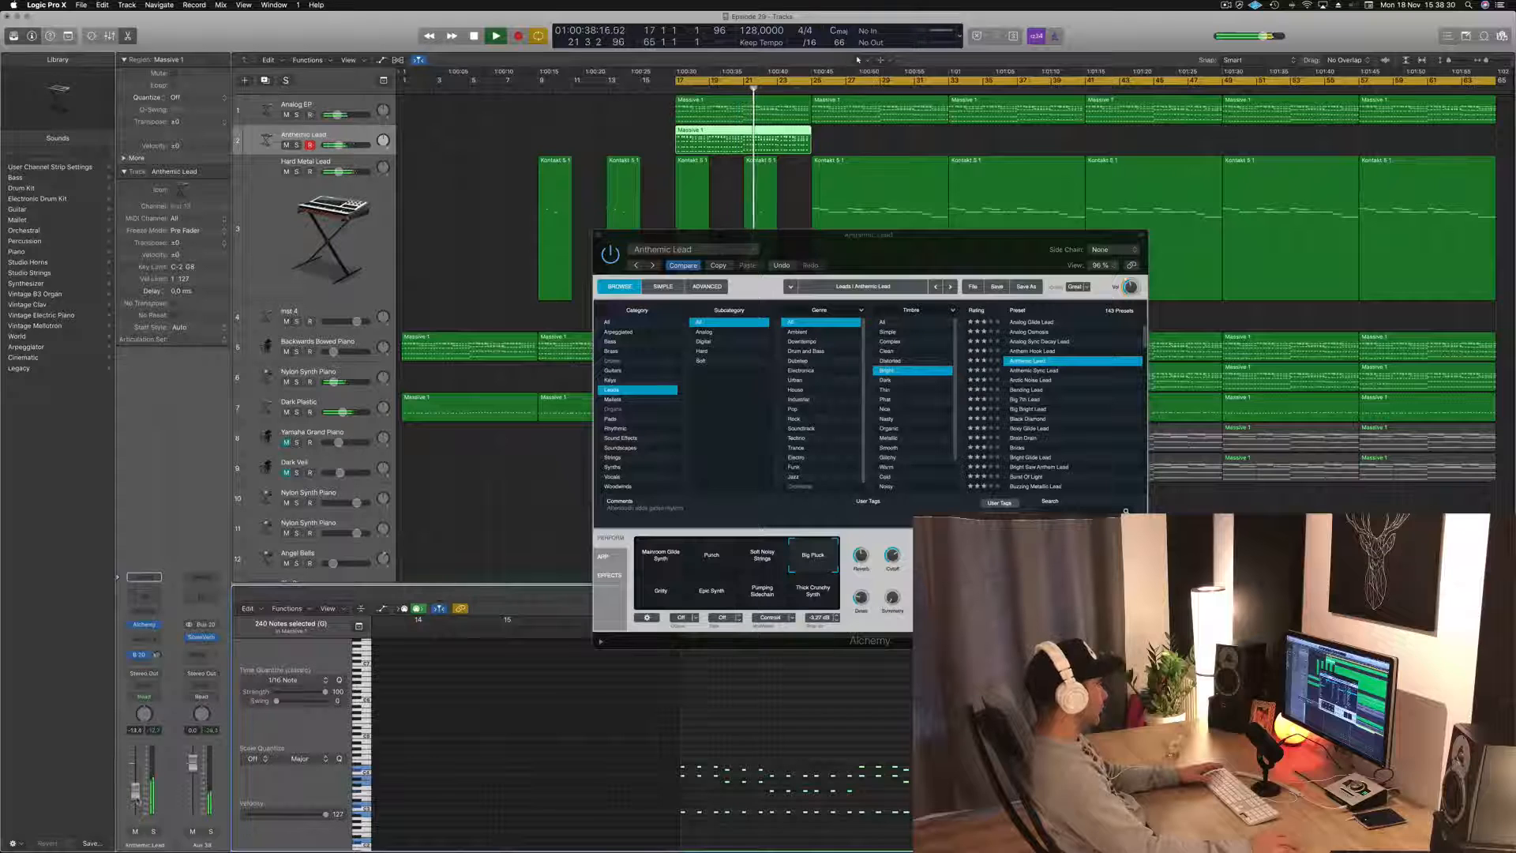
key("space")
key("space")
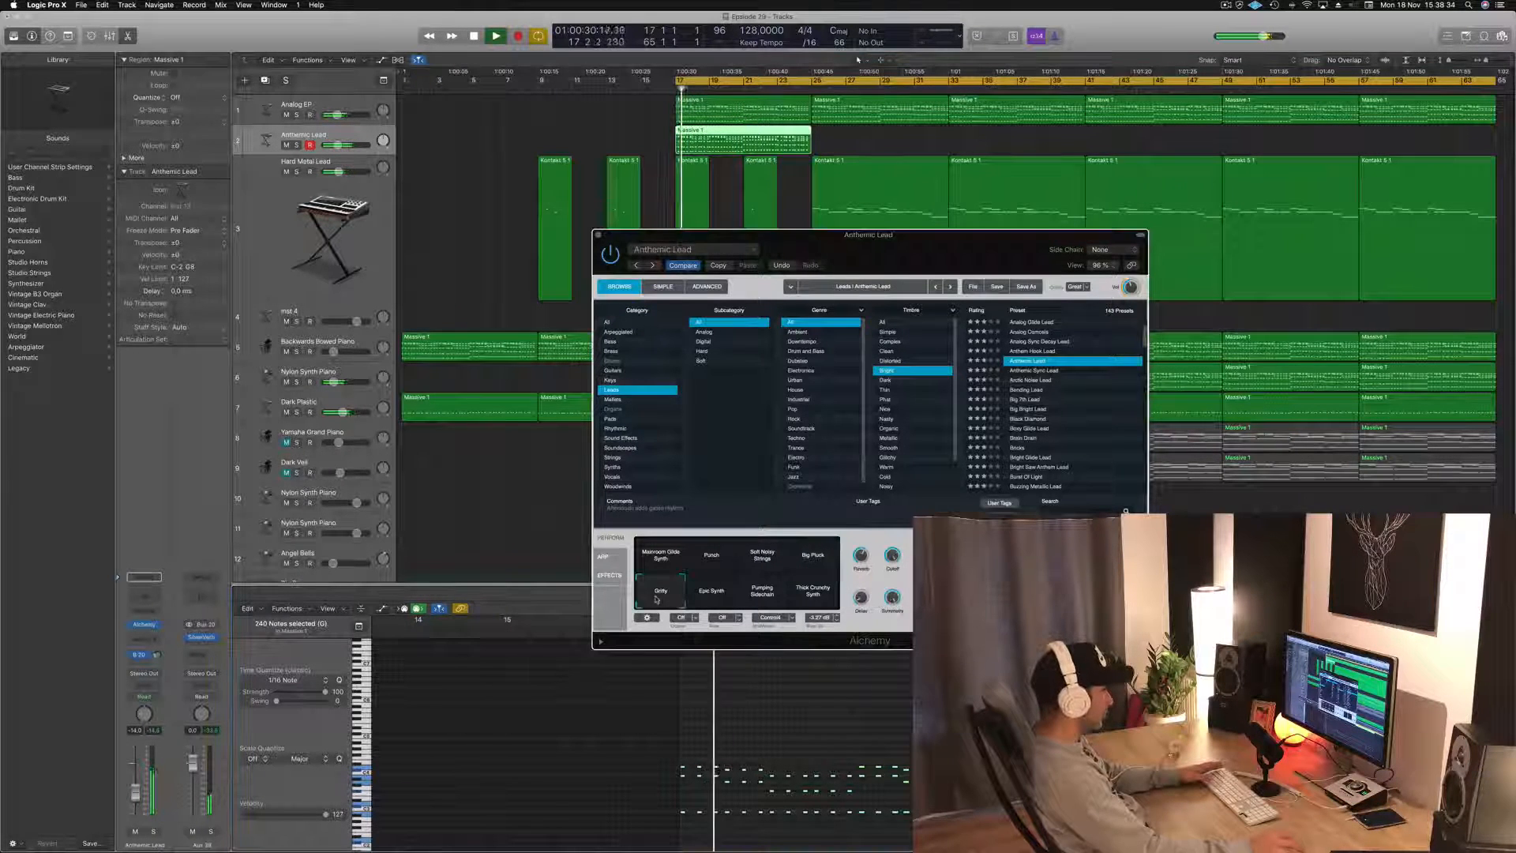
- Audition the Epic Synth, Pumping Sidechain and Thick Crunchy Synth snapshots, return to Big Pluck and close Alchemy
left_click(712, 591)
left_click(759, 593)
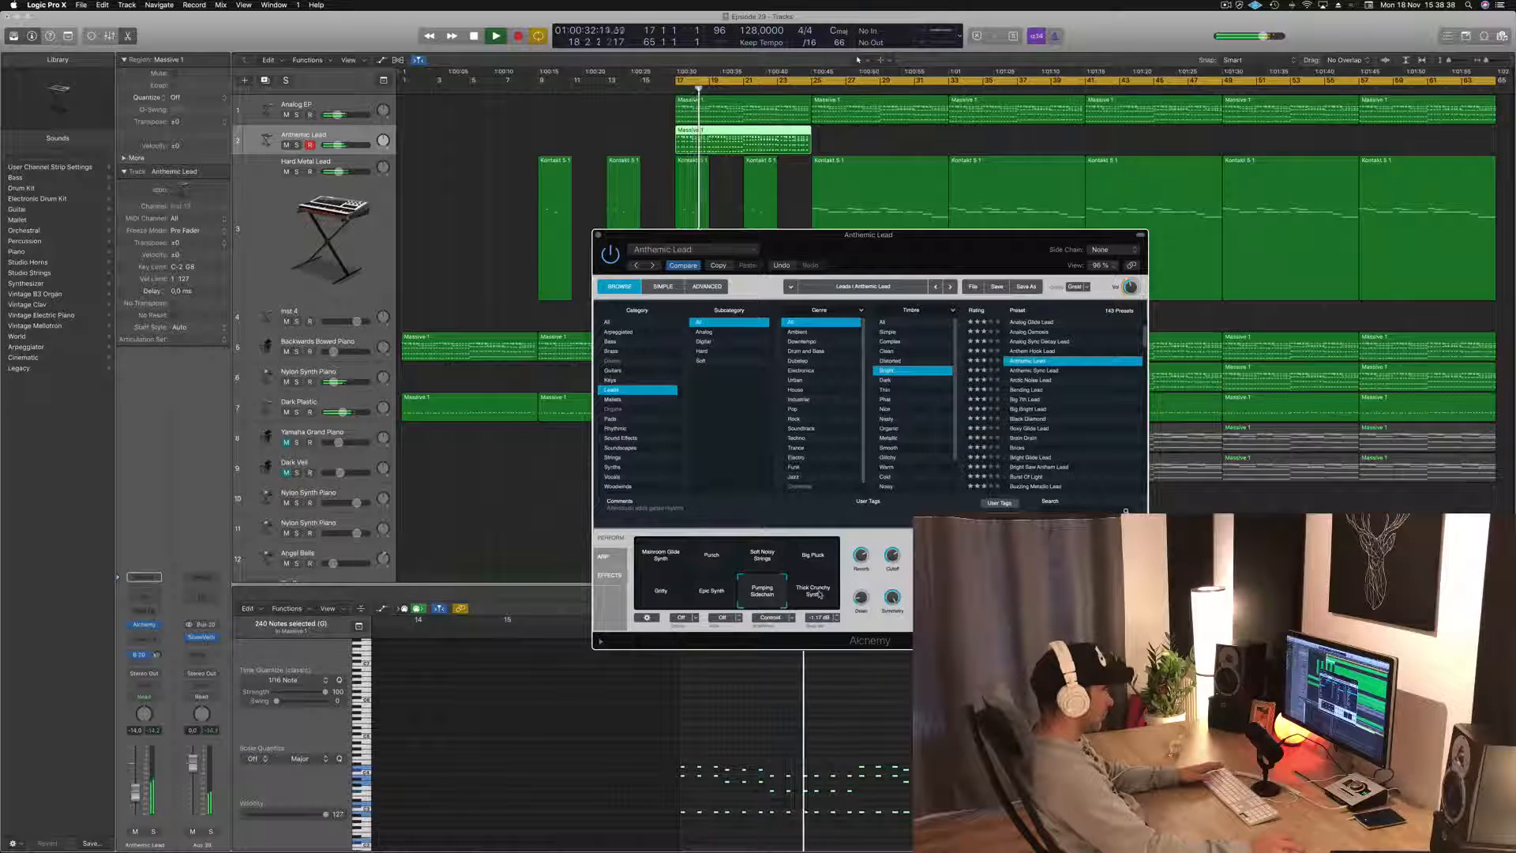
left_click(818, 597)
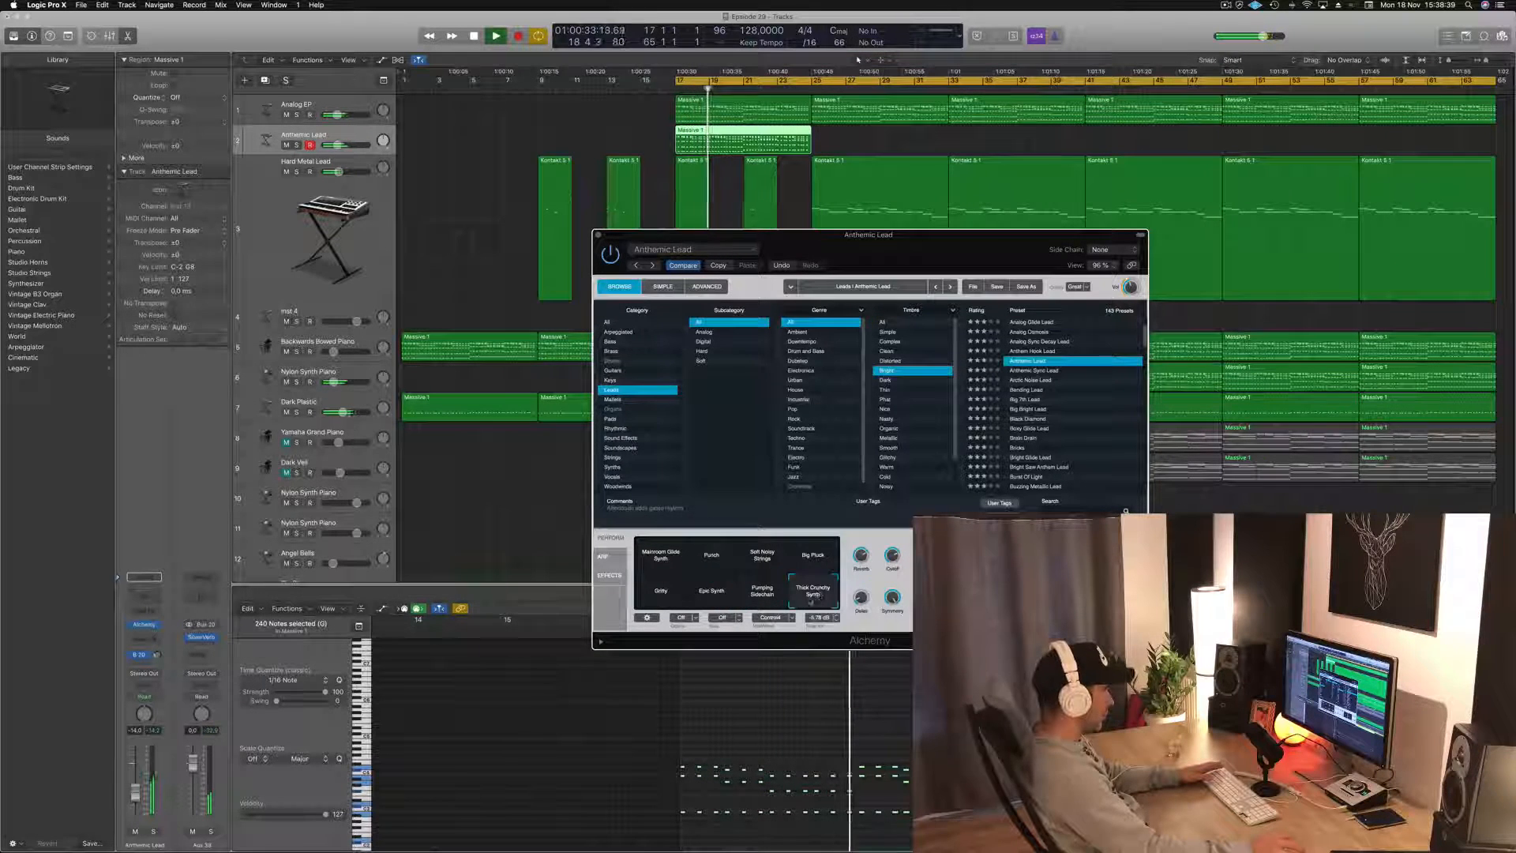
left_click(813, 564)
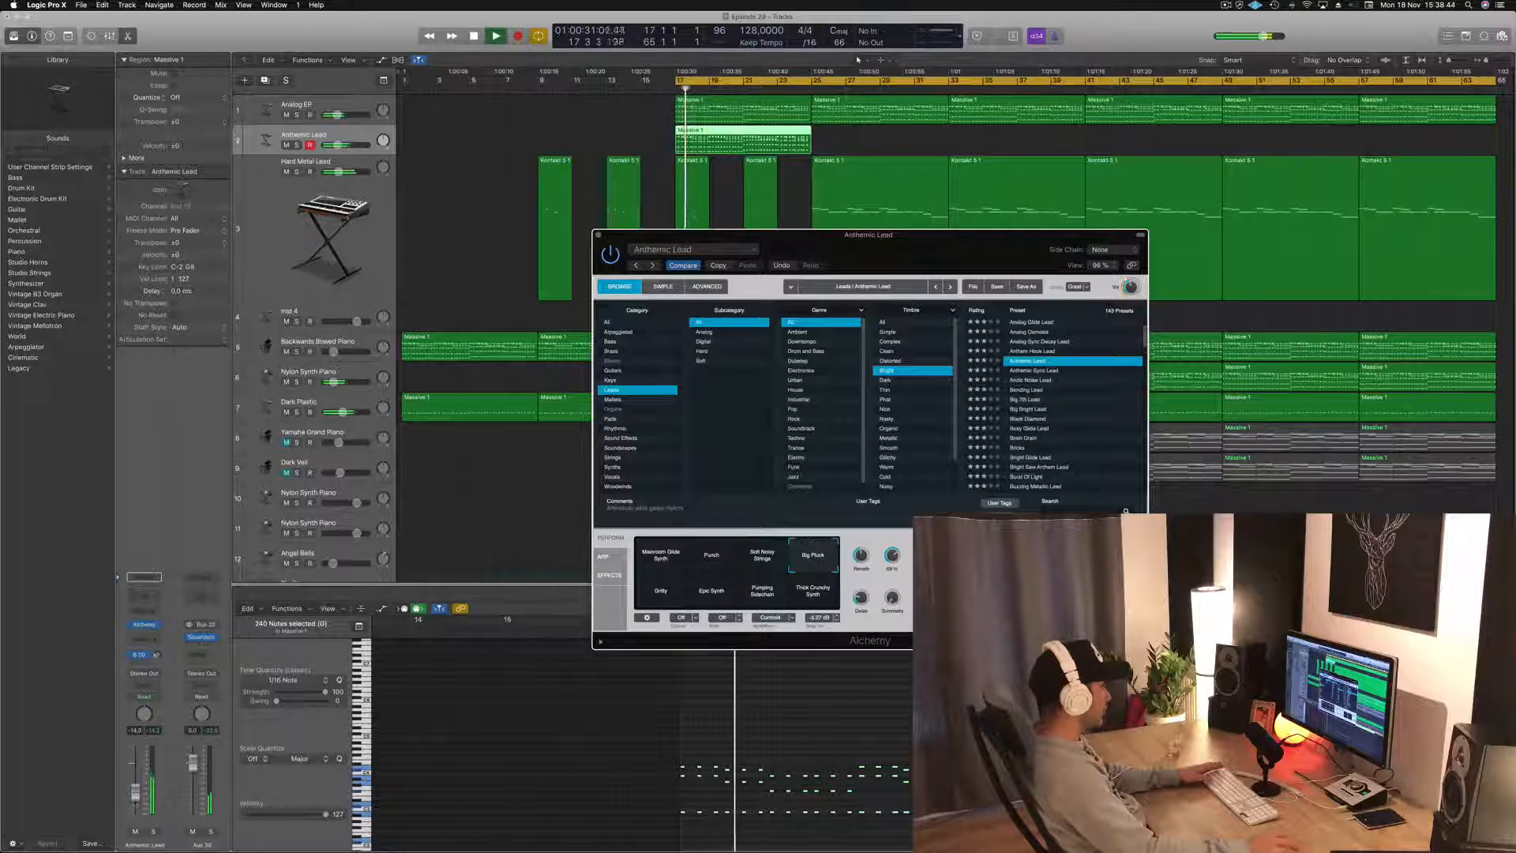
left_click_drag(135, 797, 135, 815)
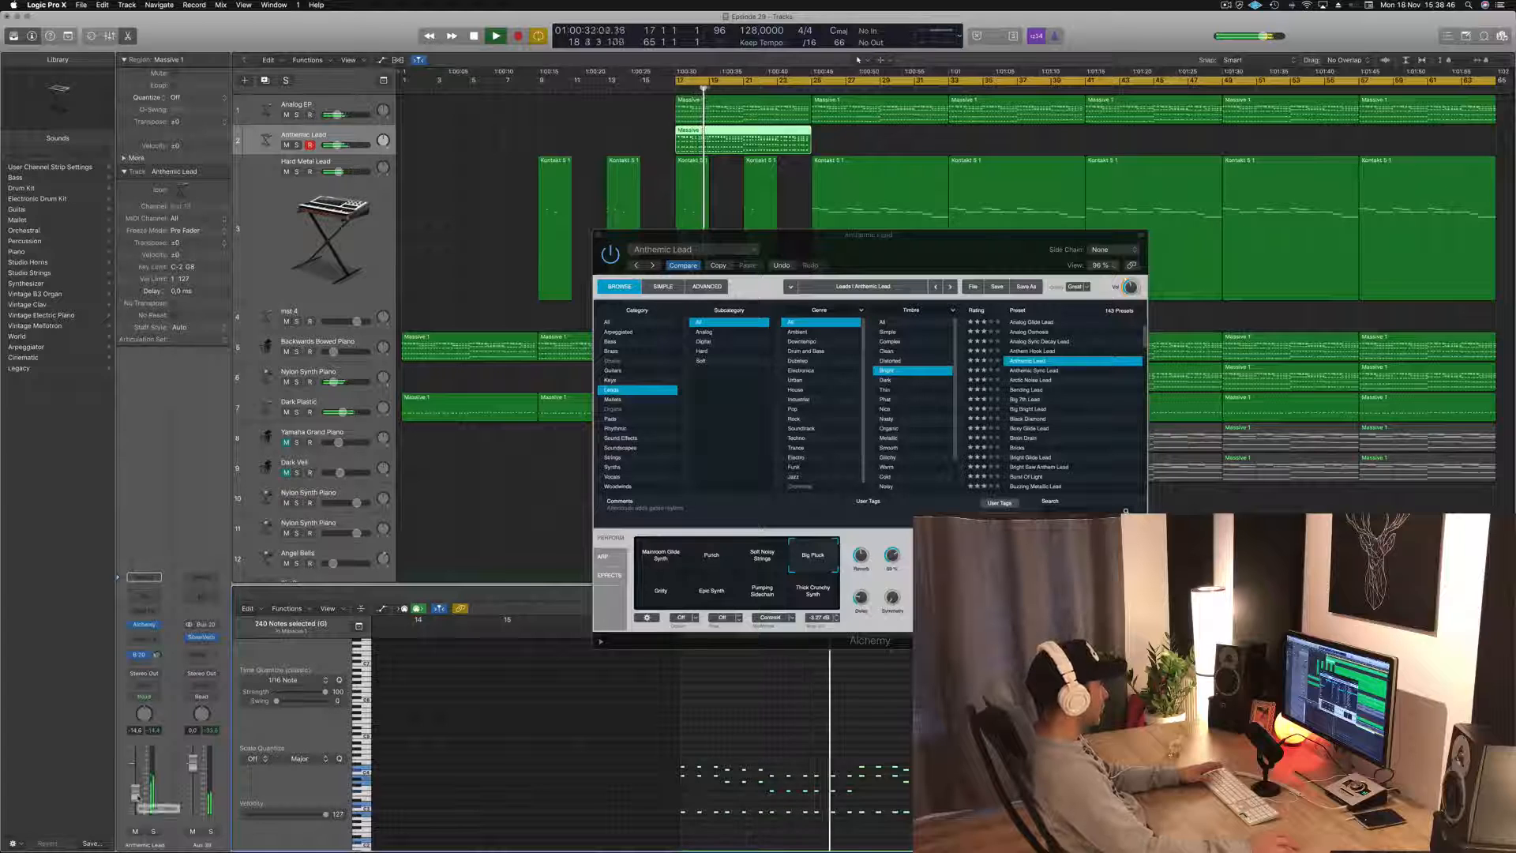
left_click(600, 235)
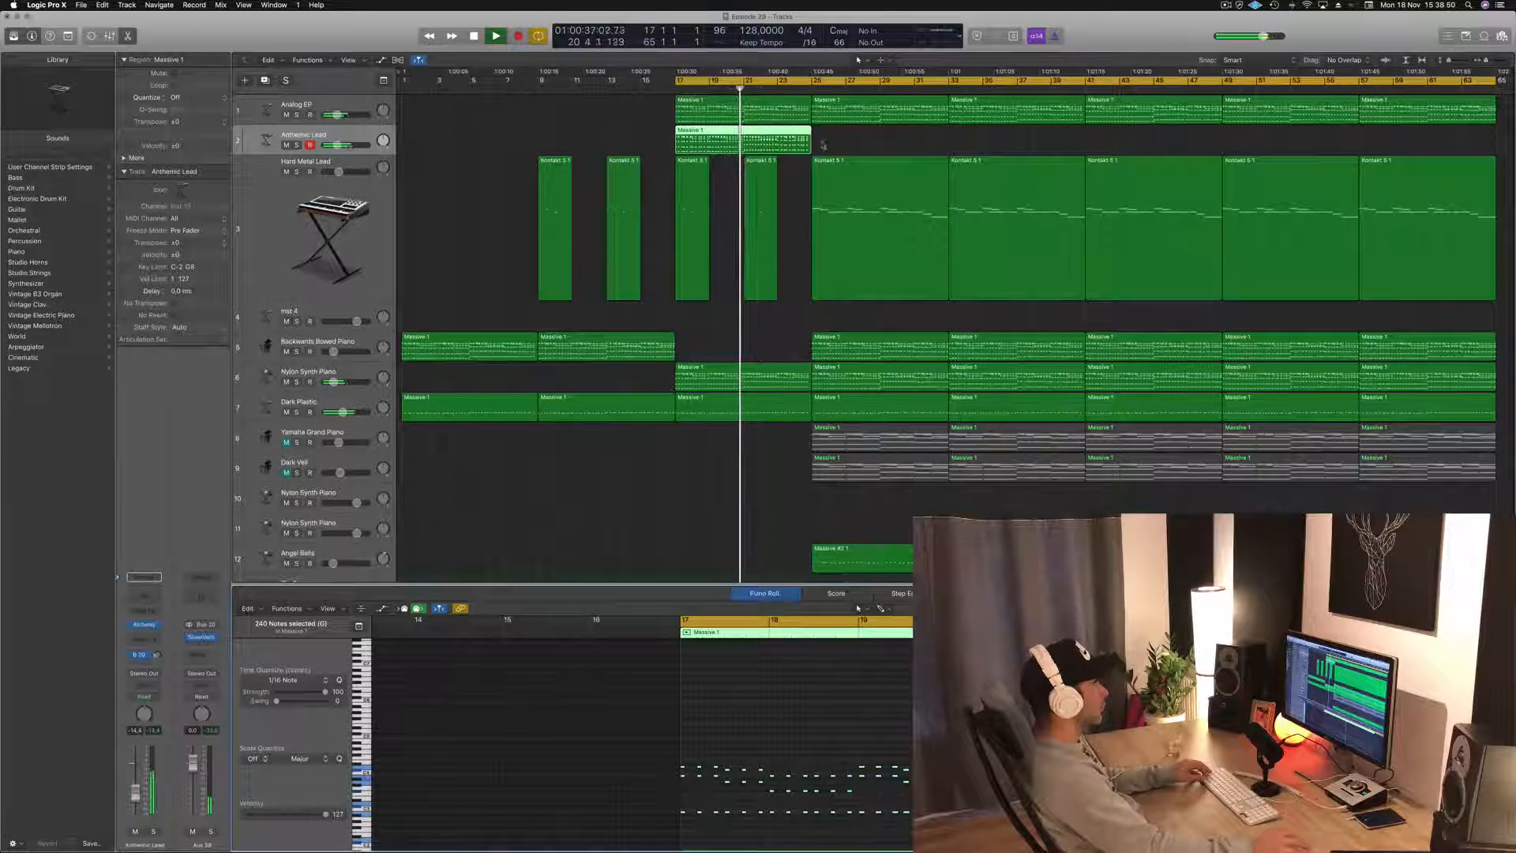
- Copy the Anthemic Lead region to bar 25 and delete the Hard Metal Lead region at that bar
left_click_drag(738, 144, 874, 147)
left_click(900, 231)
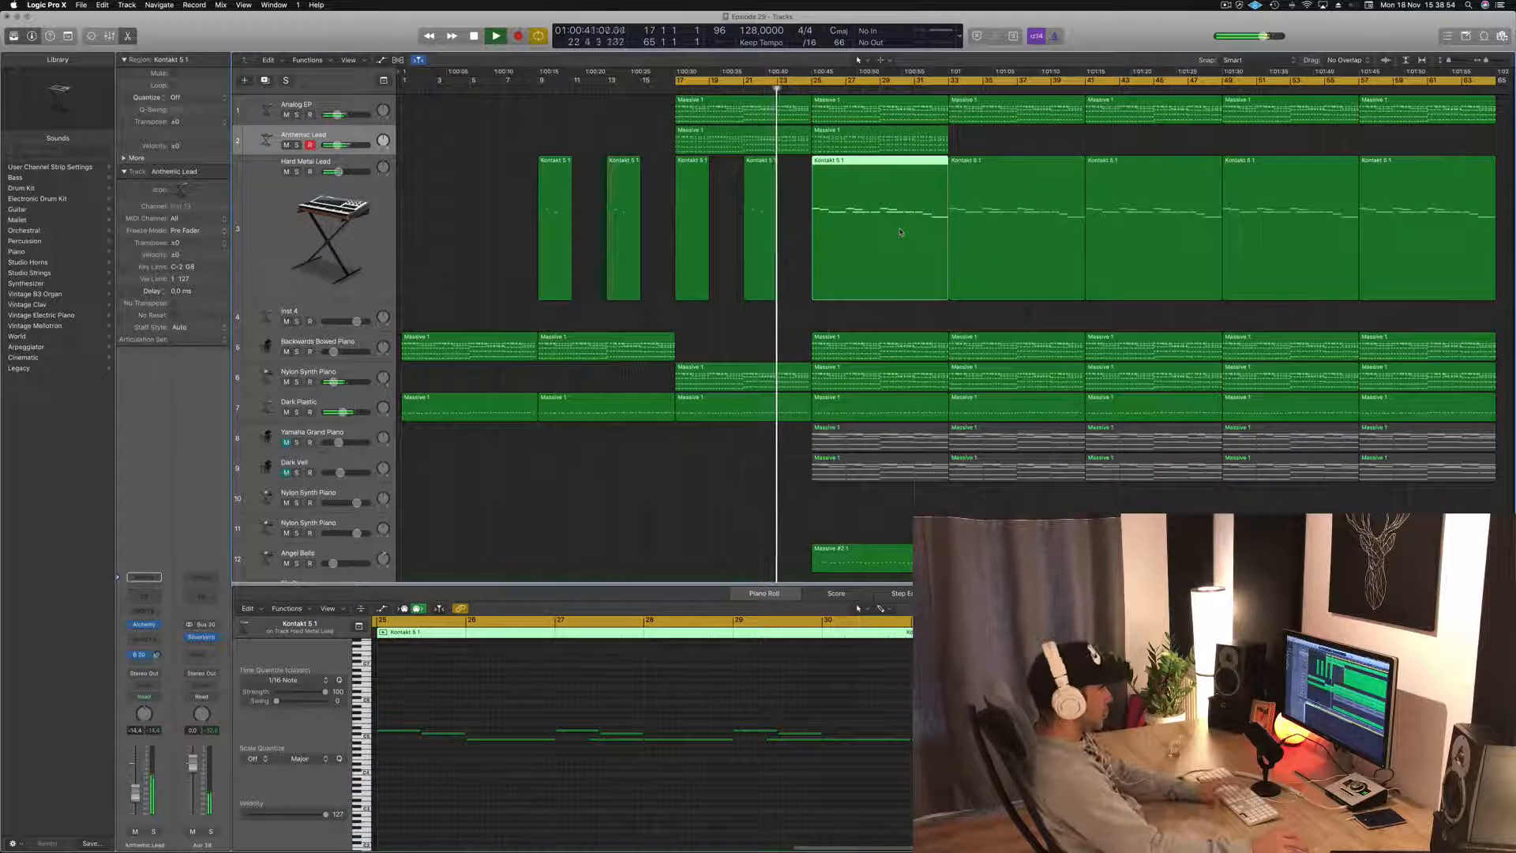
key("Delete")
key("space")
key("space")
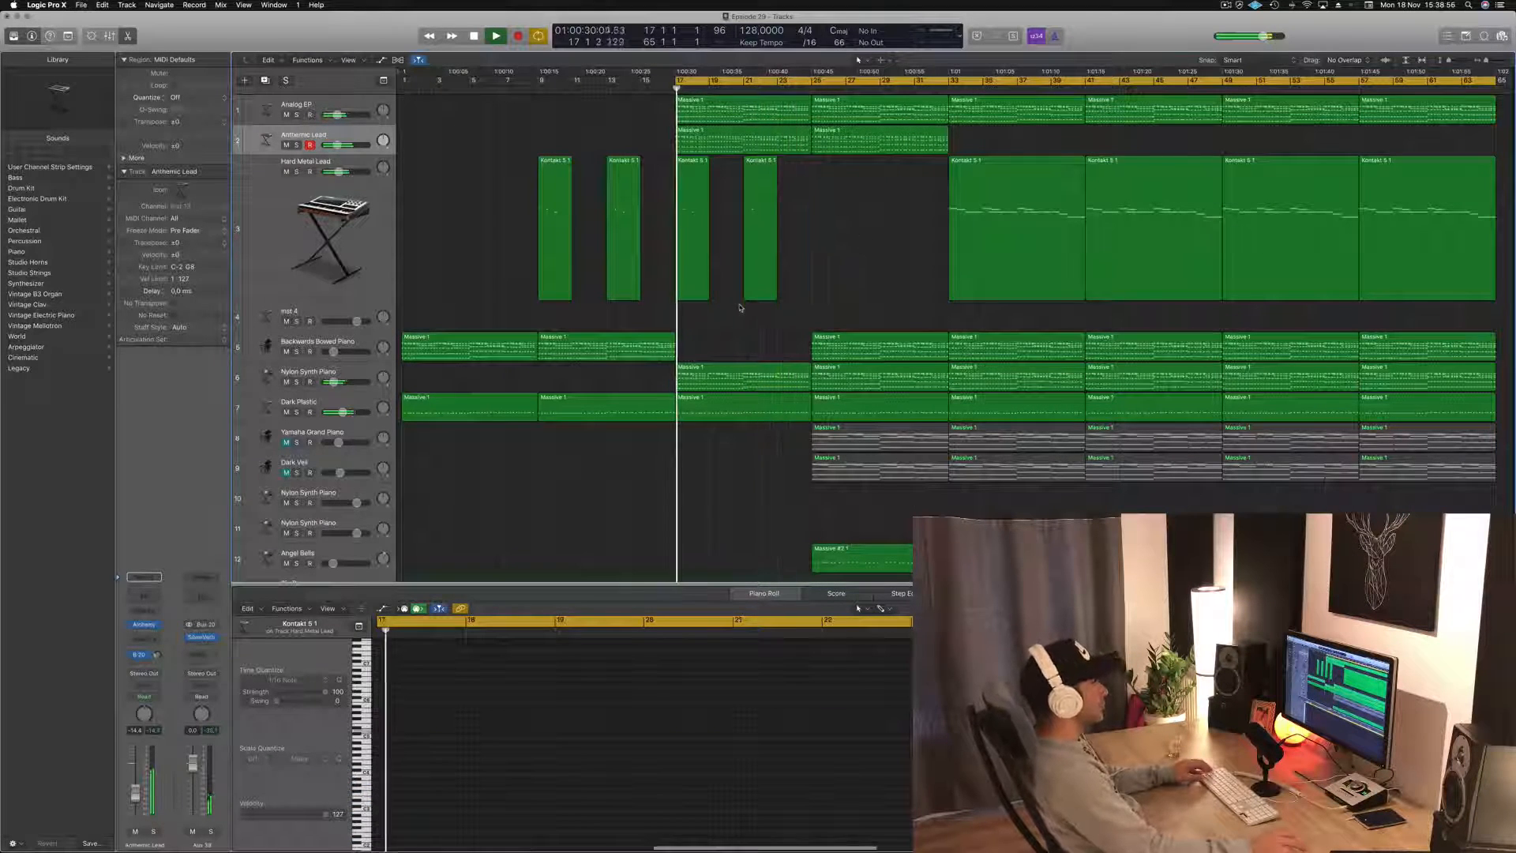
- Unmute the Yamaha Grand Piano track and replay the loop from bar 17
scroll(739, 303, "down", 2)
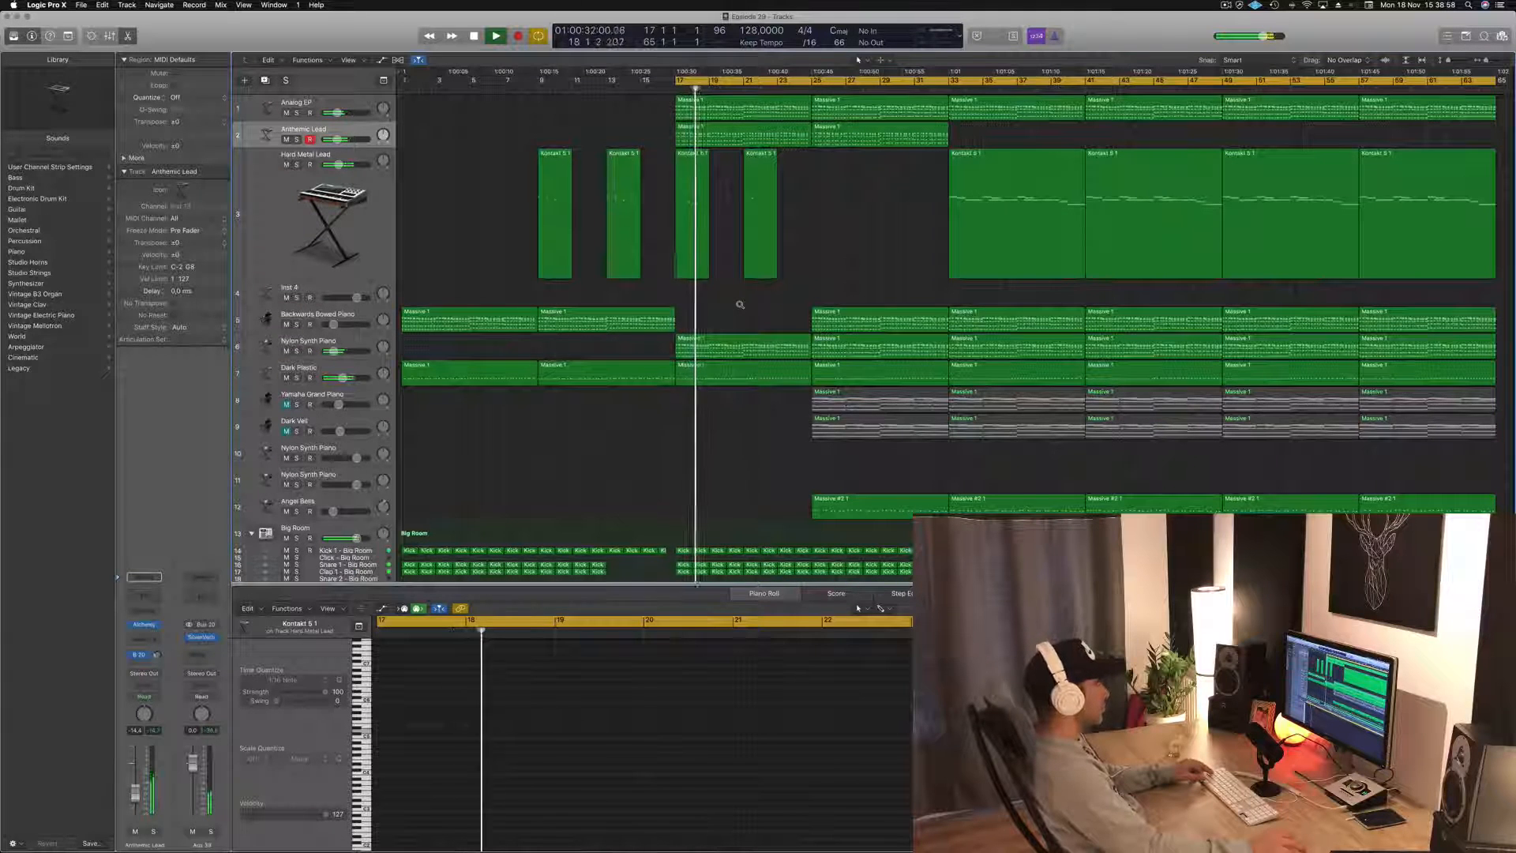
key("space")
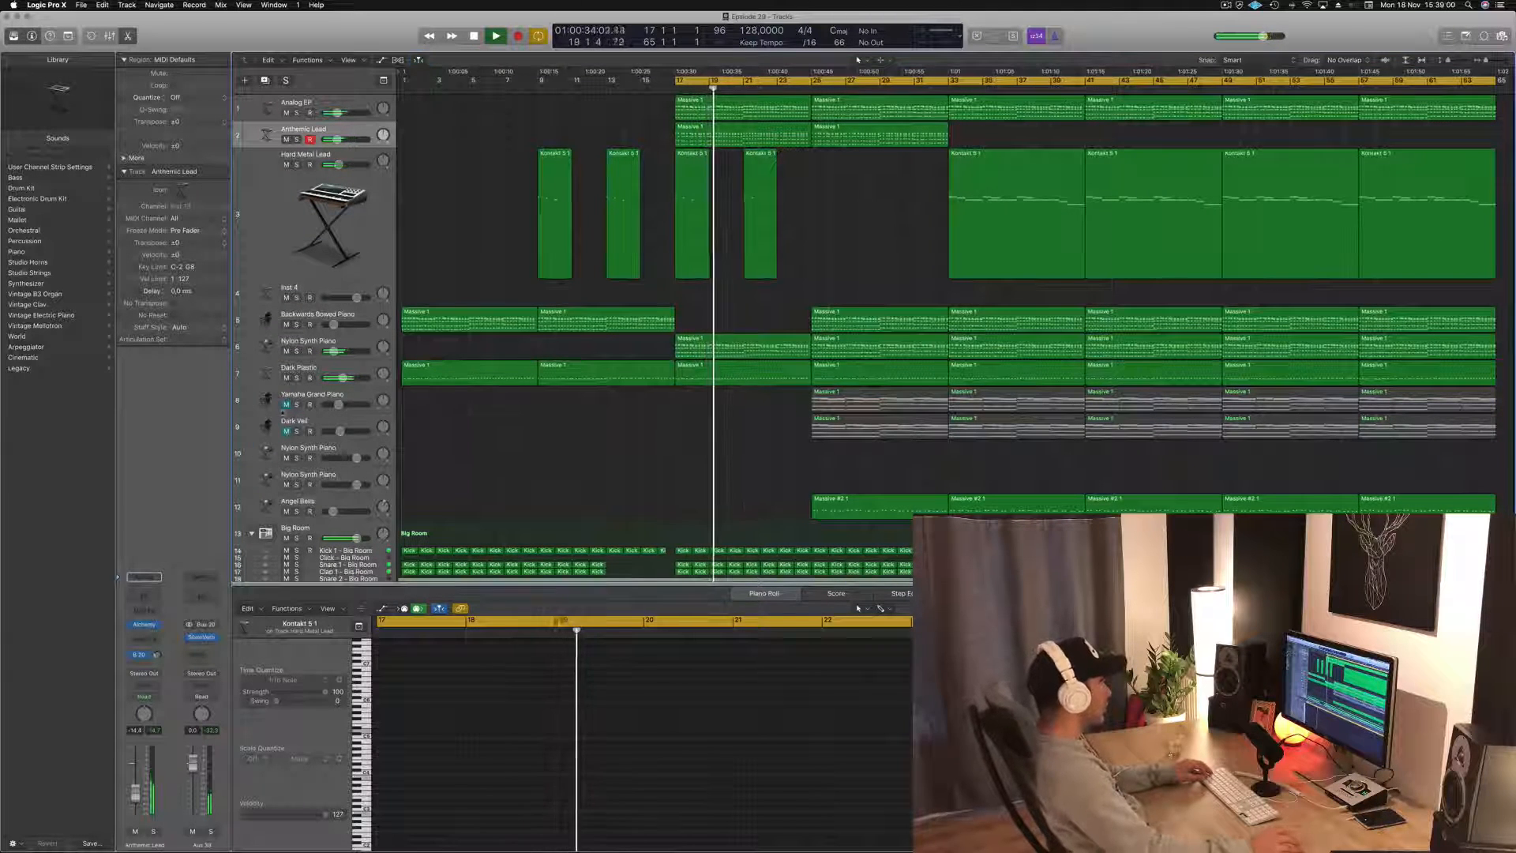
key("space")
left_click(286, 405)
key("space")
key("space")
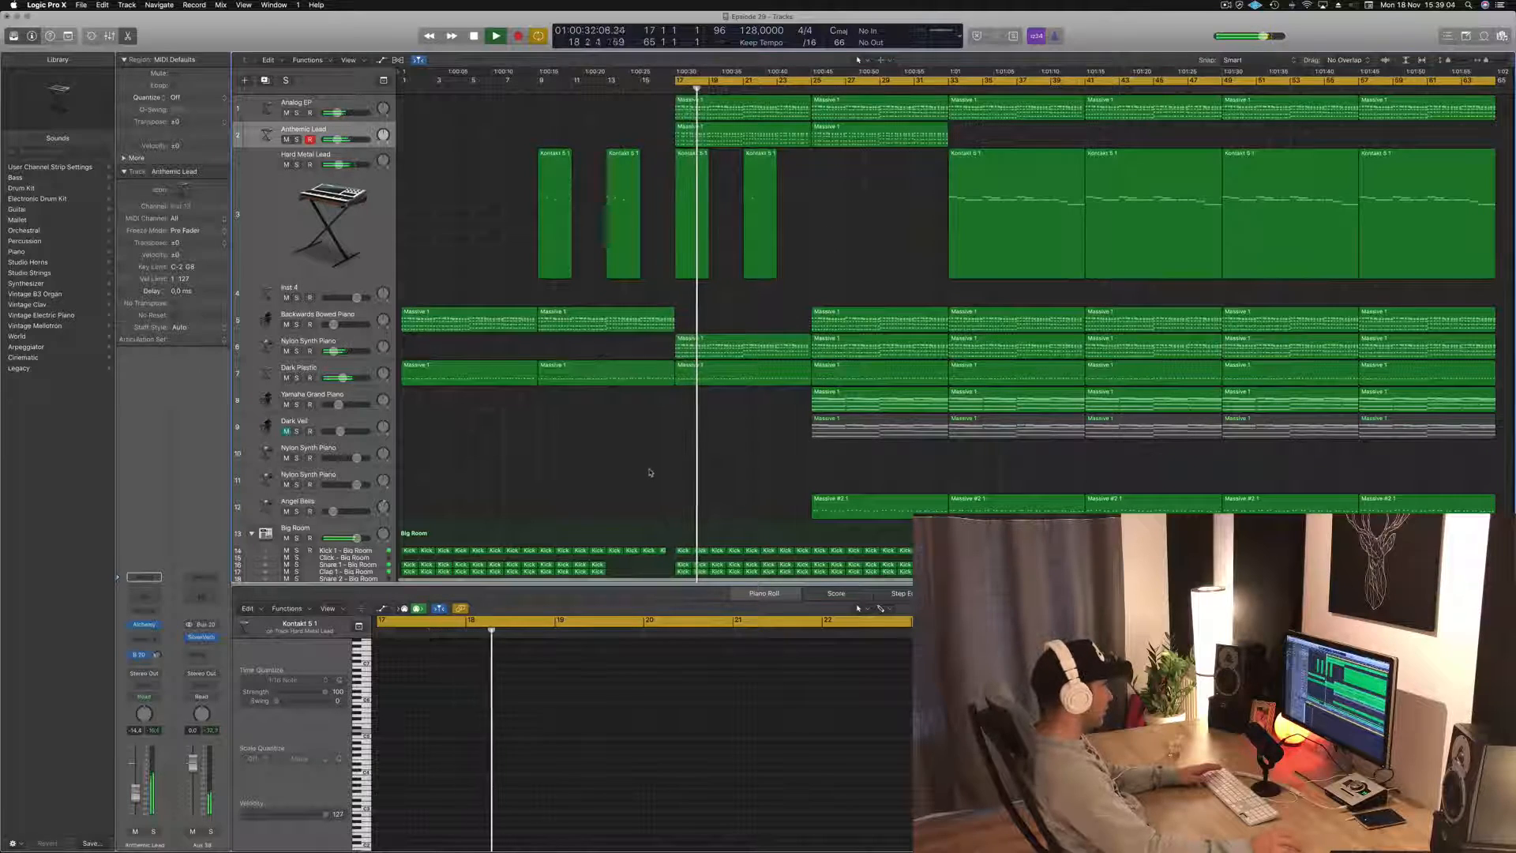
- Select the Perc 1 track in the Big Room kit and replay the loop
scroll(649, 472, "down", 5)
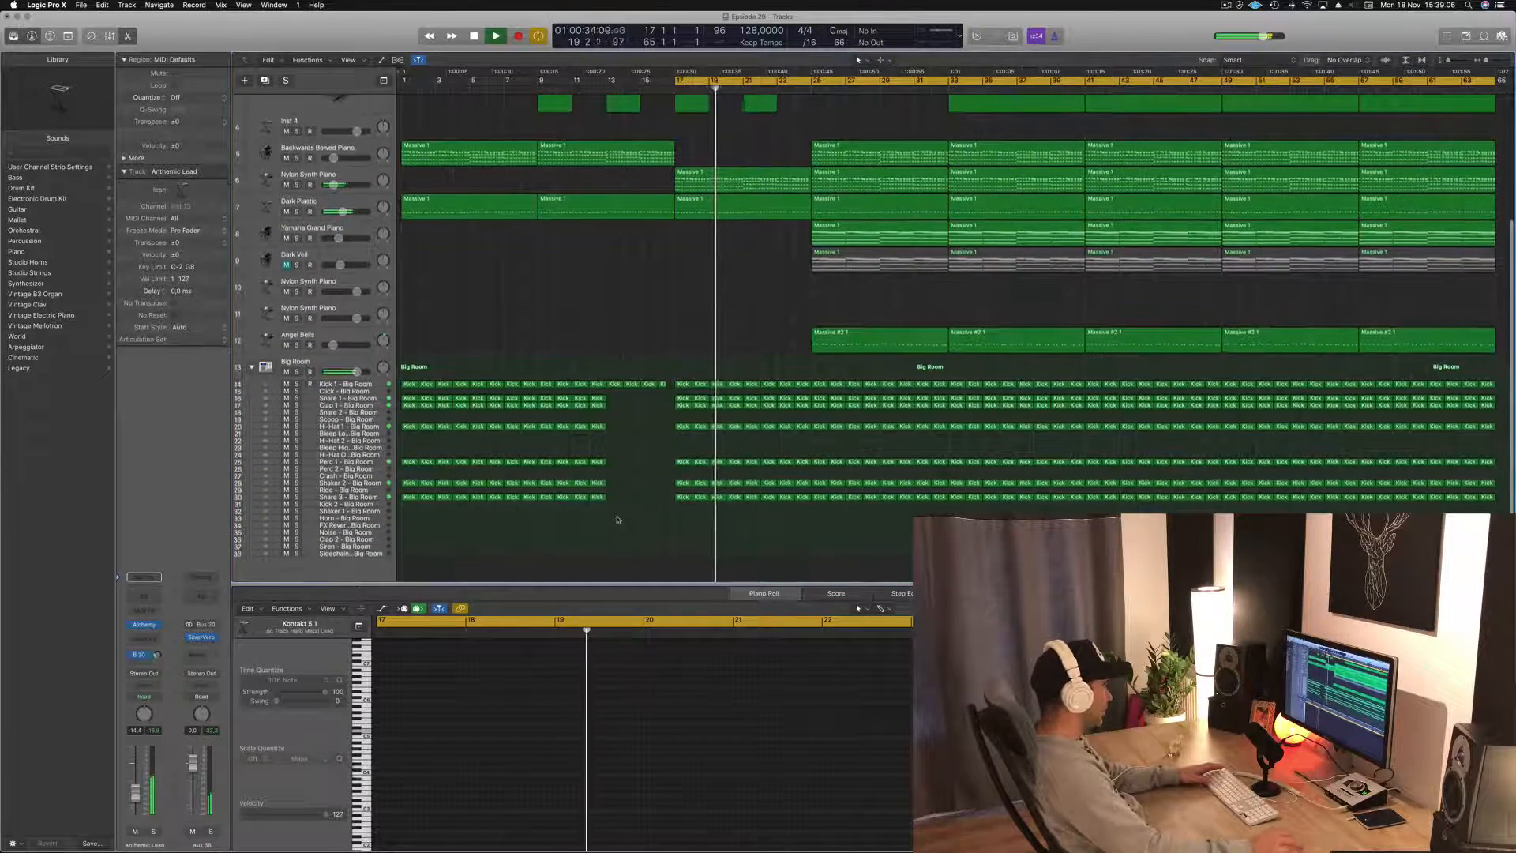
key("space")
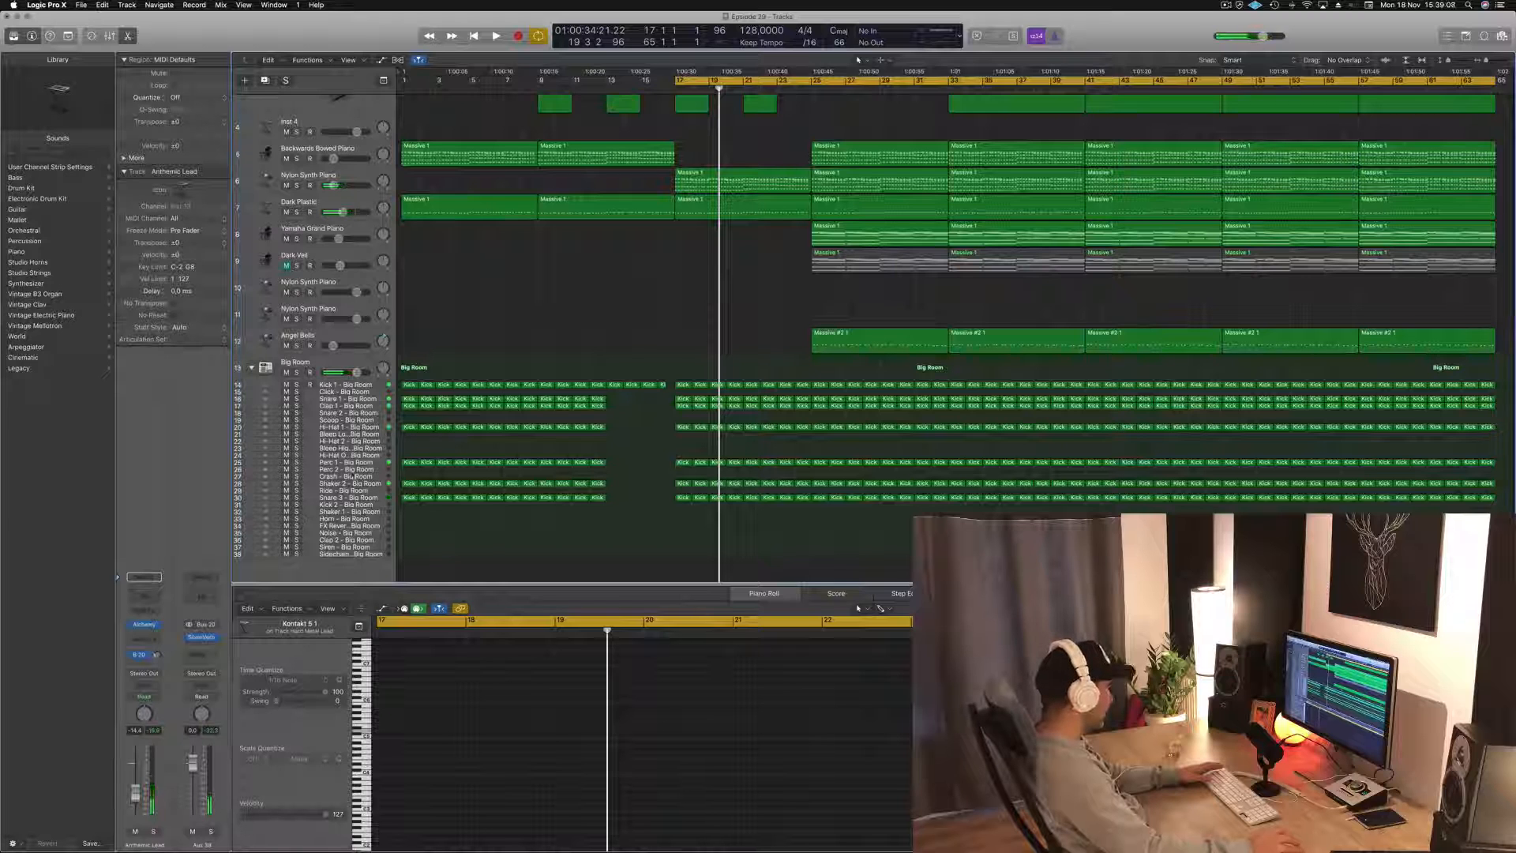
left_click(363, 464)
key("space")
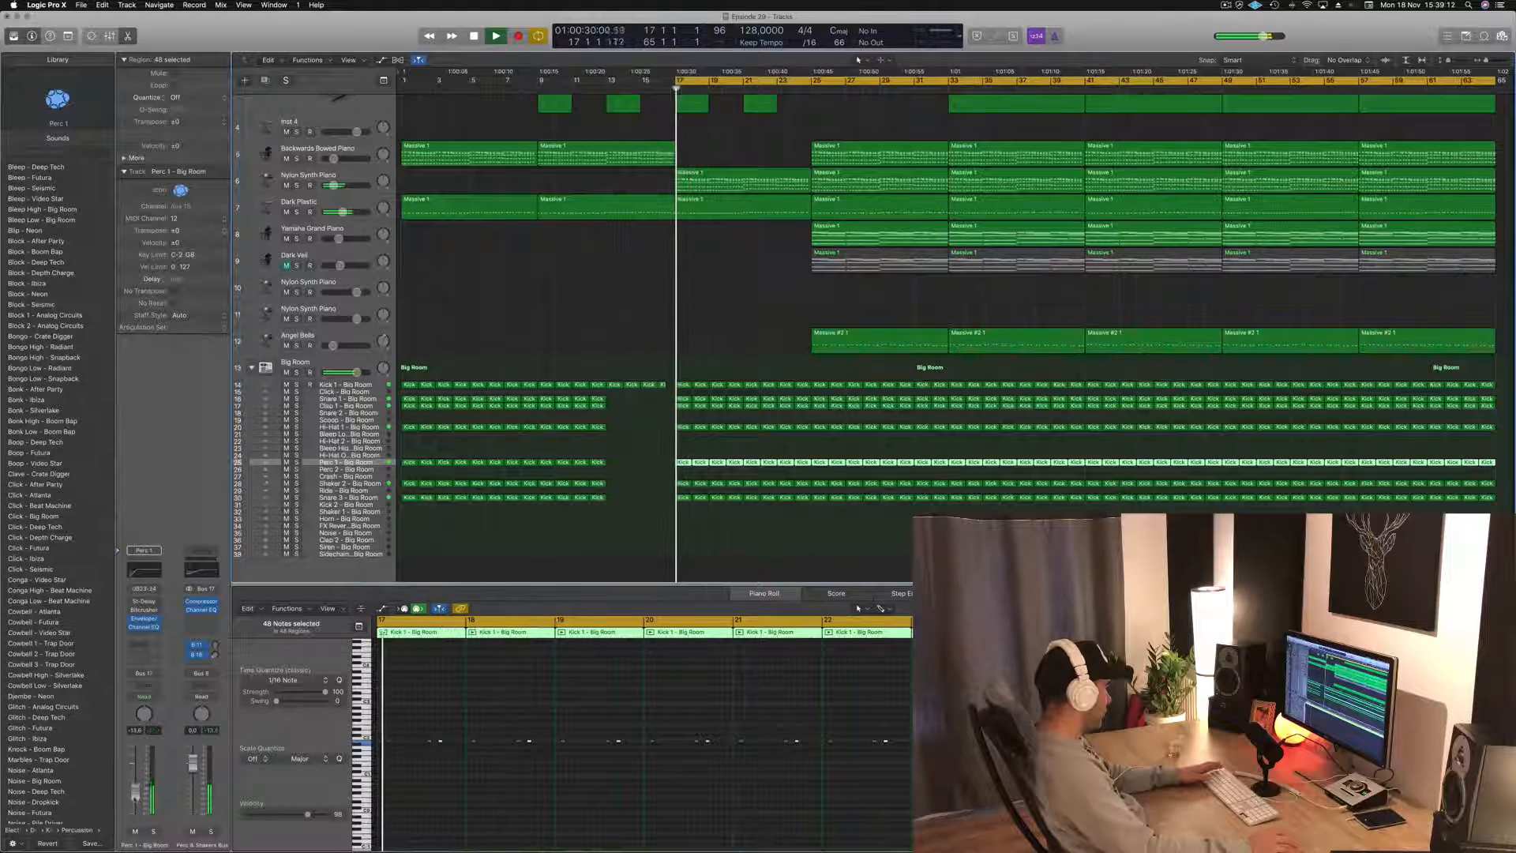
- Delete the Backwards Bowed Piano region that starts at bar 25
left_click(711, 237)
scroll(714, 264, "up", 5)
key("super+Right")
scroll(647, 246, "up", 1)
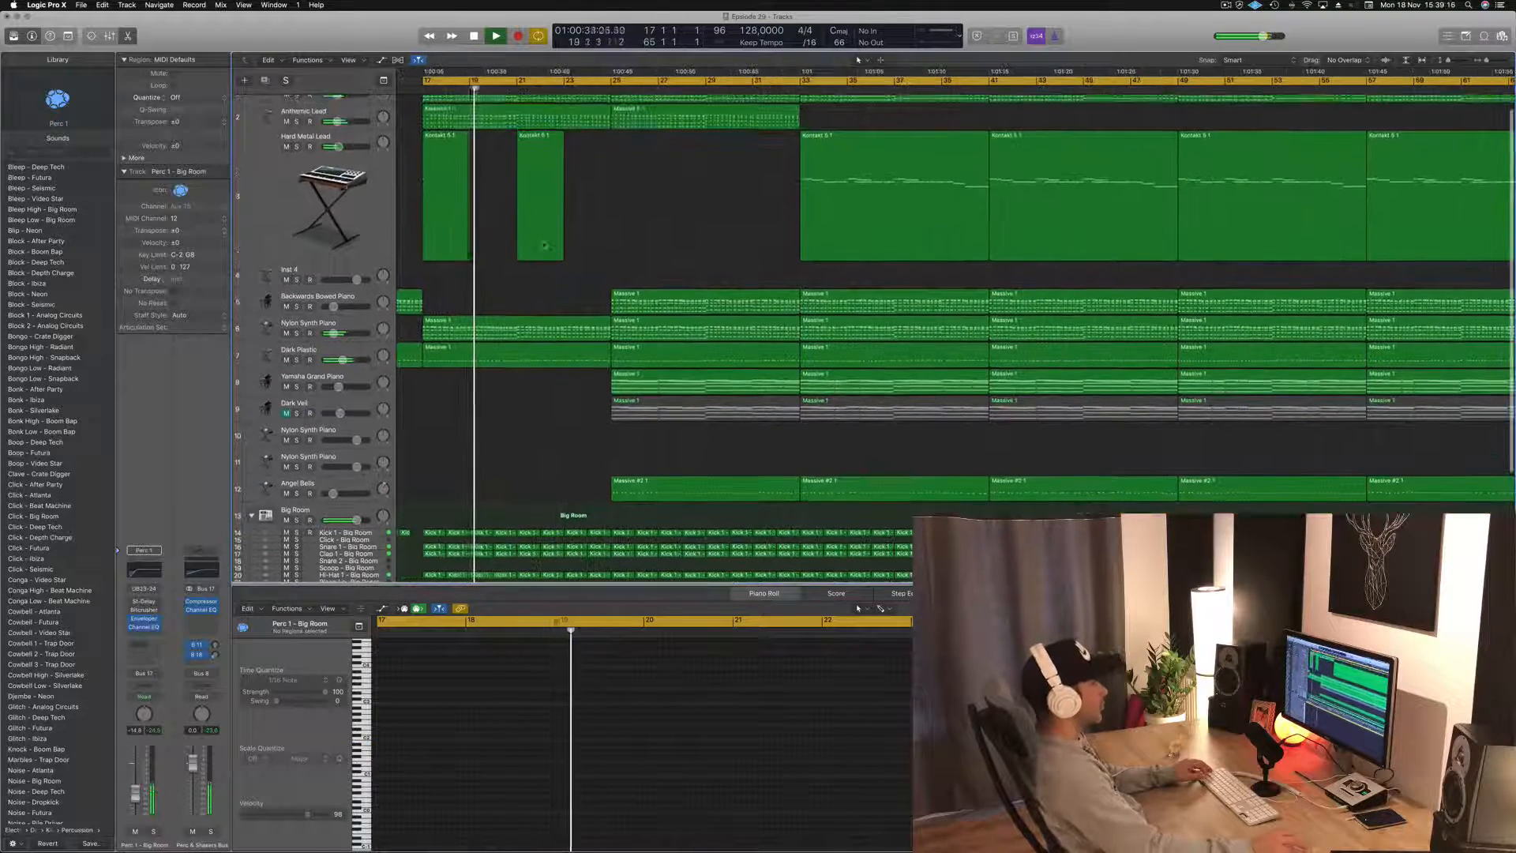
scroll(544, 245, "left", 3)
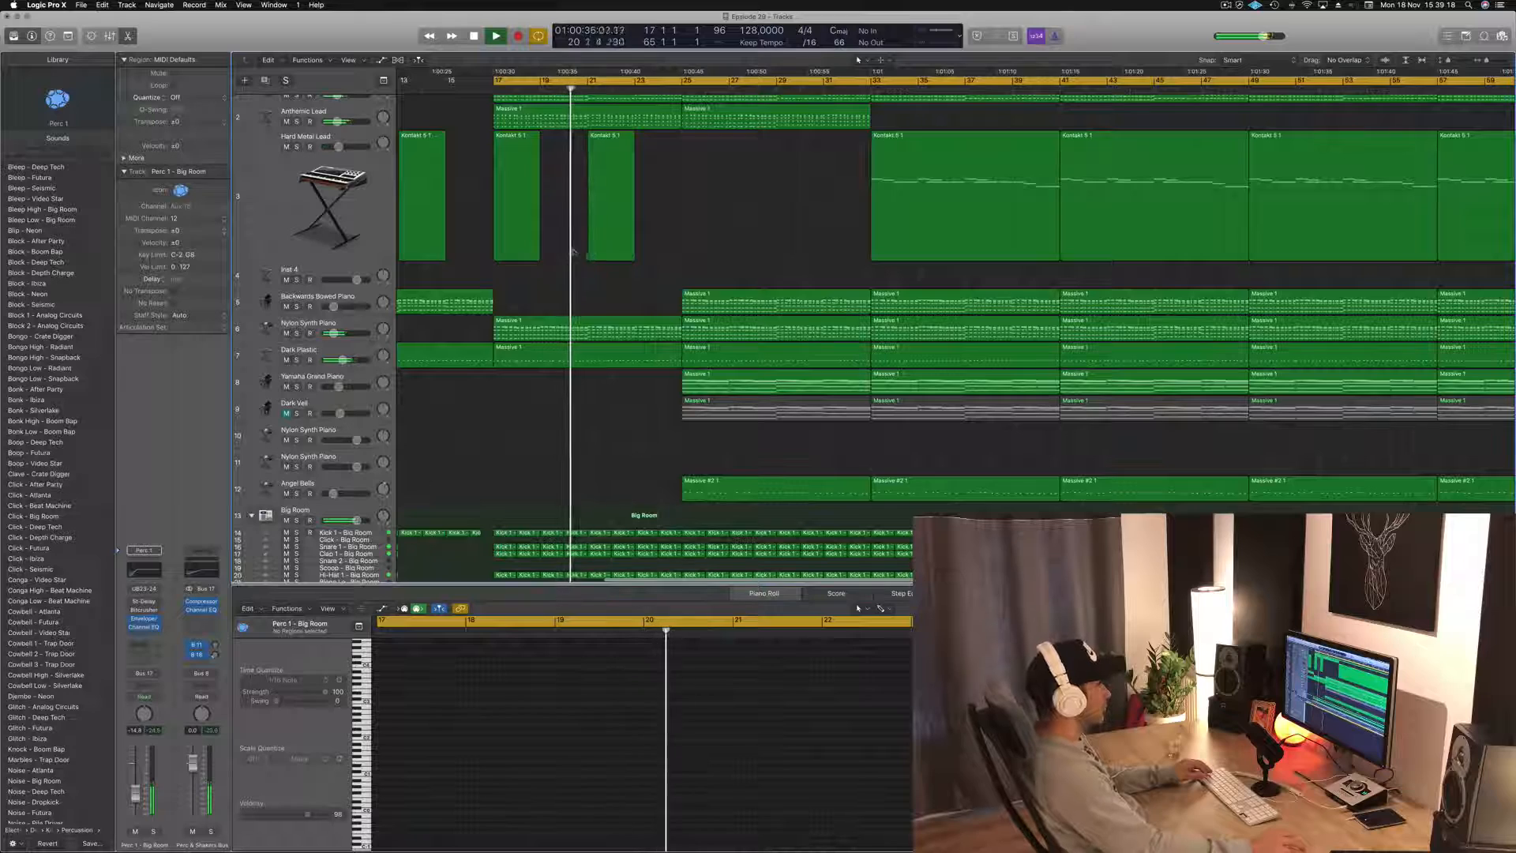
scroll(574, 253, "up", 2)
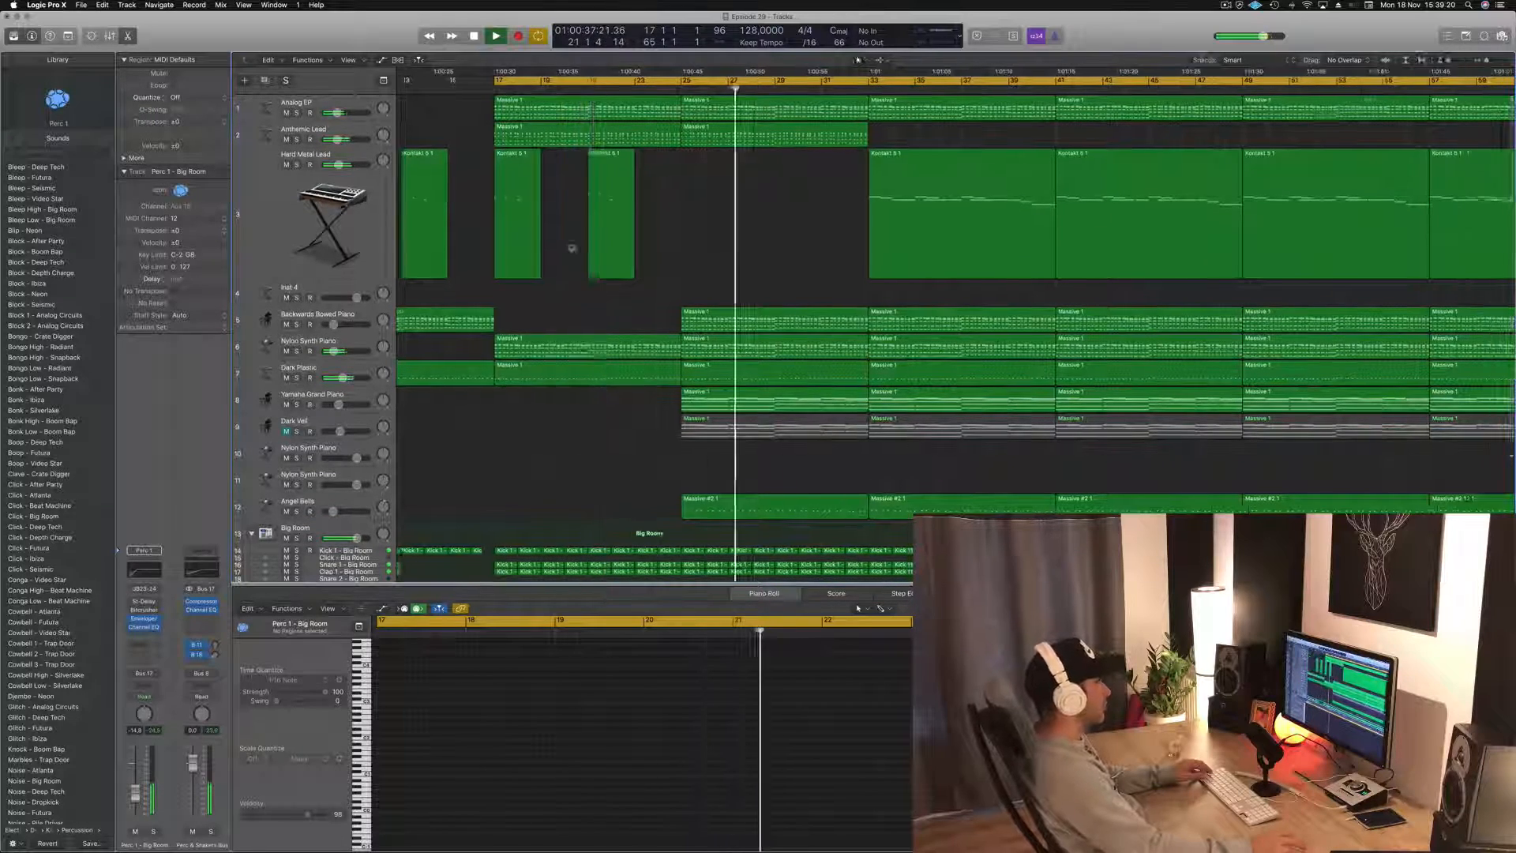
key("super+Left")
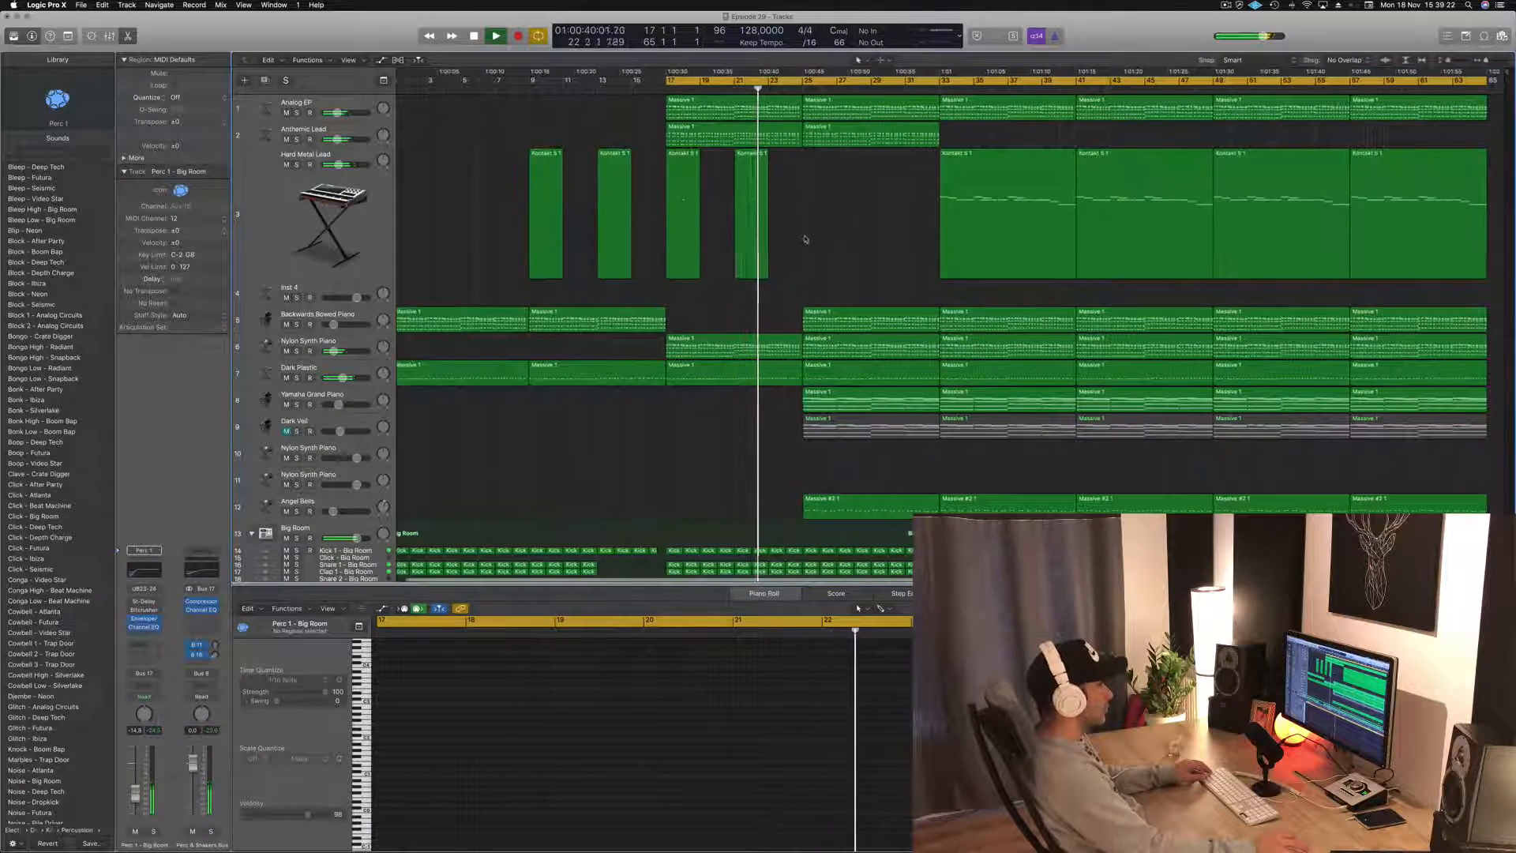
left_click(866, 320)
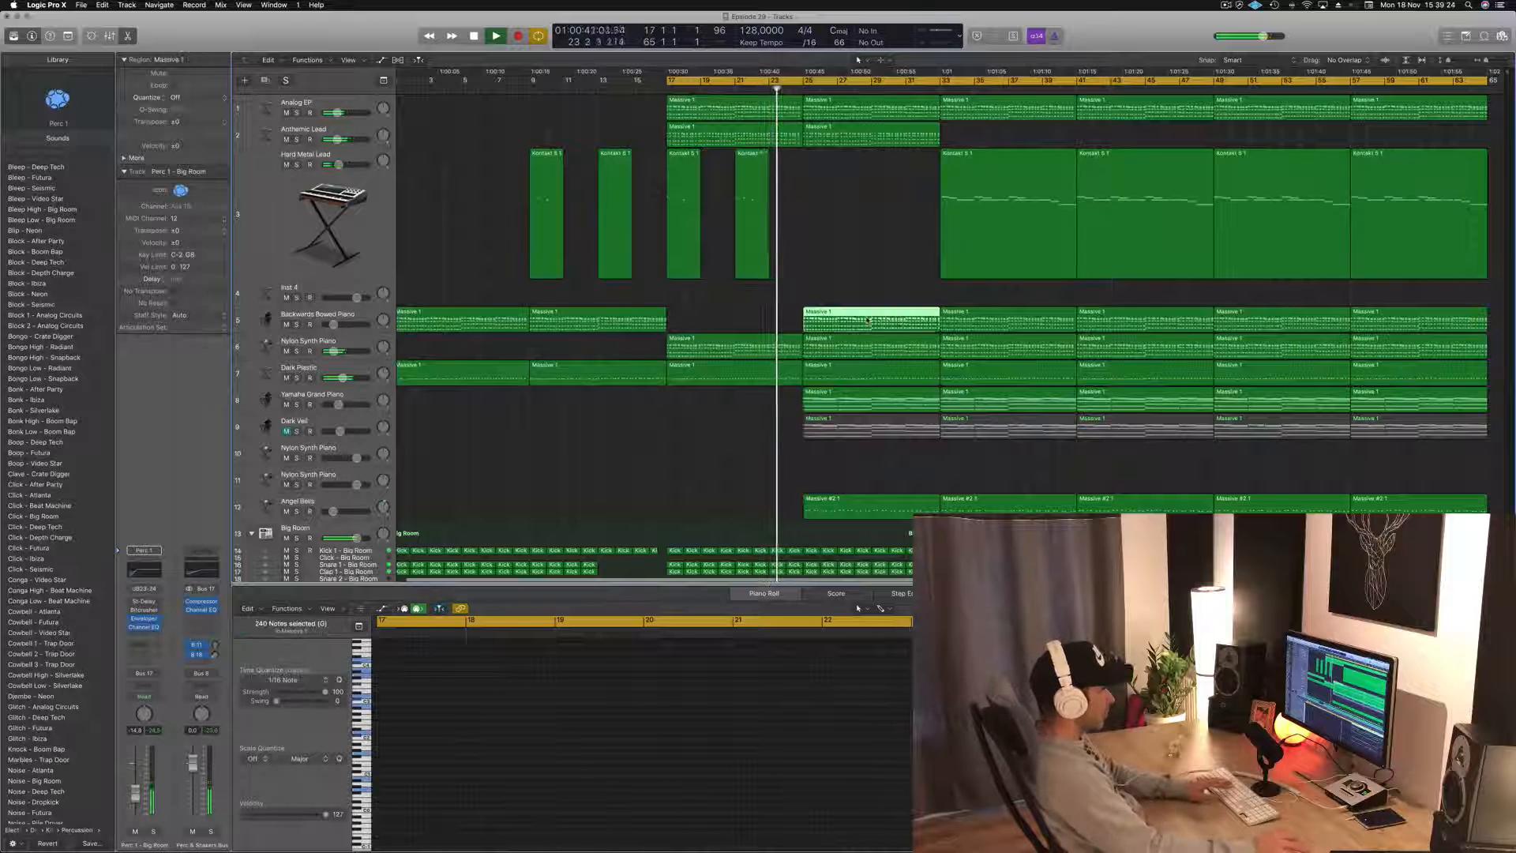
key("Delete")
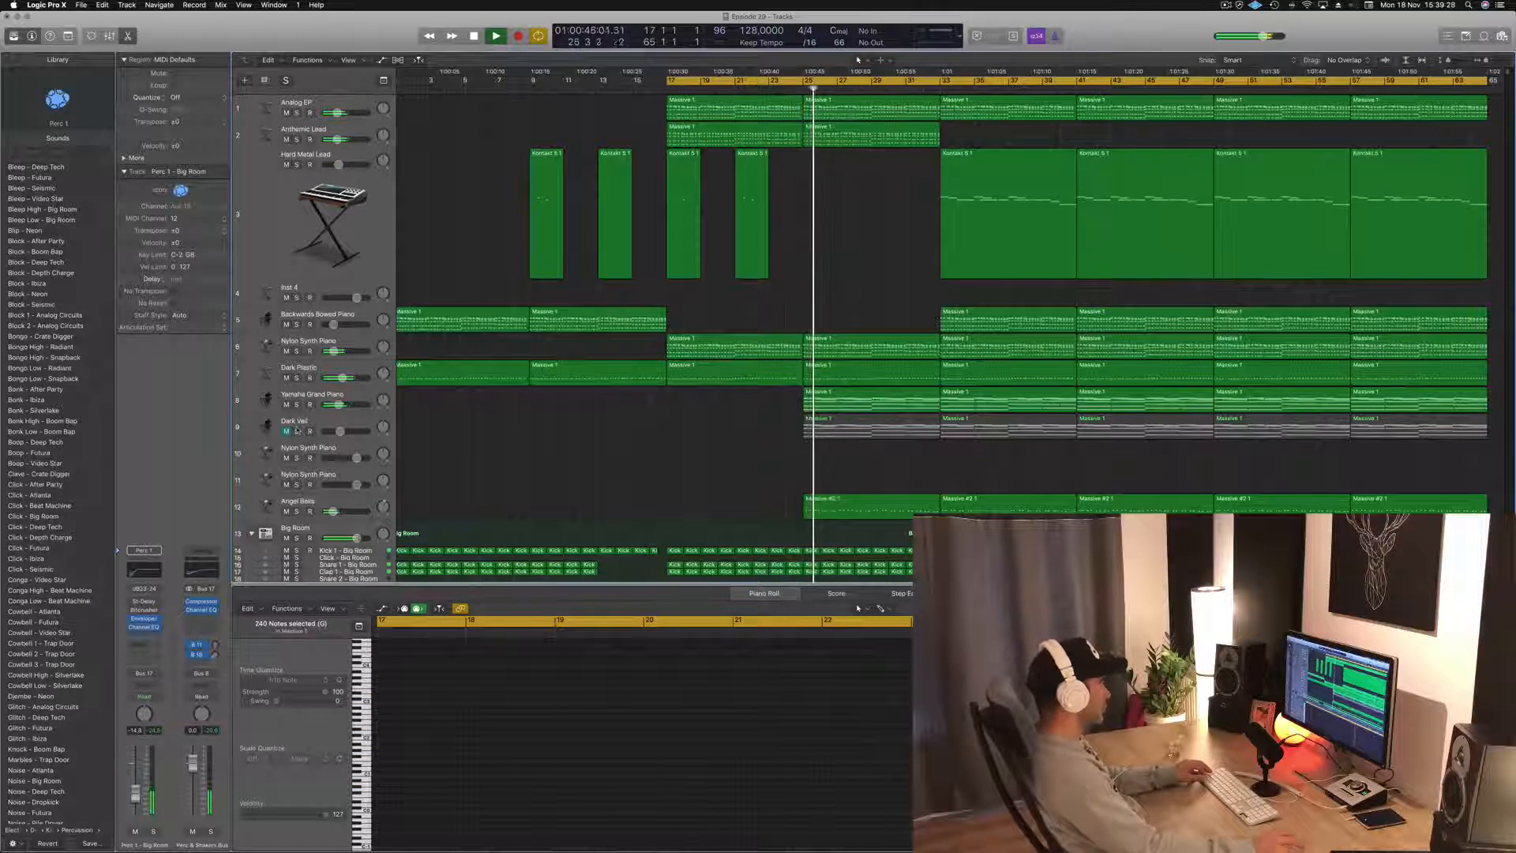
- Unmute the Dark Veil track and delete the Analog EP region at bar 25, replaying from just before that bar
left_click(287, 431)
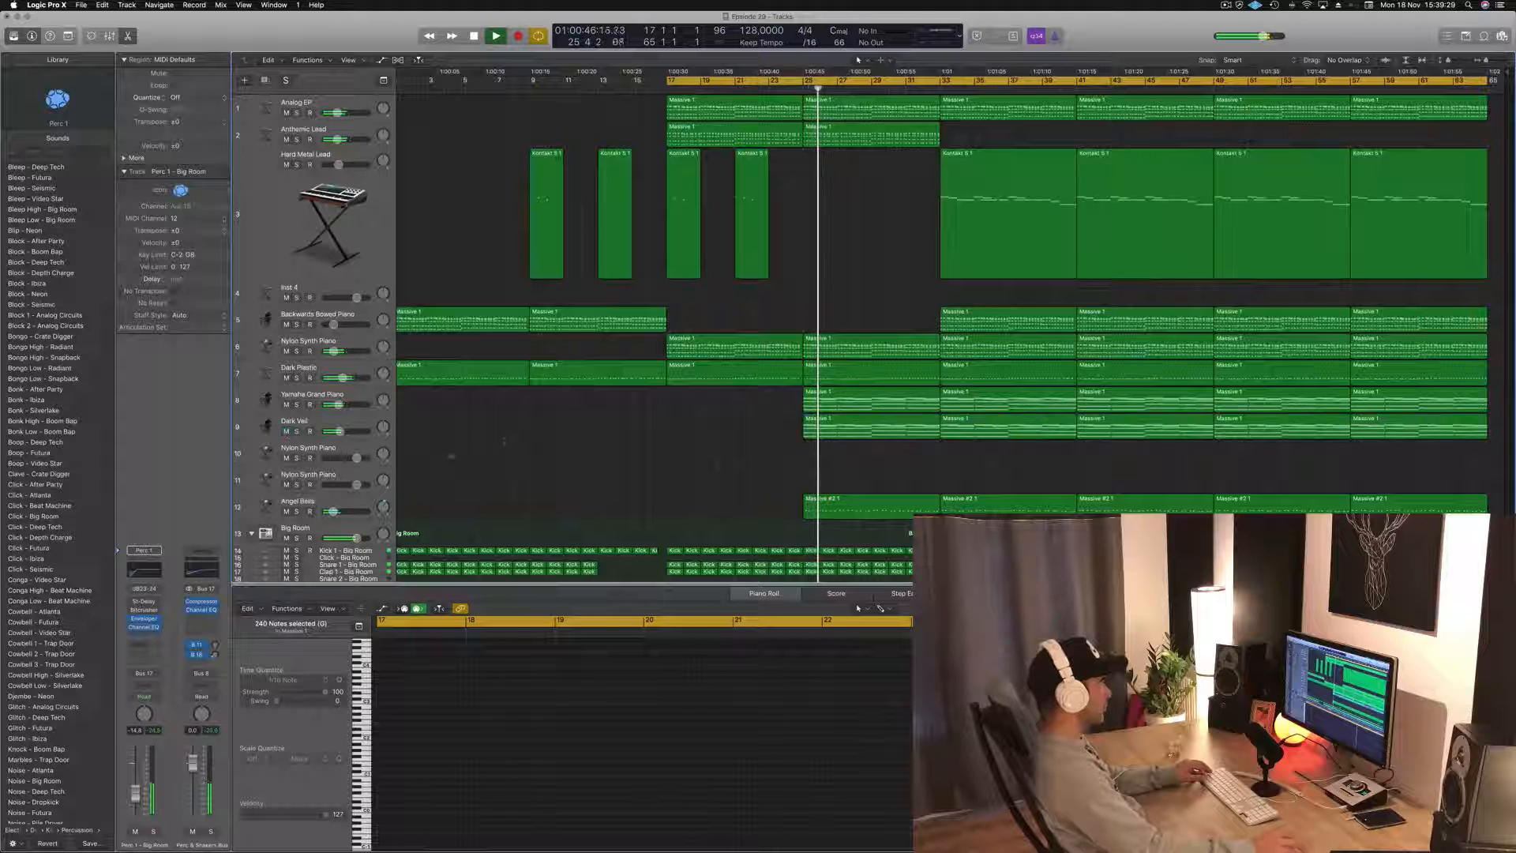
left_click(784, 92)
left_click(867, 116)
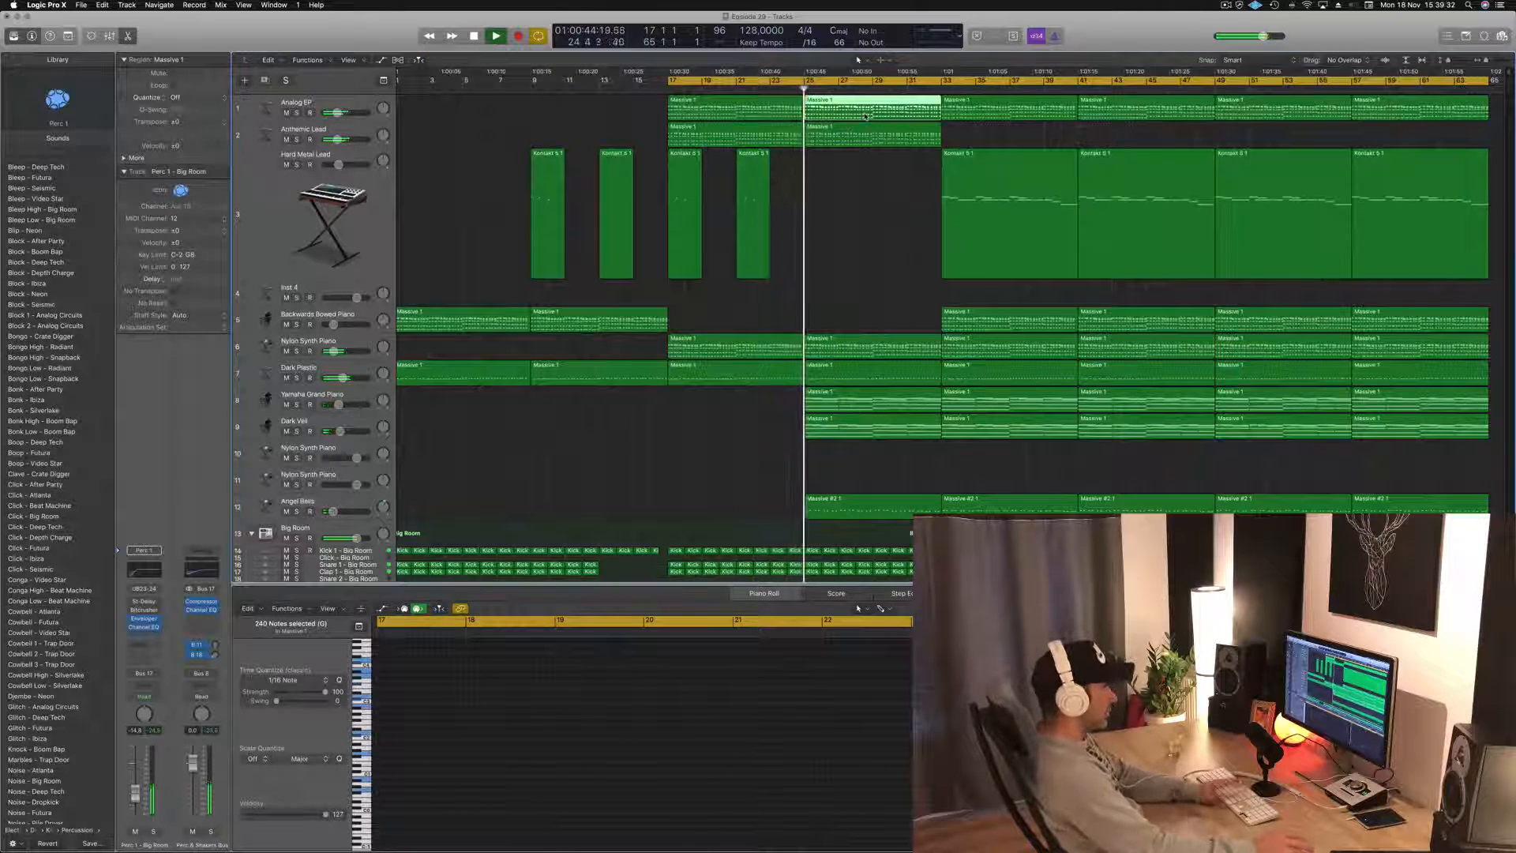
key("Delete")
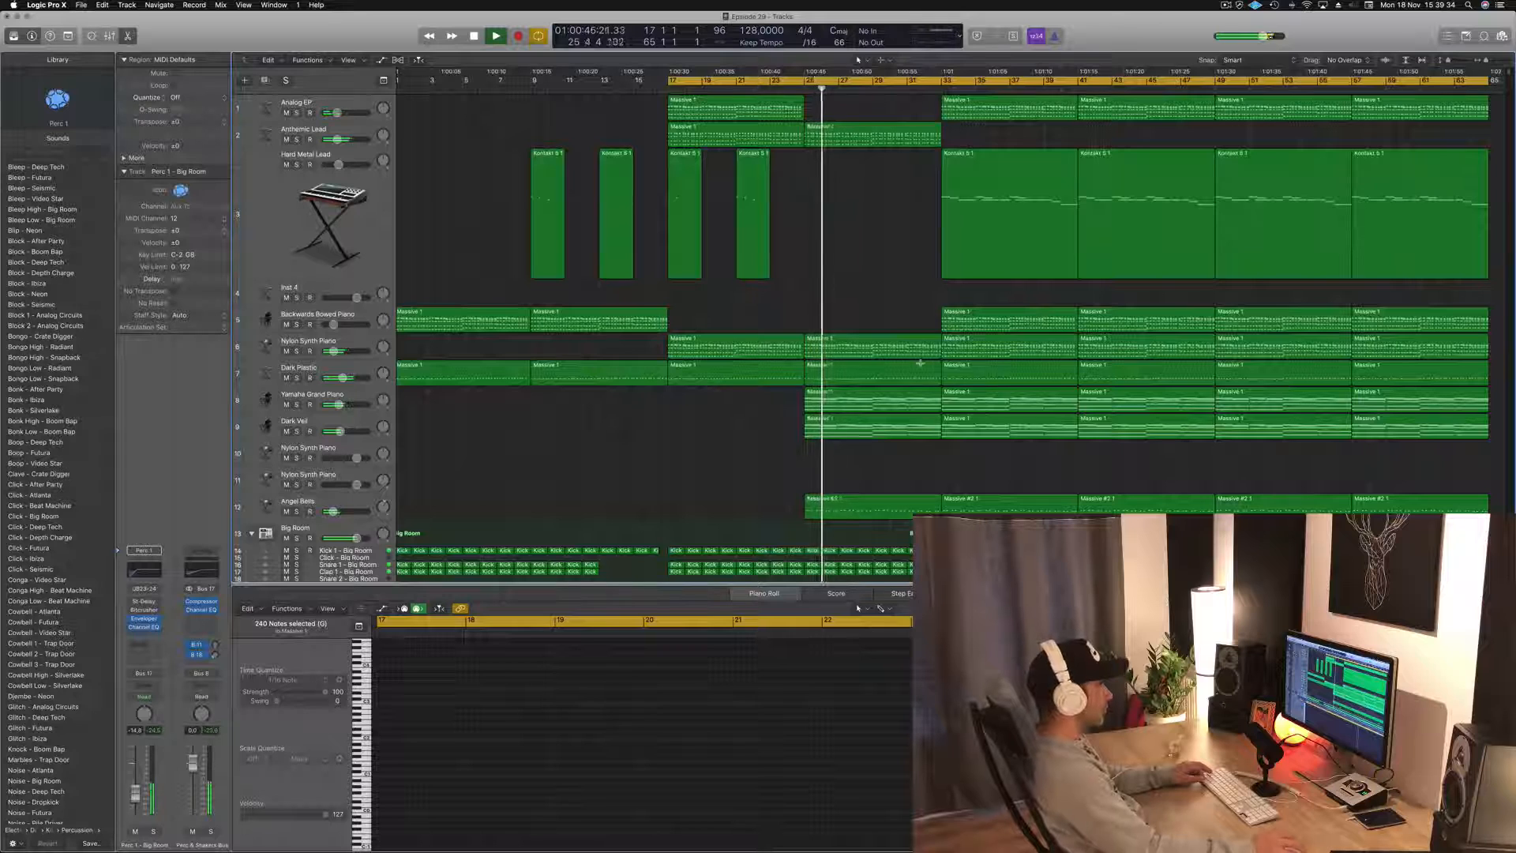
- Delete the Hard Metal Lead region at bar 33 and copy the Anthemic Lead region to that bar
left_click(1037, 175)
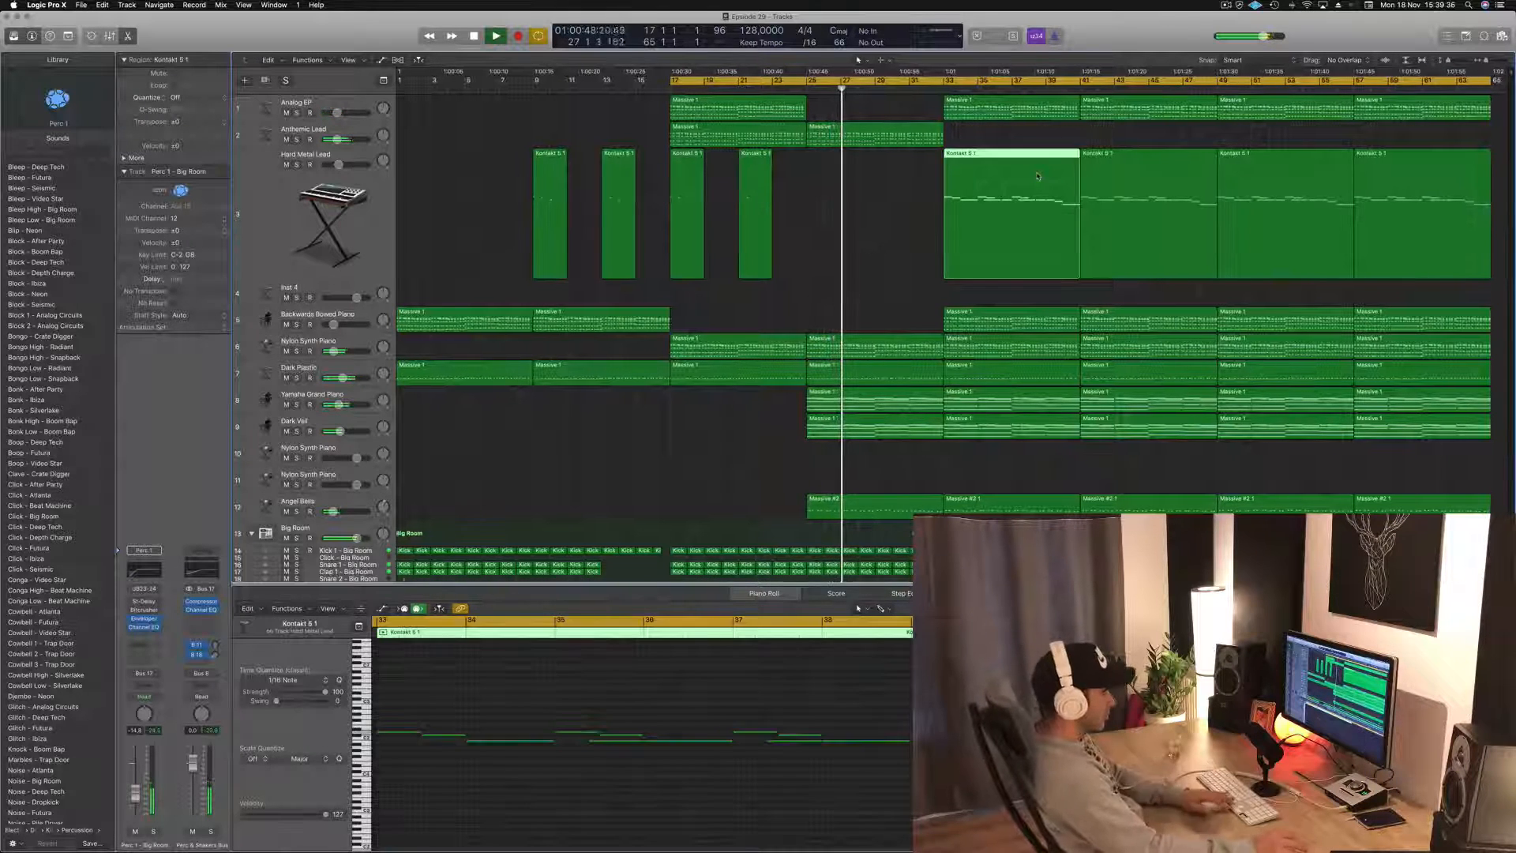
key("Delete")
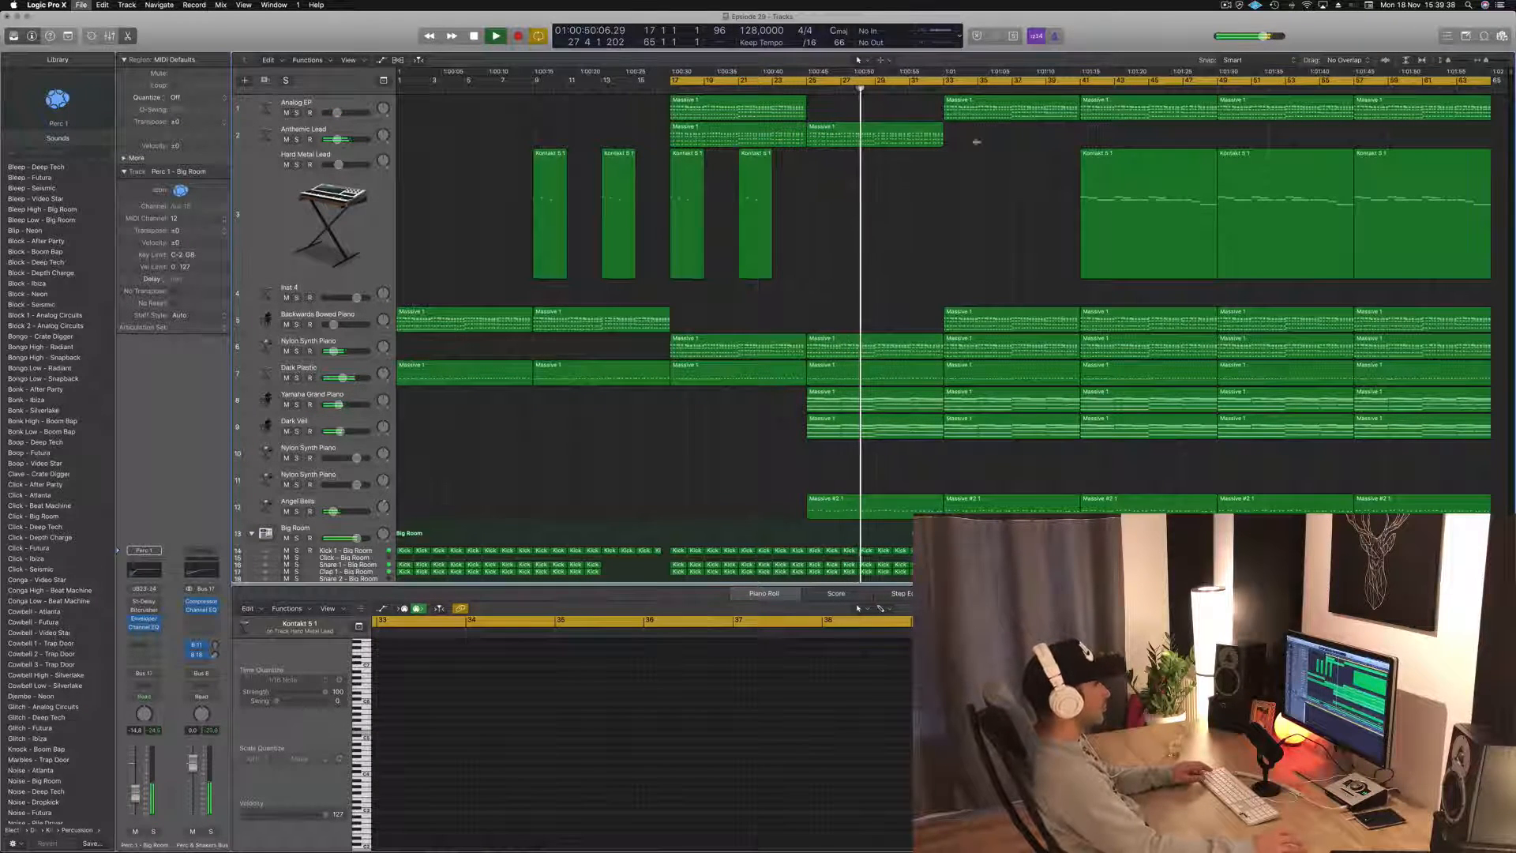
left_click(881, 138)
left_click_drag(880, 138, 1018, 139)
- Delete the Analog EP region at bar 33 and stop playback
left_click(996, 109)
key("Delete")
key("space")
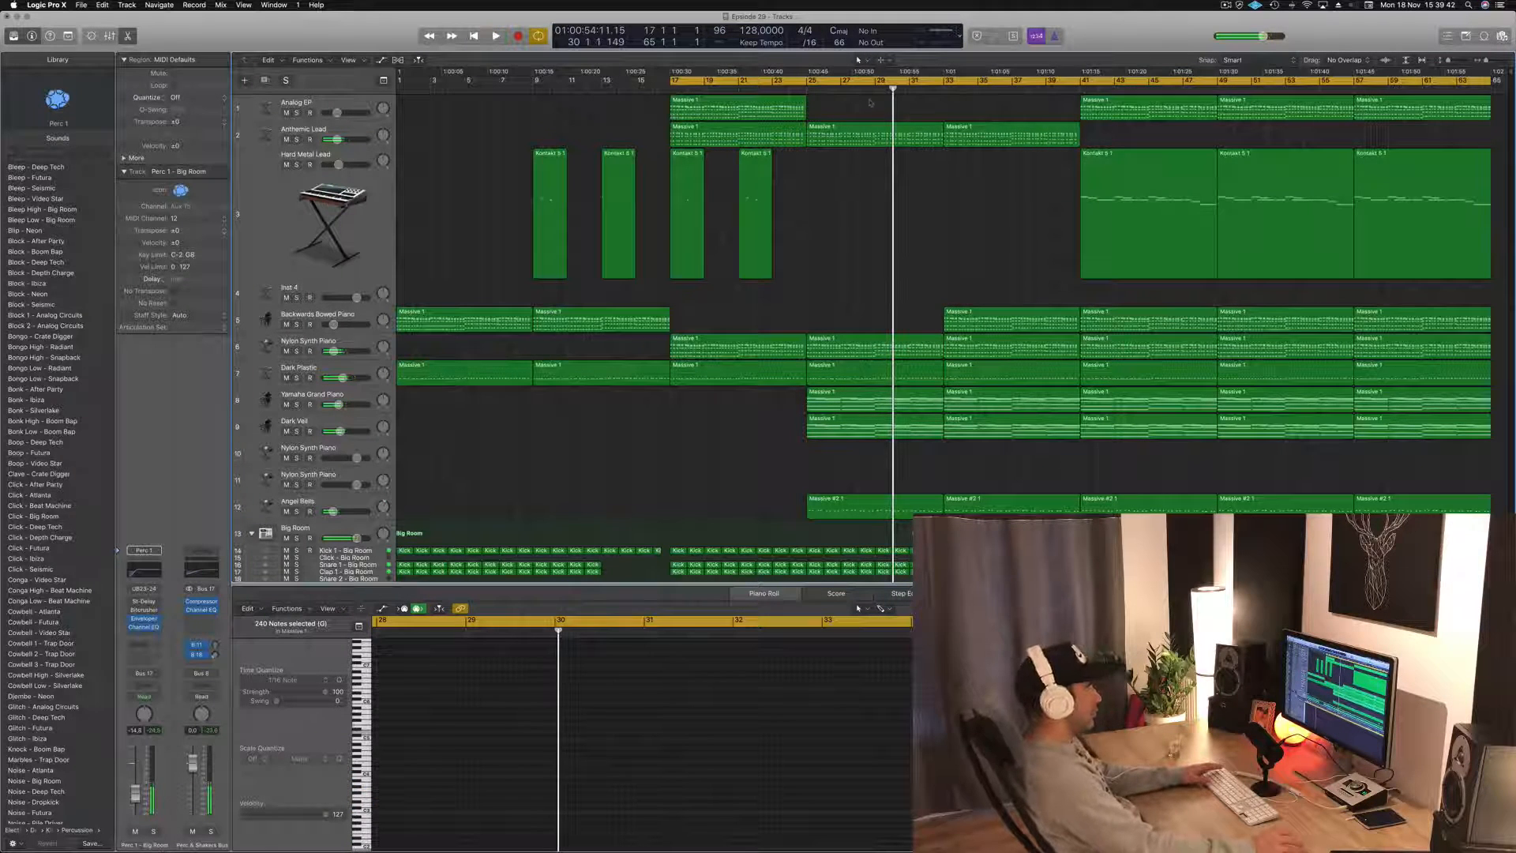
- Move the start of the cycle range to bar 25 and play the arrangement from there
left_click_drag(673, 81, 840, 84)
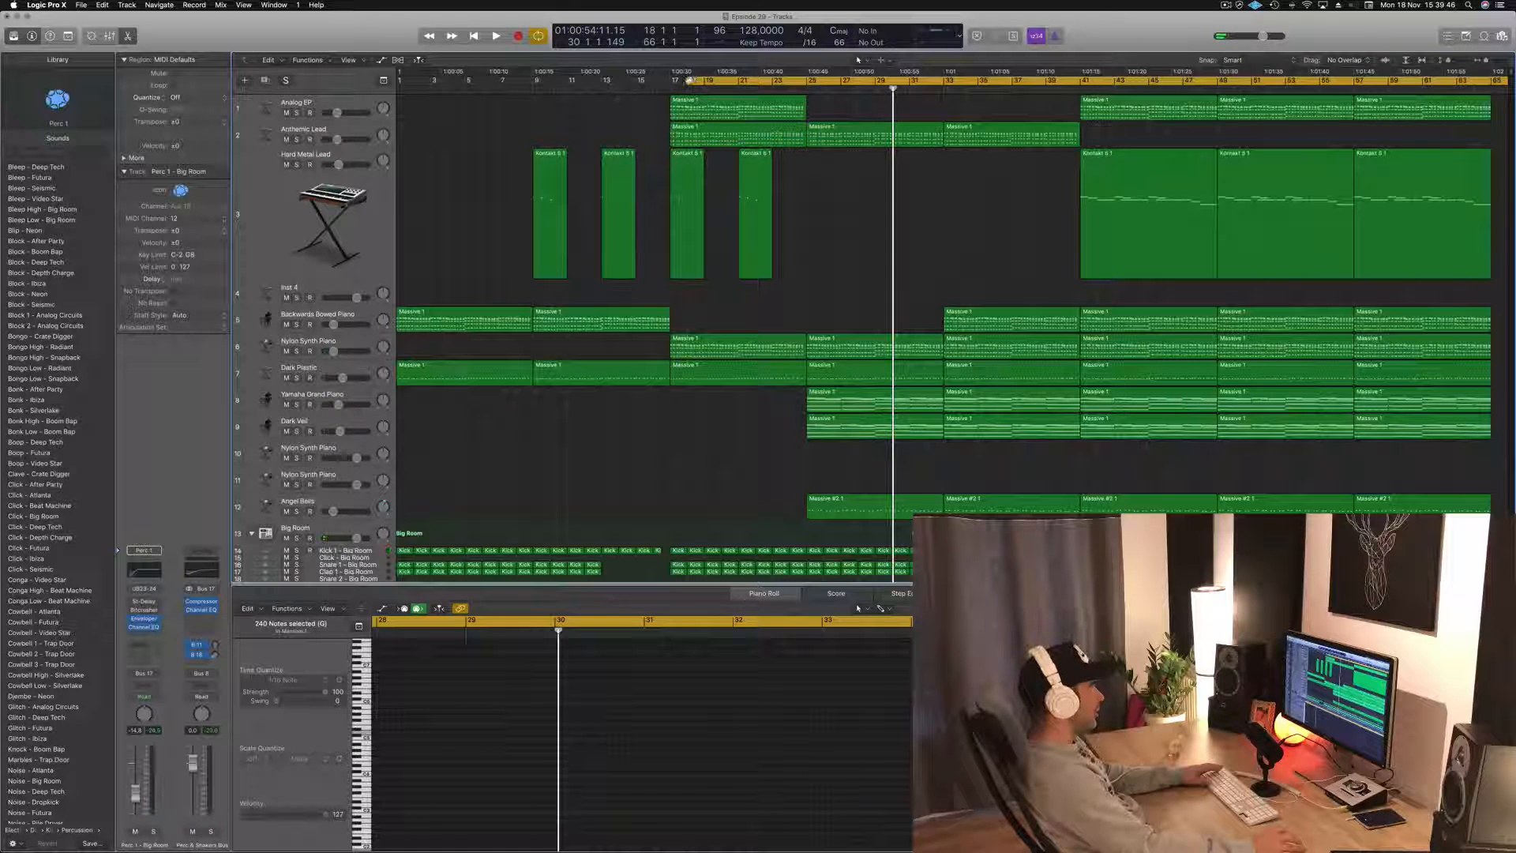
left_click_drag(688, 80, 814, 240)
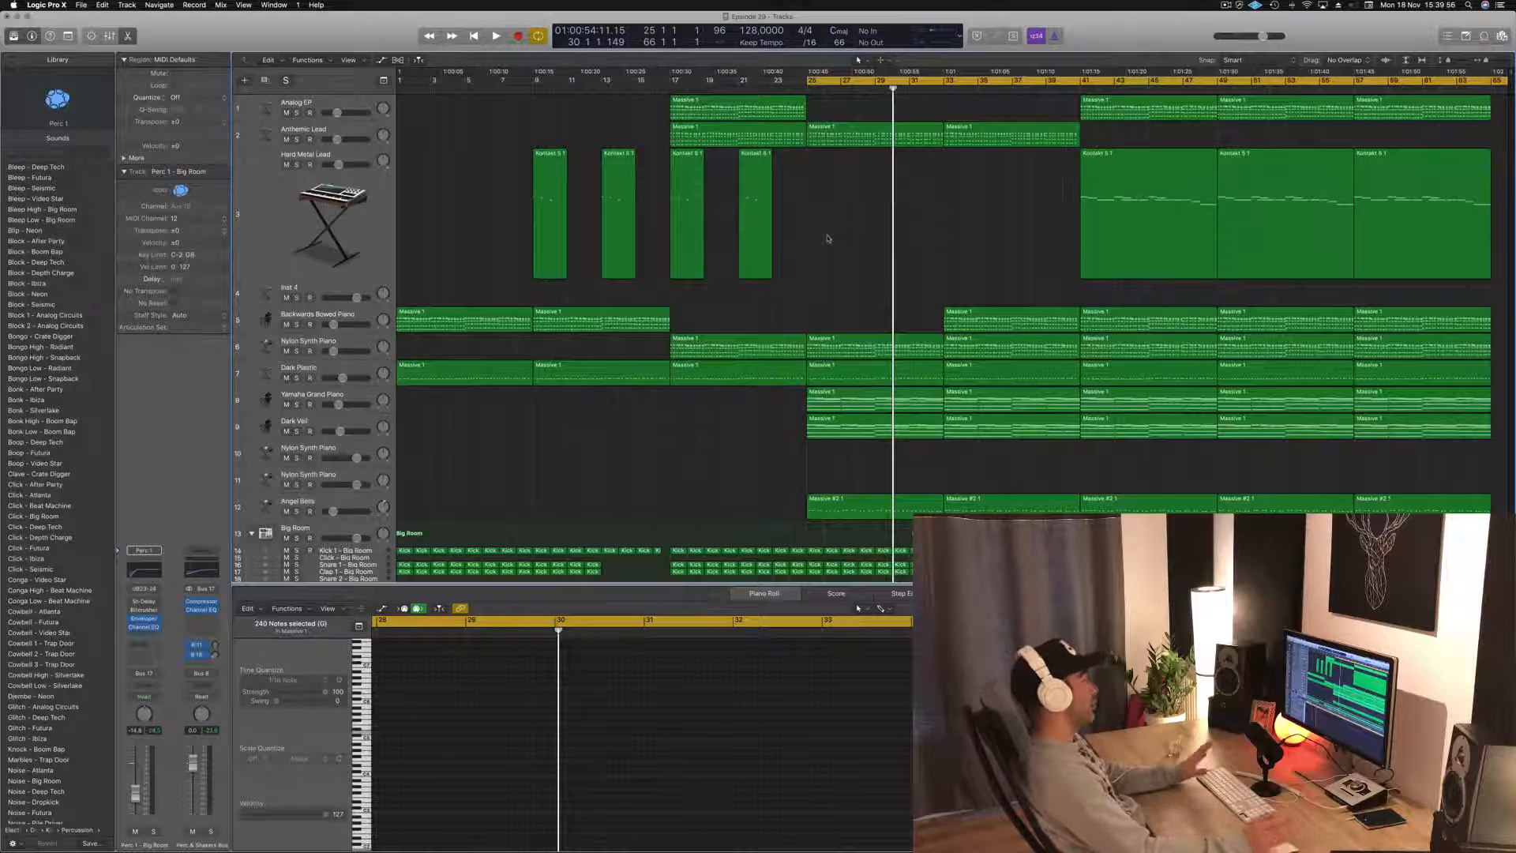
key("space")
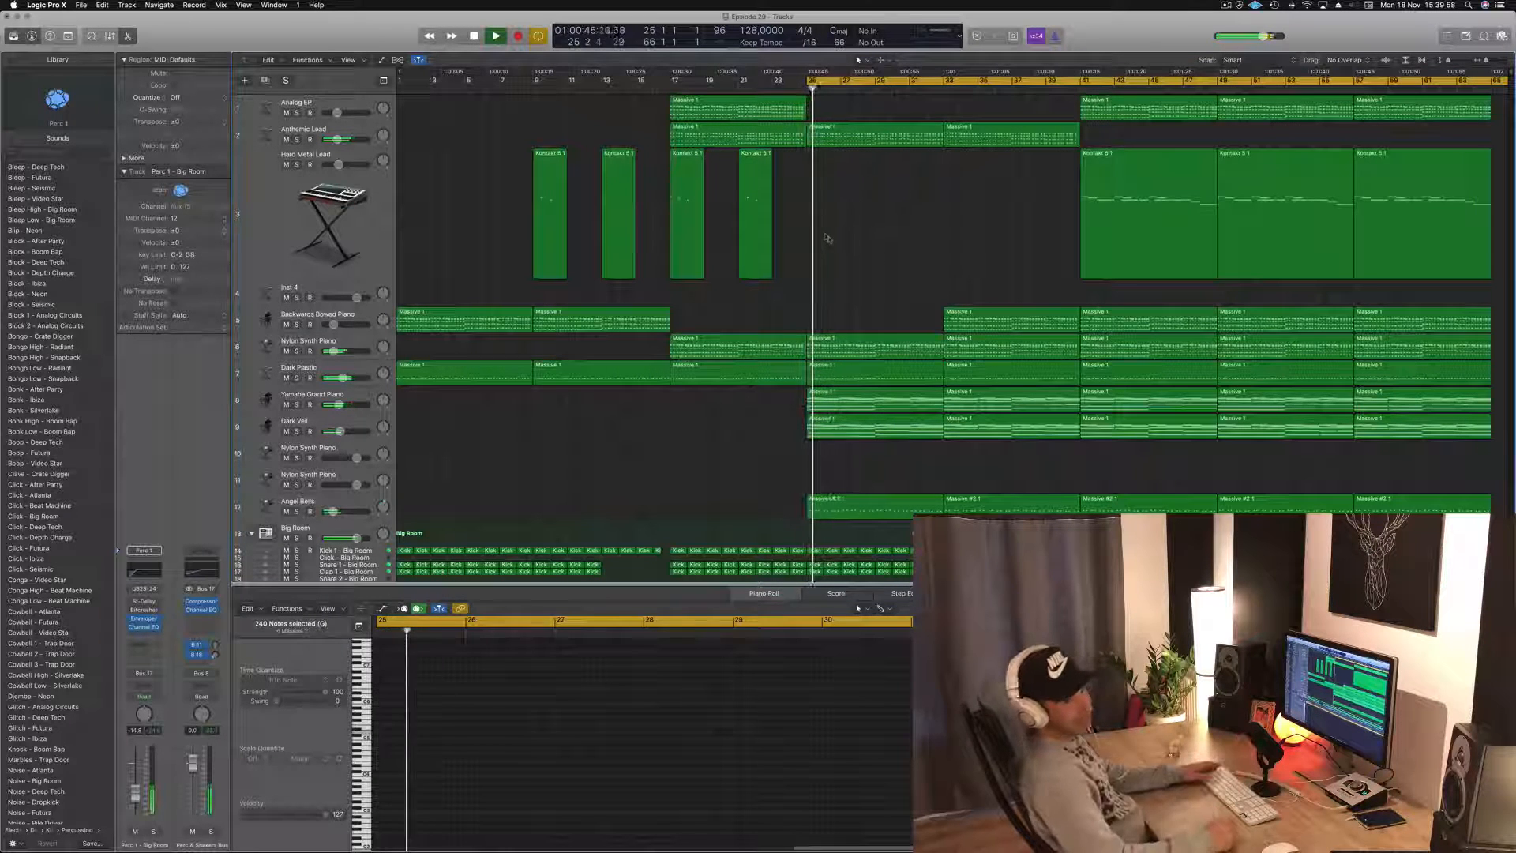
- Restart playback from the start of the cycle range at bar 25 and save the project
key("space")
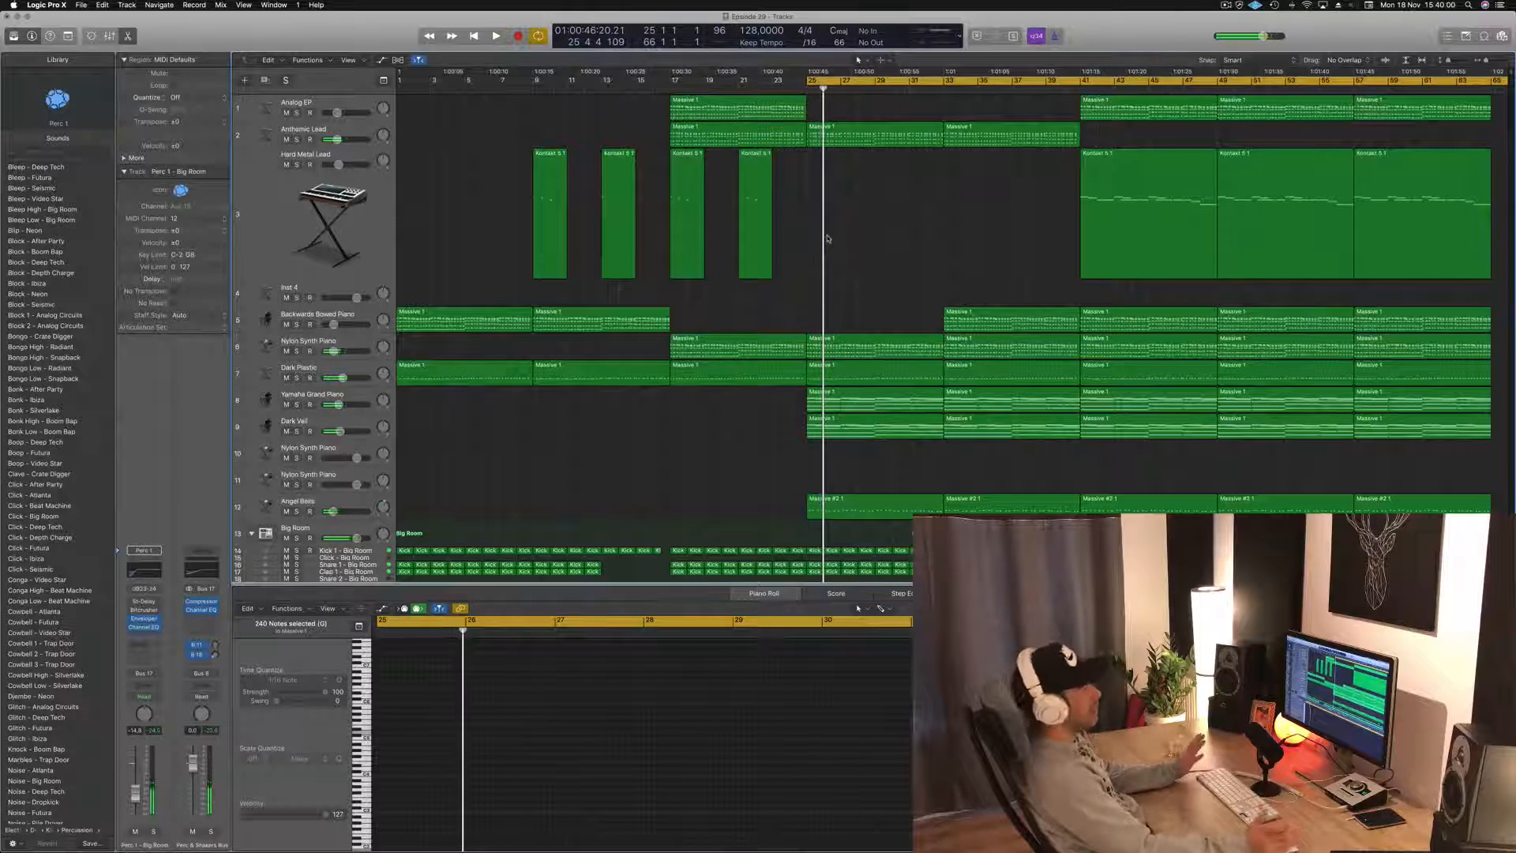
key("space")
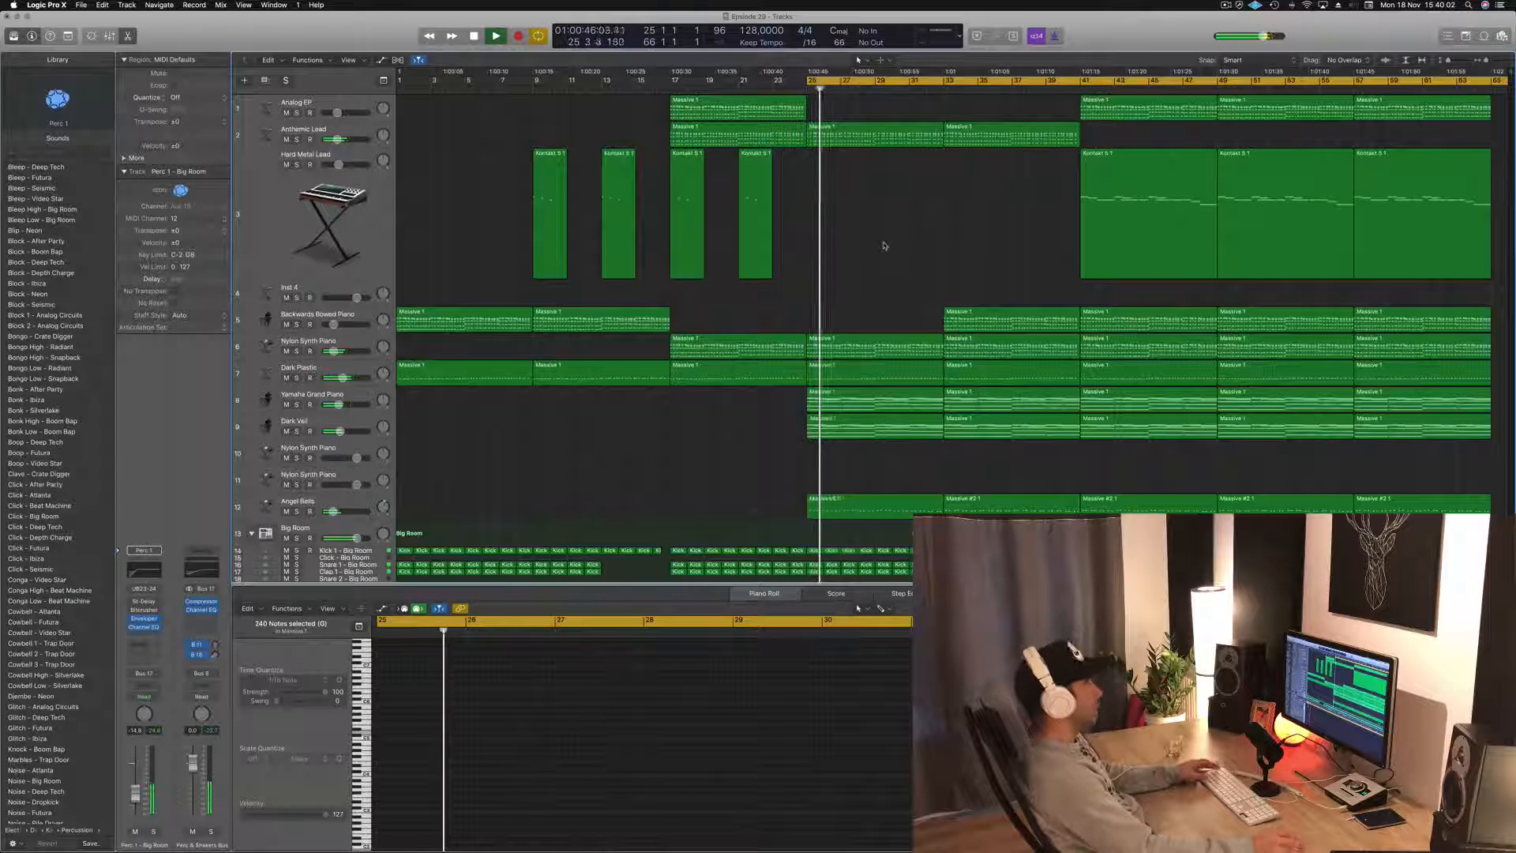
left_click(1225, 5)
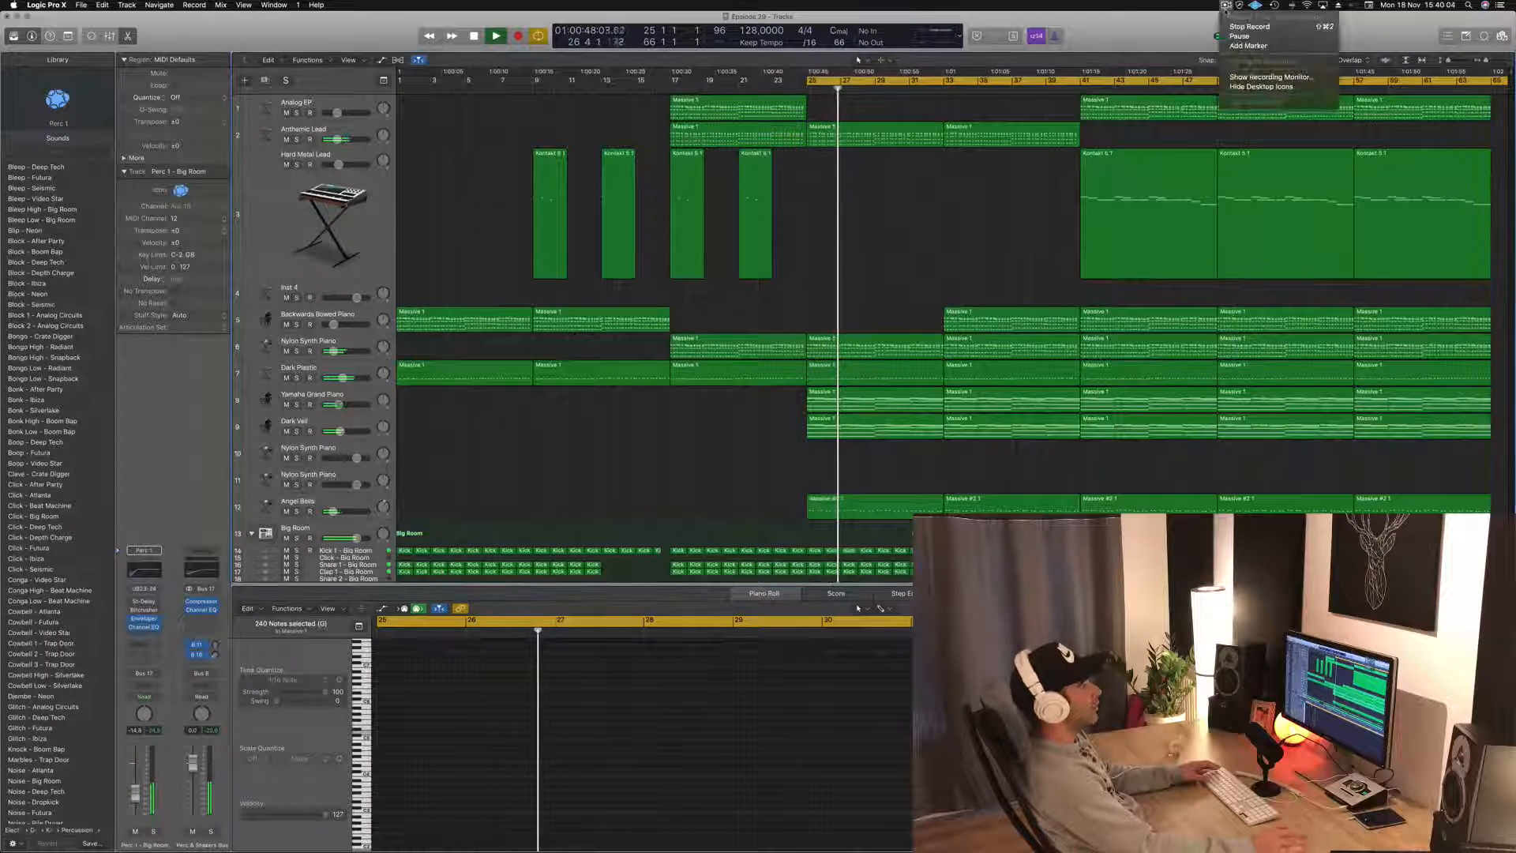
left_click(1018, 221)
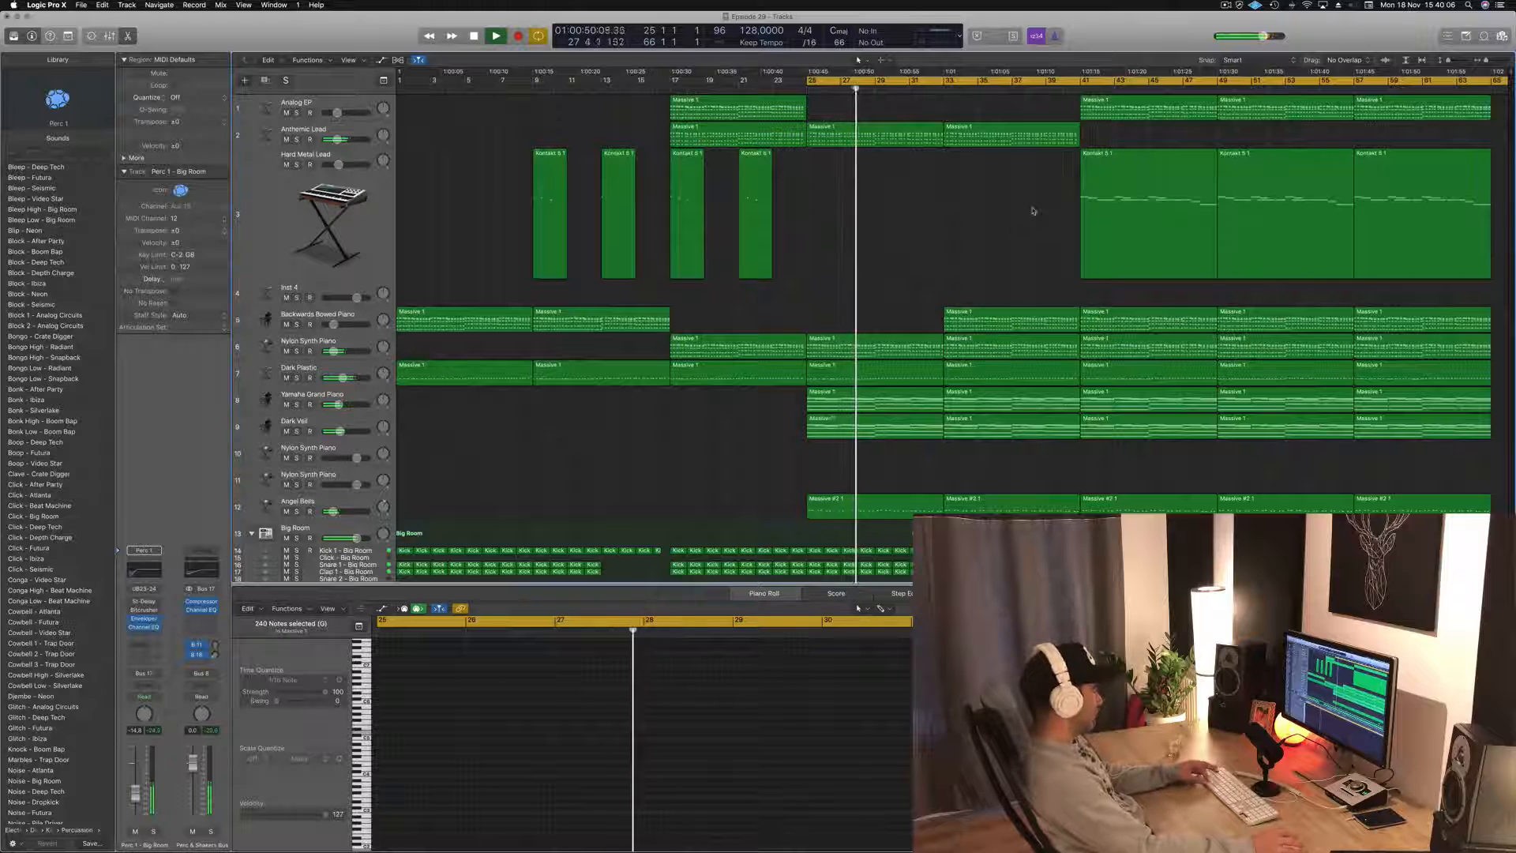
key("super+s")
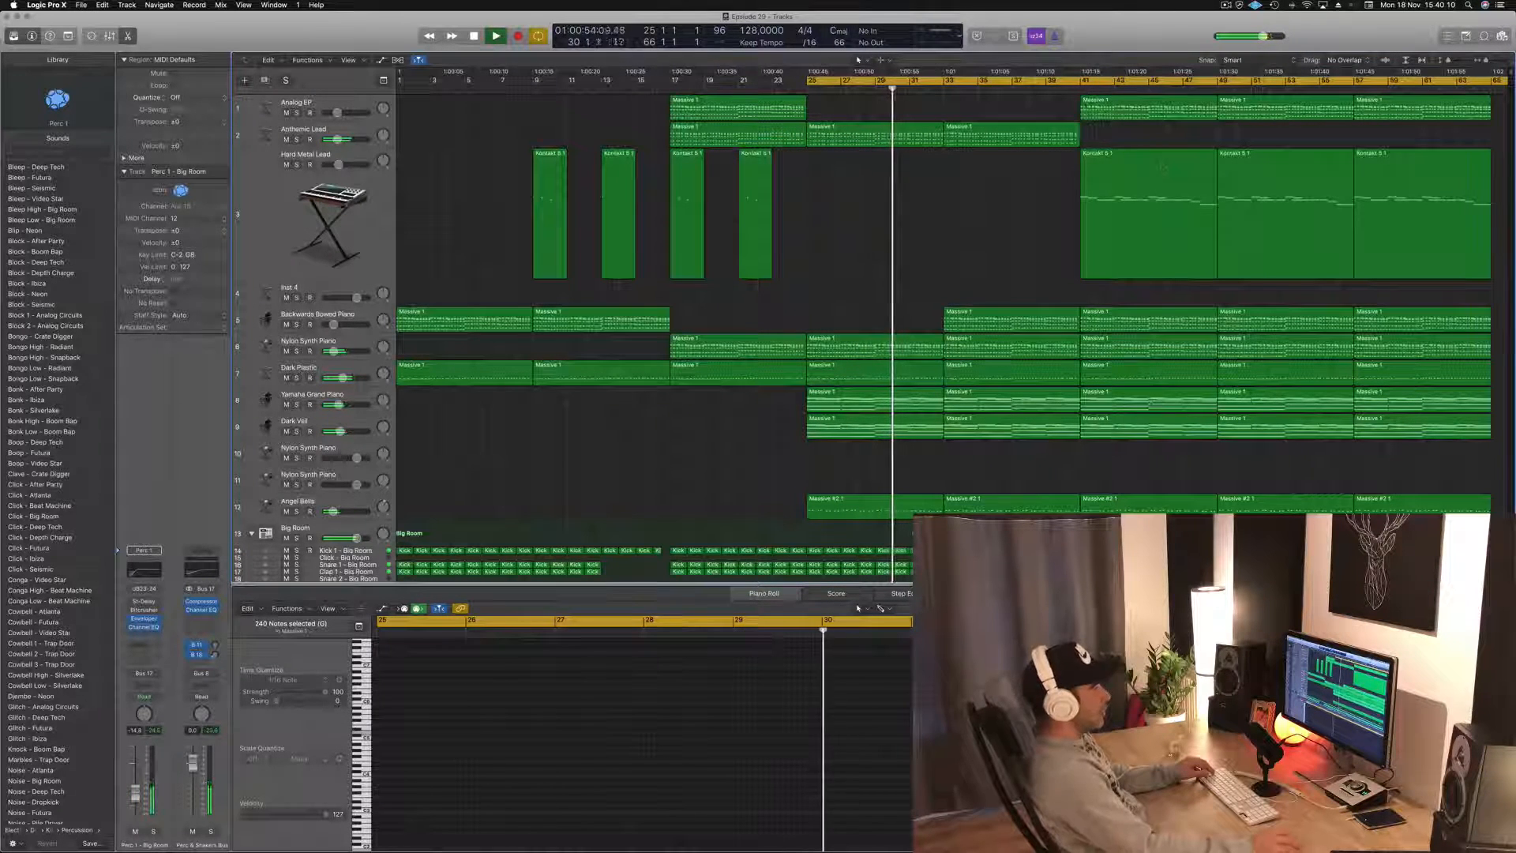
- Delete the Big Room drum regions below Kick 1 from bar 41 to bar 49 and replay from about bar 40
scroll(1121, 465, "down", 5)
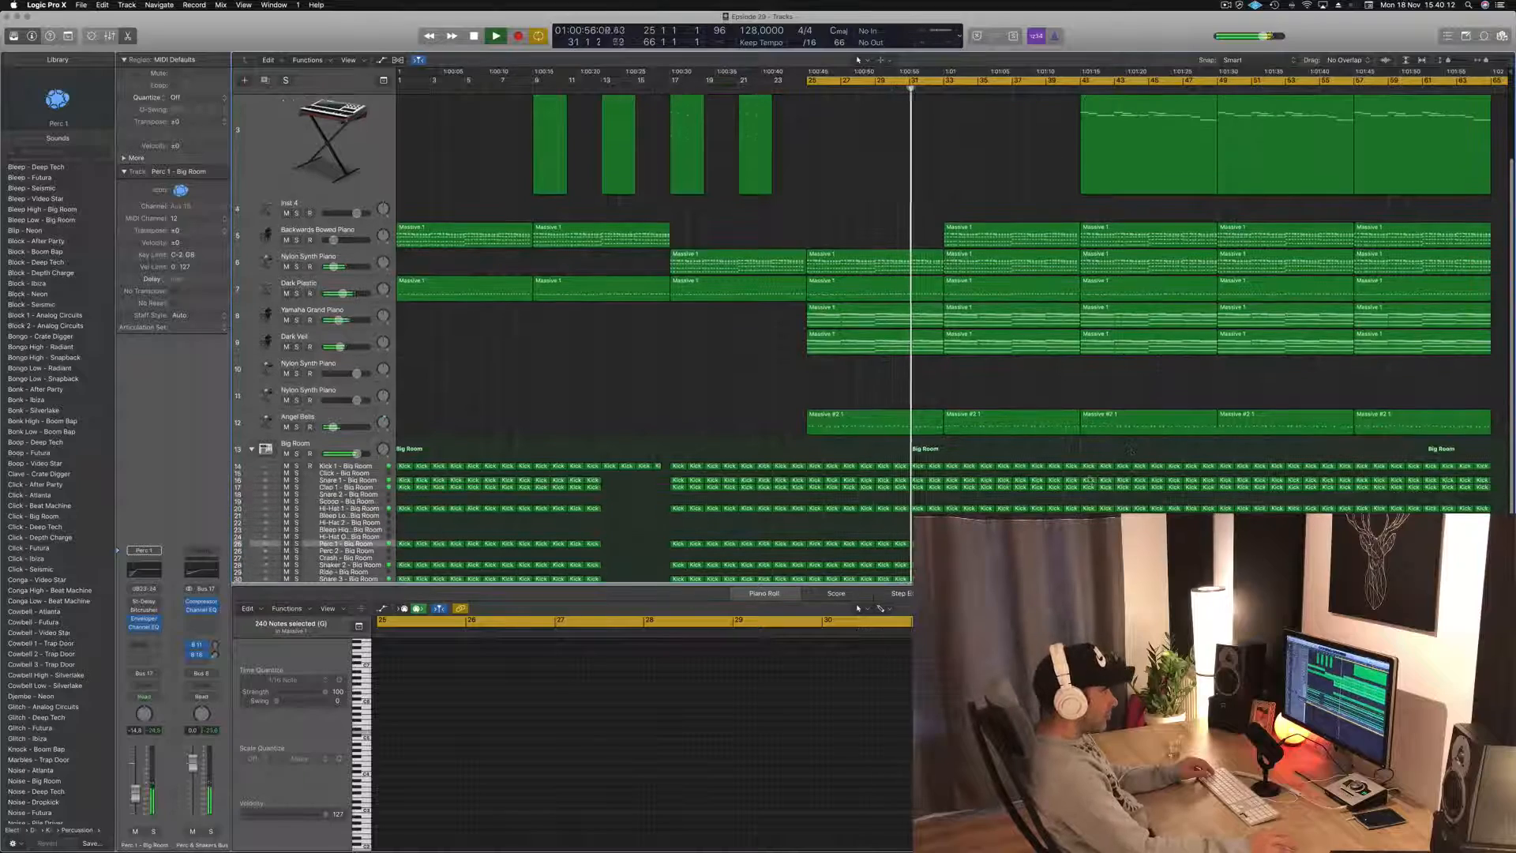
left_click_drag(1090, 479, 1217, 517)
key("Delete")
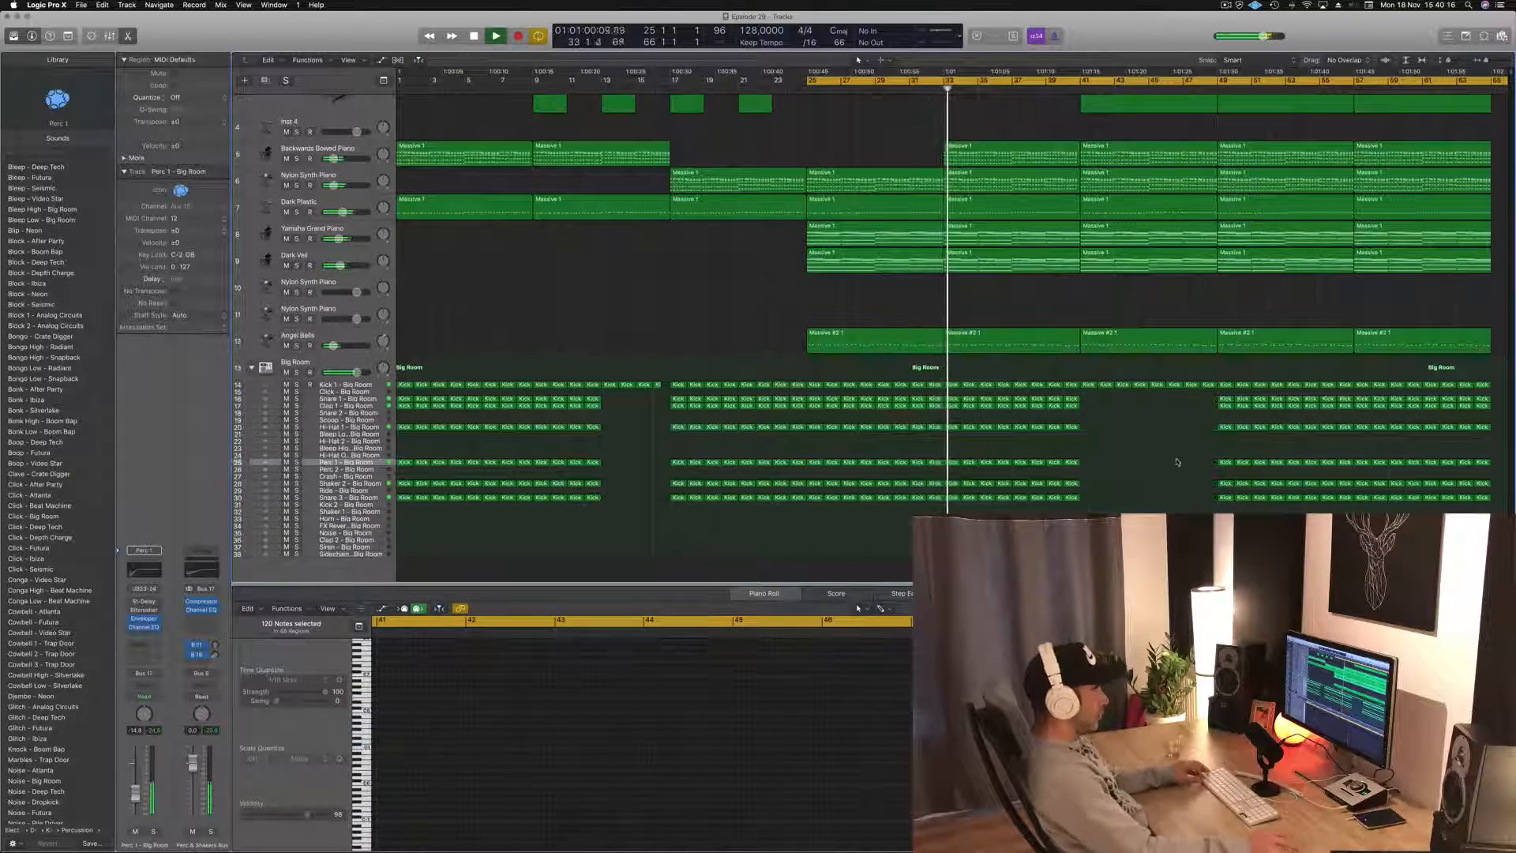
scroll(1176, 458, "up", 6)
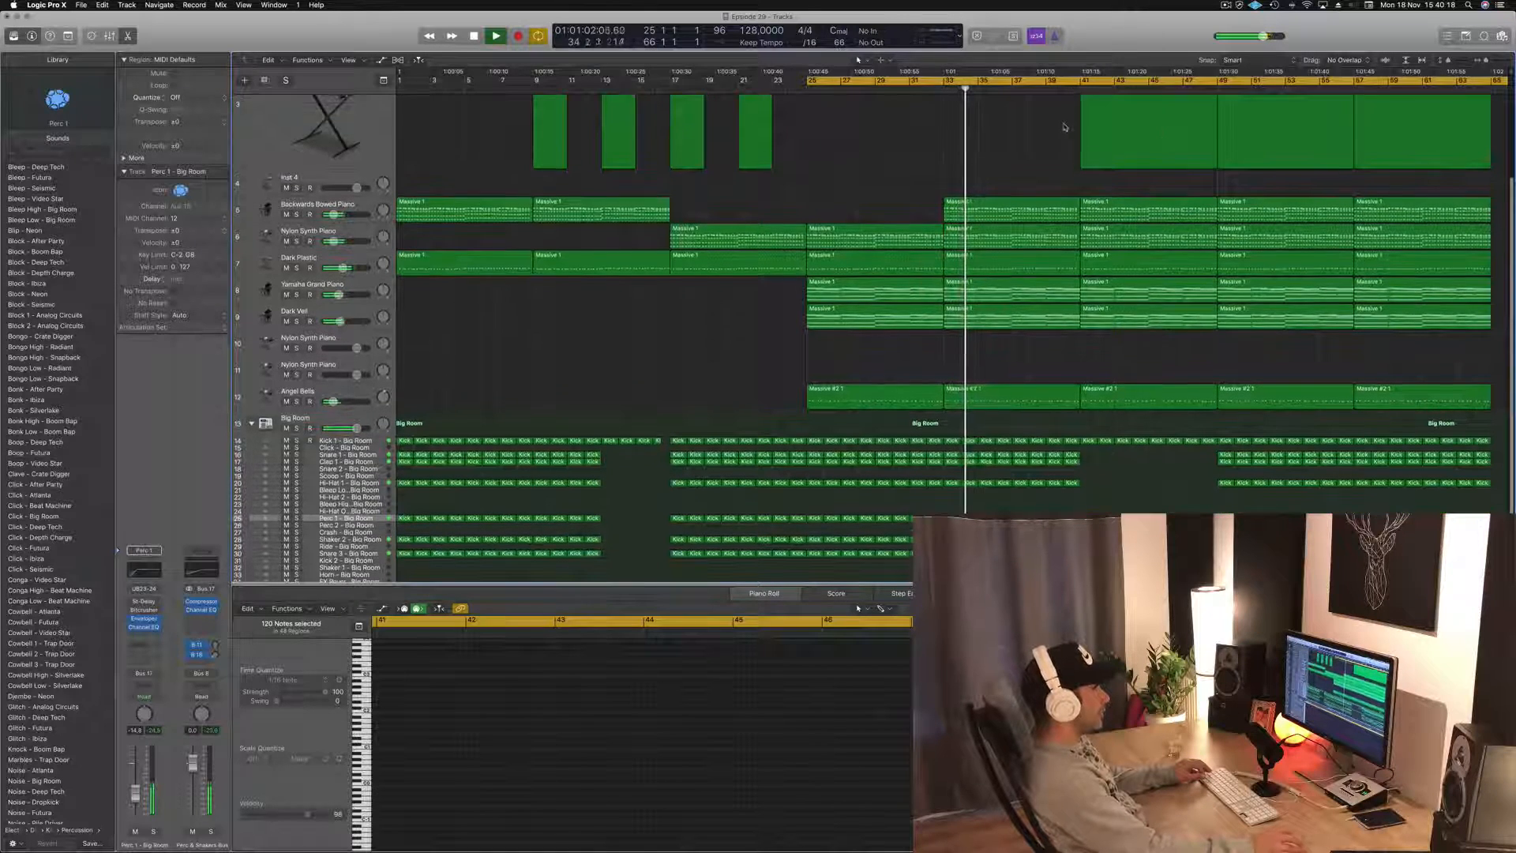
left_click(1061, 88)
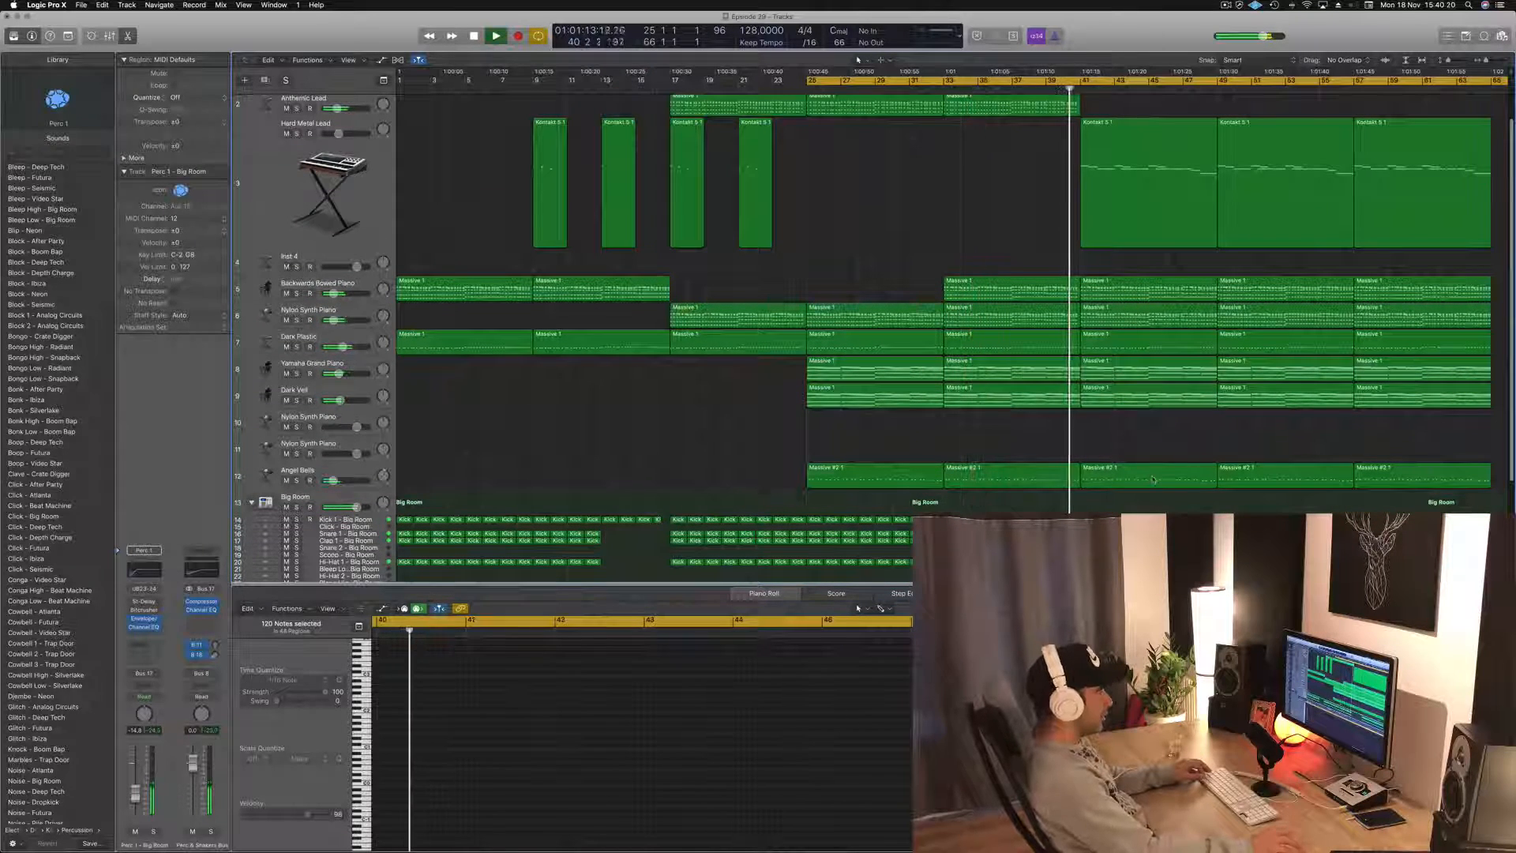
- Delete the Dark Plastic region at bar 41 and replay from about bar 40
left_click(1139, 345)
key("Delete")
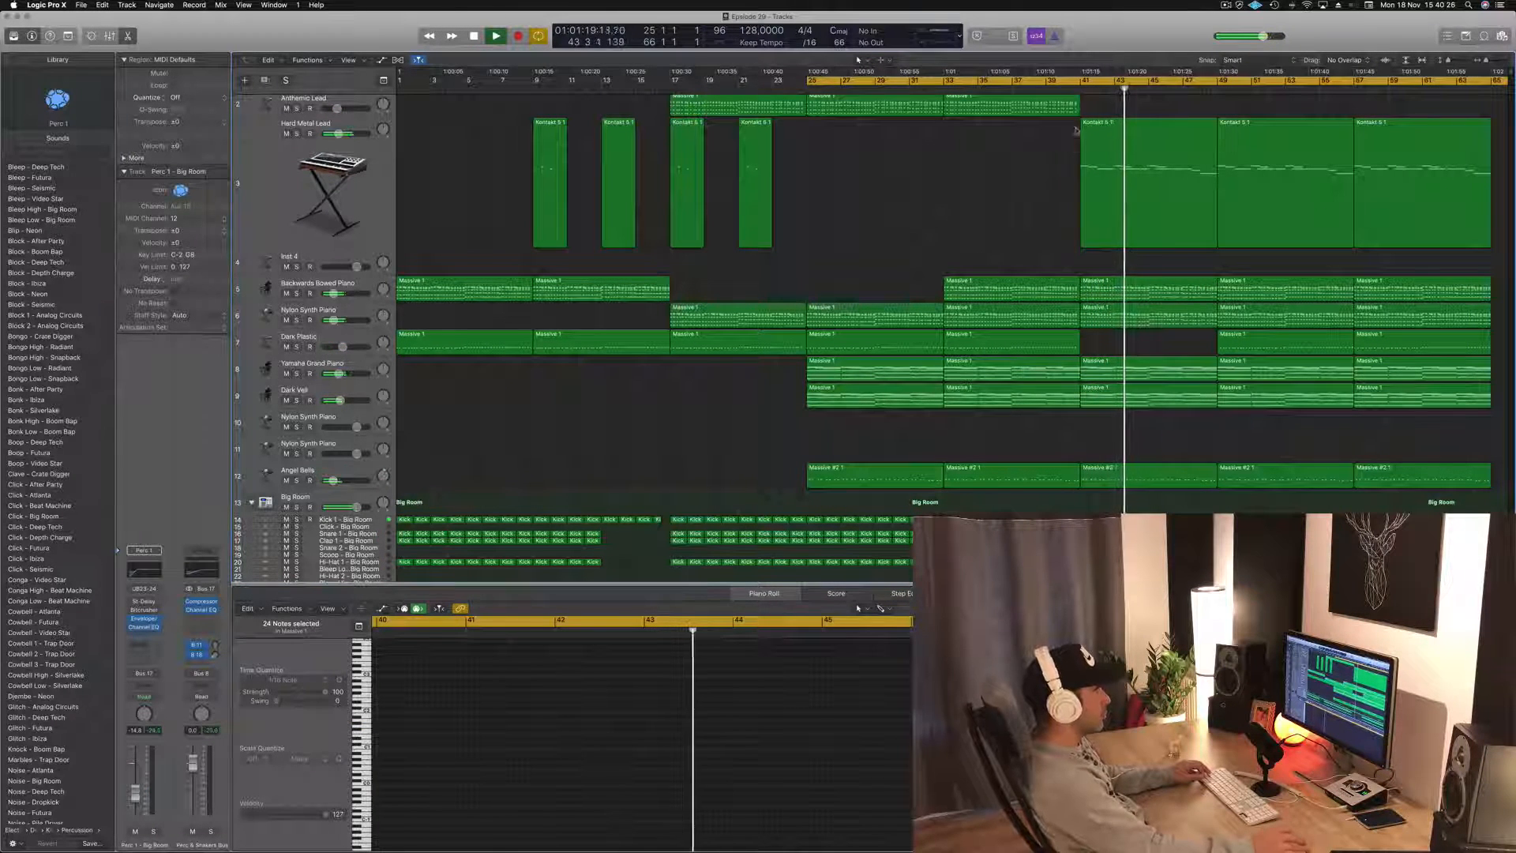
left_click(1067, 88)
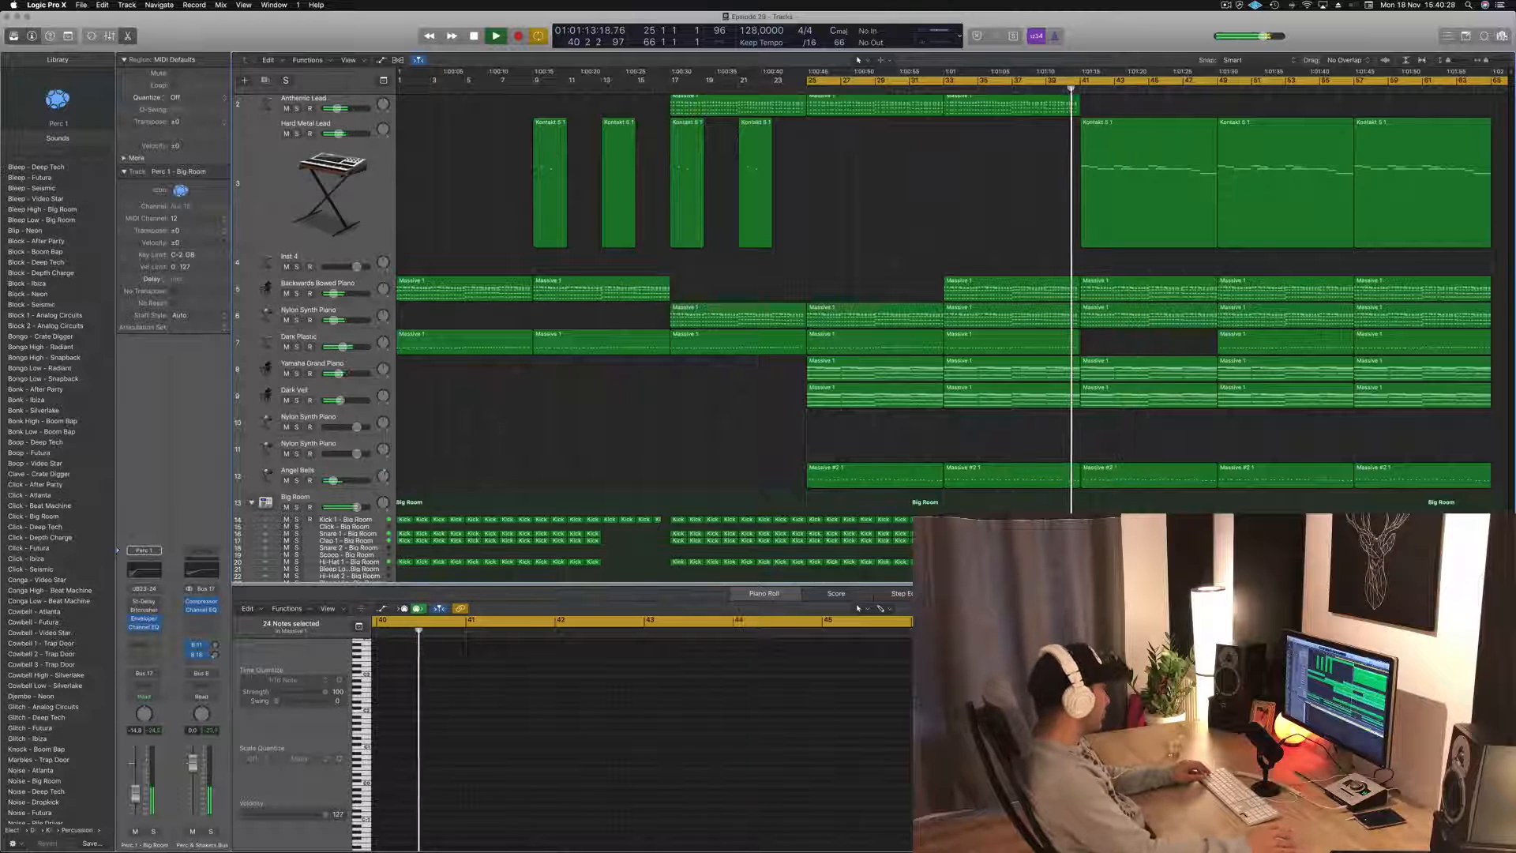
- Select the Hard Metal Lead track, delete the Analog EP region at bar 41 and replay from just before that bar
left_click(316, 189)
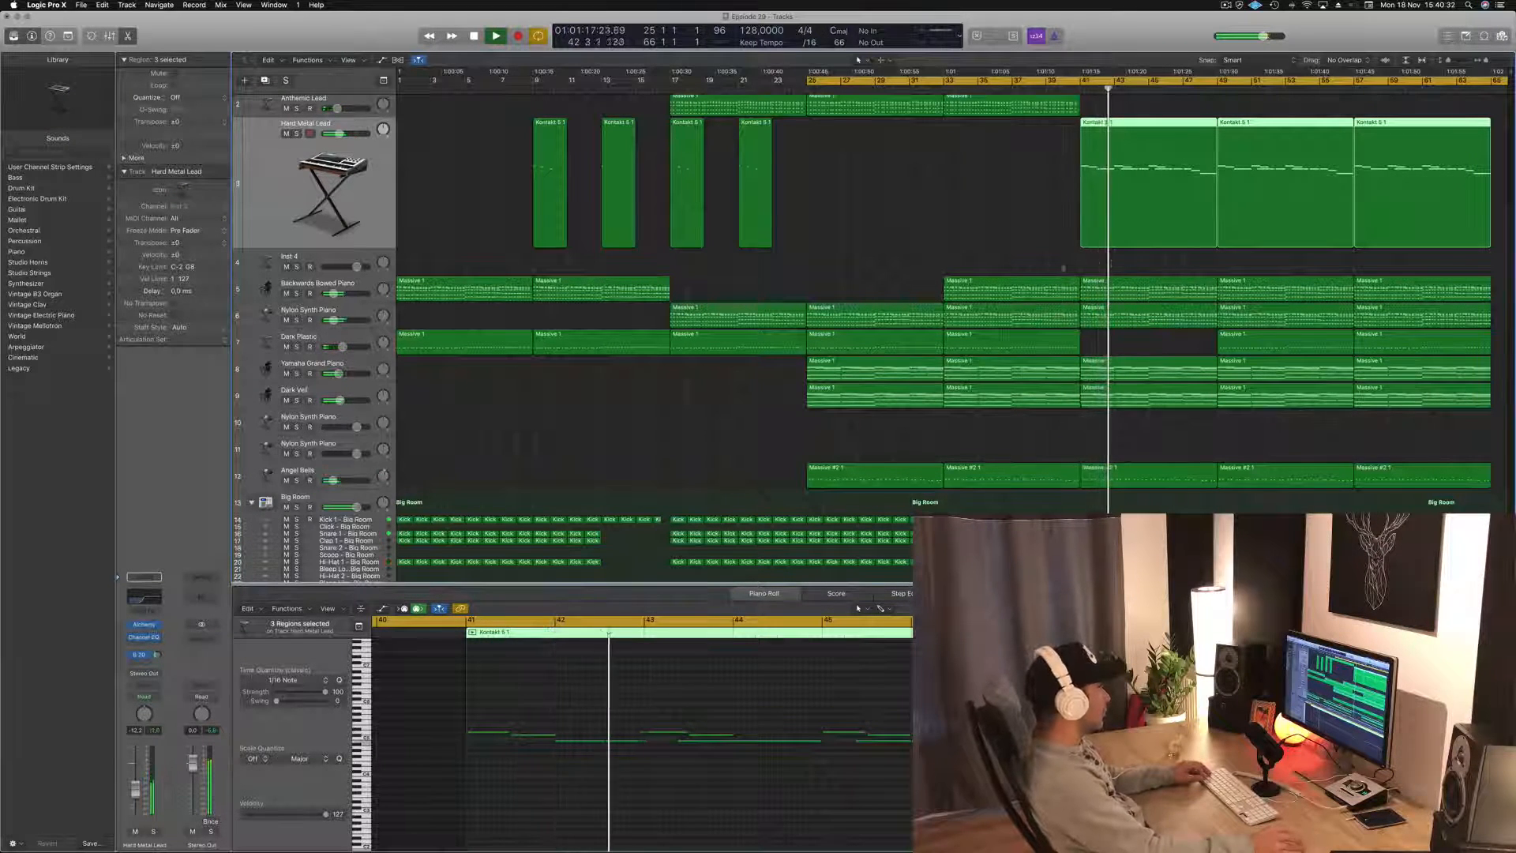
scroll(1105, 237, "up", 4)
left_click(1142, 109)
key("Delete")
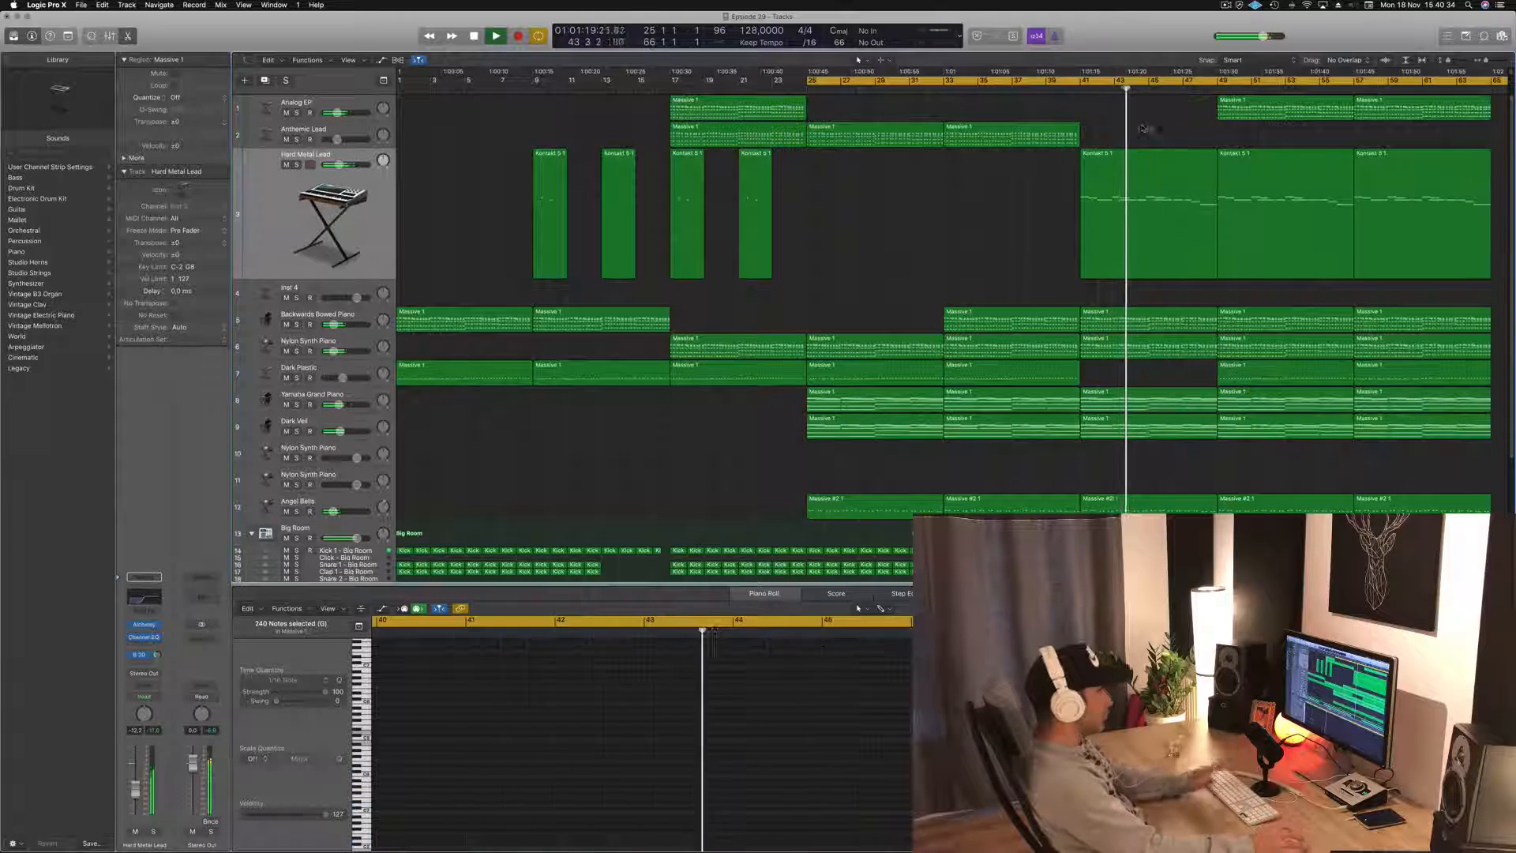
left_click(1066, 88)
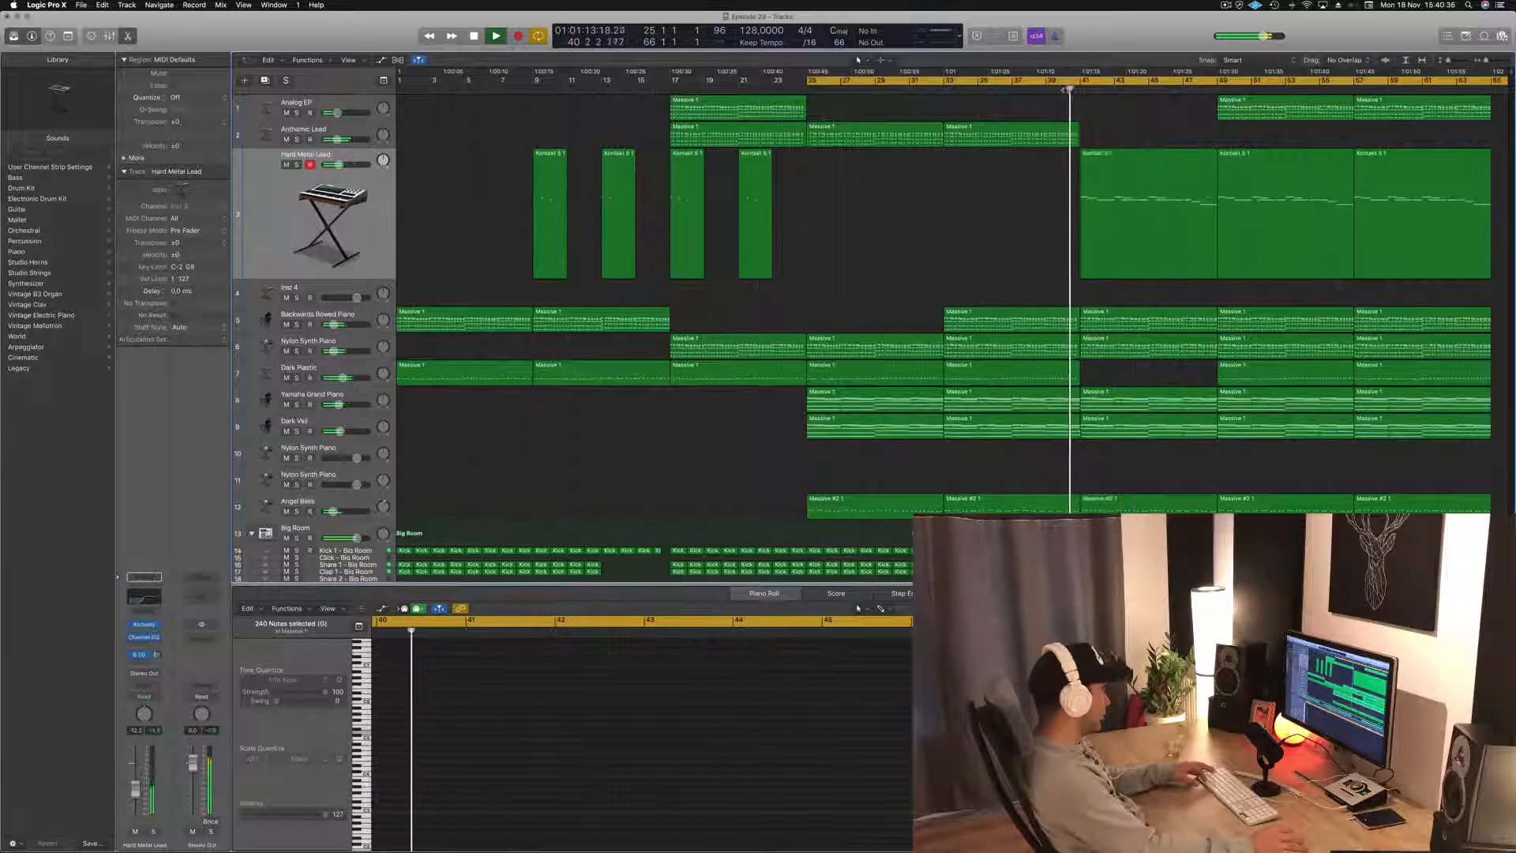
- Delete the Yamaha Grand Piano region at bar 41 and replay the transition from about bar 40
left_click(1125, 404)
key("Delete")
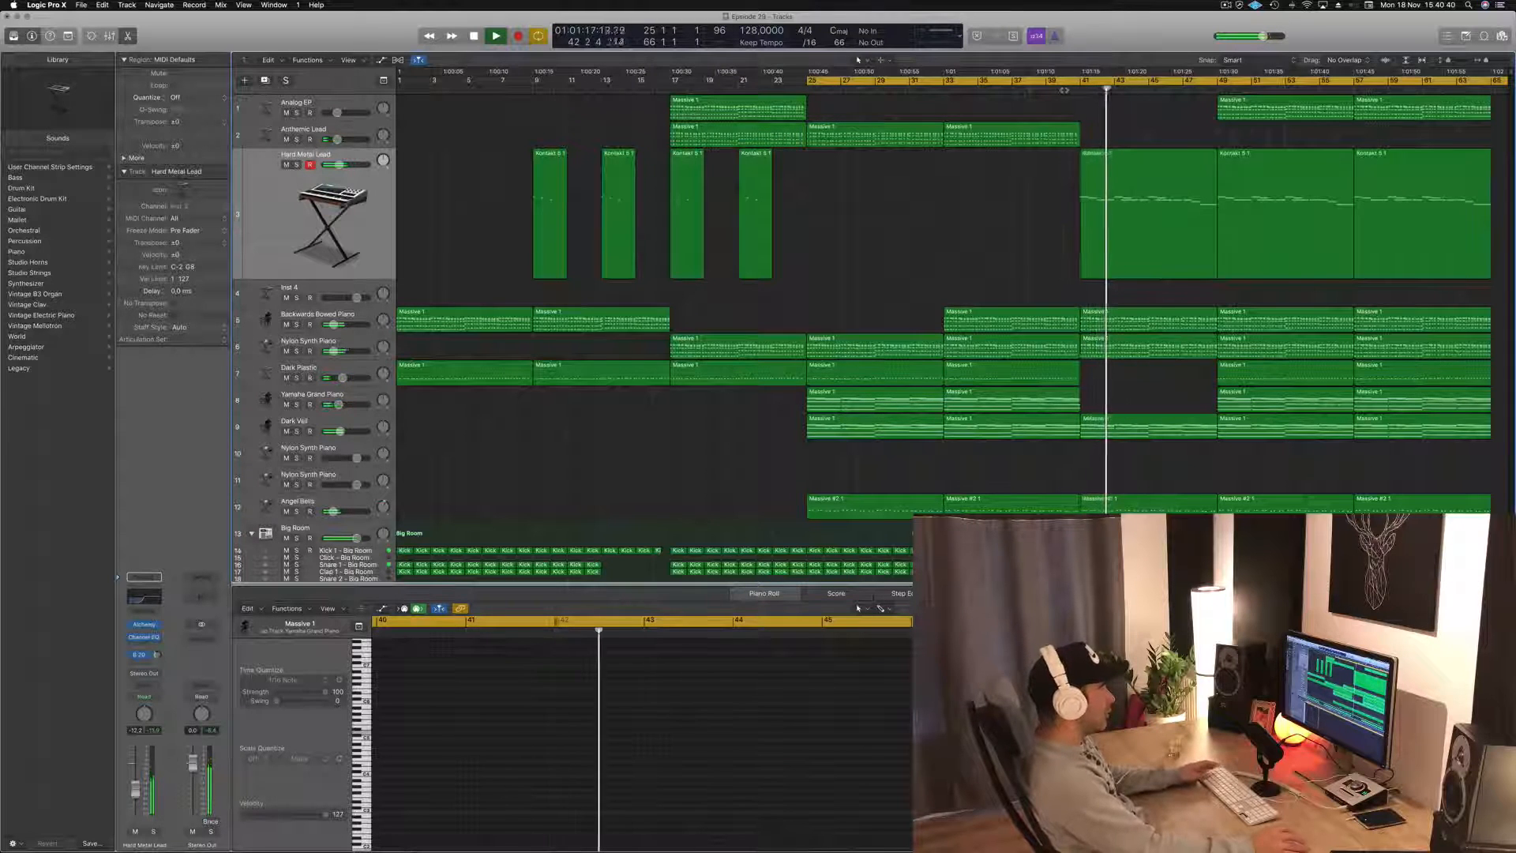
left_click(1064, 88)
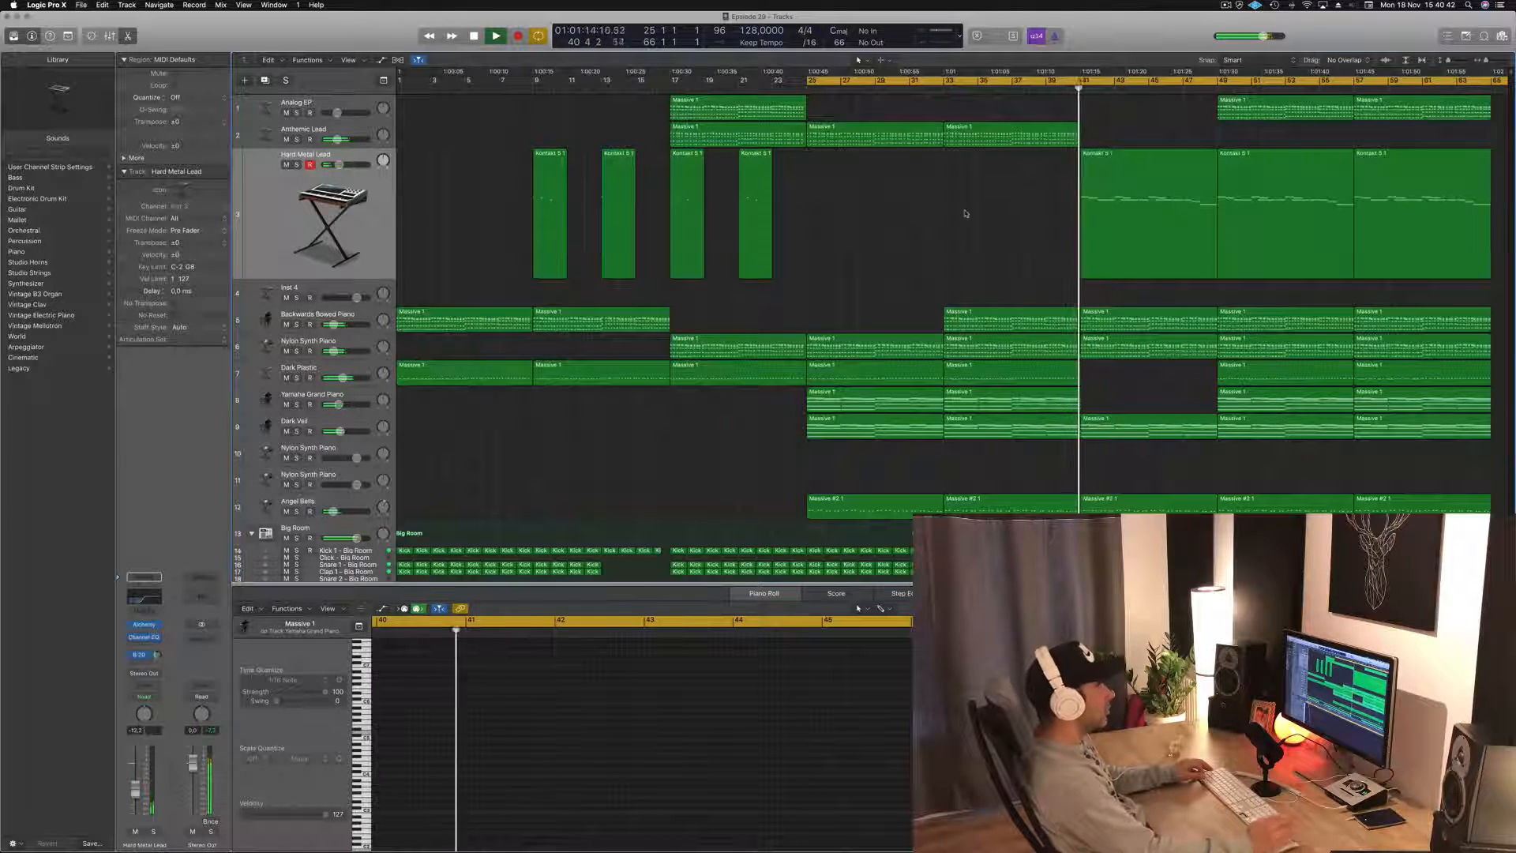